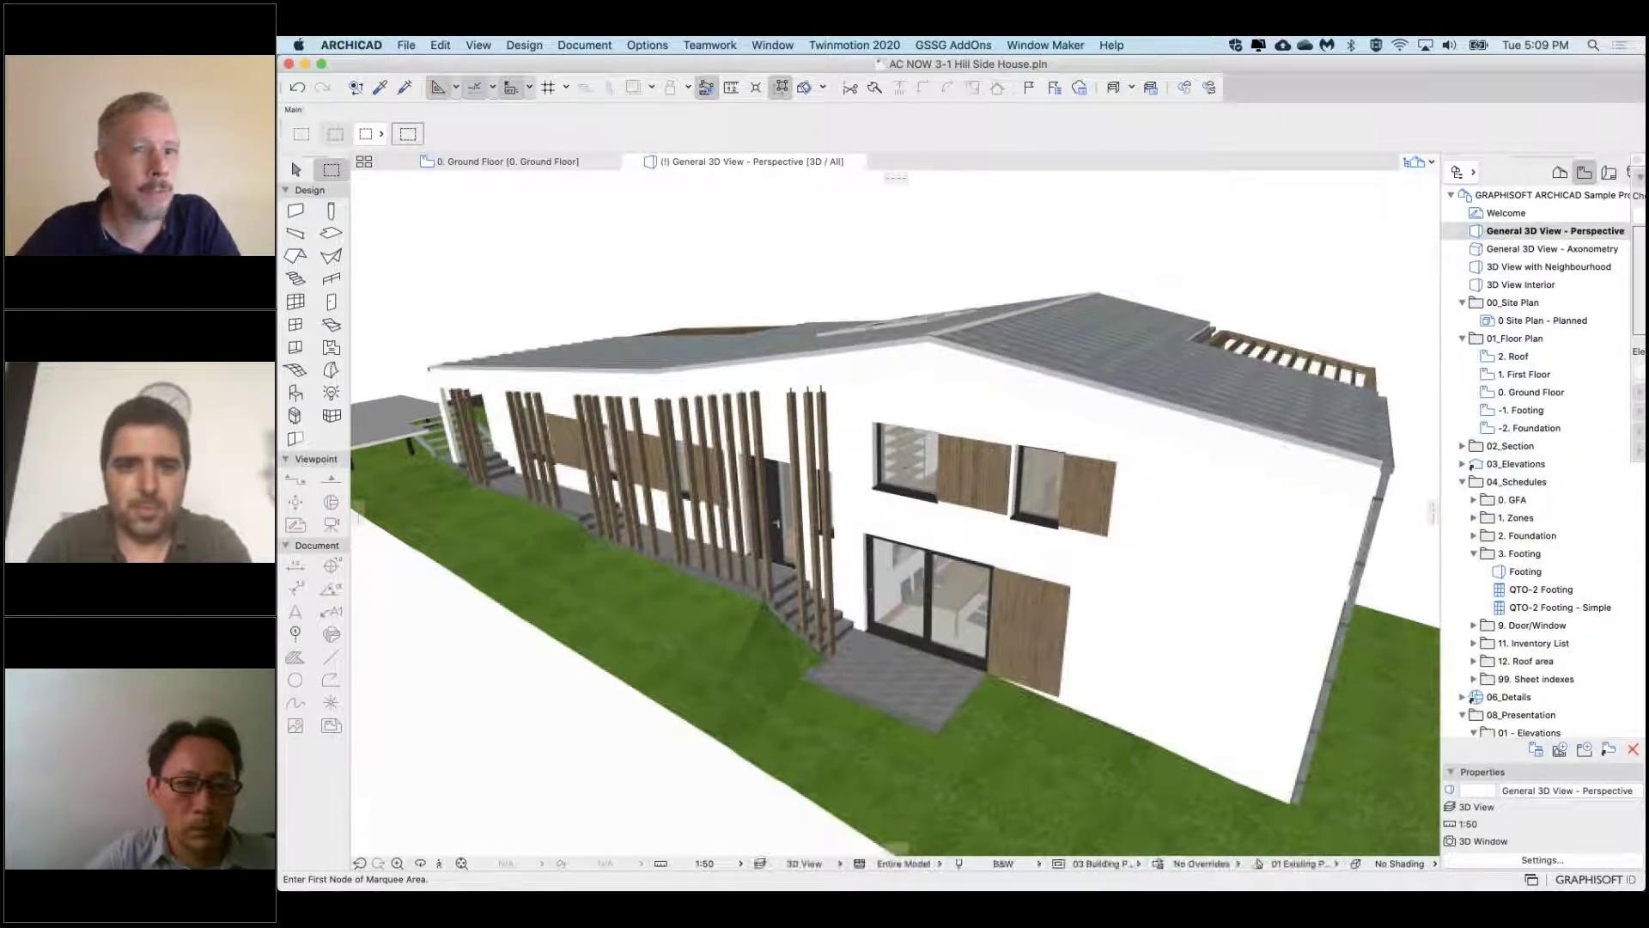
pyautogui.keyDown('shift'); pyautogui.moveTo(1270, 528); pyautogui.dragTo(1261, 528, button='middle'); pyautogui.keyUp('shift')
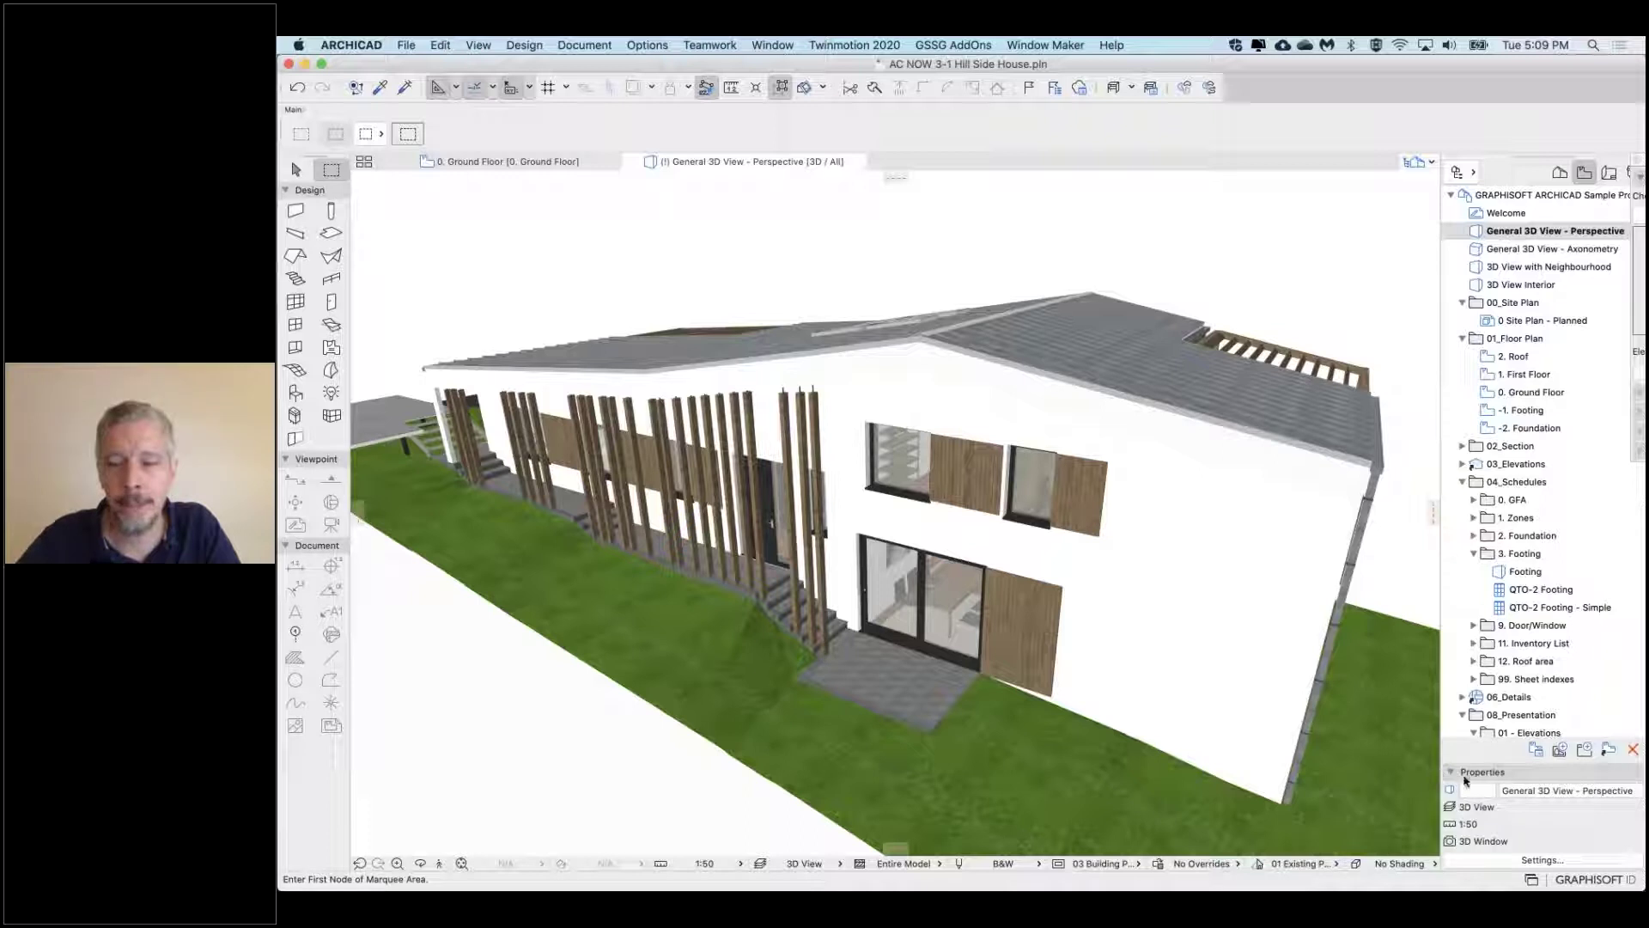
pyautogui.moveTo(1442, 777)
pyautogui.mouseDown()
pyautogui.moveTo(1471, 777)
pyautogui.moveTo(1450, 777)
pyautogui.mouseUp()
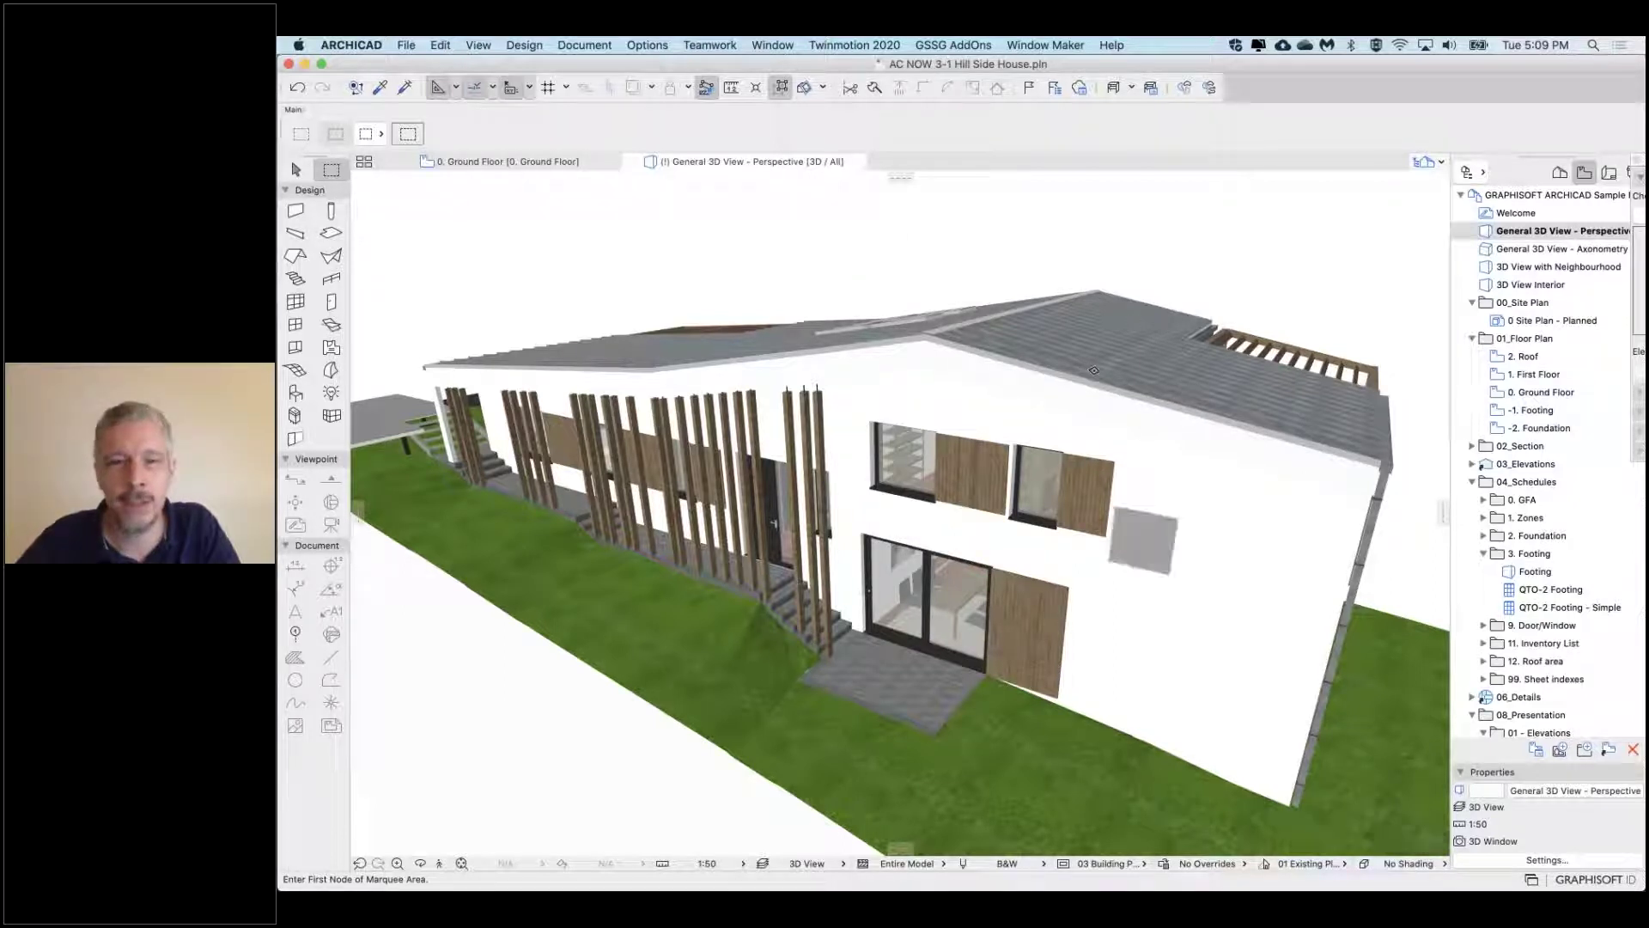
pyautogui.rightClick(844, 217)
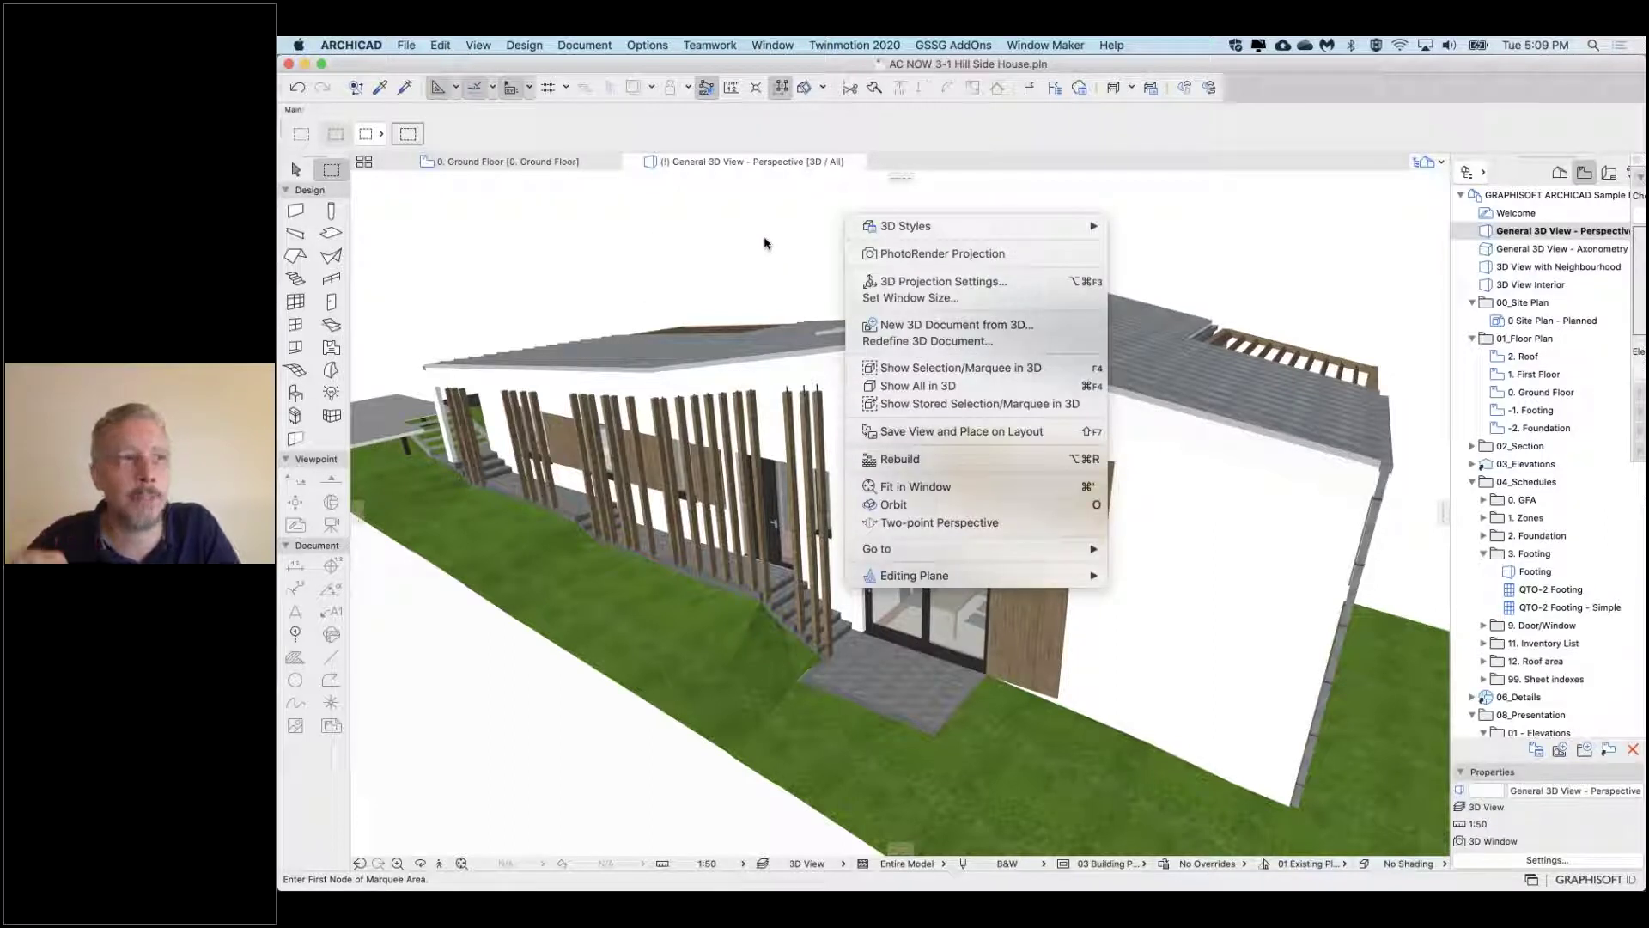
pyautogui.moveTo(902, 227)
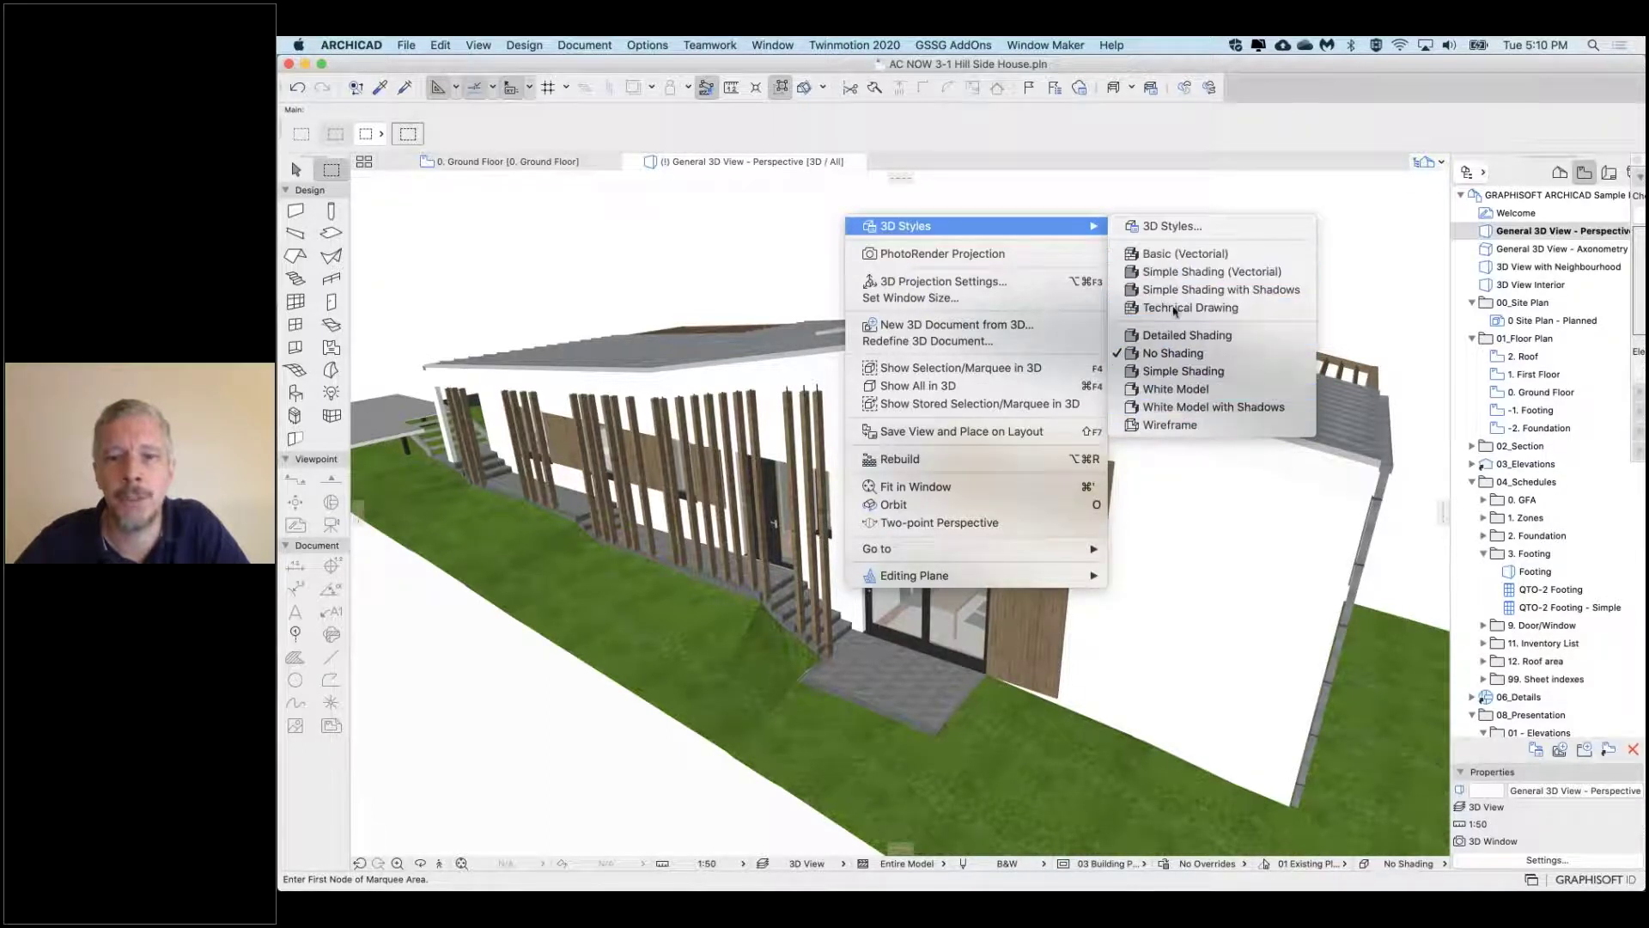
pyautogui.click(1175, 333)
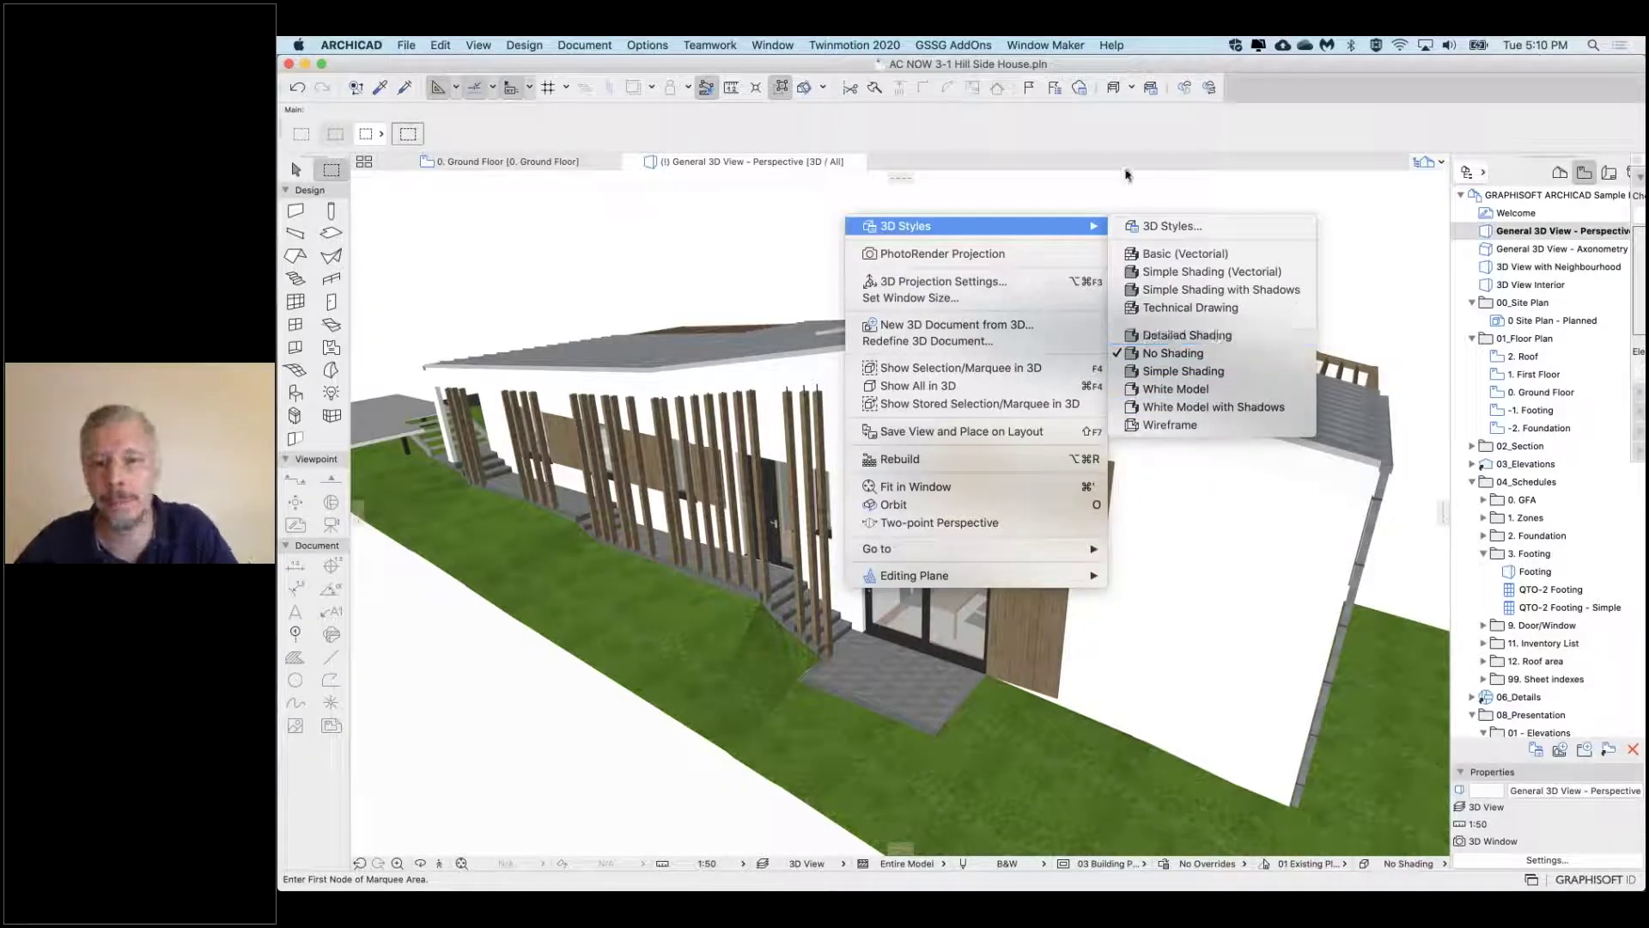
pyautogui.press('Escape')
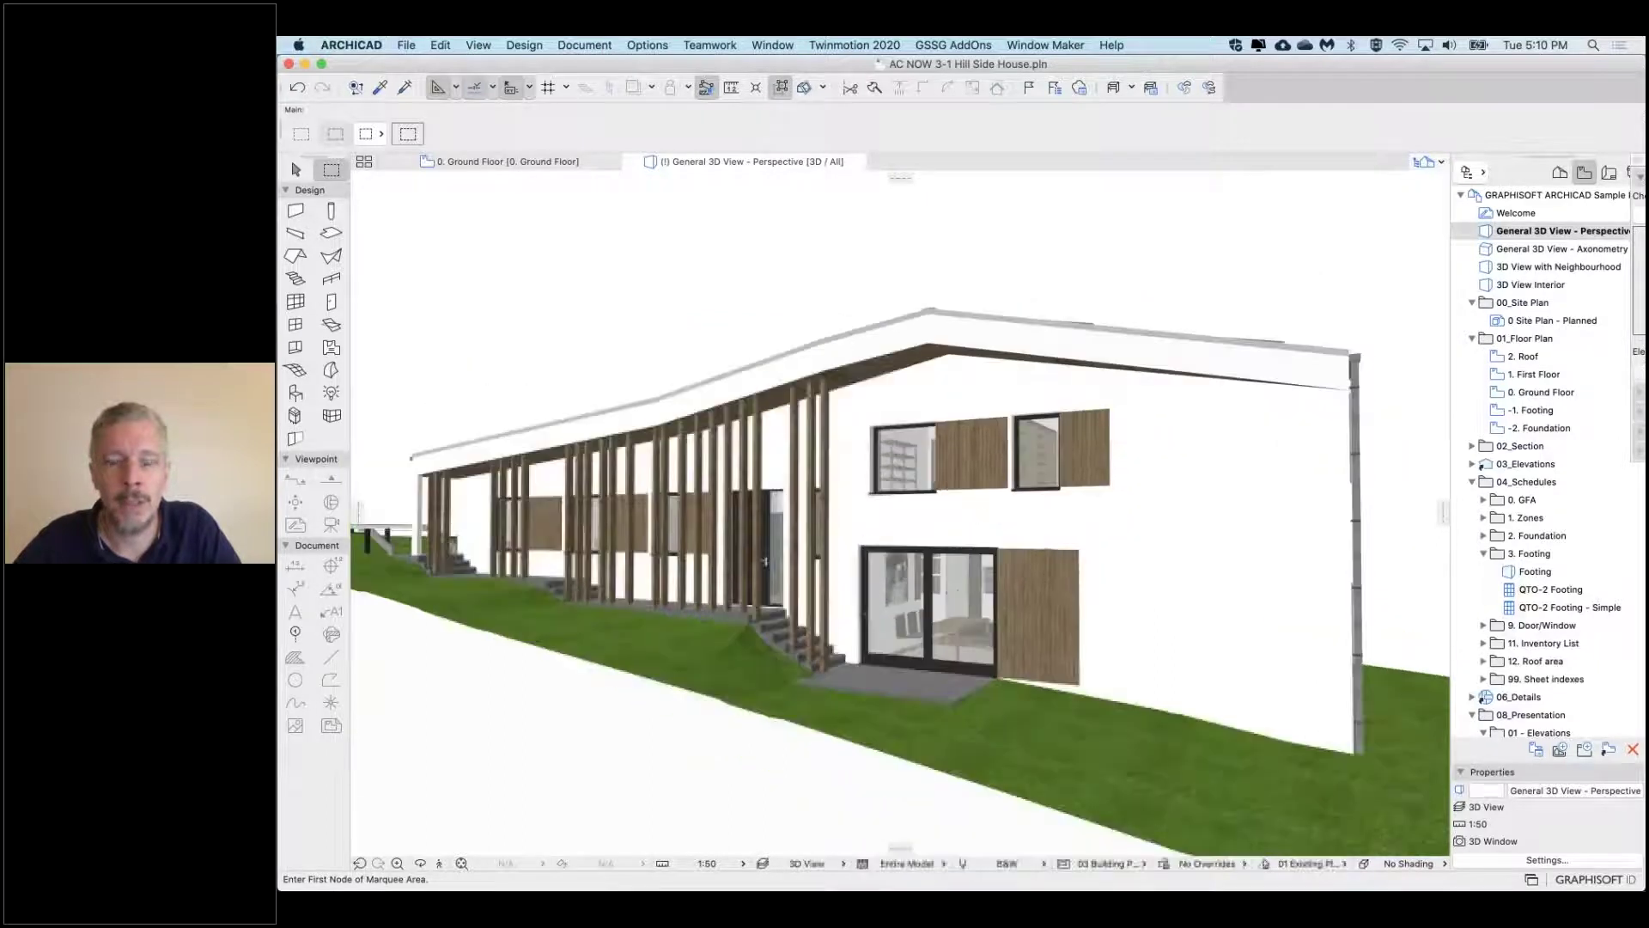
# Open the 3D Styles settings for the perspective view
pyautogui.keyDown('shift'); pyautogui.moveTo(900, 515); pyautogui.dragTo(900, 614, button='middle'); pyautogui.keyUp('shift')
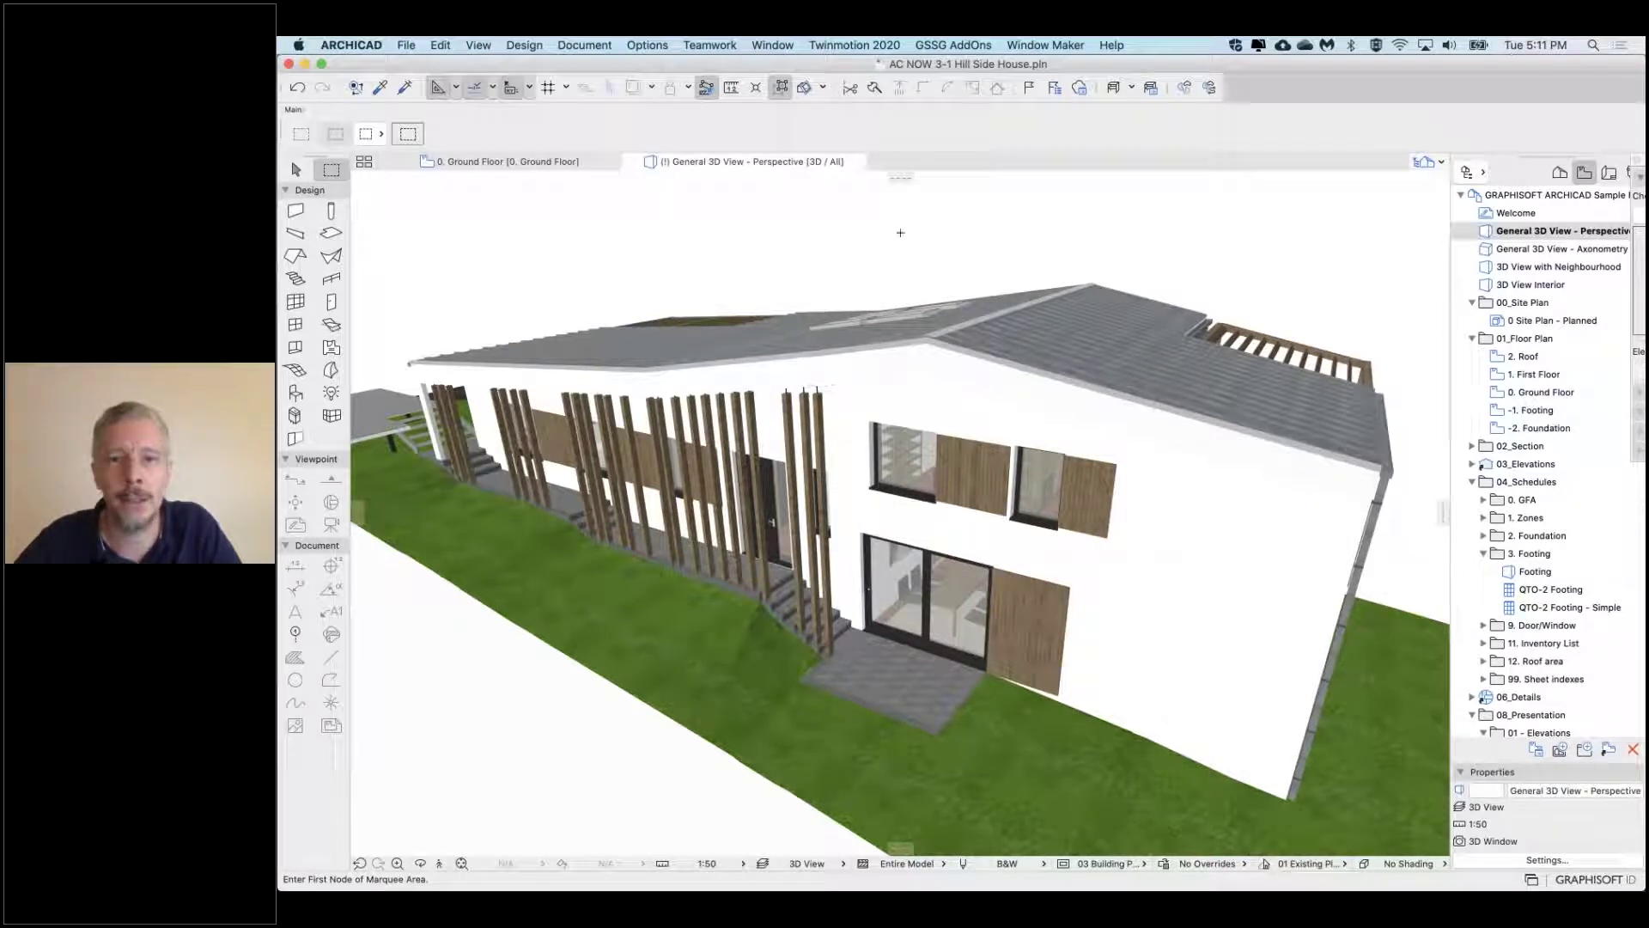
pyautogui.keyDown('shift'); pyautogui.moveTo(913, 235); pyautogui.dragTo(920, 299, button='middle'); pyautogui.keyUp('shift')
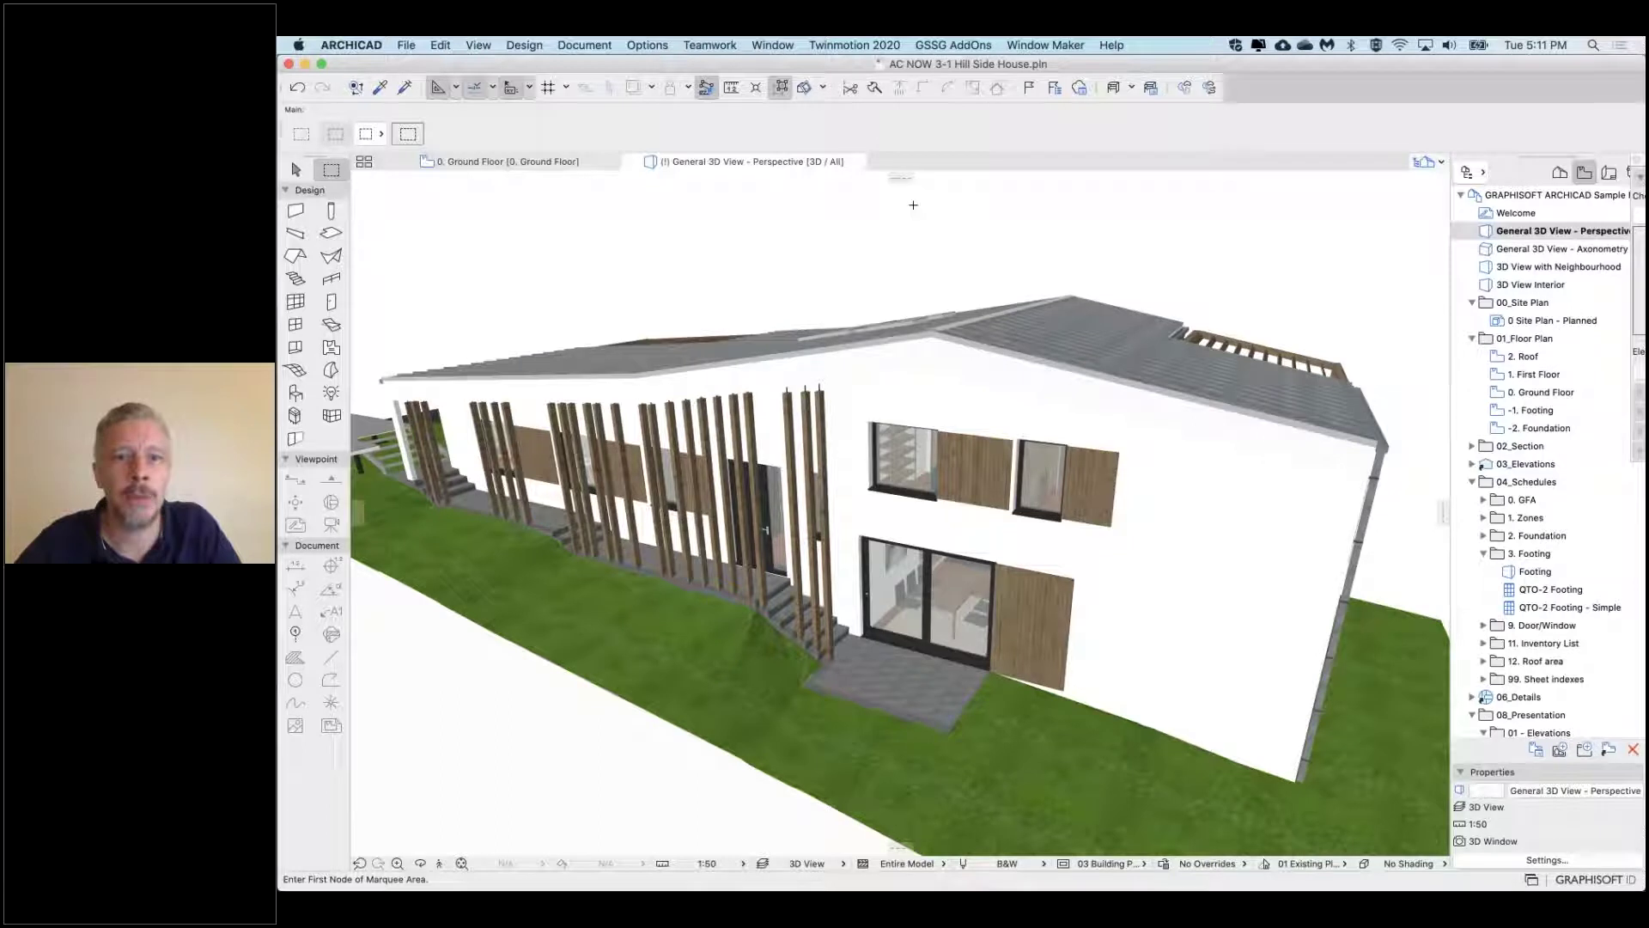
pyautogui.rightClick(897, 246)
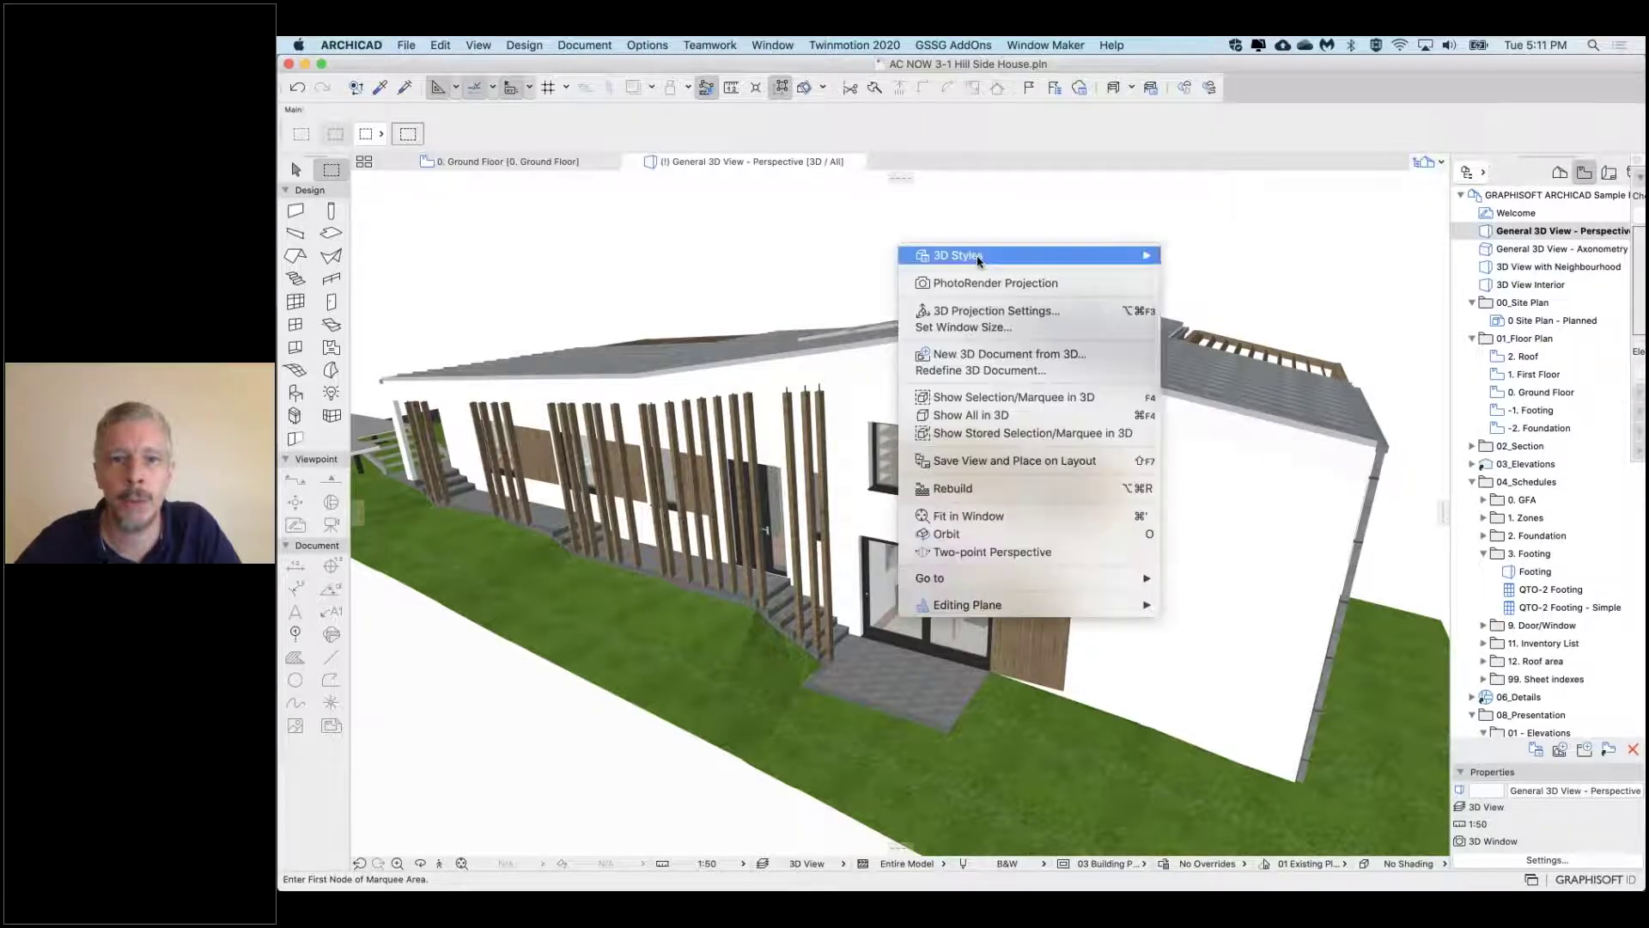
pyautogui.moveTo(1136, 251)
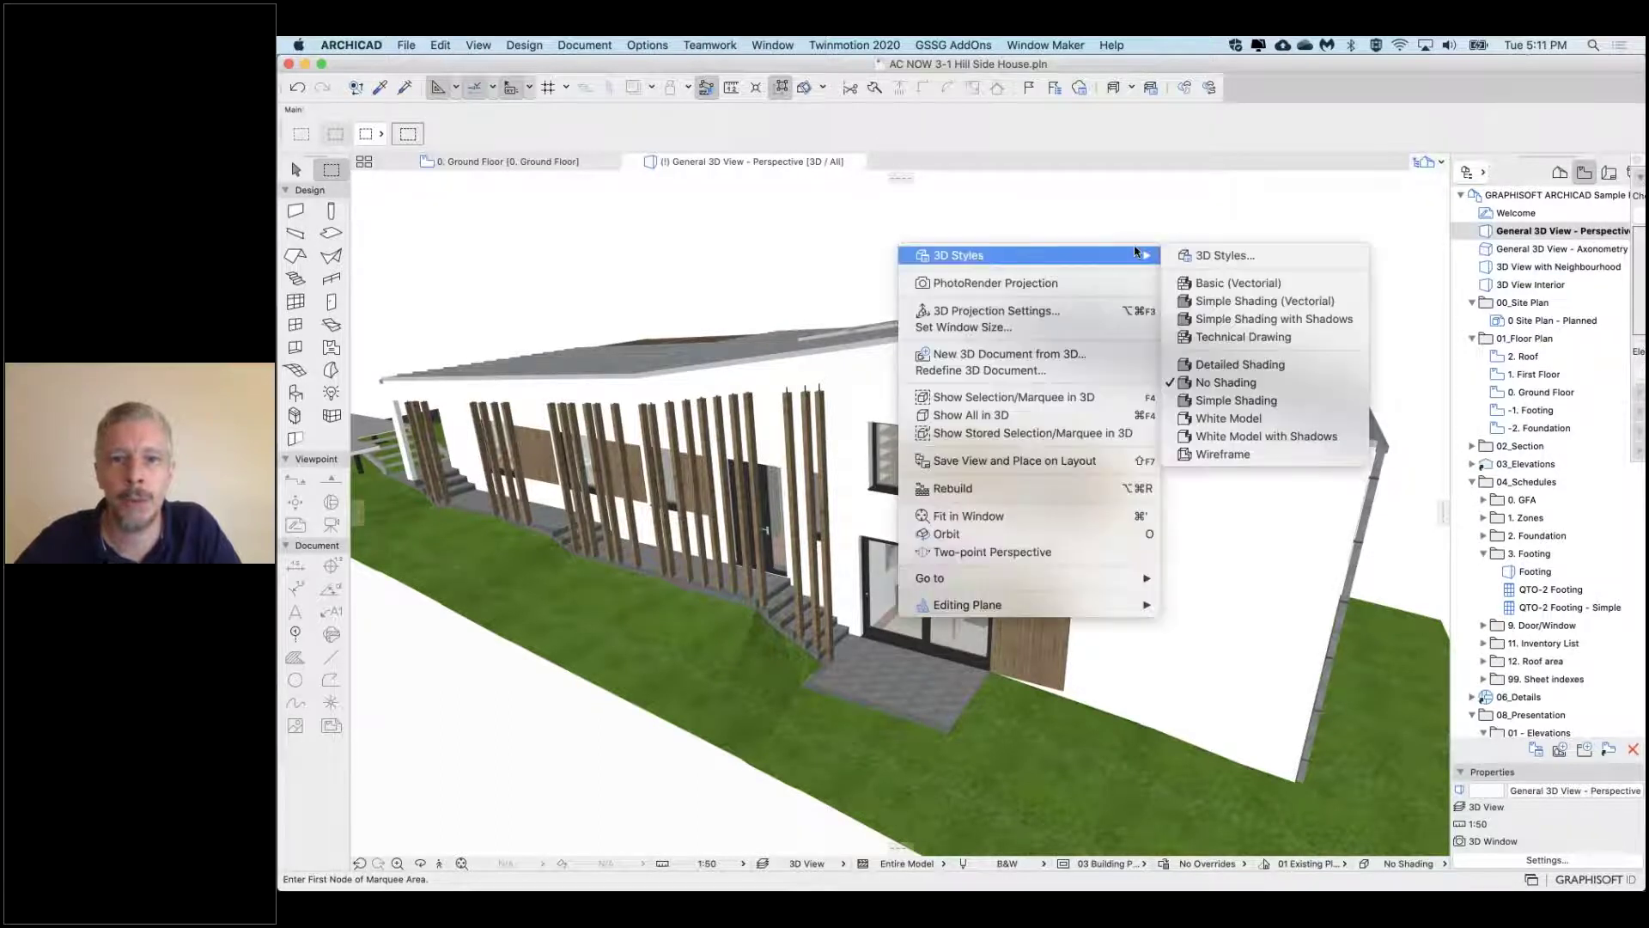
pyautogui.click(1223, 256)
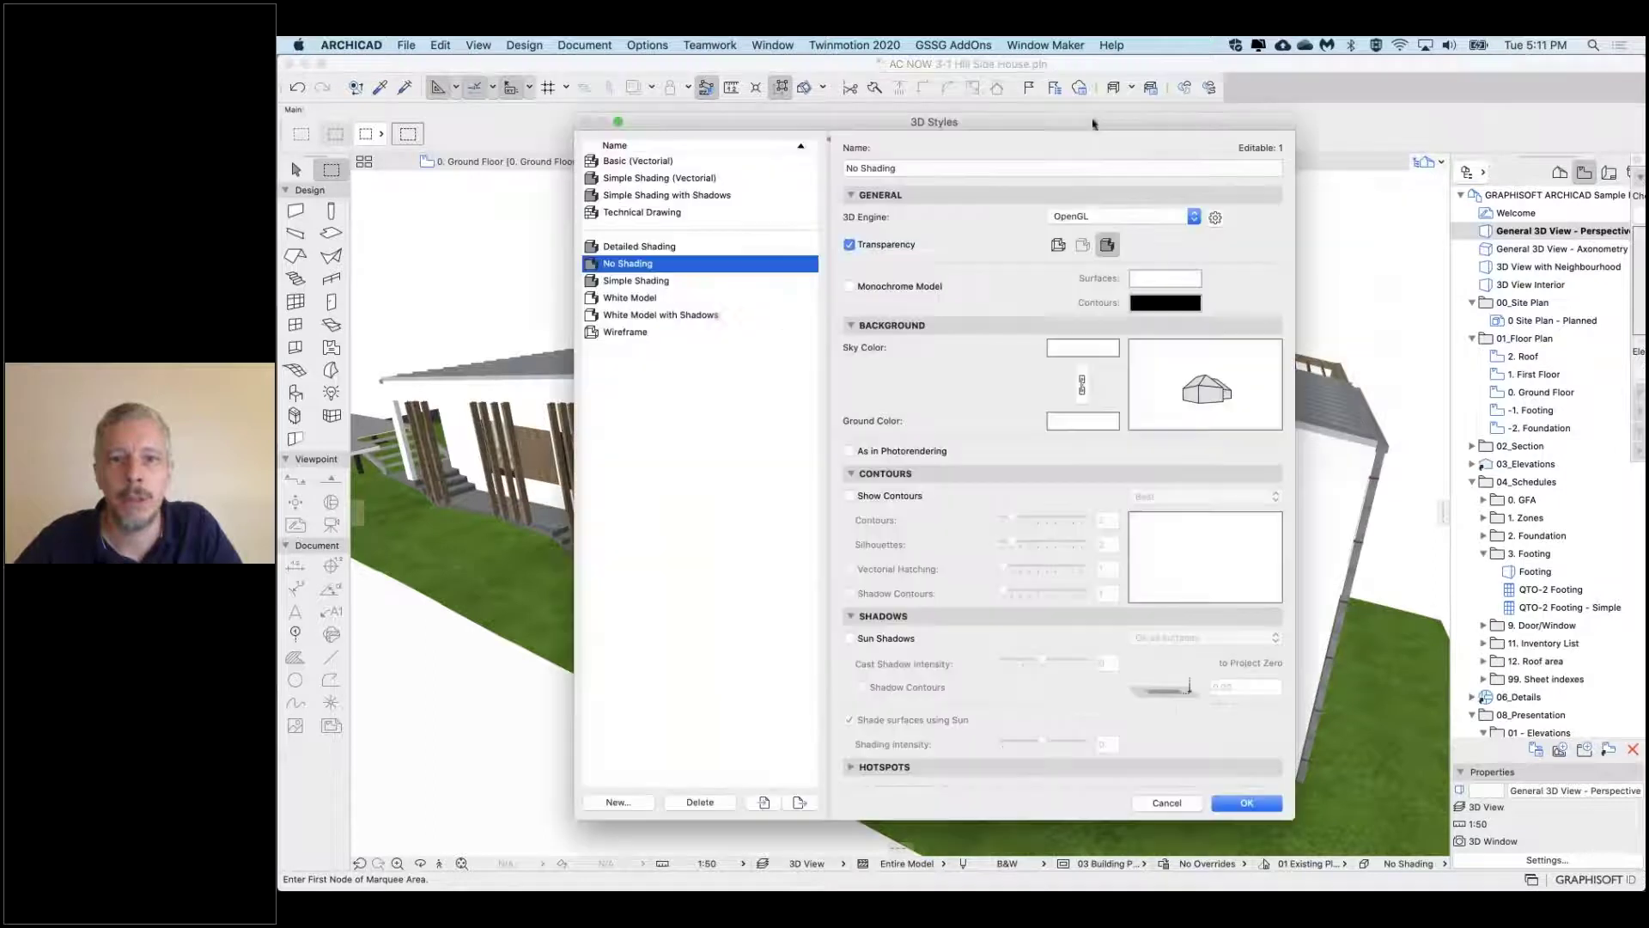
pyautogui.moveTo(1098, 125); pyautogui.dragTo(1109, 132)
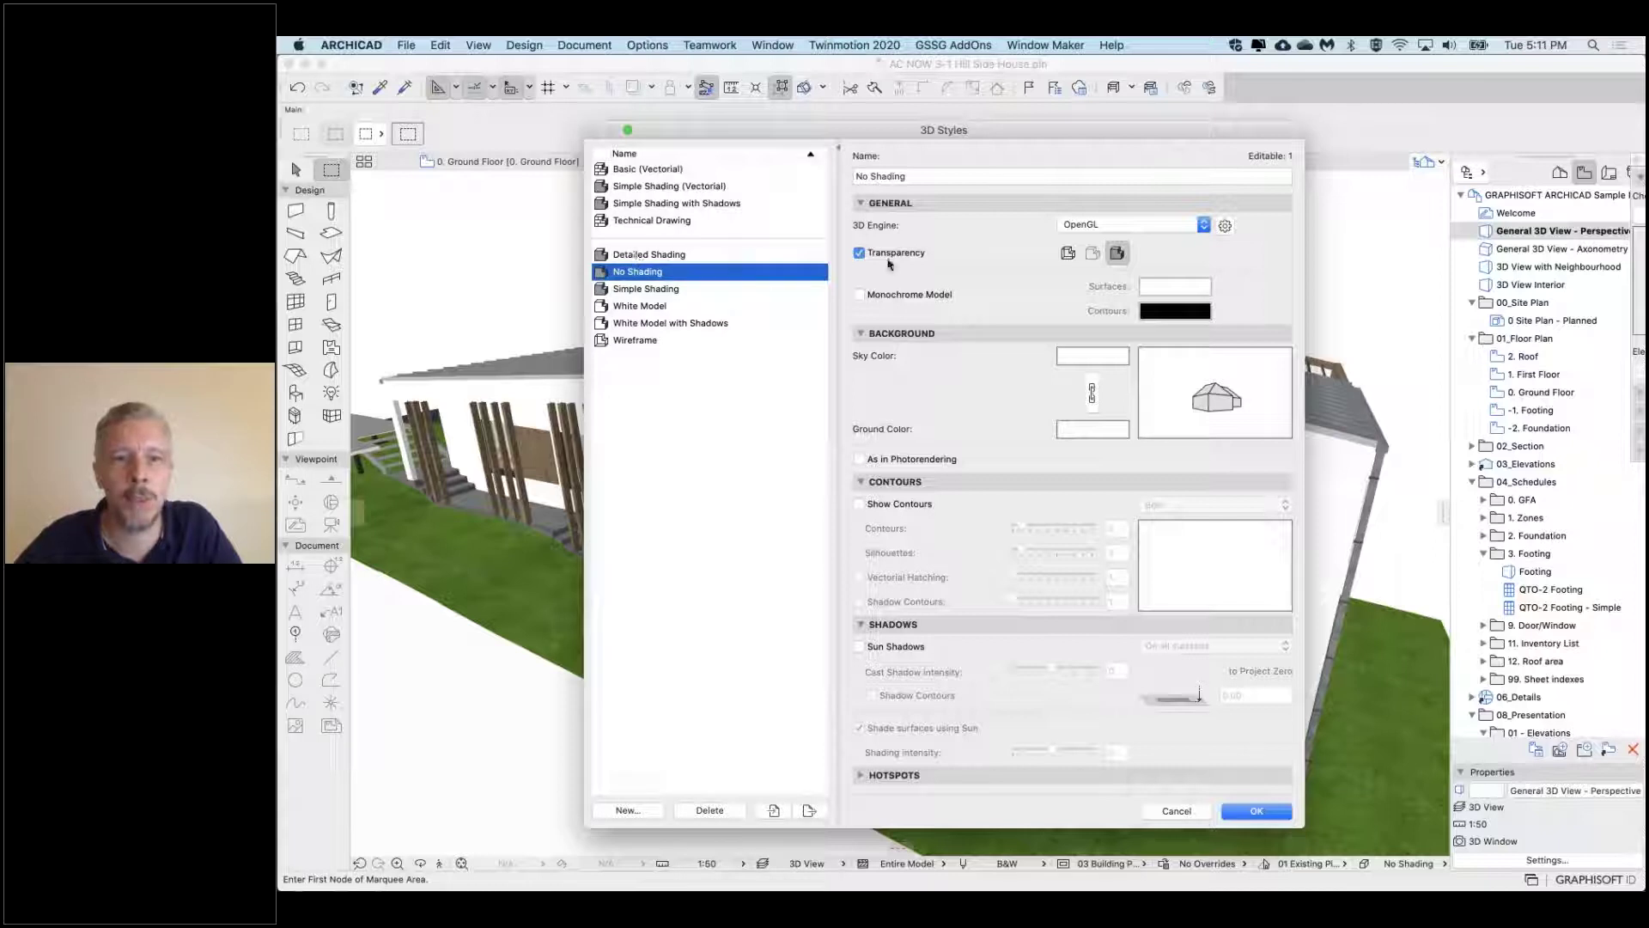
# Check the available 3D engines and compare the settings of the Simple Shading (Vectorial) and No Shading styles
pyautogui.click(1071, 225)
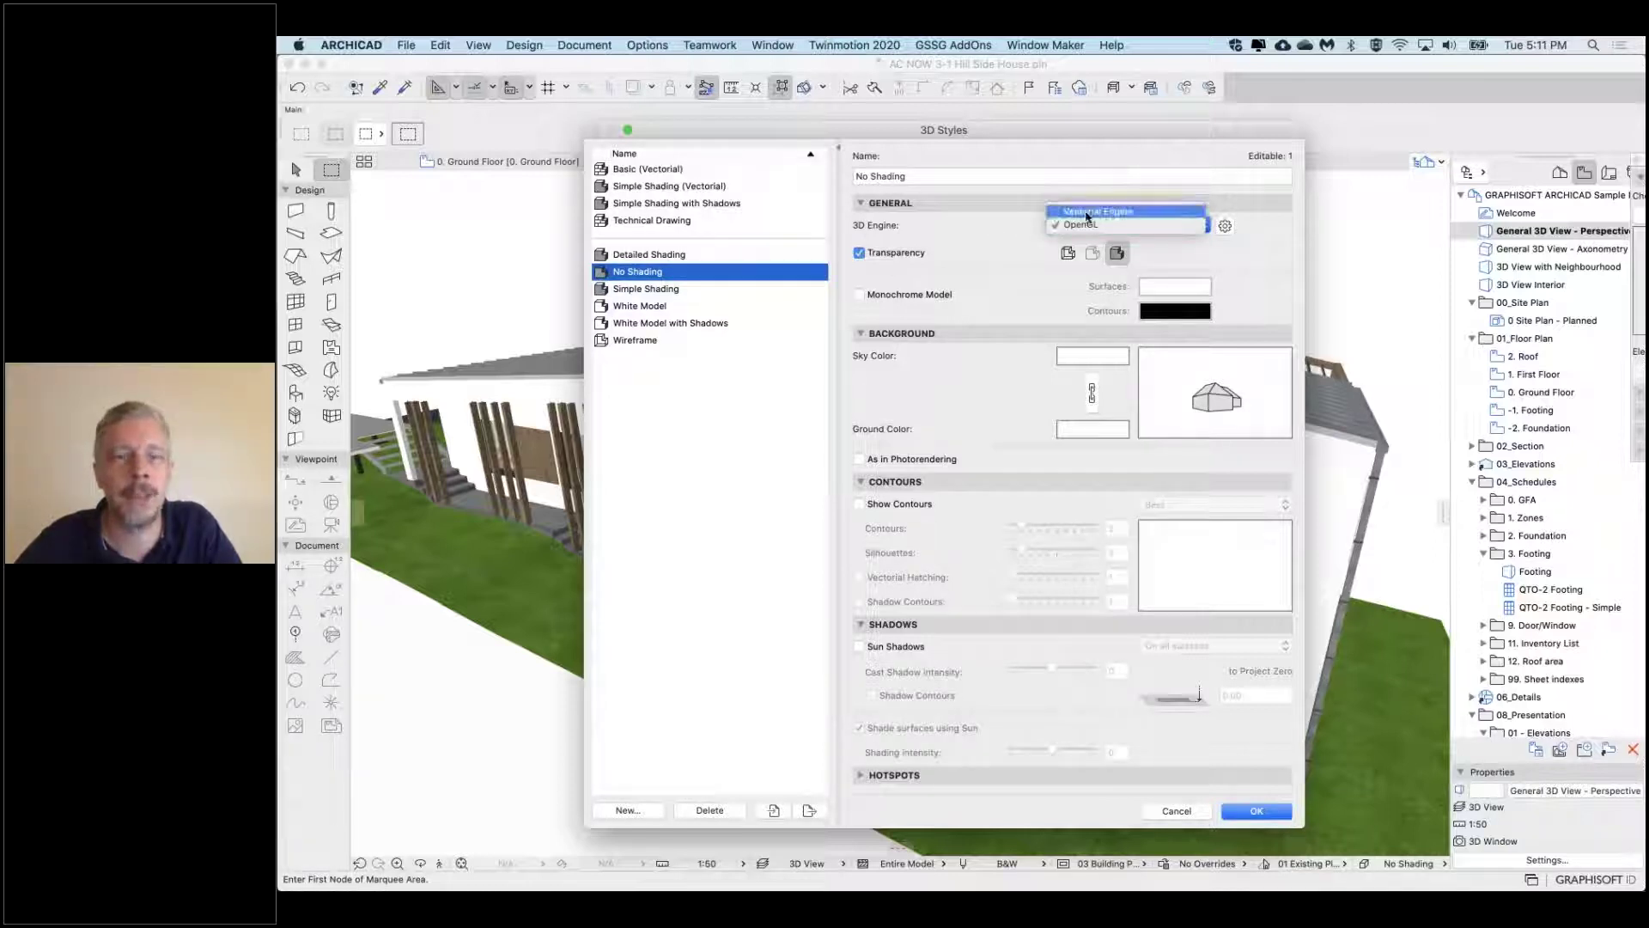
pyautogui.click(978, 219)
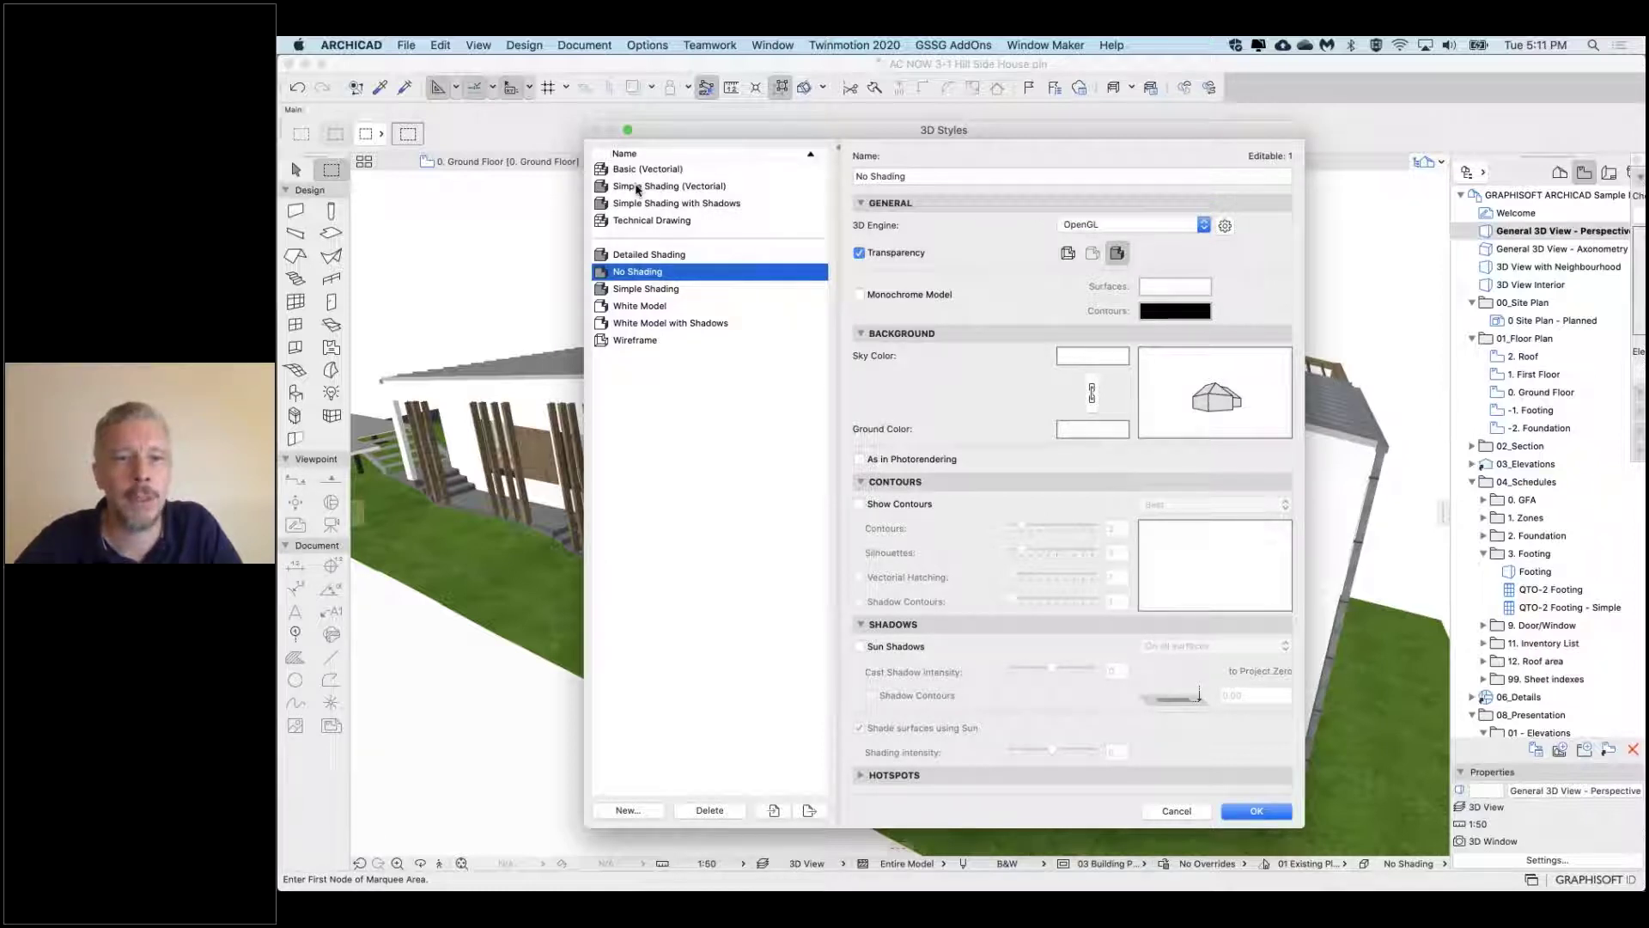
pyautogui.click(637, 186)
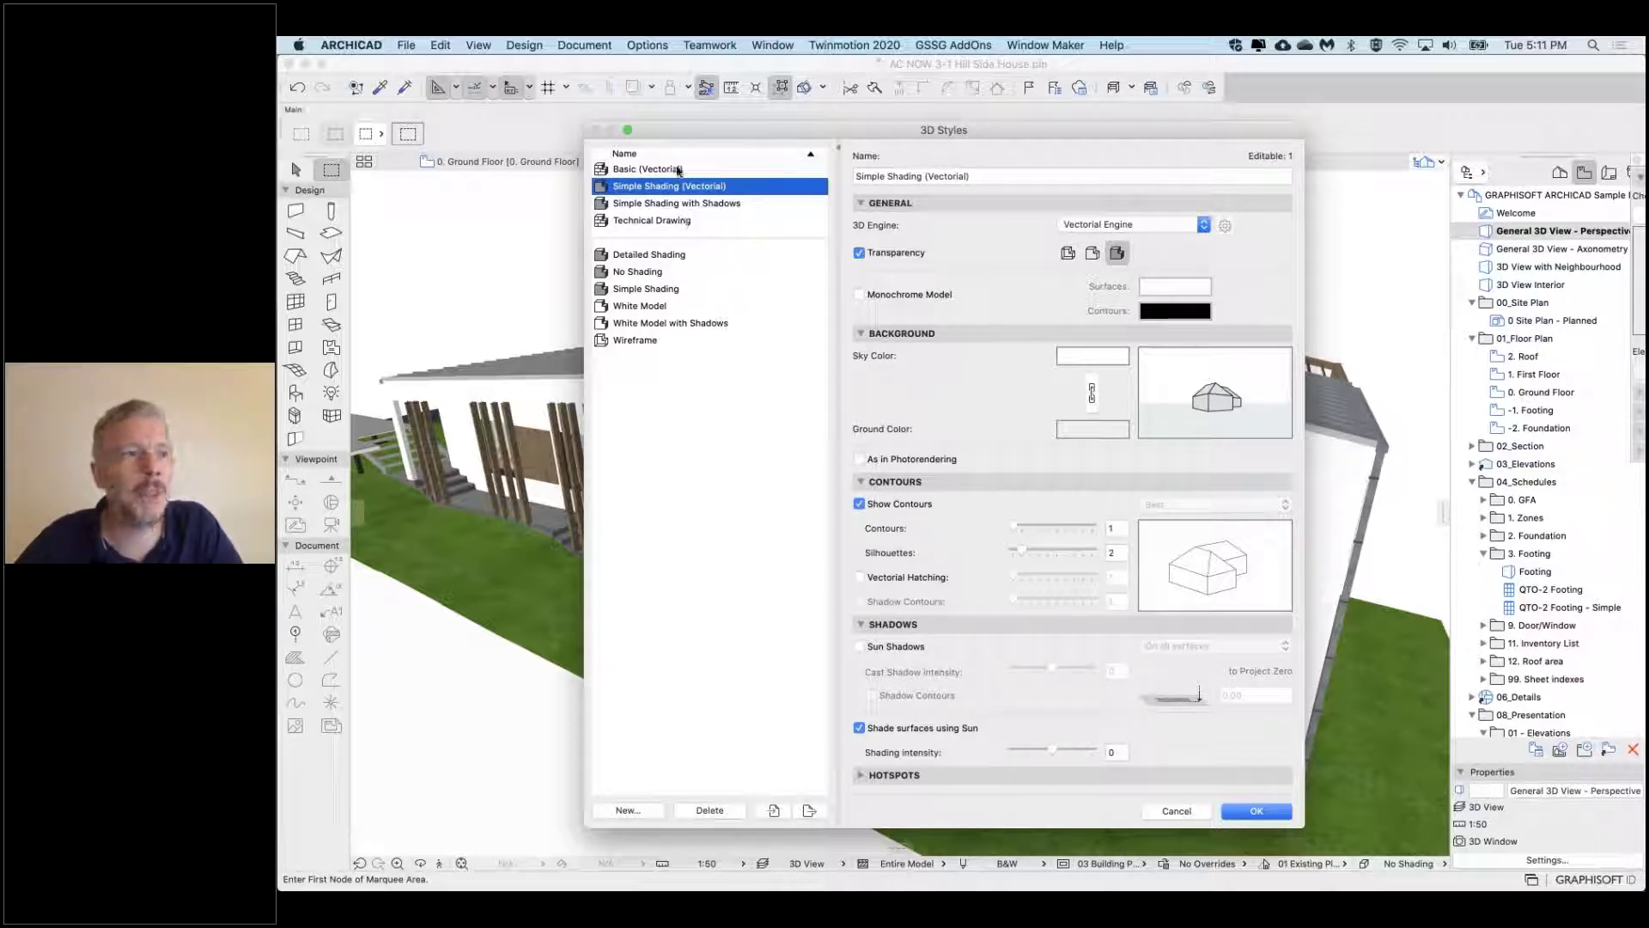
pyautogui.click(635, 273)
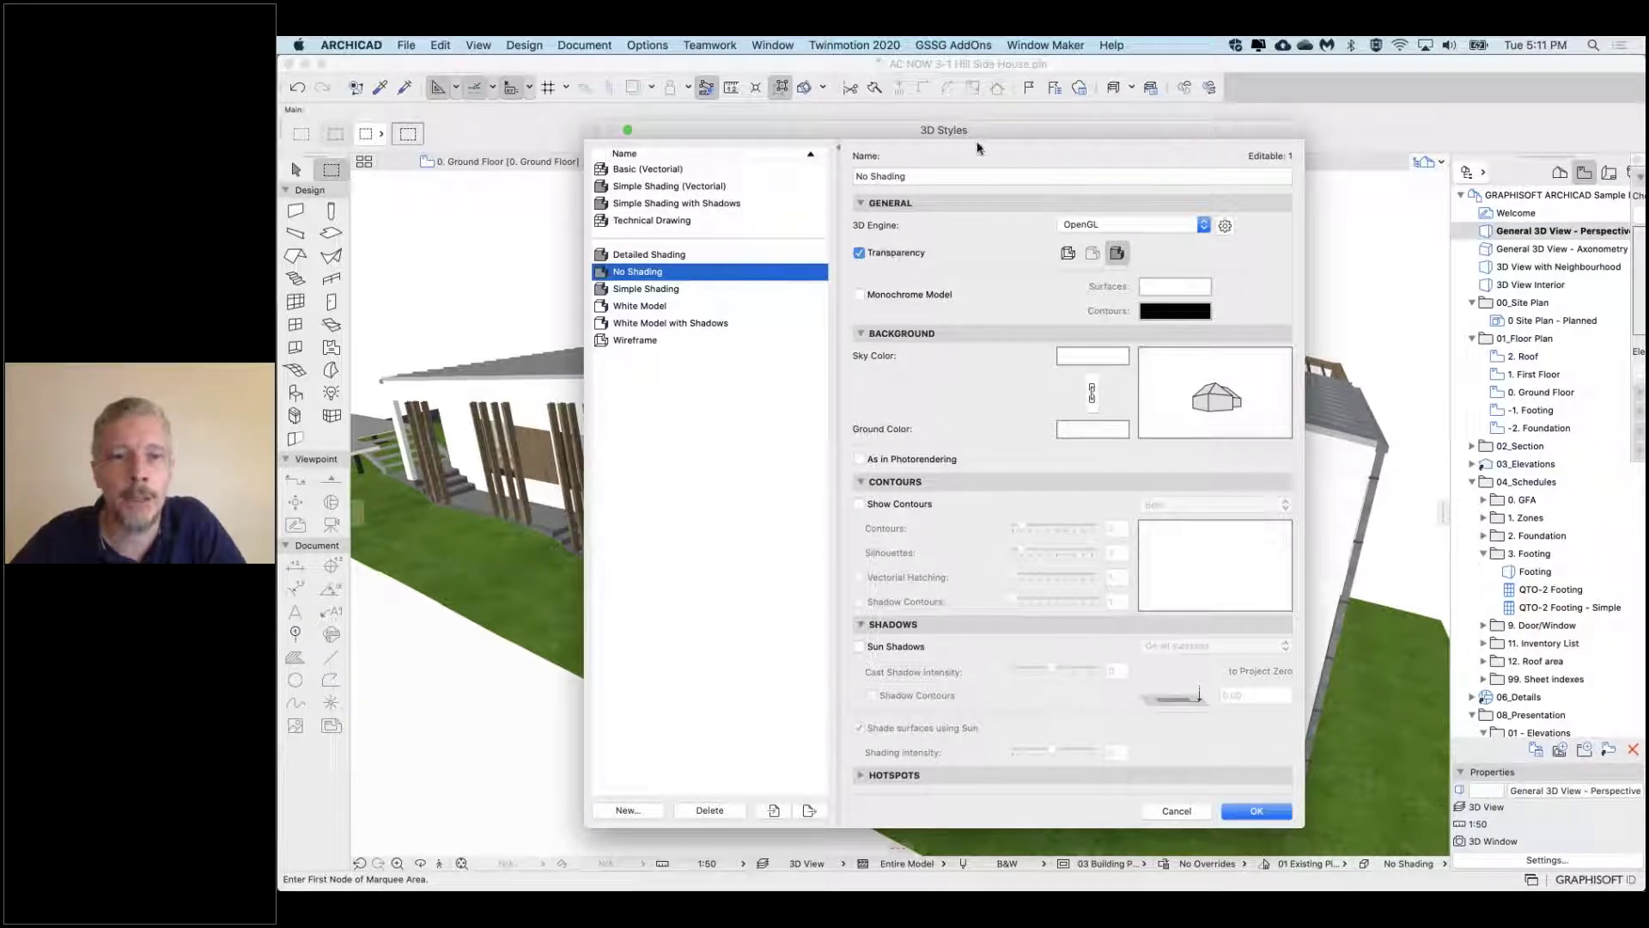
# Try the No Shading style with transparency off and restore the transparency
pyautogui.moveTo(1149, 143); pyautogui.dragTo(1604, 154)
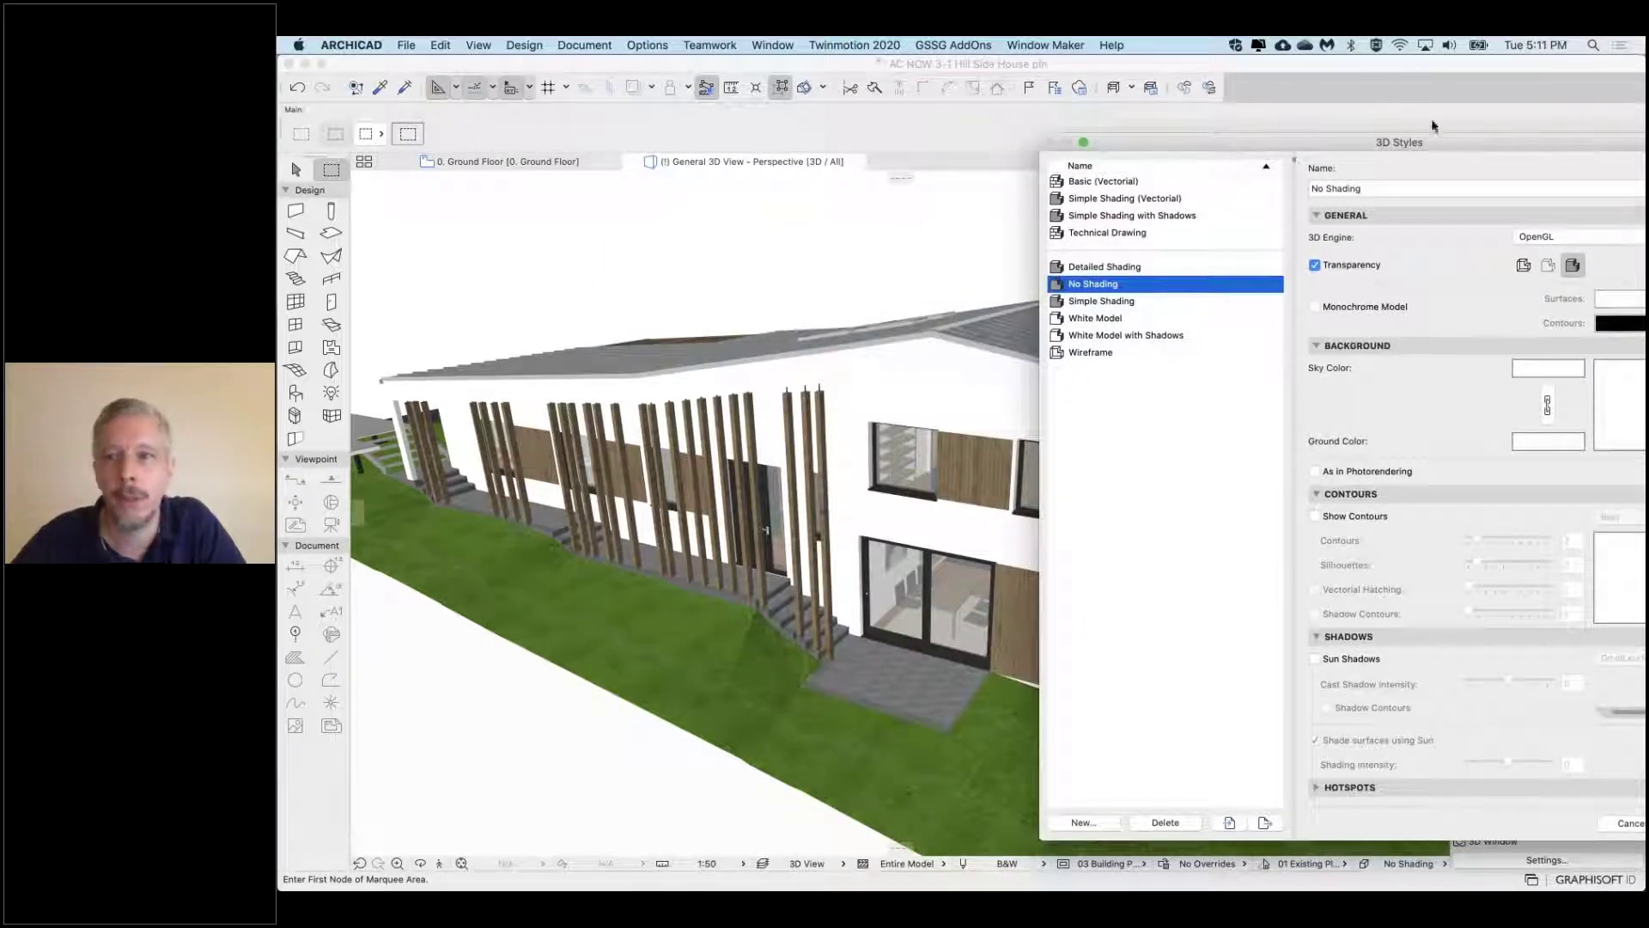
pyautogui.moveTo(1409, 142); pyautogui.dragTo(1151, 129)
pyautogui.click(1062, 246)
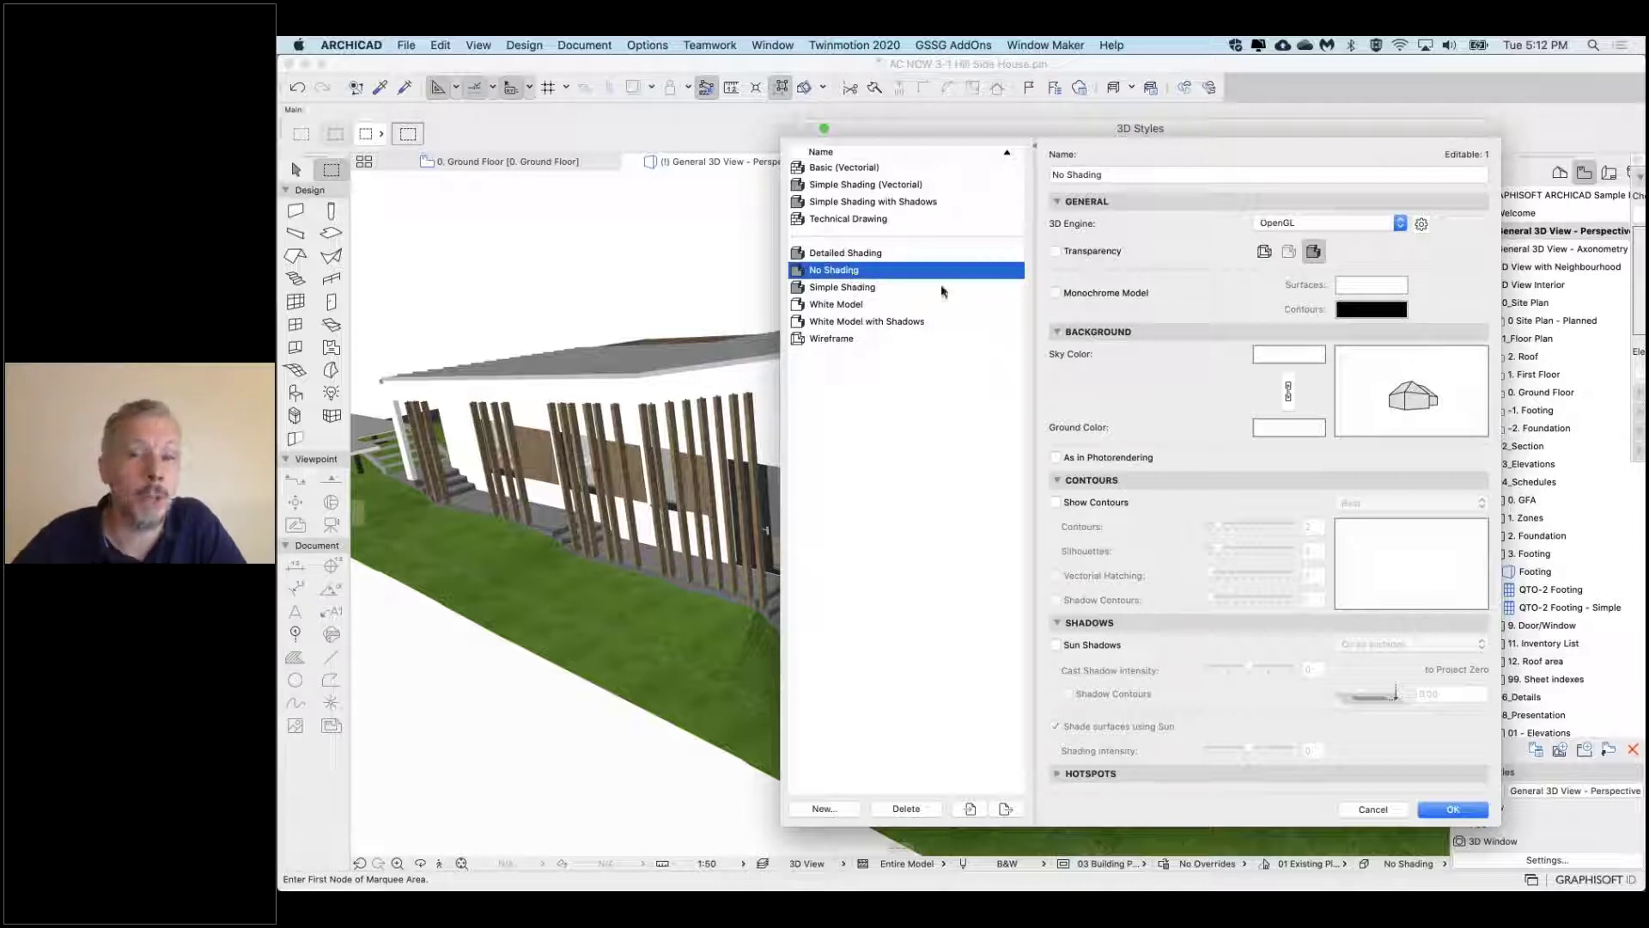
pyautogui.click(1087, 252)
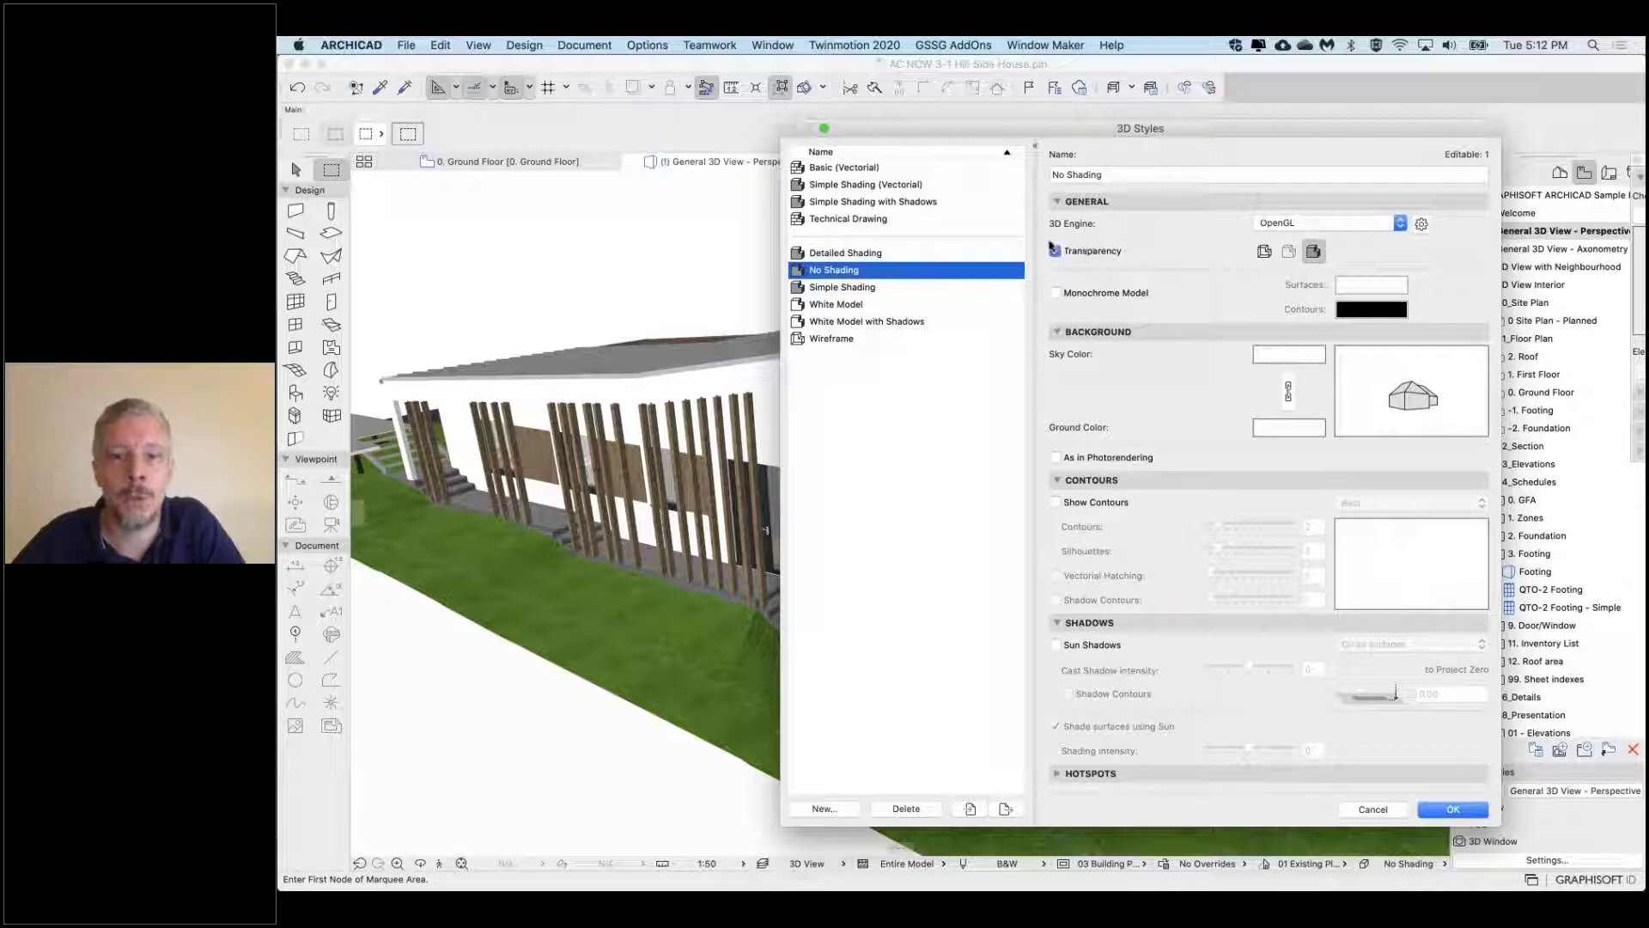
# Create a 3D style named "Archicad Now!" from No Shading, turn its transparency off and apply it to the 3D view
pyautogui.click(823, 809)
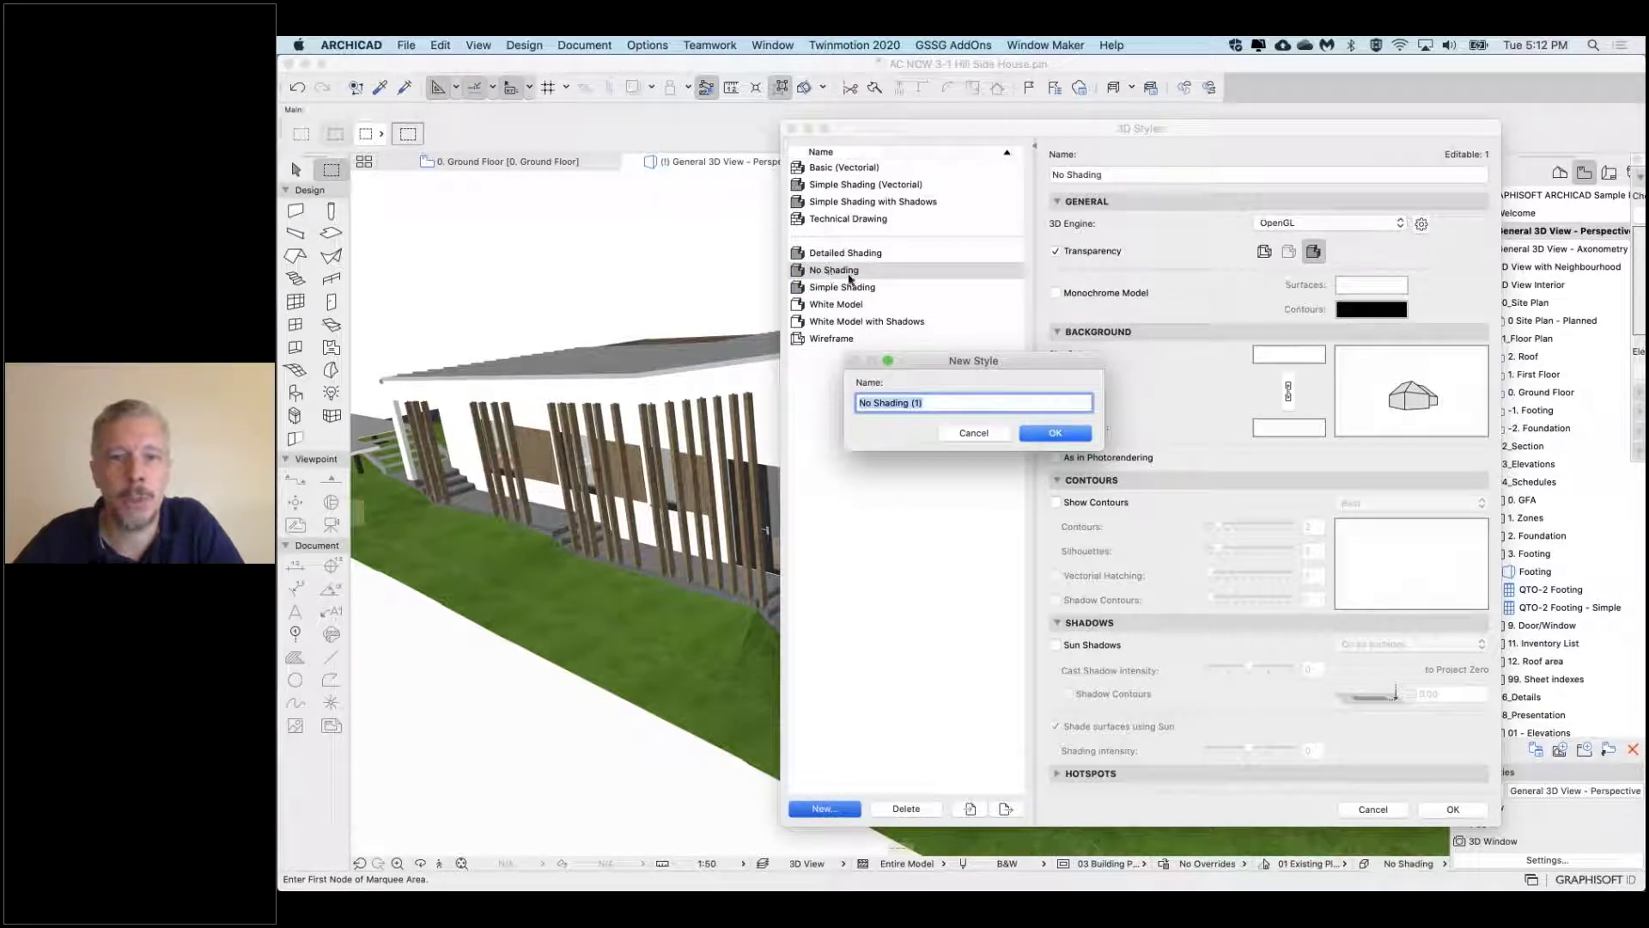
pyautogui.moveTo(942, 401); pyautogui.dragTo(858, 403)
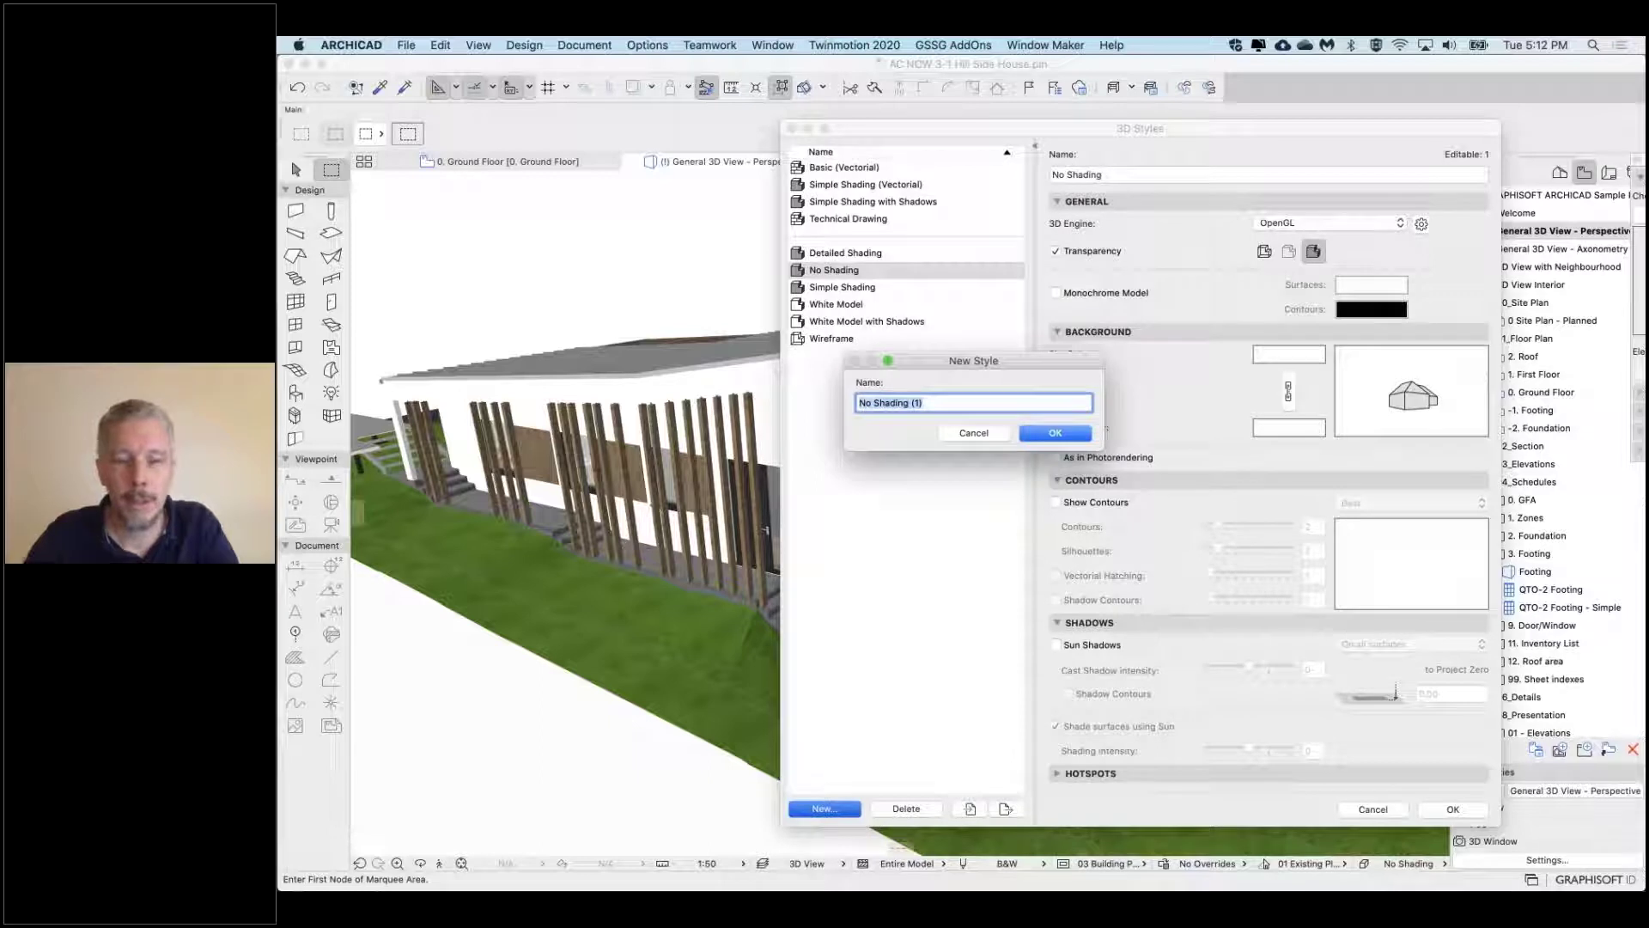
pyautogui.write('Archicad Now!')
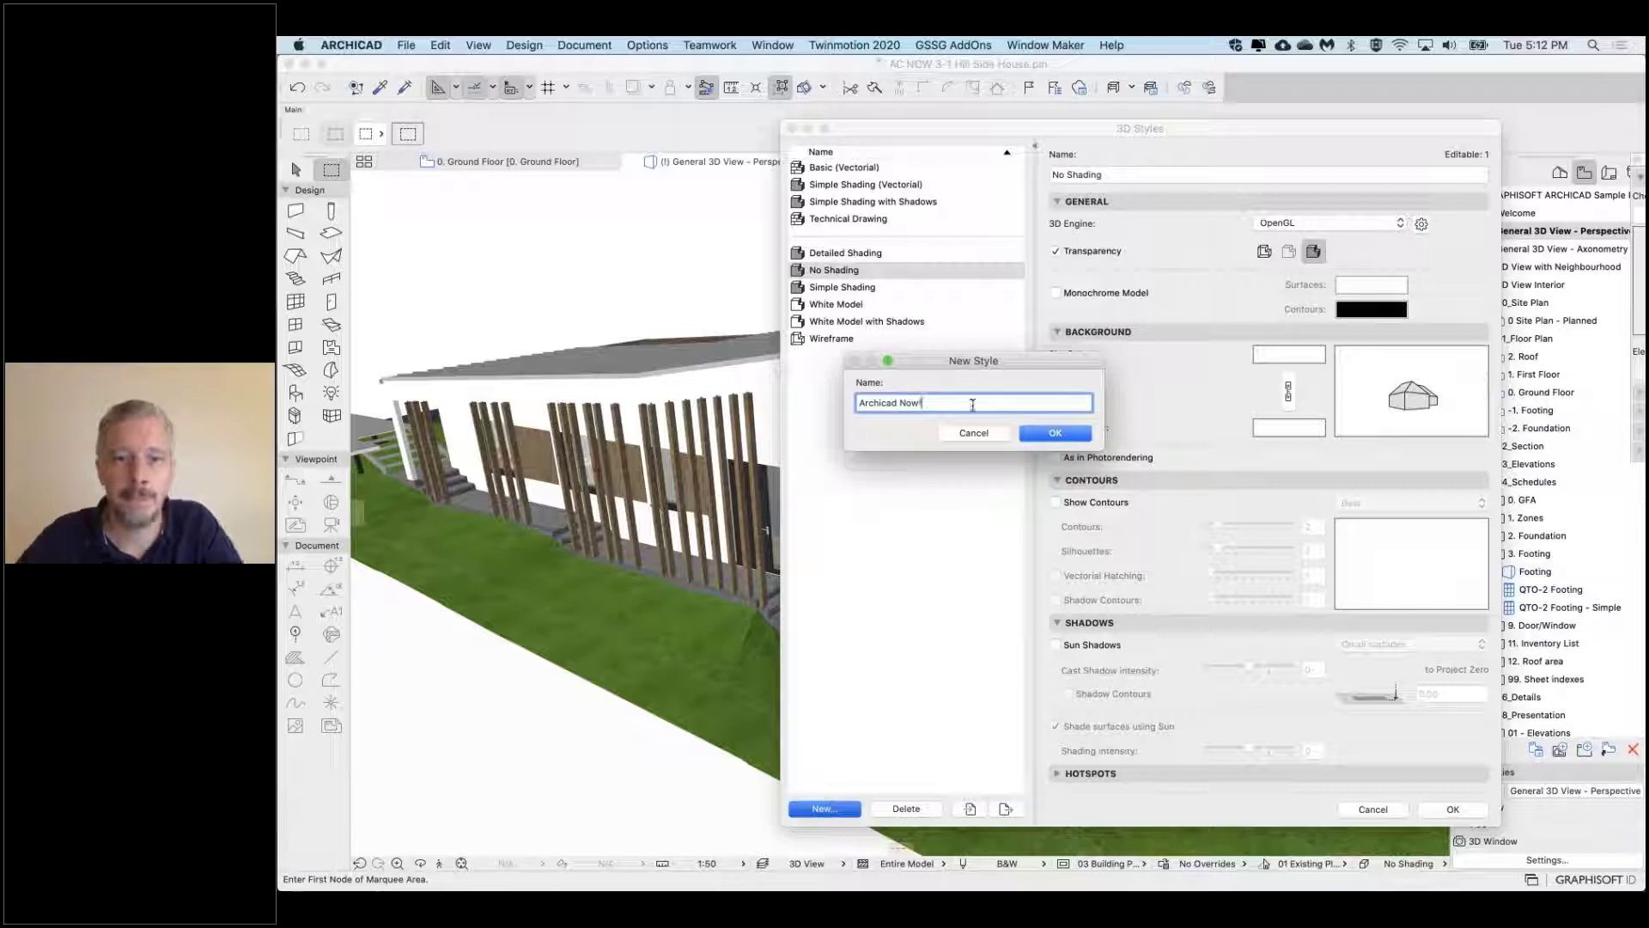
pyautogui.click(1055, 432)
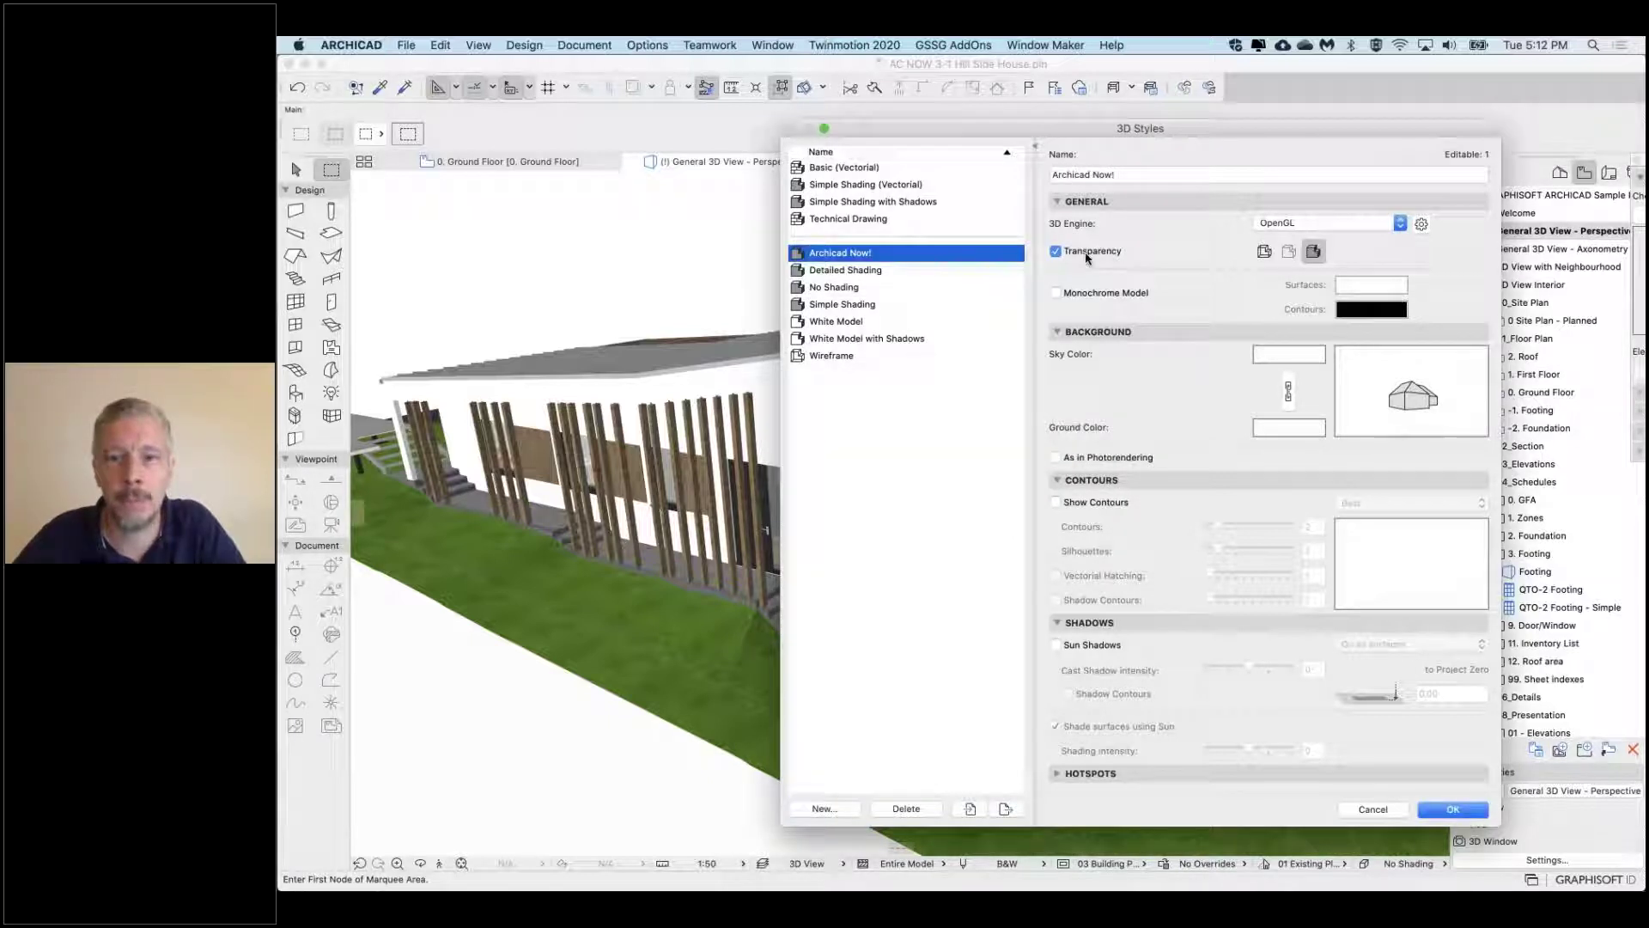
pyautogui.click(1087, 255)
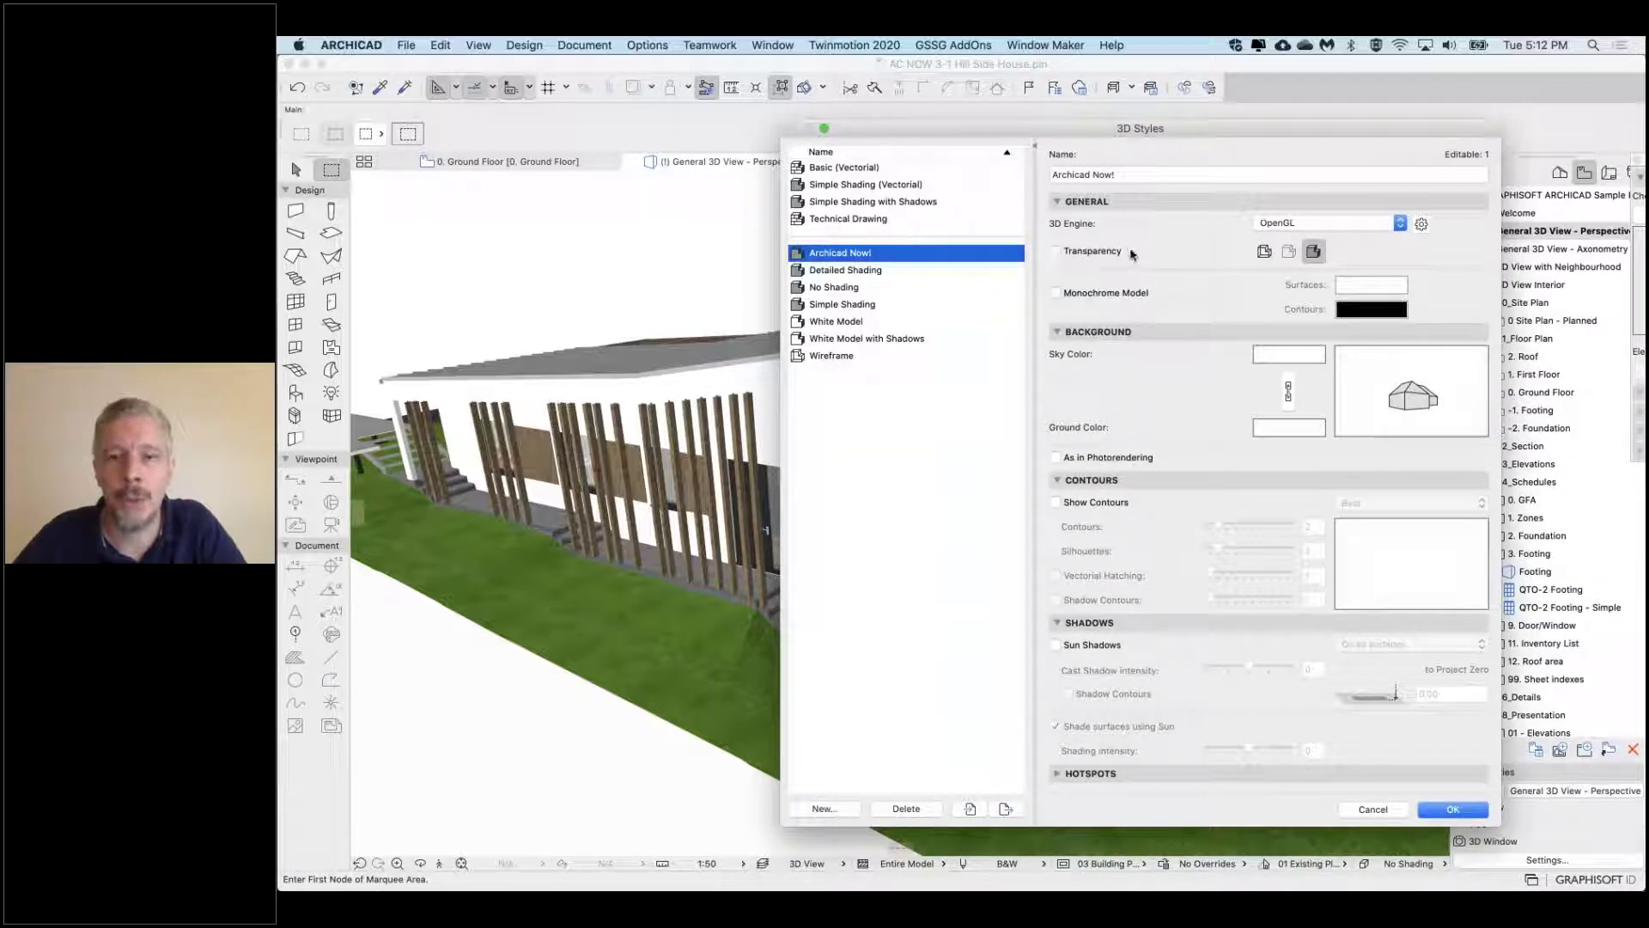
pyautogui.click(1453, 810)
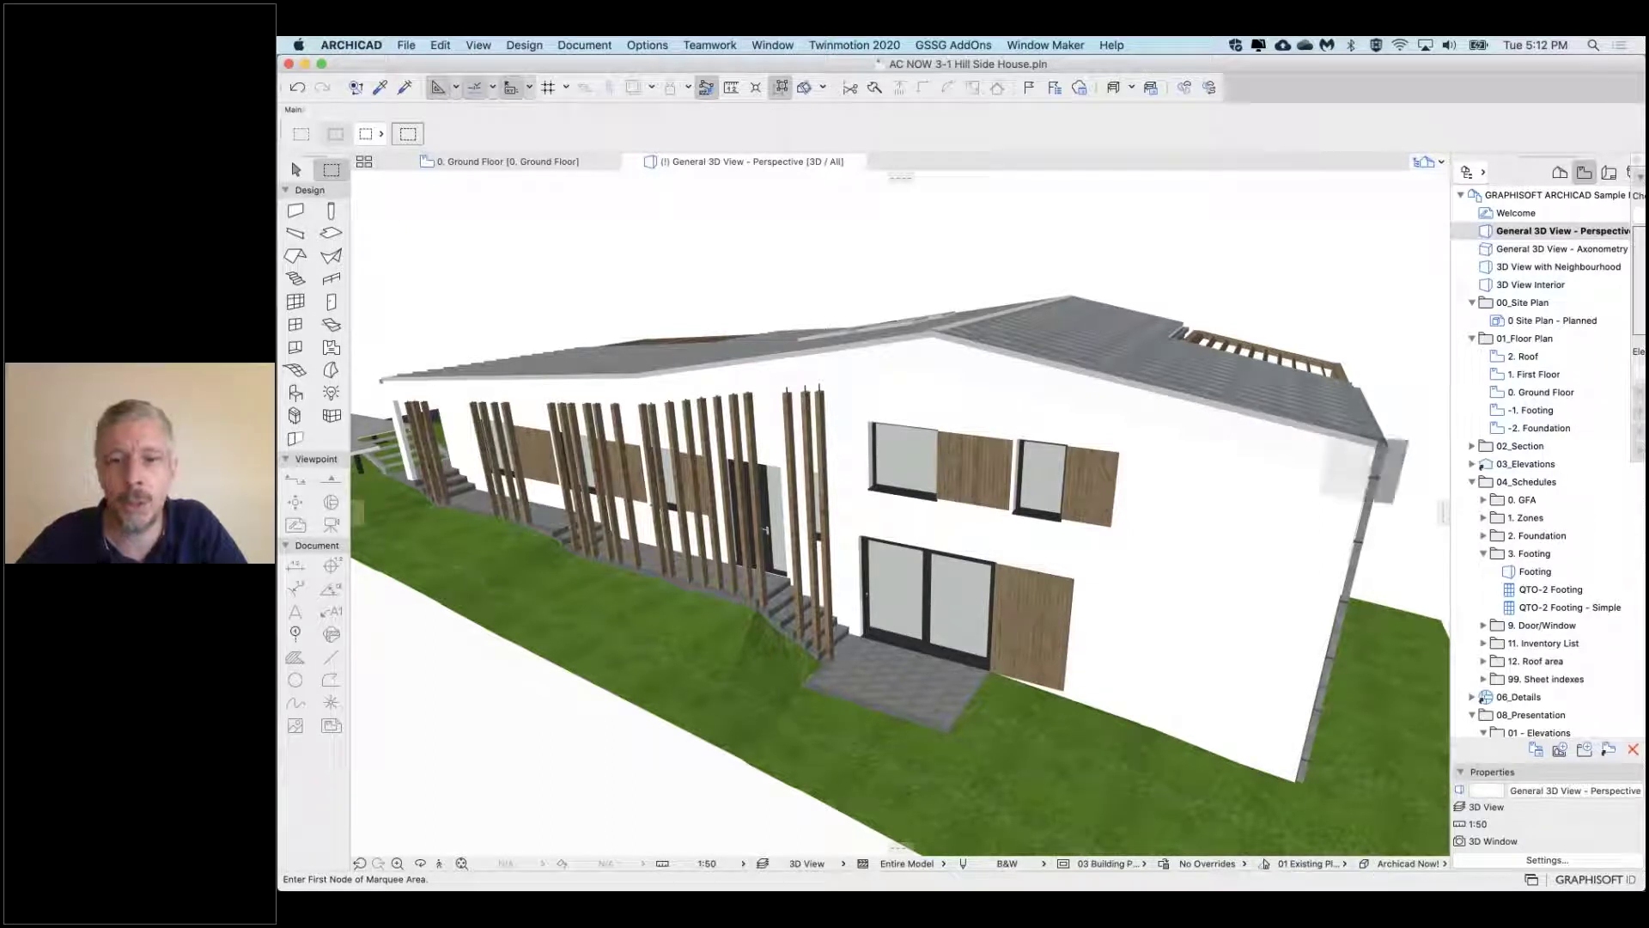
# Turn transparency on and set wireframe display in the Archicad Now! style, applying it to the 3D view
pyautogui.rightClick(946, 230)
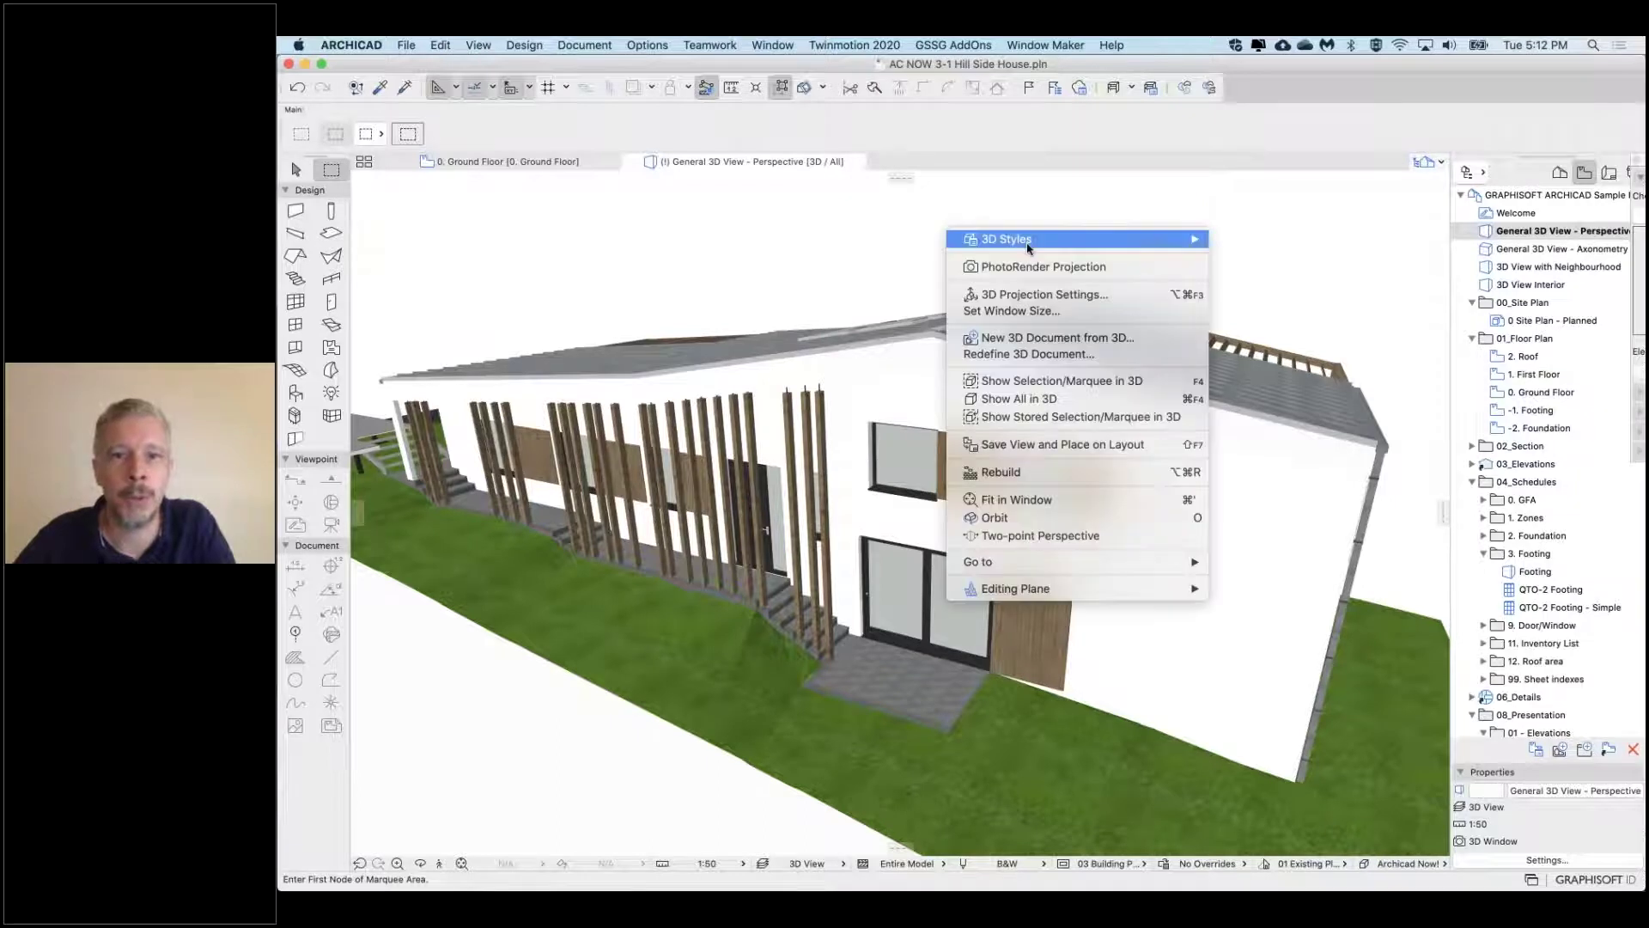
pyautogui.moveTo(1028, 248)
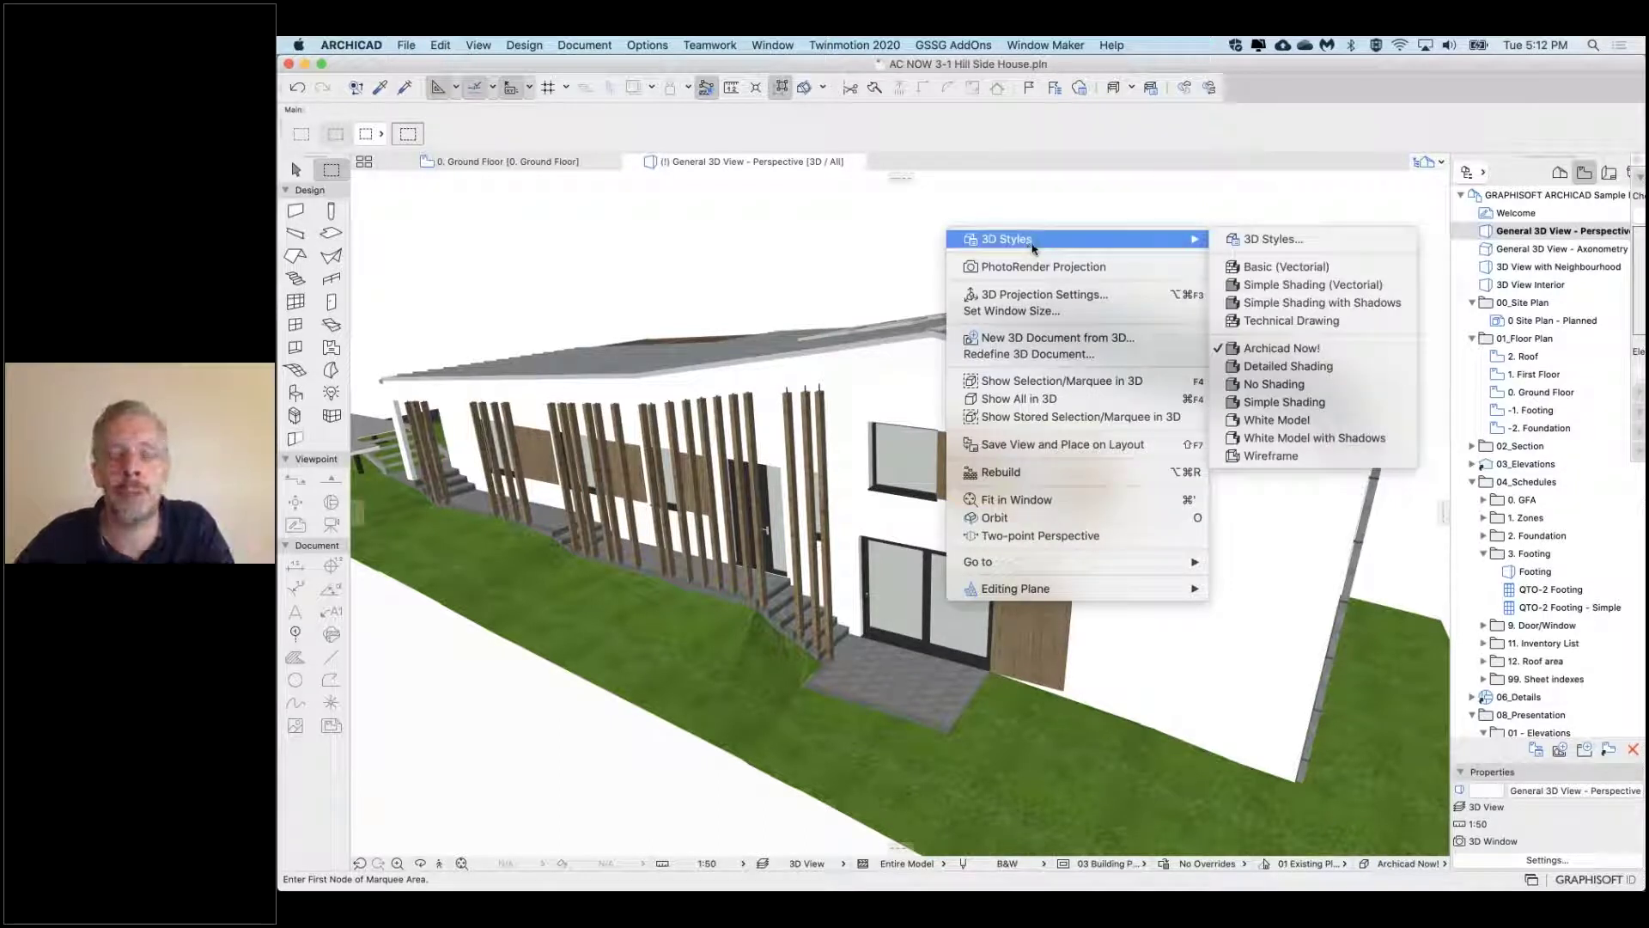
pyautogui.click(1286, 241)
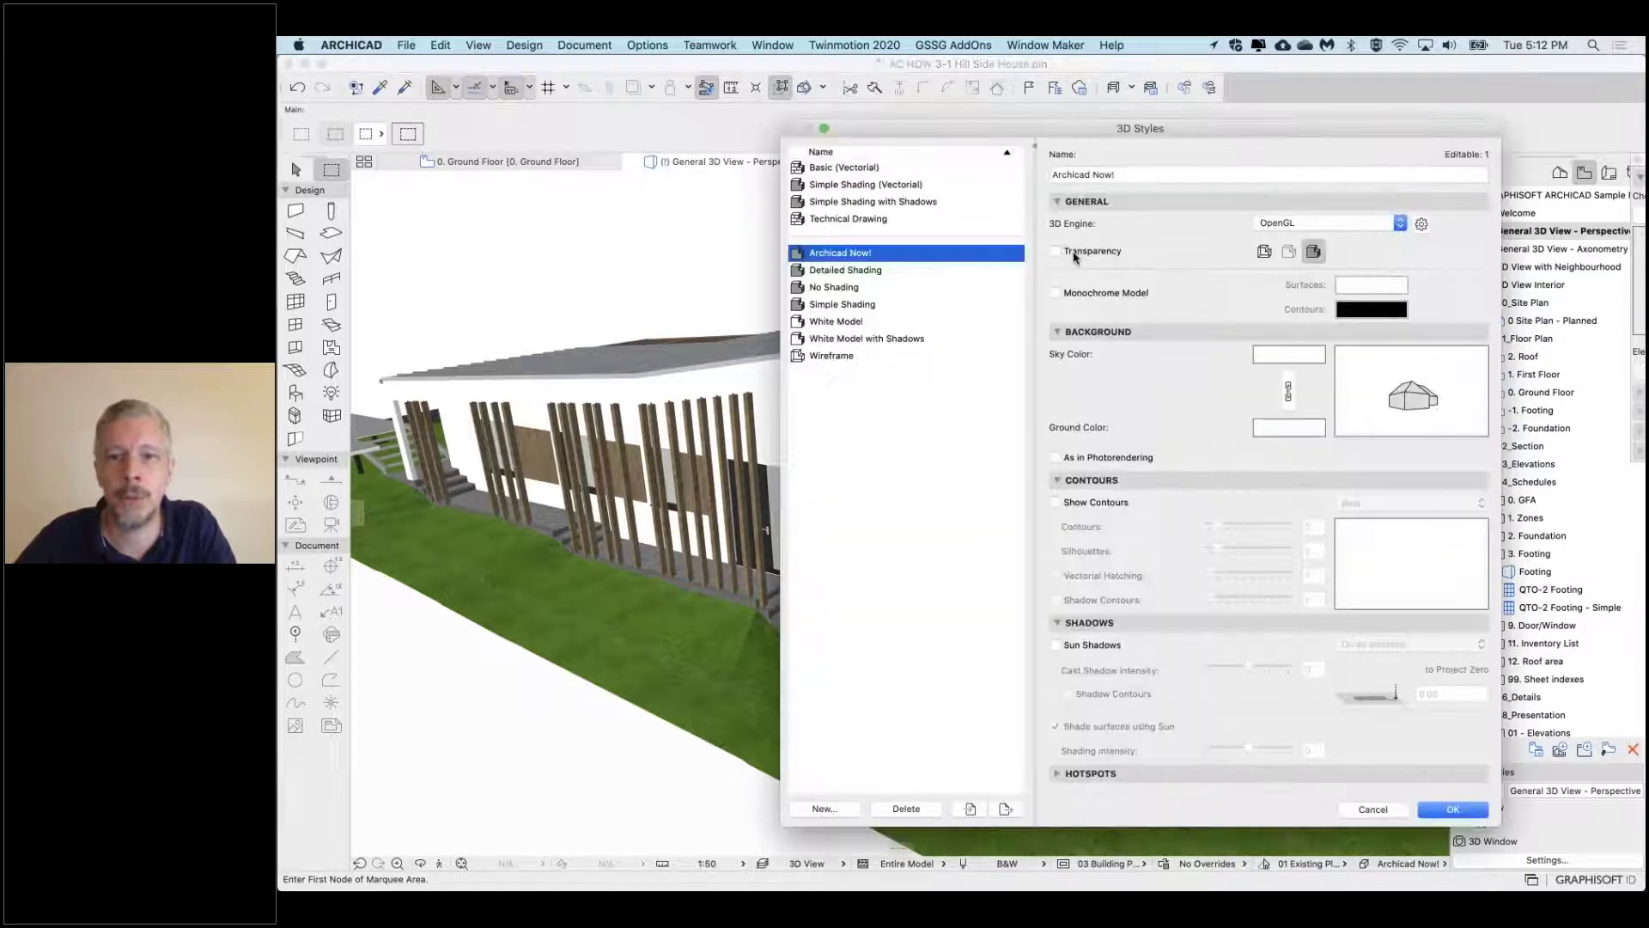
pyautogui.click(1073, 254)
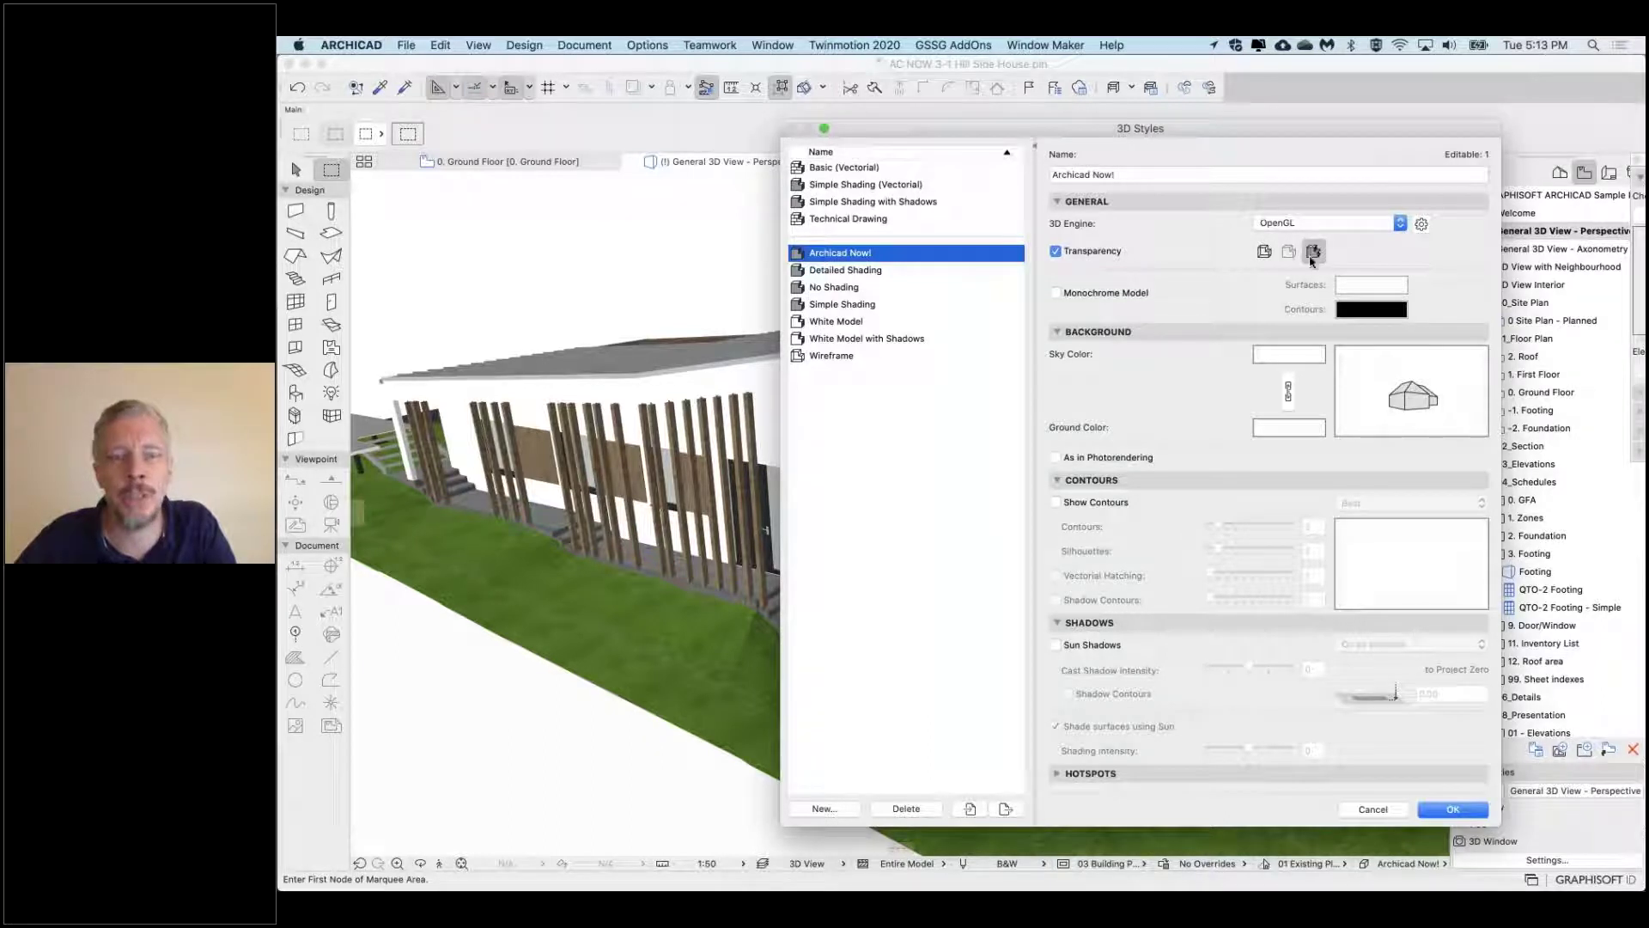
pyautogui.click(833, 185)
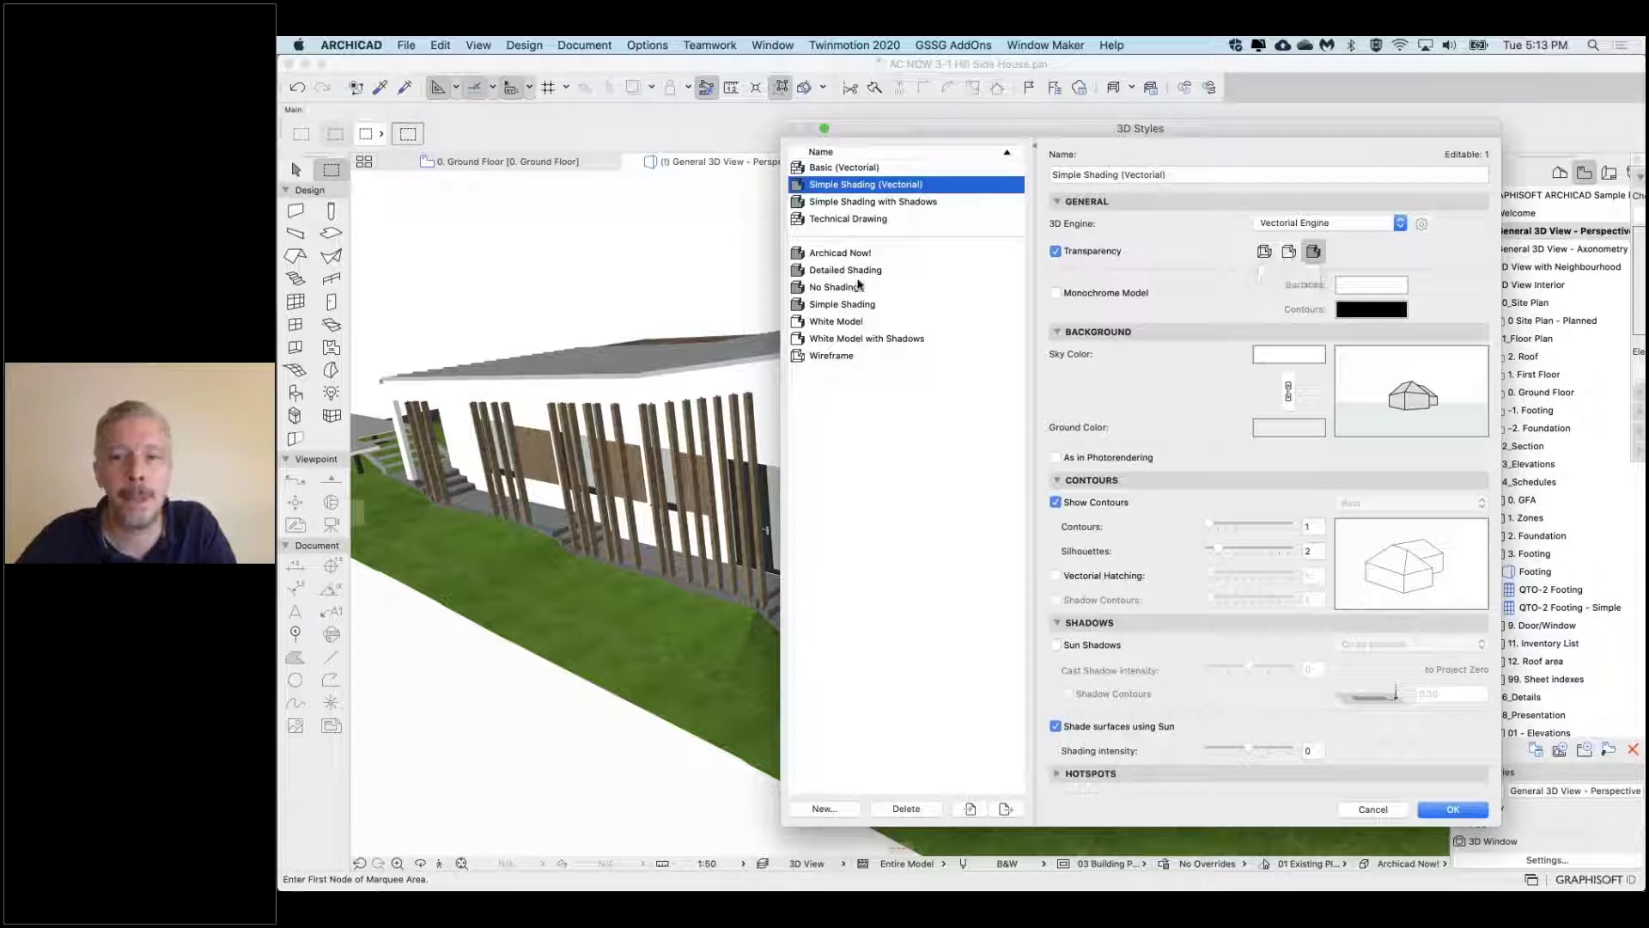
pyautogui.click(825, 253)
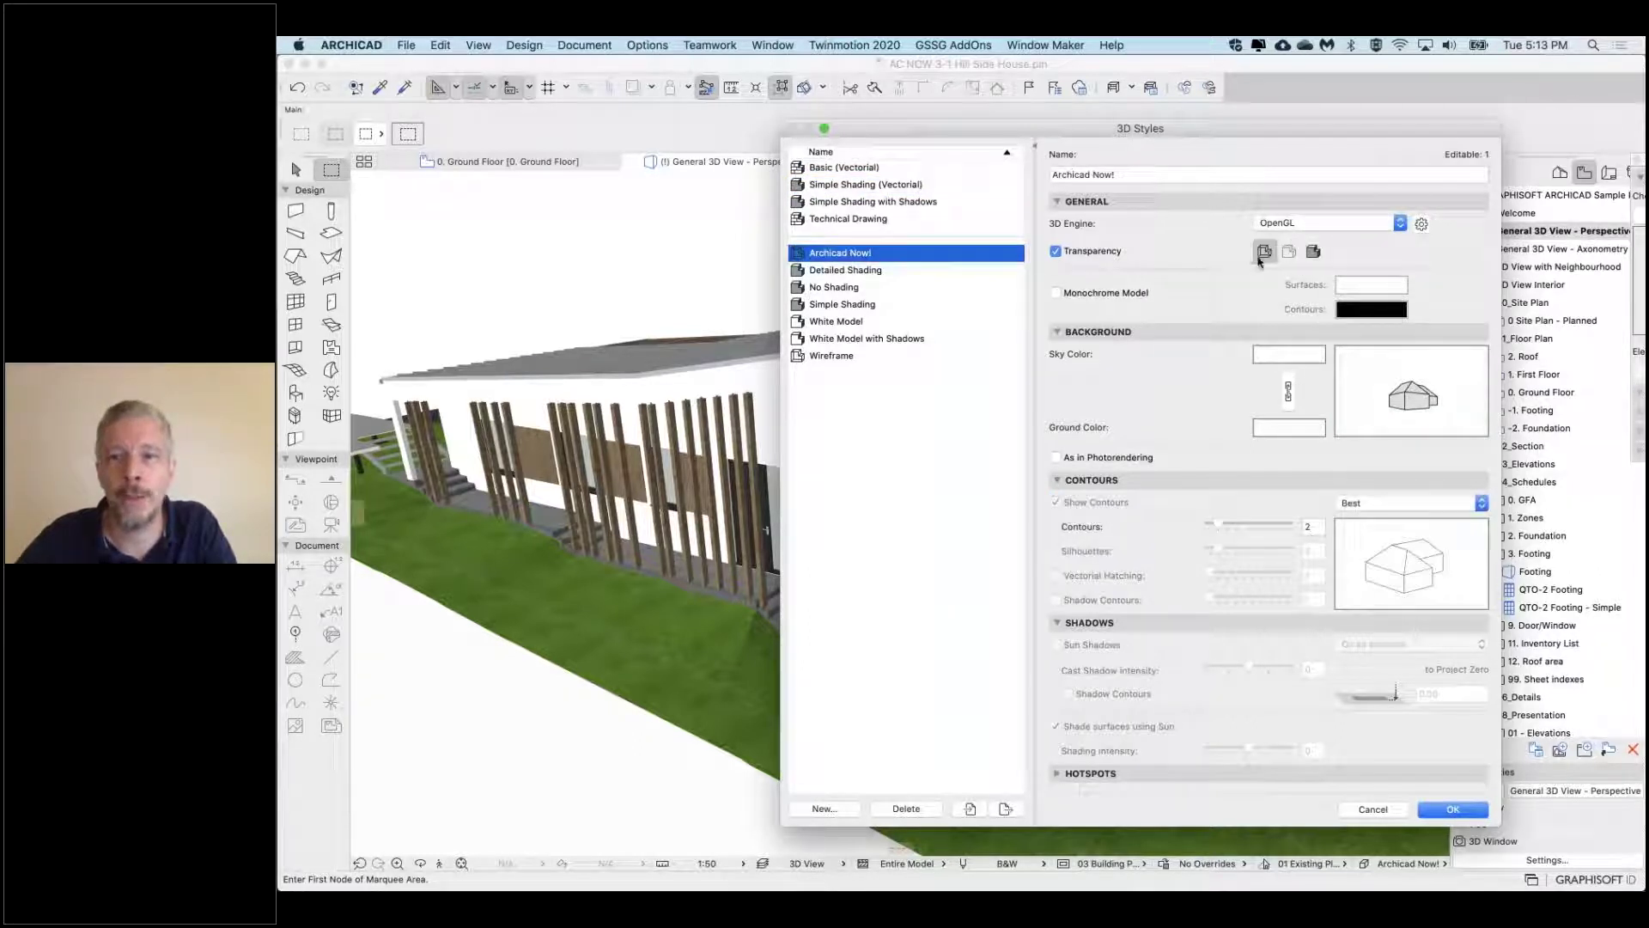
pyautogui.click(1452, 810)
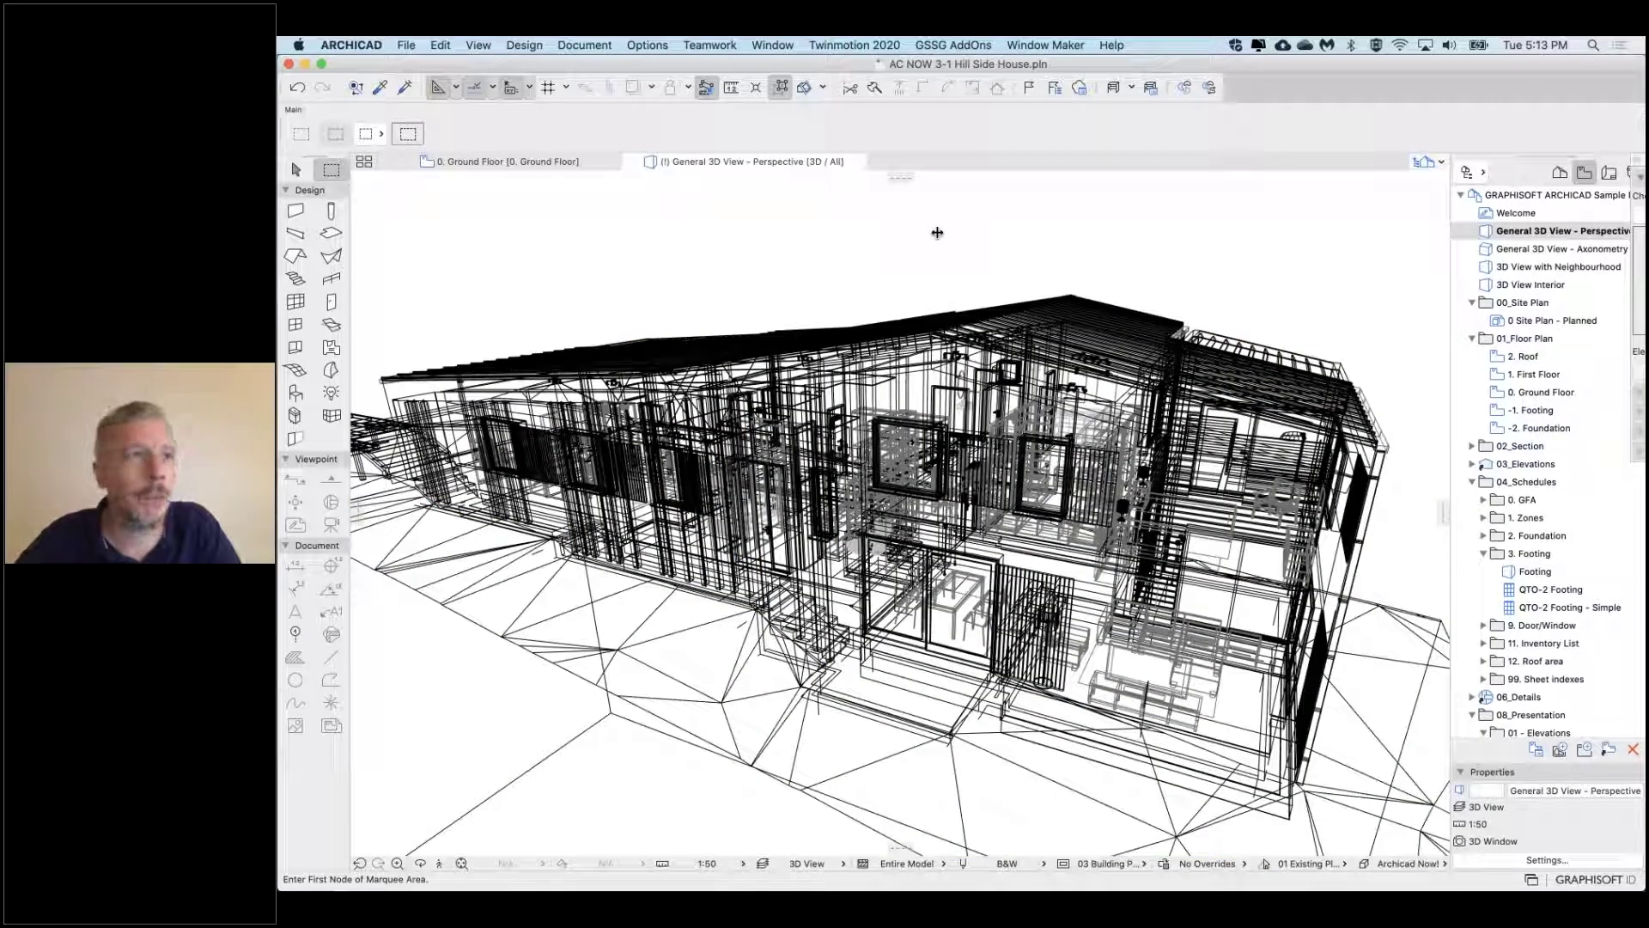
# Switch the Archicad Now! style from wireframe to shaded display, turn on Monochrome Model and apply it to the 3D view
pyautogui.keyDown('shift'); pyautogui.moveTo(996, 567); pyautogui.dragTo(1242, 510, button='middle'); pyautogui.keyUp('shift')
pyautogui.keyDown('shift'); pyautogui.moveTo(837, 251); pyautogui.dragTo(829, 251, button='middle'); pyautogui.keyUp('shift')
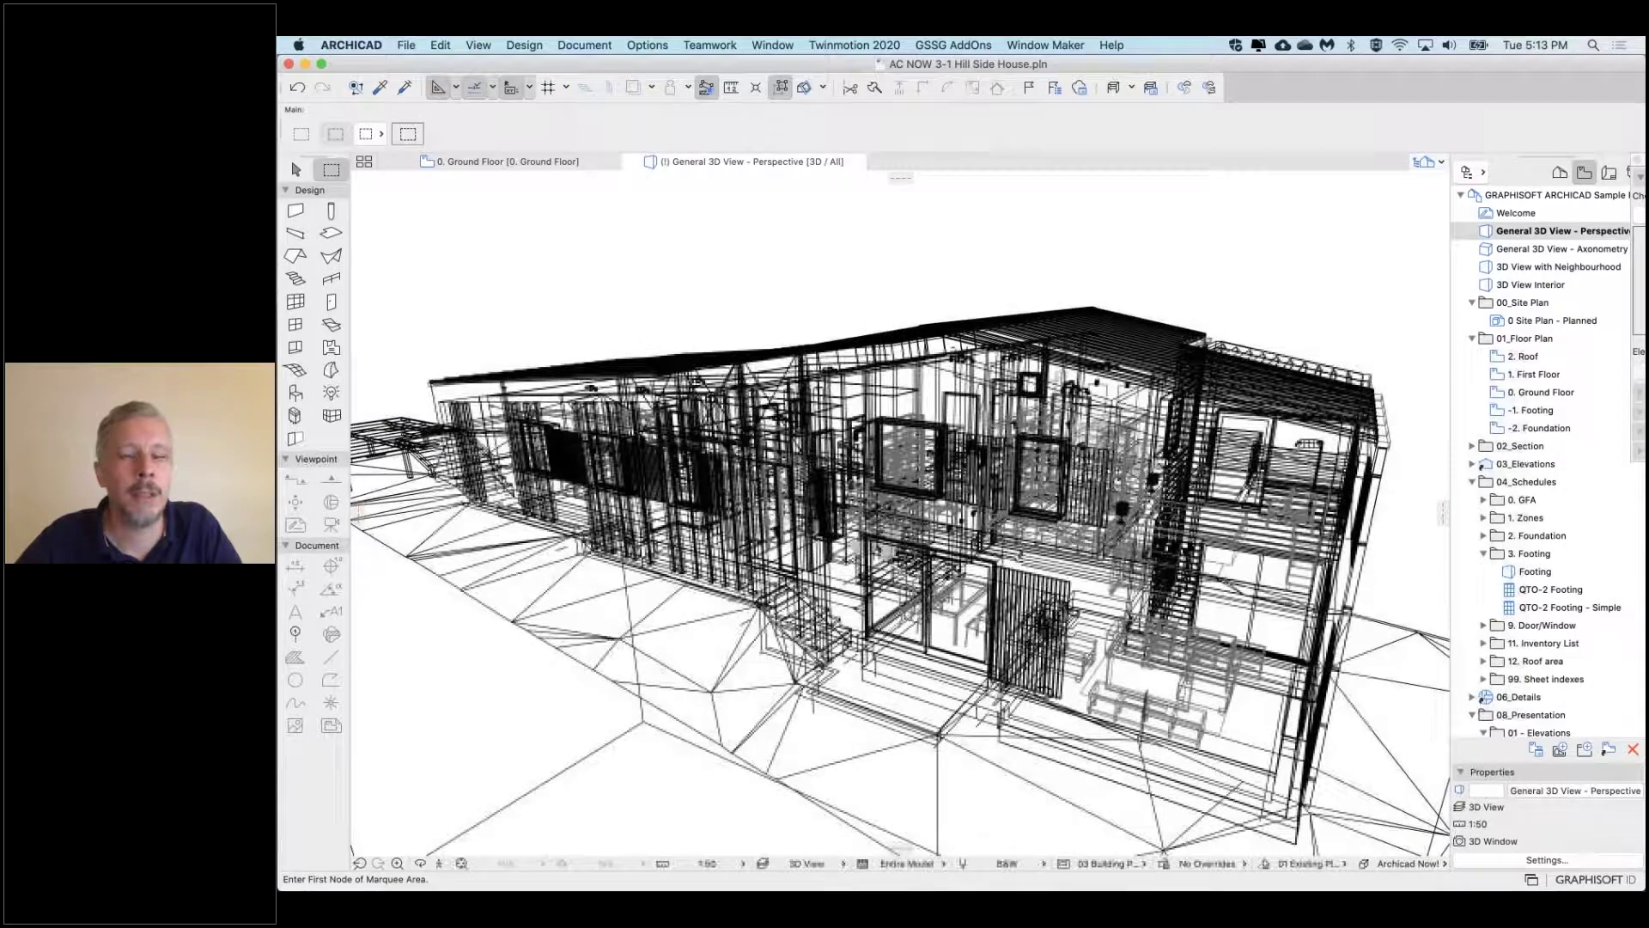
pyautogui.moveTo(878, 552); pyautogui.dragTo(878, 518, button='middle')
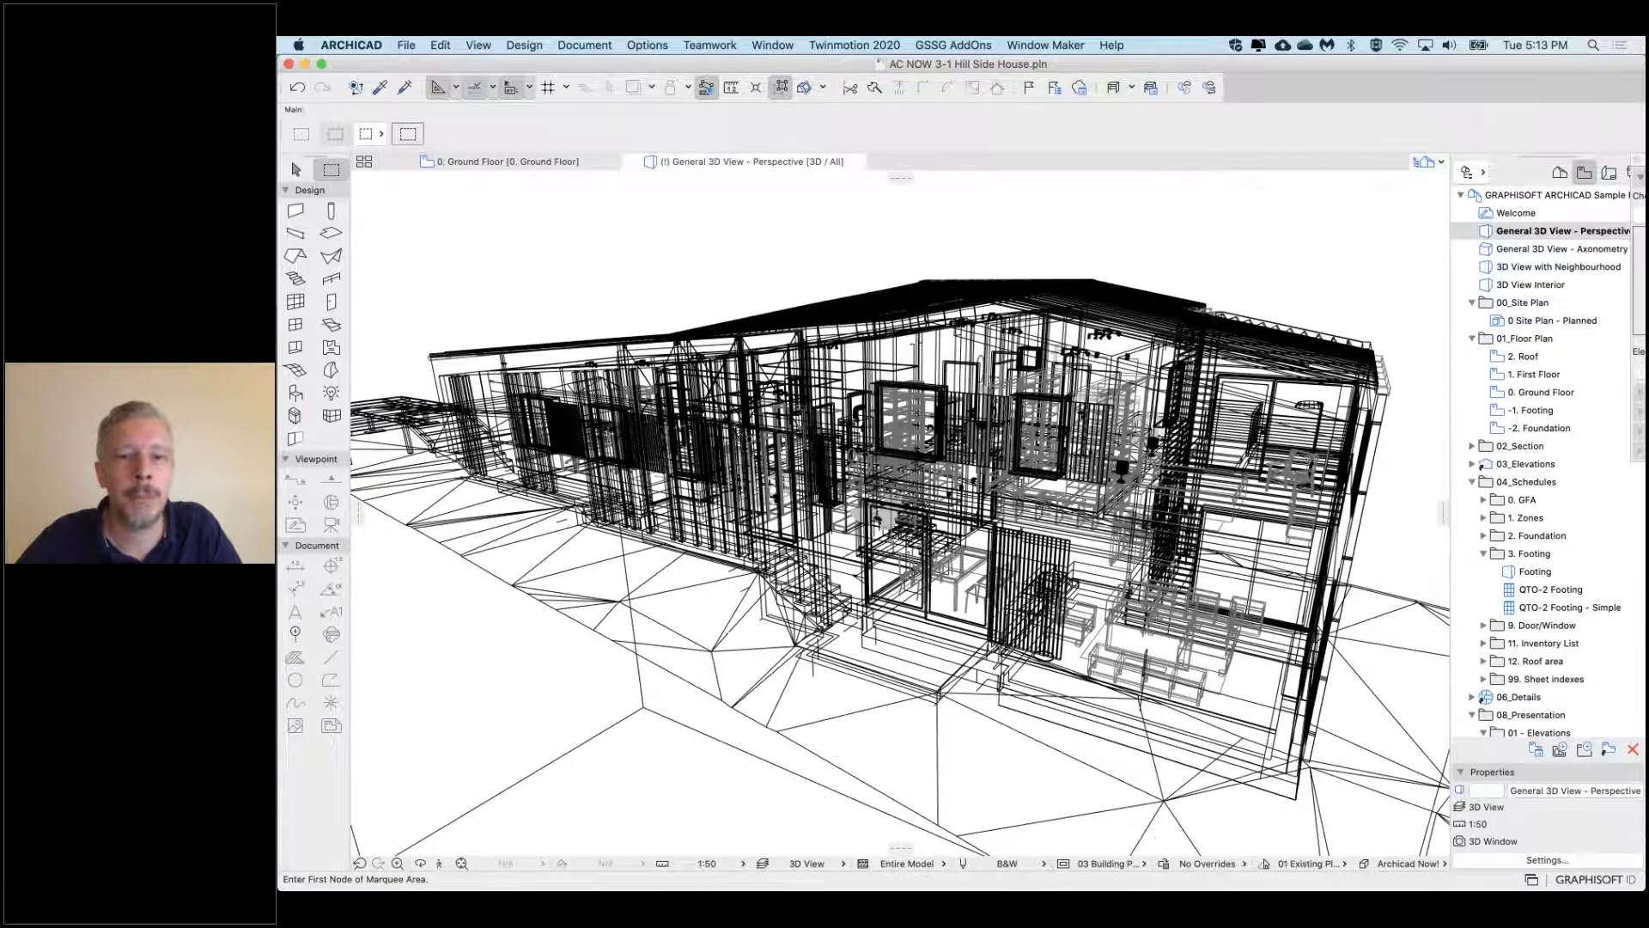
pyautogui.keyDown('shift'); pyautogui.moveTo(821, 251); pyautogui.dragTo(881, 225, button='middle'); pyautogui.keyUp('shift')
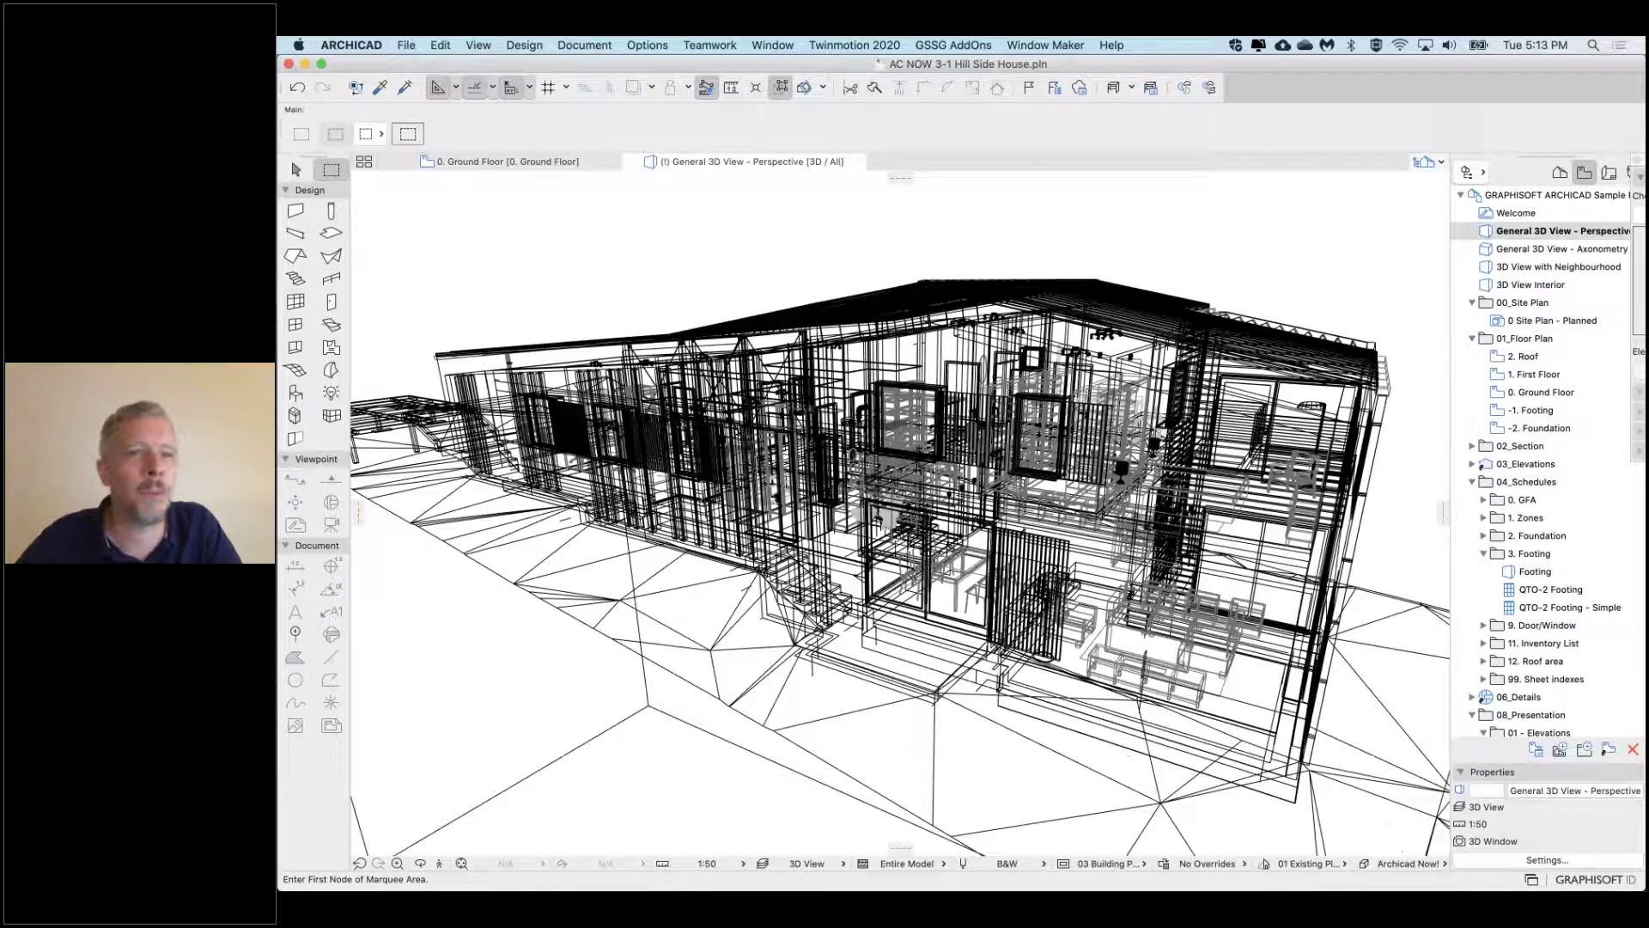
pyautogui.rightClick(880, 224)
pyautogui.moveTo(942, 232)
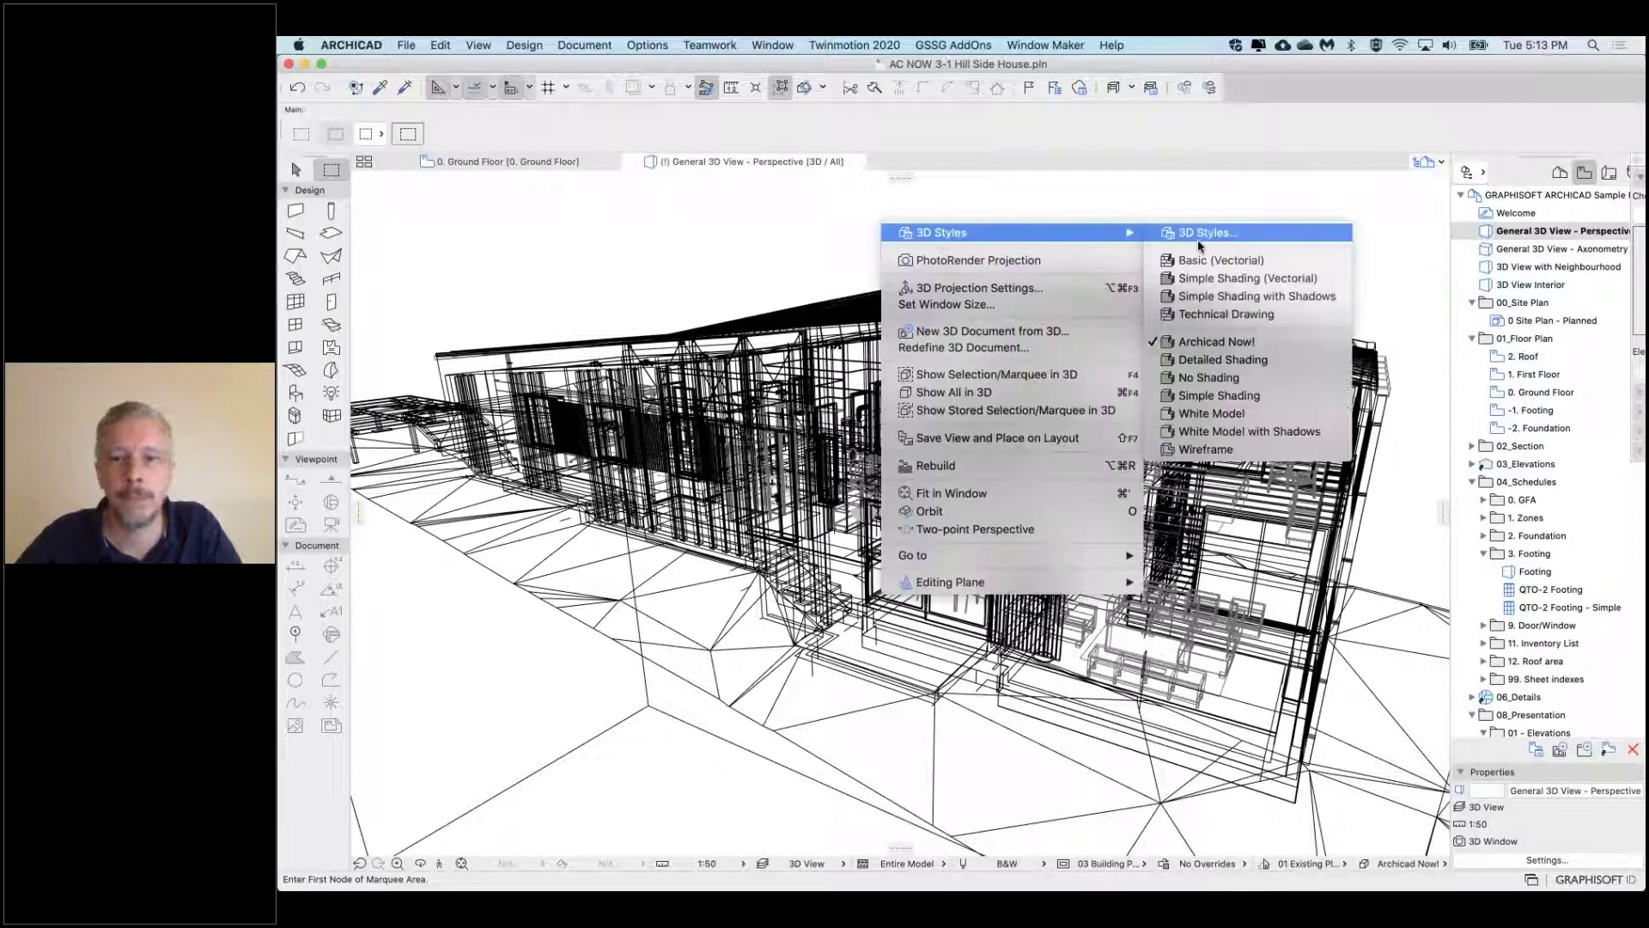
pyautogui.click(1211, 233)
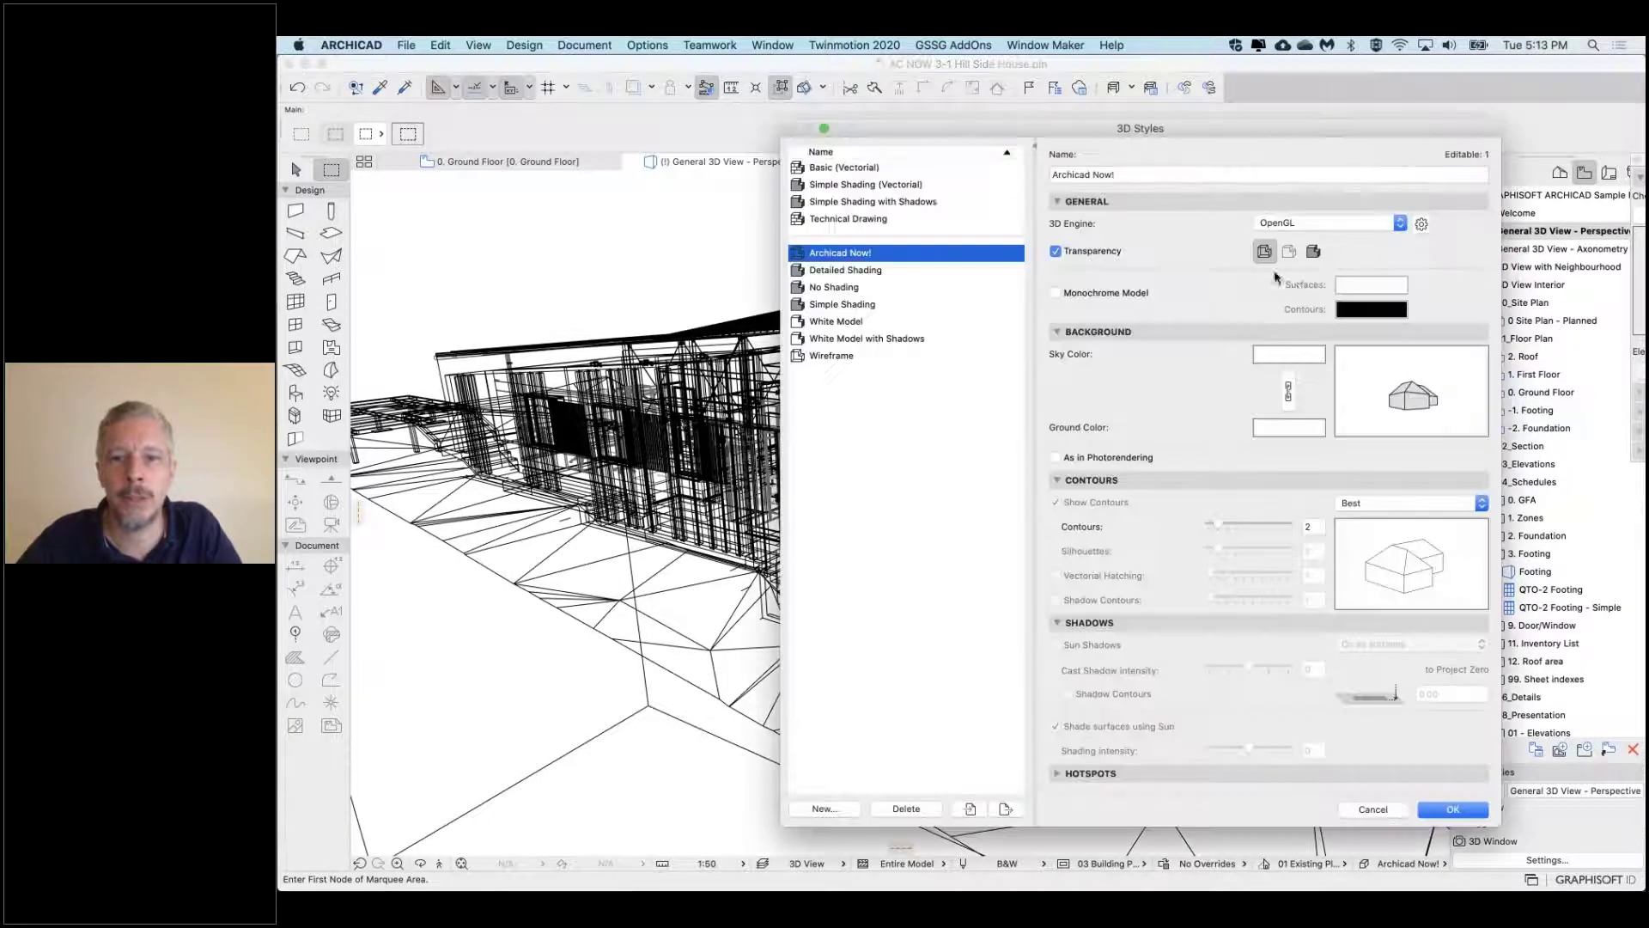
pyautogui.click(1311, 254)
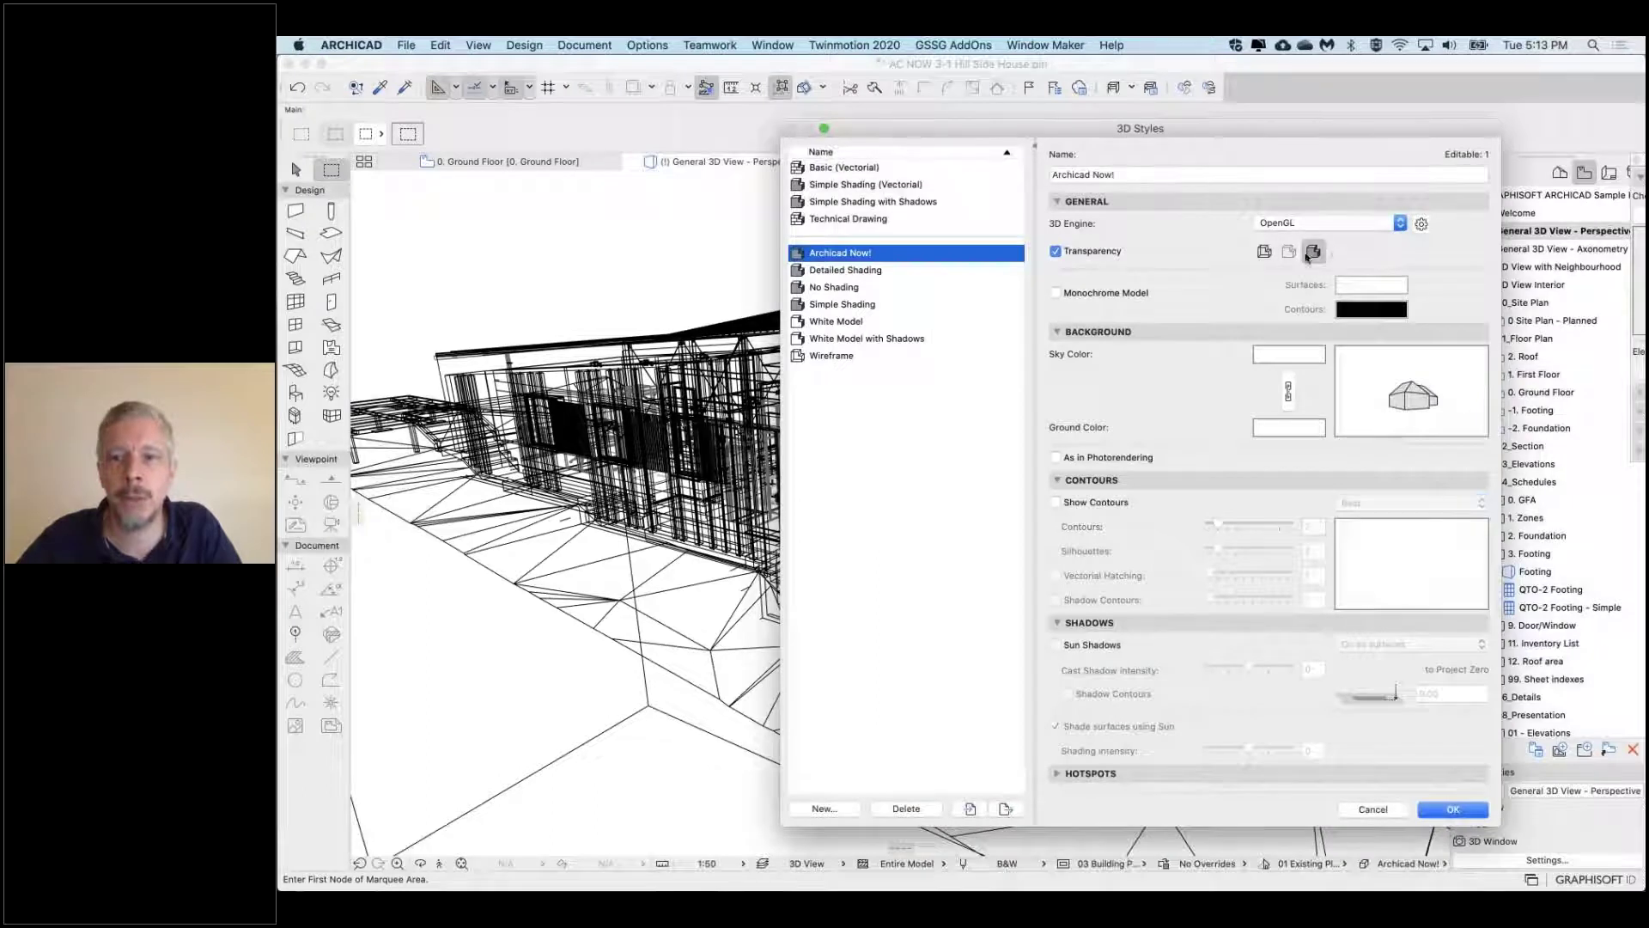
pyautogui.click(1057, 293)
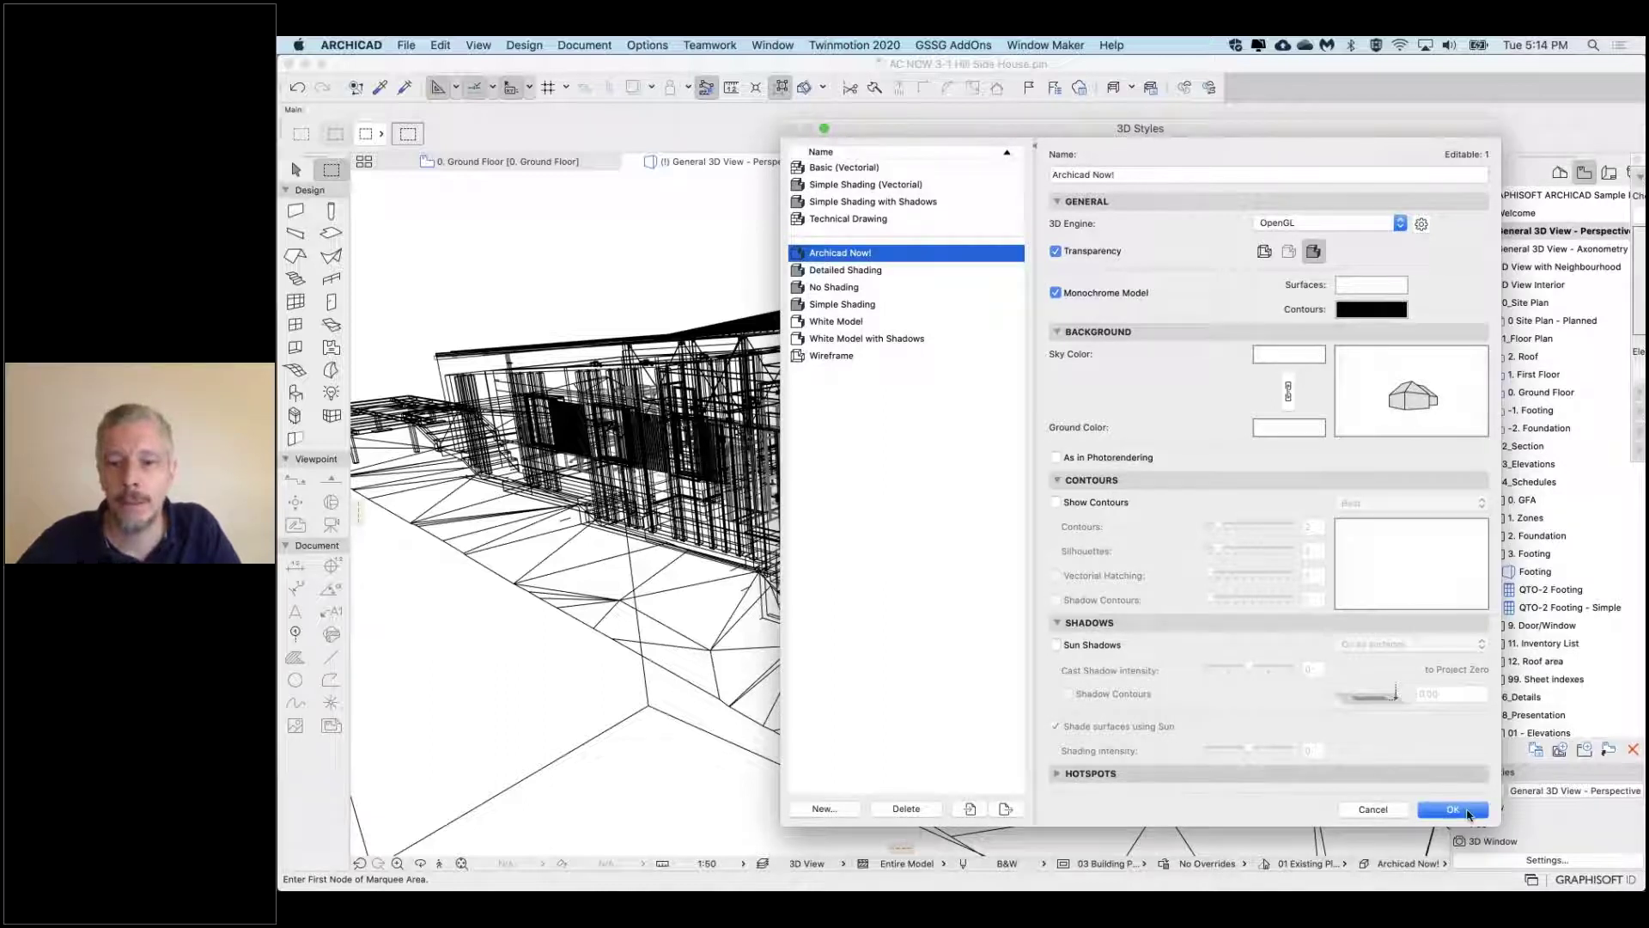
pyautogui.press('Return')
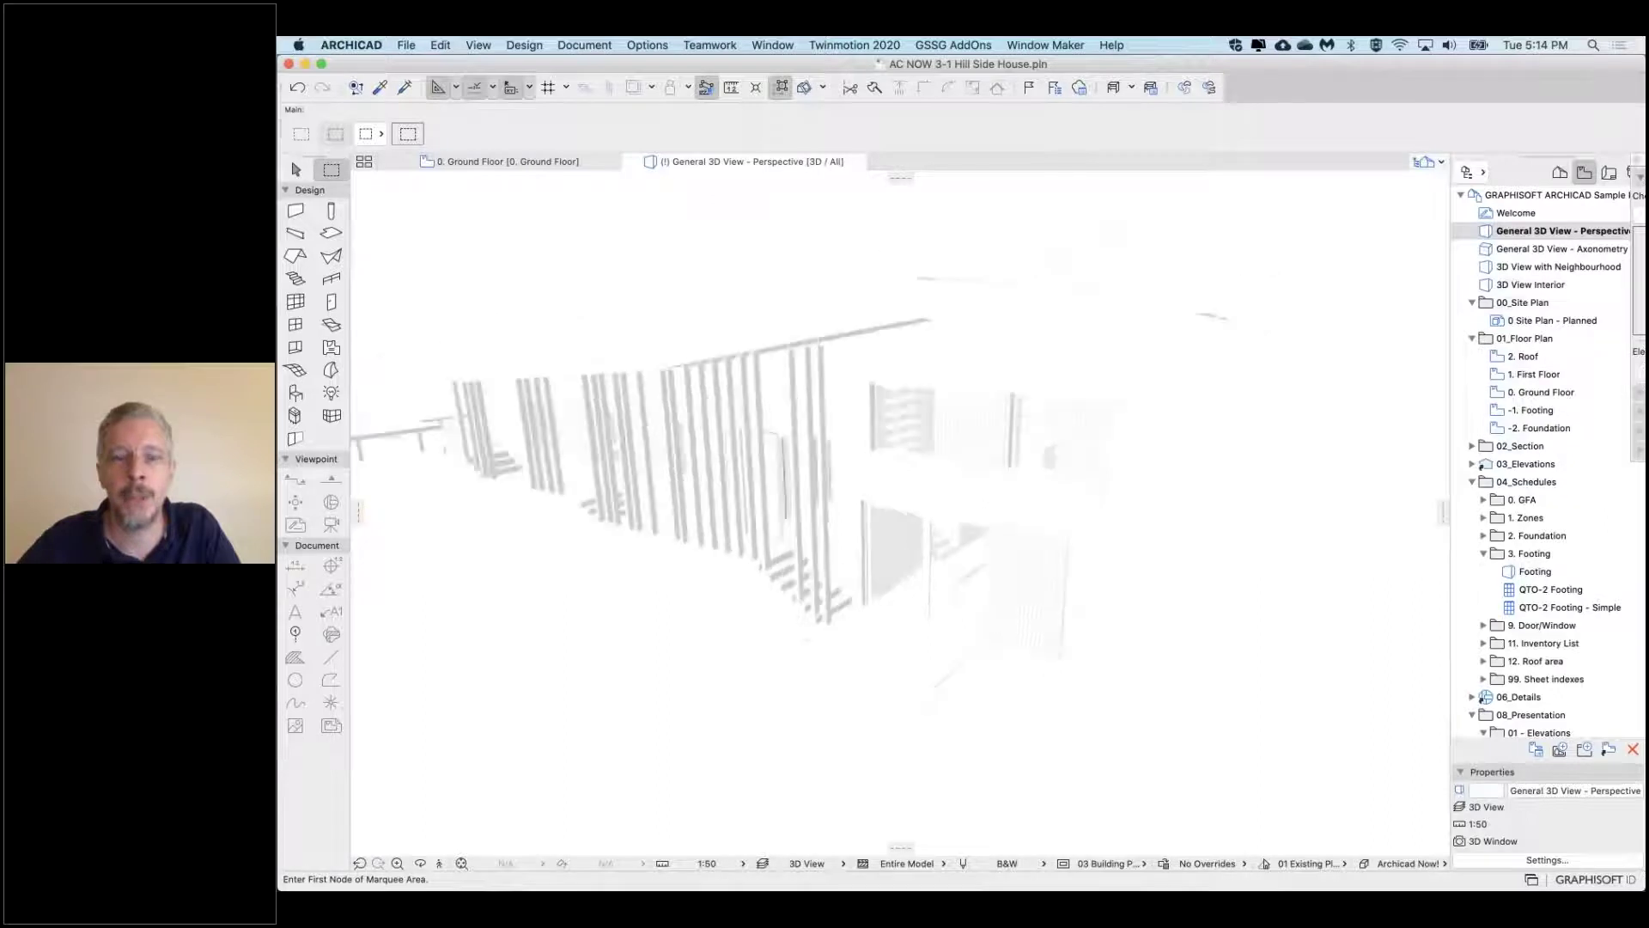
# Turn off Monochrome Model in the Archicad Now! style, set a light grey ground color and apply it to the 3D view
pyautogui.rightClick(844, 236)
pyautogui.moveTo(988, 245)
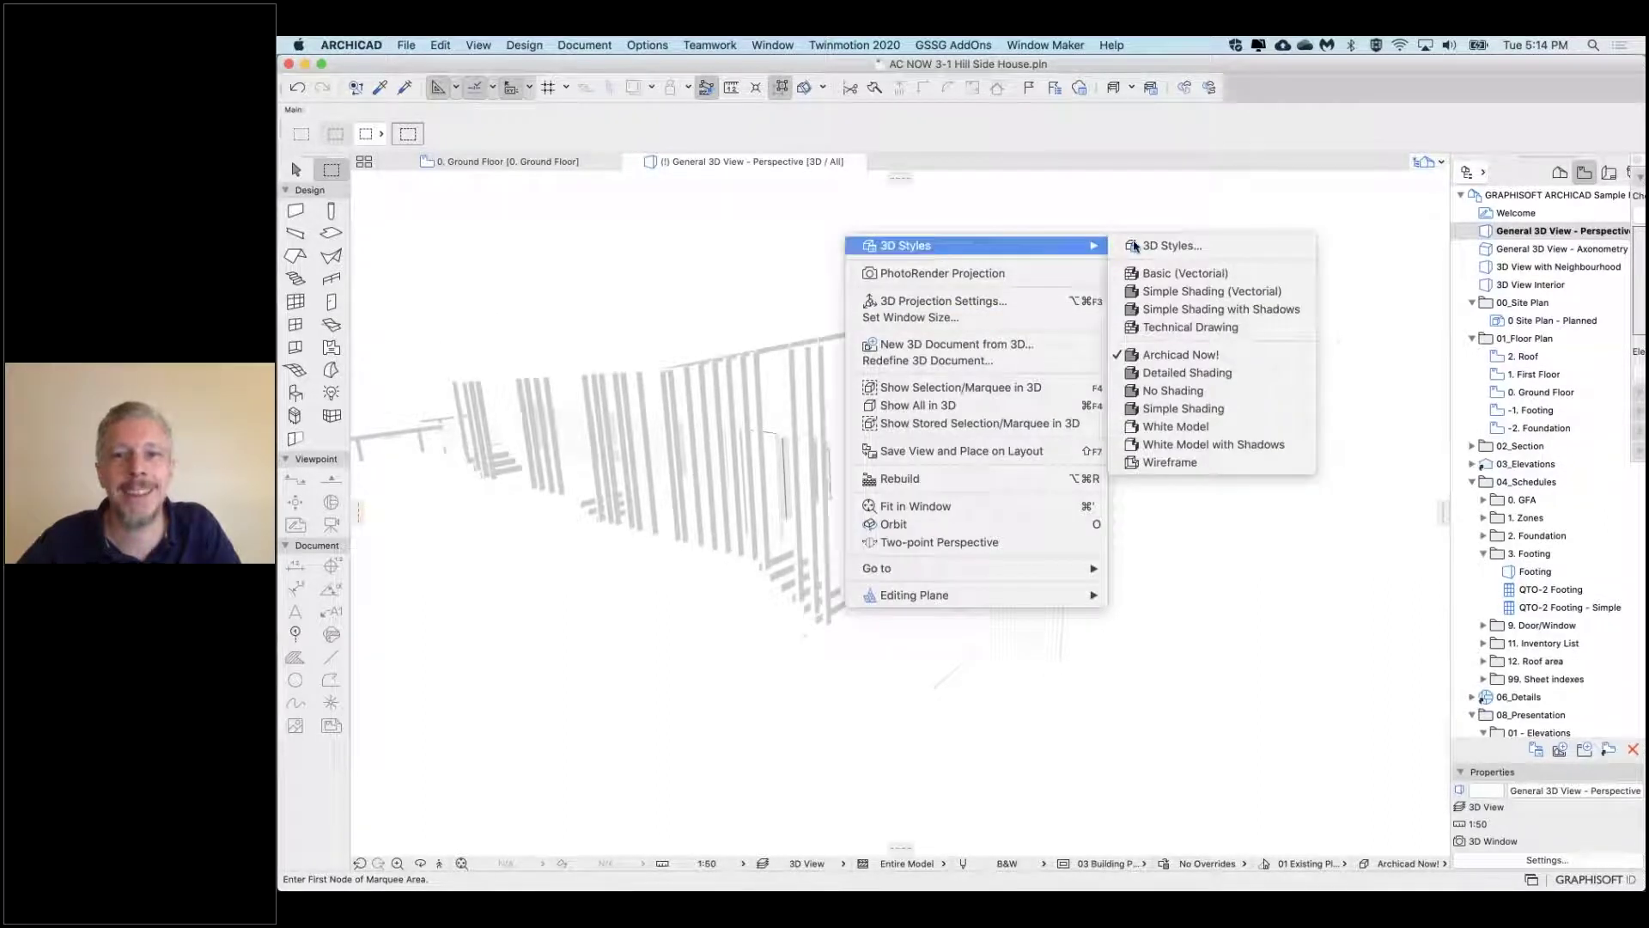
pyautogui.click(1134, 247)
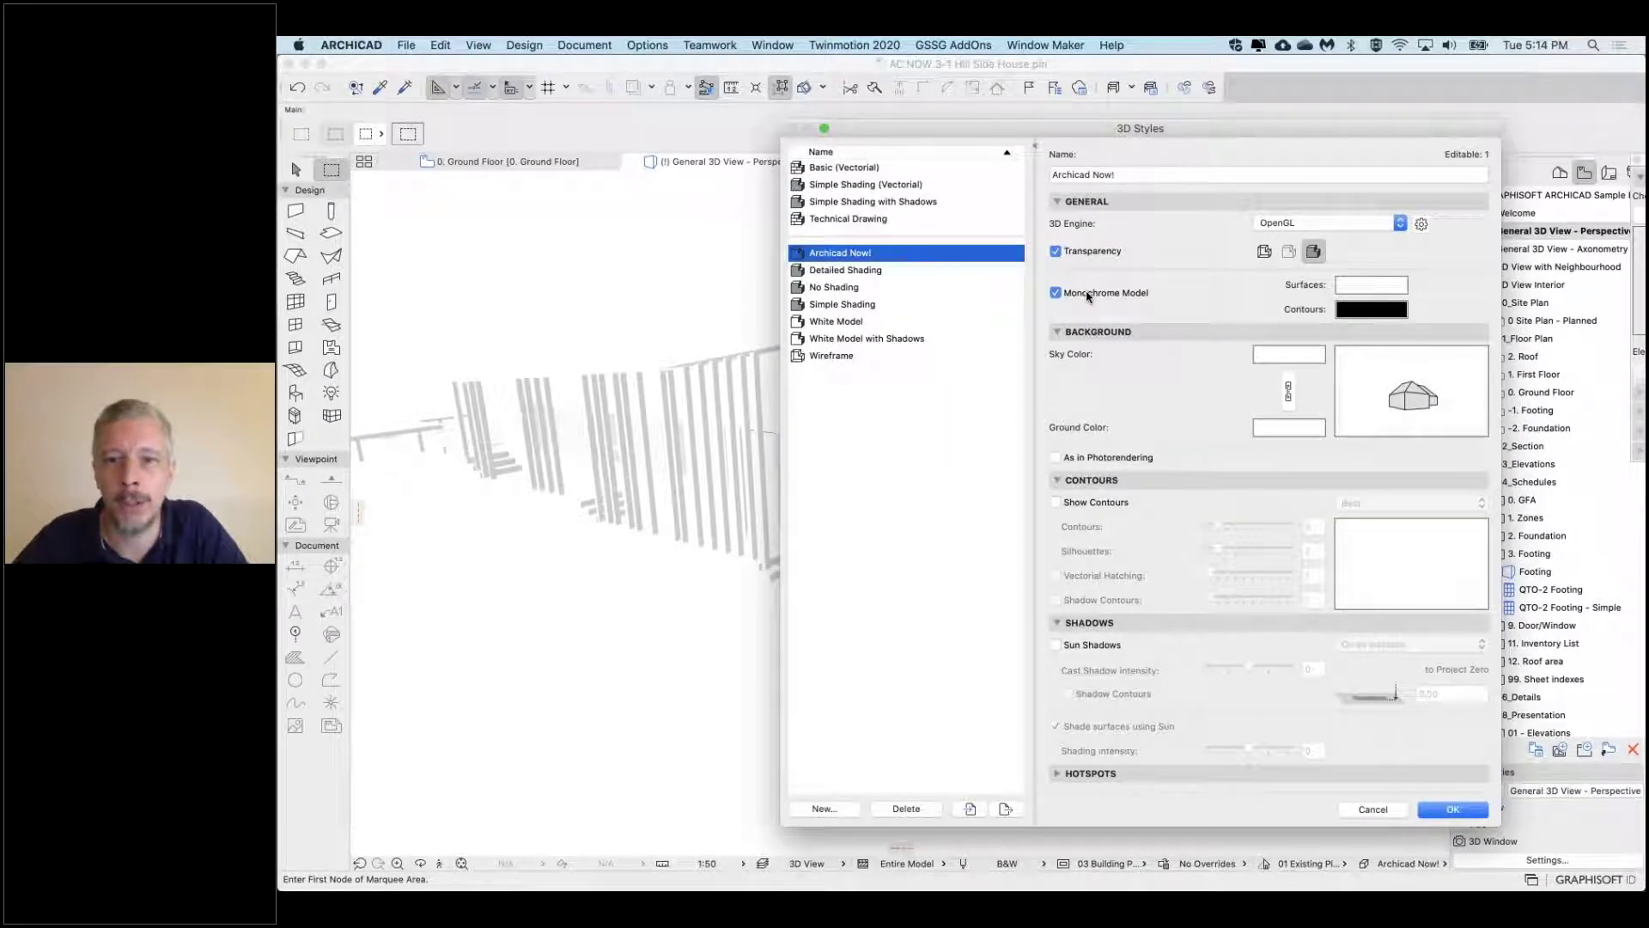
pyautogui.click(1054, 292)
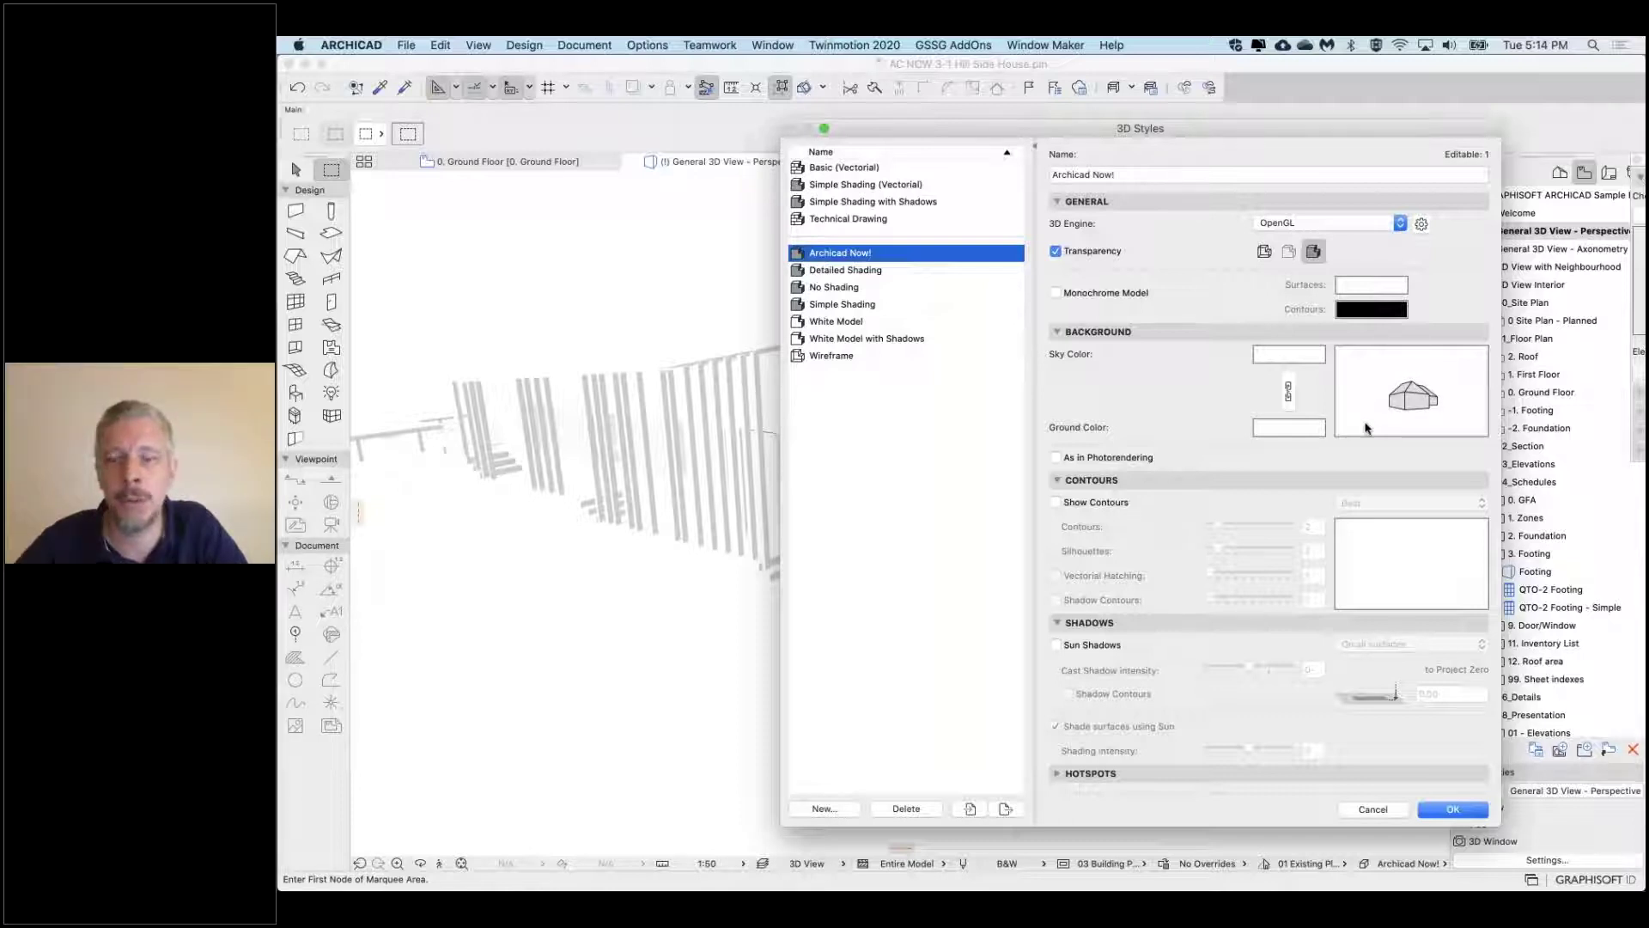
pyautogui.click(1294, 430)
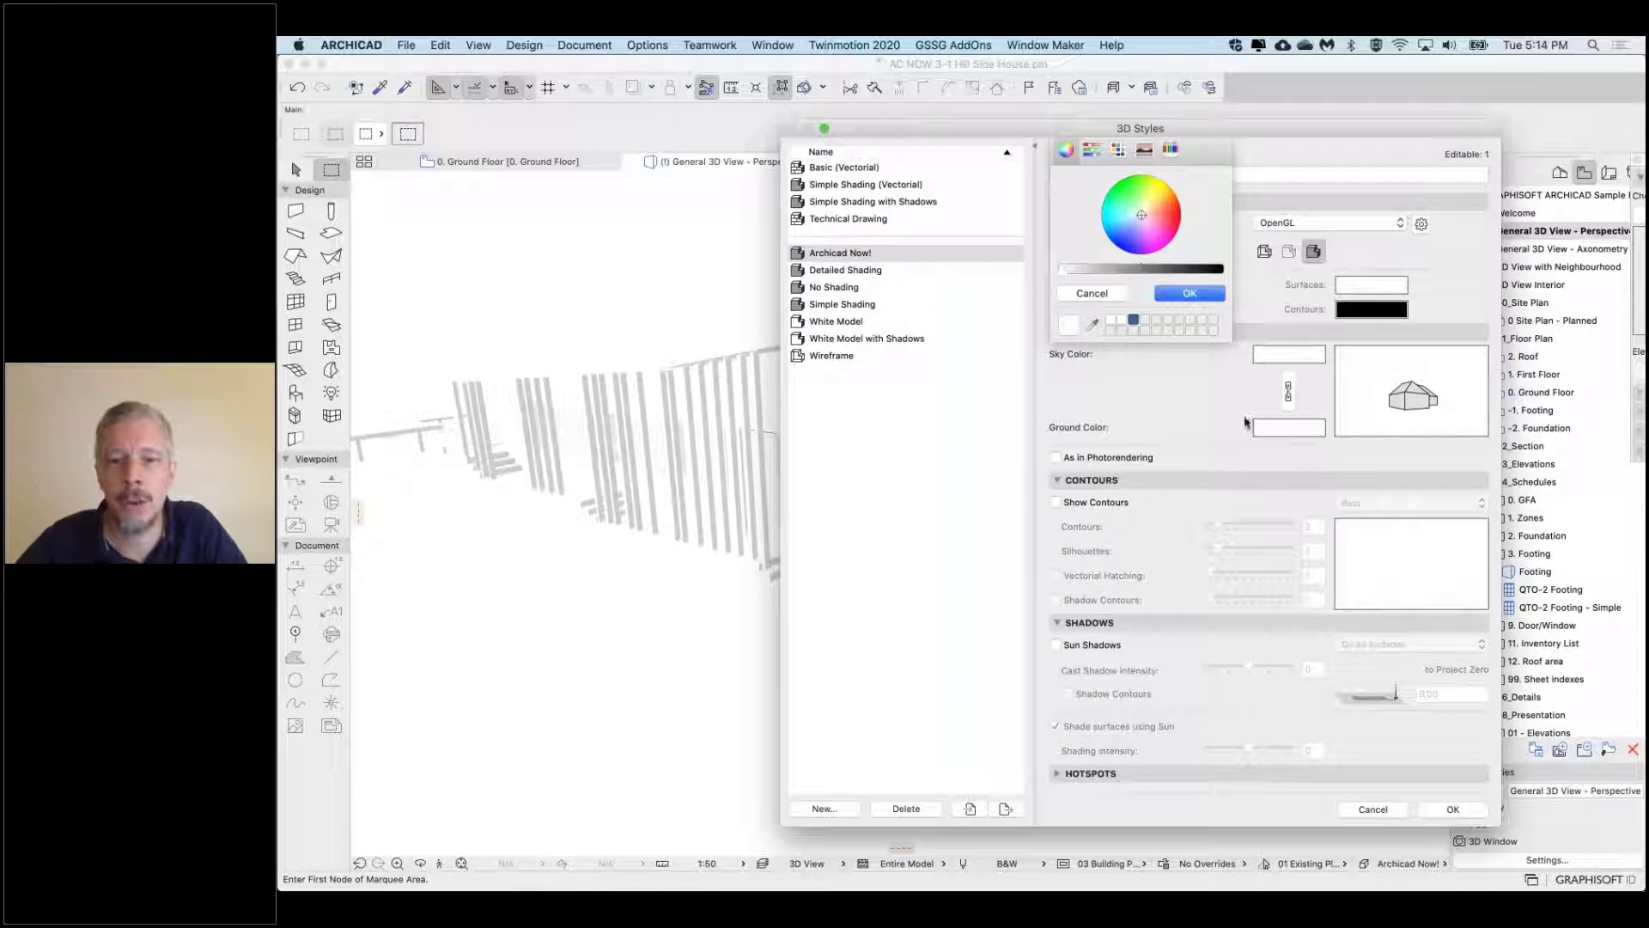
pyautogui.moveTo(1063, 275); pyautogui.dragTo(1080, 274)
pyautogui.click(1185, 294)
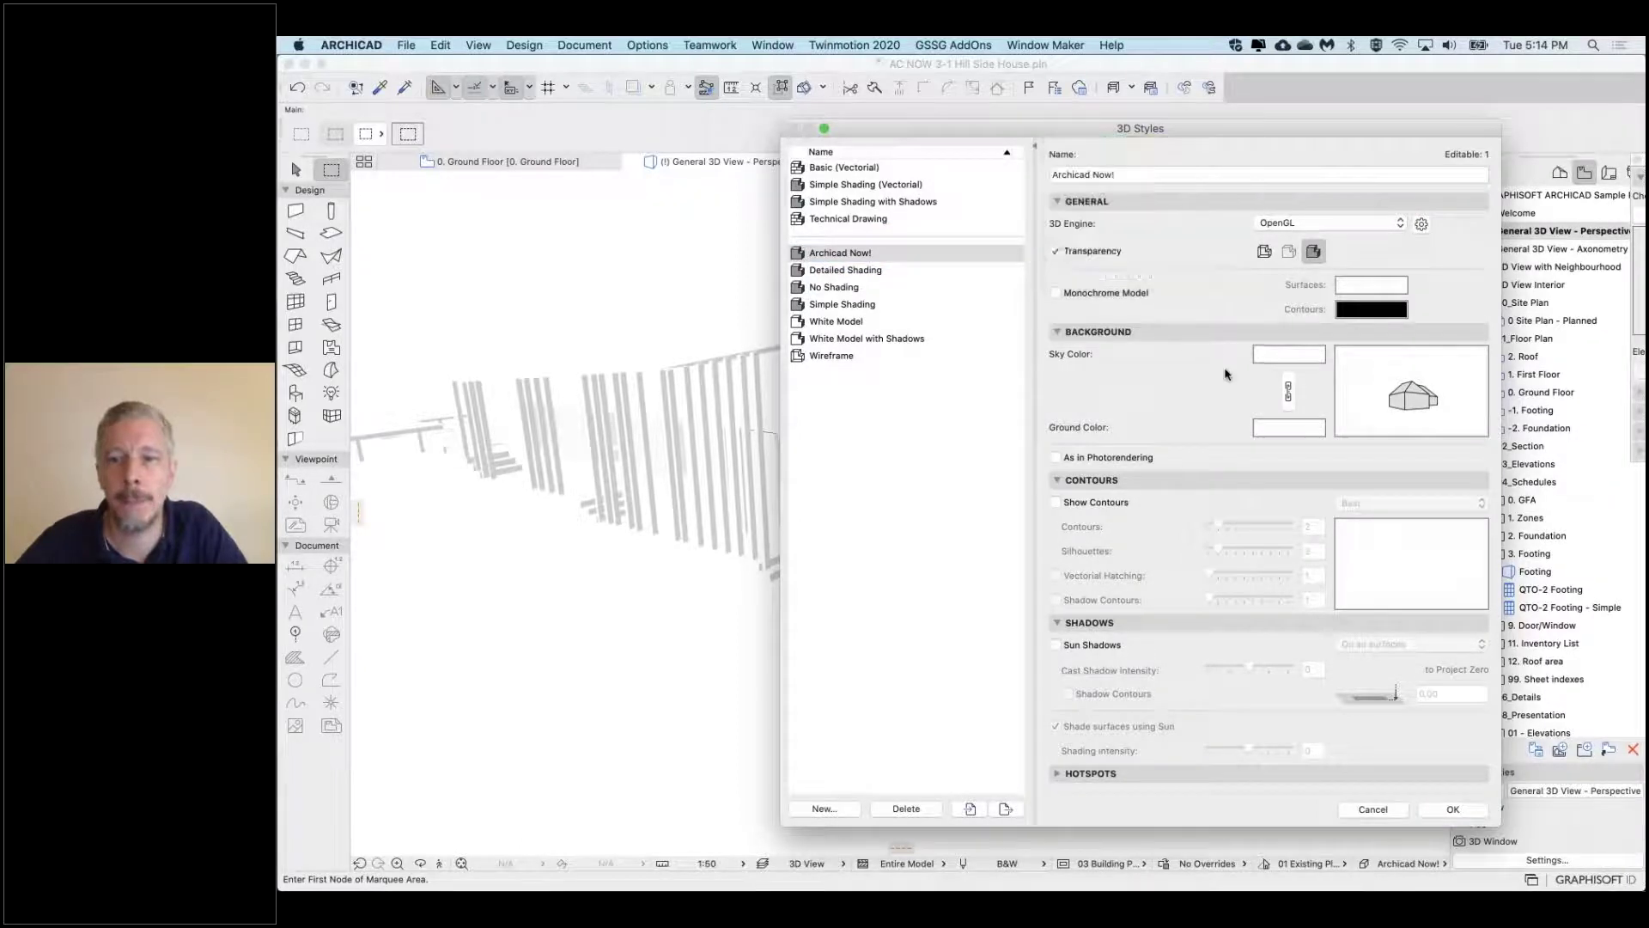
pyautogui.click(1453, 809)
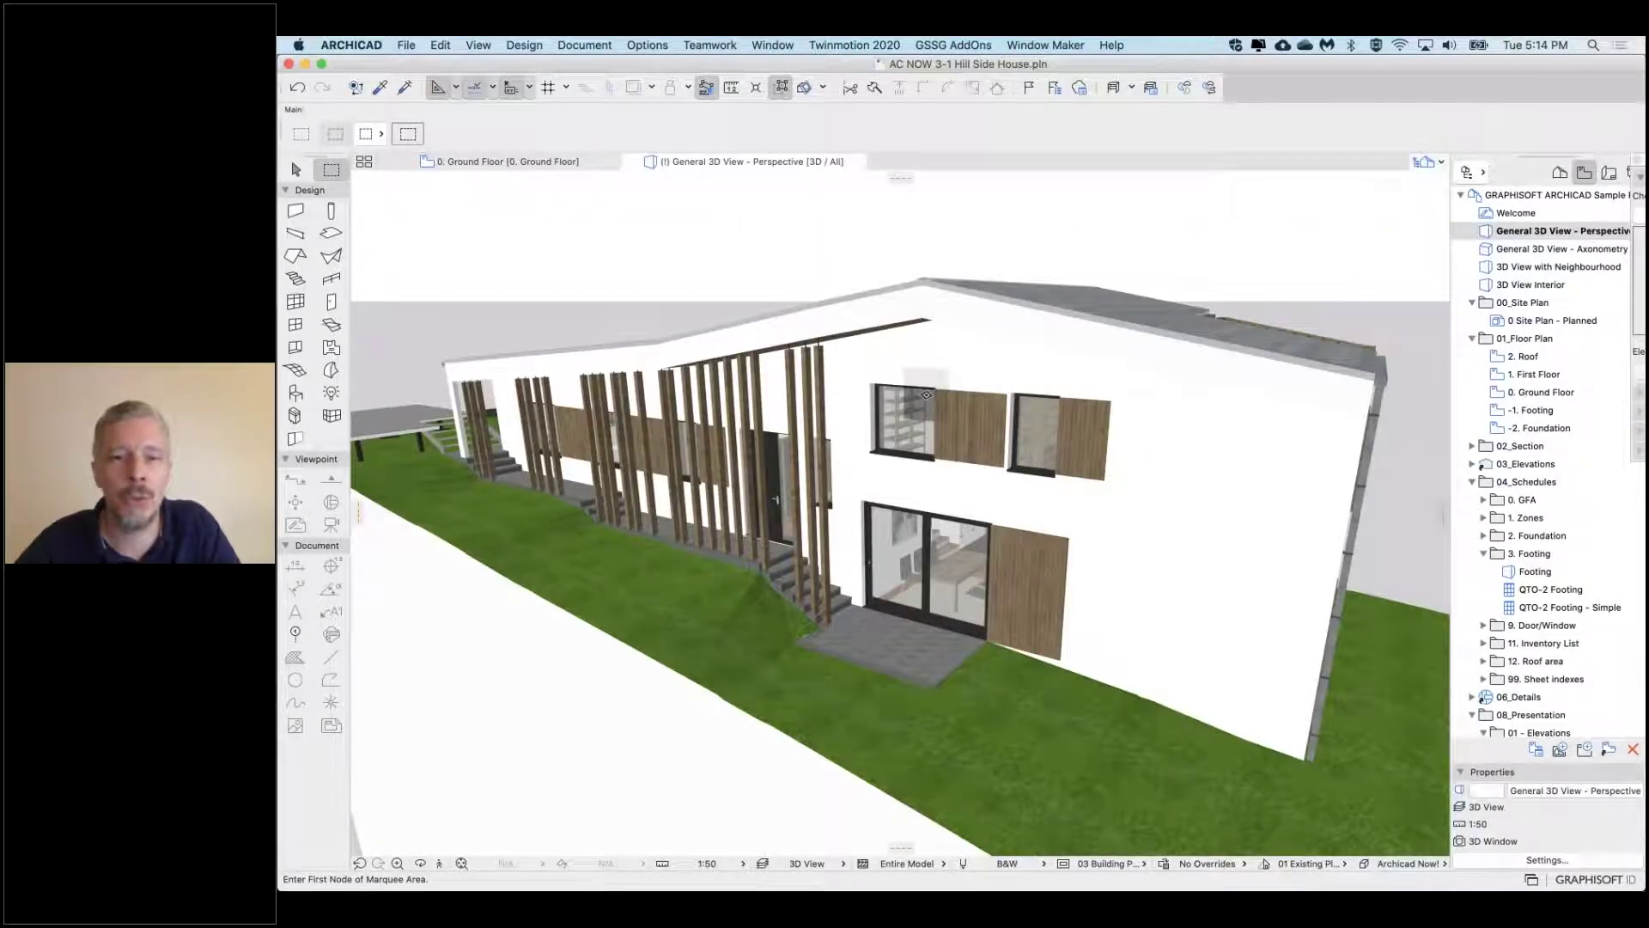
# In the Archicad Now! style, toggle As in Photorendering on and off and turn on Show Contours with Best quality
pyautogui.keyDown('shift'); pyautogui.moveTo(926, 395); pyautogui.dragTo(890, 405, button='middle'); pyautogui.keyUp('shift')
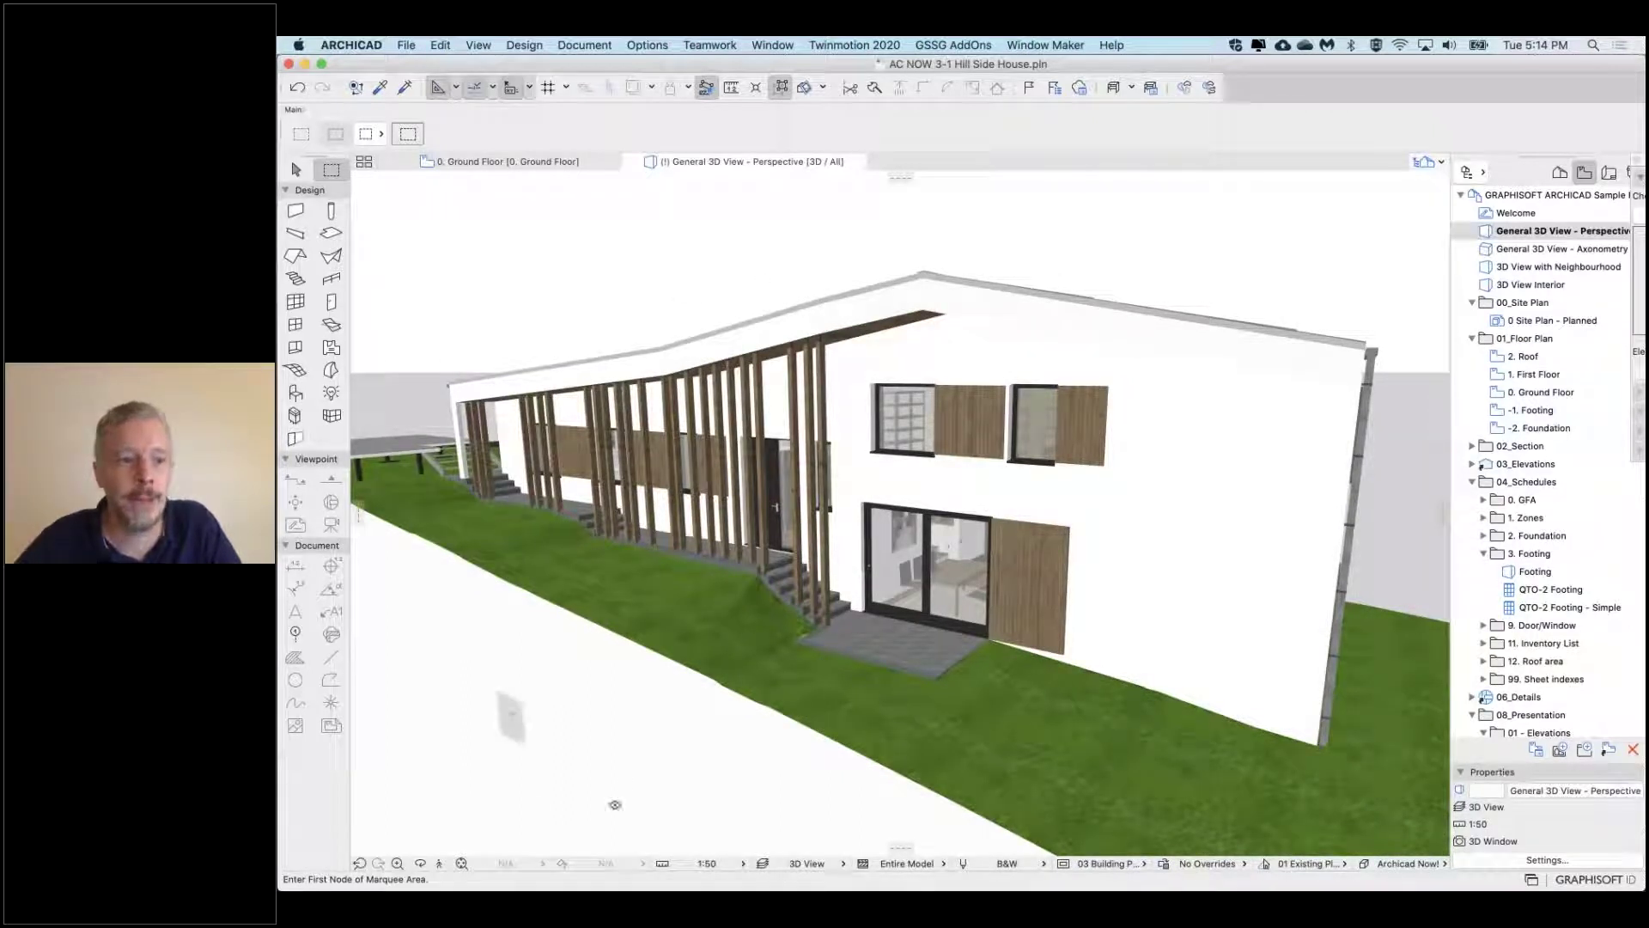
pyautogui.keyDown('shift'); pyautogui.moveTo(533, 755); pyautogui.dragTo(498, 753, button='middle'); pyautogui.keyUp('shift')
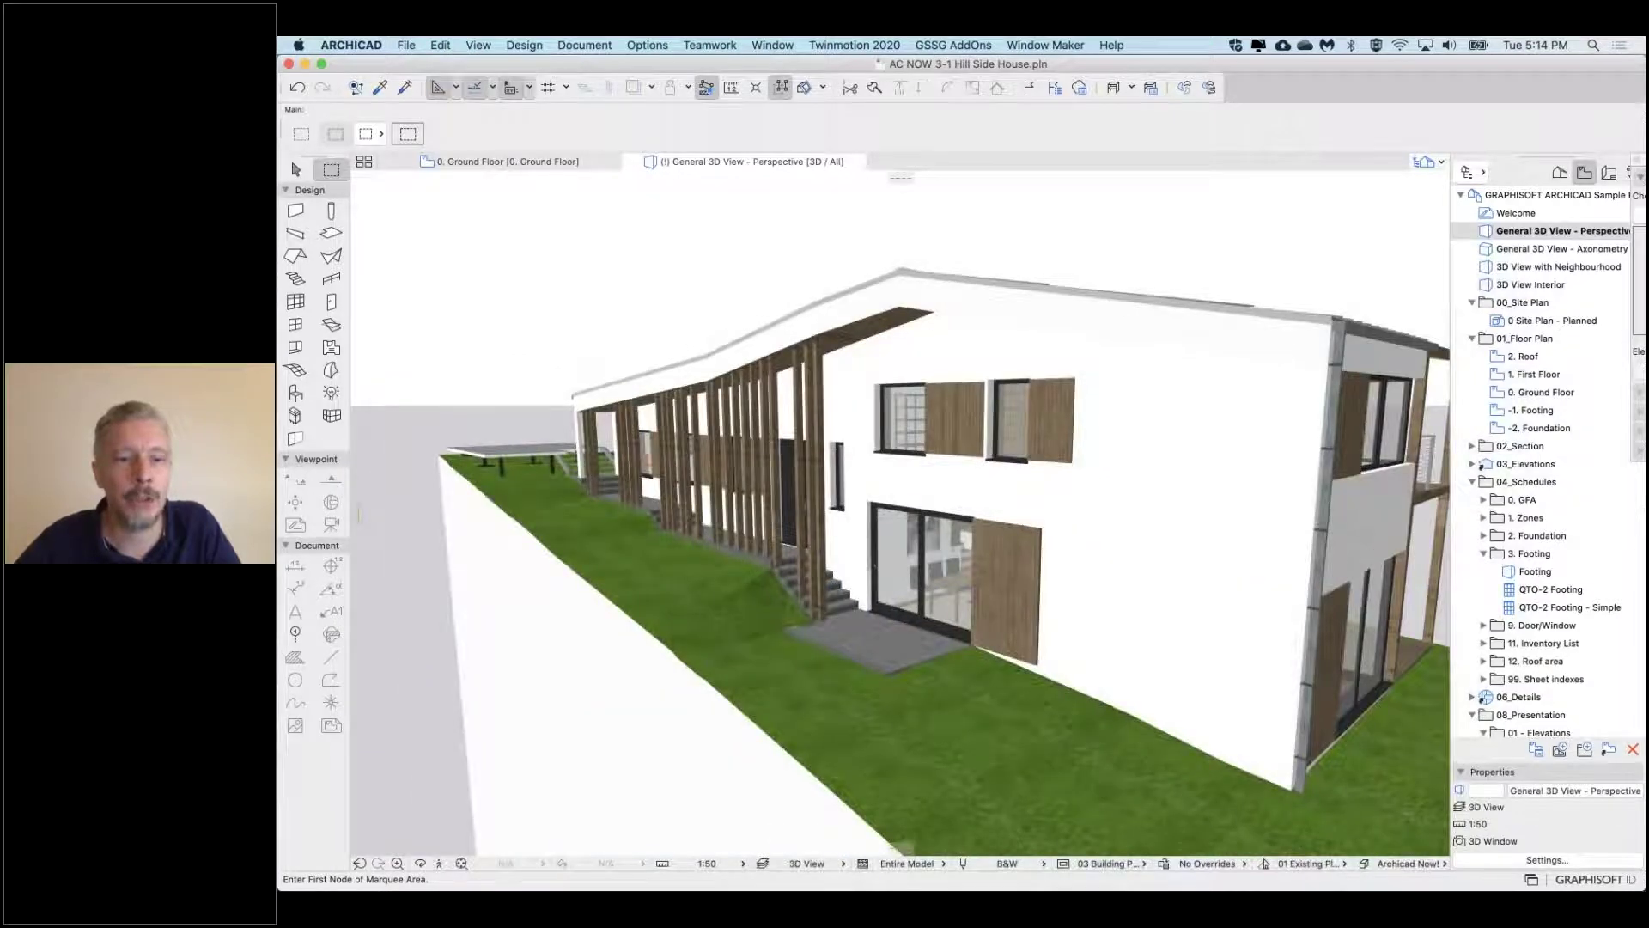
pyautogui.rightClick(519, 272)
pyautogui.moveTo(764, 280)
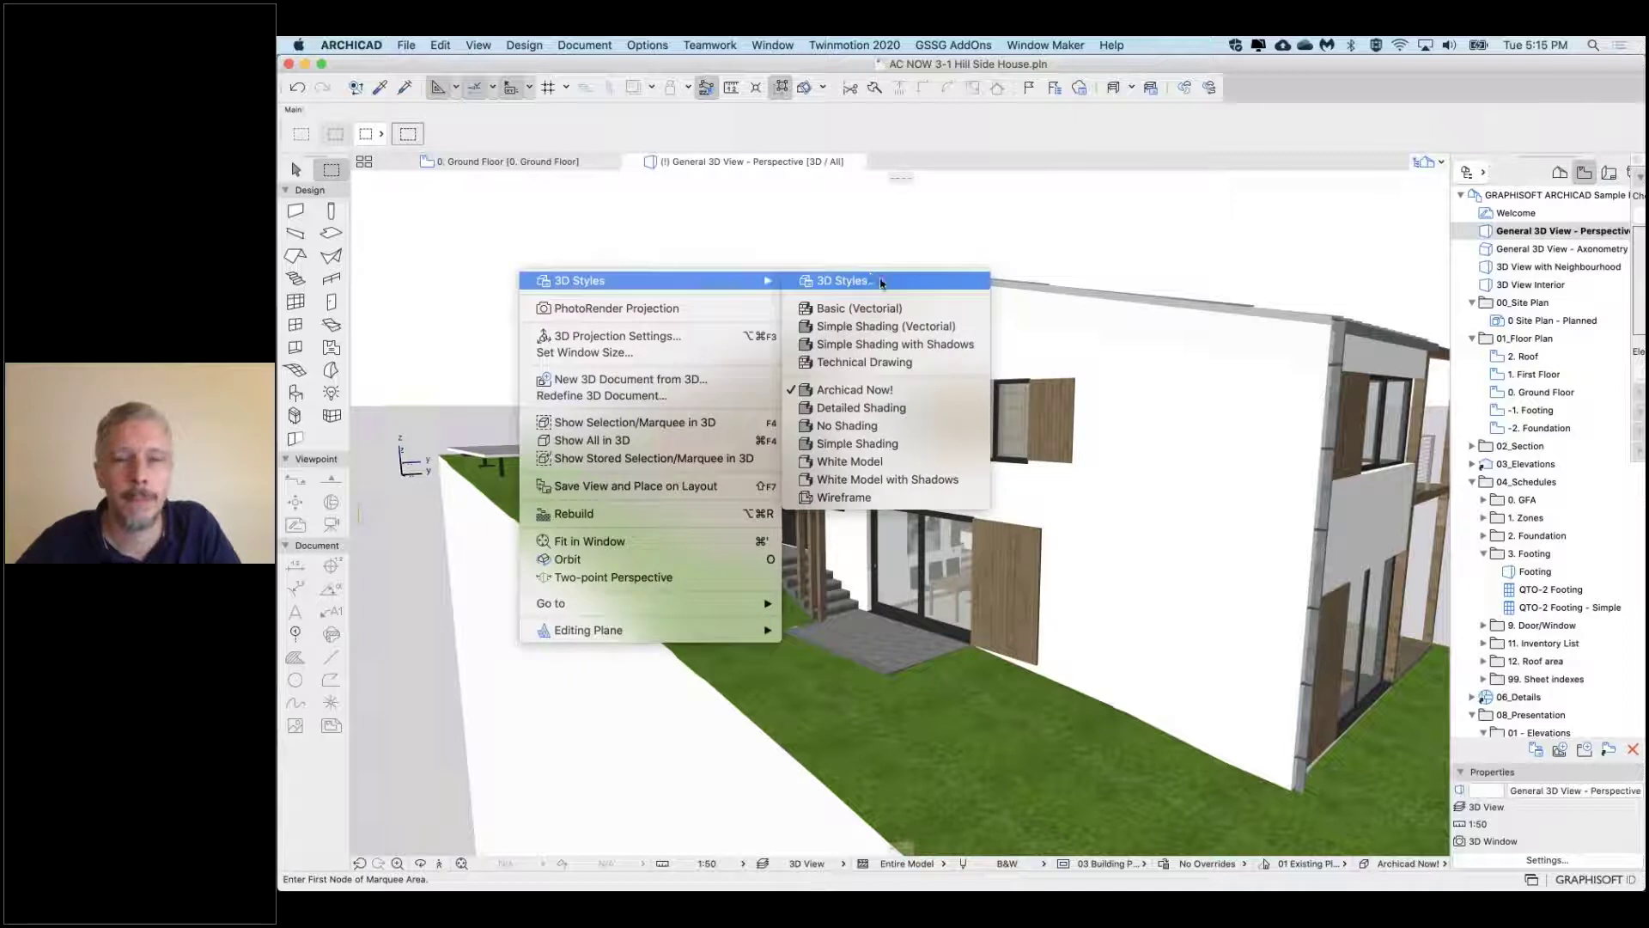
pyautogui.click(882, 283)
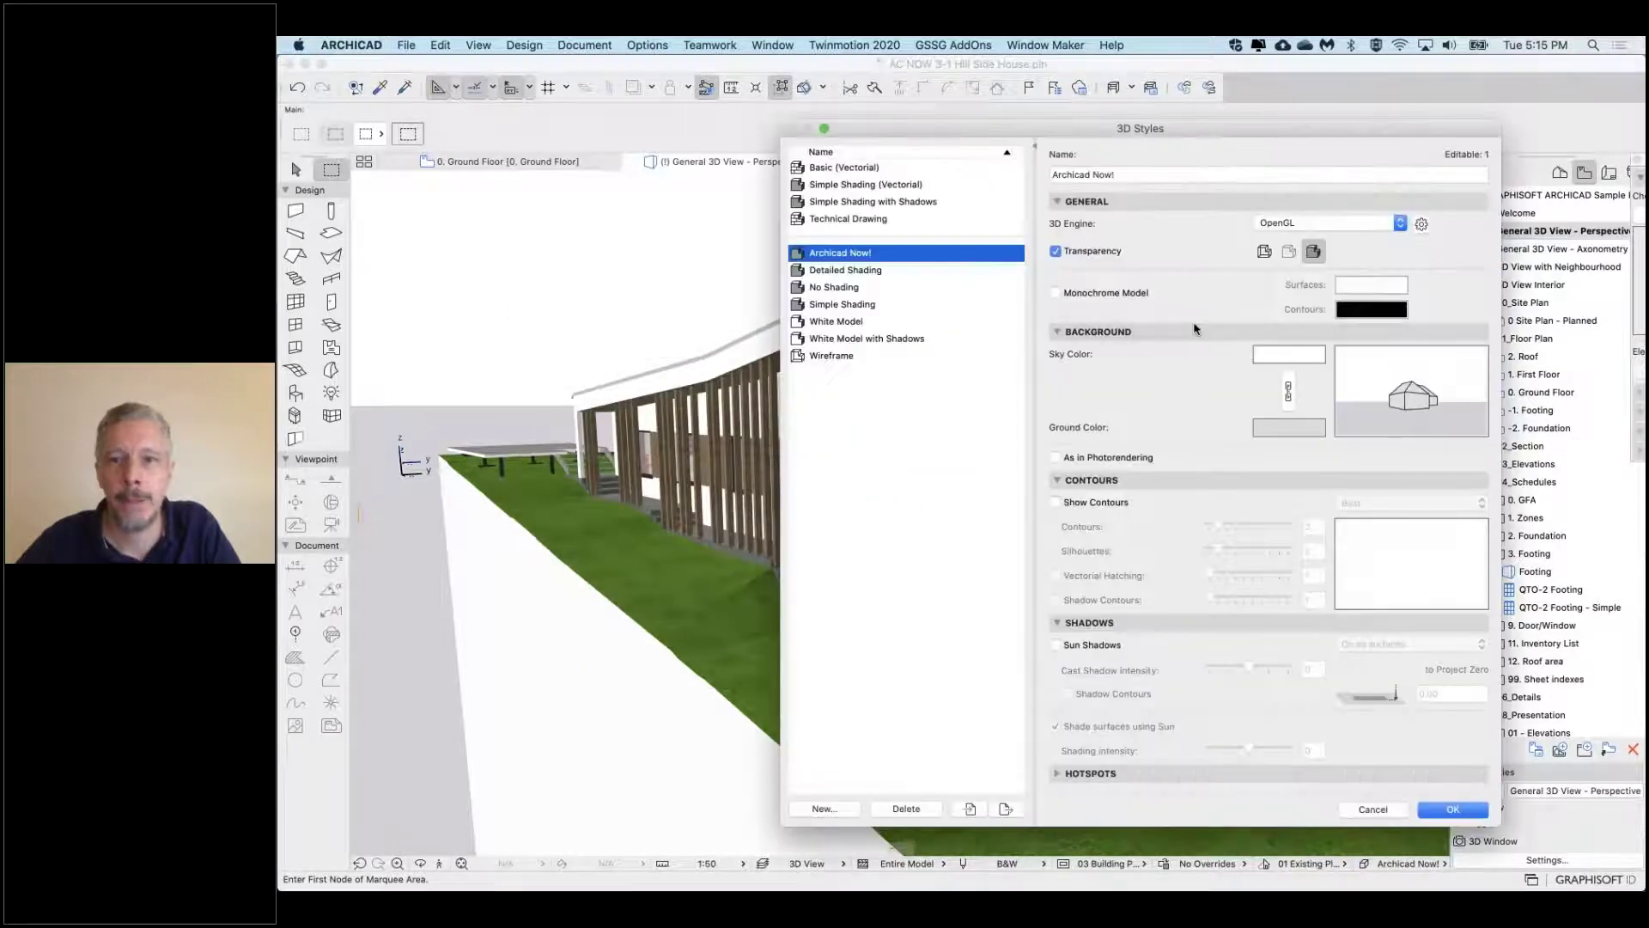
pyautogui.moveTo(1214, 131); pyautogui.dragTo(1112, 125)
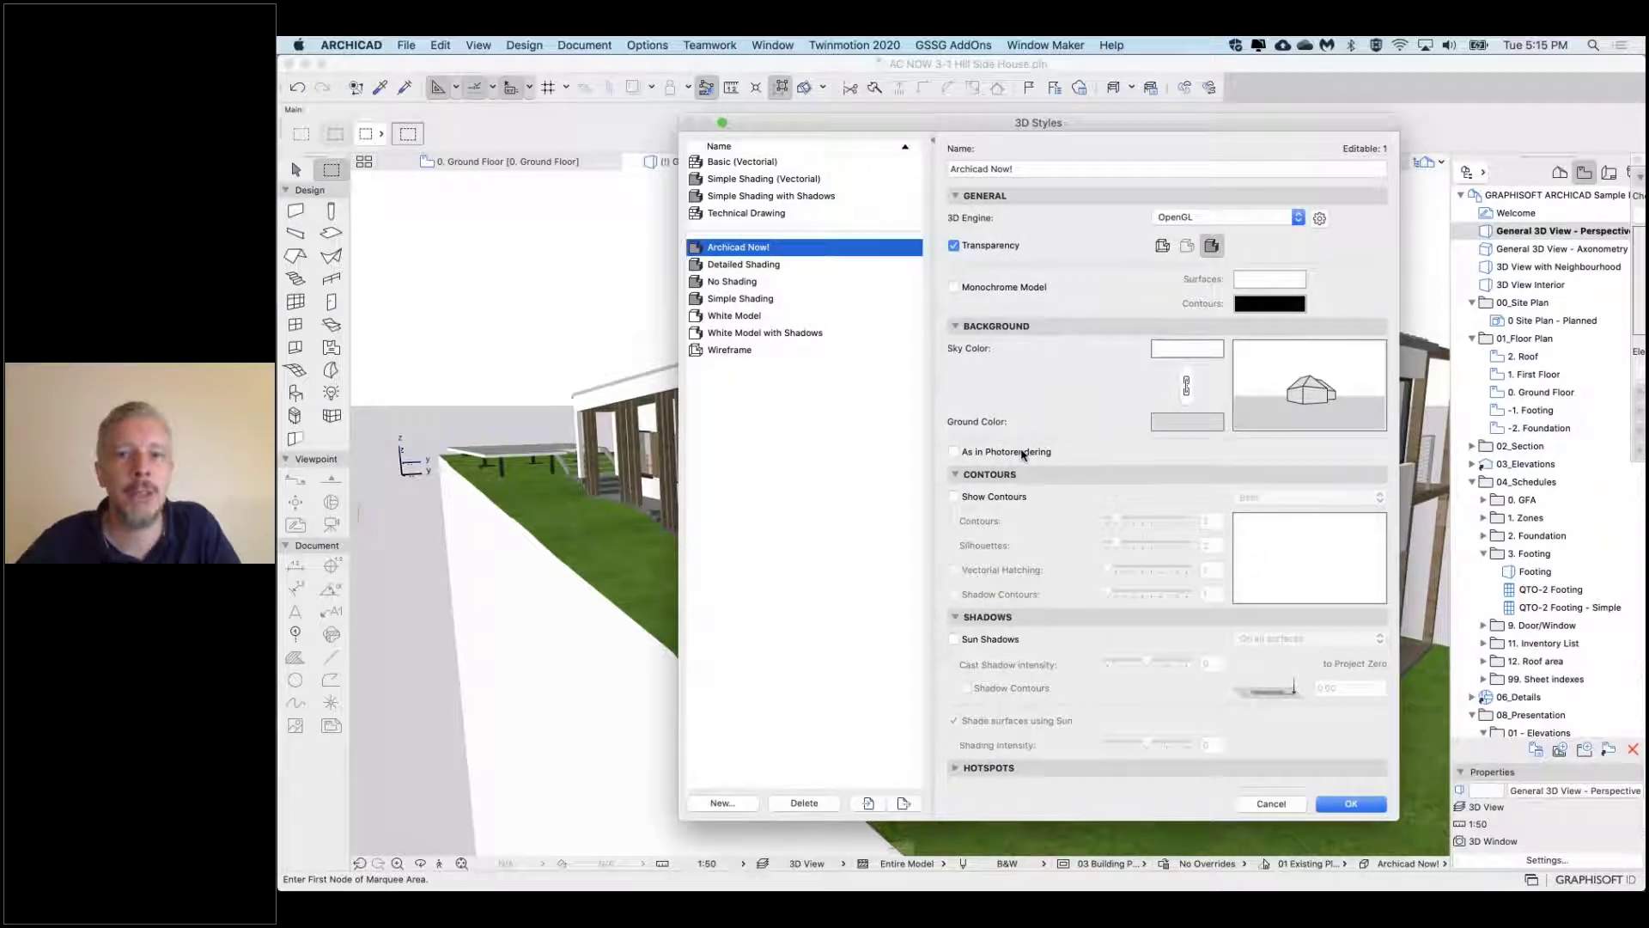
pyautogui.click(989, 453)
pyautogui.click(984, 454)
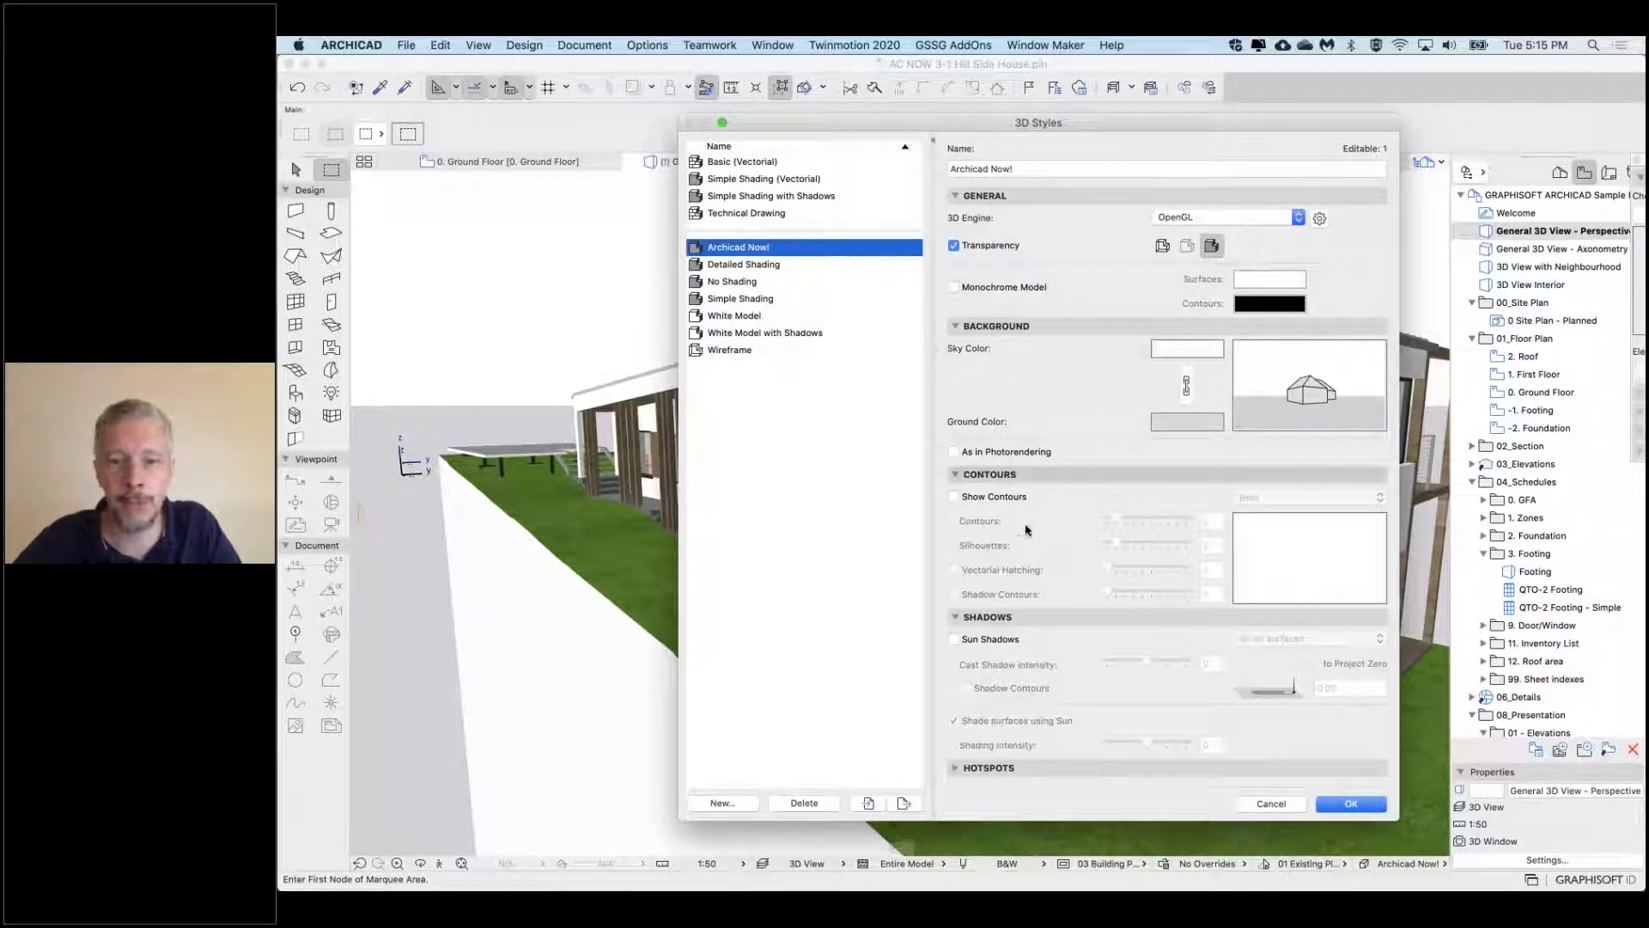
pyautogui.click(978, 501)
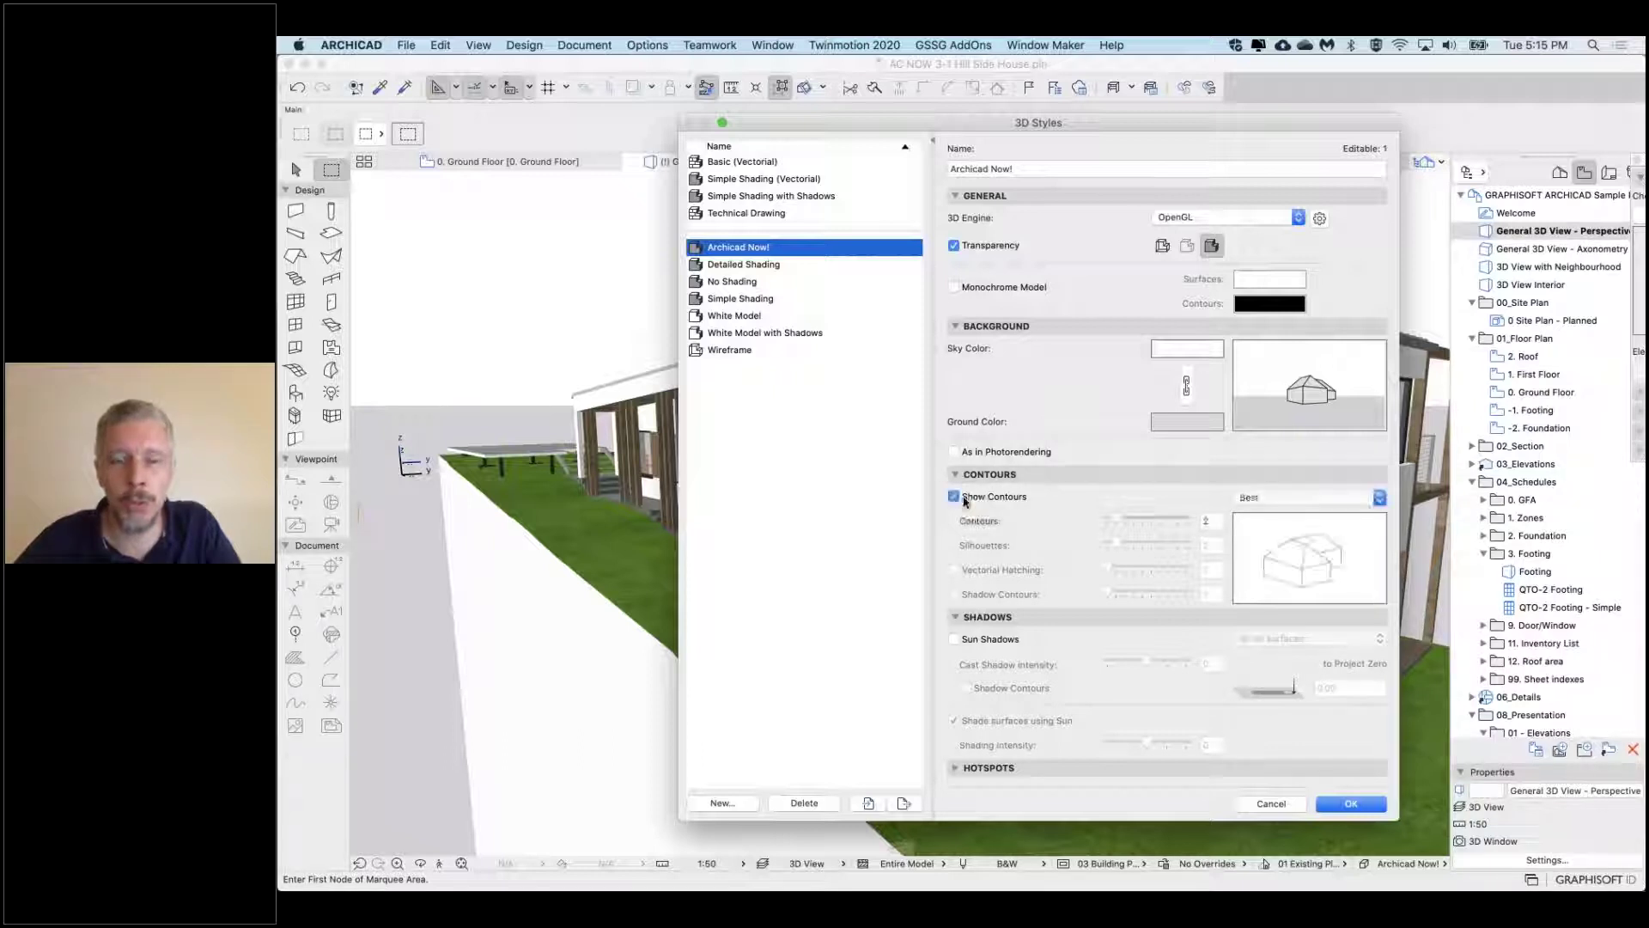
pyautogui.click(1264, 497)
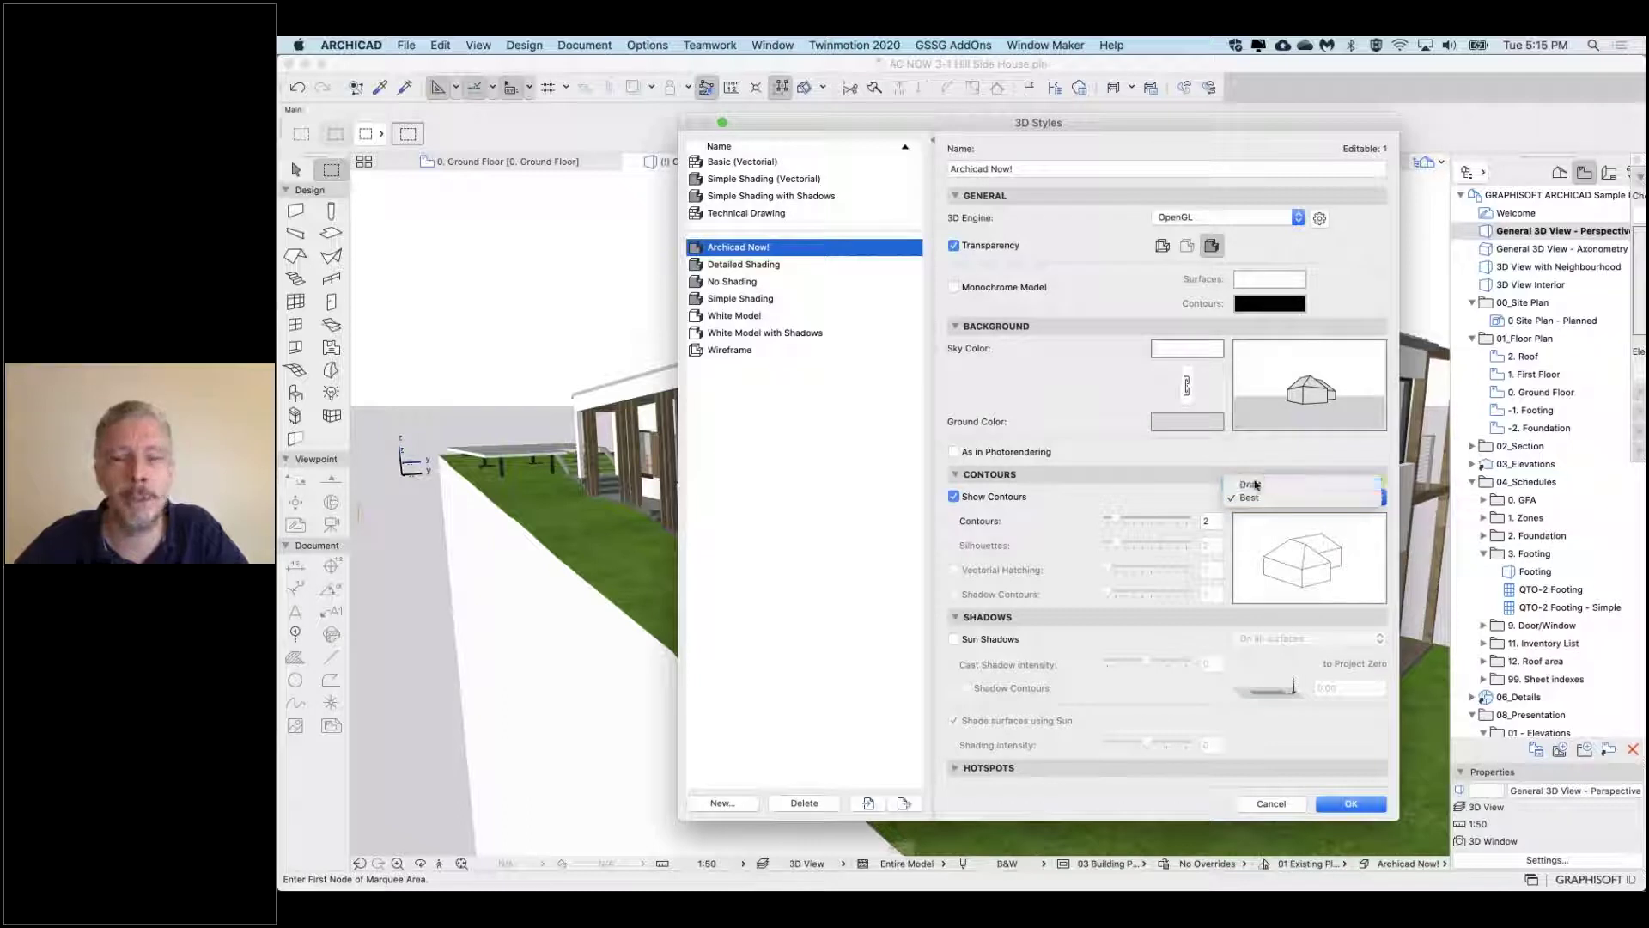
pyautogui.click(1302, 458)
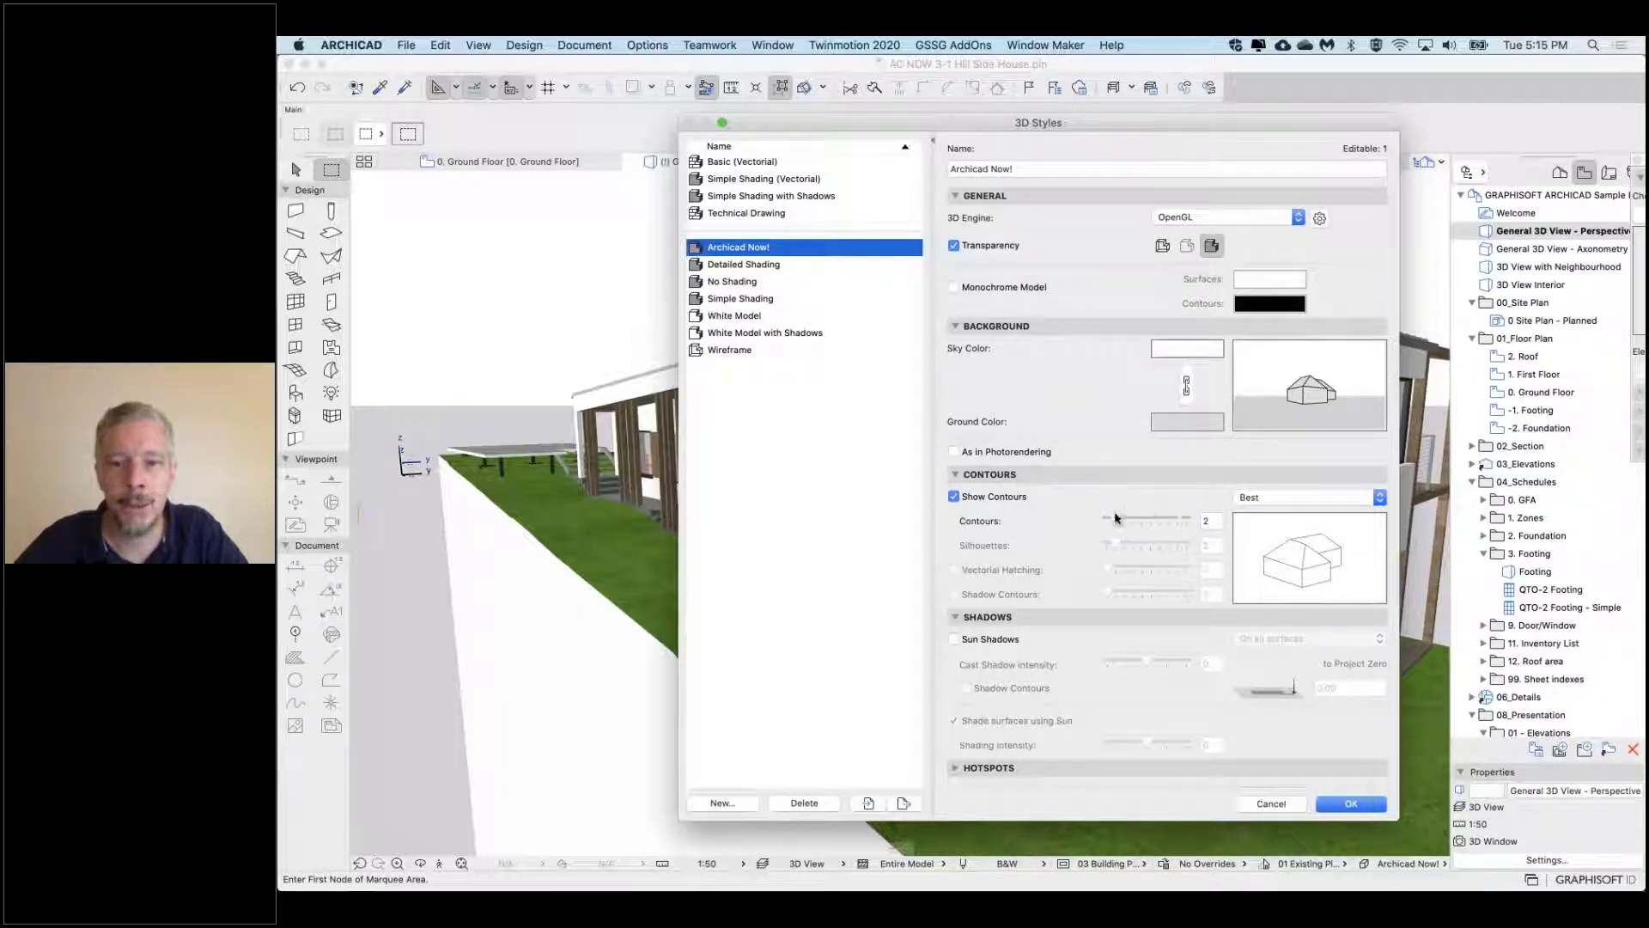
# Set the contour thickness to 6, turn on Monochrome Model and apply the Archicad Now! style to the 3D view
pyautogui.moveTo(1116, 518); pyautogui.dragTo(1144, 520)
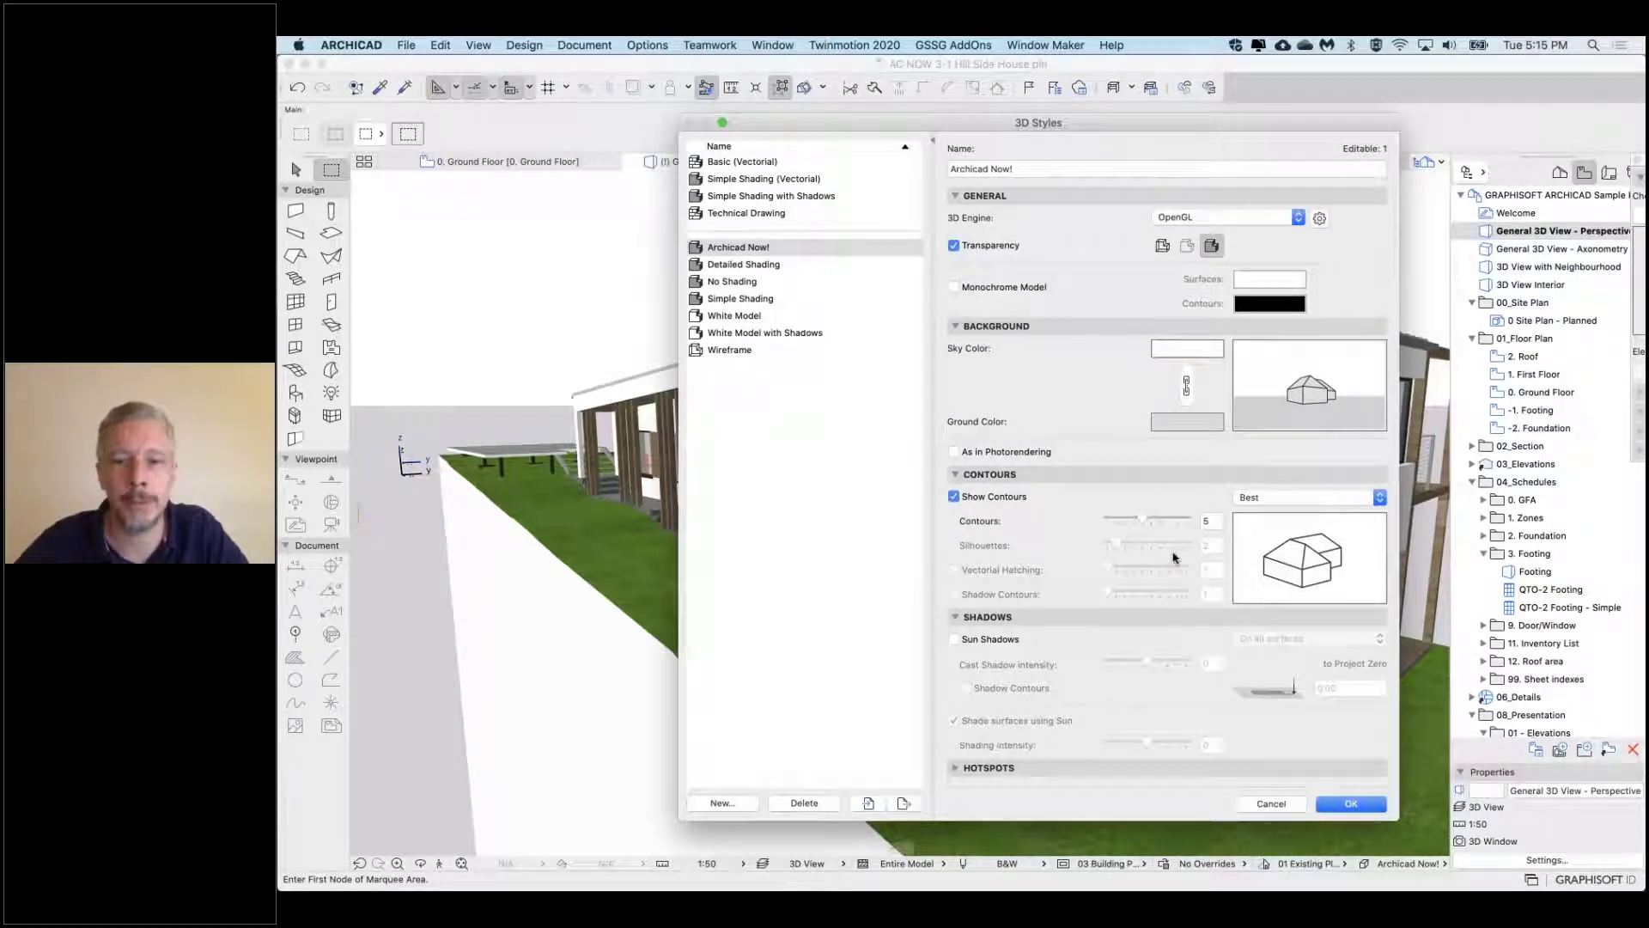
pyautogui.moveTo(1141, 524); pyautogui.dragTo(1159, 521)
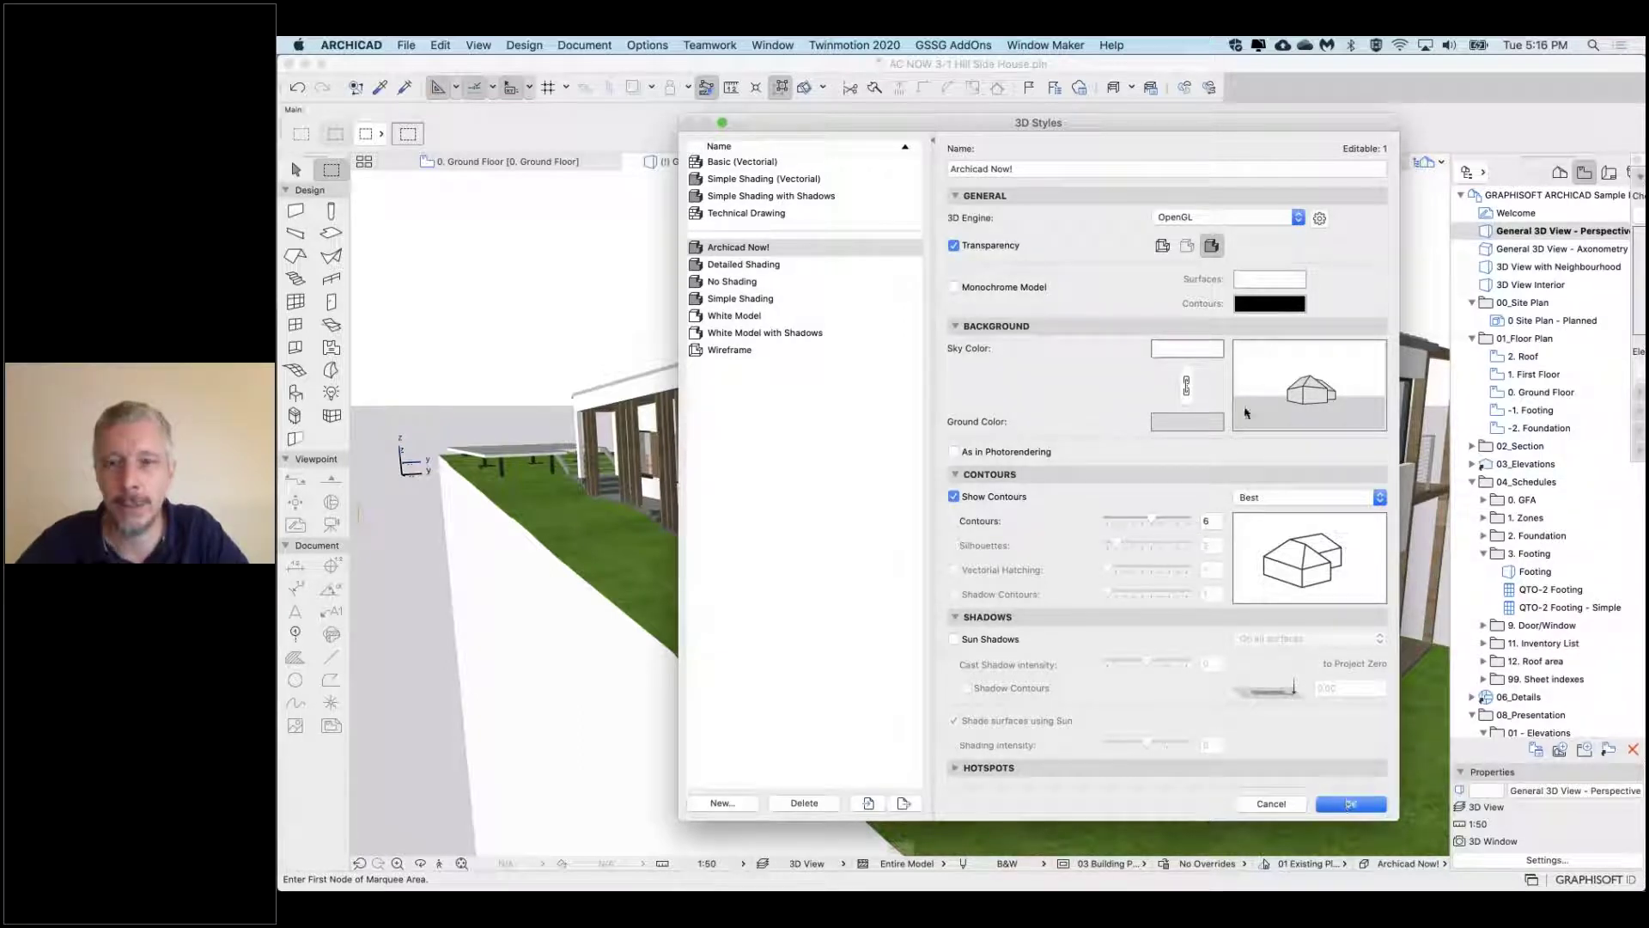
pyautogui.click(988, 288)
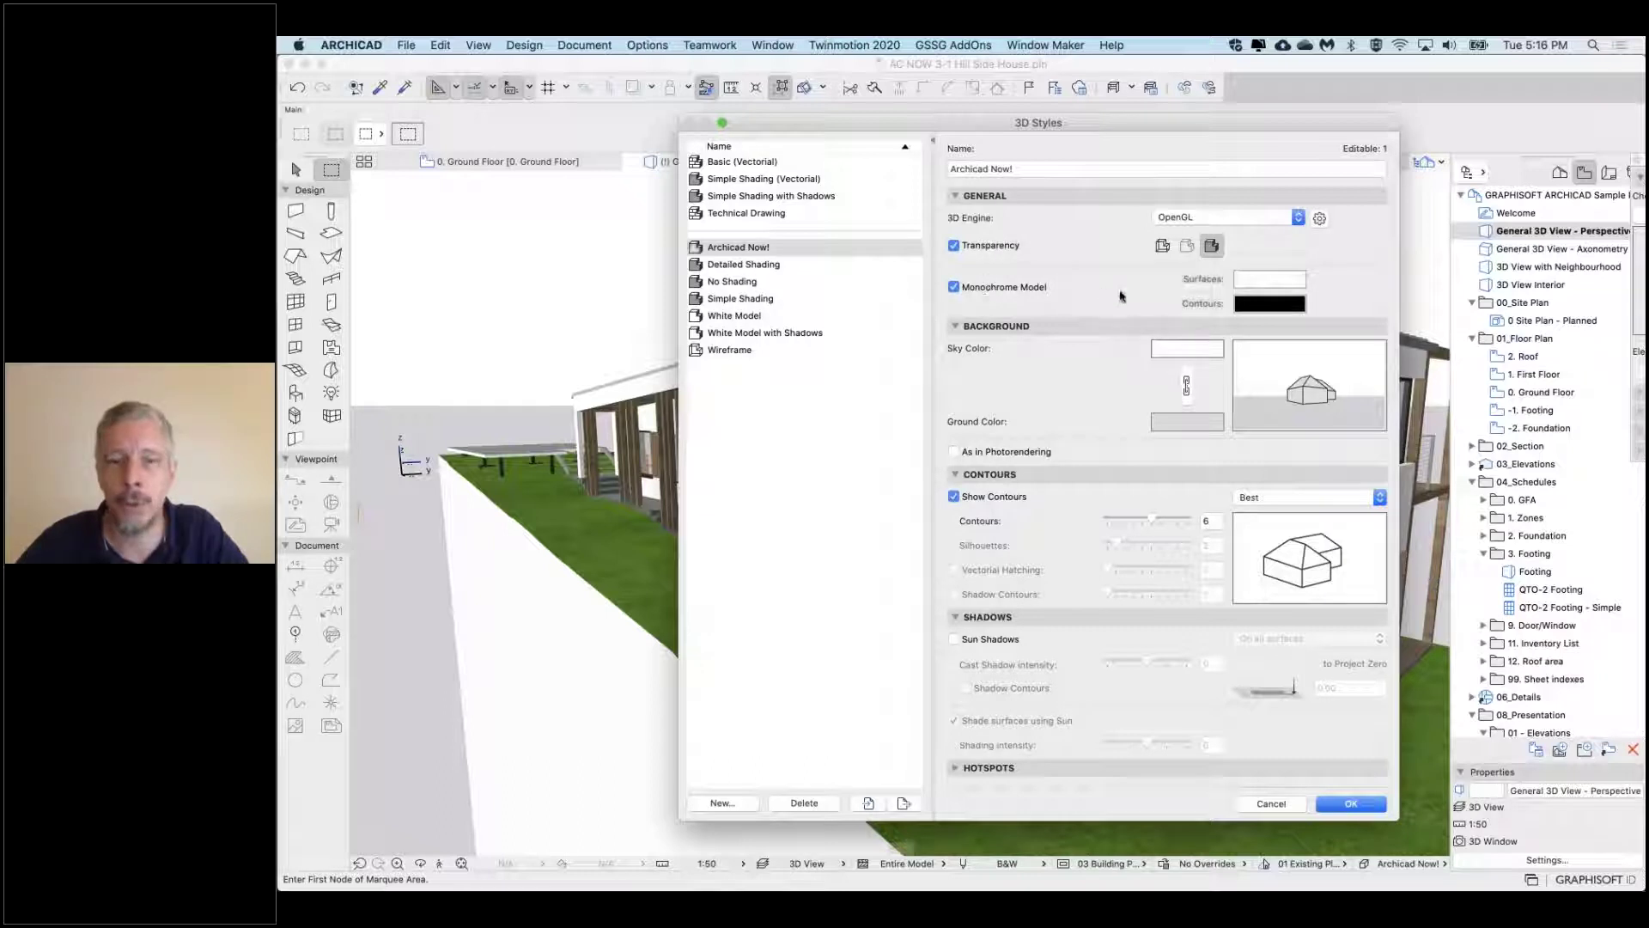
pyautogui.click(1350, 803)
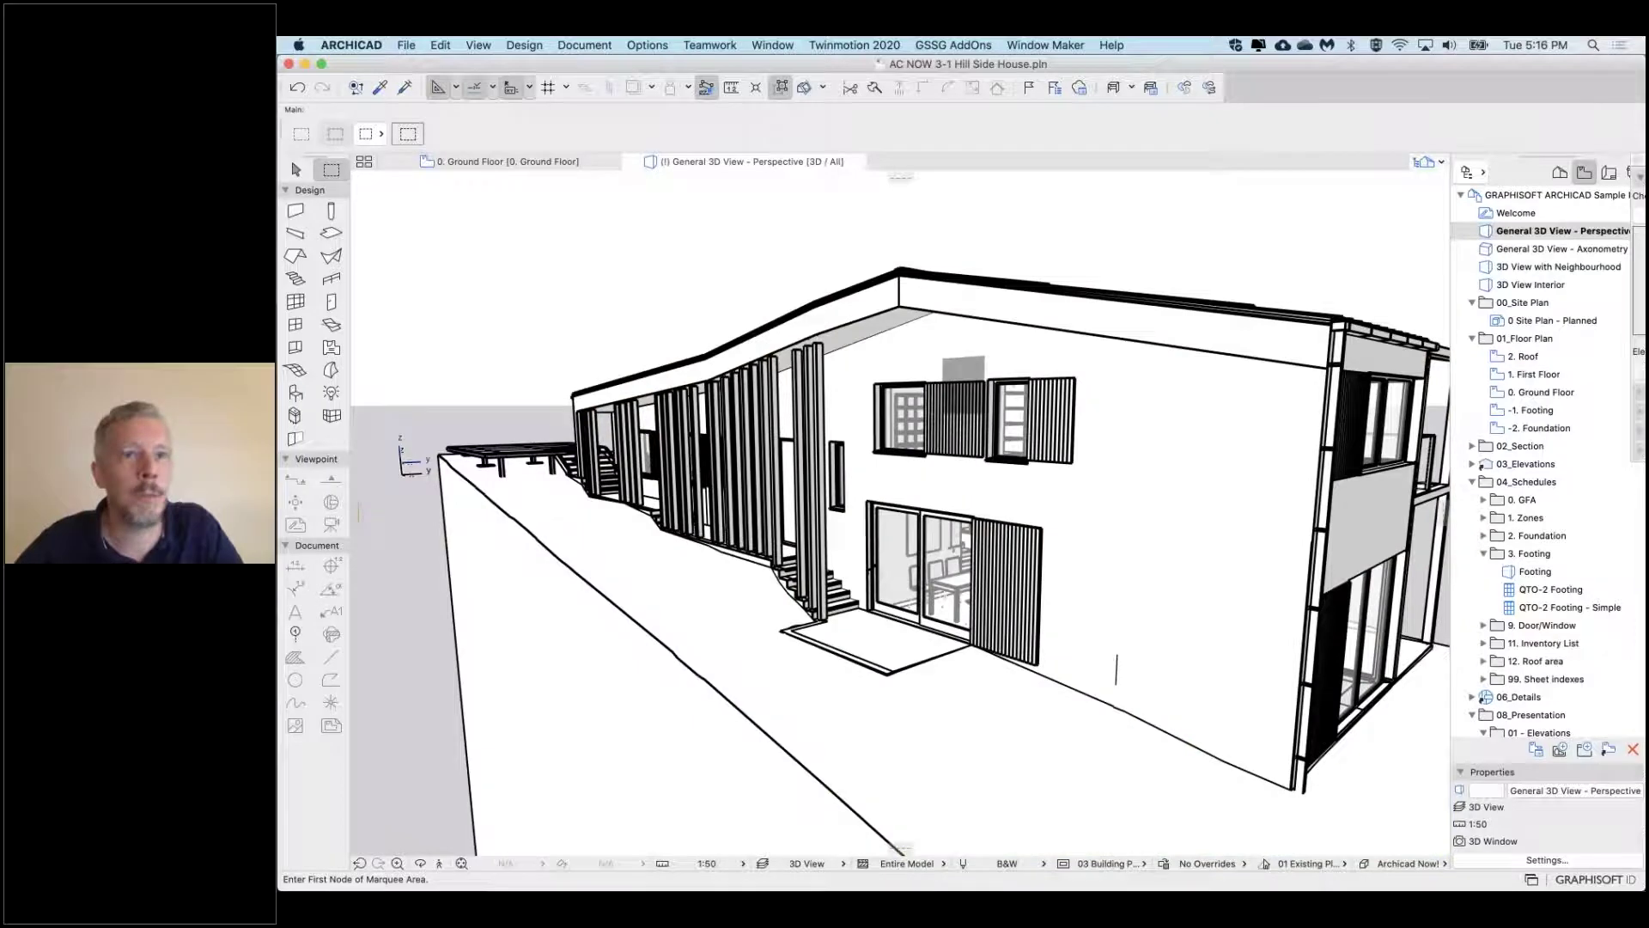
# Try a contour thickness of 10 in the Archicad Now! style and apply it to the 3D view
pyautogui.keyDown('shift'); pyautogui.moveTo(964, 395); pyautogui.dragTo(1030, 454, button='middle'); pyautogui.keyUp('shift')
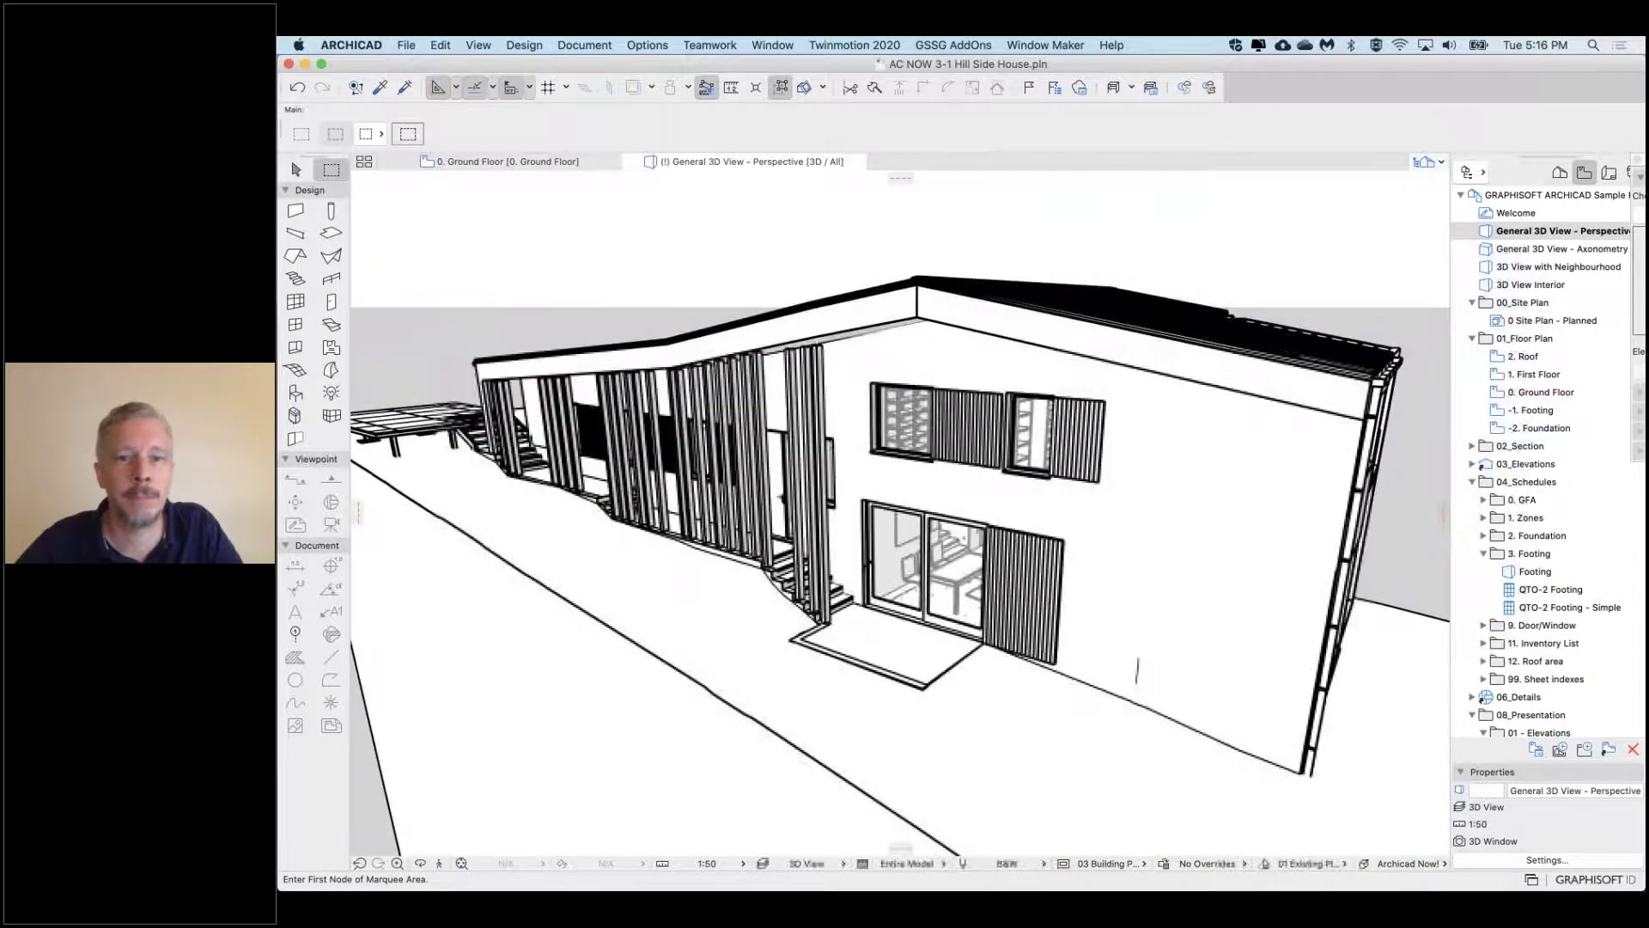
pyautogui.rightClick(795, 200)
pyautogui.moveTo(850, 214)
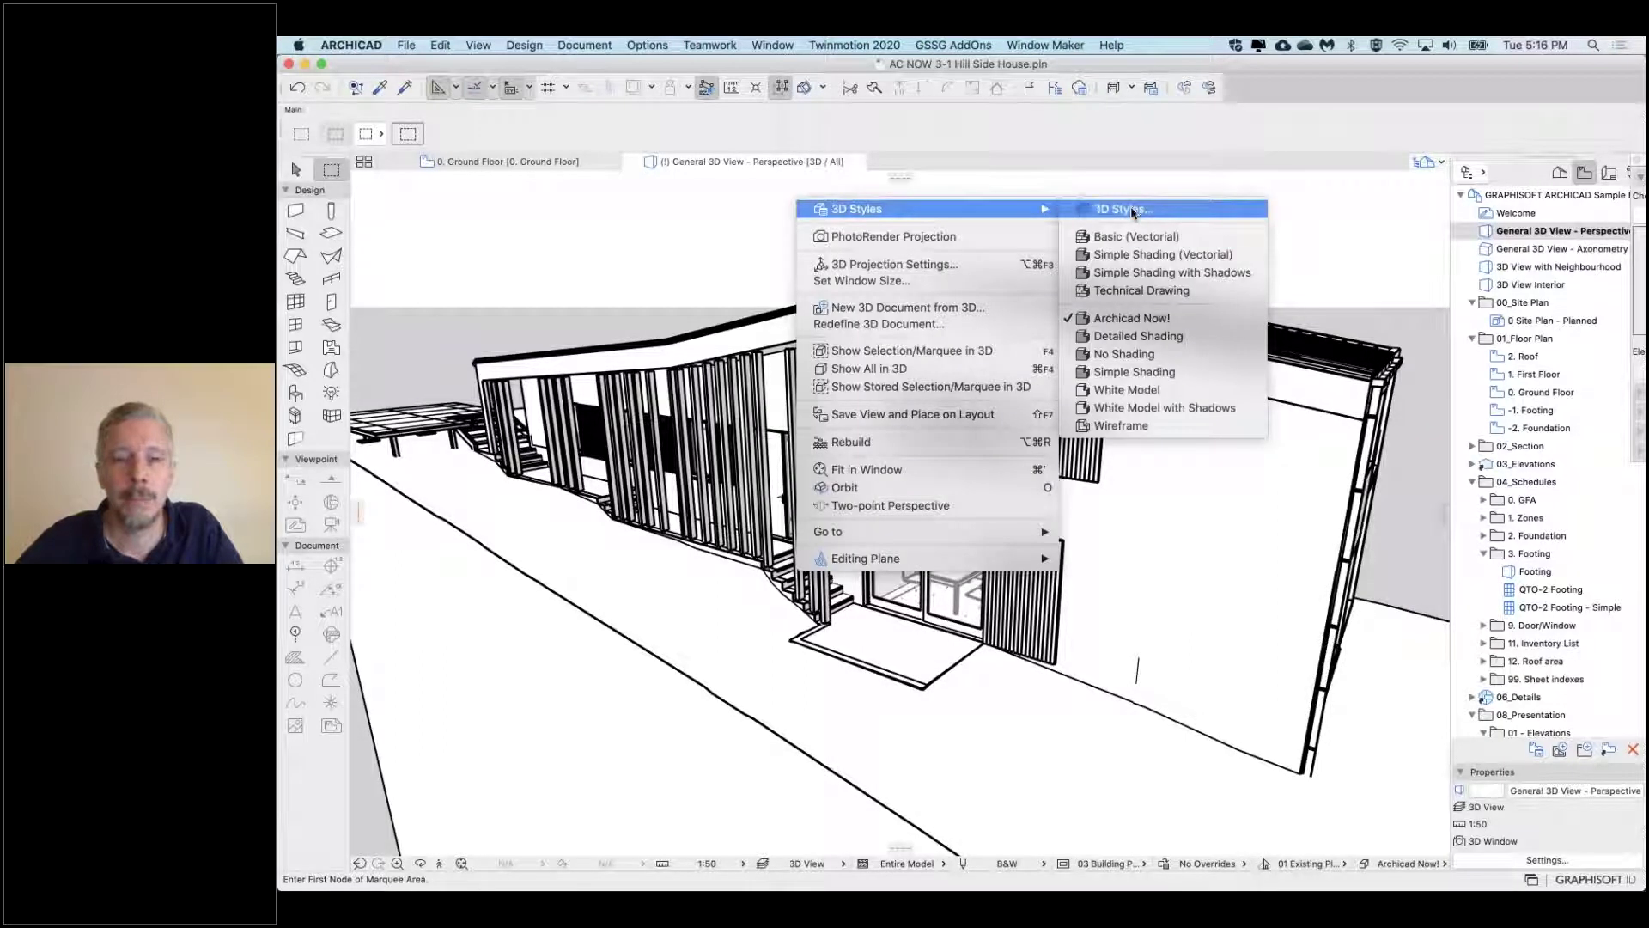
pyautogui.click(1132, 212)
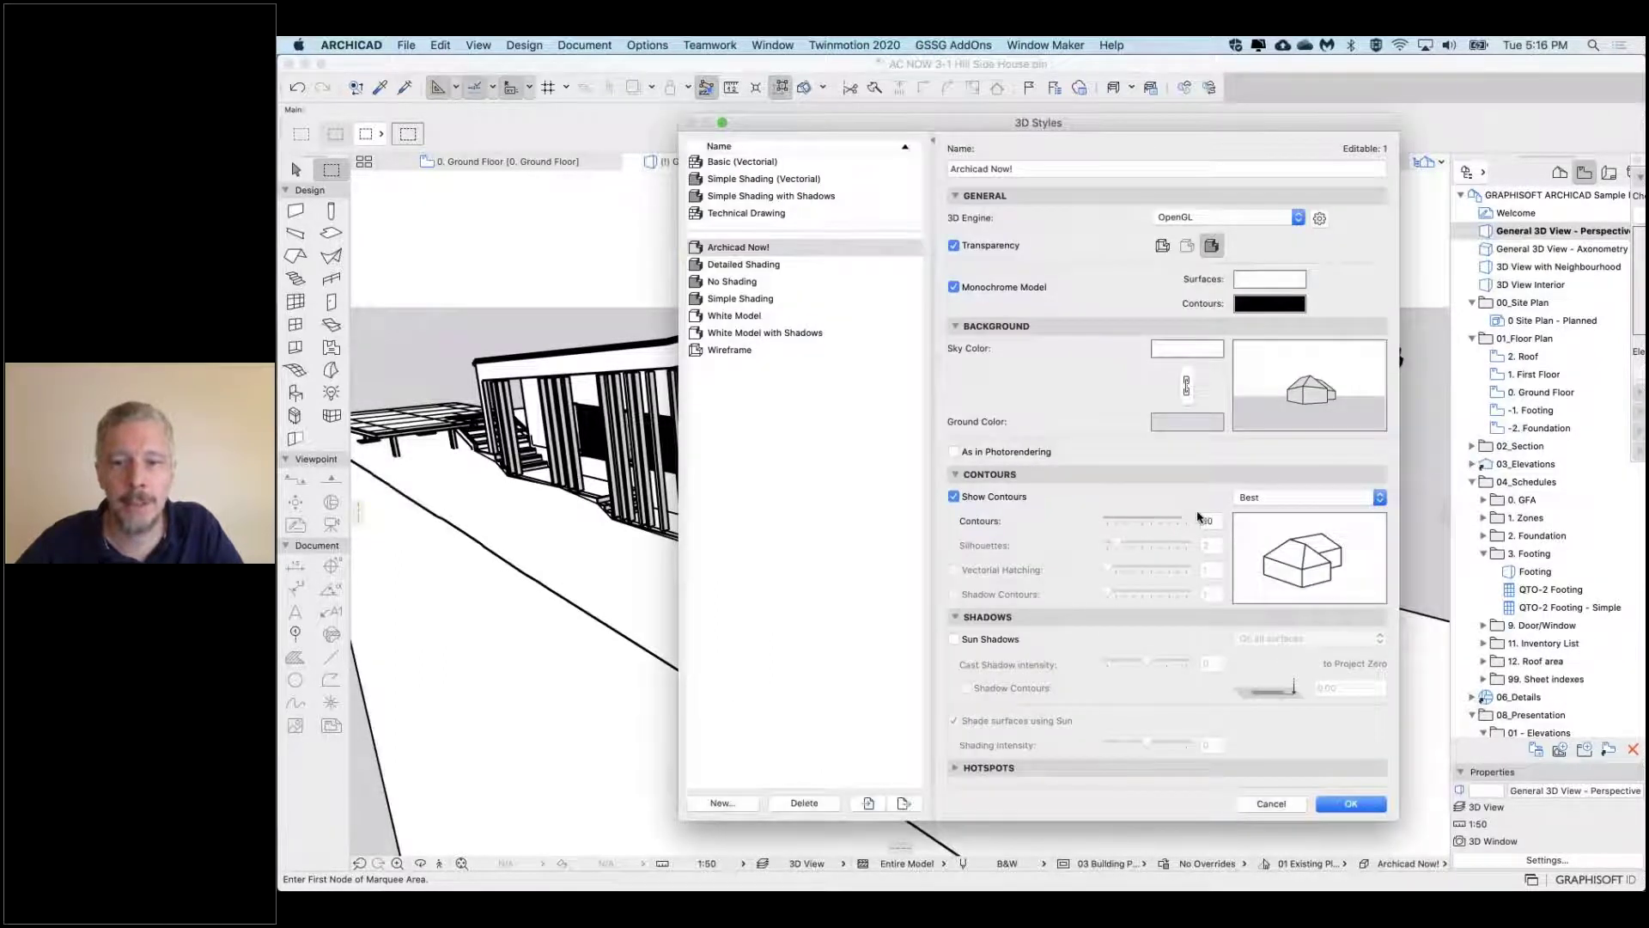
pyautogui.click(1351, 804)
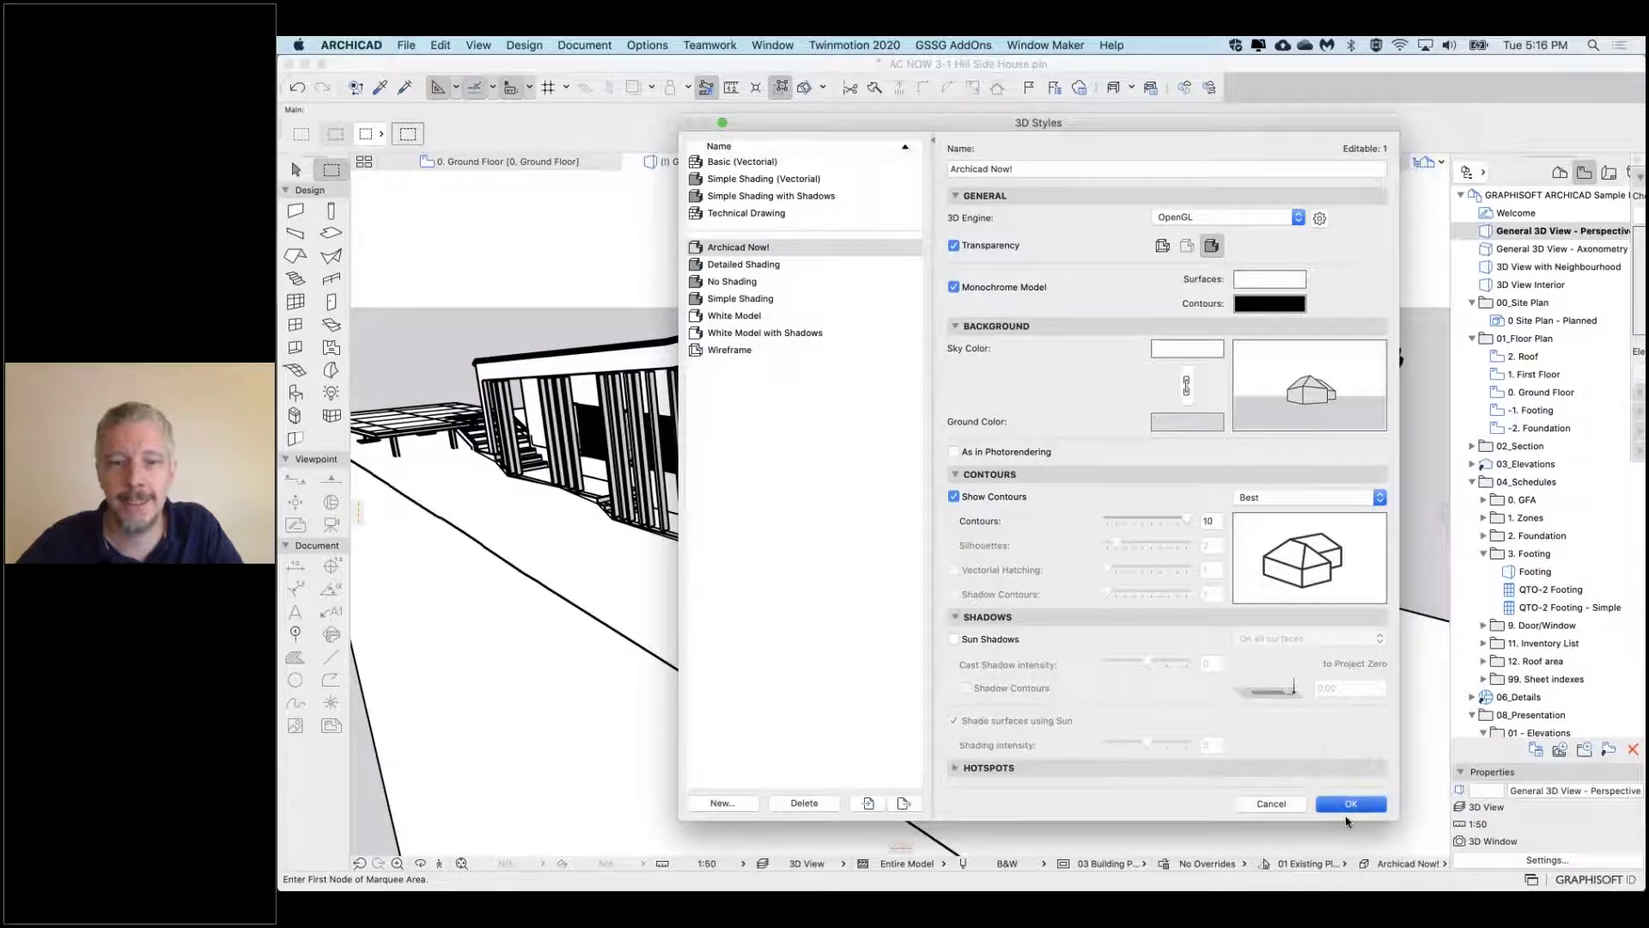
# Reduce the contour thickness of the Archicad Now! style to 1
pyautogui.moveTo(1050, 440)
pyautogui.keyDown('shift'); pyautogui.mouseDown(button='middle')
pyautogui.moveTo(1030, 386)
pyautogui.moveTo(1053, 452)
pyautogui.mouseUp(button='middle'); pyautogui.keyUp('shift')
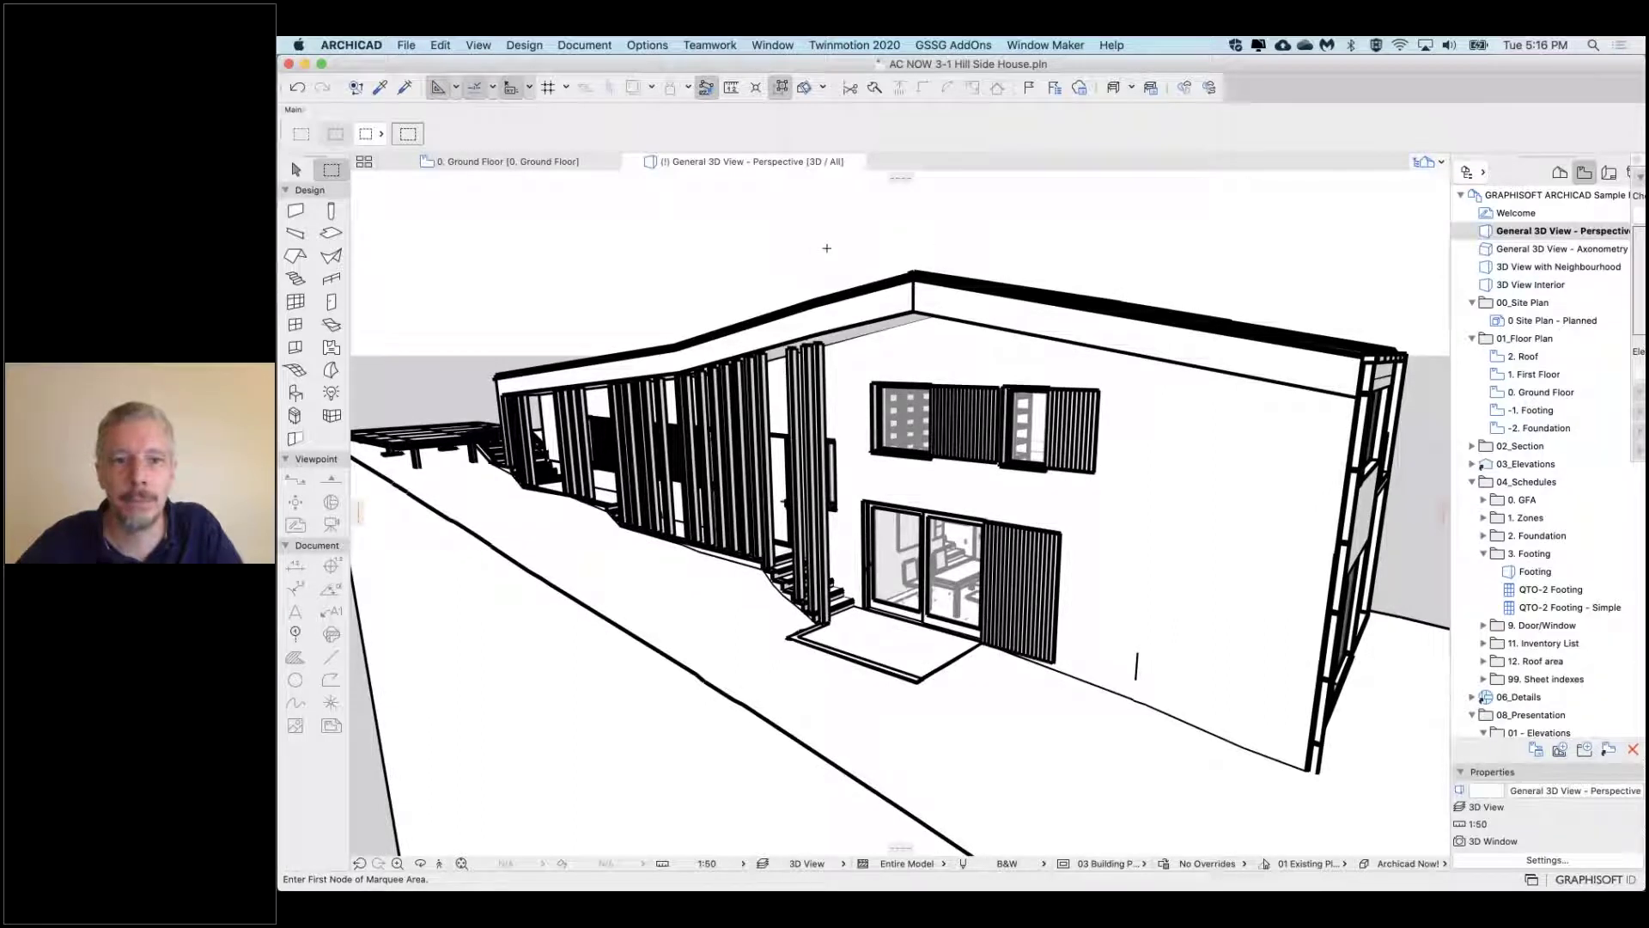
pyautogui.rightClick(807, 226)
pyautogui.moveTo(945, 235)
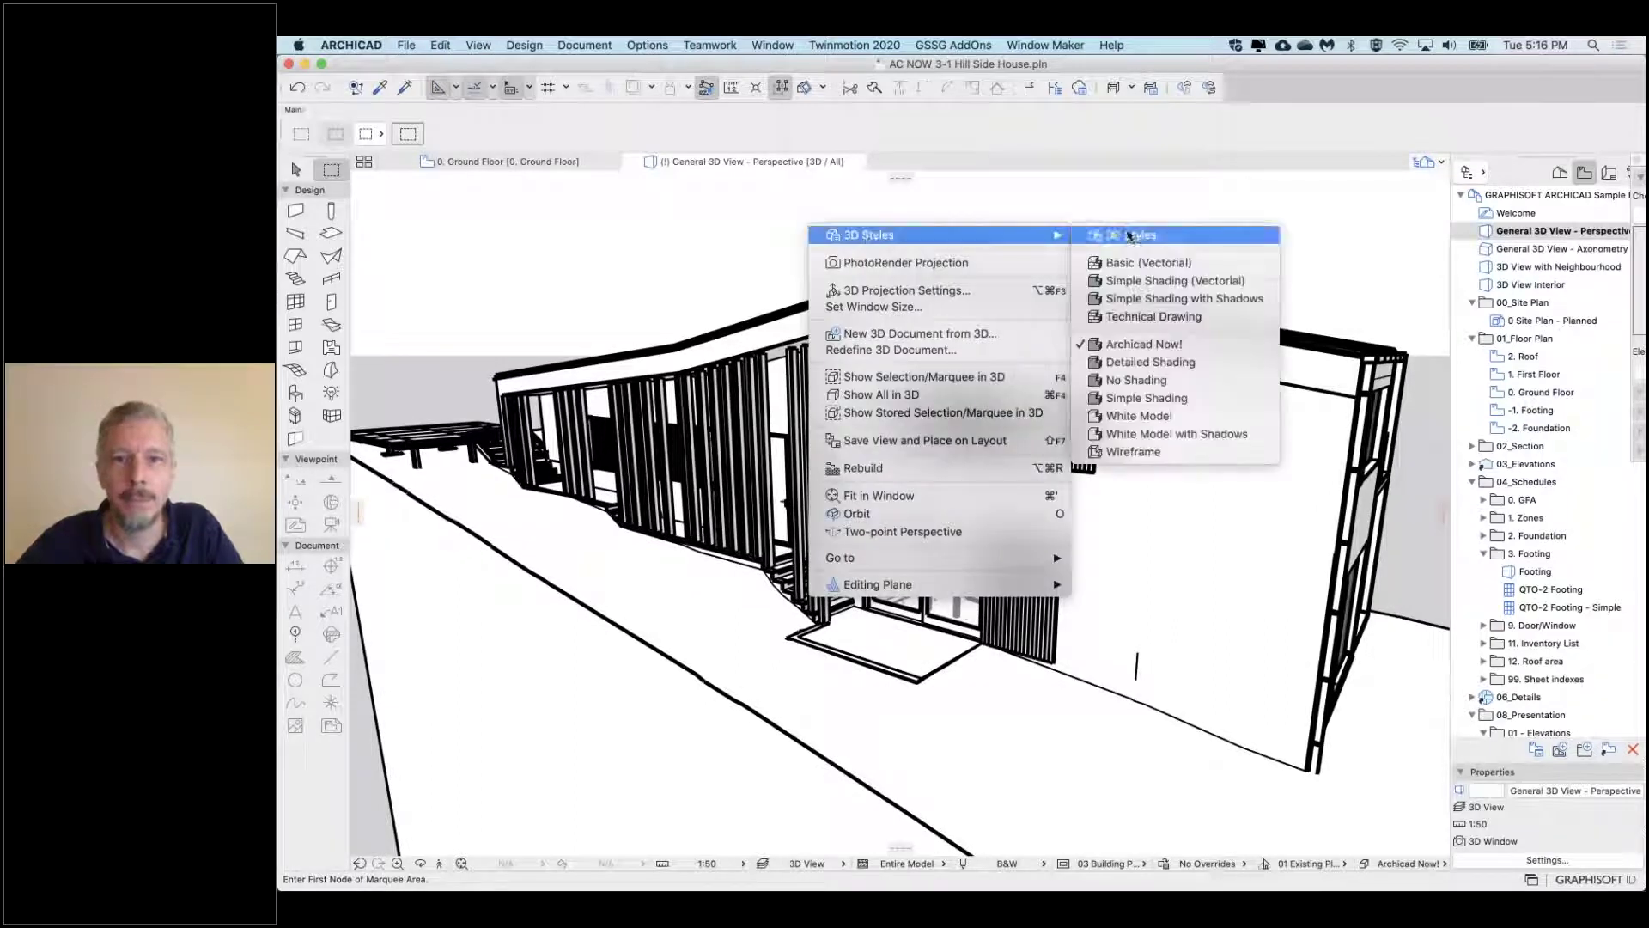
pyautogui.click(1141, 235)
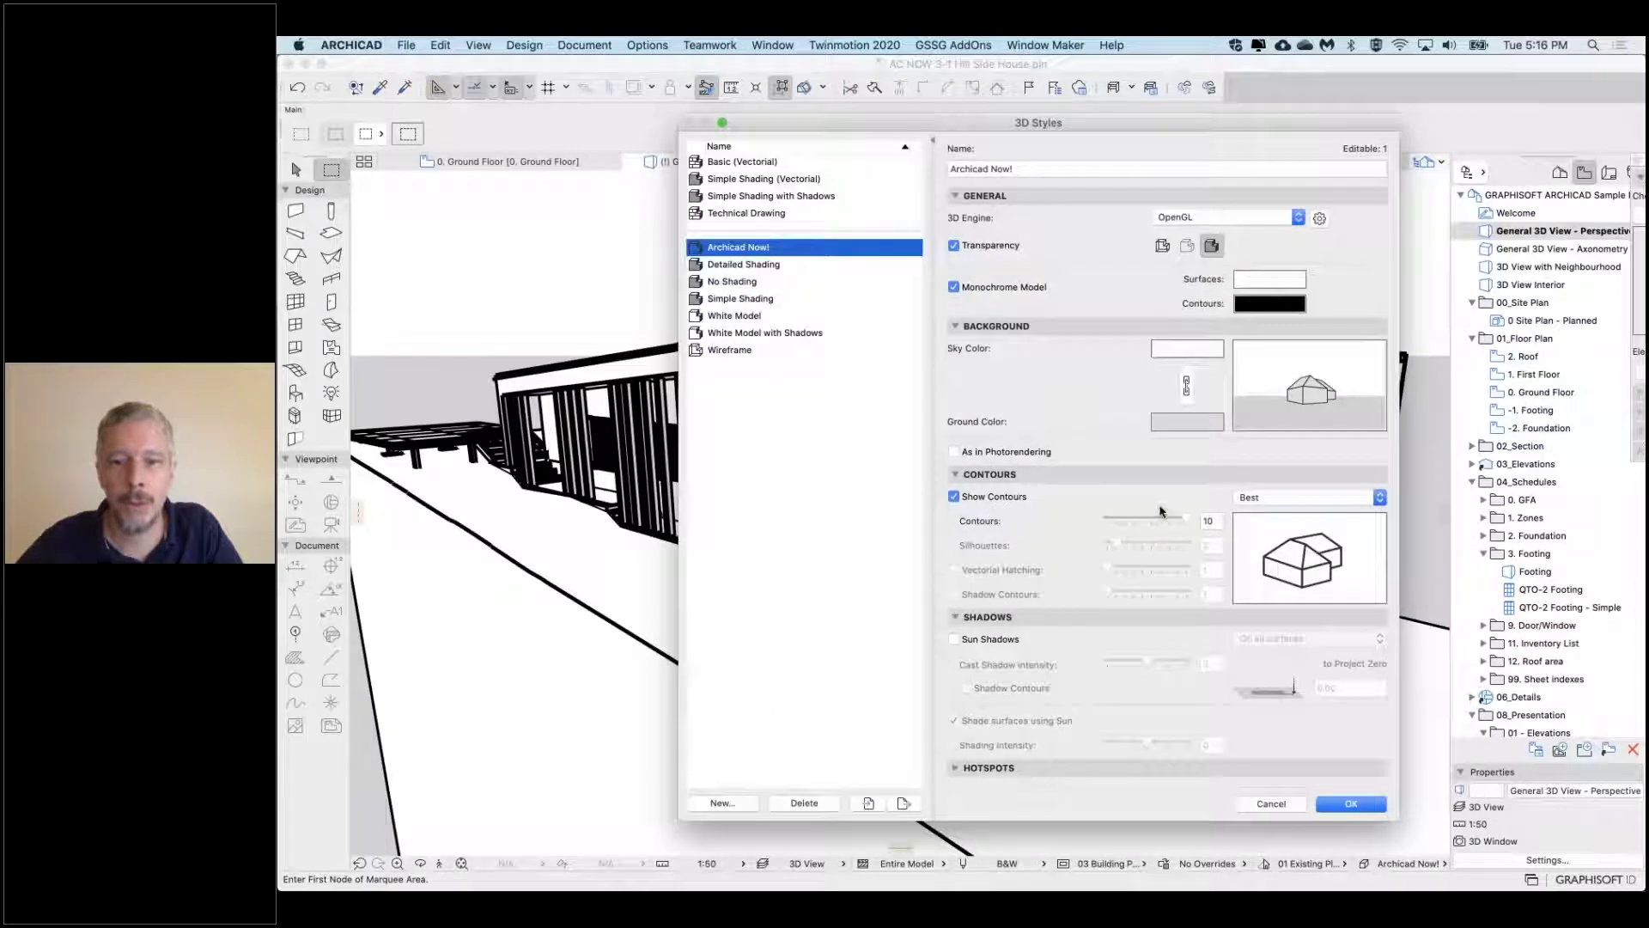
pyautogui.moveTo(1160, 523); pyautogui.dragTo(1093, 520)
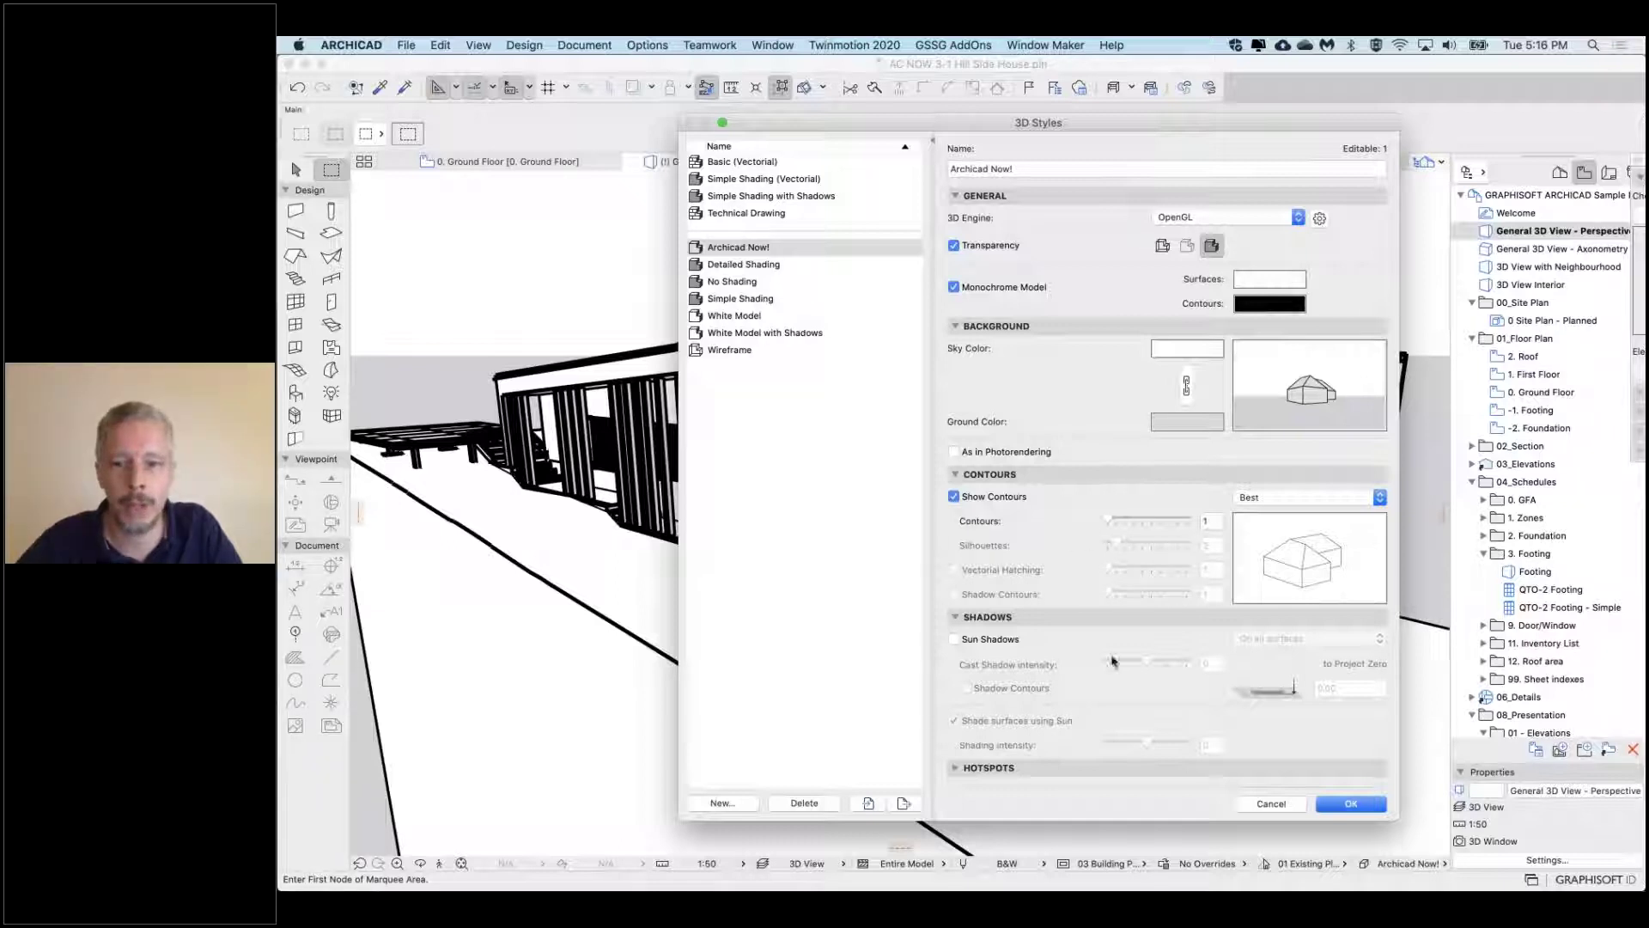
# Turn on Sun Shadows in the Archicad Now! style, check its hotspot options and apply the style to the 3D view
pyautogui.click(976, 641)
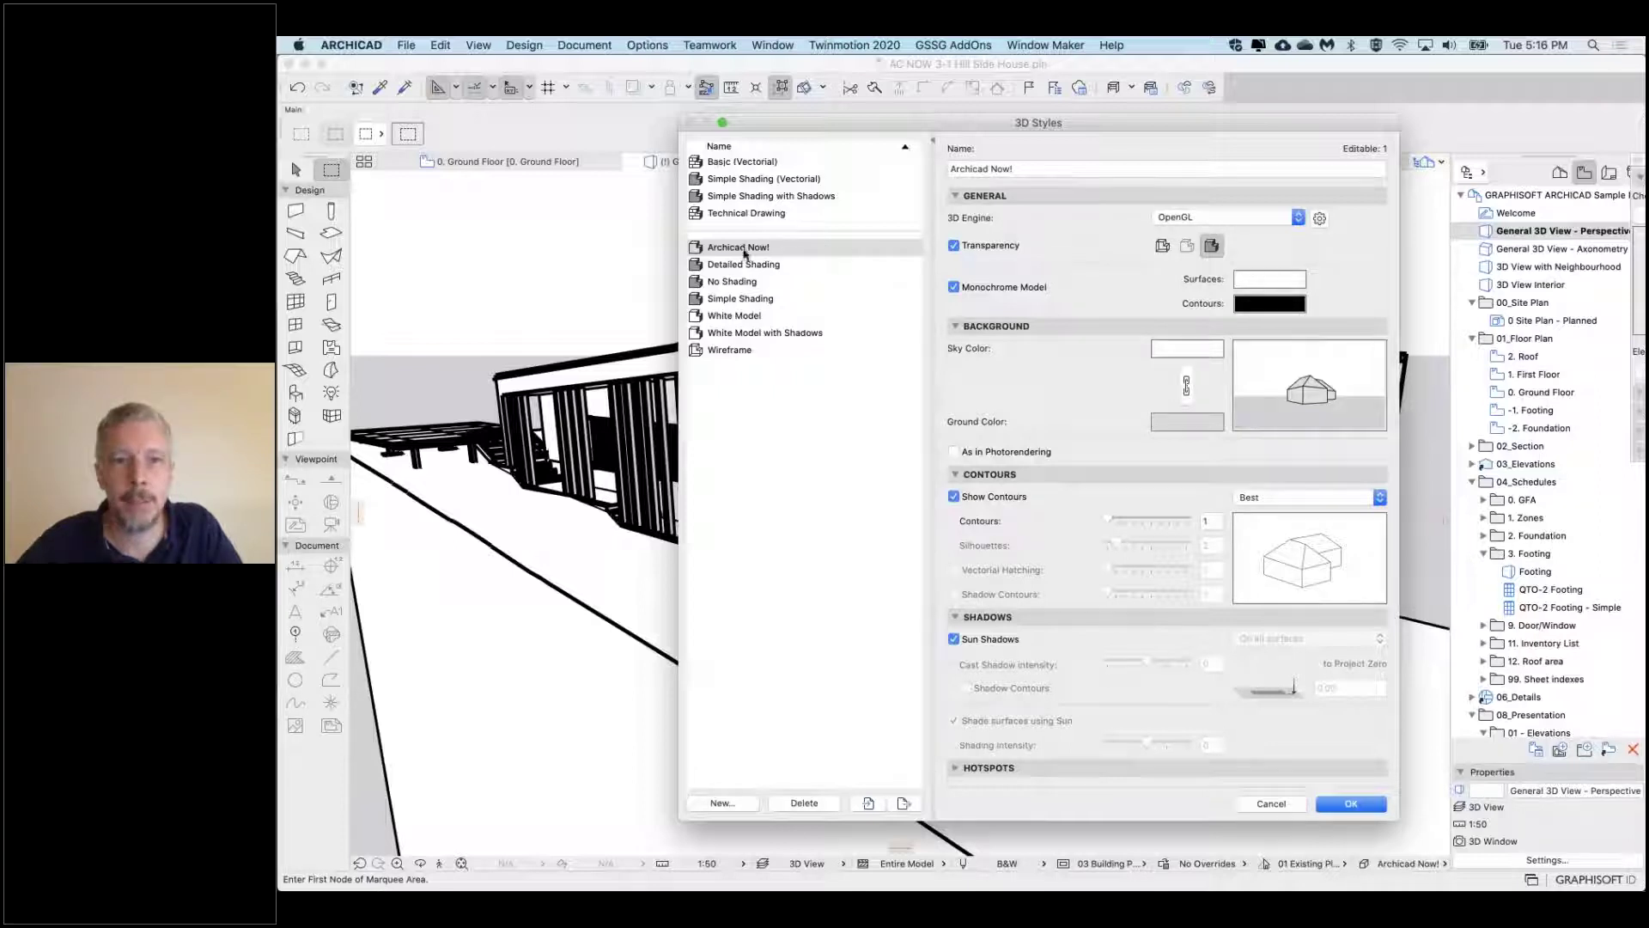
pyautogui.click(1019, 767)
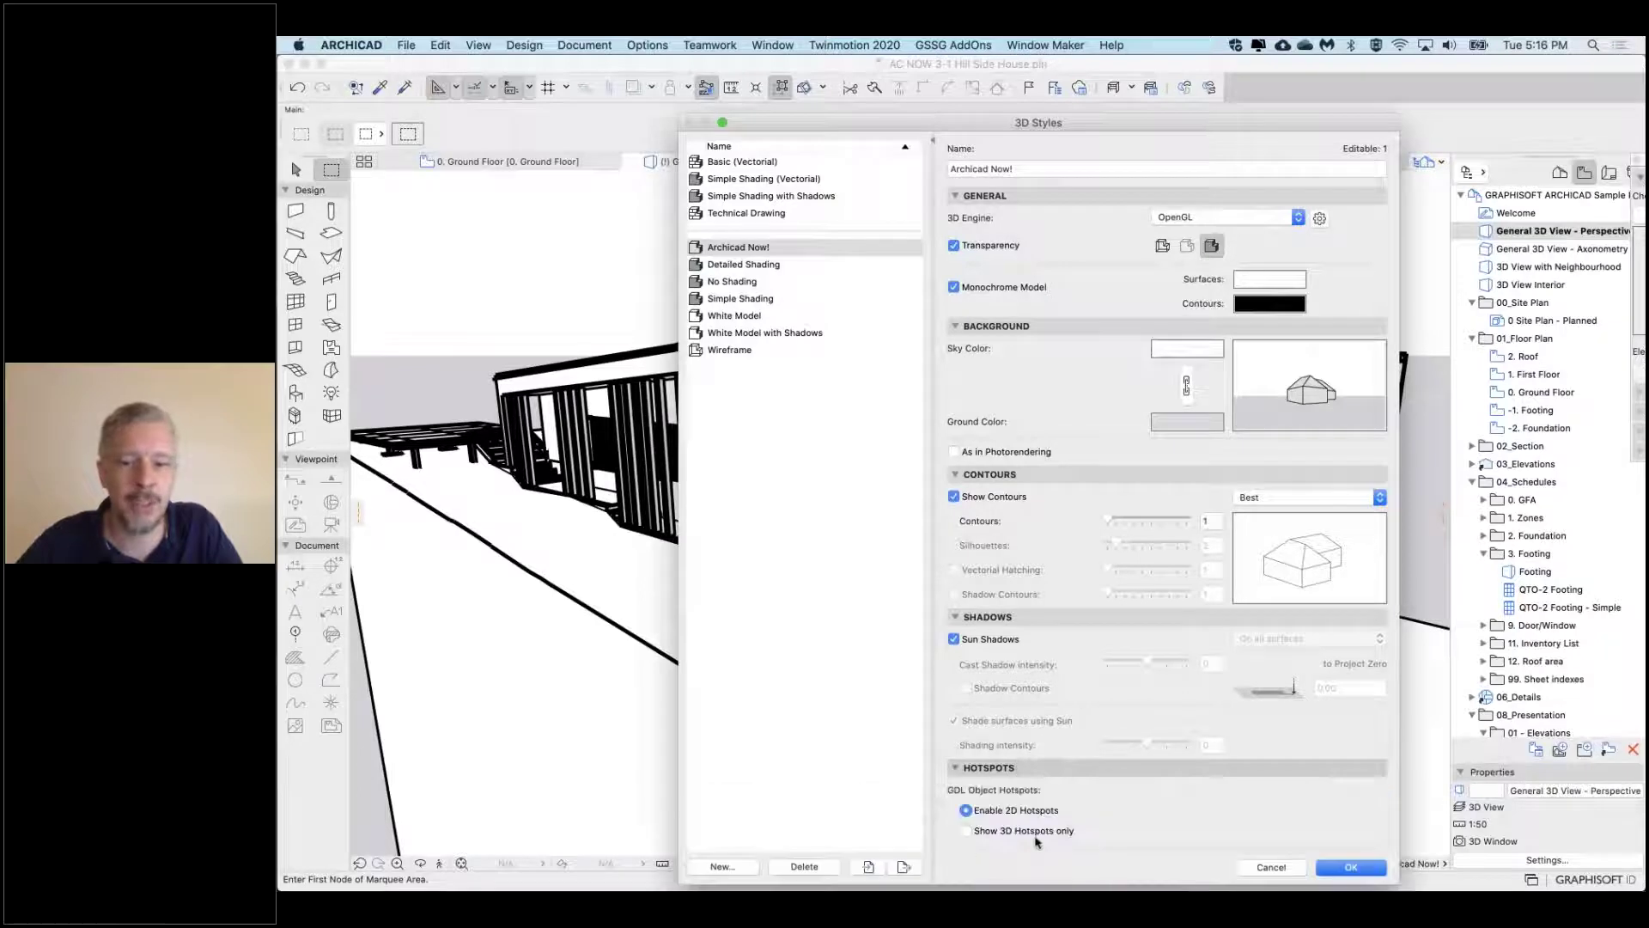
pyautogui.click(971, 769)
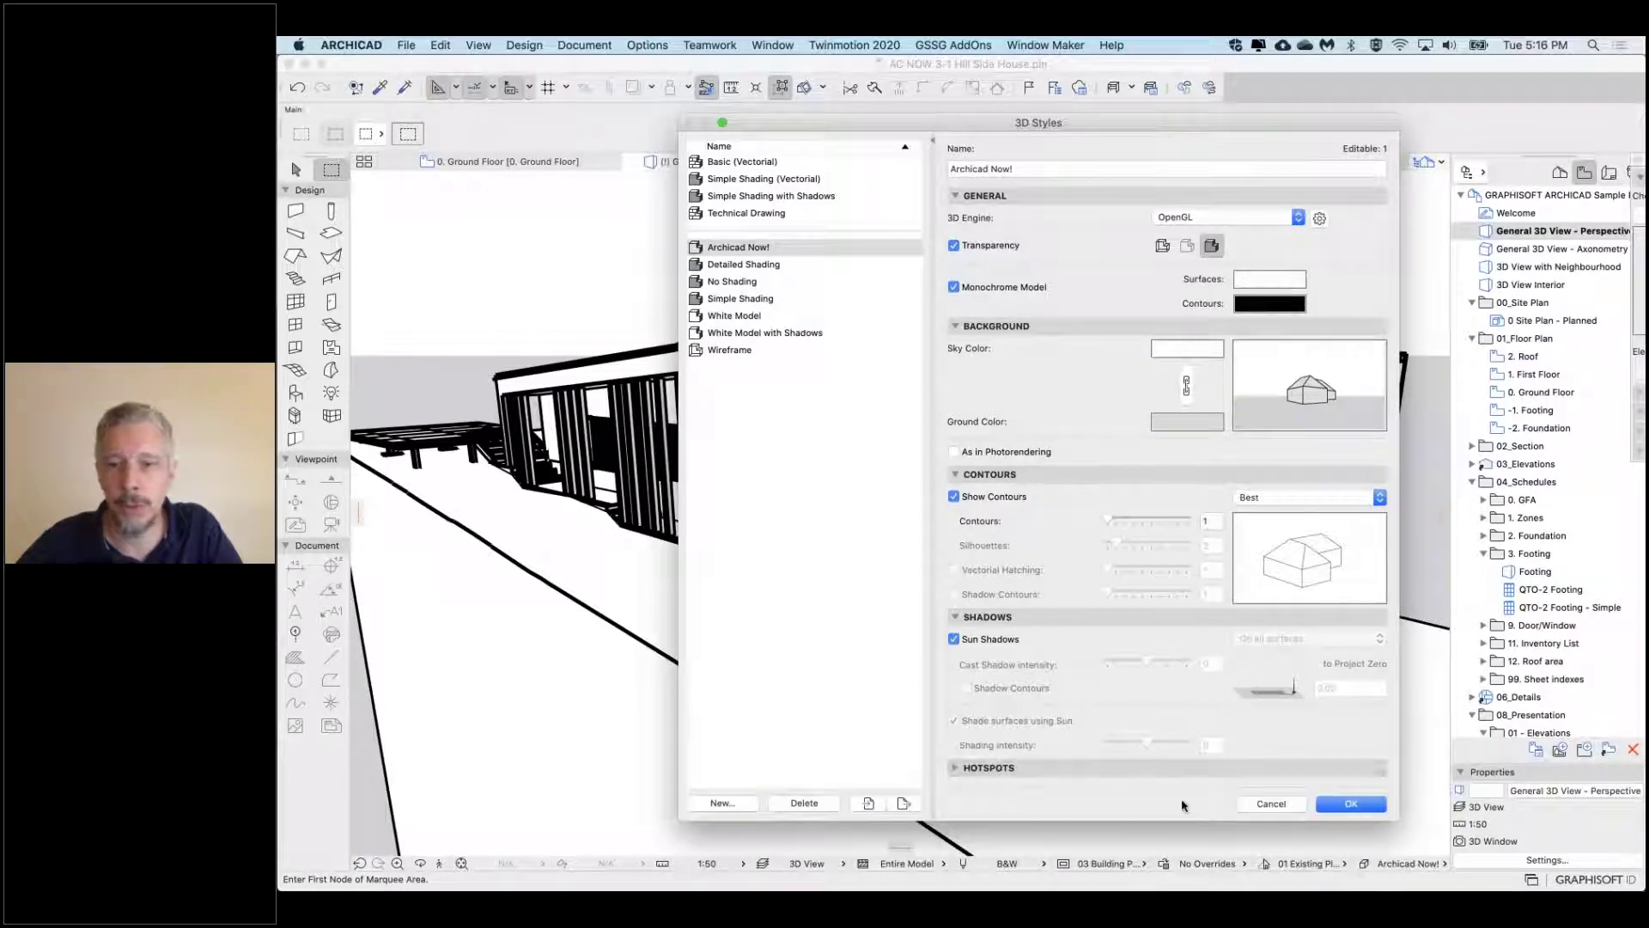
pyautogui.click(1348, 802)
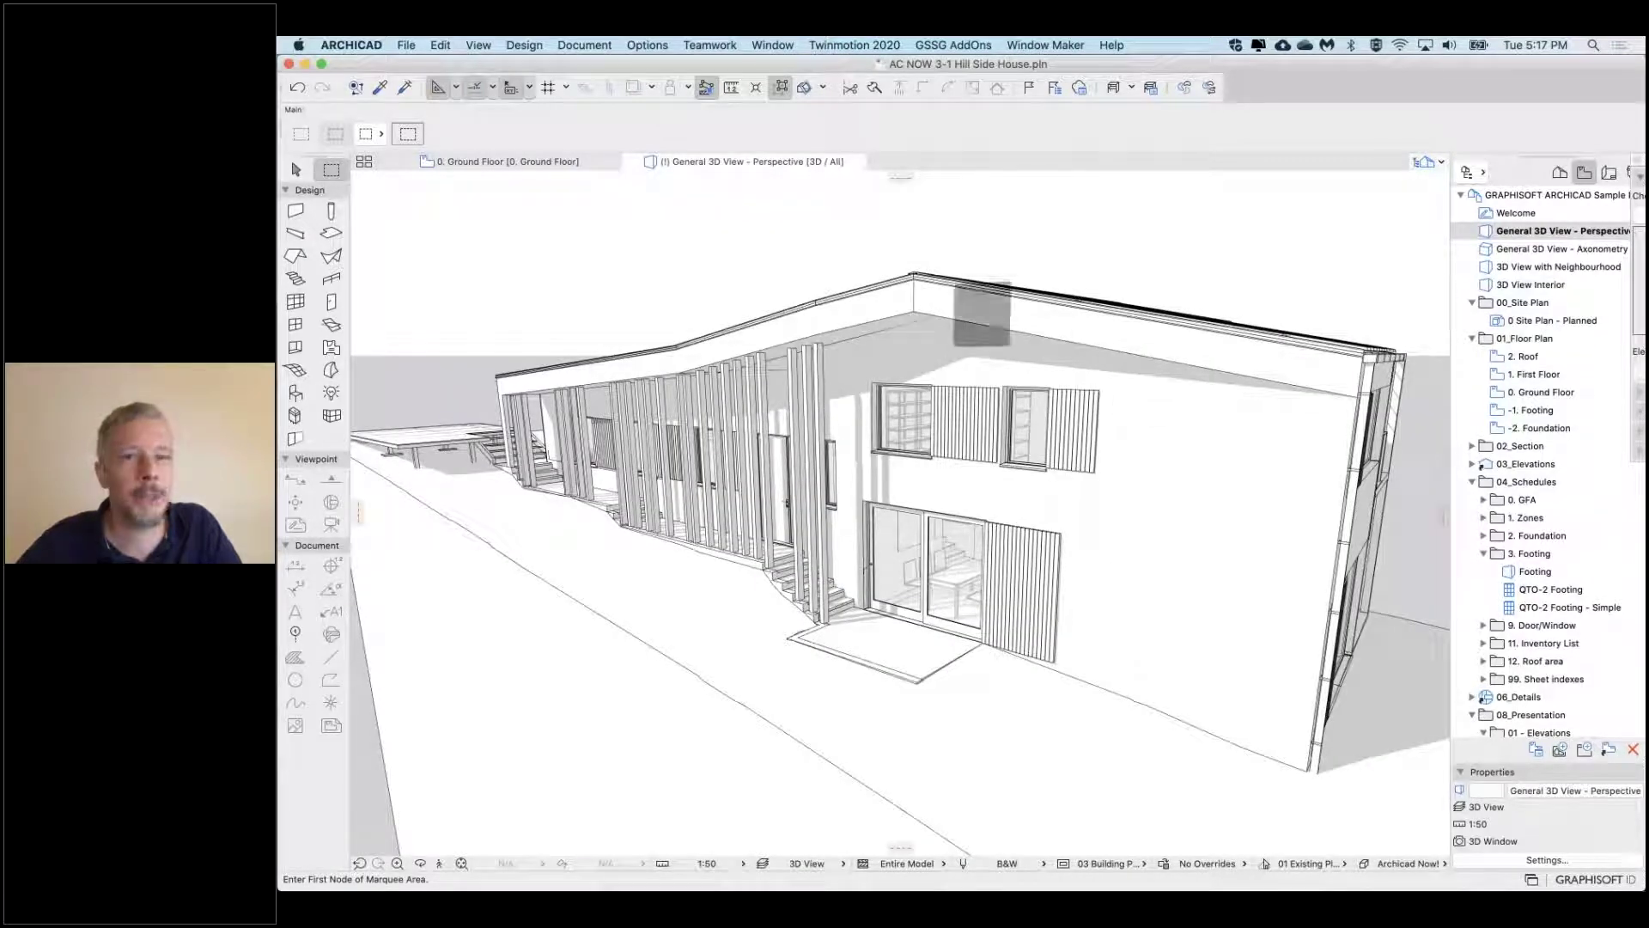
# Look at the sun position values in the 3D Projection Settings and close them without changes
pyautogui.rightClick(978, 198)
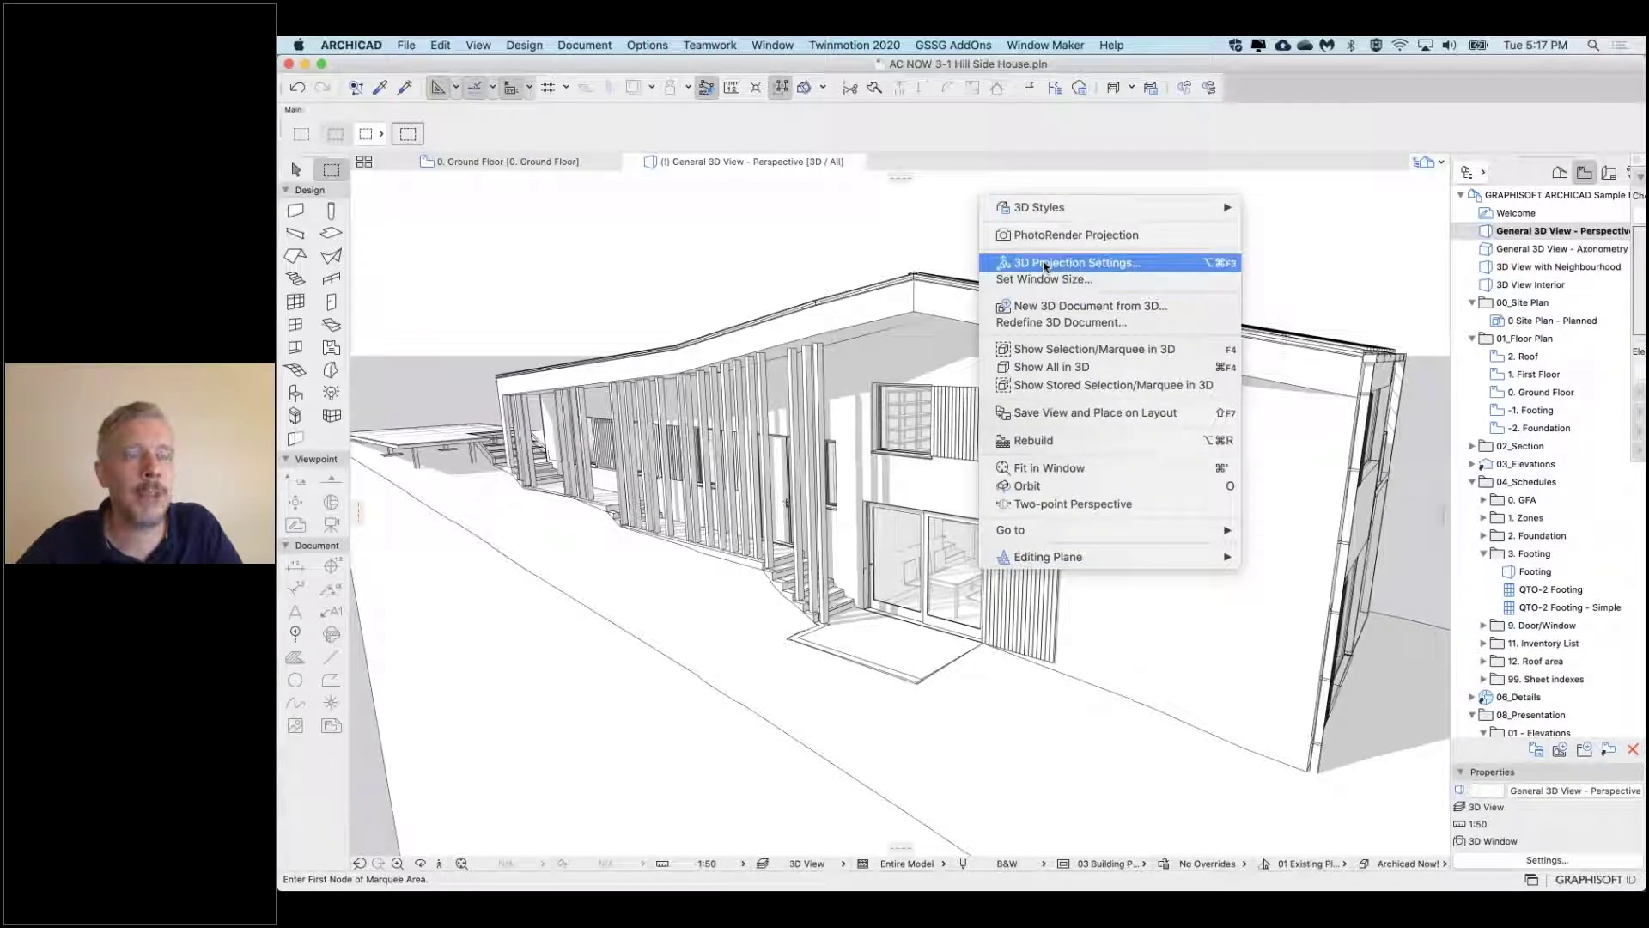
pyautogui.click(1046, 264)
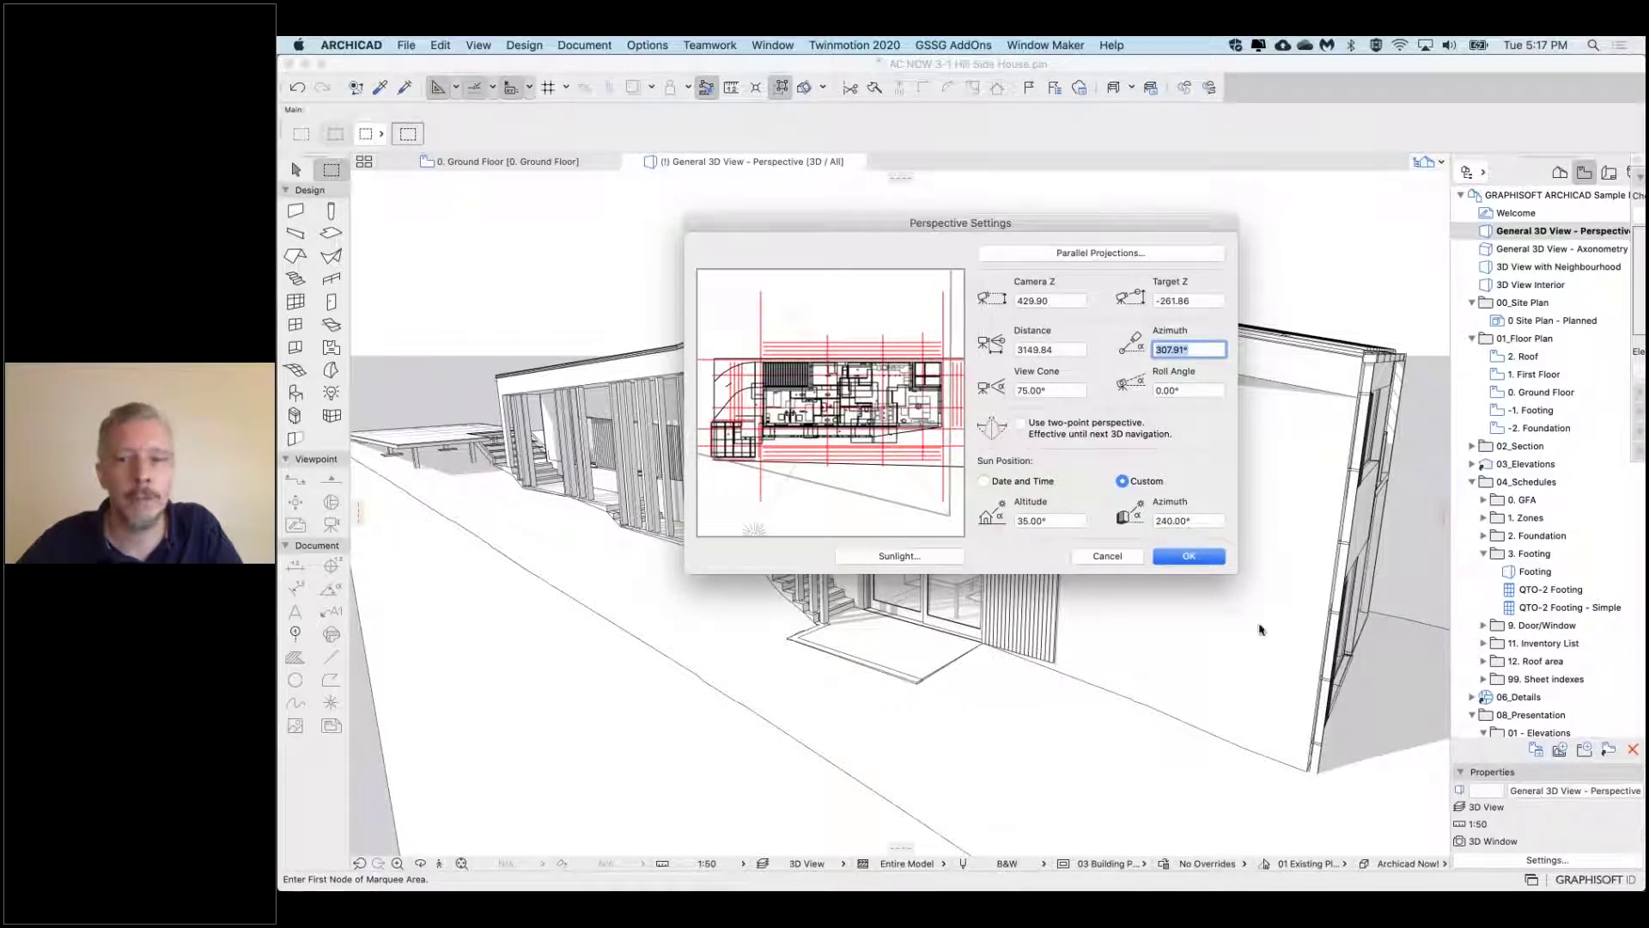
pyautogui.click(1108, 556)
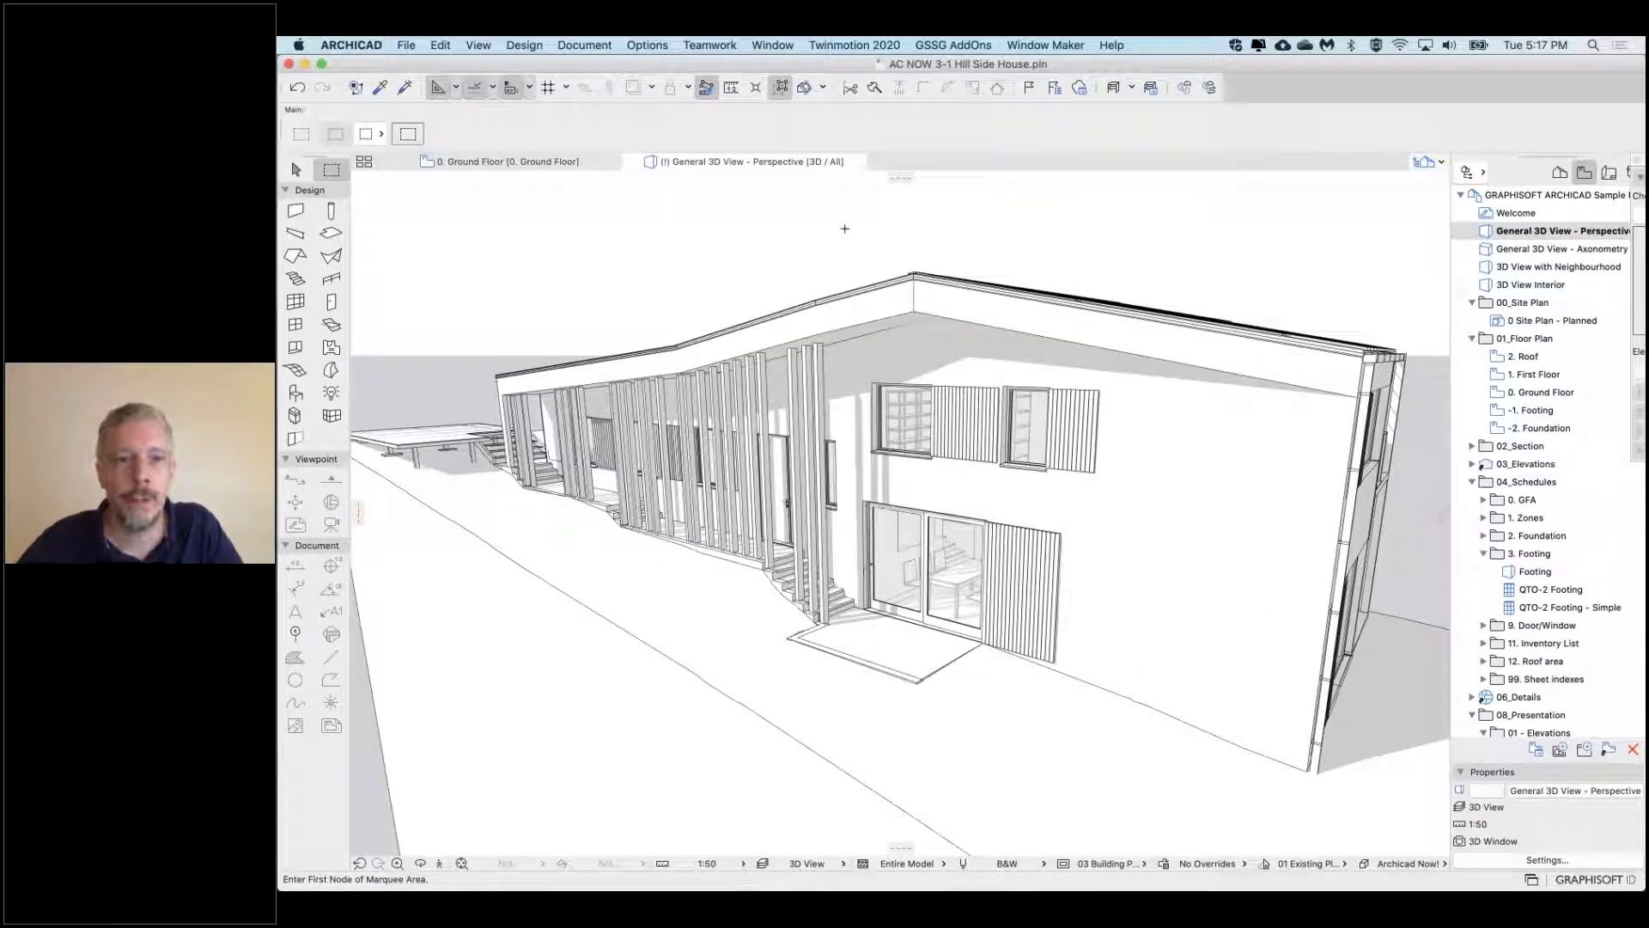
# Turn off Monochrome Model and Sun Shadows in the Archicad Now! style, keep Show Contours on and apply the style
pyautogui.rightClick(844, 229)
pyautogui.moveTo(928, 240)
pyautogui.click(1186, 239)
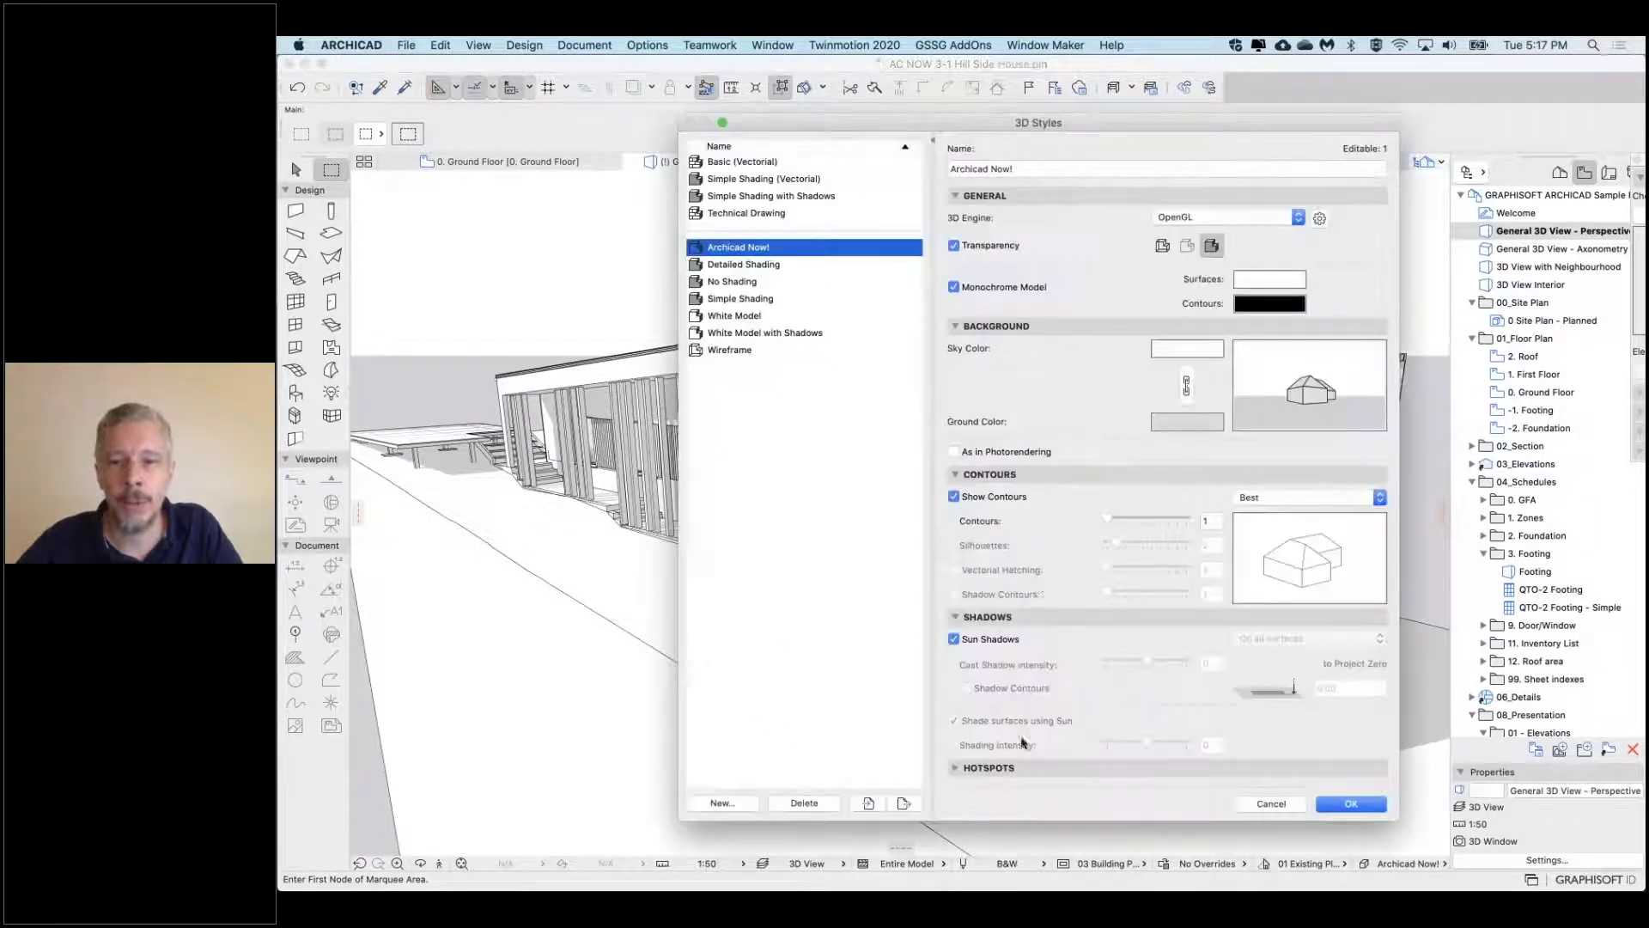
pyautogui.click(997, 287)
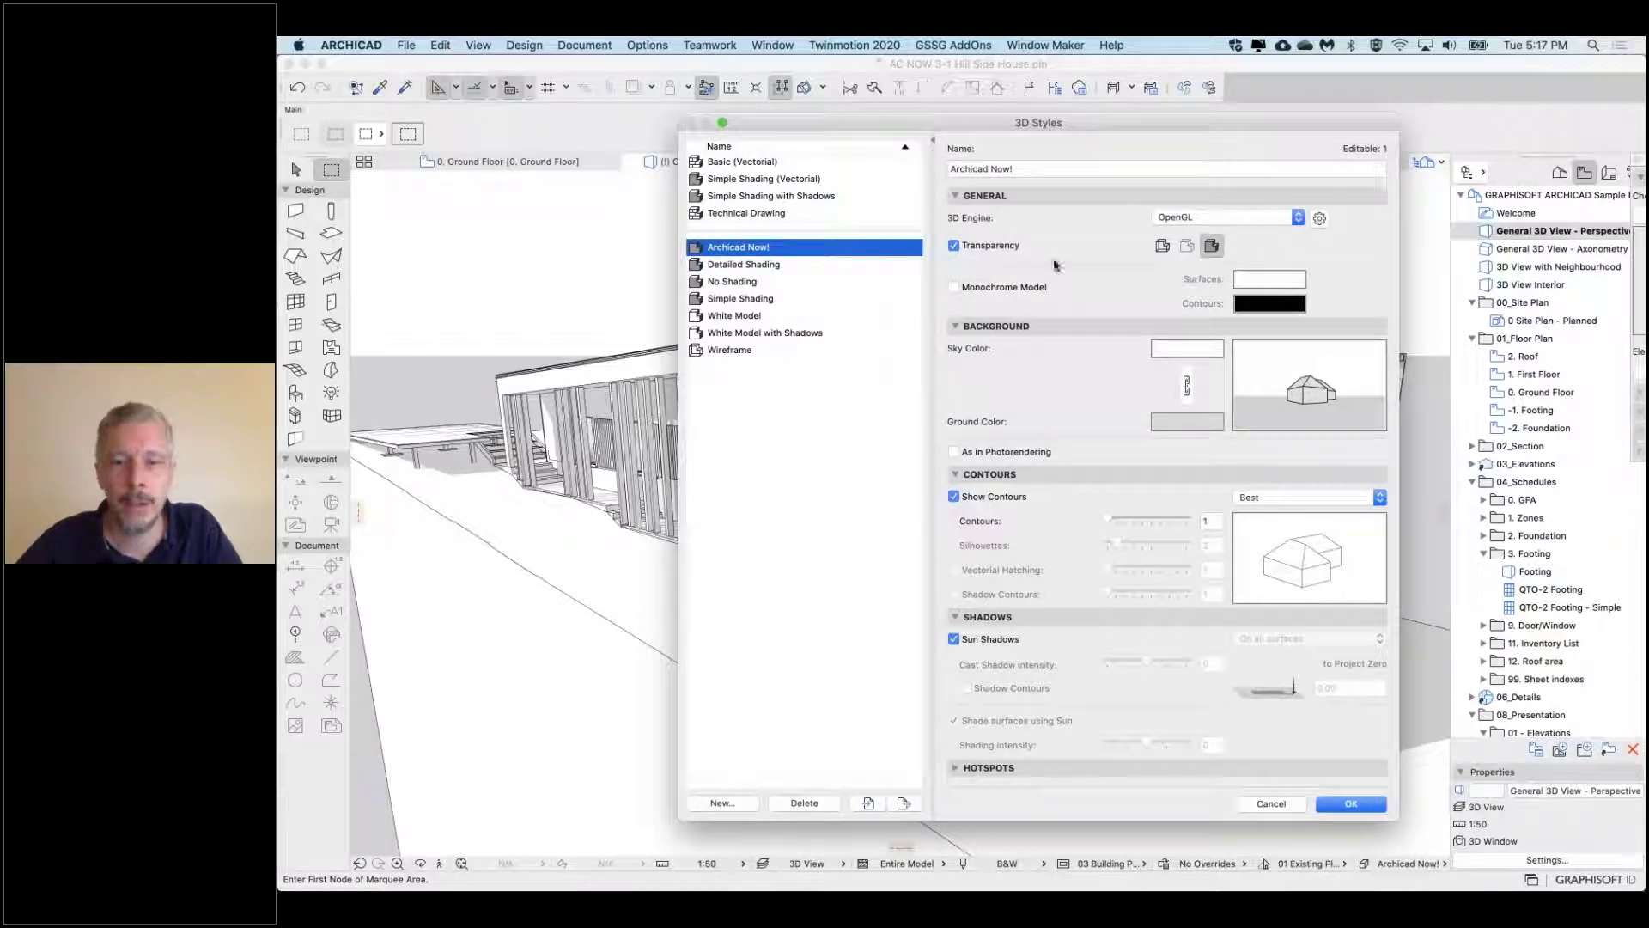
pyautogui.click(985, 498)
pyautogui.click(989, 497)
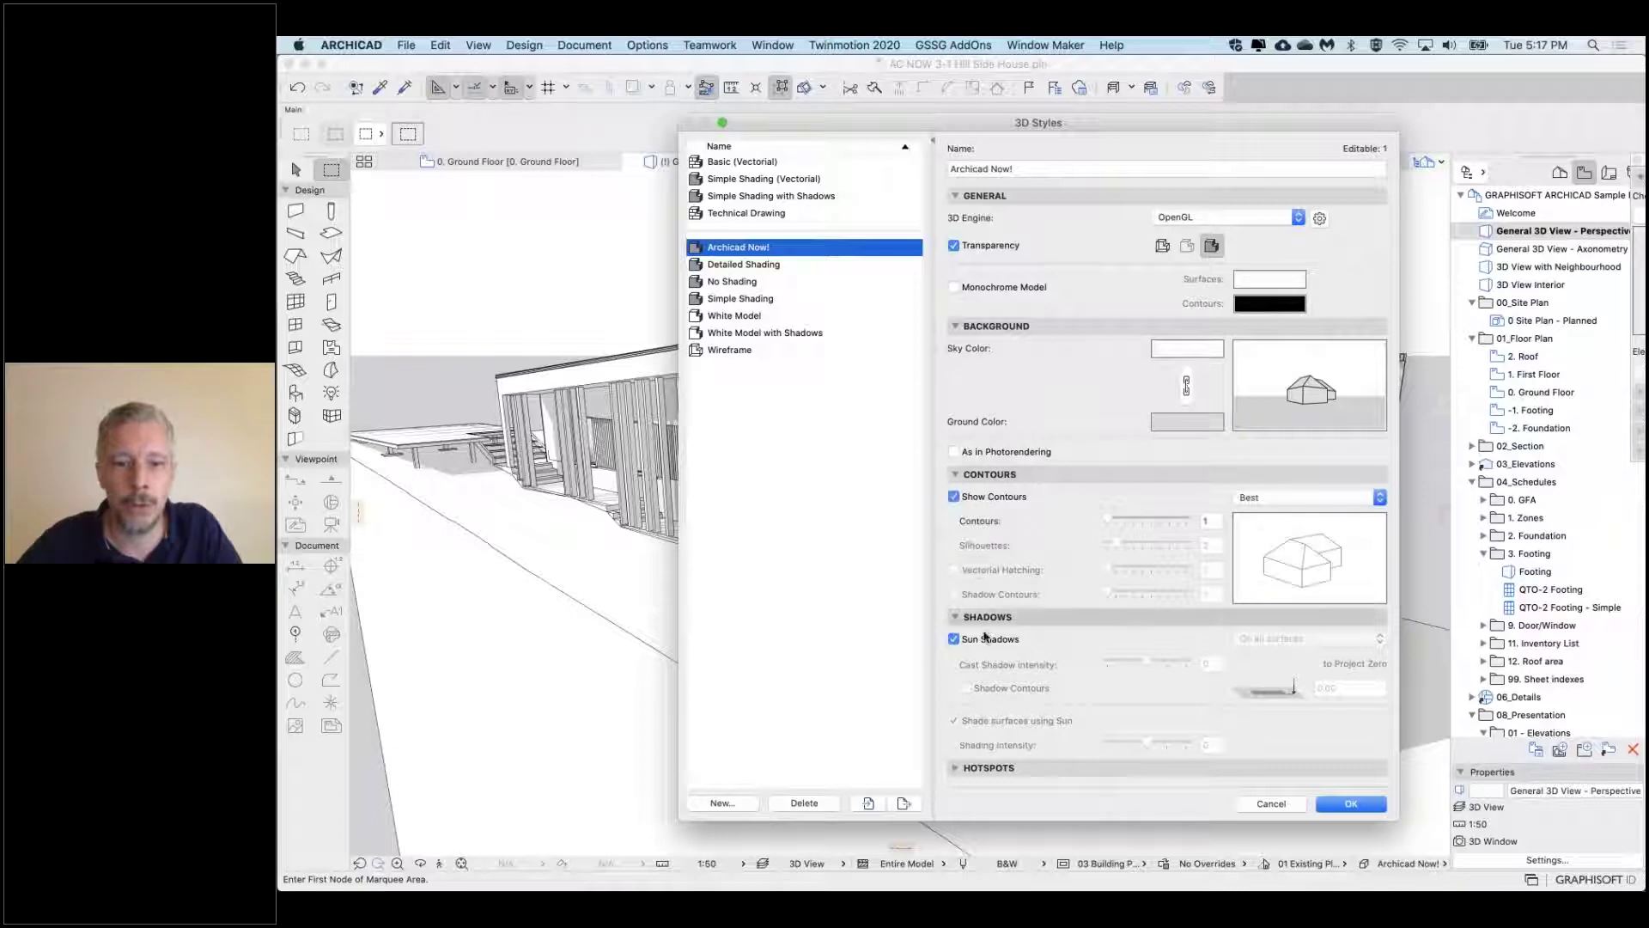
pyautogui.click(977, 640)
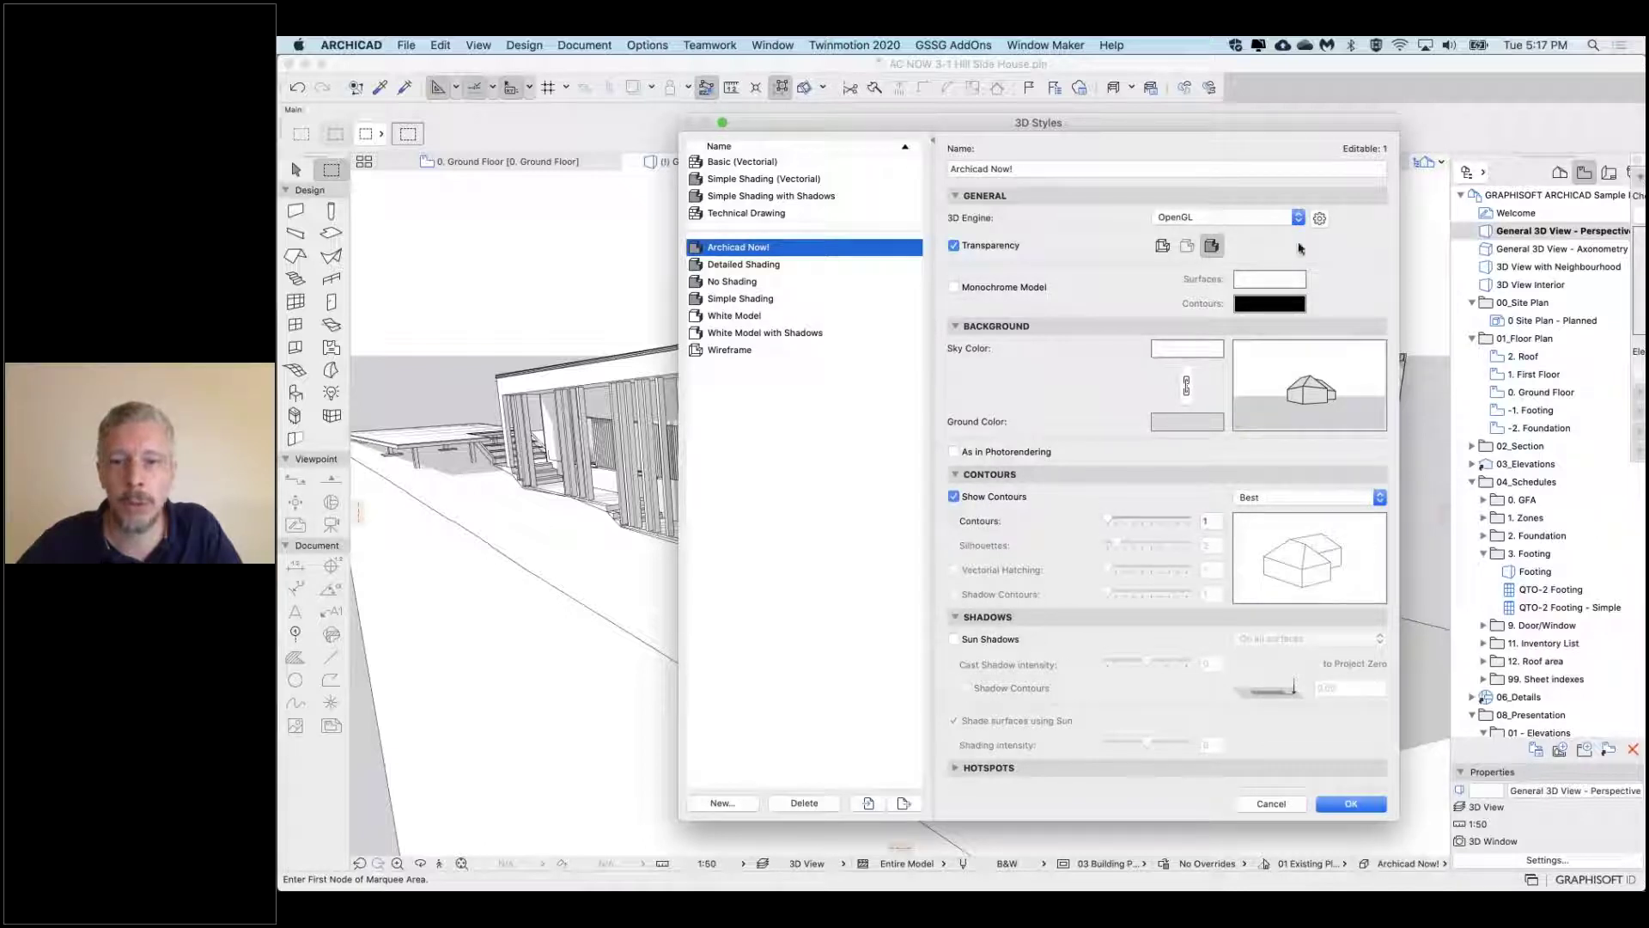
pyautogui.click(1351, 804)
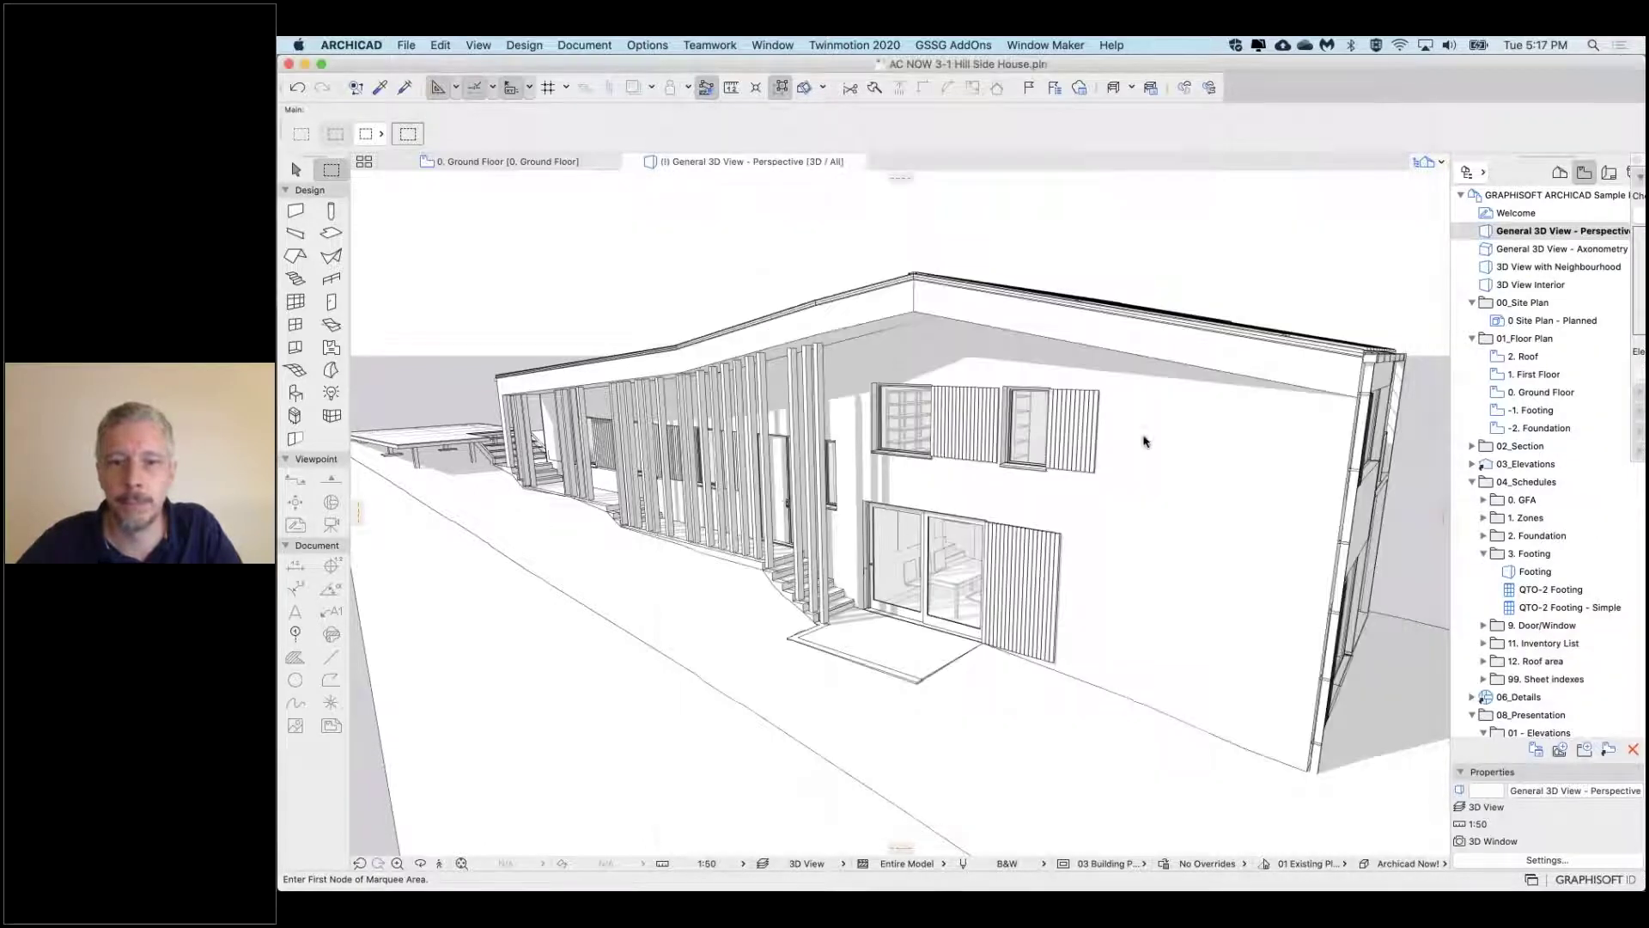
# Turn on Highlights and Headlight in the OpenGL options of the Archicad Now! style and apply the style to the 3D view
pyautogui.keyDown('shift'); pyautogui.moveTo(1137, 574); pyautogui.dragTo(1034, 630, button='middle'); pyautogui.keyUp('shift')
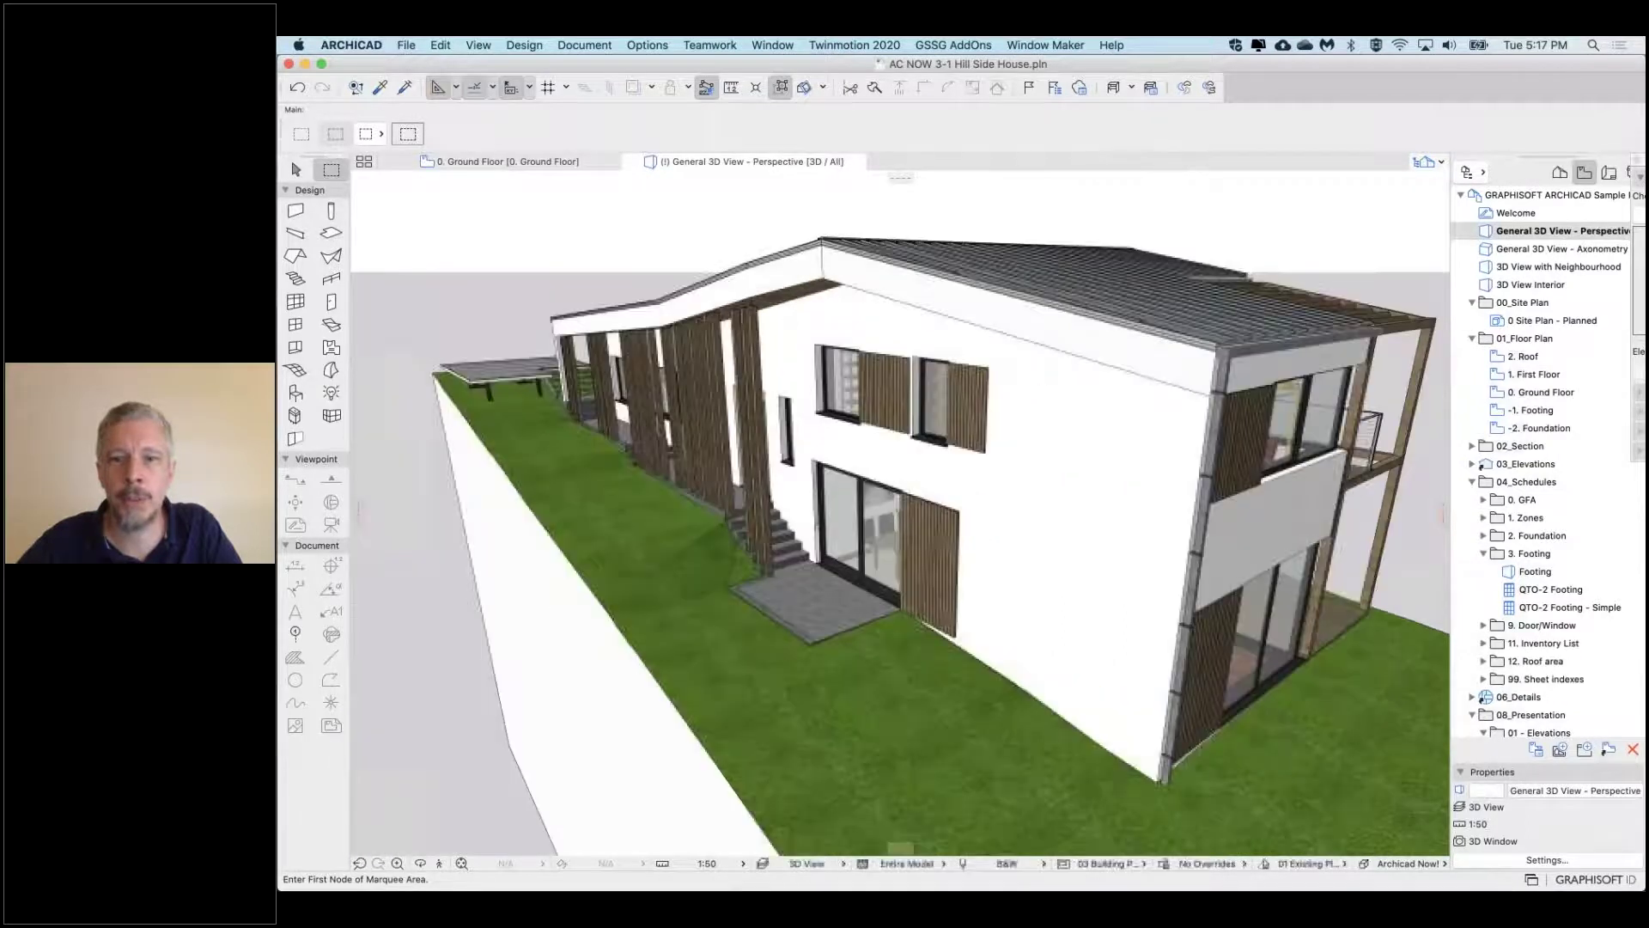
pyautogui.scroll(-1, 1033, 630)
pyautogui.scroll(-2, 661, 380)
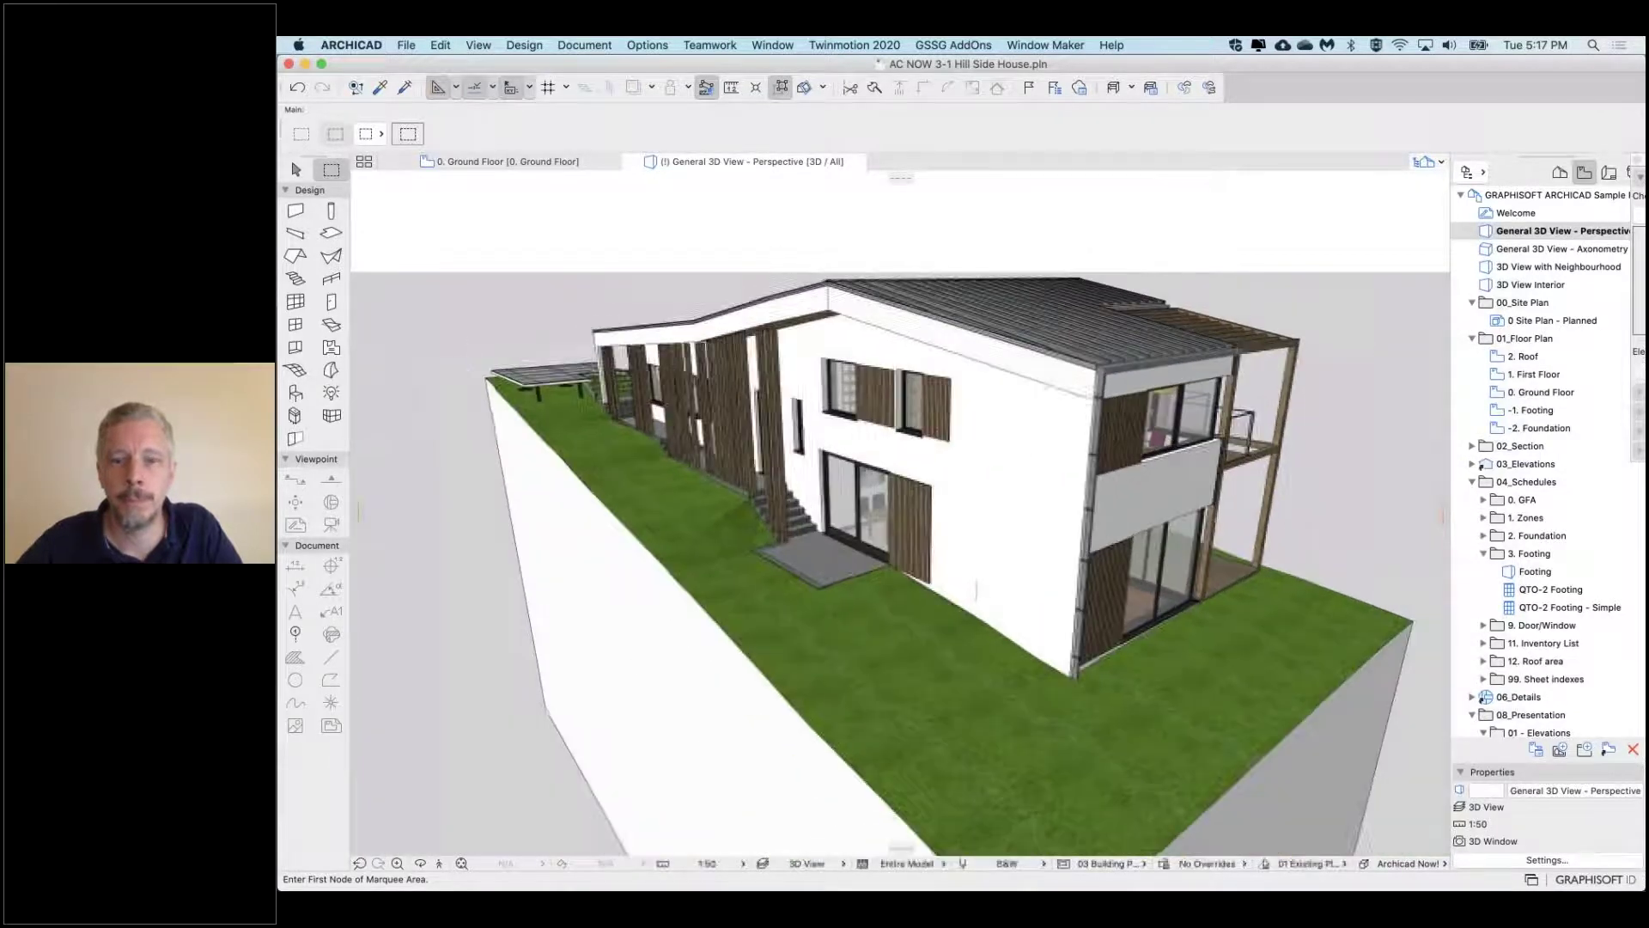
pyautogui.rightClick(1045, 213)
pyautogui.moveTo(1122, 228)
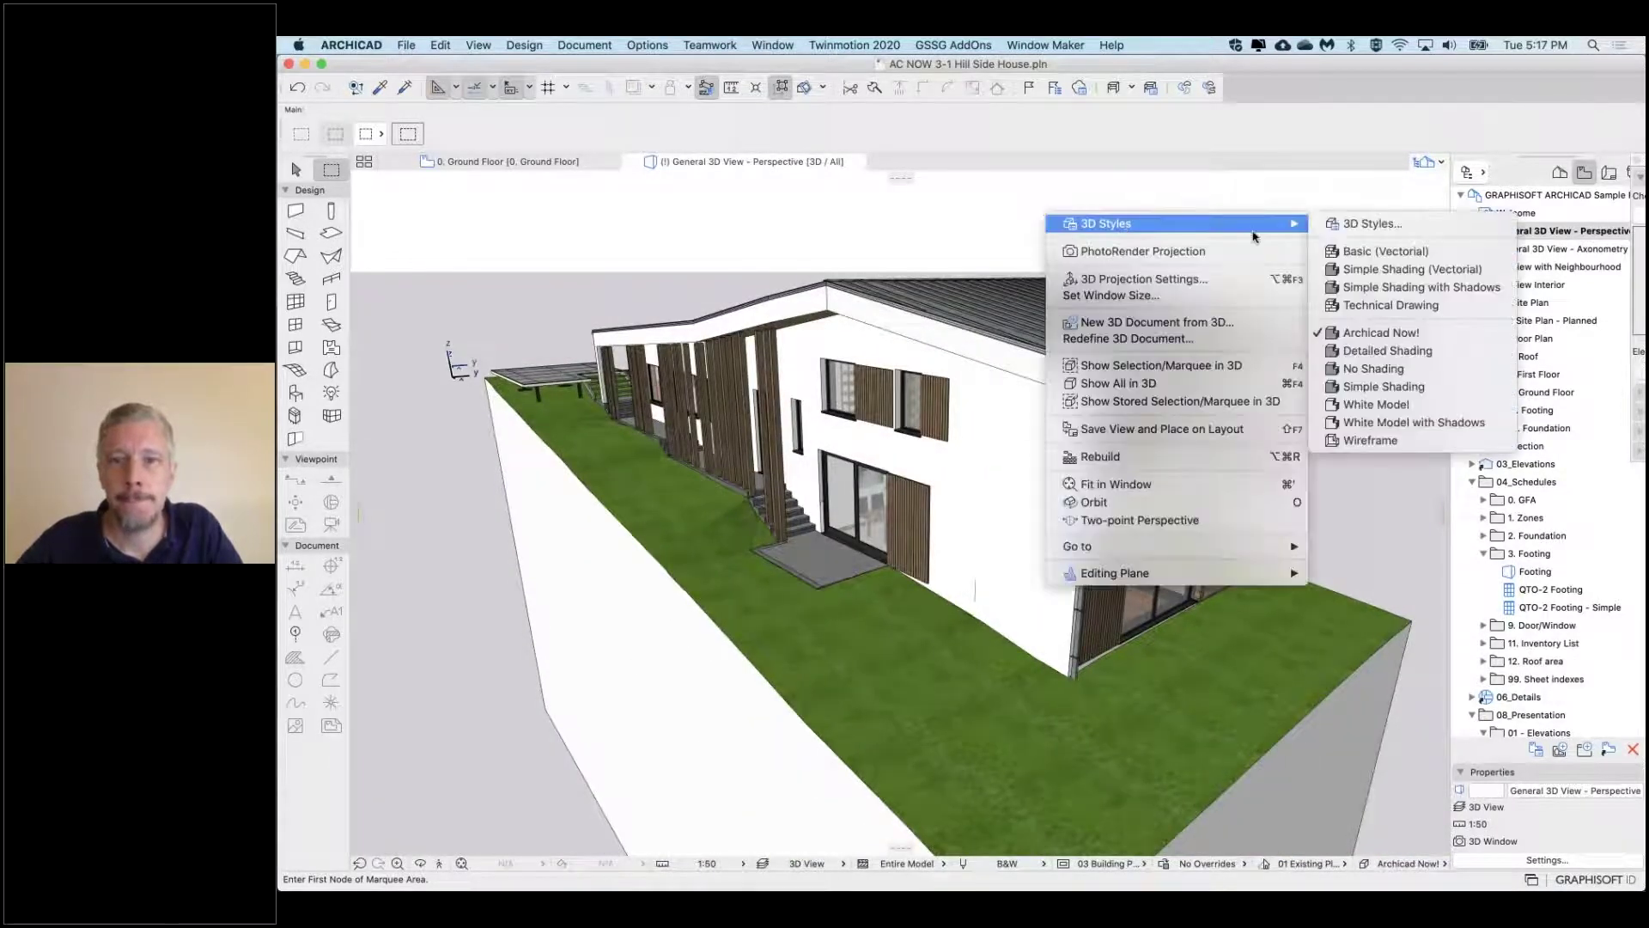
pyautogui.click(1365, 223)
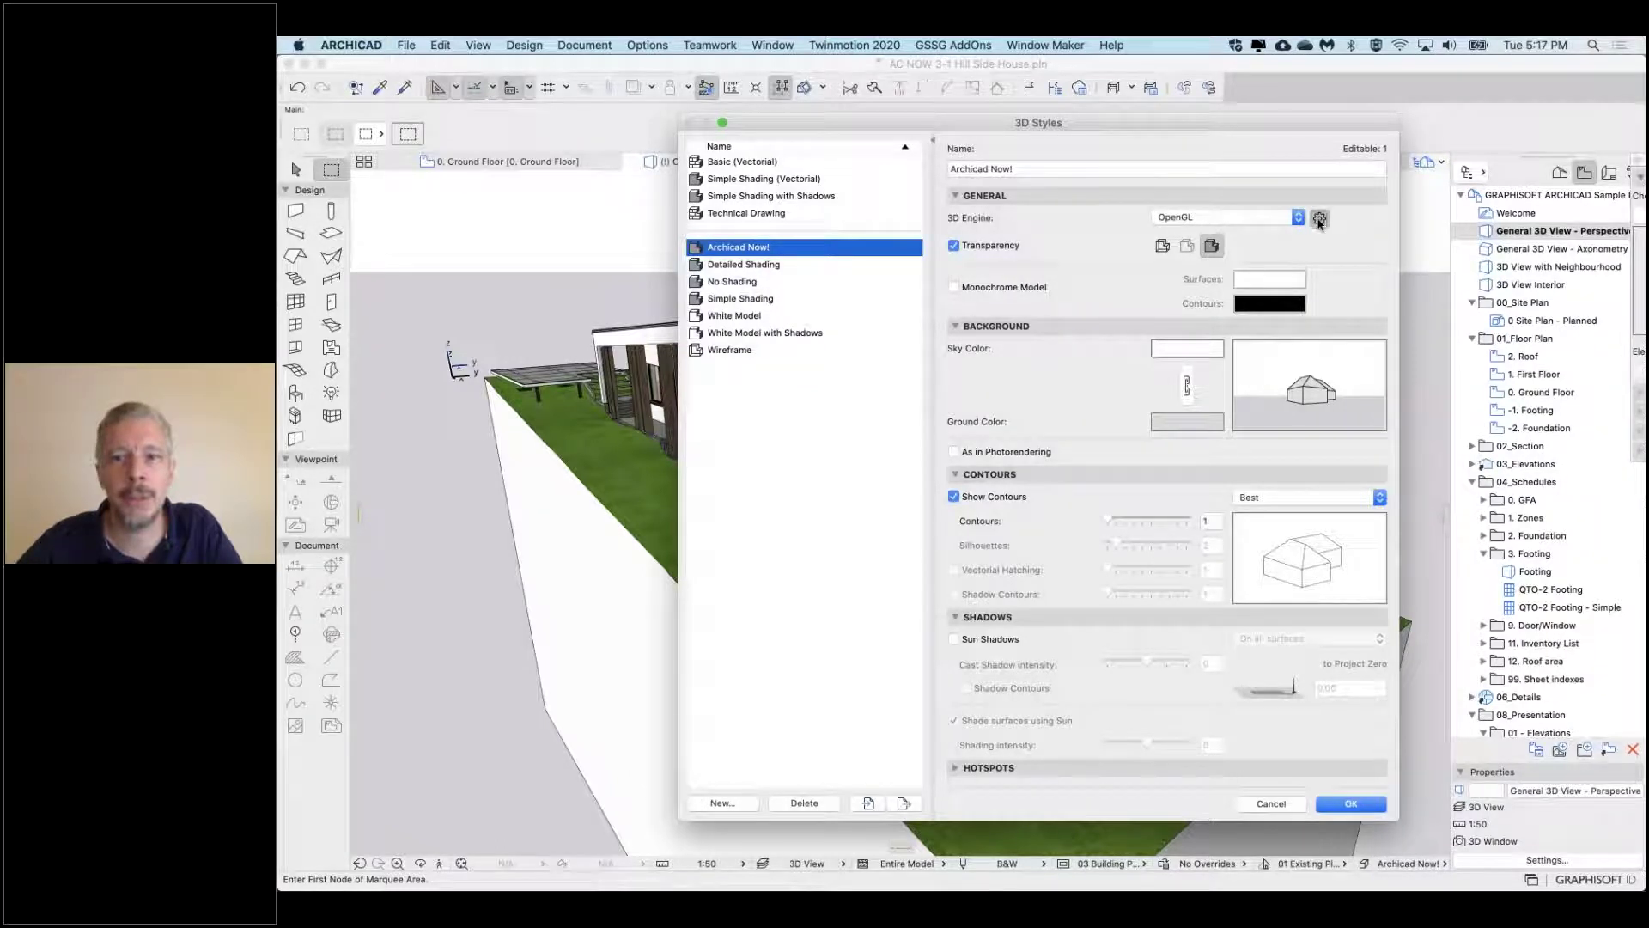
pyautogui.click(1320, 219)
pyautogui.moveTo(1022, 231); pyautogui.dragTo(1105, 259)
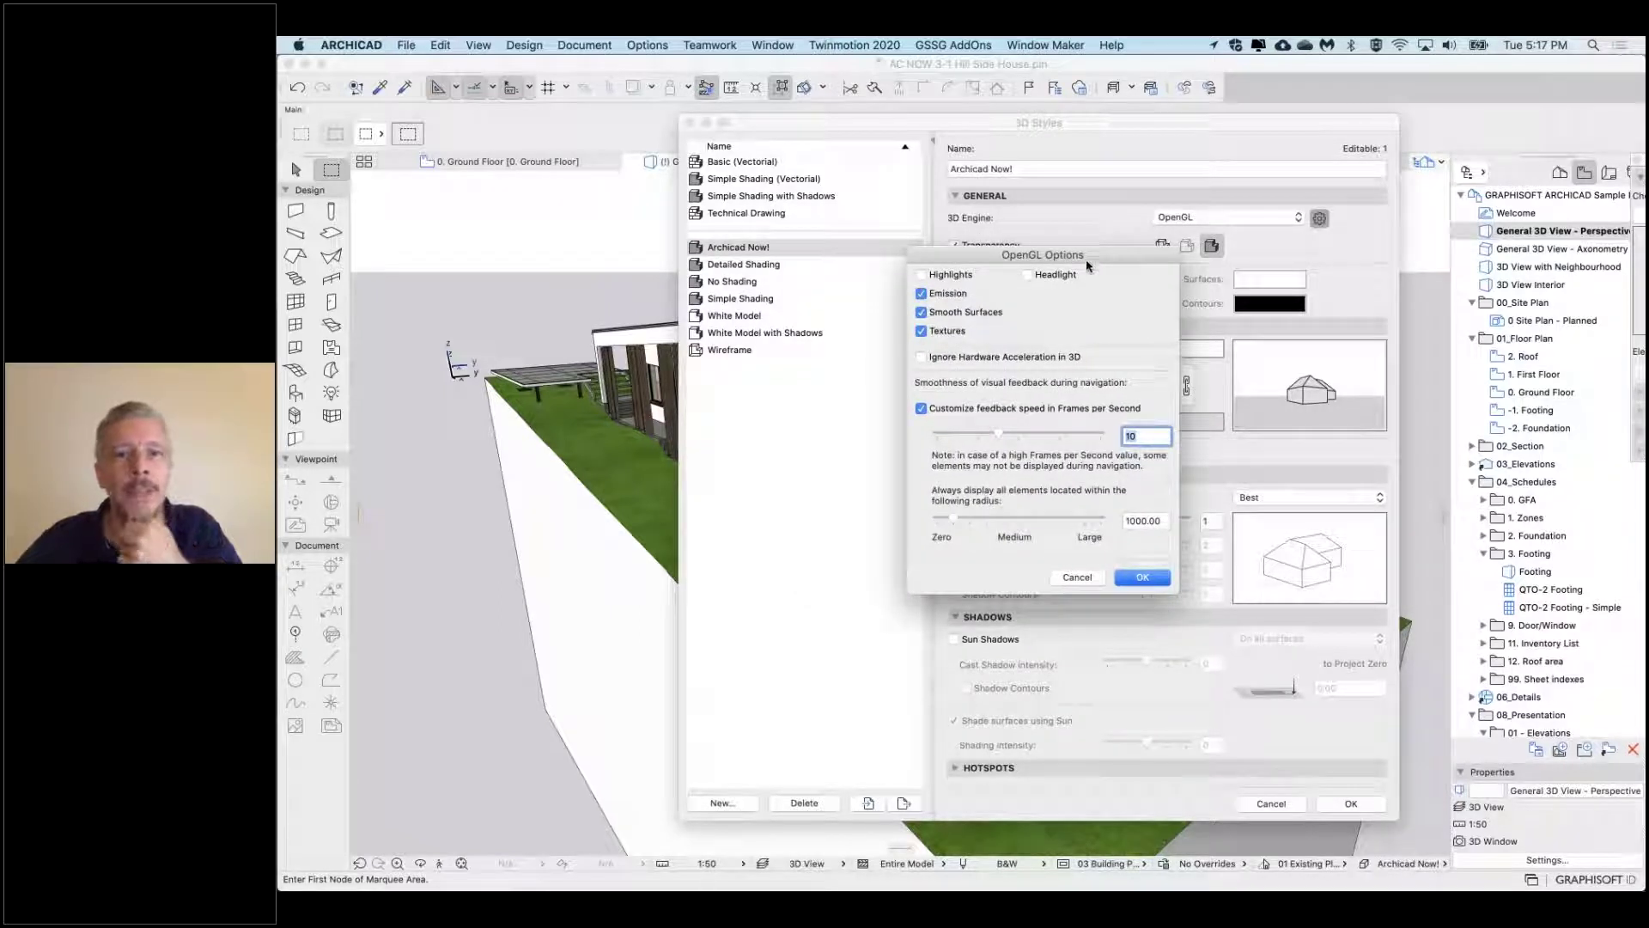
pyautogui.moveTo(1087, 266); pyautogui.dragTo(1081, 274)
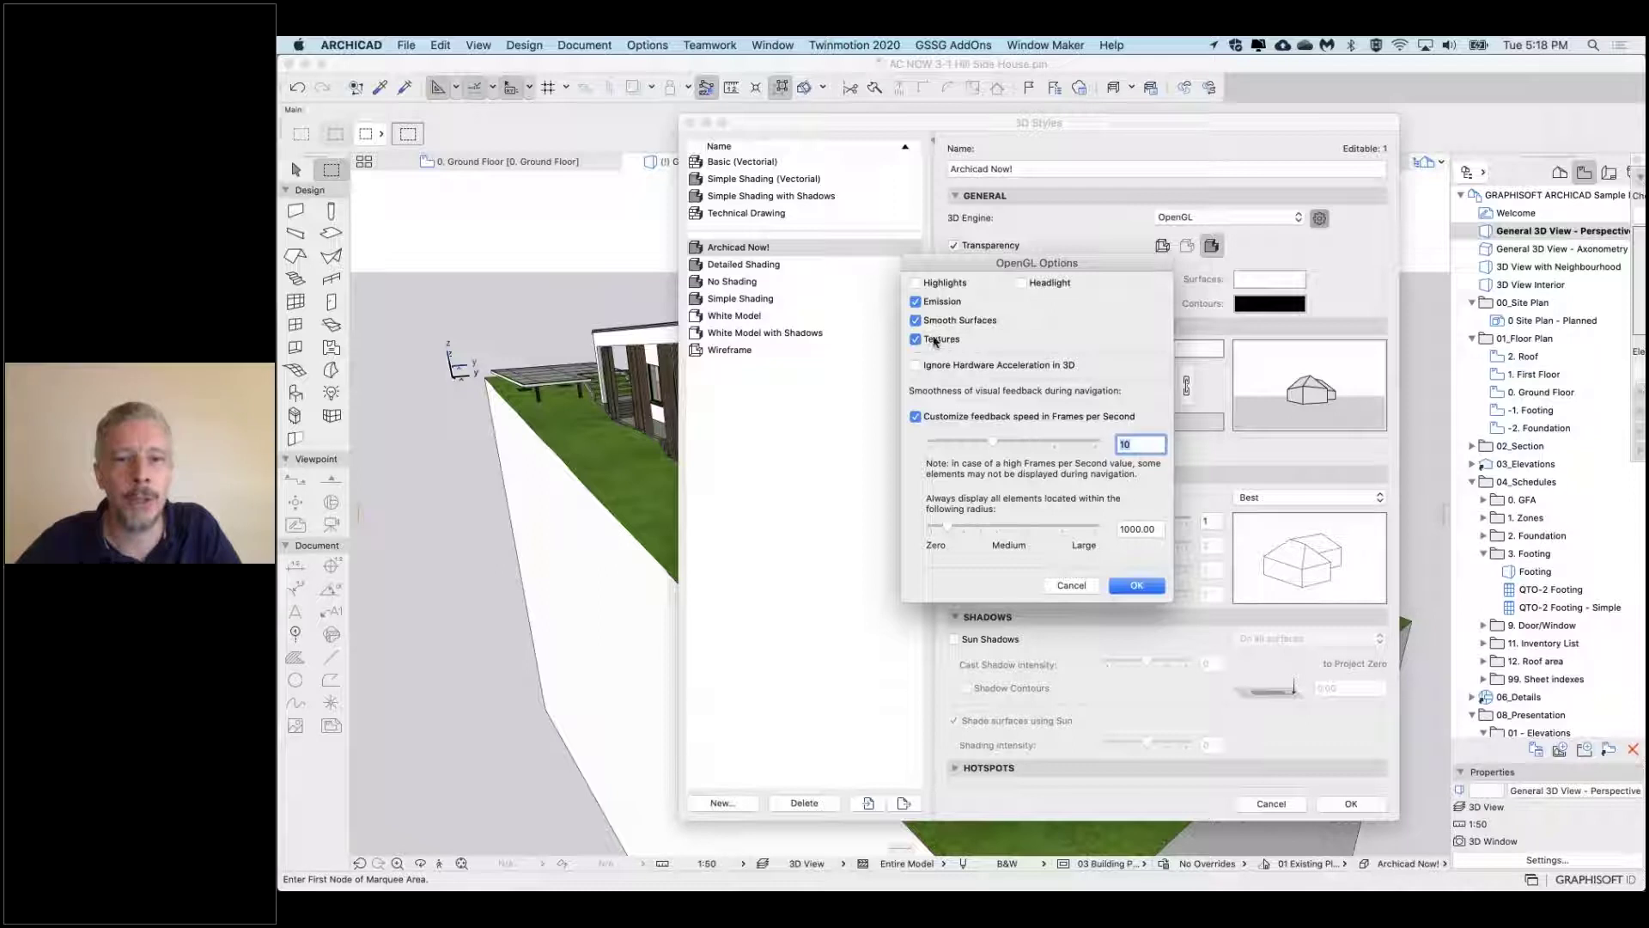
pyautogui.click(917, 340)
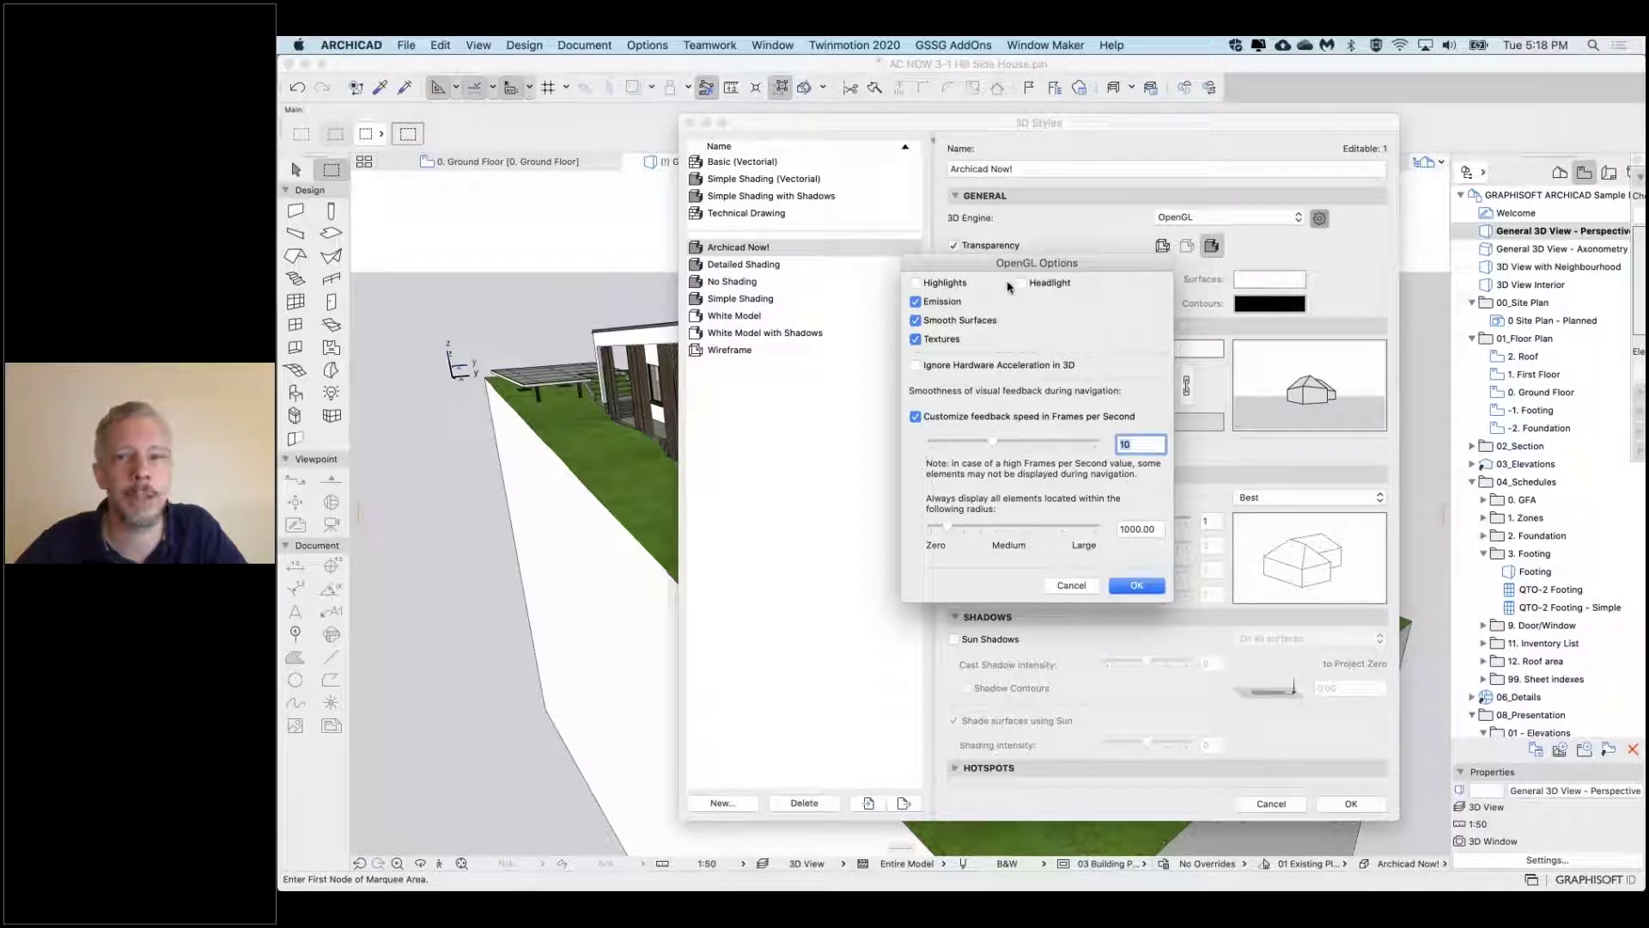
pyautogui.click(936, 284)
pyautogui.click(1039, 284)
pyautogui.click(1138, 586)
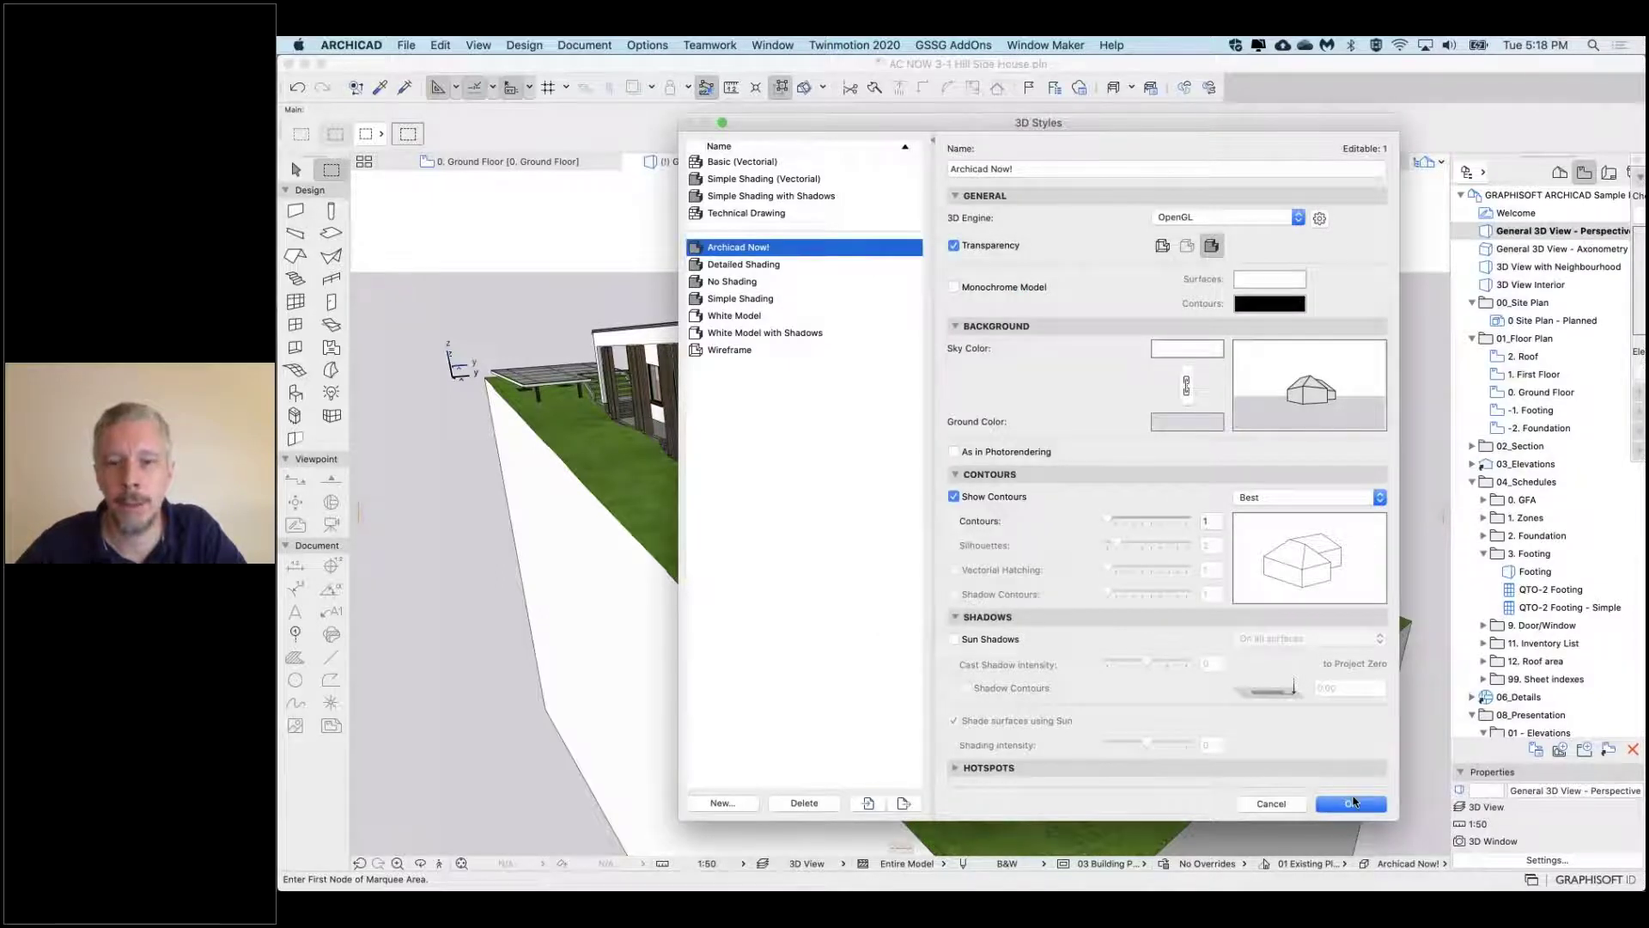
pyautogui.click(1353, 802)
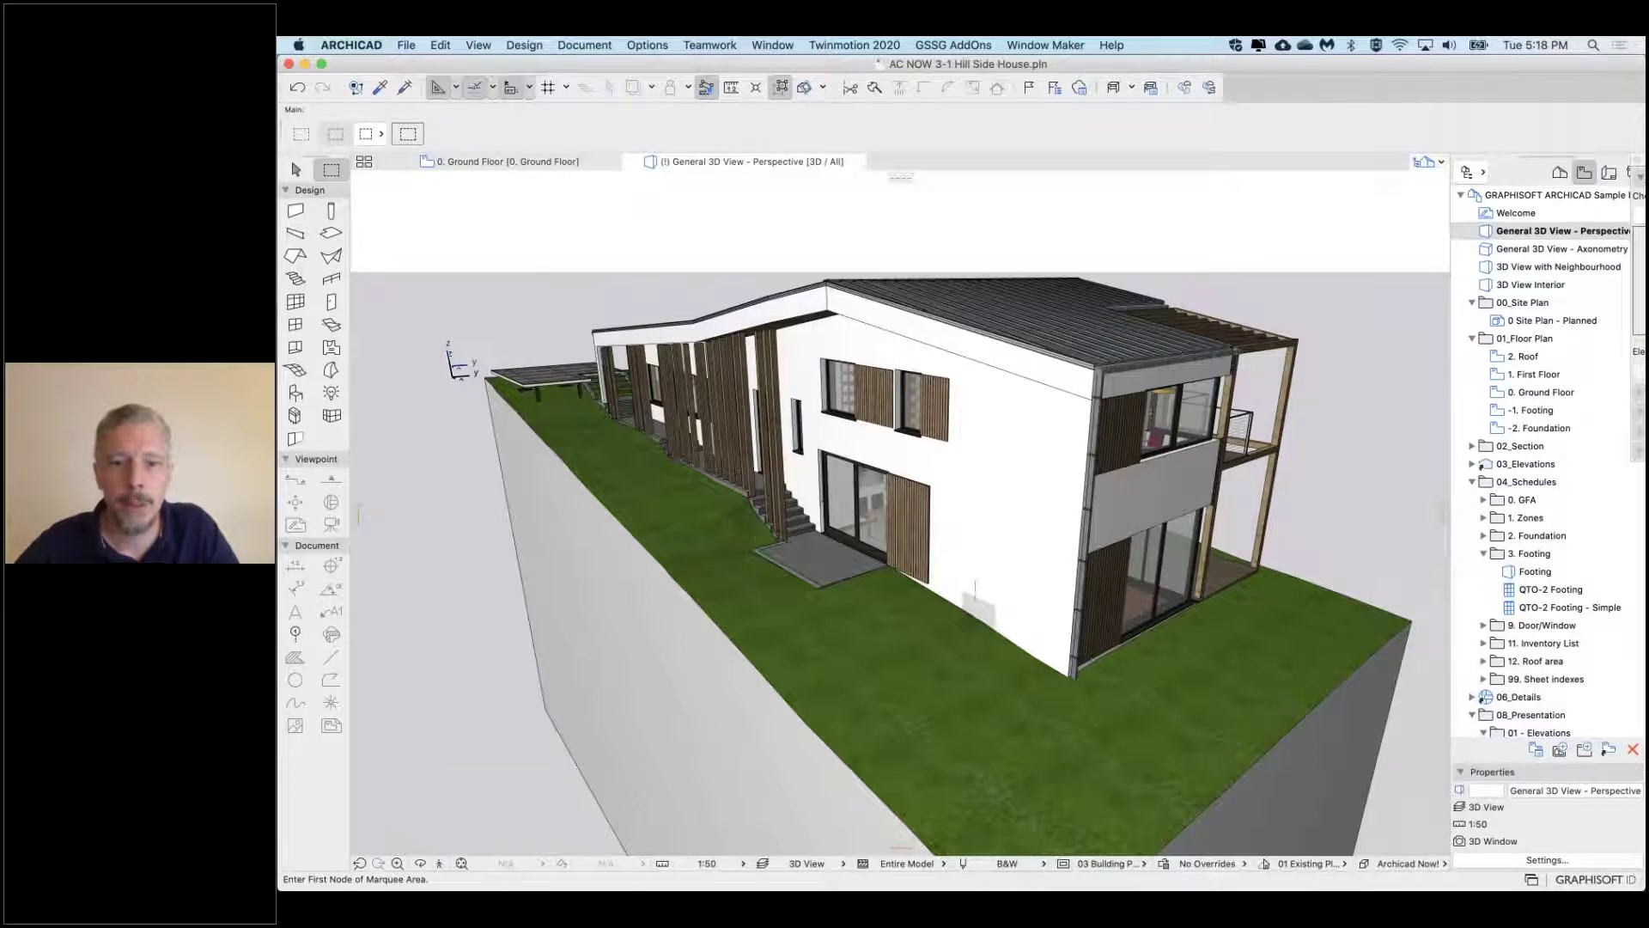
# Draw a straight wall across the lawn in front of the house's end facade and bend it outward into an arc
pyautogui.moveTo(975, 591); pyautogui.dragTo(914, 573, button='middle')
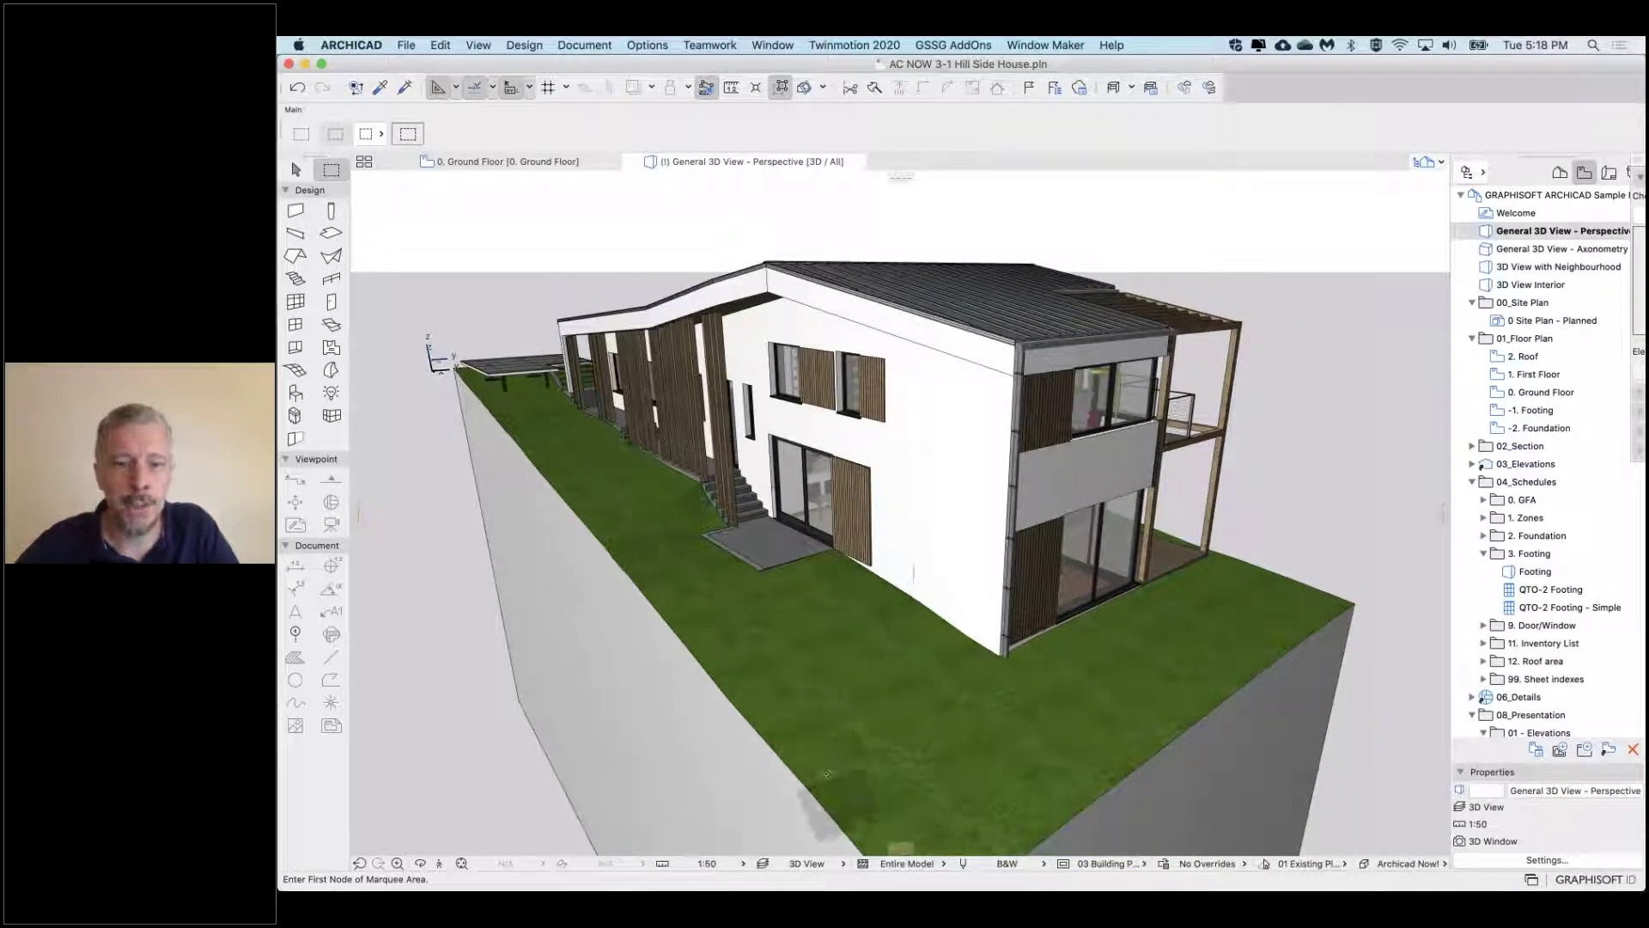
pyautogui.click(293, 213)
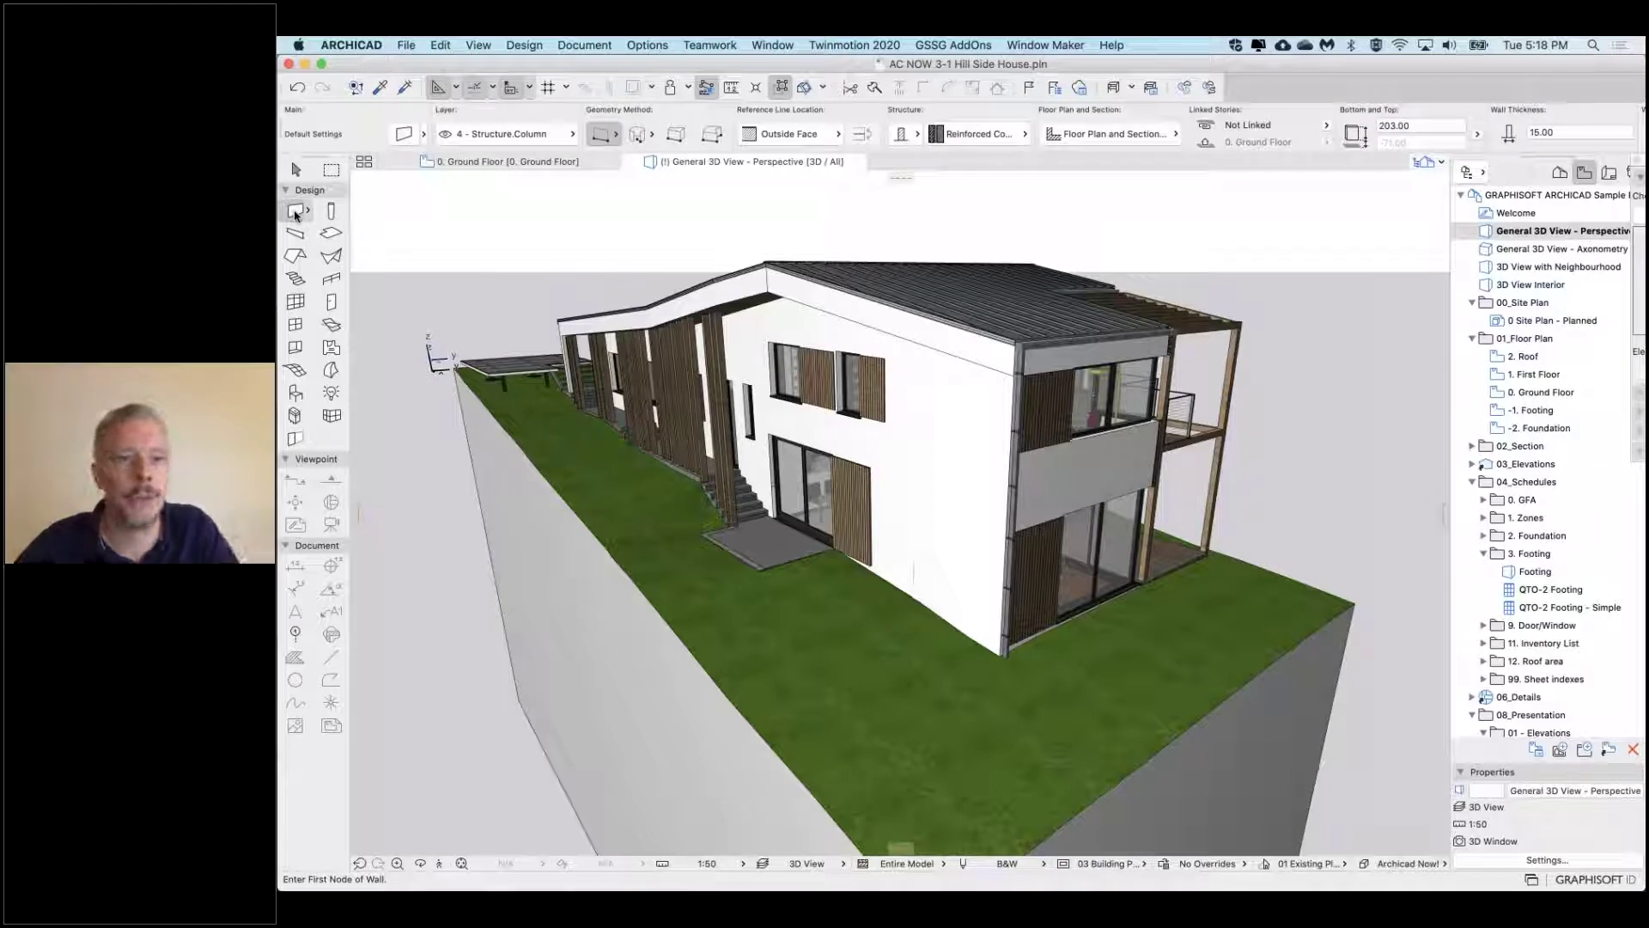
pyautogui.click(845, 772)
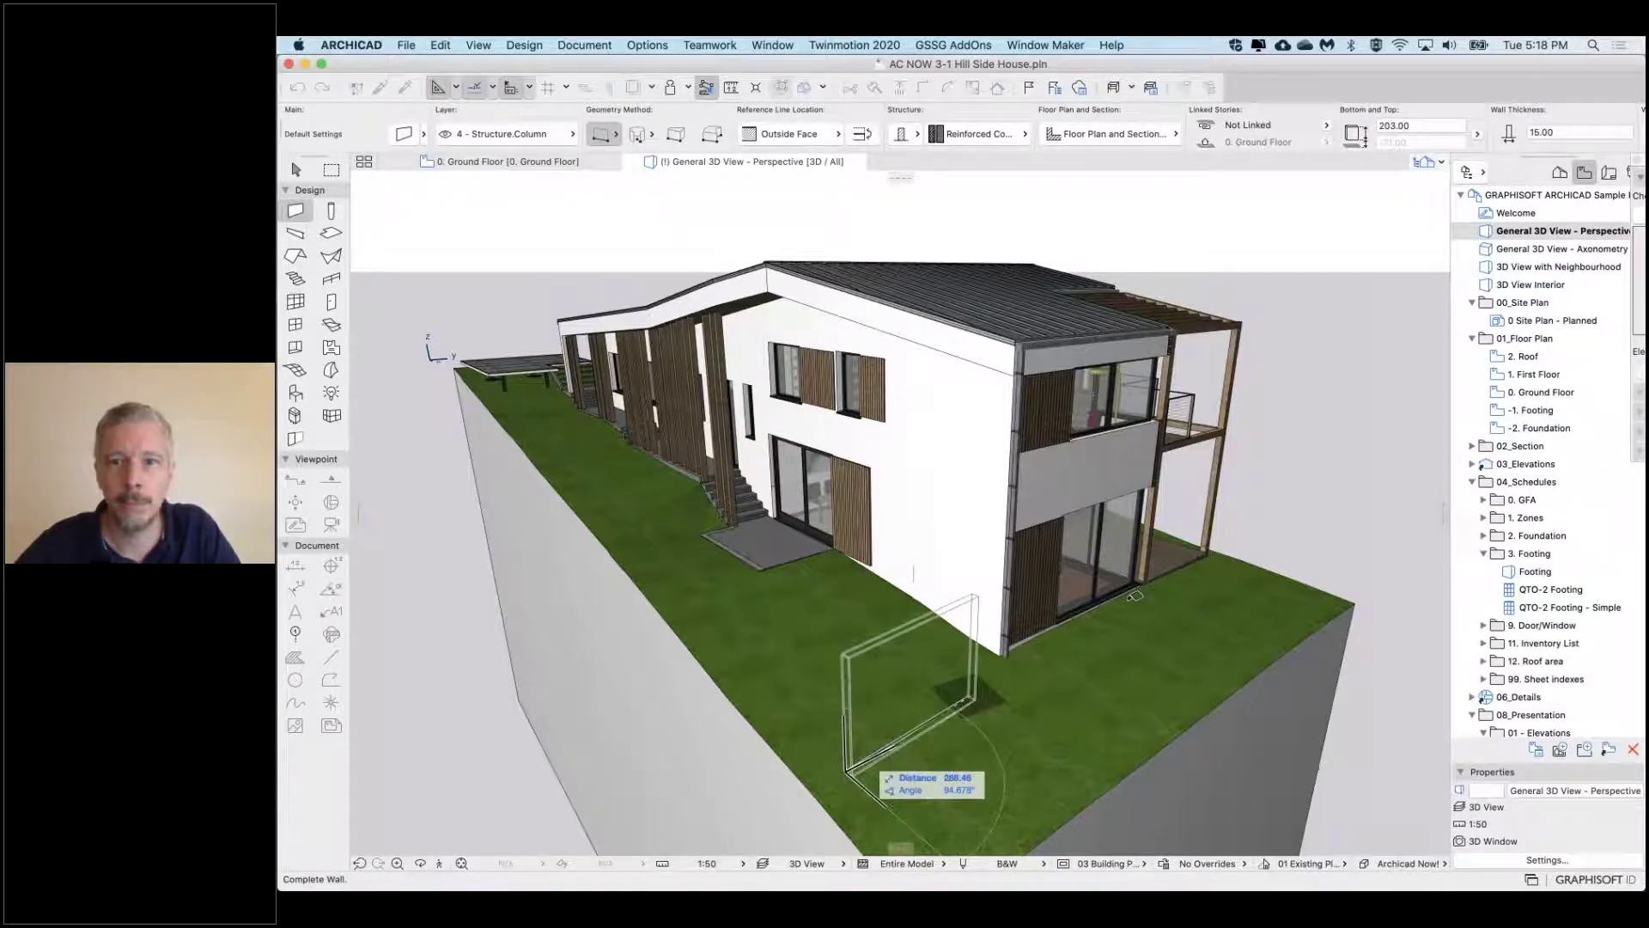
pyautogui.click(1245, 562)
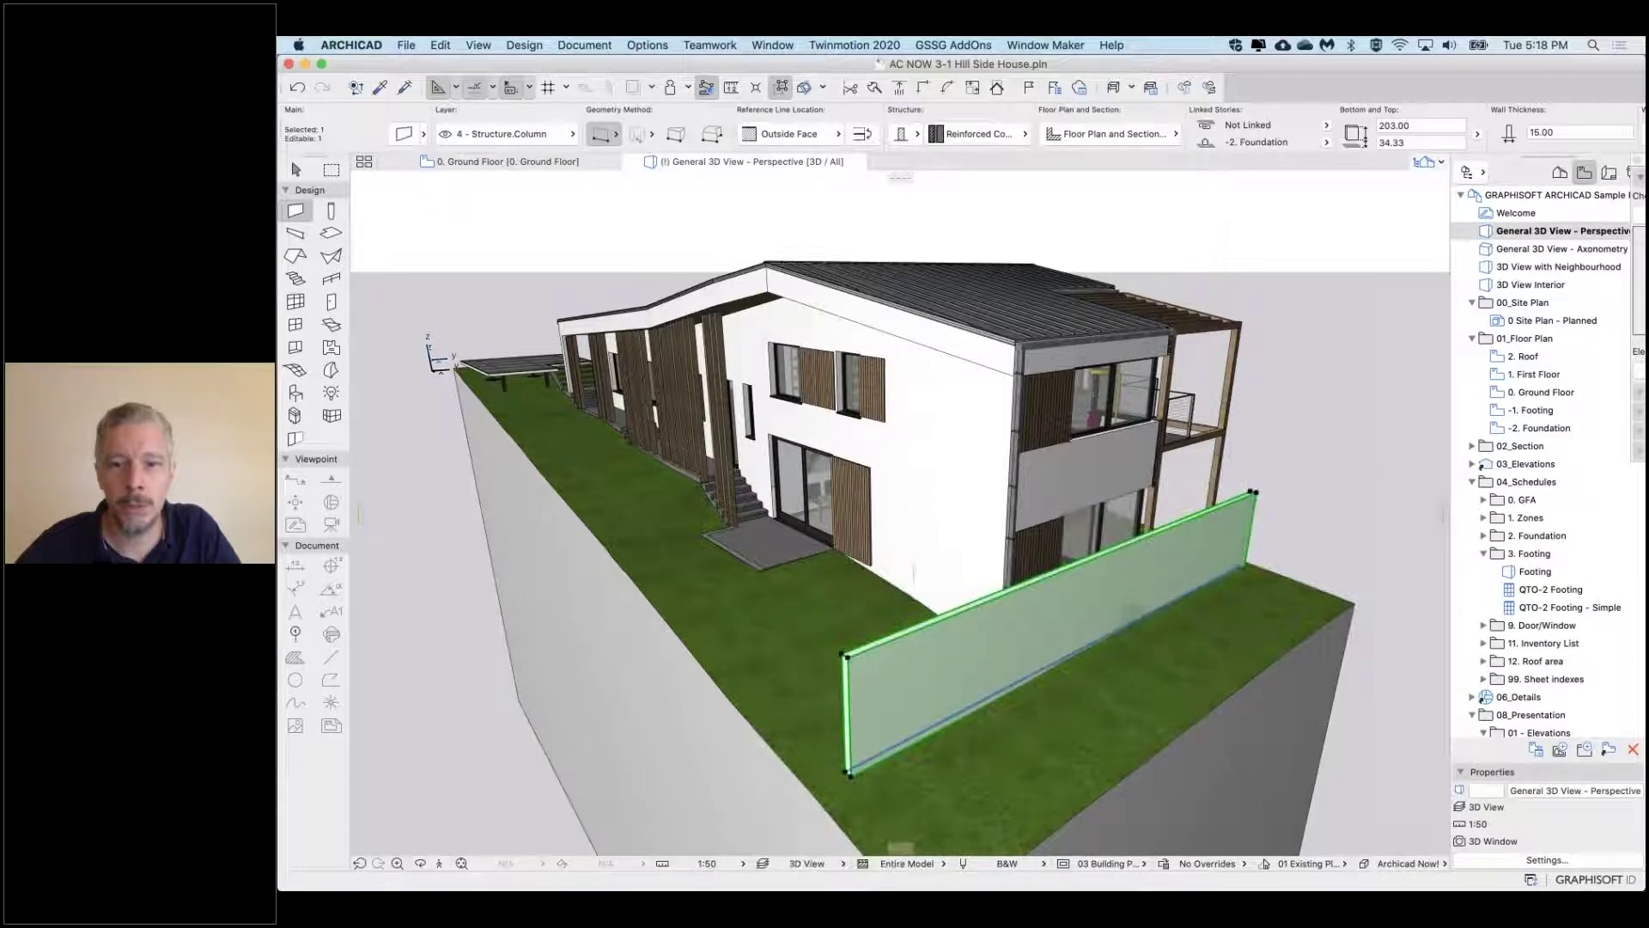
pyautogui.click(1092, 643)
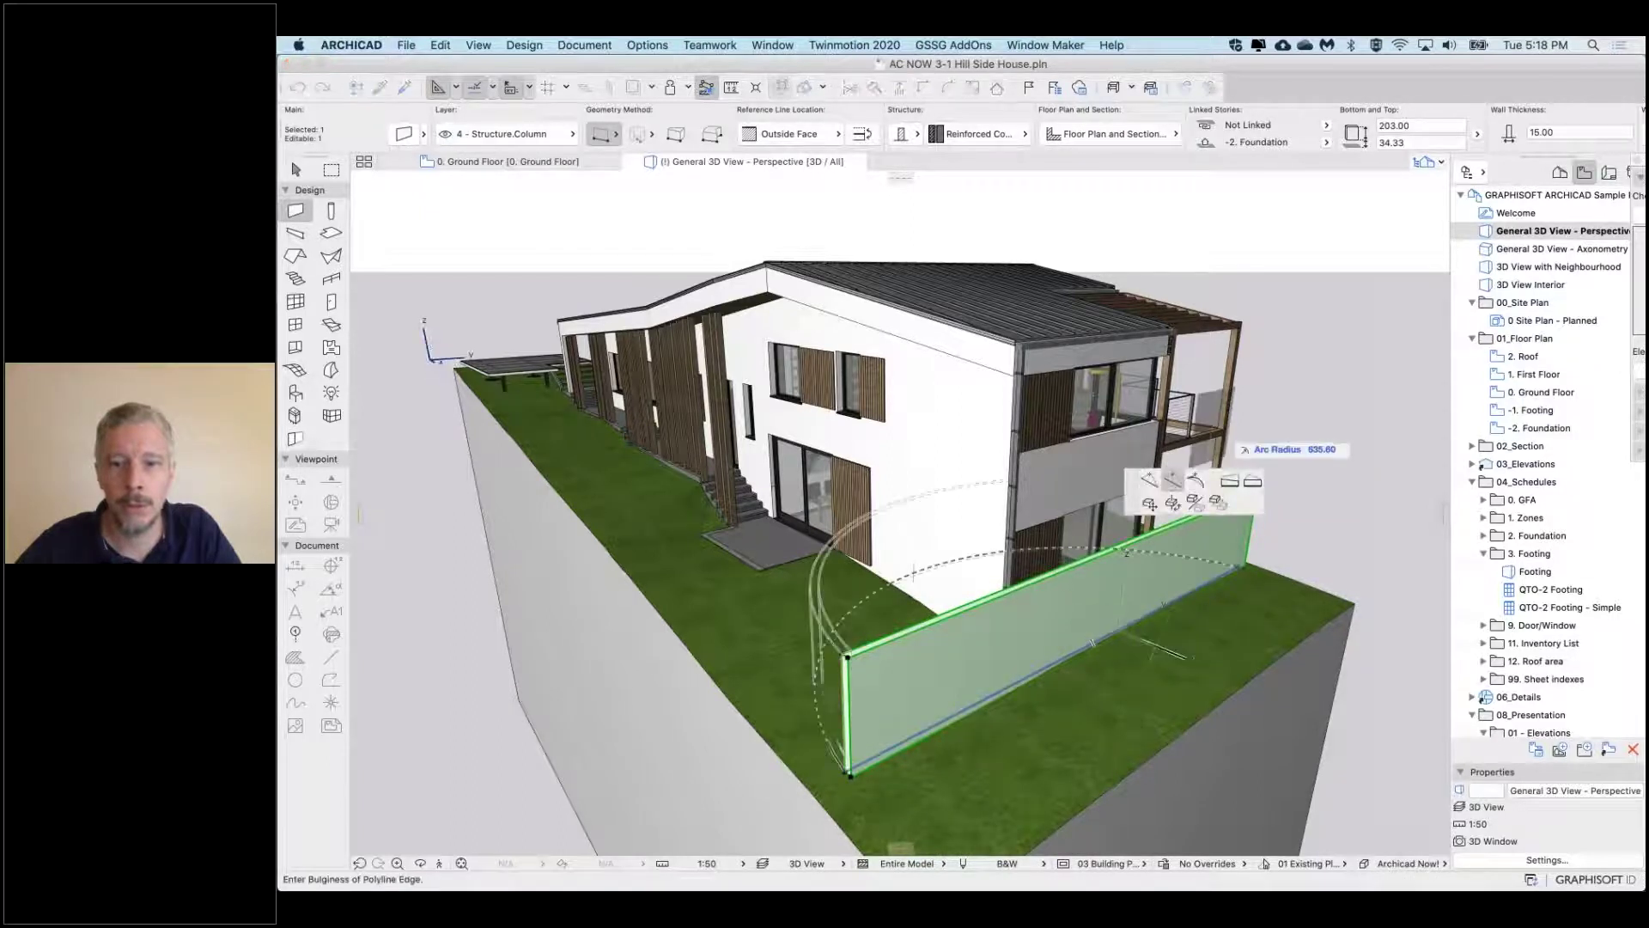
pyautogui.click(1152, 671)
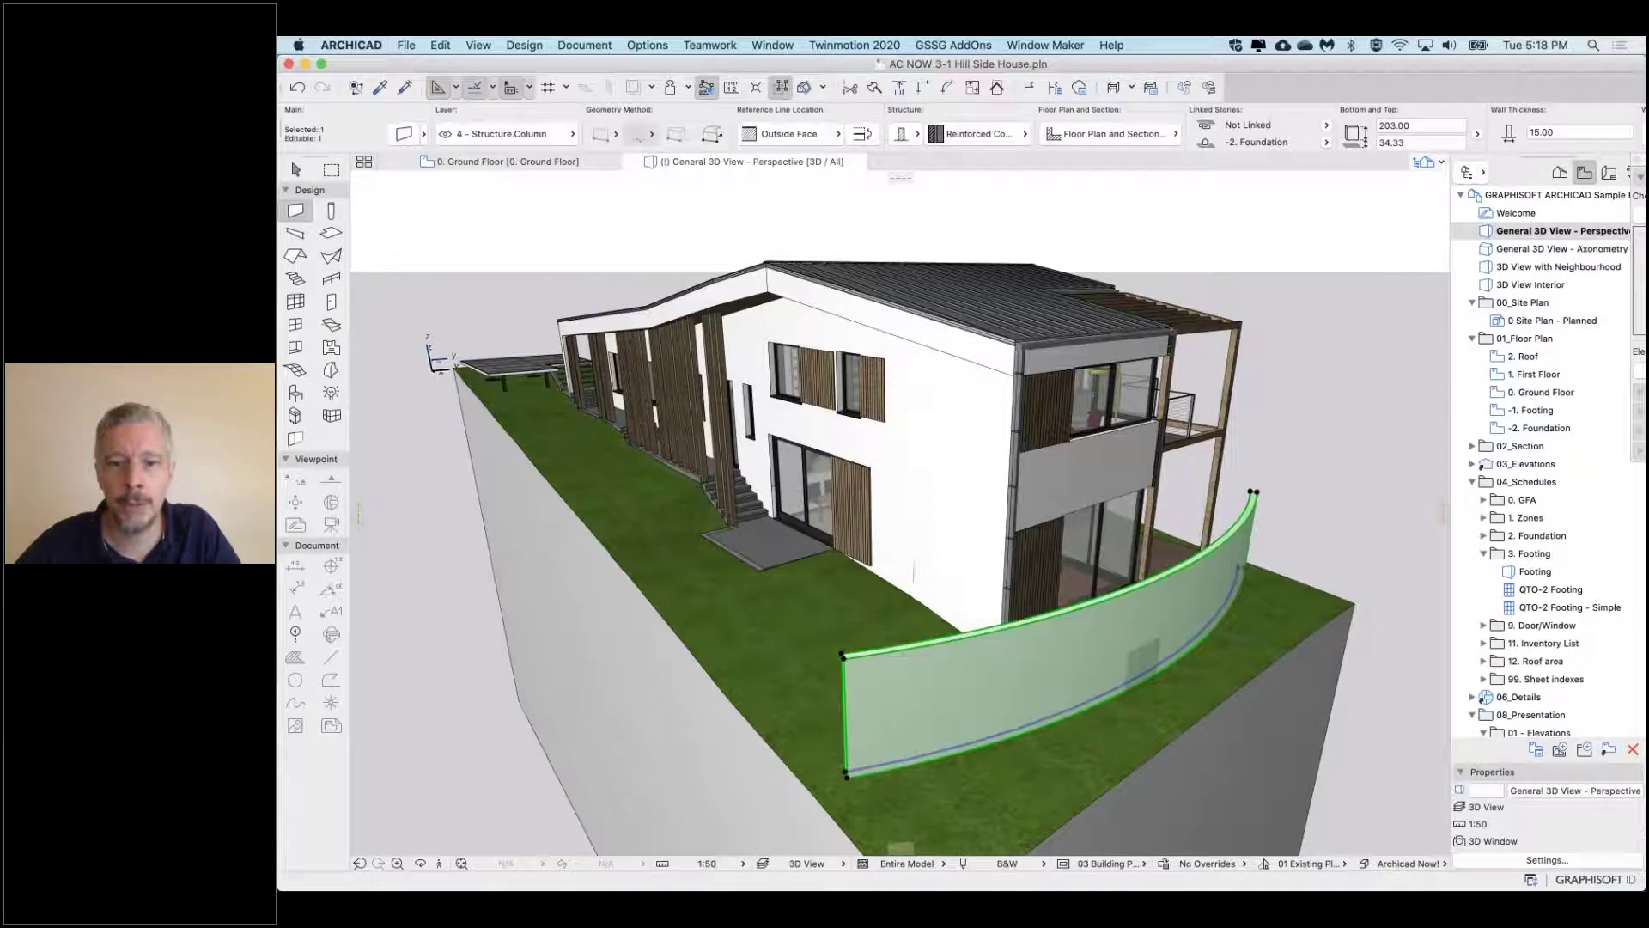
# Orbit around the curved wall and the house to examine how the light shades the wall surface from different angles
pyautogui.keyDown('shift'); pyautogui.moveTo(1166, 644); pyautogui.dragTo(1166, 567, button='middle'); pyautogui.keyUp('shift')
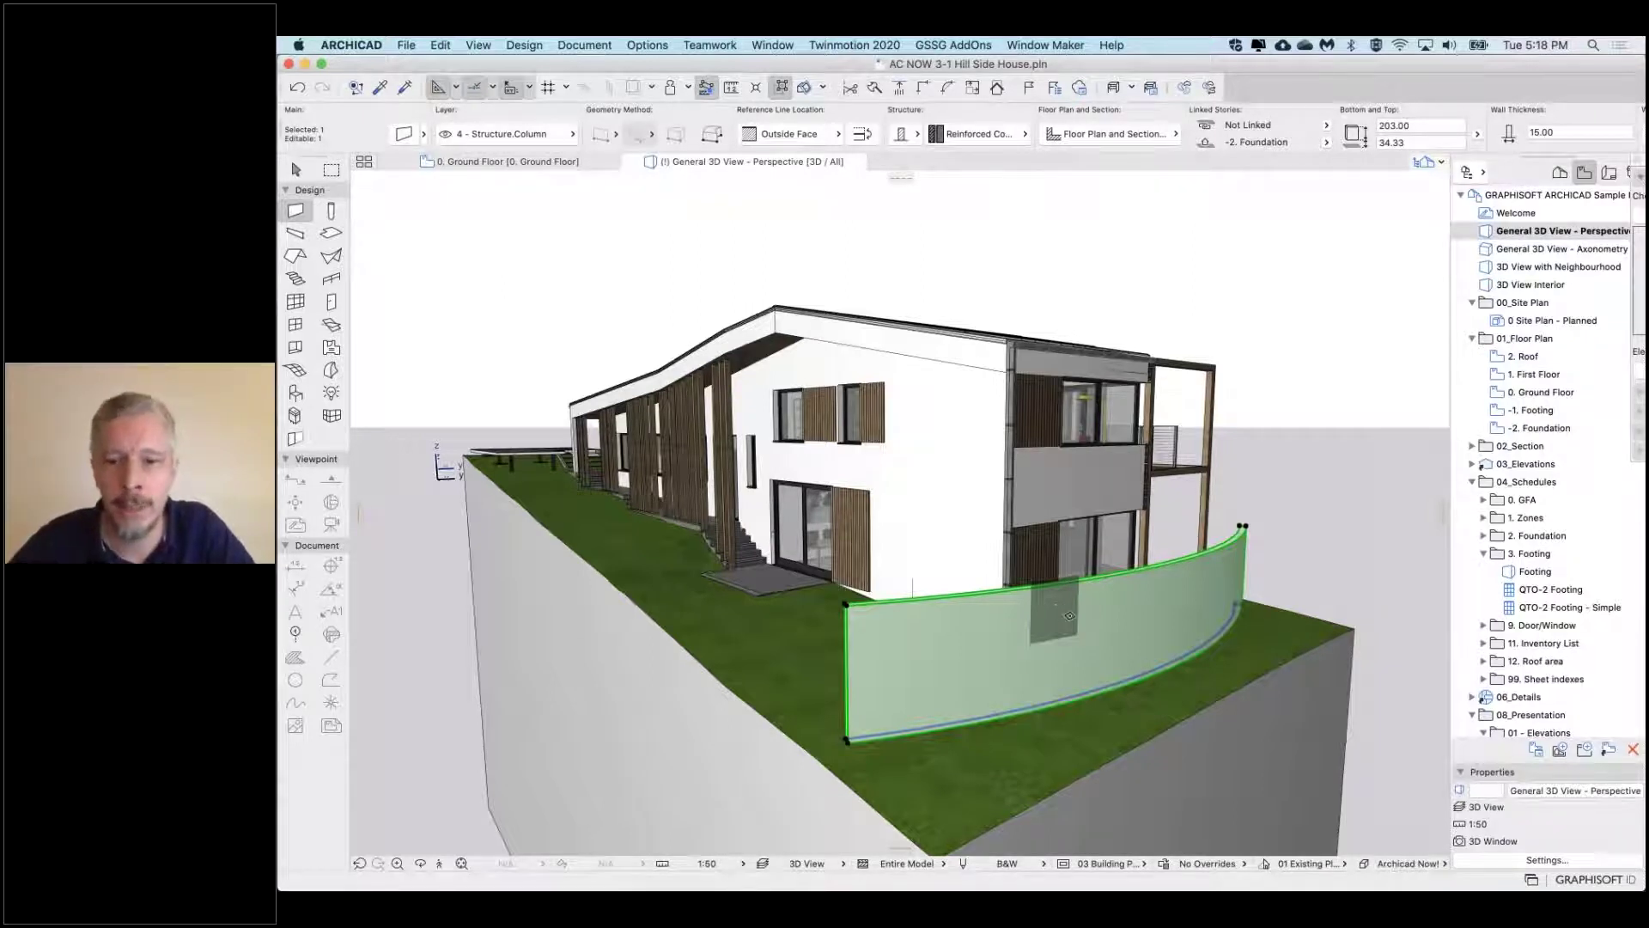
pyautogui.keyDown('shift'); pyautogui.moveTo(1165, 604); pyautogui.dragTo(904, 573, button='middle'); pyautogui.keyUp('shift')
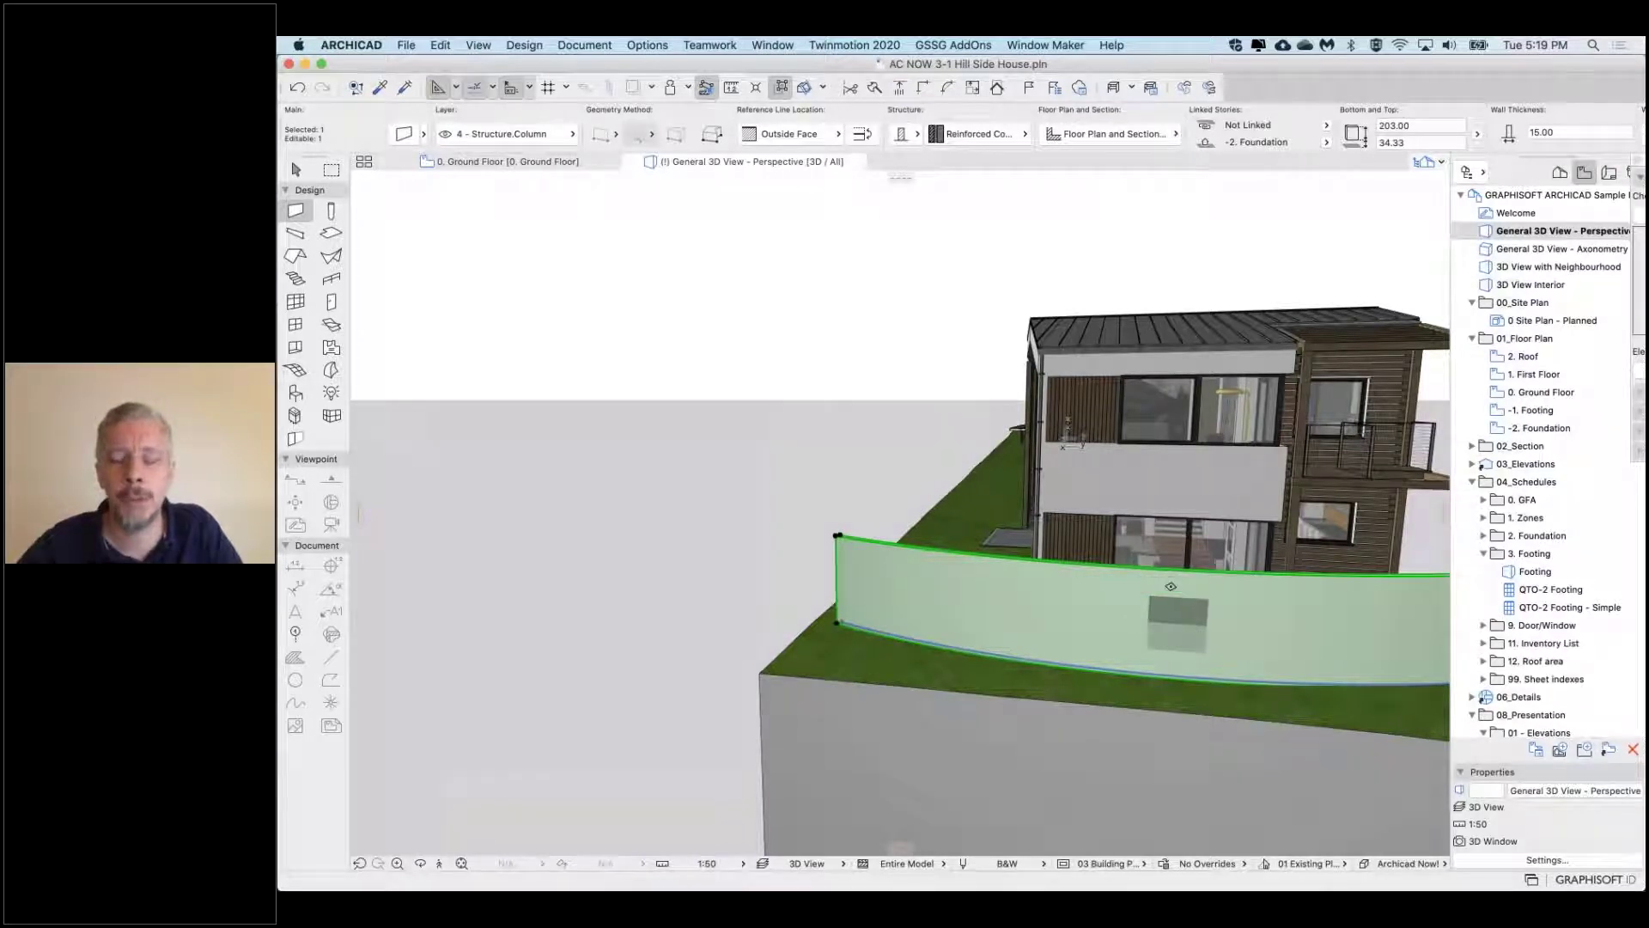
pyautogui.keyDown('shift'); pyautogui.moveTo(1179, 626); pyautogui.dragTo(1059, 616, button='middle'); pyautogui.keyUp('shift')
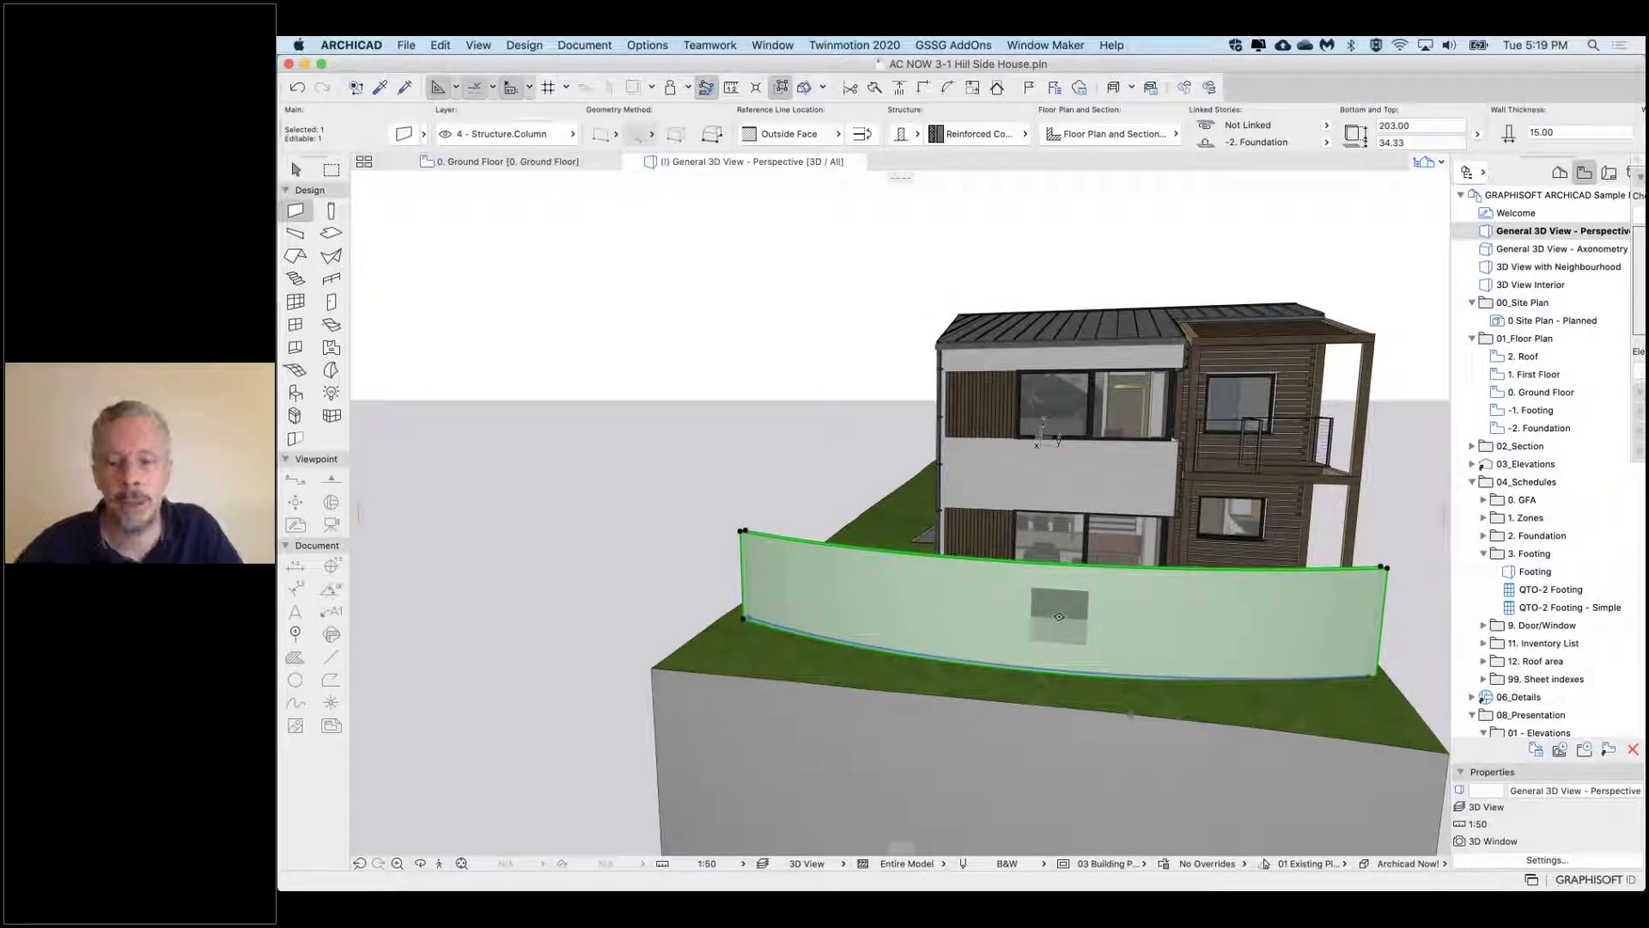
pyautogui.keyDown('shift'); pyautogui.moveTo(1059, 616); pyautogui.dragTo(970, 612, button='middle'); pyautogui.keyUp('shift')
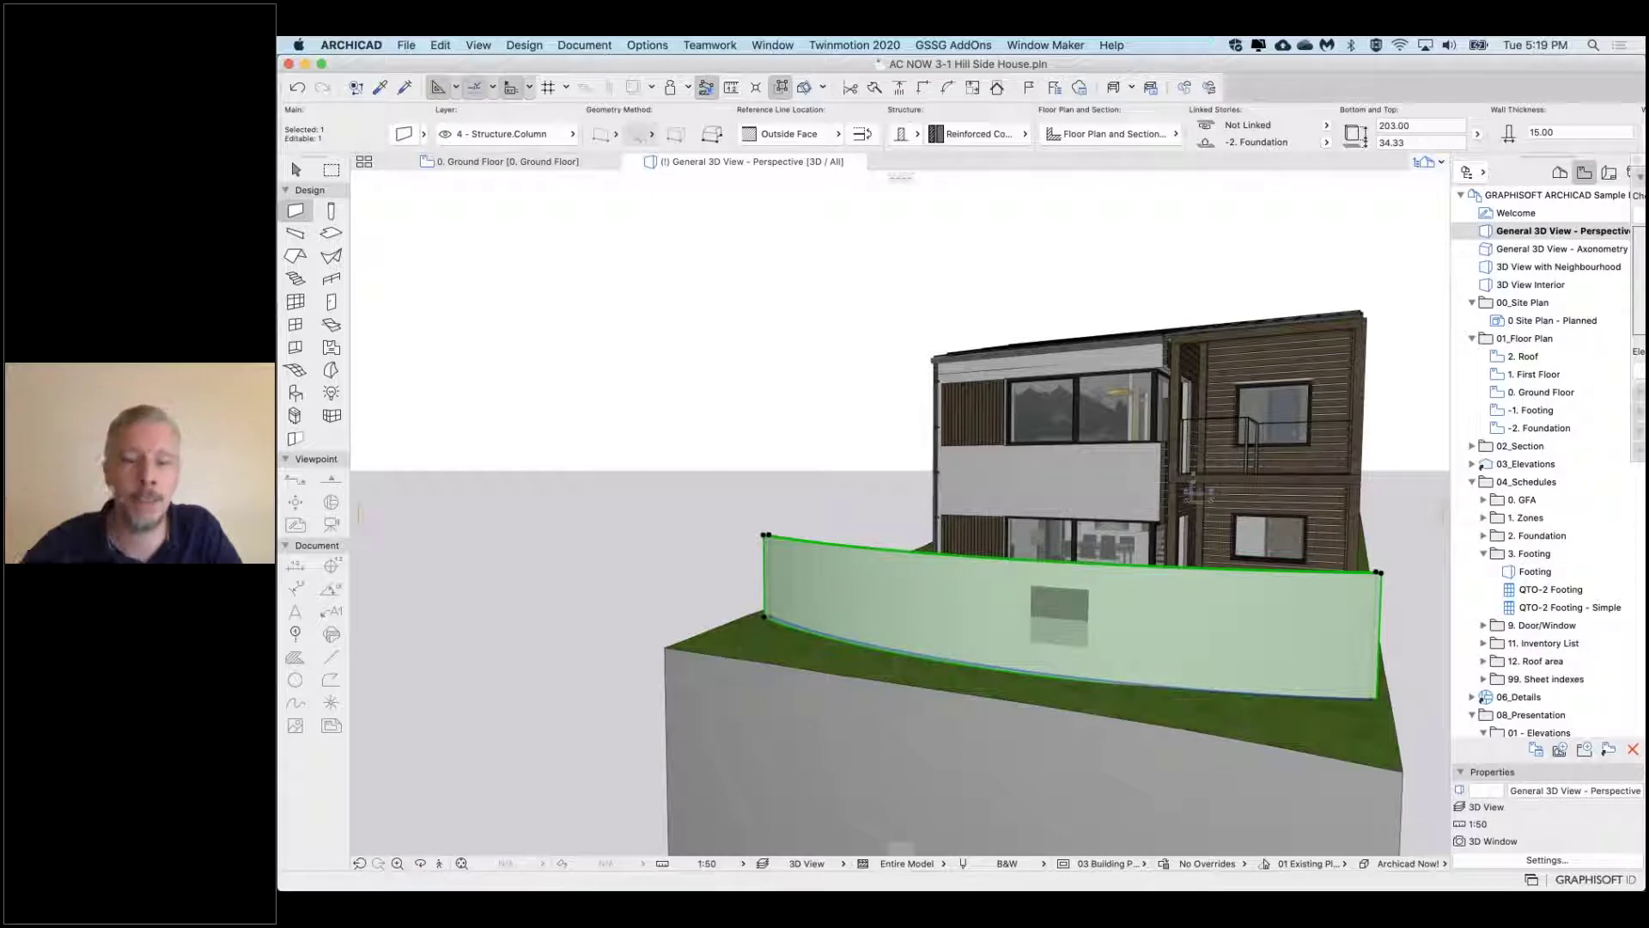
pyautogui.keyDown('shift'); pyautogui.moveTo(1059, 616); pyautogui.dragTo(1151, 634, button='middle'); pyautogui.keyUp('shift')
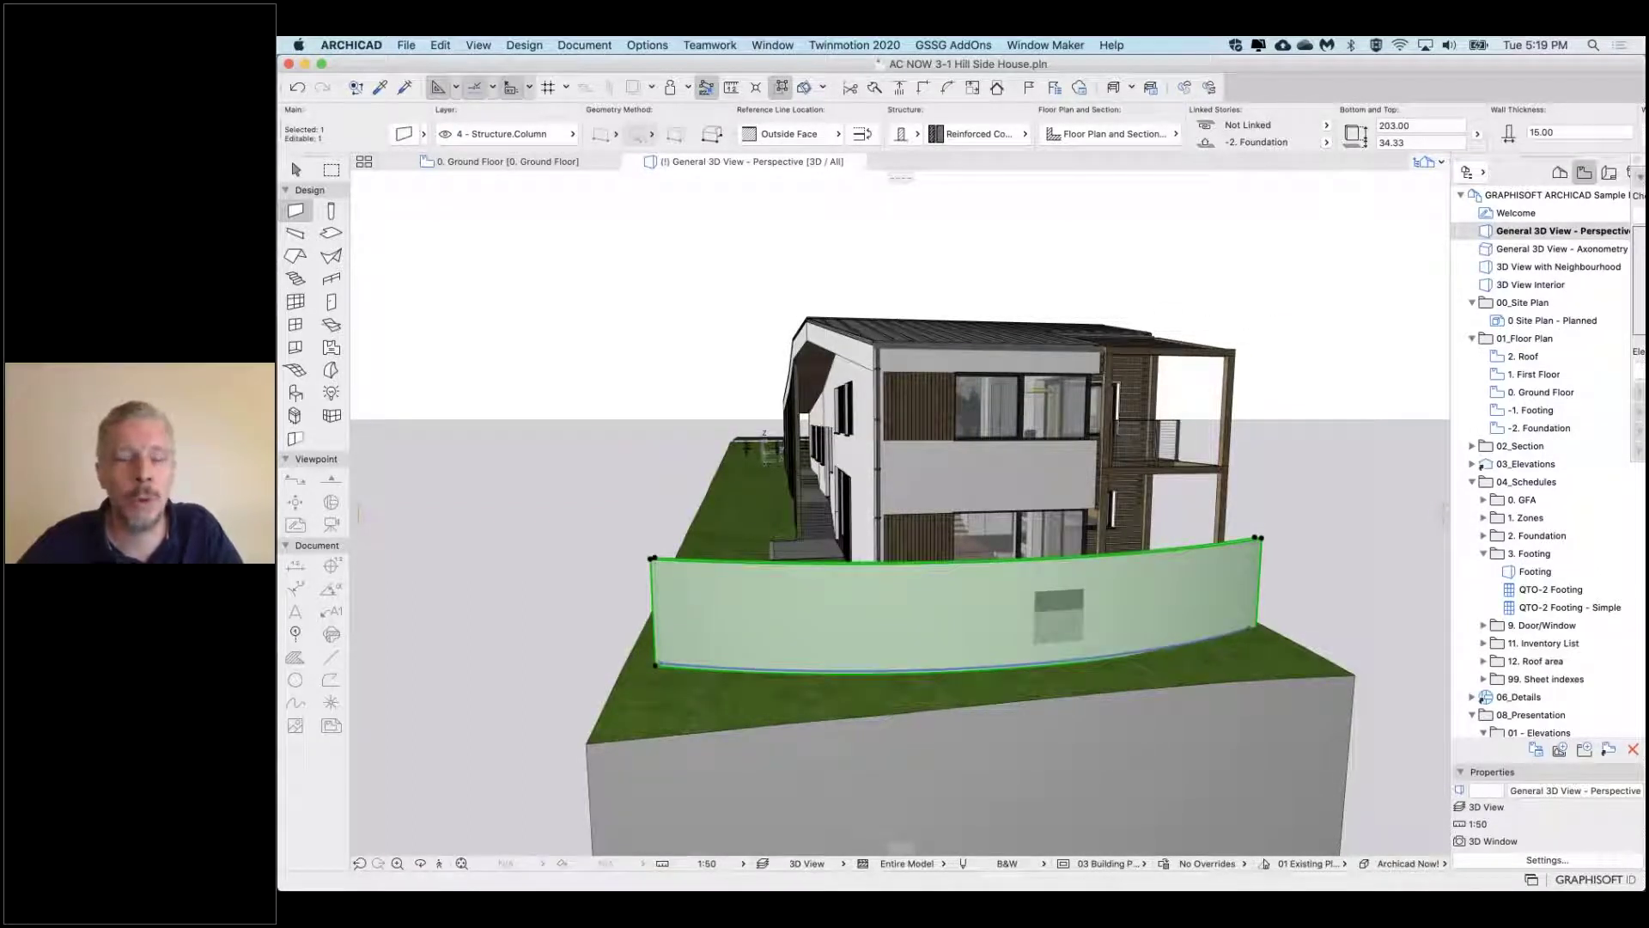
pyautogui.scroll(3, 1059, 616)
pyautogui.keyDown('shift'); pyautogui.moveTo(1059, 616); pyautogui.dragTo(1103, 593, button='middle'); pyautogui.keyUp('shift')
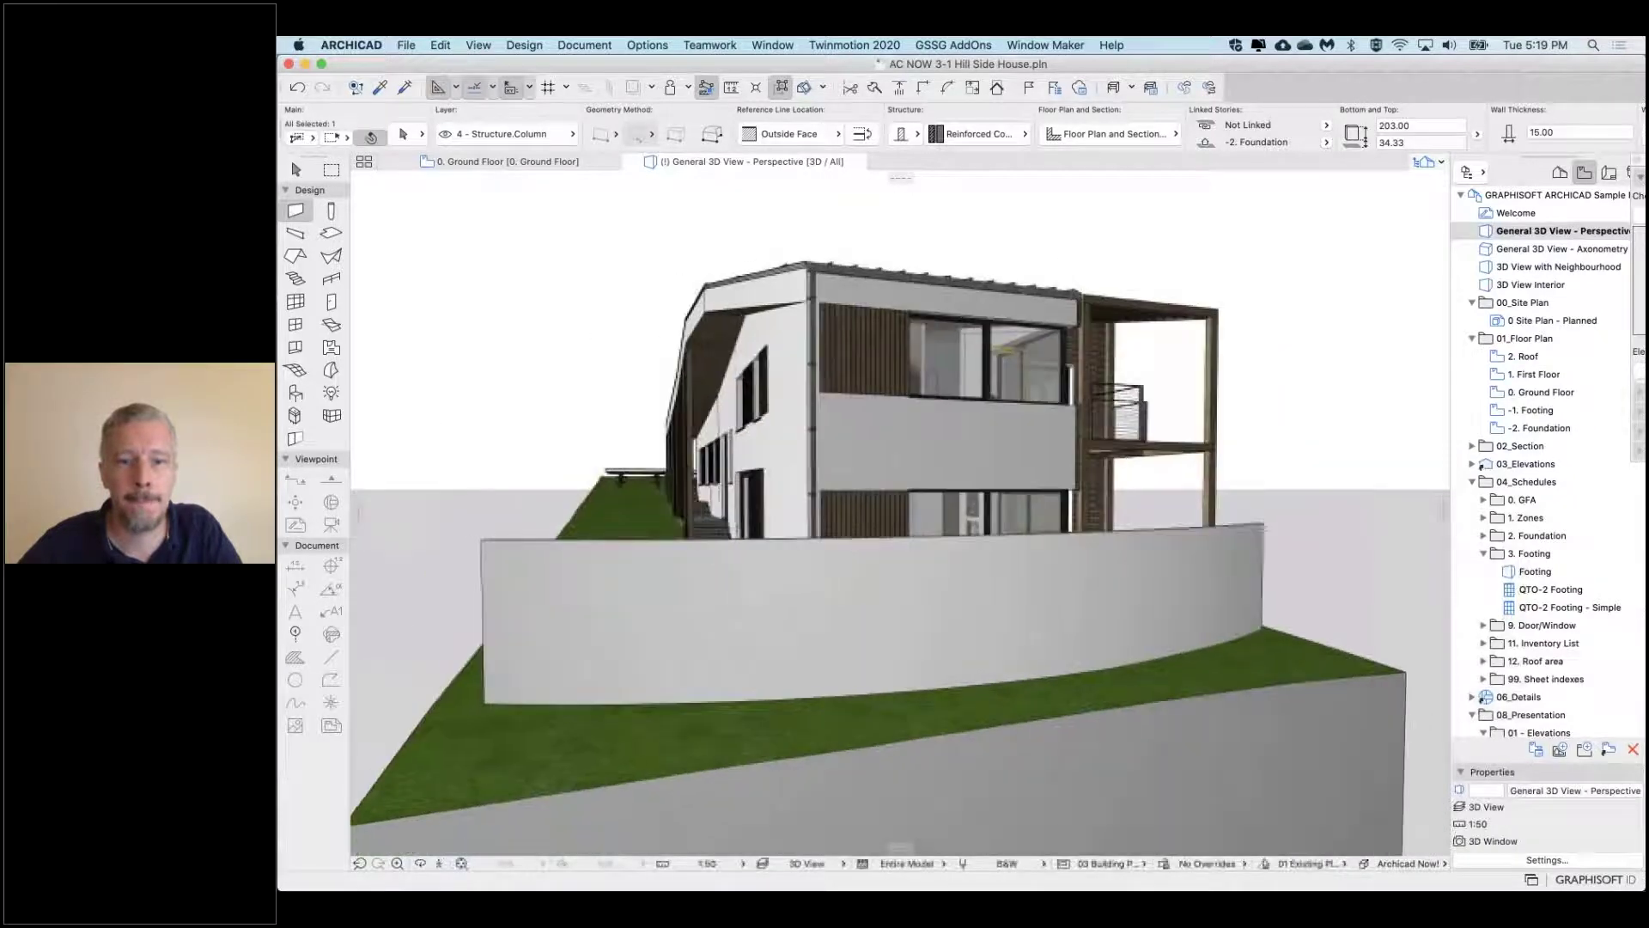
# Turn off Headlight in the OpenGL options of the Archicad Now! style and apply the style to the 3D view
pyautogui.rightClick(1238, 238)
pyautogui.moveTo(1292, 246)
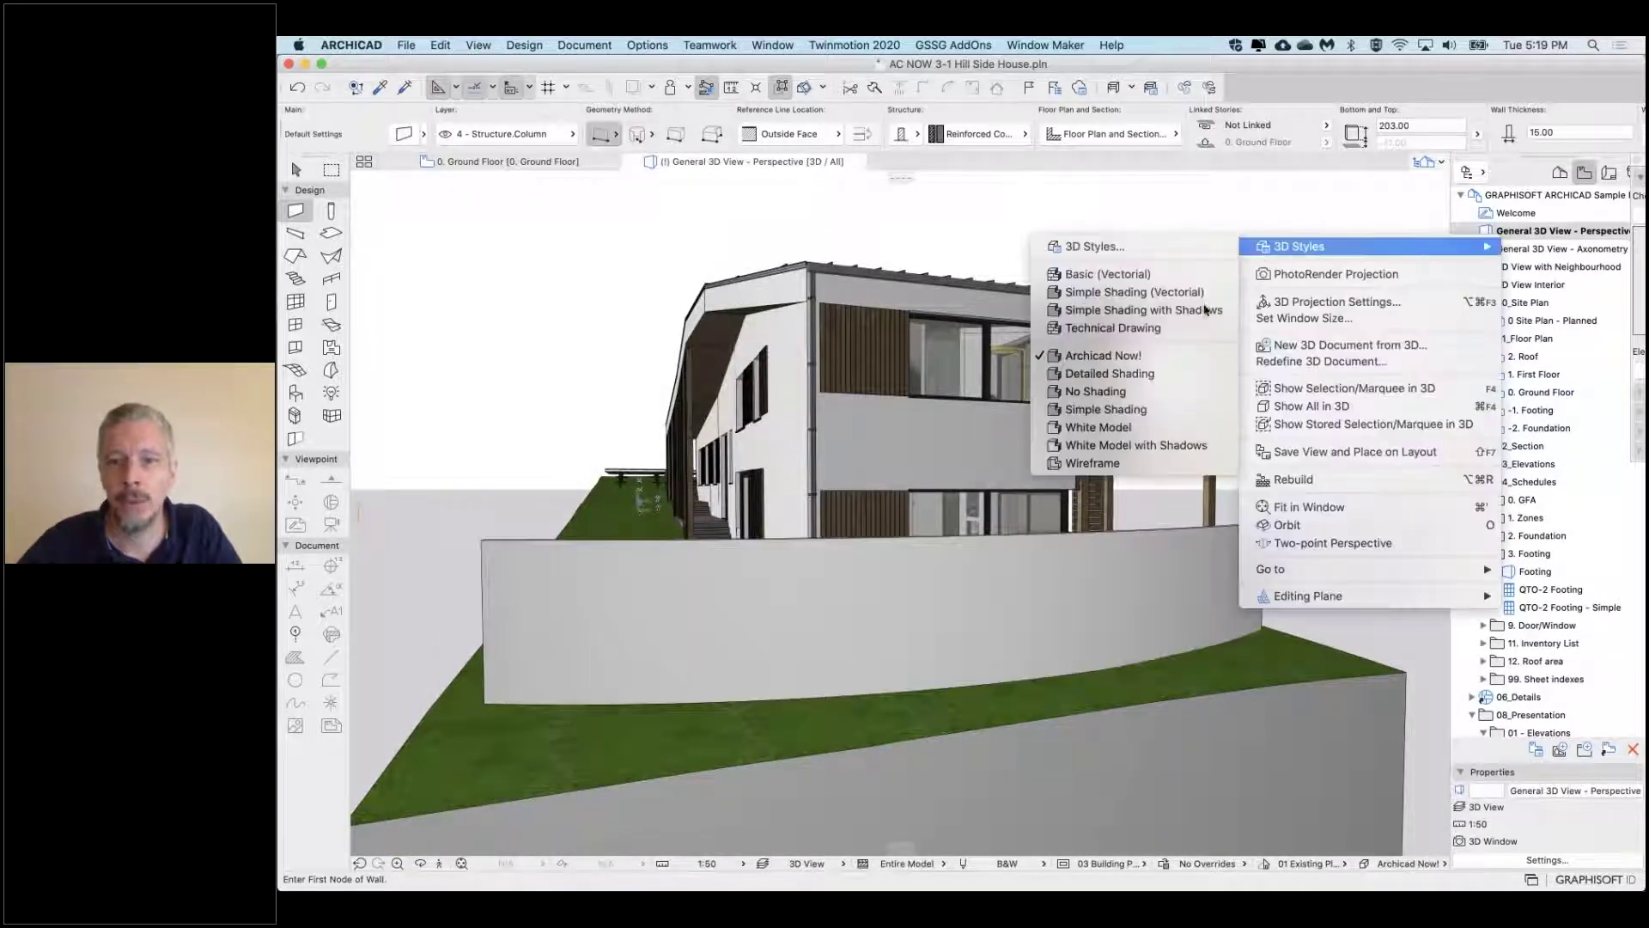
pyautogui.click(1149, 250)
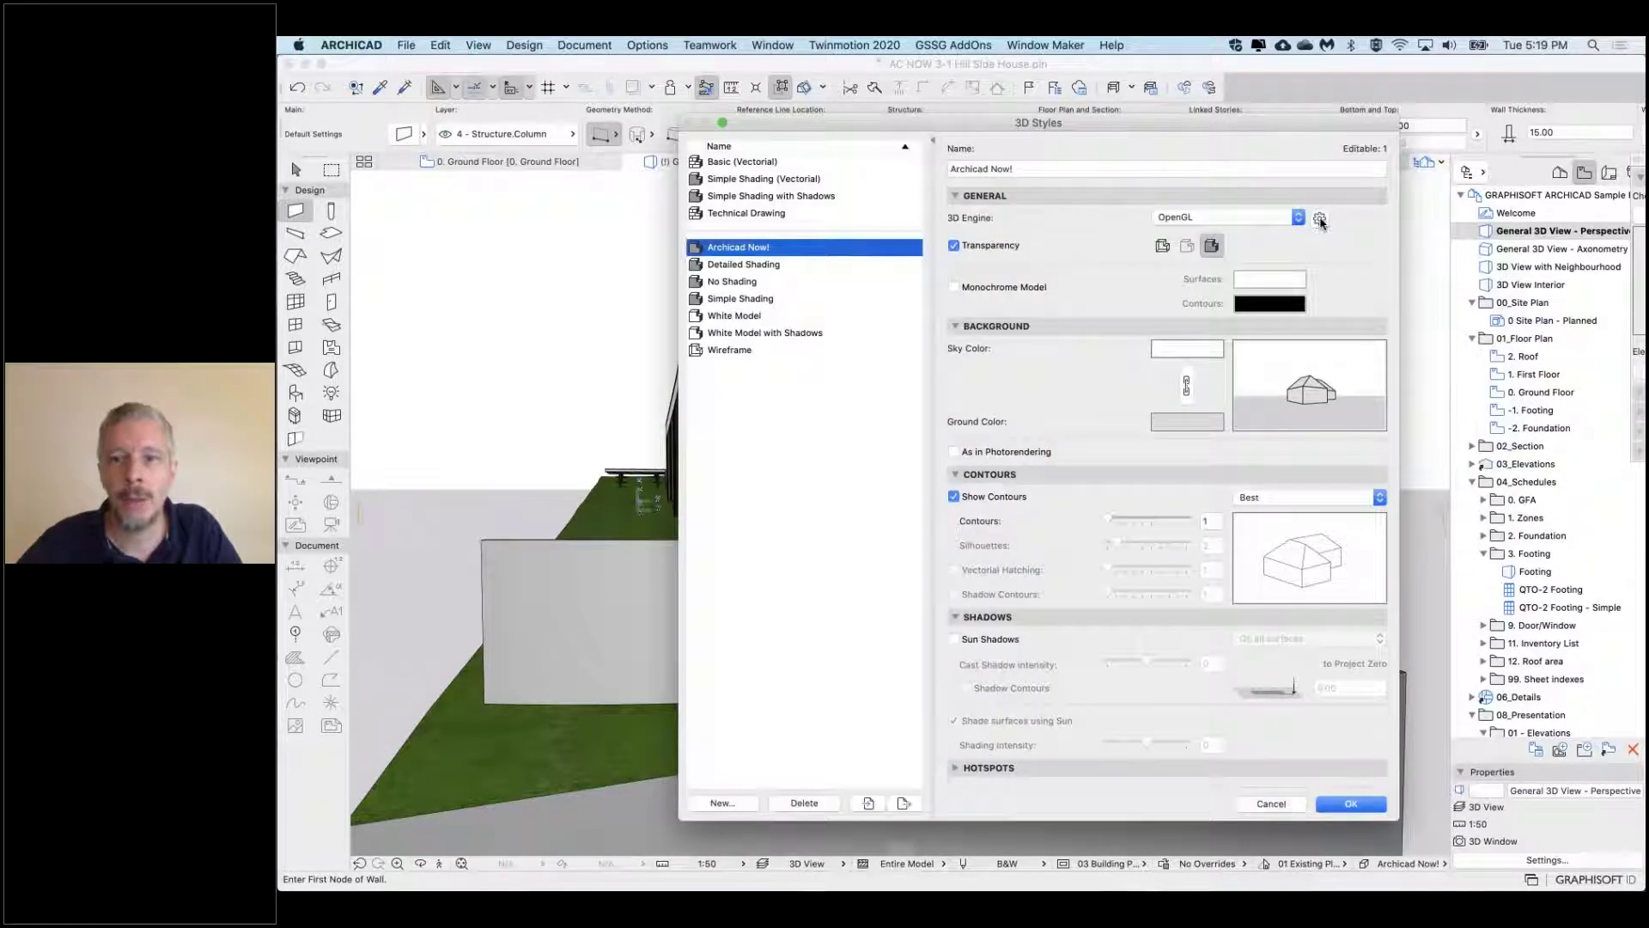
pyautogui.click(1320, 219)
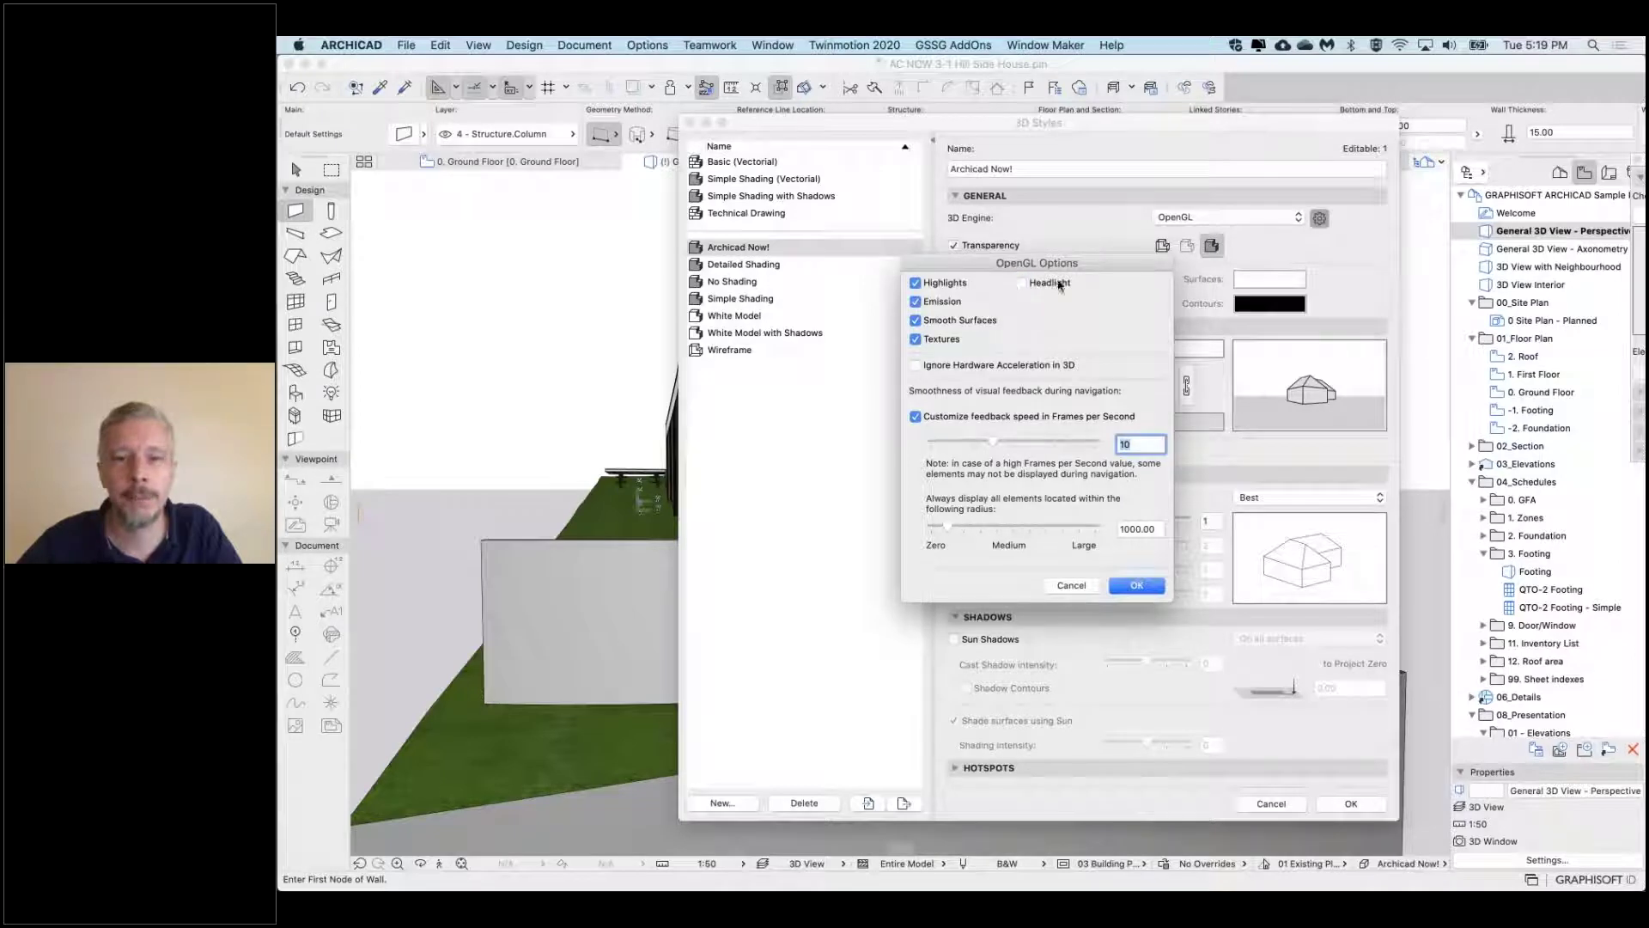
pyautogui.click(1137, 585)
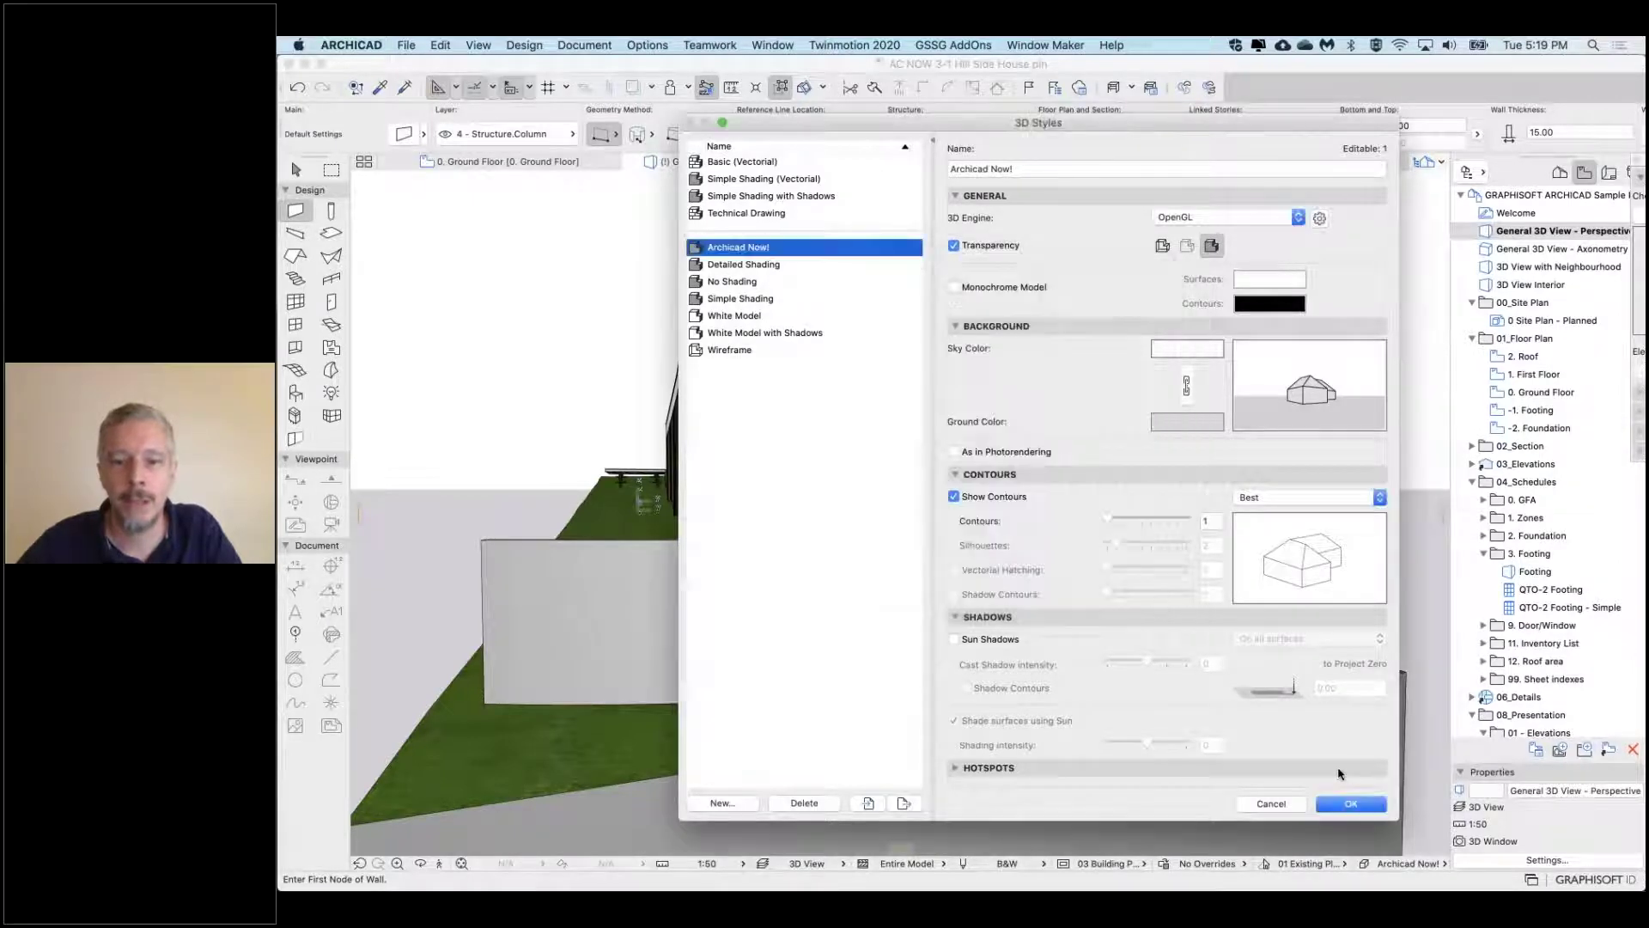
pyautogui.click(1351, 803)
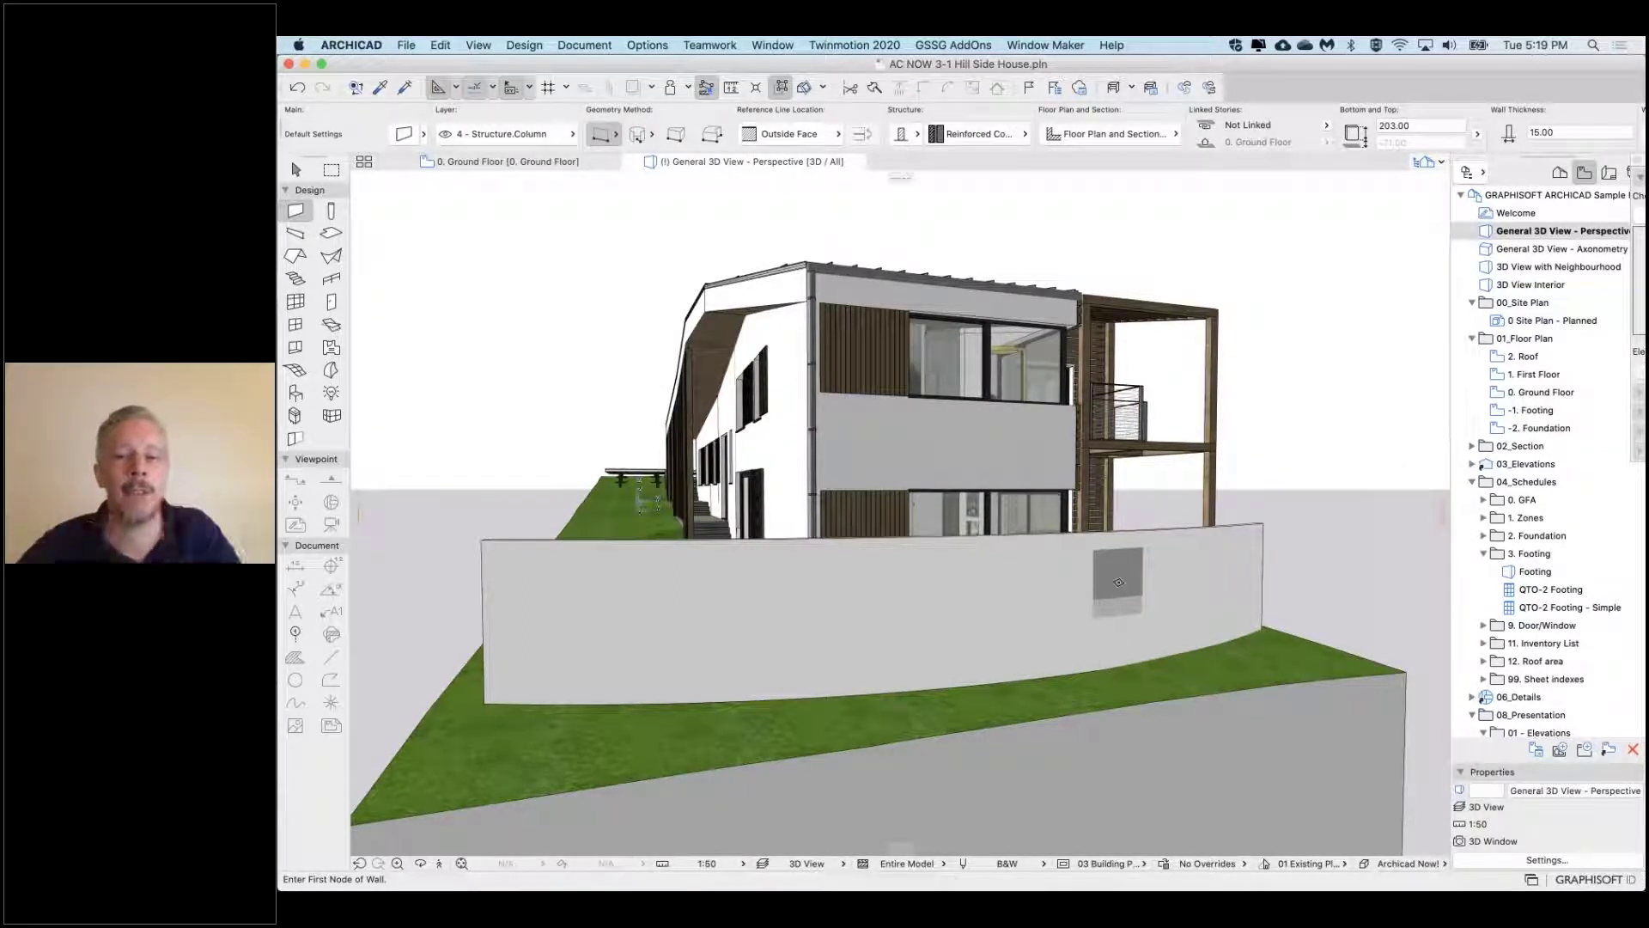
pyautogui.moveTo(1118, 582)
pyautogui.keyDown('shift'); pyautogui.mouseDown(button='middle')
pyautogui.moveTo(996, 577)
pyautogui.moveTo(980, 554)
pyautogui.moveTo(1091, 575)
pyautogui.mouseUp(button='middle'); pyautogui.keyUp('shift')
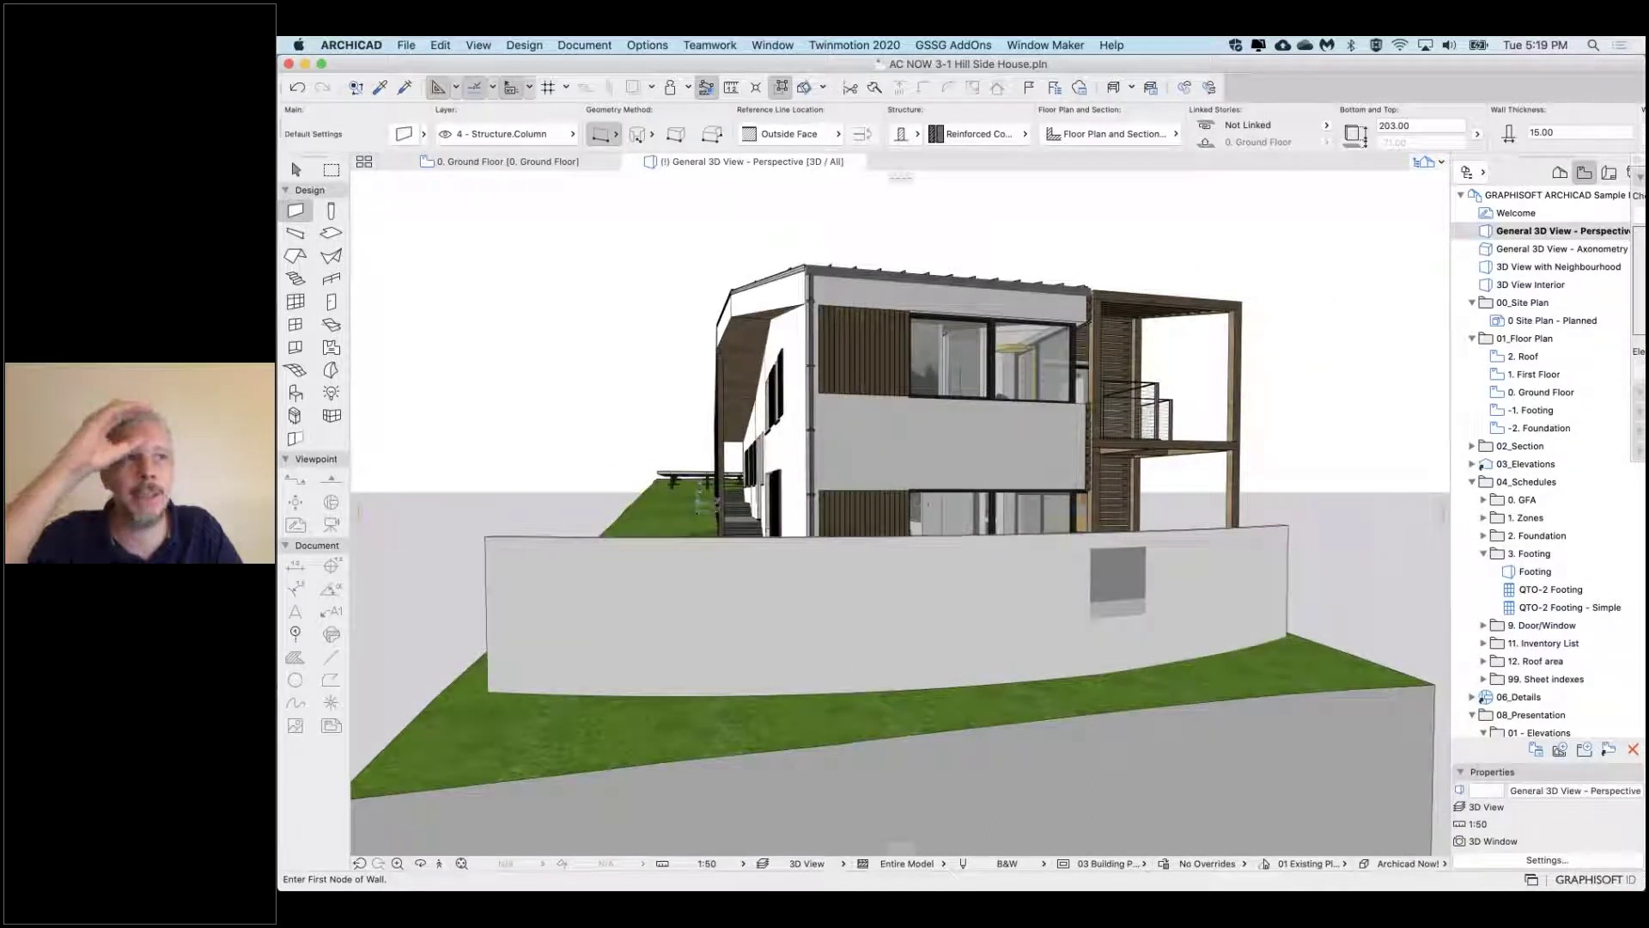
# Turn off Highlights in the OpenGL options of the Archicad Now! style and apply the style to the 3D view
pyautogui.rightClick(1138, 232)
pyautogui.moveTo(1271, 241)
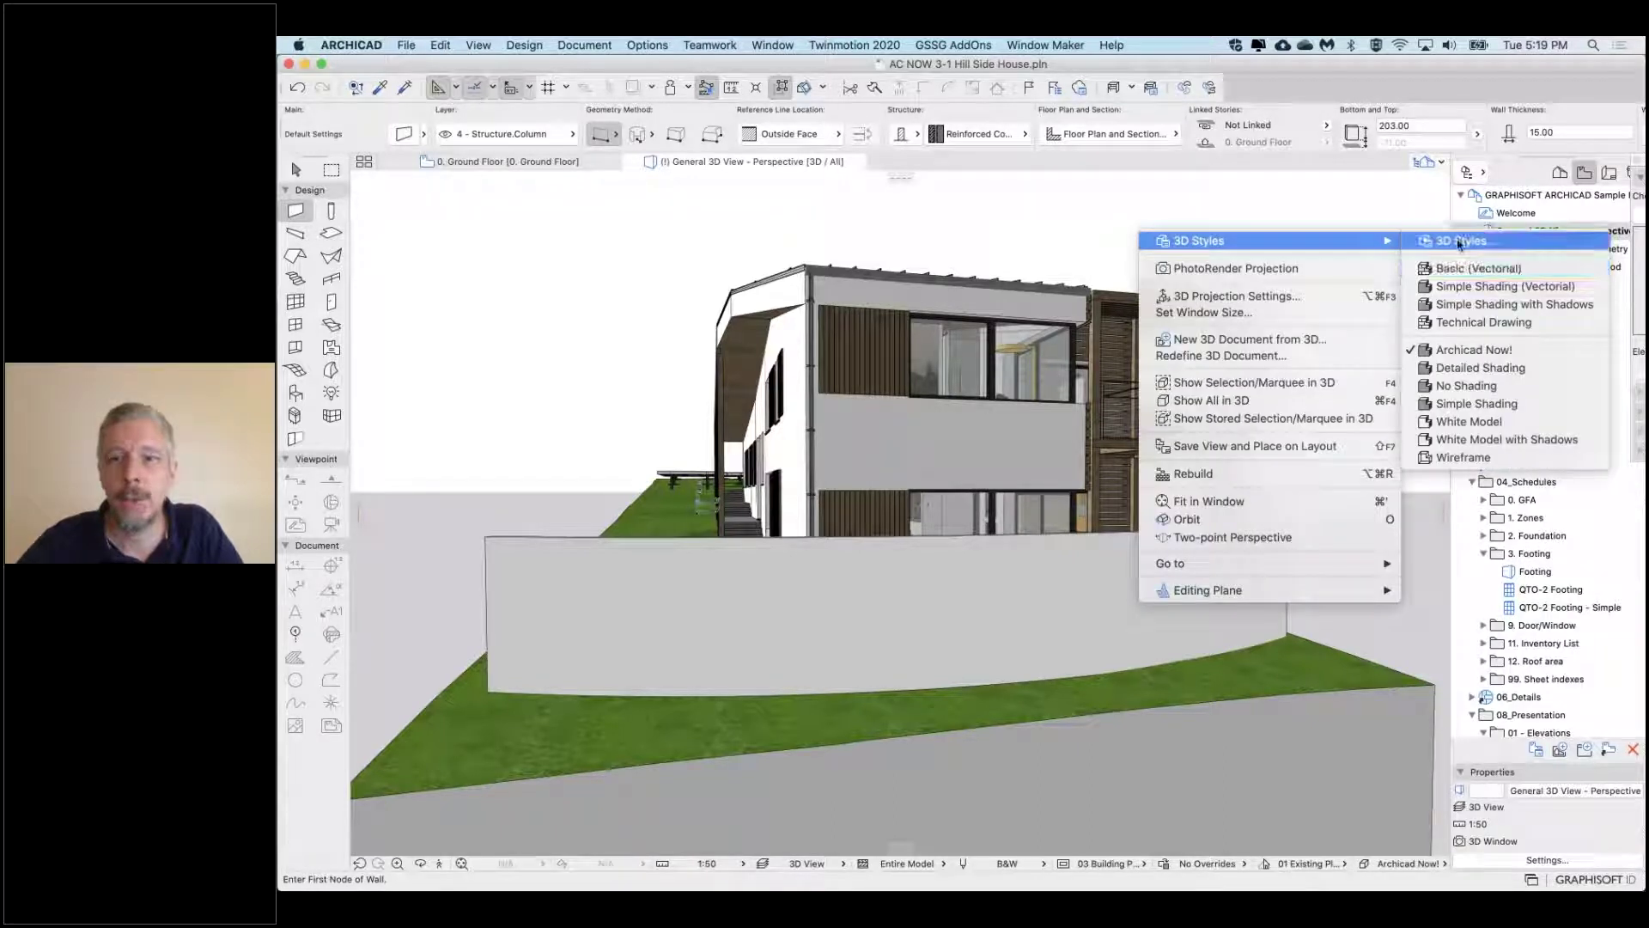
pyautogui.click(1460, 242)
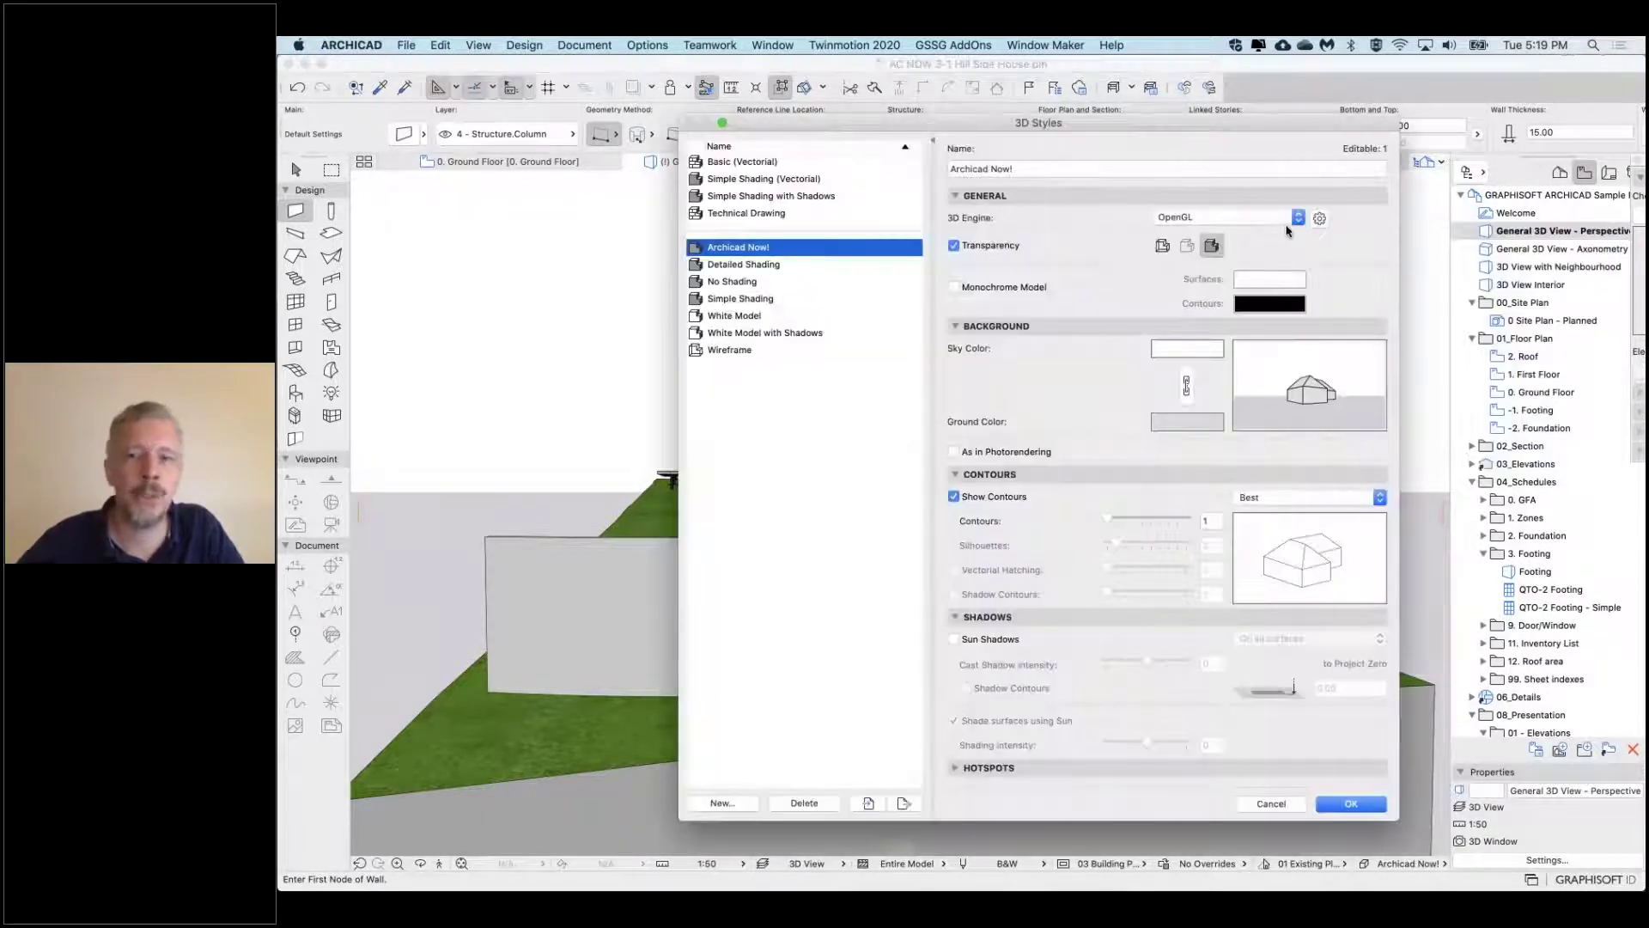
pyautogui.click(1320, 218)
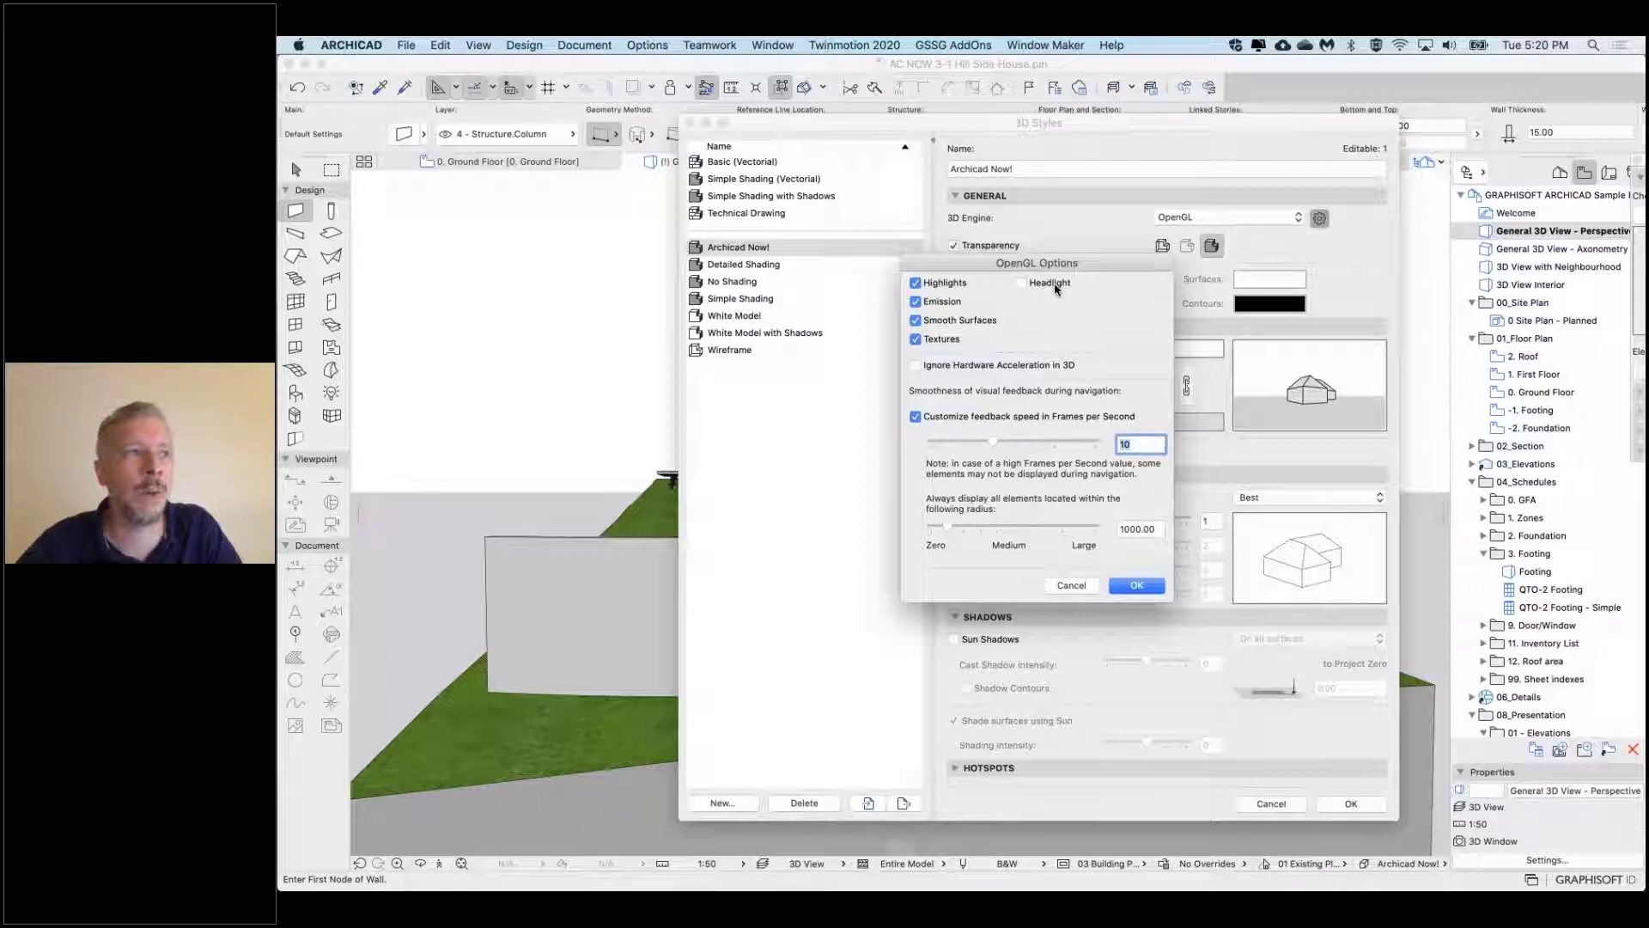
pyautogui.click(934, 285)
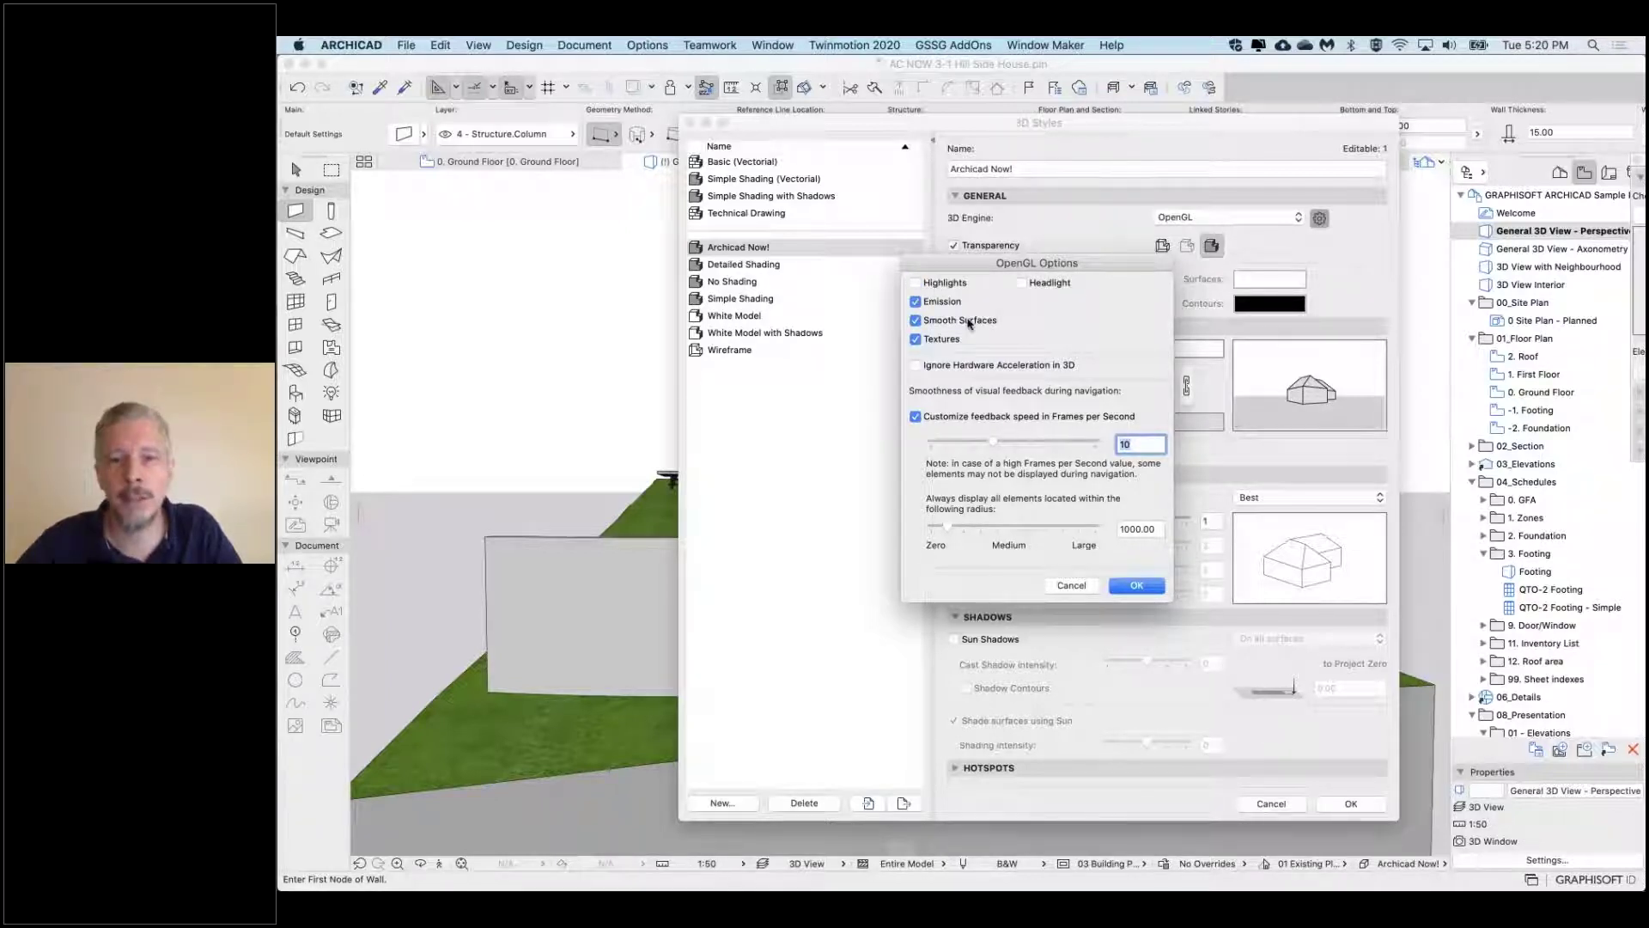
pyautogui.click(1135, 586)
pyautogui.click(1350, 805)
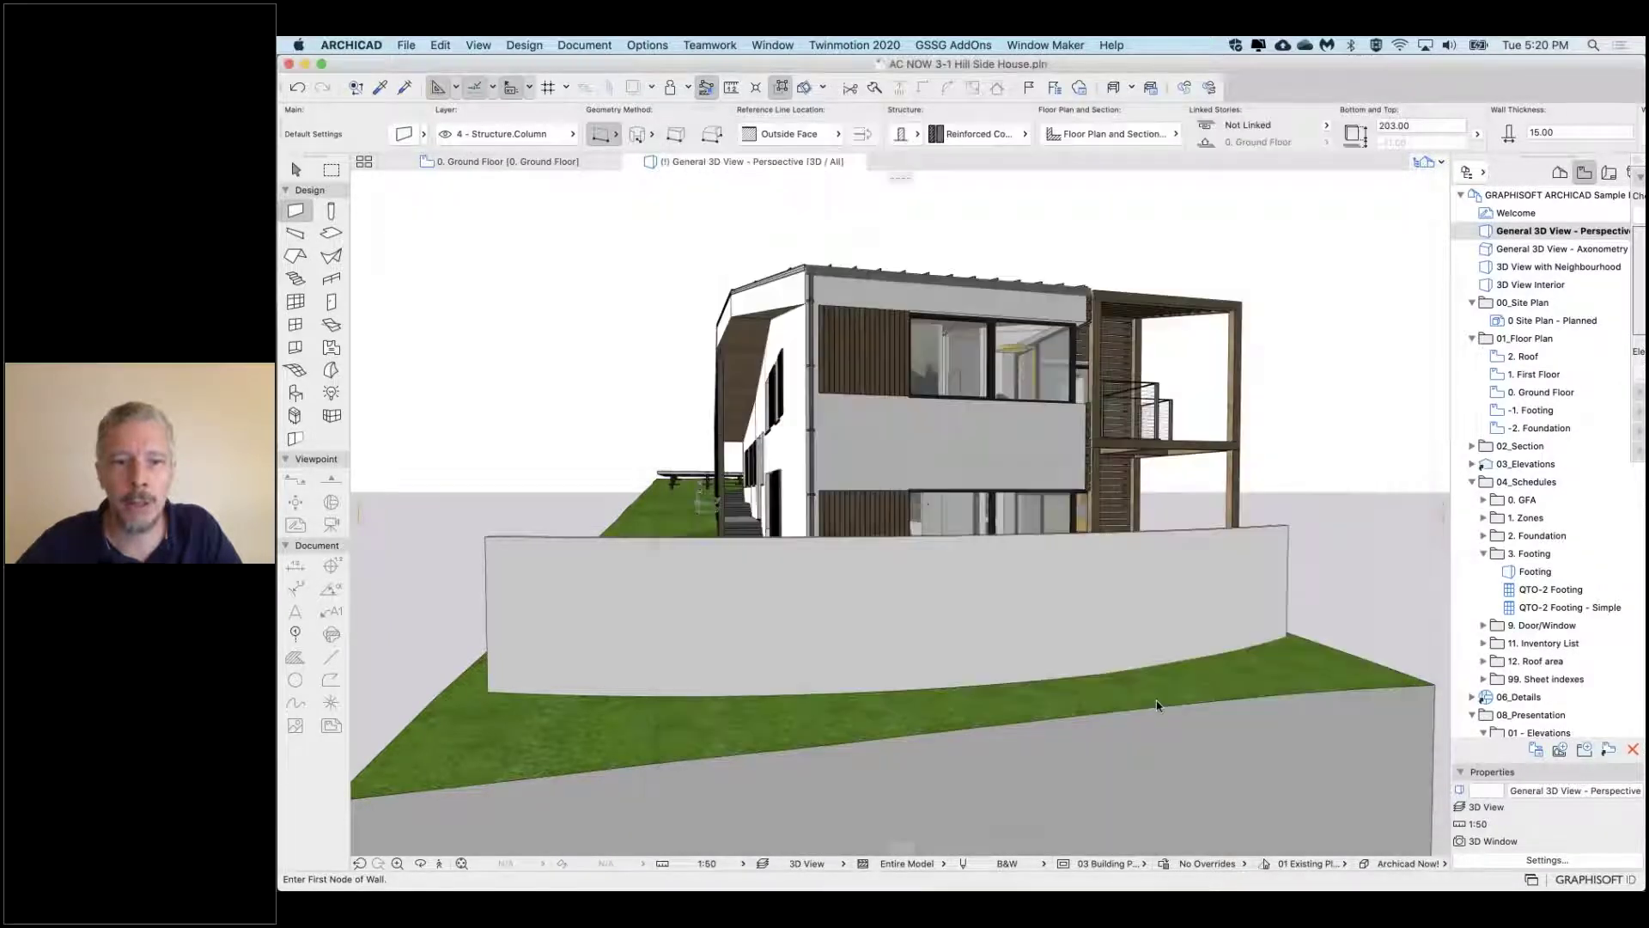
# Delete the curved wall standing on the lawn in front of the house's end facade
pyautogui.keyDown('shift'); pyautogui.moveTo(515, 563); pyautogui.dragTo(522, 597, button='middle'); pyautogui.keyUp('shift')
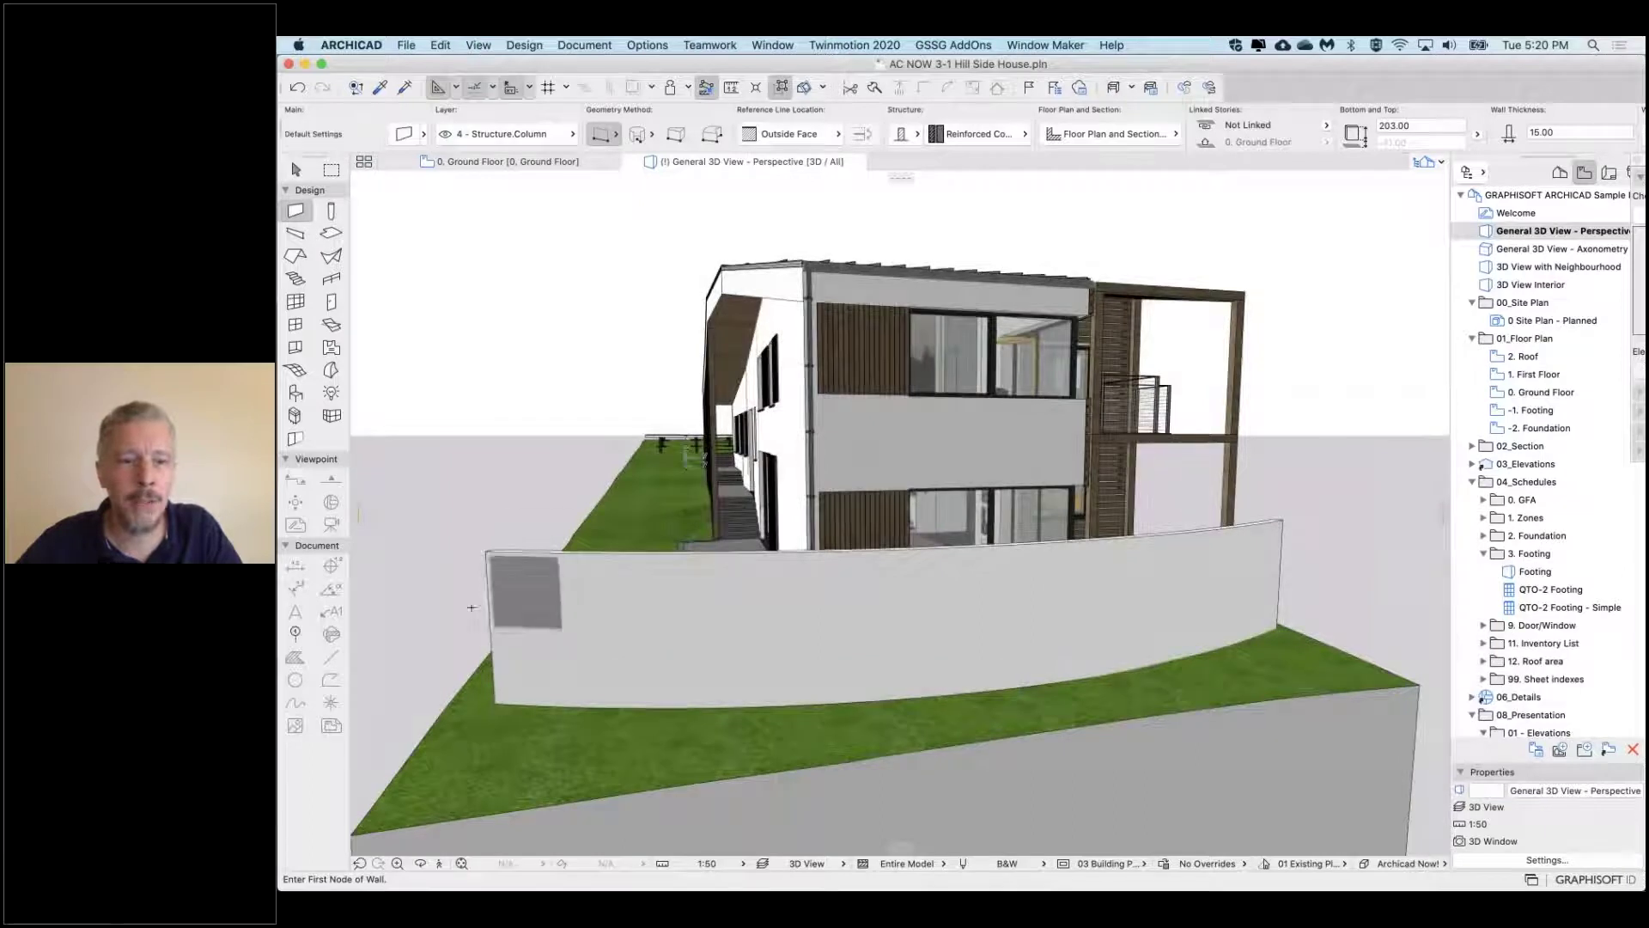
pyautogui.keyDown('shift'); pyautogui.moveTo(515, 614); pyautogui.dragTo(896, 385, button='middle'); pyautogui.keyUp('shift')
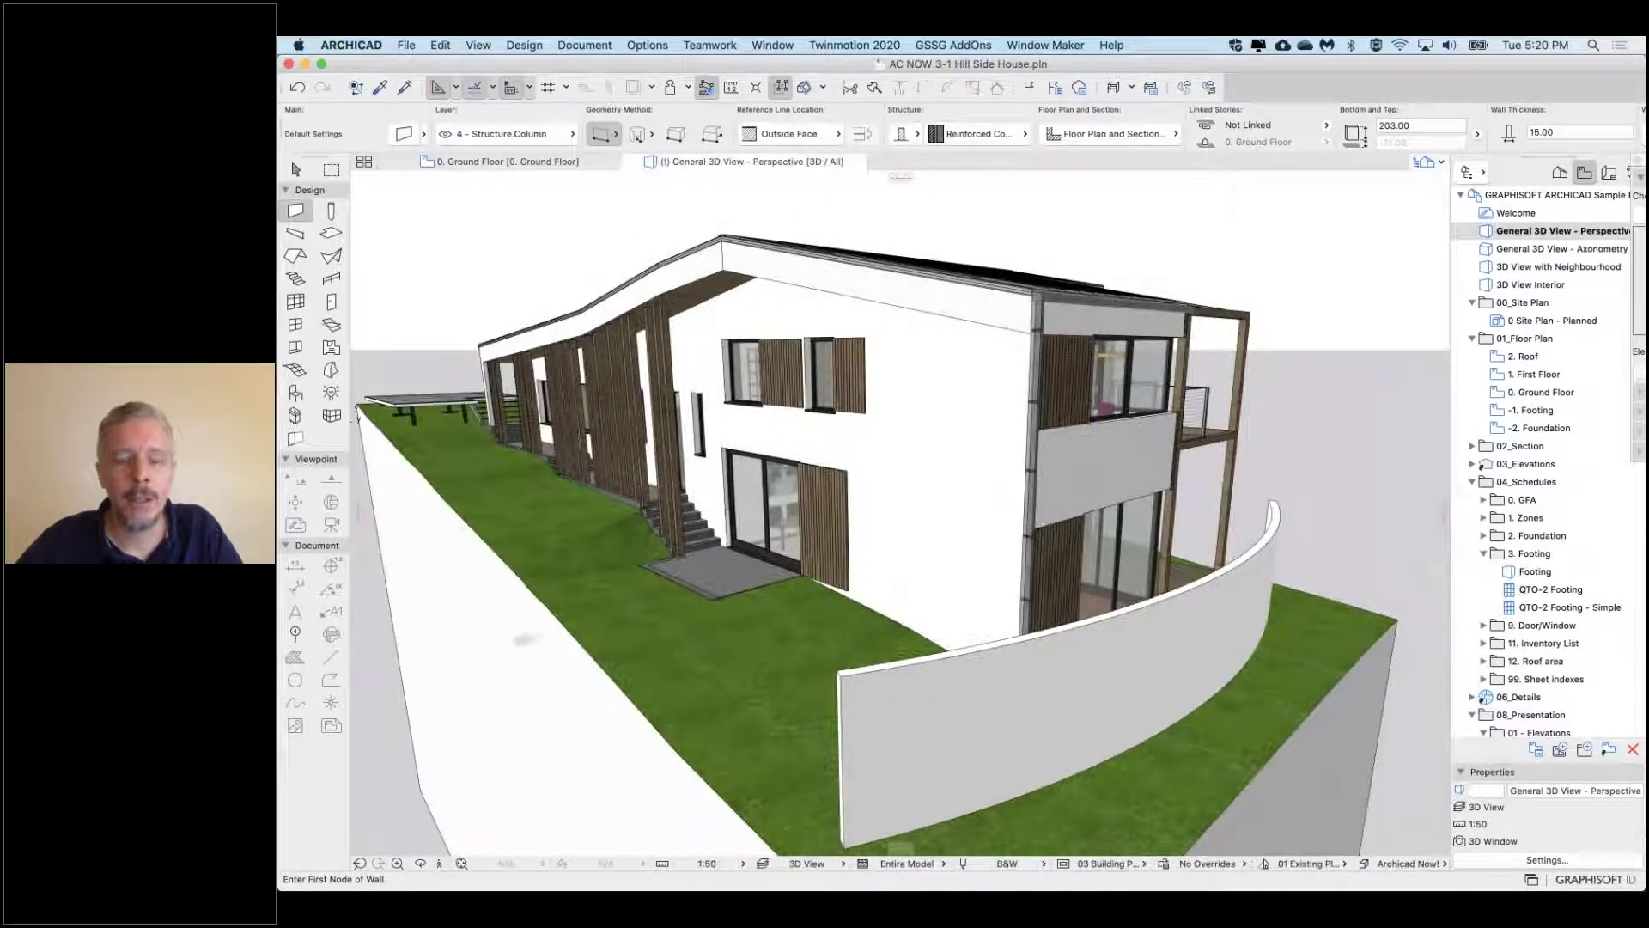
pyautogui.click(1014, 722)
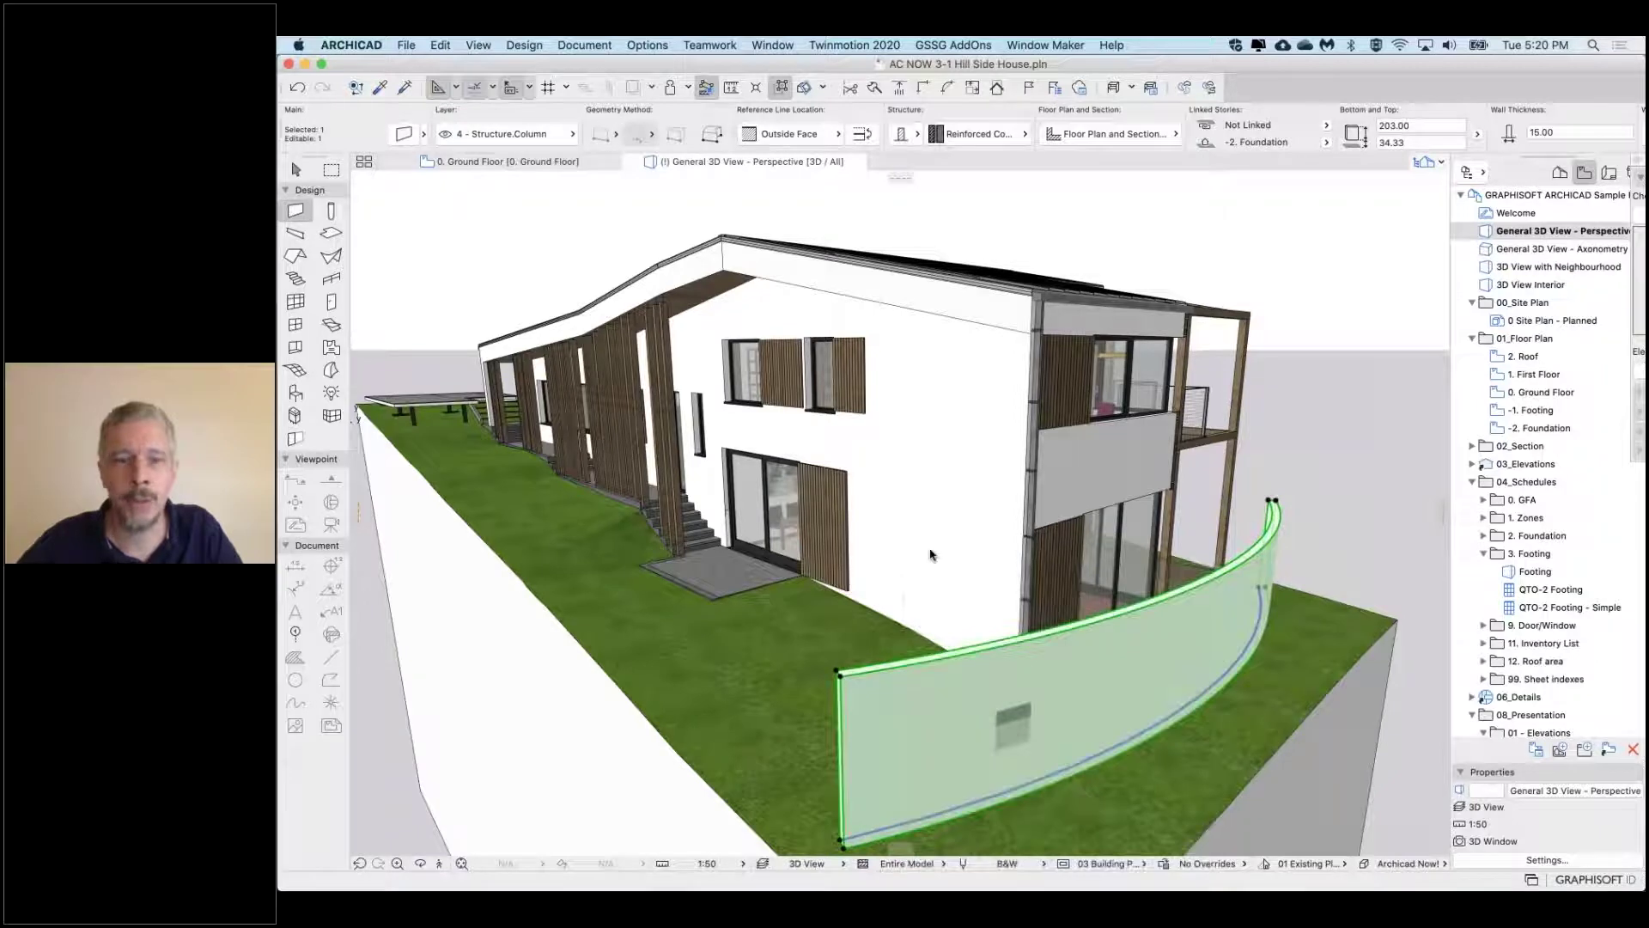
pyautogui.press('Delete')
pyautogui.moveTo(917, 478); pyautogui.dragTo(958, 631, button='middle')
pyautogui.keyDown('shift'); pyautogui.moveTo(973, 436); pyautogui.dragTo(980, 429, button='middle'); pyautogui.keyUp('shift')
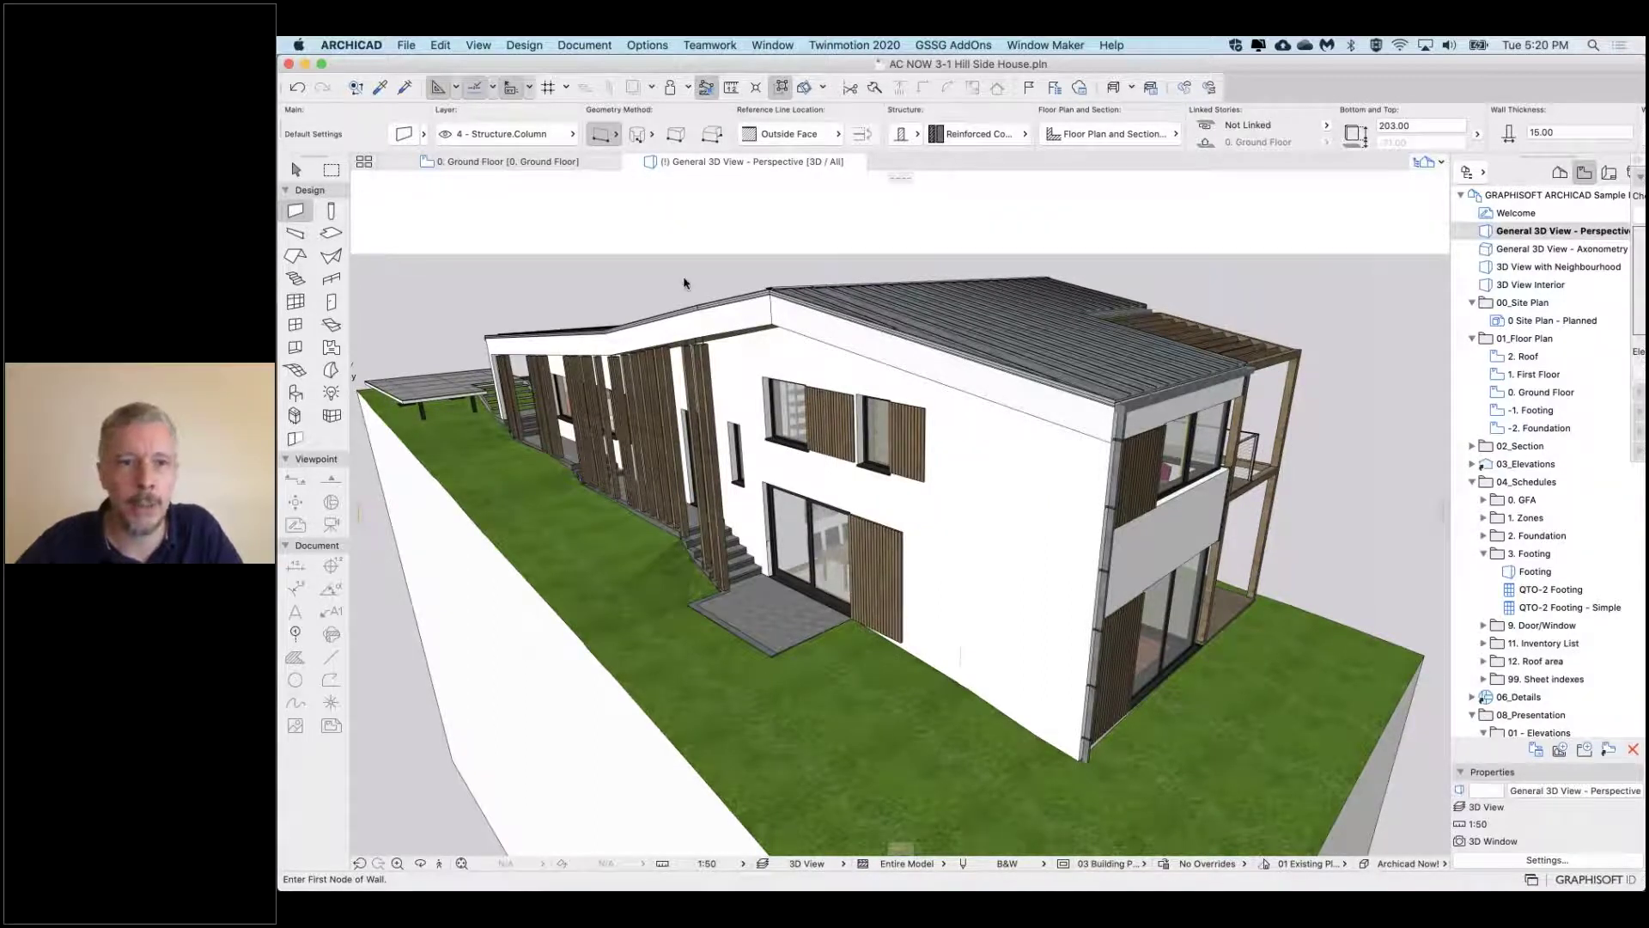
# Apply the "3D View - No Furniture" layer combination to the 3D view
pyautogui.press('super+l')
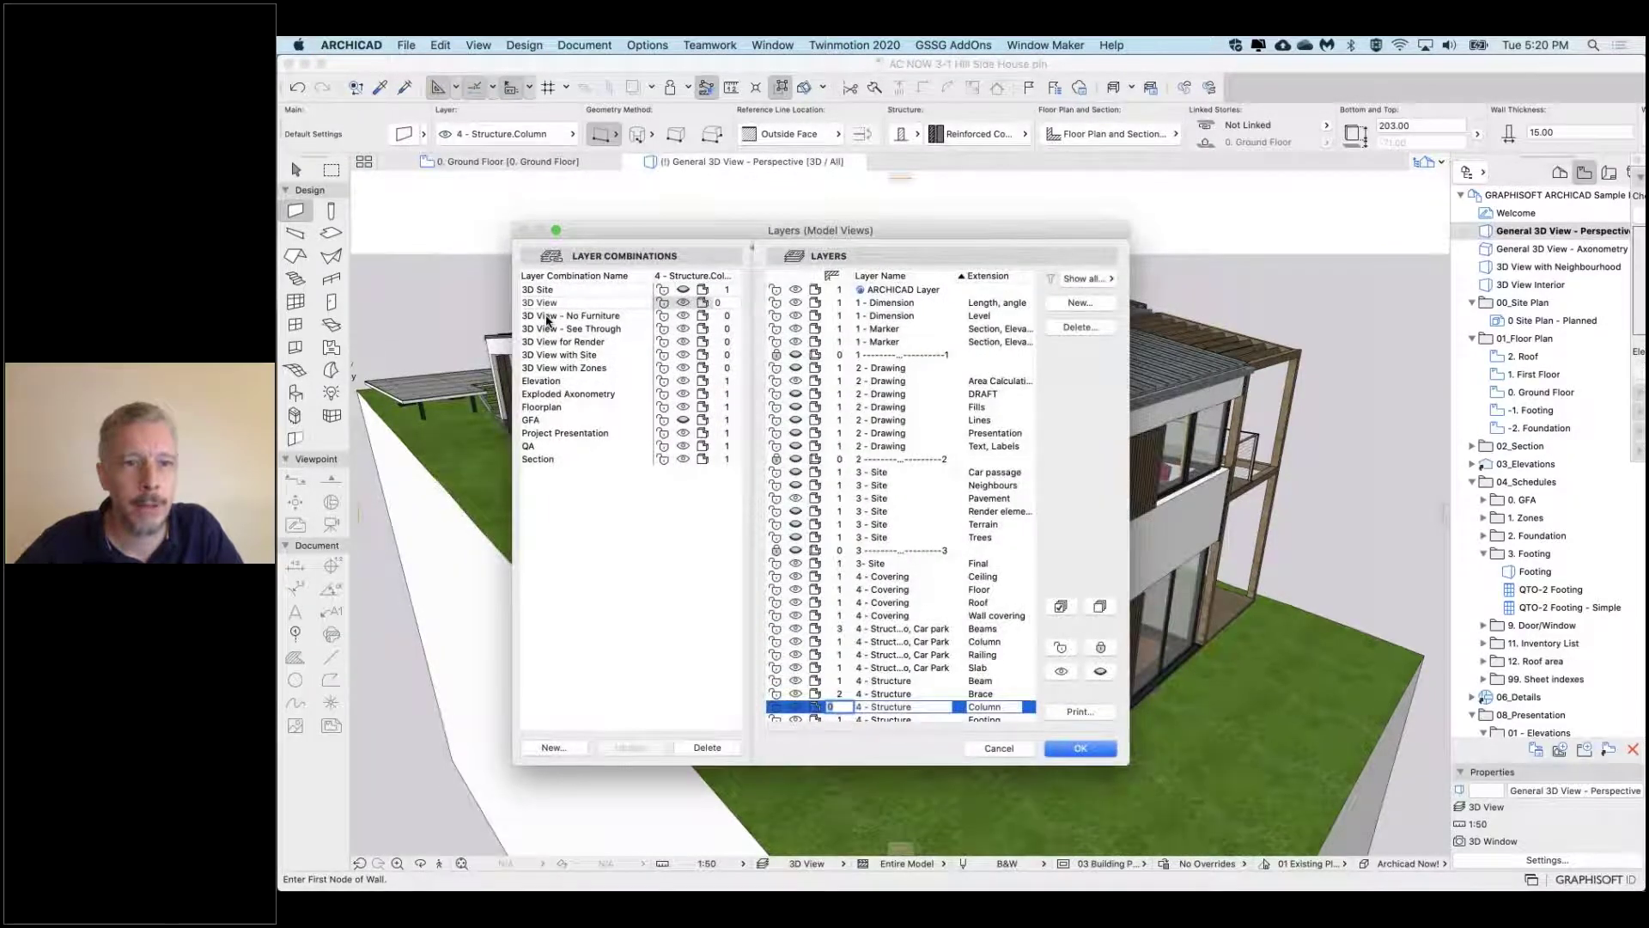
pyautogui.click(546, 316)
pyautogui.click(1083, 750)
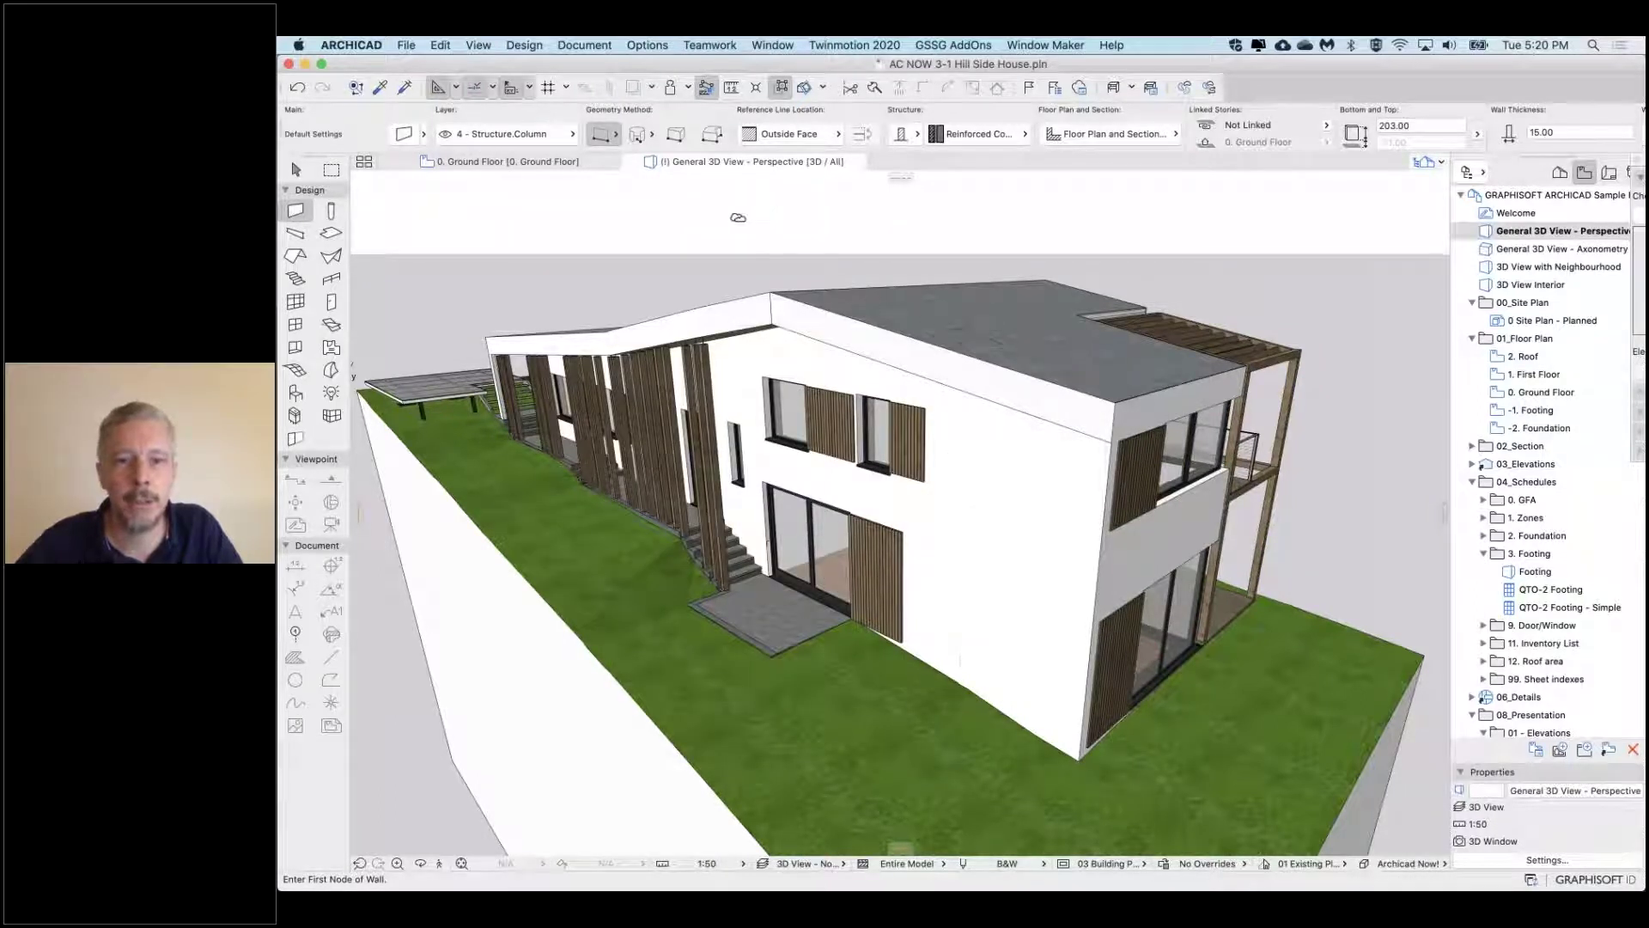
# Switch the 3D view of the house to the Basic (Vectorial) style
pyautogui.rightClick(738, 218)
pyautogui.moveTo(789, 228)
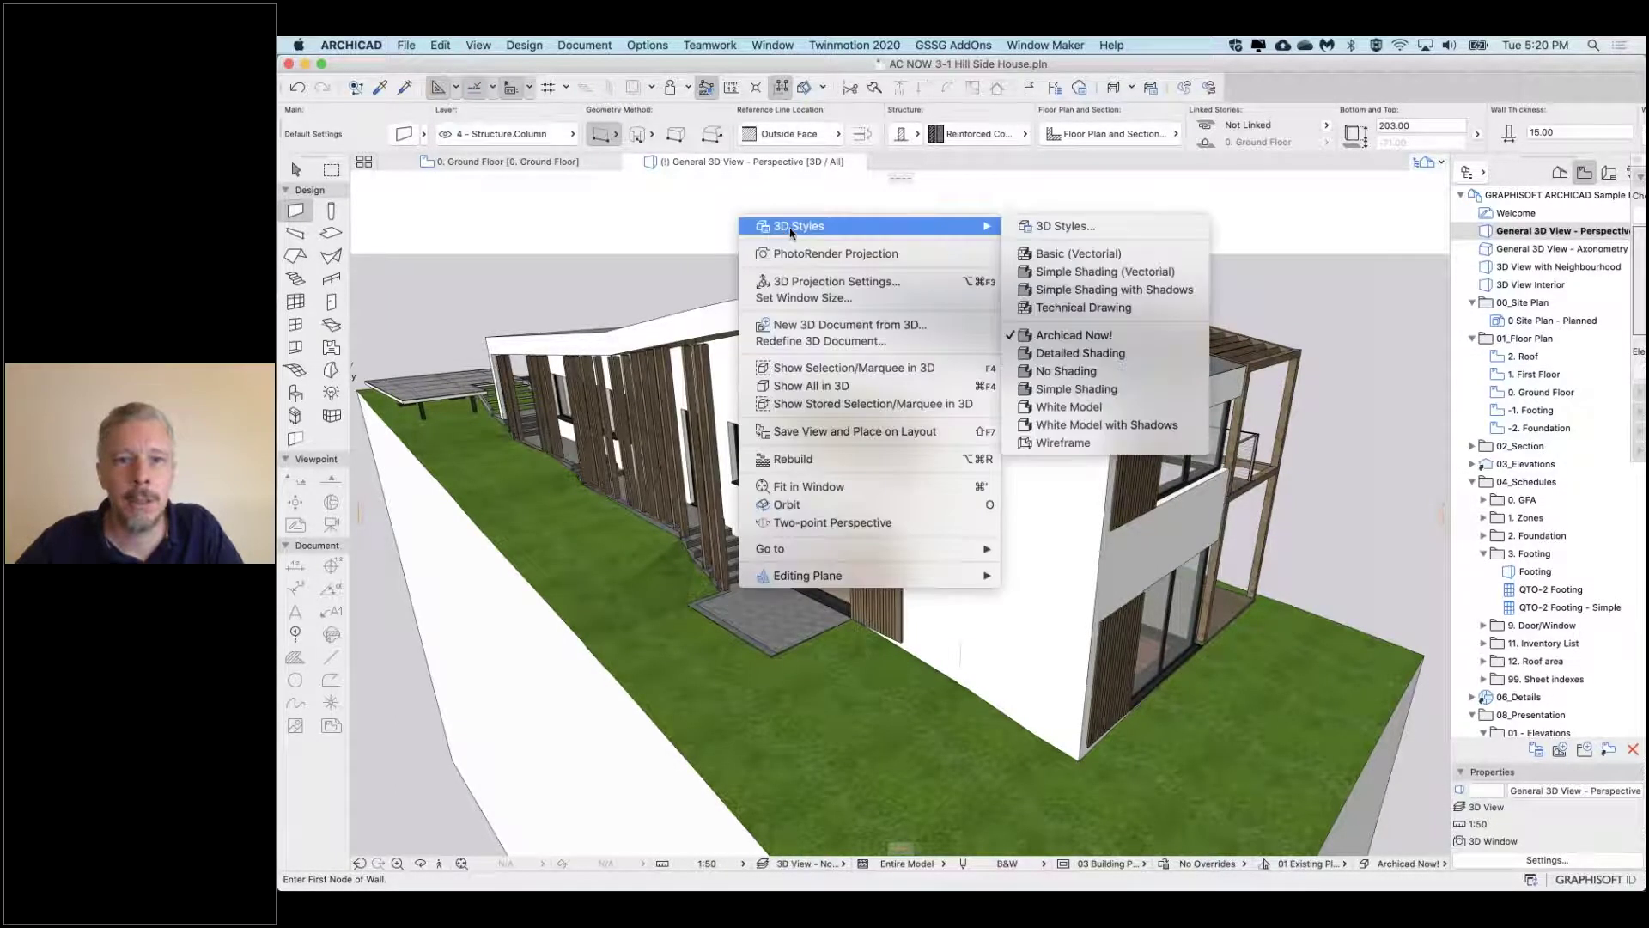
pyautogui.click(1098, 255)
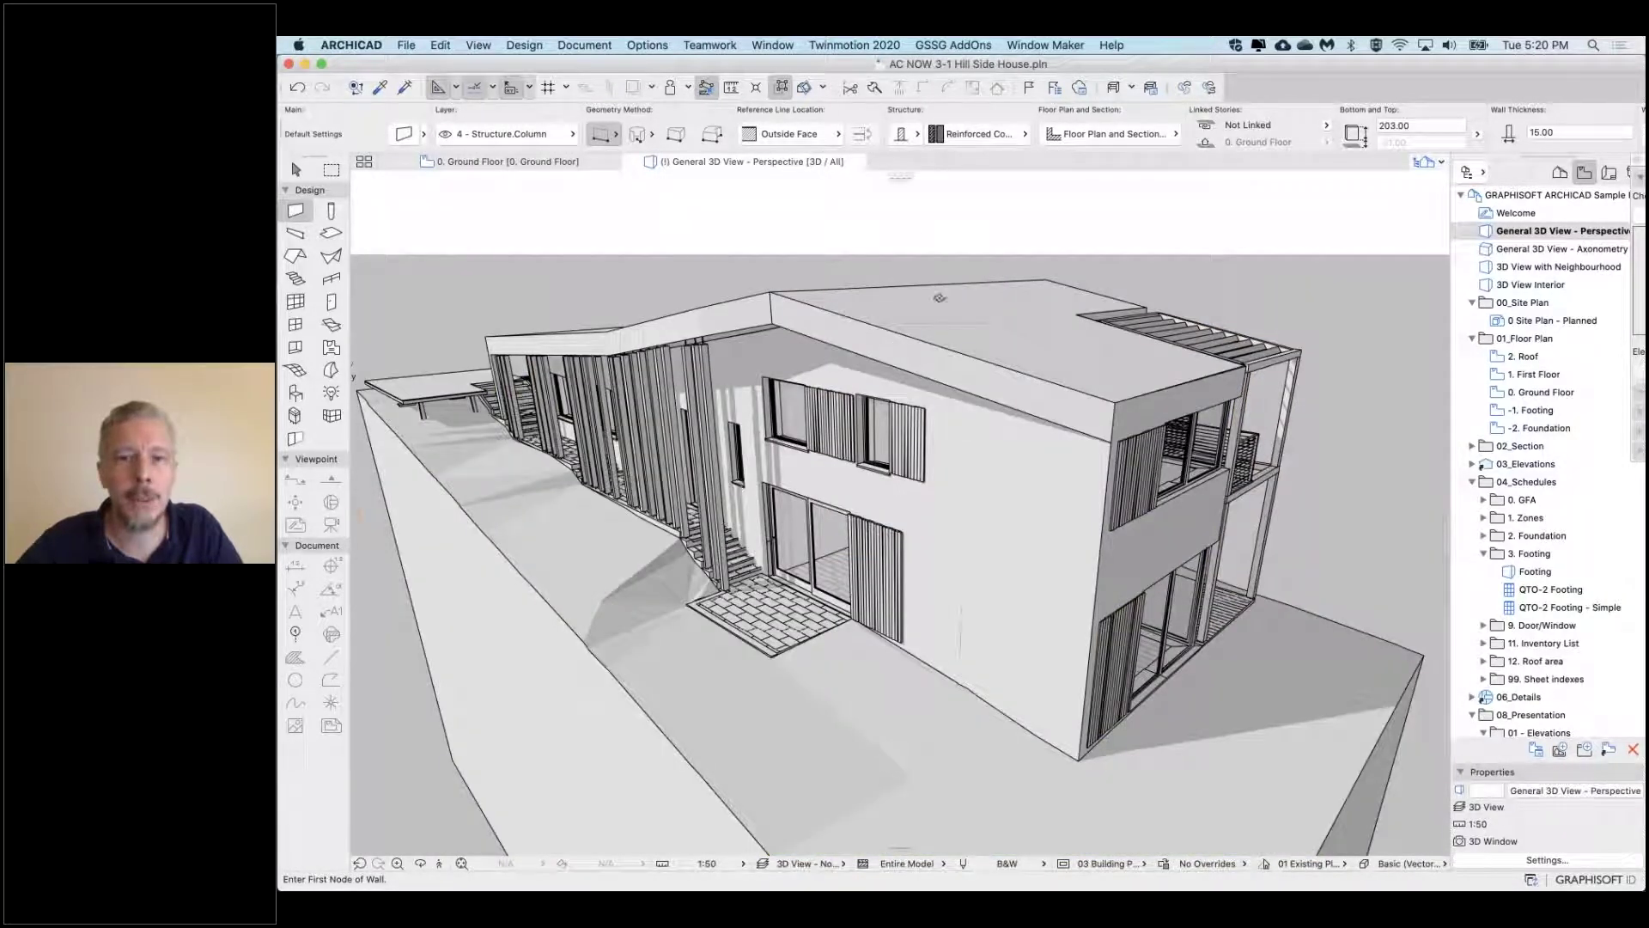
# Create a new 3D style named "Archicad Now! Vectorial Engine" based on the Basic (Vectorial) style
pyautogui.rightClick(910, 223)
pyautogui.moveTo(965, 234)
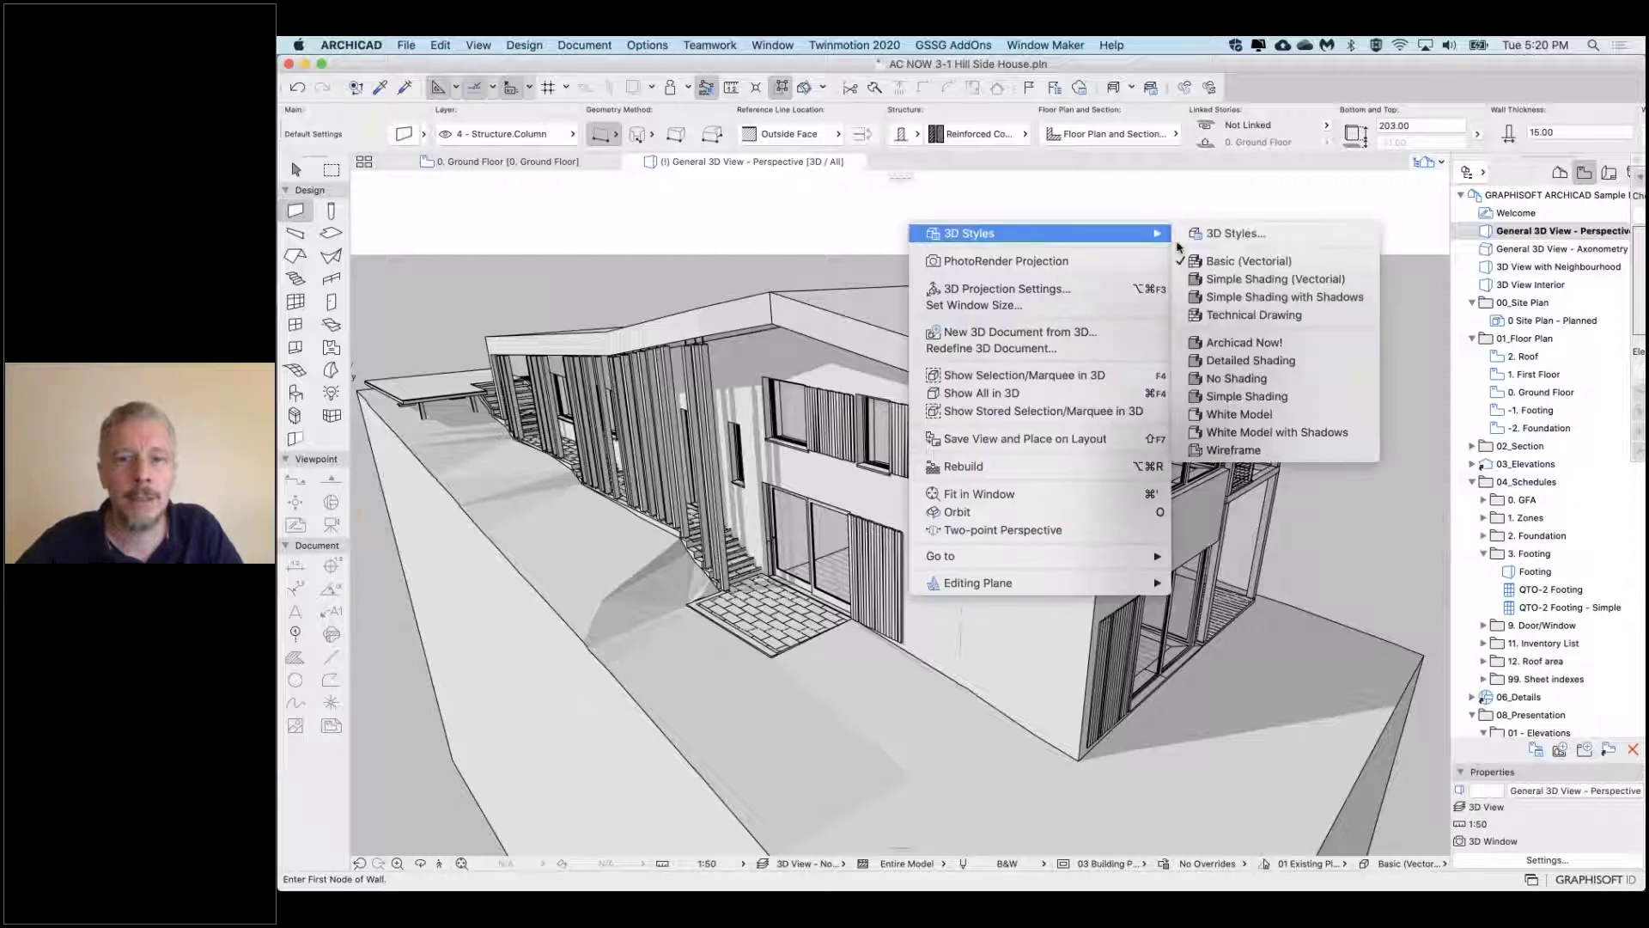
pyautogui.click(1198, 279)
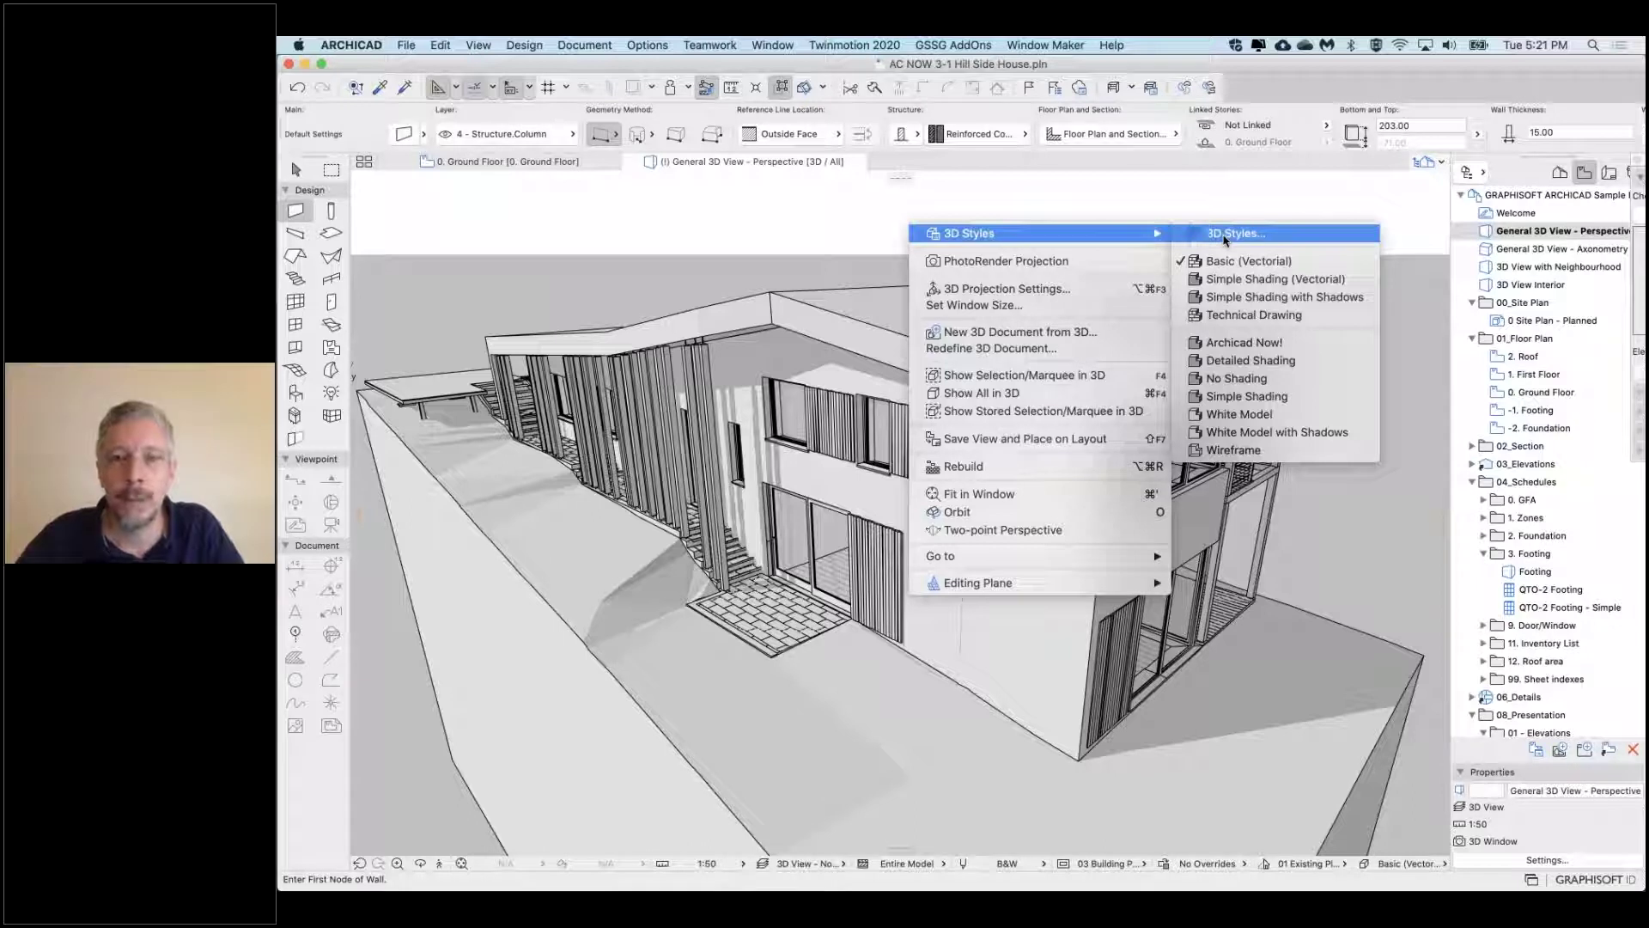
pyautogui.click(1226, 235)
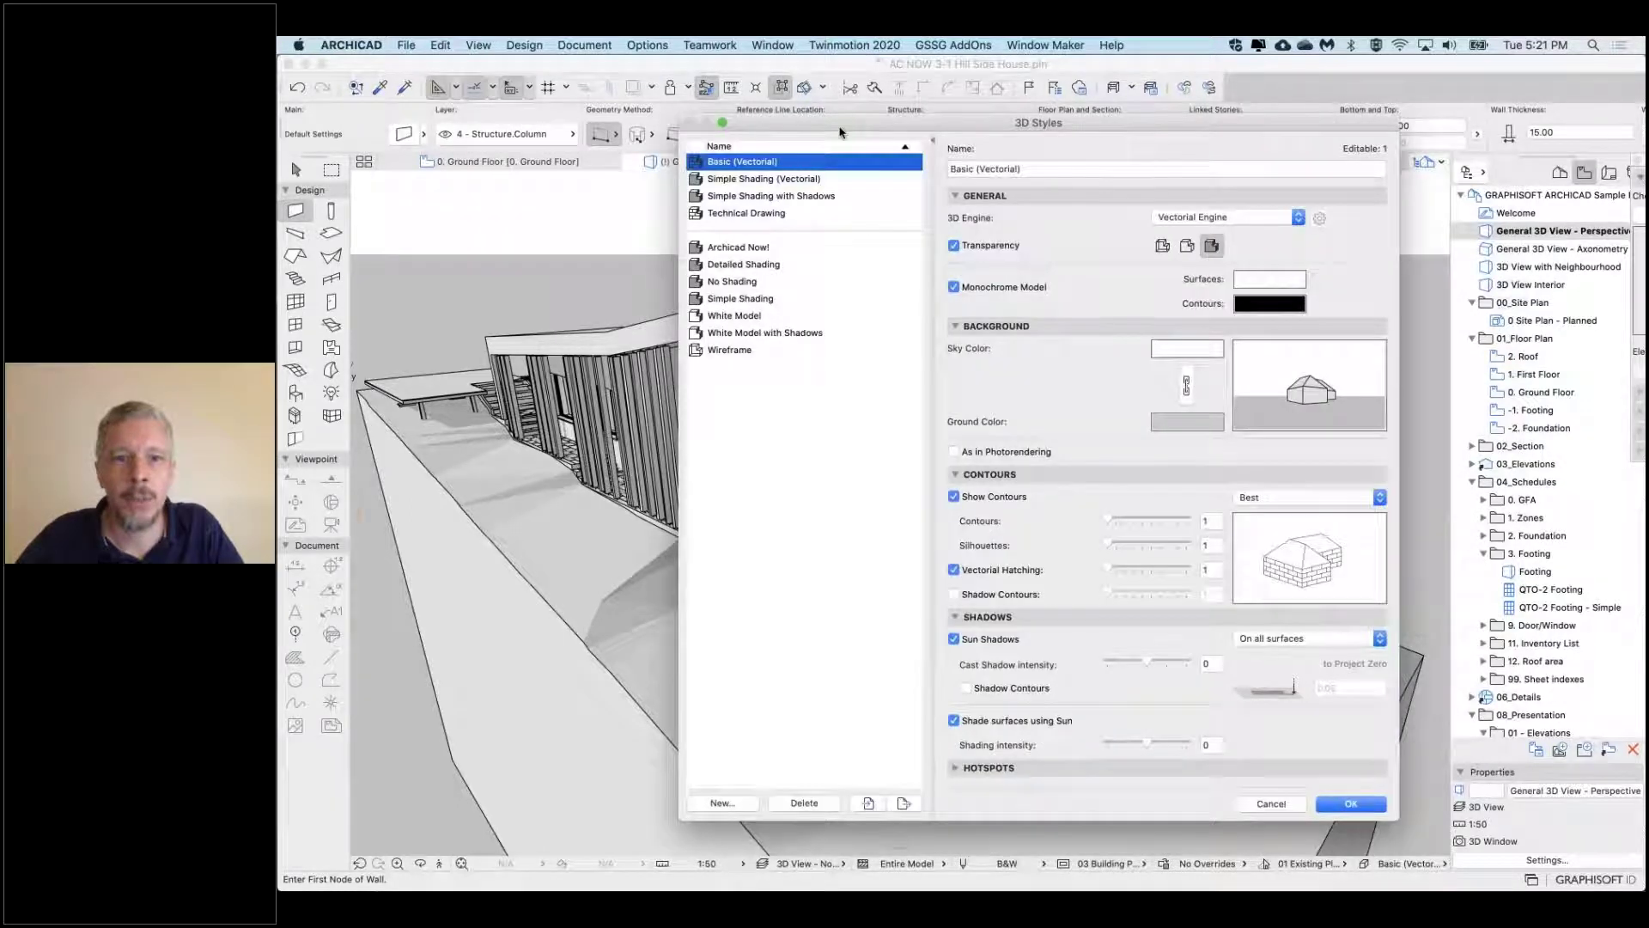
pyautogui.moveTo(840, 129); pyautogui.dragTo(814, 138)
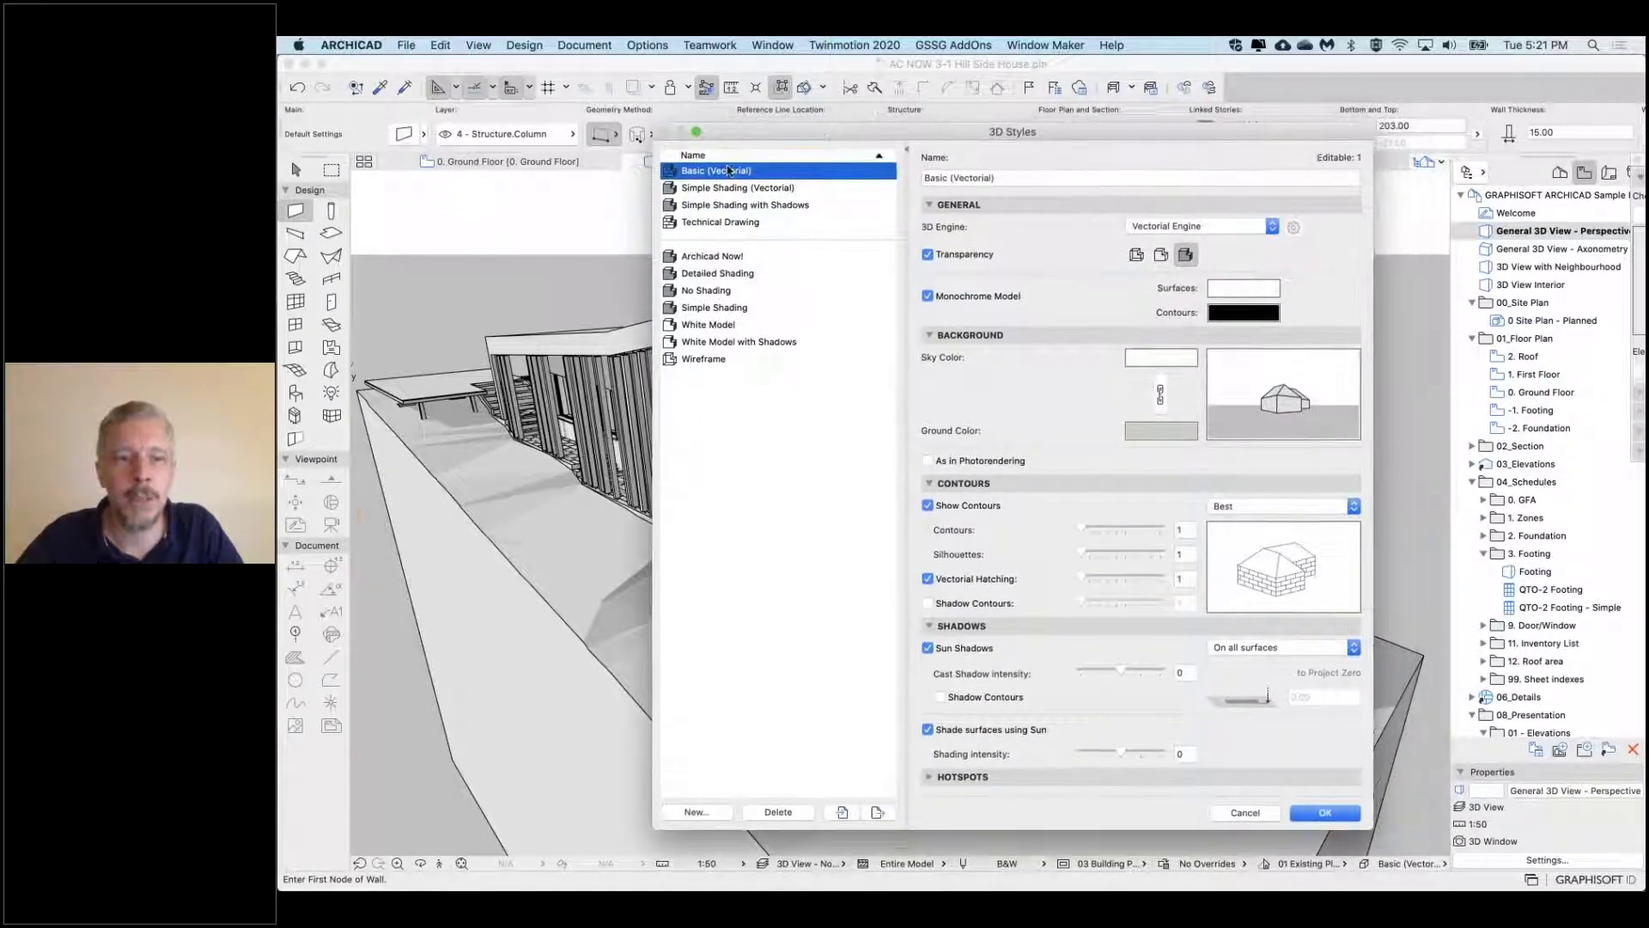
pyautogui.click(696, 812)
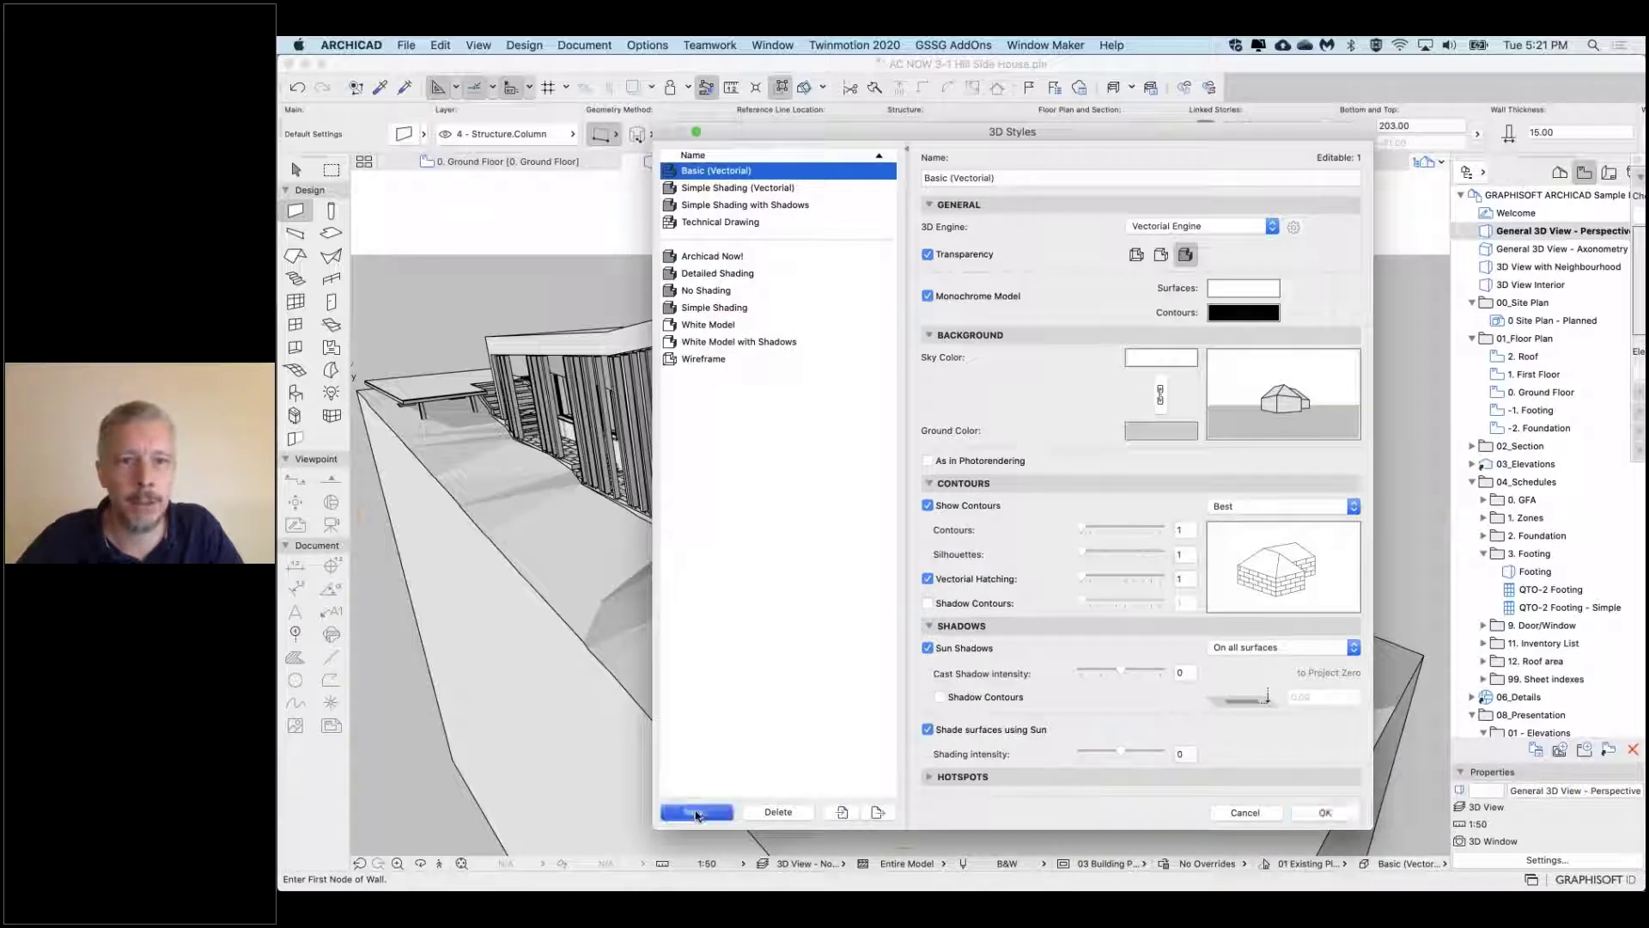
pyautogui.moveTo(974, 356); pyautogui.dragTo(940, 385)
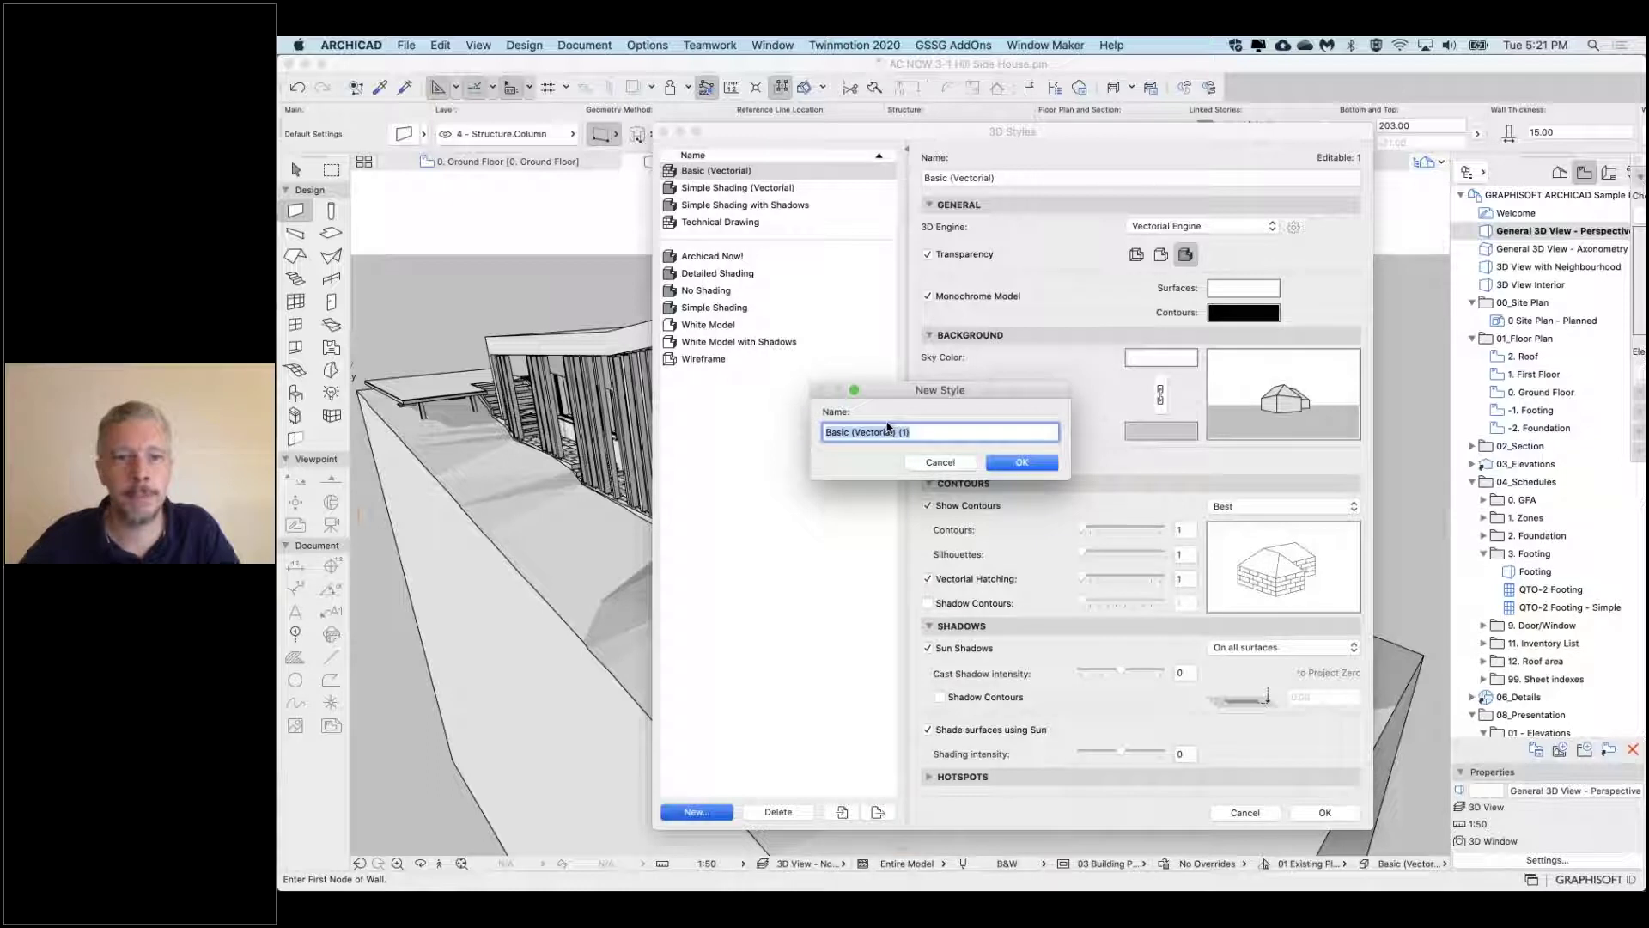
pyautogui.write('Archicad Now! V')
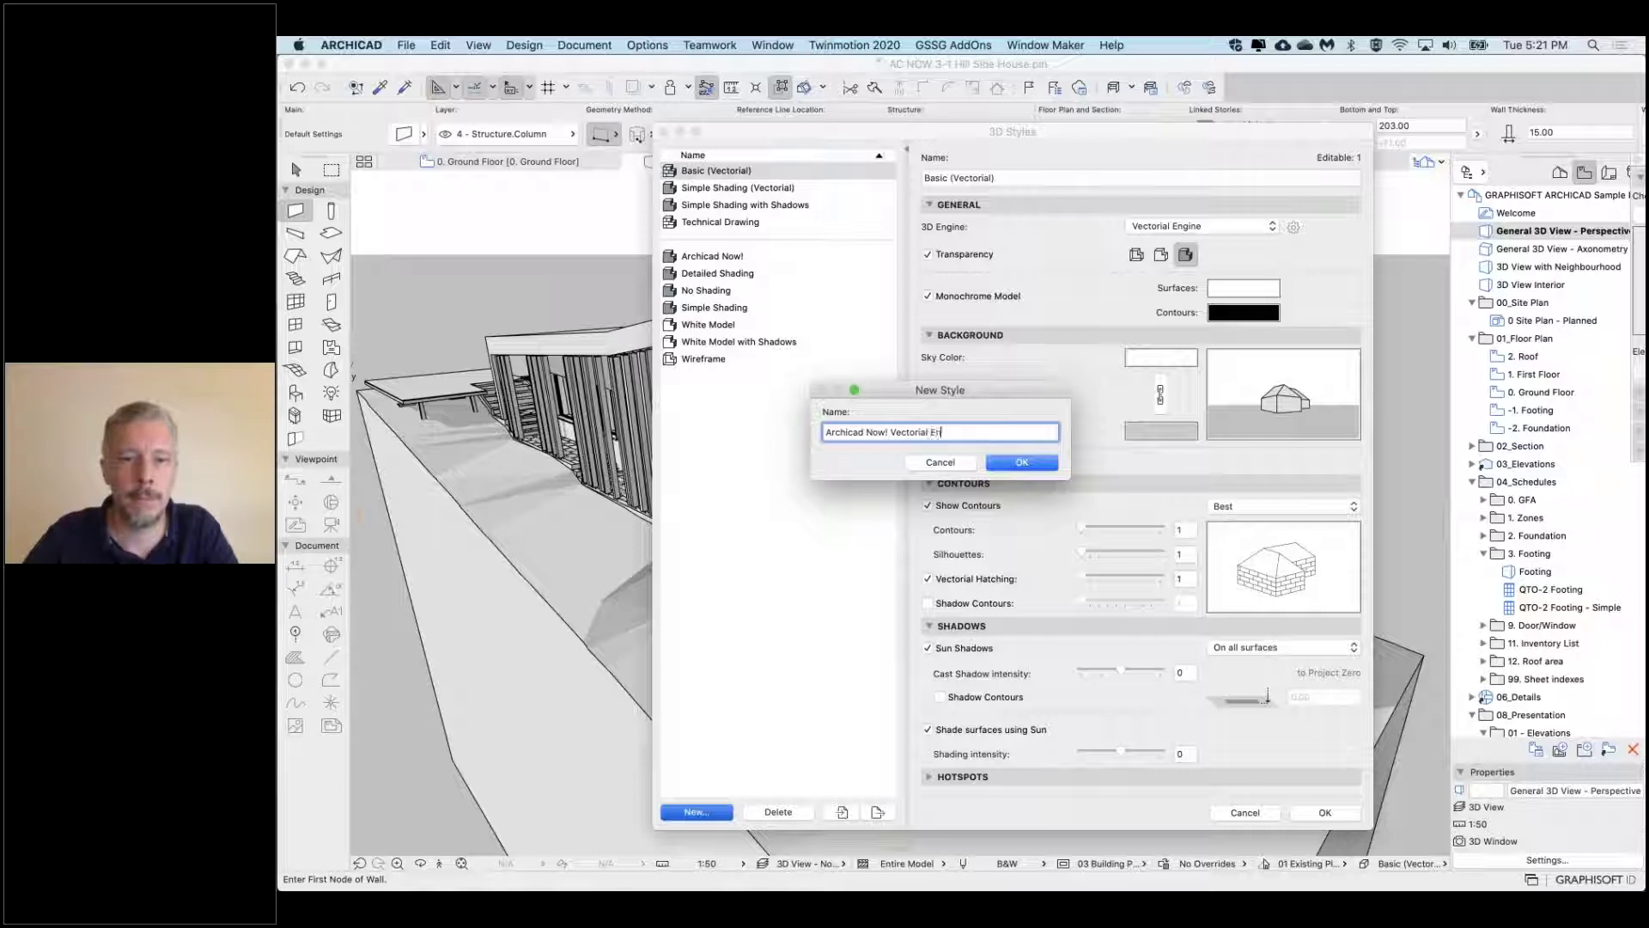
pyautogui.click(1022, 464)
# Rename the Archicad Now! style as "Archicad Now! OpenGL"
pyautogui.click(737, 274)
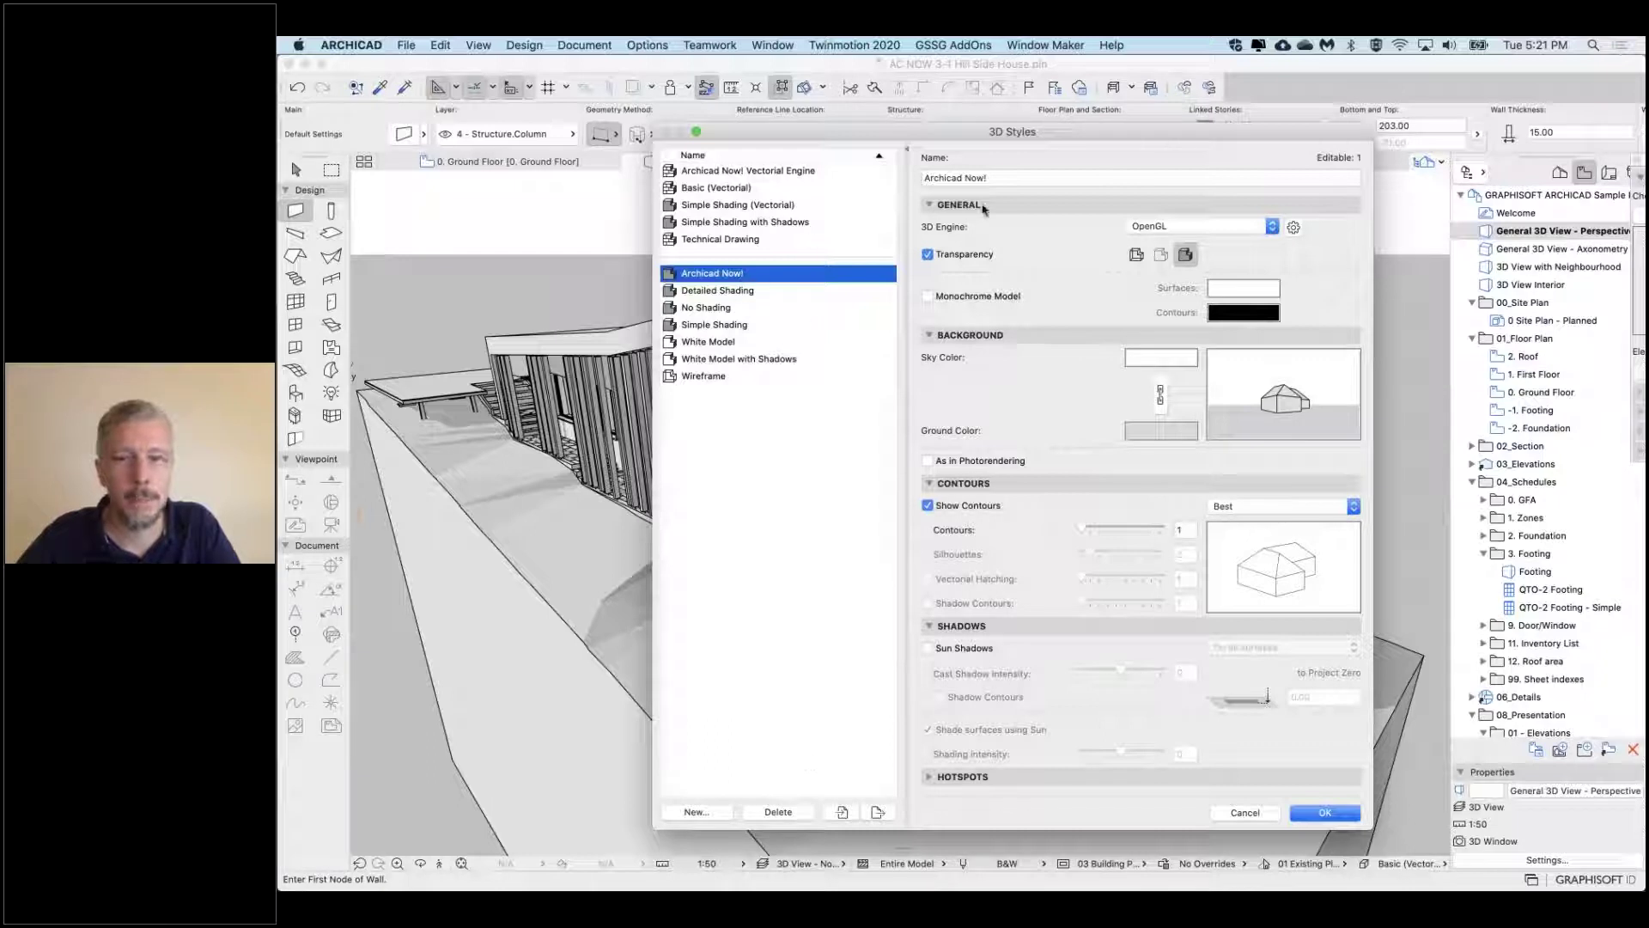
pyautogui.click(995, 178)
pyautogui.write('OpenGL')
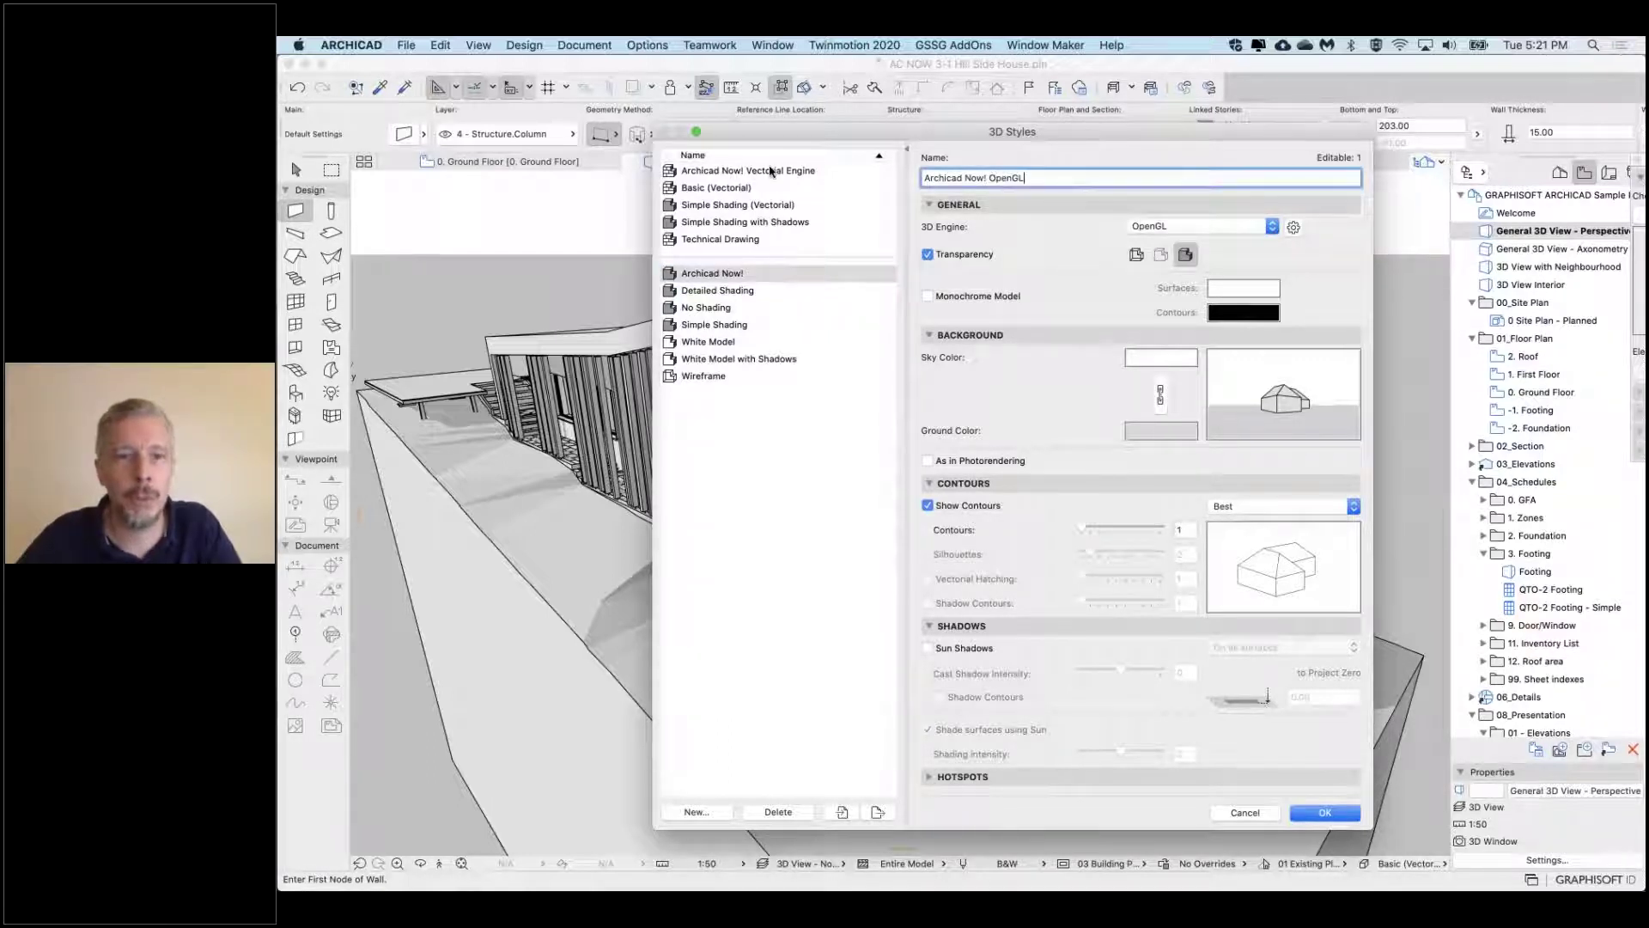
# Set the Archicad Now! Vectorial Engine style to Hidden Line, apply it, and inspect the house from a lower angle
pyautogui.click(768, 171)
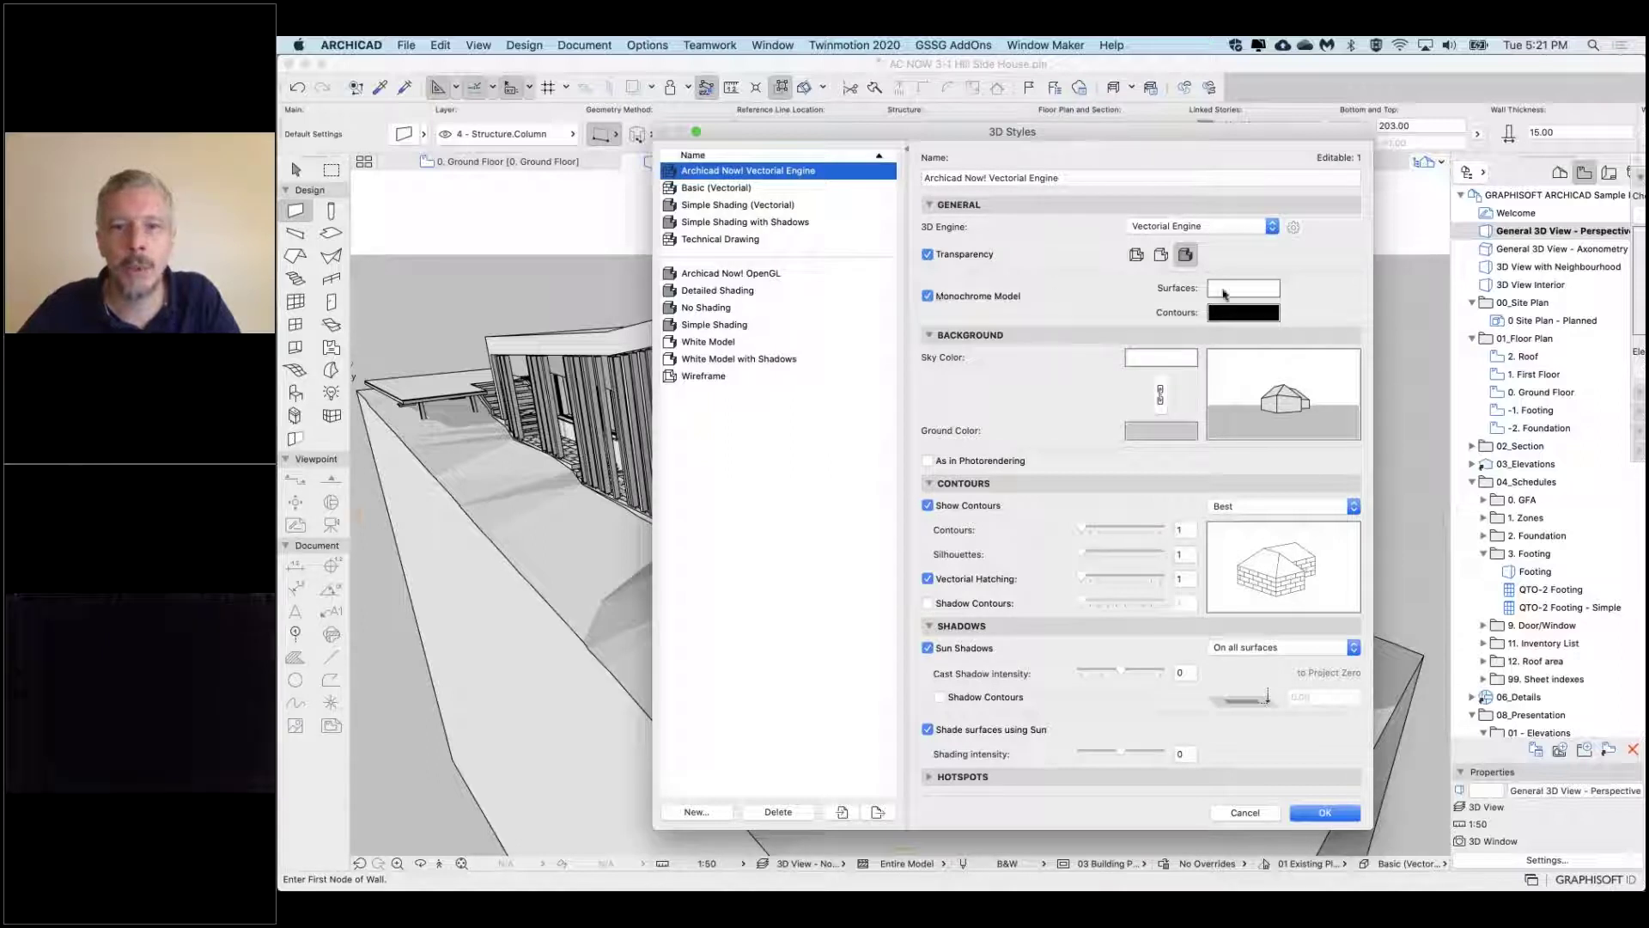
pyautogui.click(1161, 255)
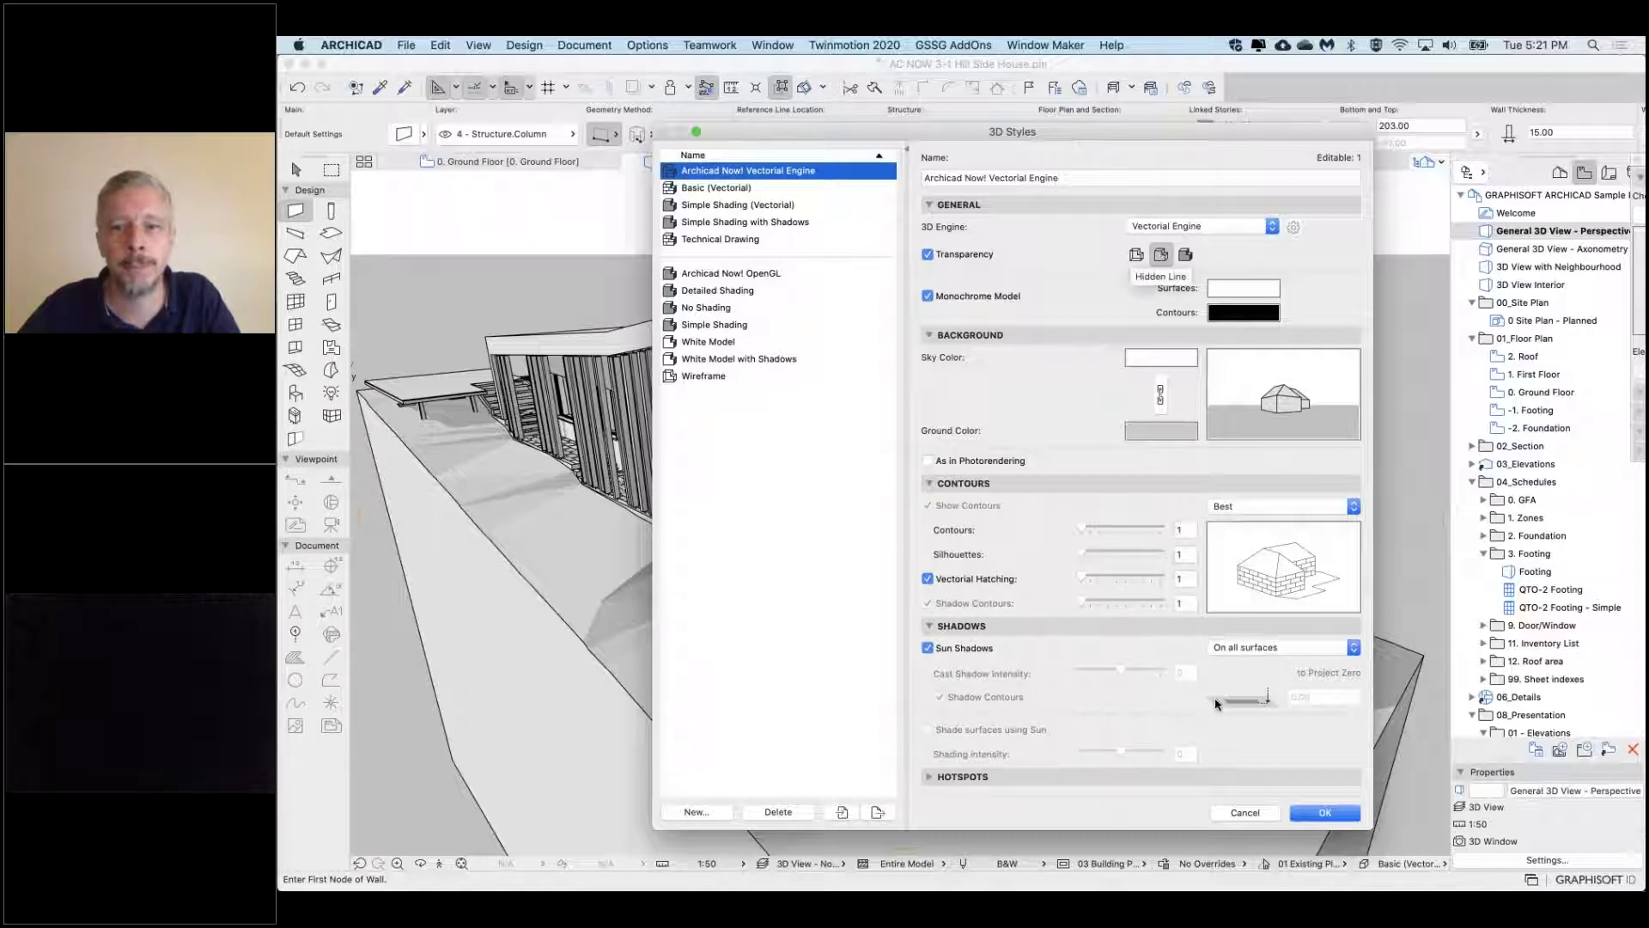
pyautogui.click(1323, 814)
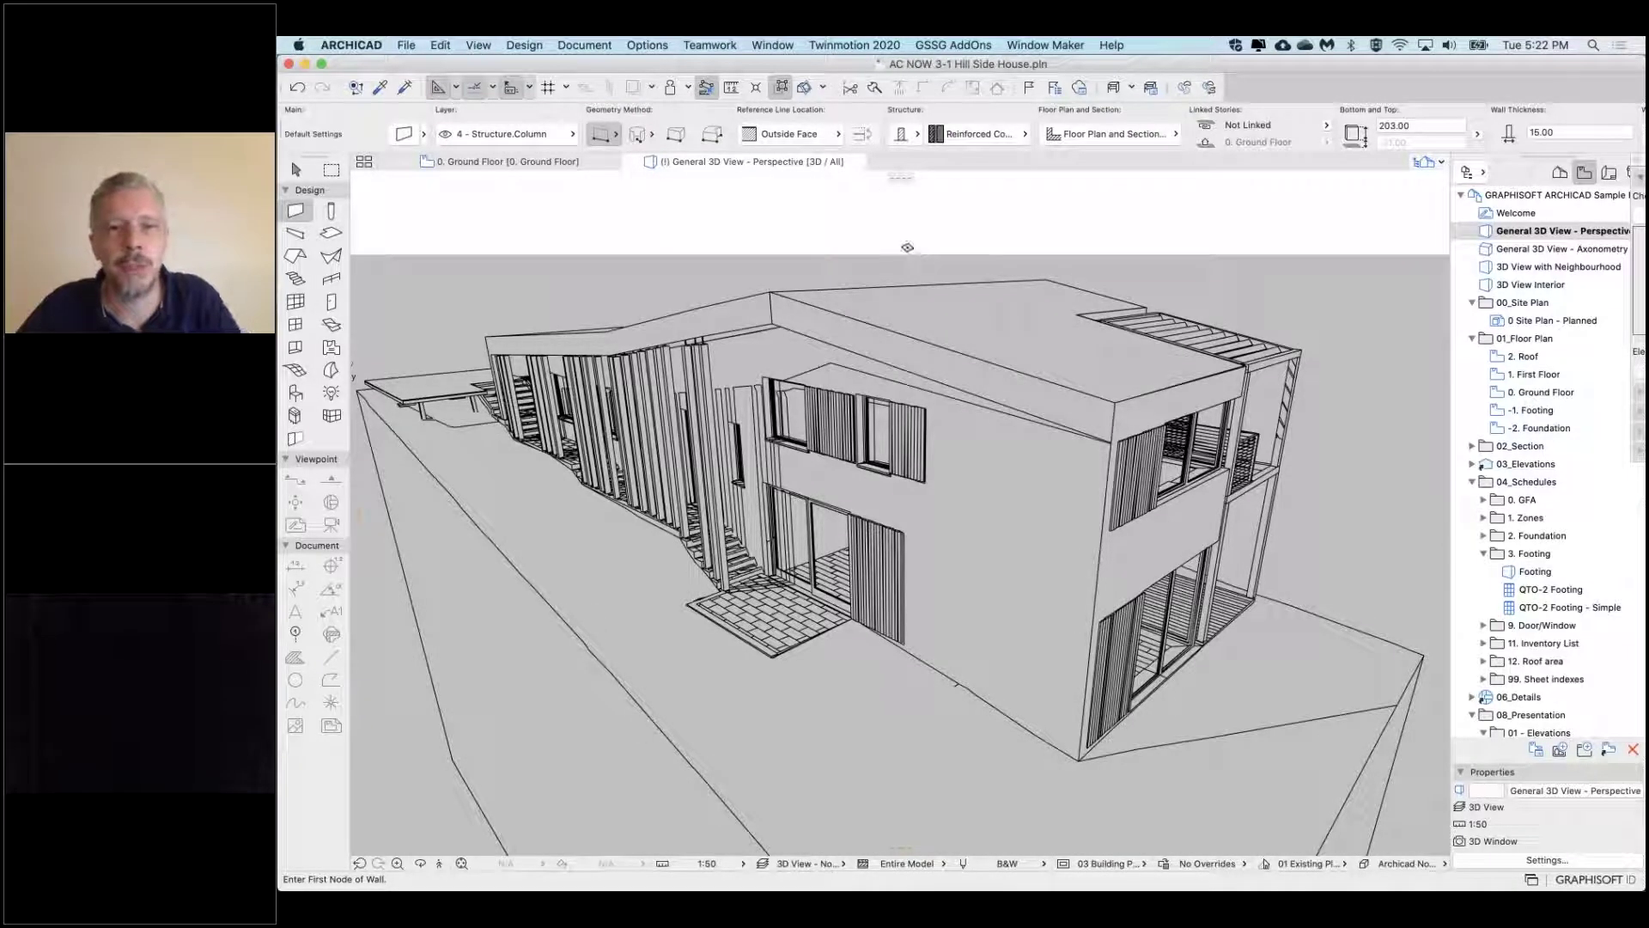
pyautogui.press('shift')
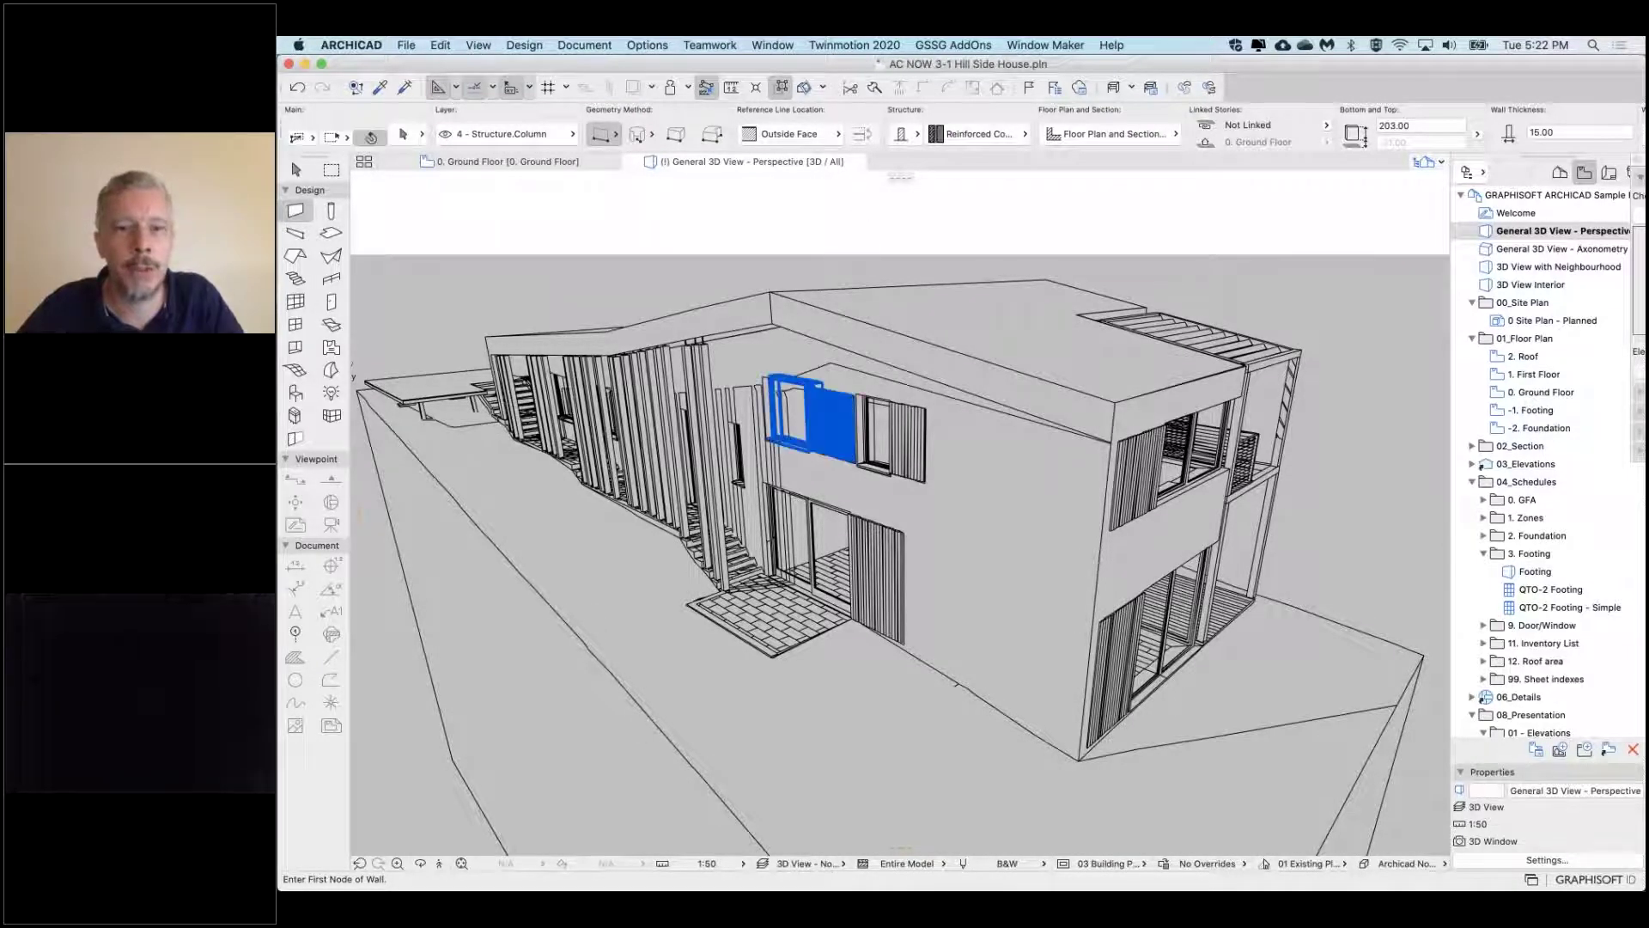
pyautogui.keyDown('shift'); pyautogui.moveTo(811, 421); pyautogui.dragTo(817, 336, button='middle'); pyautogui.keyUp('shift')
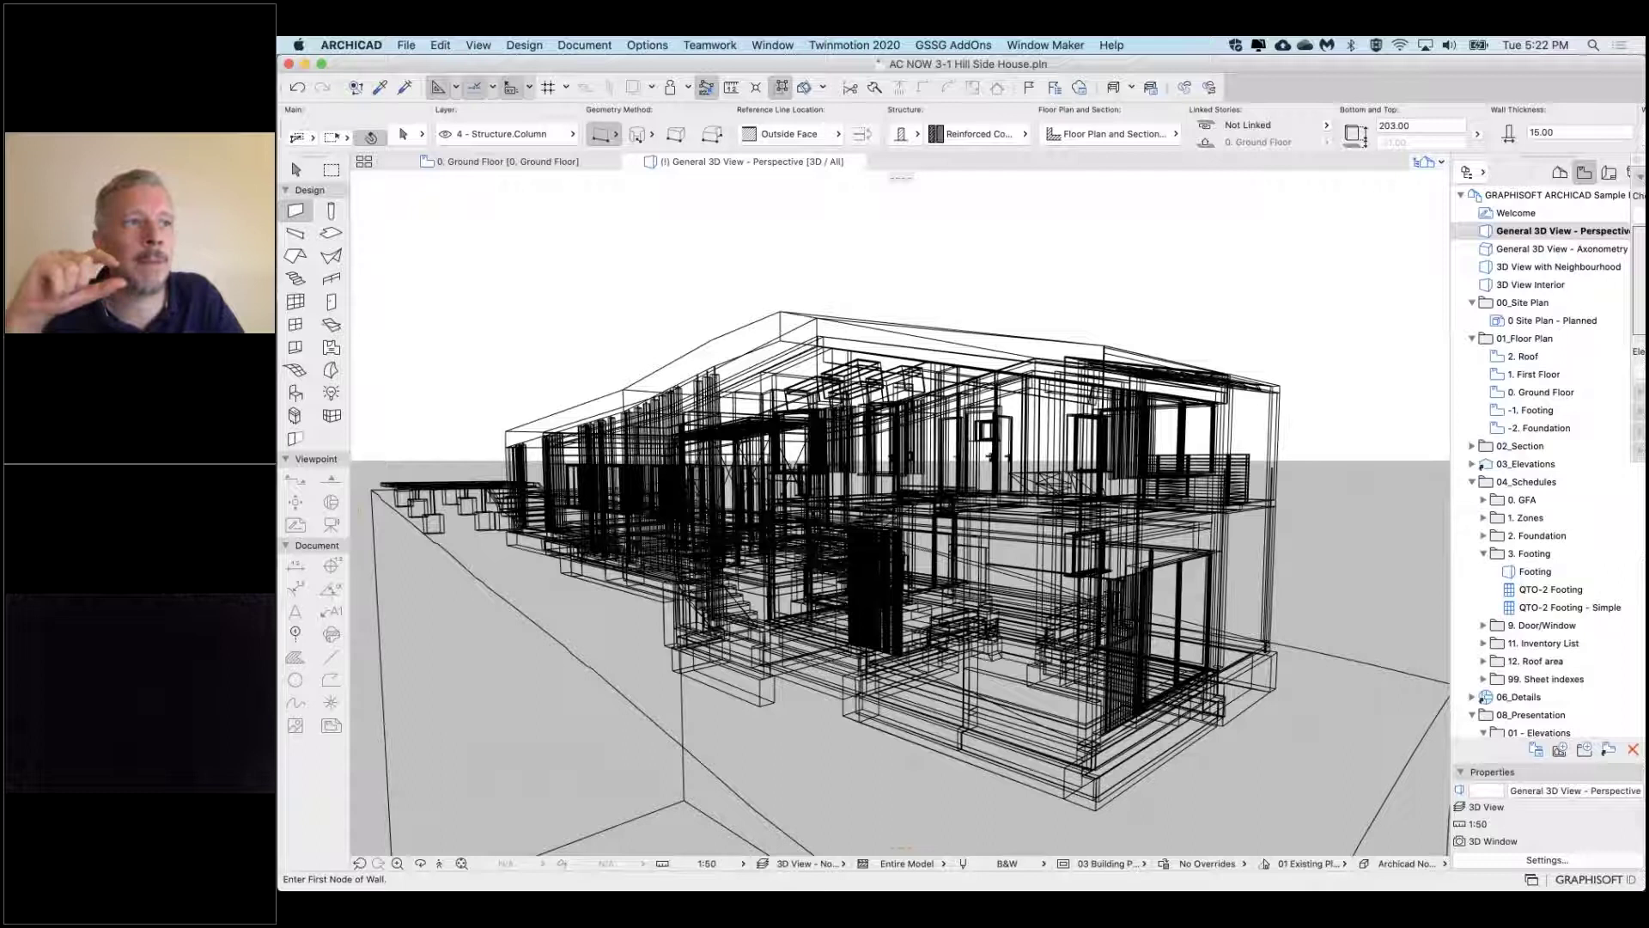
pyautogui.click(569, 565)
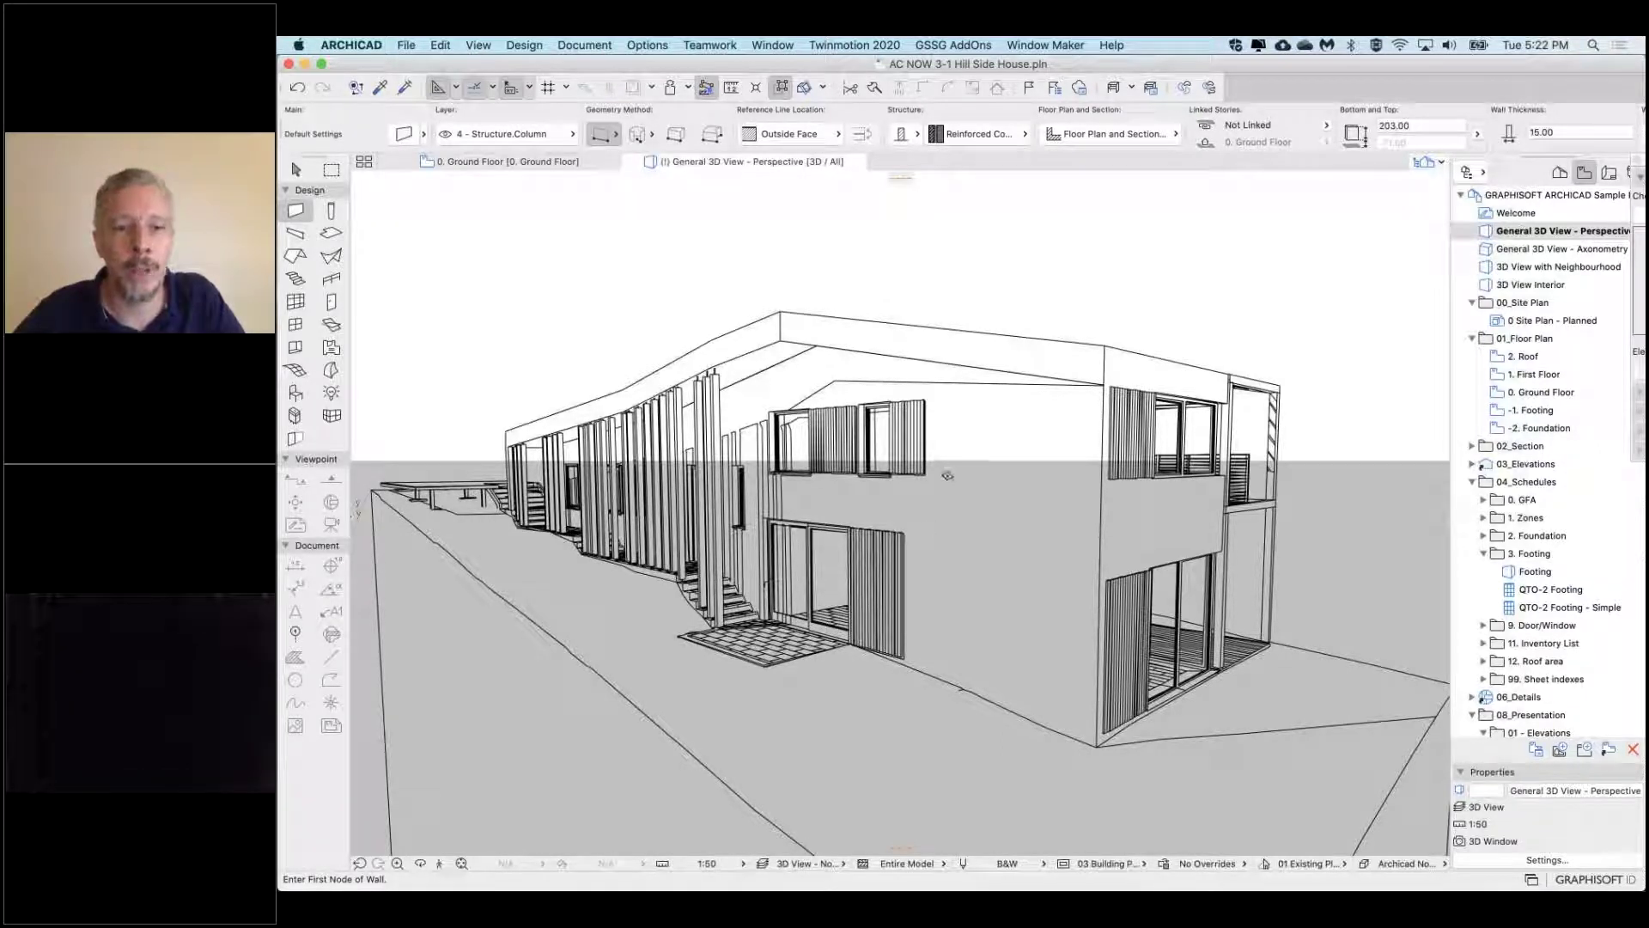
pyautogui.keyDown('shift'); pyautogui.moveTo(948, 475); pyautogui.dragTo(928, 352, button='middle'); pyautogui.keyUp('shift')
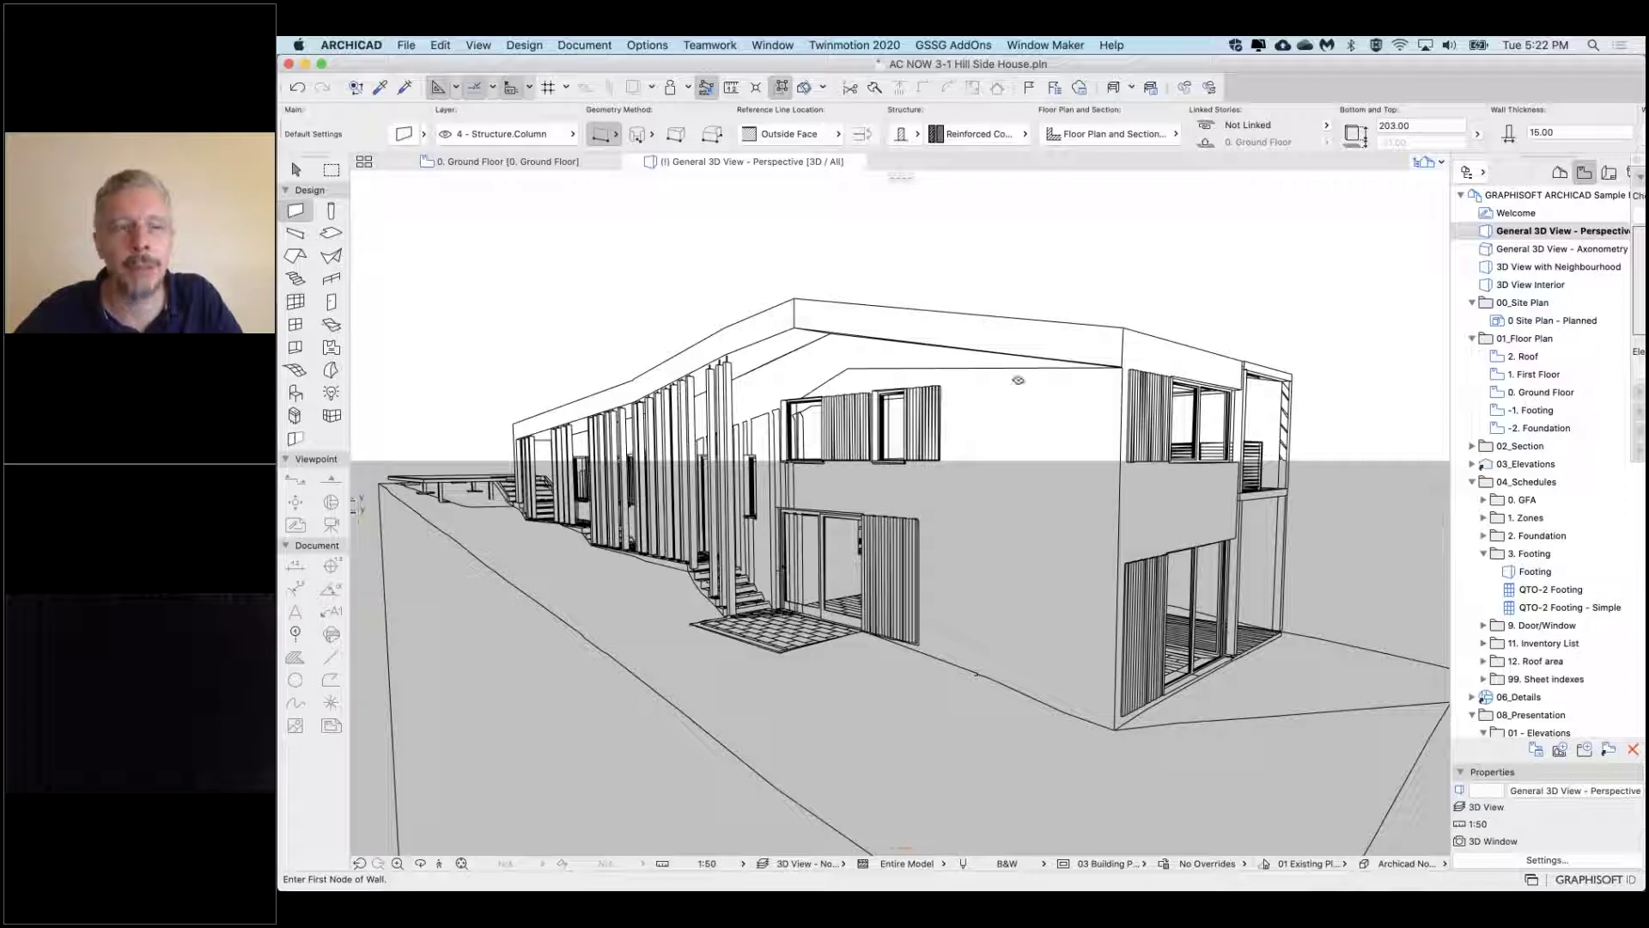
# Switch the Archicad Now! Vectorial Engine 3D style from Hidden Line to Shading mode
pyautogui.rightClick(958, 257)
pyautogui.moveTo(1148, 276)
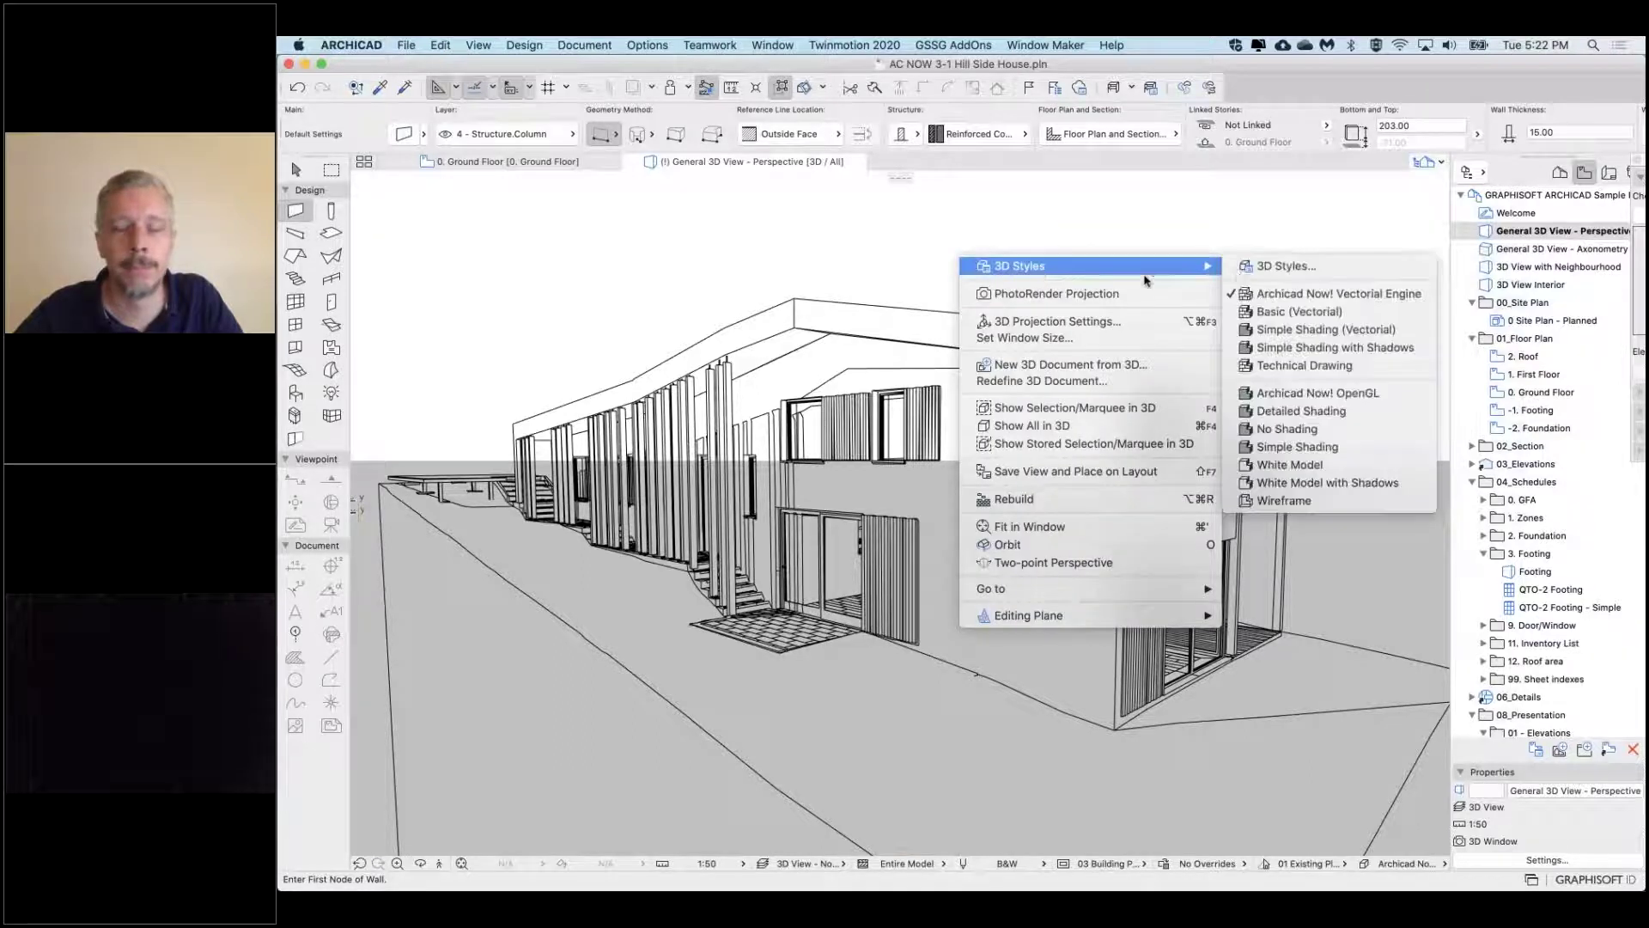
pyautogui.click(1268, 274)
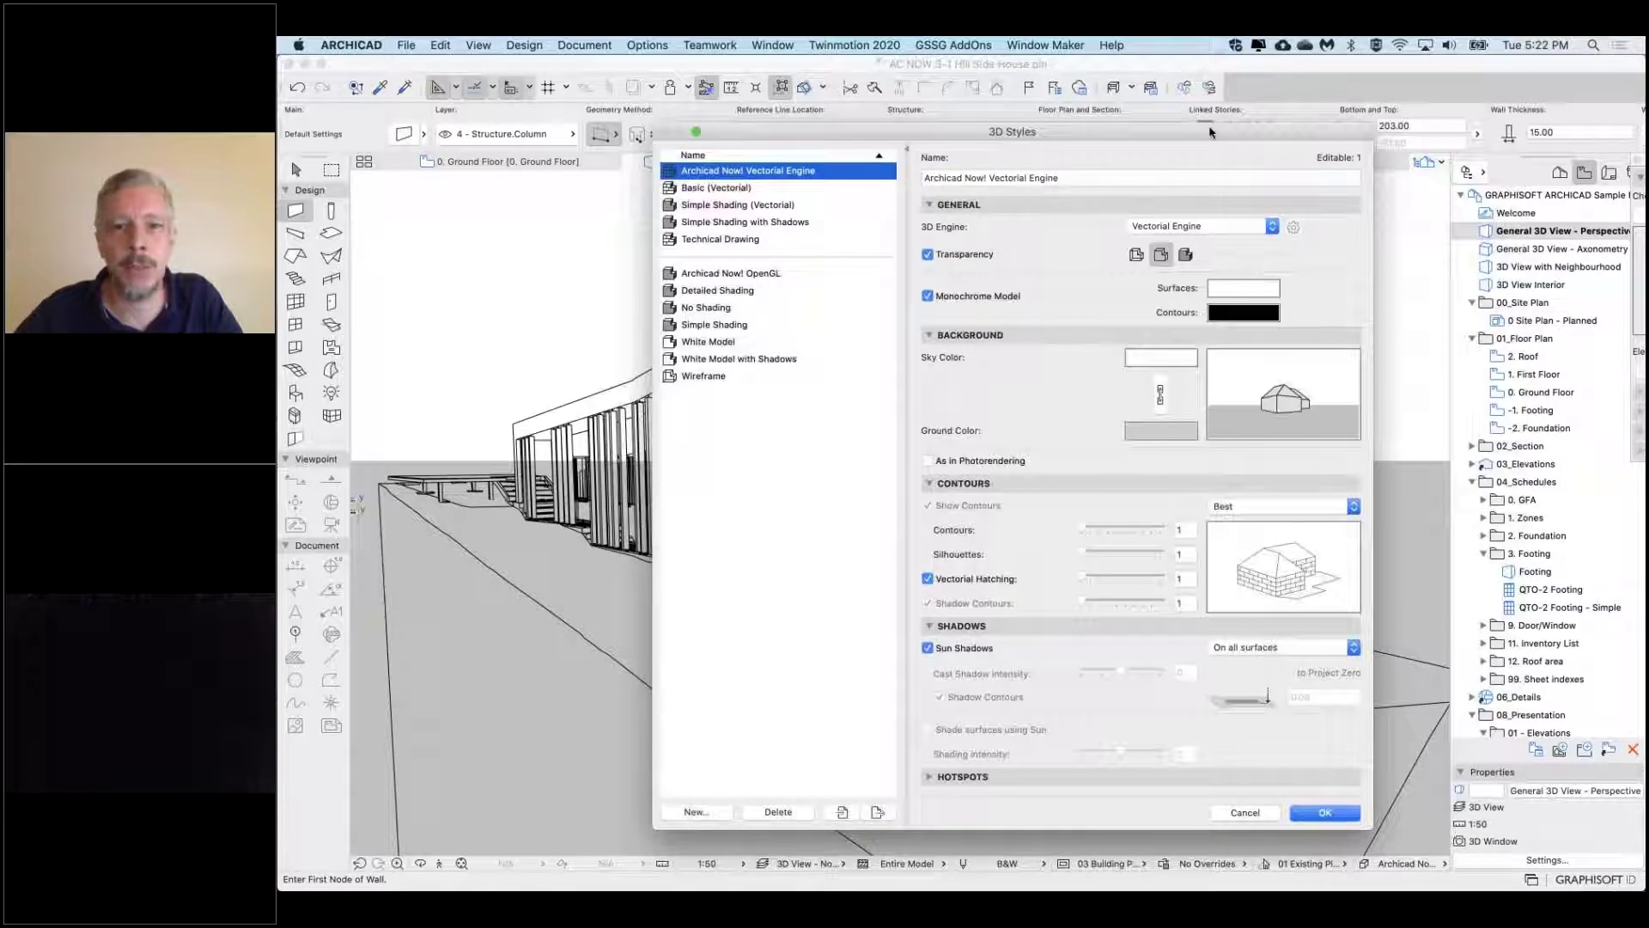
pyautogui.moveTo(1209, 131); pyautogui.dragTo(1188, 138)
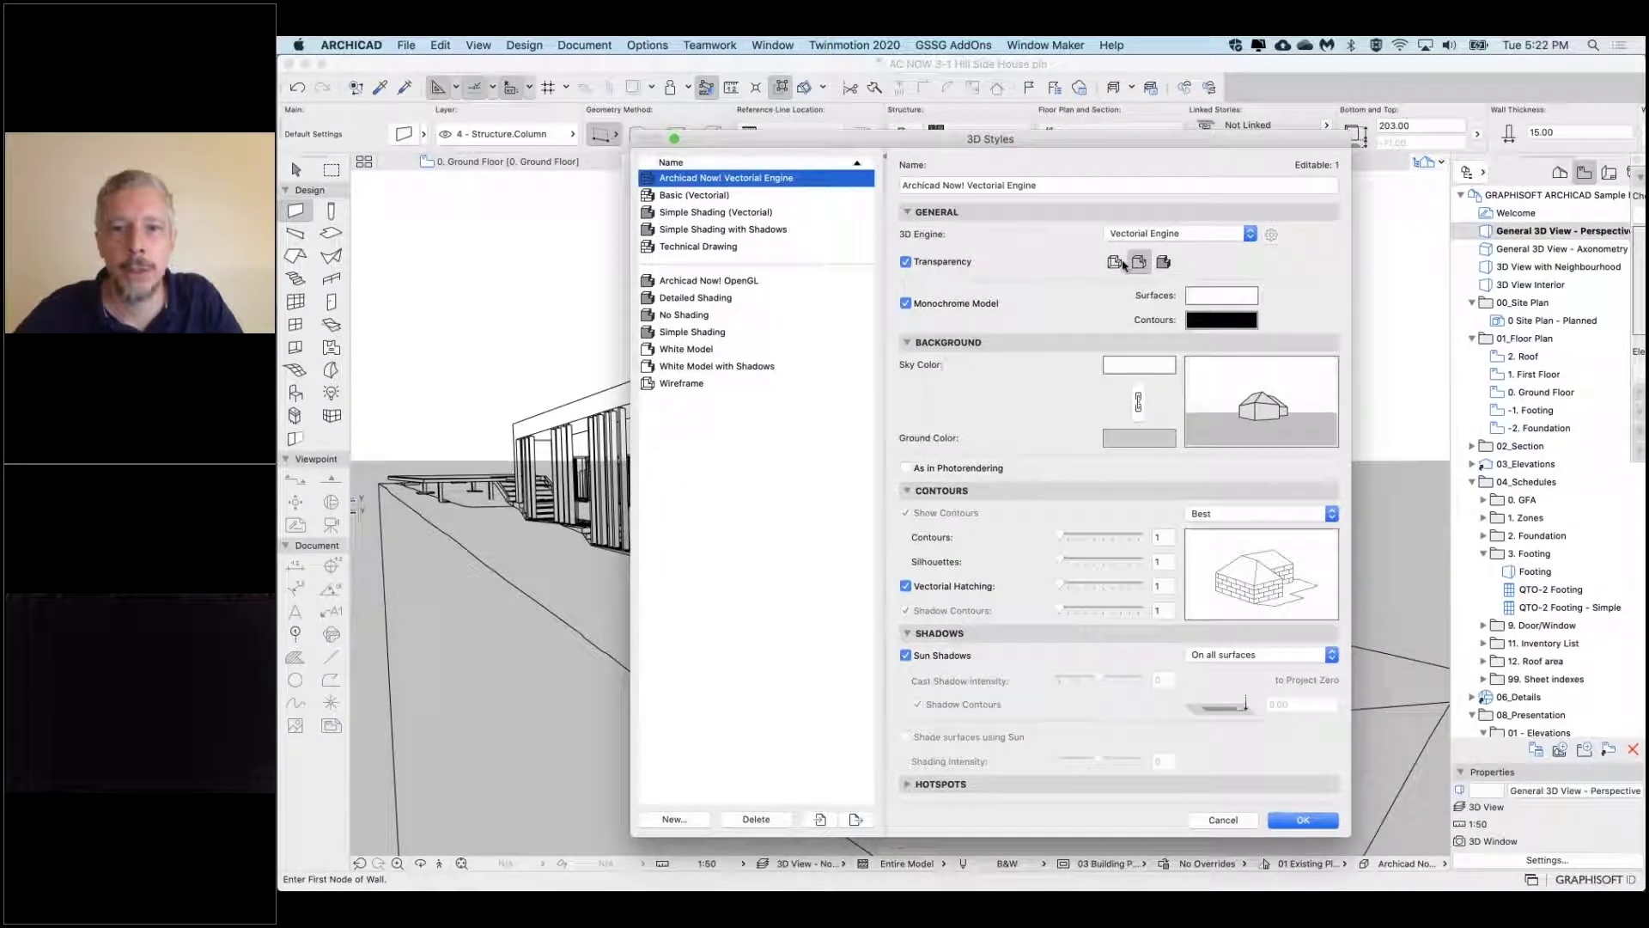
pyautogui.click(1163, 261)
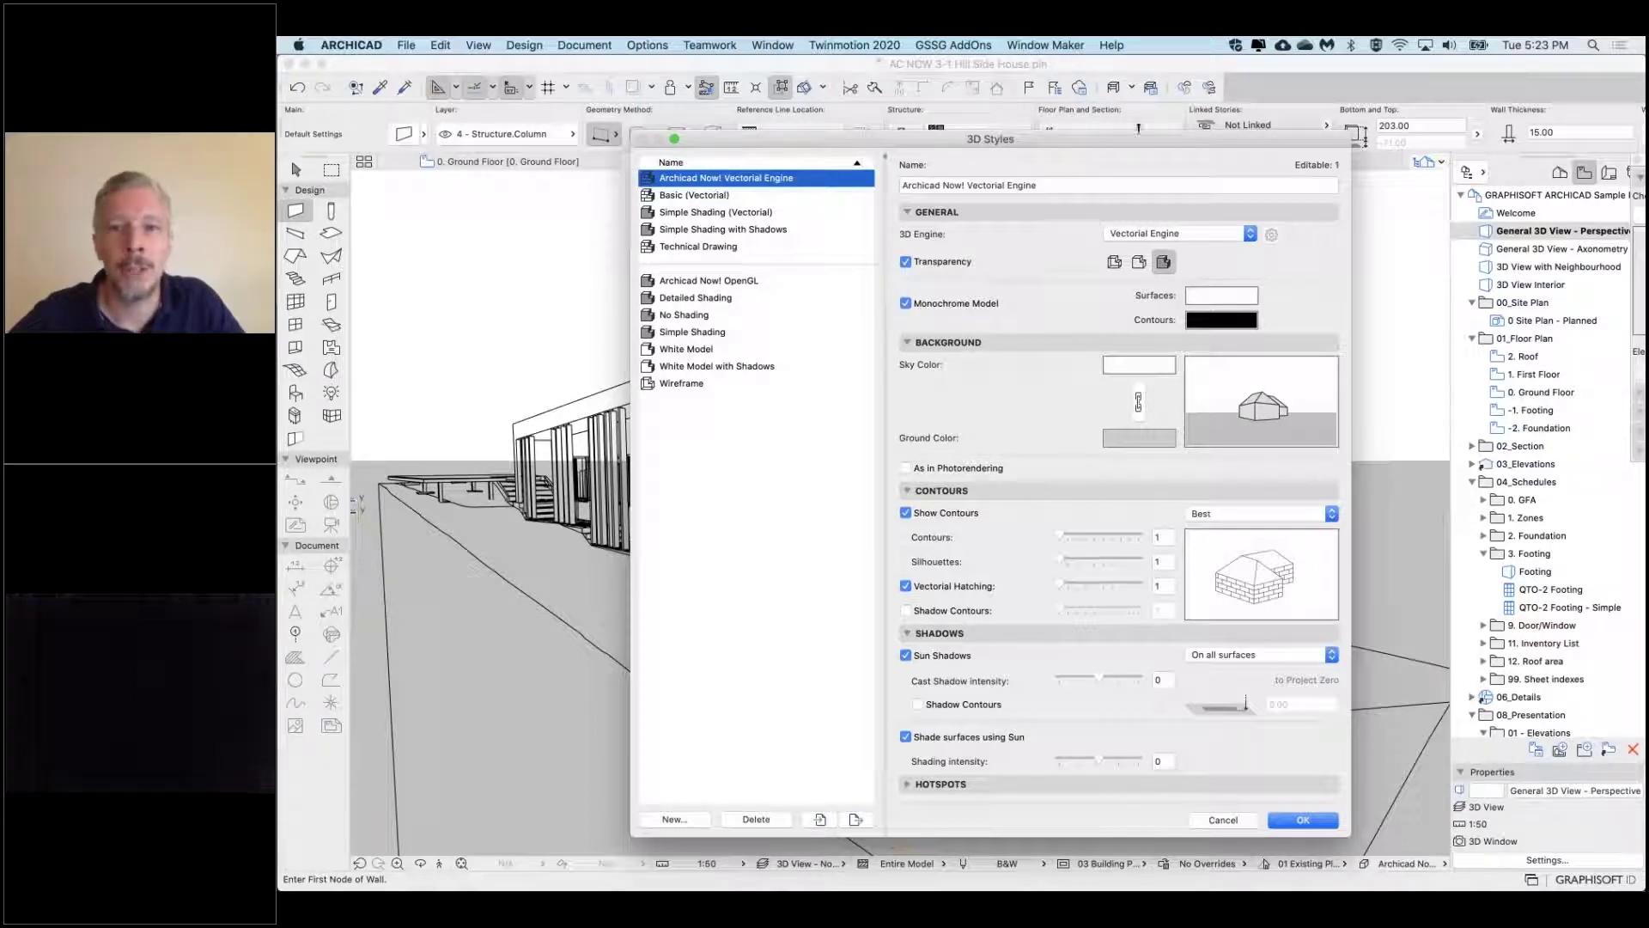
pyautogui.moveTo(1143, 147); pyautogui.dragTo(1109, 147)
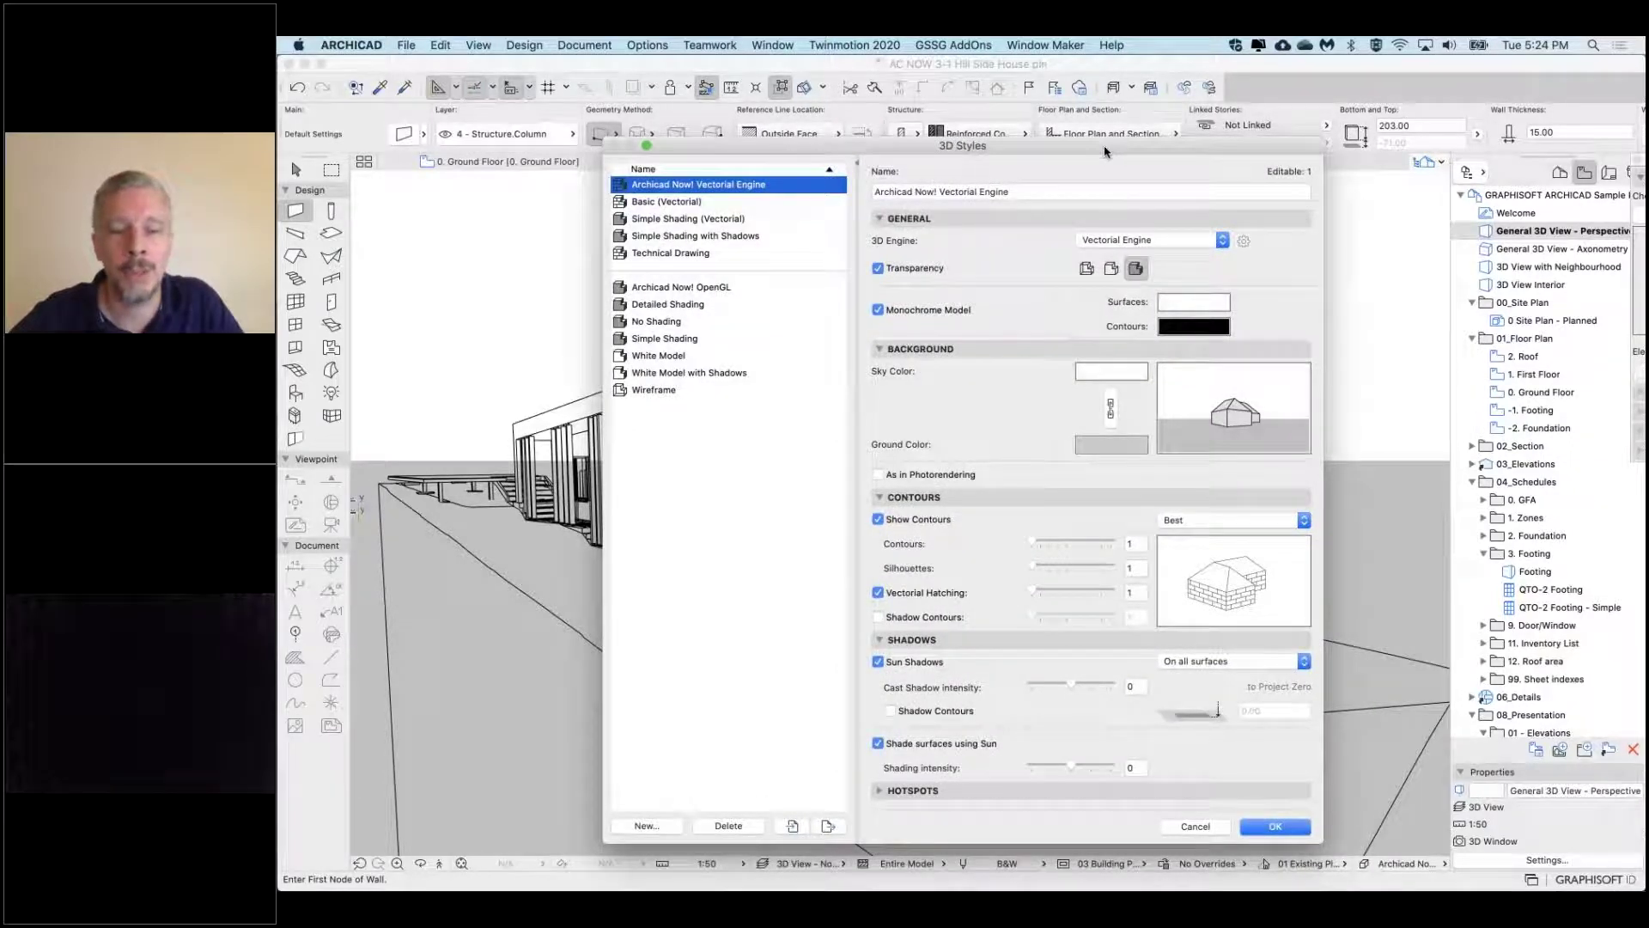
pyautogui.moveTo(1109, 146); pyautogui.dragTo(1105, 146)
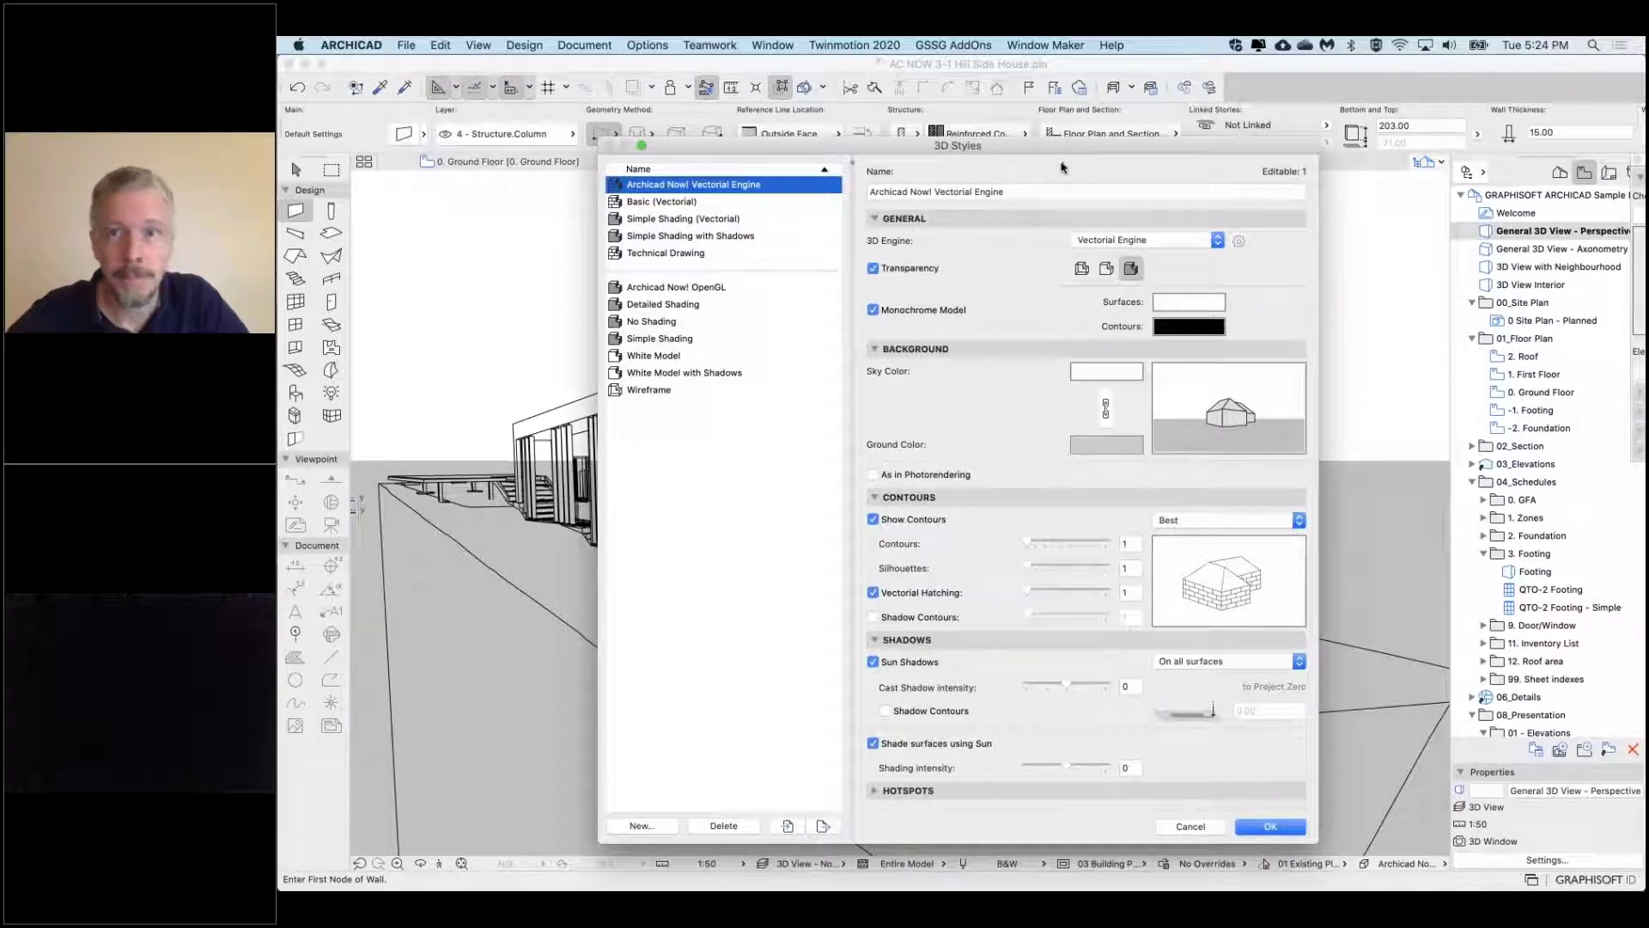
pyautogui.moveTo(1072, 151); pyautogui.dragTo(1064, 150)
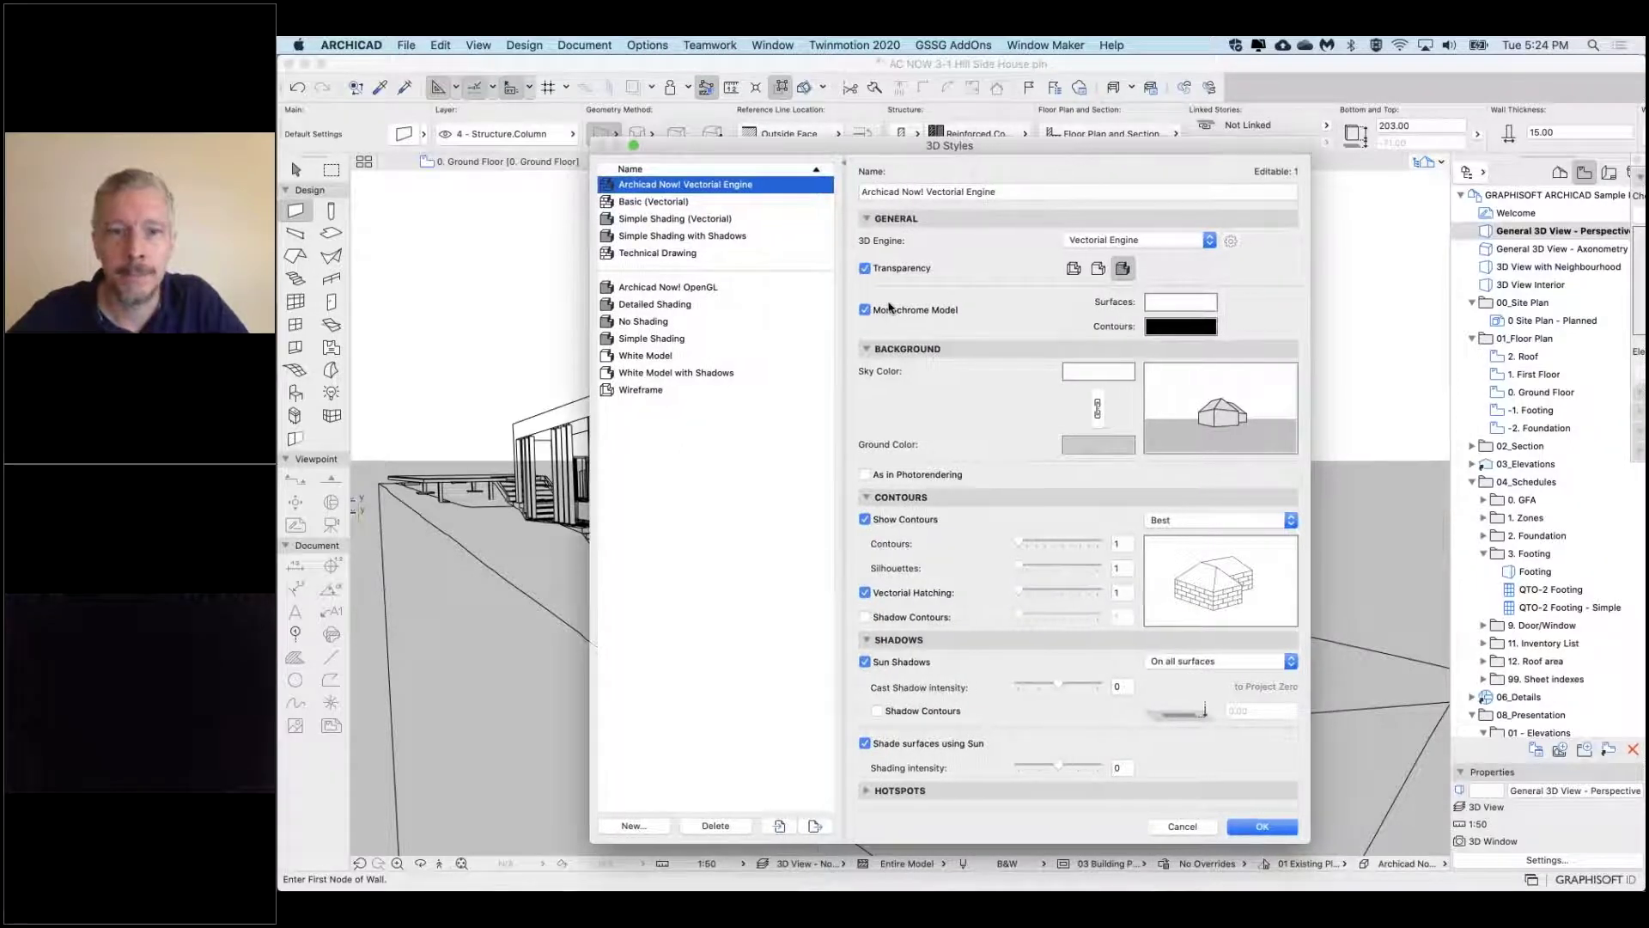
# Turn off the Monochrome Model for the style, lighten its grey ground color, and apply the settings to the 3D view
pyautogui.click(893, 309)
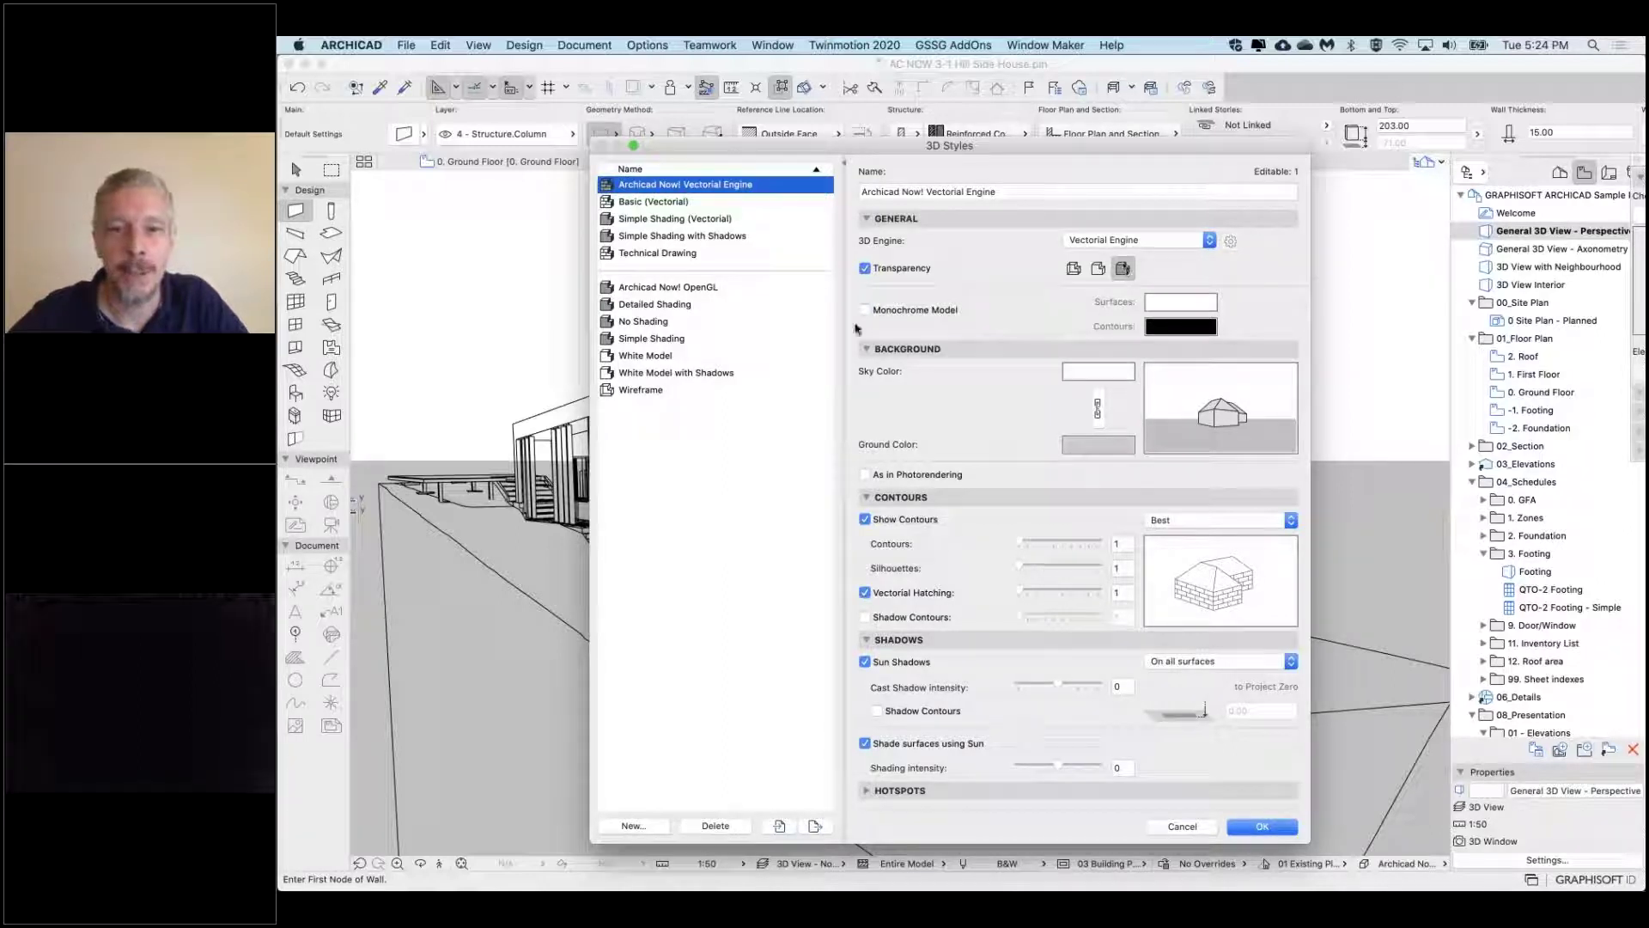
pyautogui.click(1089, 449)
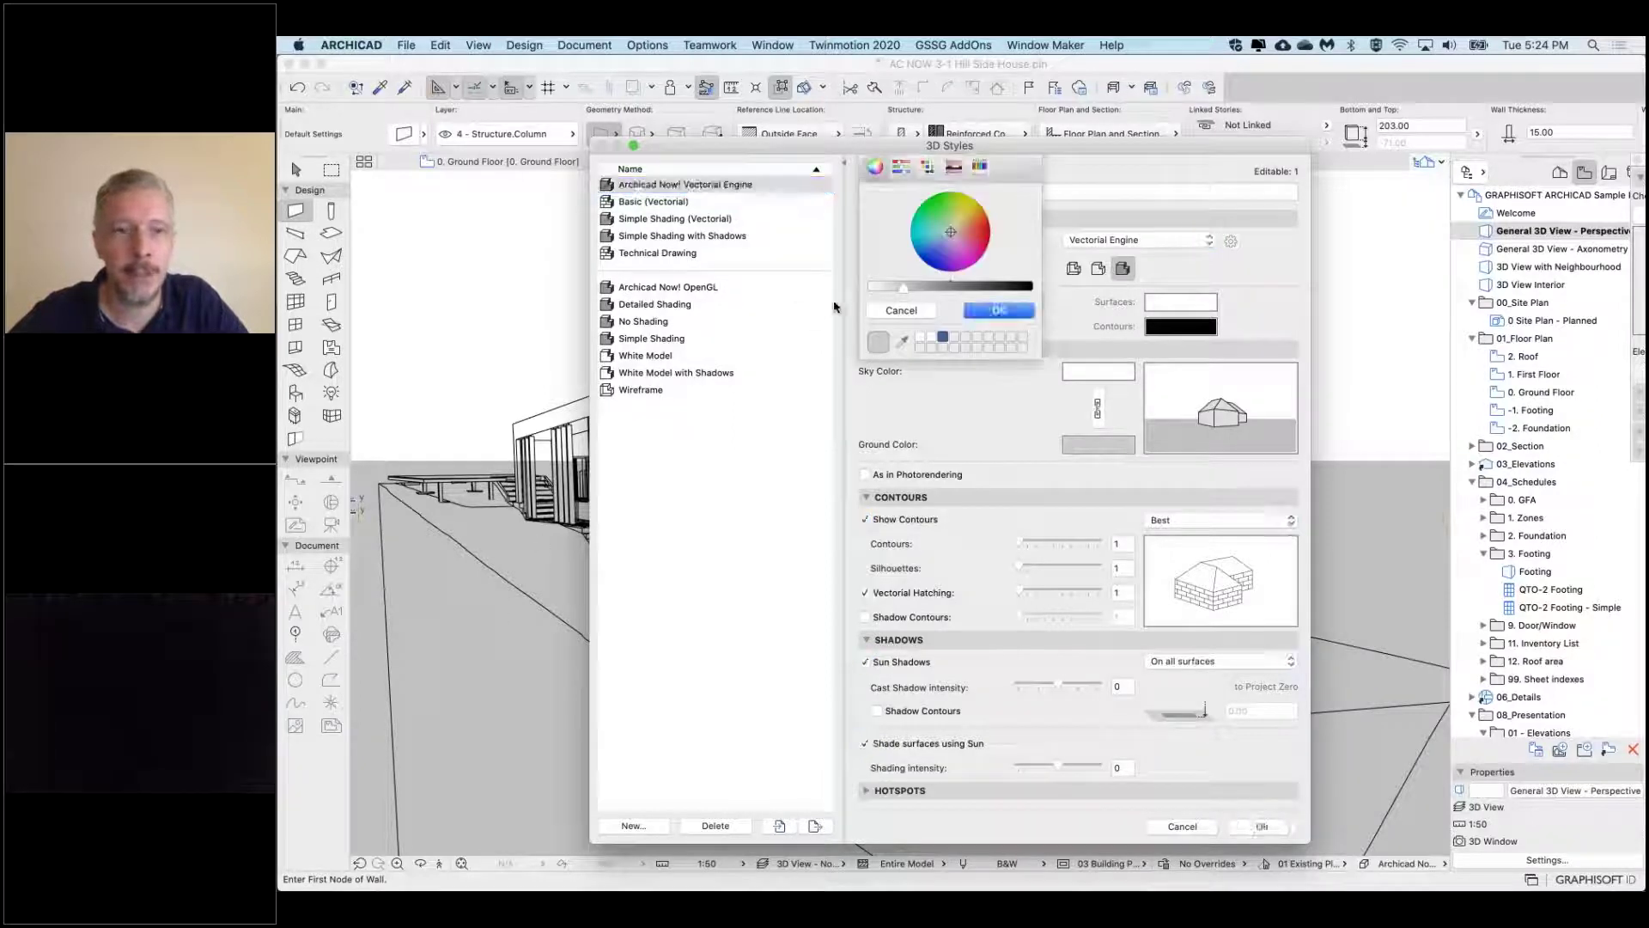
pyautogui.moveTo(896, 294); pyautogui.dragTo(884, 295)
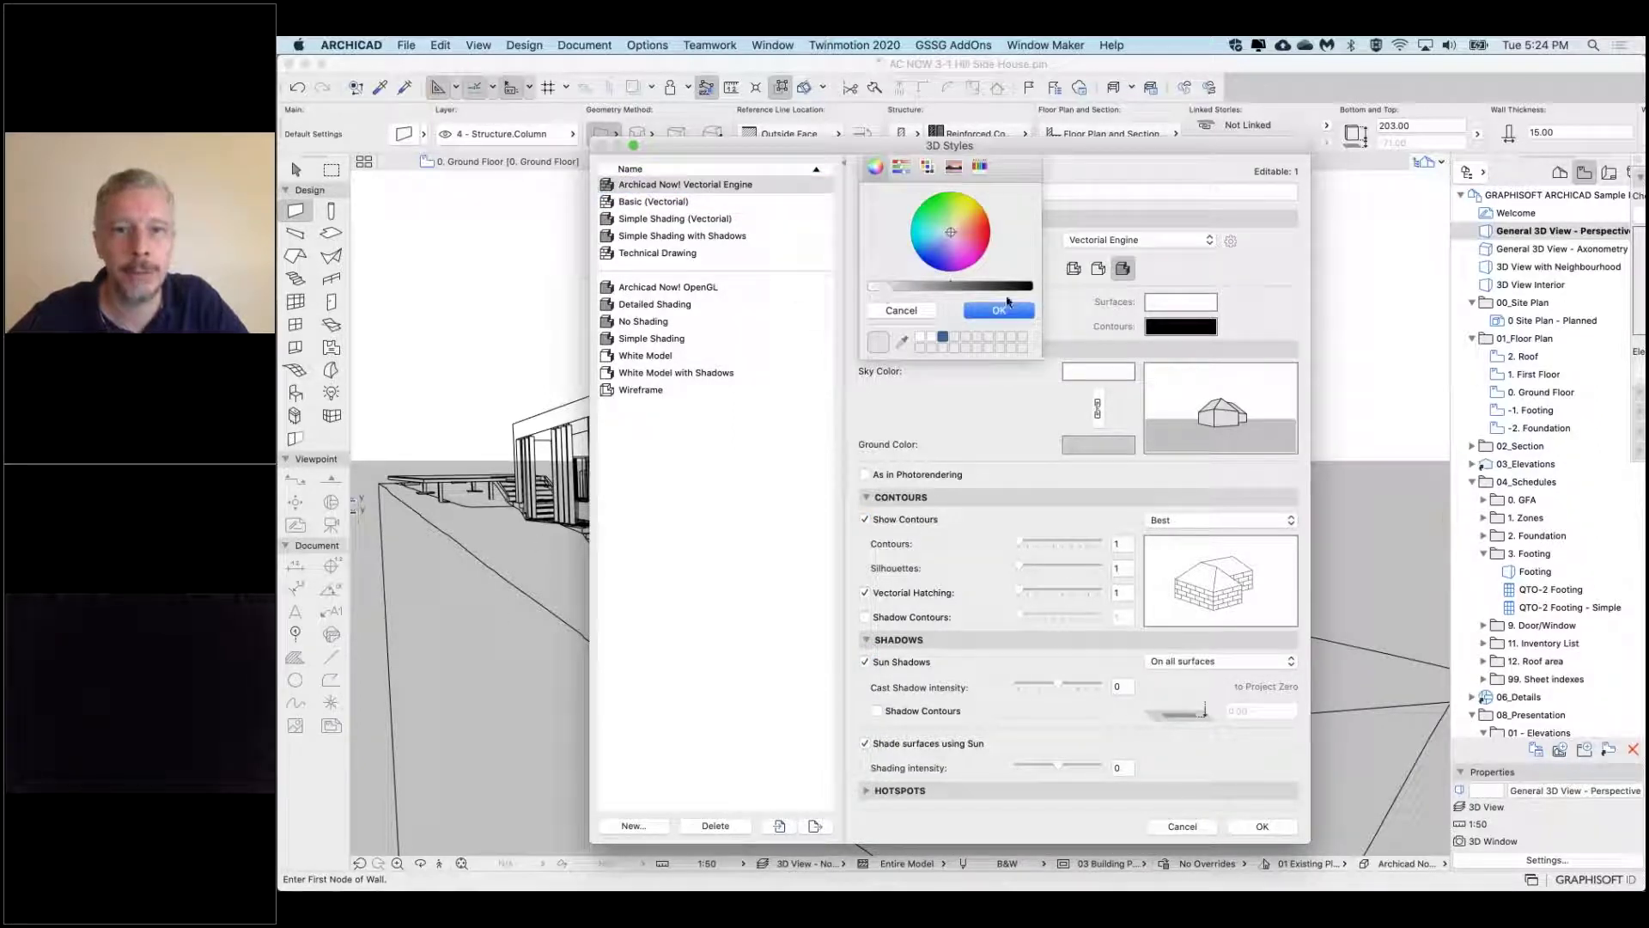
pyautogui.click(1014, 312)
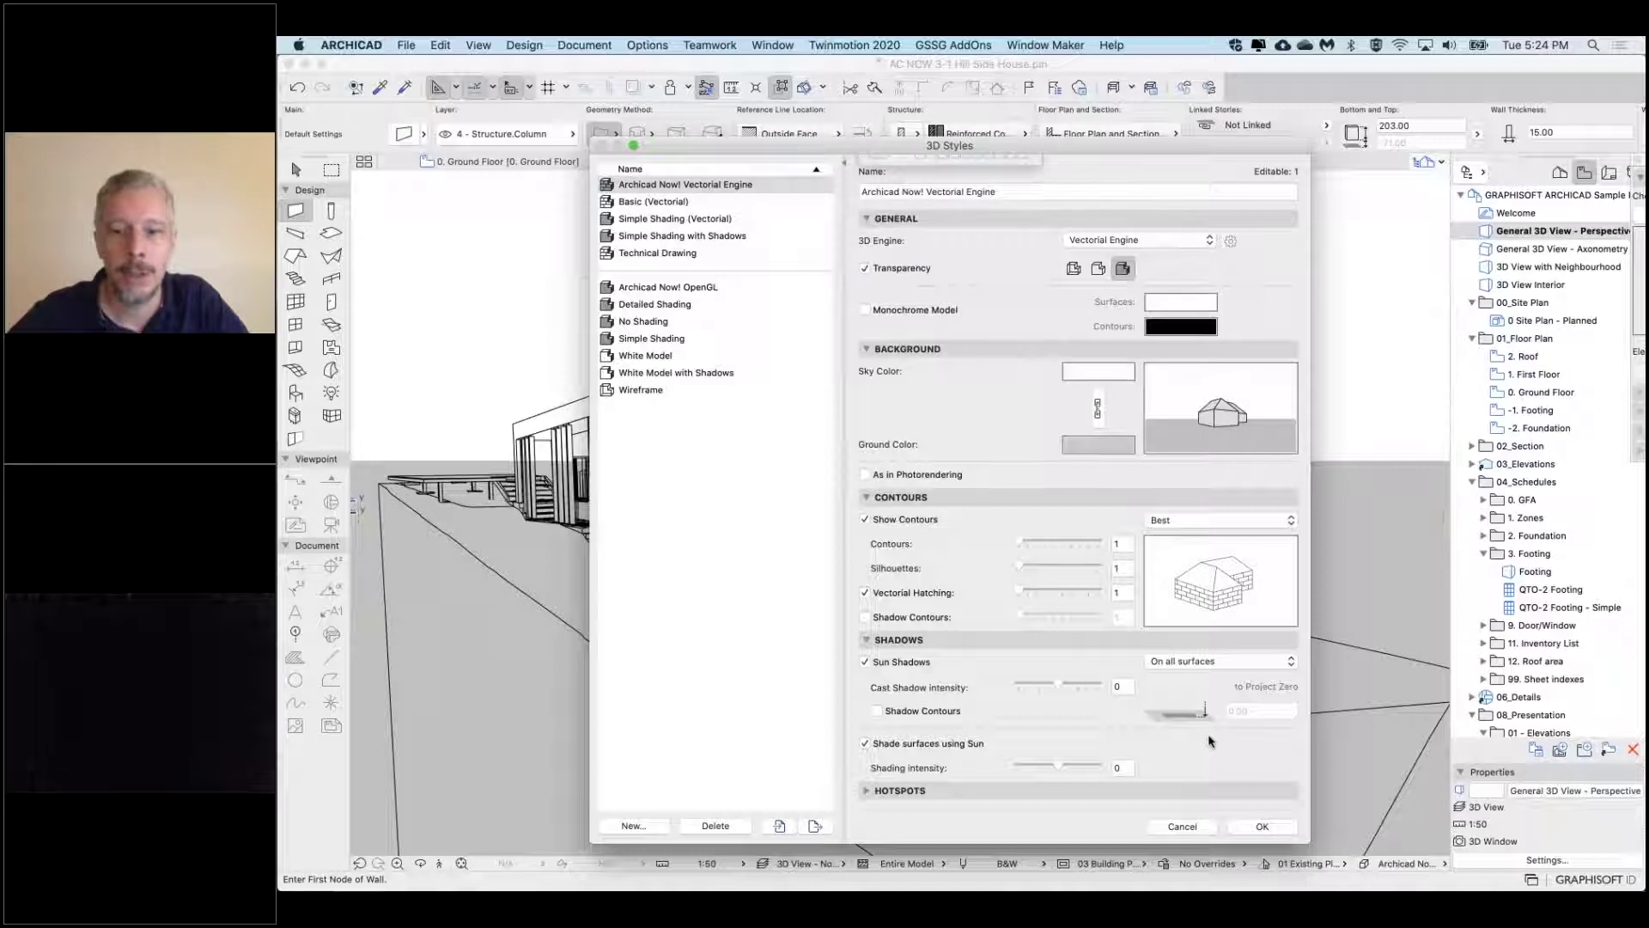
pyautogui.click(1261, 826)
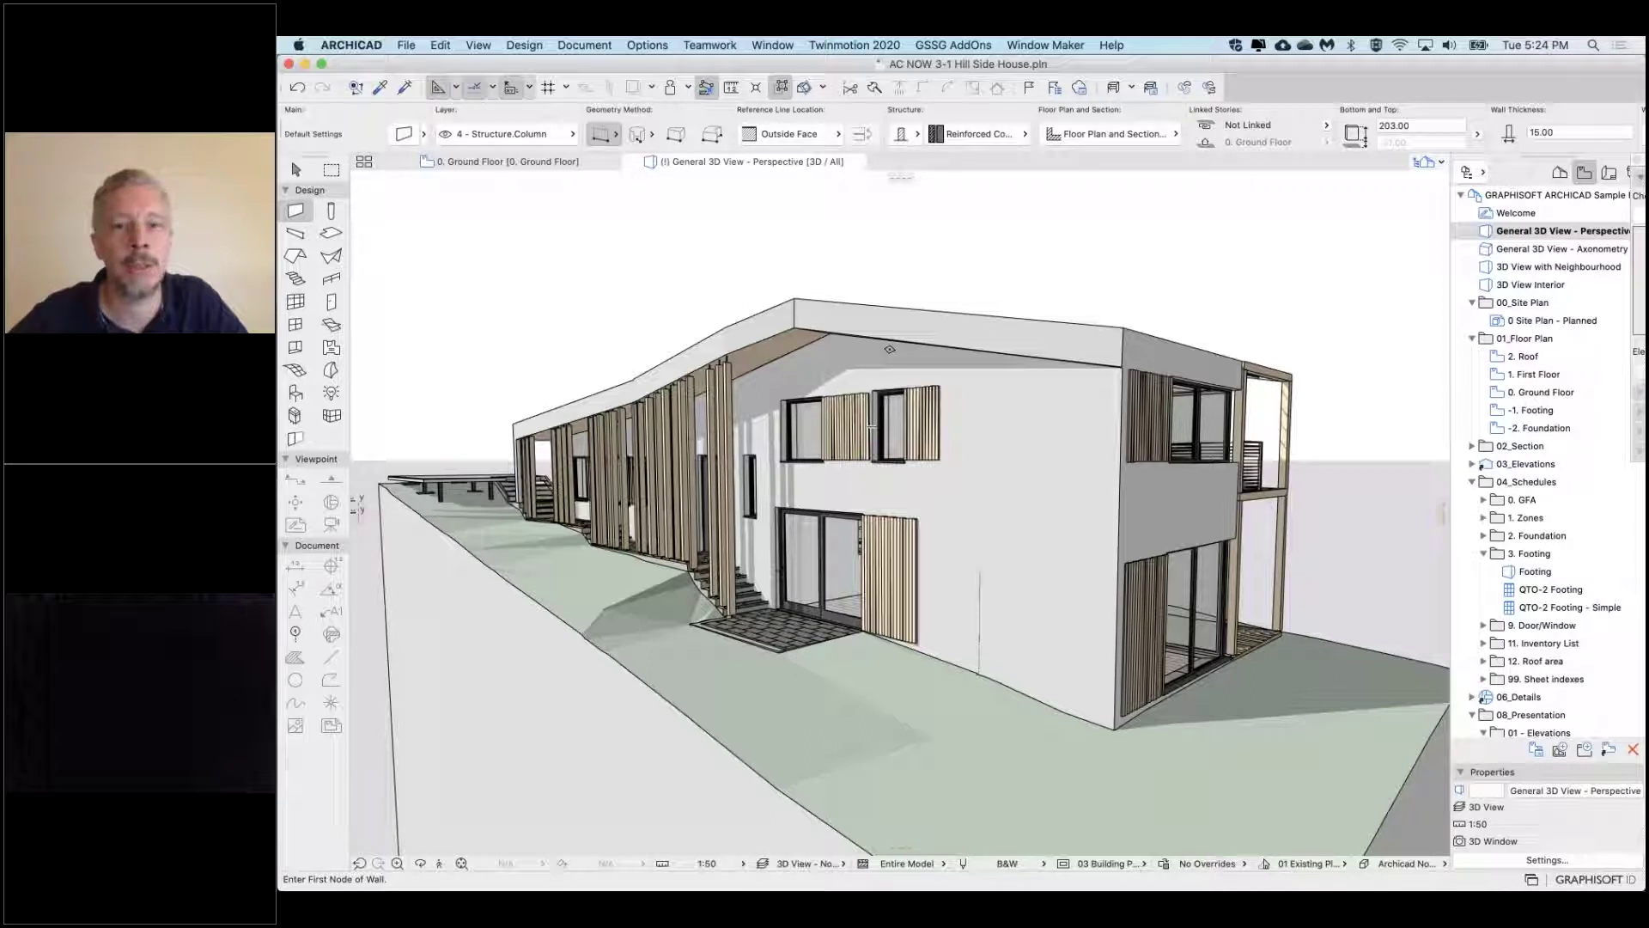
pyautogui.rightClick(937, 263)
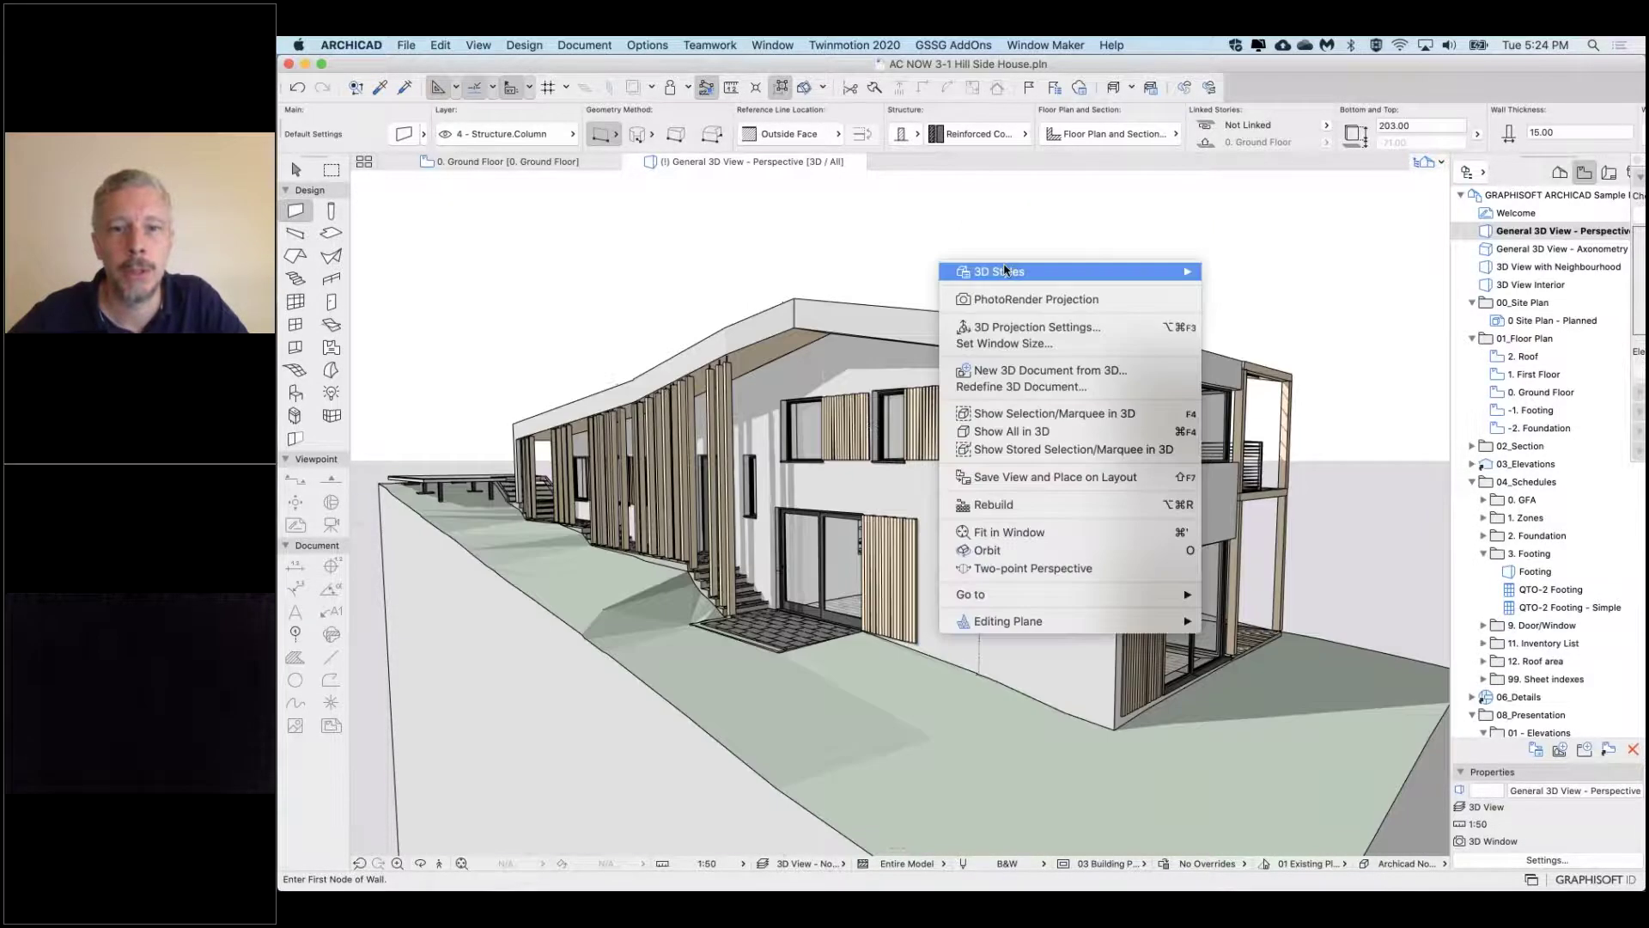
pyautogui.moveTo(1116, 271)
pyautogui.click(1068, 258)
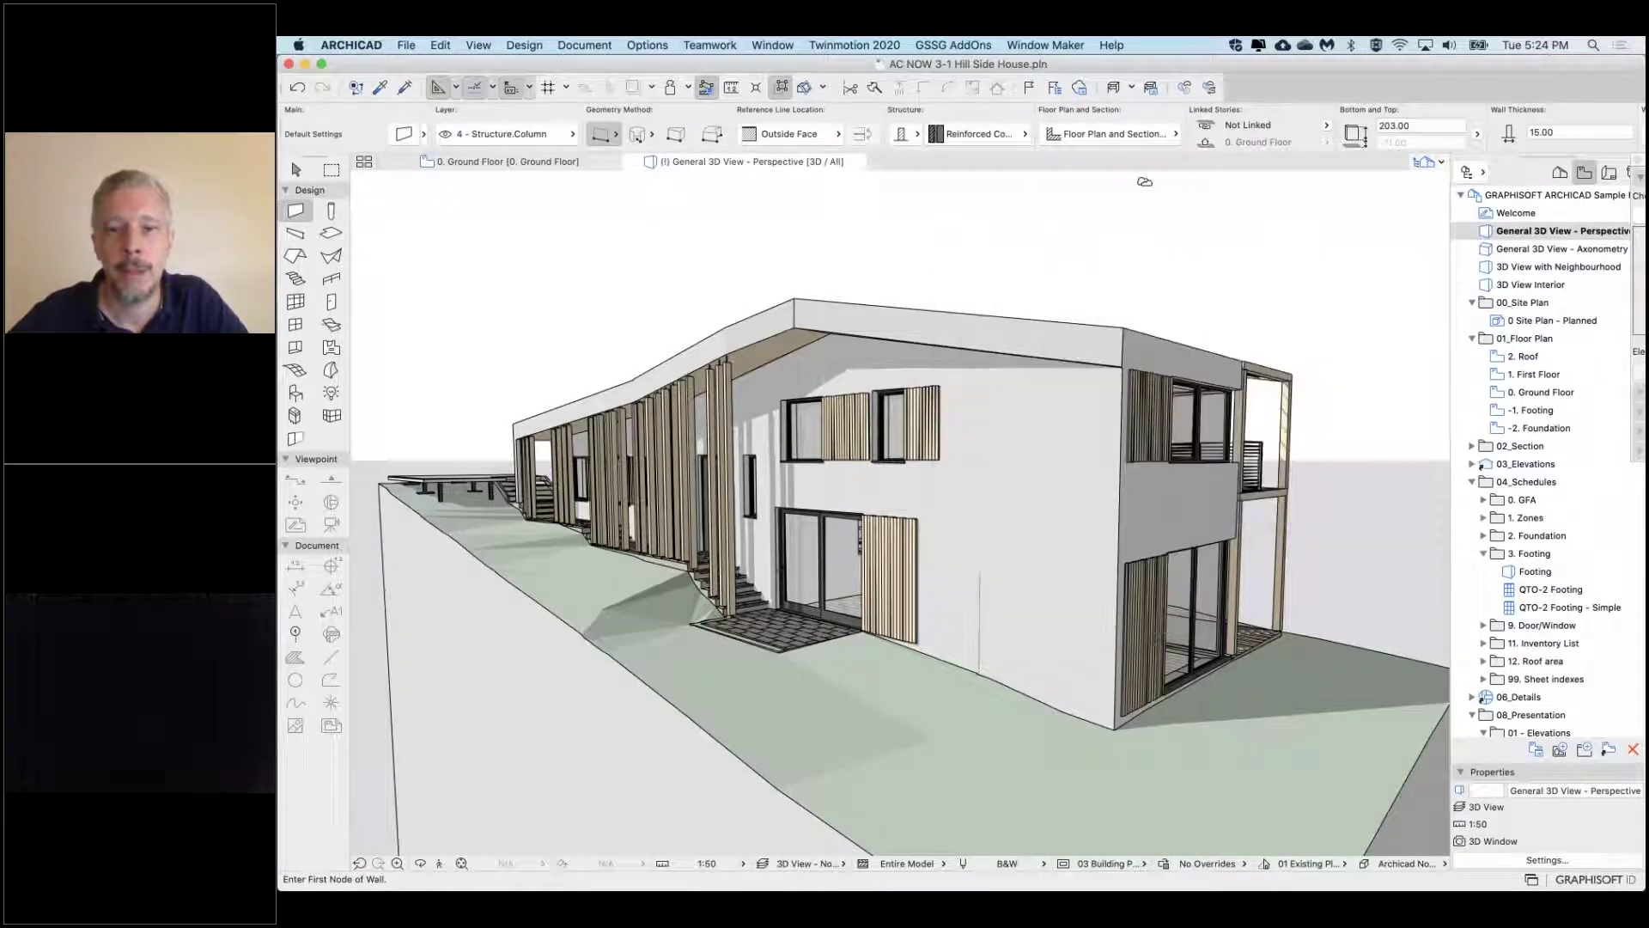
pyautogui.moveTo(814, 351); pyautogui.dragTo(814, 345, button='middle')
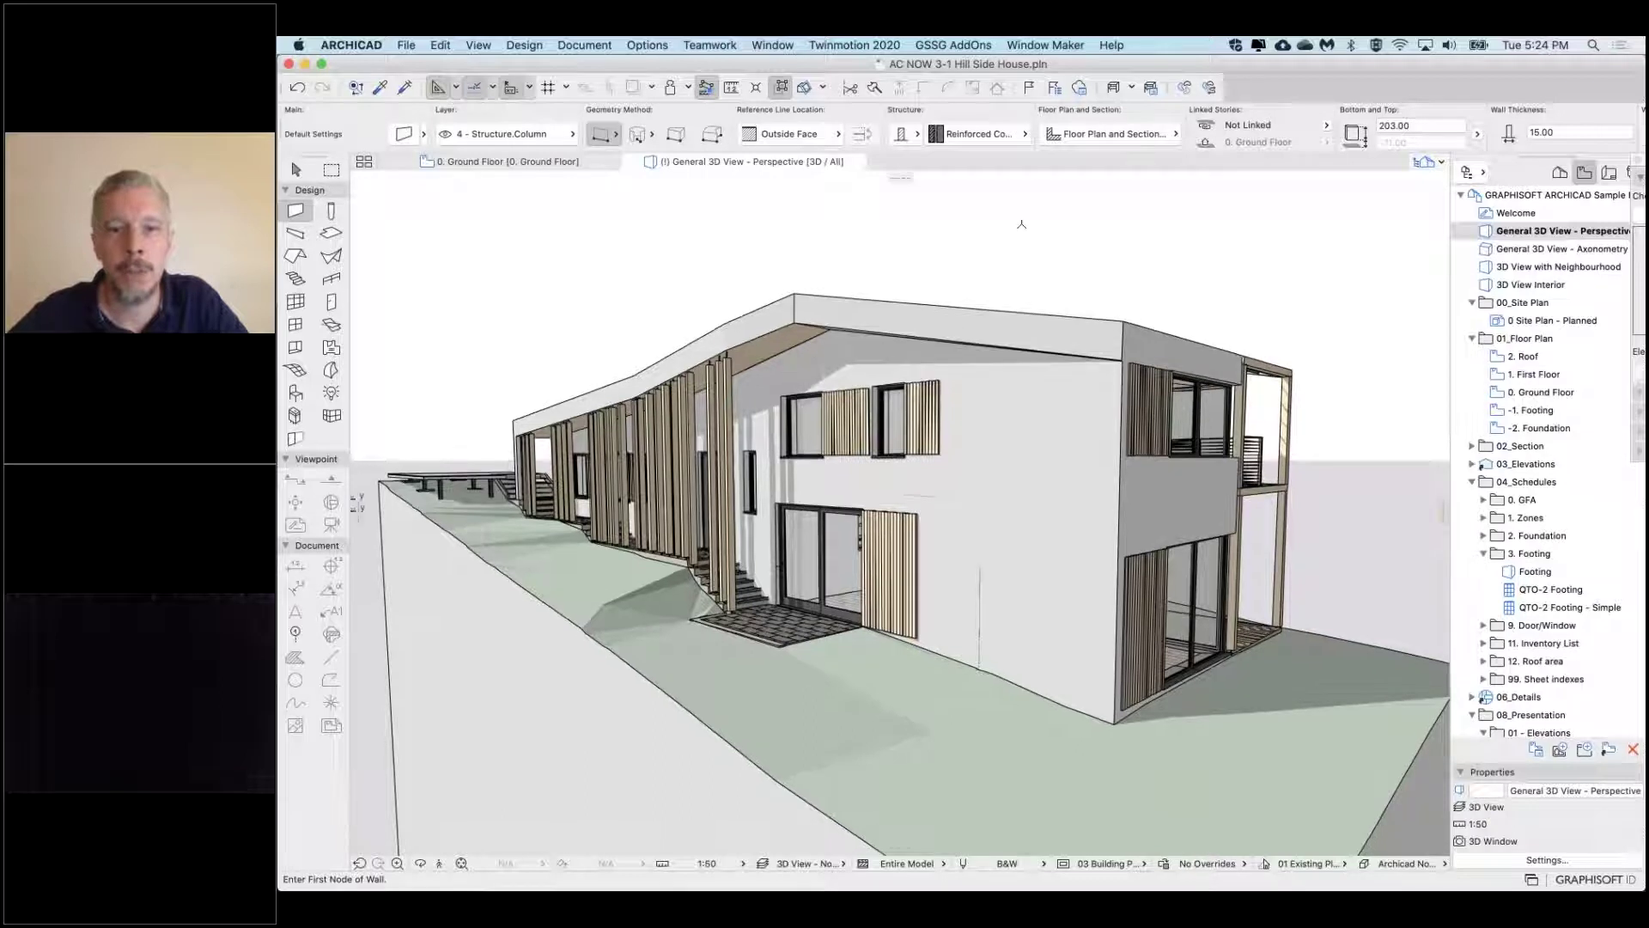
# Set the Silhouettes line weight of the Archicad Now! Vectorial Engine style to 8 and apply it to the house view
pyautogui.rightClick(1021, 224)
pyautogui.moveTo(1117, 221)
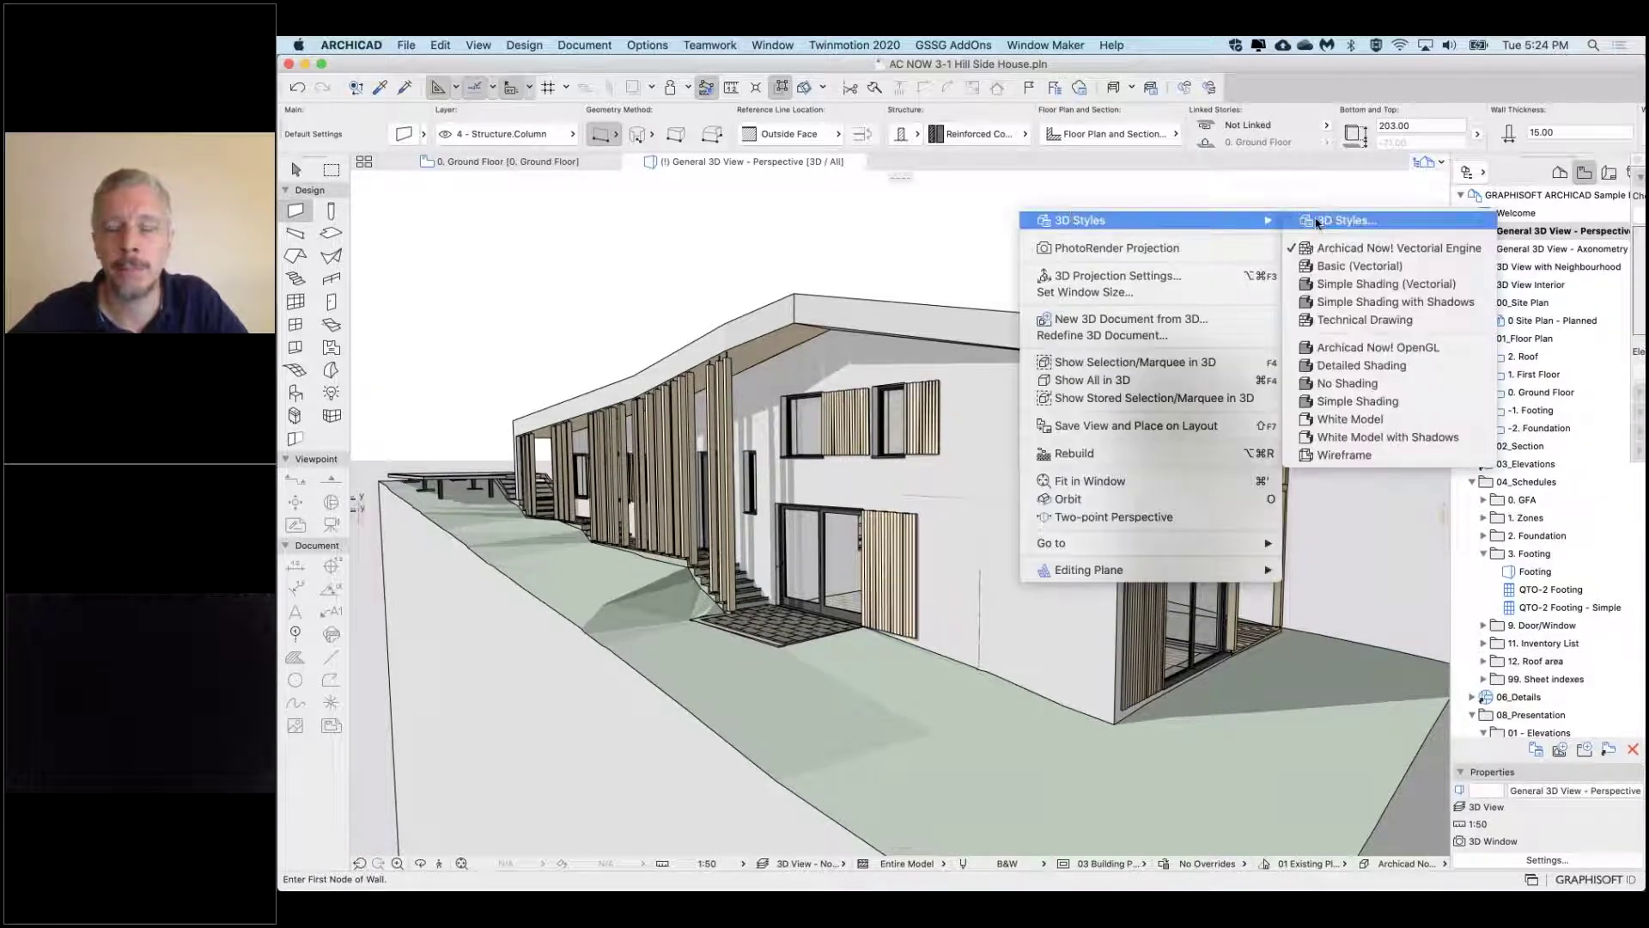
pyautogui.click(1322, 221)
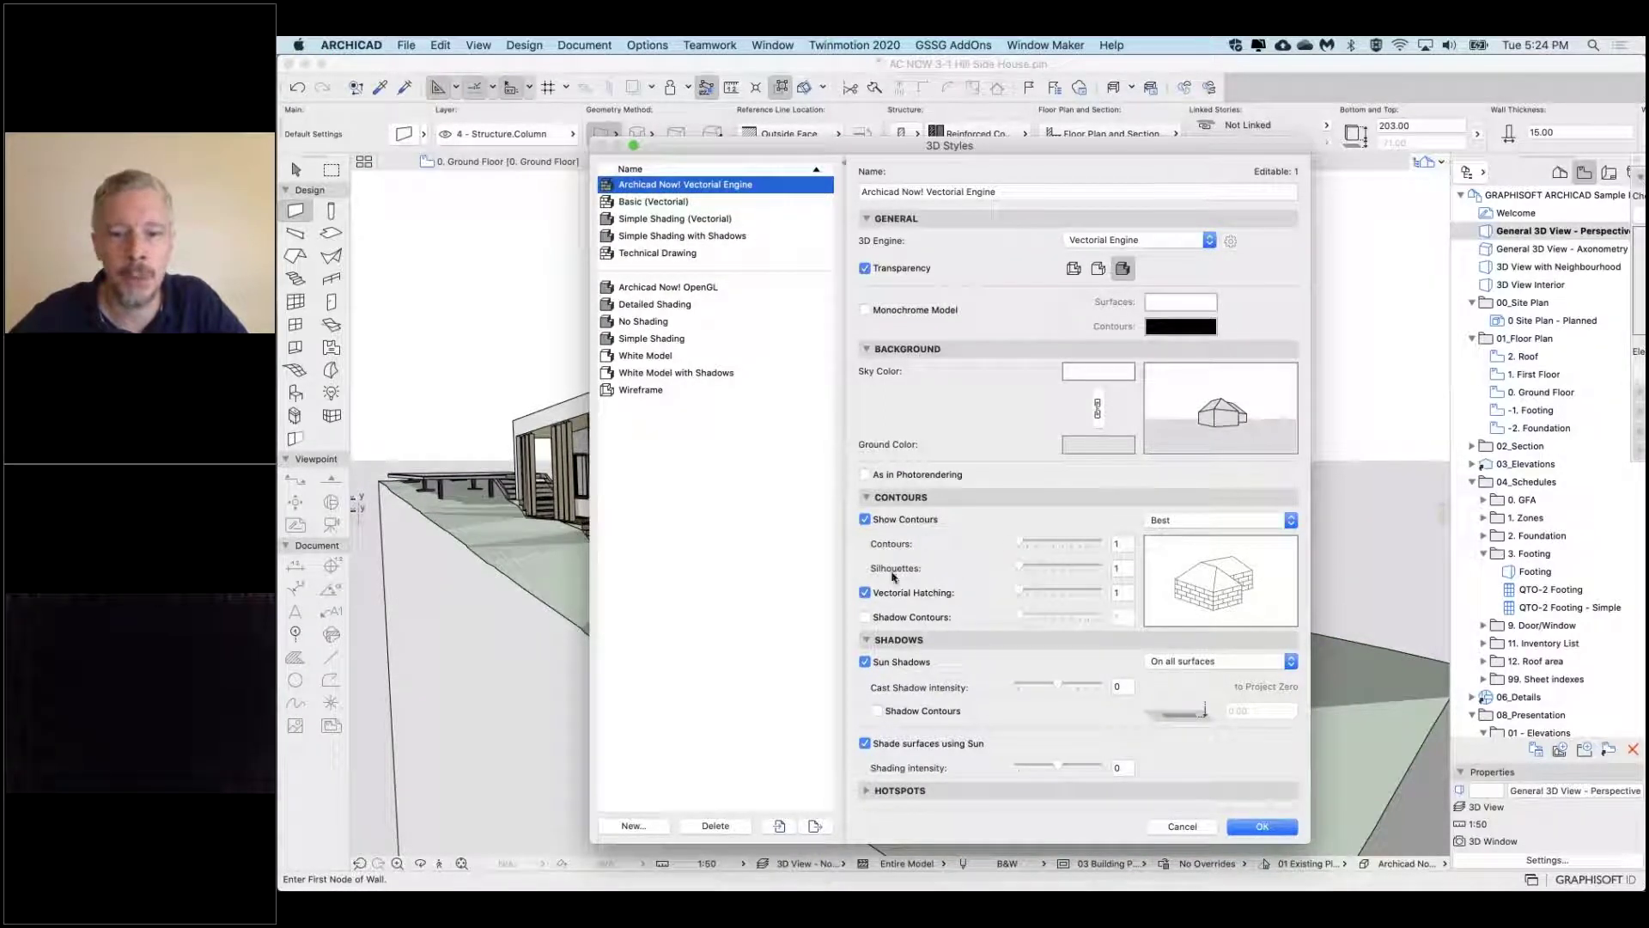
pyautogui.moveTo(1022, 567); pyautogui.dragTo(1053, 567)
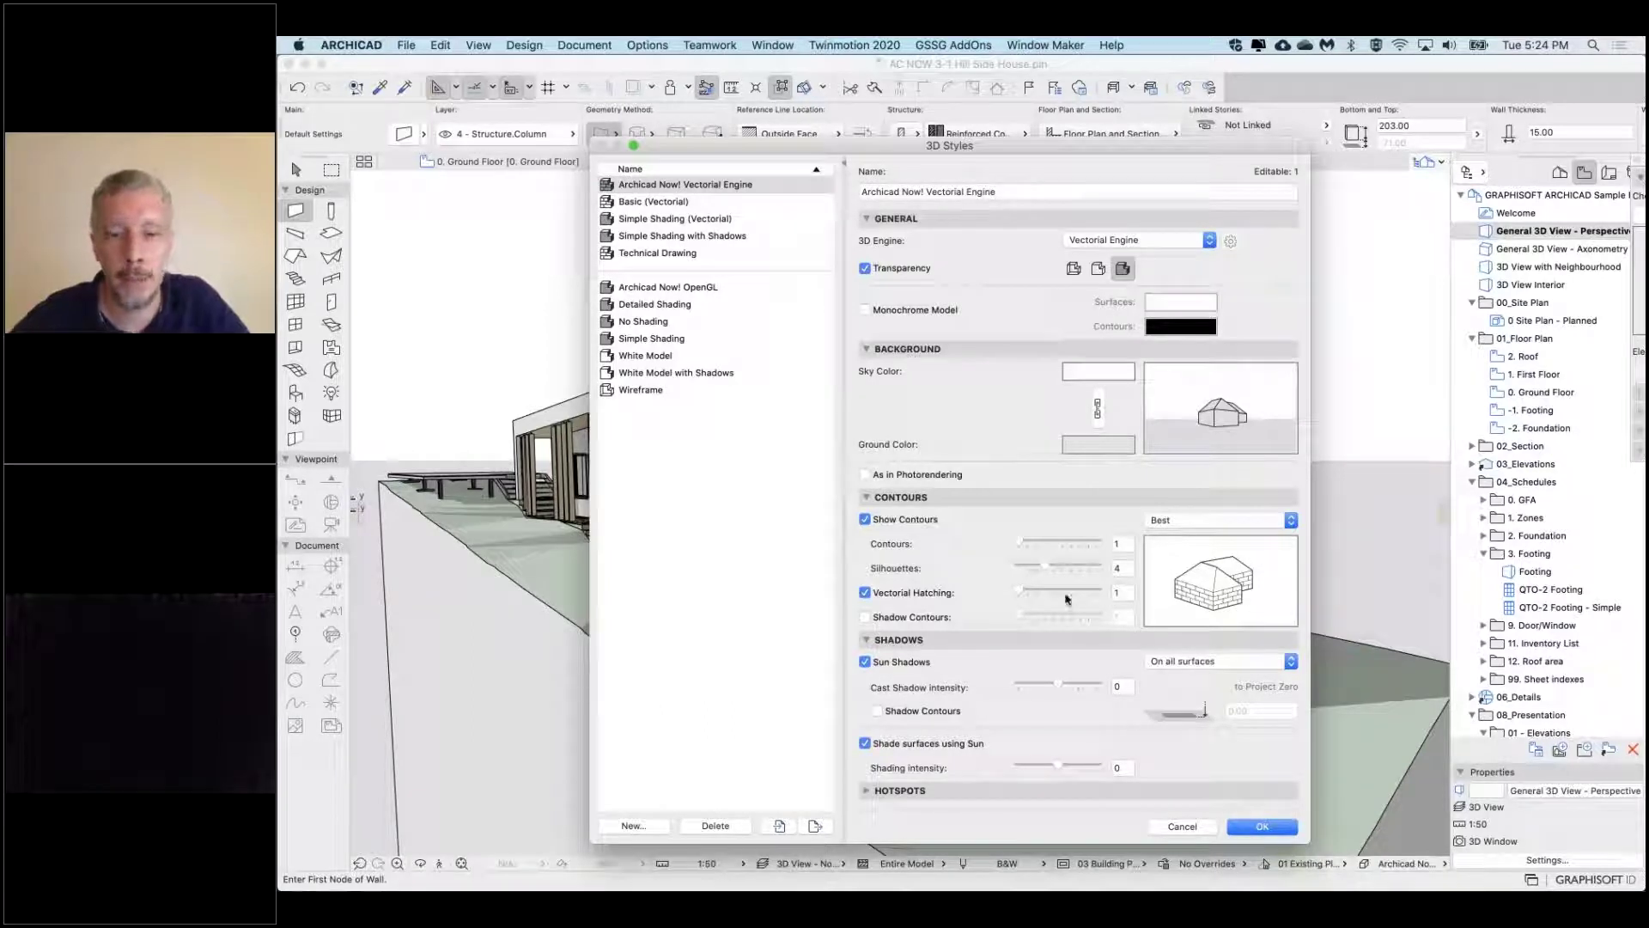
pyautogui.moveTo(1049, 564); pyautogui.dragTo(1081, 567)
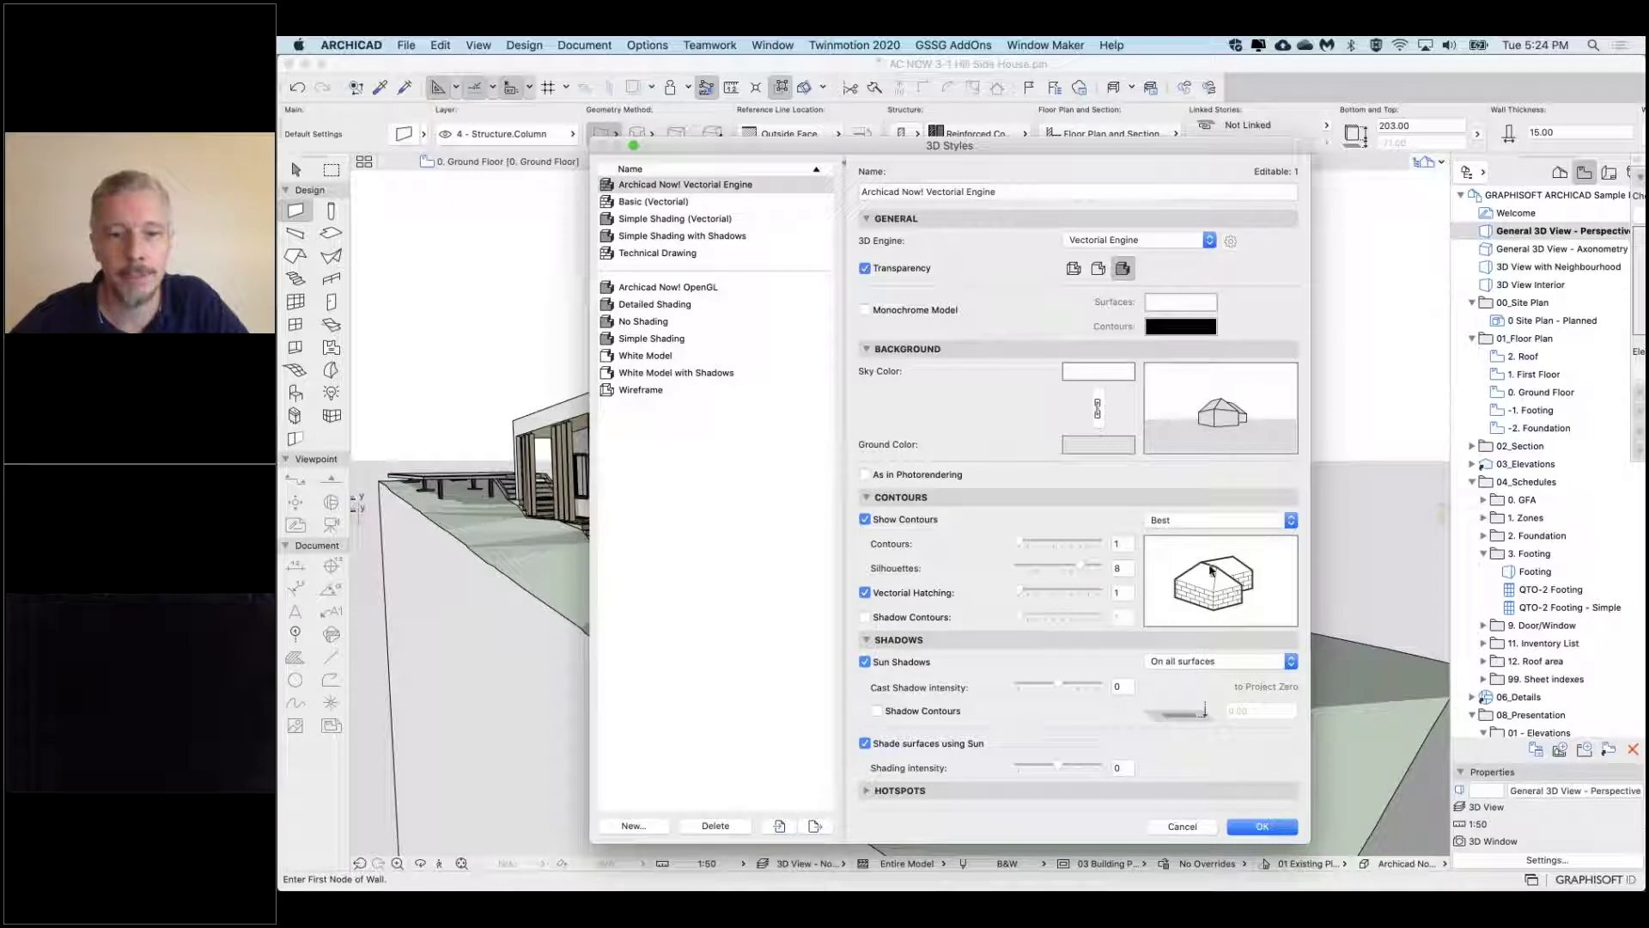
pyautogui.moveTo(1020, 593)
pyautogui.mouseDown()
pyautogui.moveTo(1087, 594)
pyautogui.moveTo(1018, 592)
pyautogui.mouseUp()
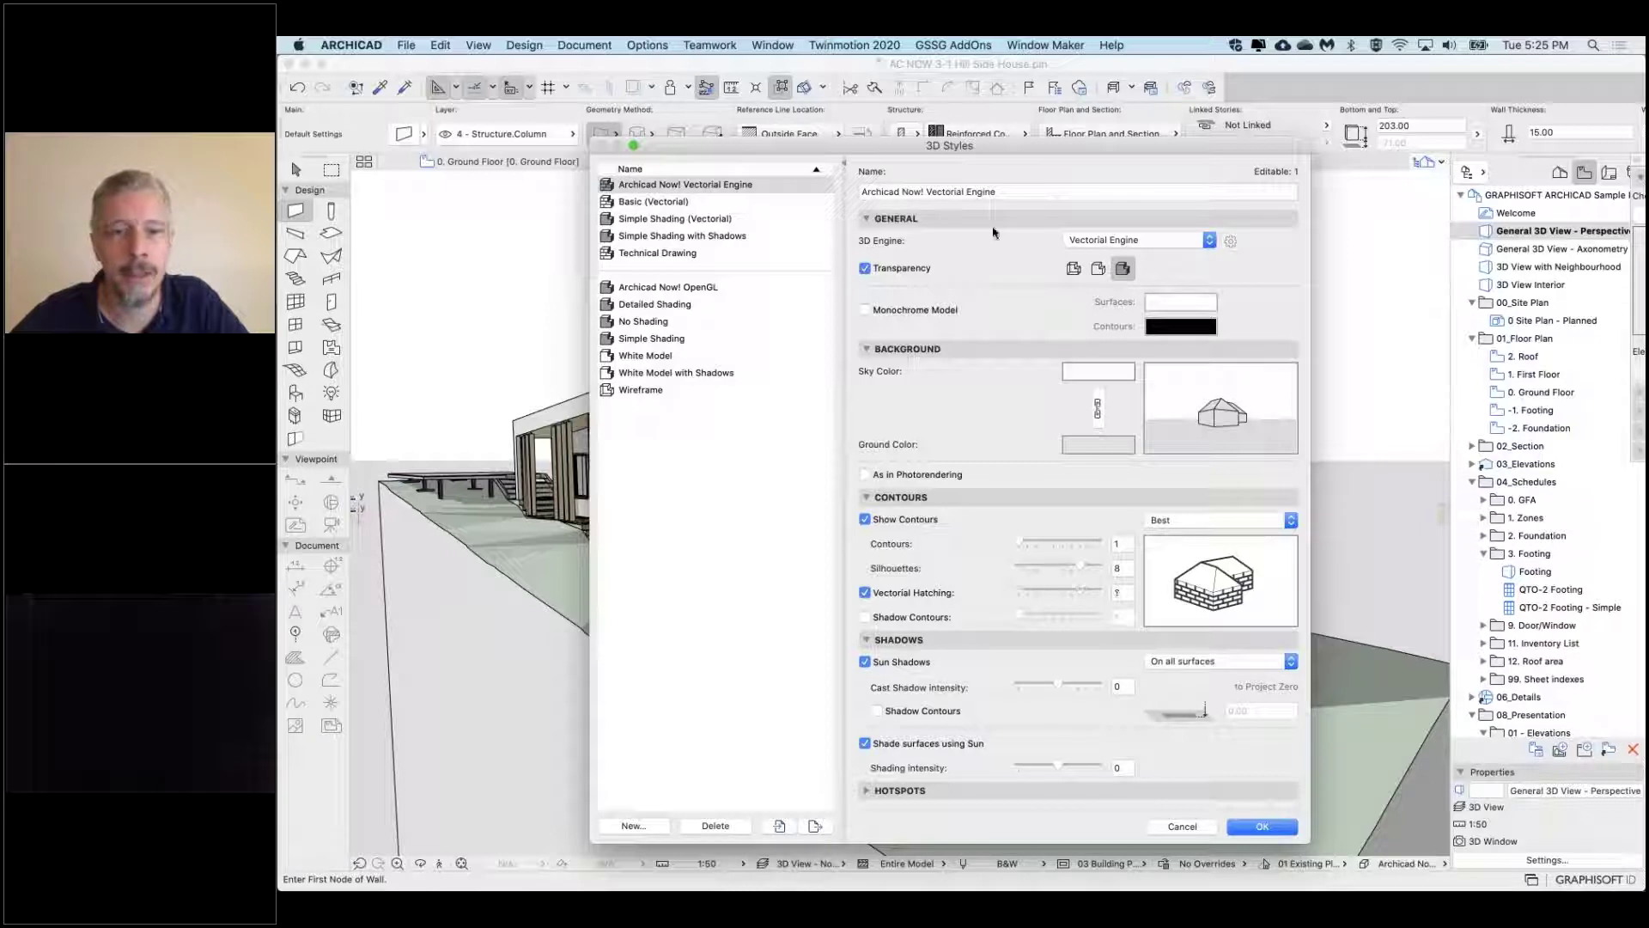
pyautogui.moveTo(1137, 166); pyautogui.dragTo(1439, 182)
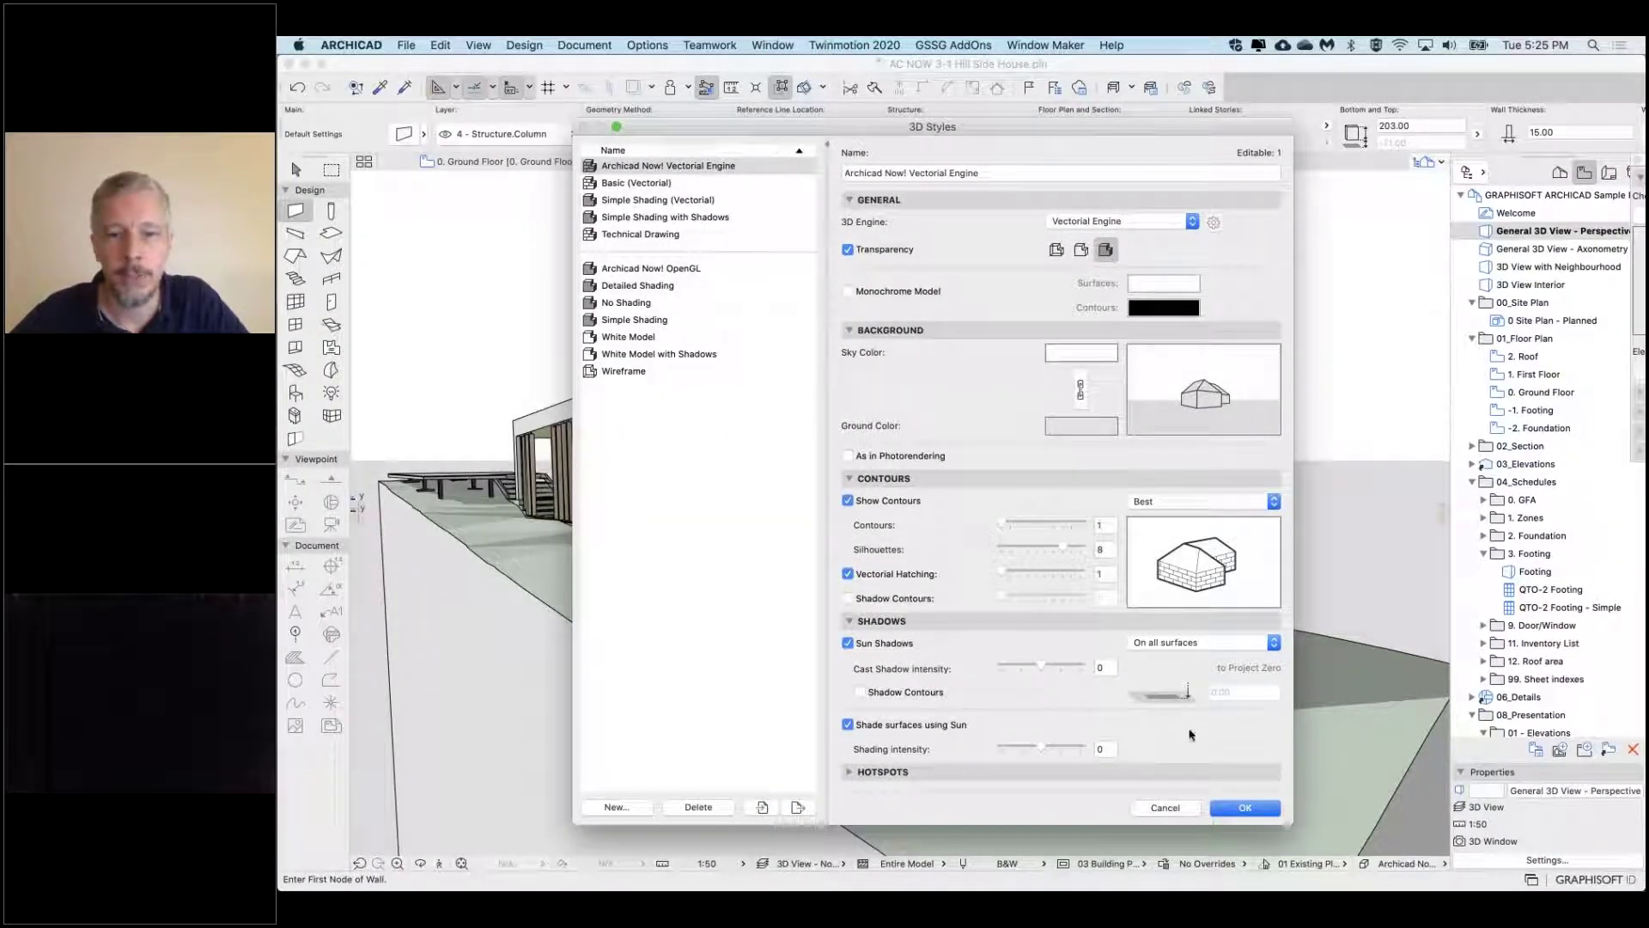
pyautogui.click(1245, 809)
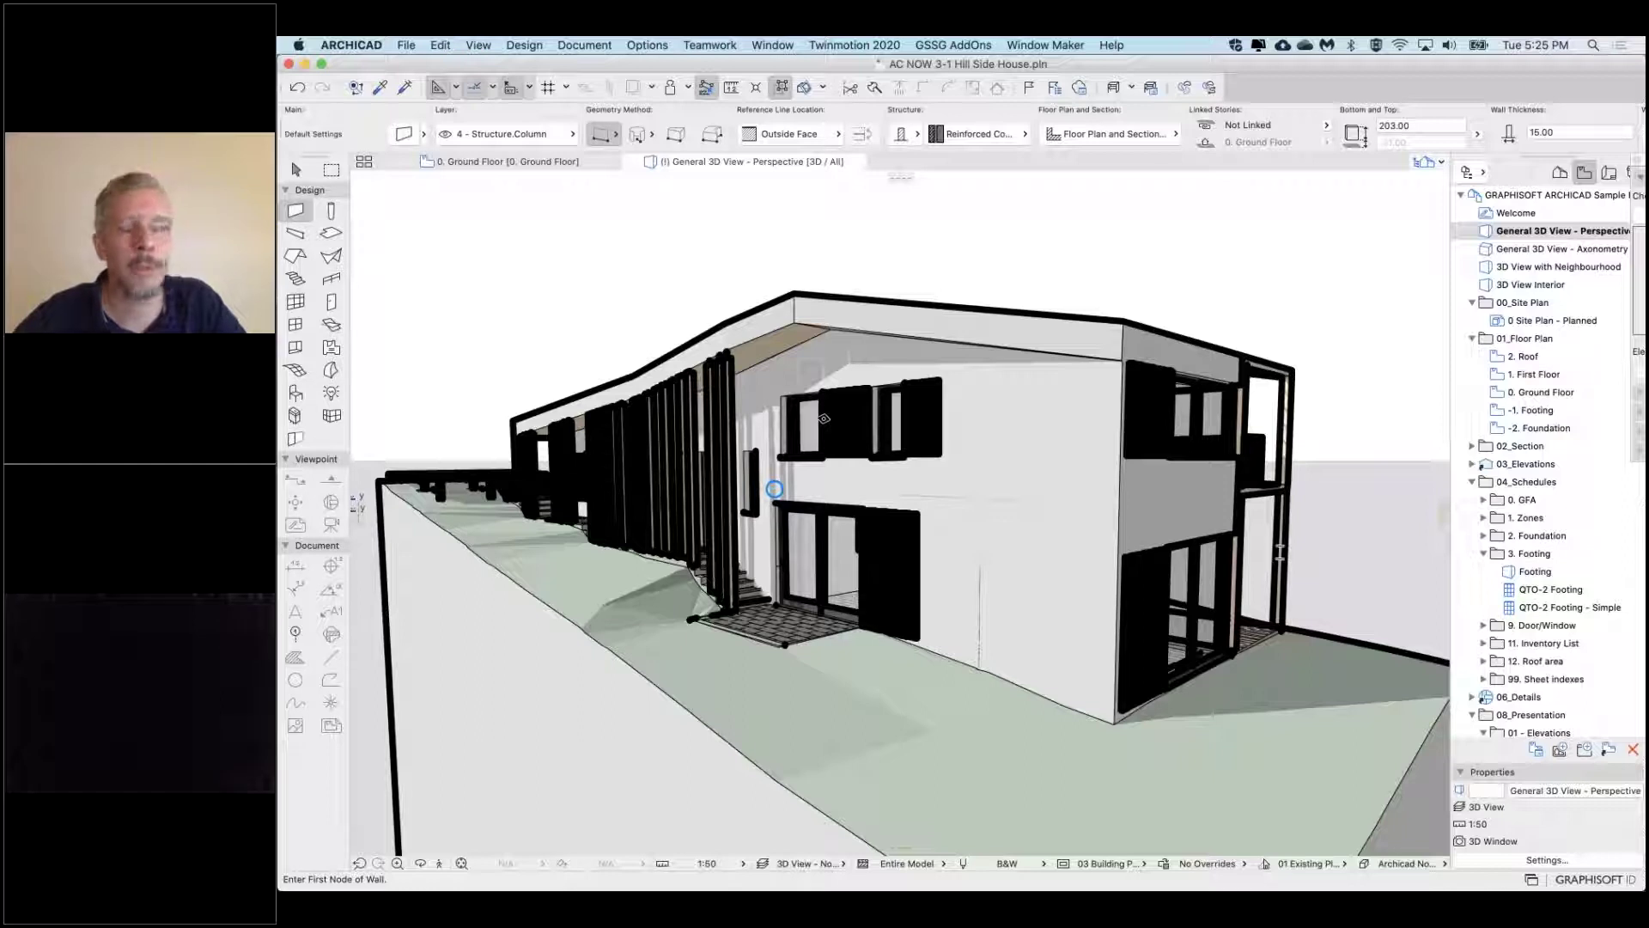
# Try the maximum Silhouettes weight of 10 for the style, then reduce it to 2 and apply the change
pyautogui.rightClick(871, 220)
pyautogui.moveTo(951, 233)
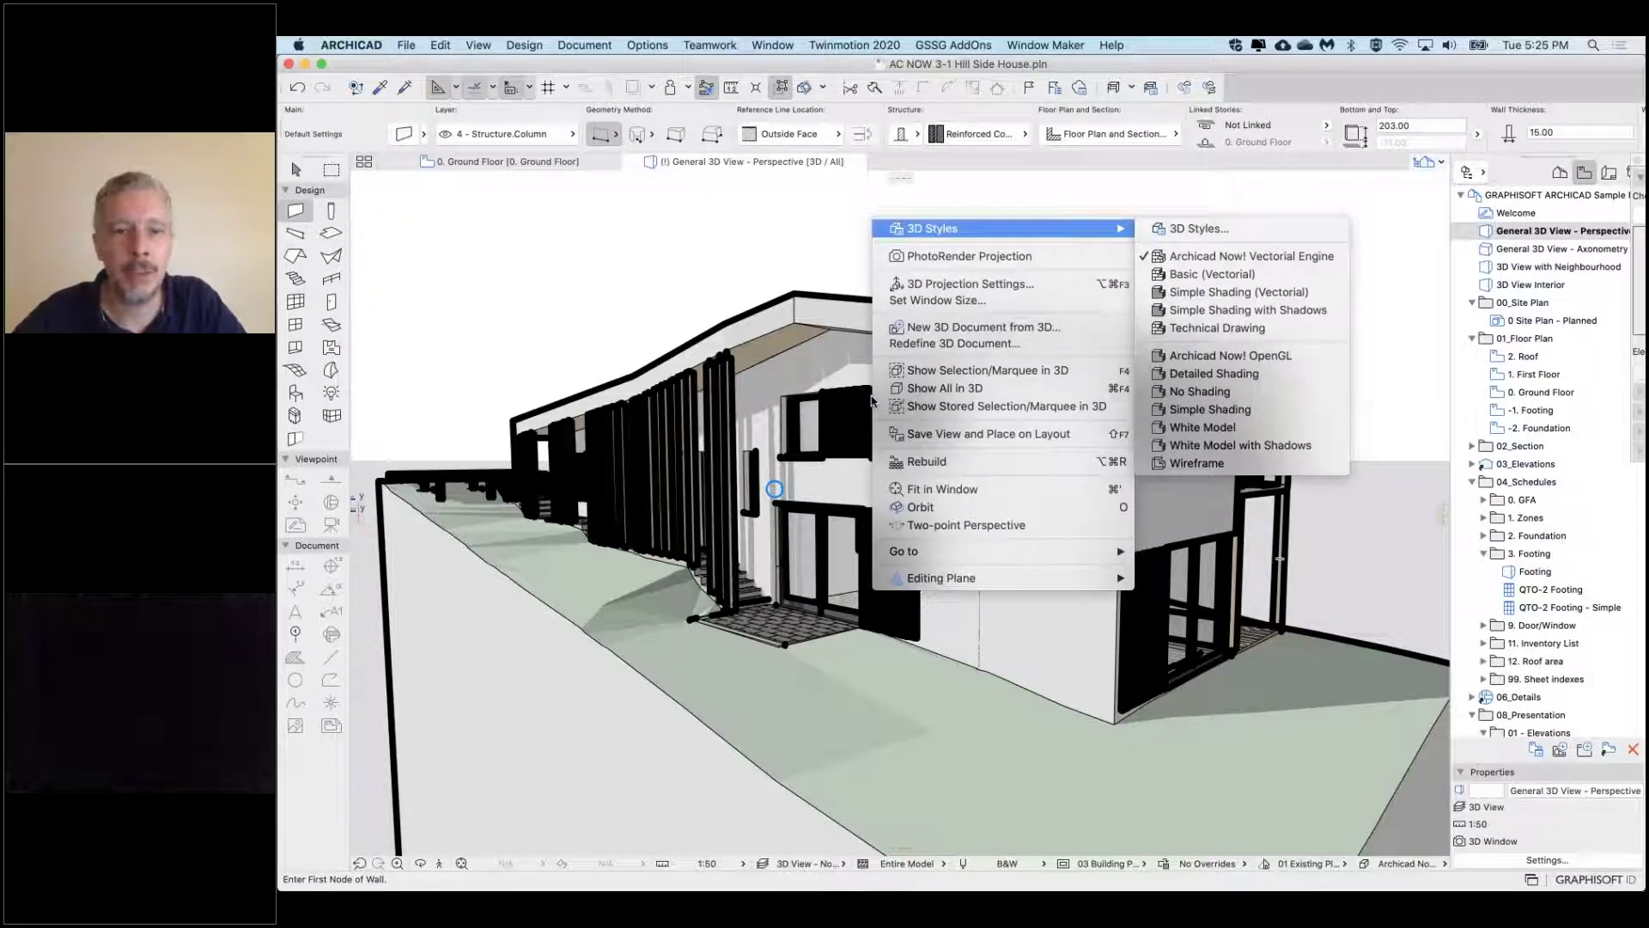
pyautogui.click(1173, 230)
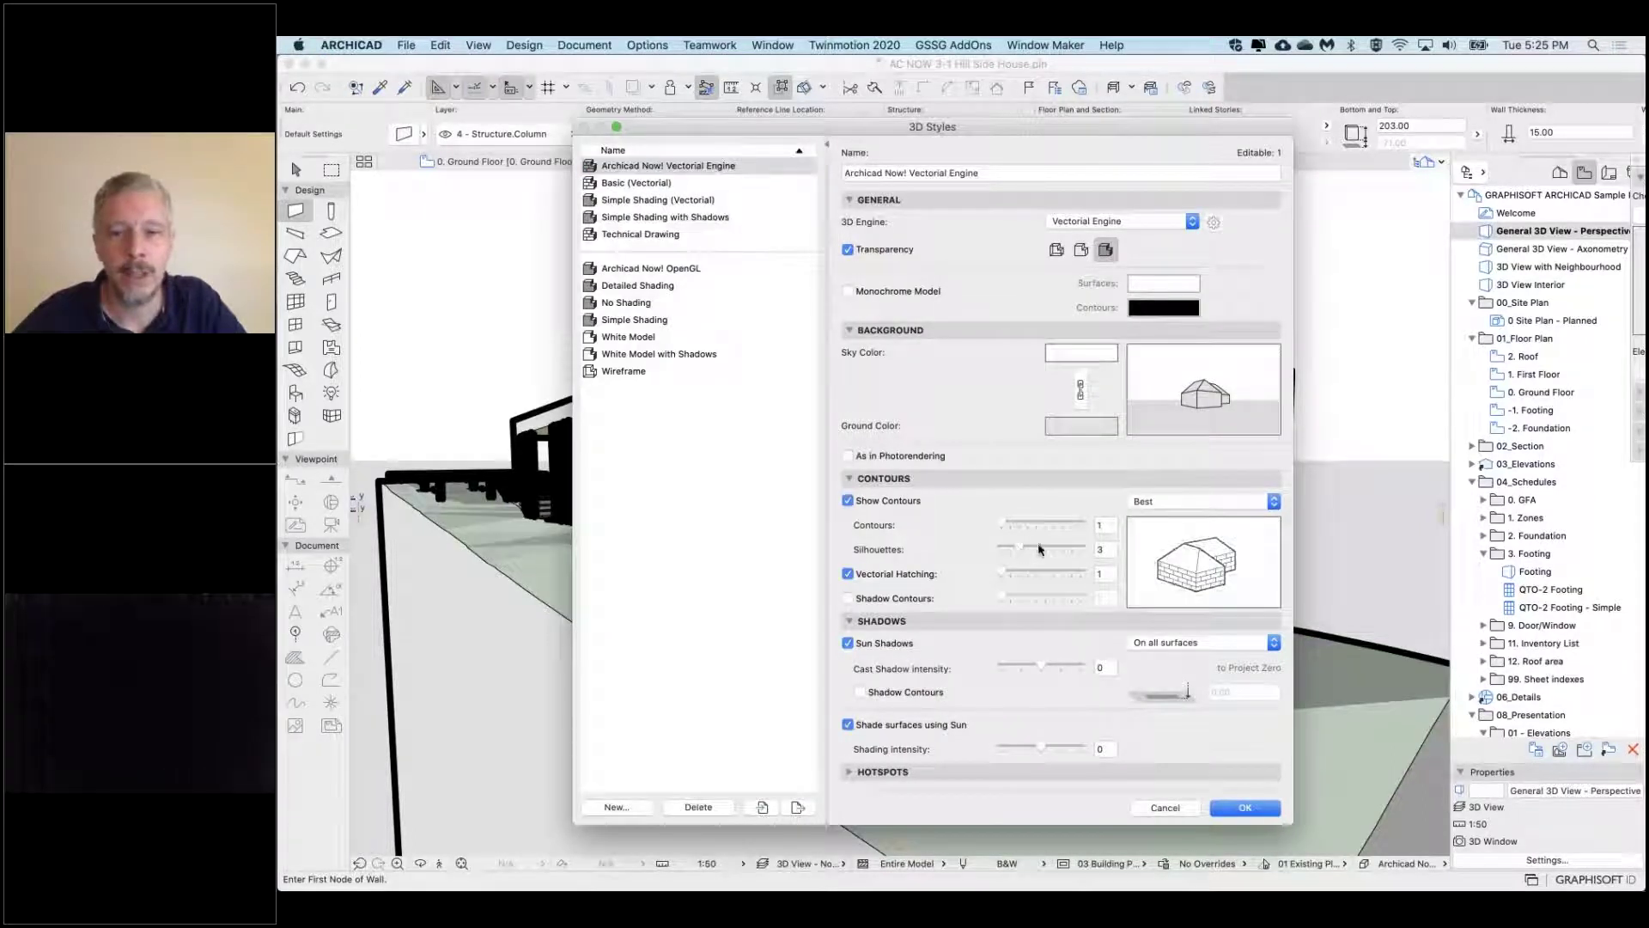
pyautogui.moveTo(1021, 550); pyautogui.dragTo(1080, 548)
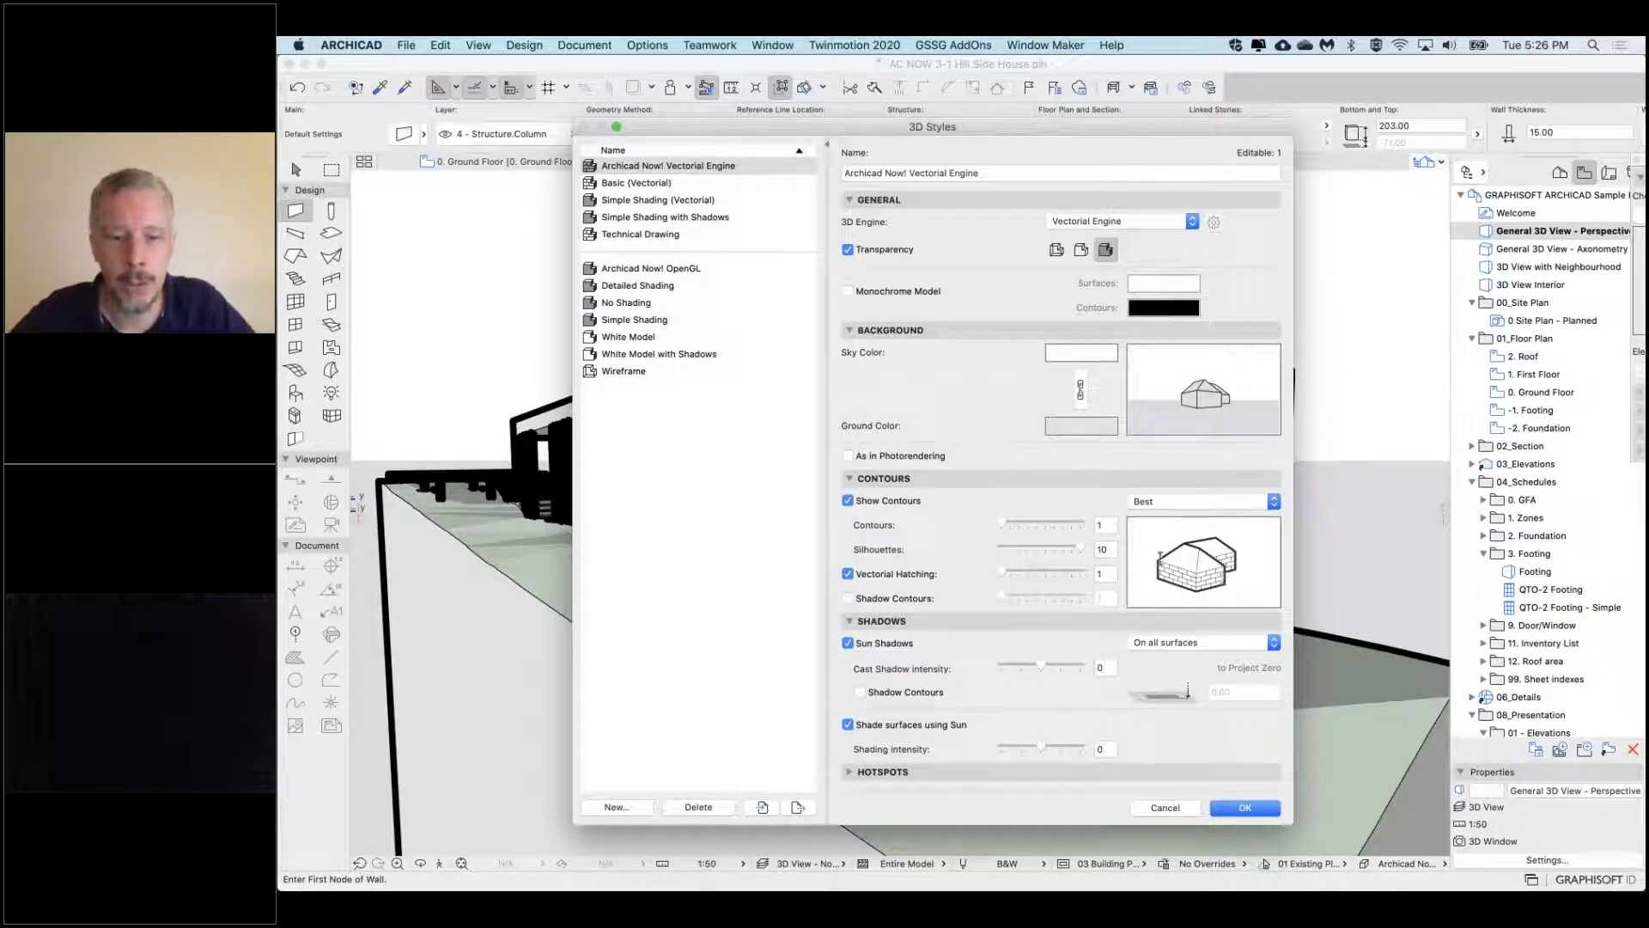
pyautogui.moveTo(1076, 548); pyautogui.dragTo(1009, 550)
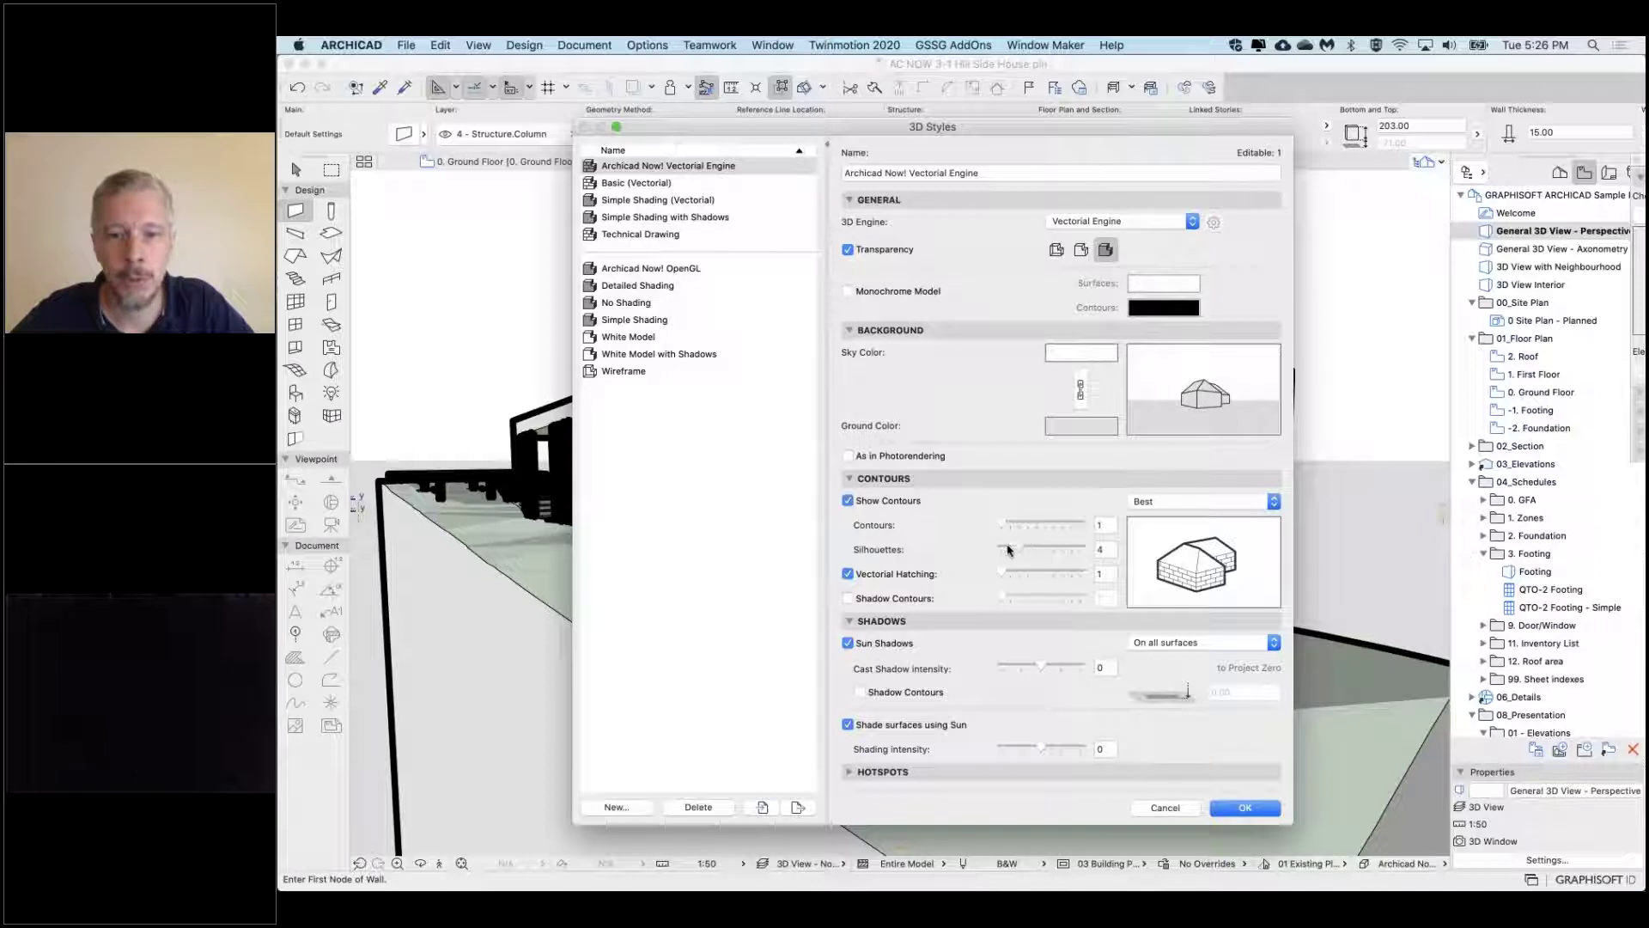
pyautogui.click(1251, 807)
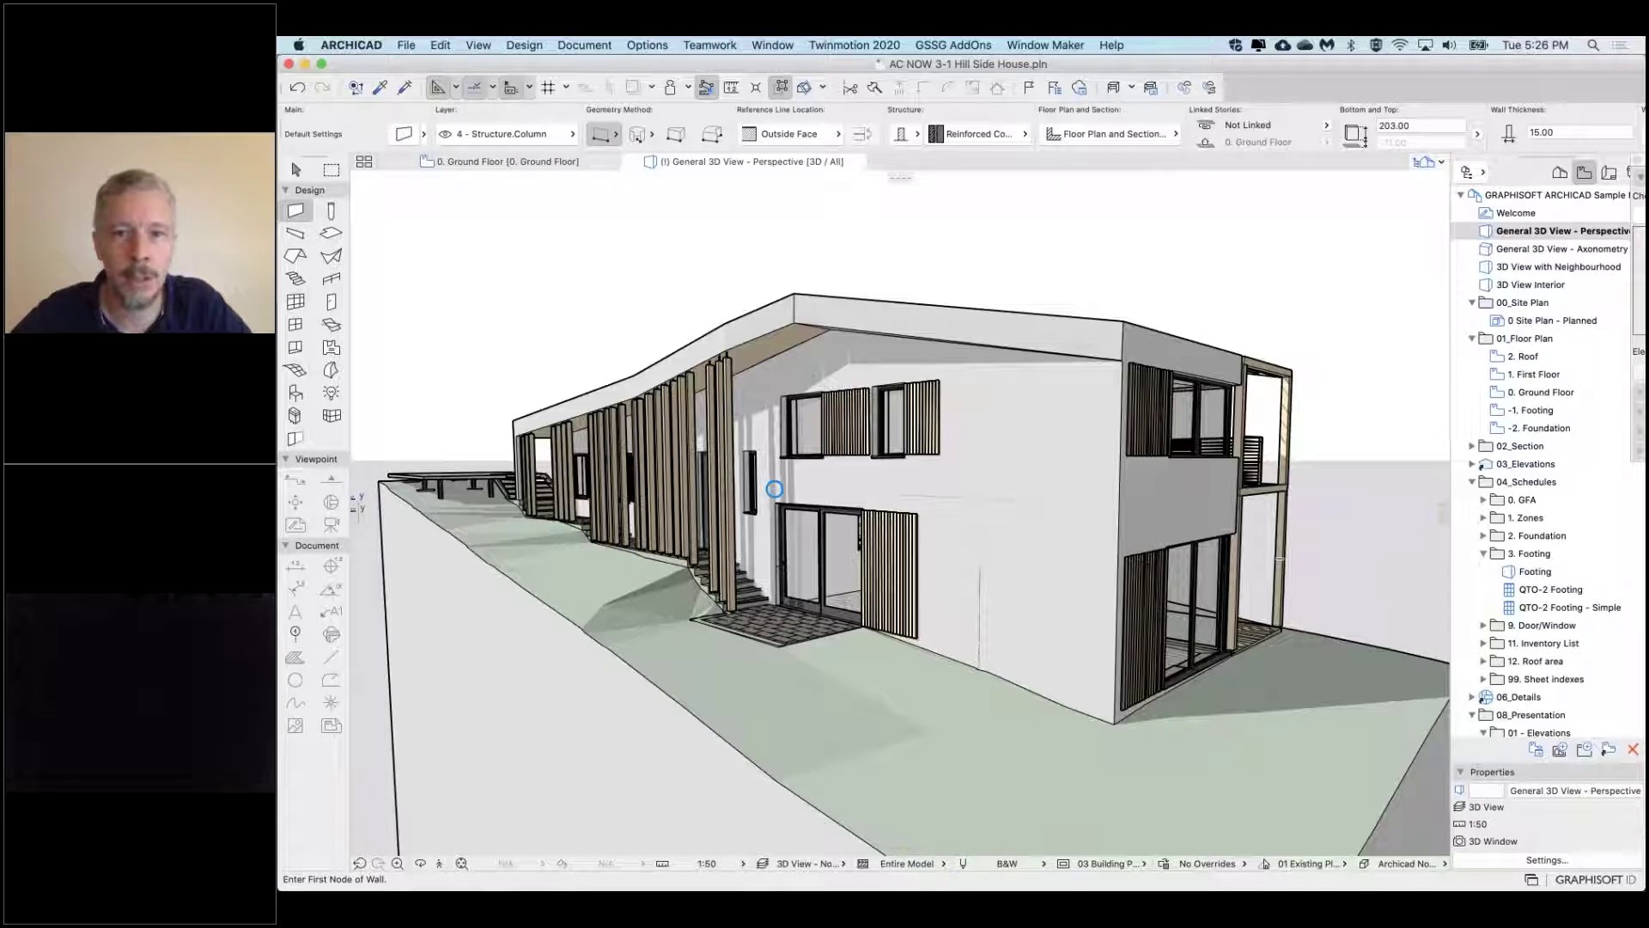
# Reset the style's Silhouettes weight to 1, enable Shadow Contours with a weight of 7, and apply the settings
pyautogui.rightClick(1065, 190)
pyautogui.moveTo(1119, 198)
pyautogui.click(1393, 199)
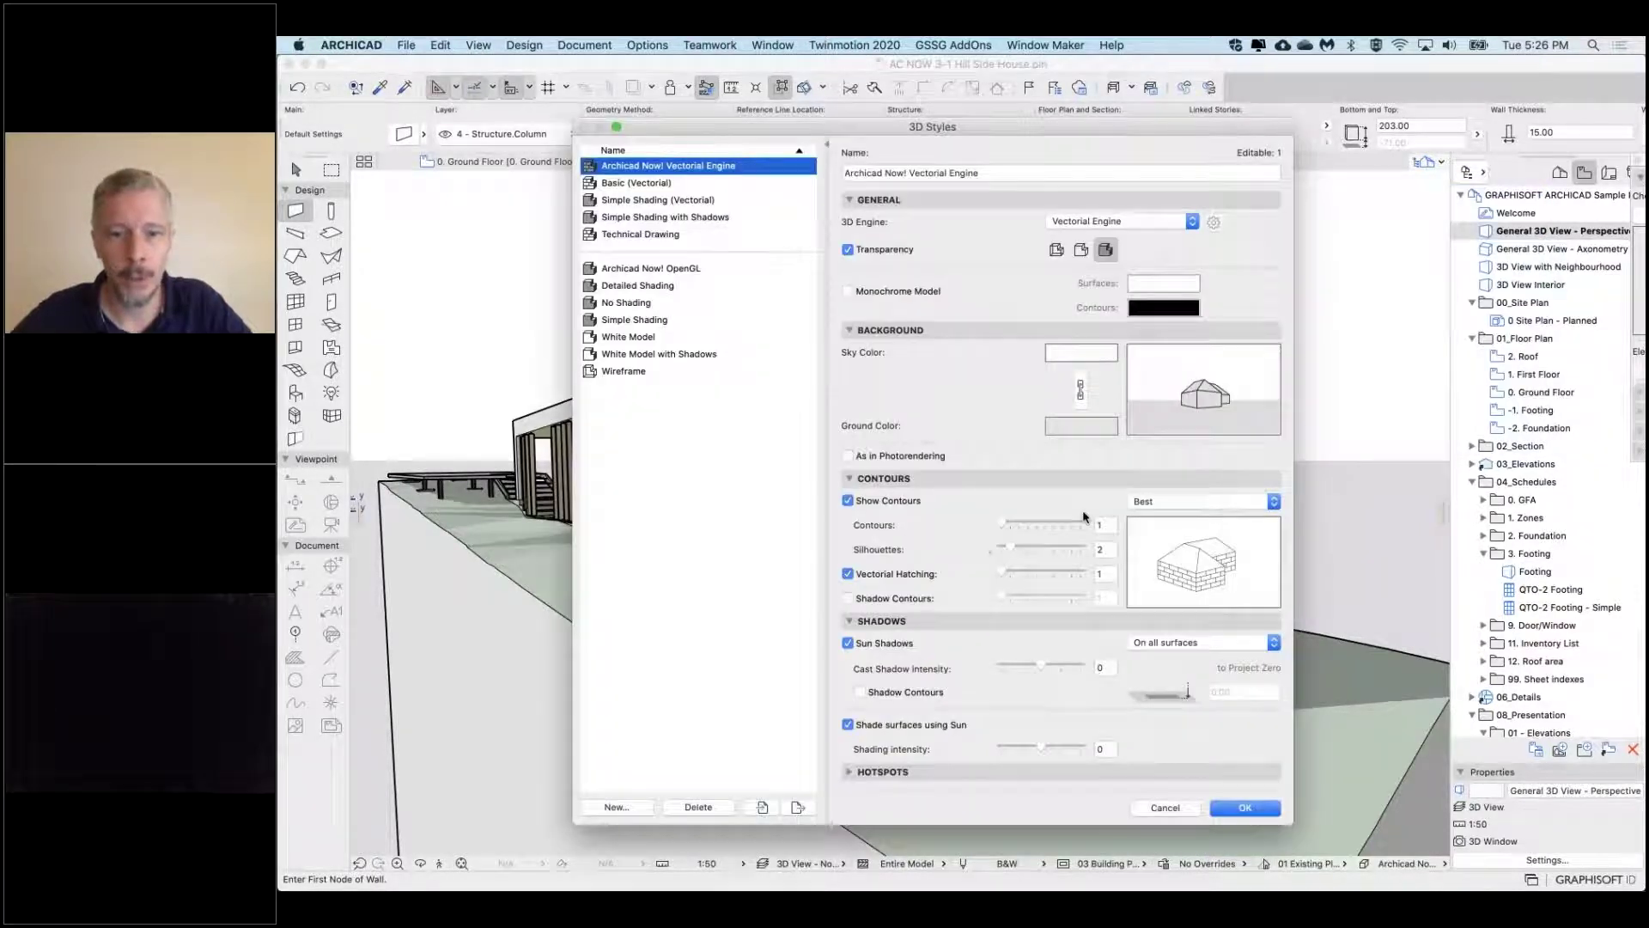
pyautogui.moveTo(1011, 548); pyautogui.dragTo(985, 549)
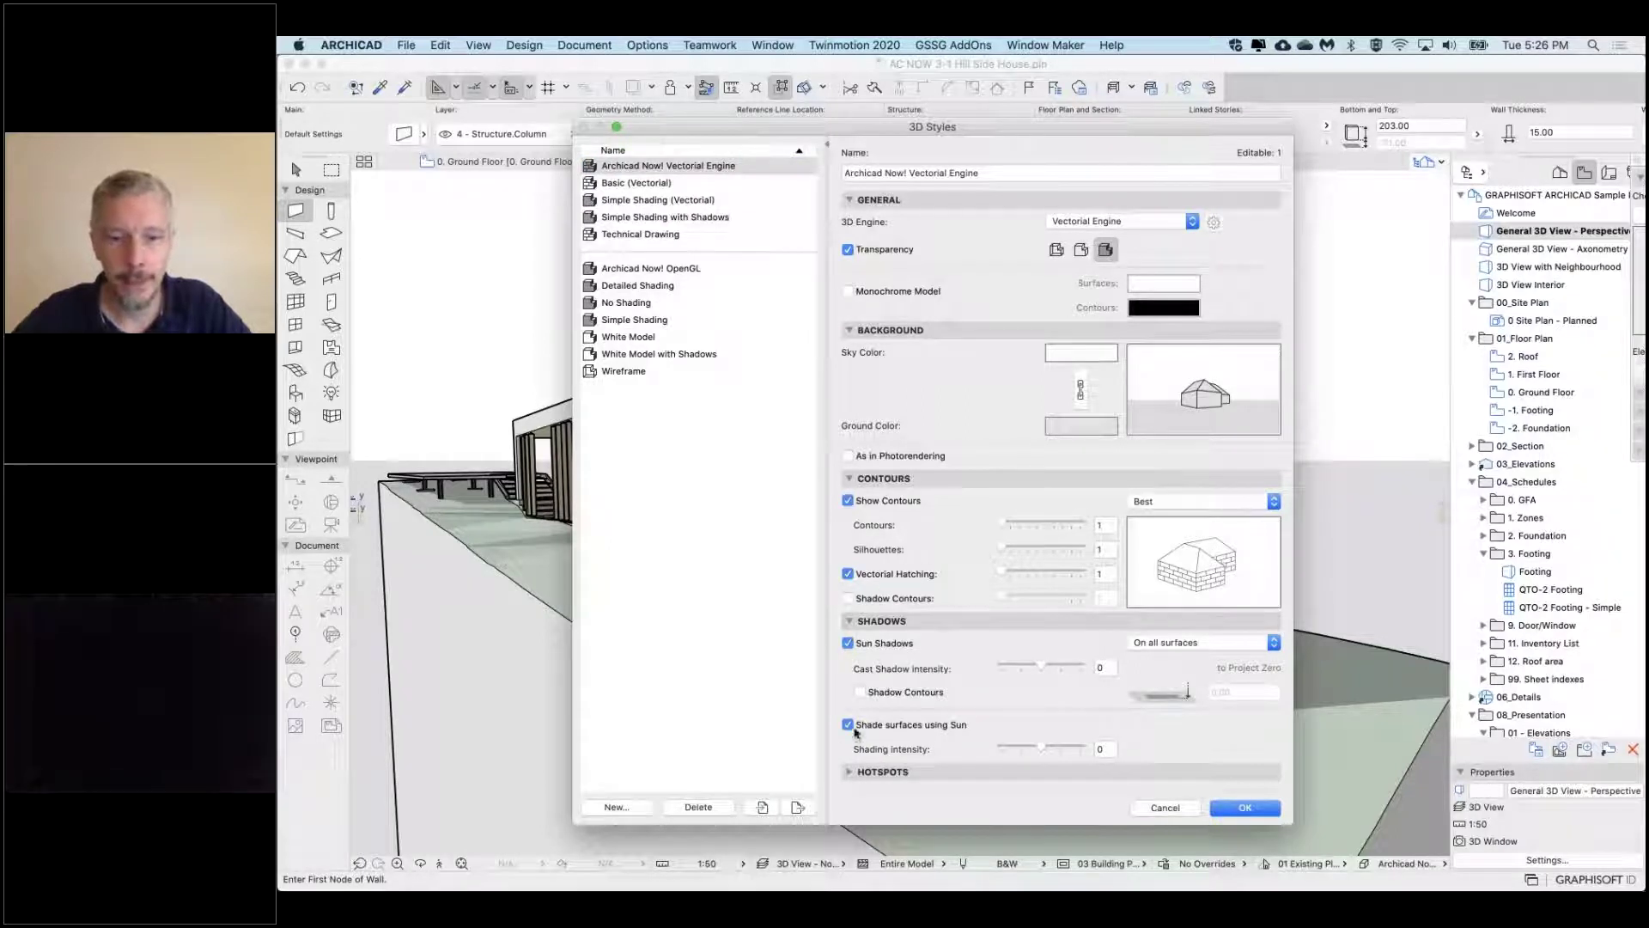
pyautogui.click(895, 604)
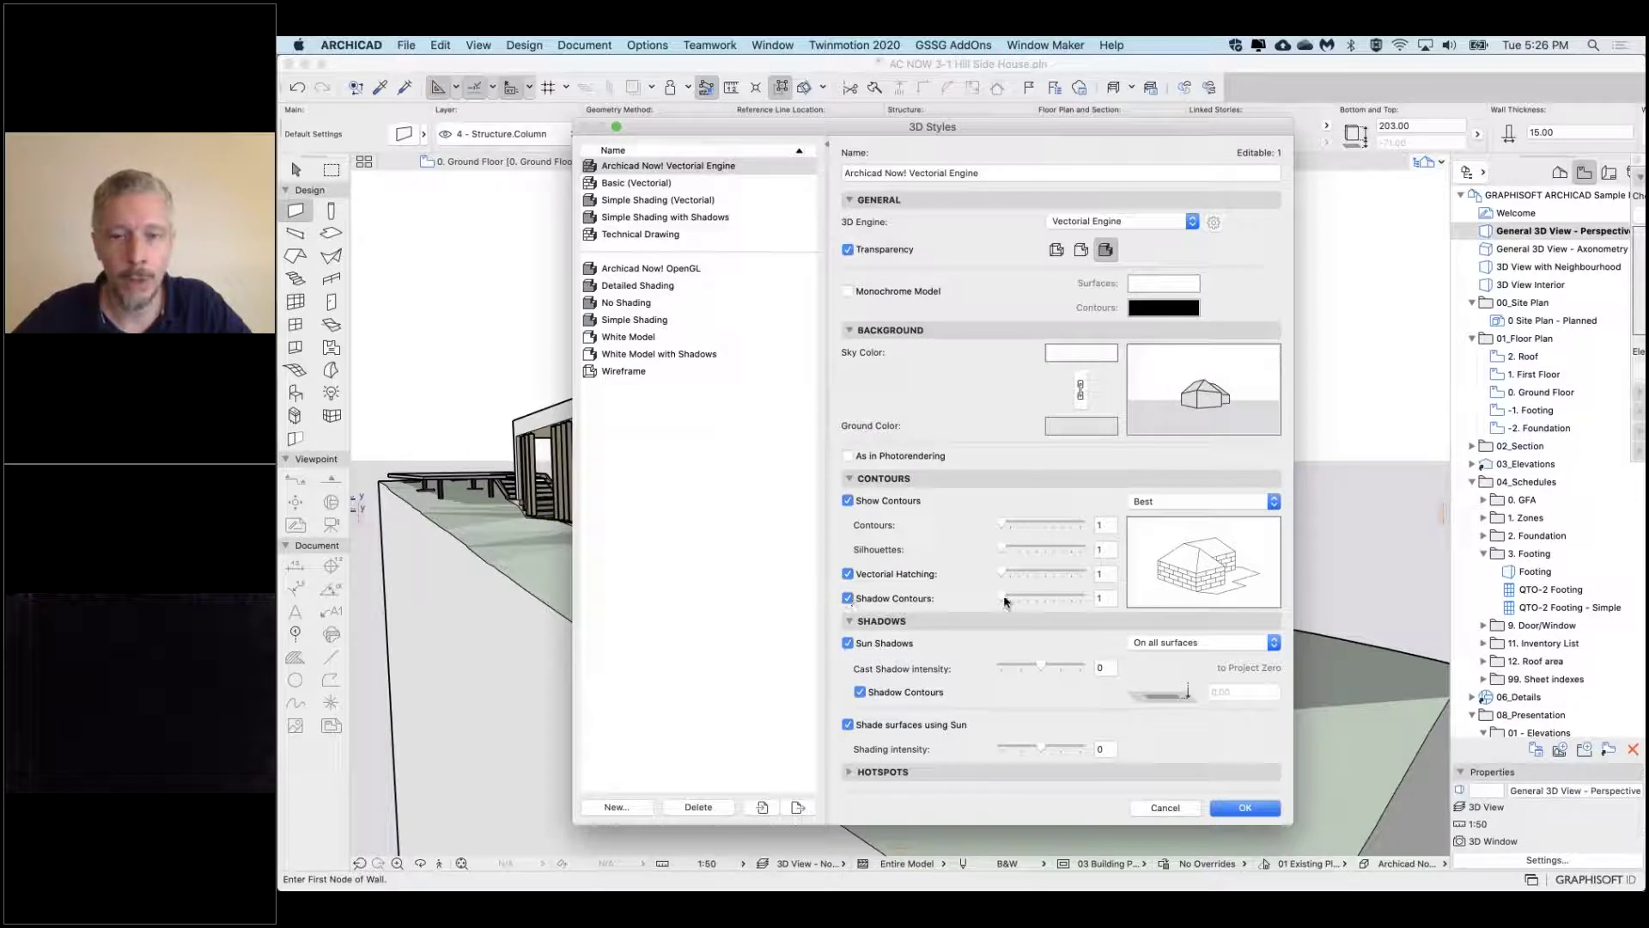
pyautogui.moveTo(1031, 602); pyautogui.dragTo(1053, 597)
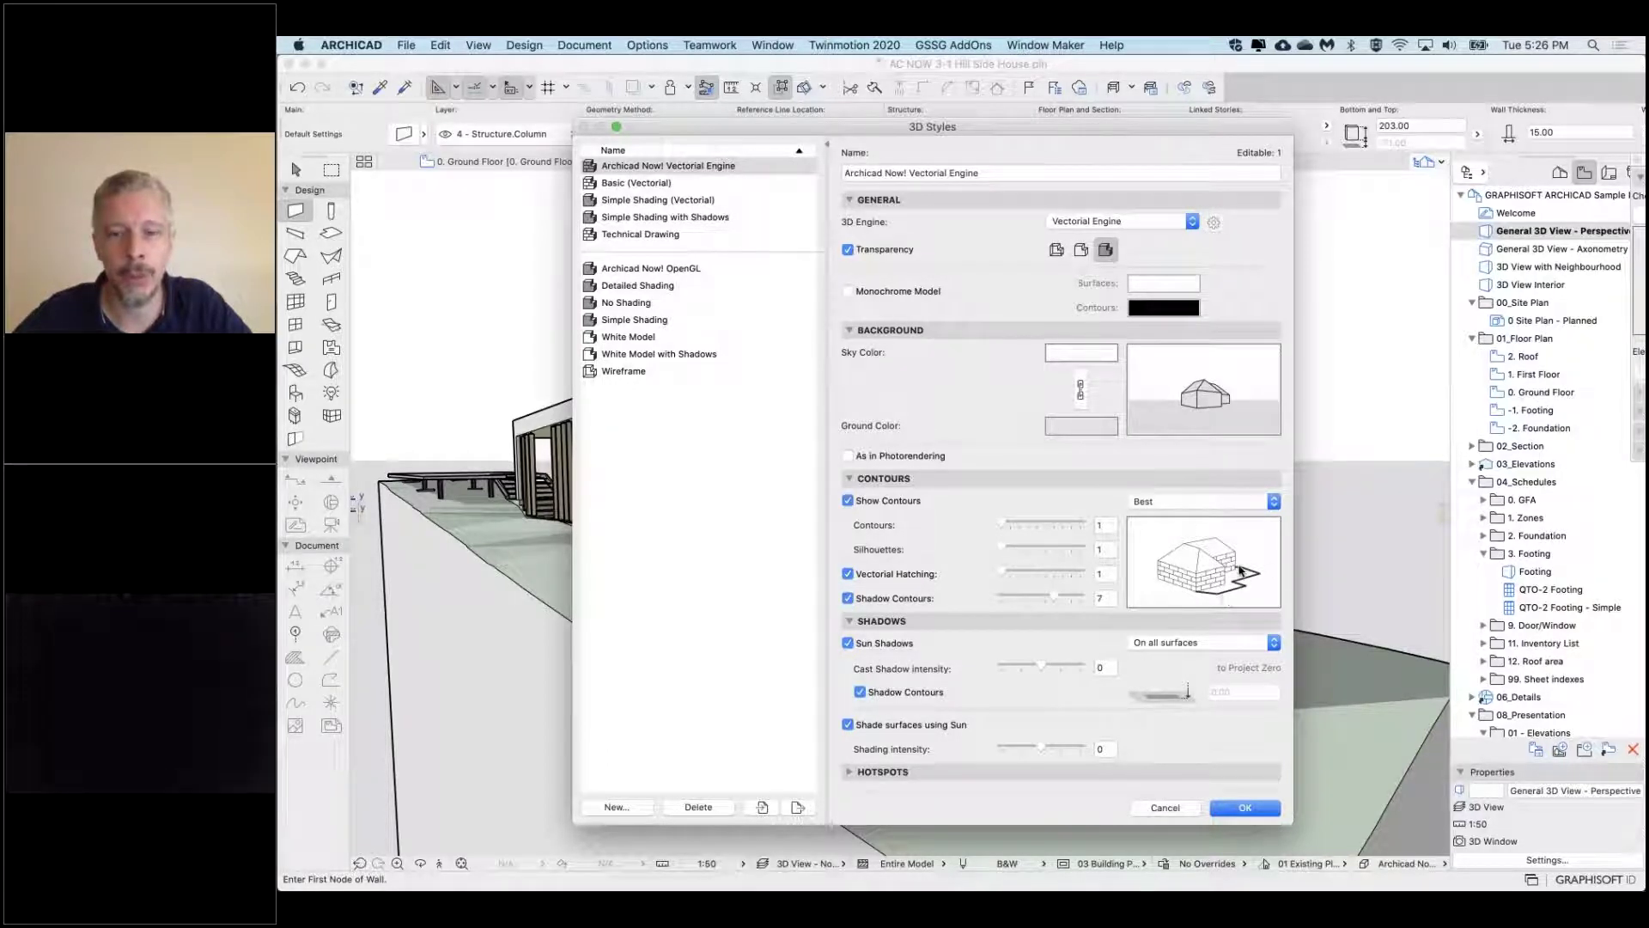
pyautogui.click(1246, 808)
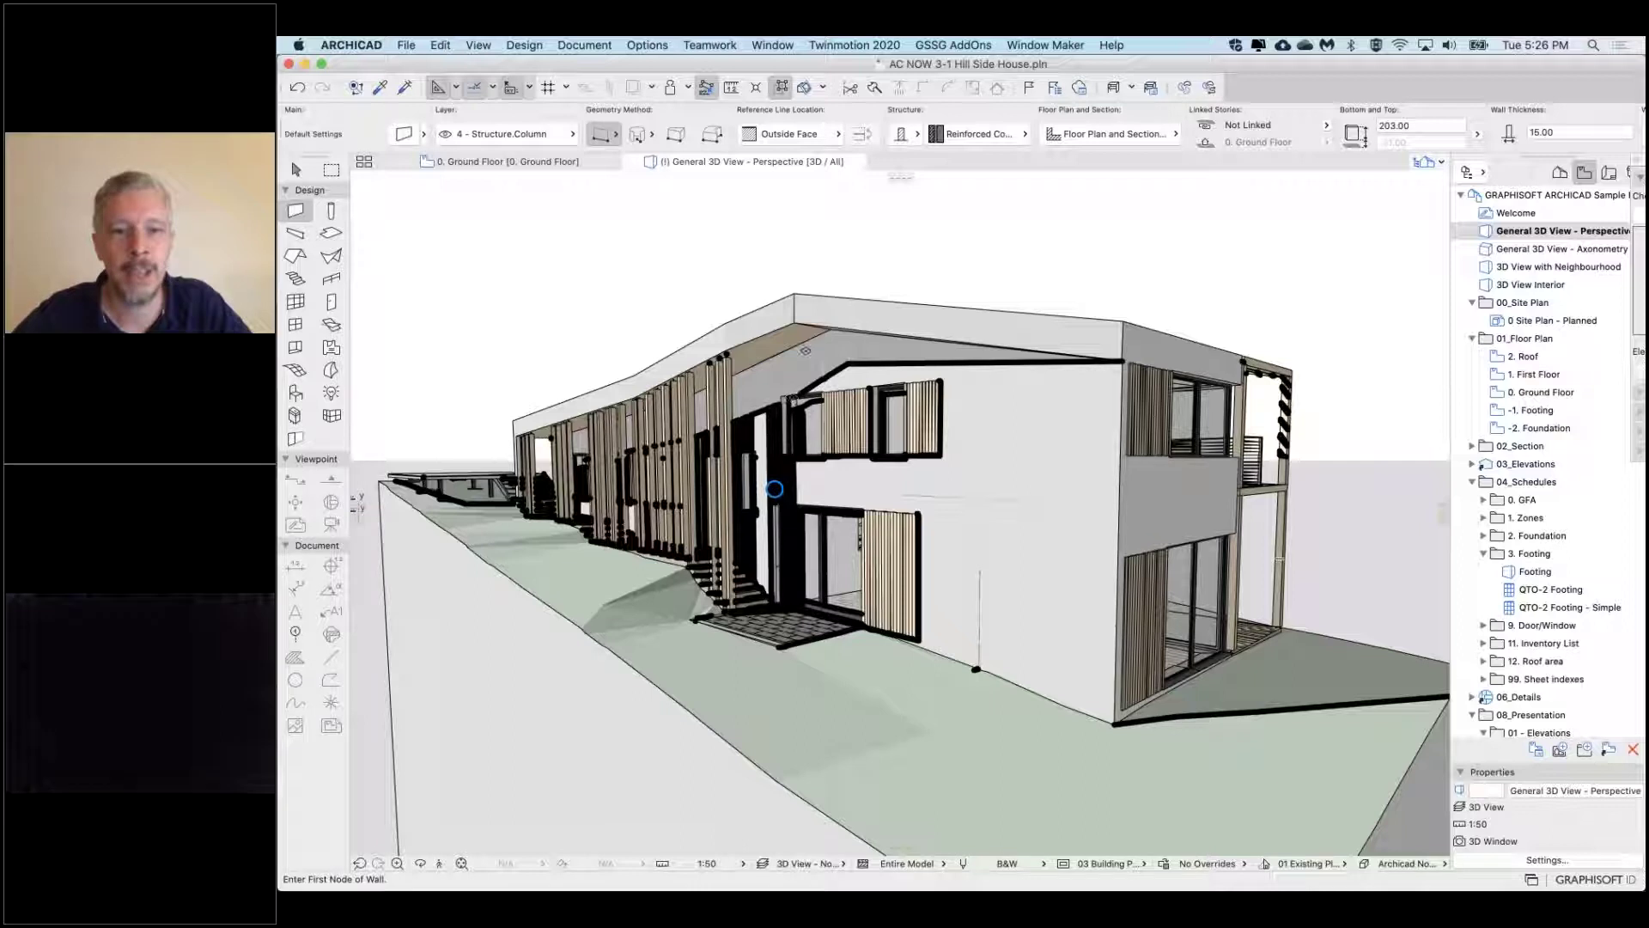
# Set the Archicad Now! Vectorial Engine style's Shadow Contours weight to 1, Contours to 3 and Silhouettes to 2, and apply to the 3D view
pyautogui.rightClick(934, 224)
pyautogui.moveTo(945, 231)
pyautogui.click(1234, 232)
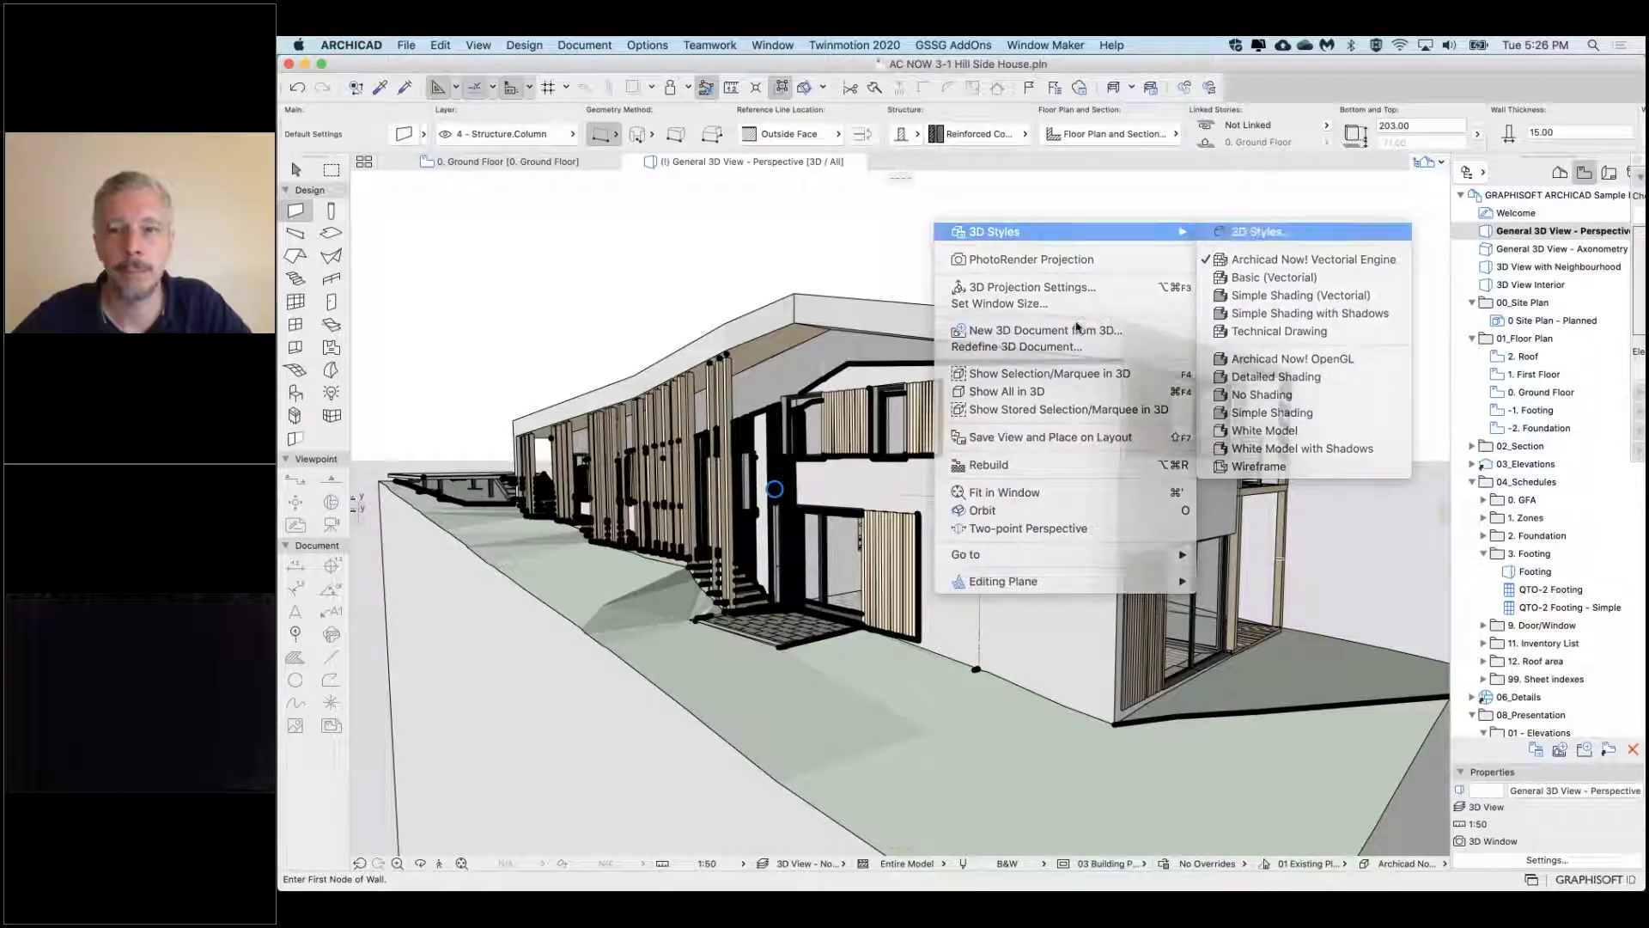
pyautogui.moveTo(1055, 596); pyautogui.dragTo(1001, 597)
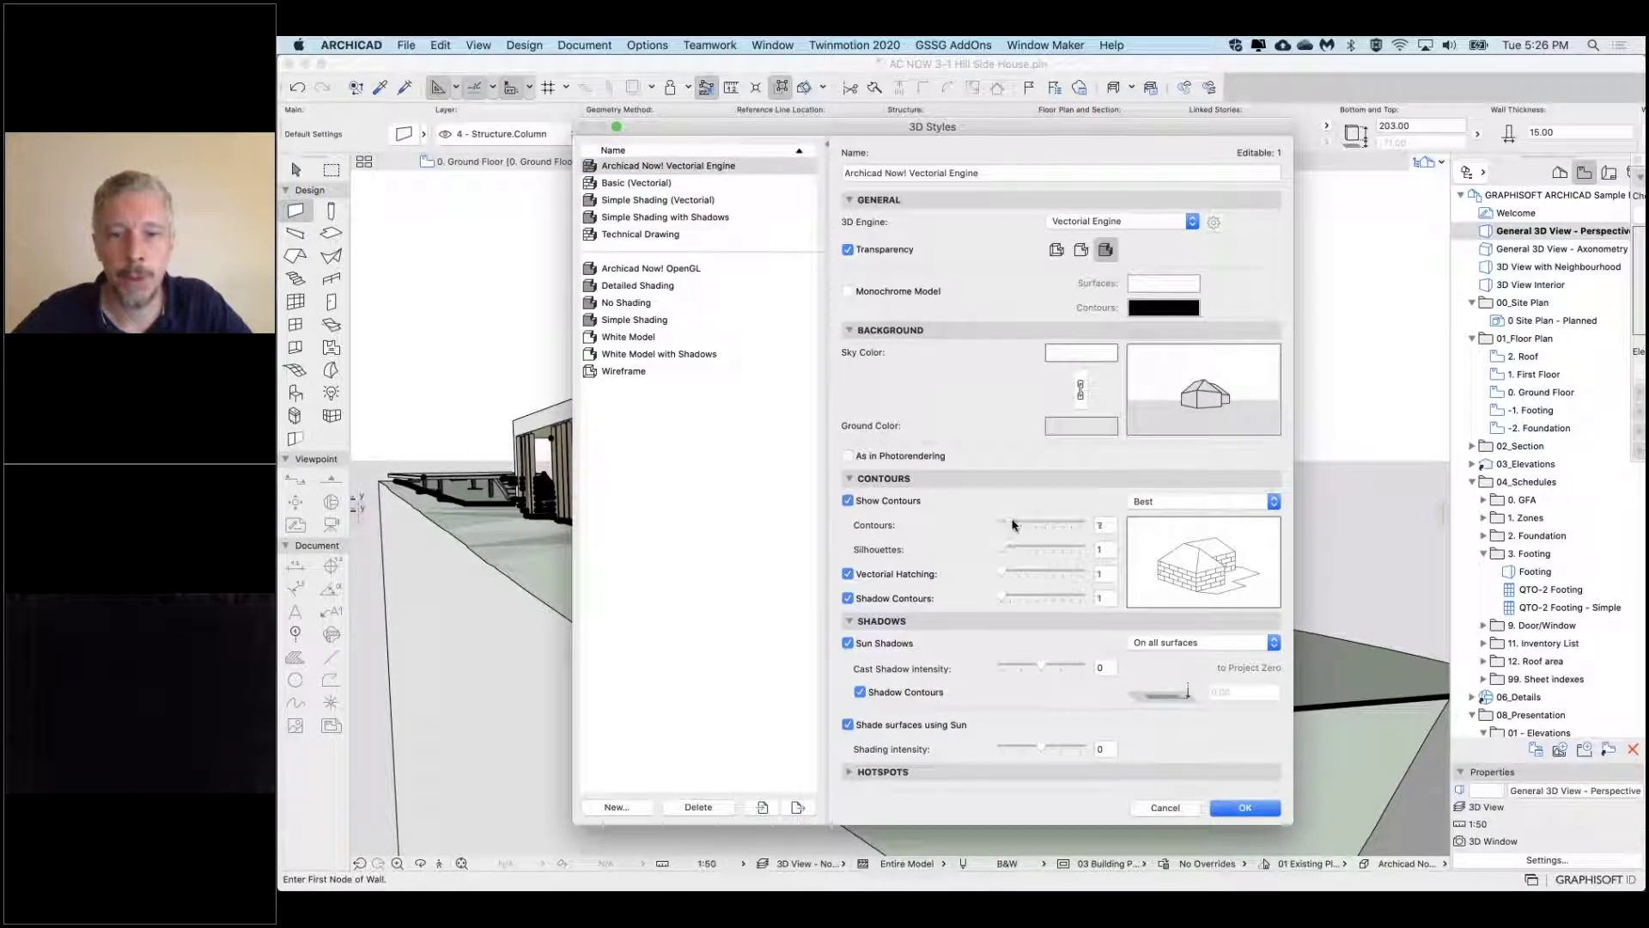
pyautogui.click(1019, 523)
pyautogui.click(1010, 547)
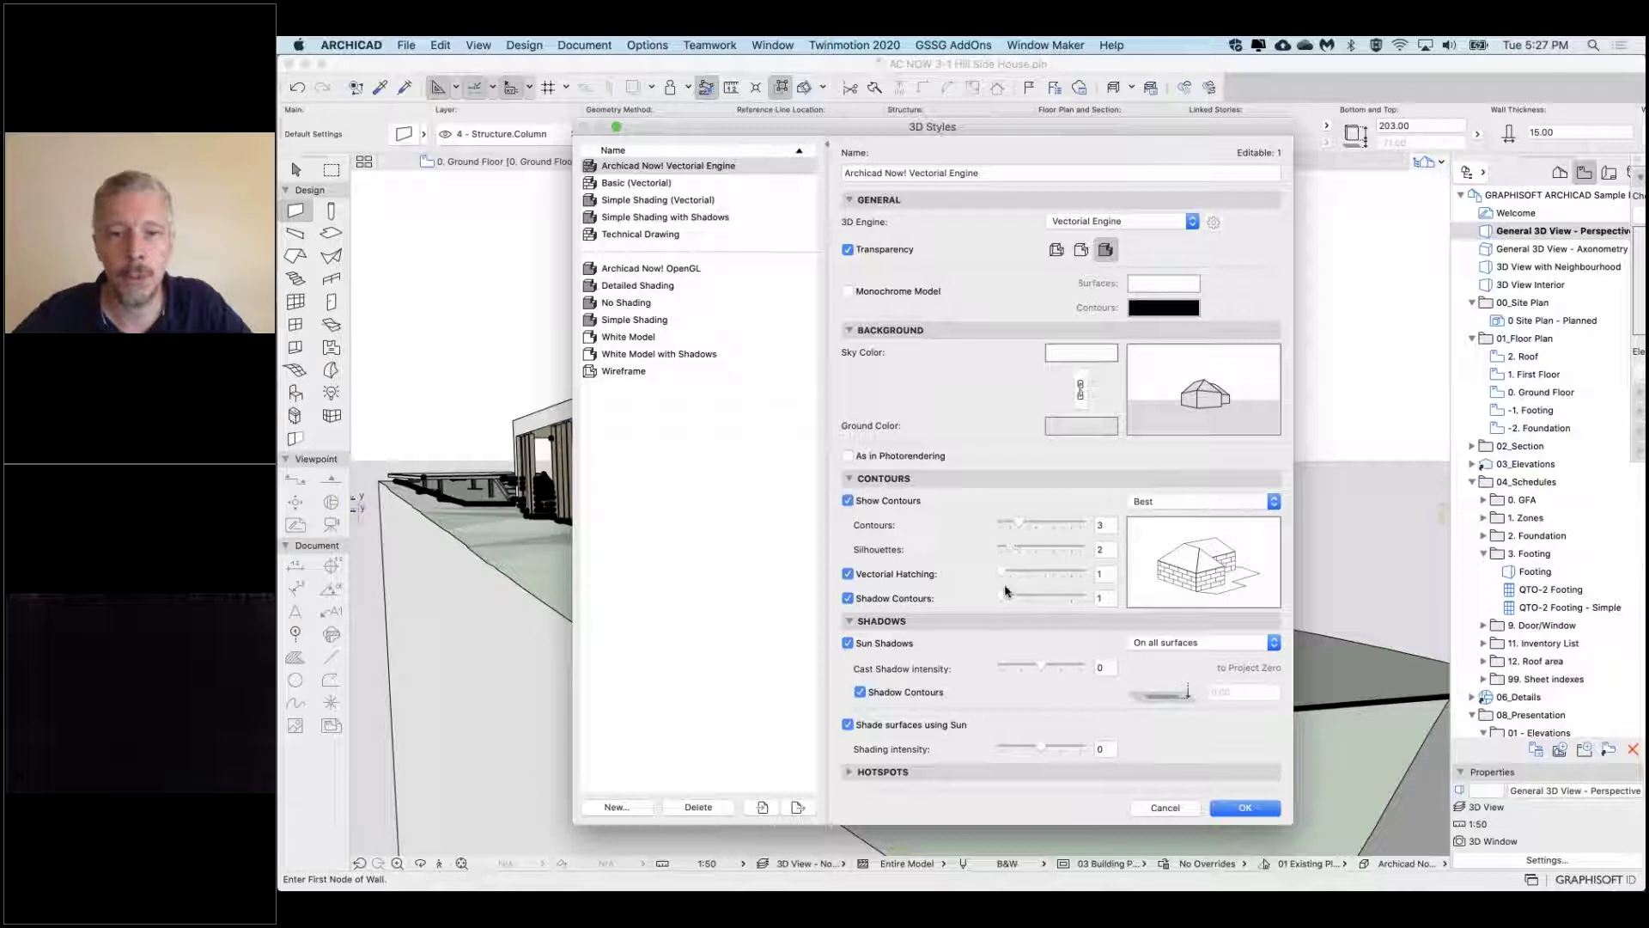
pyautogui.click(1247, 808)
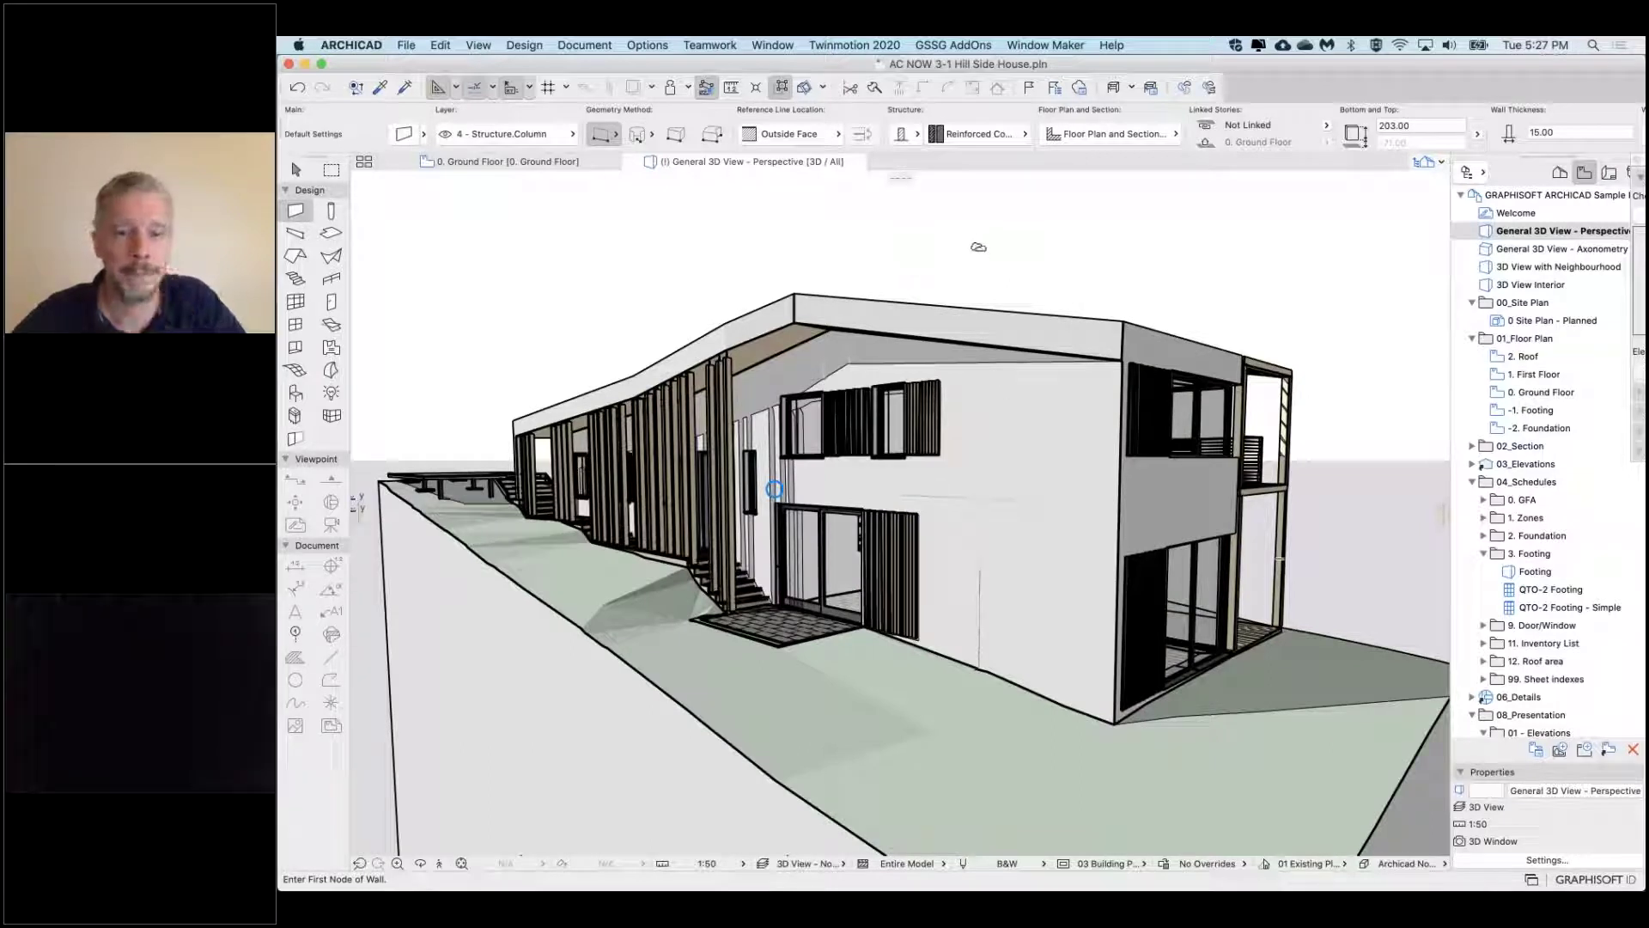
# Turn off the style's Shadow Contours, raise its Cast Shadow intensity to 50, and apply the settings to the house view
pyautogui.rightClick(978, 246)
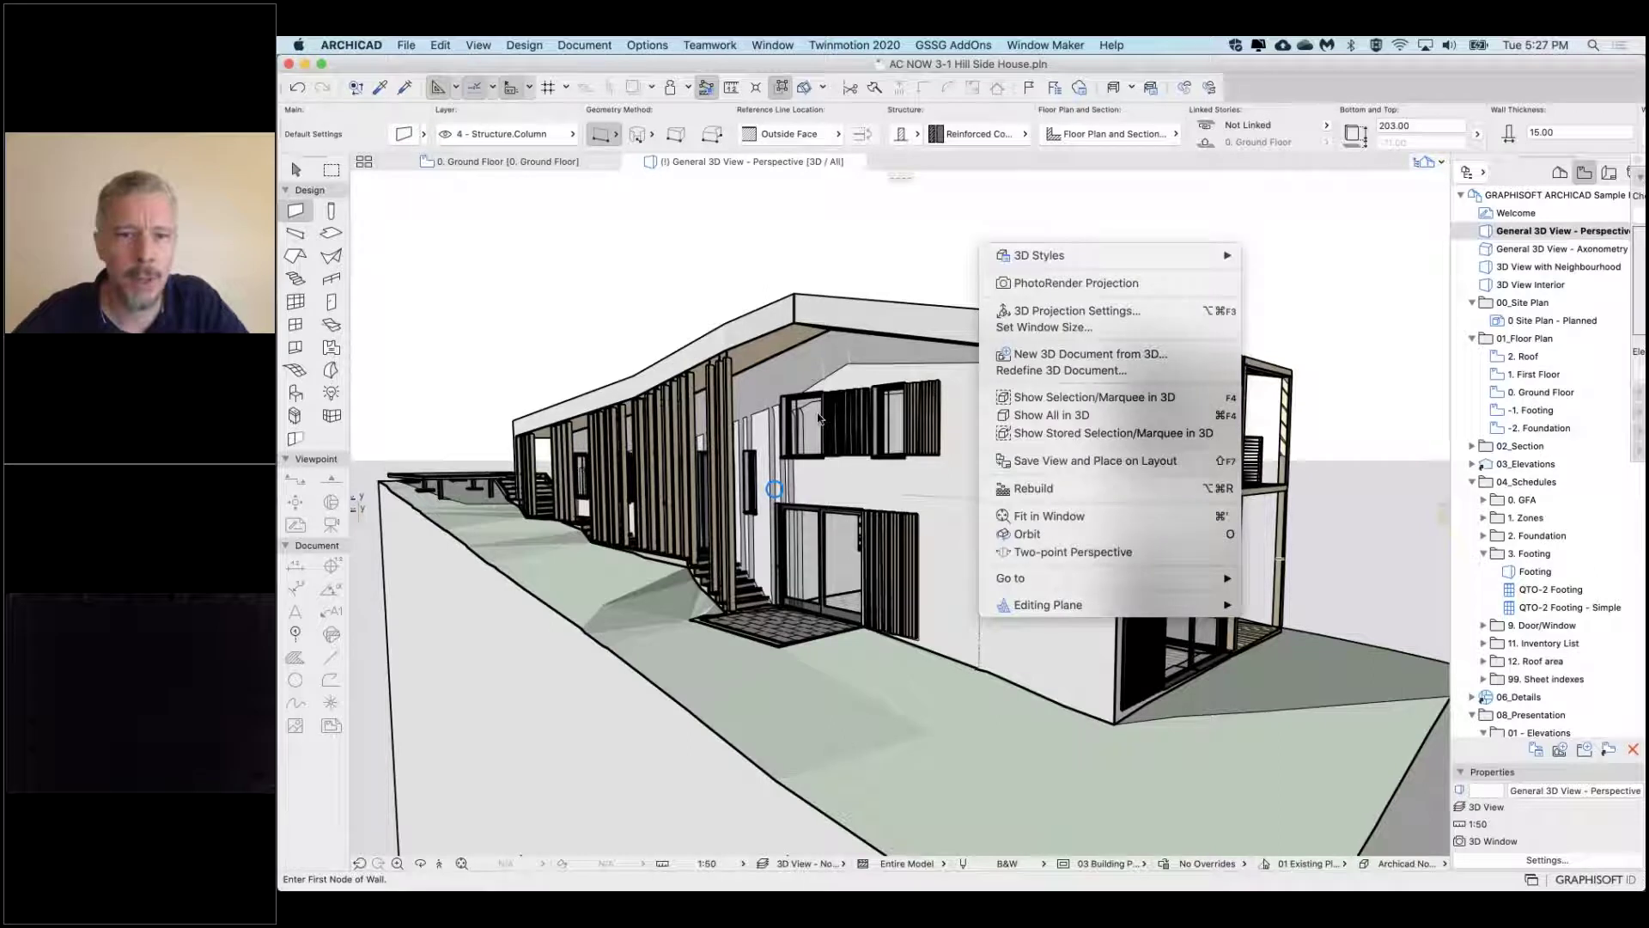
pyautogui.moveTo(1116, 255)
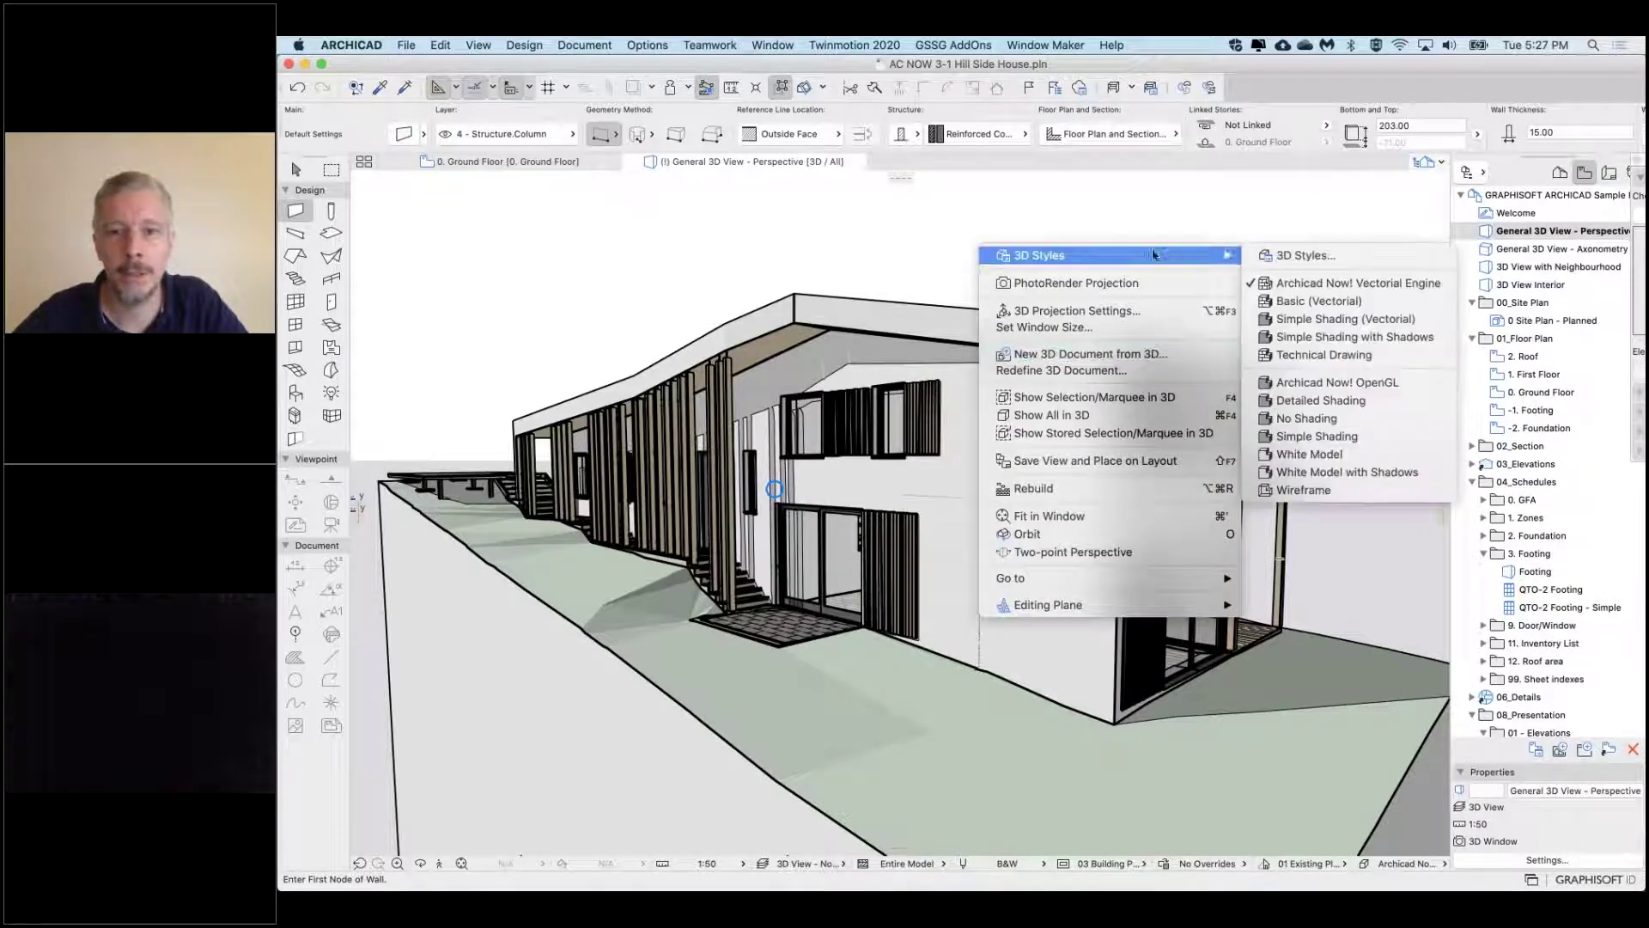
pyautogui.click(1306, 255)
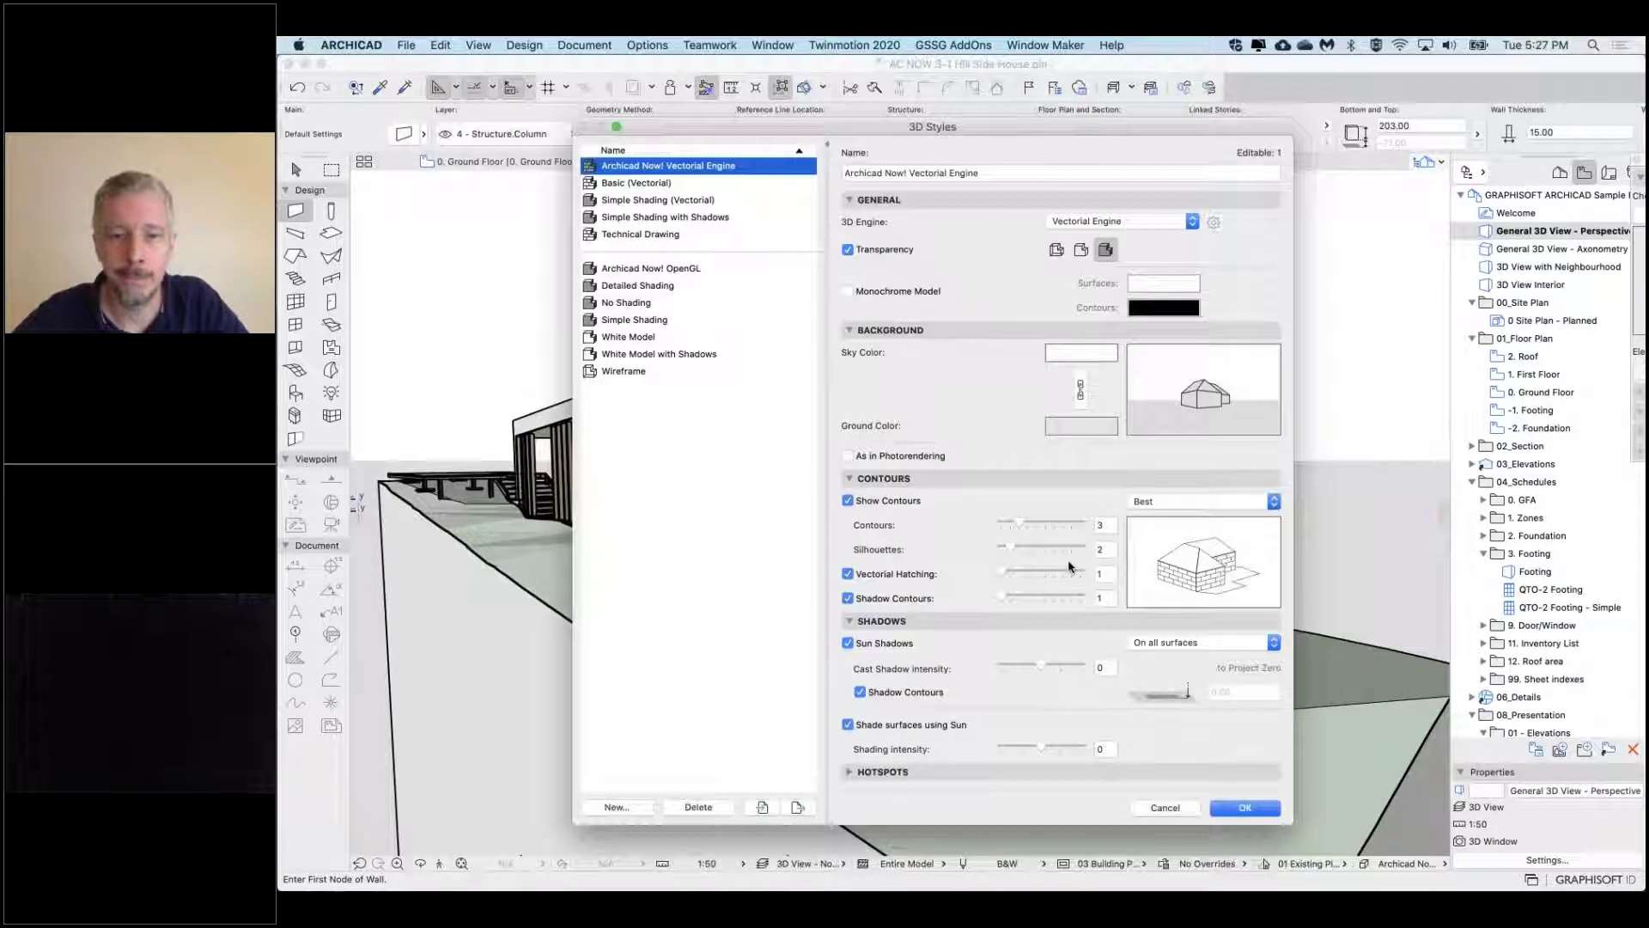
pyautogui.click(848, 598)
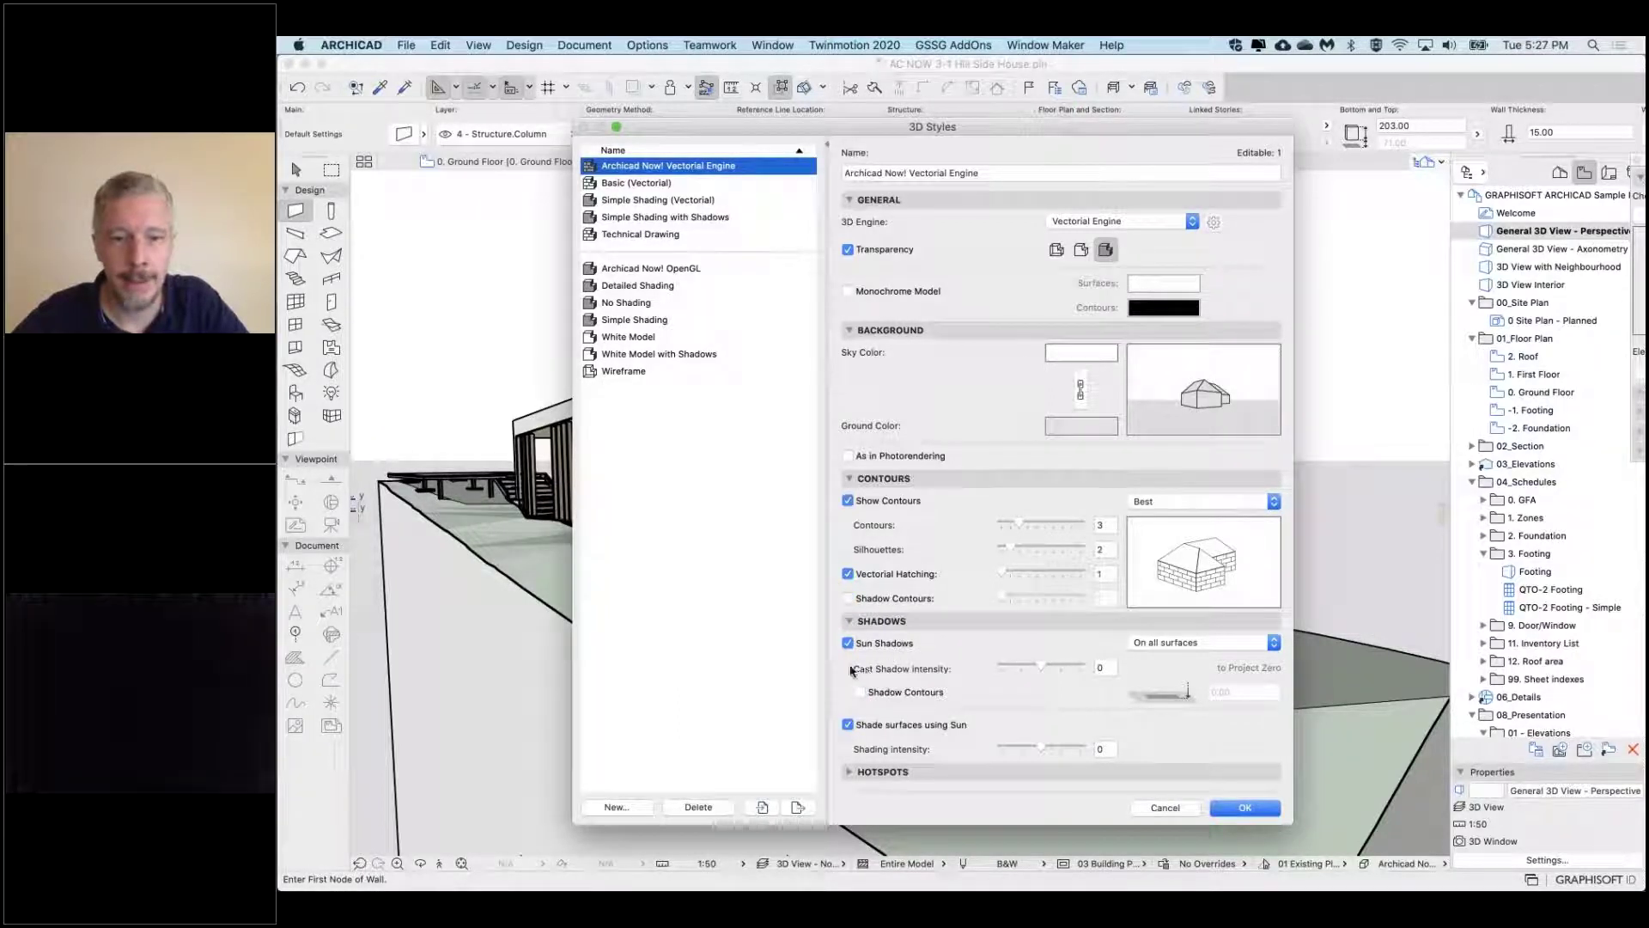
pyautogui.moveTo(1048, 664); pyautogui.dragTo(1093, 667)
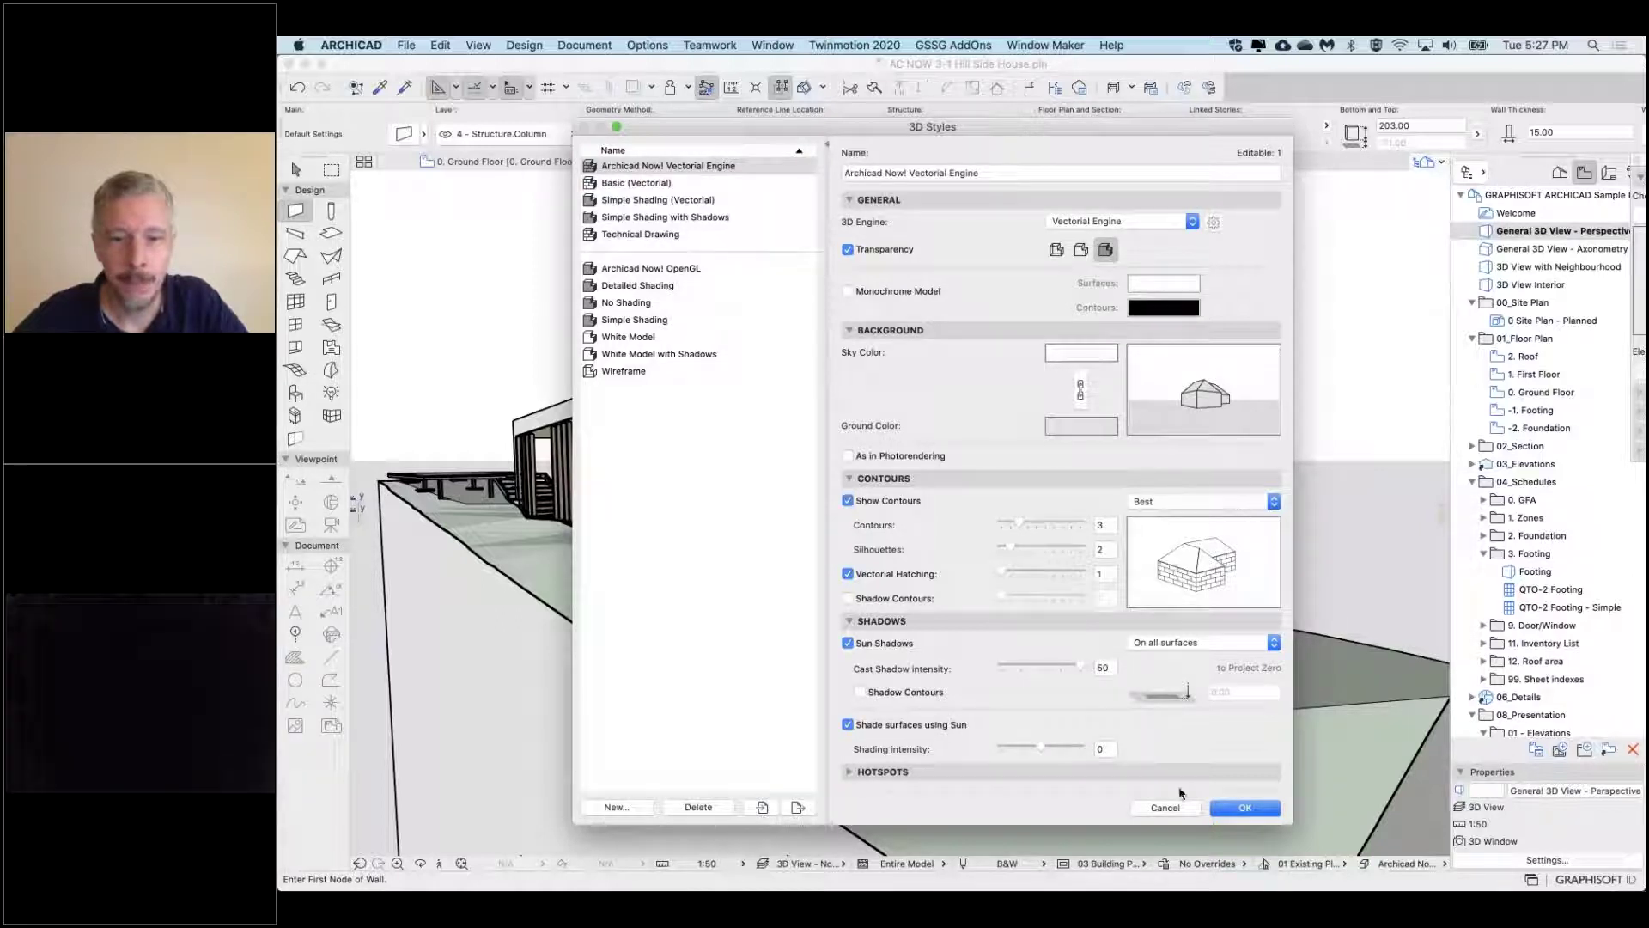
pyautogui.click(1245, 808)
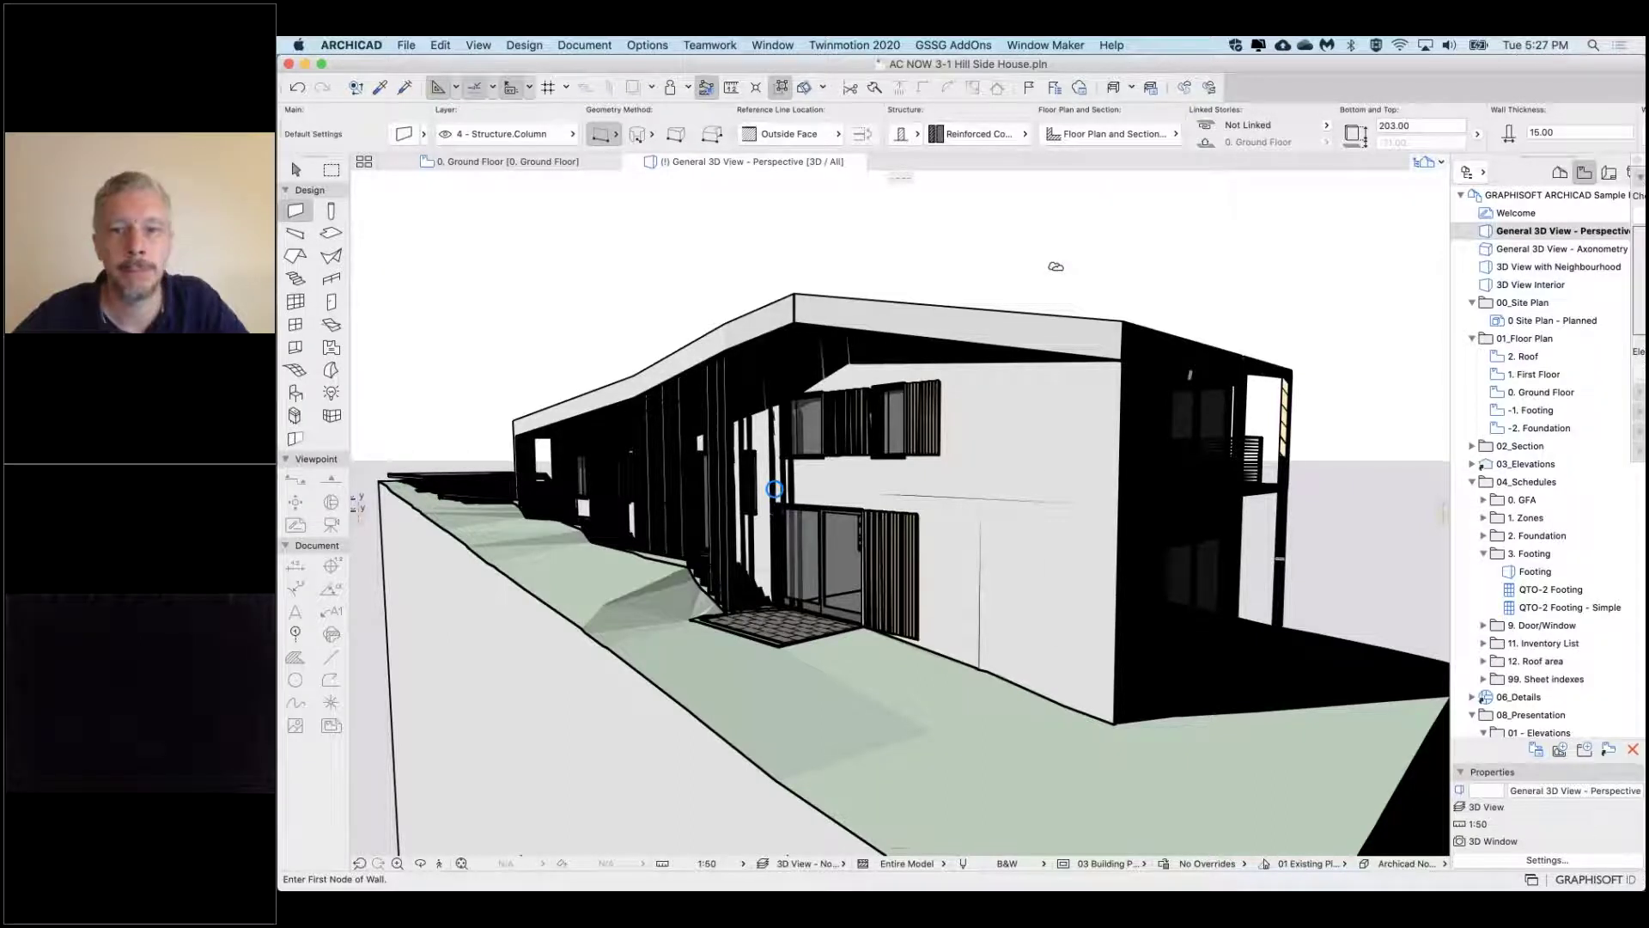
# Return the style's Contours and Silhouettes weights to 1, reduce Cast Shadow intensity to 25, and apply the settings
pyautogui.rightClick(1055, 266)
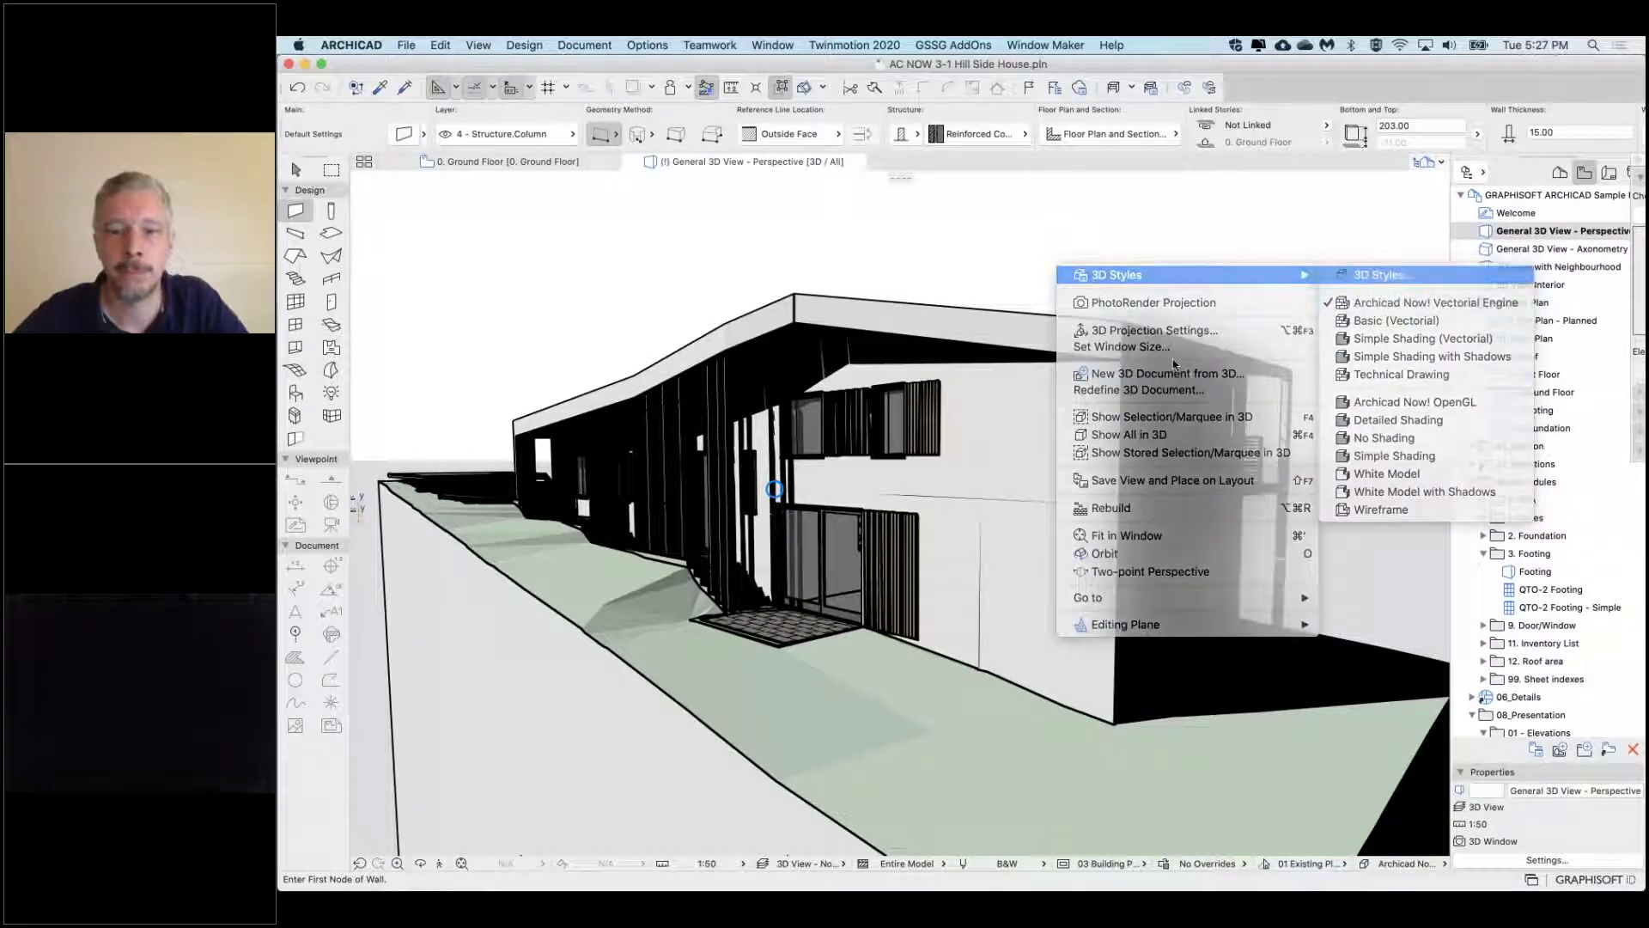
pyautogui.click(1379, 275)
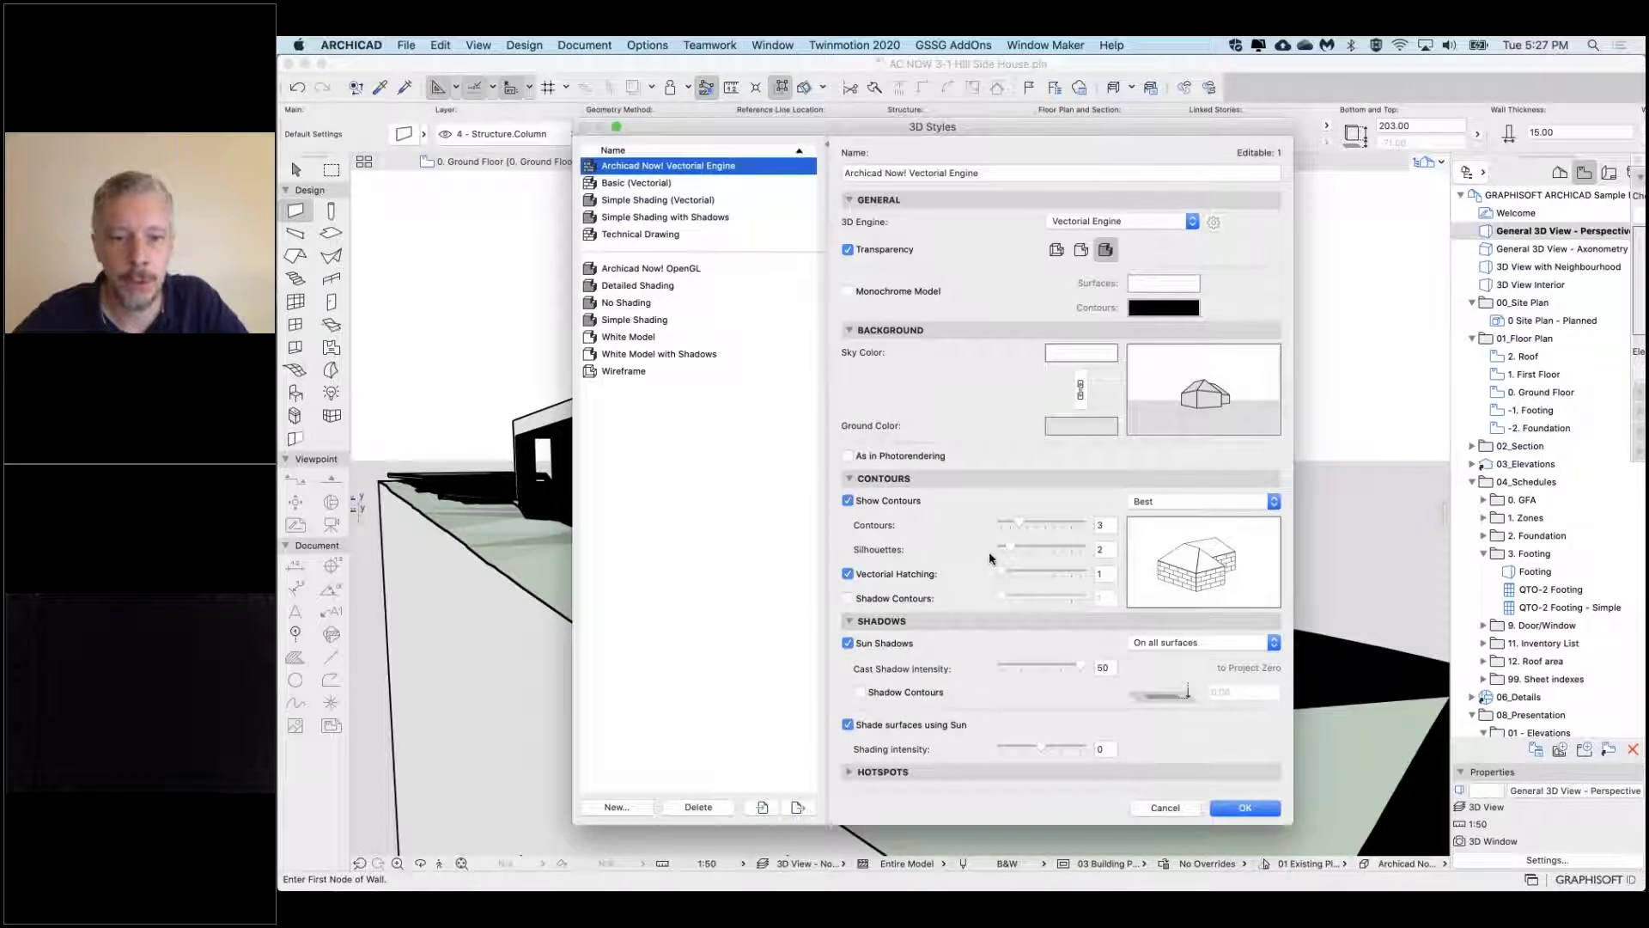
pyautogui.moveTo(1018, 524); pyautogui.dragTo(1007, 524)
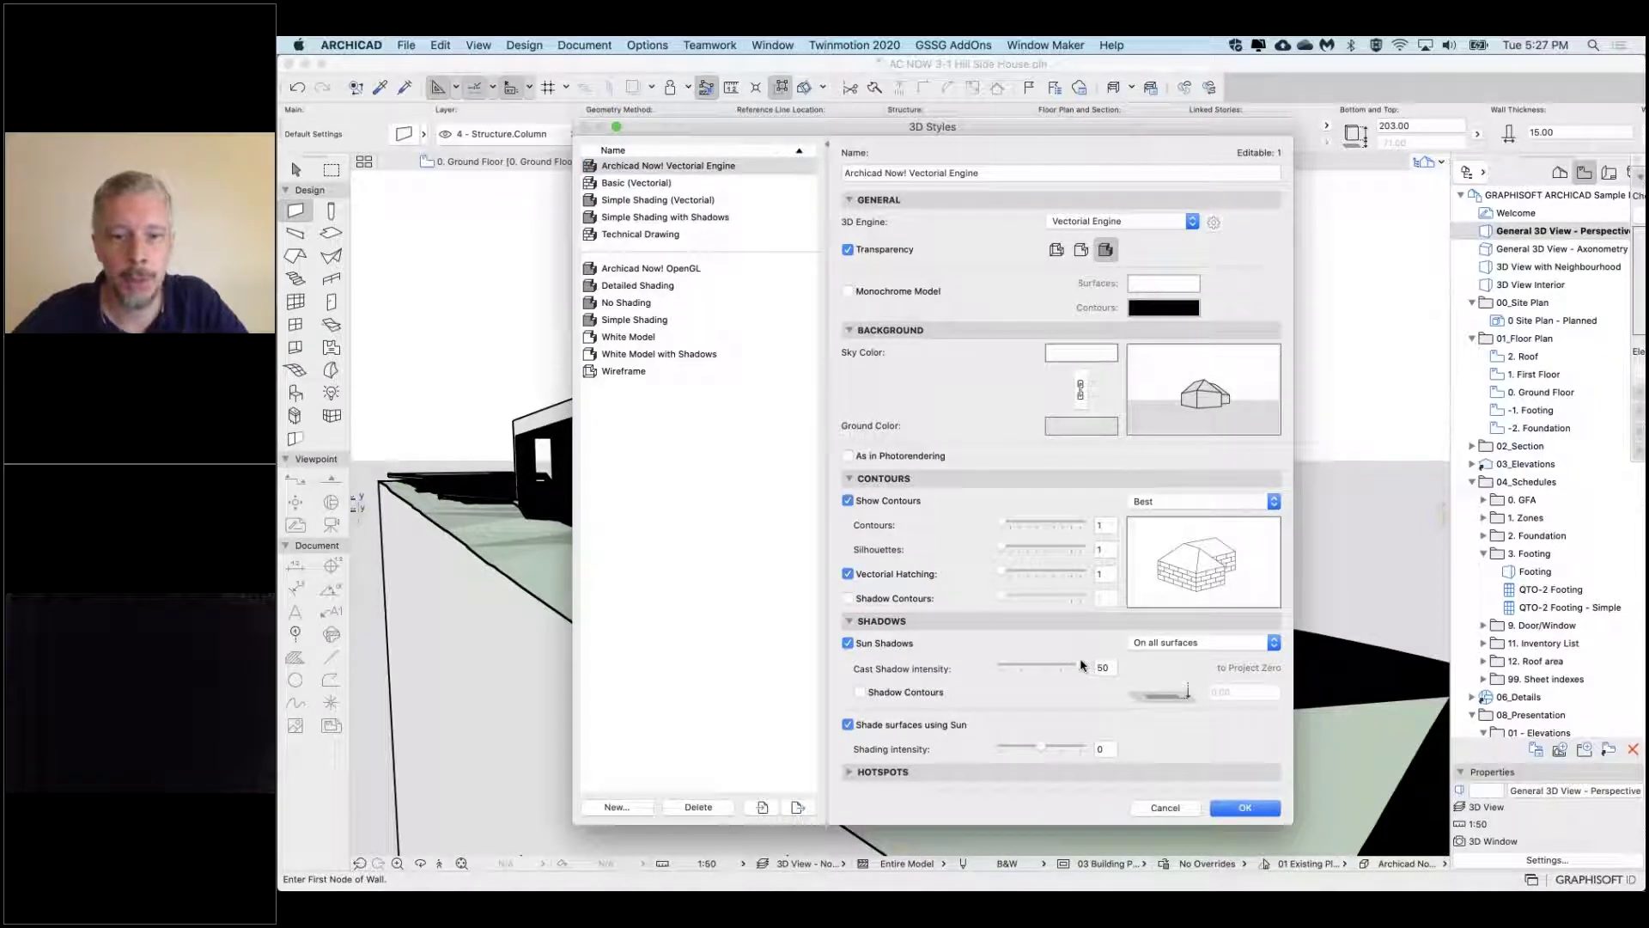
pyautogui.moveTo(1078, 665); pyautogui.dragTo(1064, 667)
pyautogui.click(1243, 810)
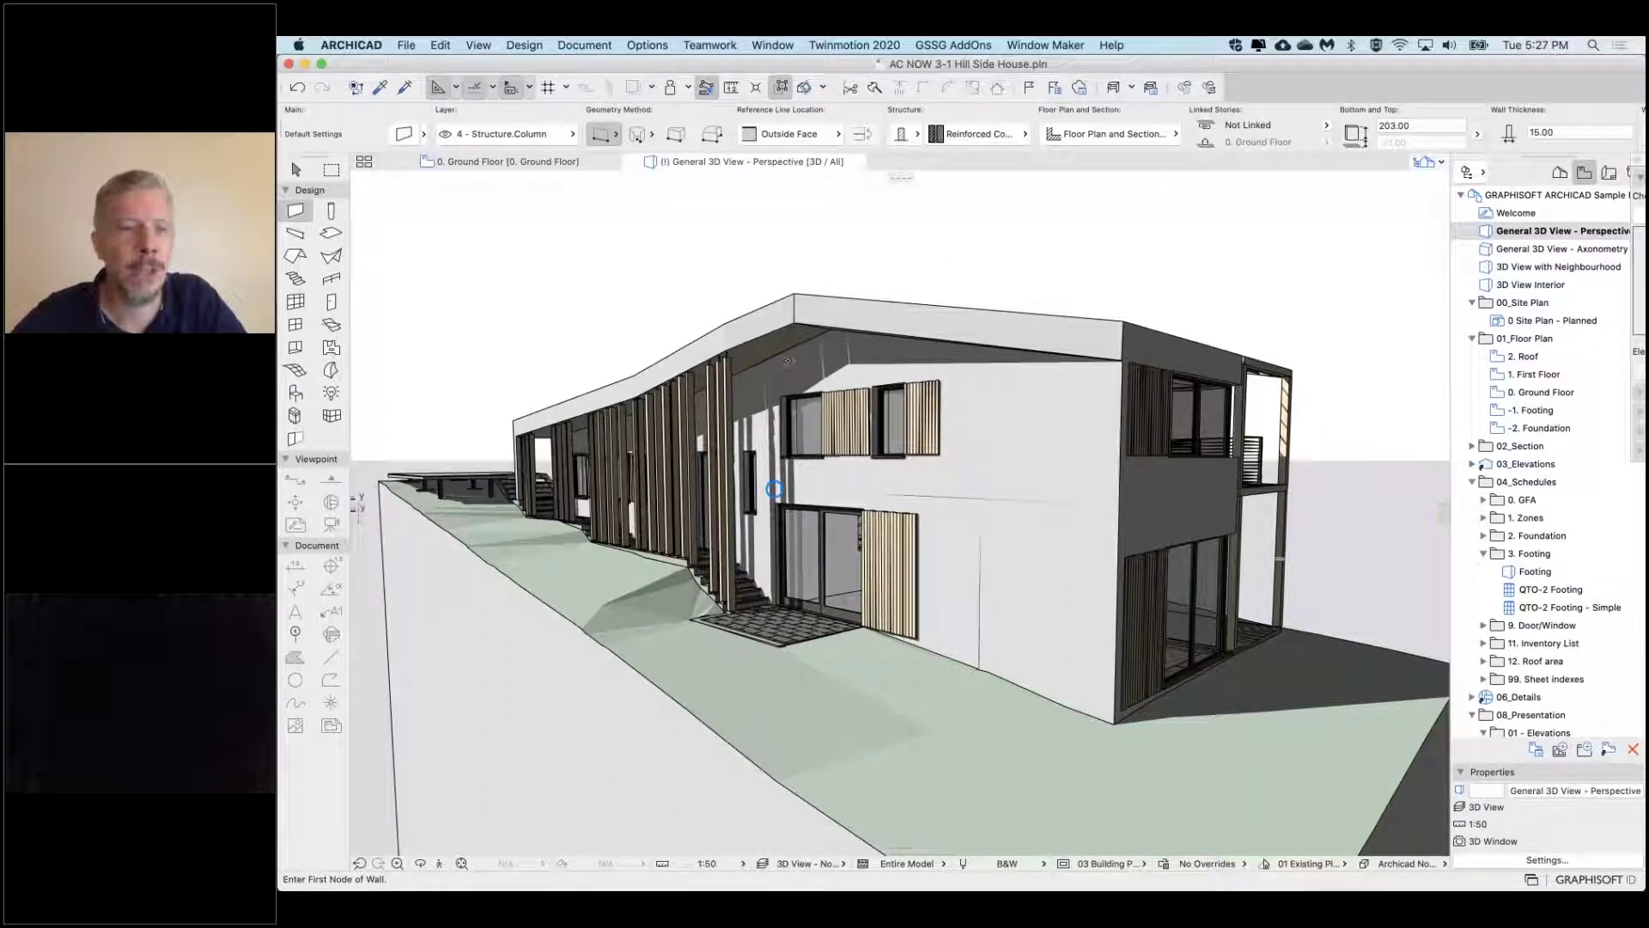
pyautogui.rightClick(997, 245)
pyautogui.moveTo(1220, 254)
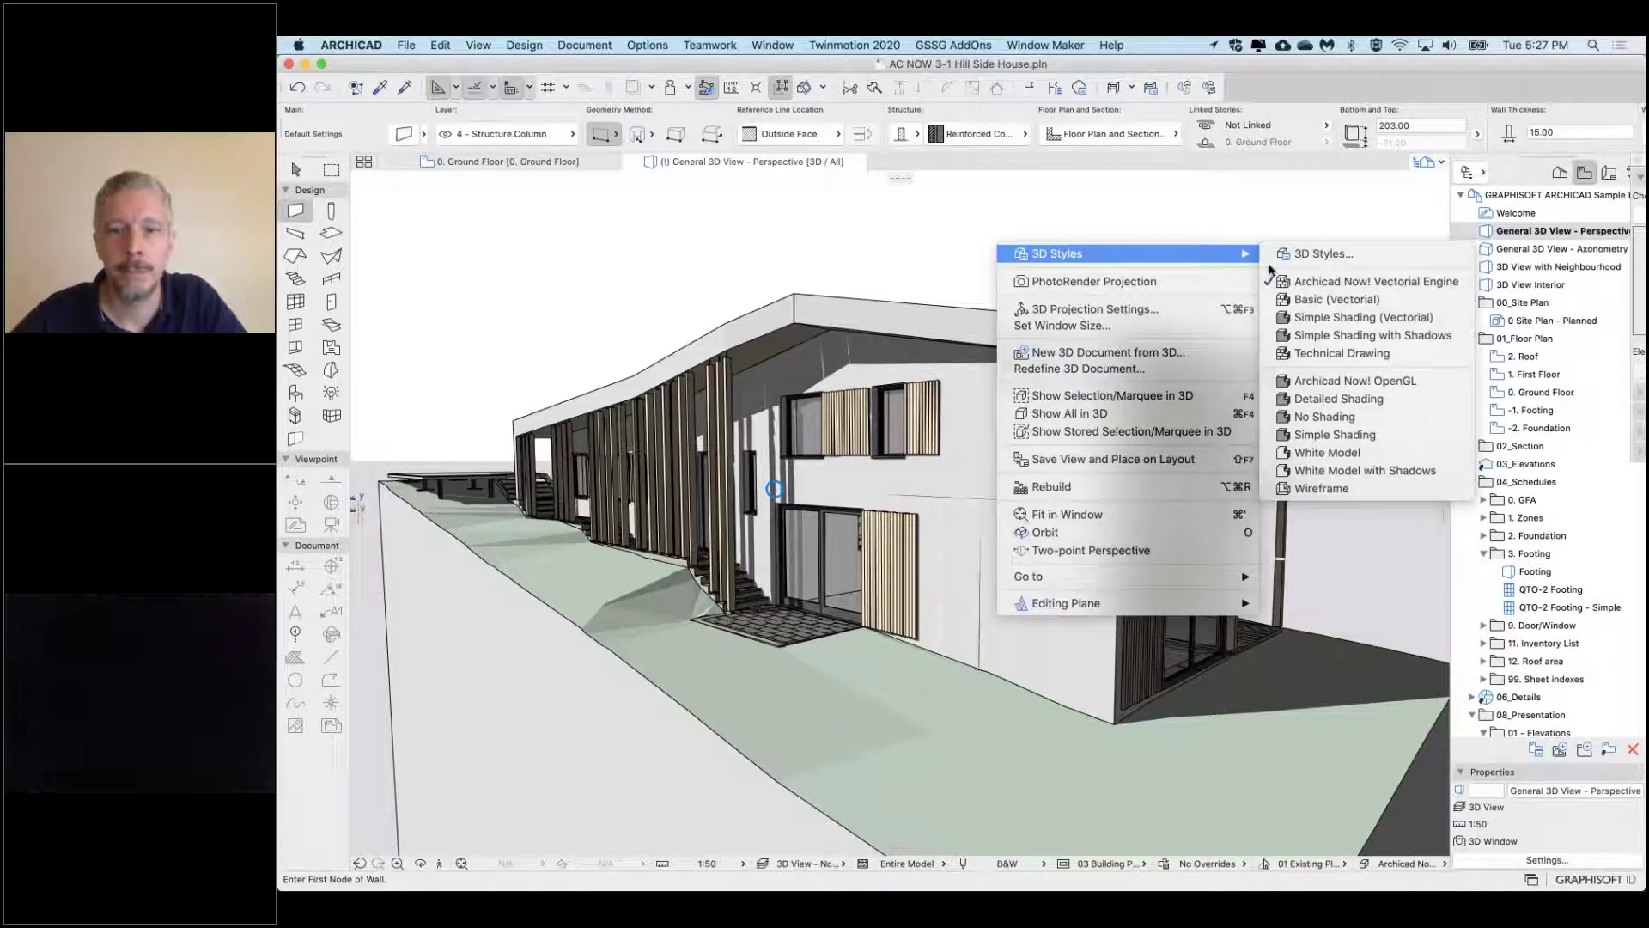
pyautogui.click(1319, 253)
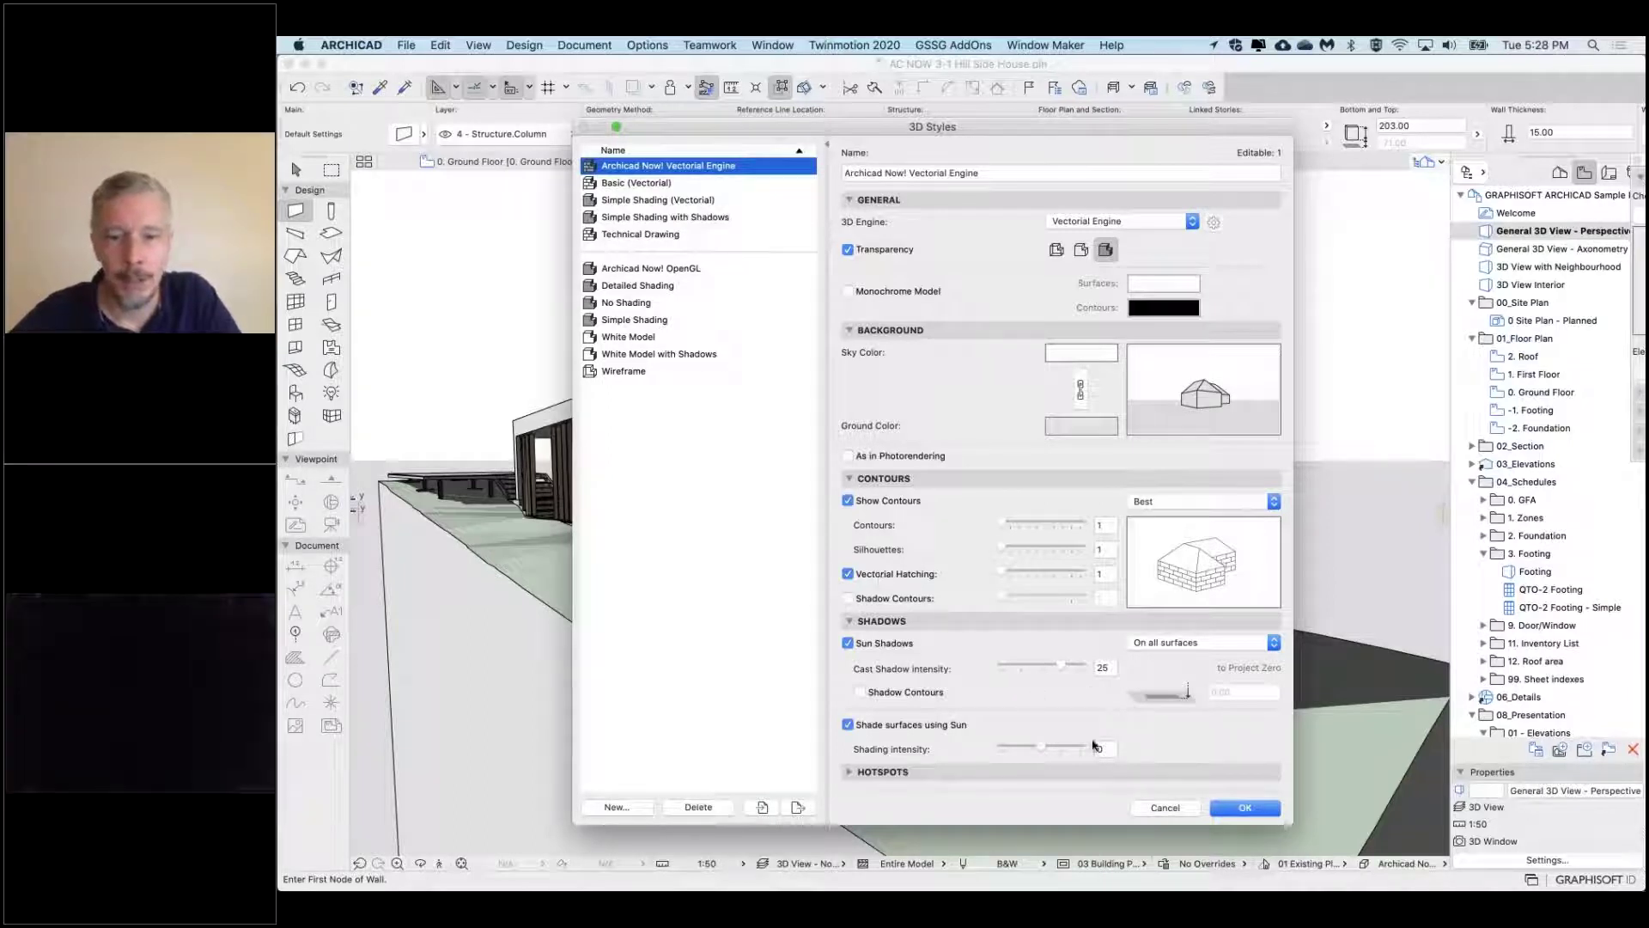
pyautogui.click(1166, 807)
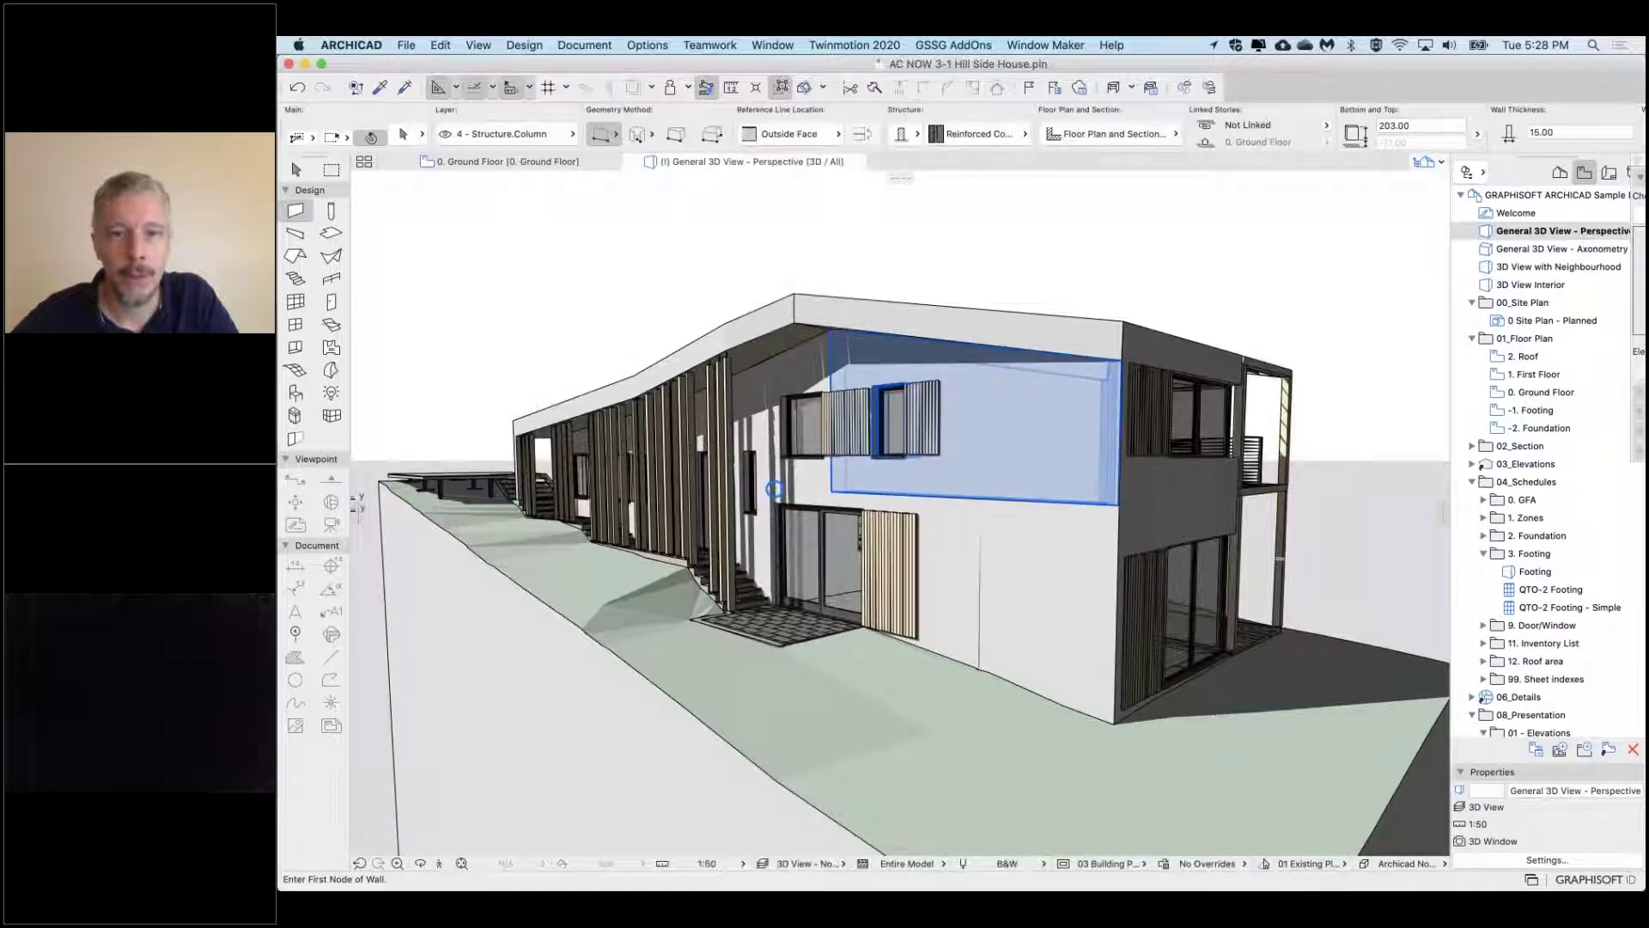
# Override the first surface of the upper-floor gable wall with Brick - Red to display its vectorial hatching
pyautogui.keyDown('shift'); pyautogui.click(1055, 468); pyautogui.keyUp('shift')
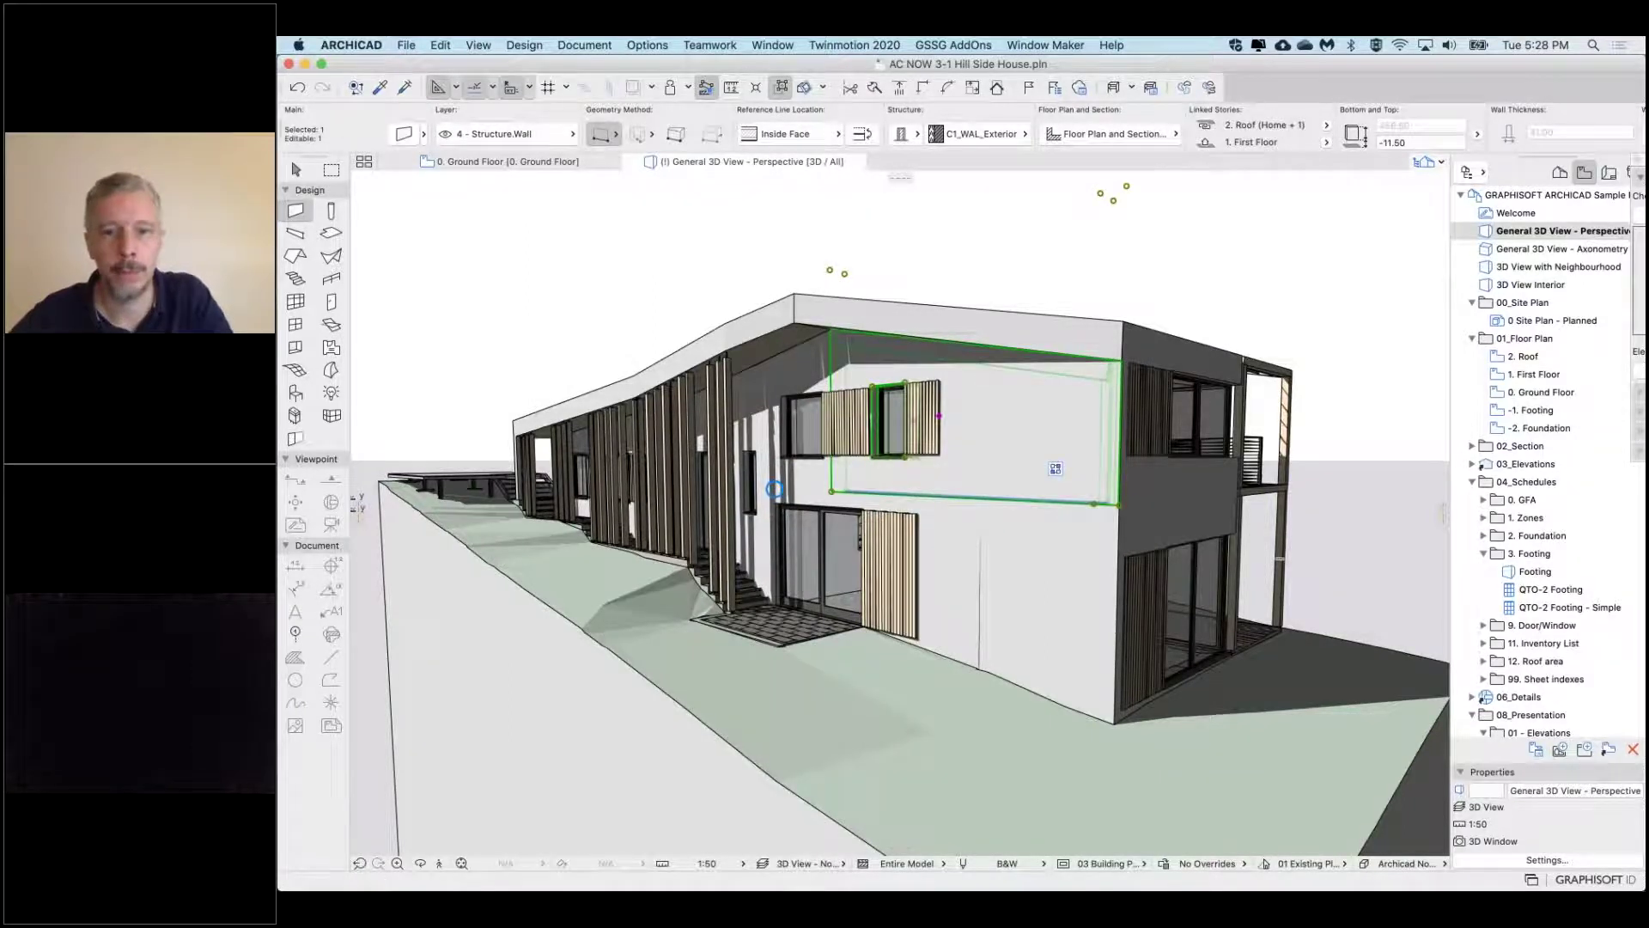
pyautogui.press('super+t')
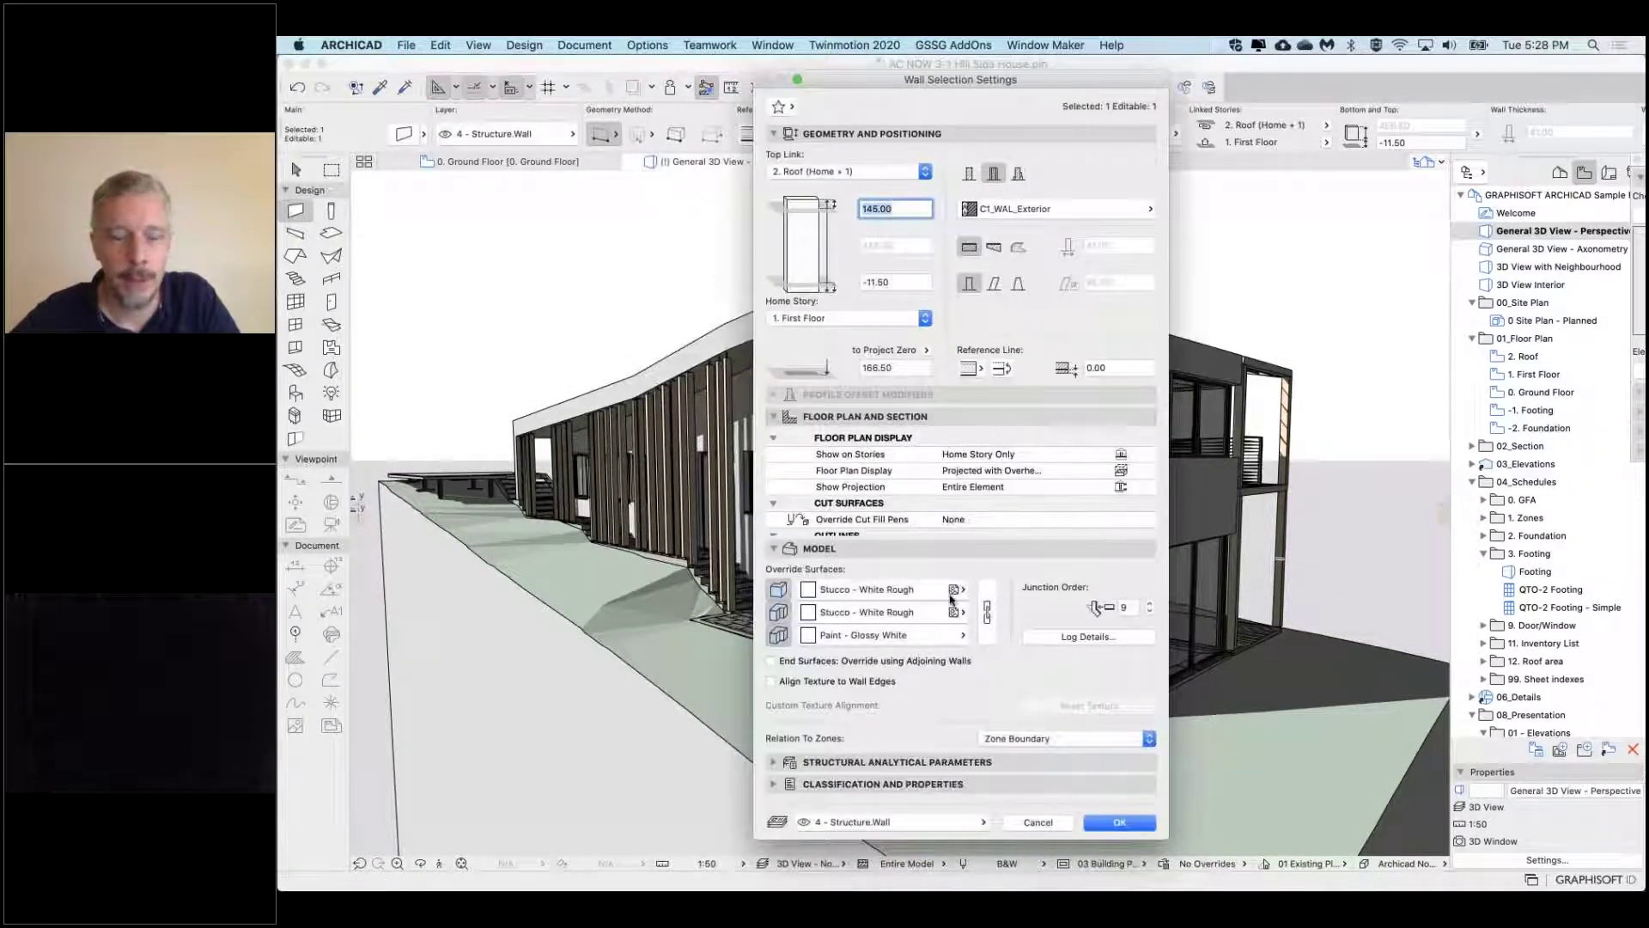
pyautogui.click(901, 592)
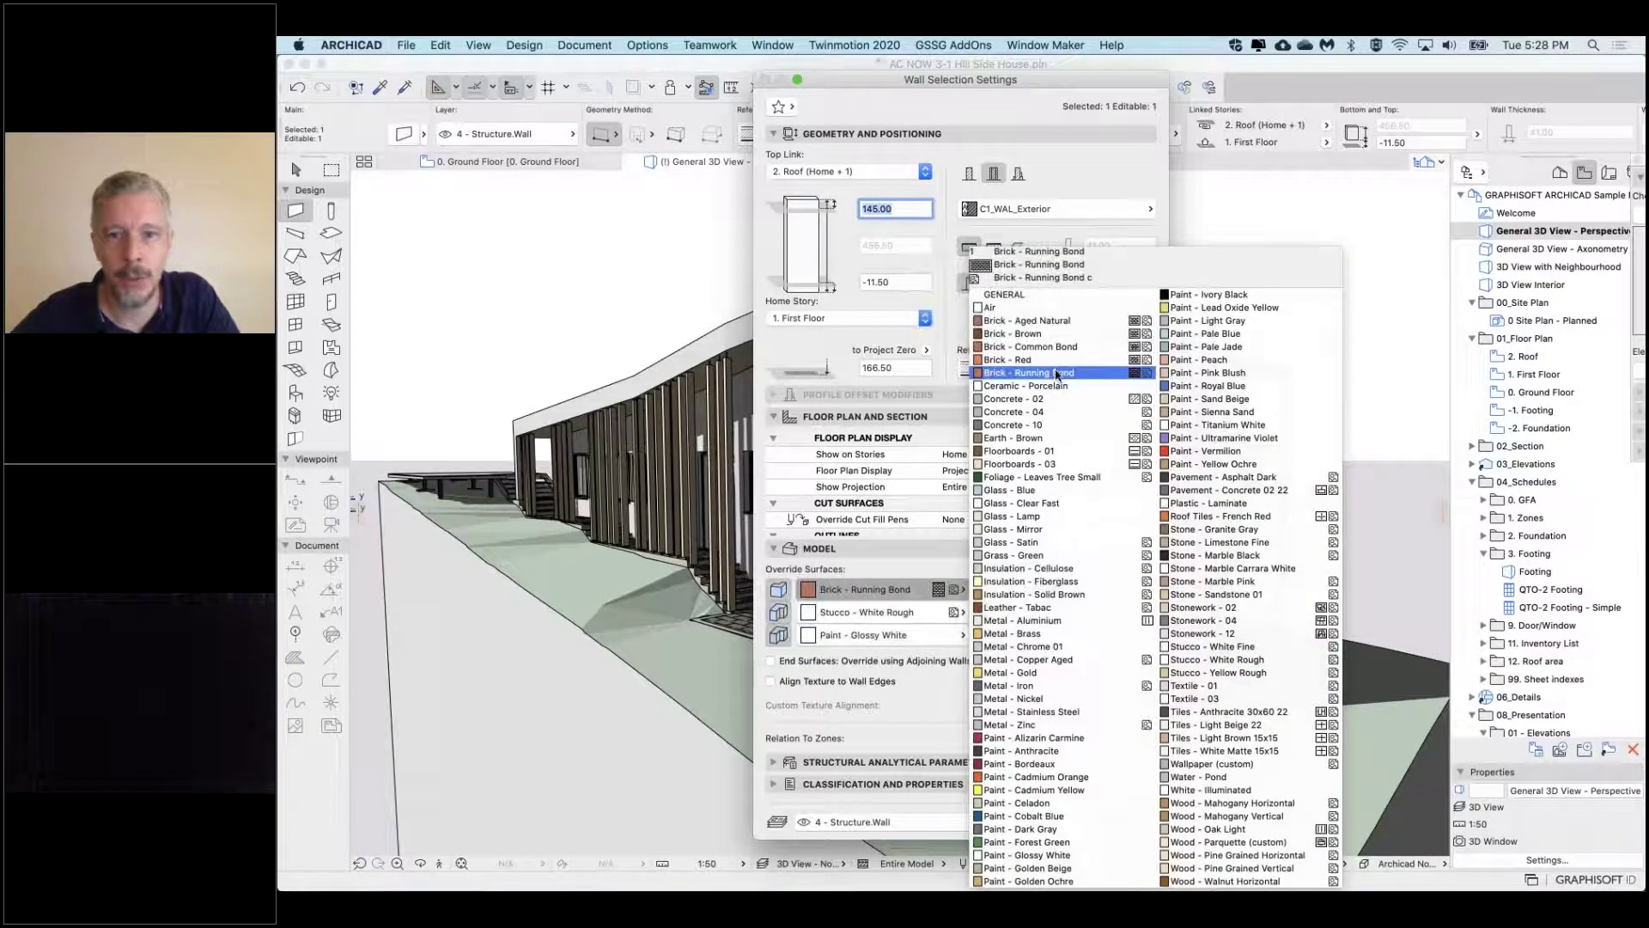
pyautogui.click(1128, 362)
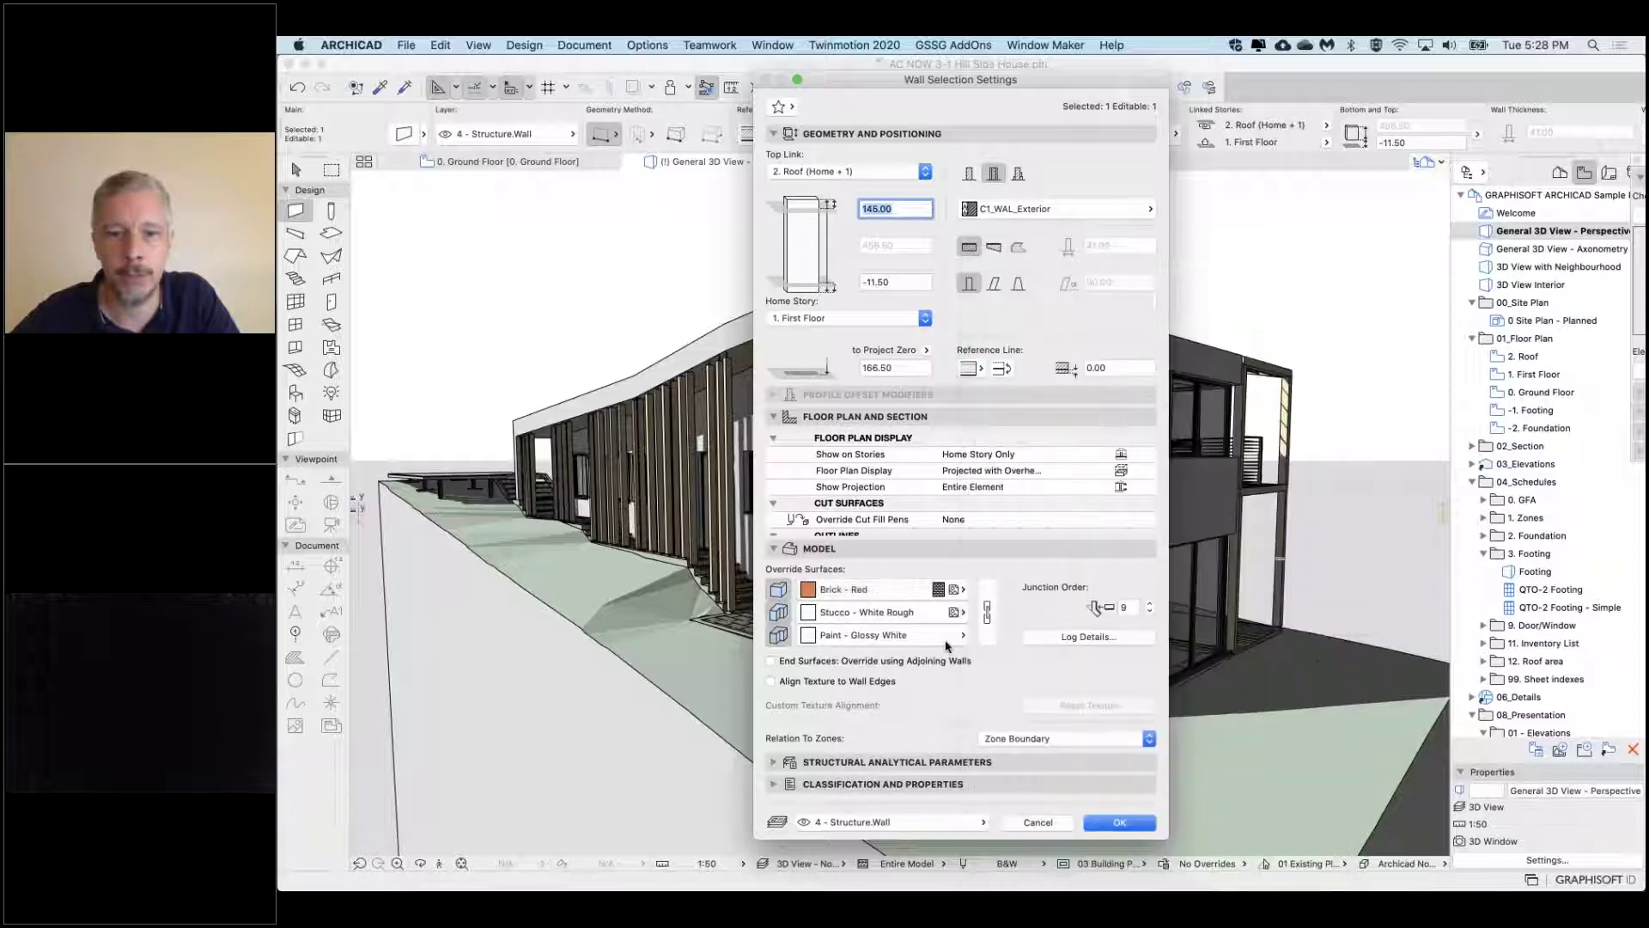
pyautogui.click(1121, 822)
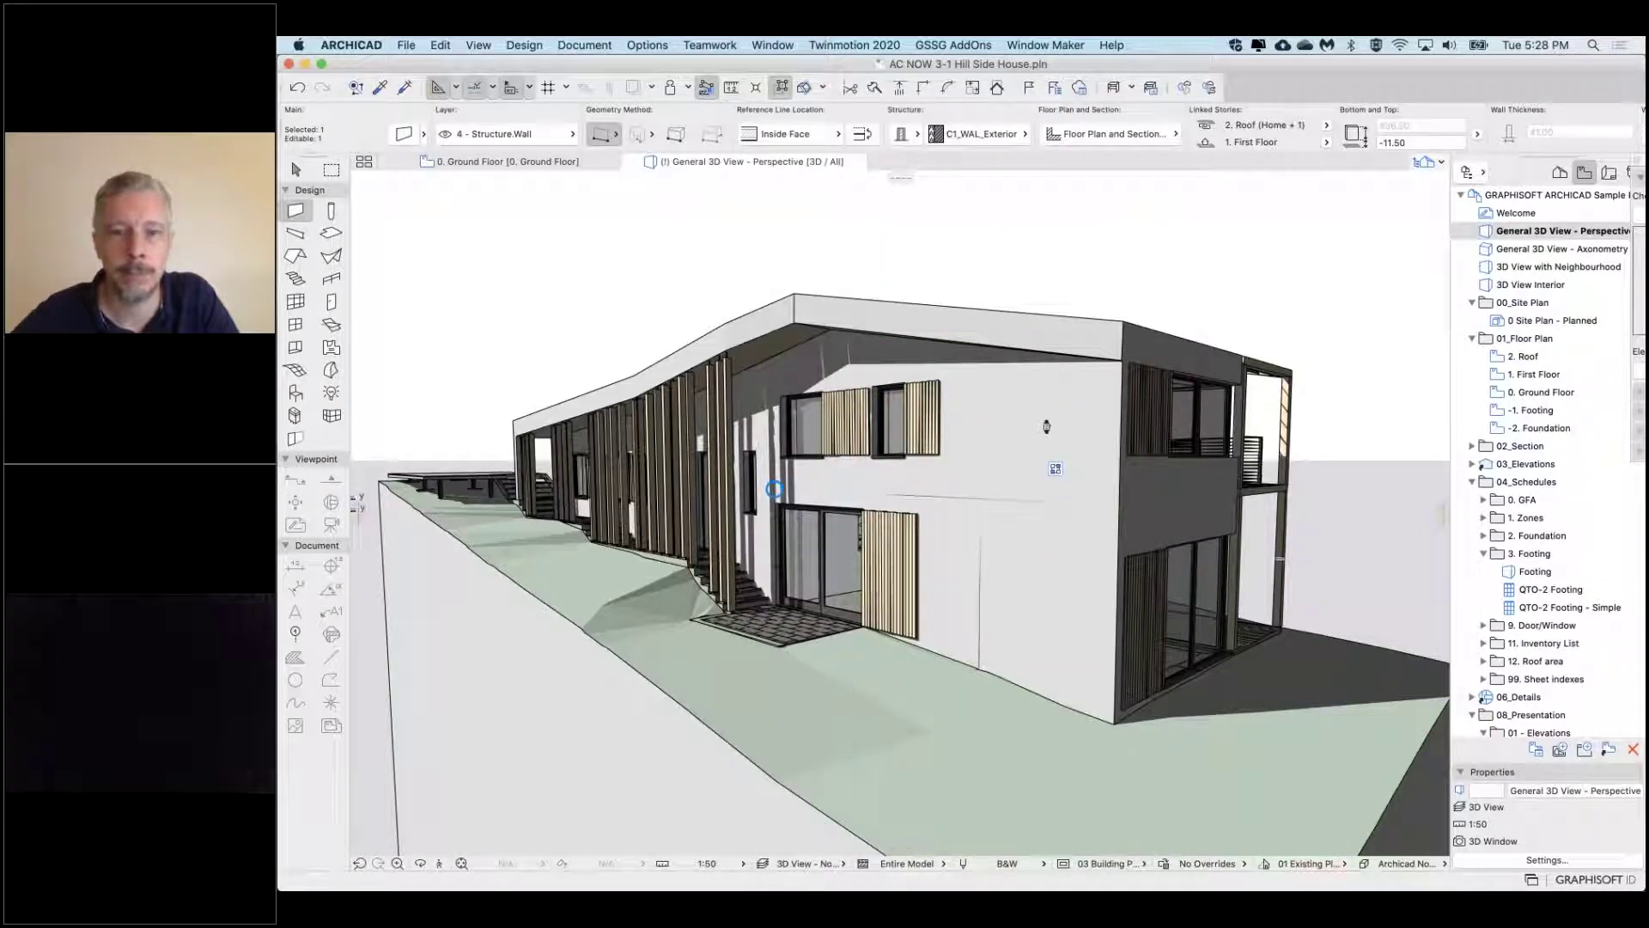
pyautogui.click(1041, 427)
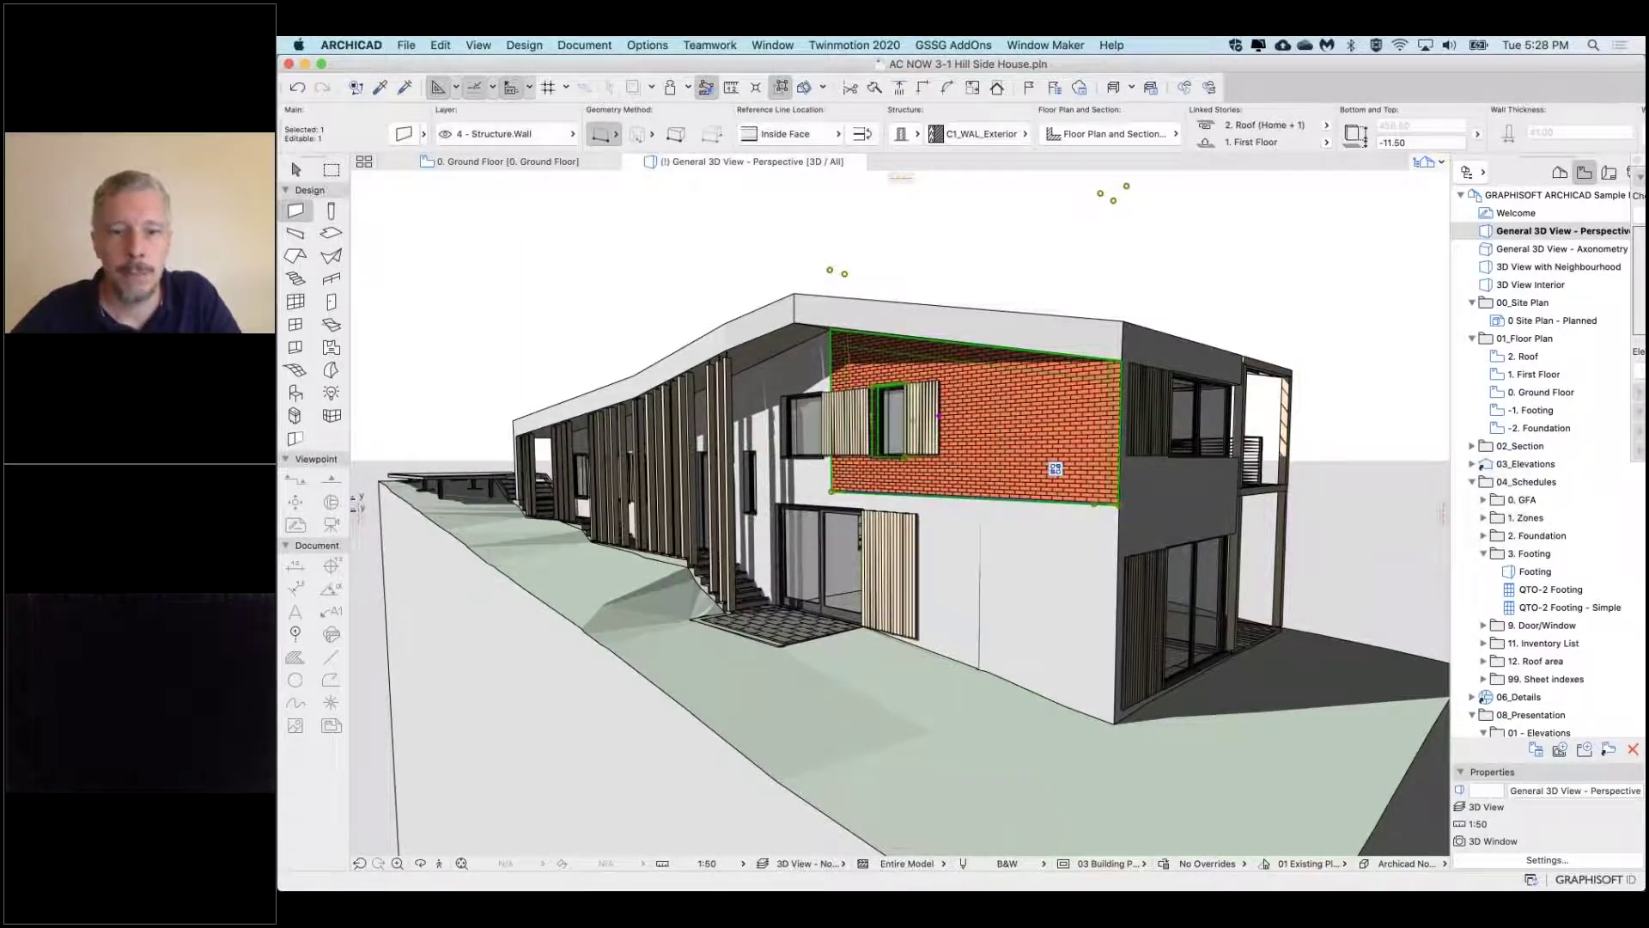
# Restore the brick wall's overridden surface to Stucco - White Rough, apply the wall settings, and deselect the wall
pyautogui.doubleClick(1000, 415)
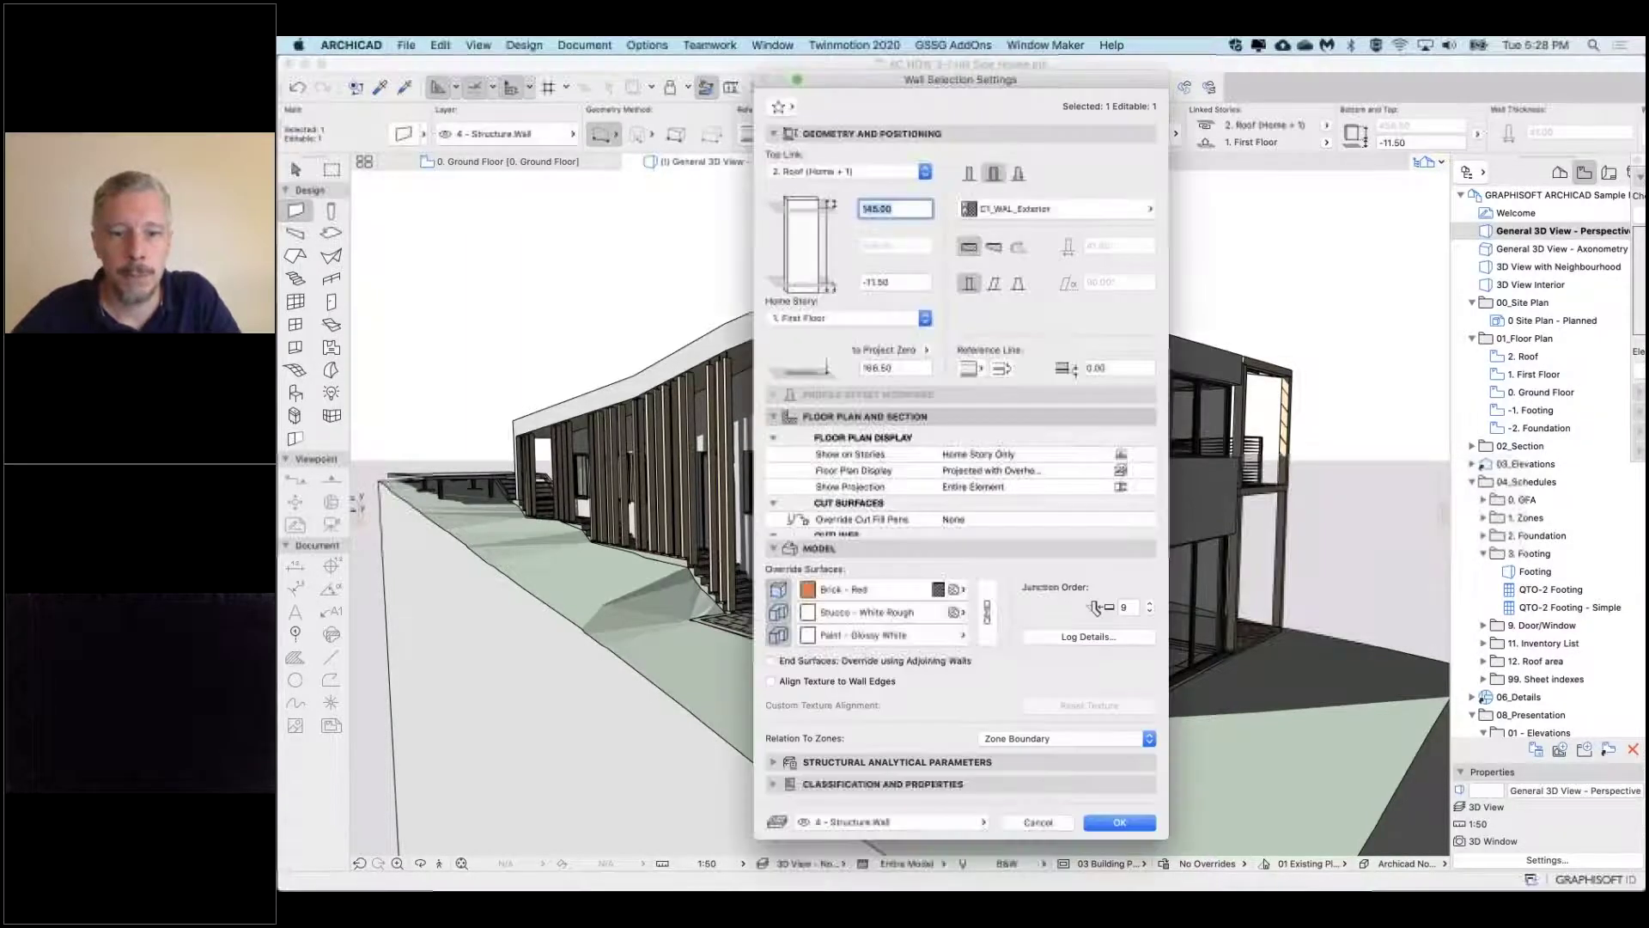
pyautogui.click(917, 596)
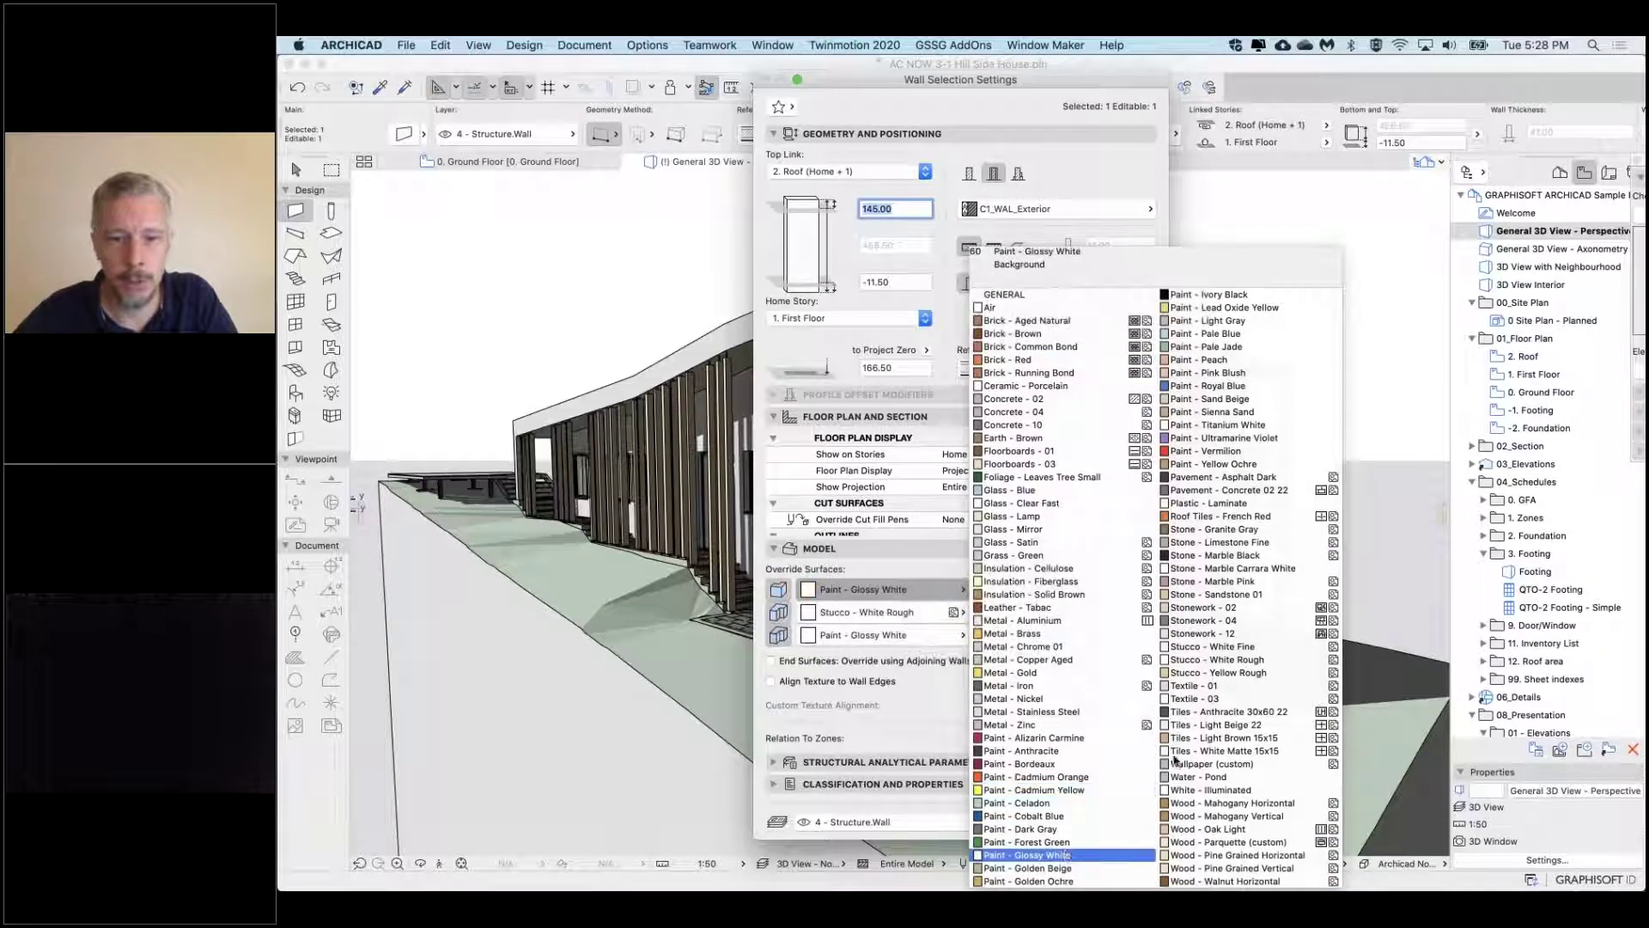
pyautogui.click(1175, 763)
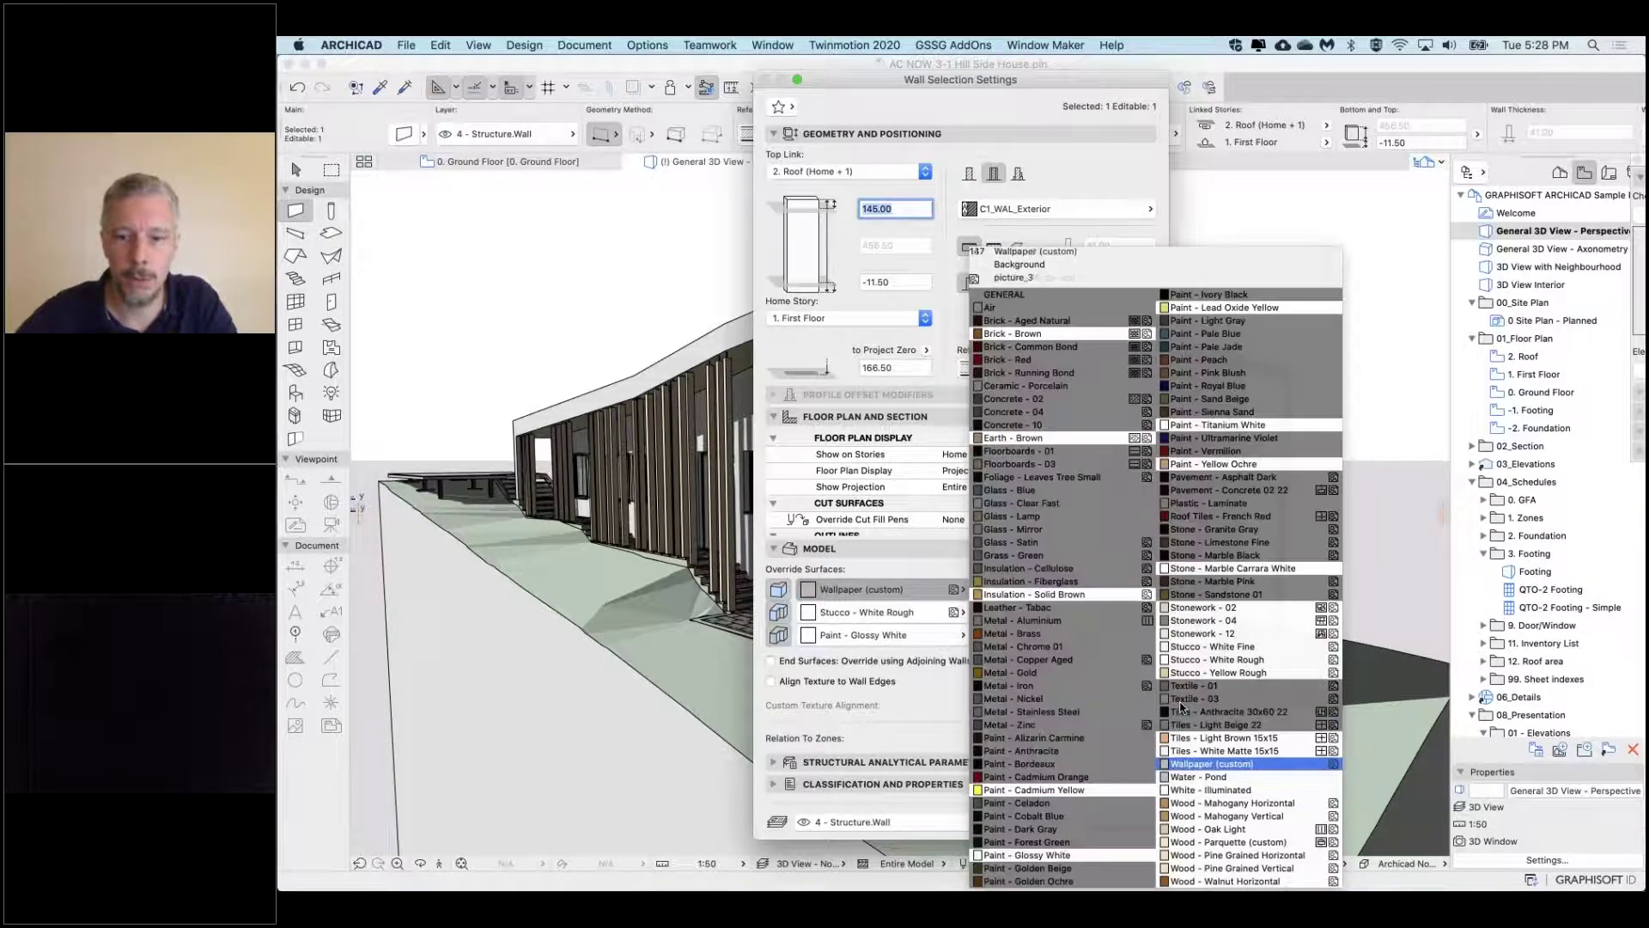
pyautogui.click(1275, 659)
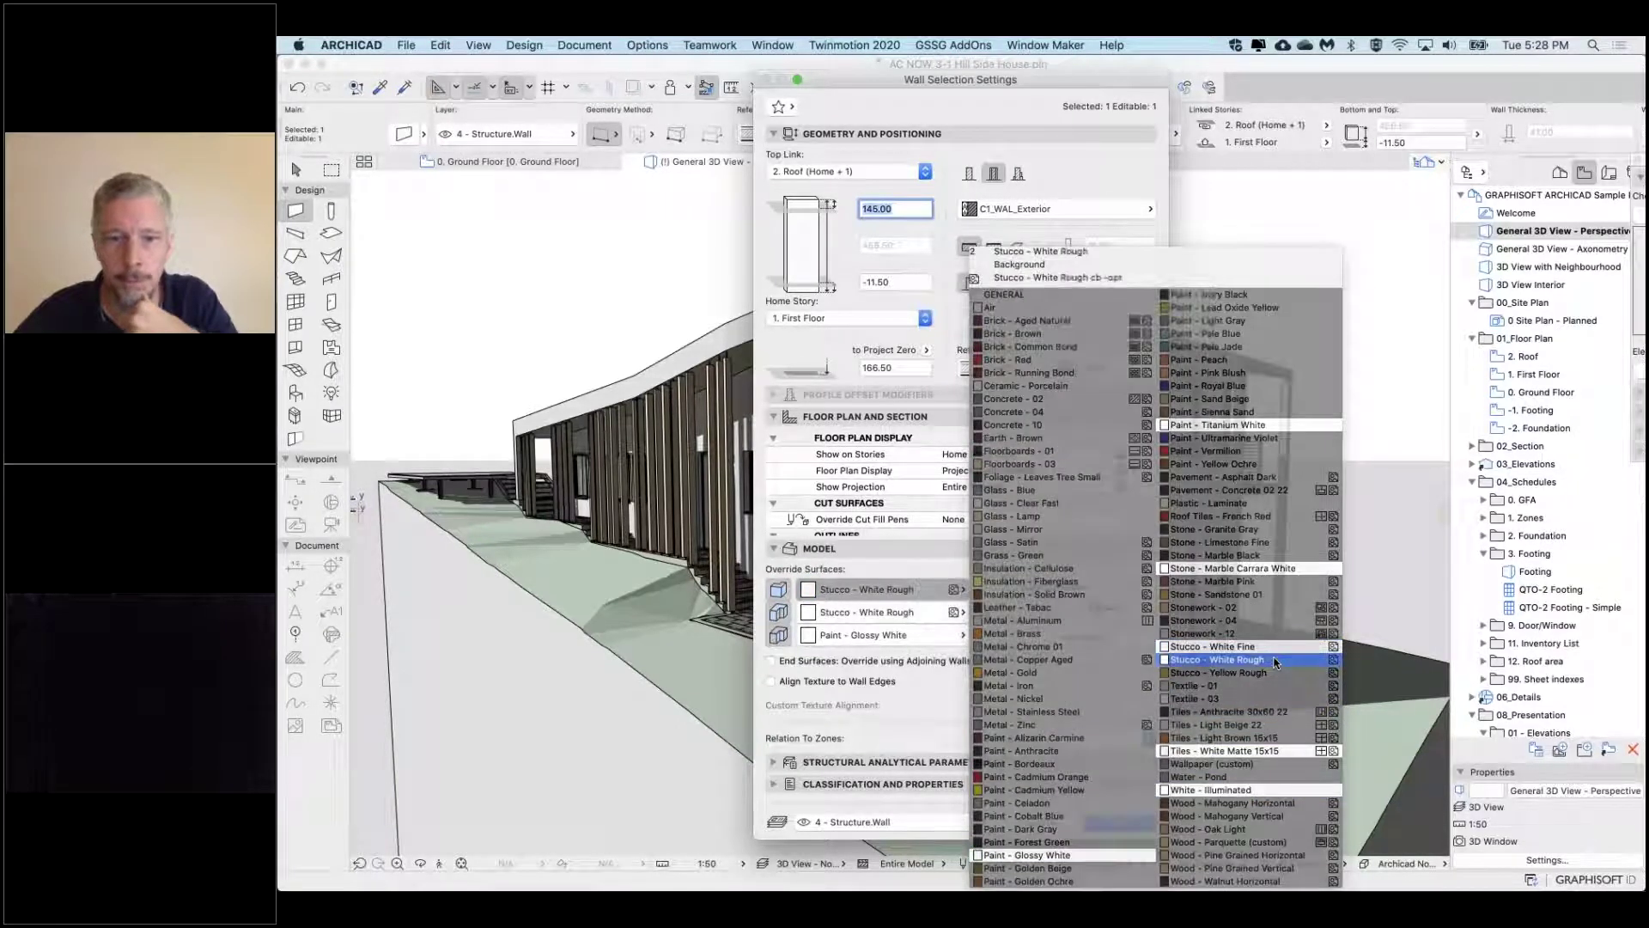
pyautogui.click(1134, 826)
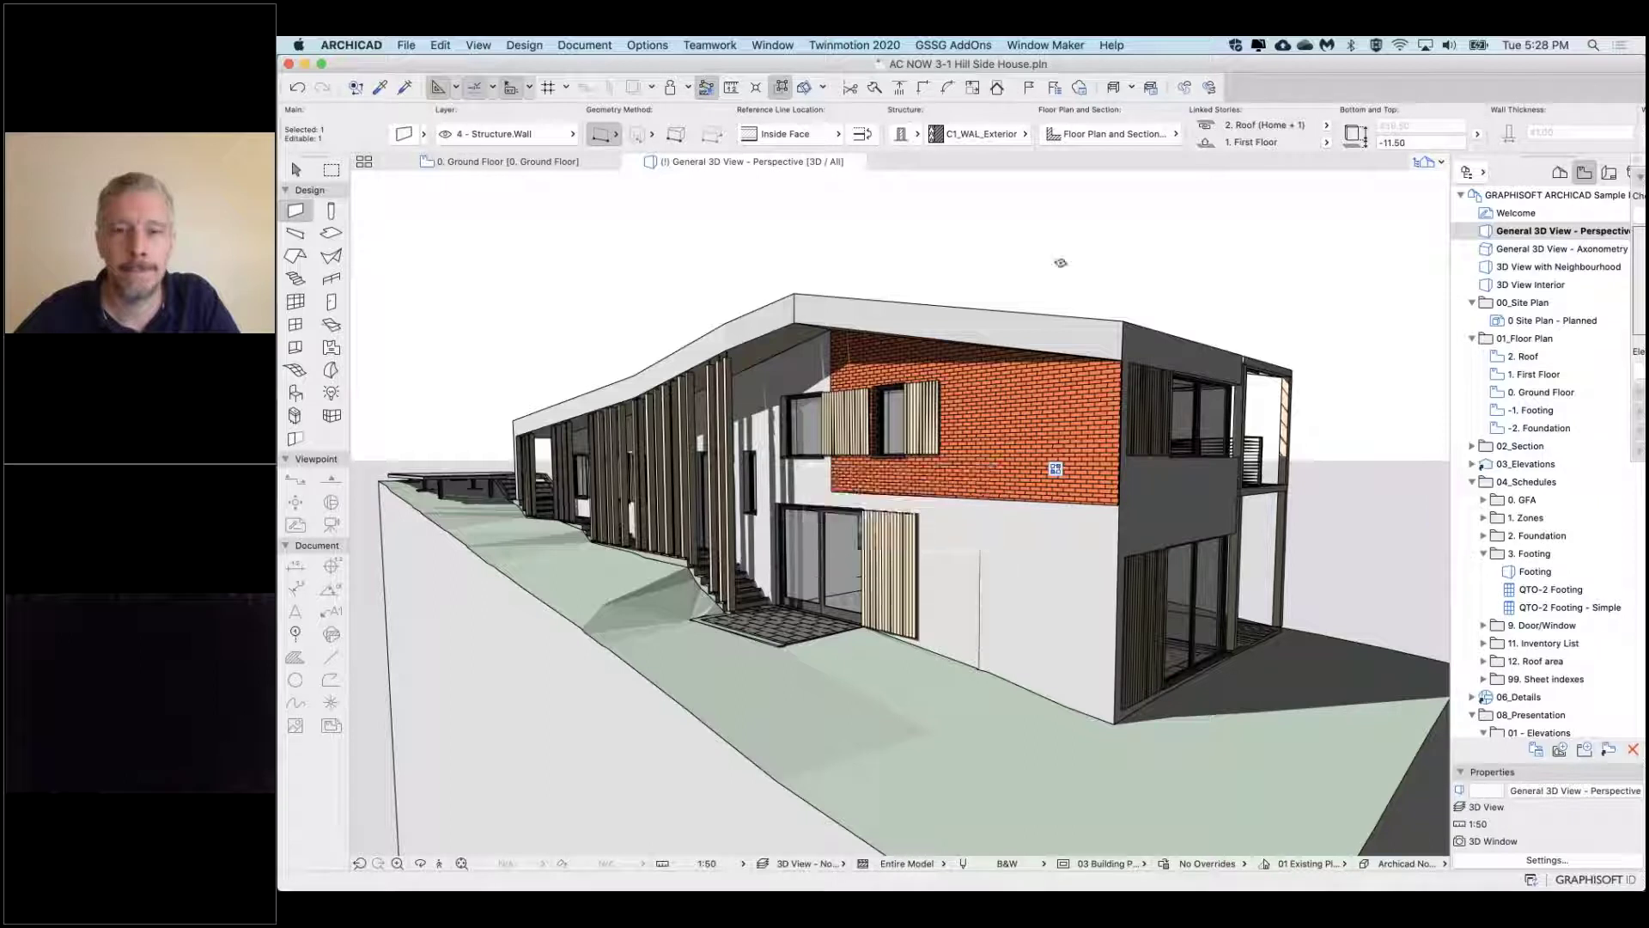
pyautogui.press('Delete')
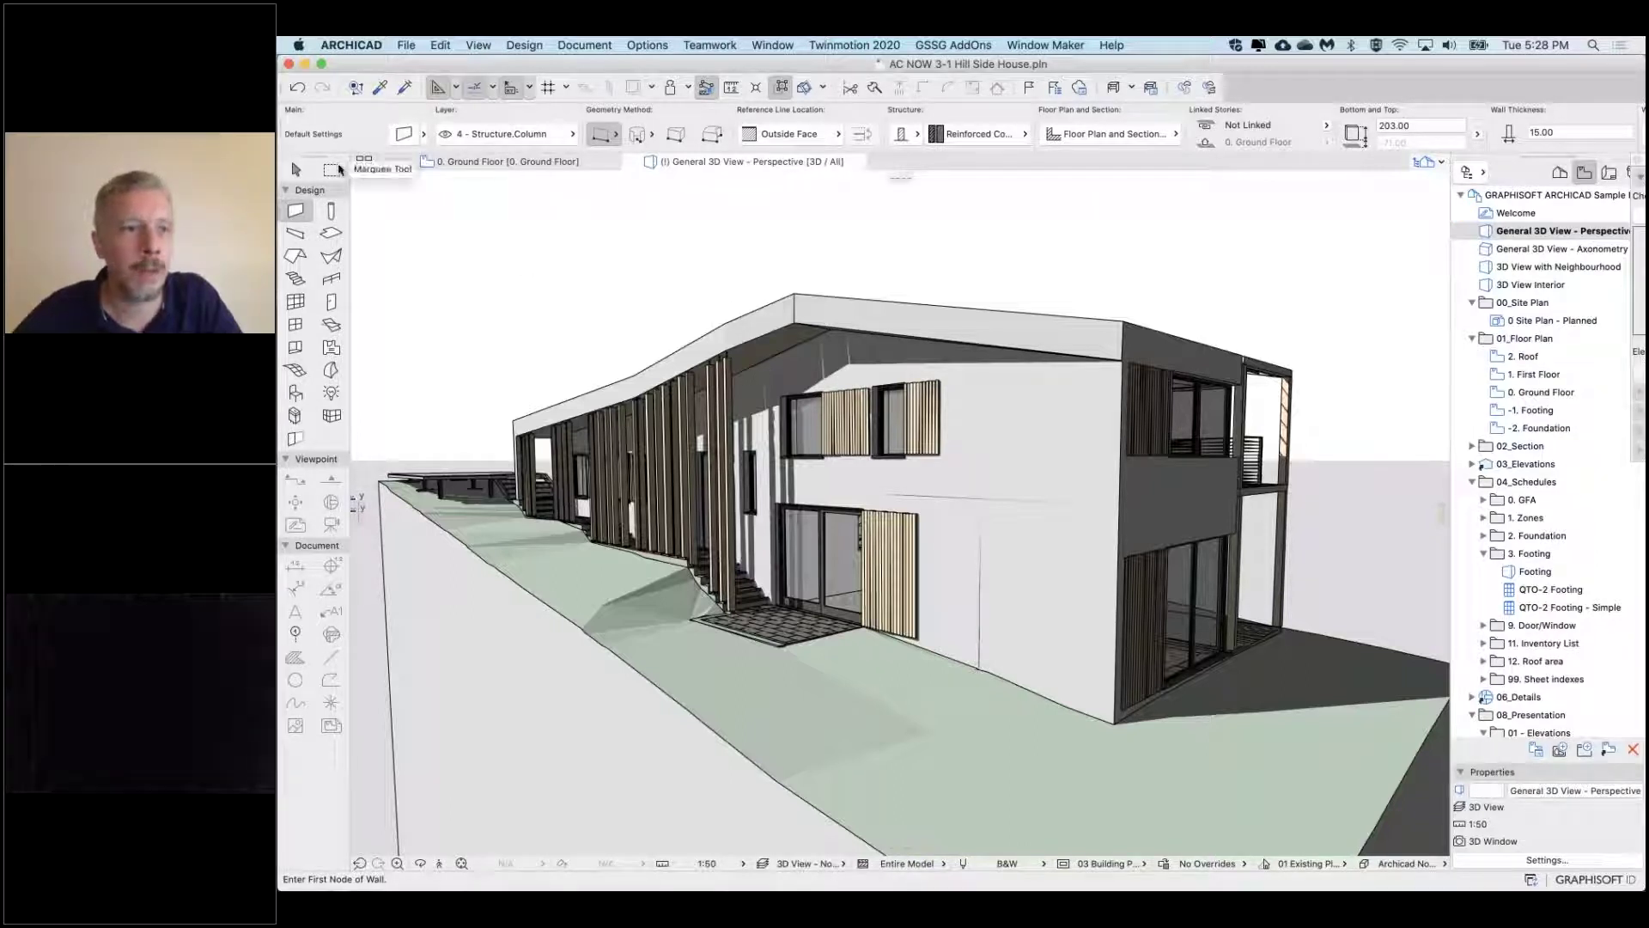
# Draw a marquee around the whole house in the perspective view and start copying it as a Scaled Drawing
pyautogui.click(333, 170)
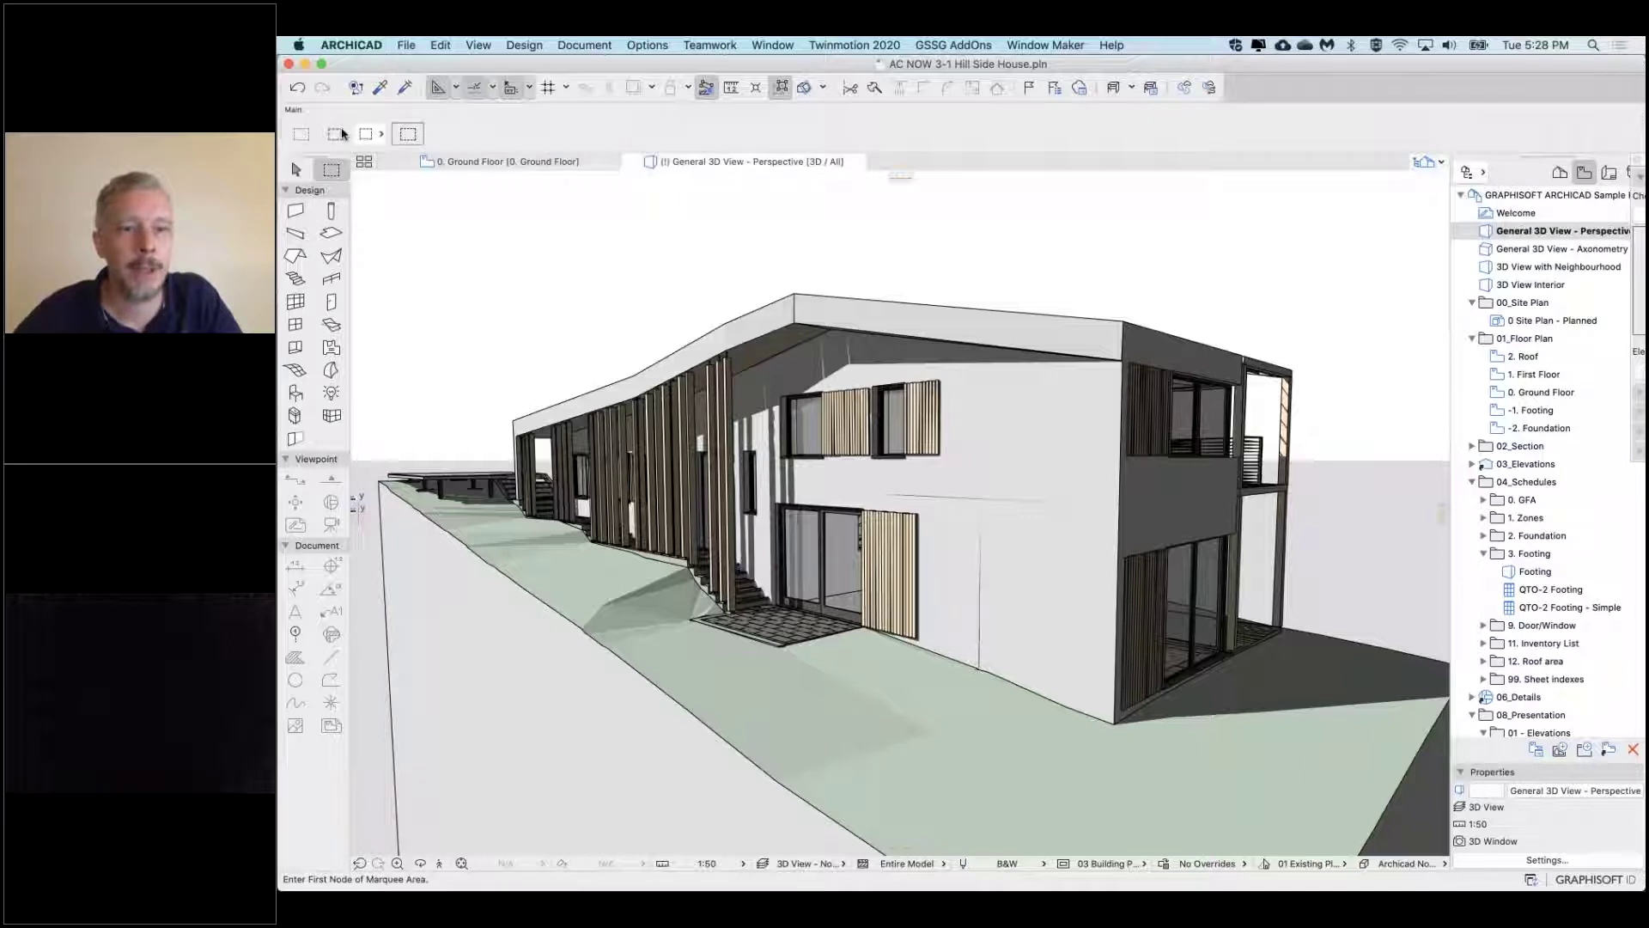
pyautogui.click(1346, 797)
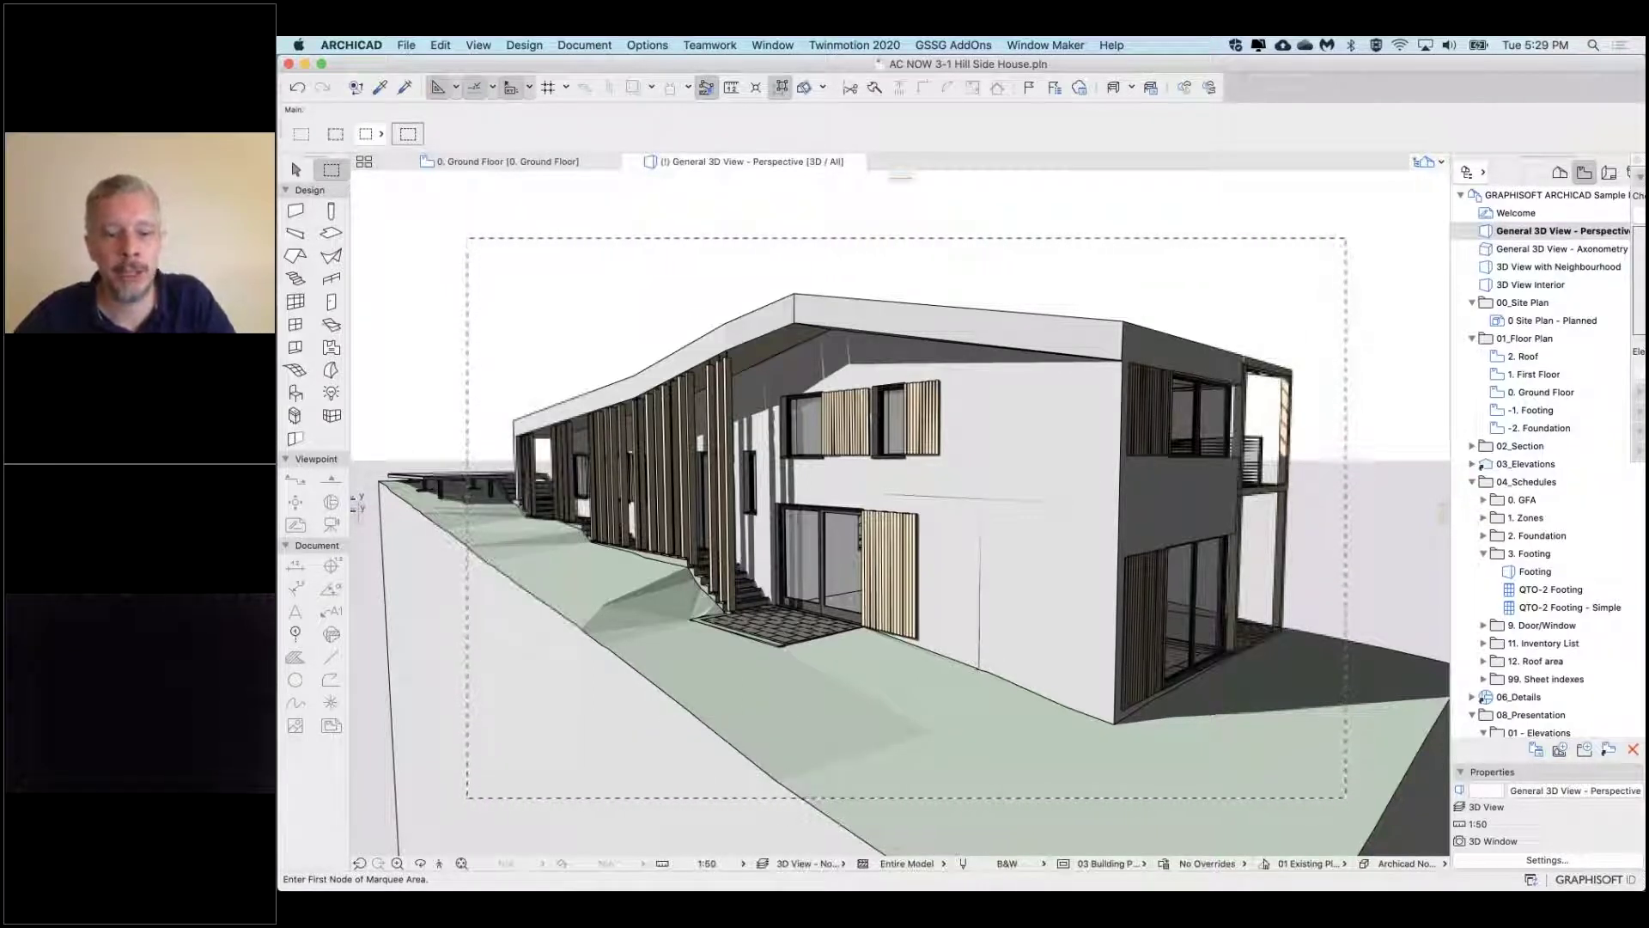
pyautogui.press('super+c')
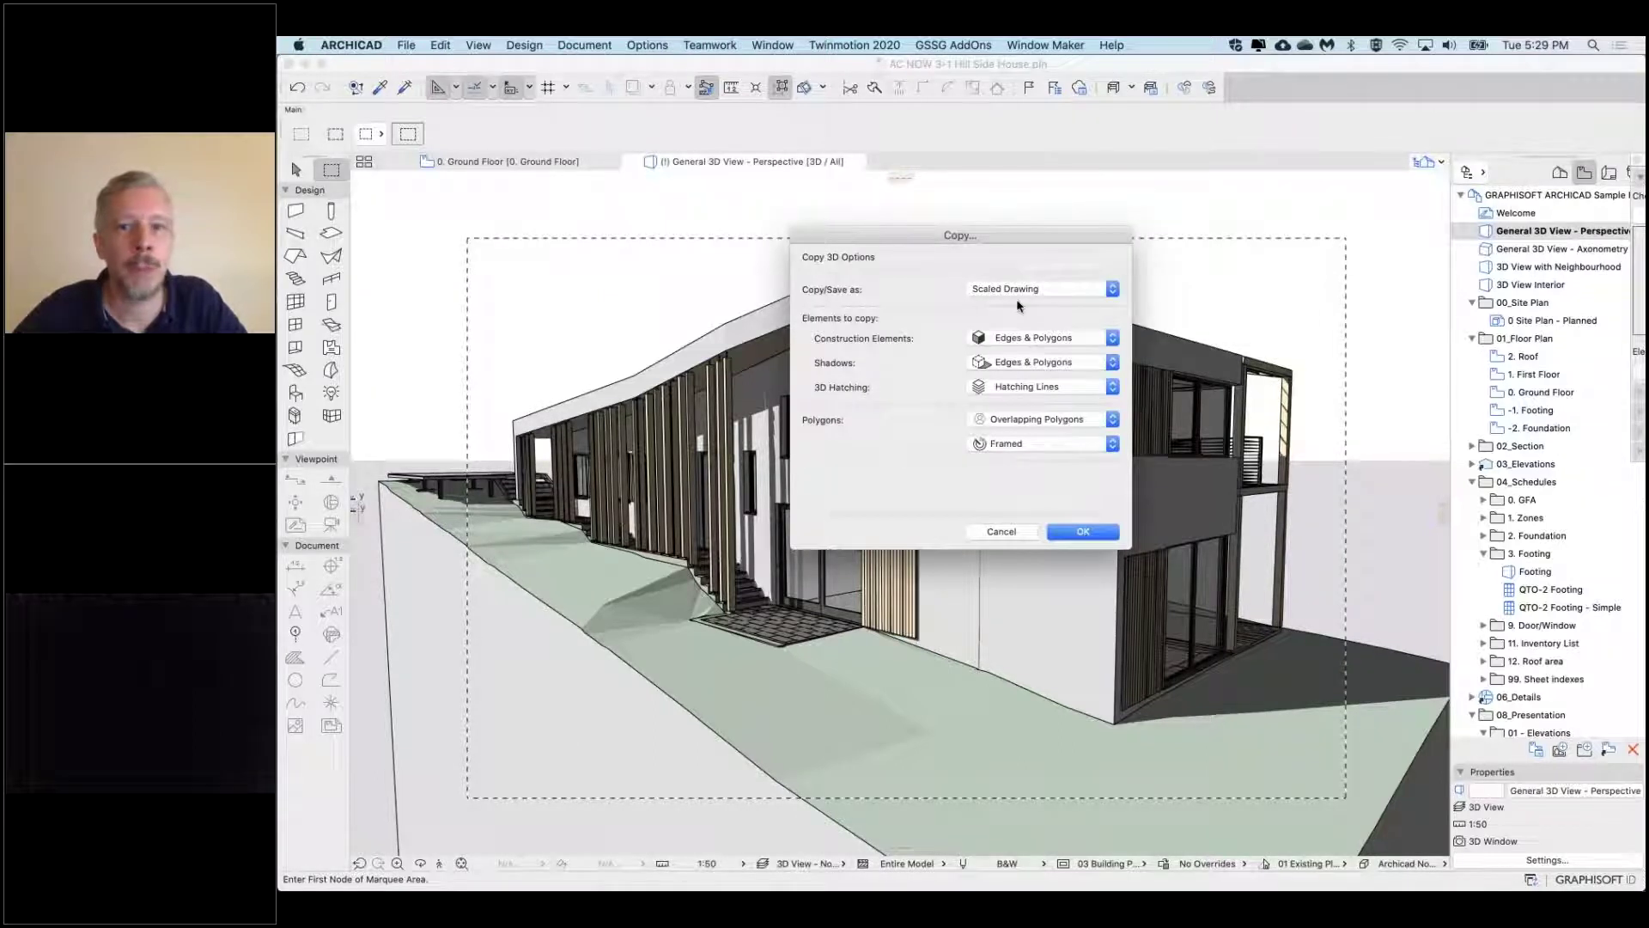
pyautogui.moveTo(1016, 250); pyautogui.dragTo(987, 279)
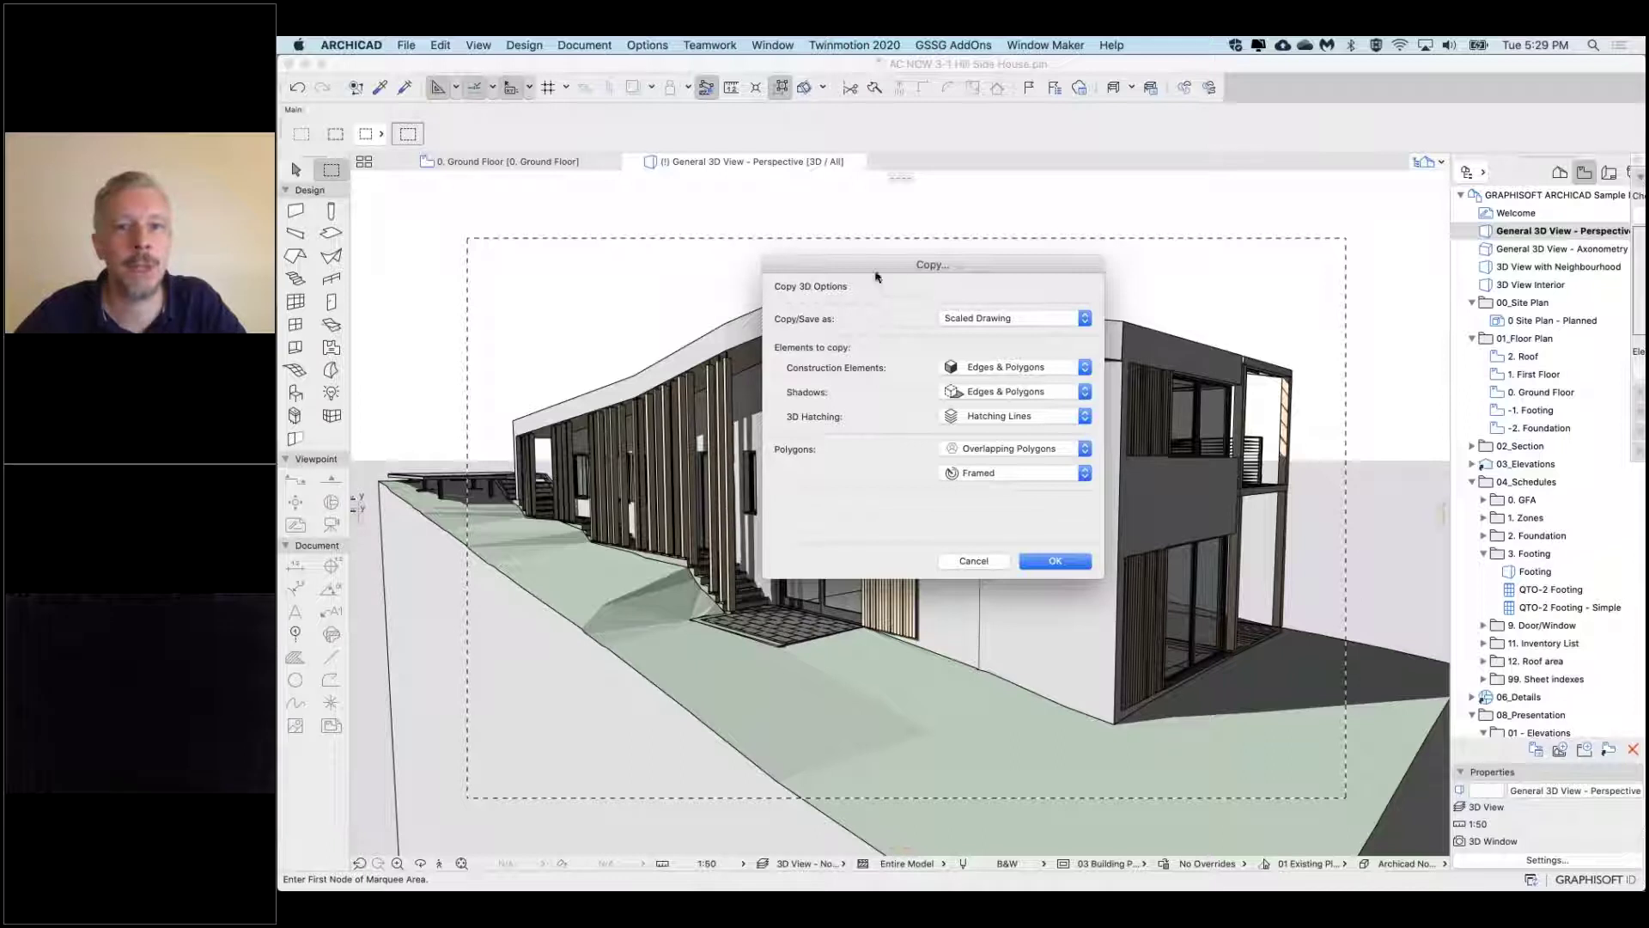
pyautogui.moveTo(896, 262); pyautogui.dragTo(885, 260)
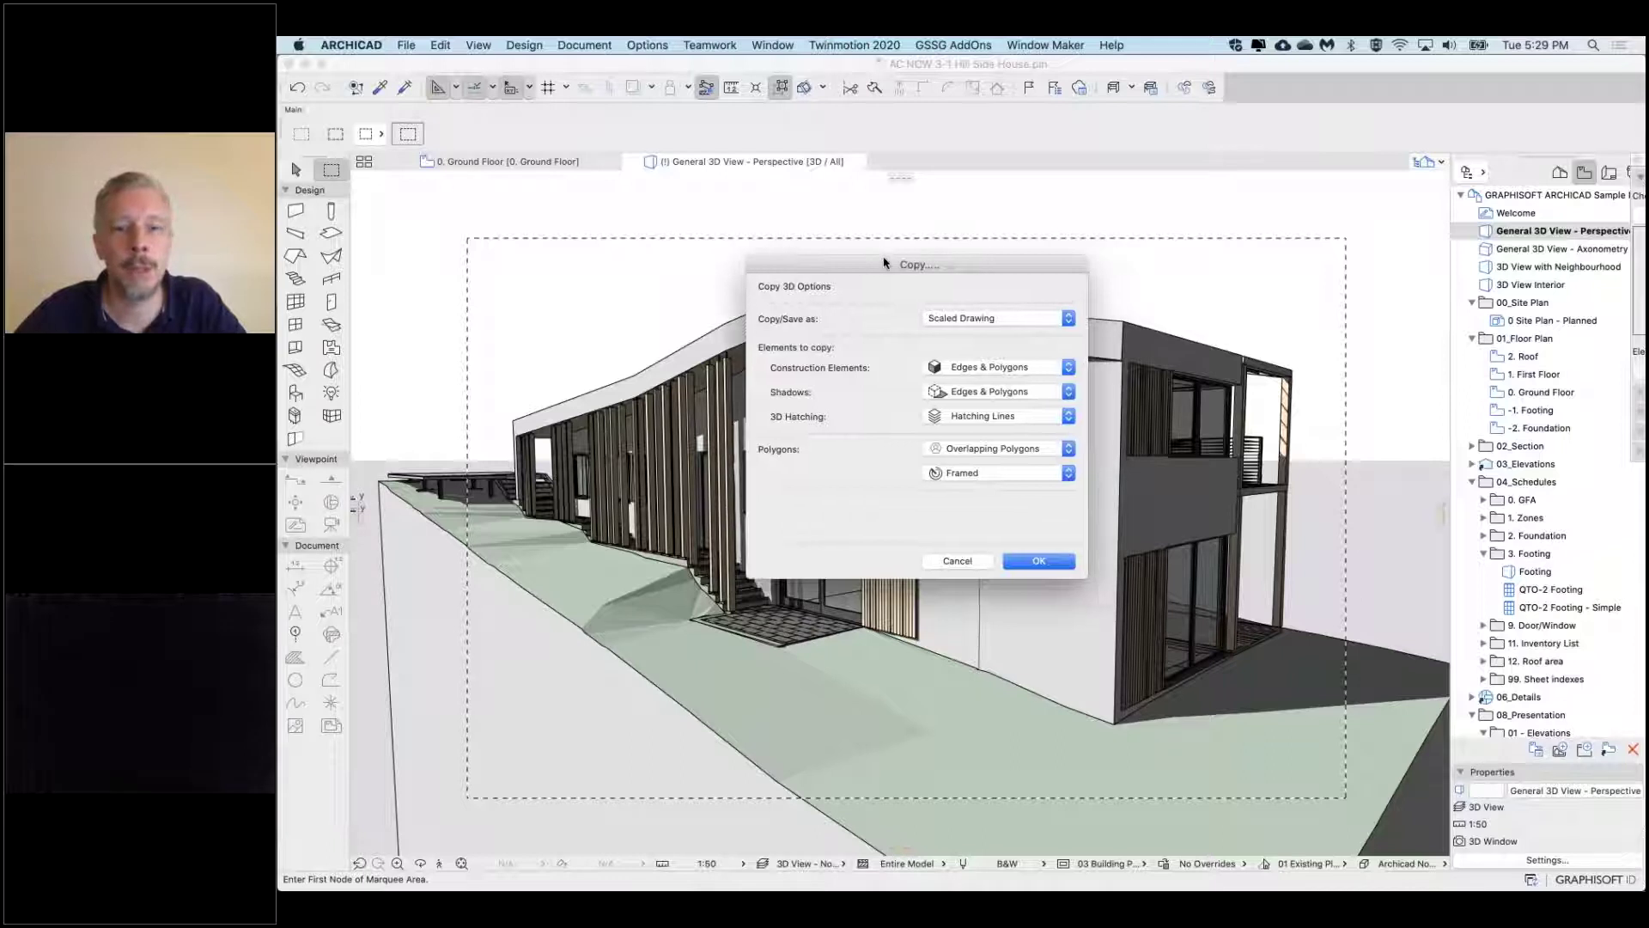
pyautogui.click(979, 317)
pyautogui.click(974, 322)
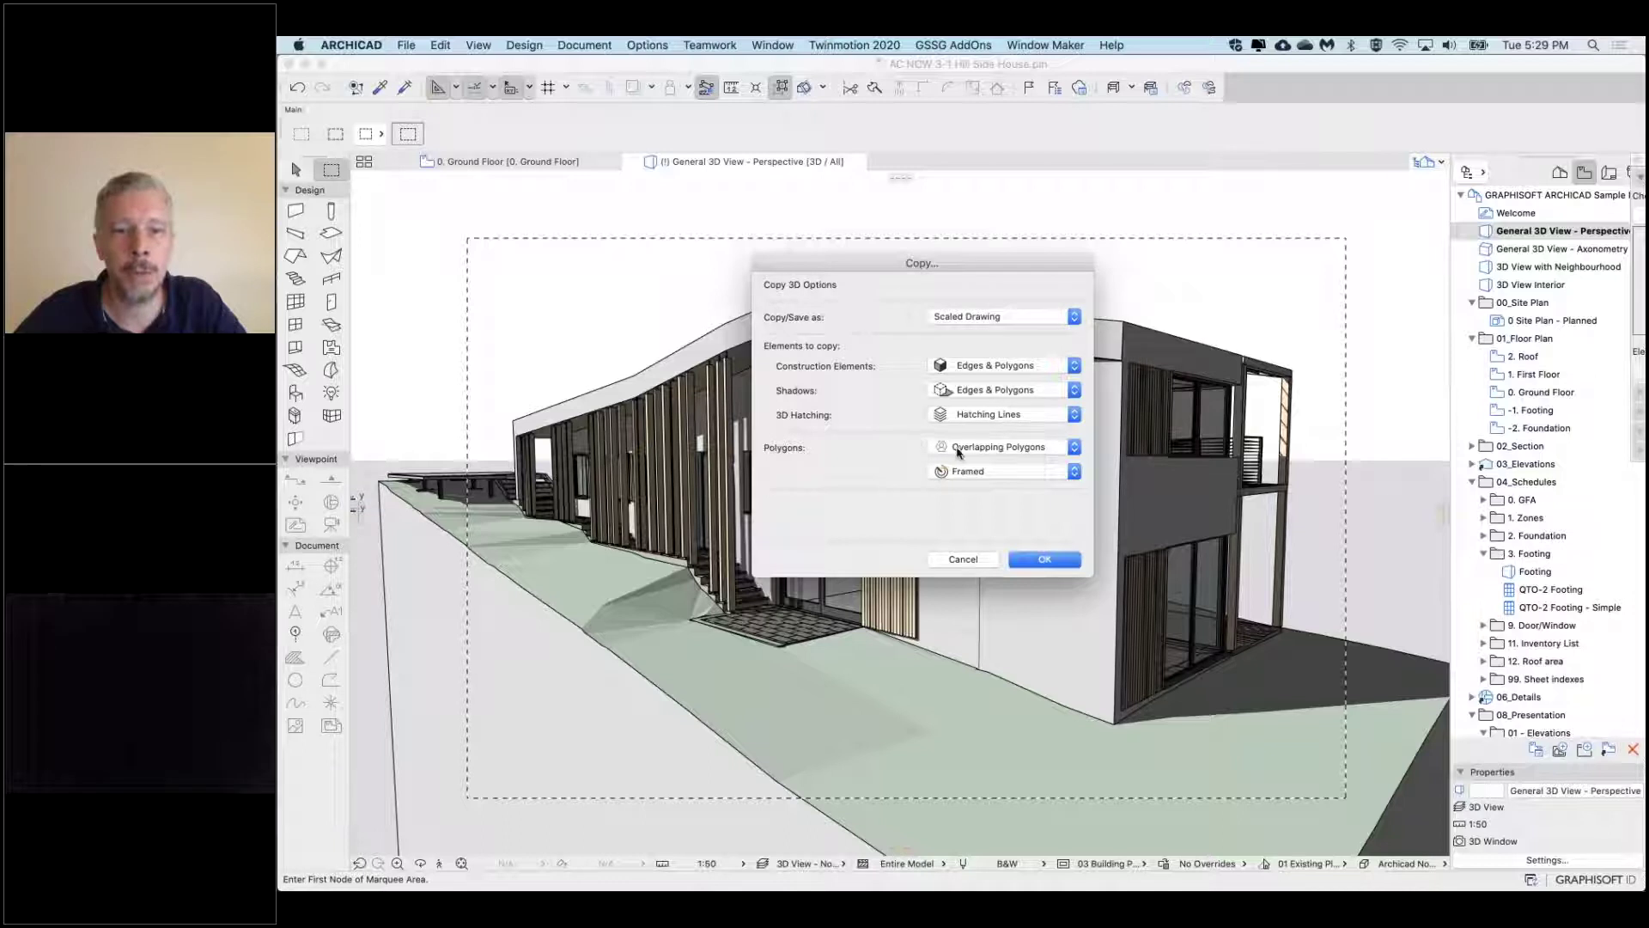
# Set the copy's Construction Elements to None, Shadows to Polygons and 3D Hatching to None, and confirm the copy
pyautogui.click(964, 367)
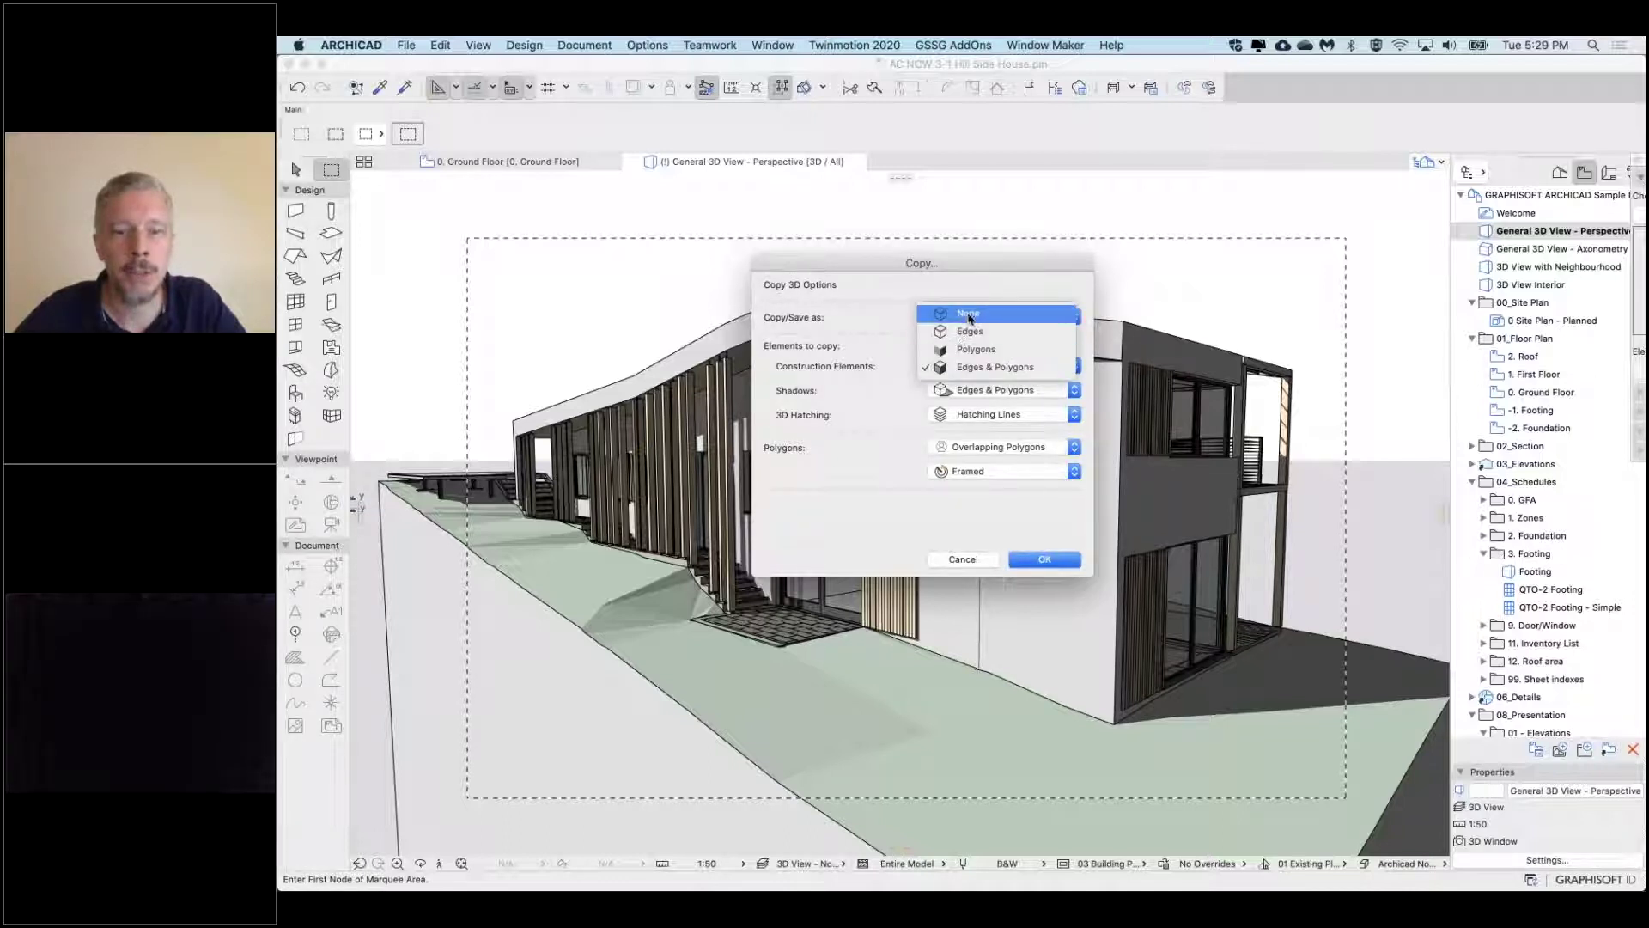
pyautogui.click(948, 335)
pyautogui.click(945, 391)
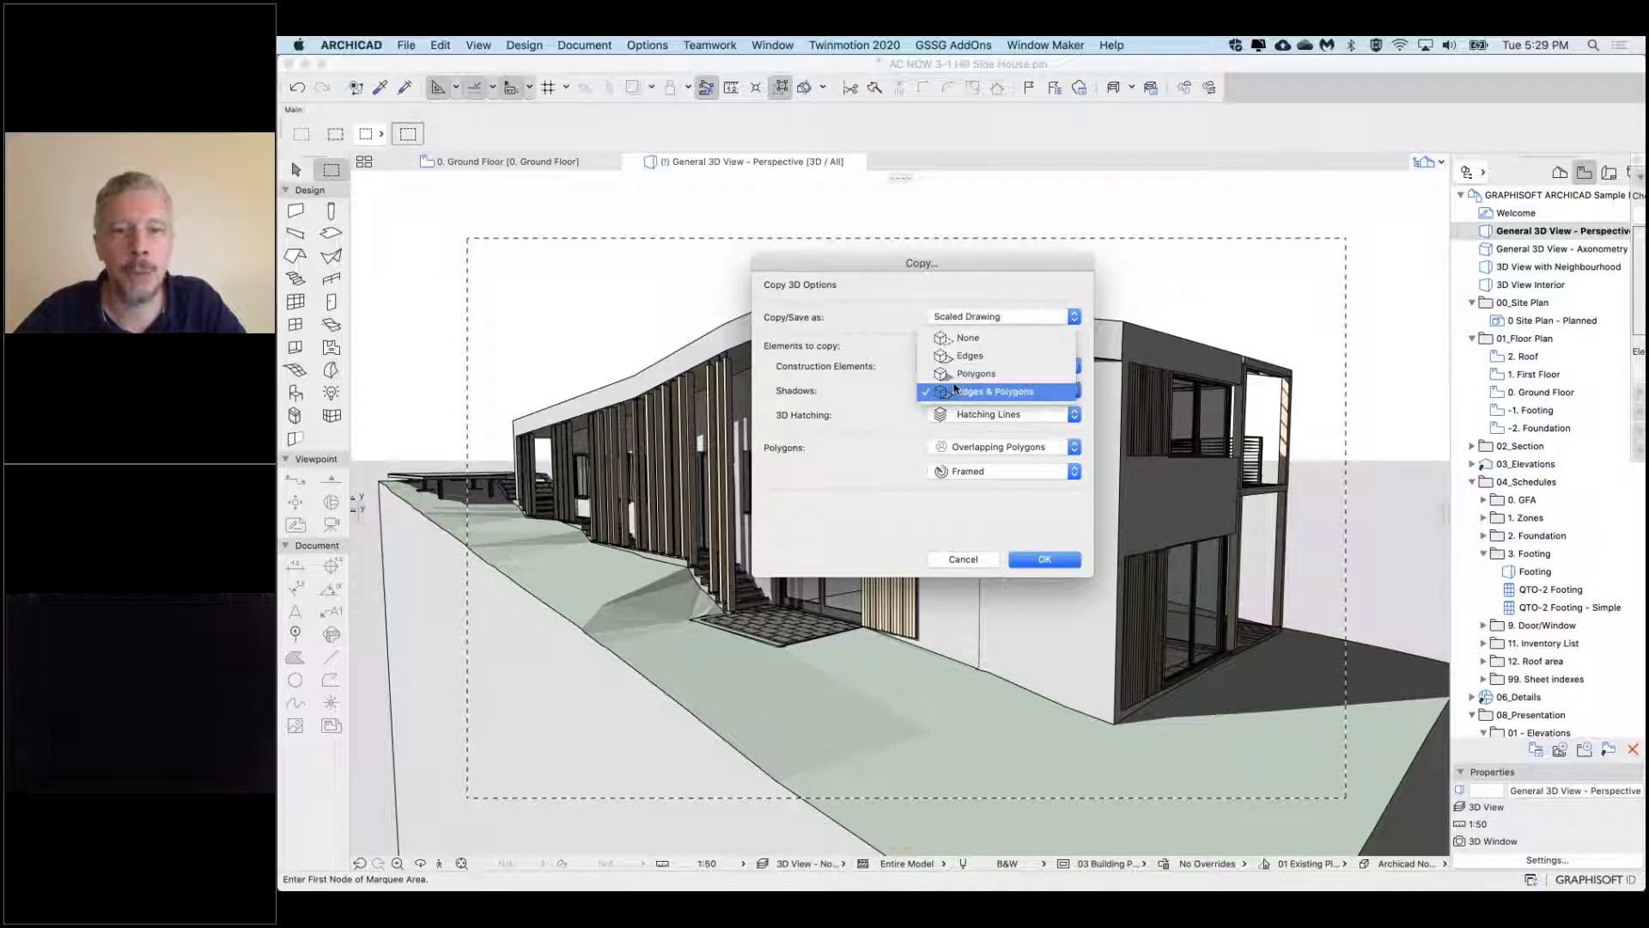
pyautogui.click(965, 375)
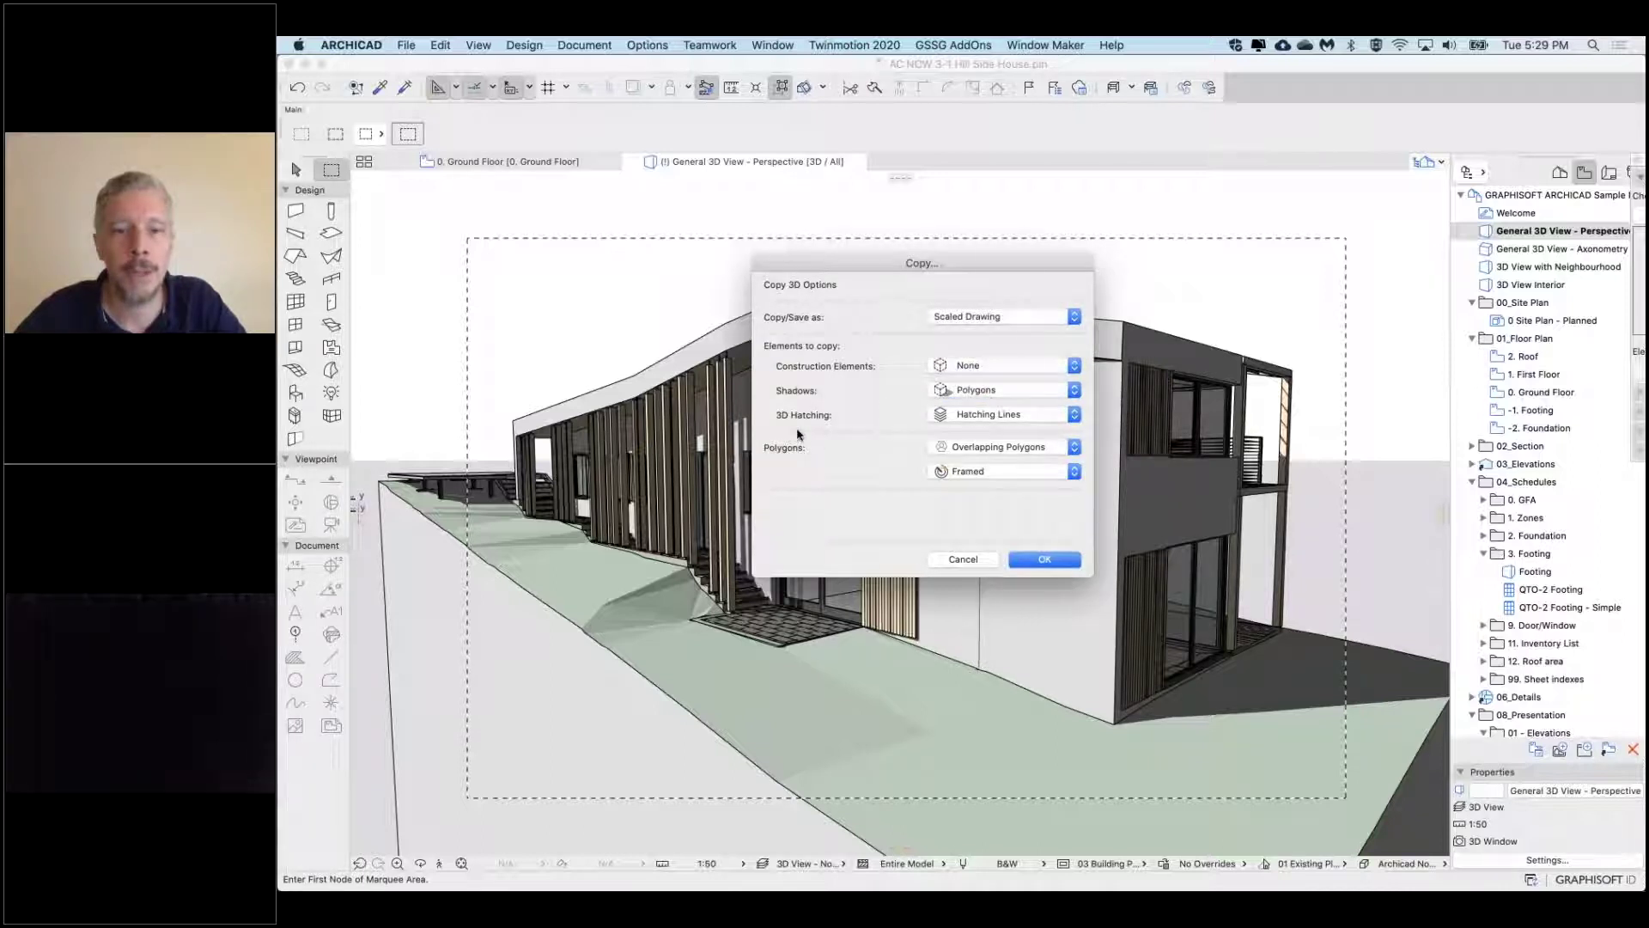
pyautogui.click(994, 415)
pyautogui.click(973, 397)
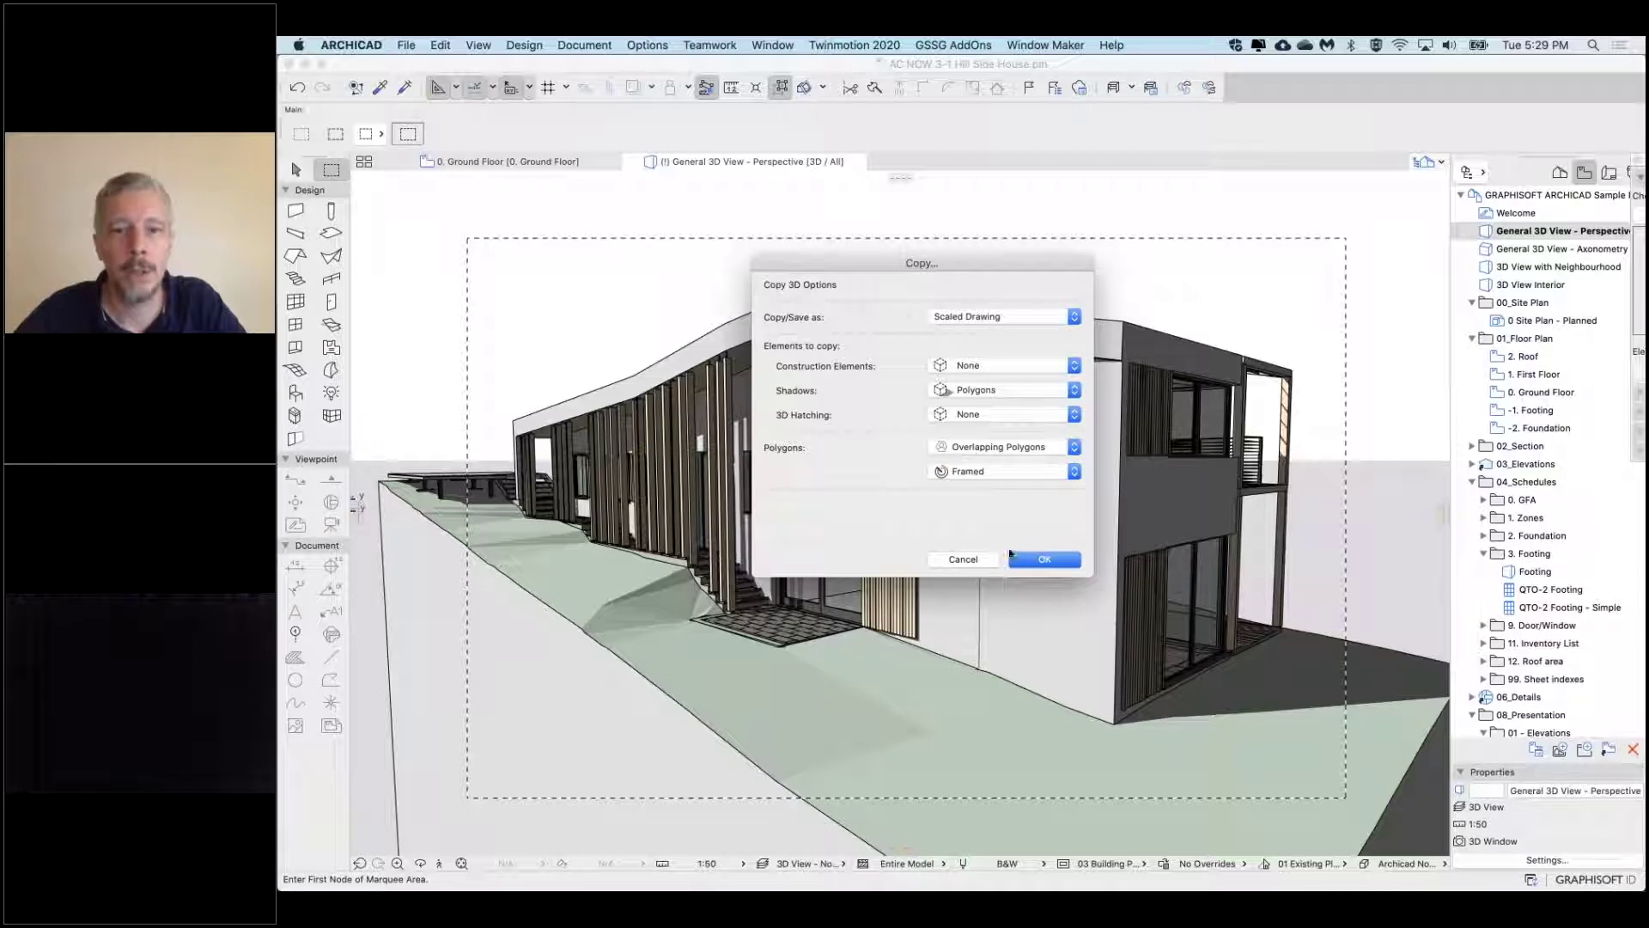
pyautogui.click(1045, 560)
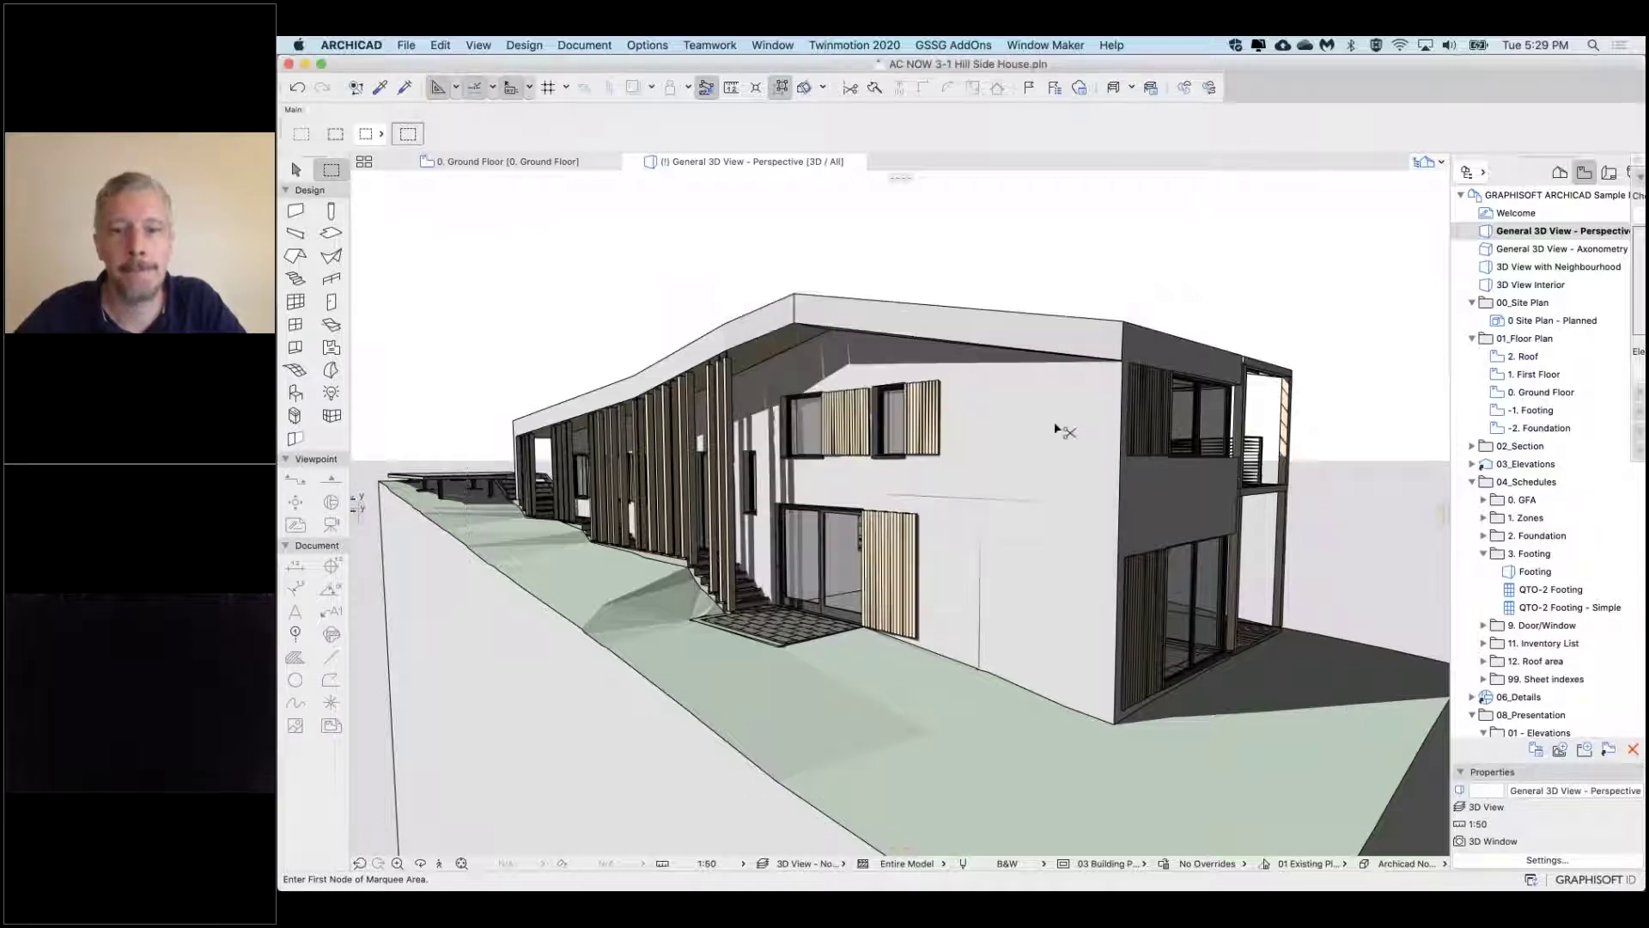
# Create a new independent worksheet in the project, keeping the suggested reference ID and name
pyautogui.click(1560, 172)
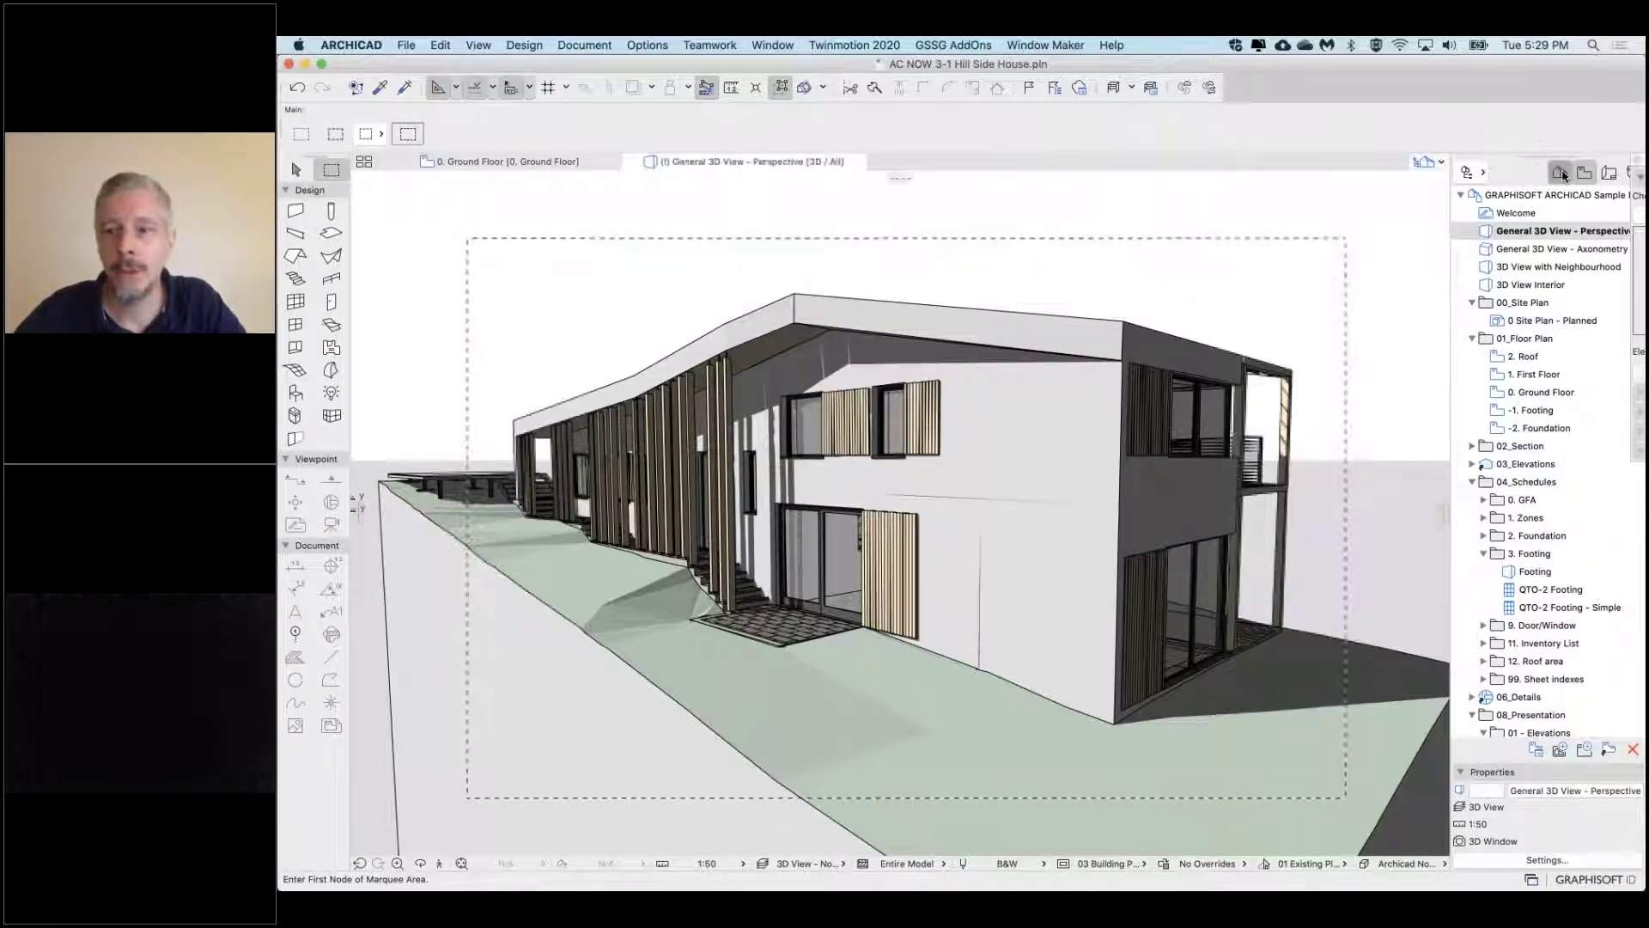
pyautogui.scroll(10, 1538, 316)
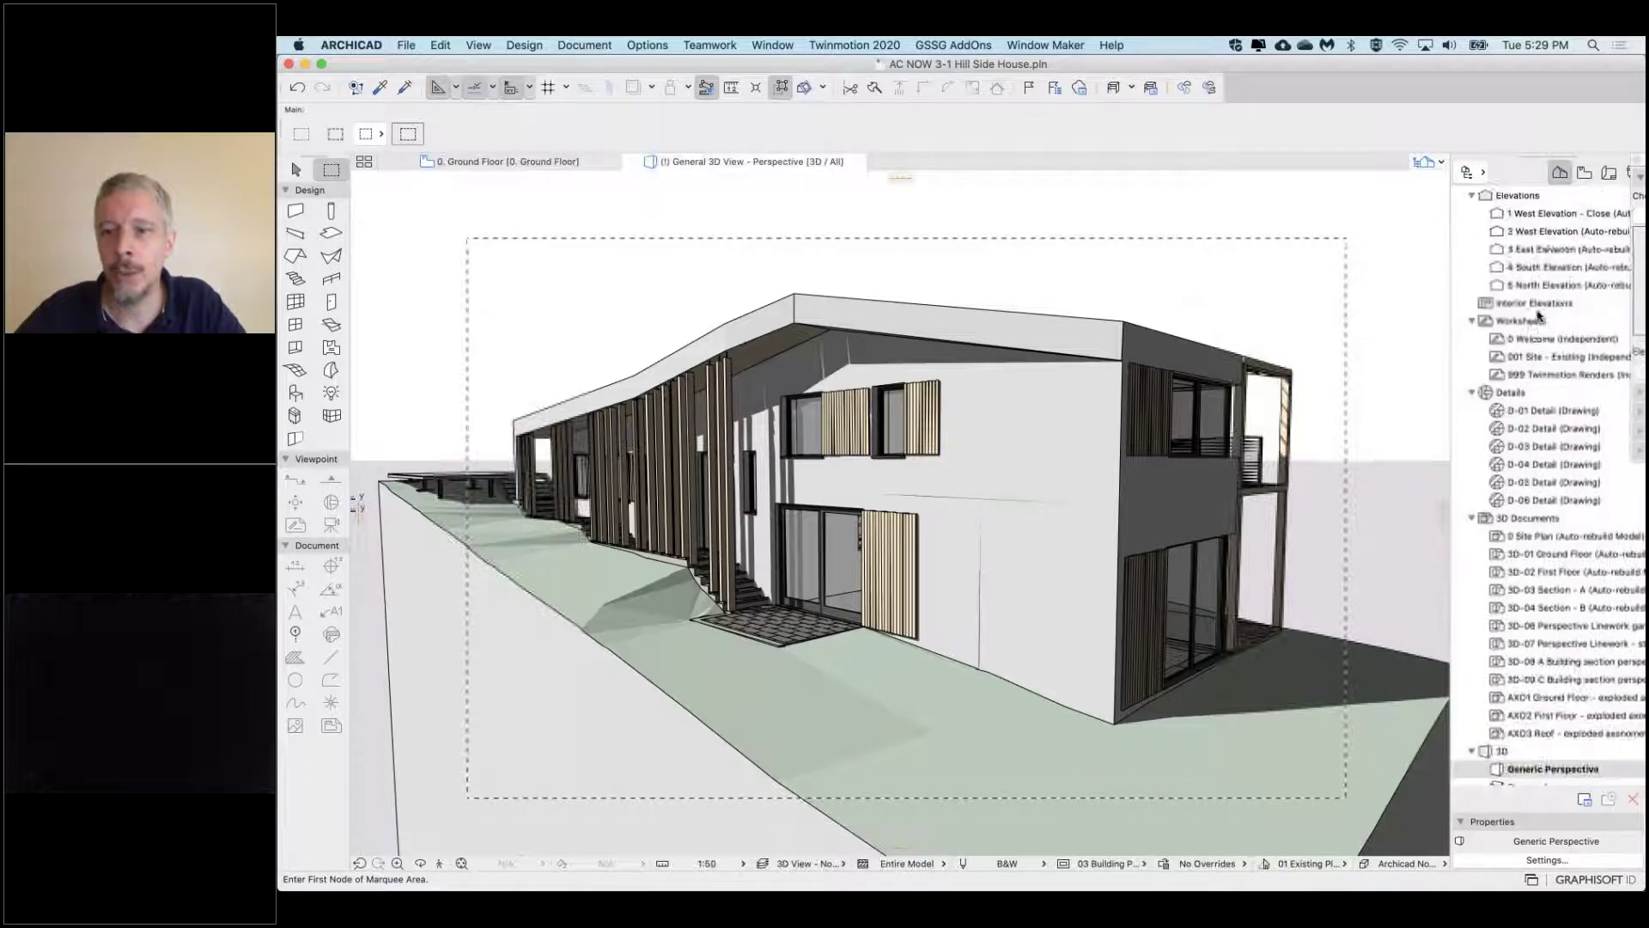
pyautogui.scroll(1, 1518, 383)
pyautogui.rightClick(1505, 364)
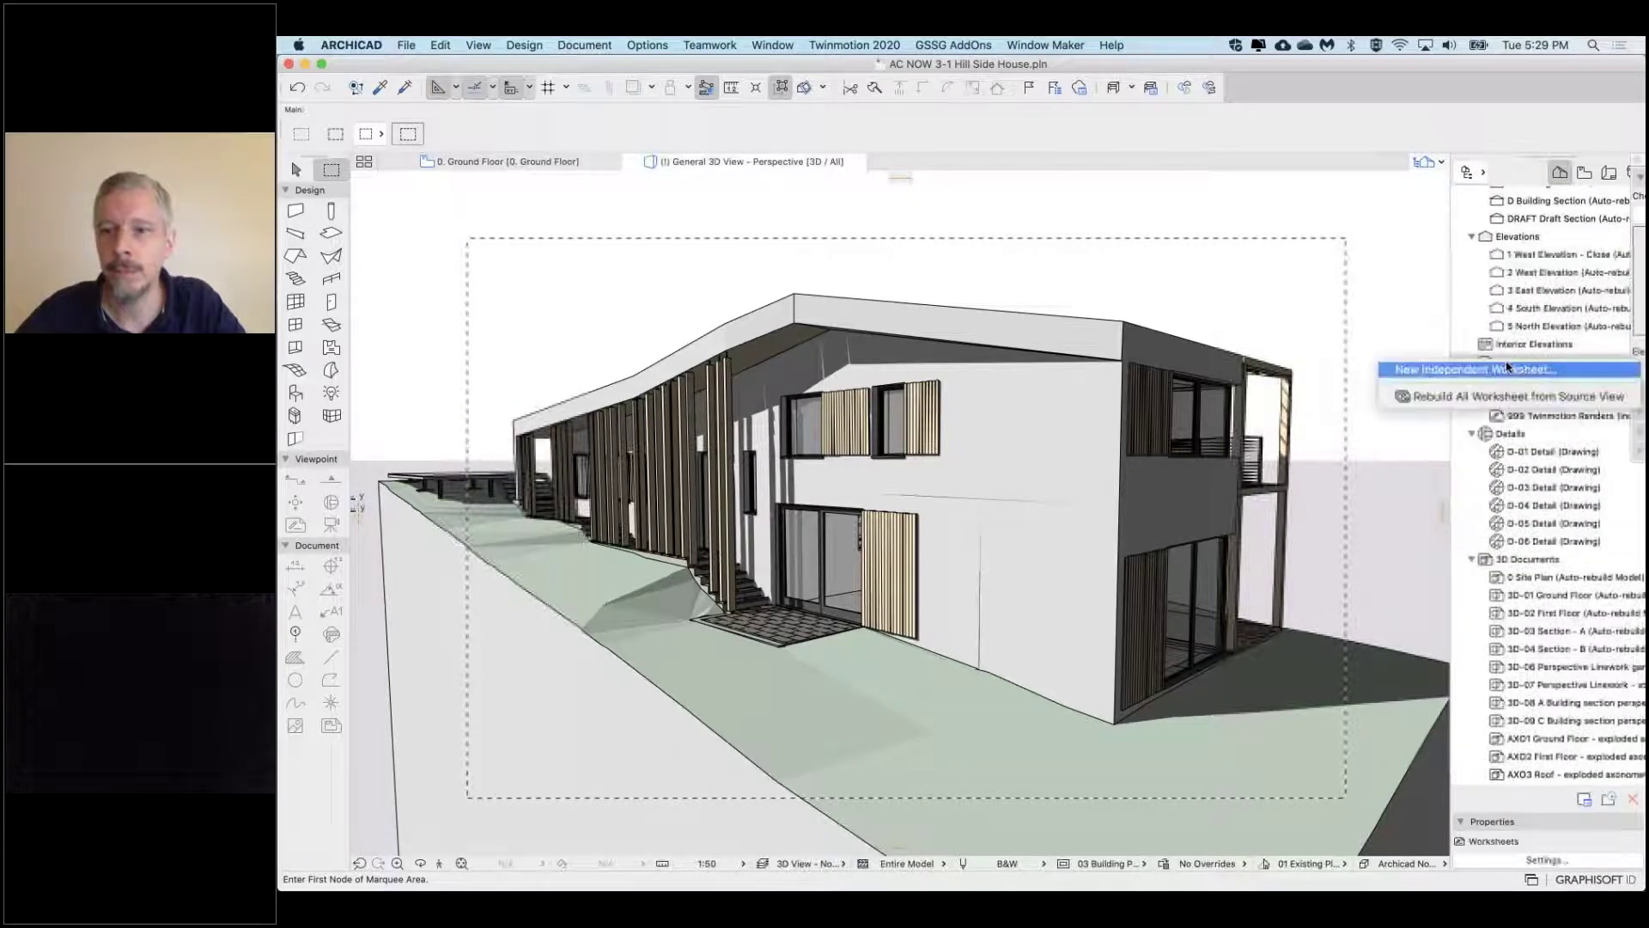
pyautogui.click(1509, 372)
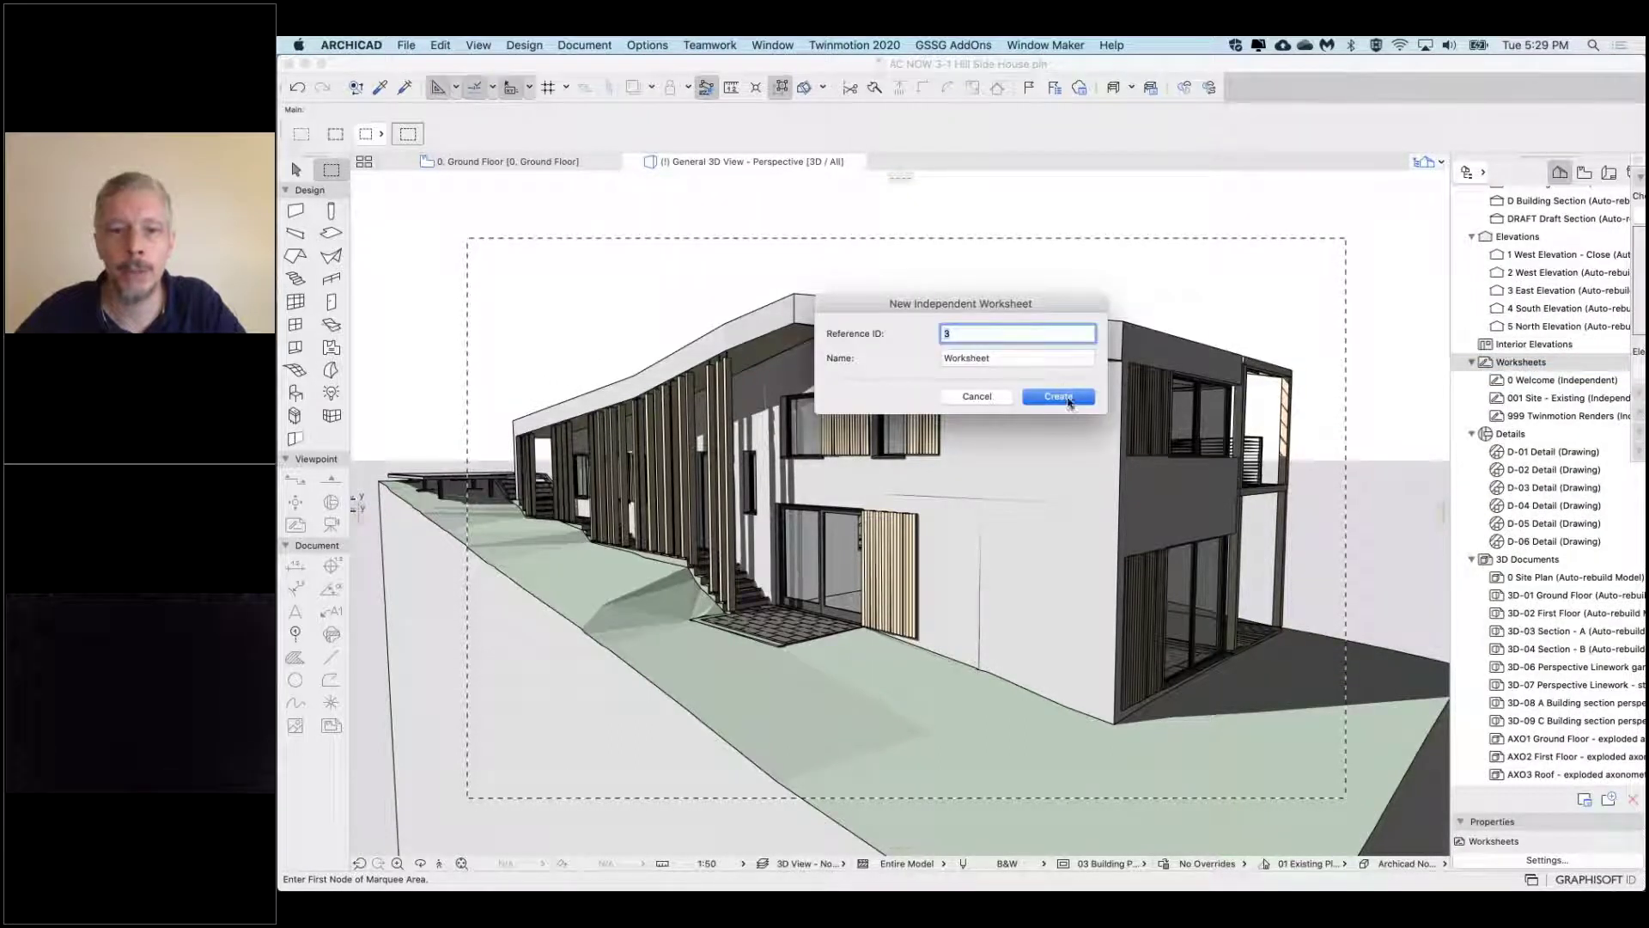
pyautogui.click(1065, 398)
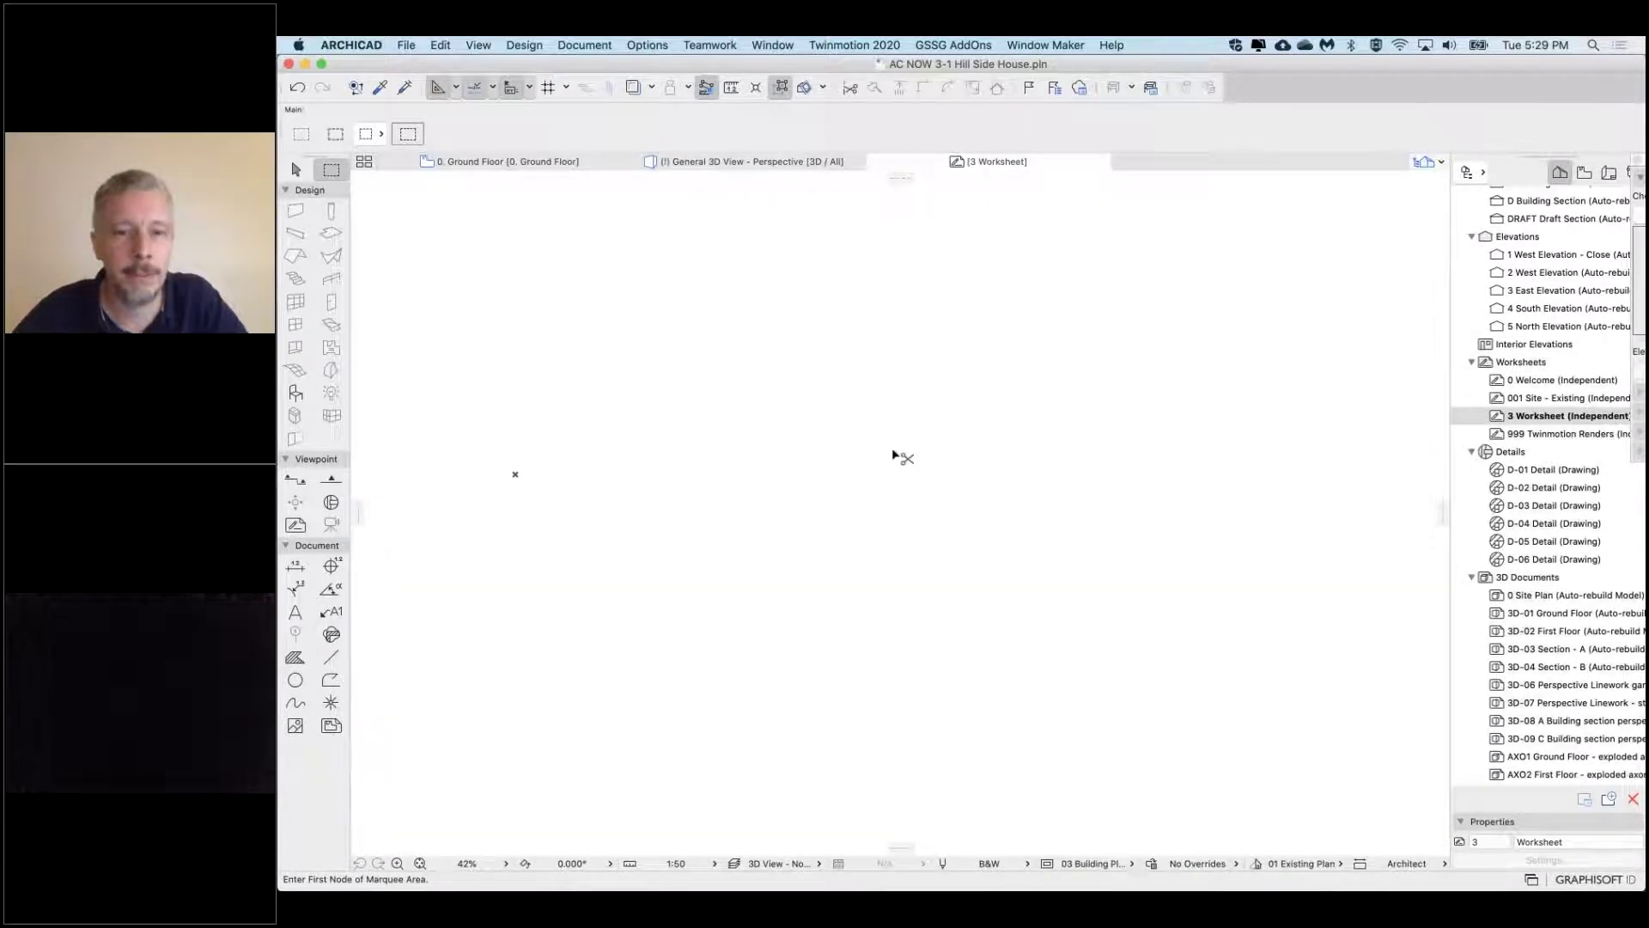
# Paste the copied shadow polygons at the center of the worksheet's current view, zooming to the pasted elements, and drop them in place
pyautogui.press('super+v')
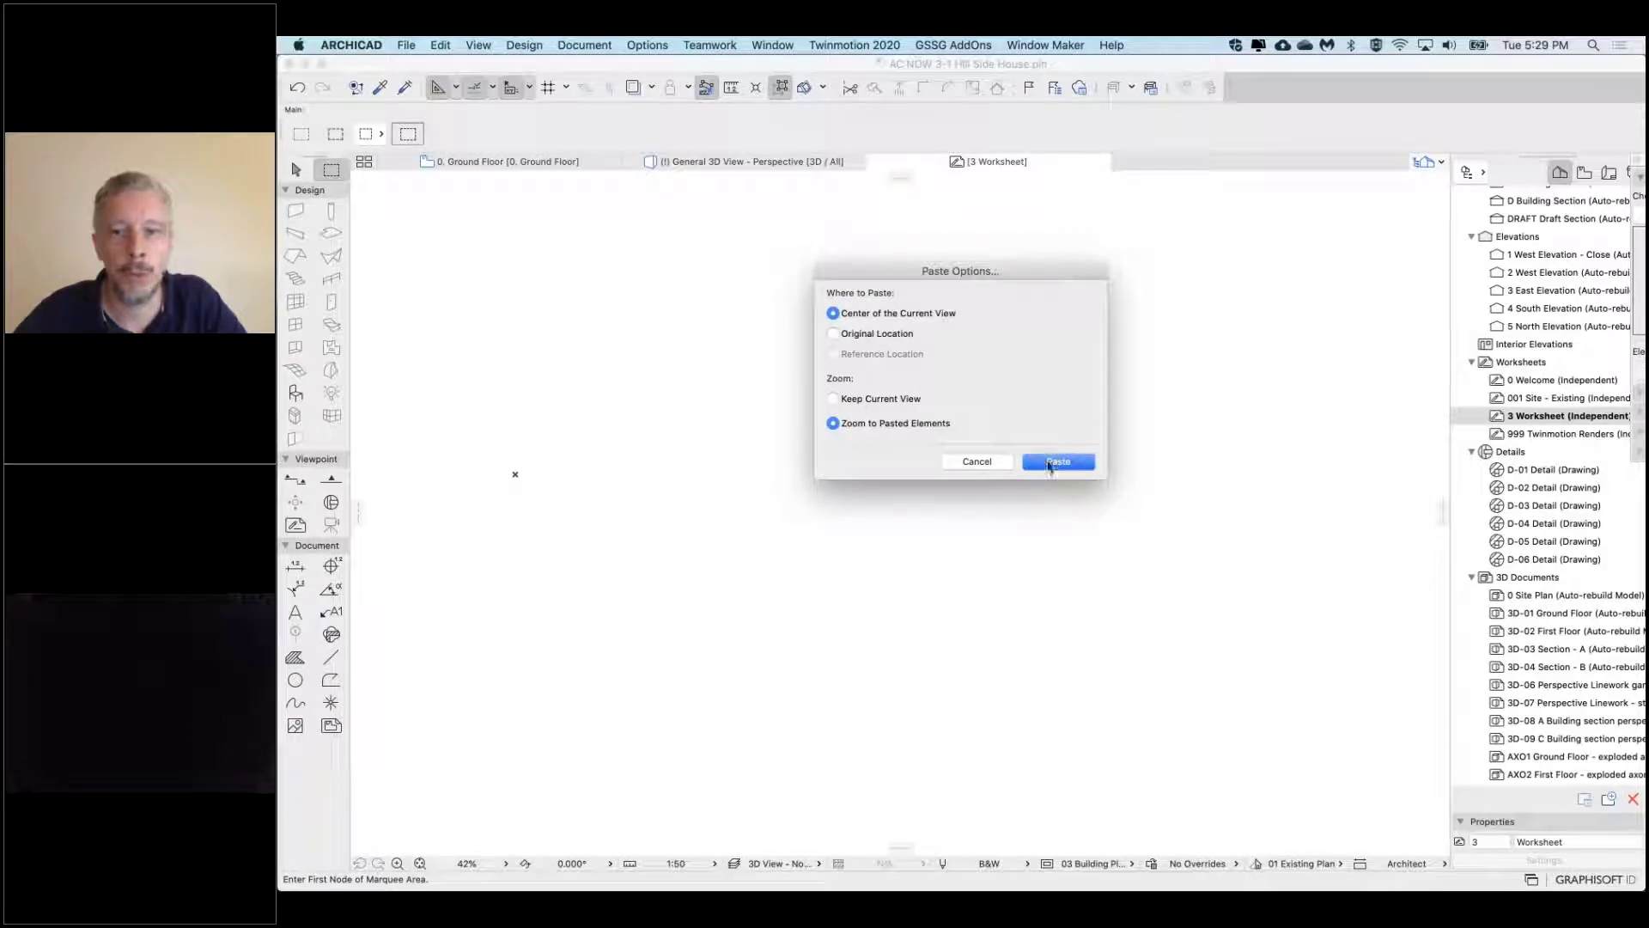
pyautogui.click(1049, 463)
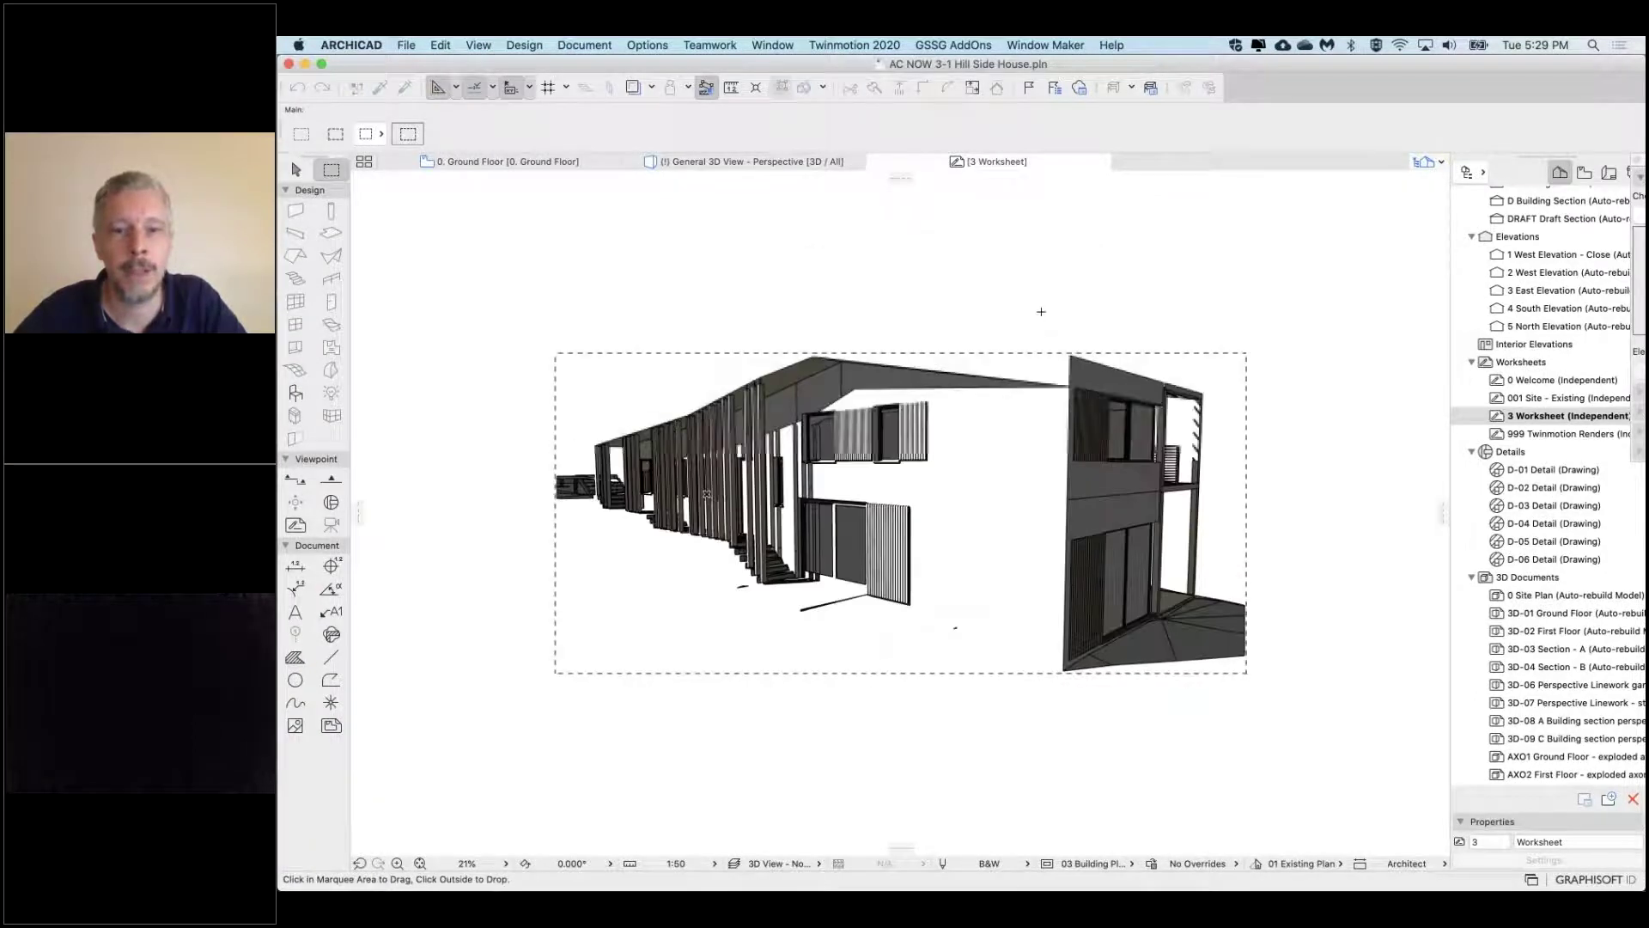
pyautogui.click(744, 348)
# Select the shadow fill under the roof overhang, move it away from the pasted drawing, and undo the move
pyautogui.scroll(8, 822, 360)
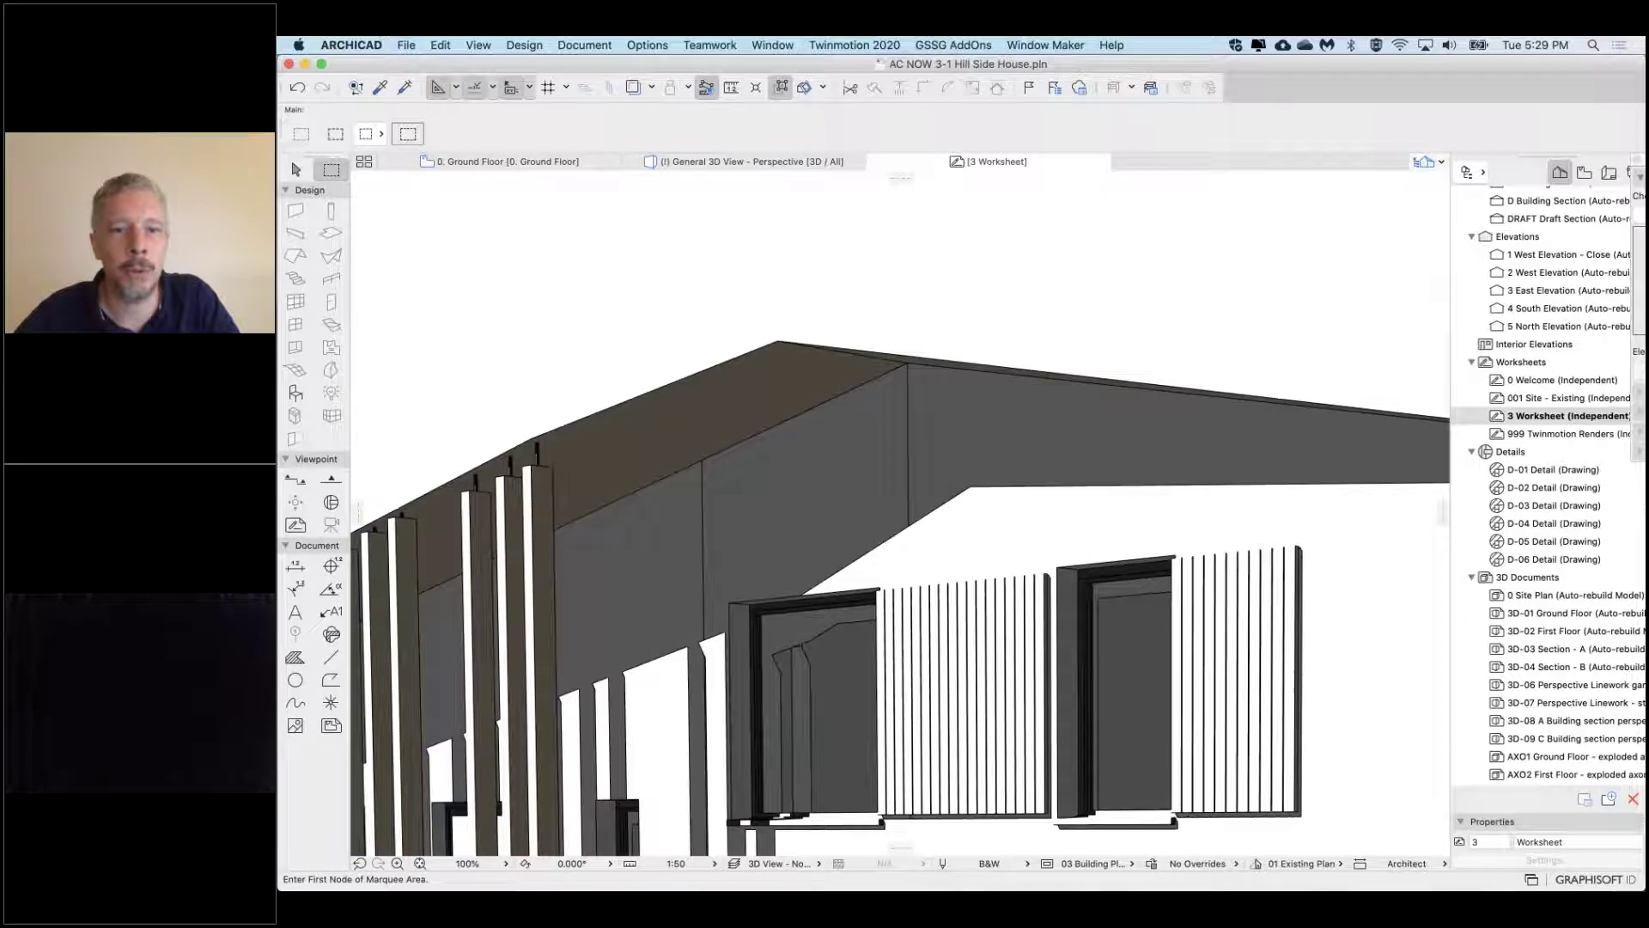
pyautogui.click(797, 372)
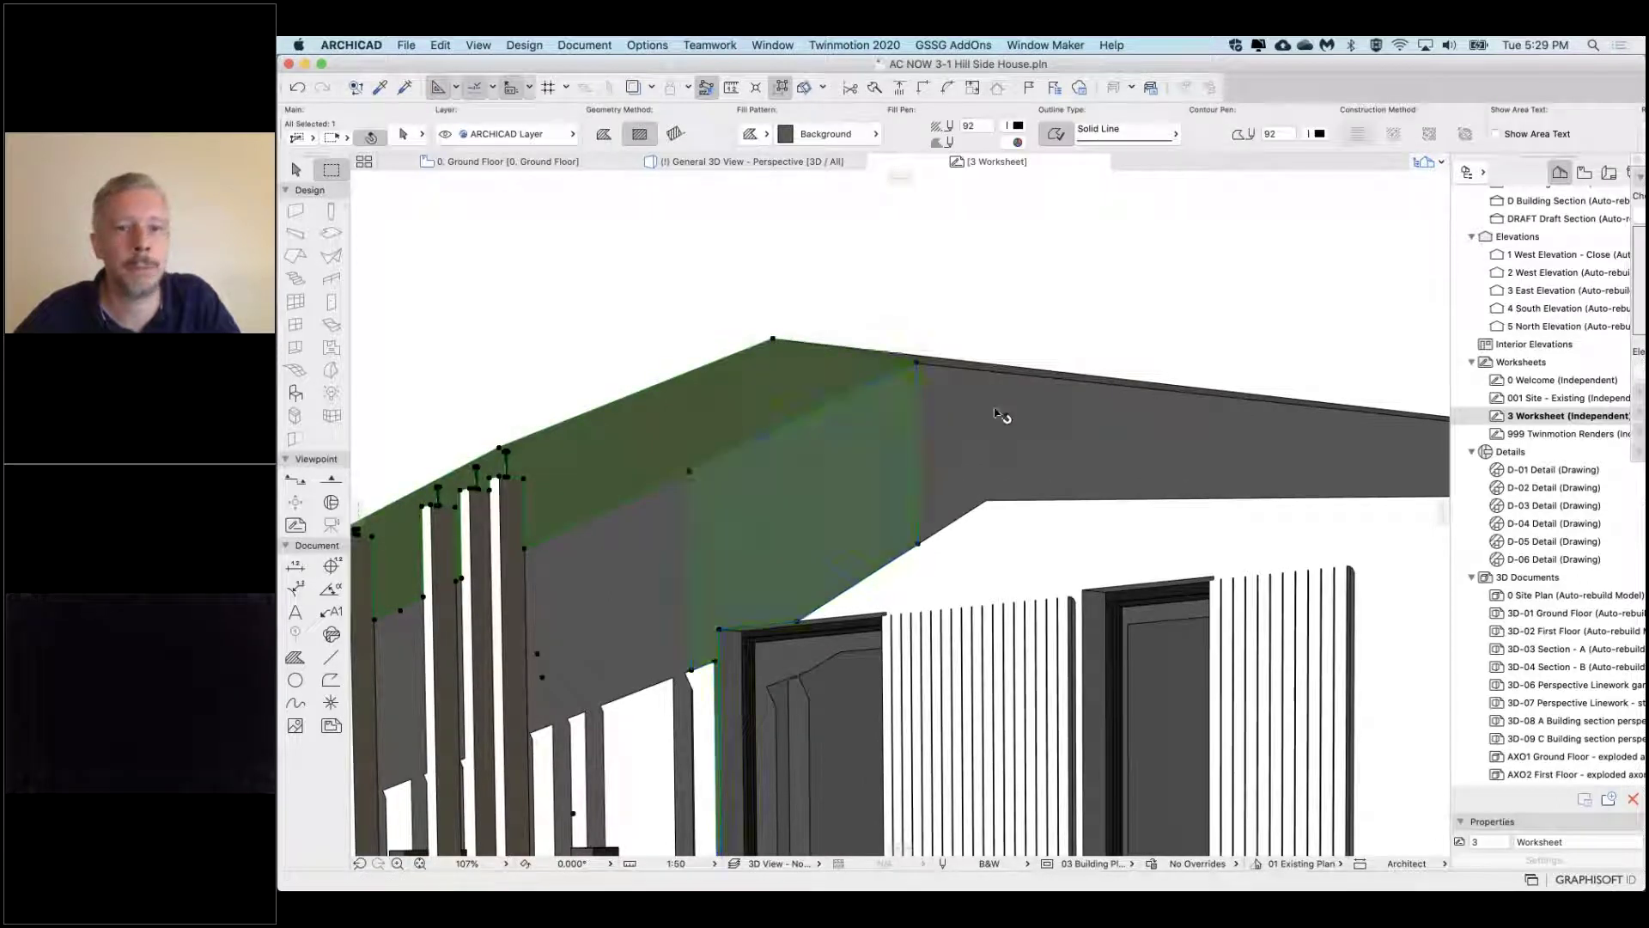
pyautogui.keyDown('shift'); pyautogui.click(1012, 412); pyautogui.keyUp('shift')
pyautogui.press('Escape')
pyautogui.keyDown('shift'); pyautogui.click(813, 379); pyautogui.keyUp('shift')
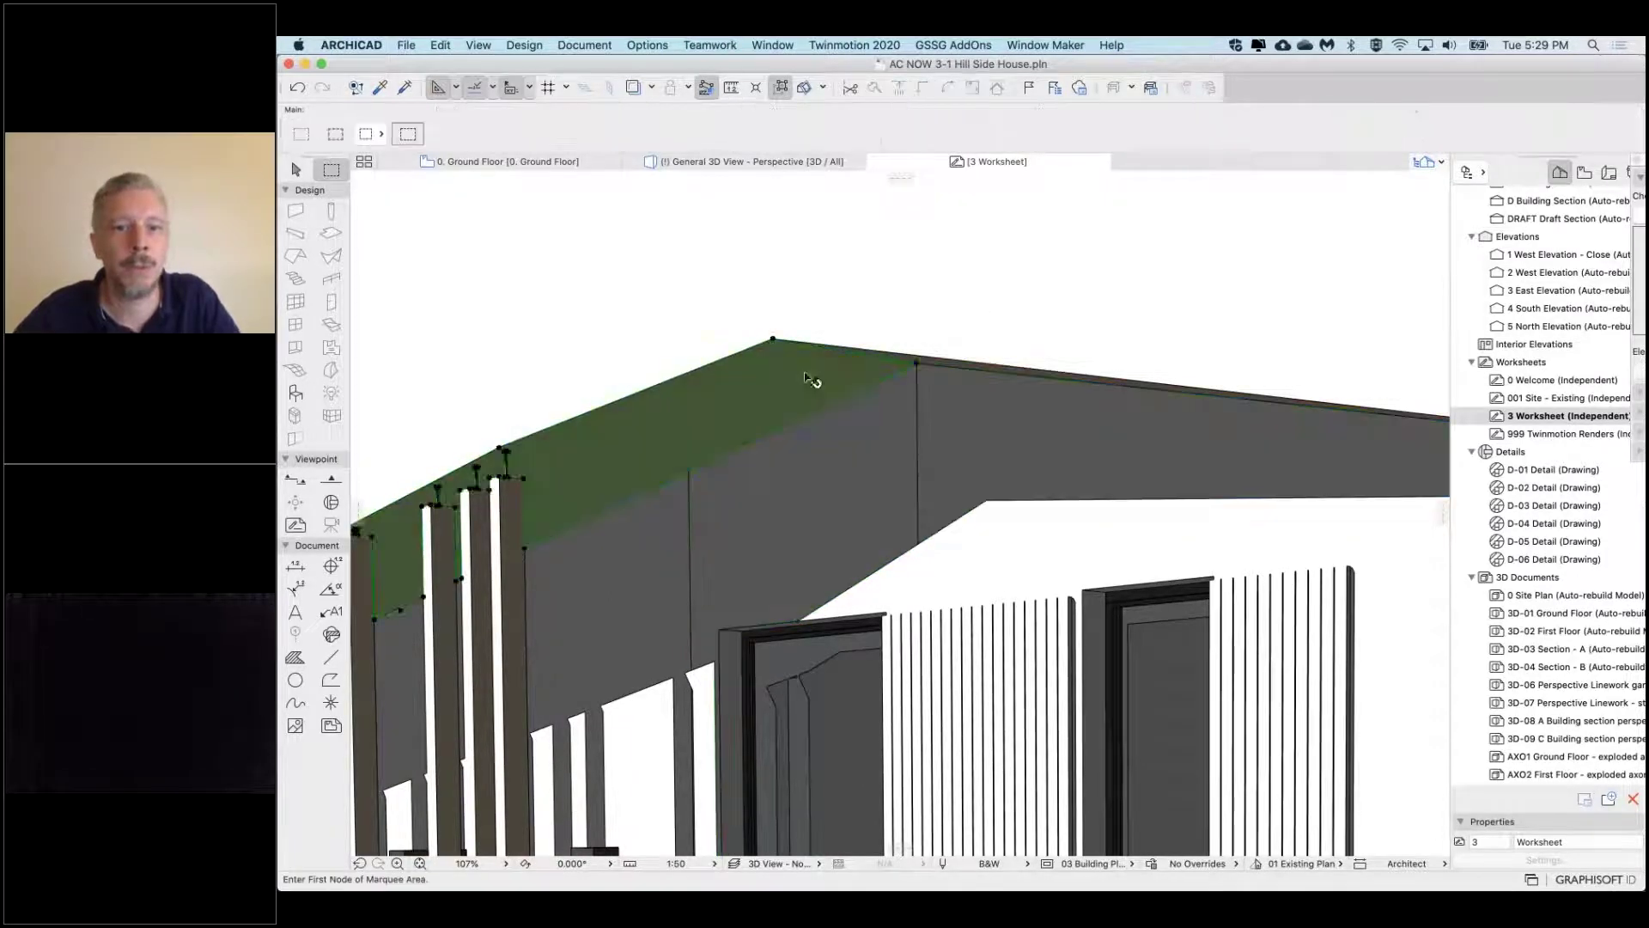
pyautogui.moveTo(773, 384); pyautogui.dragTo(699, 257)
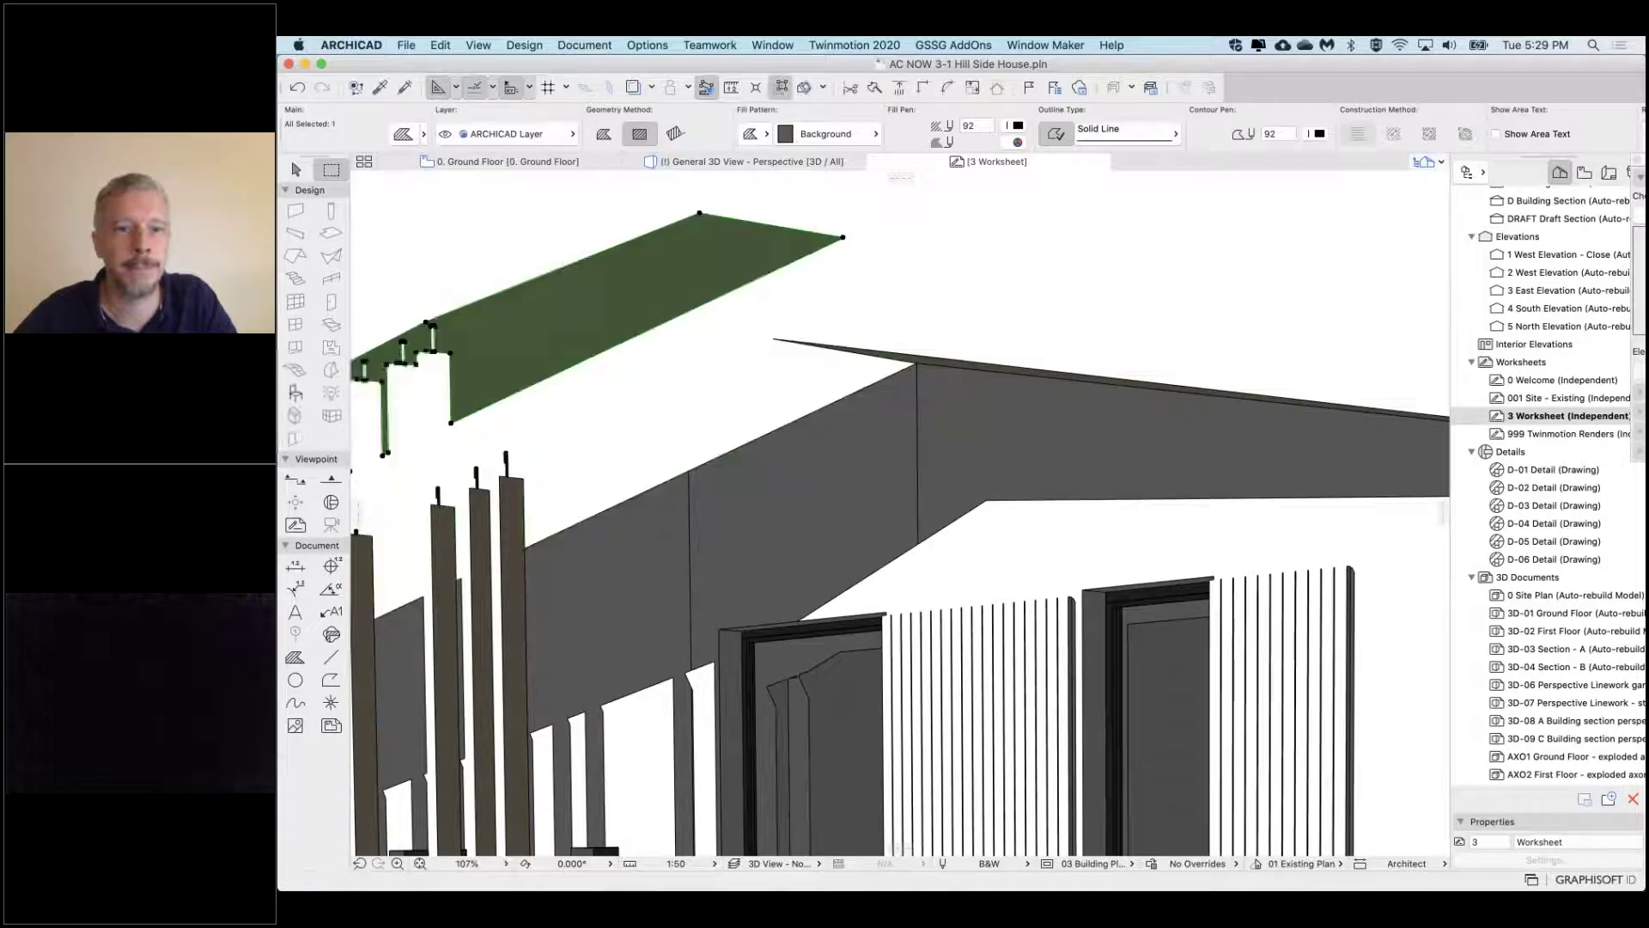
pyautogui.press('super+z')
pyautogui.press('Escape')
pyautogui.scroll(-8, 785, 242)
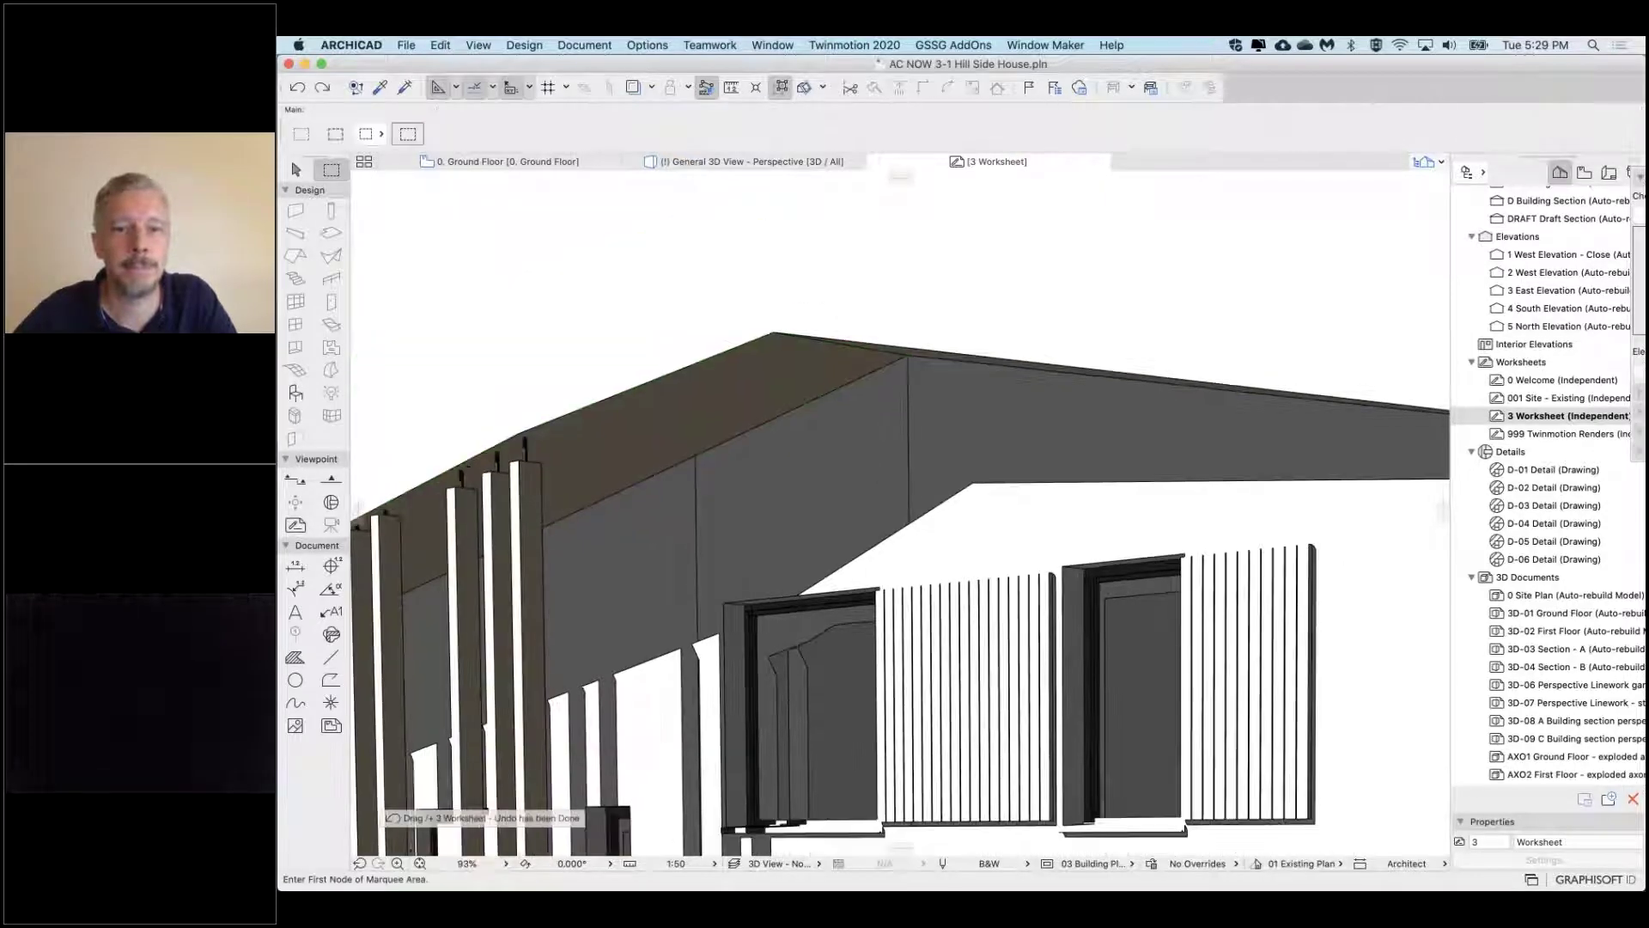
pyautogui.scroll(5, 788, 244)
pyautogui.scroll(3, 788, 244)
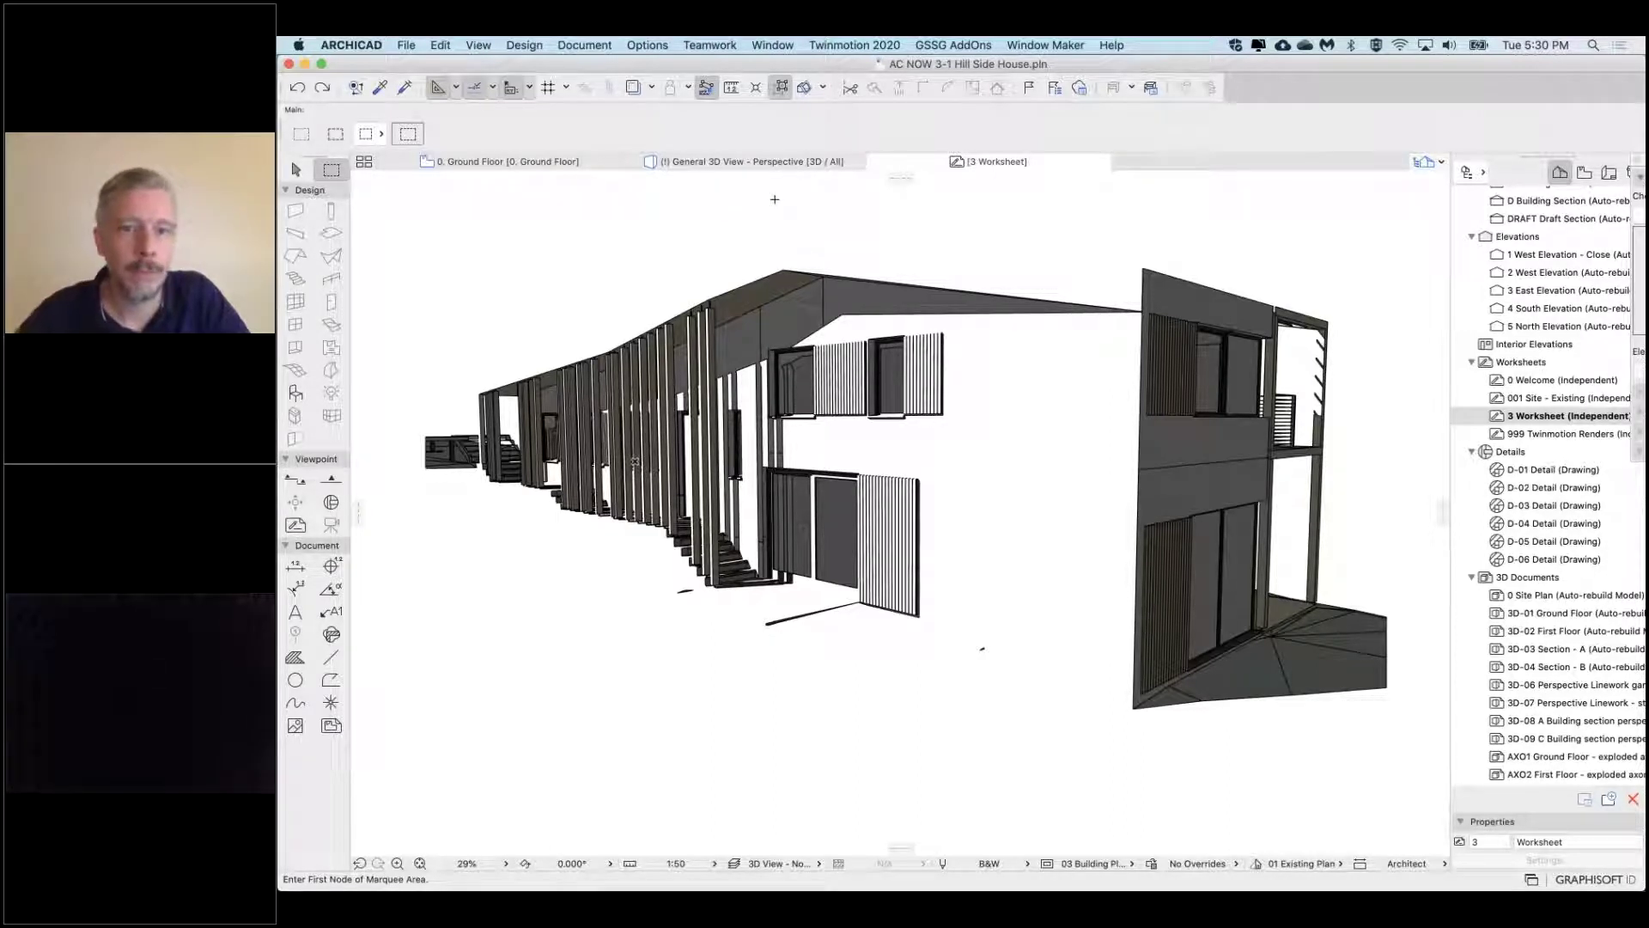
# Return to the General 3D View, change its projection to a parallel Top view, and fit the model in the window
pyautogui.click(774, 163)
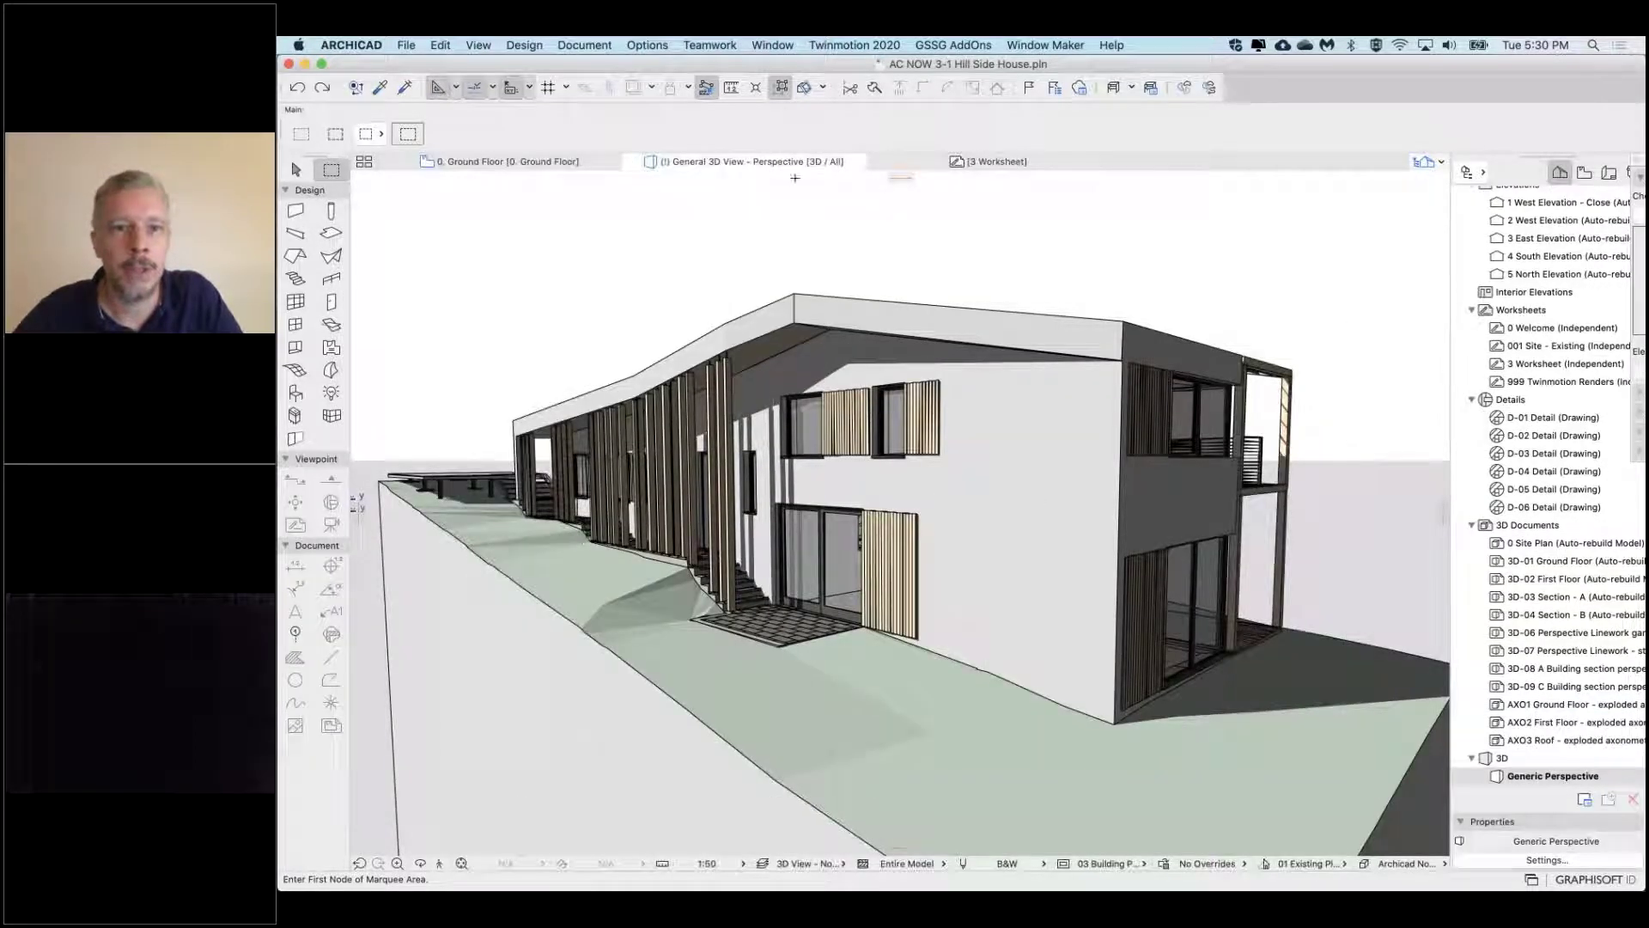
pyautogui.rightClick(771, 162)
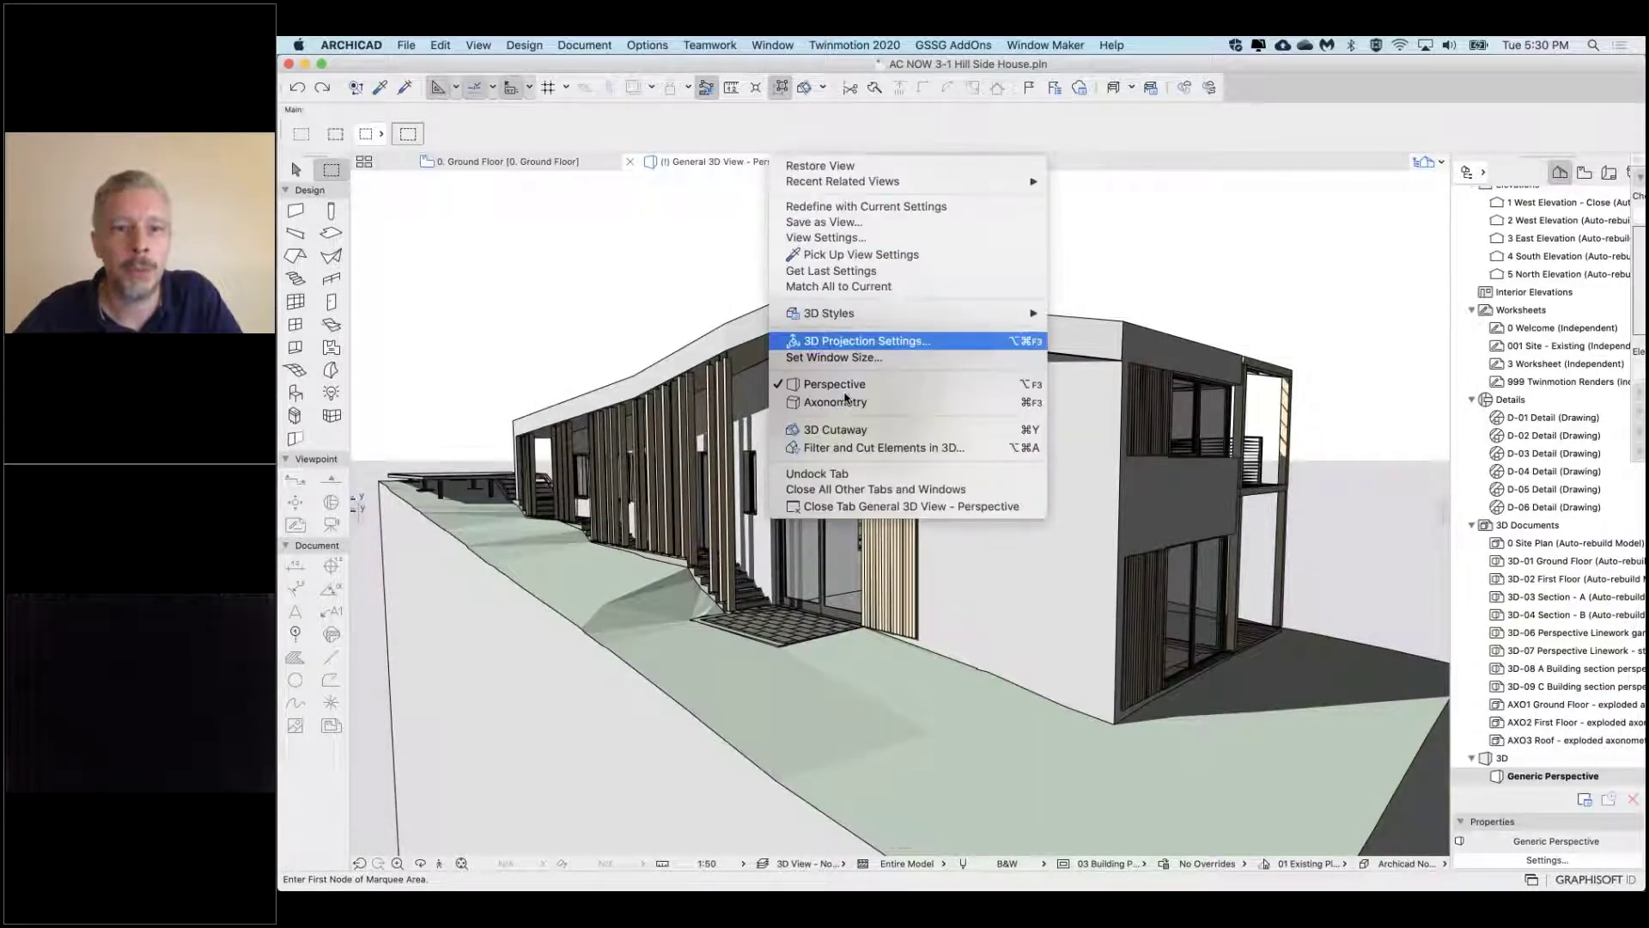
pyautogui.click(843, 343)
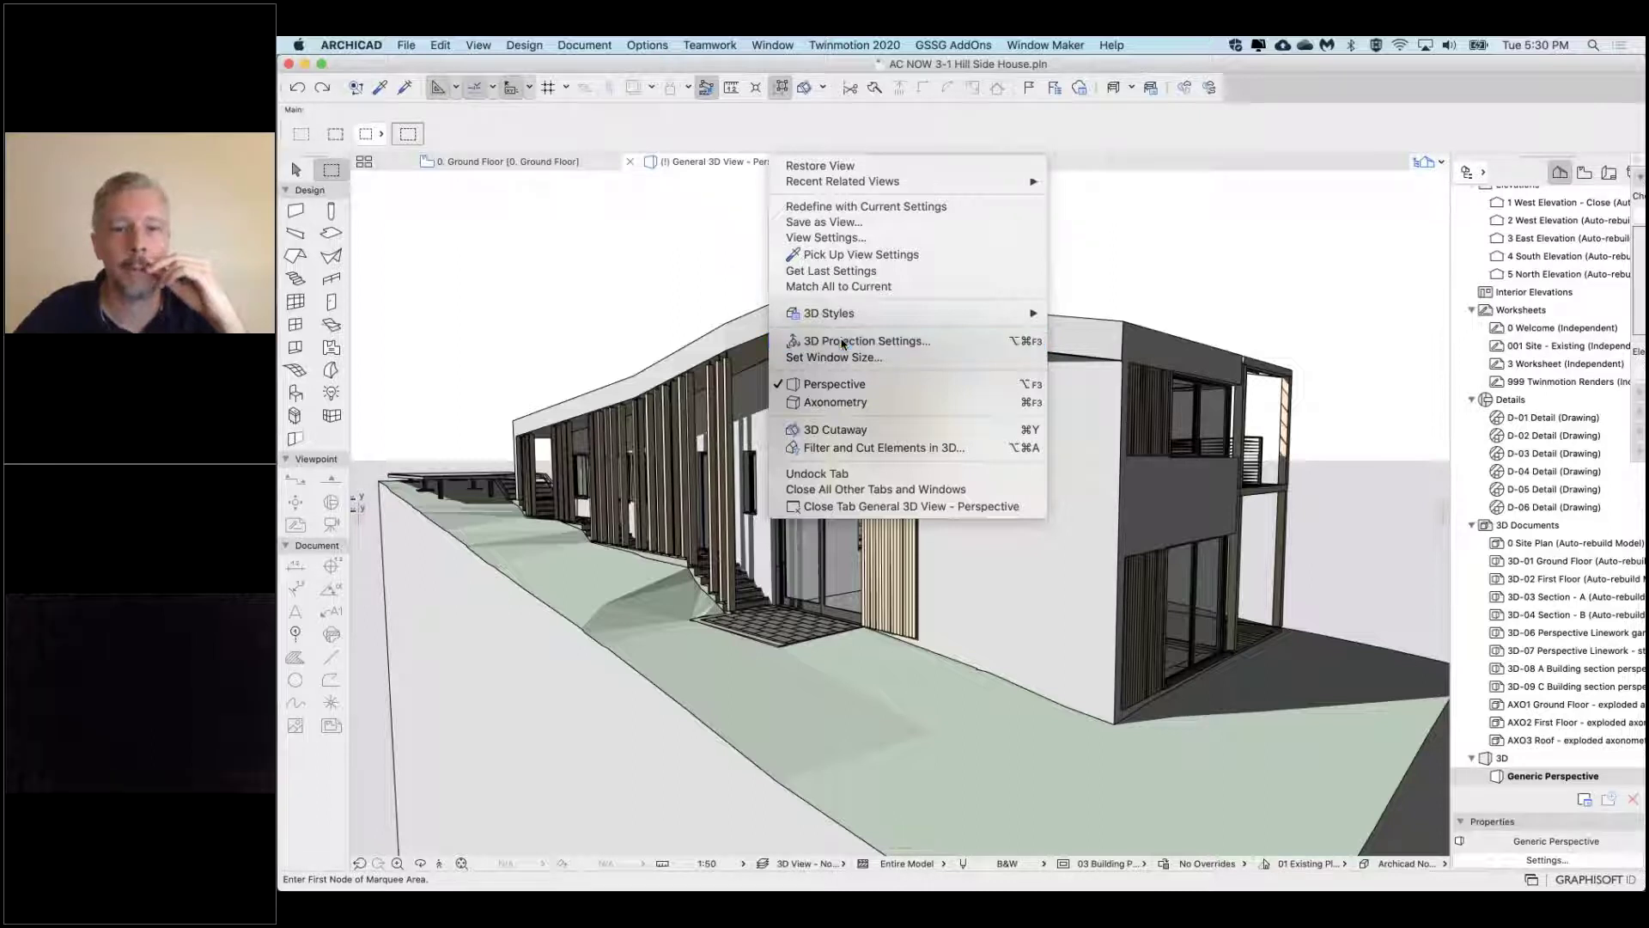
pyautogui.click(1072, 255)
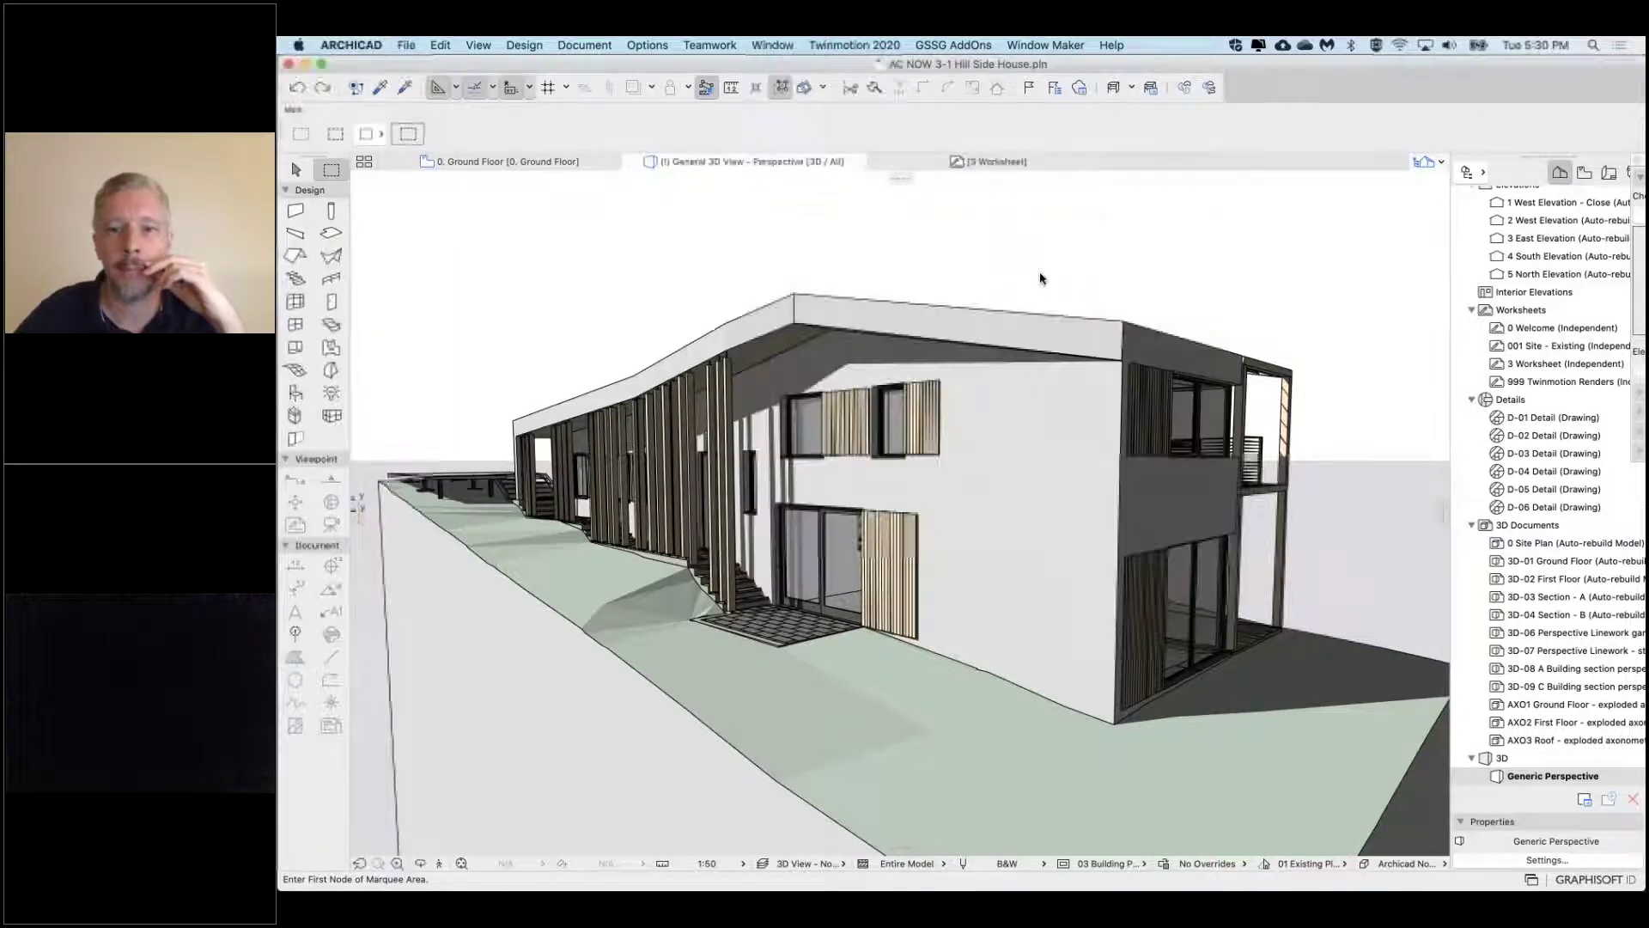
pyautogui.click(996, 295)
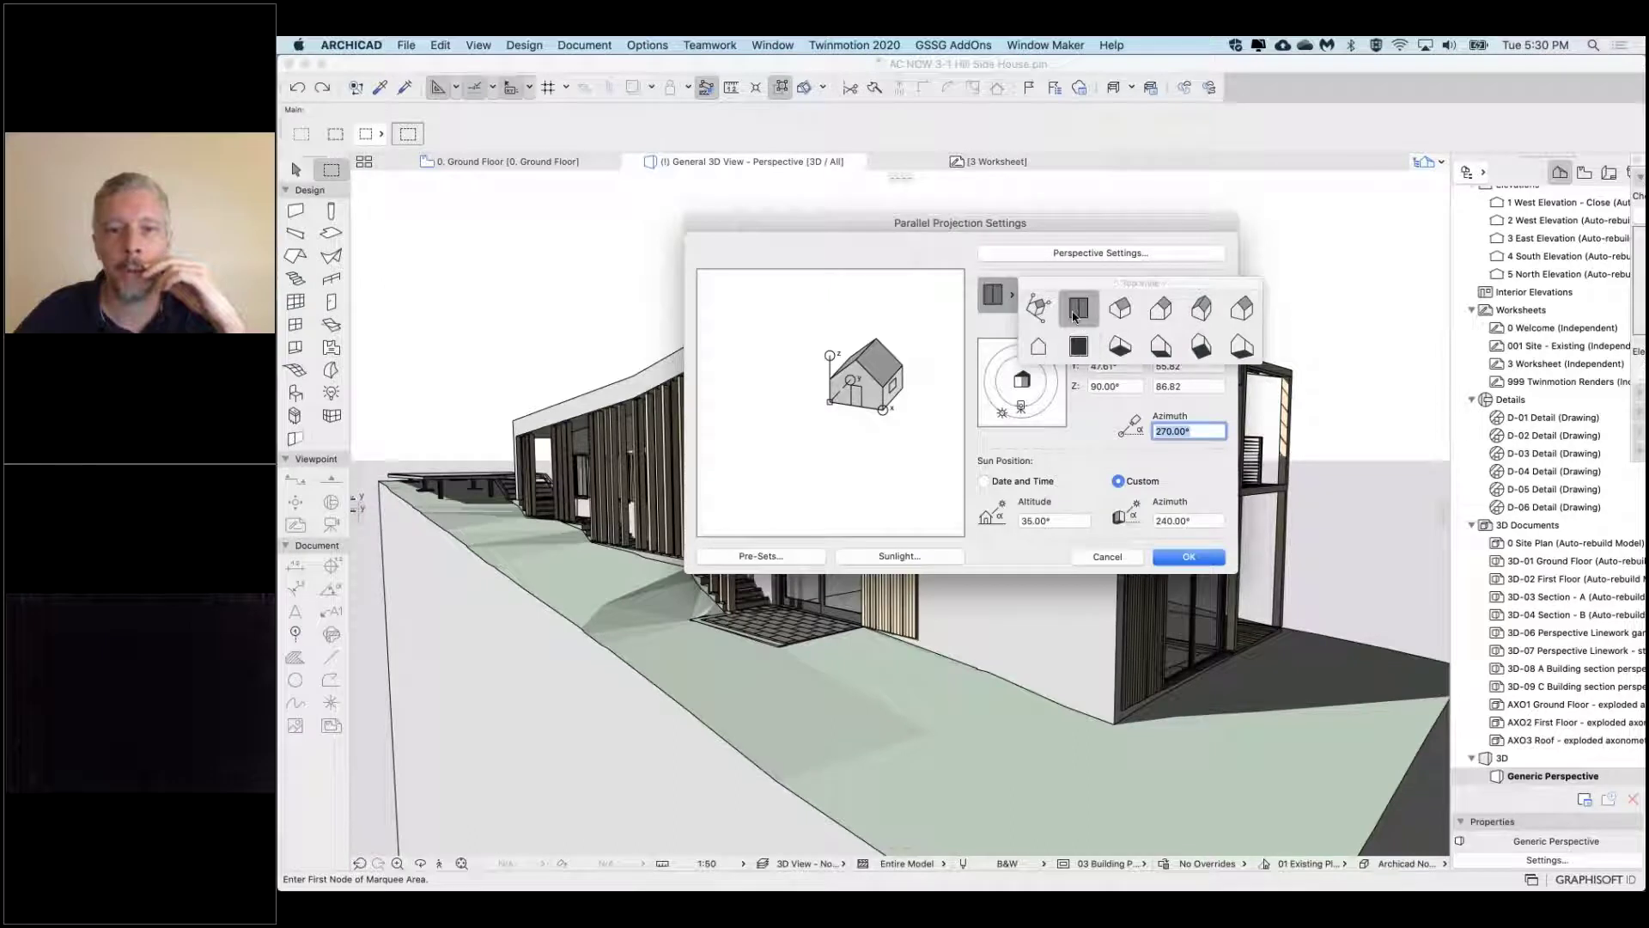
pyautogui.click(1077, 311)
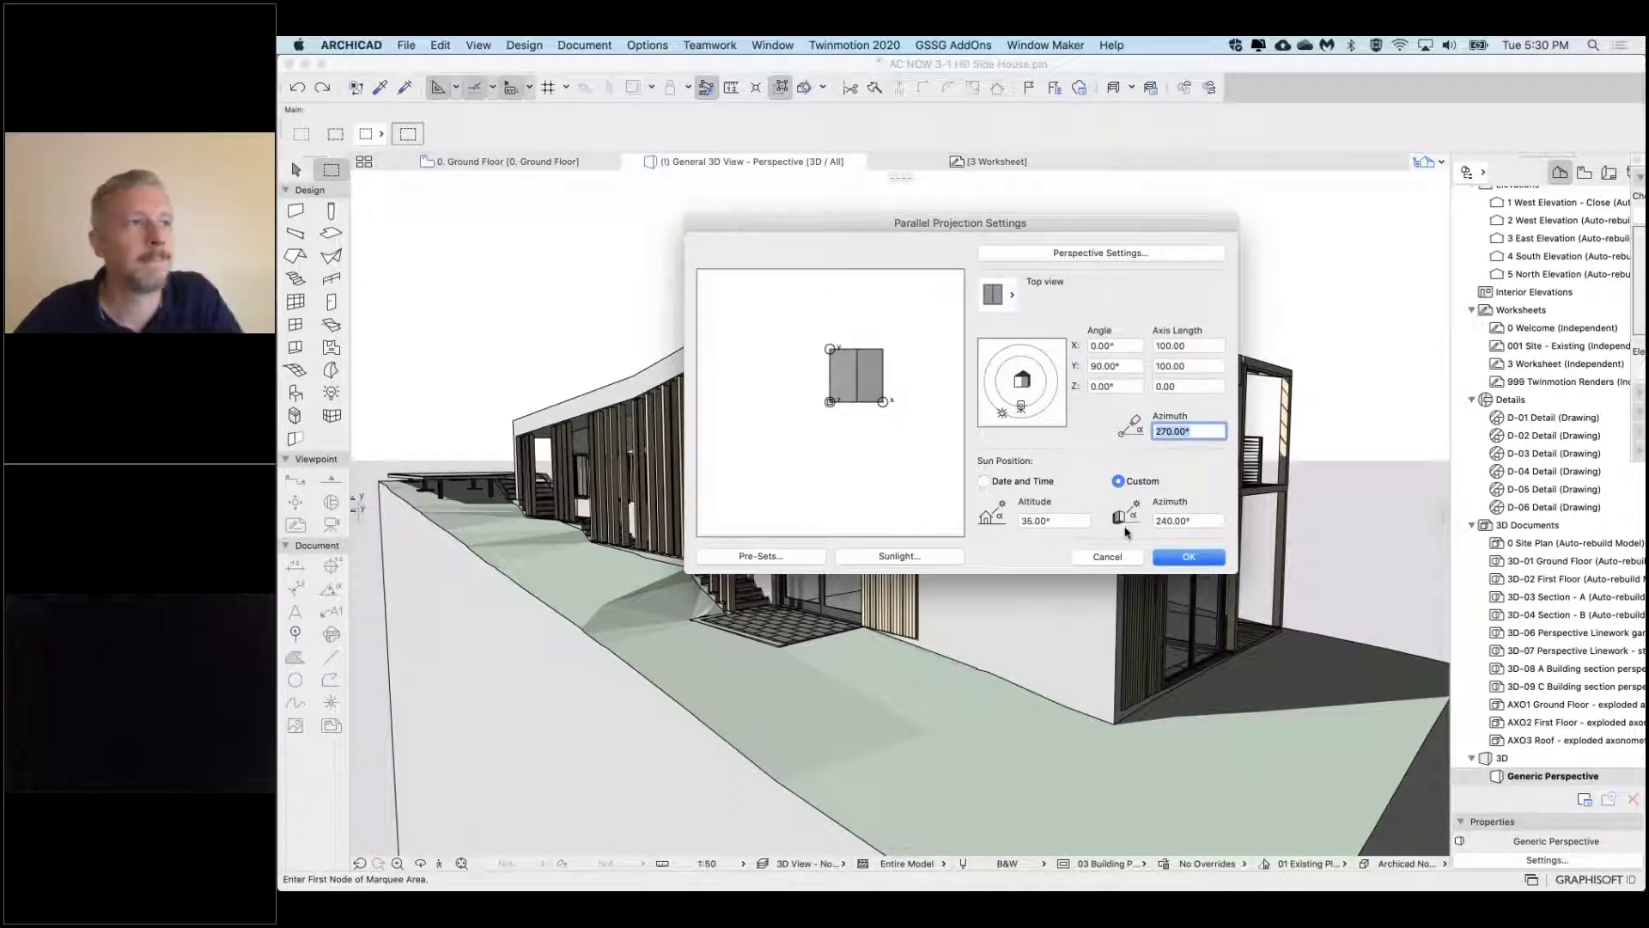
pyautogui.click(1185, 558)
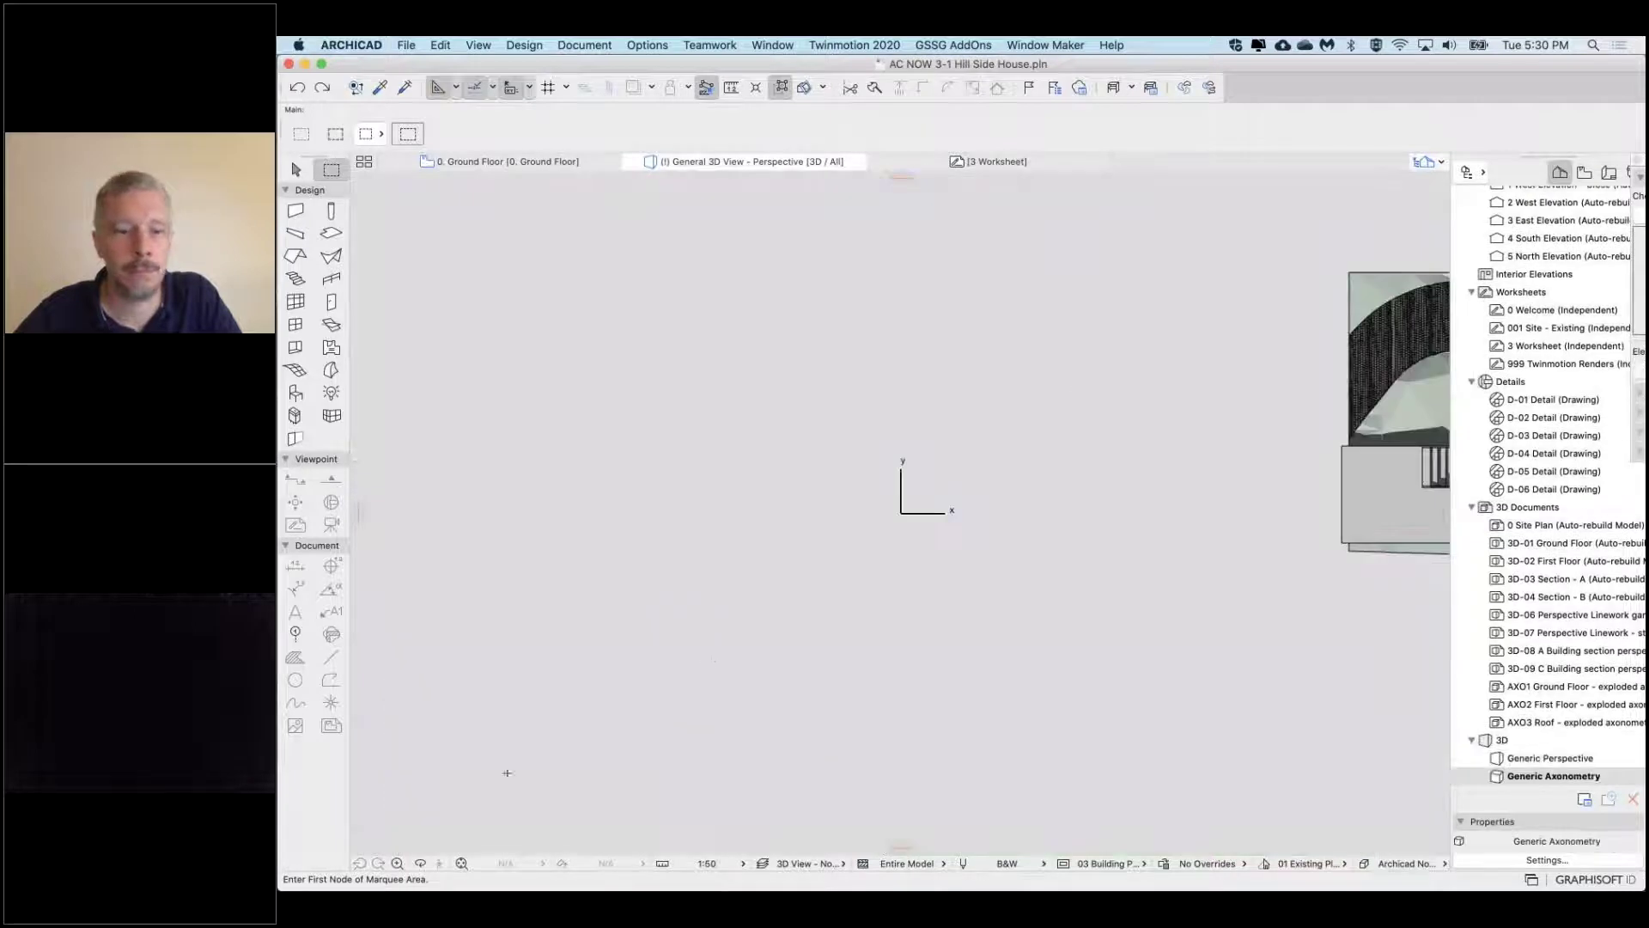
pyautogui.click(461, 862)
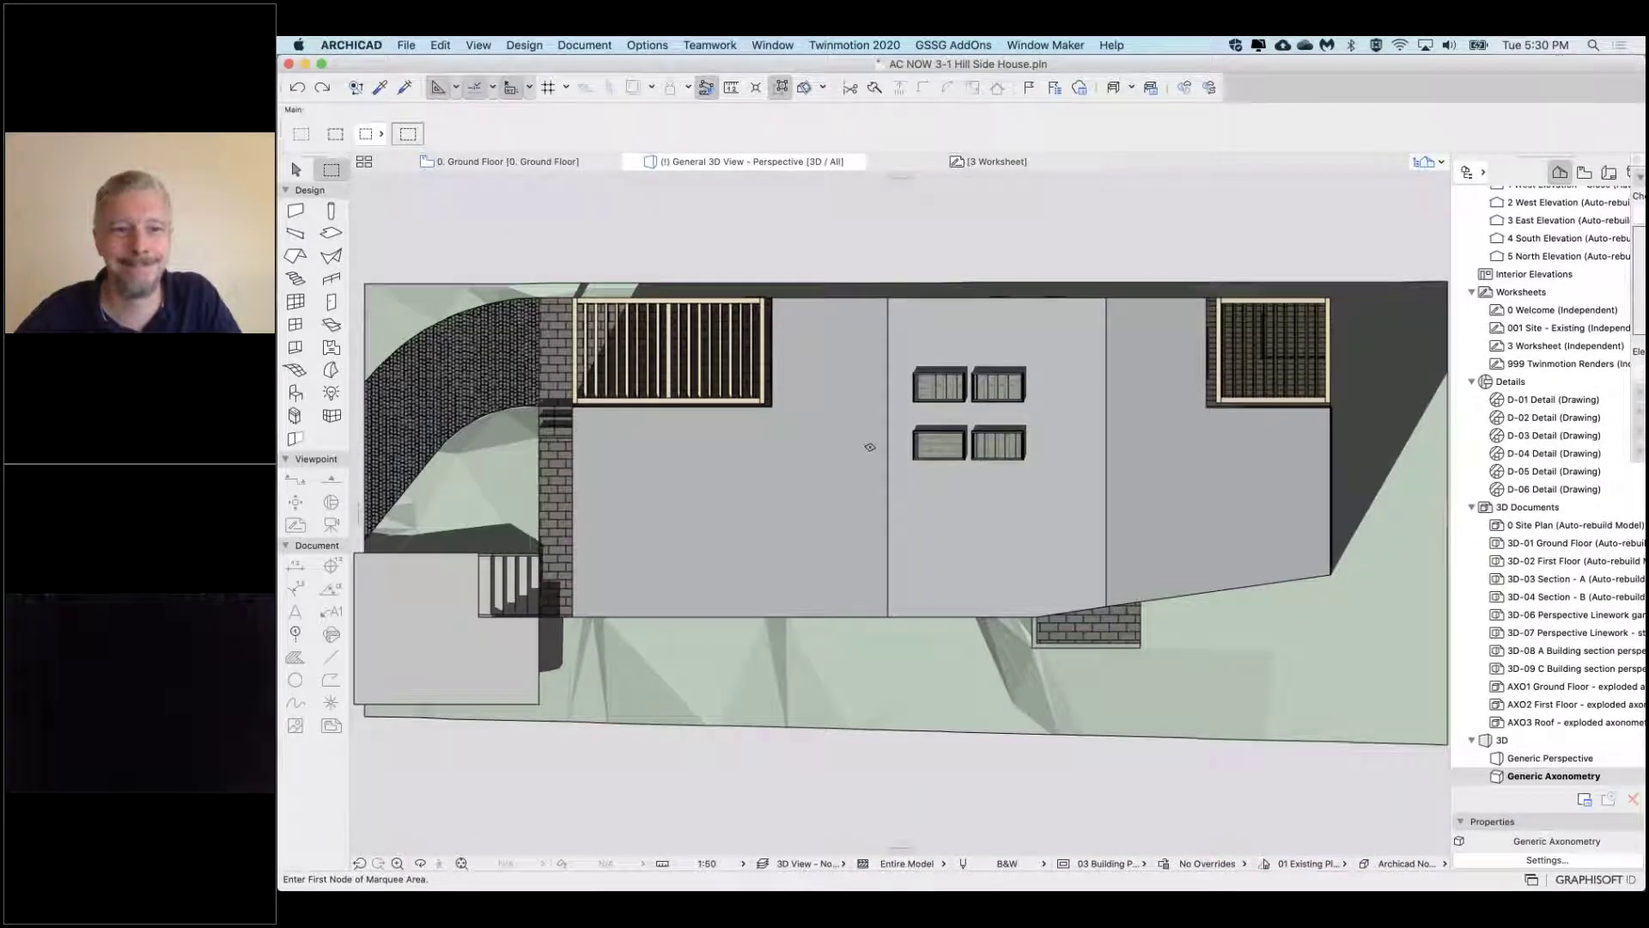
# Orbit the house to an oblique view from above and lower a horizontal 3D Cutaway plane through the building to expose its interior
pyautogui.scroll(-3, 869, 447)
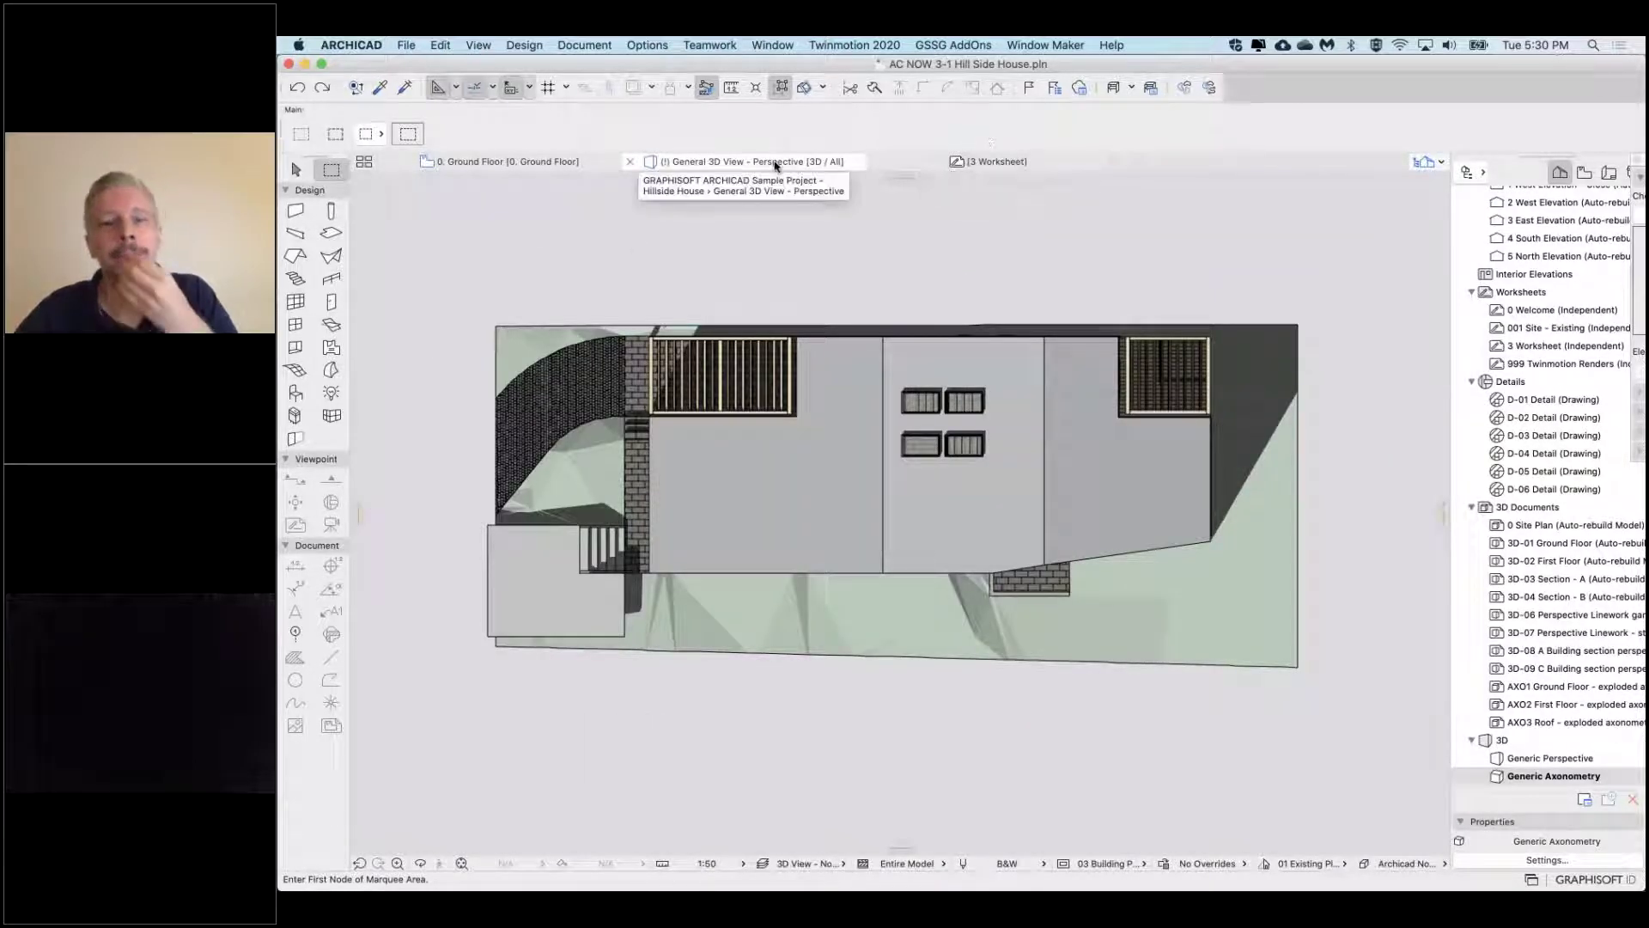
pyautogui.keyDown('shift'); pyautogui.moveTo(753, 467); pyautogui.dragTo(813, 387, button='middle'); pyautogui.keyUp('shift')
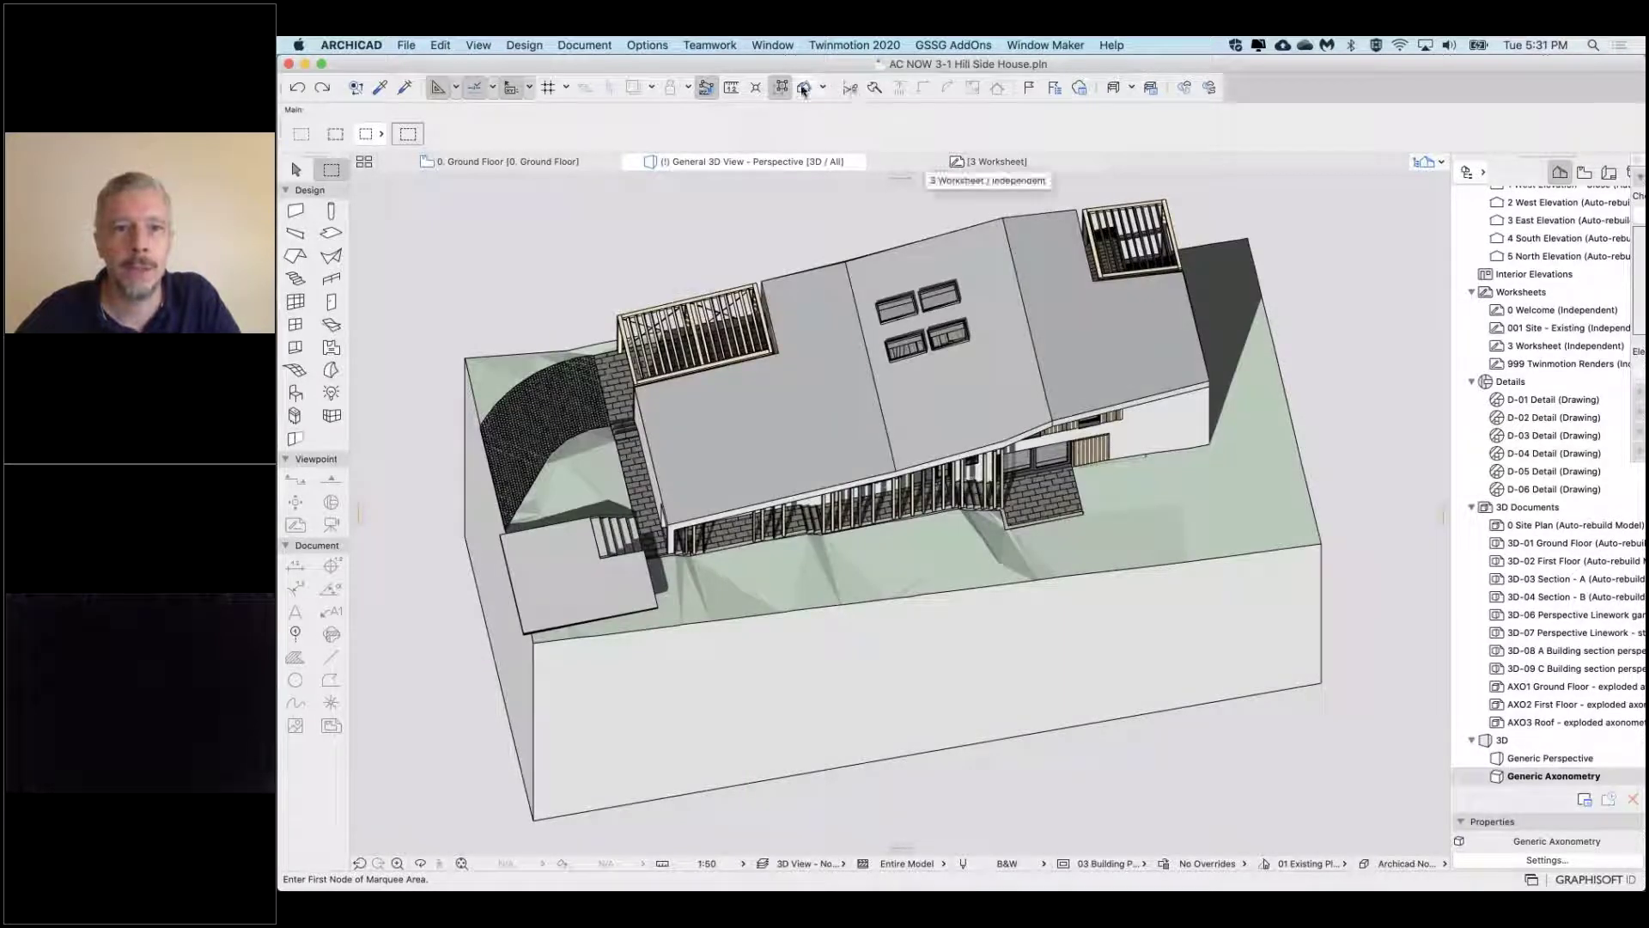
pyautogui.moveTo(918, 179); pyautogui.dragTo(916, 222)
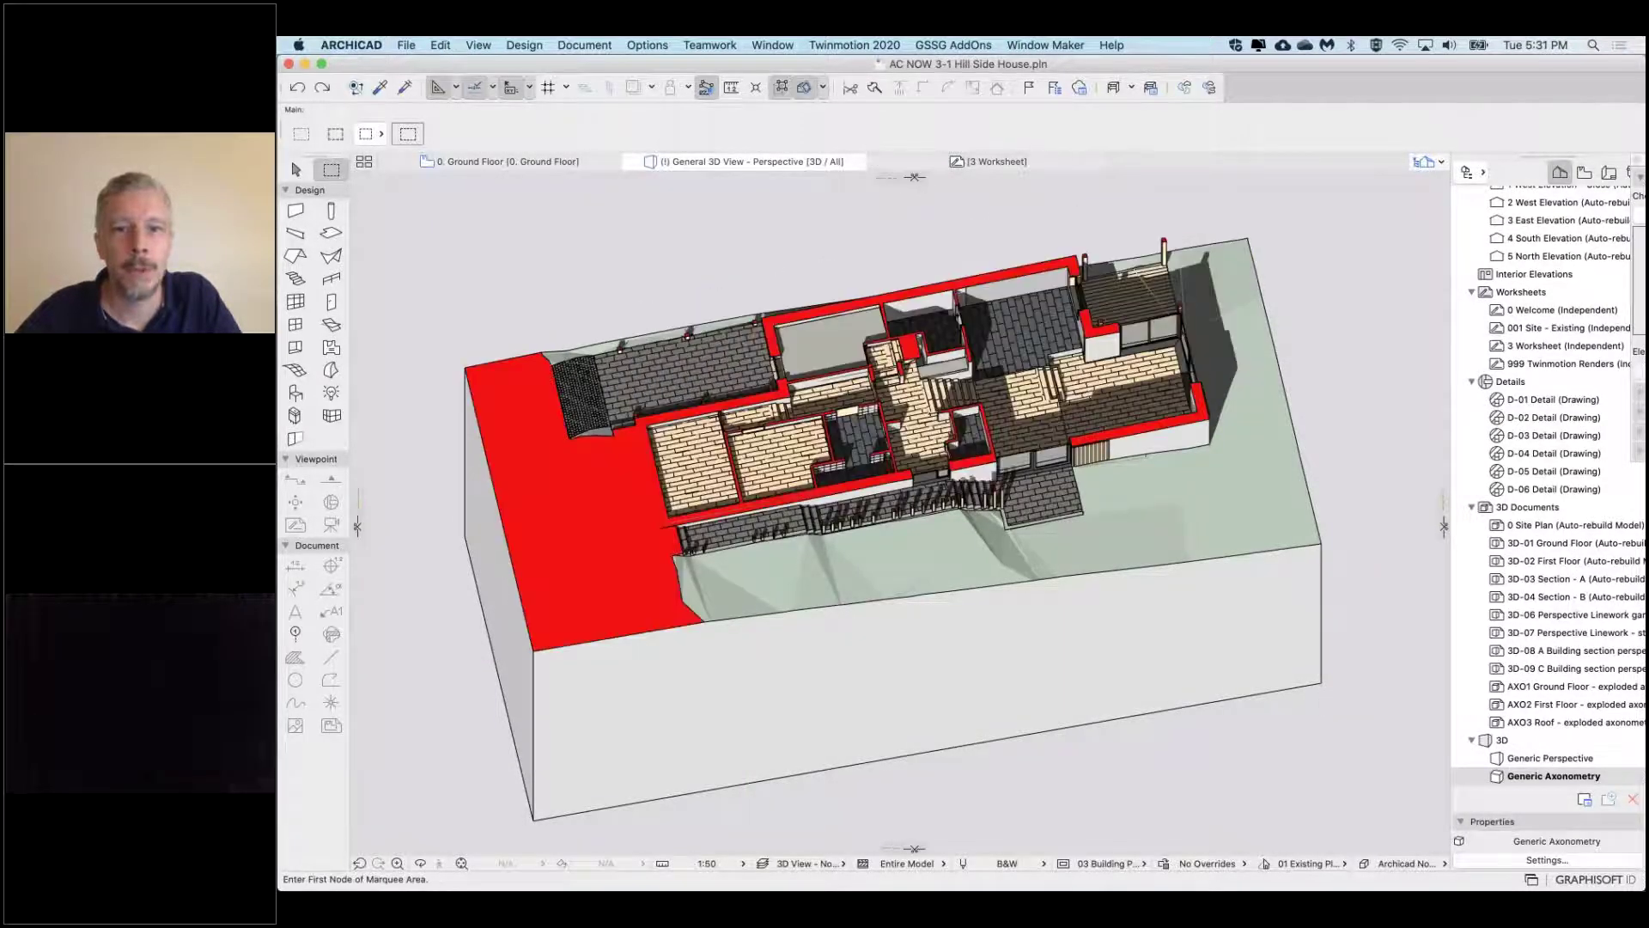
# Adjust the height of the horizontal 3D Cutaway plane until it slices through the lower floor, finalizing each cut
pyautogui.click(845, 251)
pyautogui.click(845, 256)
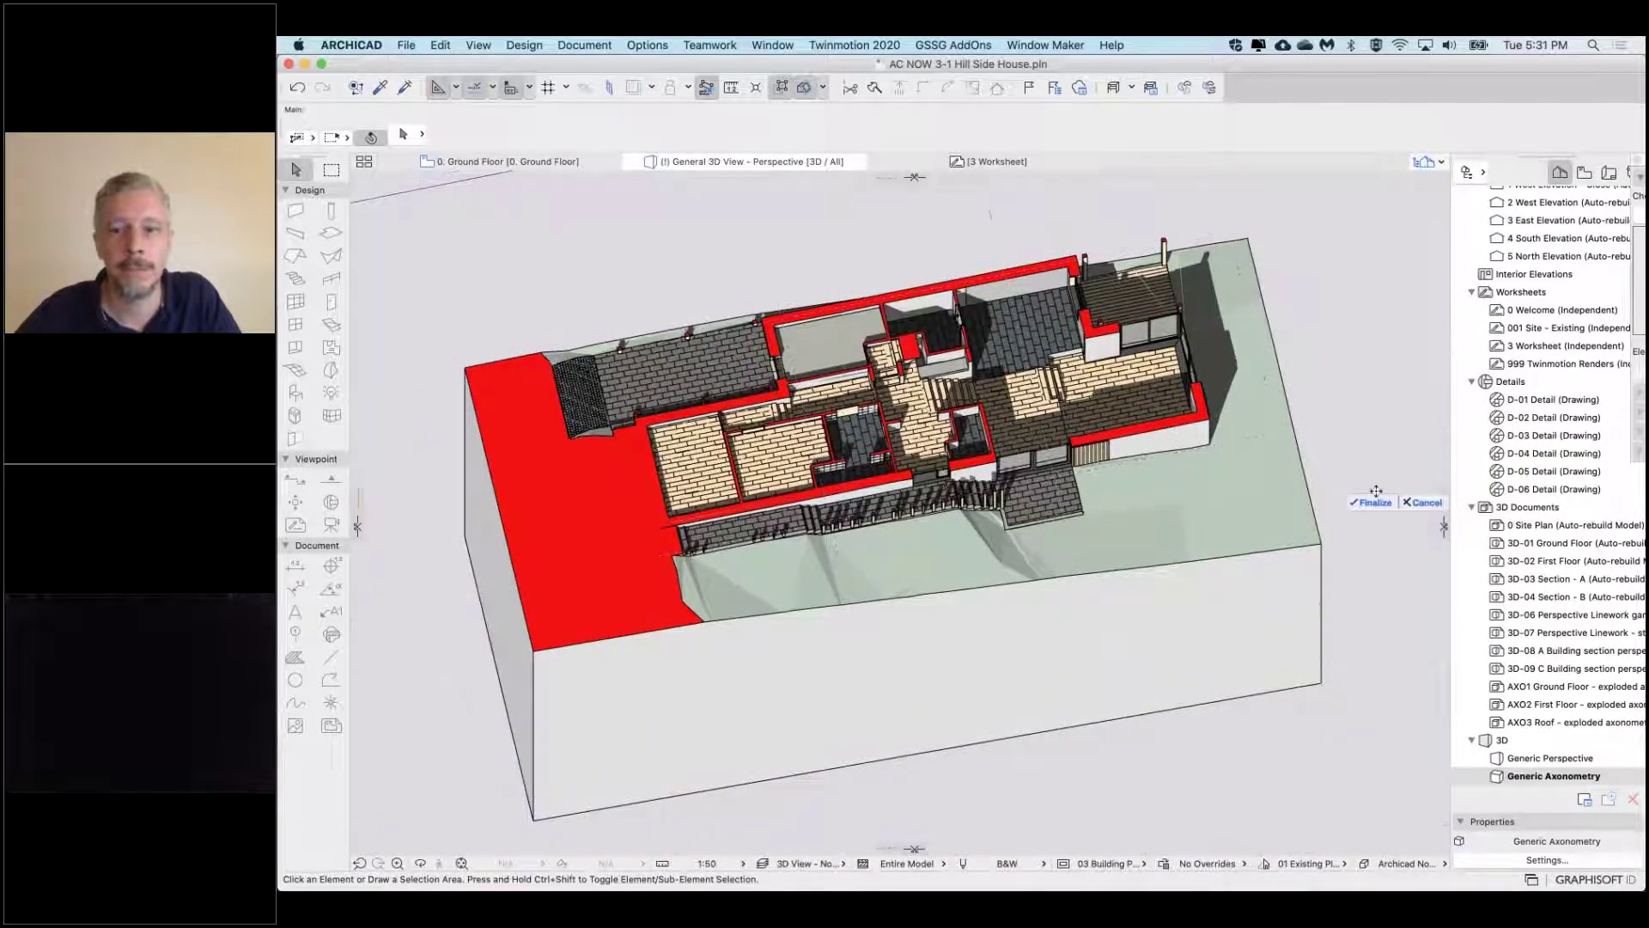
pyautogui.click(1372, 502)
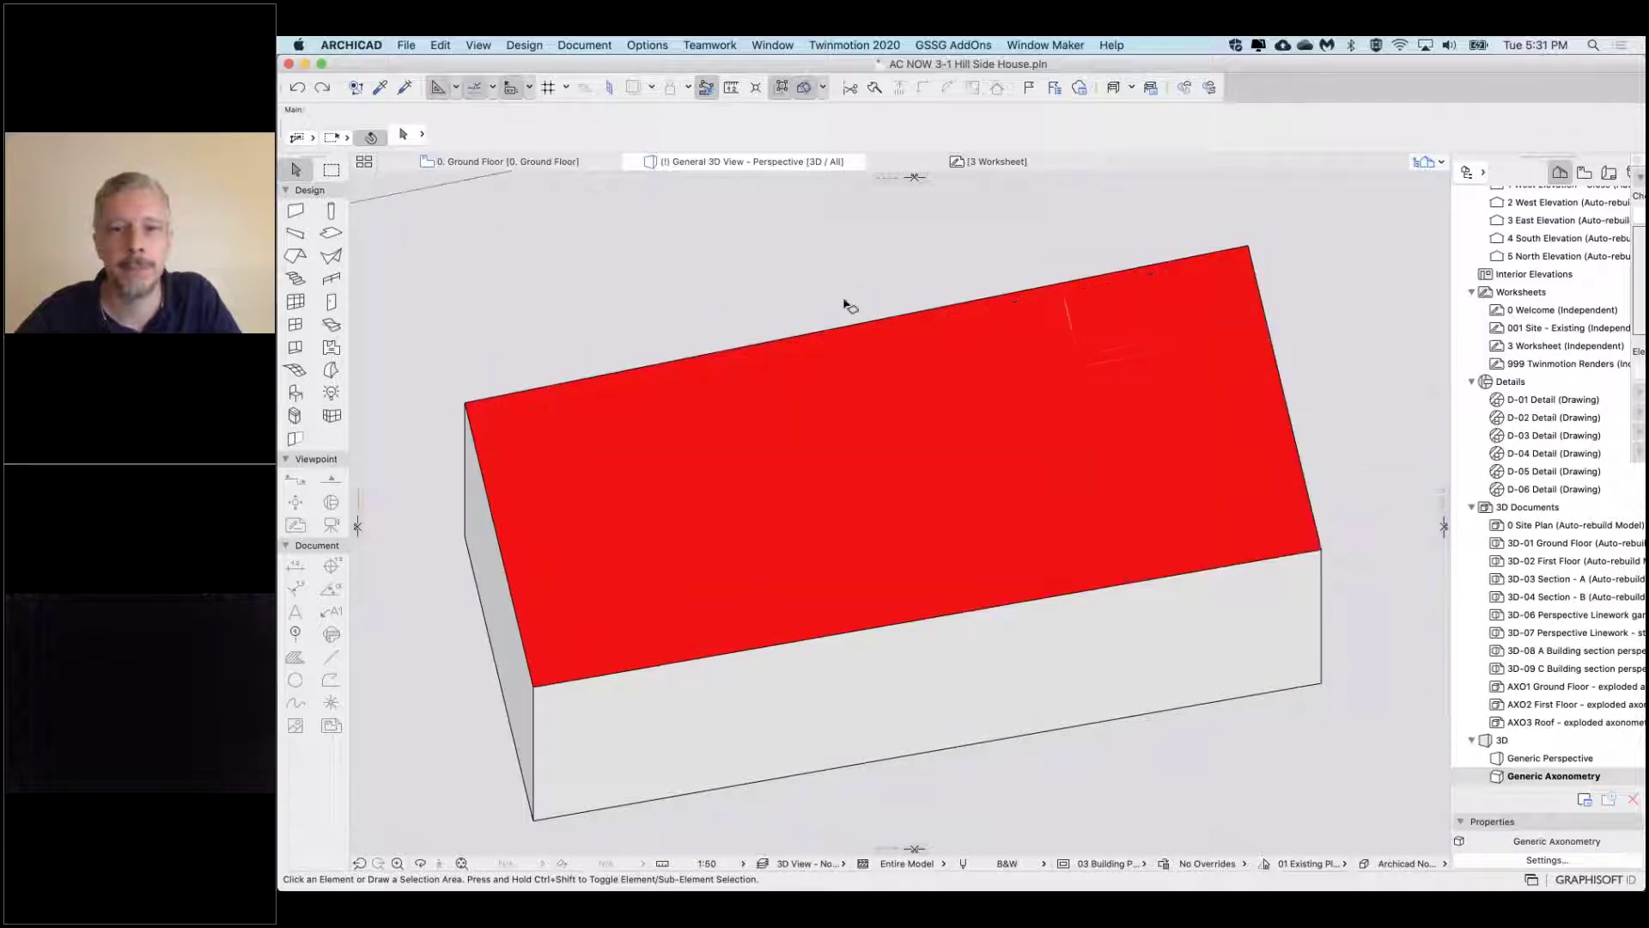
pyautogui.click(803, 275)
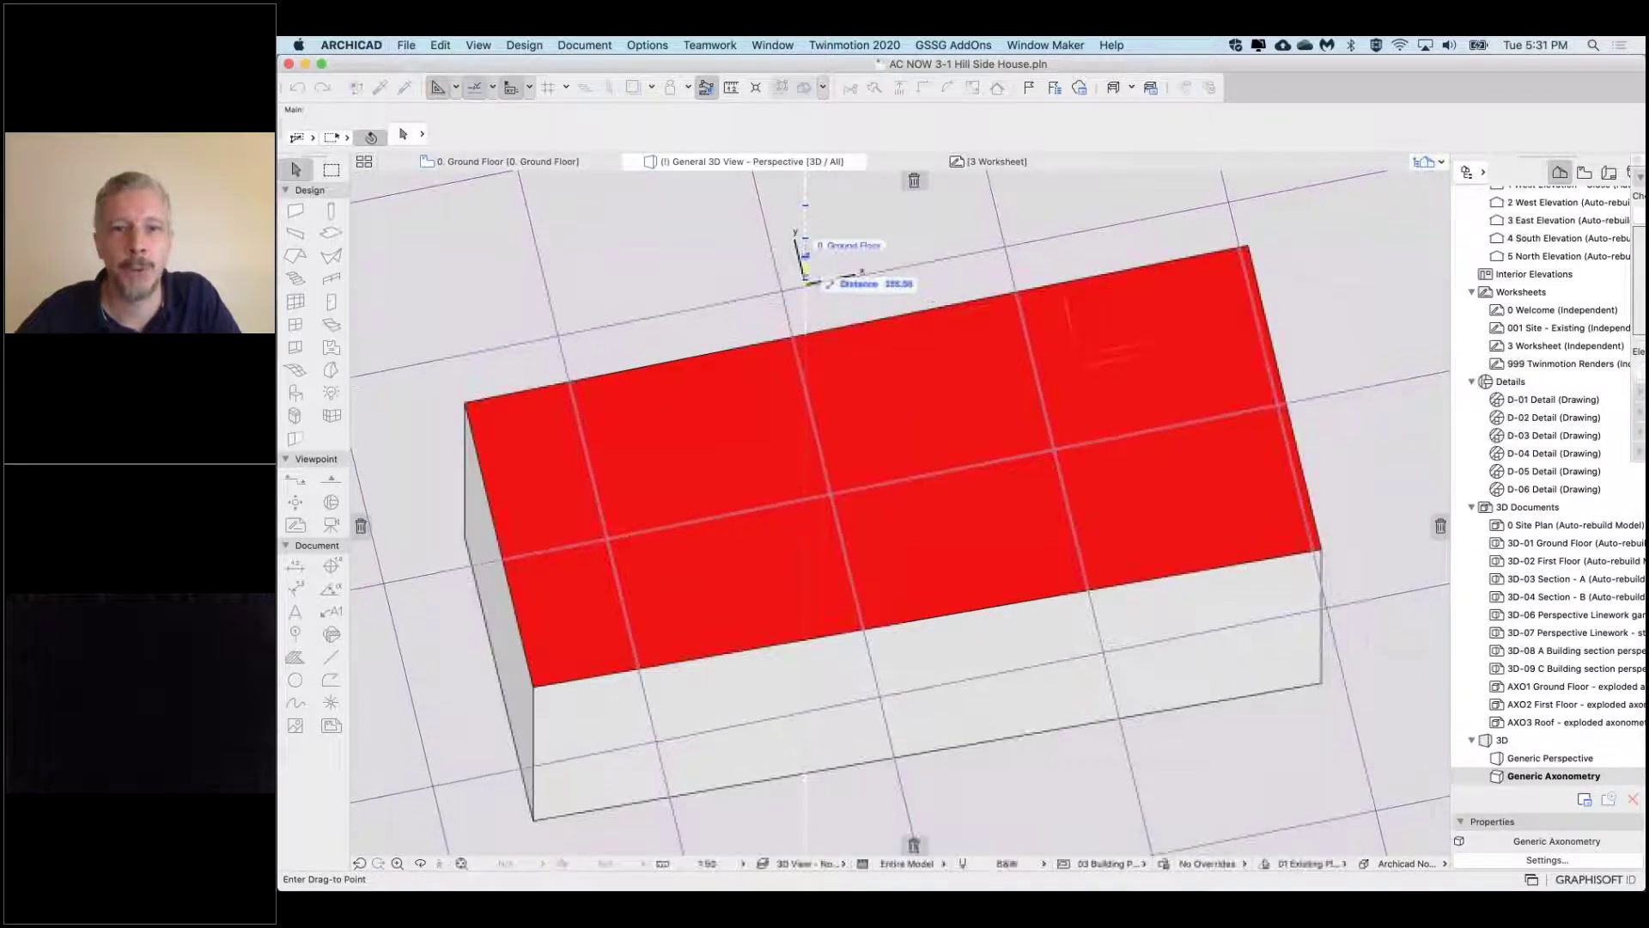
pyautogui.click(803, 251)
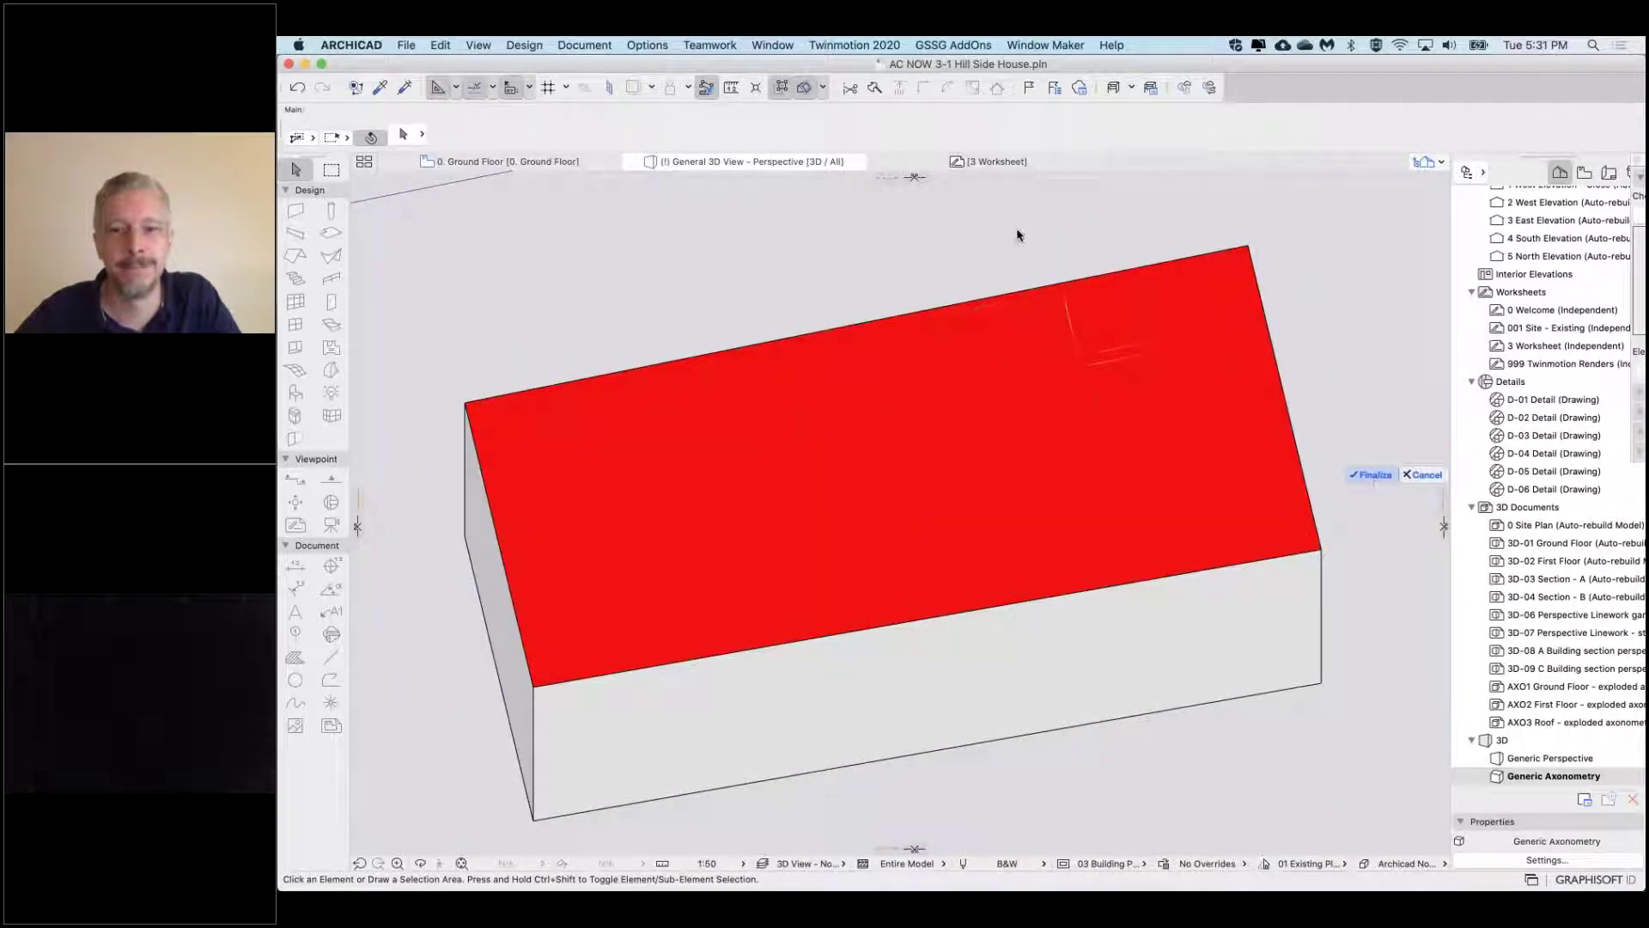
pyautogui.press('Return')
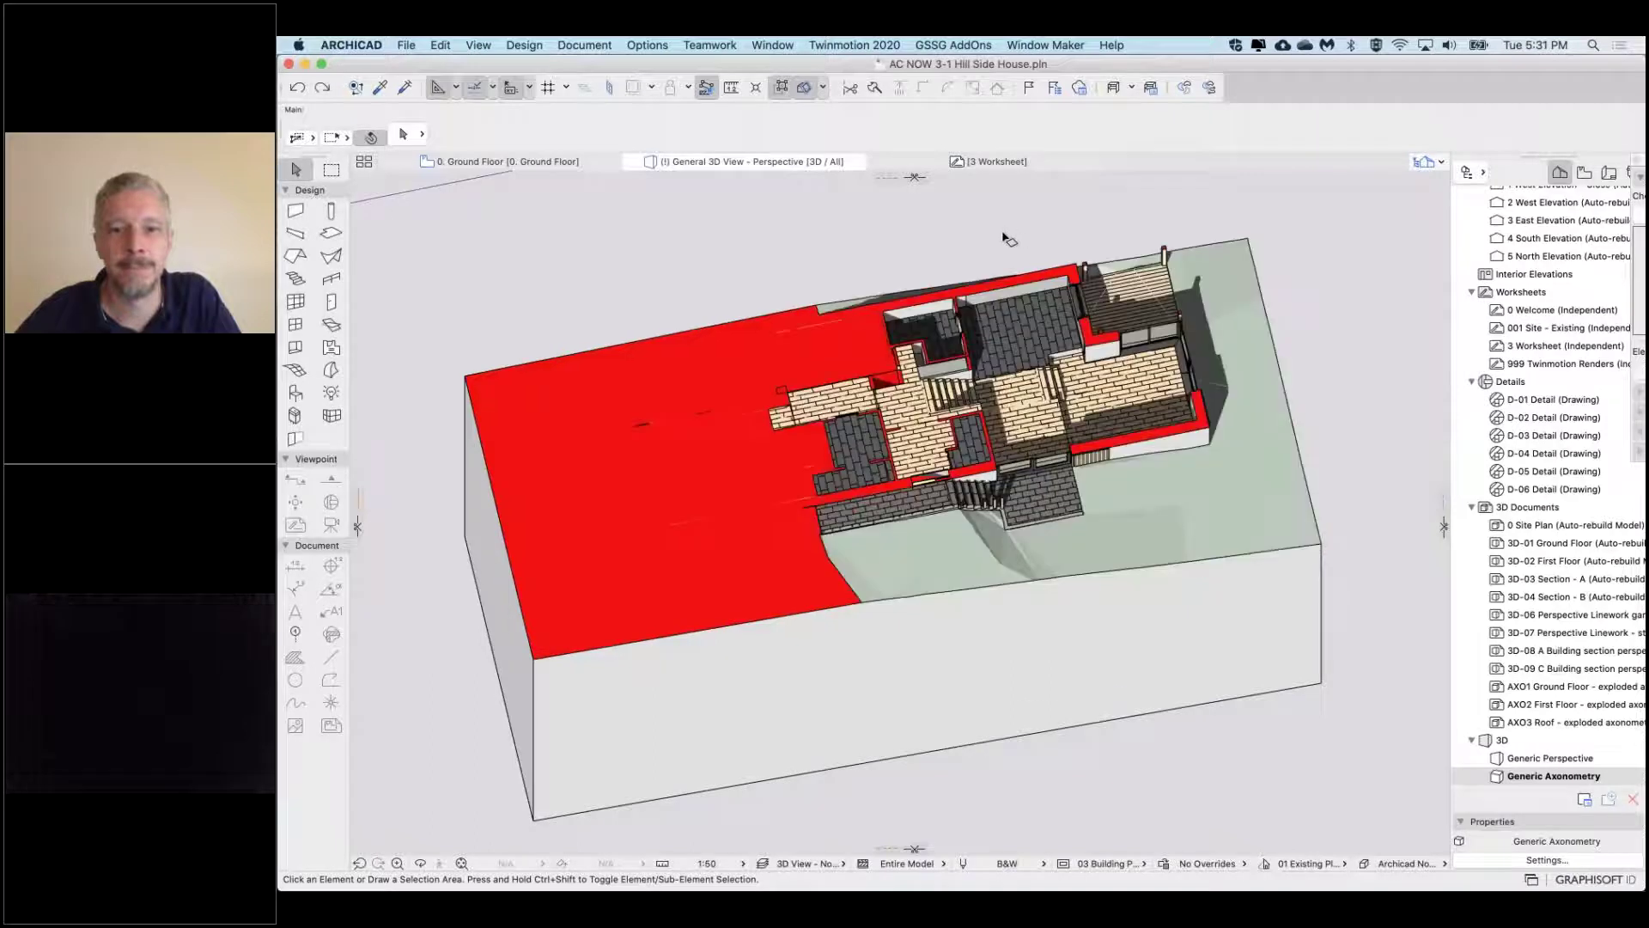
# Set the General 3D View's parallel projection to Top view with the camera azimuth at 270°
pyautogui.rightClick(783, 160)
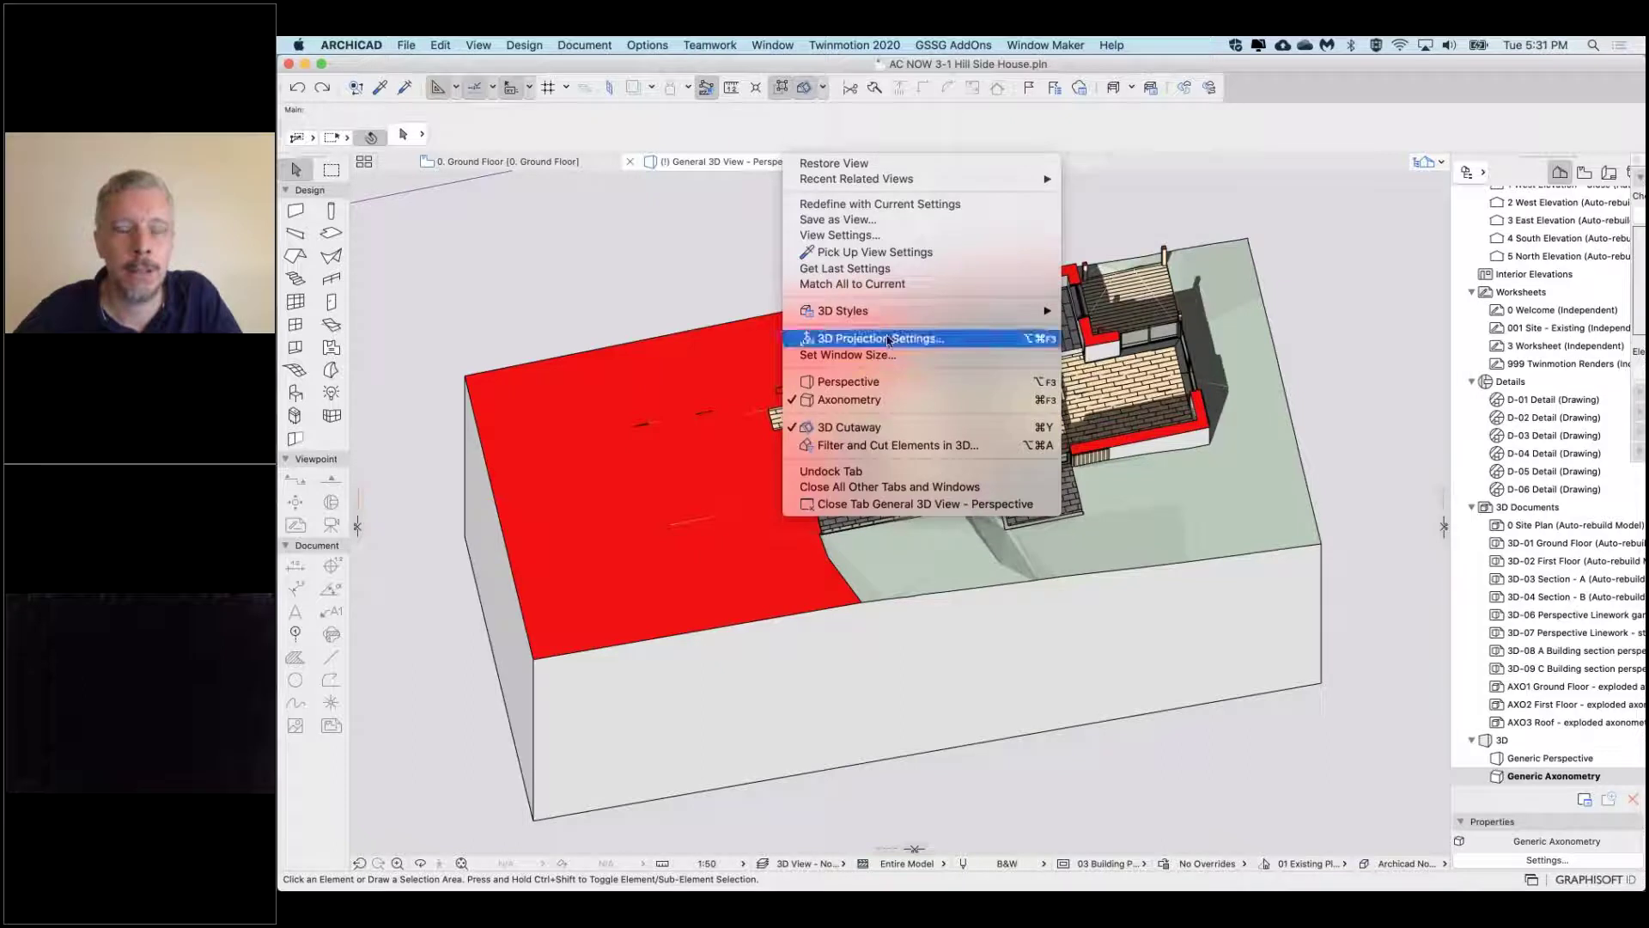
pyautogui.click(888, 340)
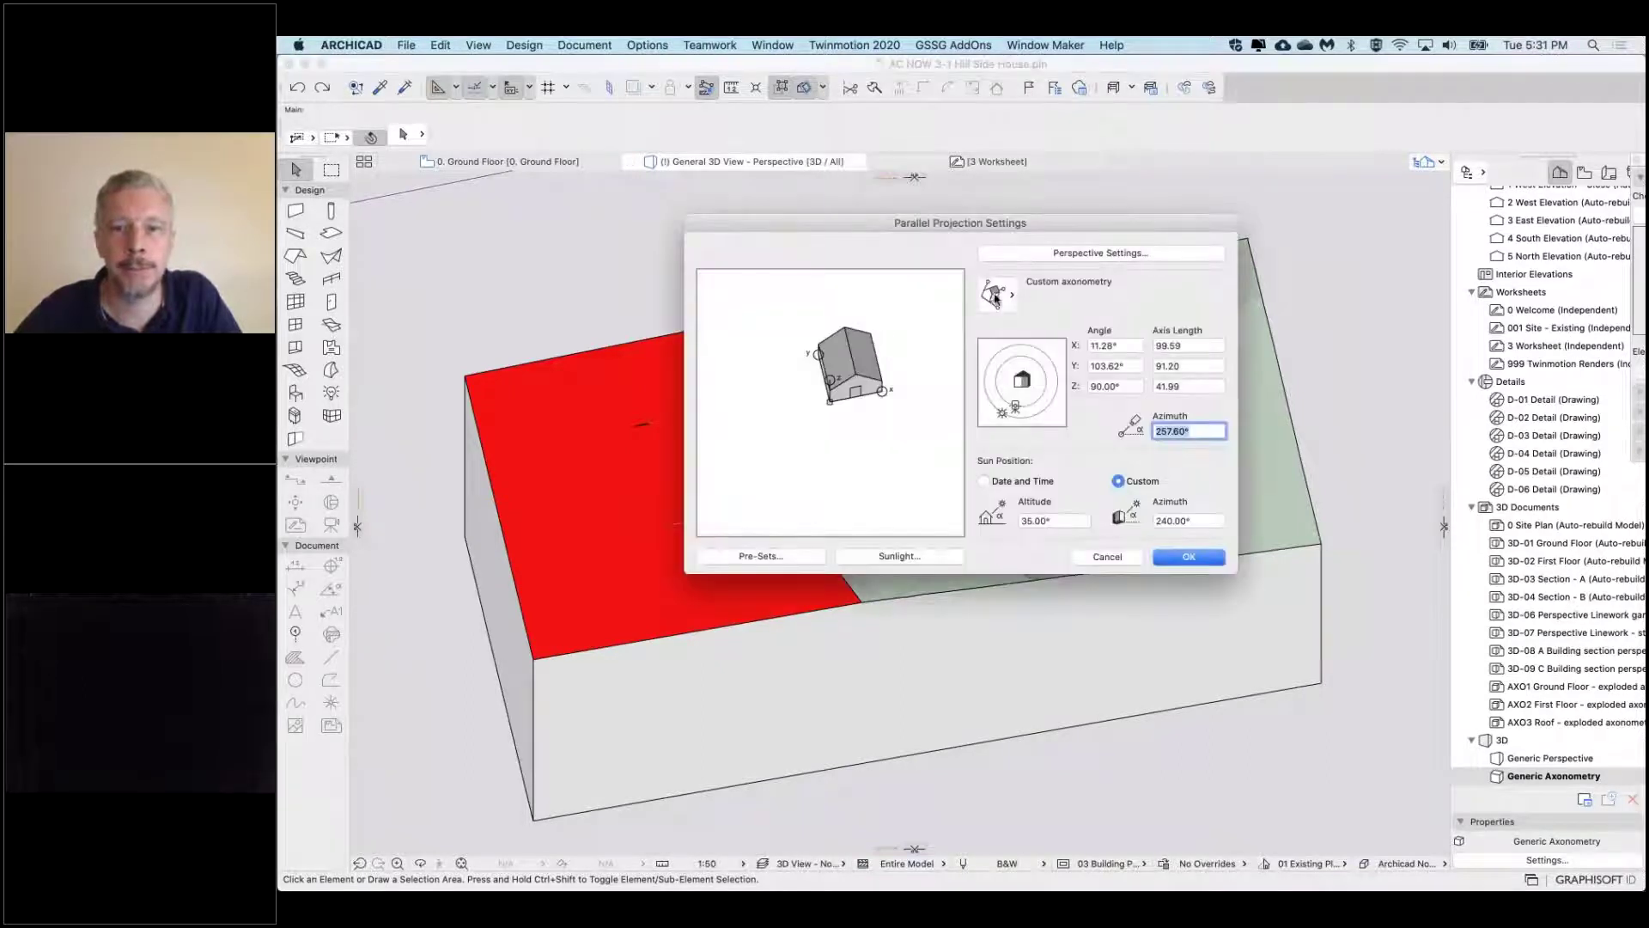
pyautogui.click(993, 296)
pyautogui.click(1024, 299)
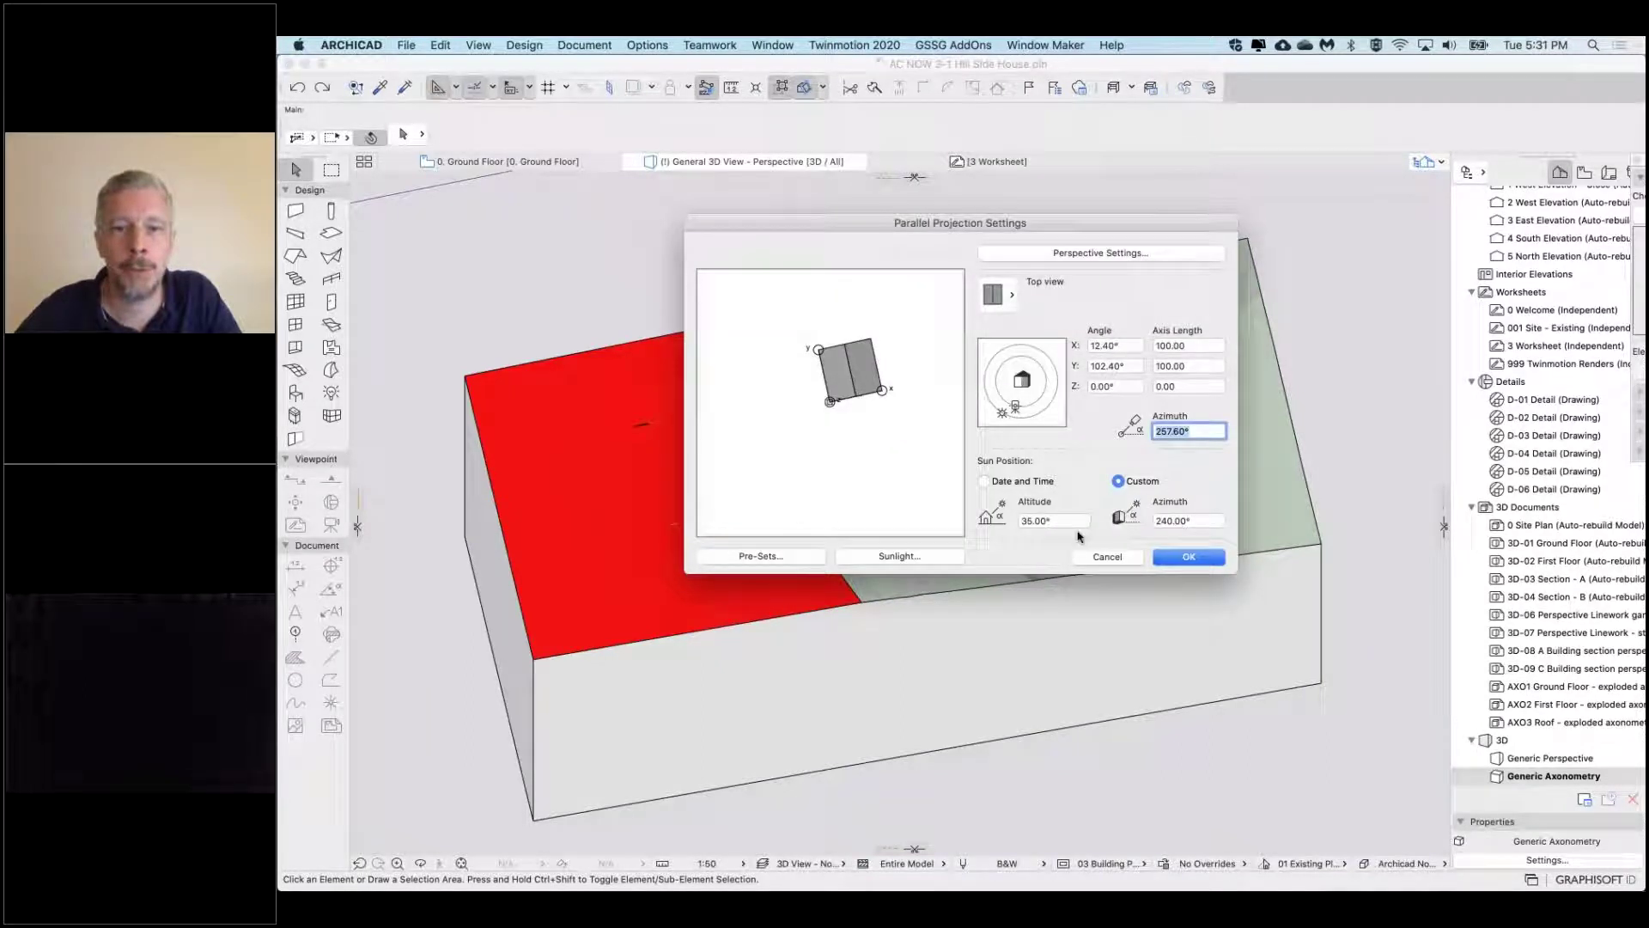
pyautogui.moveTo(1016, 410); pyautogui.dragTo(1023, 412)
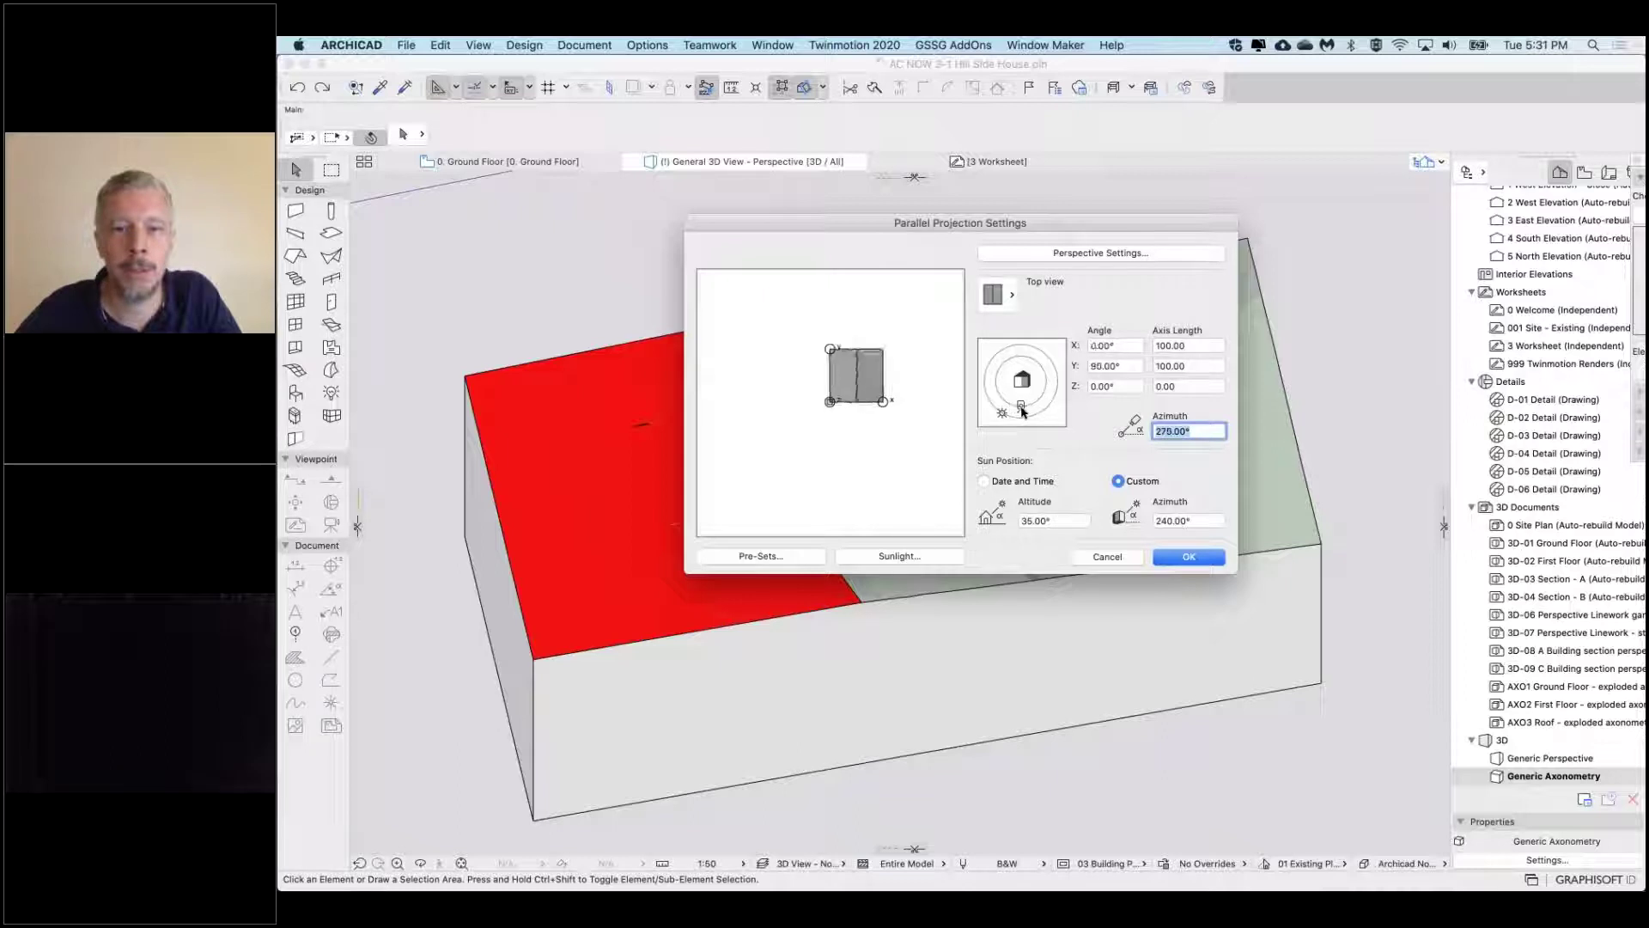
pyautogui.press('Return')
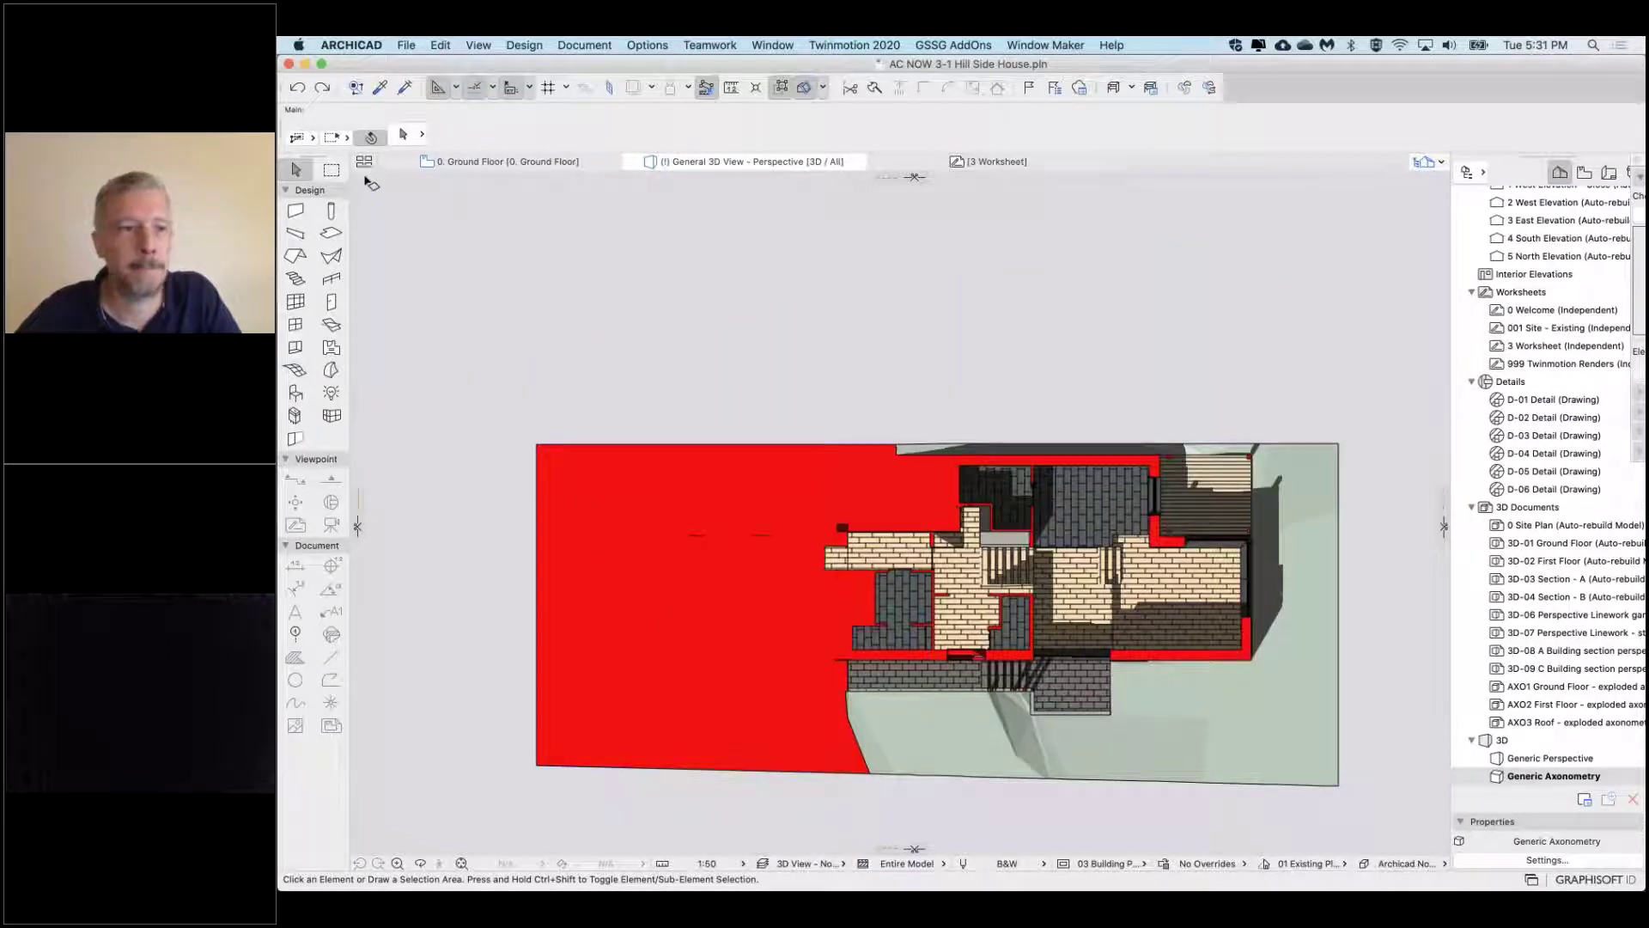
# Hide the cutting planes and draw a rectangular marquee around the entire top view of the cut model
pyautogui.click(330, 169)
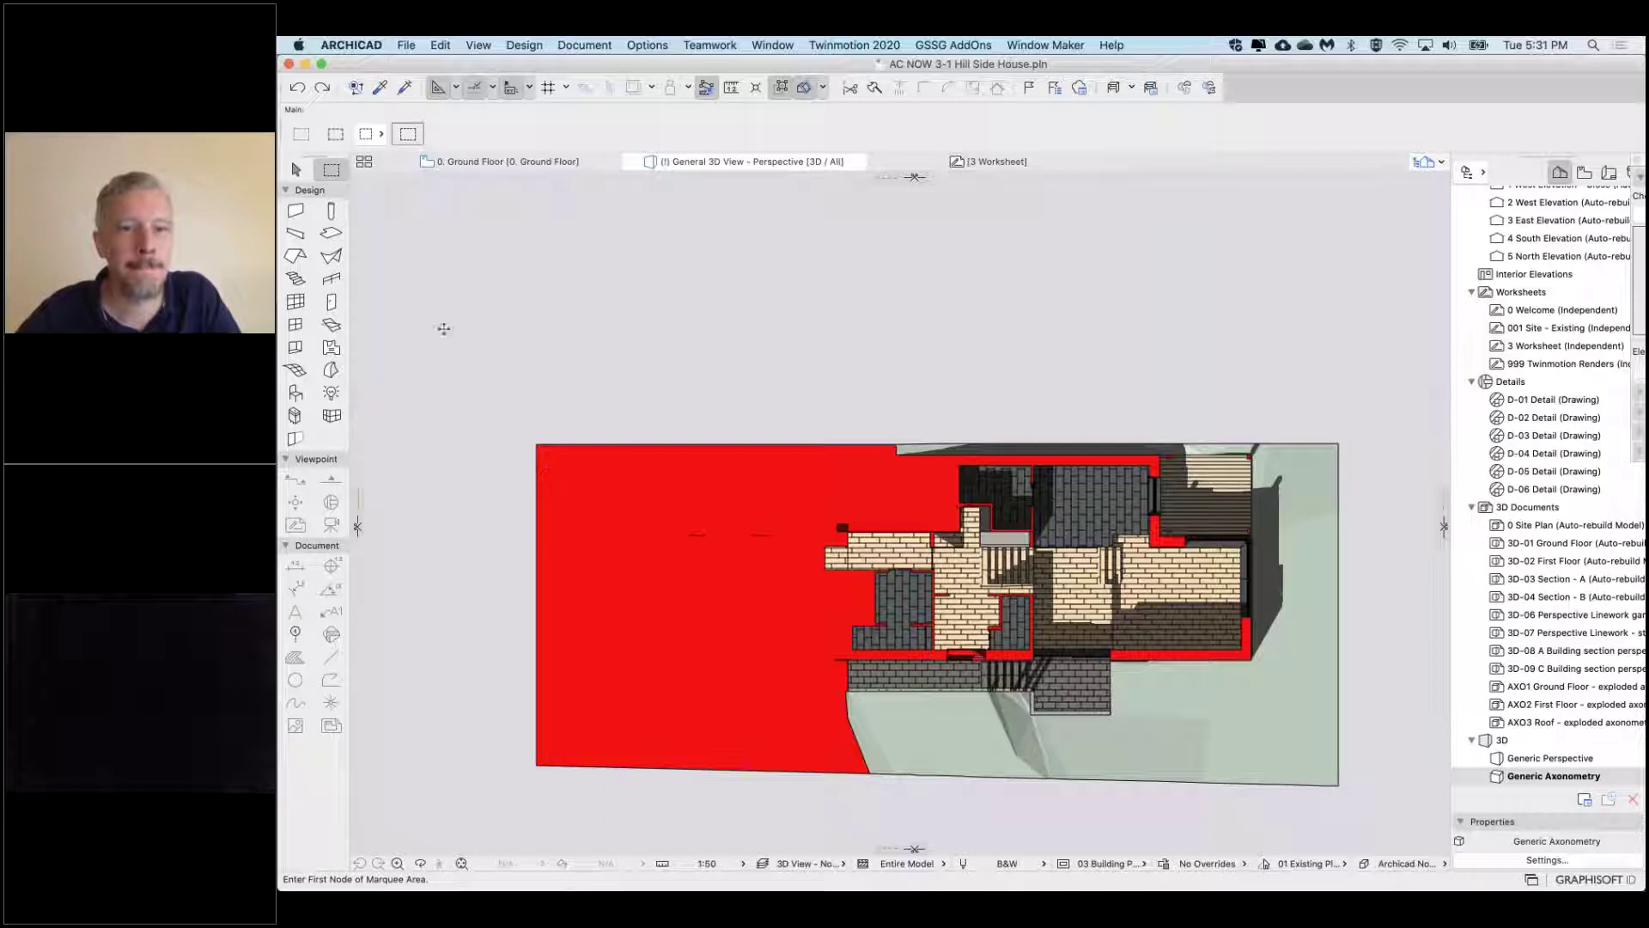
pyautogui.click(822, 86)
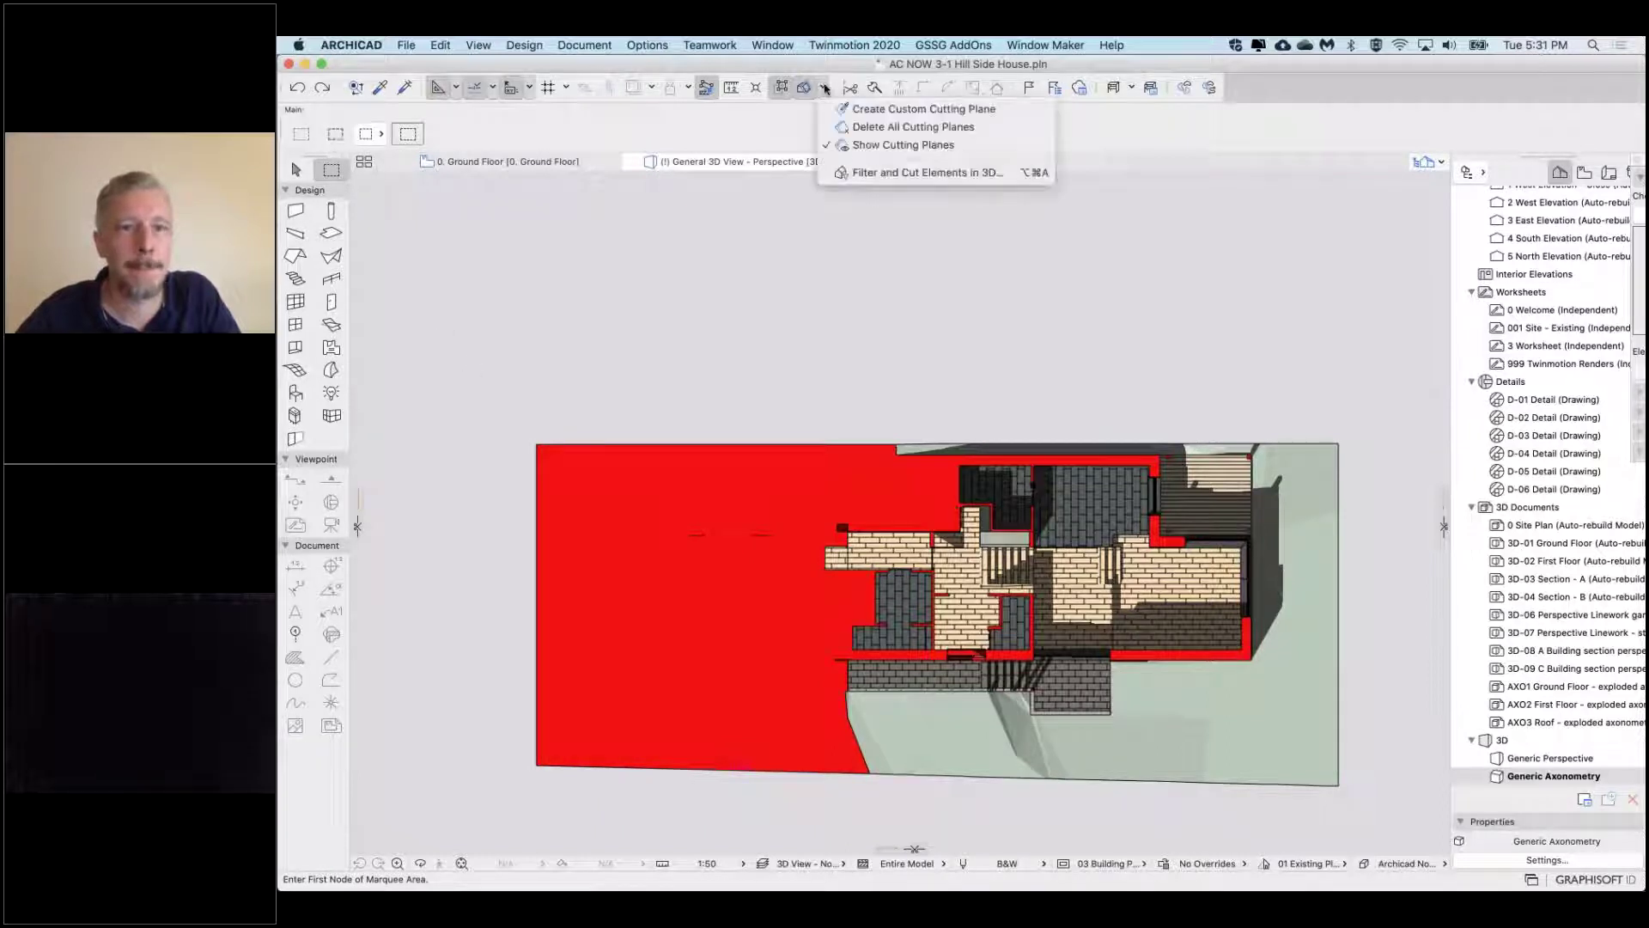
pyautogui.click(872, 146)
pyautogui.click(487, 400)
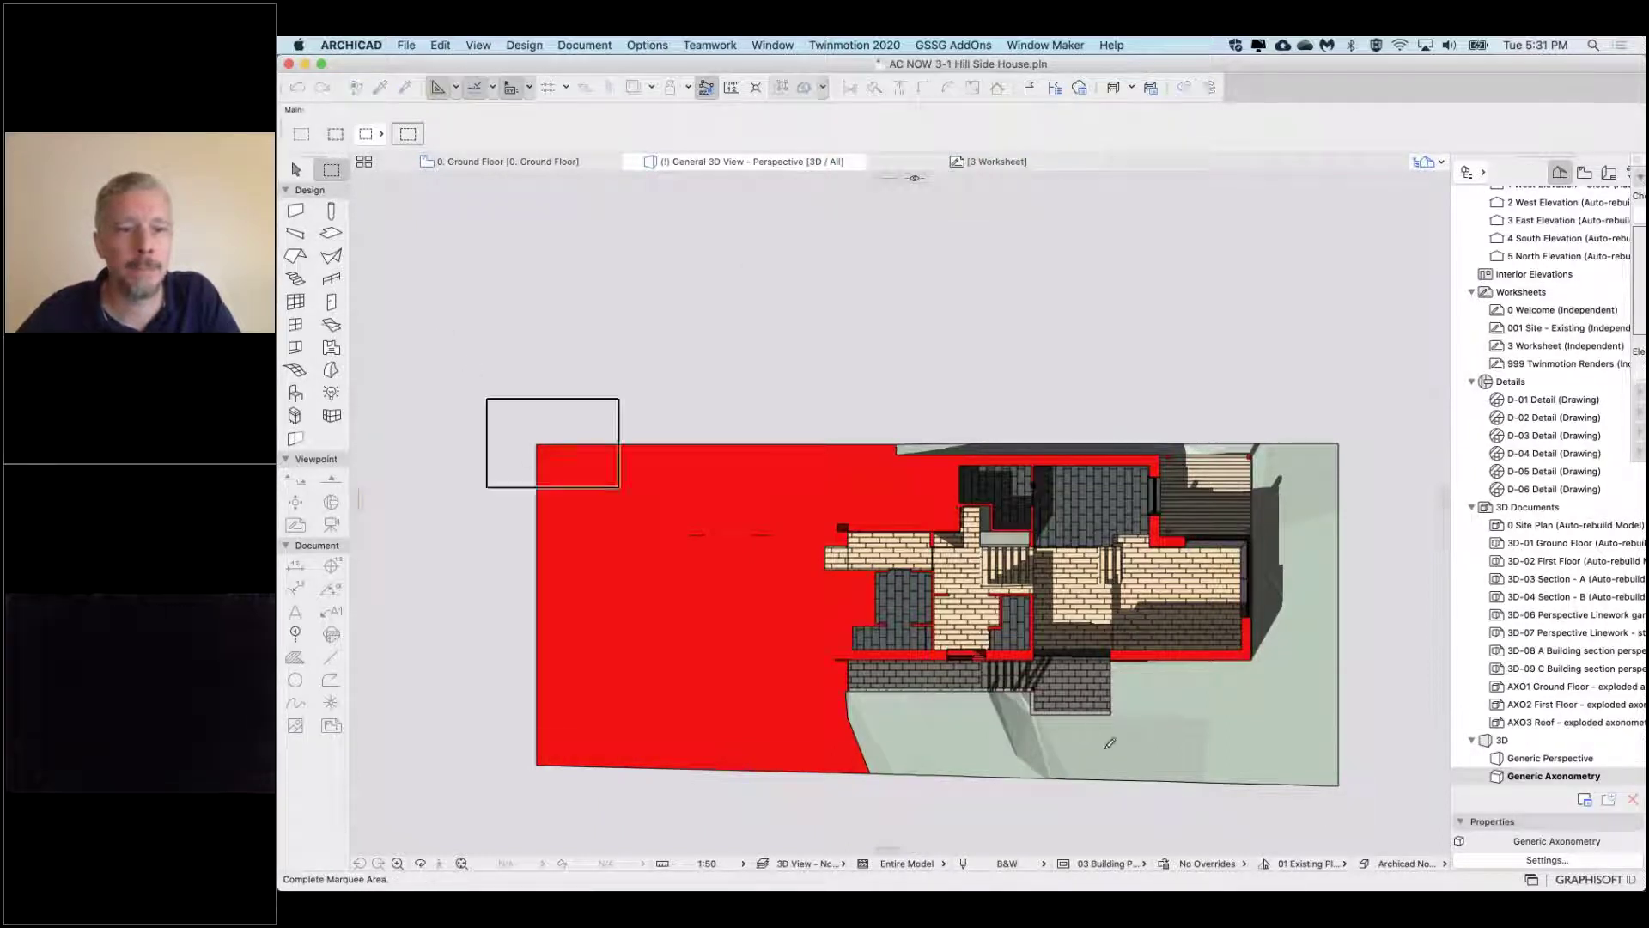
pyautogui.click(1394, 831)
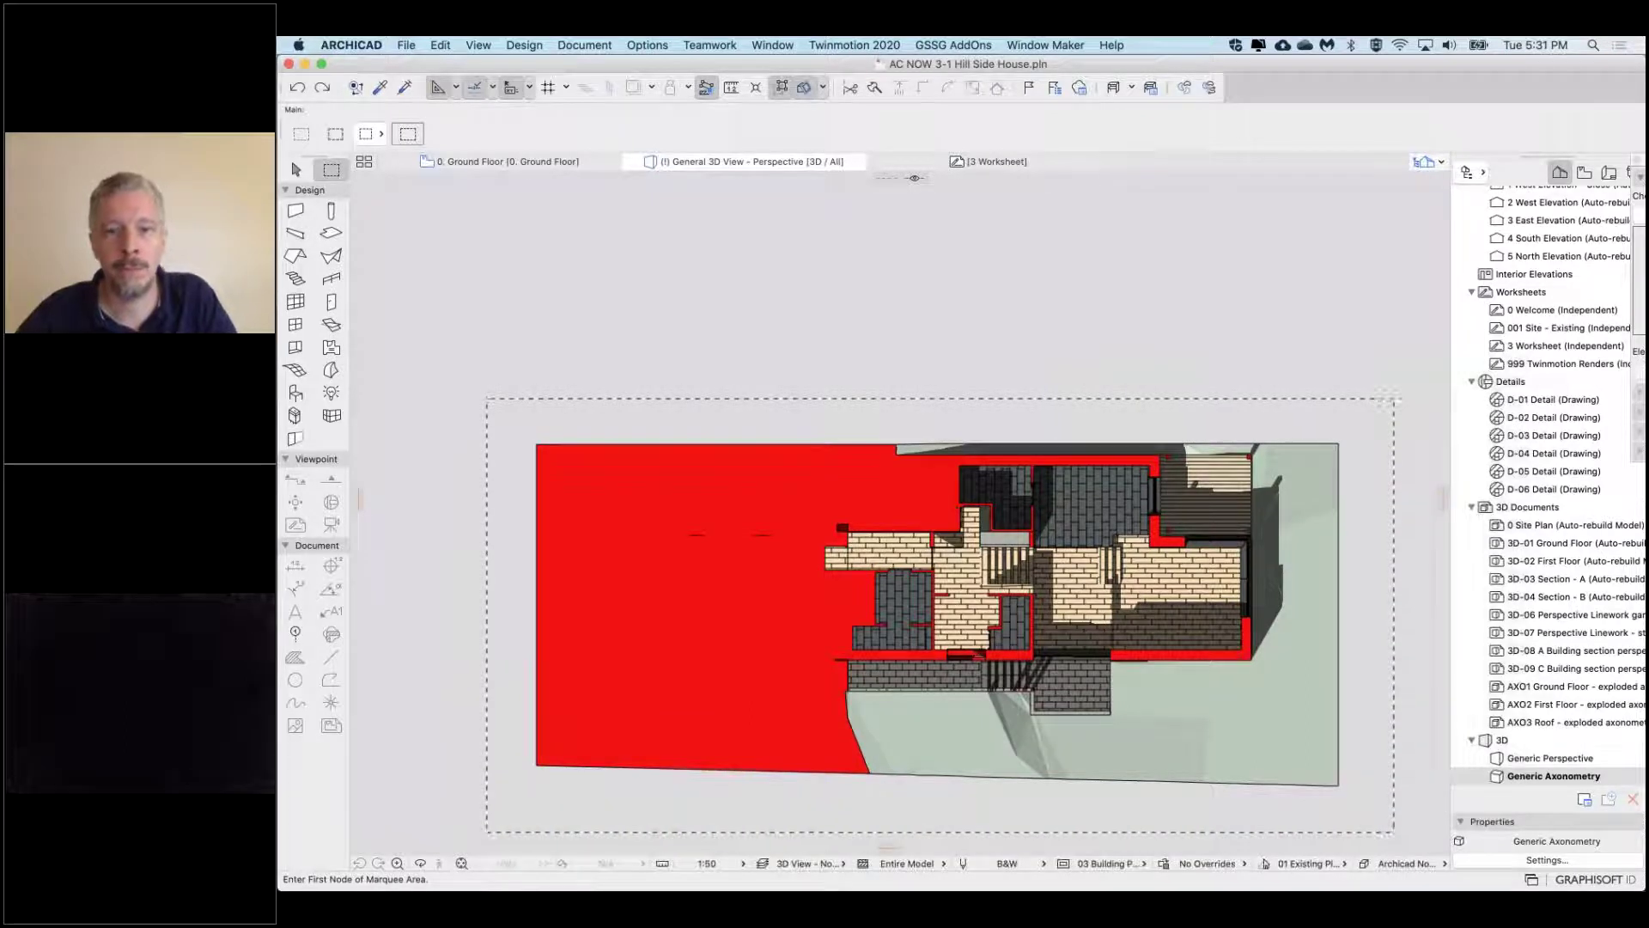
# Copy the marquee contents as a scaled drawing with construction elements as Edges, shadows as Polygons and no 3D hatching
pyautogui.press('super+c')
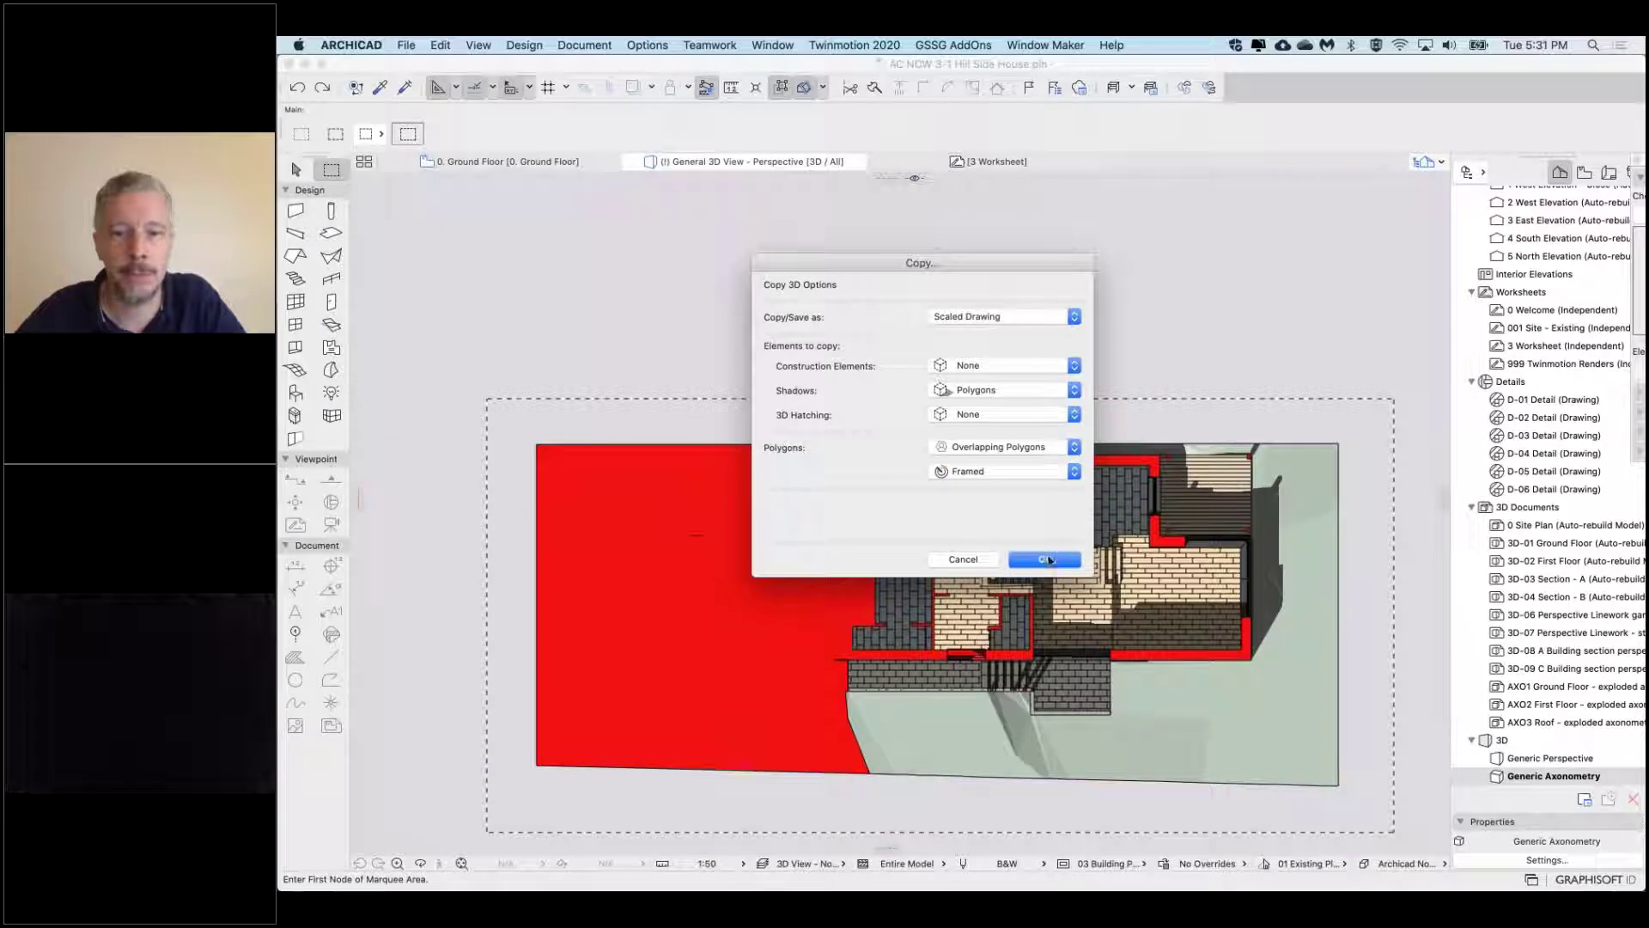
pyautogui.click(955, 365)
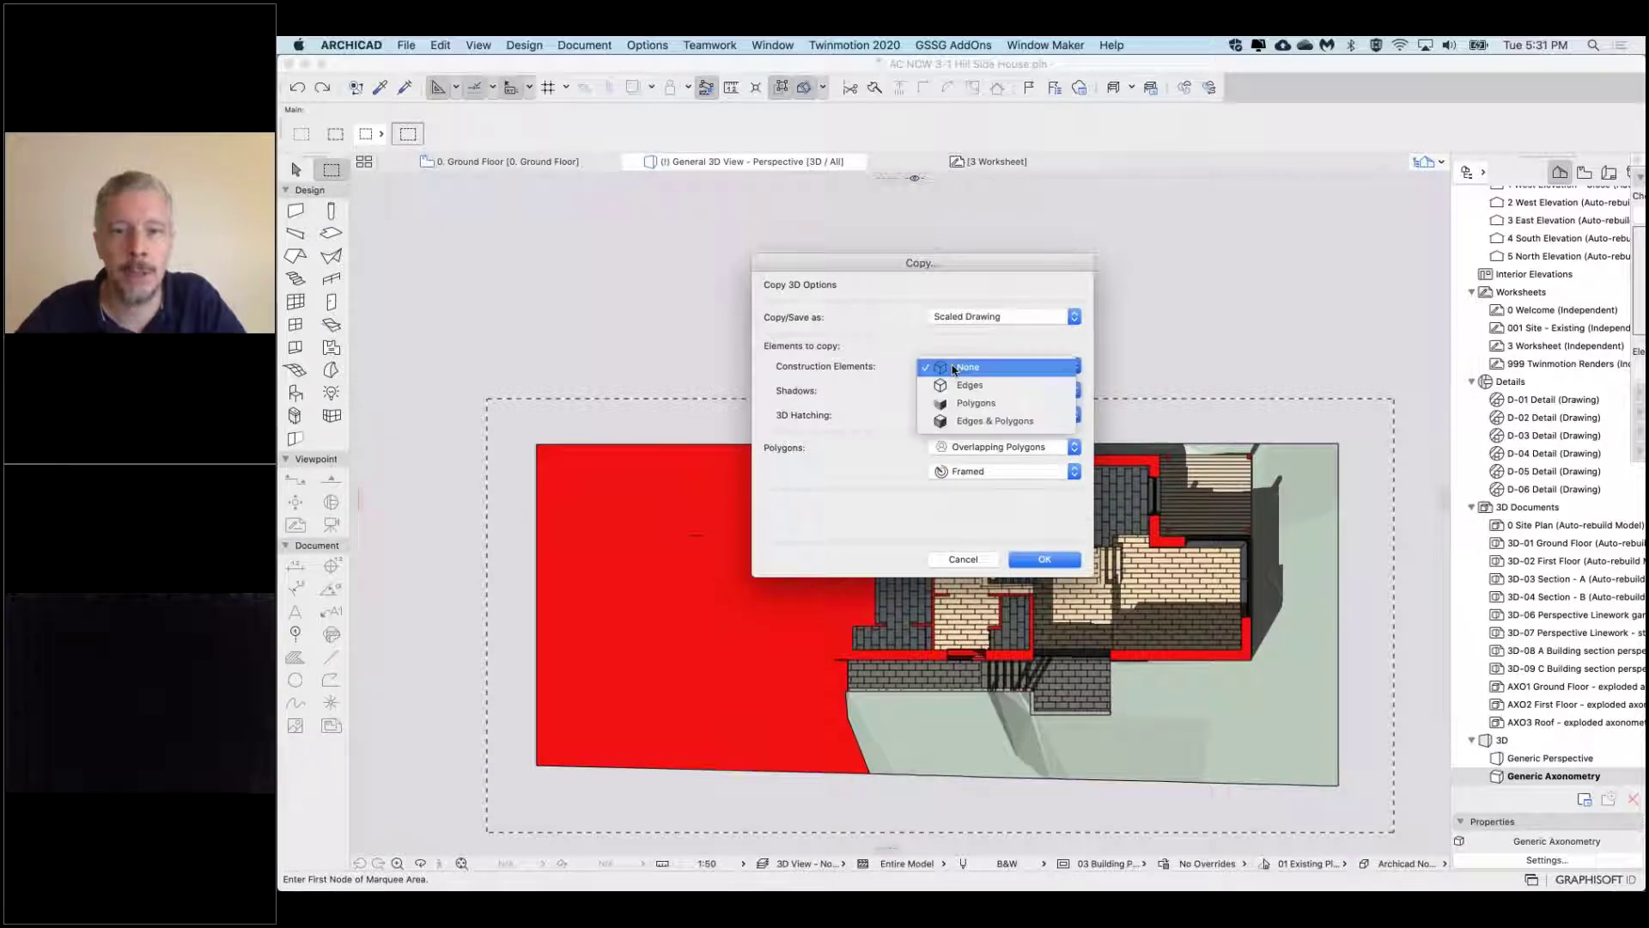
pyautogui.press('Return')
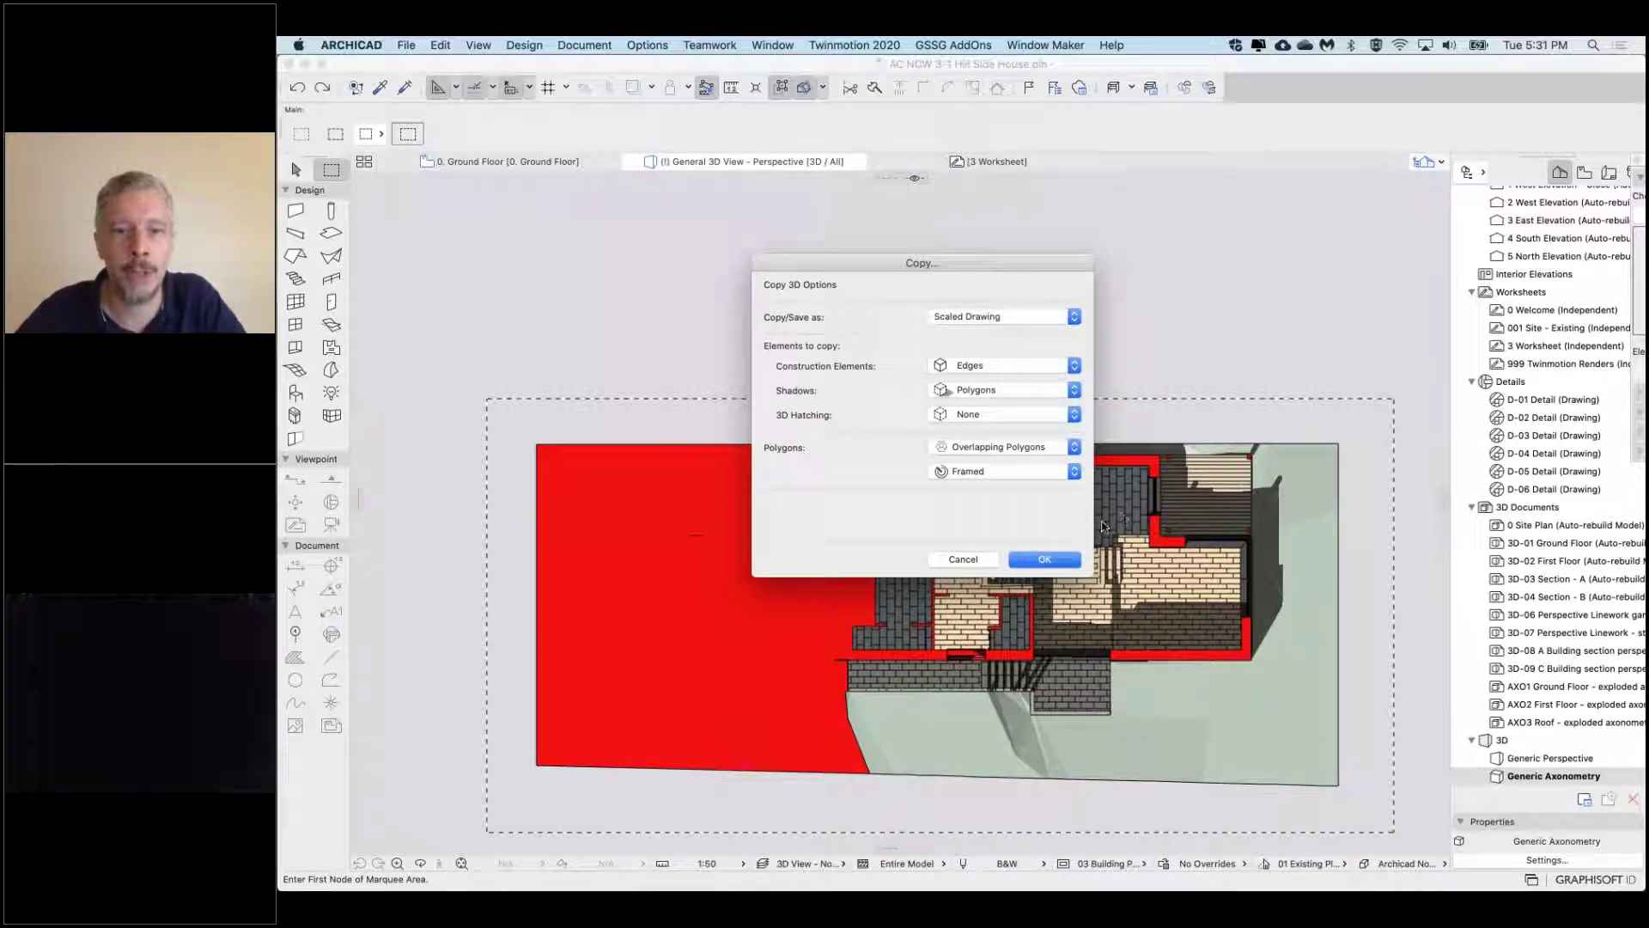
pyautogui.click(1045, 559)
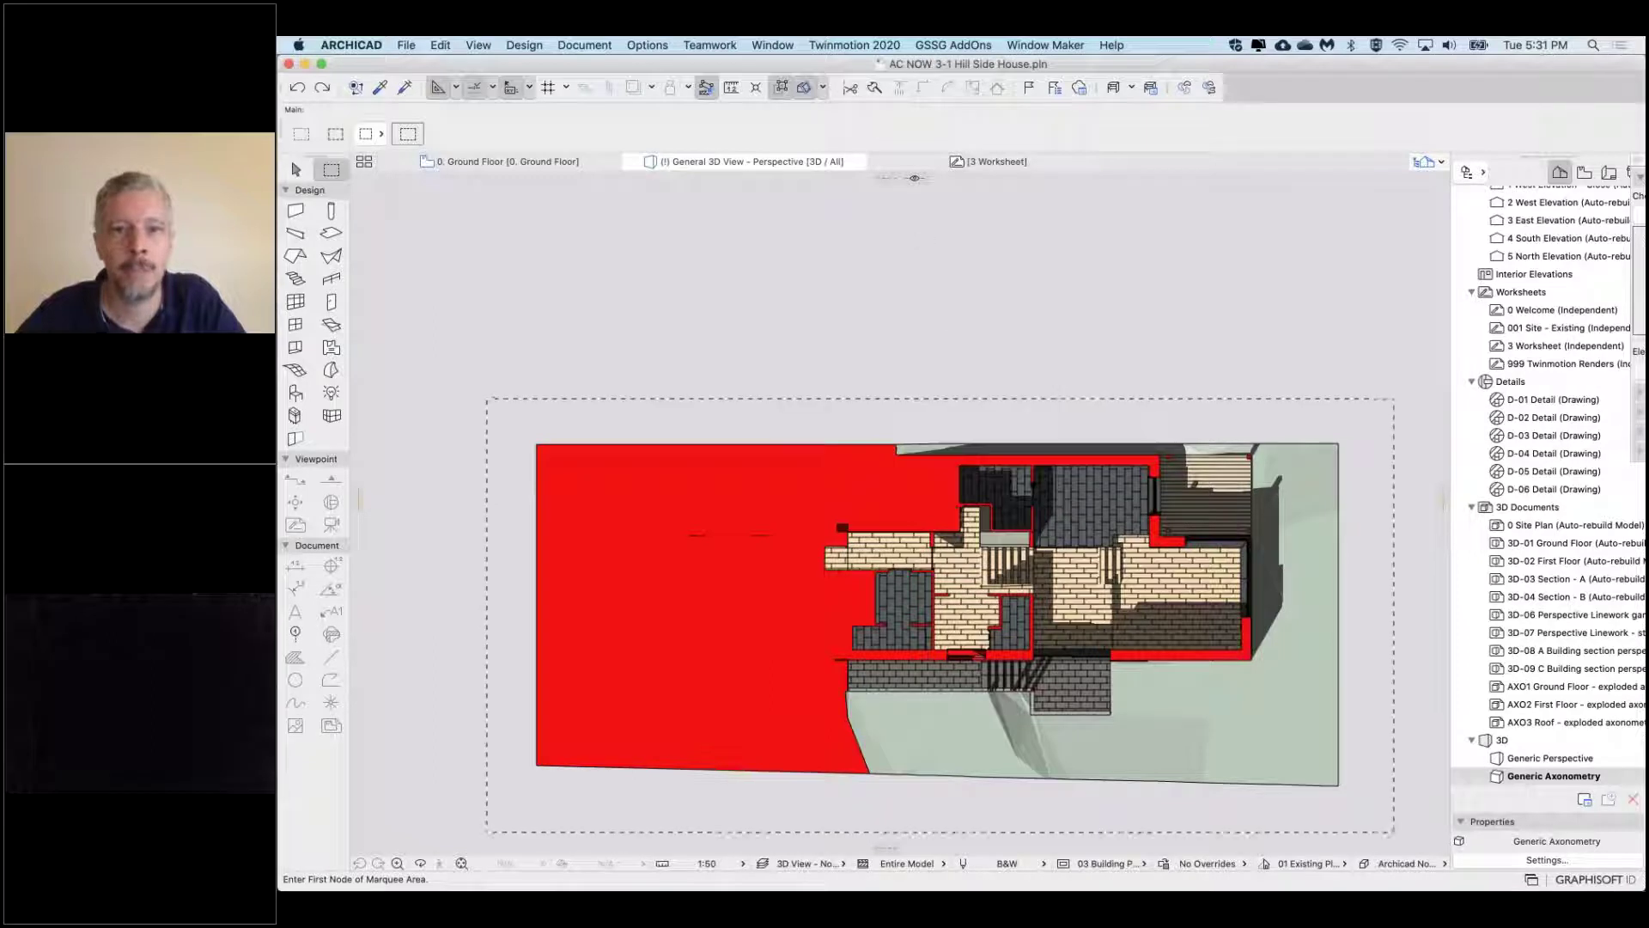
# Delete everything on worksheet 3 and paste the copied top-view drawing in its place
pyautogui.click(942, 163)
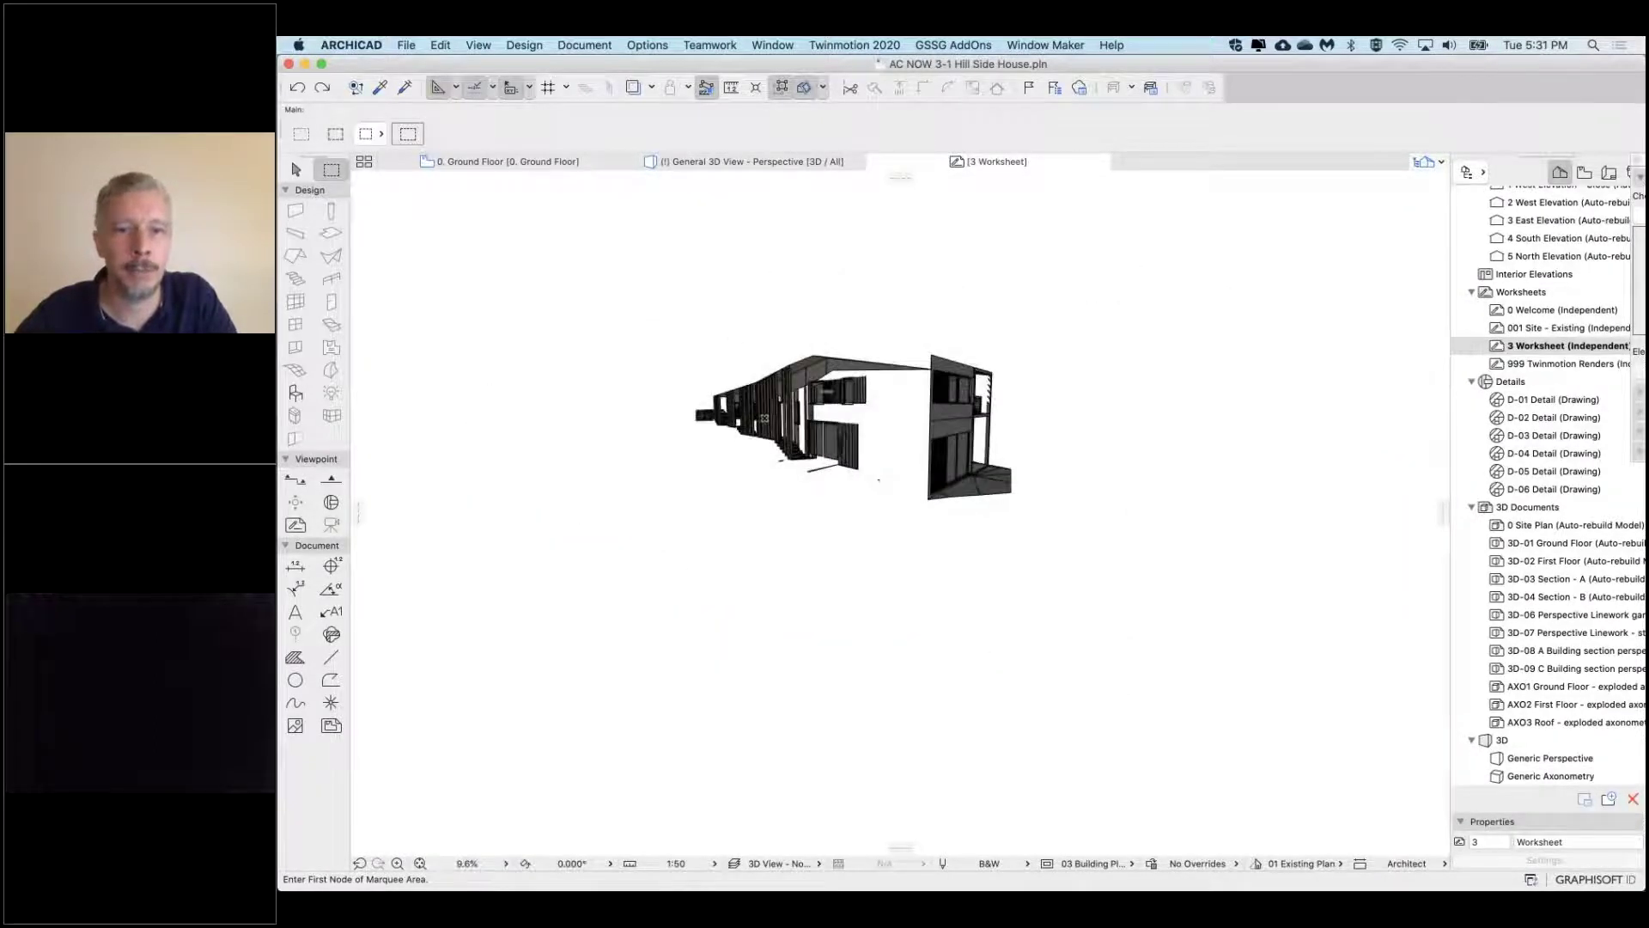
pyautogui.press('super+a')
pyautogui.press('Delete')
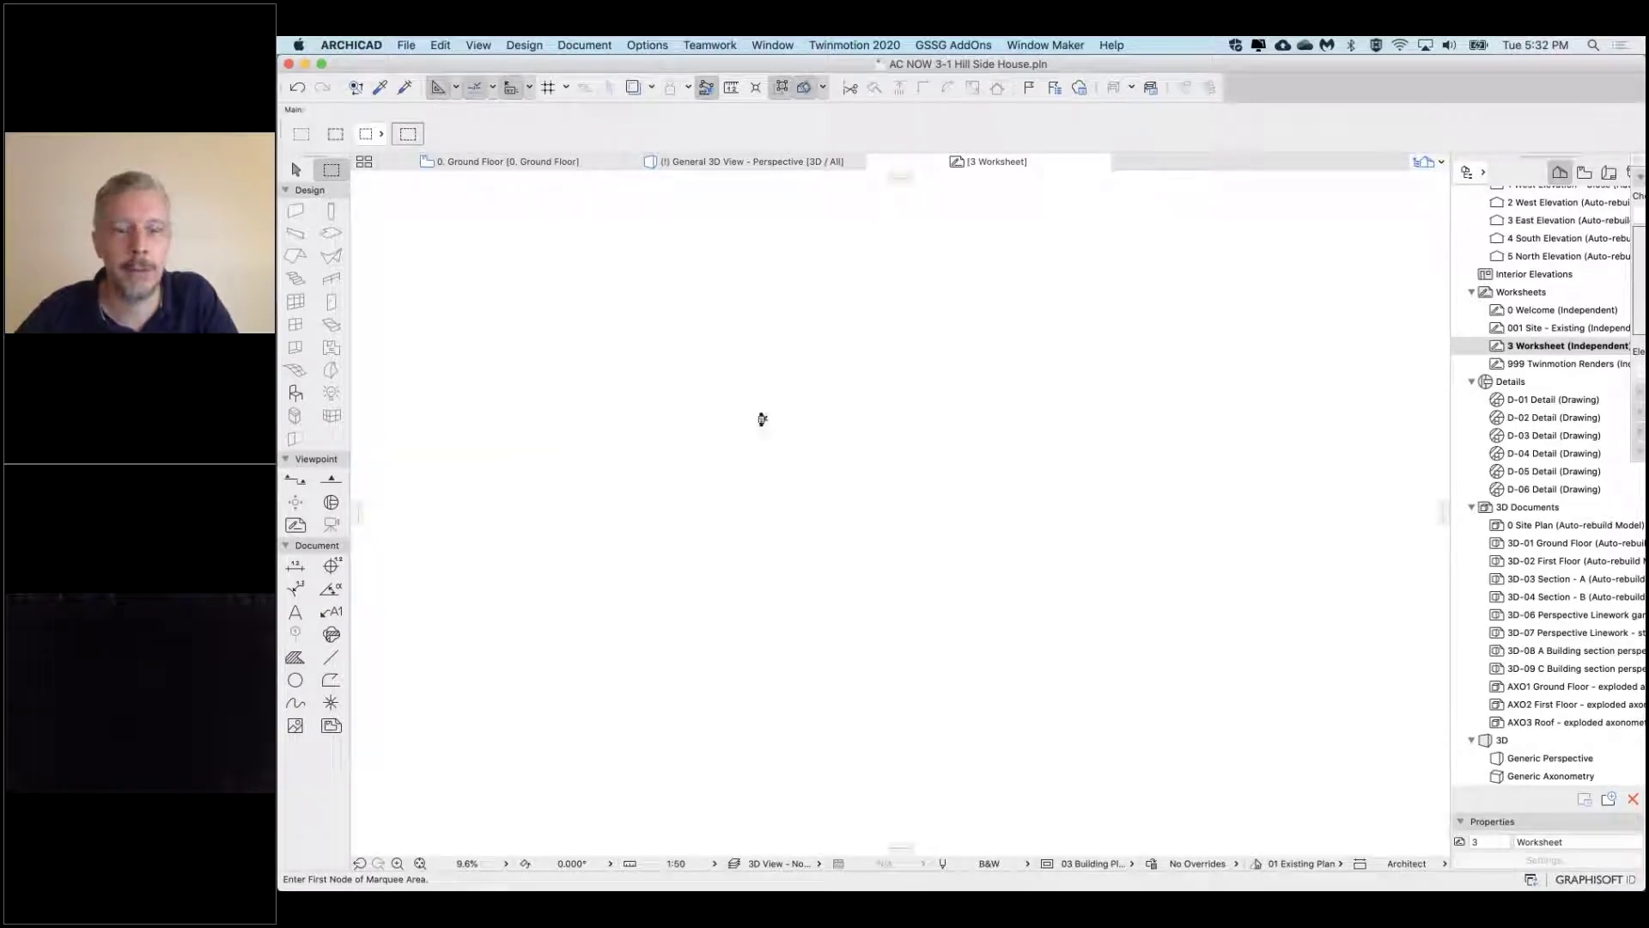
pyautogui.press('super+v')
pyautogui.press("super+'")
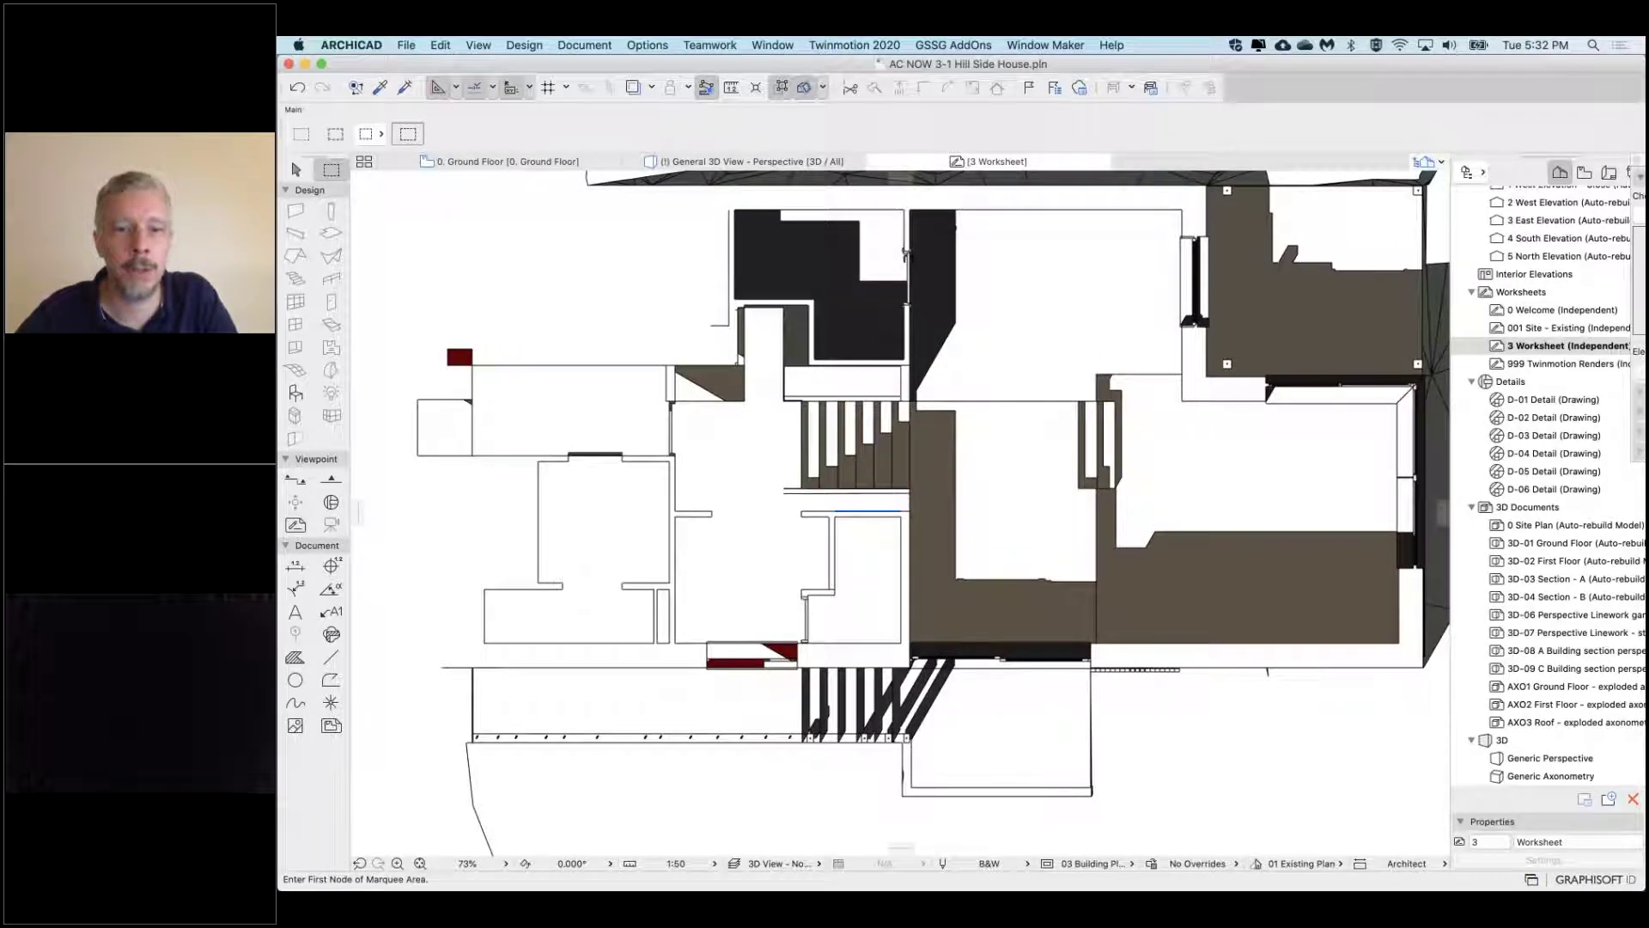
# Select a shadow fill in the pasted floor plan, clear the selection, and inspect the whole drawing
pyautogui.click(1013, 616)
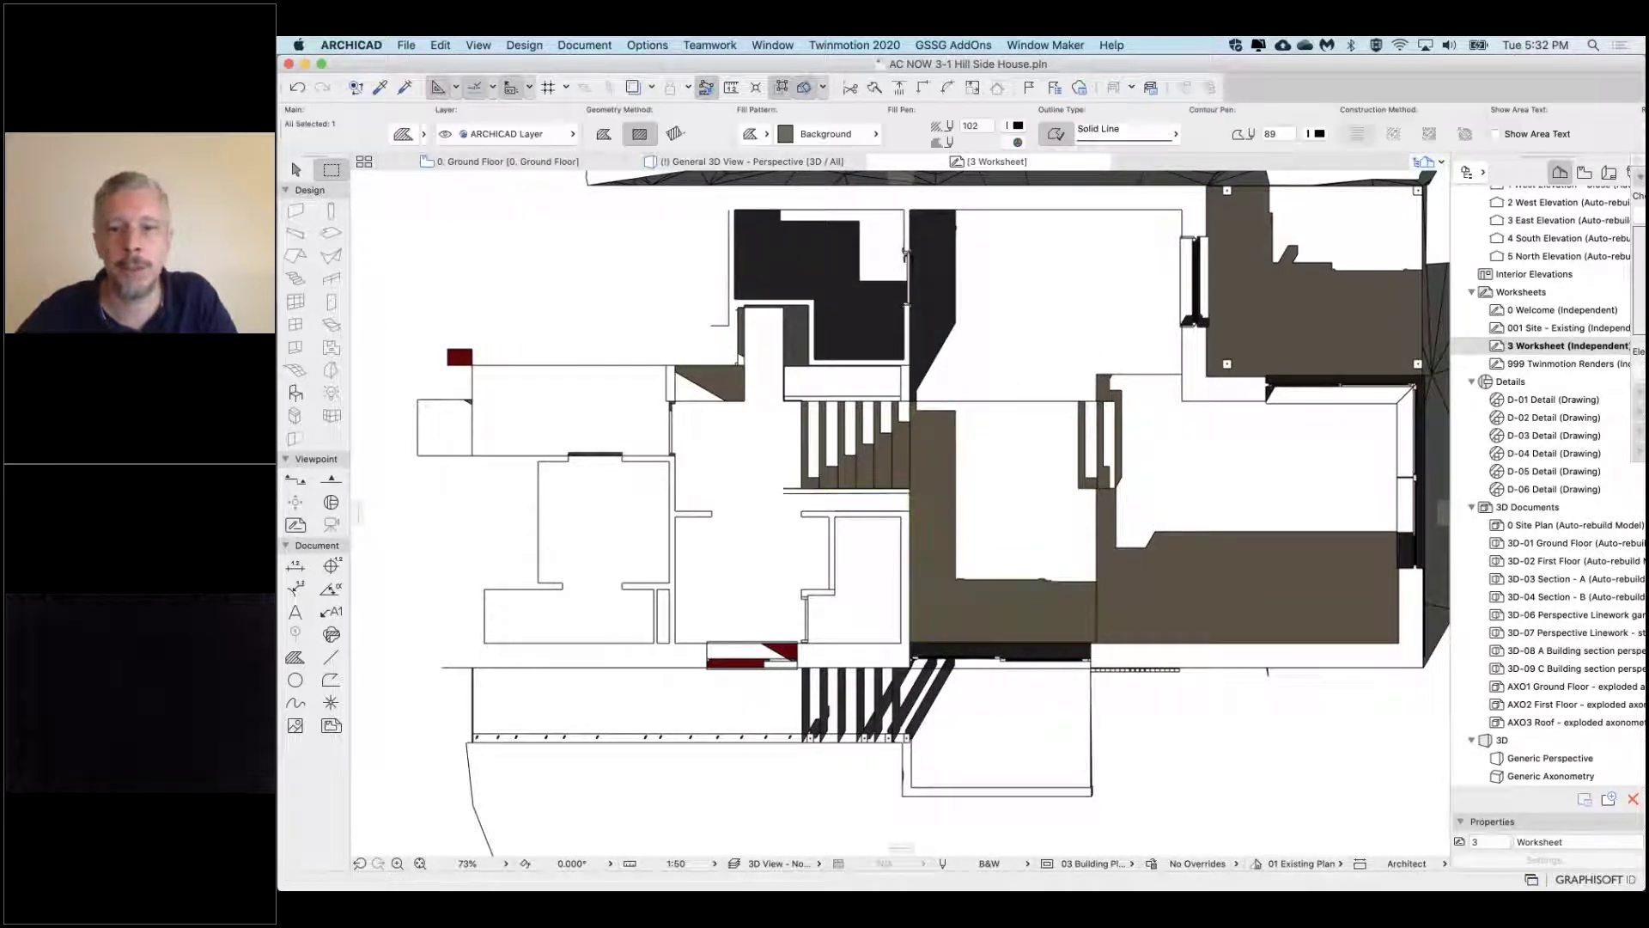
pyautogui.moveTo(1302, 434); pyautogui.dragTo(1197, 442, button='middle')
pyautogui.press('Escape')
pyautogui.scroll(-5, 1196, 440)
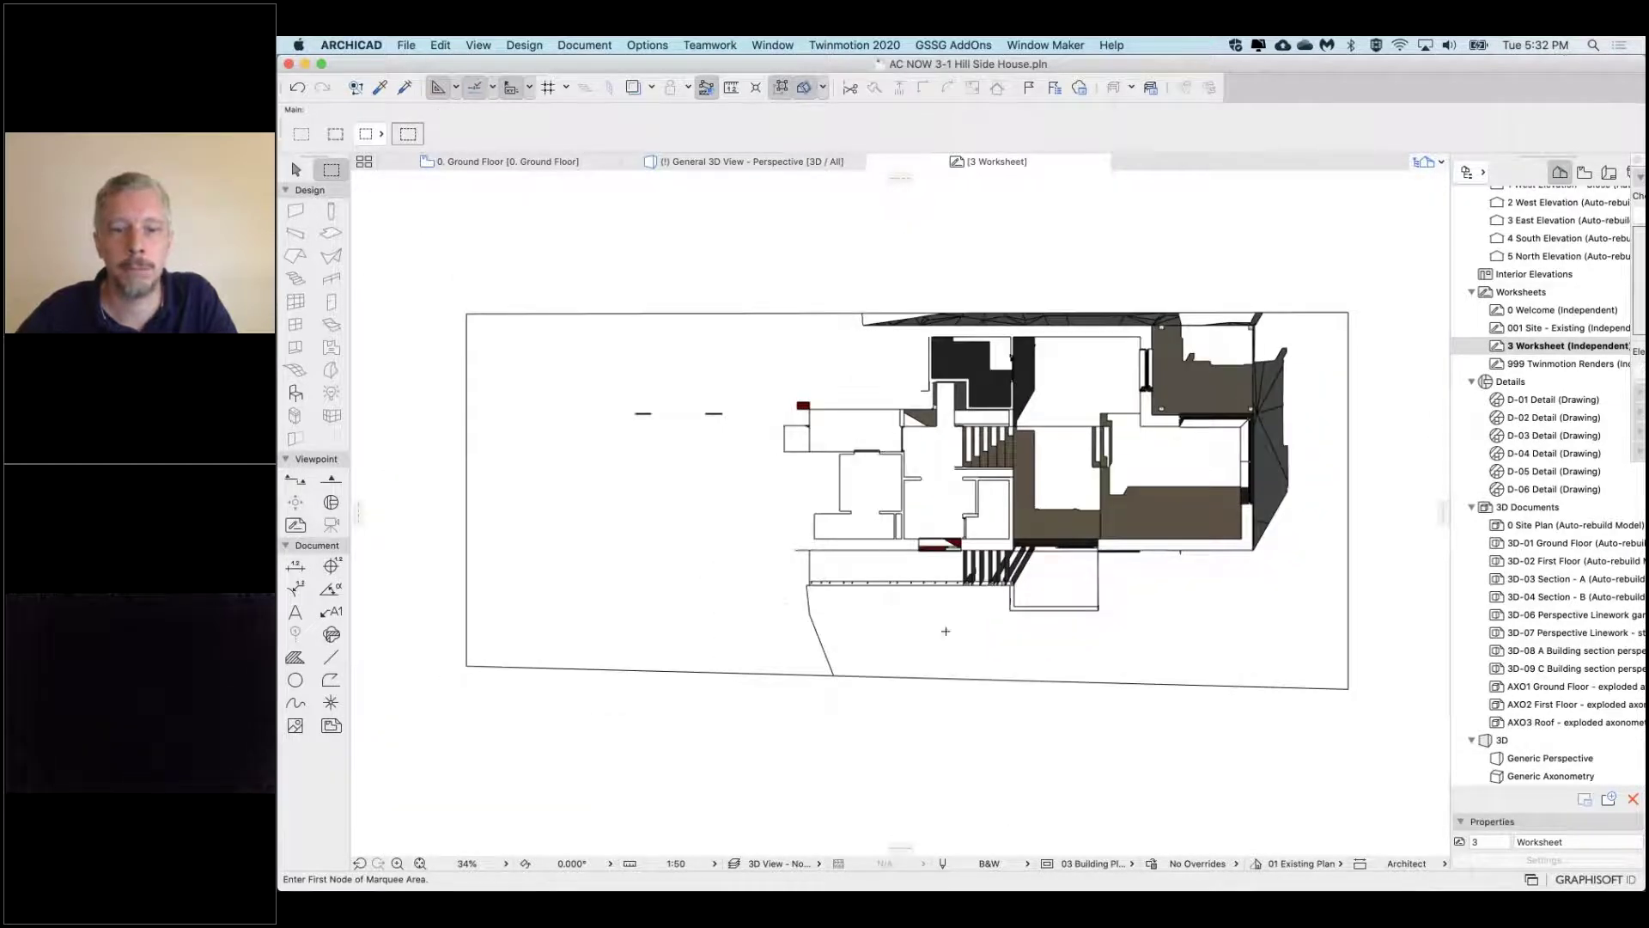
pyautogui.scroll(1, 946, 632)
pyautogui.scroll(3, 946, 631)
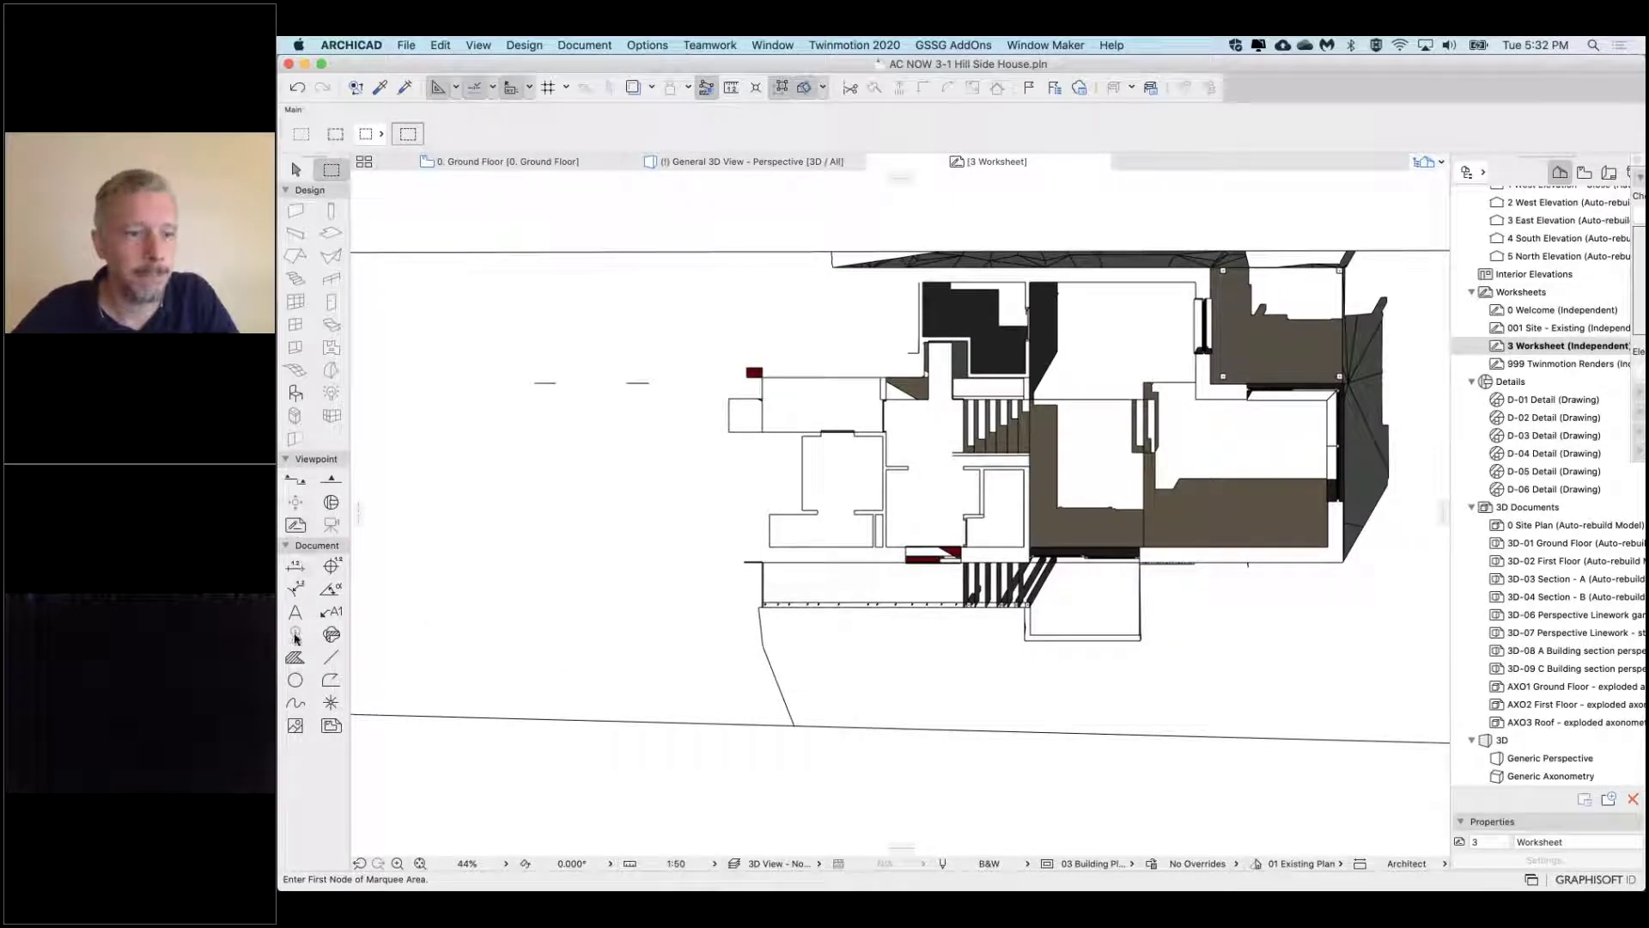
# Select all fills on the worksheet and change them to the solid Foreground pattern with fill pen 1
pyautogui.click(301, 663)
pyautogui.press('super+a')
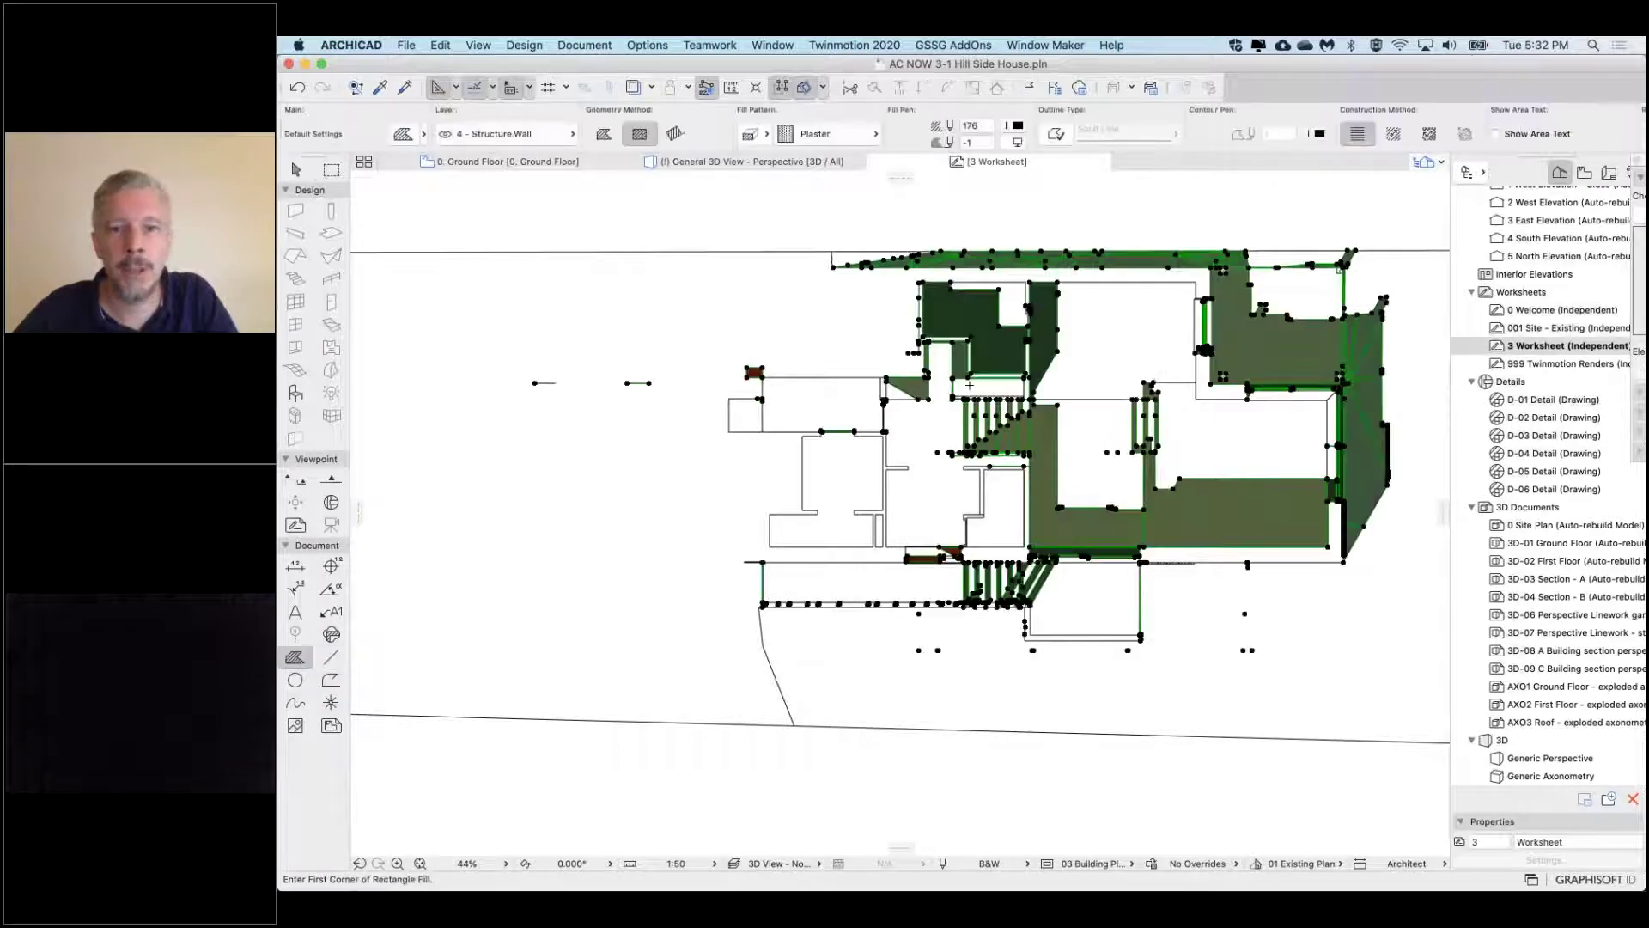
pyautogui.click(799, 134)
pyautogui.click(924, 127)
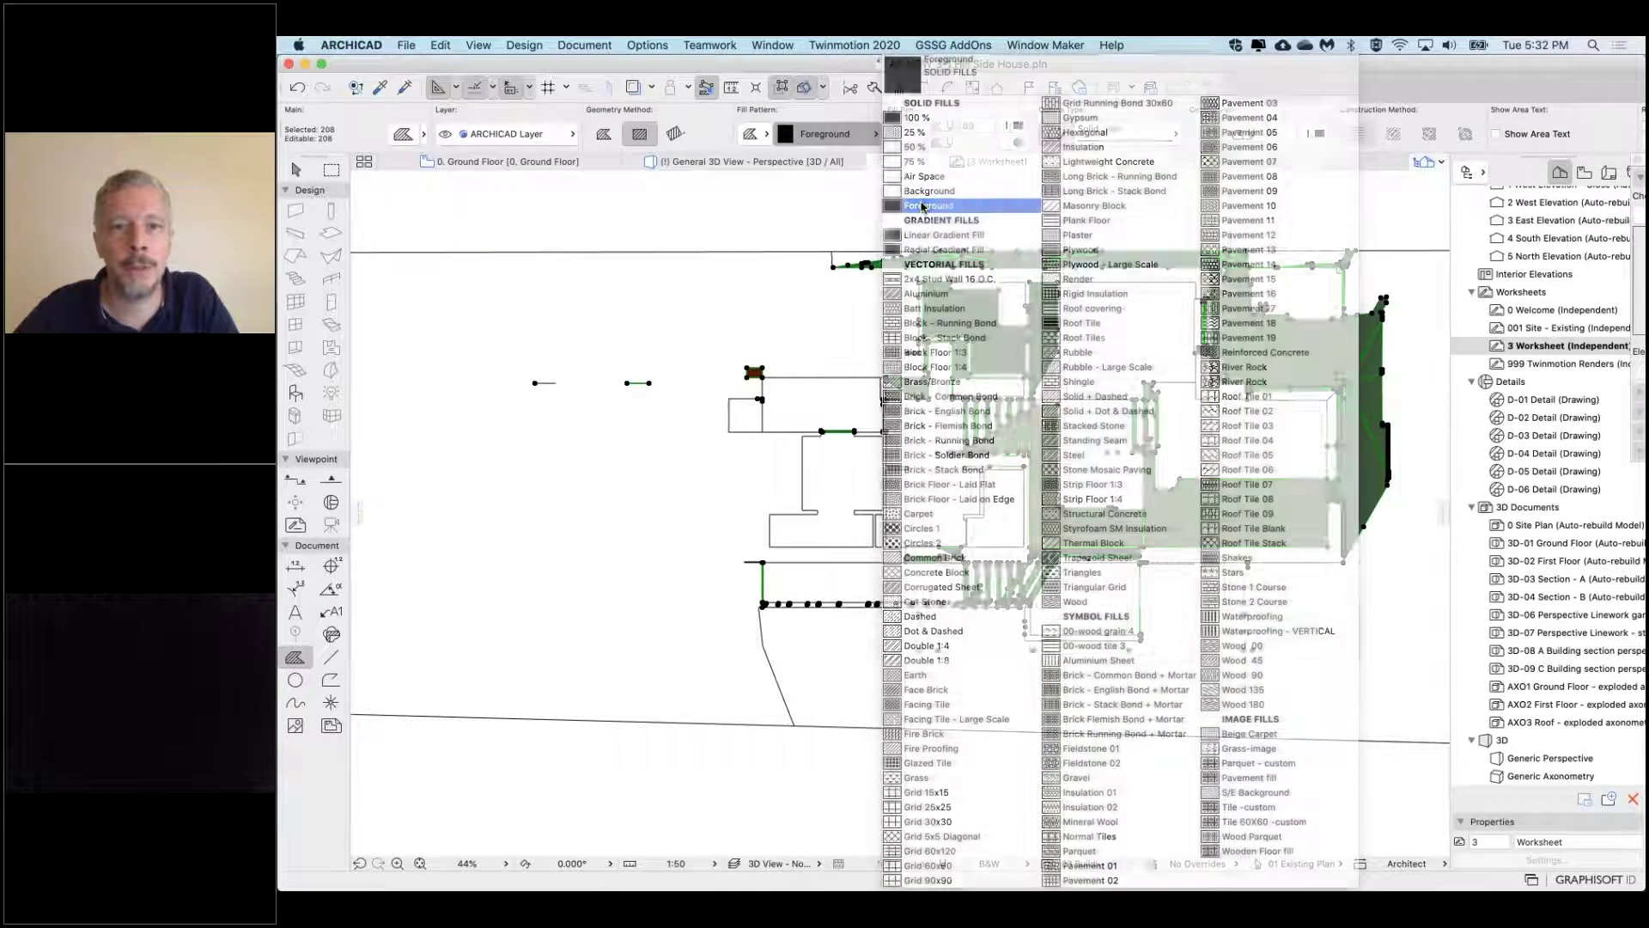
pyautogui.click(1016, 127)
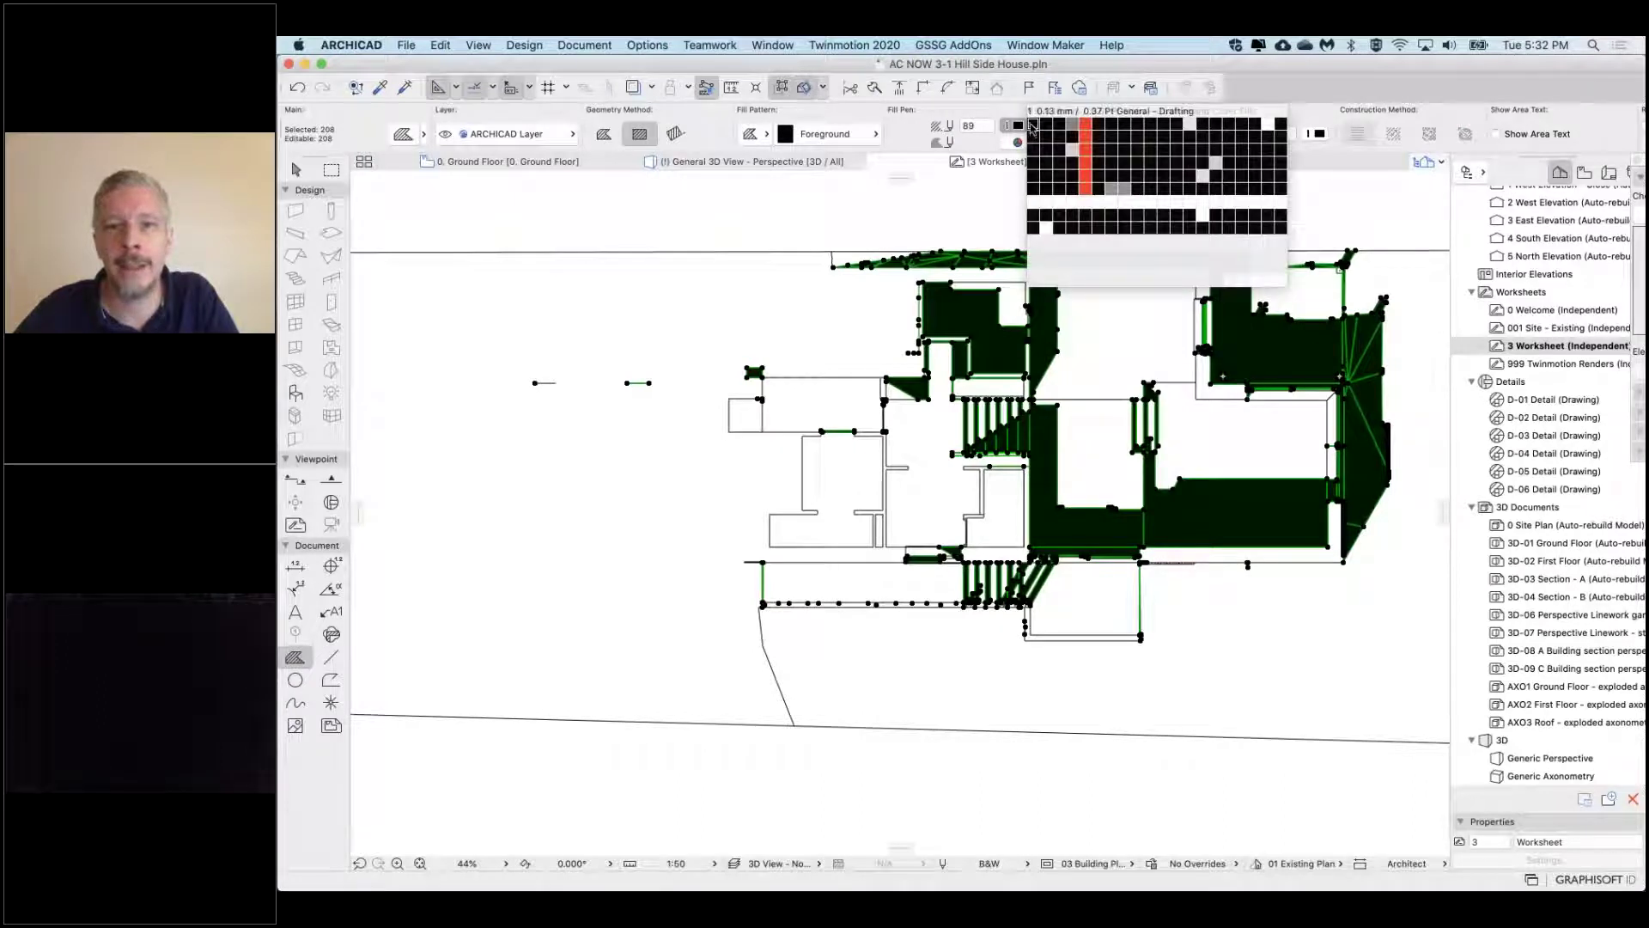
pyautogui.click(1032, 120)
pyautogui.press('Escape')
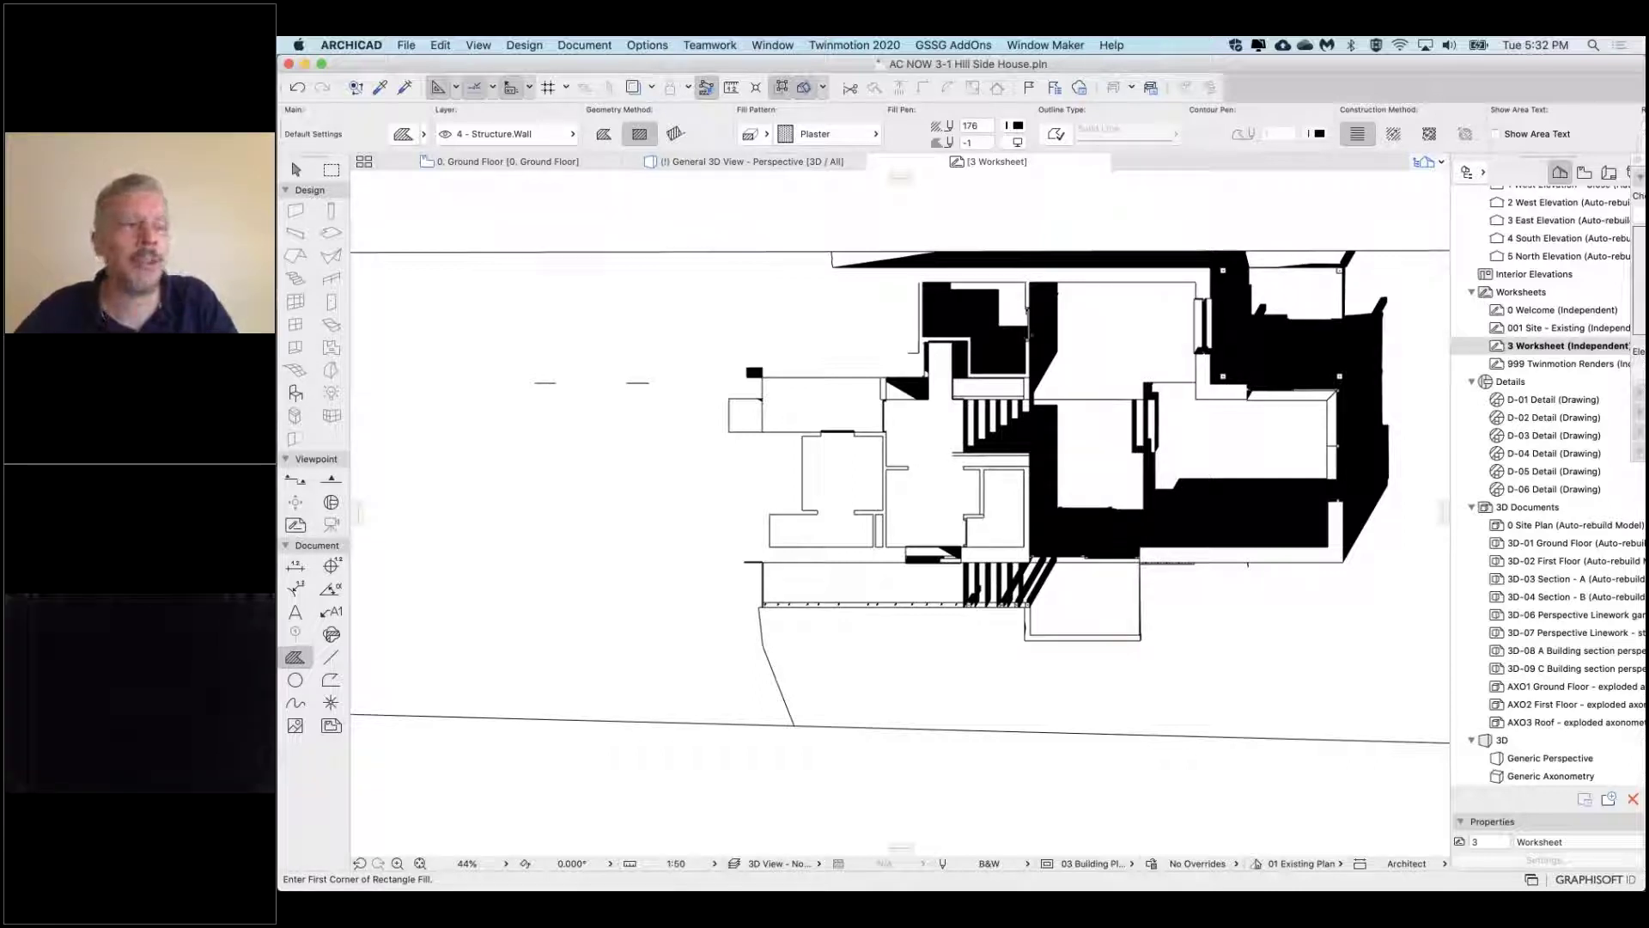
pyautogui.scroll(1, 1028, 348)
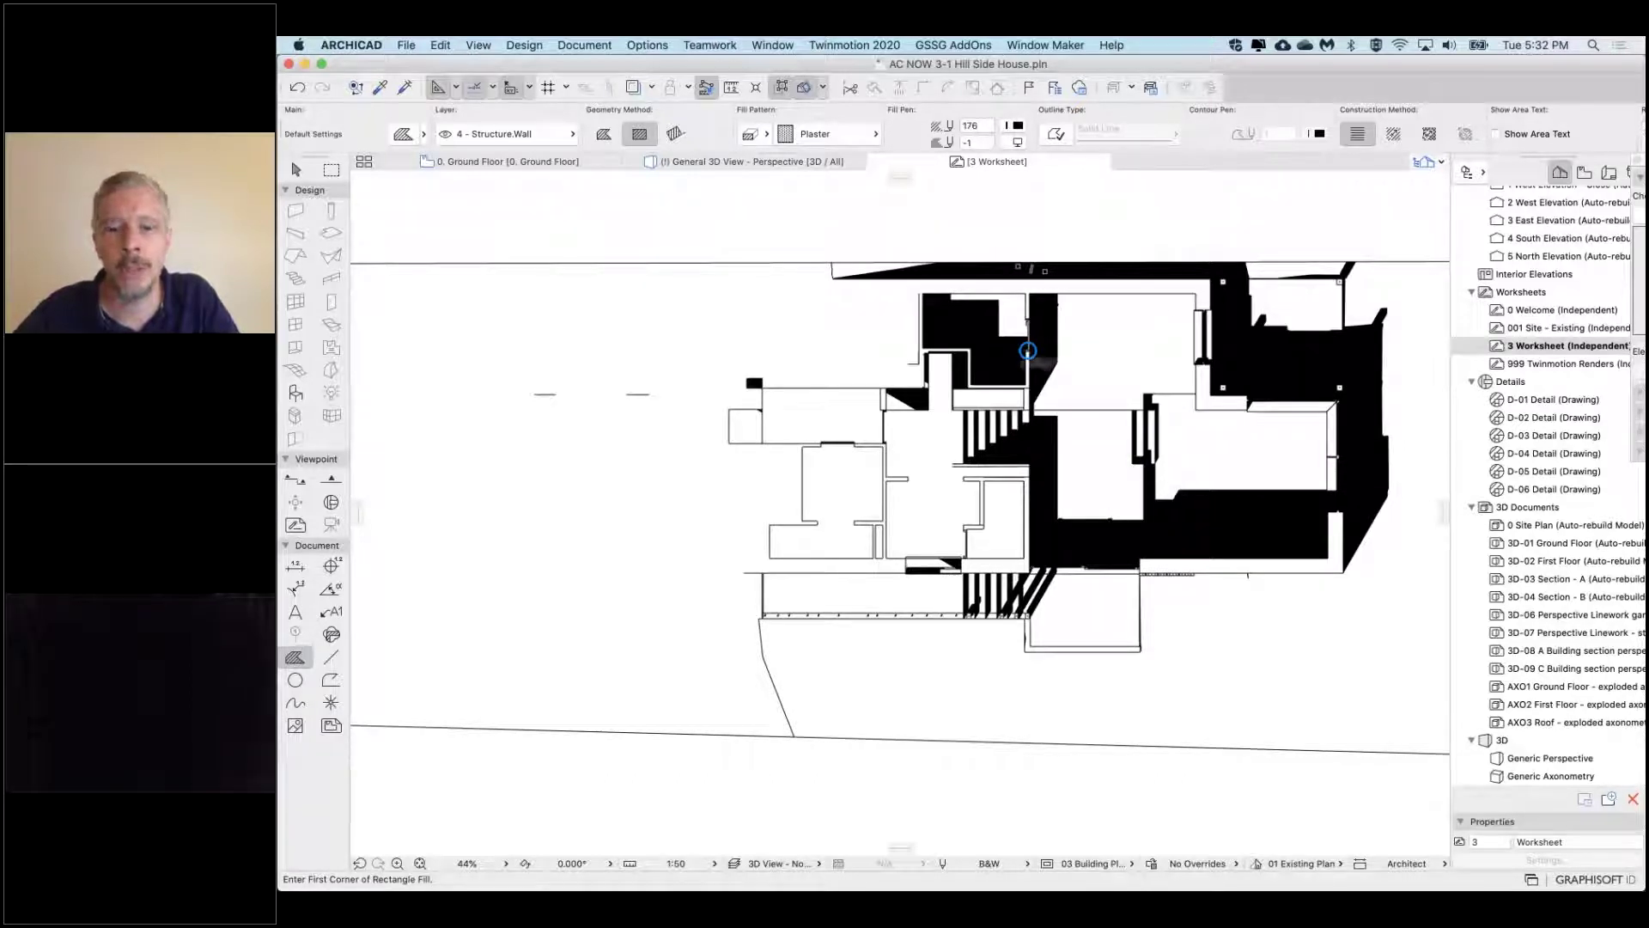
# Return to the General 3D View in perspective and apply the Archicad Now! OpenGL 3D style
pyautogui.click(740, 161)
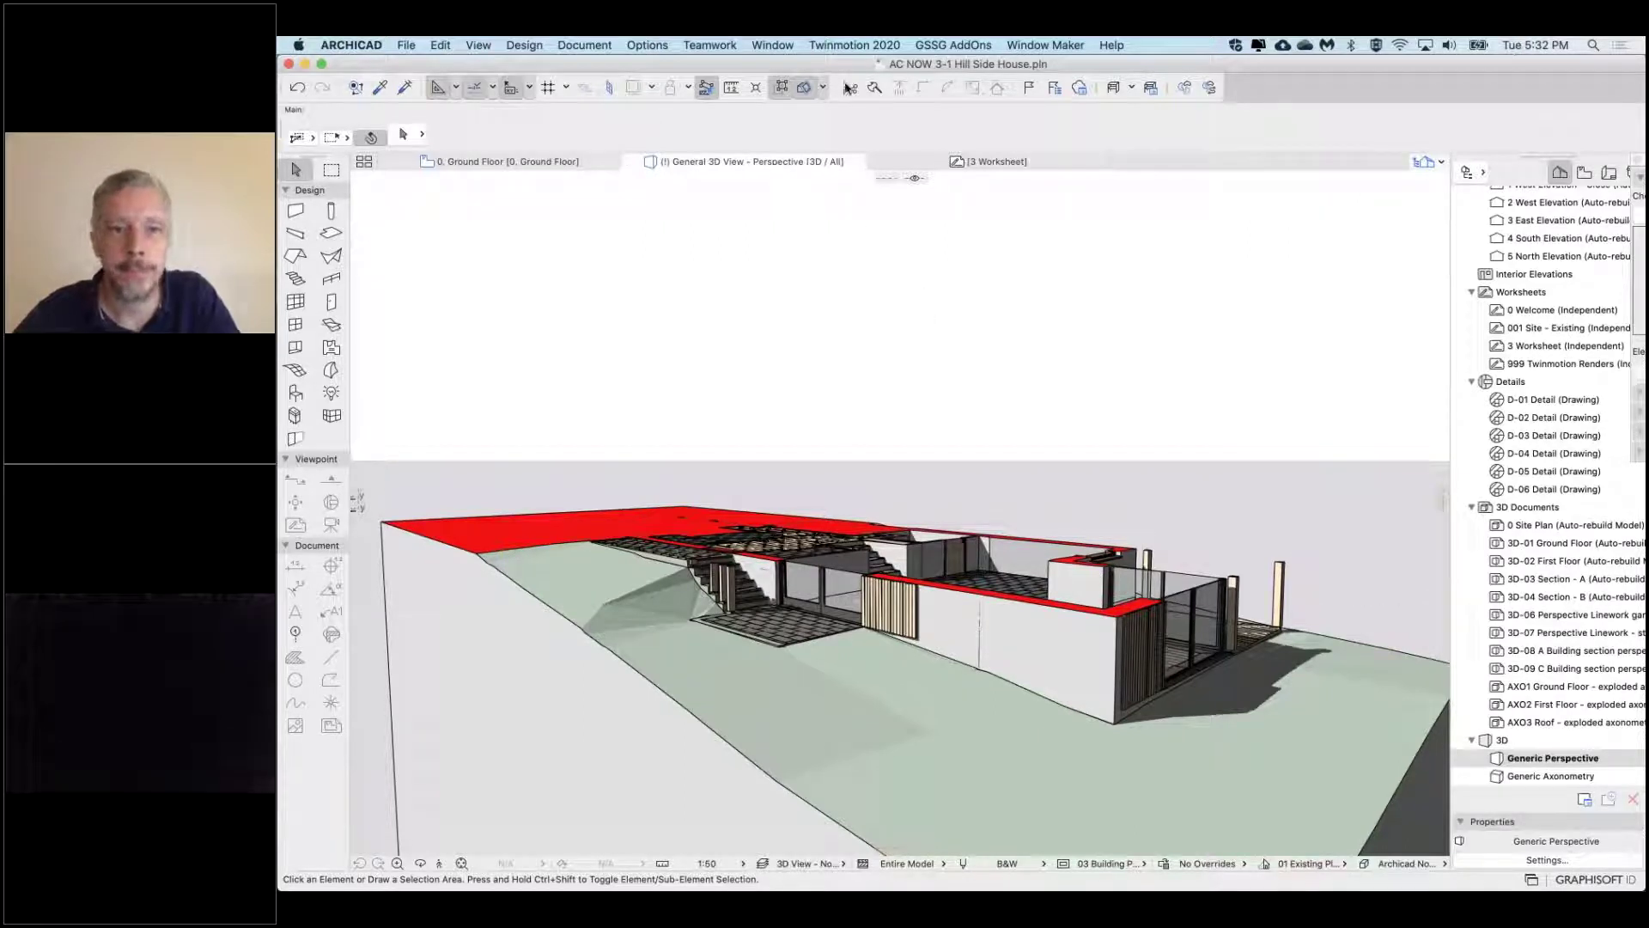
pyautogui.rightClick(816, 250)
pyautogui.moveTo(883, 256)
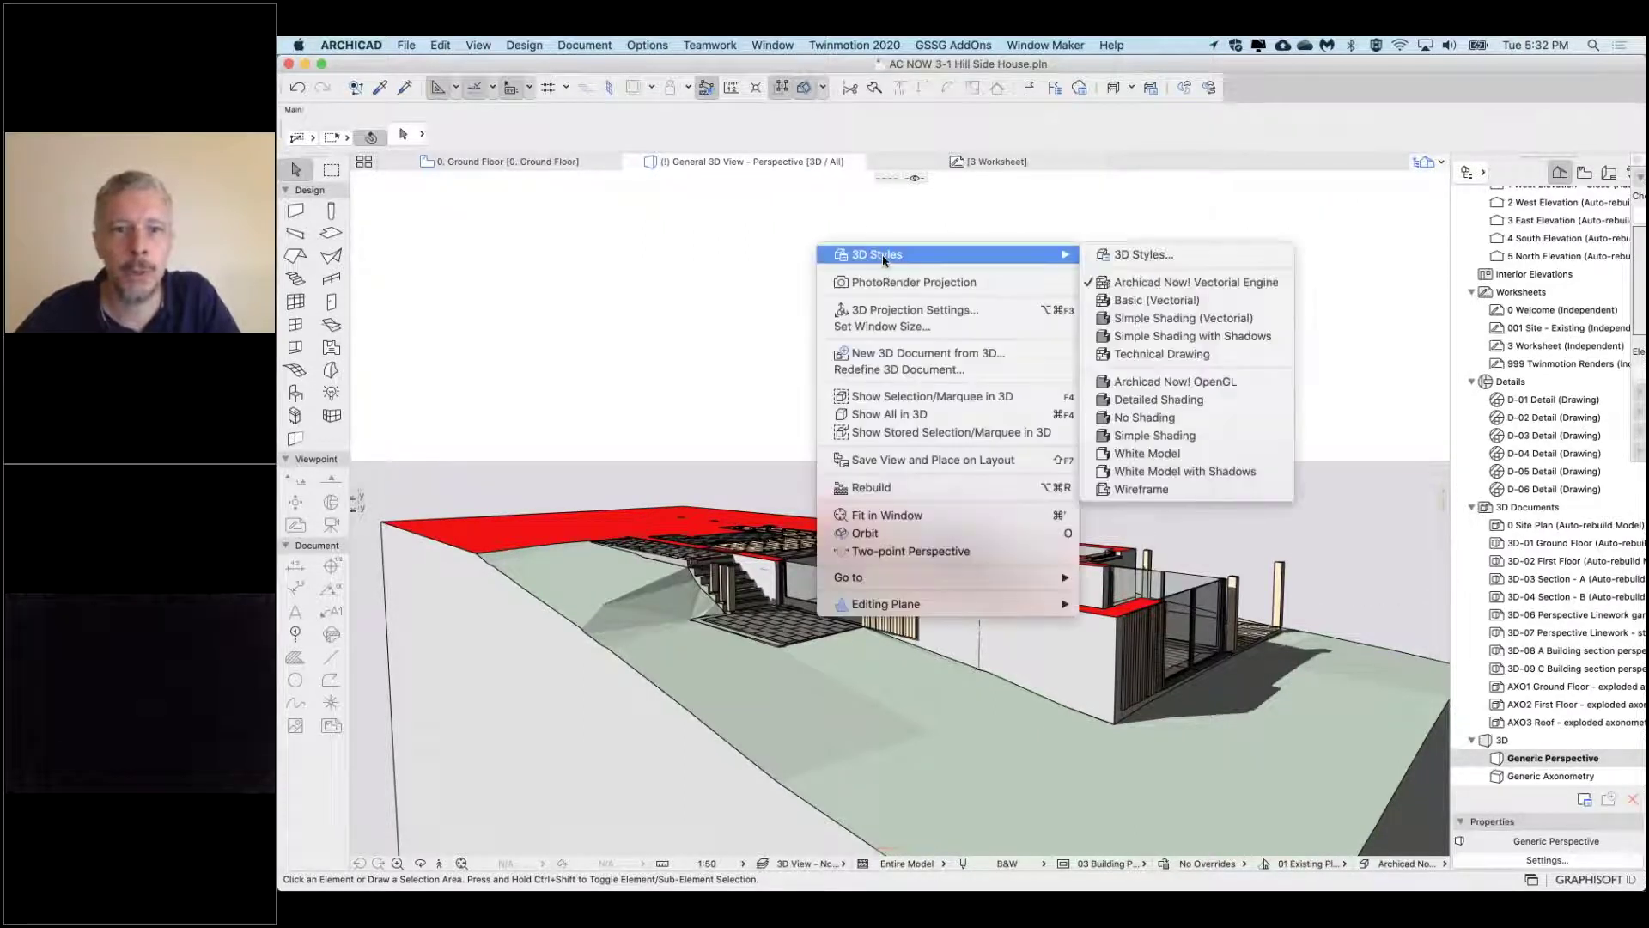
pyautogui.click(1154, 380)
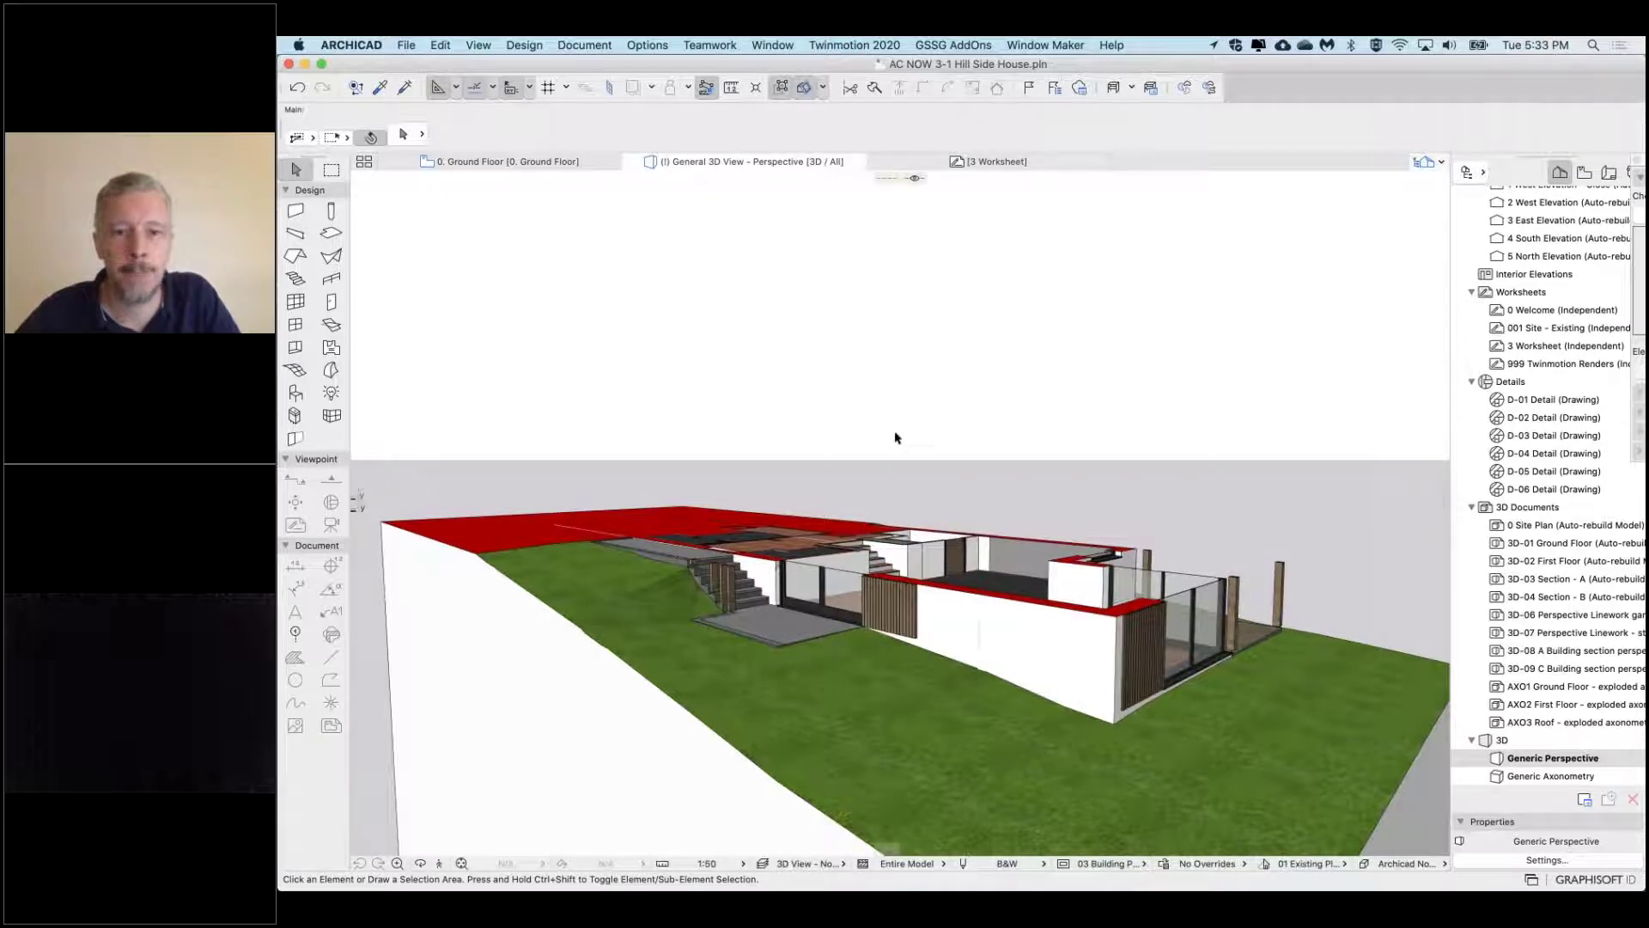
# Orbit the perspective upward to look down into the interior of the cut-open house
pyautogui.keyDown('shift'); pyautogui.moveTo(895, 438); pyautogui.dragTo(957, 556, button='middle'); pyautogui.keyUp('shift')
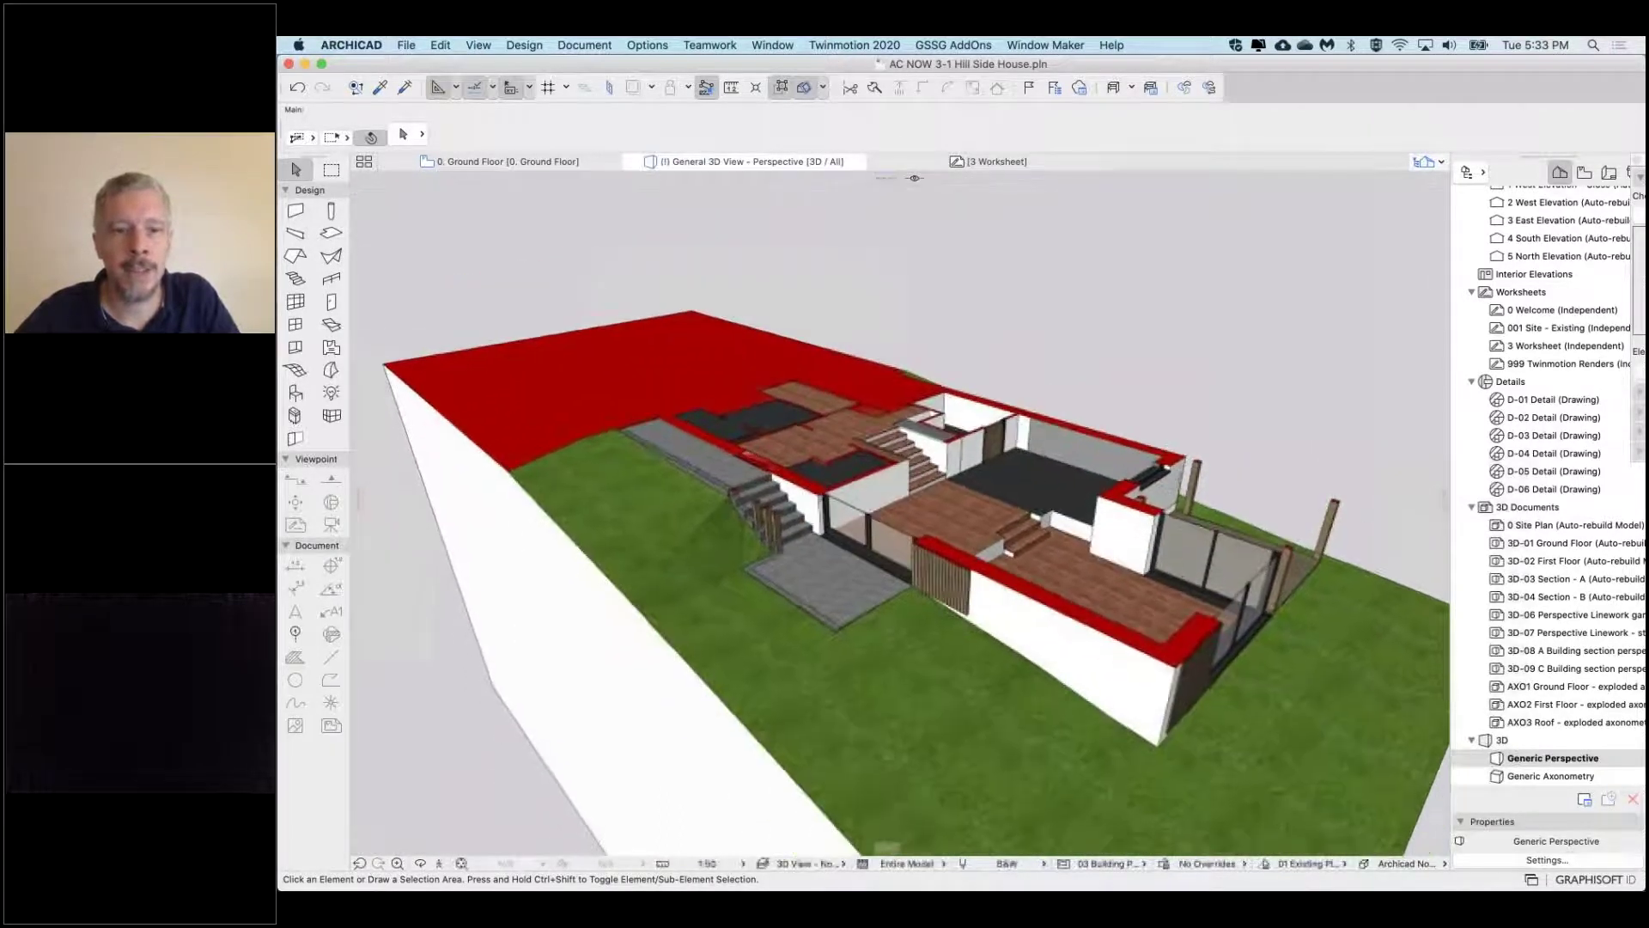
pyautogui.click(635, 359)
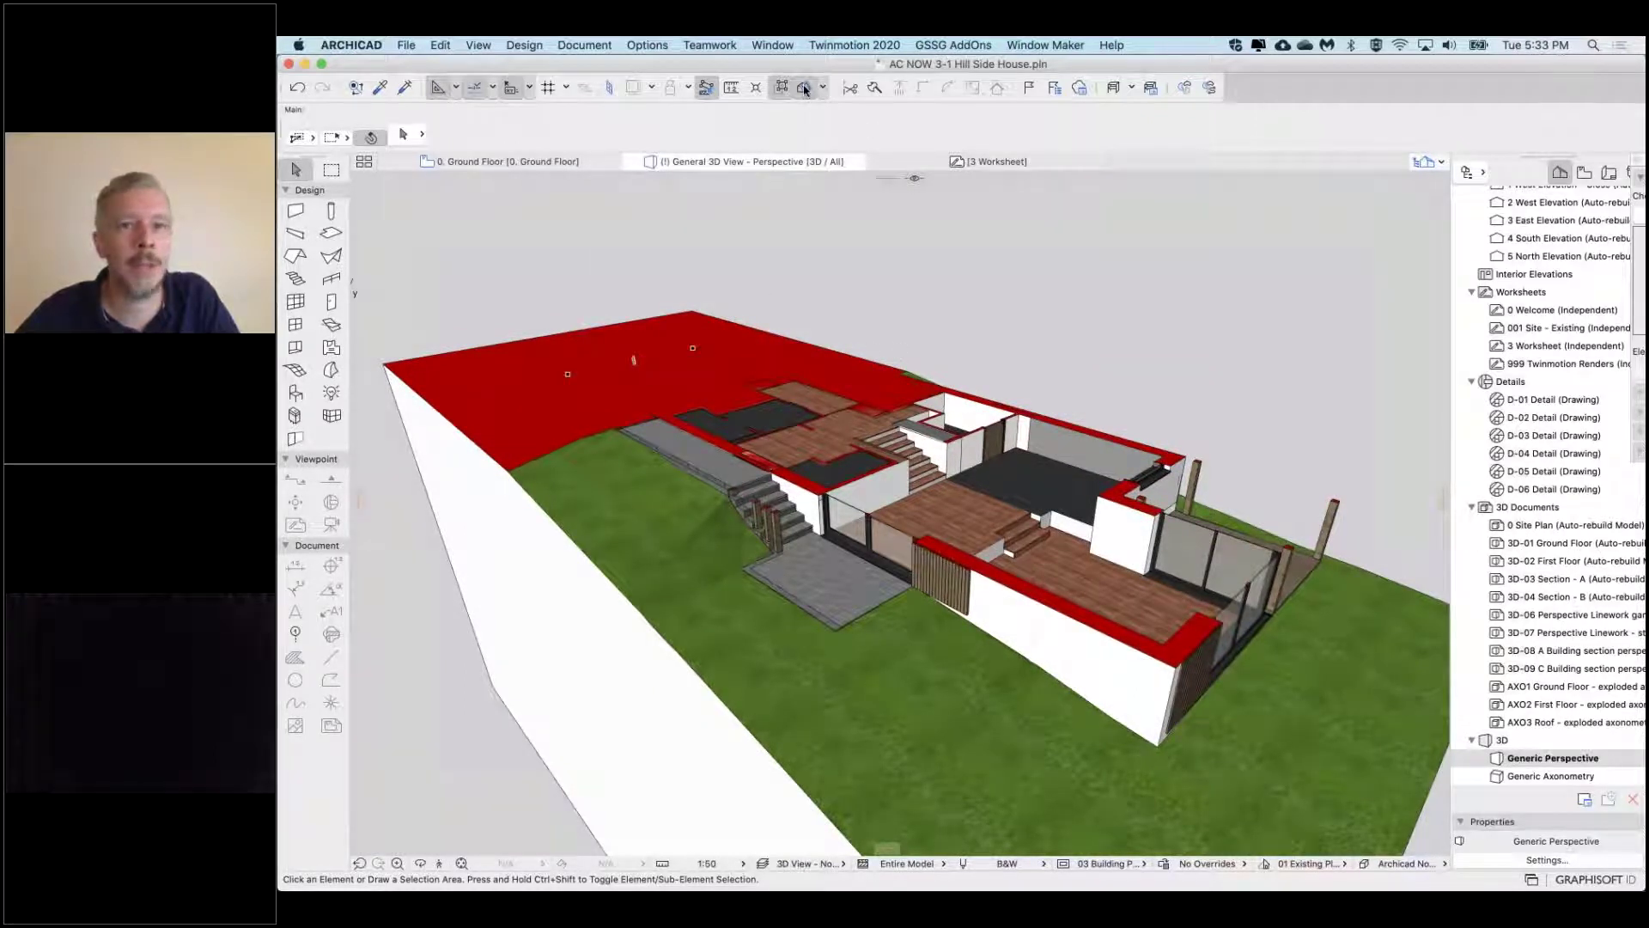
pyautogui.click(785, 249)
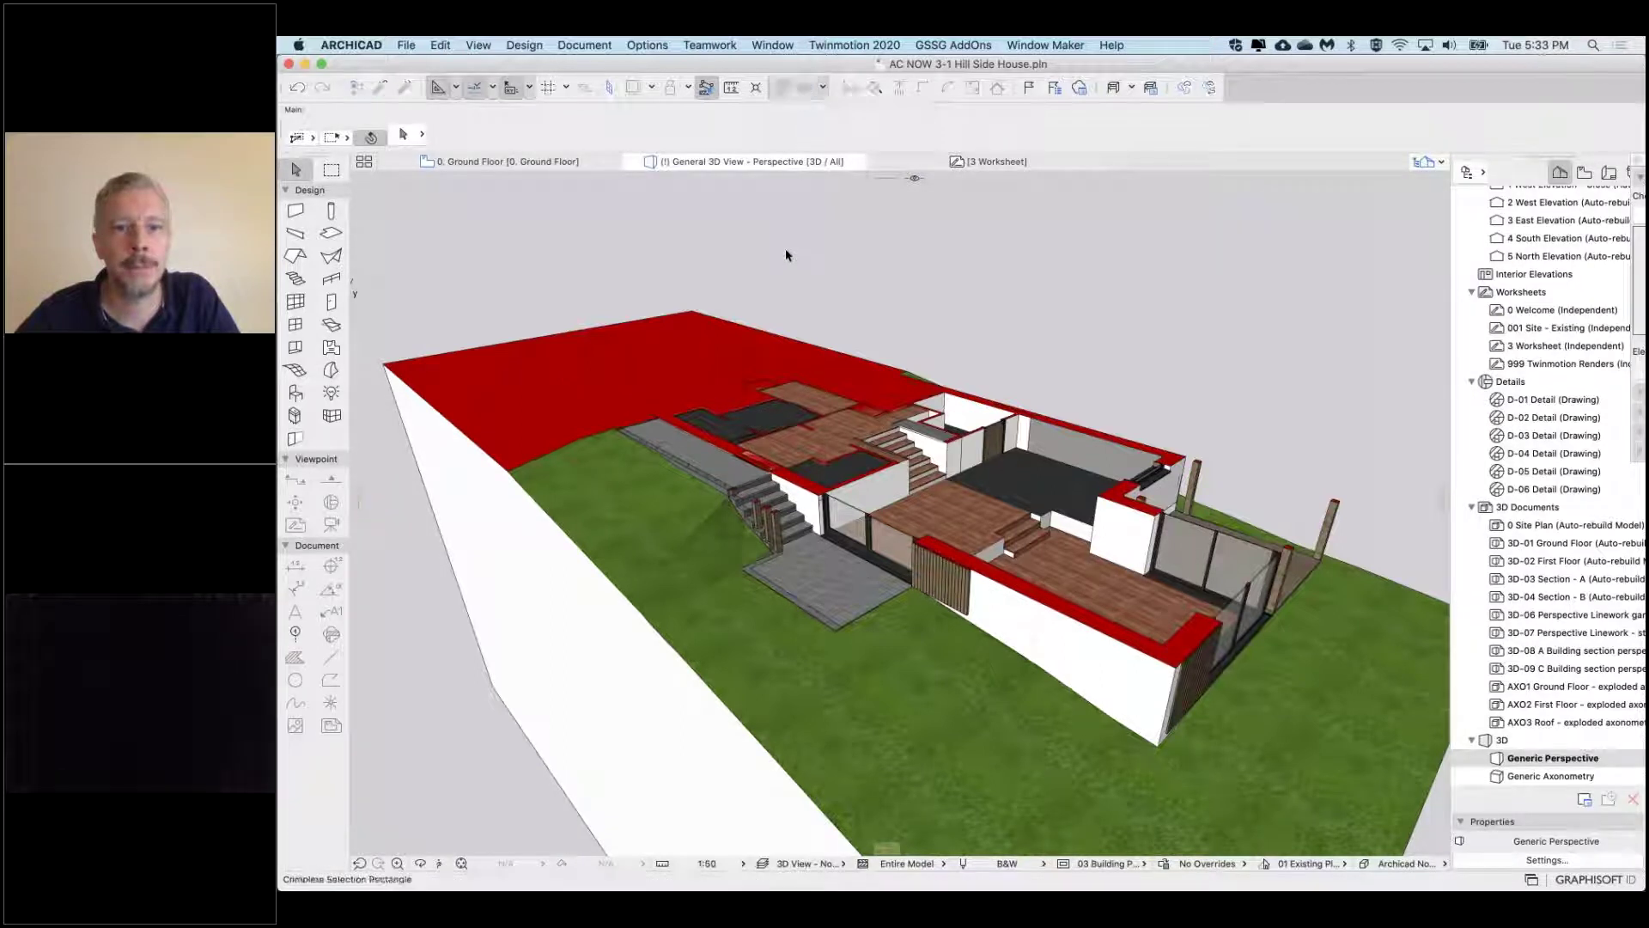
# Set the 3D cut surface display to use element attributes in the Filter and Cut Elements settings
pyautogui.rightClick(762, 164)
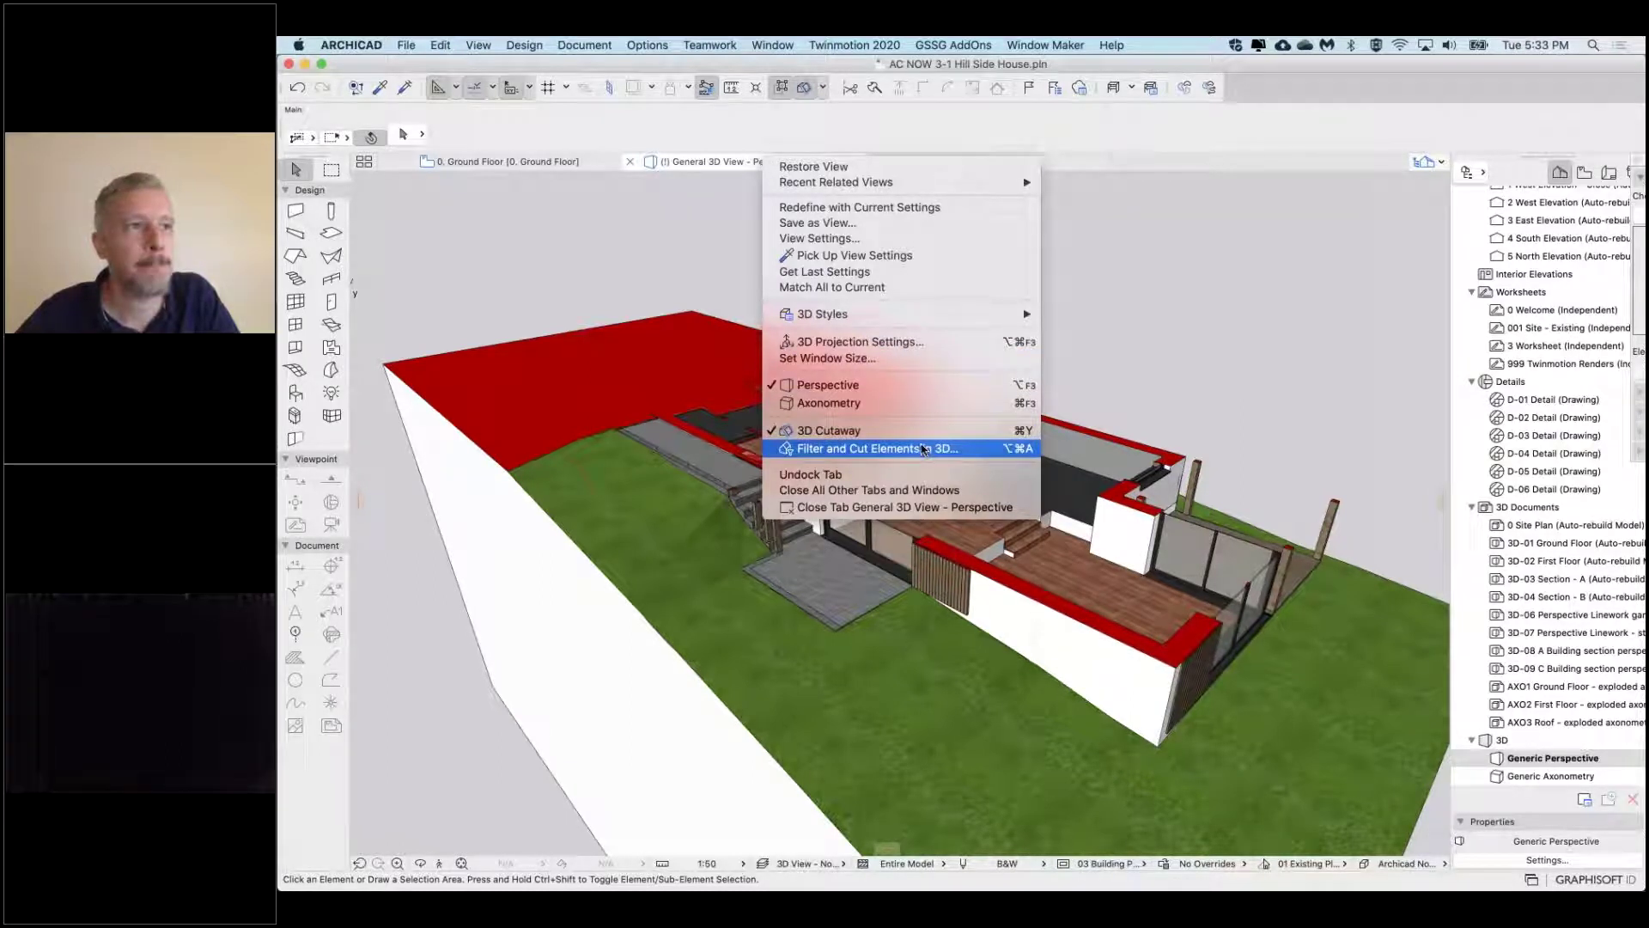
pyautogui.click(924, 449)
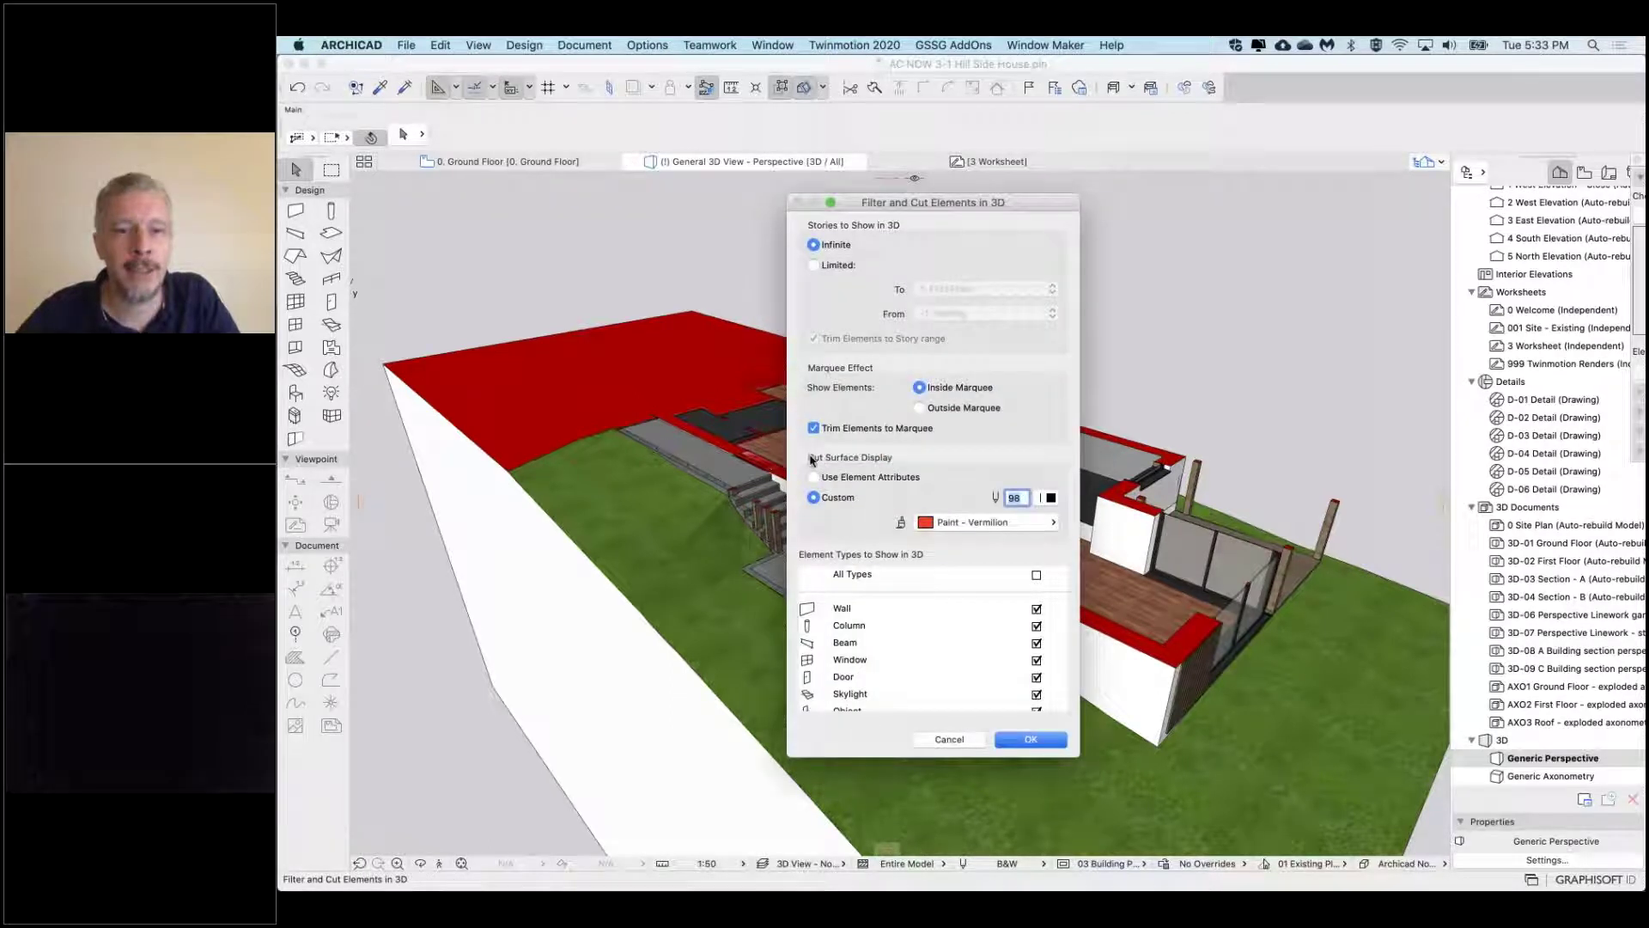
pyautogui.click(836, 479)
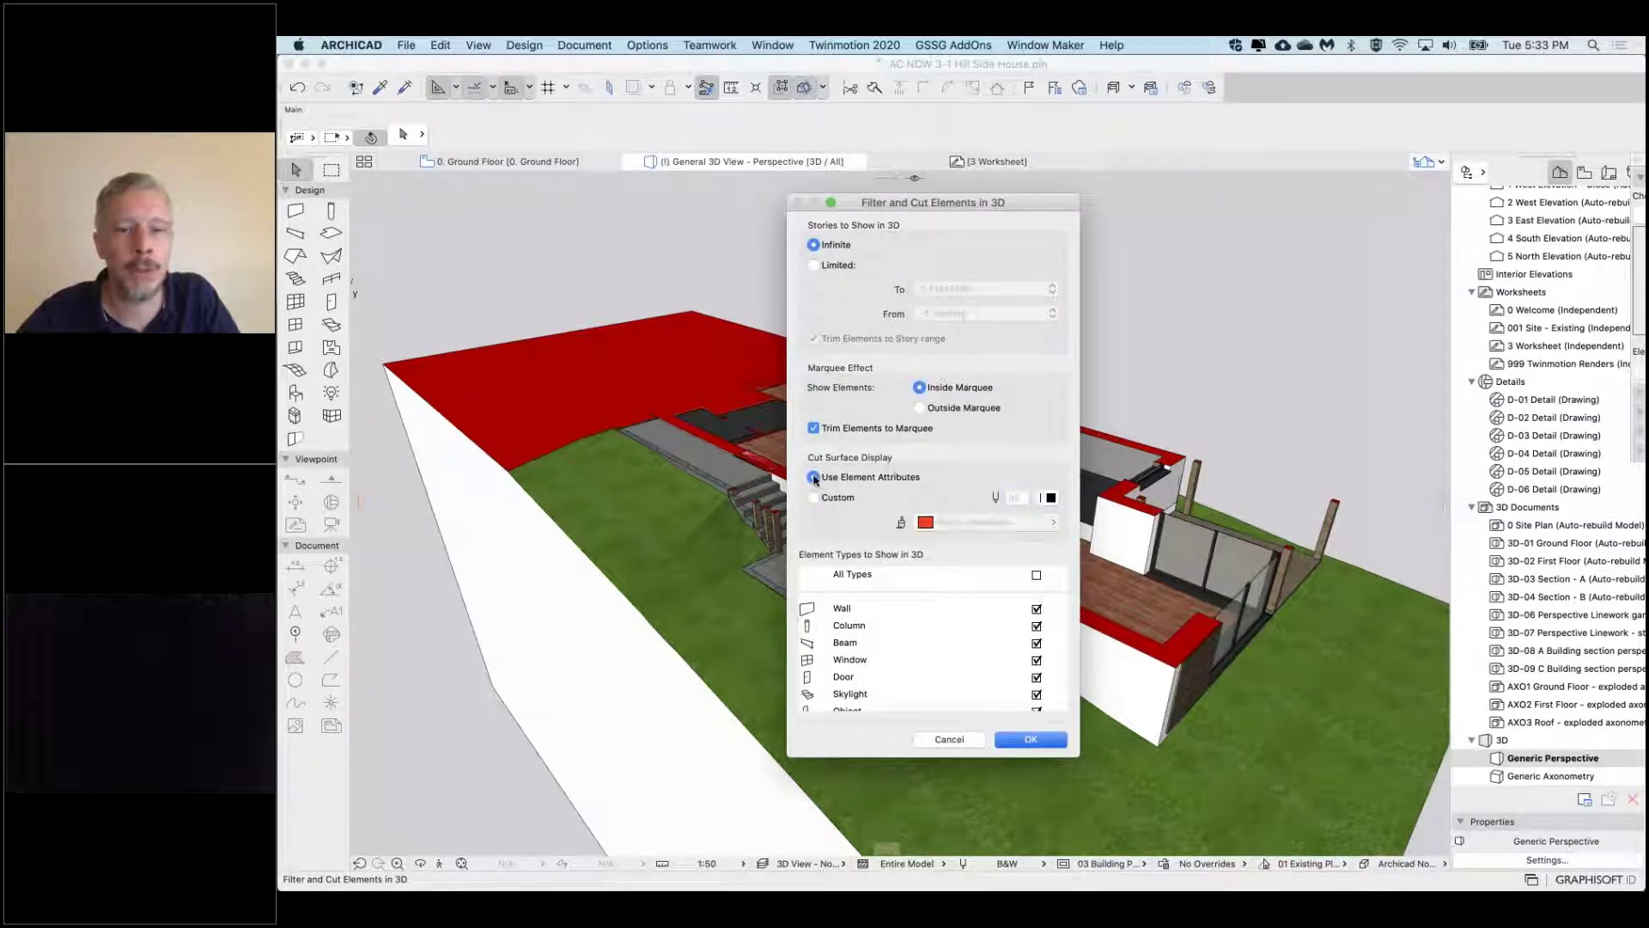
pyautogui.click(853, 497)
pyautogui.click(843, 478)
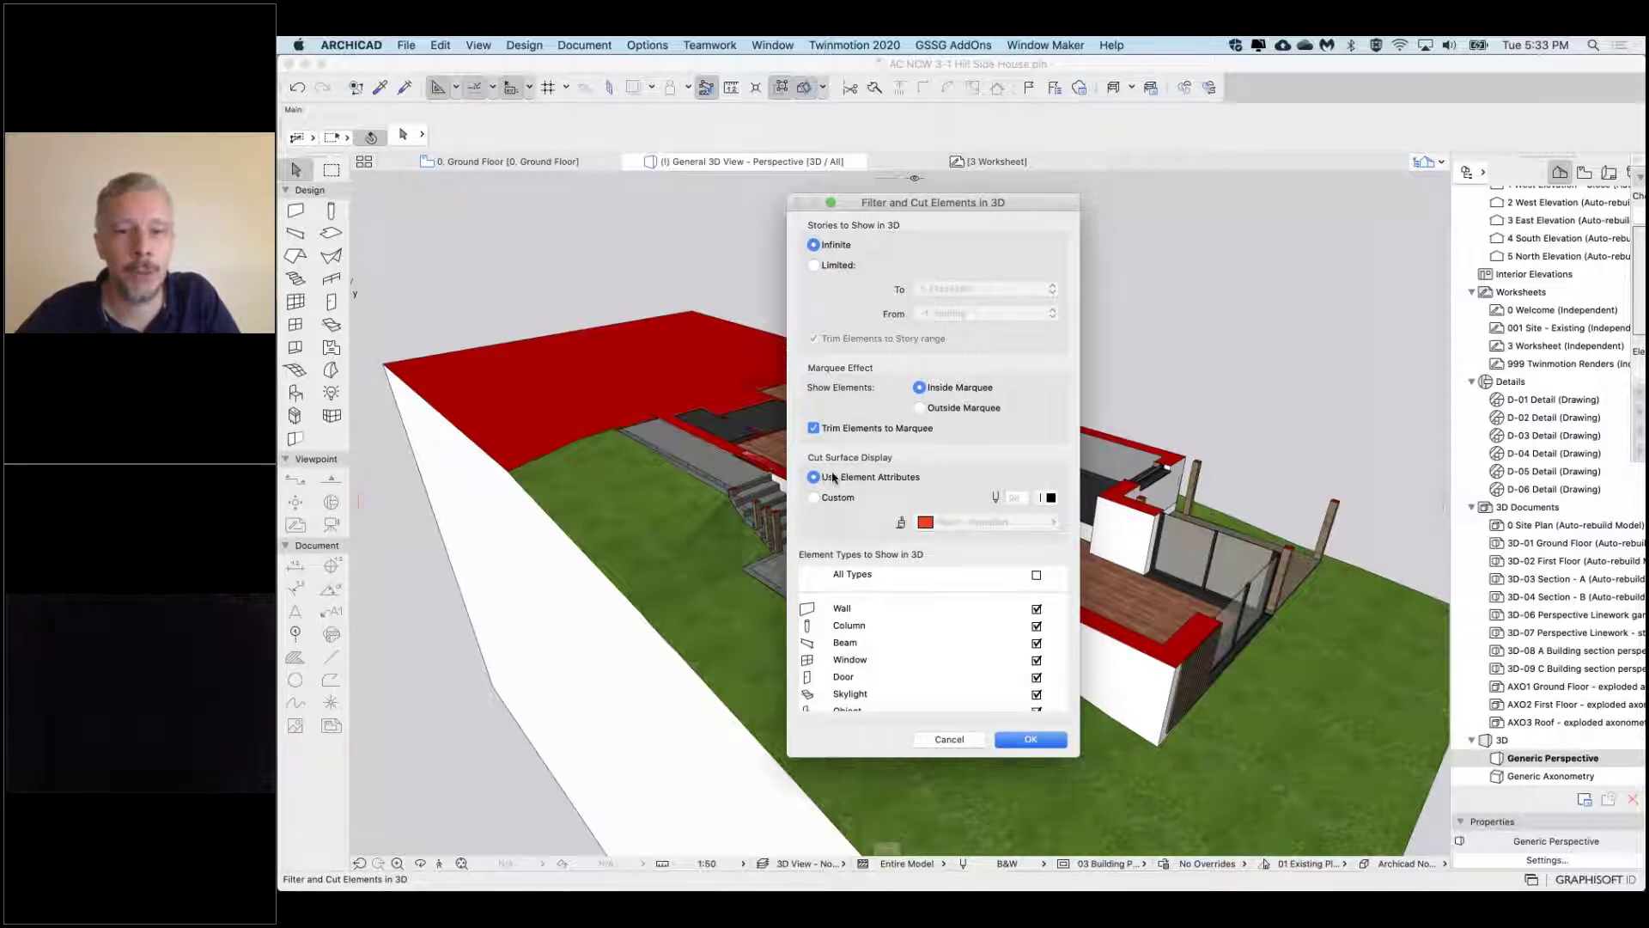
pyautogui.click(1031, 740)
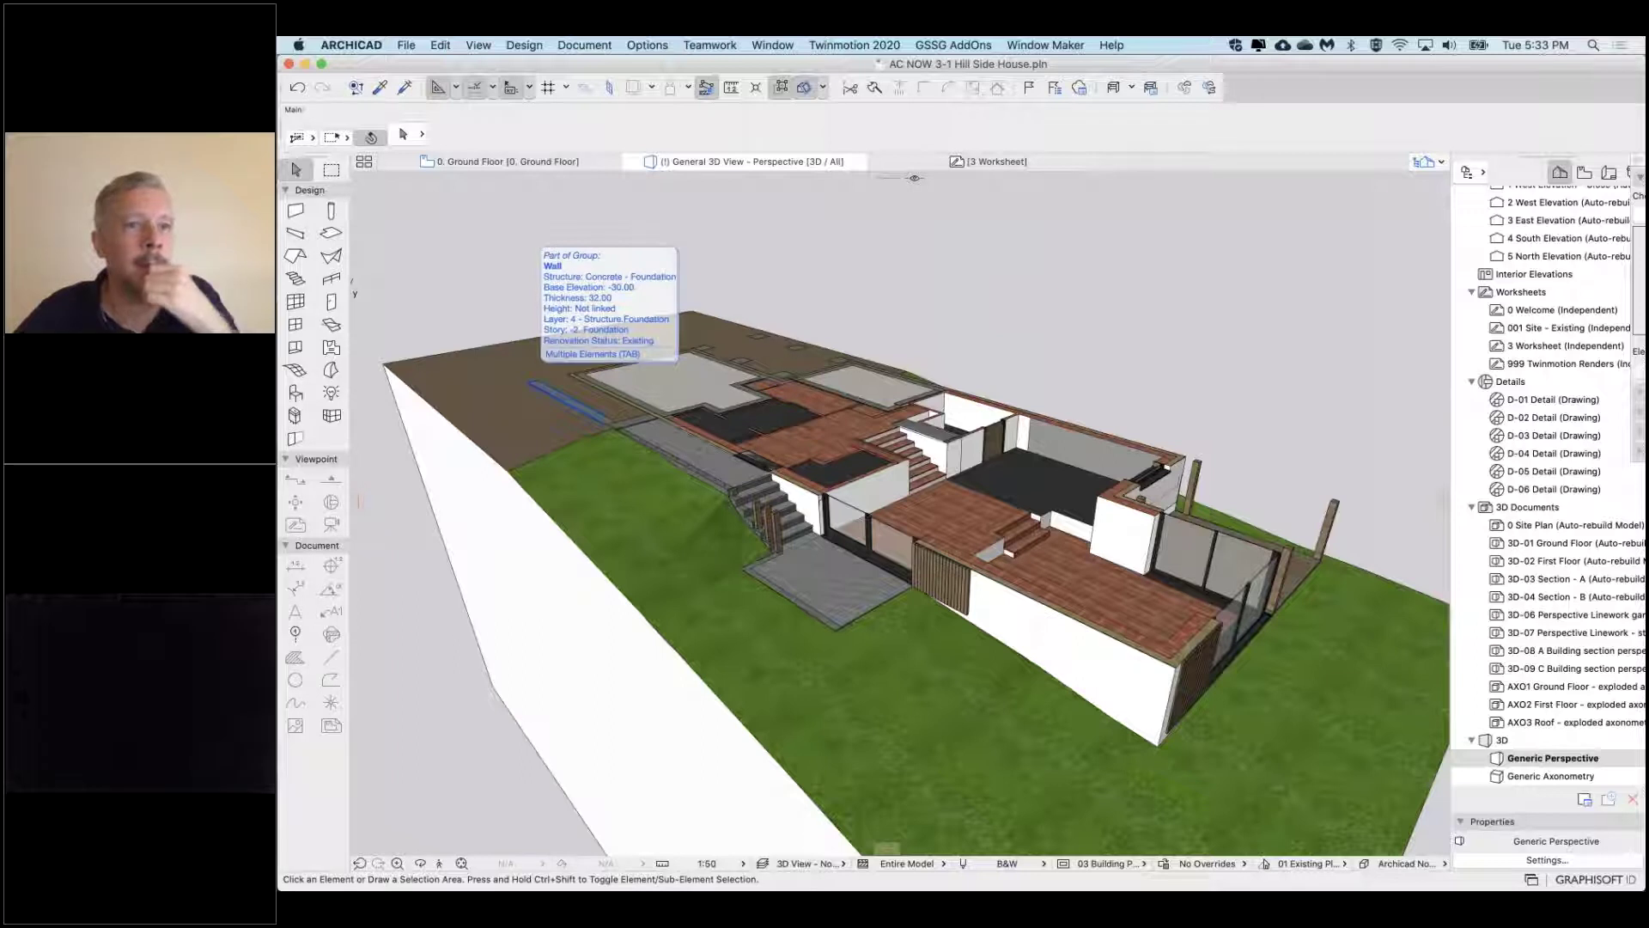
# Set the 3D cut surface display to Custom with the Paint - Ivory Black surface
pyautogui.rightClick(773, 163)
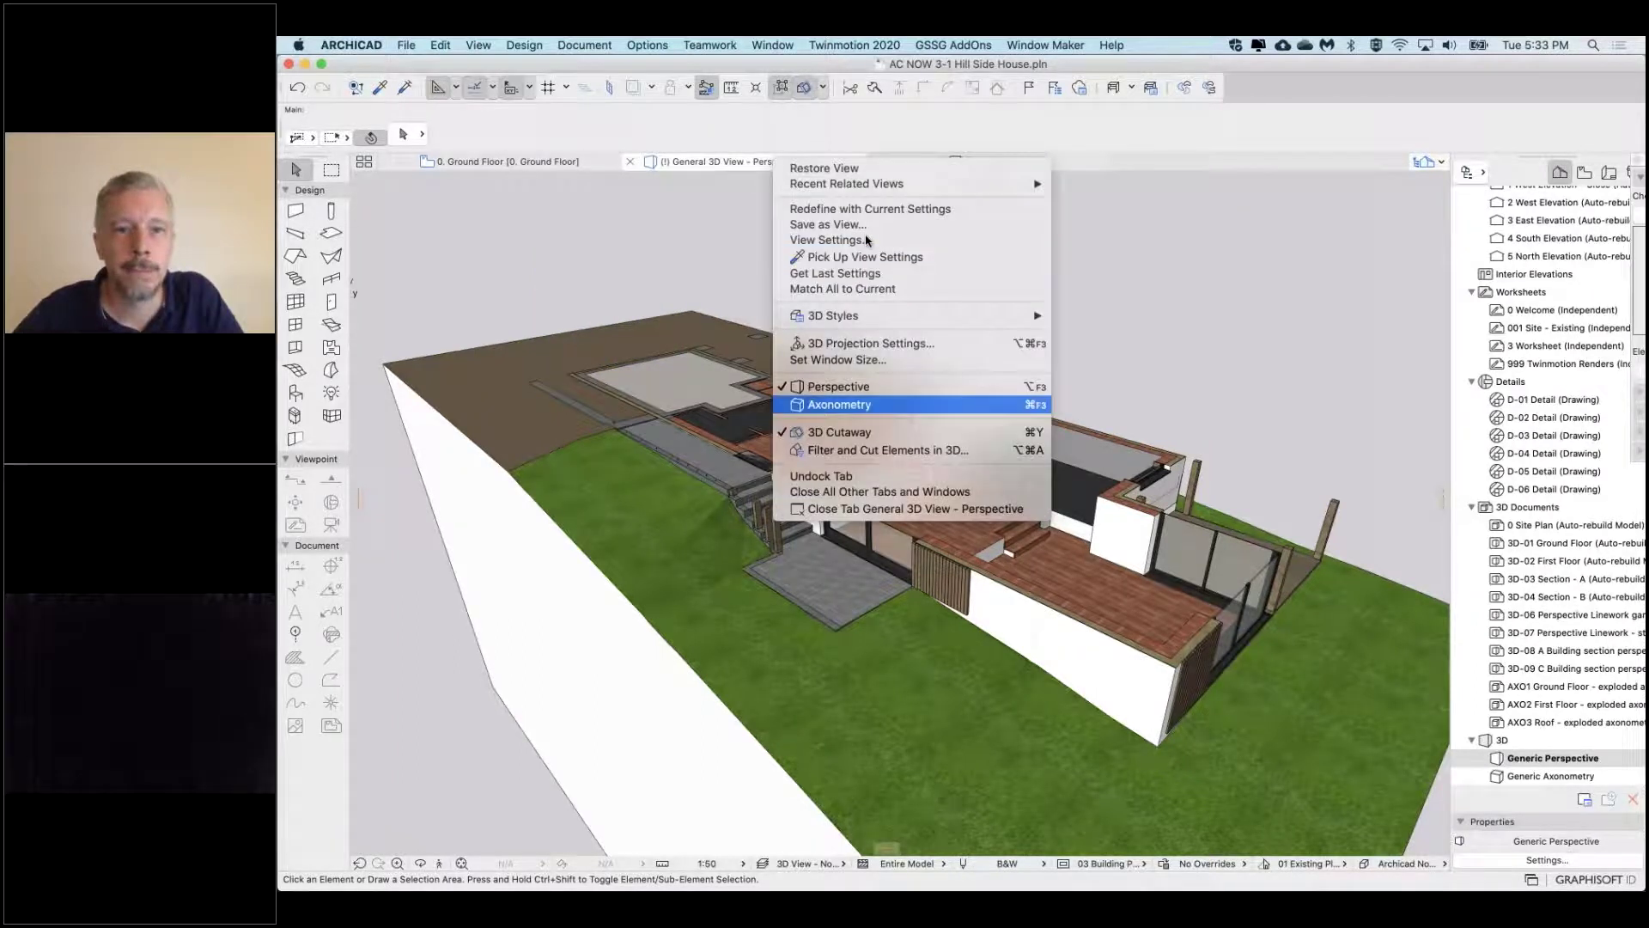
pyautogui.click(849, 450)
pyautogui.click(814, 498)
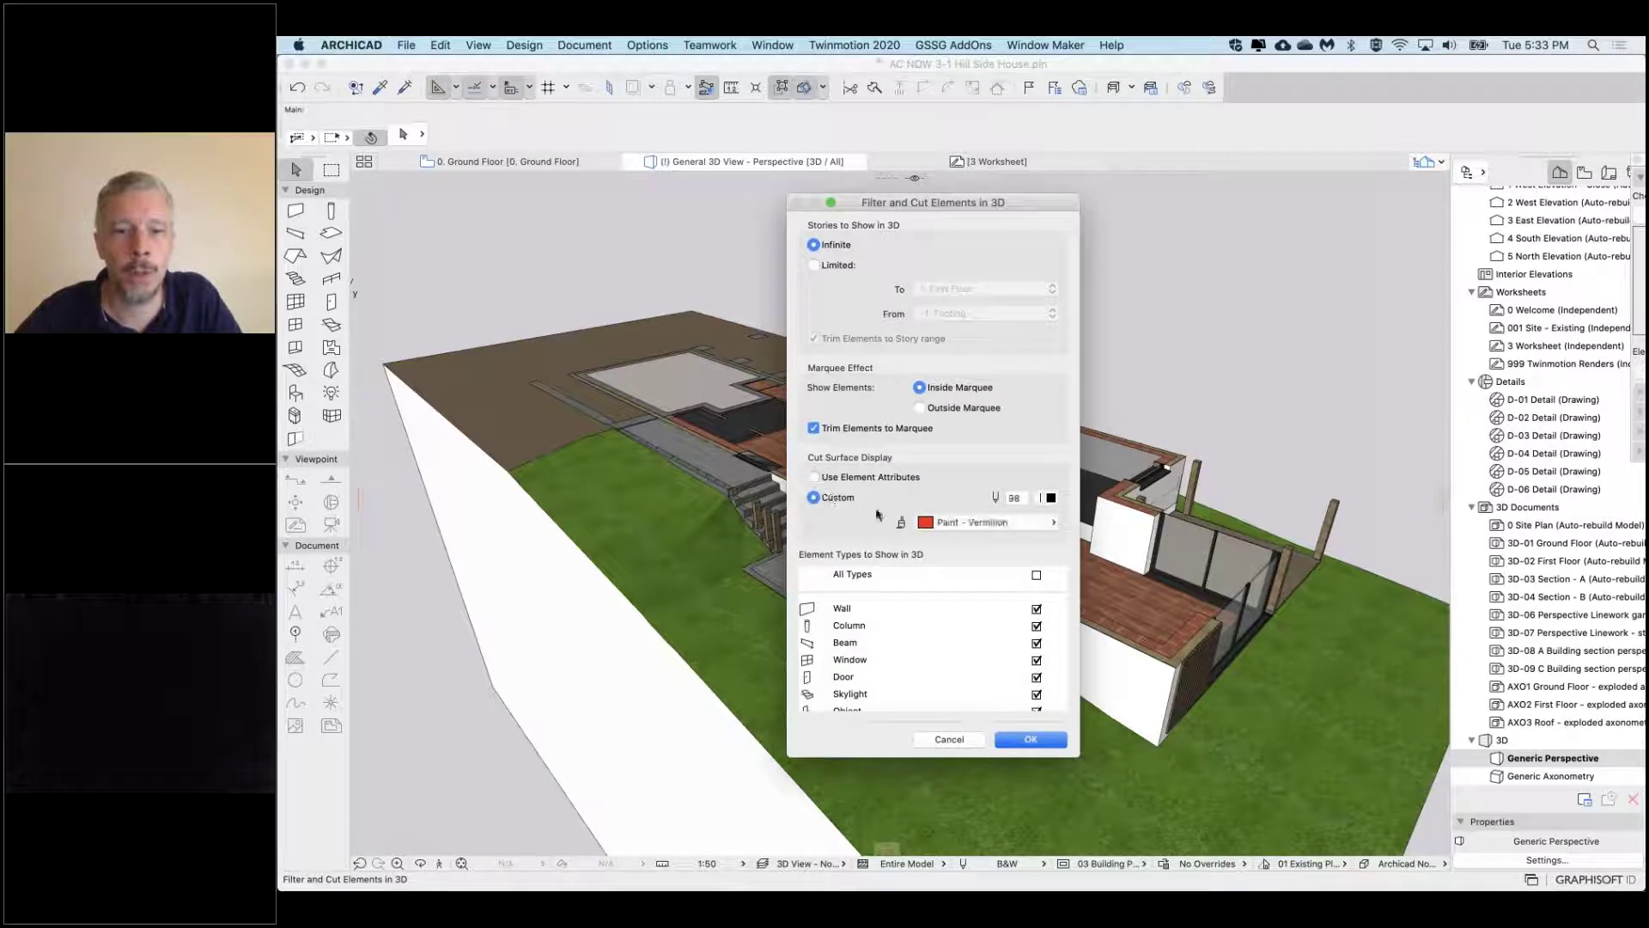
pyautogui.click(986, 524)
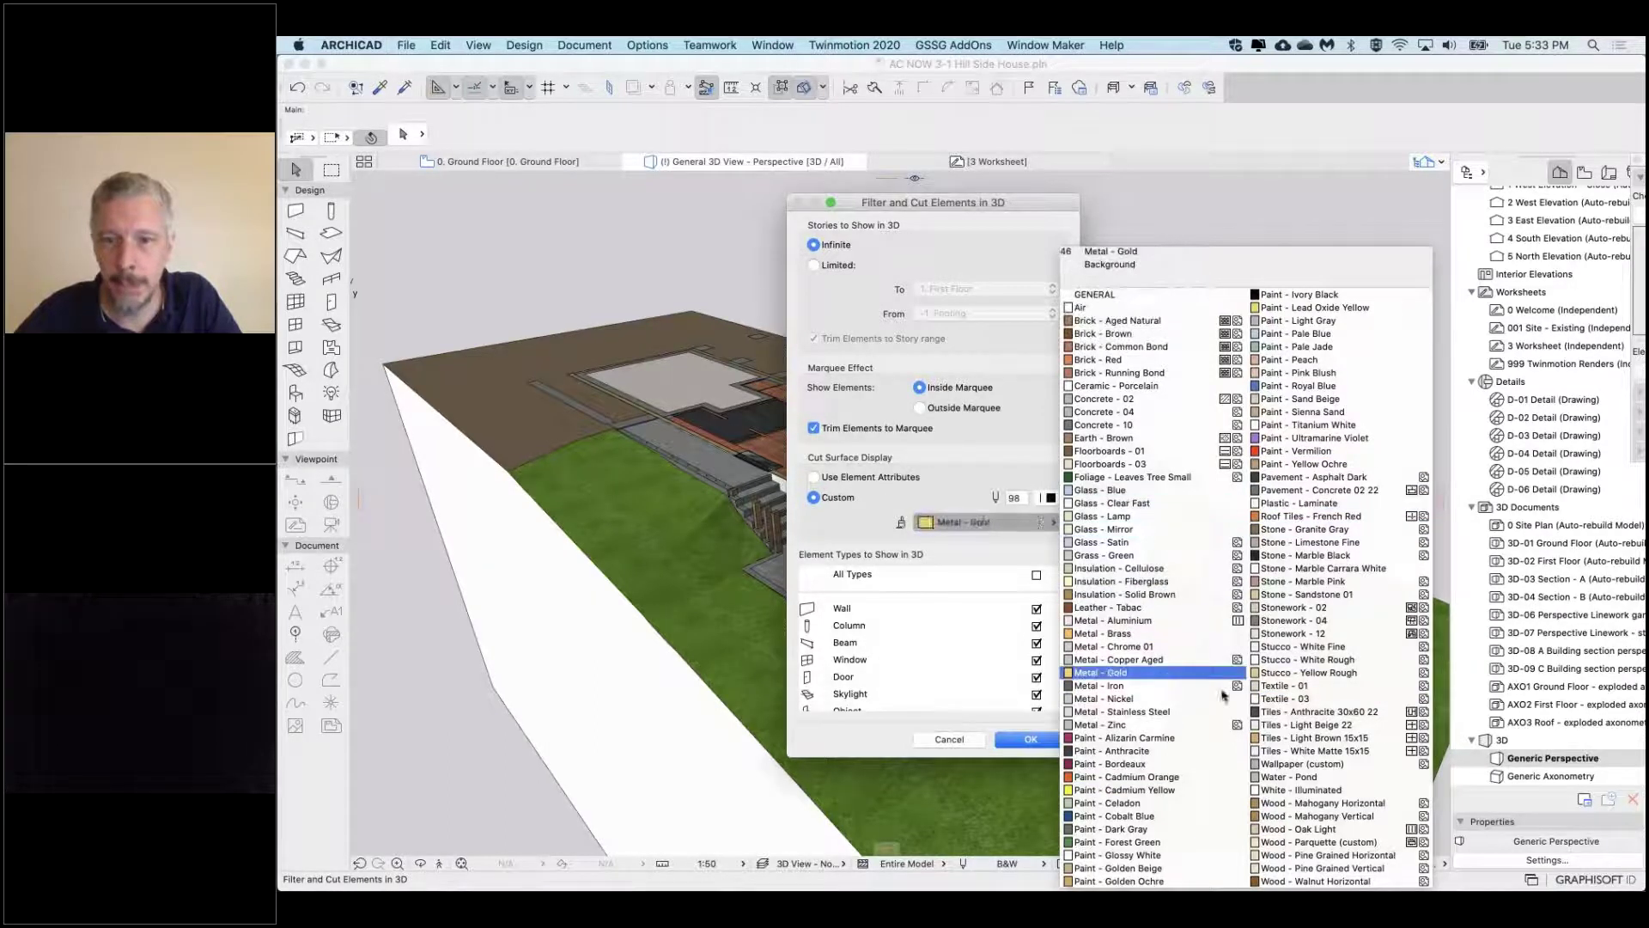
pyautogui.click(1306, 295)
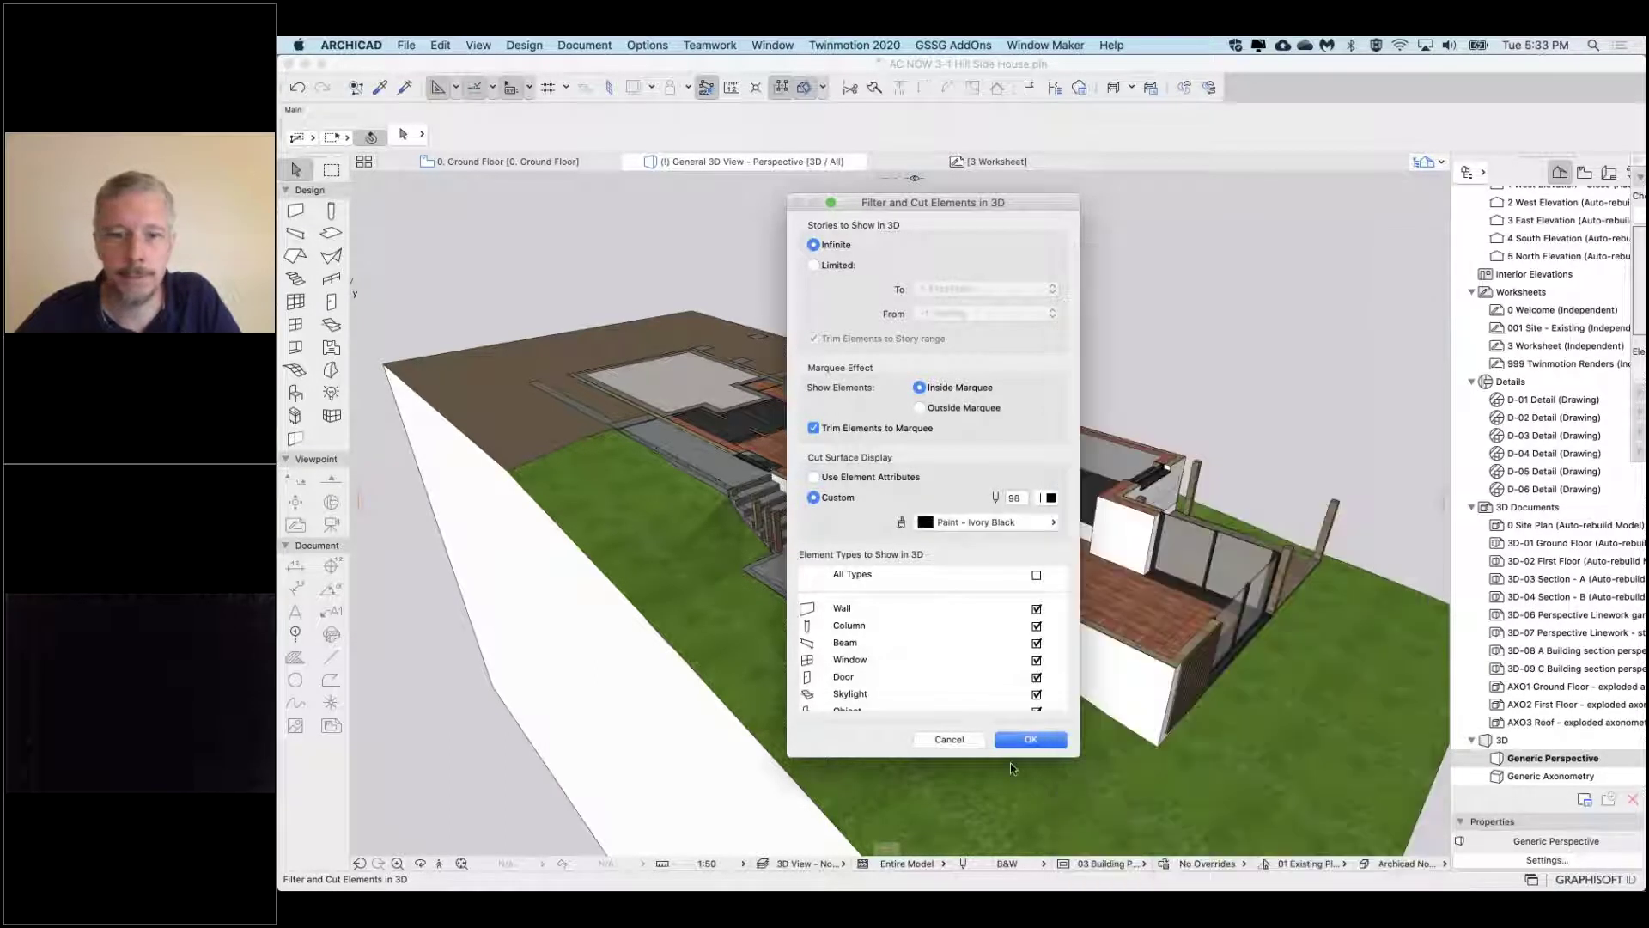
pyautogui.click(1031, 741)
# Examine the black cut surfaces of the cutaway house up close and from several angles
pyautogui.keyDown('shift'); pyautogui.moveTo(962, 457); pyautogui.dragTo(695, 508, button='middle'); pyautogui.keyUp('shift')
pyautogui.scroll(5, 945, 479)
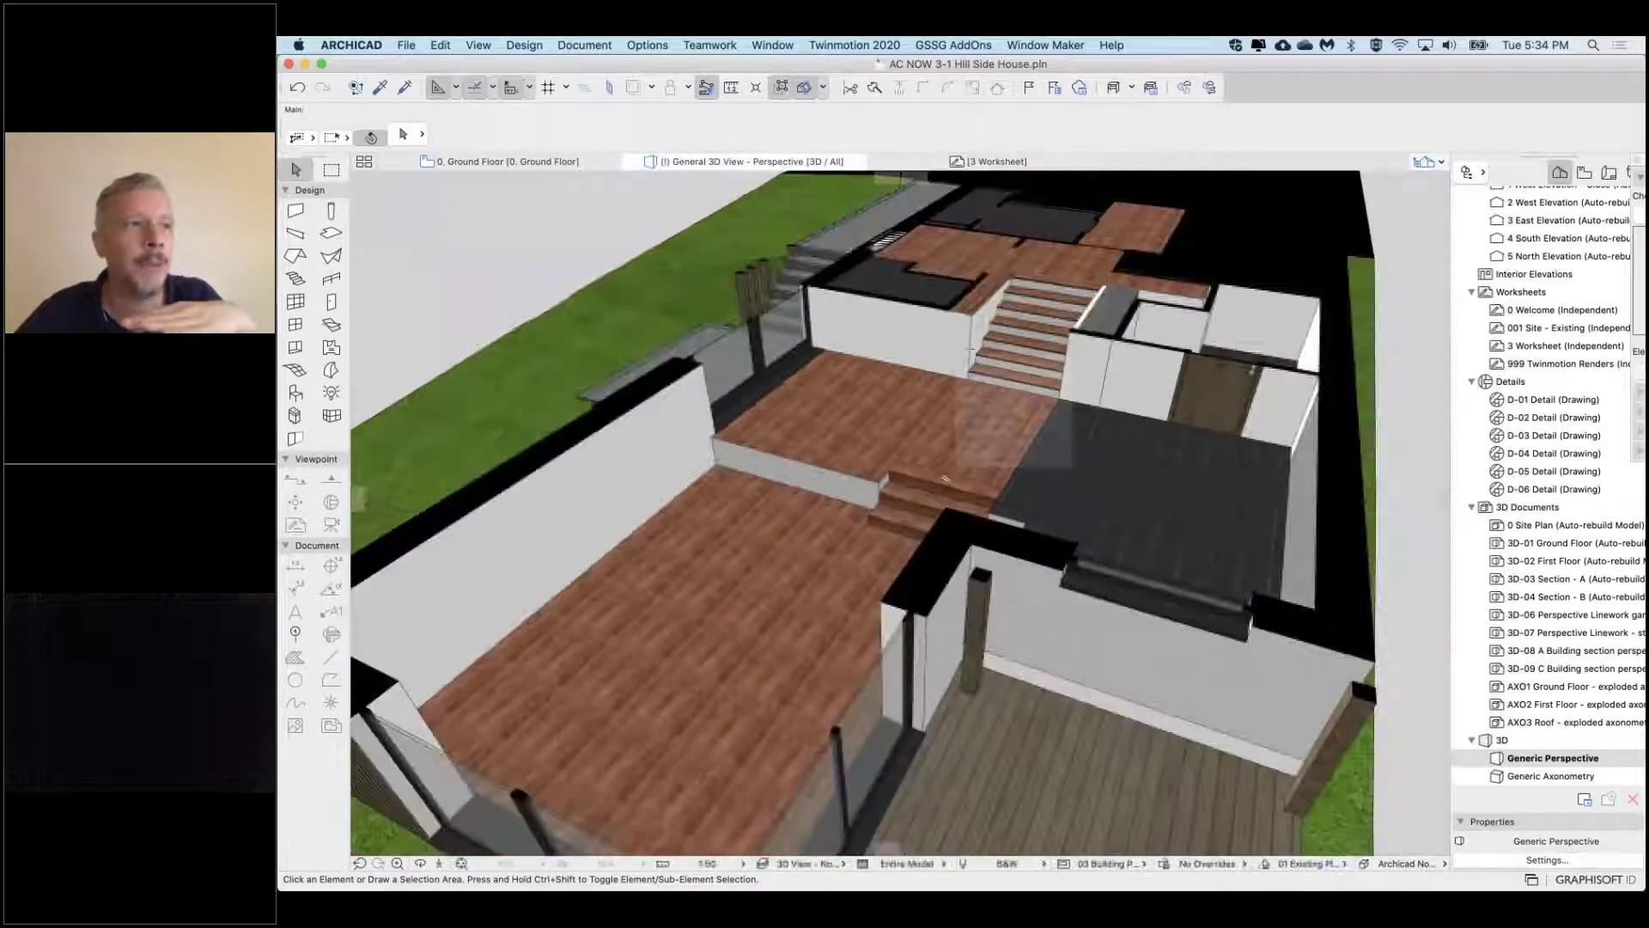
pyautogui.moveTo(945, 479)
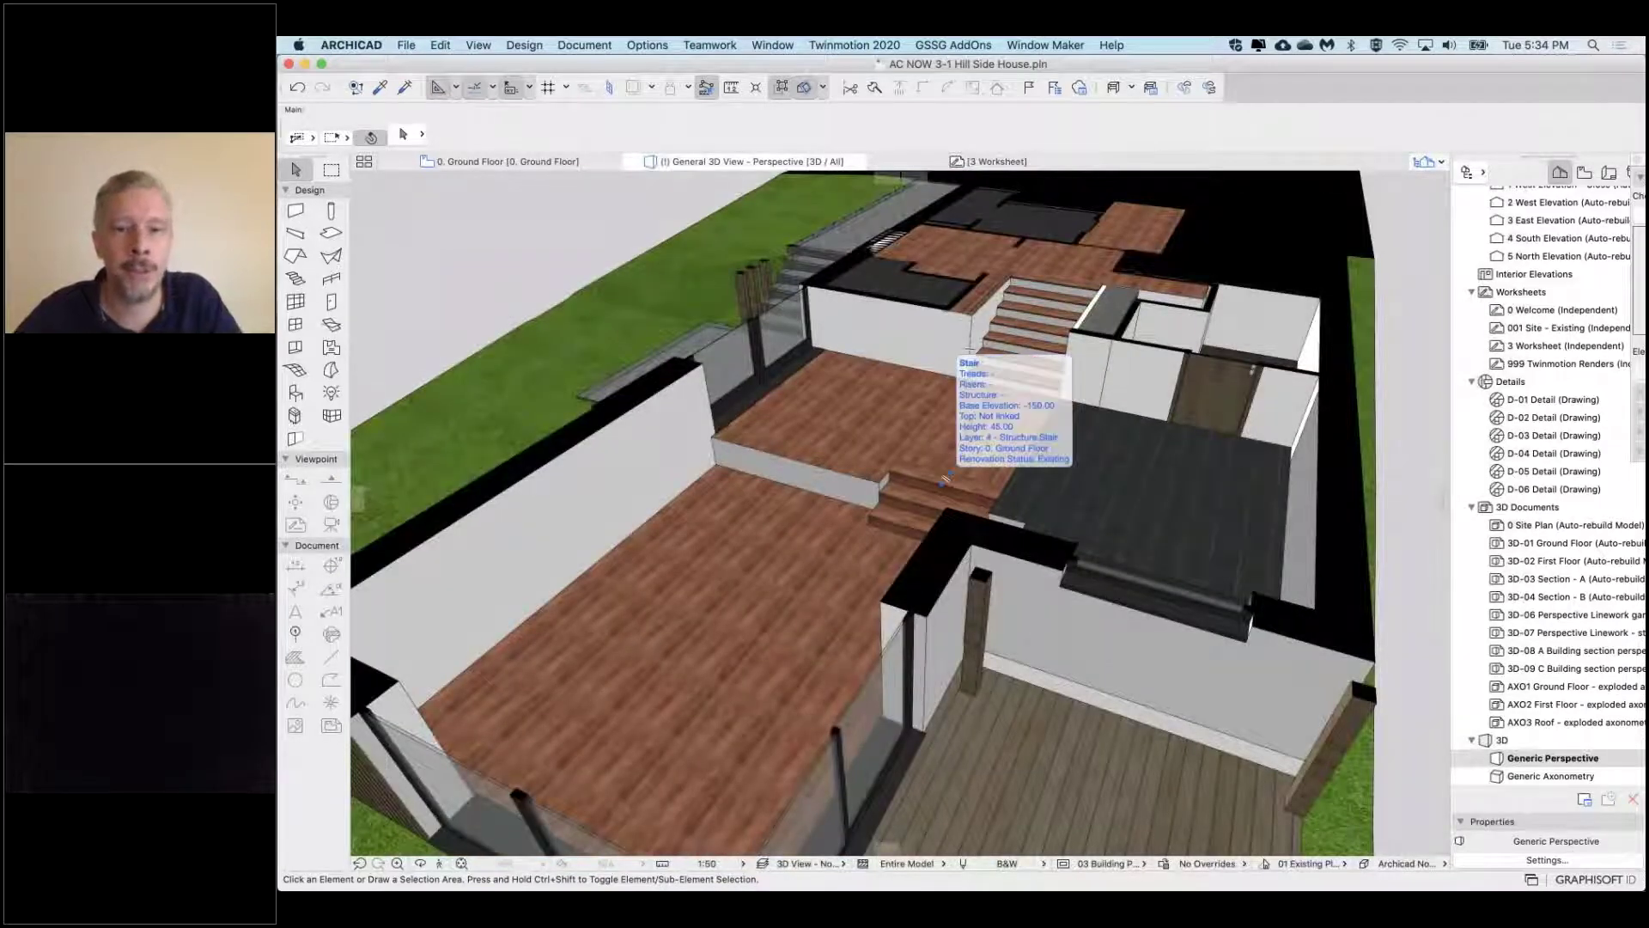
pyautogui.scroll(-2, 945, 479)
pyautogui.keyDown('shift'); pyautogui.moveTo(945, 479); pyautogui.dragTo(1089, 441, button='middle'); pyautogui.keyUp('shift')
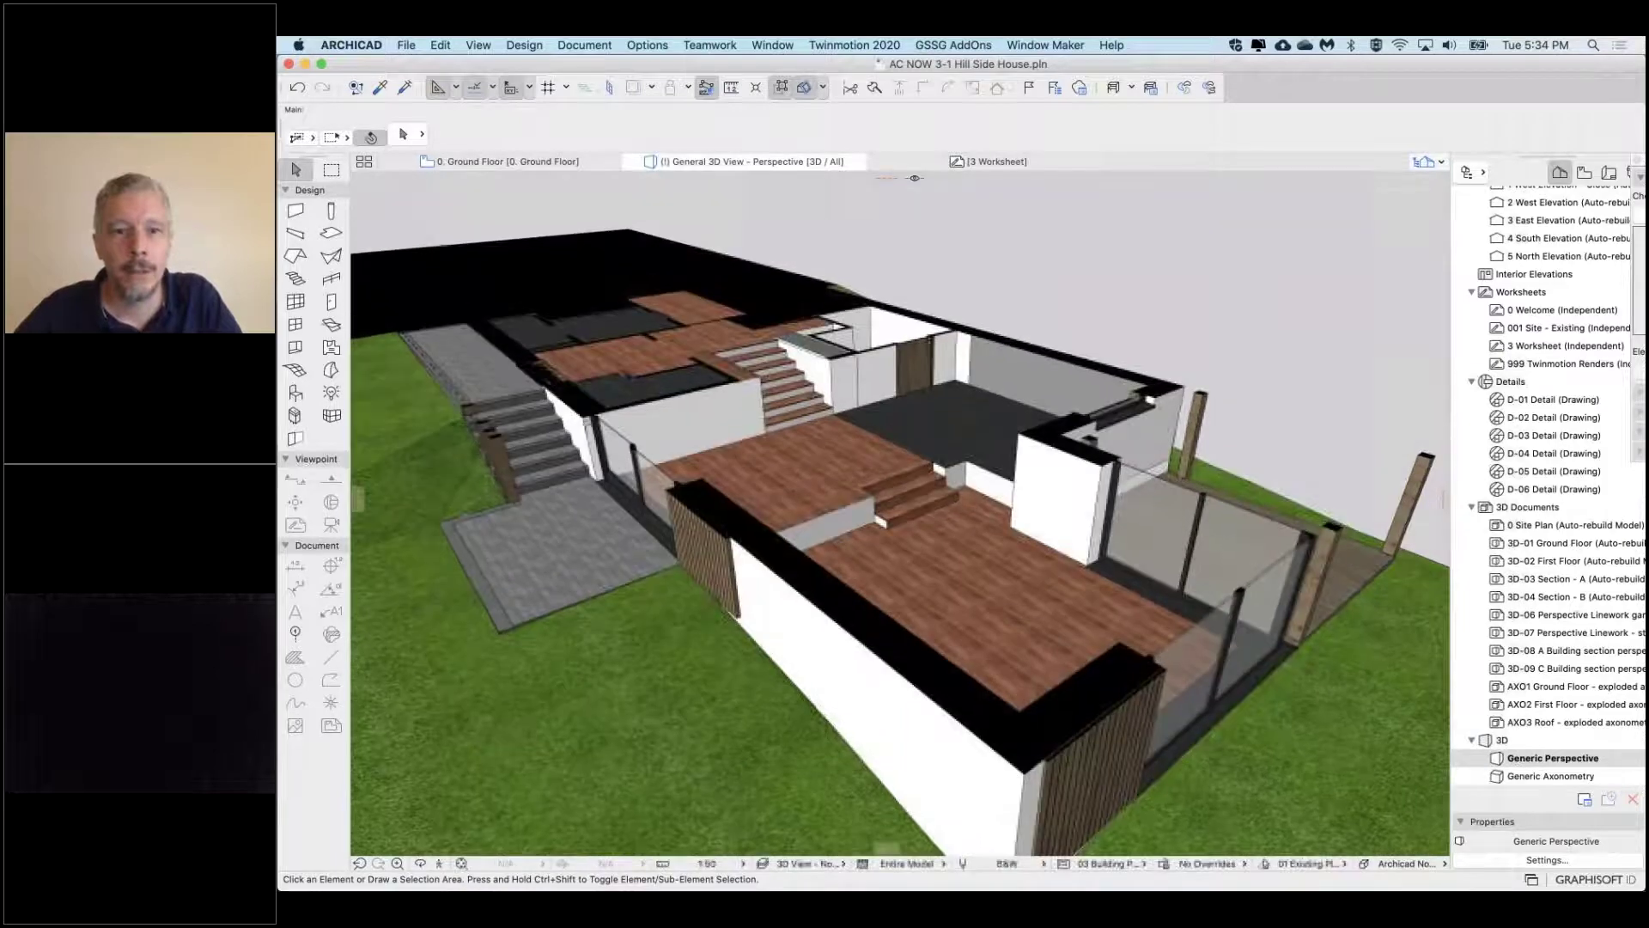
pyautogui.scroll(-3, 928, 514)
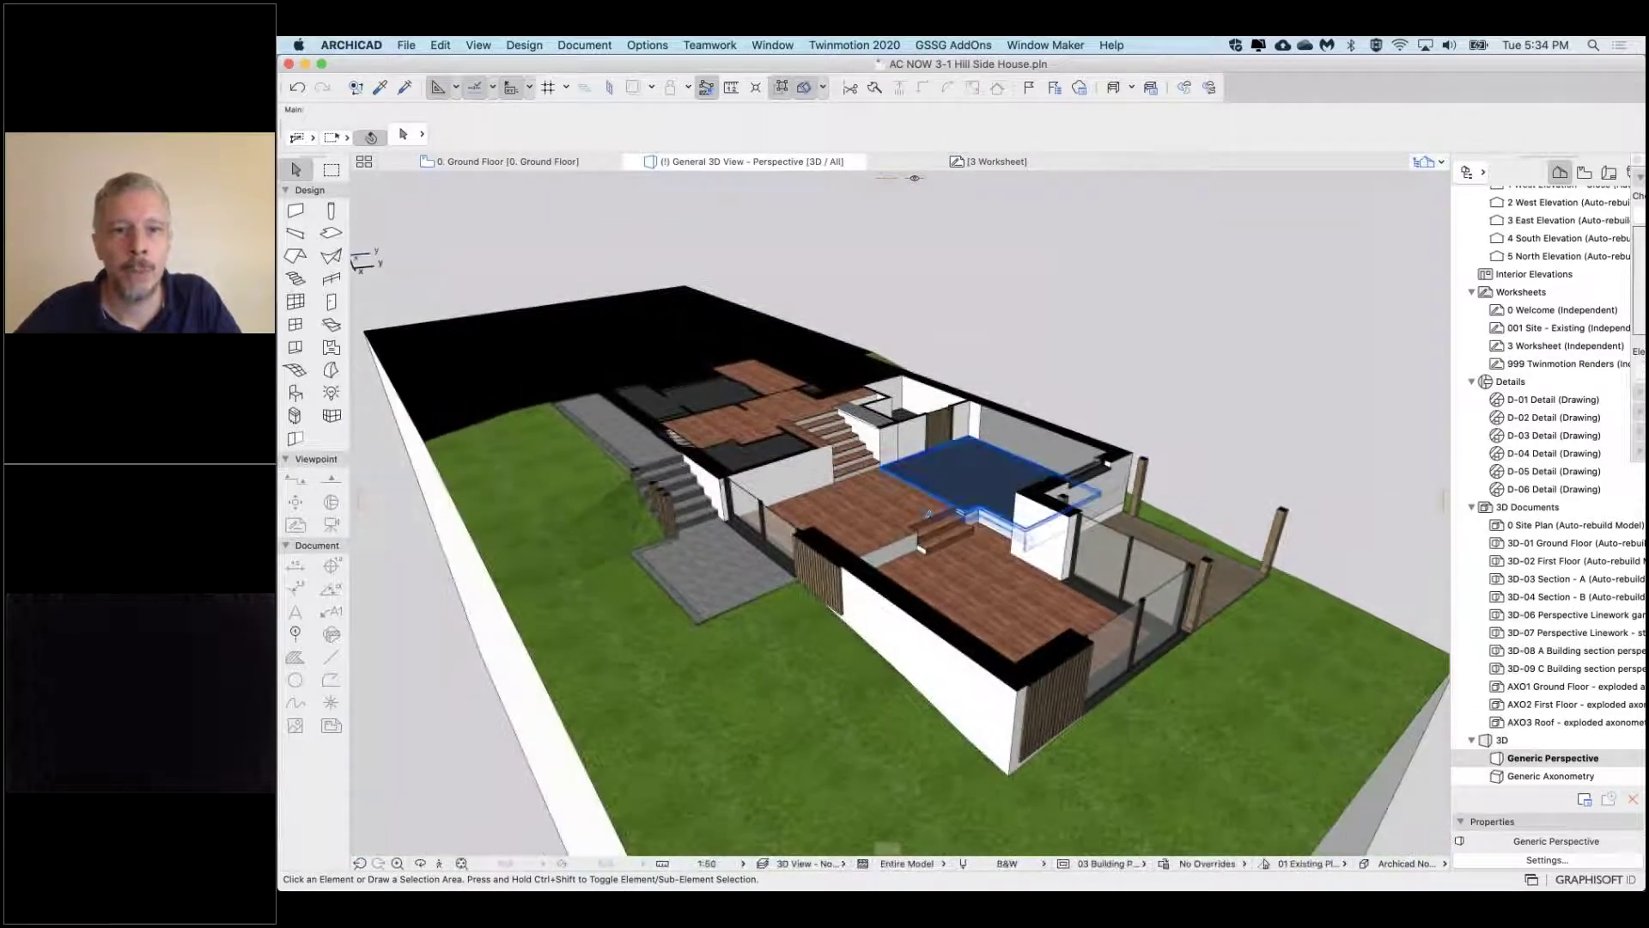
pyautogui.keyDown('shift'); pyautogui.moveTo(945, 482); pyautogui.dragTo(947, 541, button='middle'); pyautogui.keyUp('shift')
# Turn off the 3D Cutaway and orbit down to a low exterior perspective of the complete house
pyautogui.rightClick(750, 165)
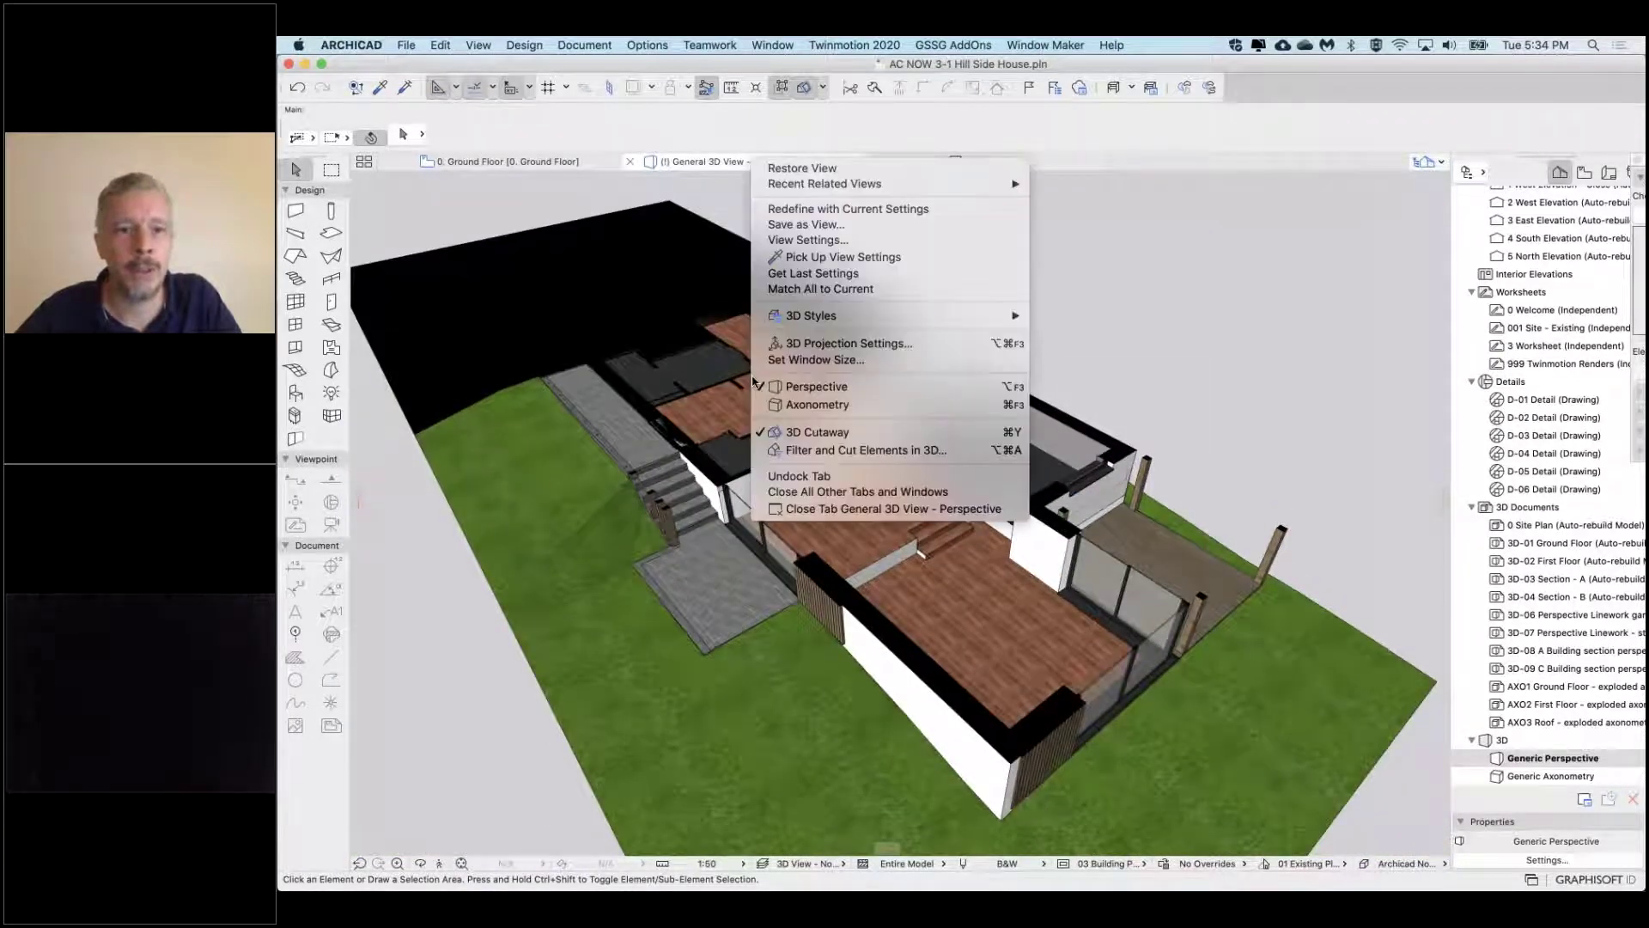
pyautogui.click(1054, 118)
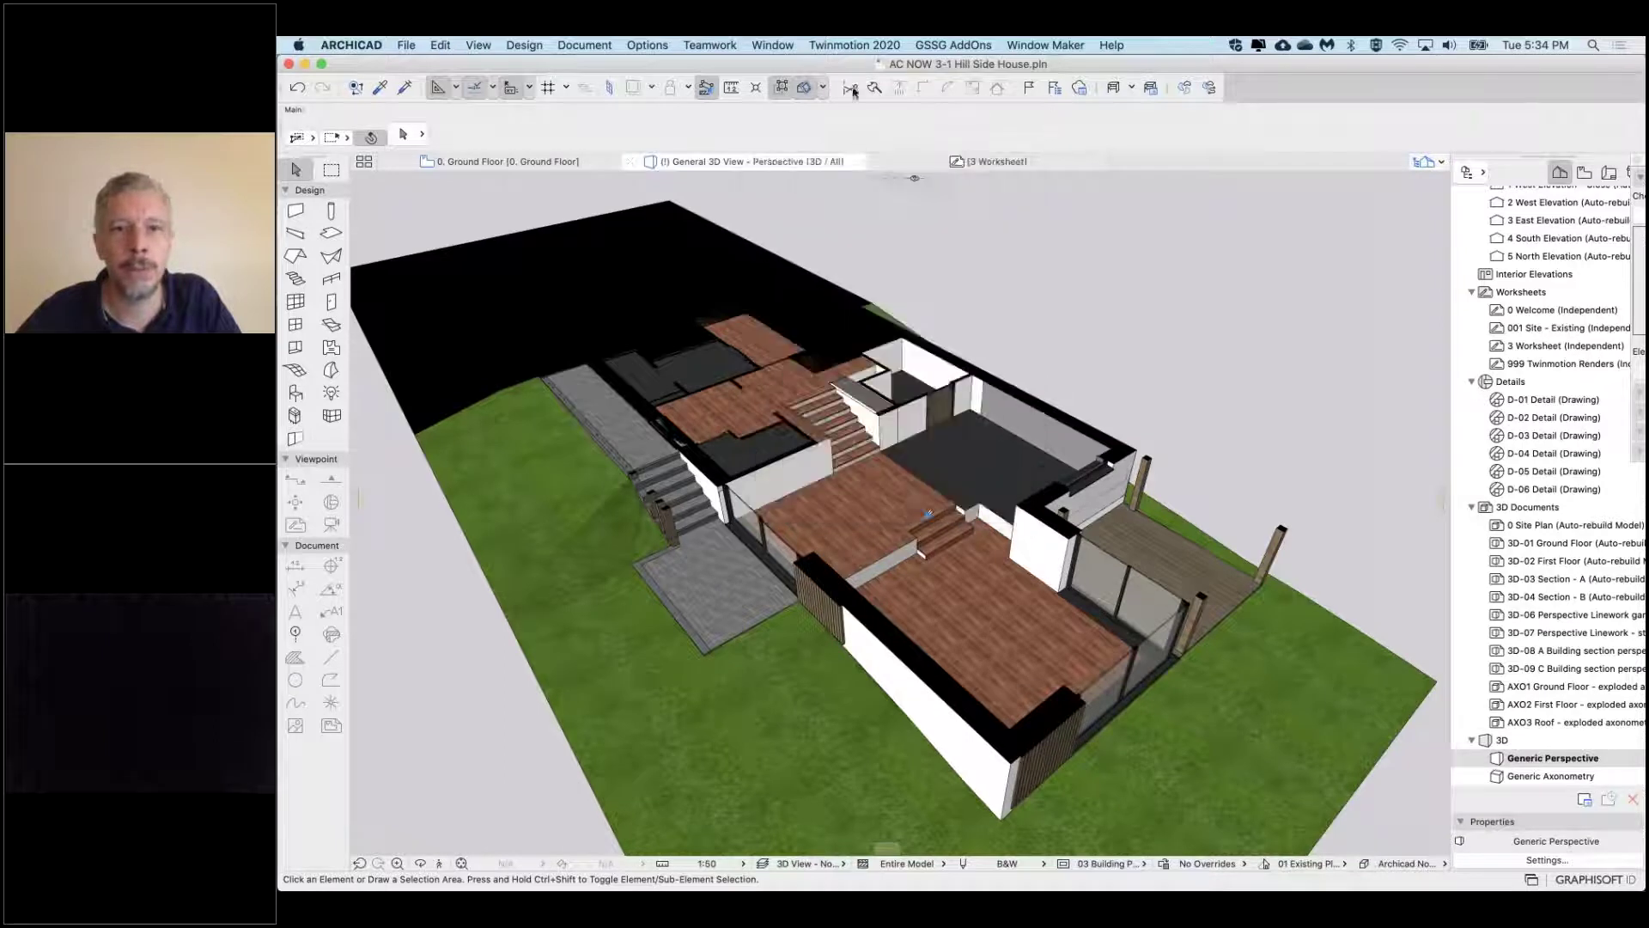
pyautogui.click(804, 88)
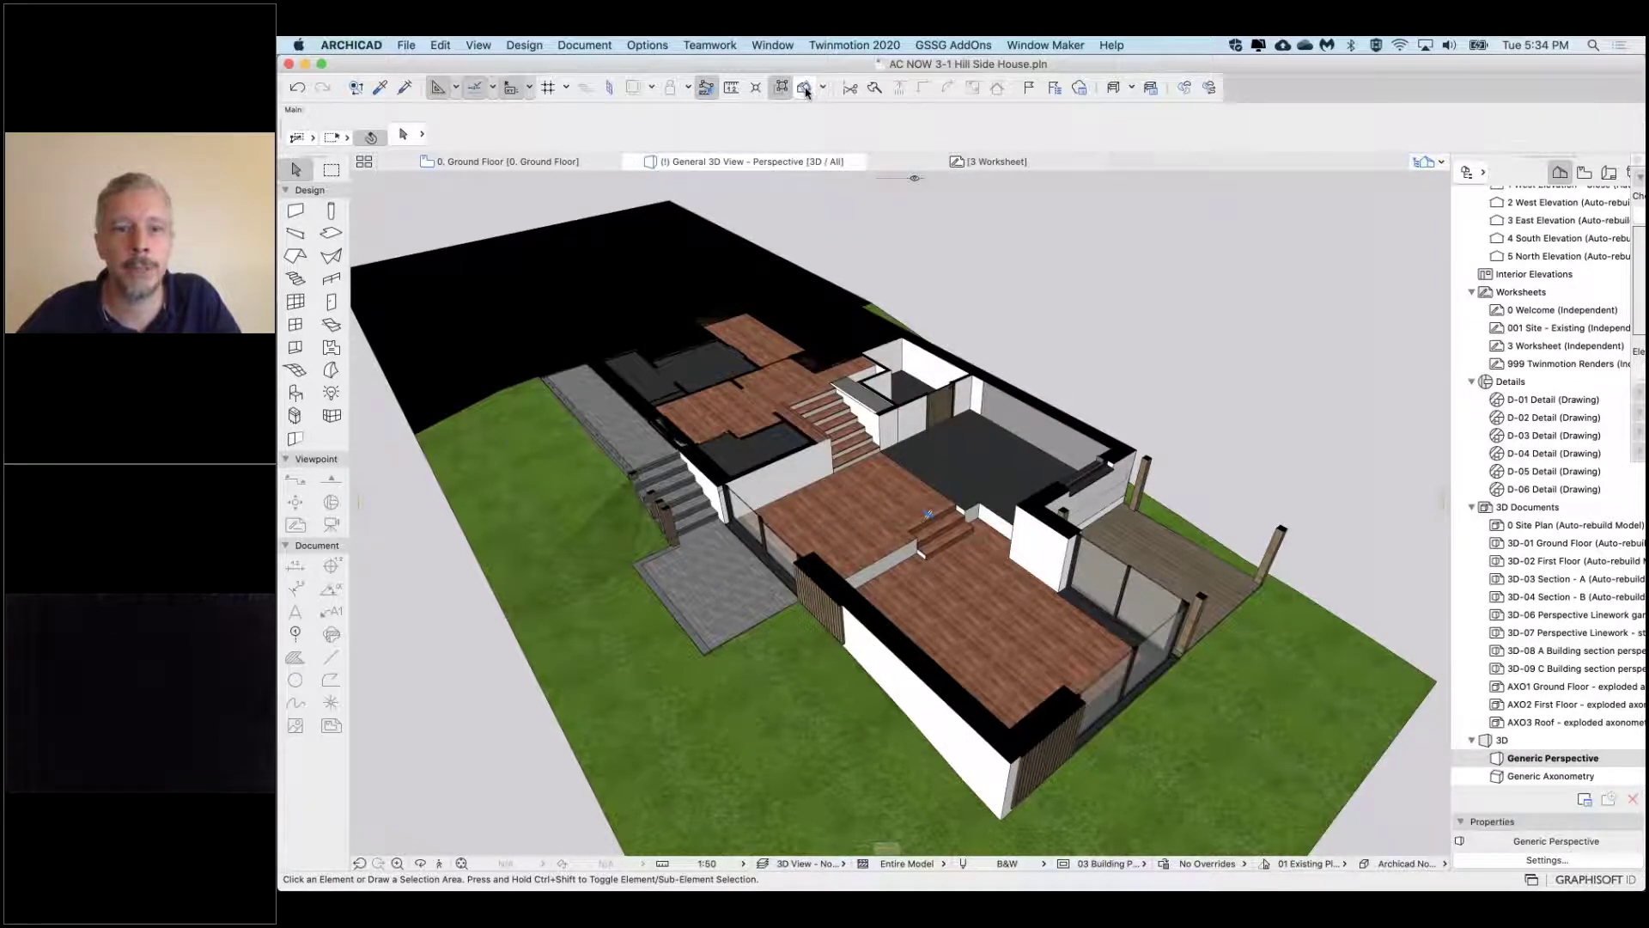
pyautogui.keyDown('shift'); pyautogui.moveTo(928, 514); pyautogui.dragTo(1013, 399, button='middle'); pyautogui.keyUp('shift')
# Switch the stories shown in 3D from Infinite to Limited in the Filter and Cut Elements settings
pyautogui.rightClick(722, 161)
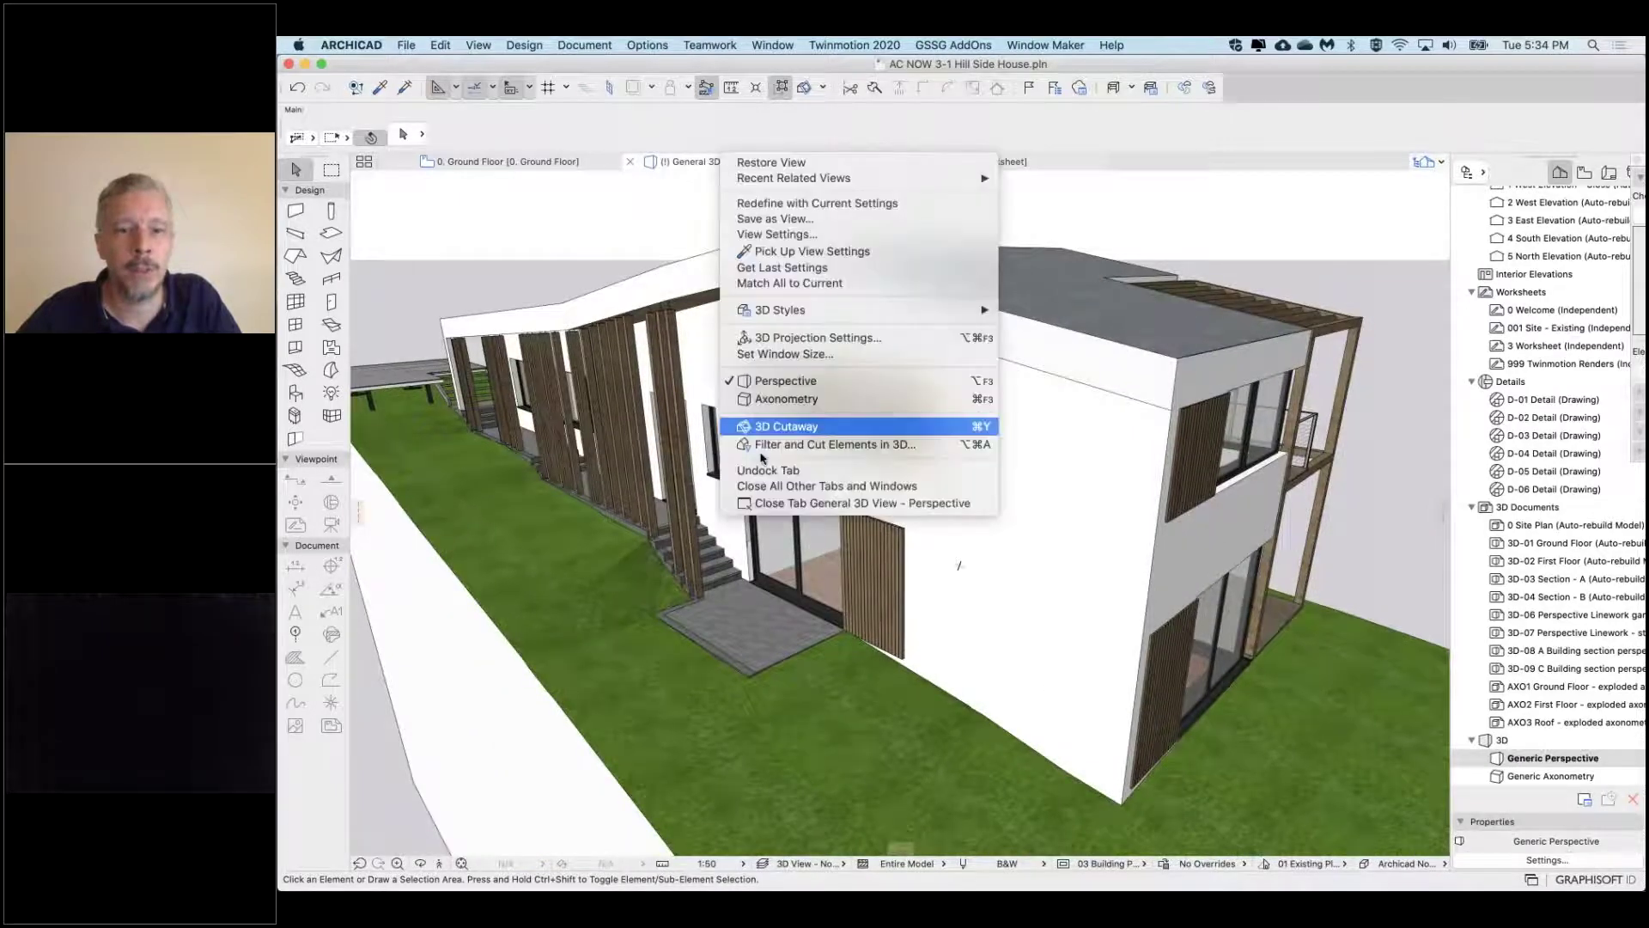
pyautogui.click(782, 444)
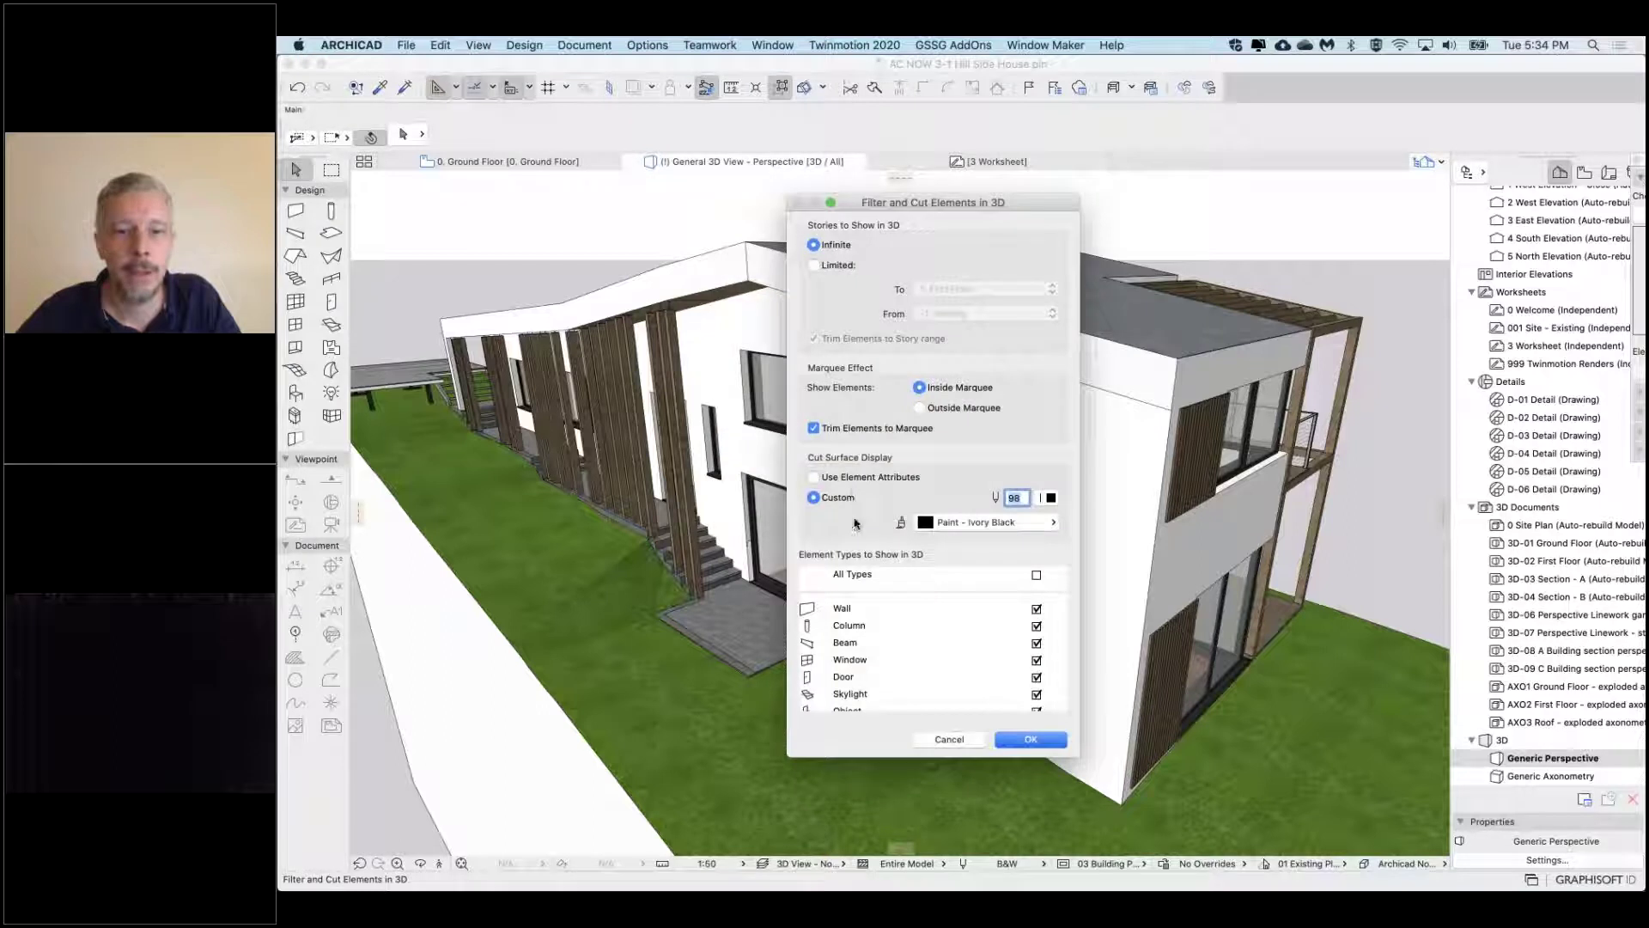
pyautogui.click(814, 265)
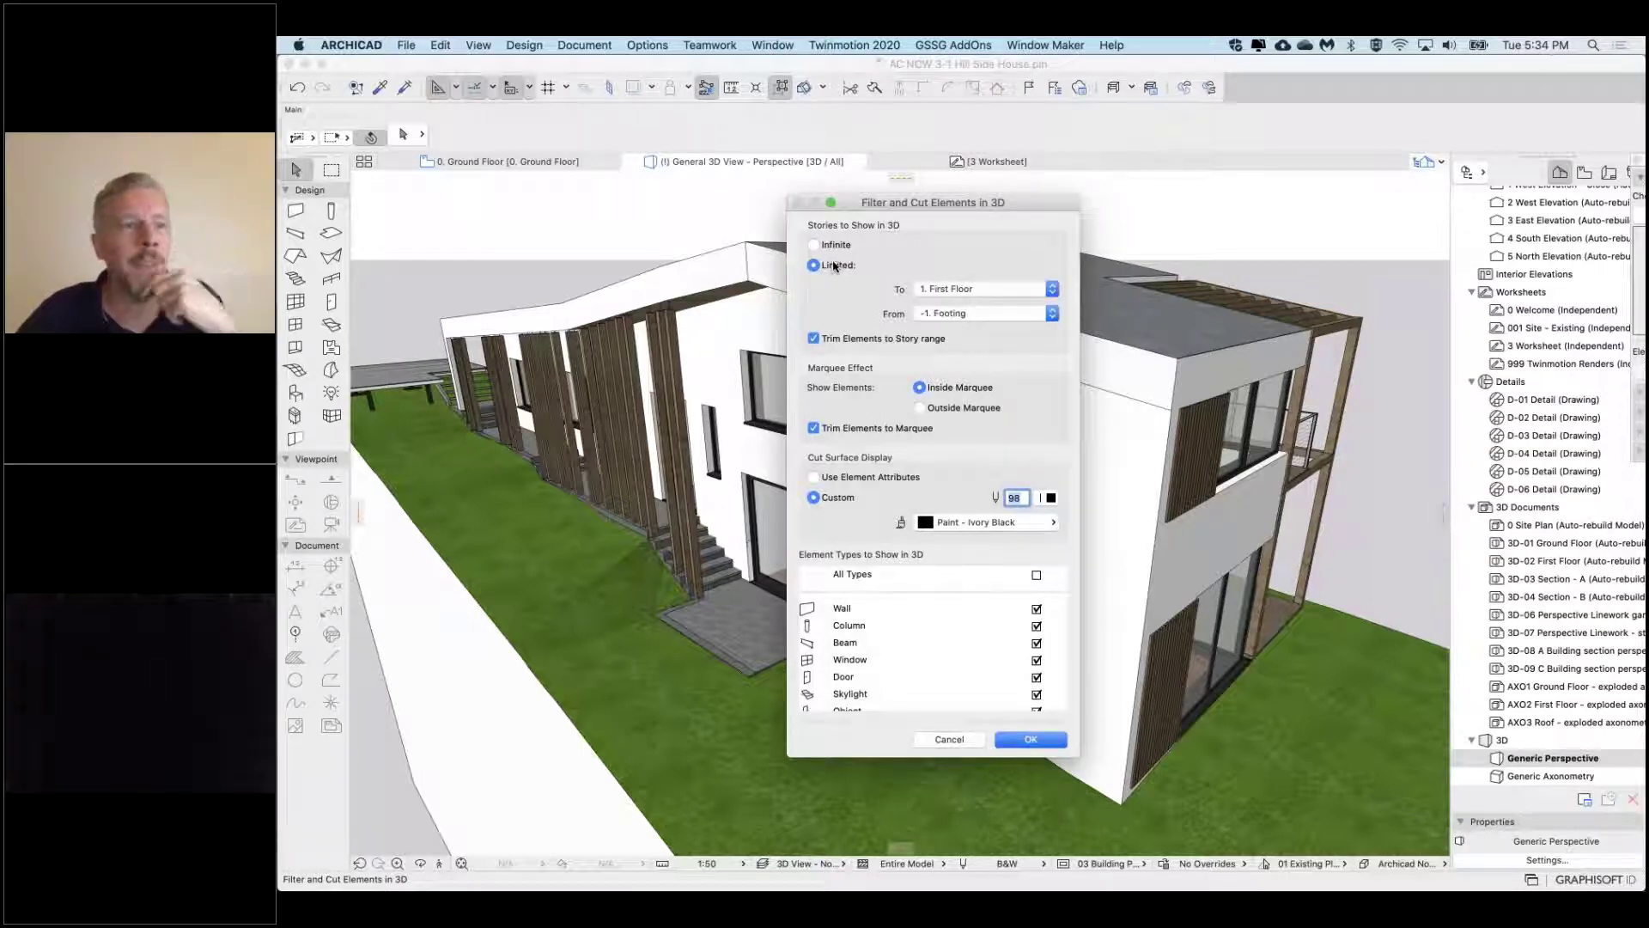
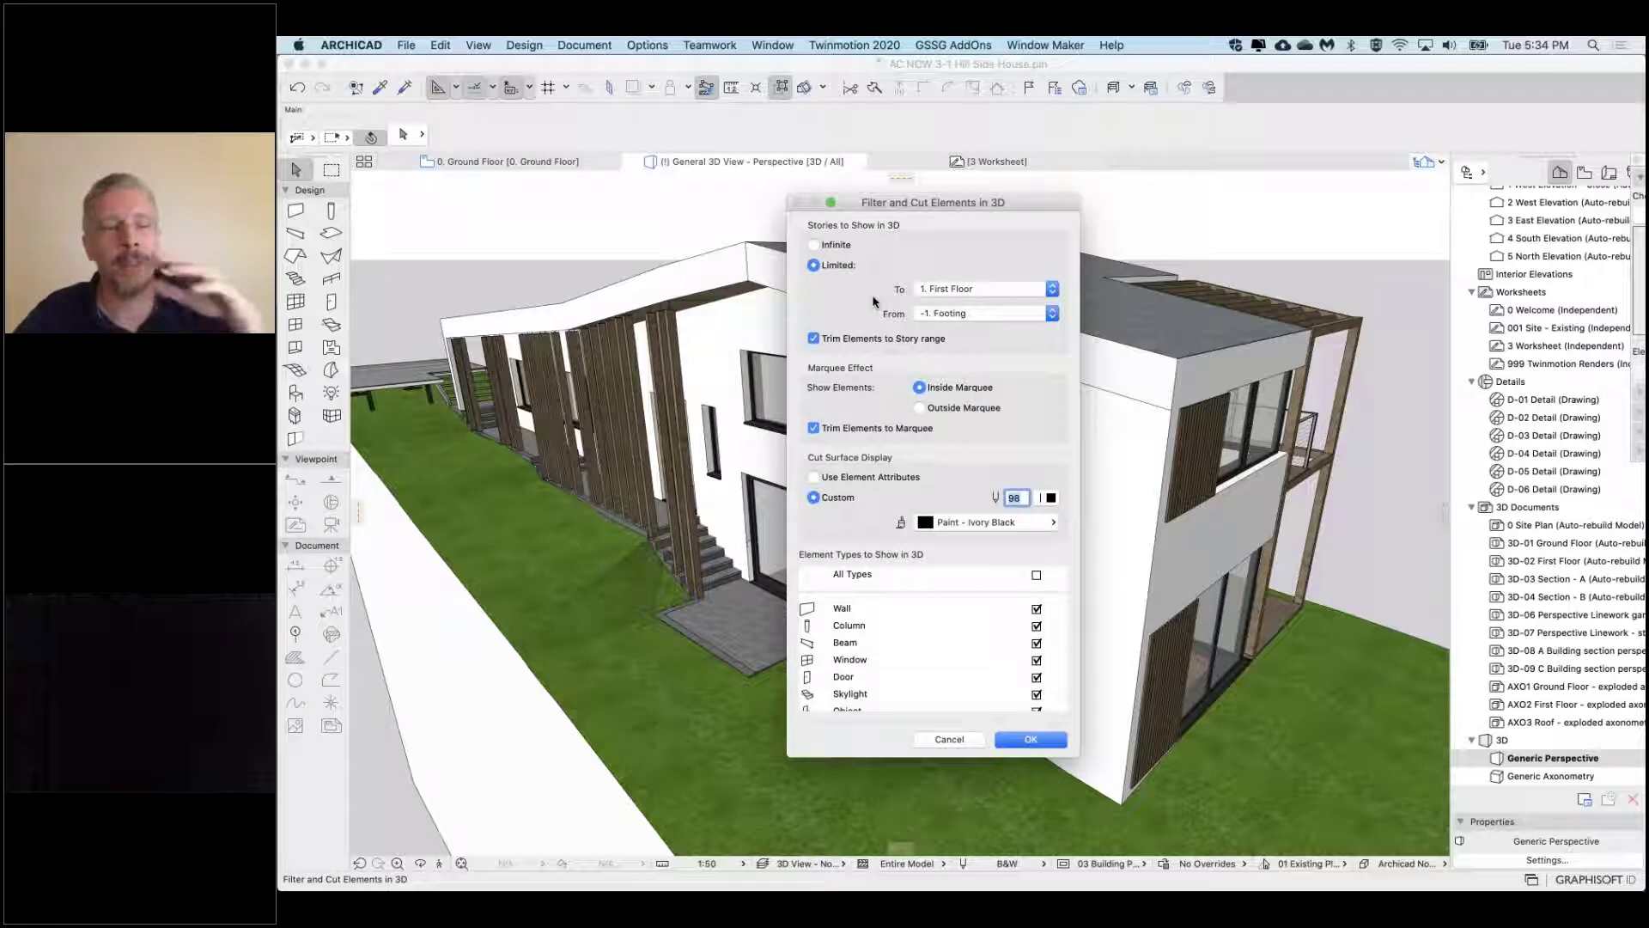
# Limit the stories shown in 3D to the range from -1. Footing to 1. First Floor, trimming elements to it
pyautogui.click(937, 289)
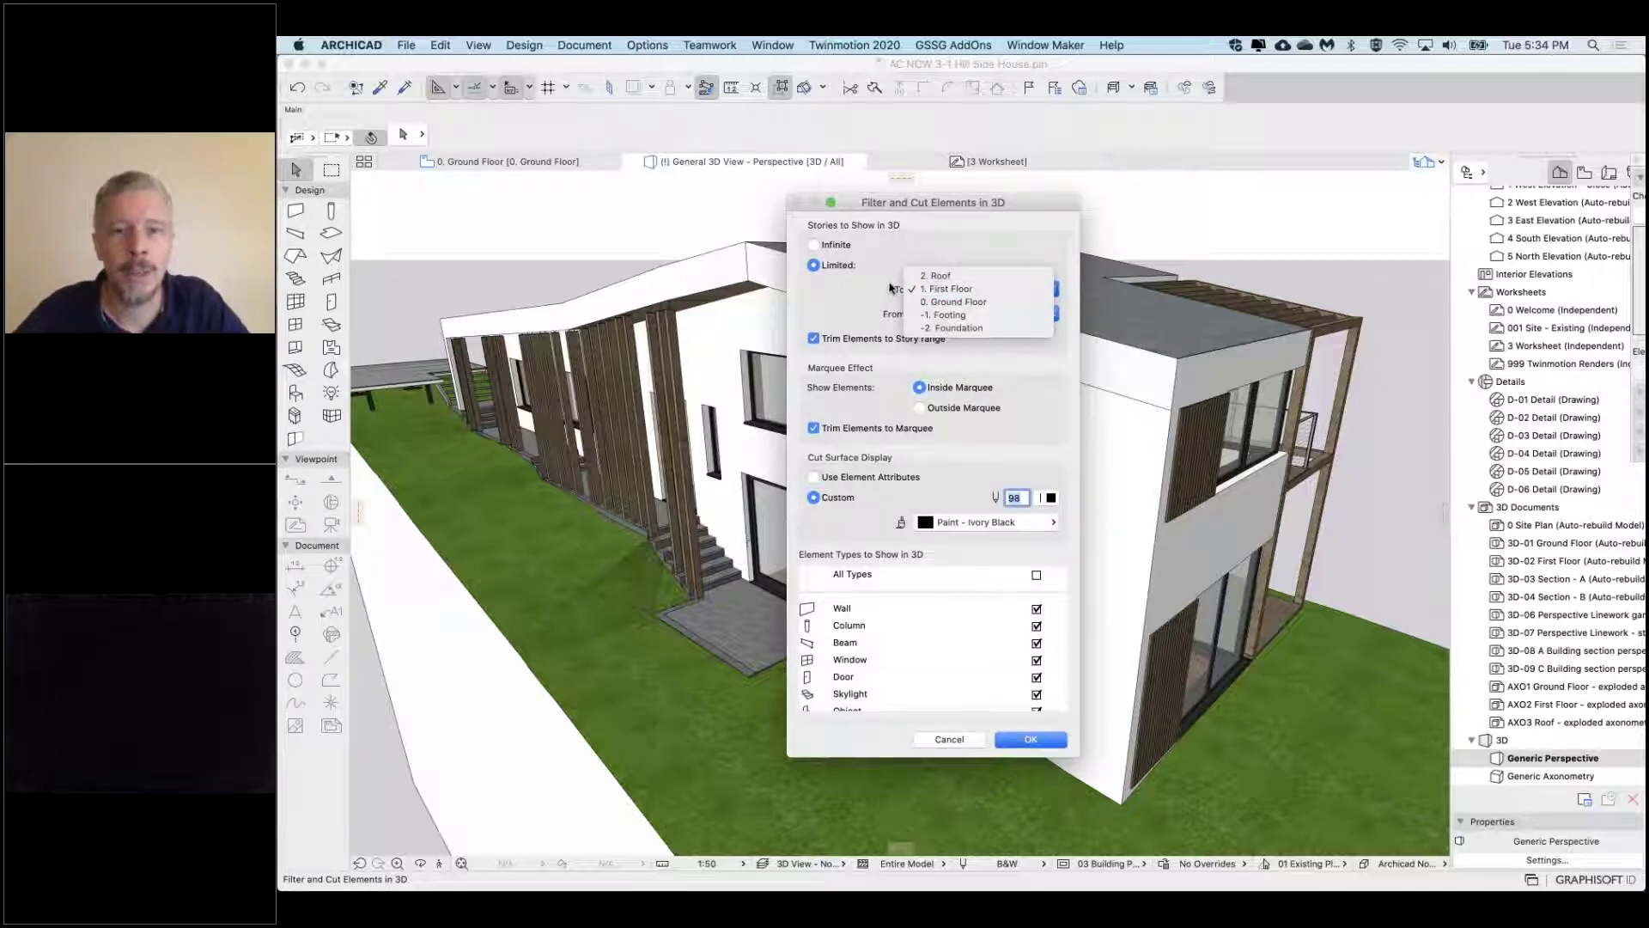
pyautogui.click(863, 322)
pyautogui.click(928, 313)
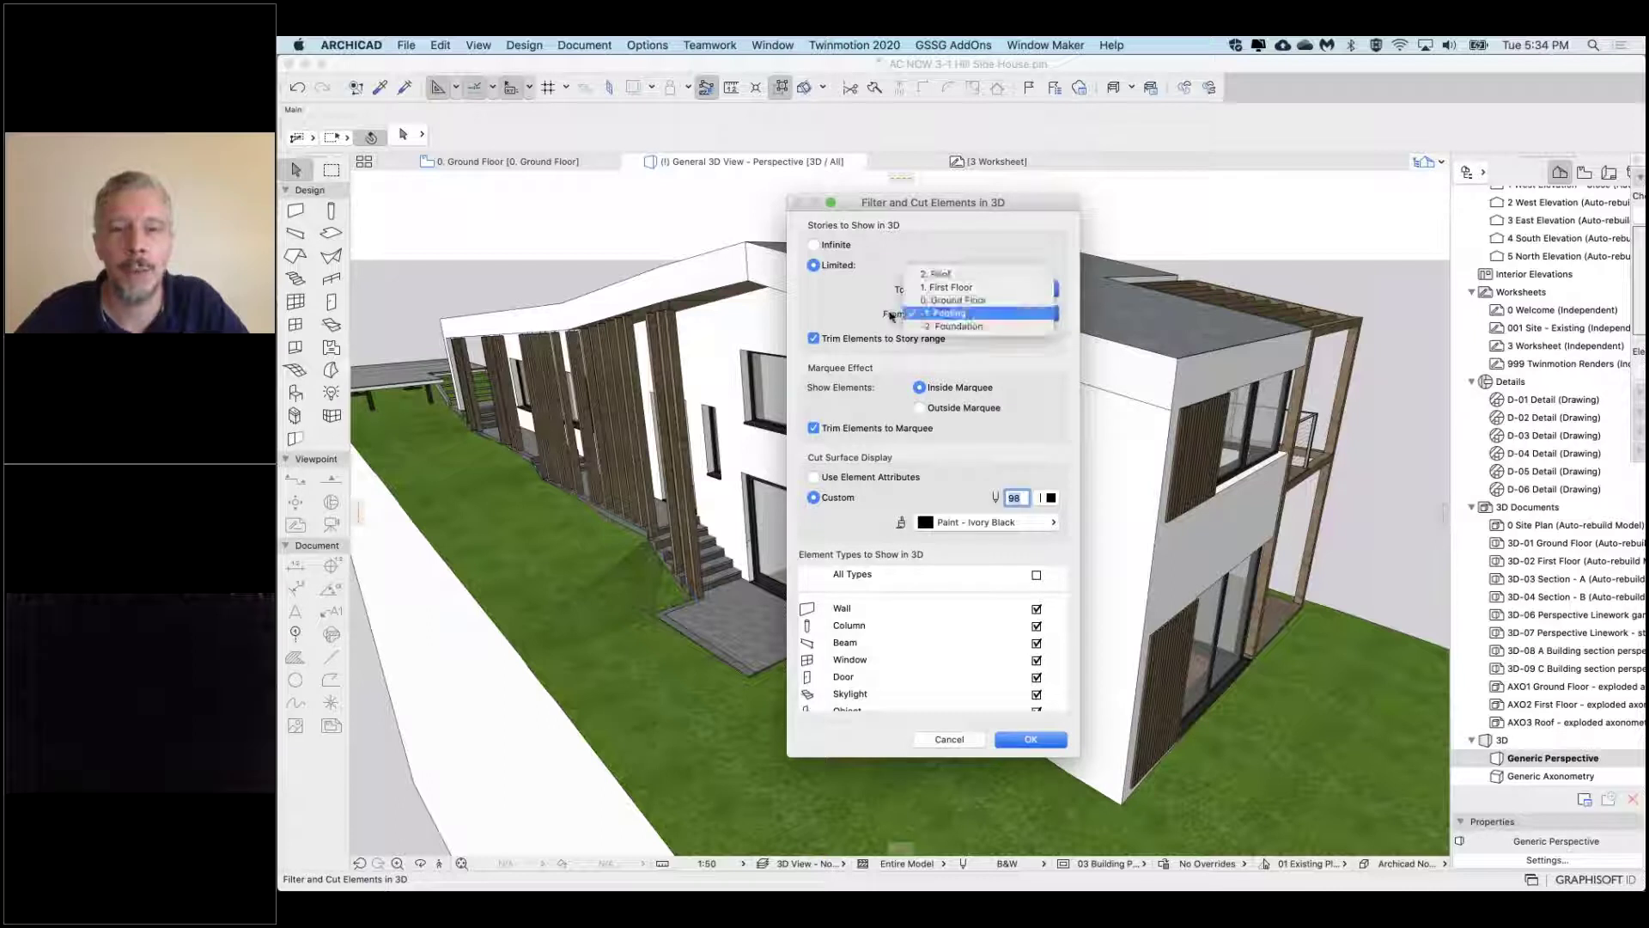
pyautogui.click(891, 315)
pyautogui.click(956, 286)
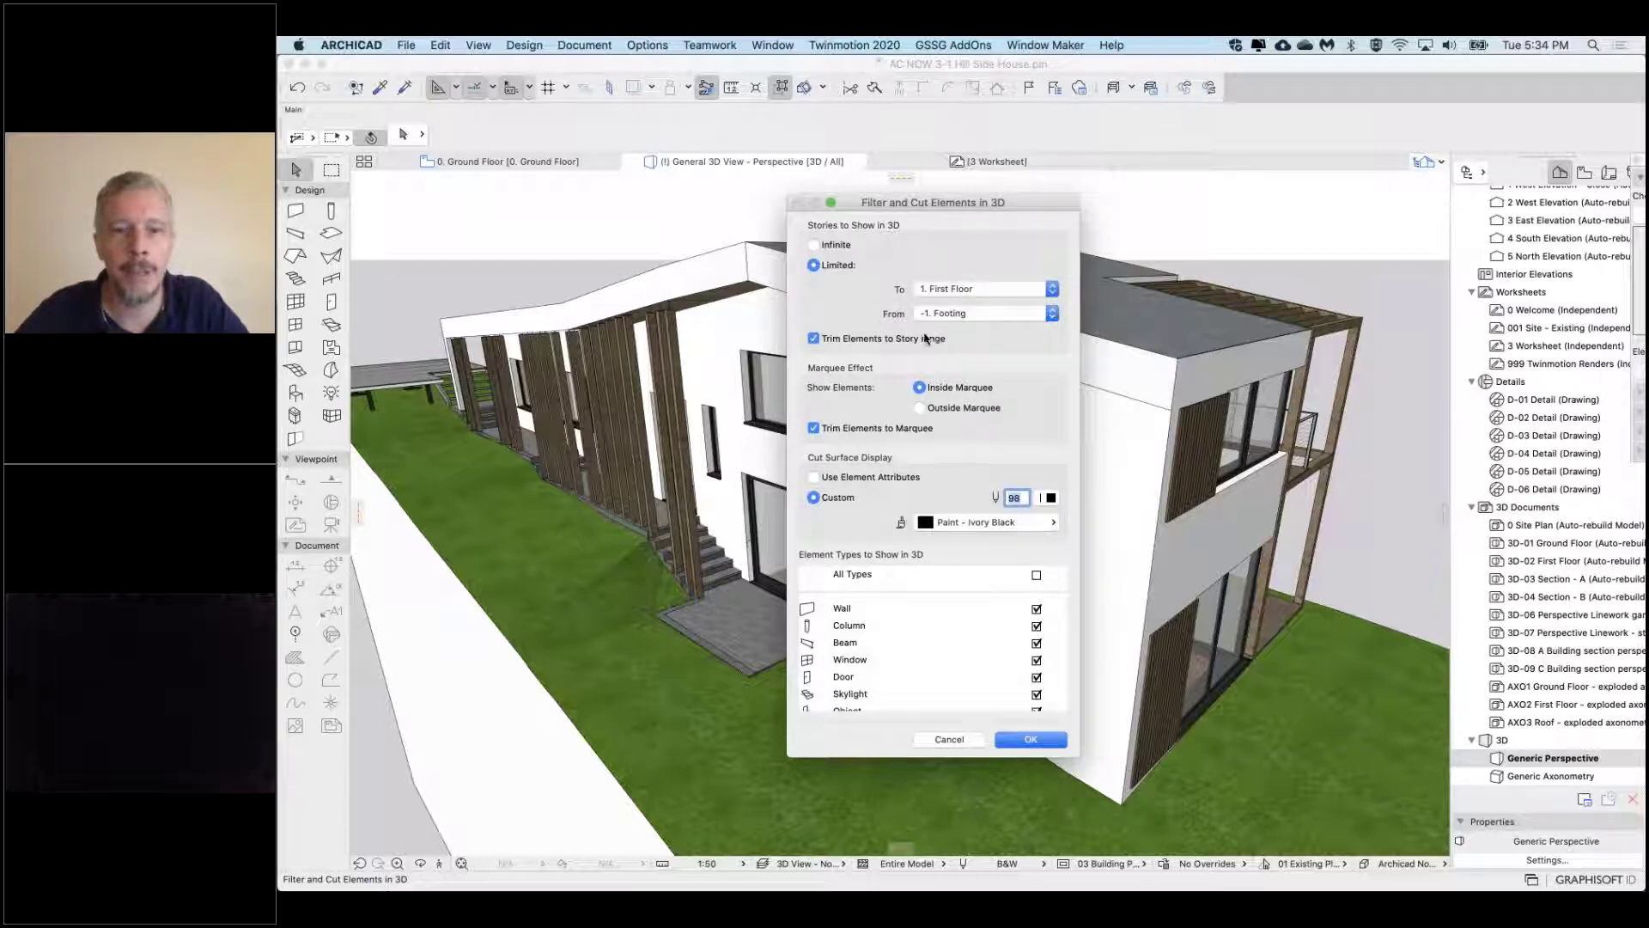
pyautogui.click(1044, 738)
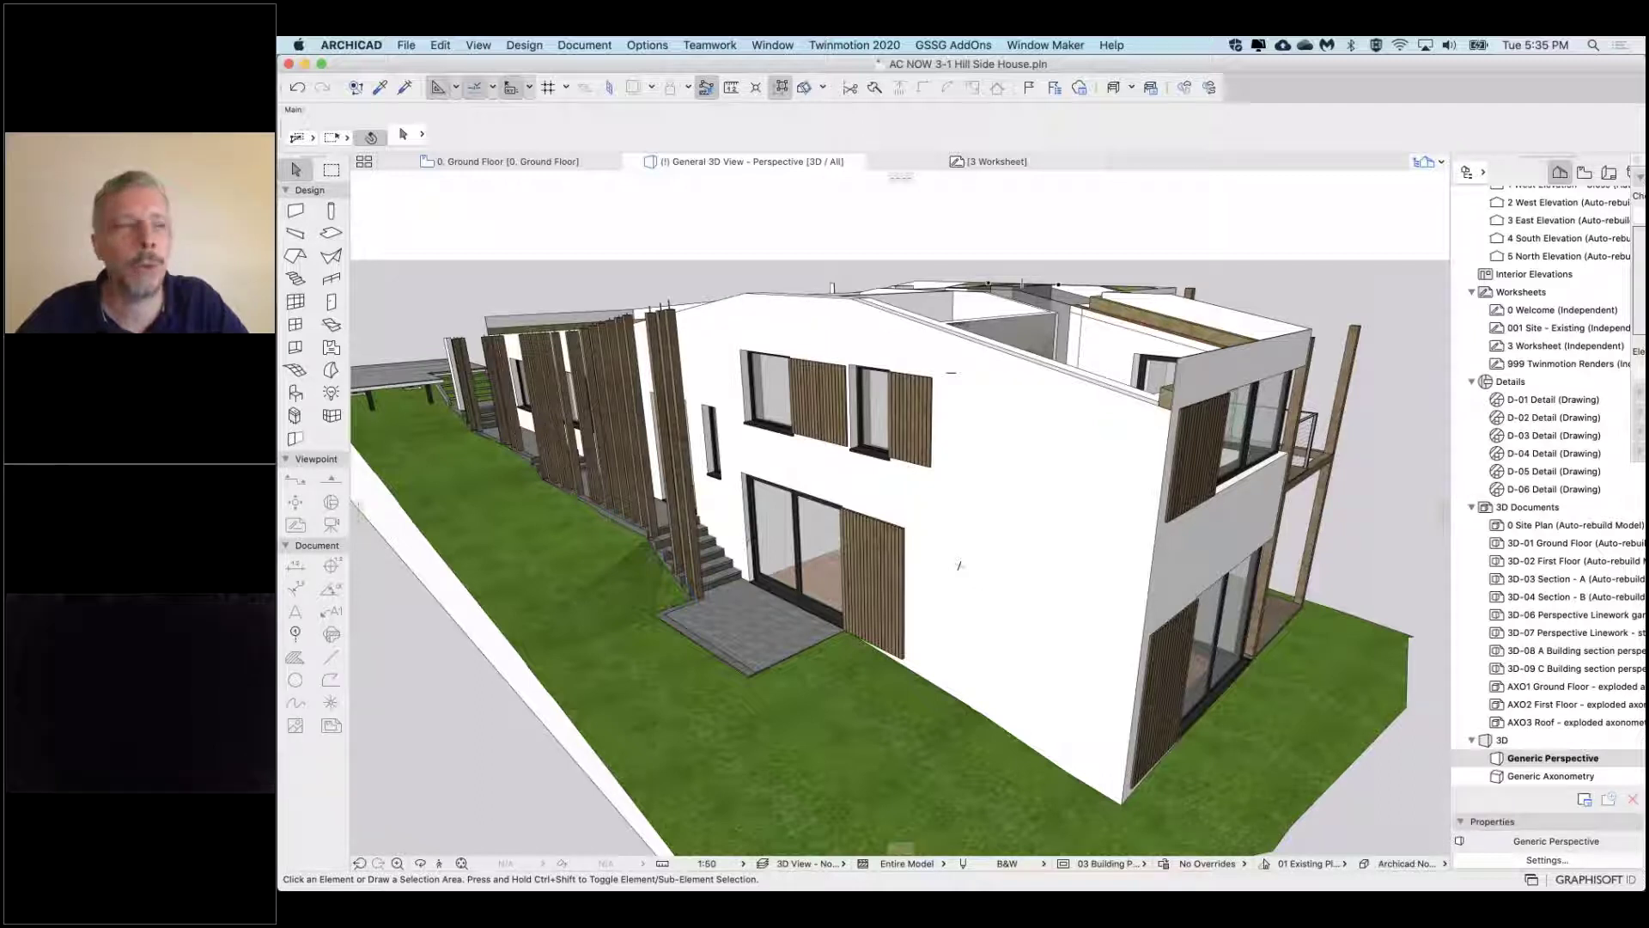
# Turn off Trim Elements to Story range in the Filter and Cut Elements settings and apply it to the 3D view
pyautogui.click(1098, 398)
pyautogui.moveTo(959, 565)
pyautogui.keyDown('shift'); pyautogui.mouseDown(button='middle')
pyautogui.moveTo(872, 700)
pyautogui.moveTo(980, 588)
pyautogui.mouseUp(button='middle'); pyautogui.keyUp('shift')
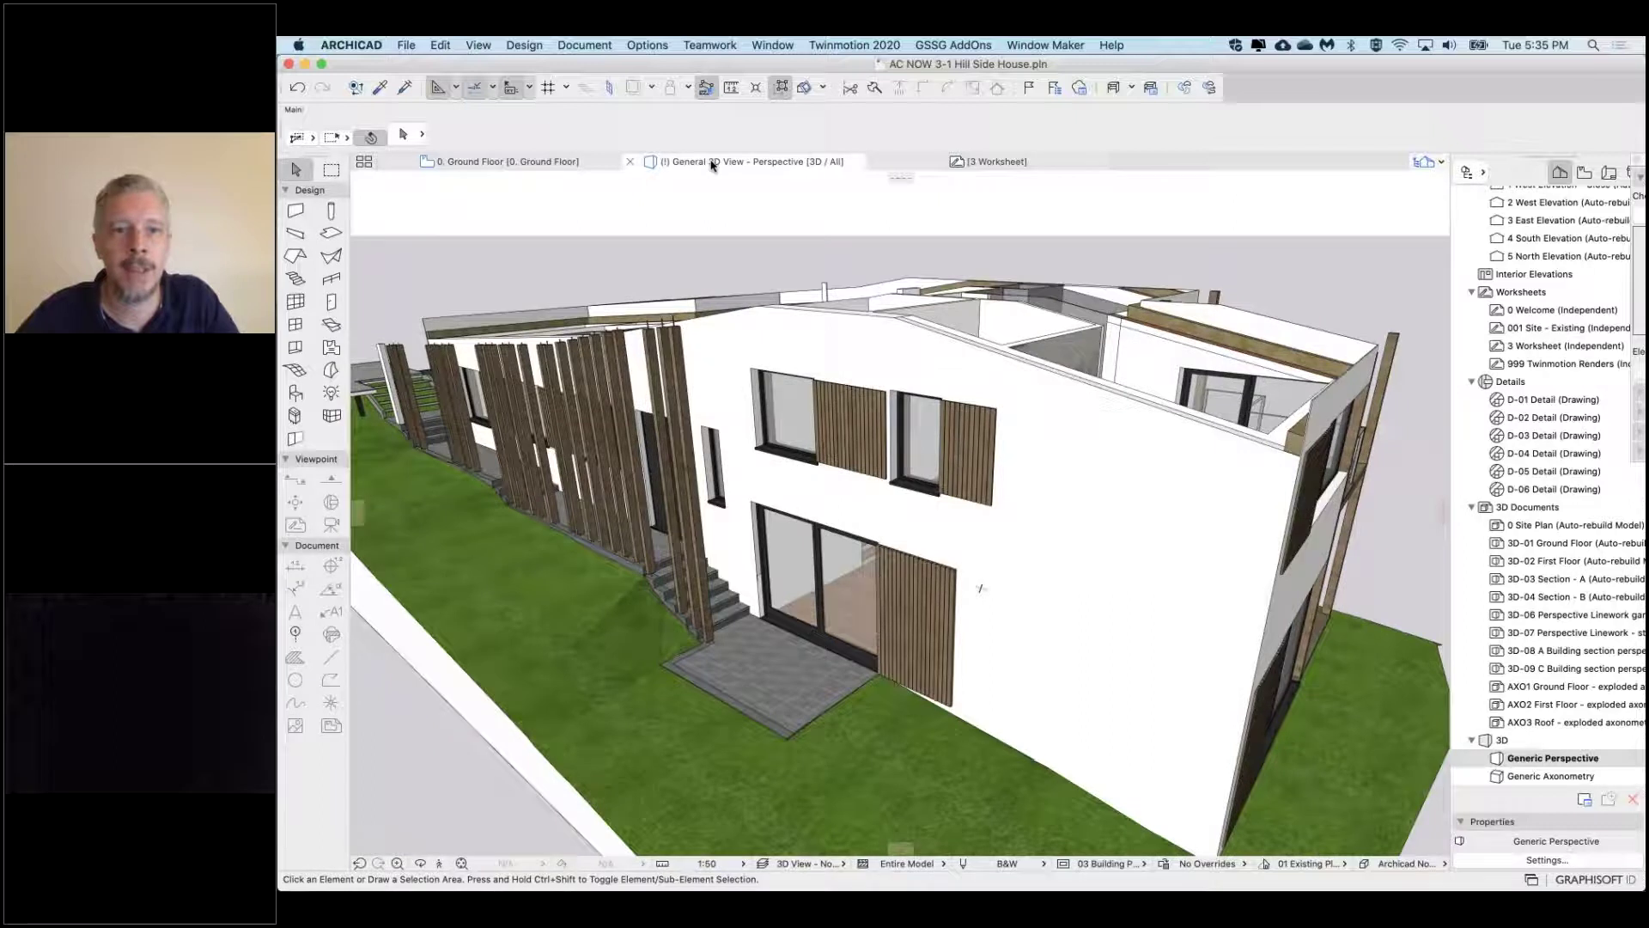
pyautogui.rightClick(712, 164)
pyautogui.click(794, 450)
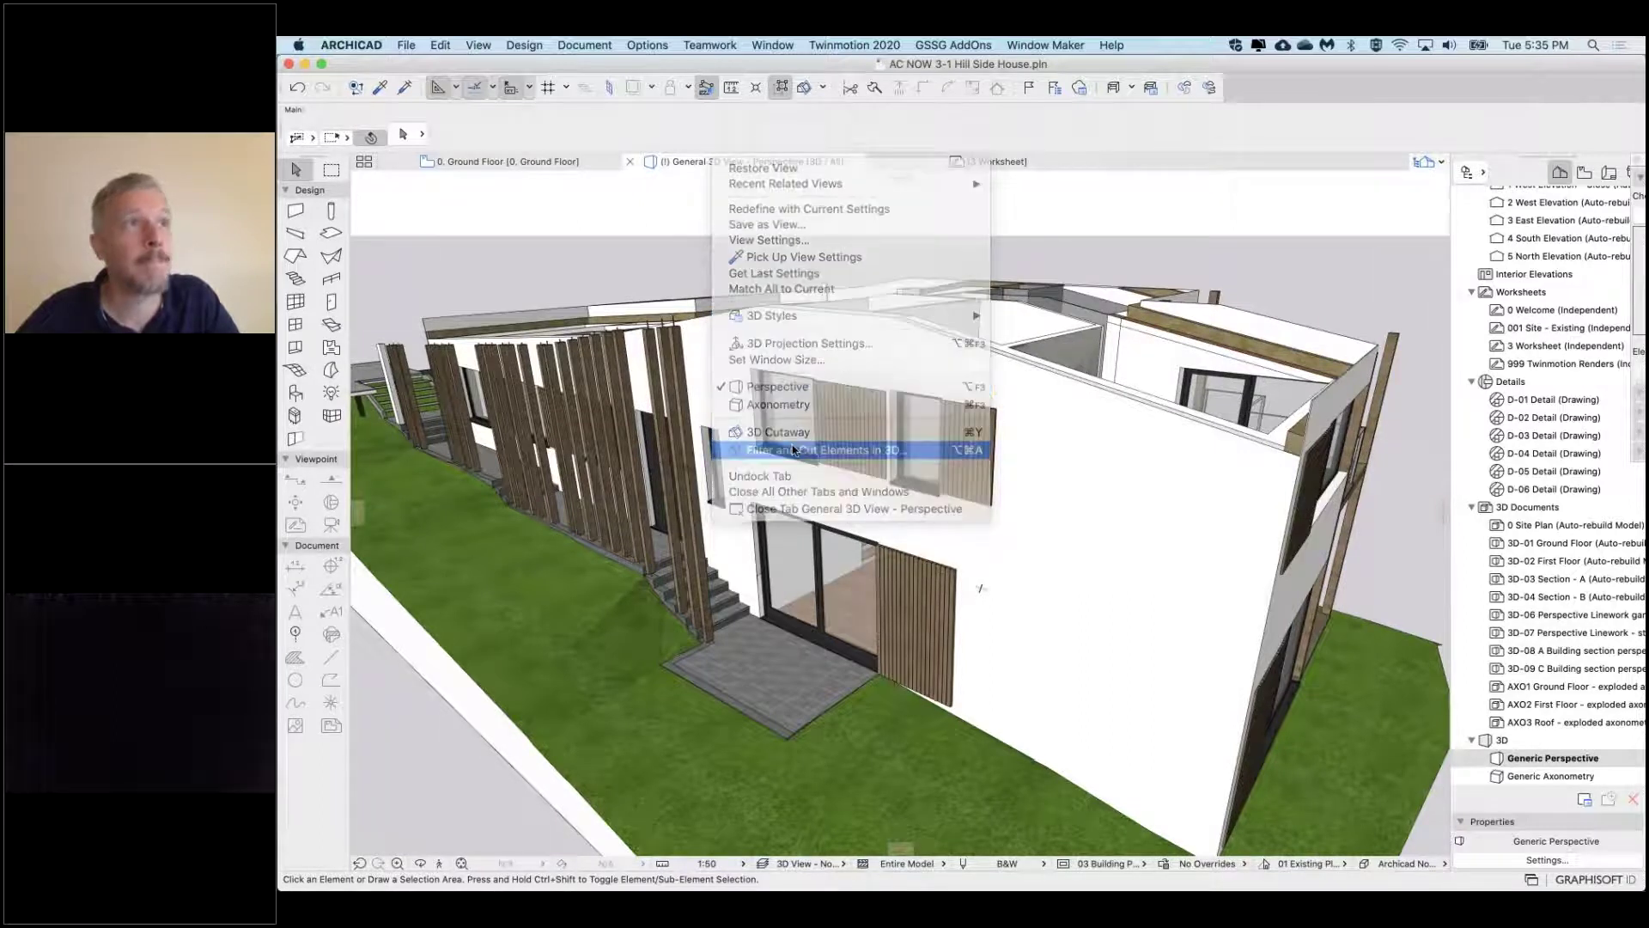
pyautogui.click(827, 338)
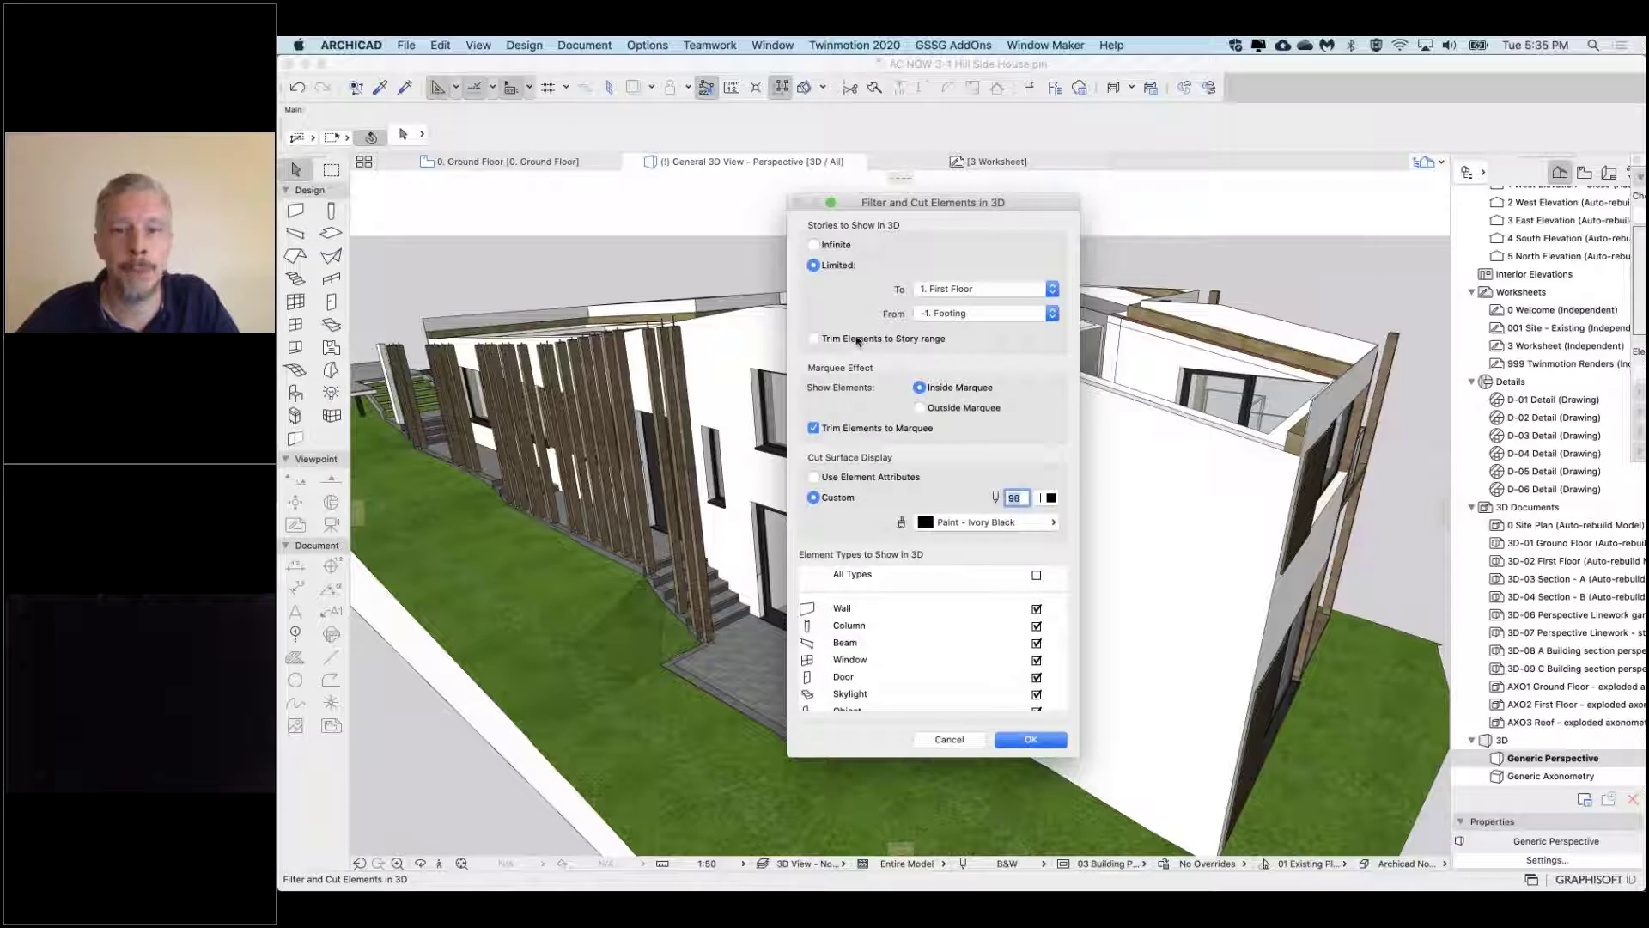
pyautogui.click(1042, 739)
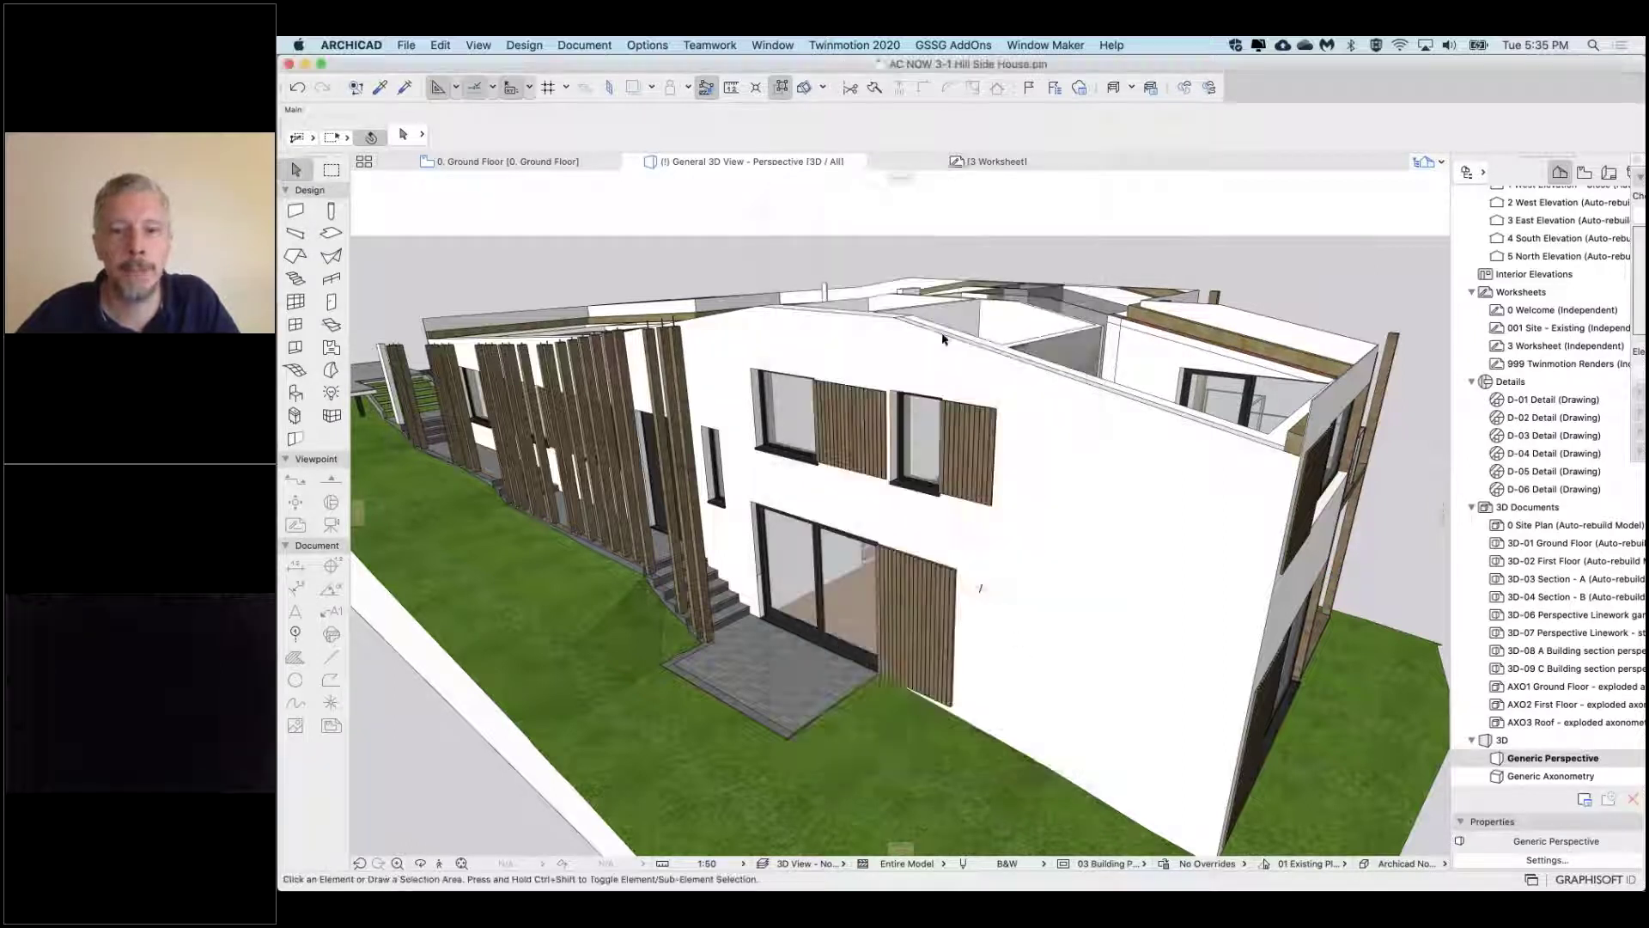
# Examine the untrimmed upper-floor exterior wall and the house without its roof from high and low angles
pyautogui.click(829, 360)
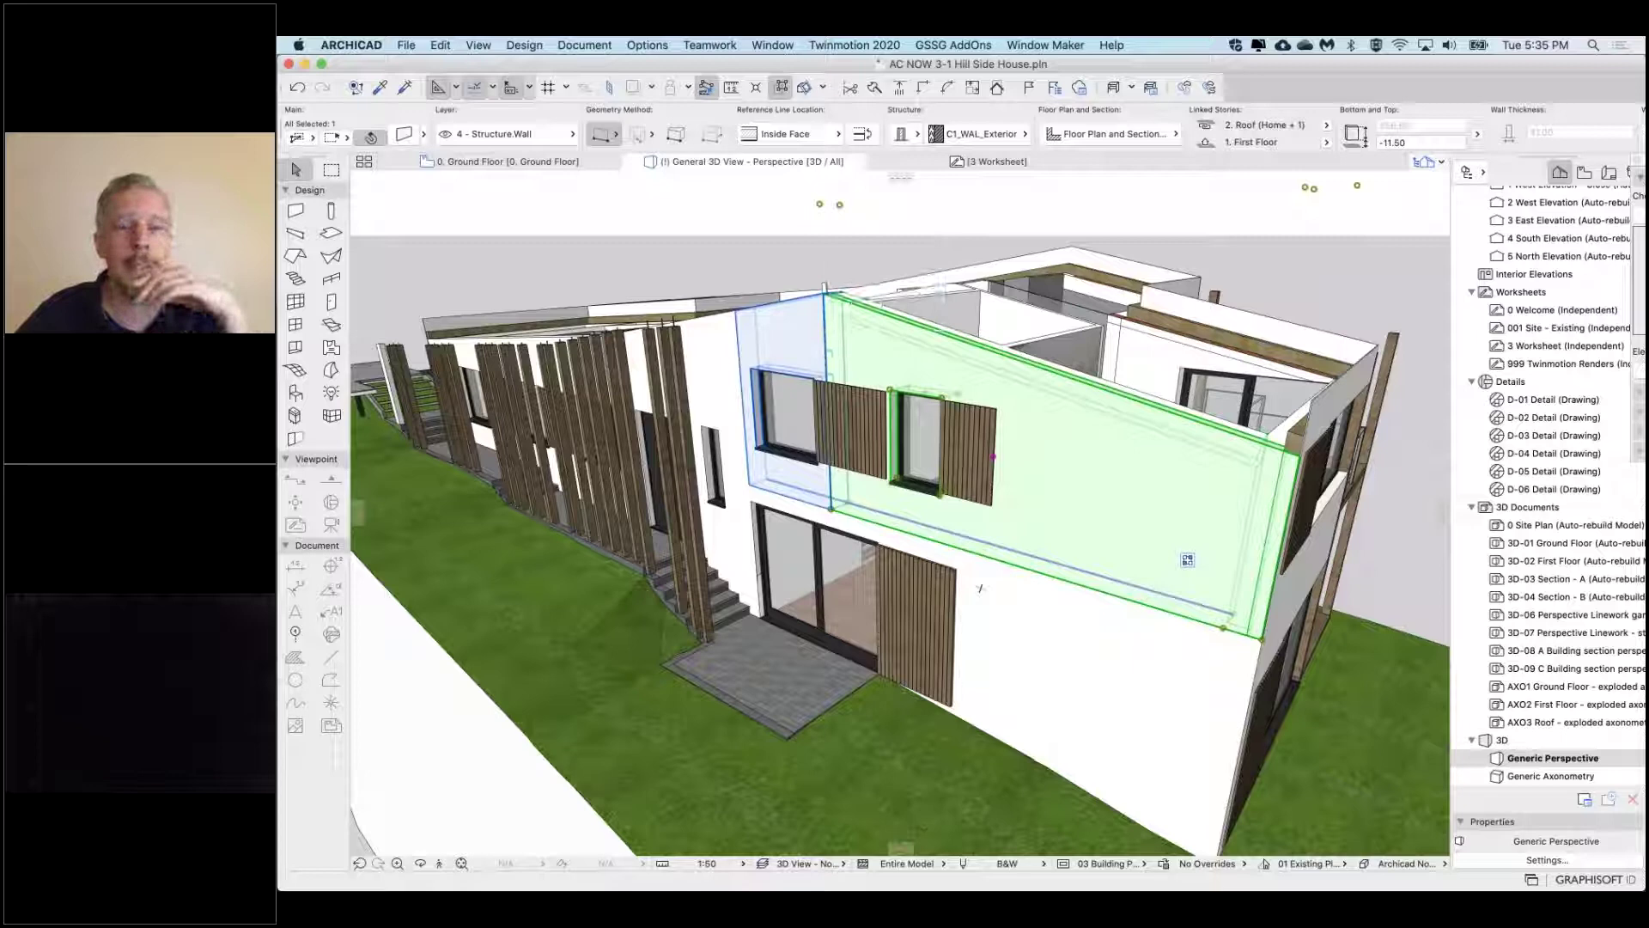
pyautogui.click(780, 263)
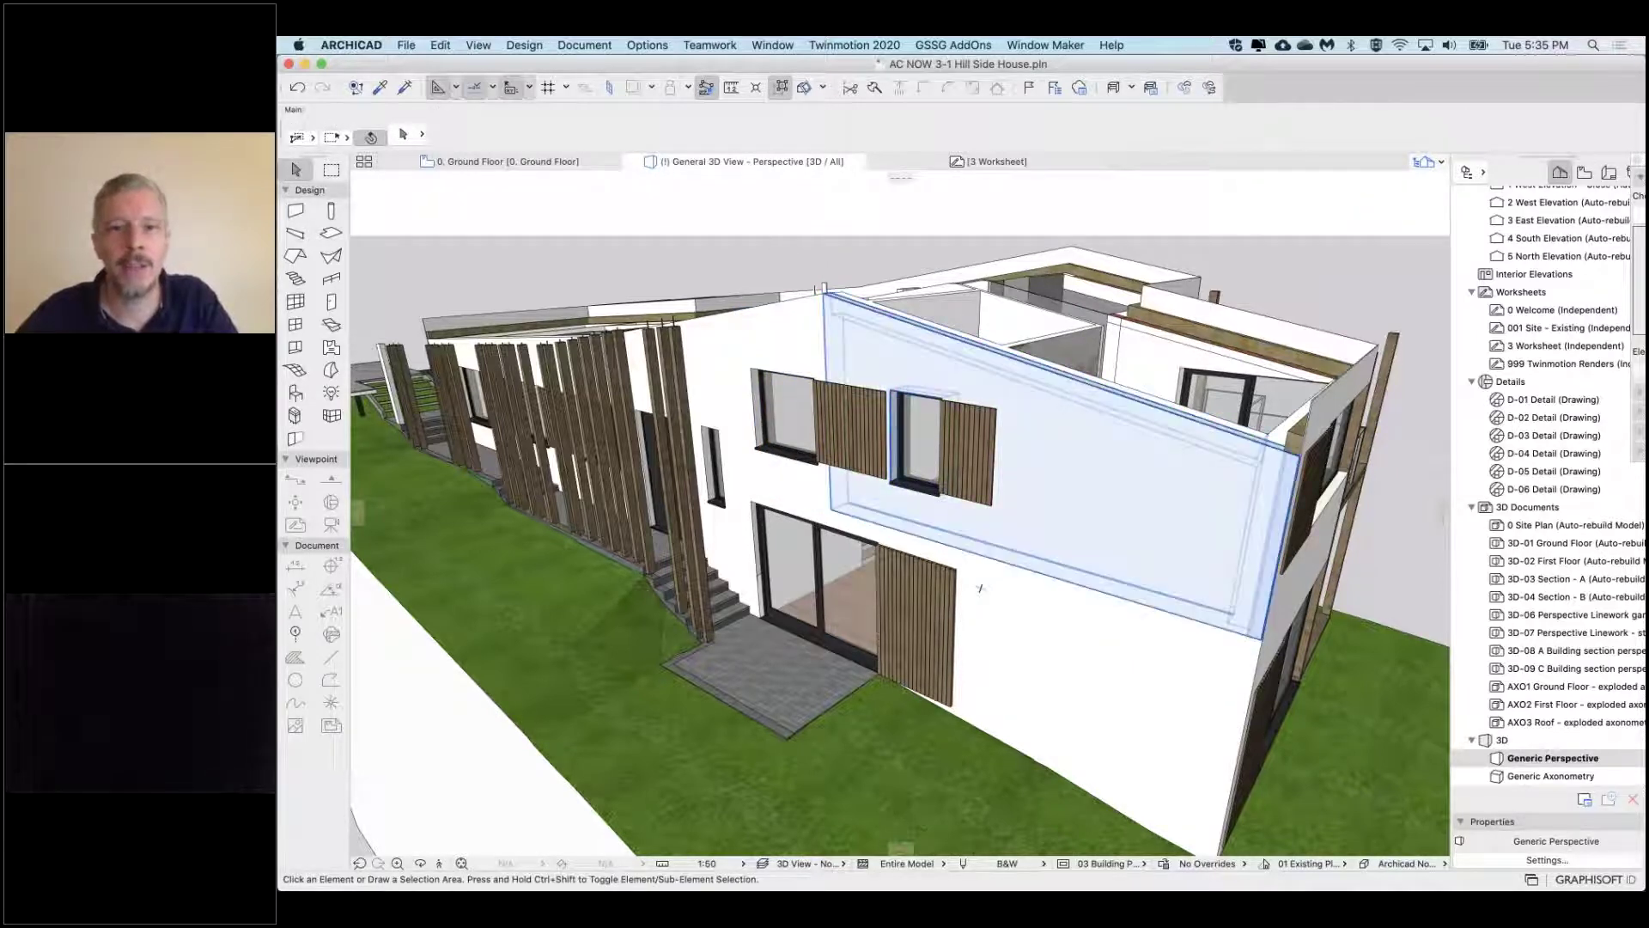
pyautogui.keyDown('shift'); pyautogui.moveTo(979, 587); pyautogui.dragTo(1275, 442, button='middle'); pyautogui.keyUp('shift')
pyautogui.keyDown('shift'); pyautogui.moveTo(900, 513); pyautogui.dragTo(898, 369, button='middle'); pyautogui.keyUp('shift')
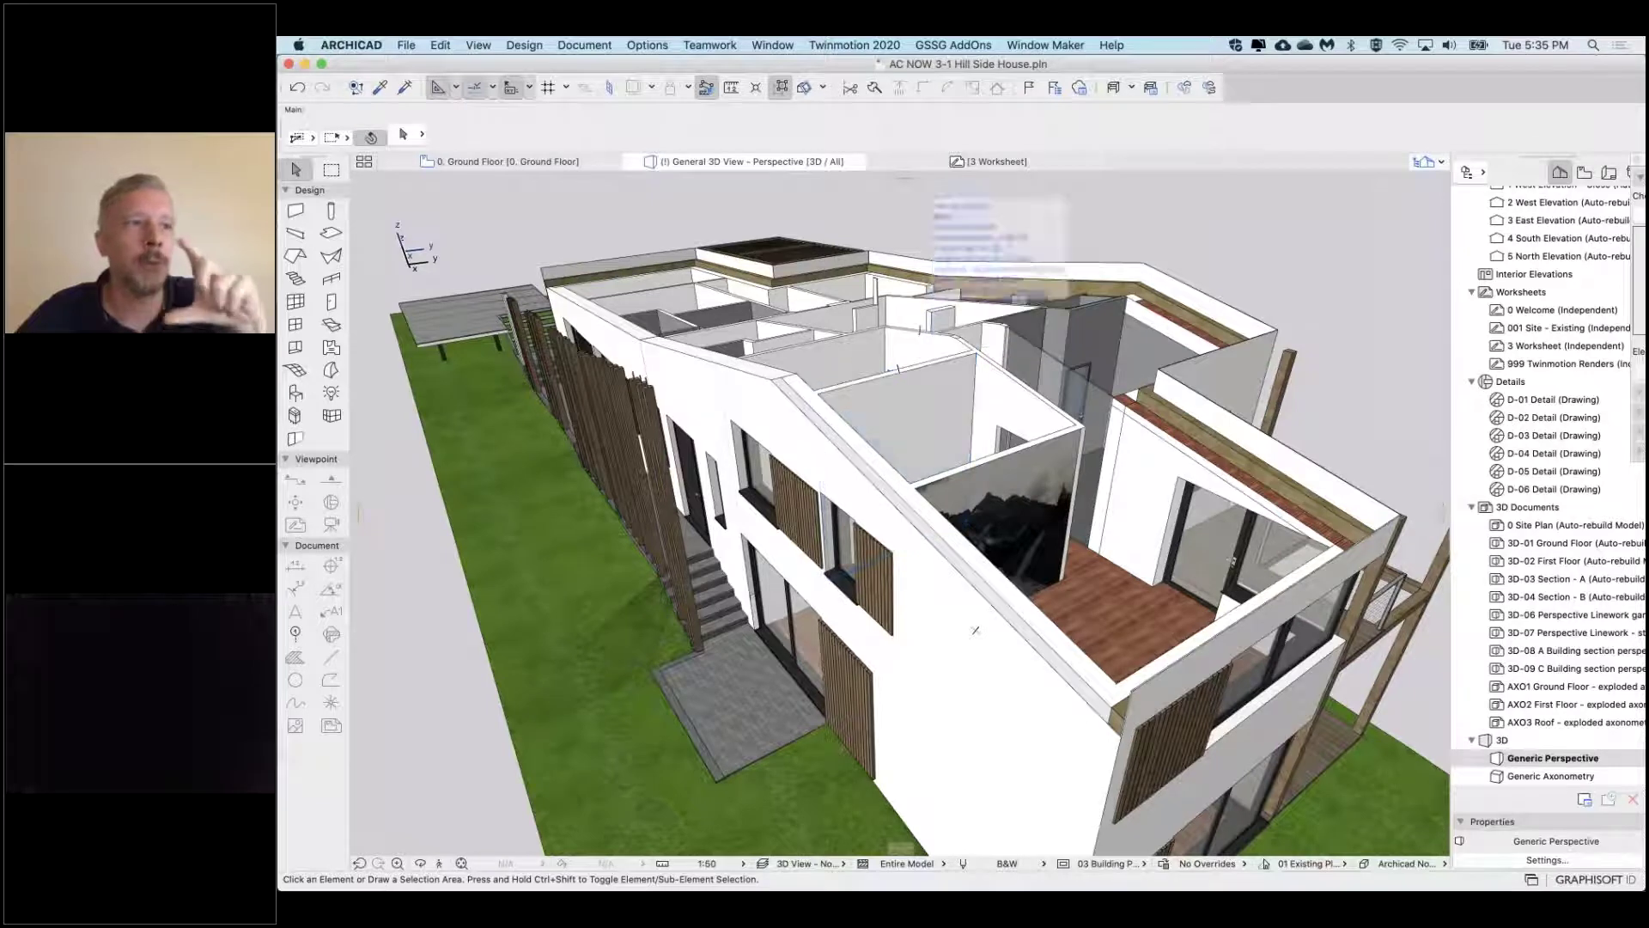
pyautogui.keyDown('shift'); pyautogui.moveTo(734, 526); pyautogui.dragTo(799, 382, button='middle'); pyautogui.keyUp('shift')
pyautogui.keyDown('shift'); pyautogui.moveTo(988, 507); pyautogui.dragTo(1022, 669, button='middle'); pyautogui.keyUp('shift')
pyautogui.scroll(-8, 759, 576)
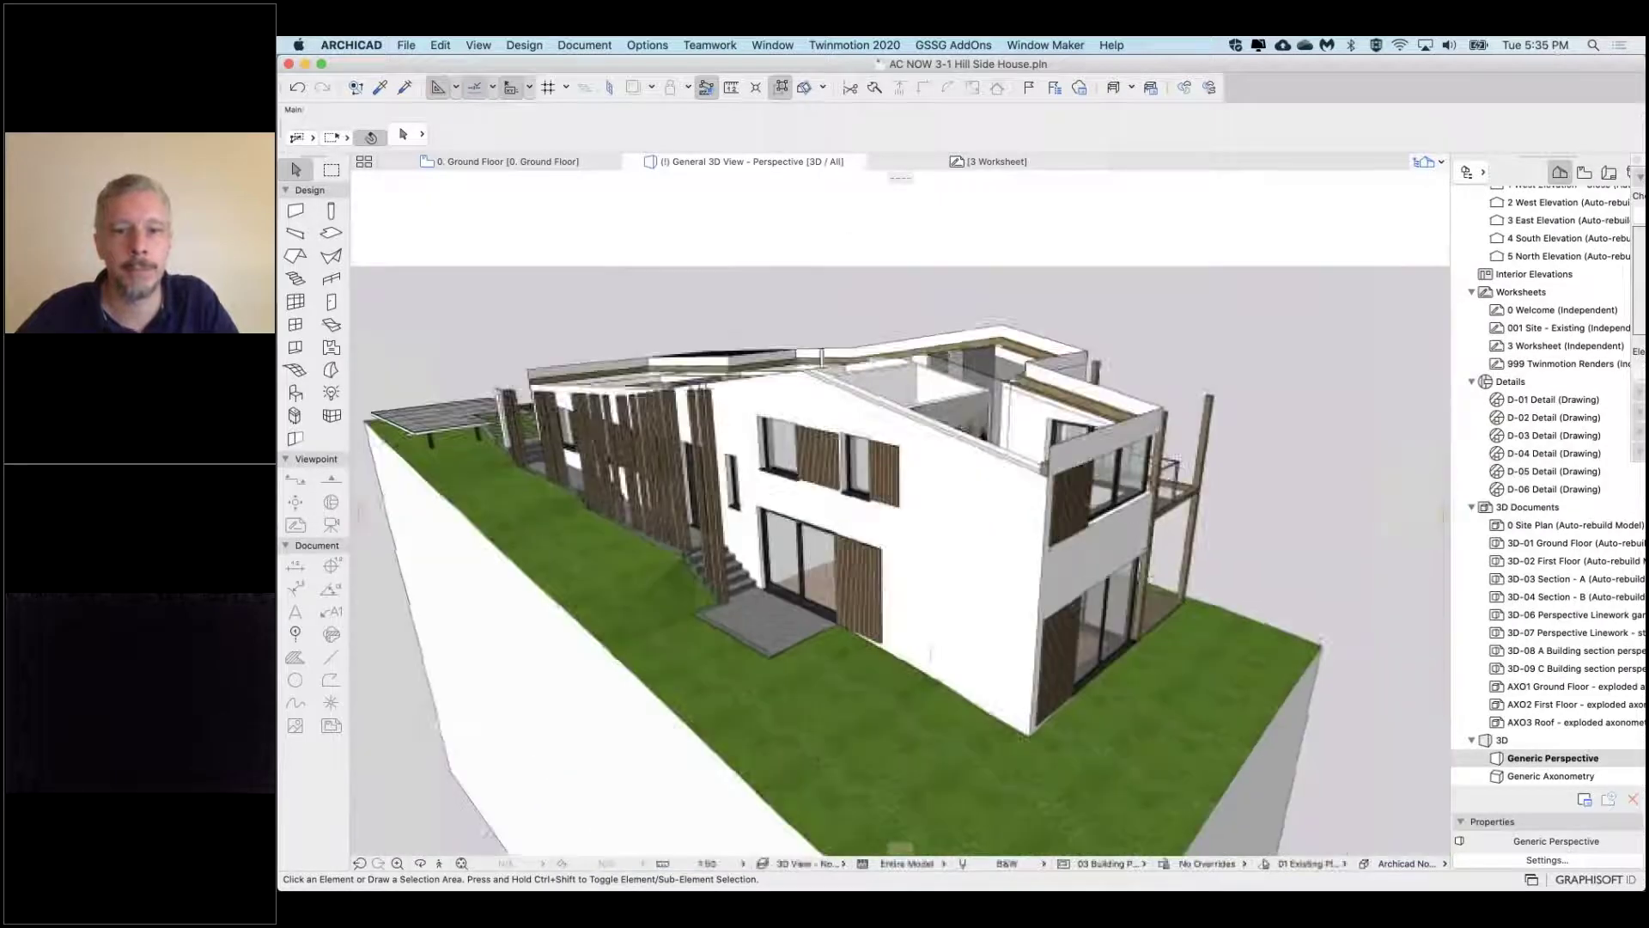
pyautogui.keyDown('shift'); pyautogui.moveTo(921, 515); pyautogui.dragTo(936, 636, button='middle'); pyautogui.keyUp('shift')
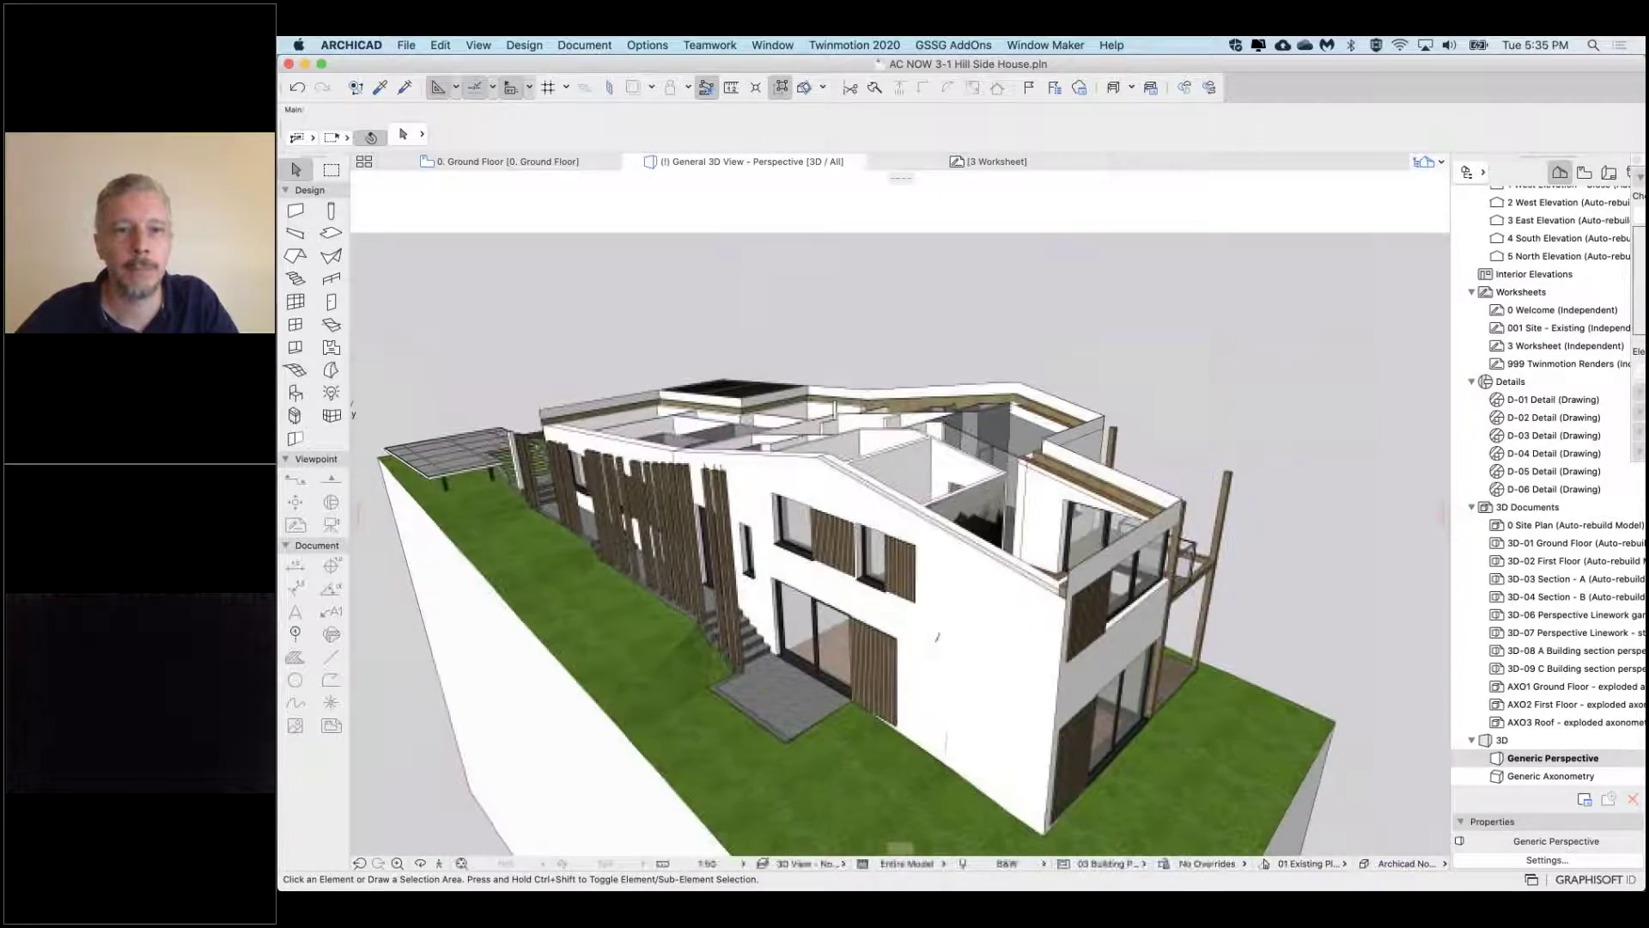
# Set the stories shown in 3D back to Infinite in the Filter and Cut Elements settings
pyautogui.rightClick(714, 161)
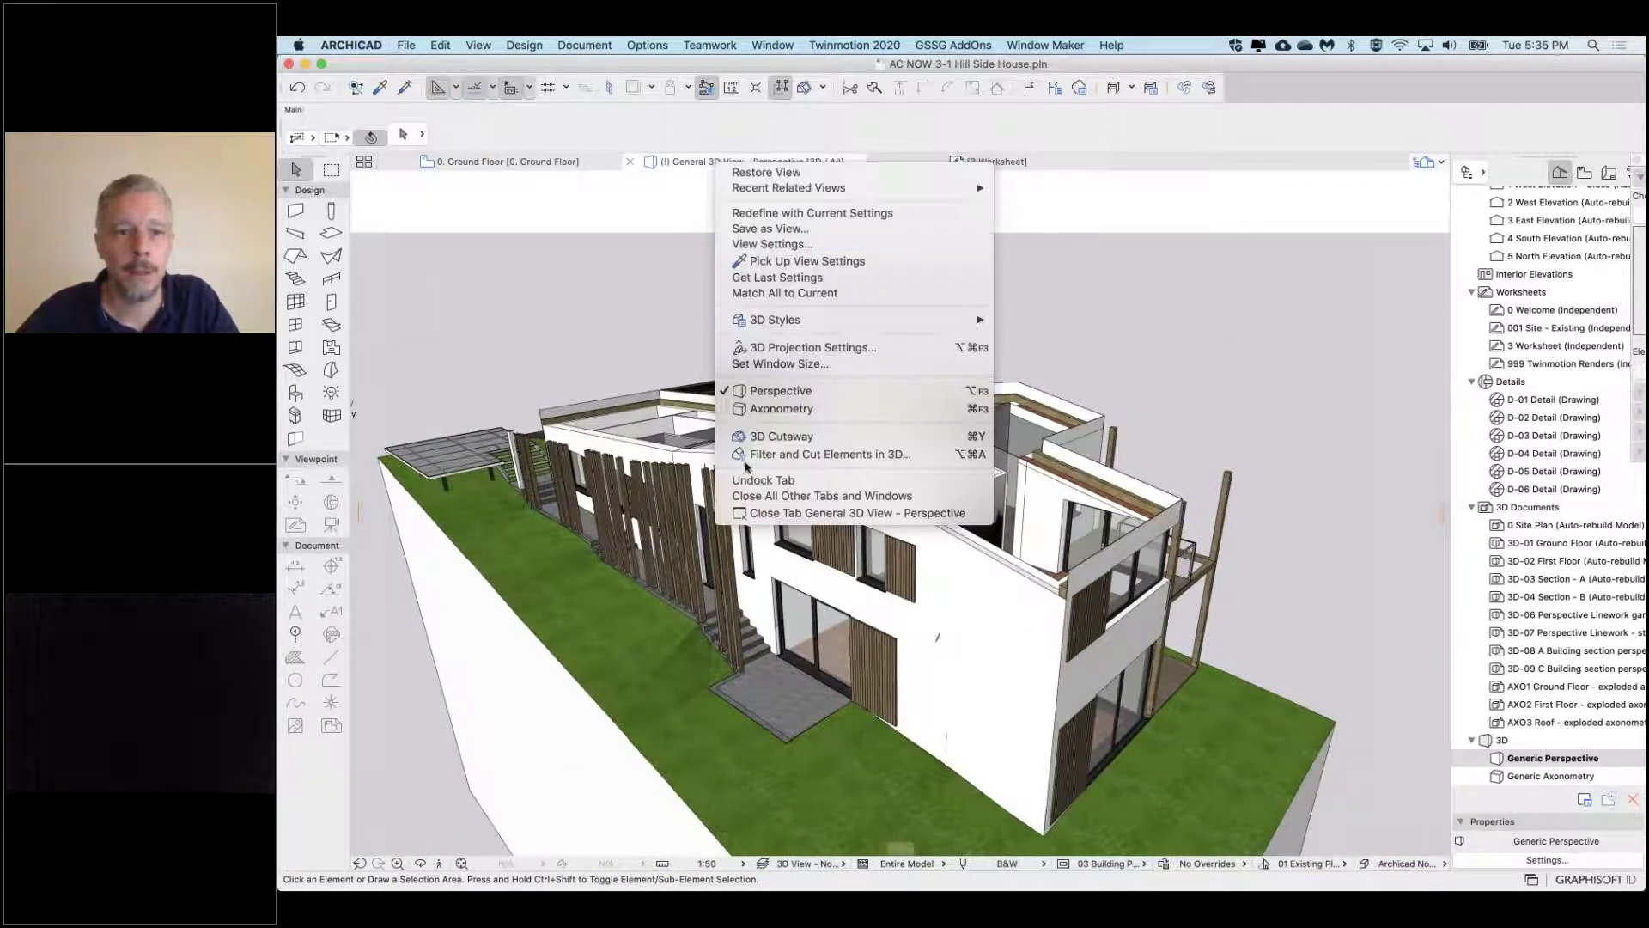
pyautogui.click(761, 454)
pyautogui.click(828, 245)
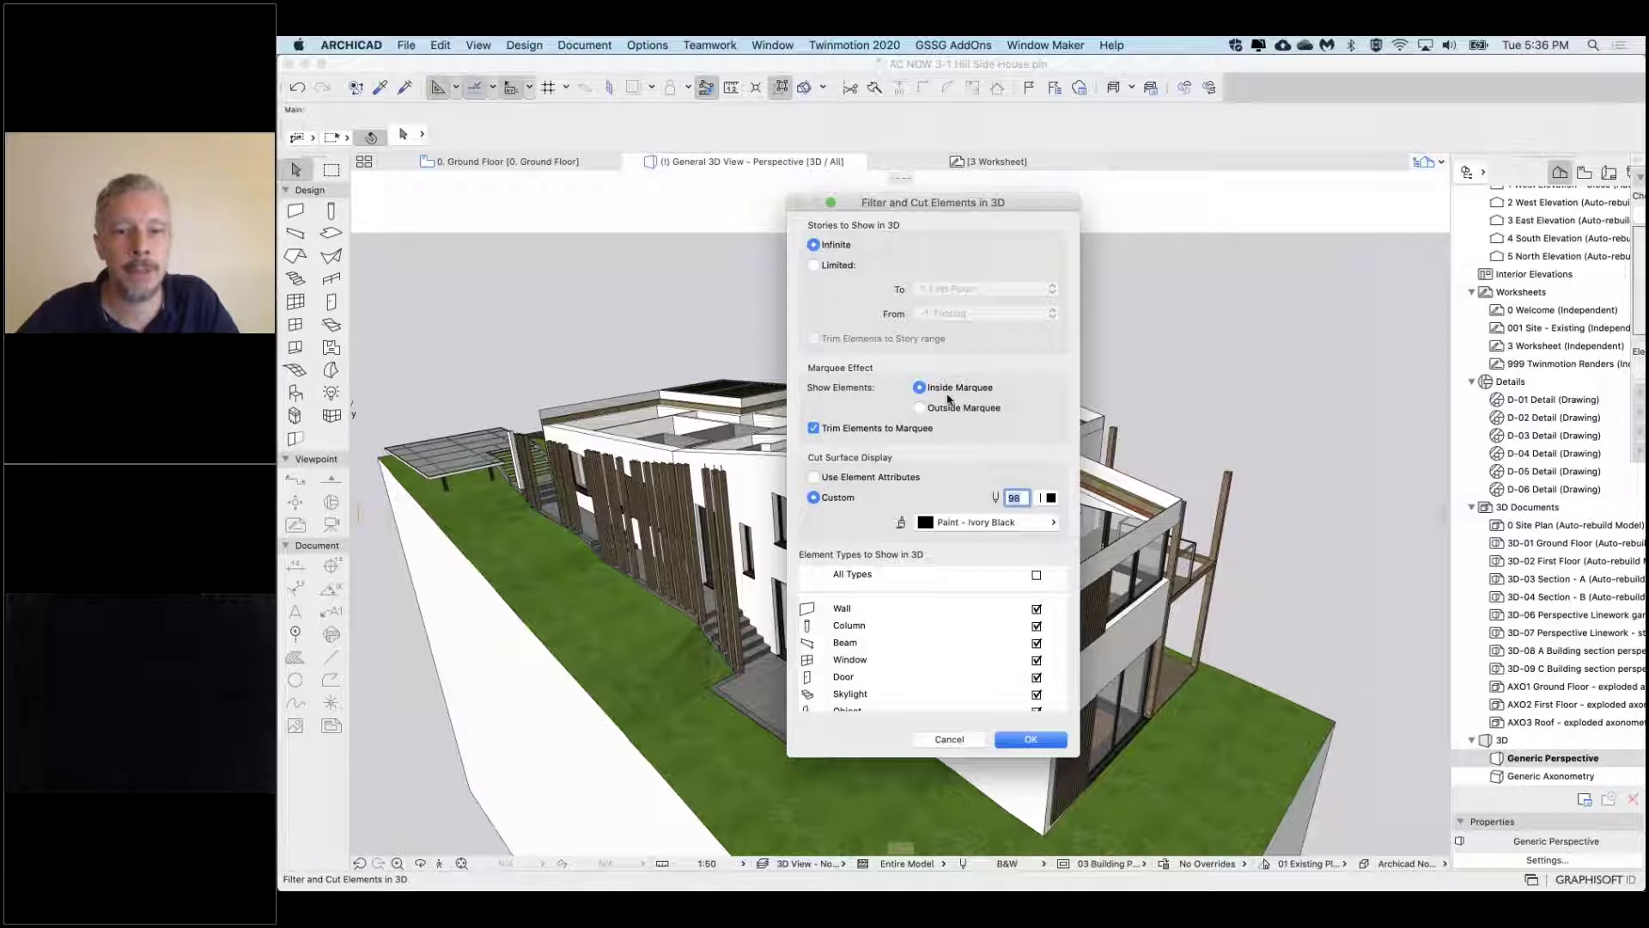
pyautogui.click(1025, 741)
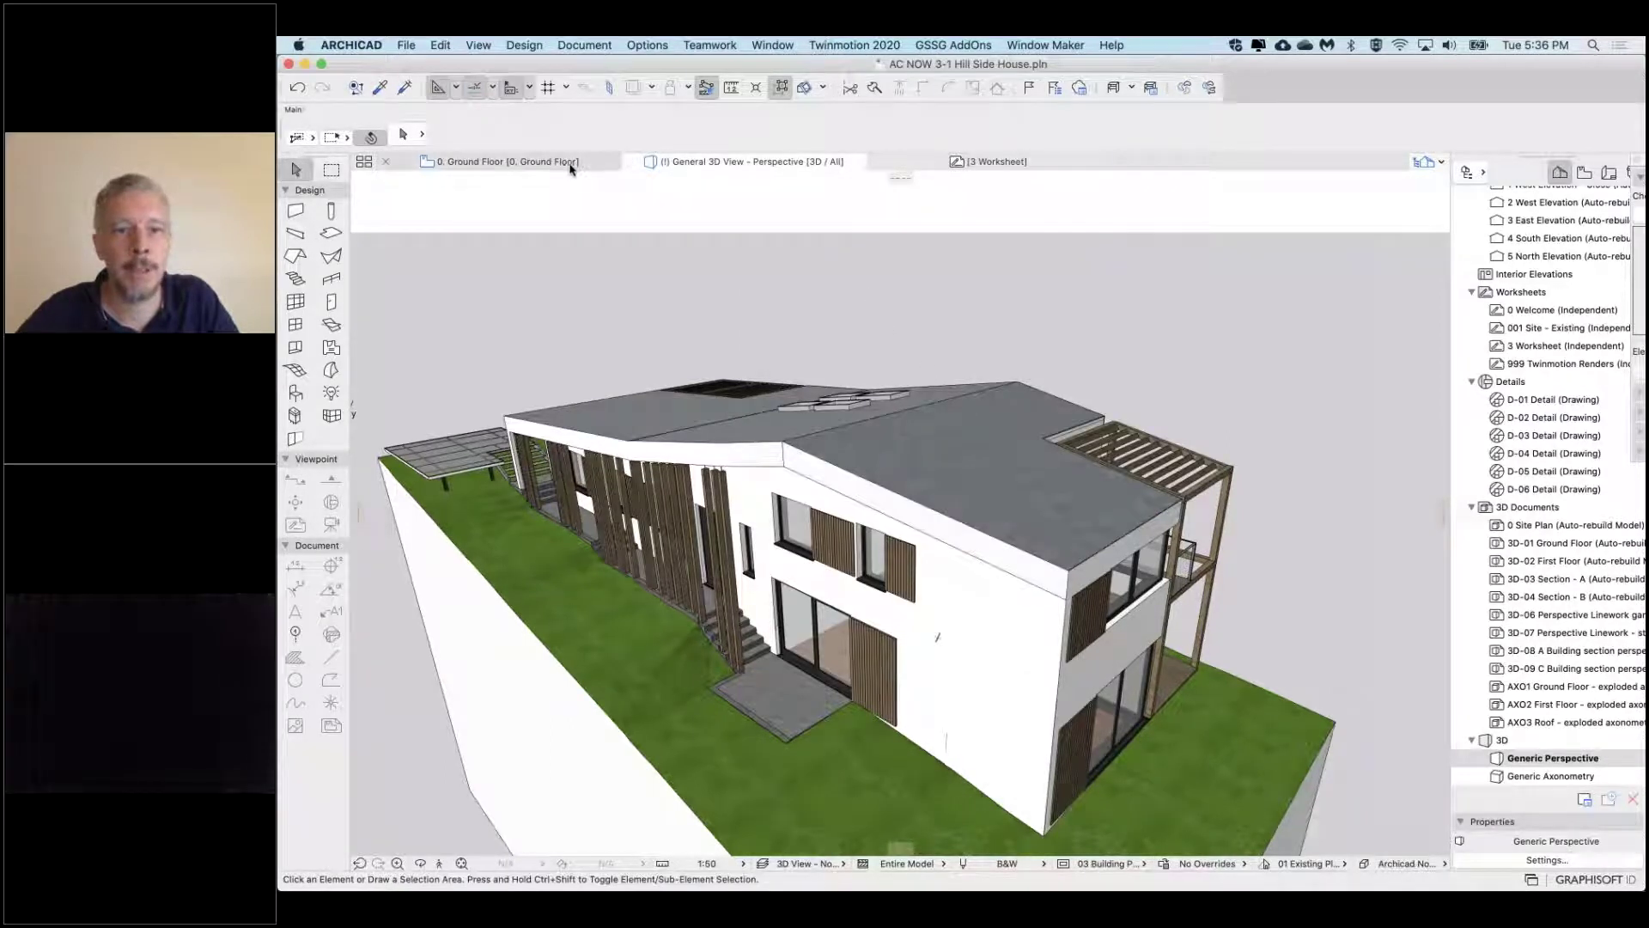
# Apply the 3D View layer combination to the perspective of the house
pyautogui.press('super+l')
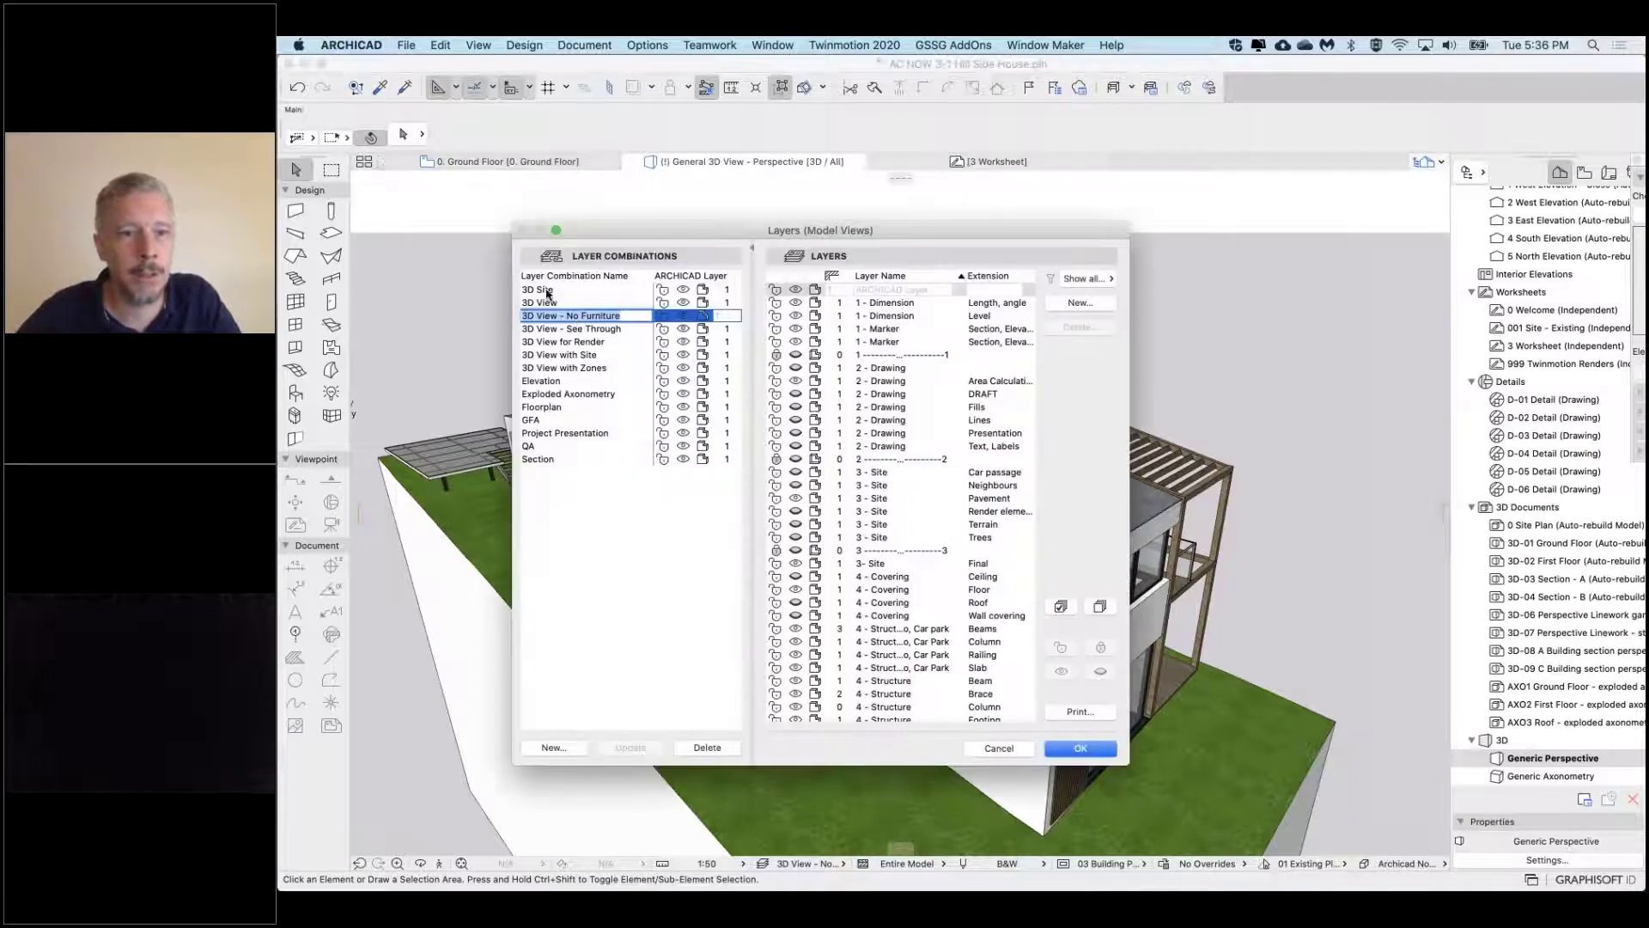
pyautogui.click(550, 303)
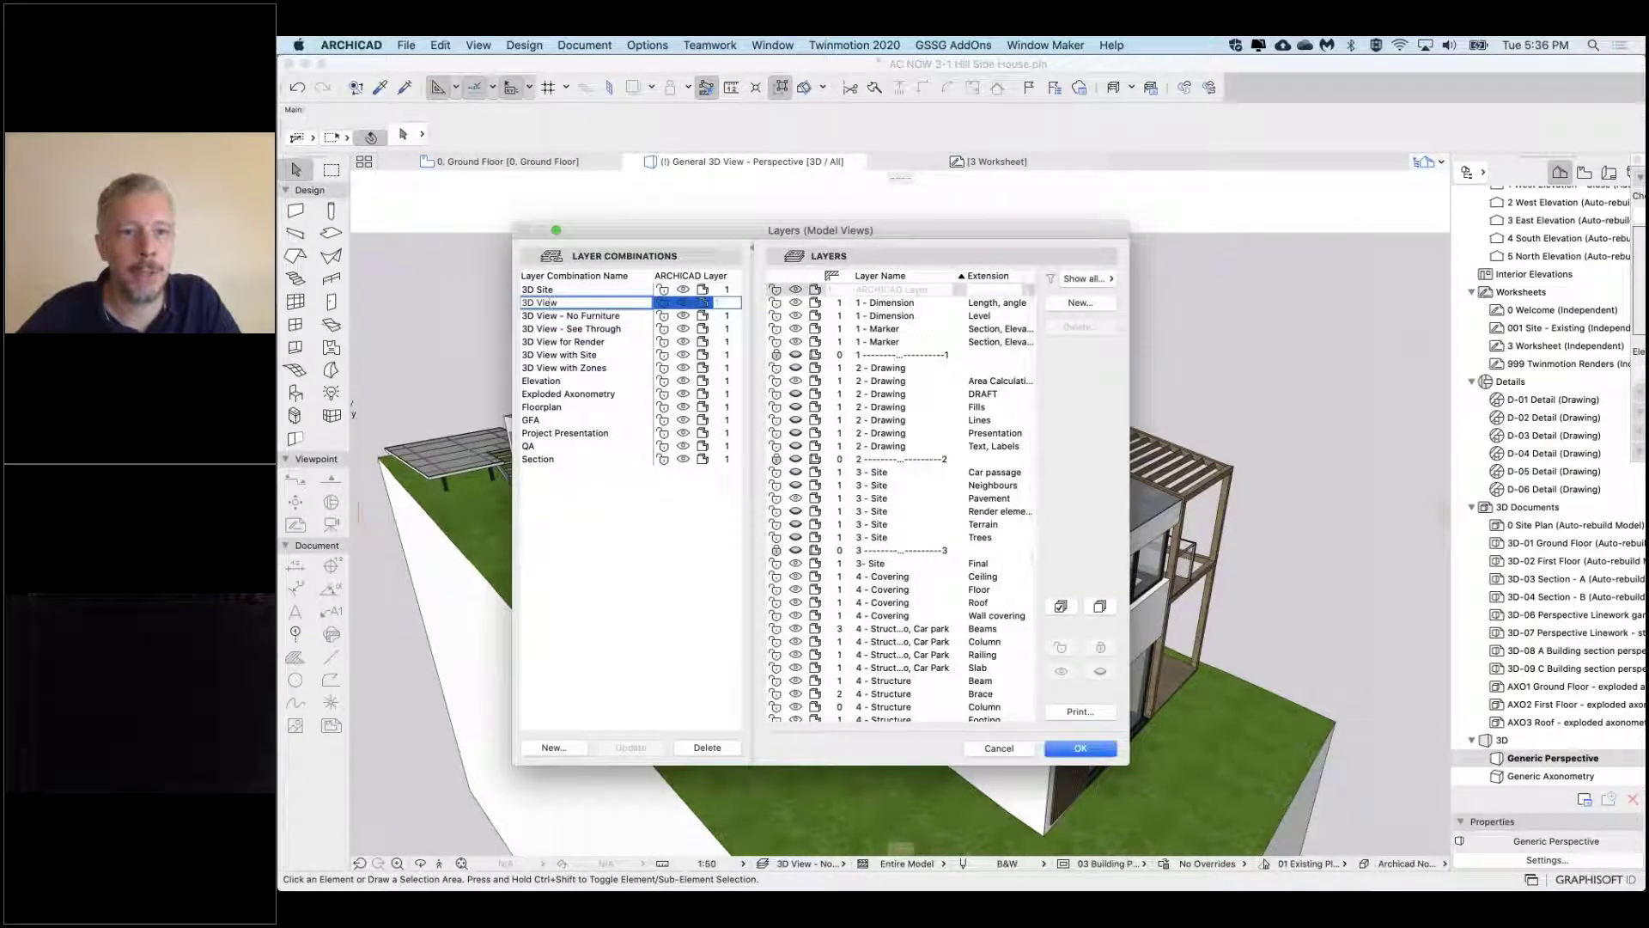
pyautogui.click(1085, 750)
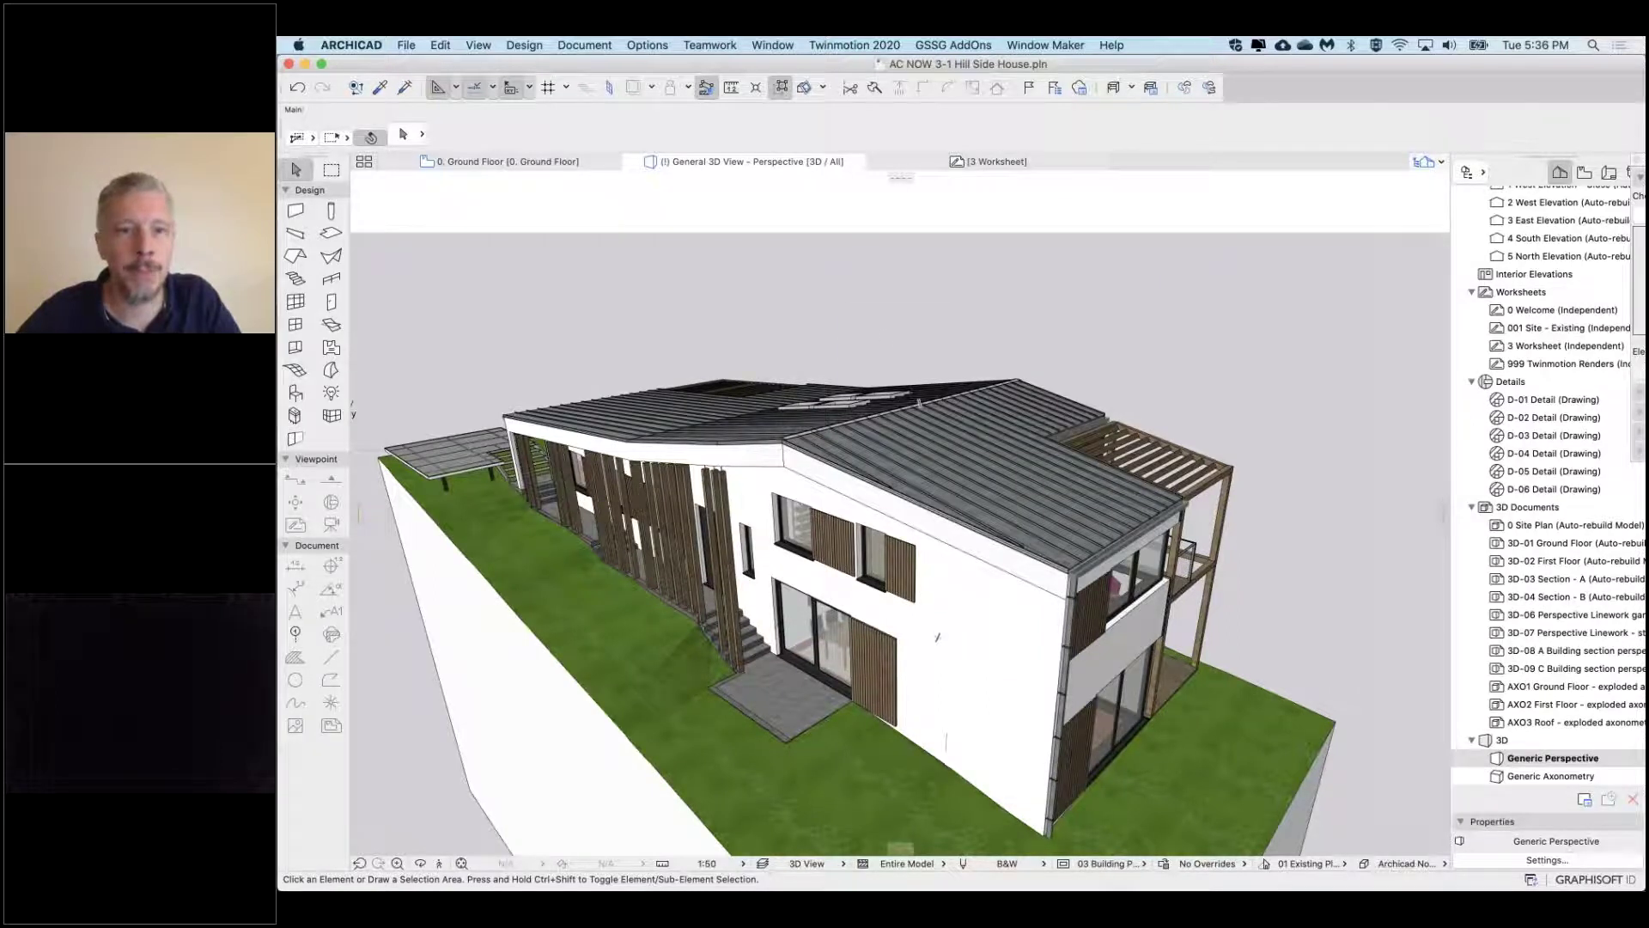
# On the Ground Floor plan, draw a rectangular all-floors marquee over the dining area and part of the living room, past the front wall
pyautogui.click(565, 165)
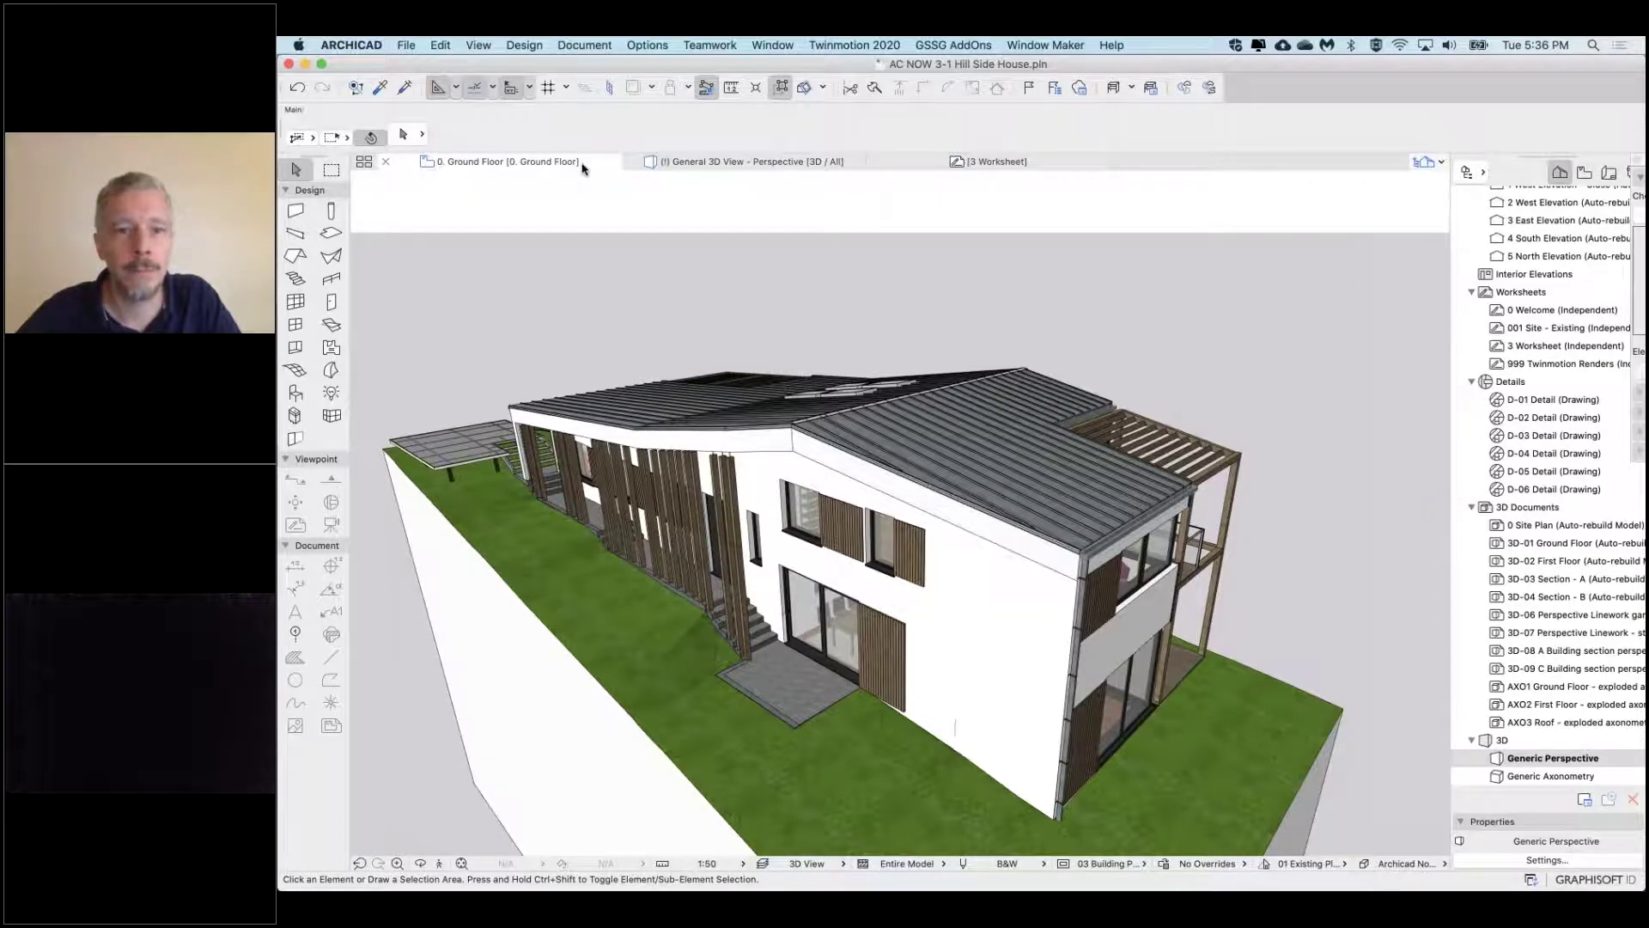
pyautogui.click(582, 168)
pyautogui.click(331, 169)
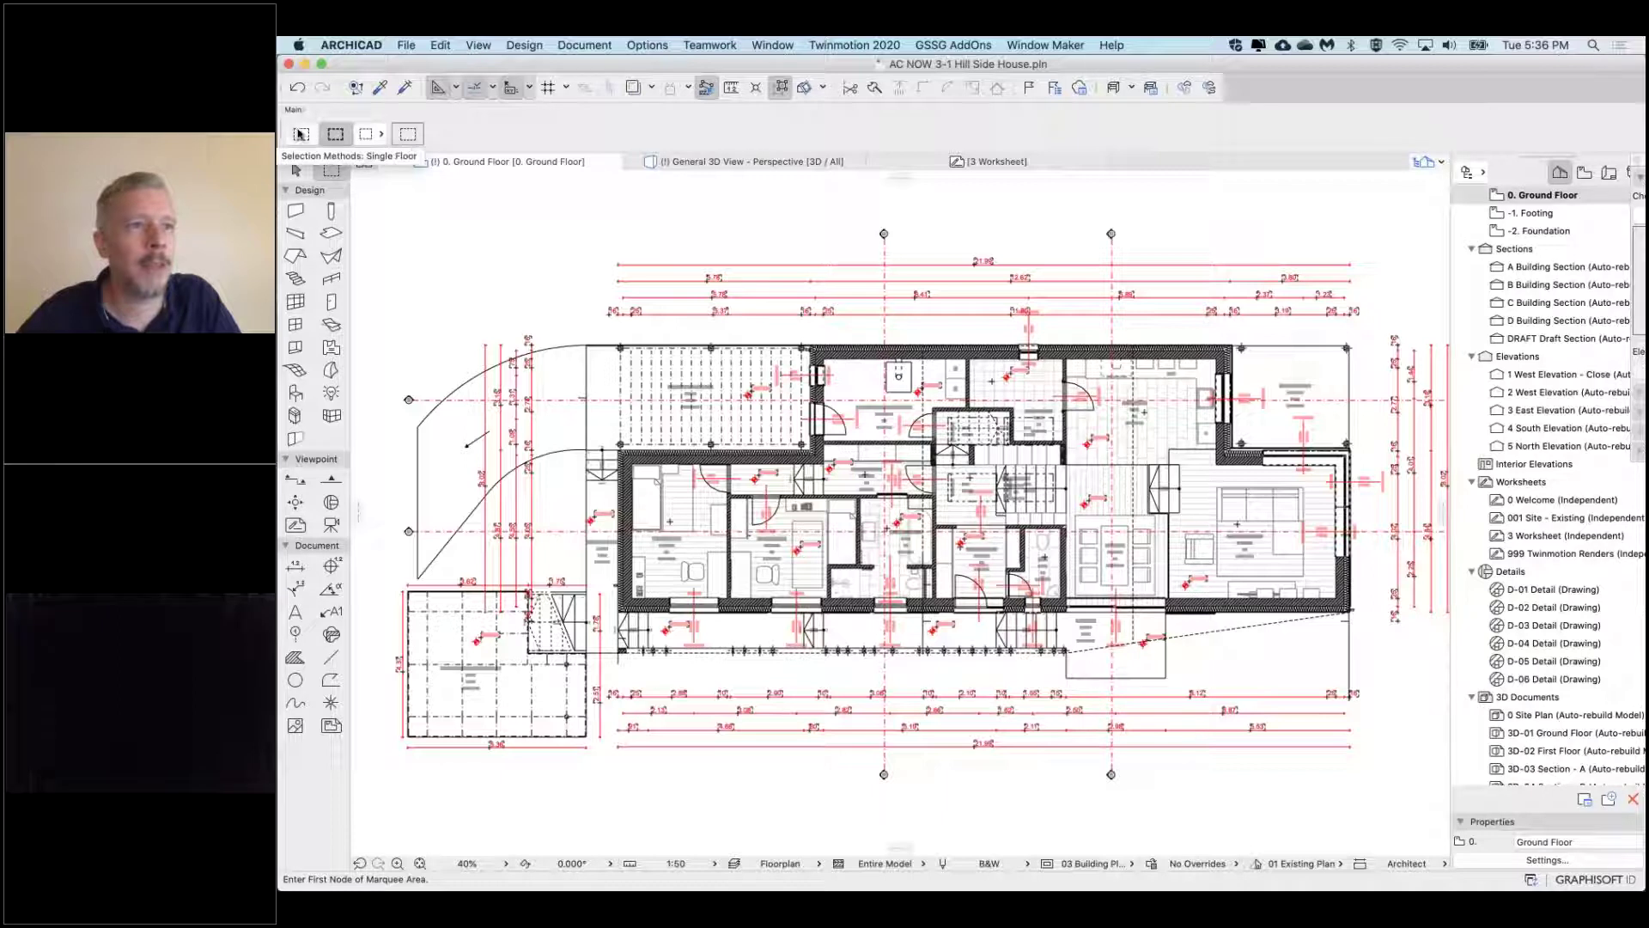
pyautogui.click(300, 134)
pyautogui.click(335, 136)
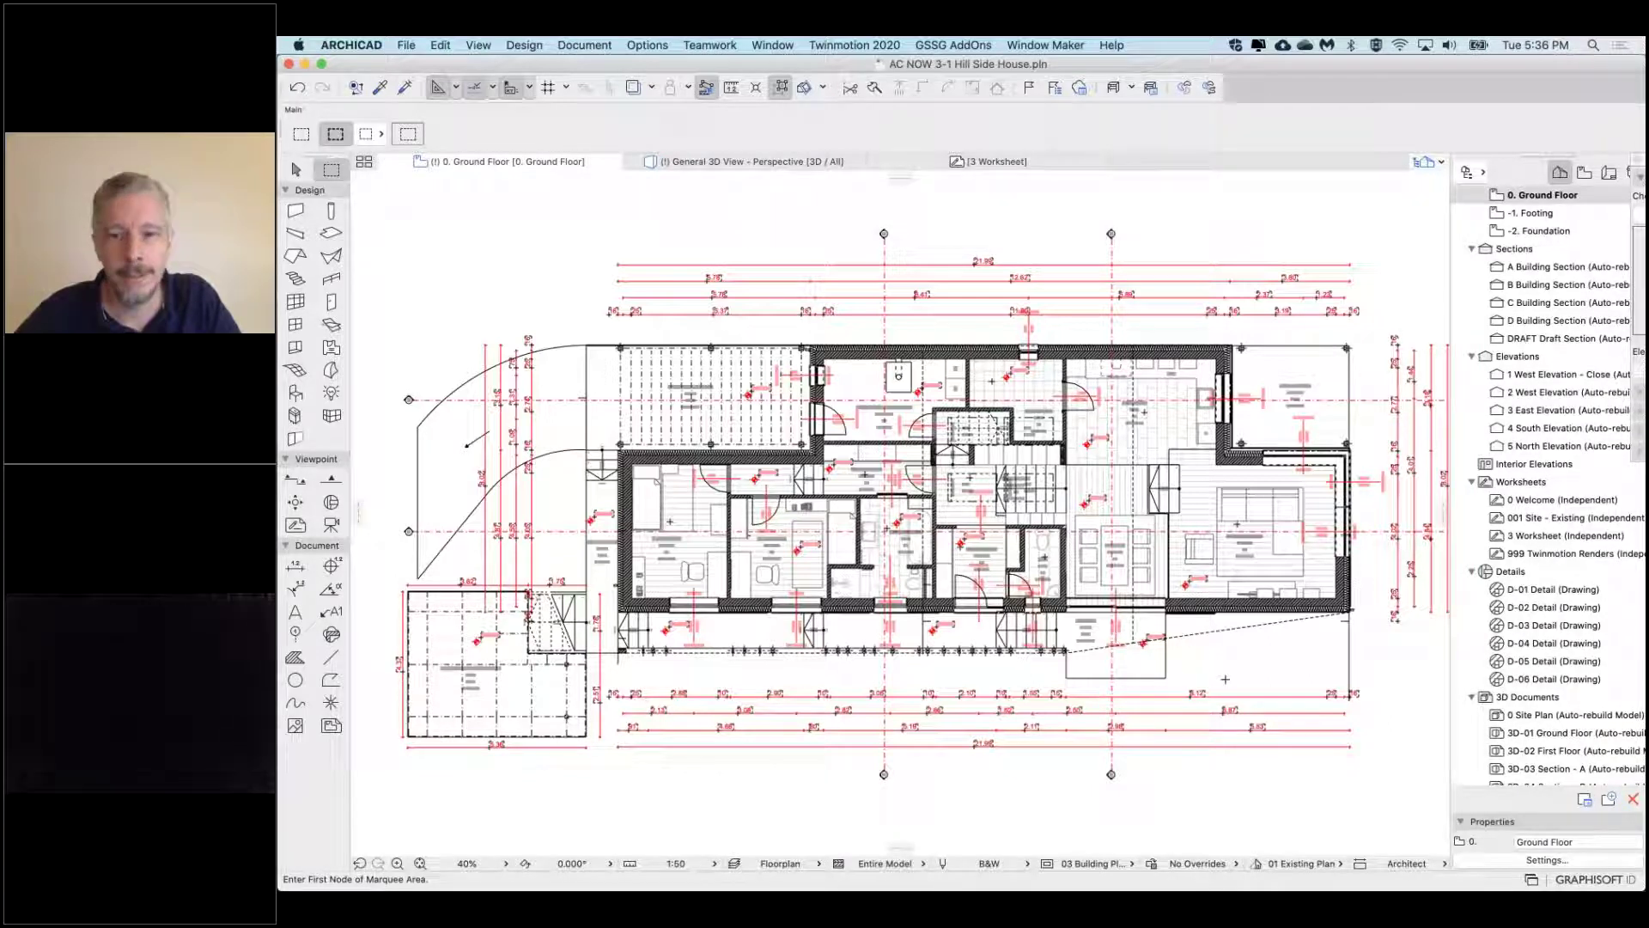
pyautogui.click(1254, 677)
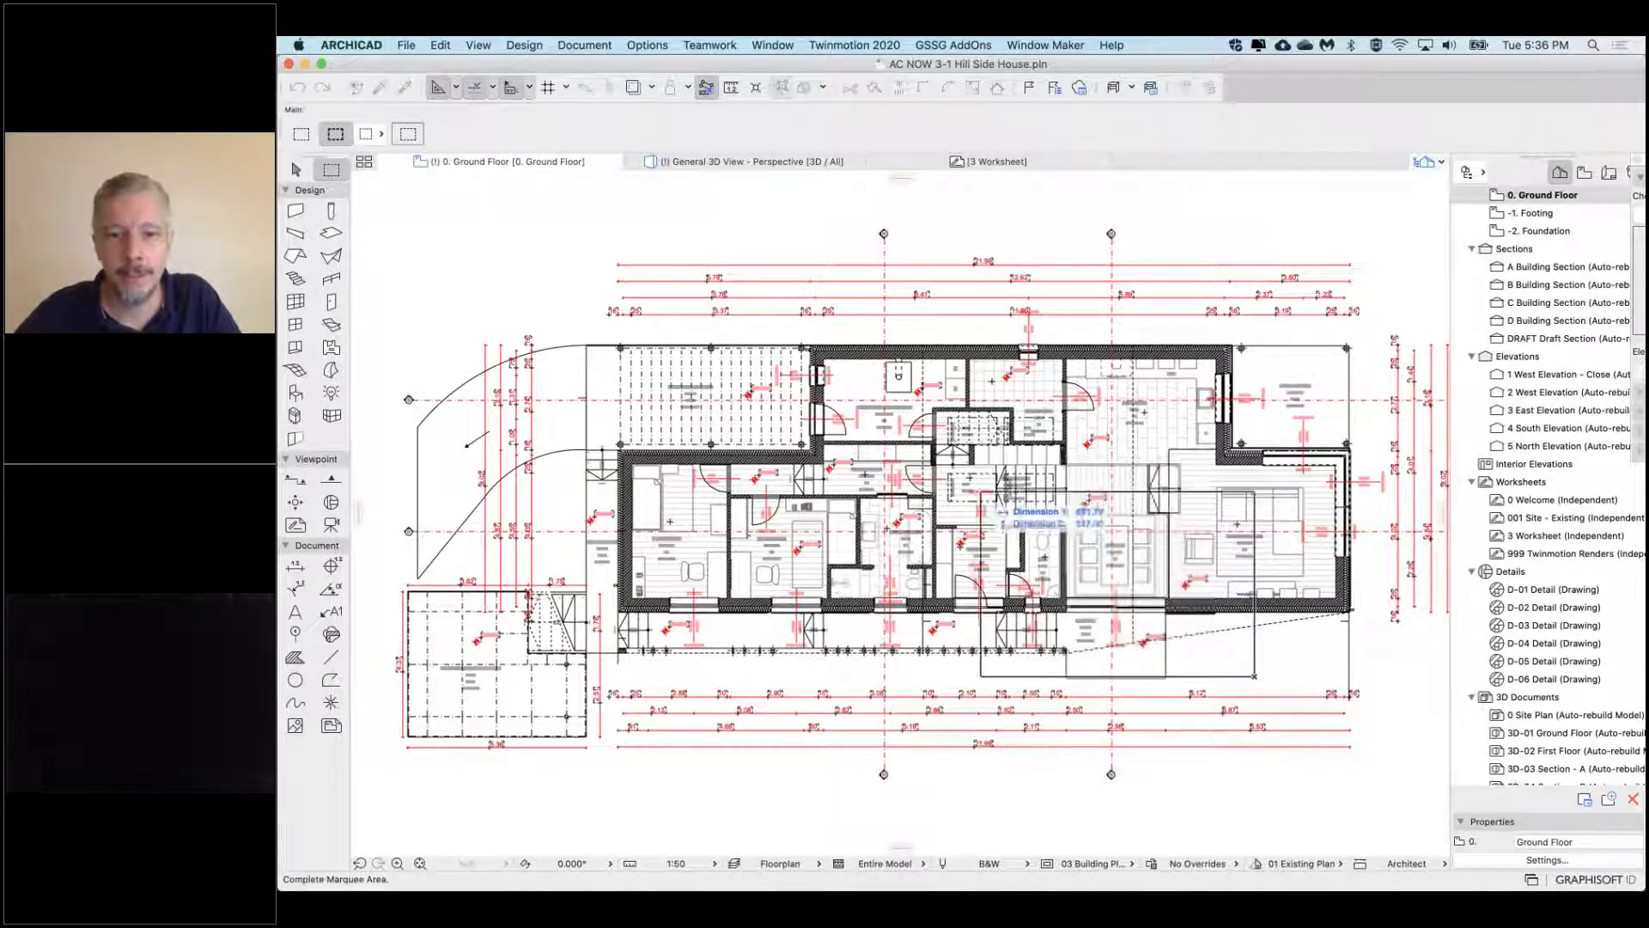
pyautogui.click(967, 486)
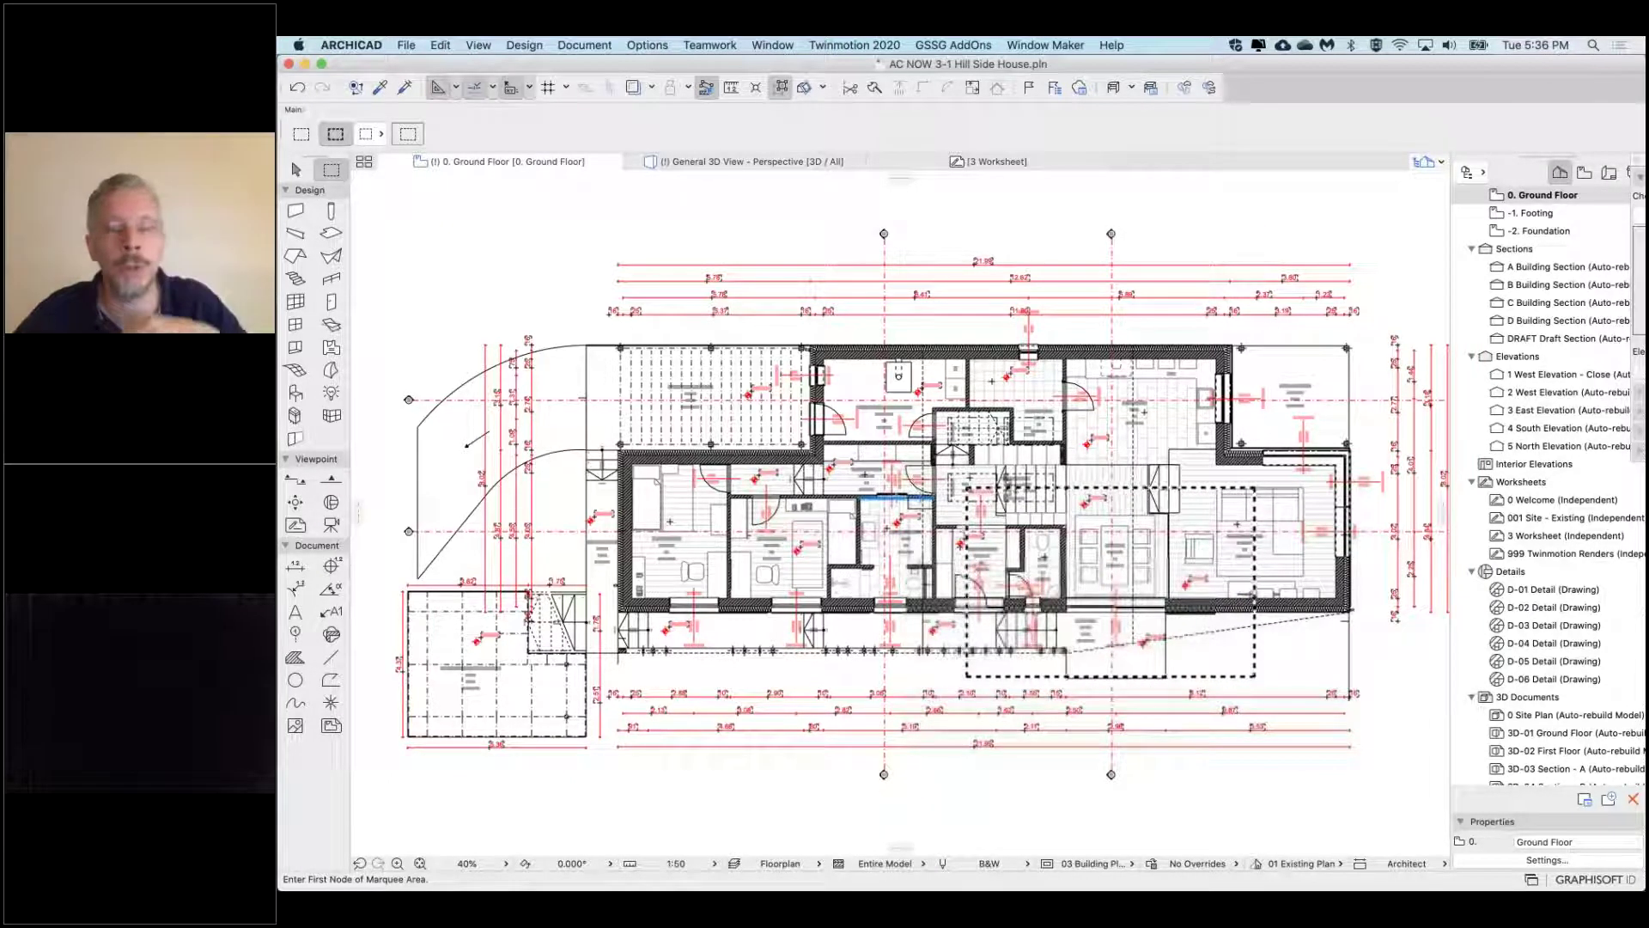
# Switch the marquee to the Single Floor method and show its contents in the 3D perspective
pyautogui.click(301, 134)
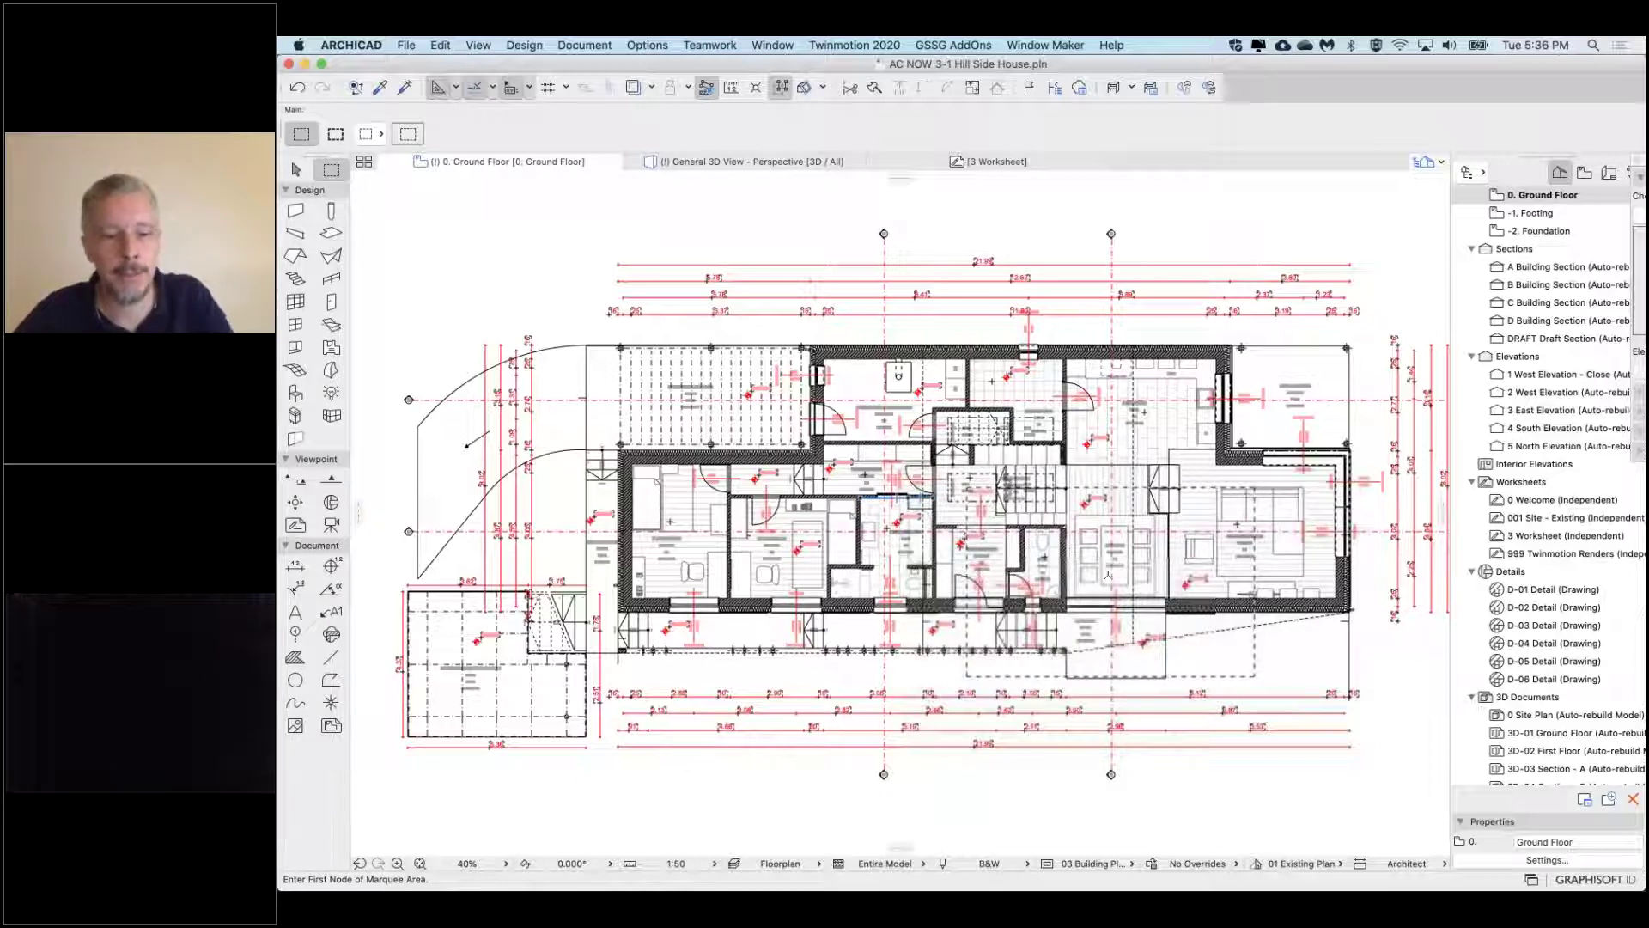
pyautogui.press('F5')
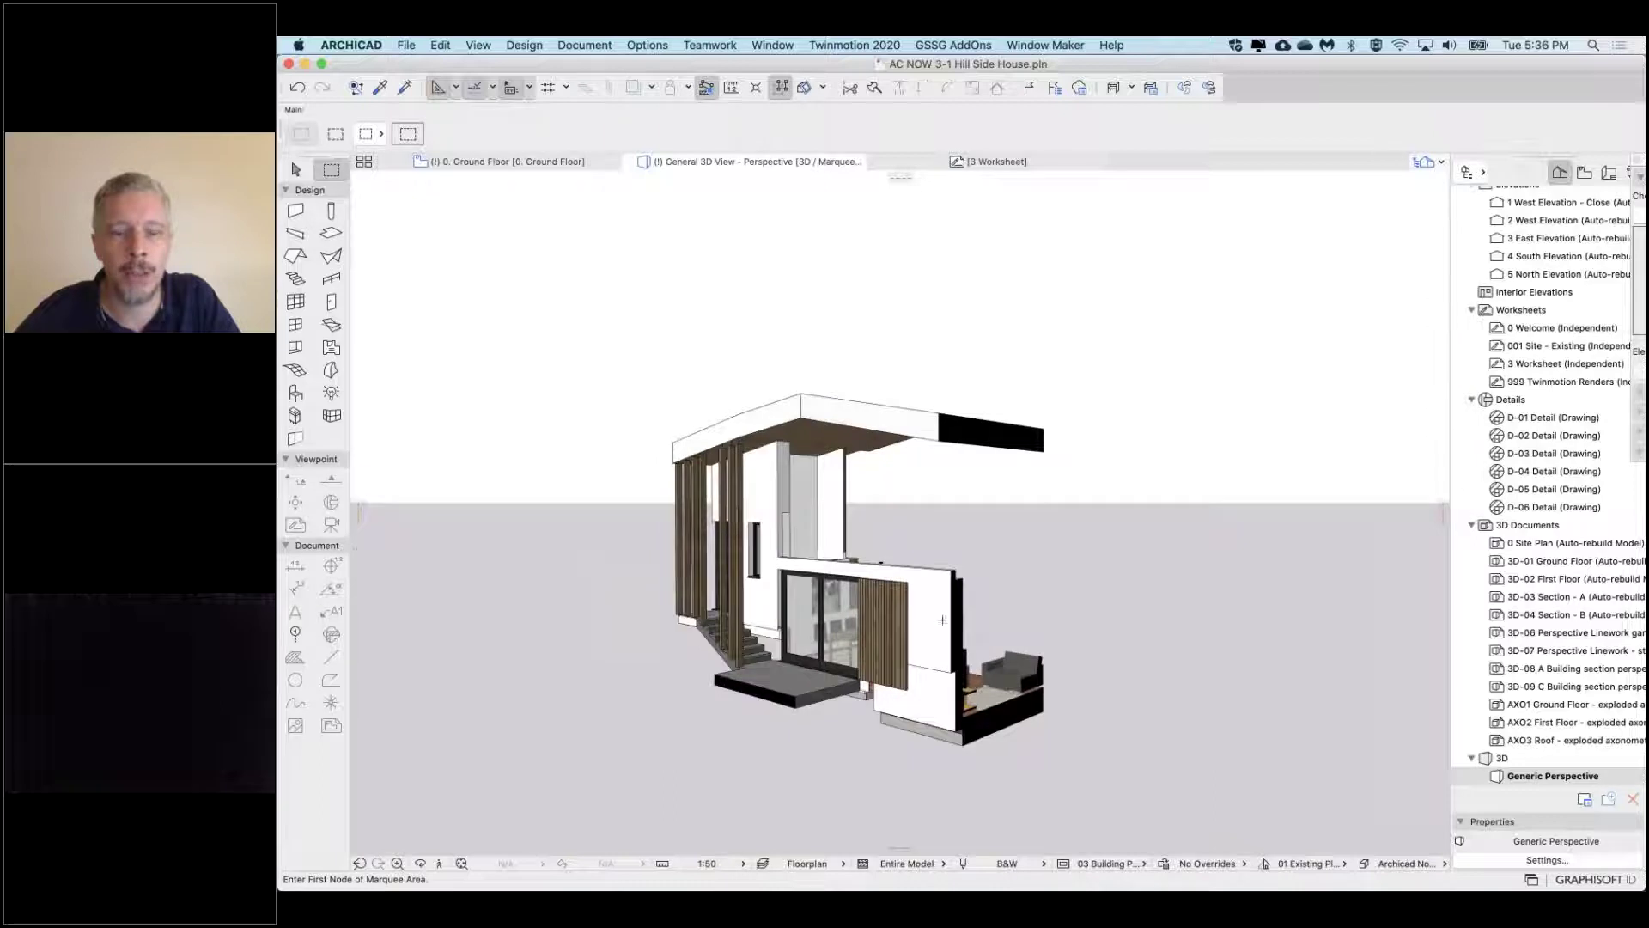
pyautogui.keyDown('shift'); pyautogui.moveTo(927, 633); pyautogui.dragTo(867, 522, button='middle'); pyautogui.keyUp('shift')
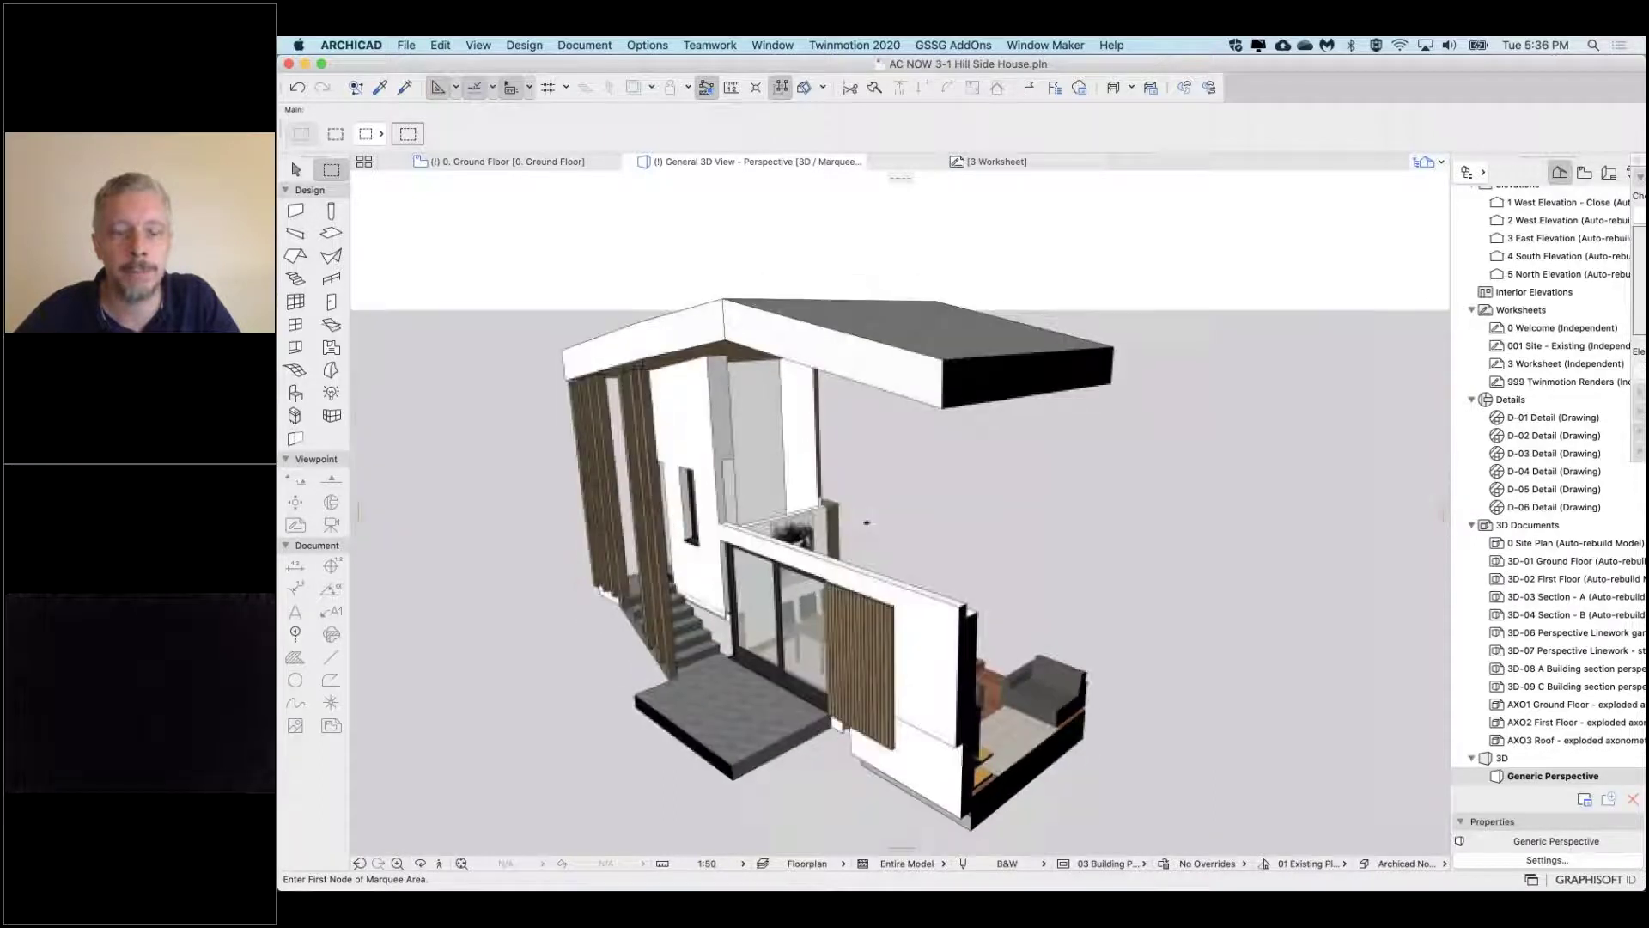
# Change the marquee on the Ground Floor plan back to all floors, show it in 3D, and orbit to the cut interior
pyautogui.click(566, 163)
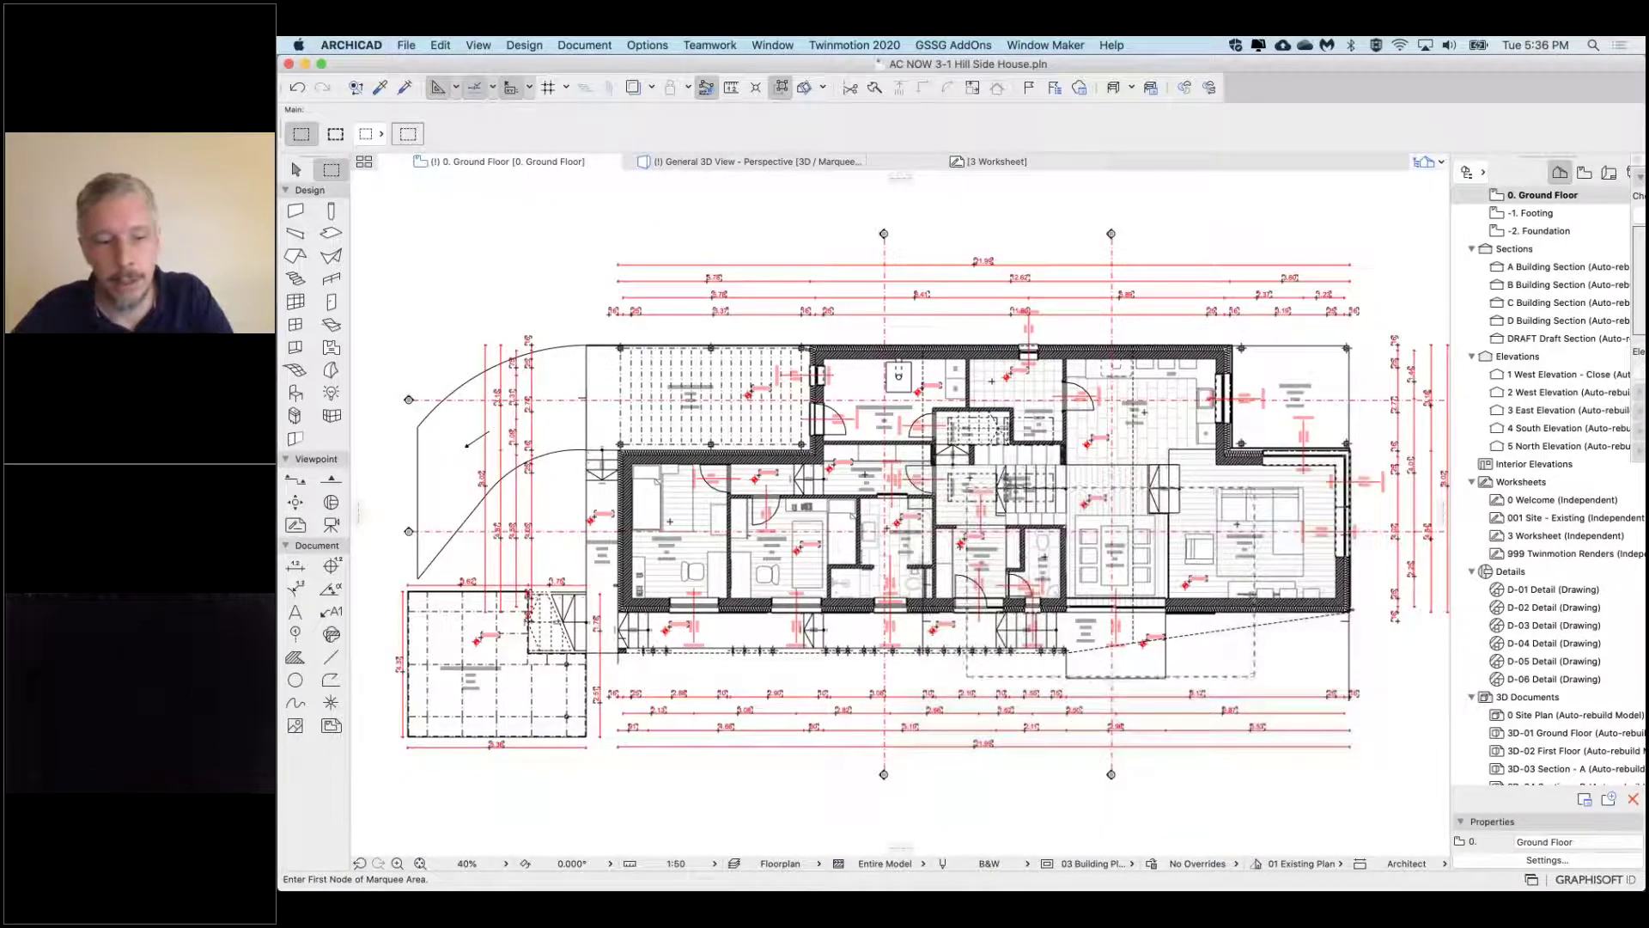
pyautogui.click(335, 133)
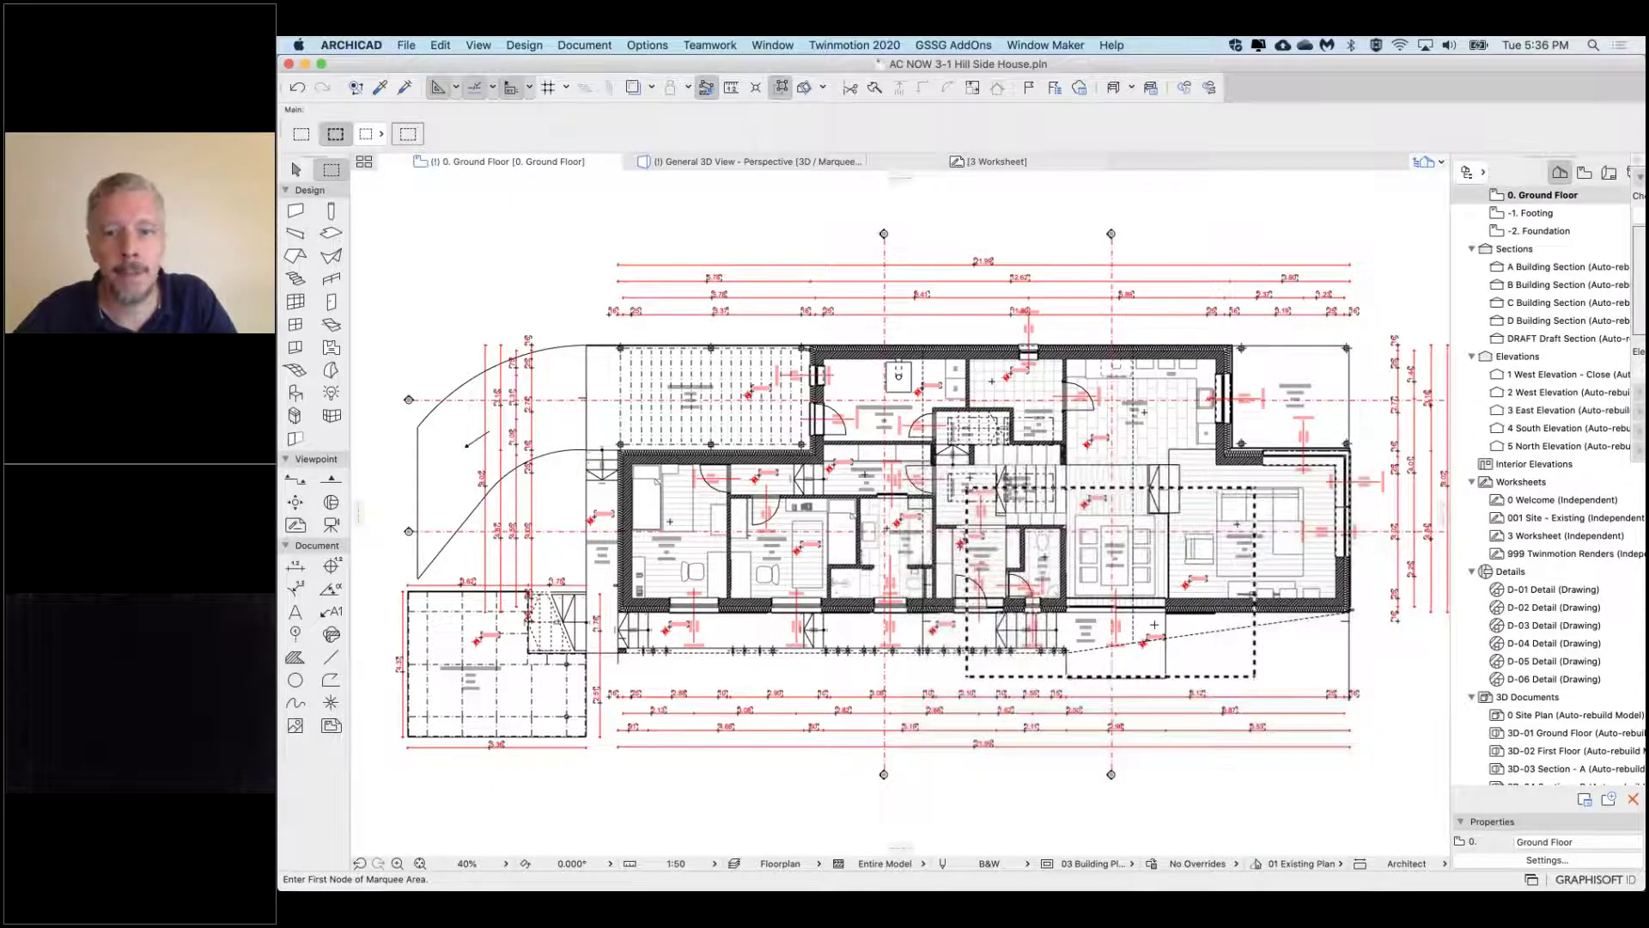
pyautogui.press('F5')
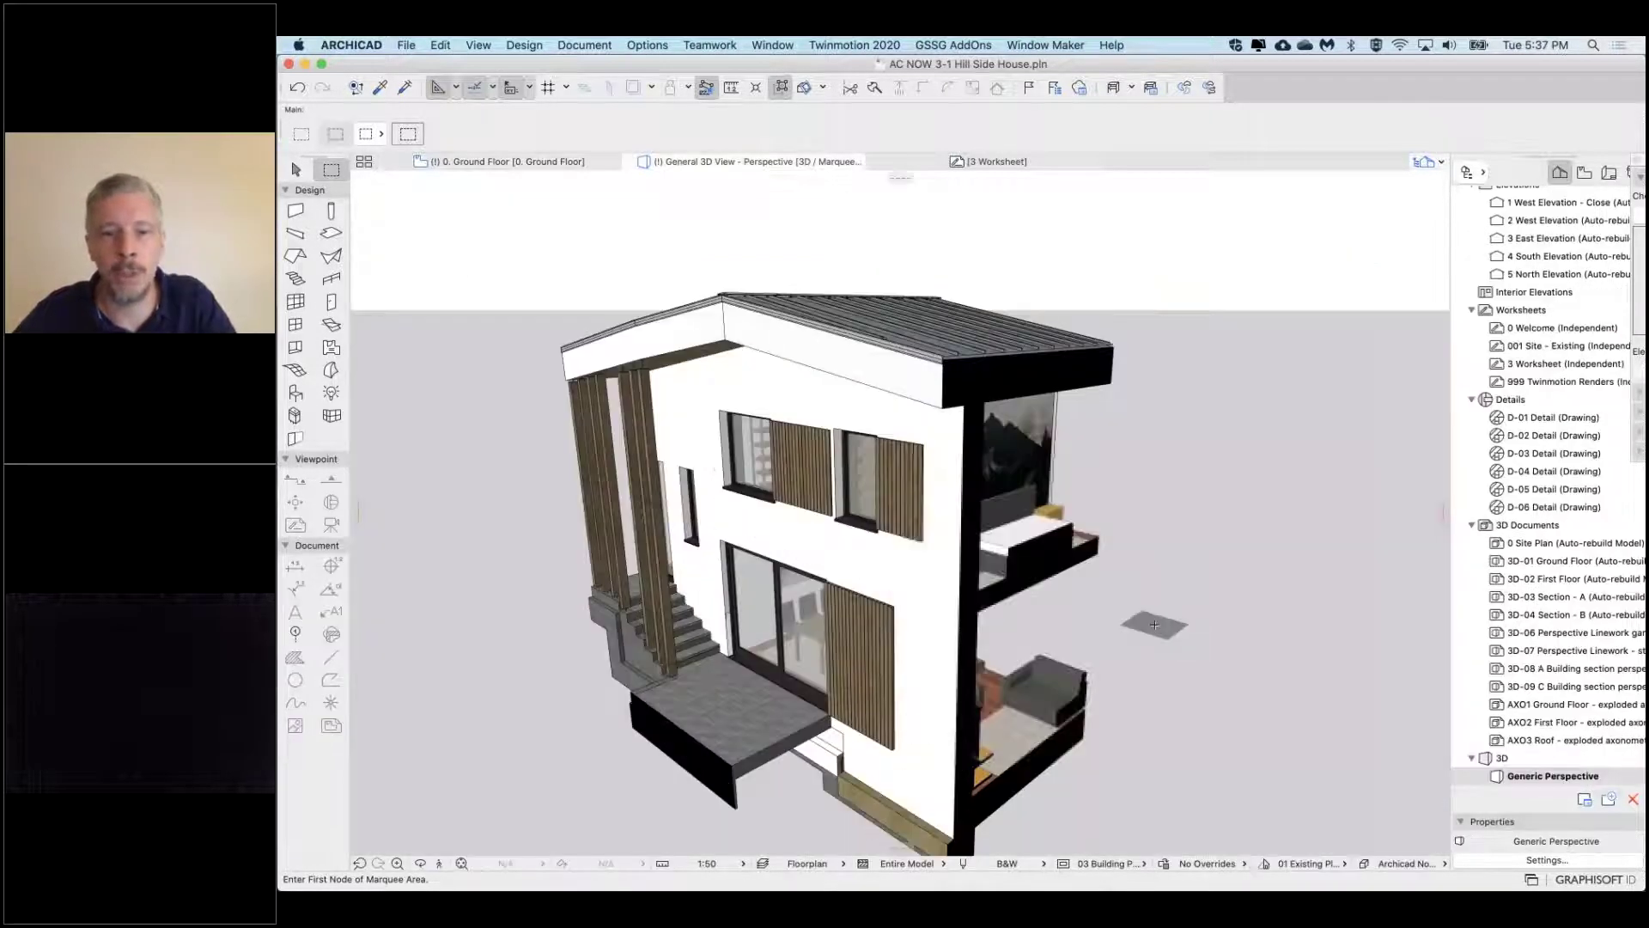
pyautogui.keyDown('shift'); pyautogui.moveTo(901, 515); pyautogui.dragTo(1026, 550, button='middle'); pyautogui.keyUp('shift')
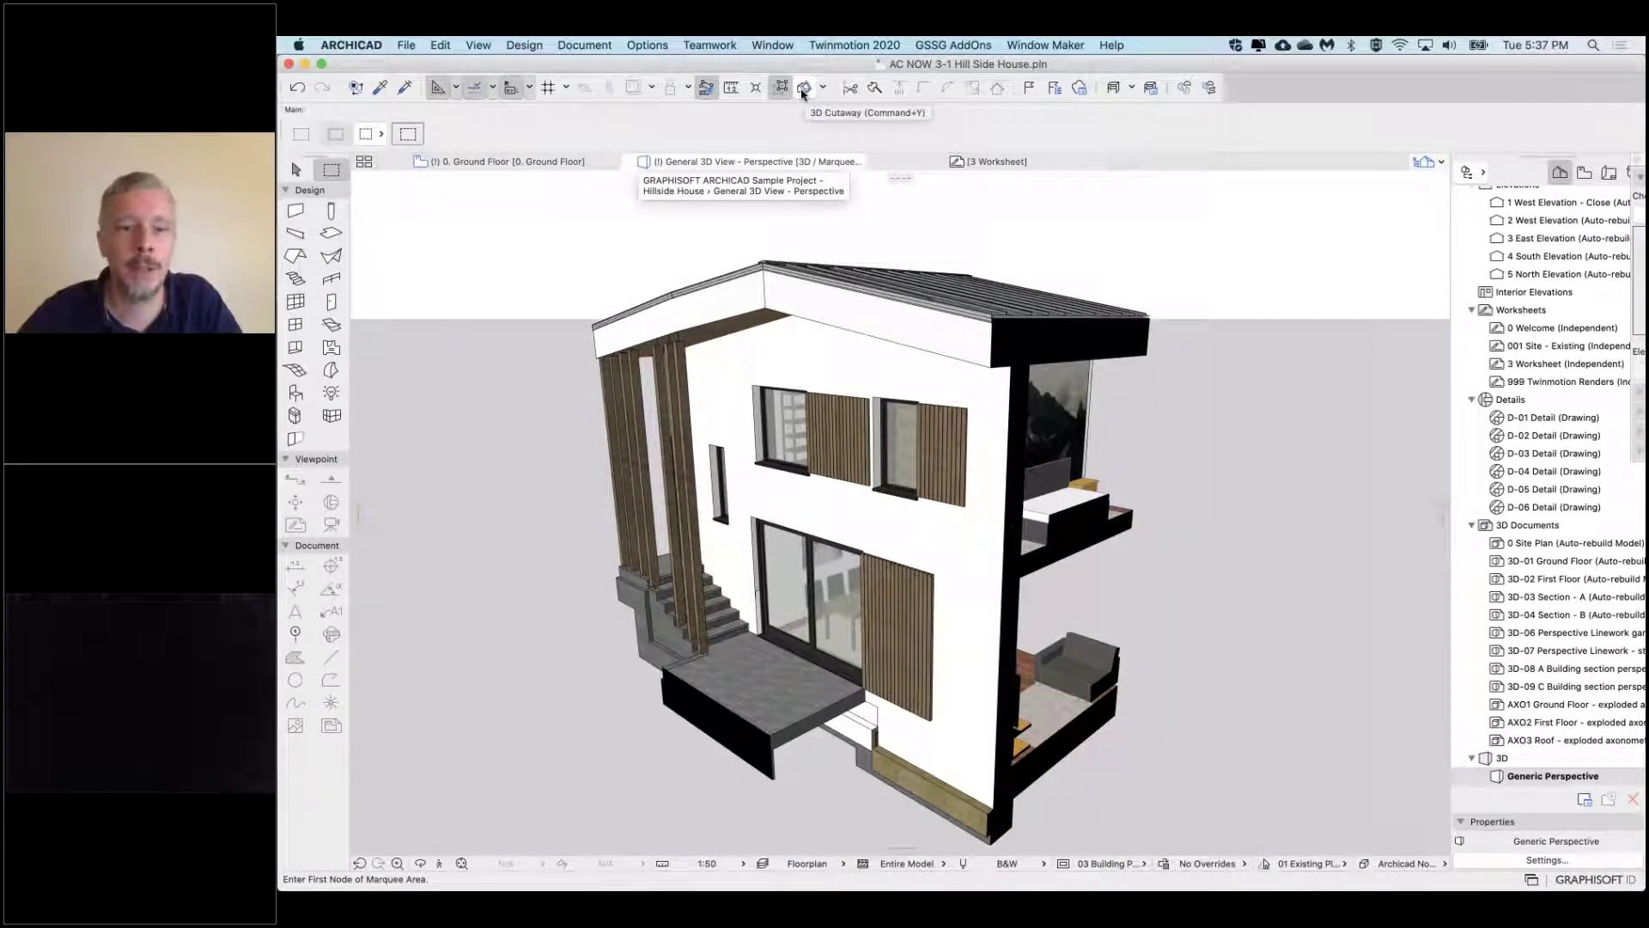
pyautogui.keyDown('shift'); pyautogui.moveTo(826, 436); pyautogui.dragTo(610, 462, button='middle'); pyautogui.keyUp('shift')
pyautogui.moveTo(1099, 374); pyautogui.dragTo(835, 289, button='middle')
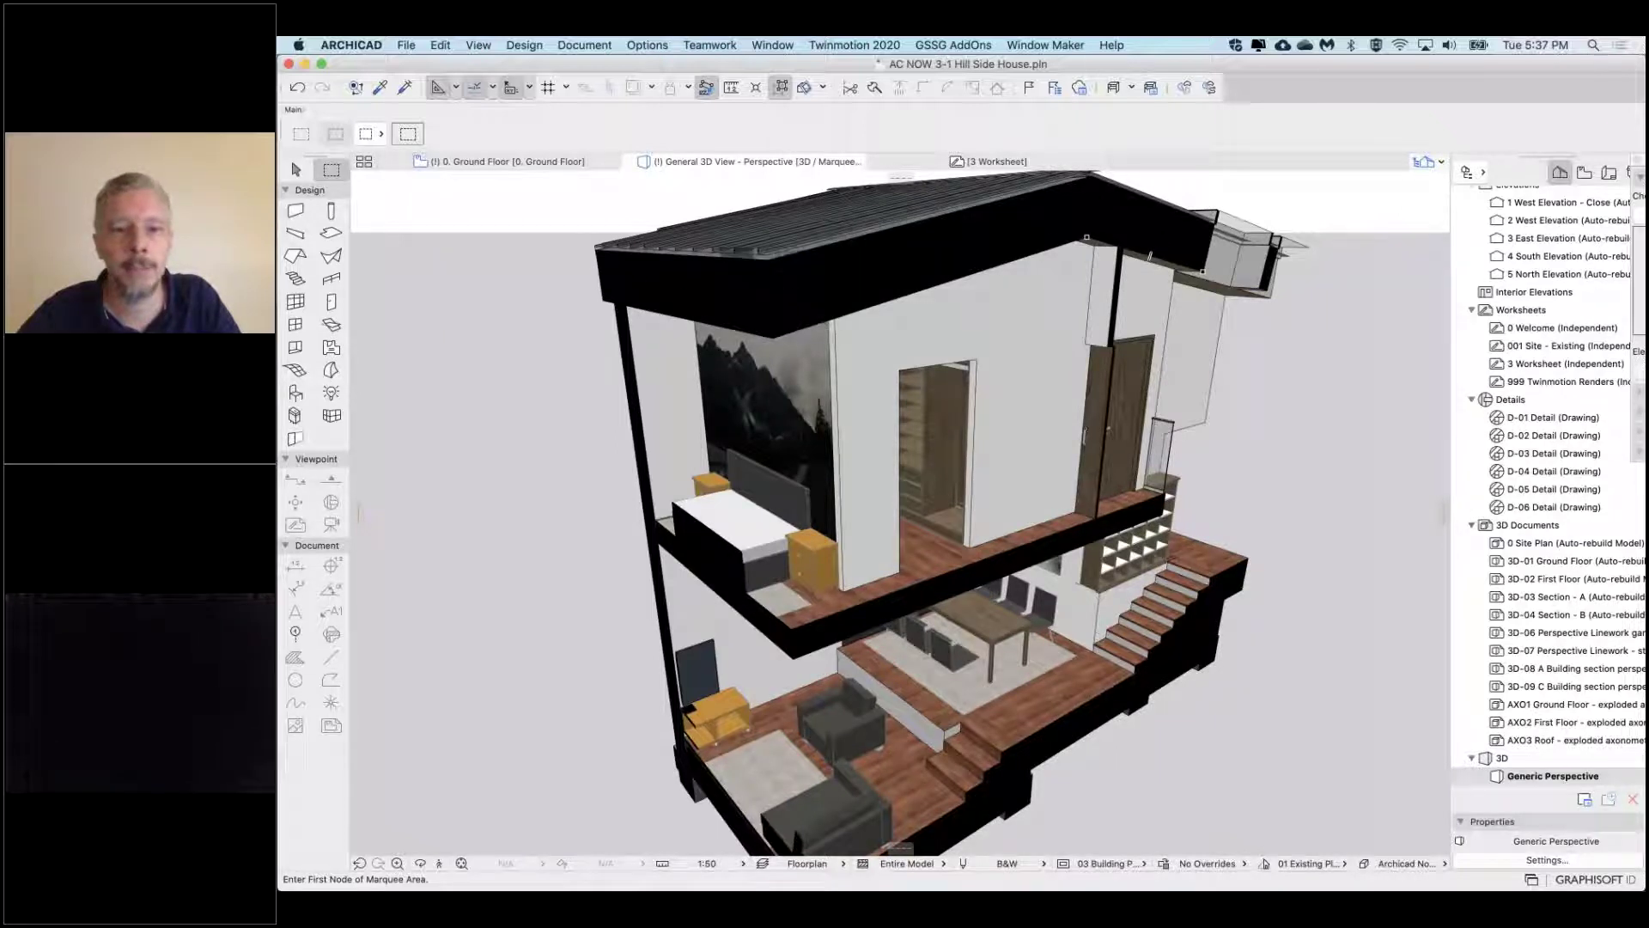
# Set the custom cut surface of the marquee cutaway to Paint - Vermilion and orbit to see the cut house from outside
pyautogui.rightClick(726, 161)
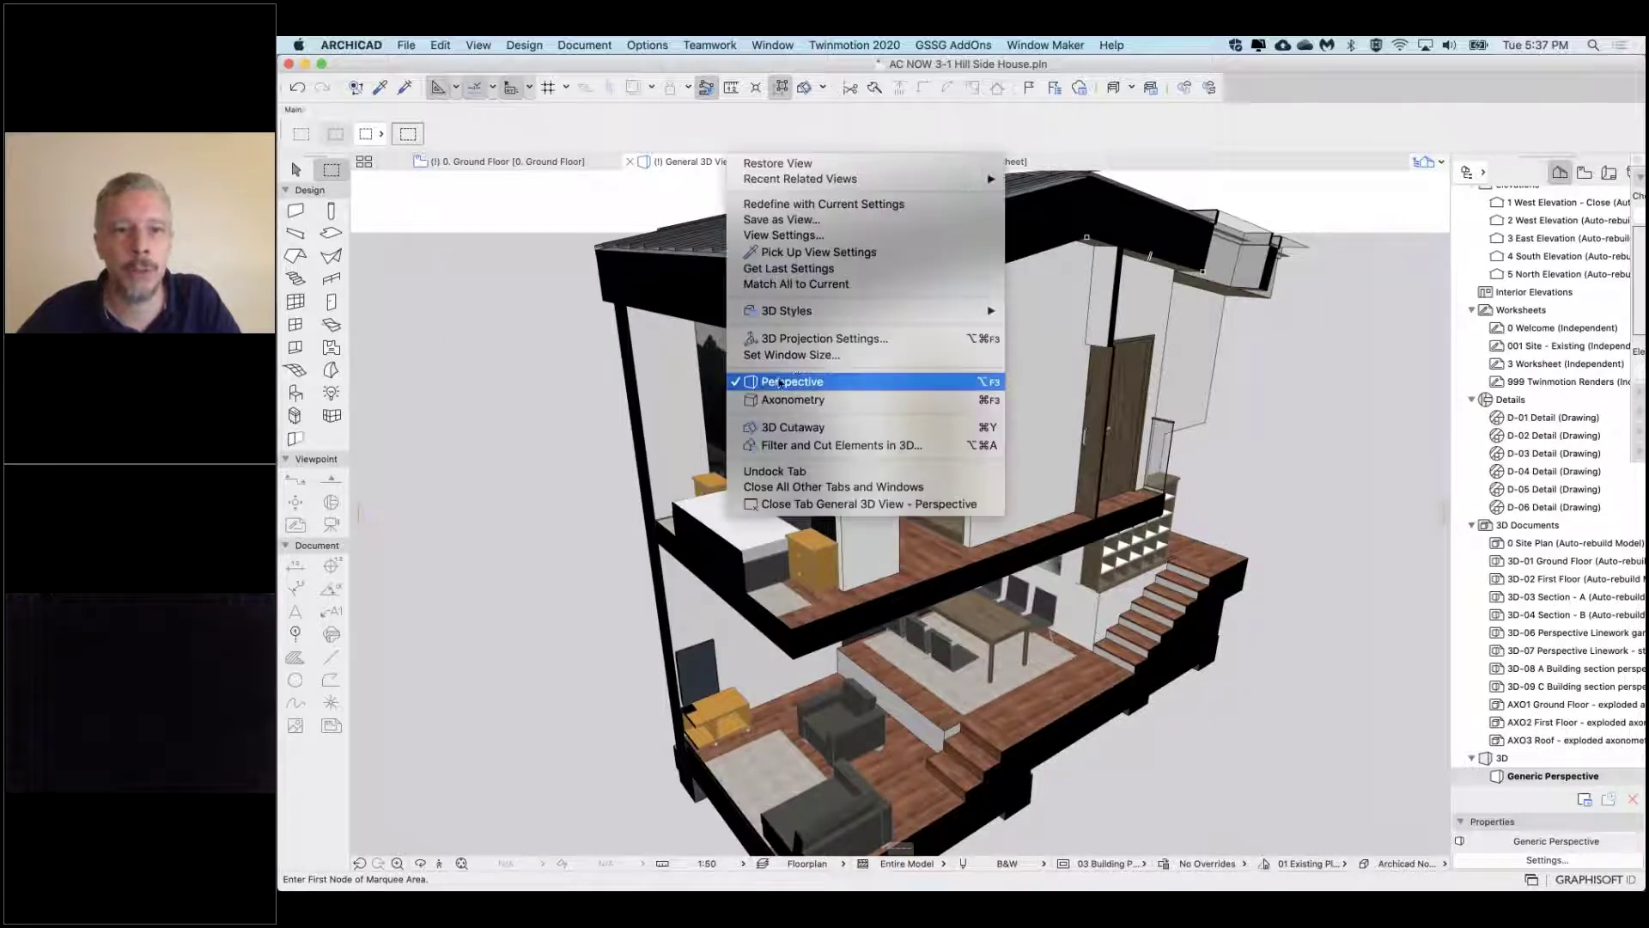
pyautogui.click(792, 446)
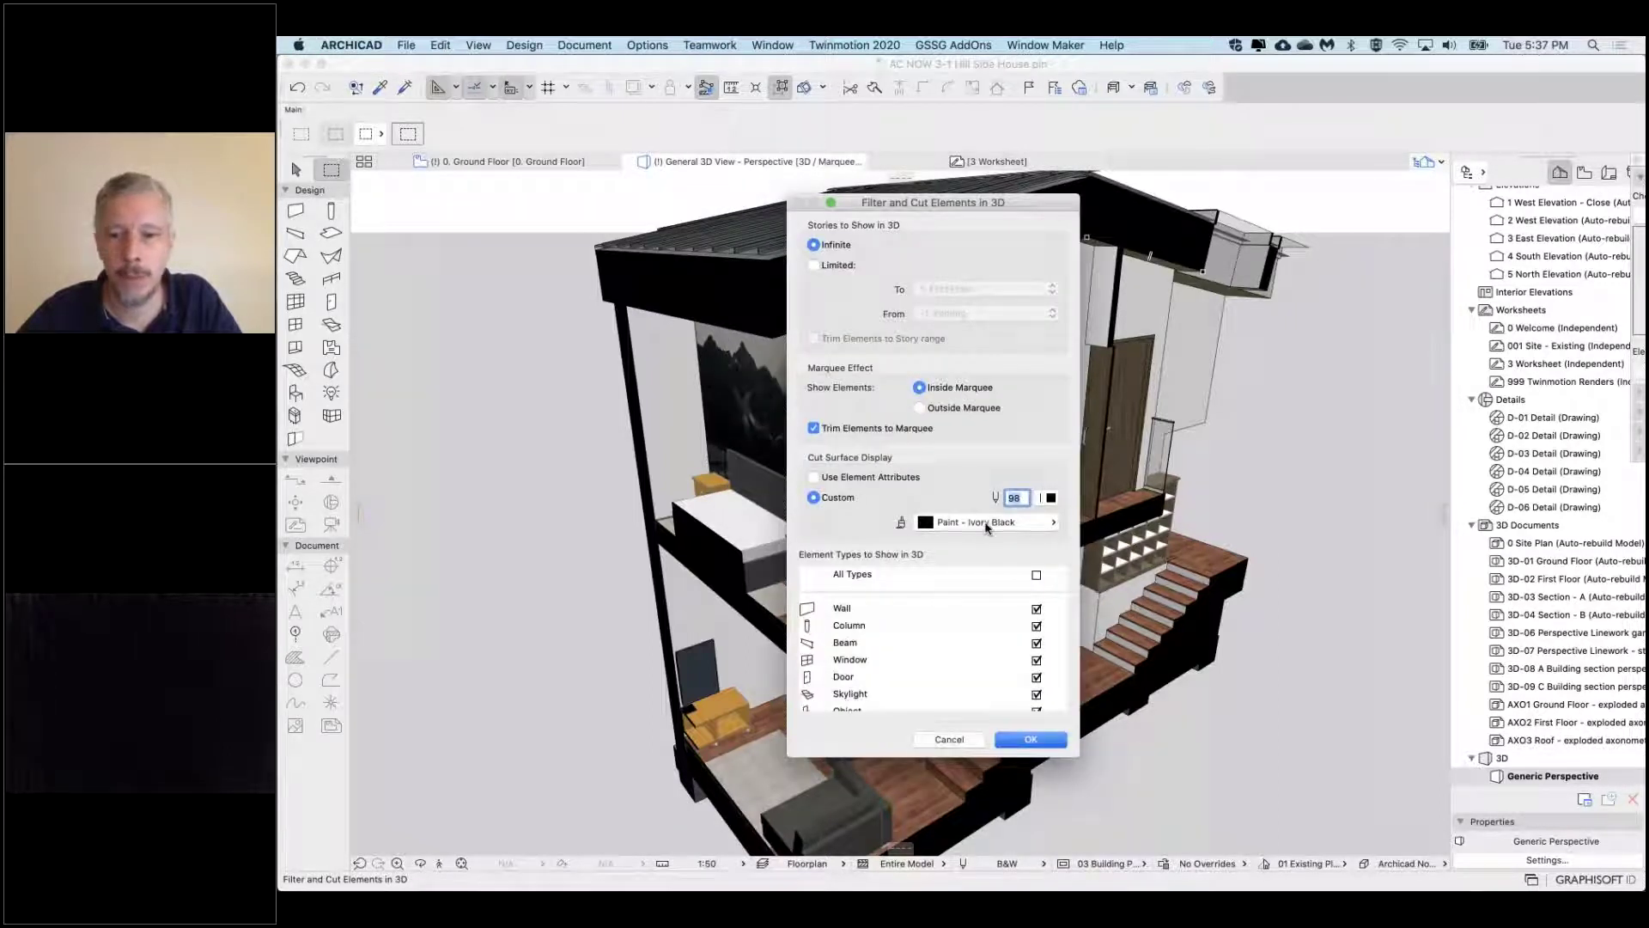
pyautogui.click(986, 524)
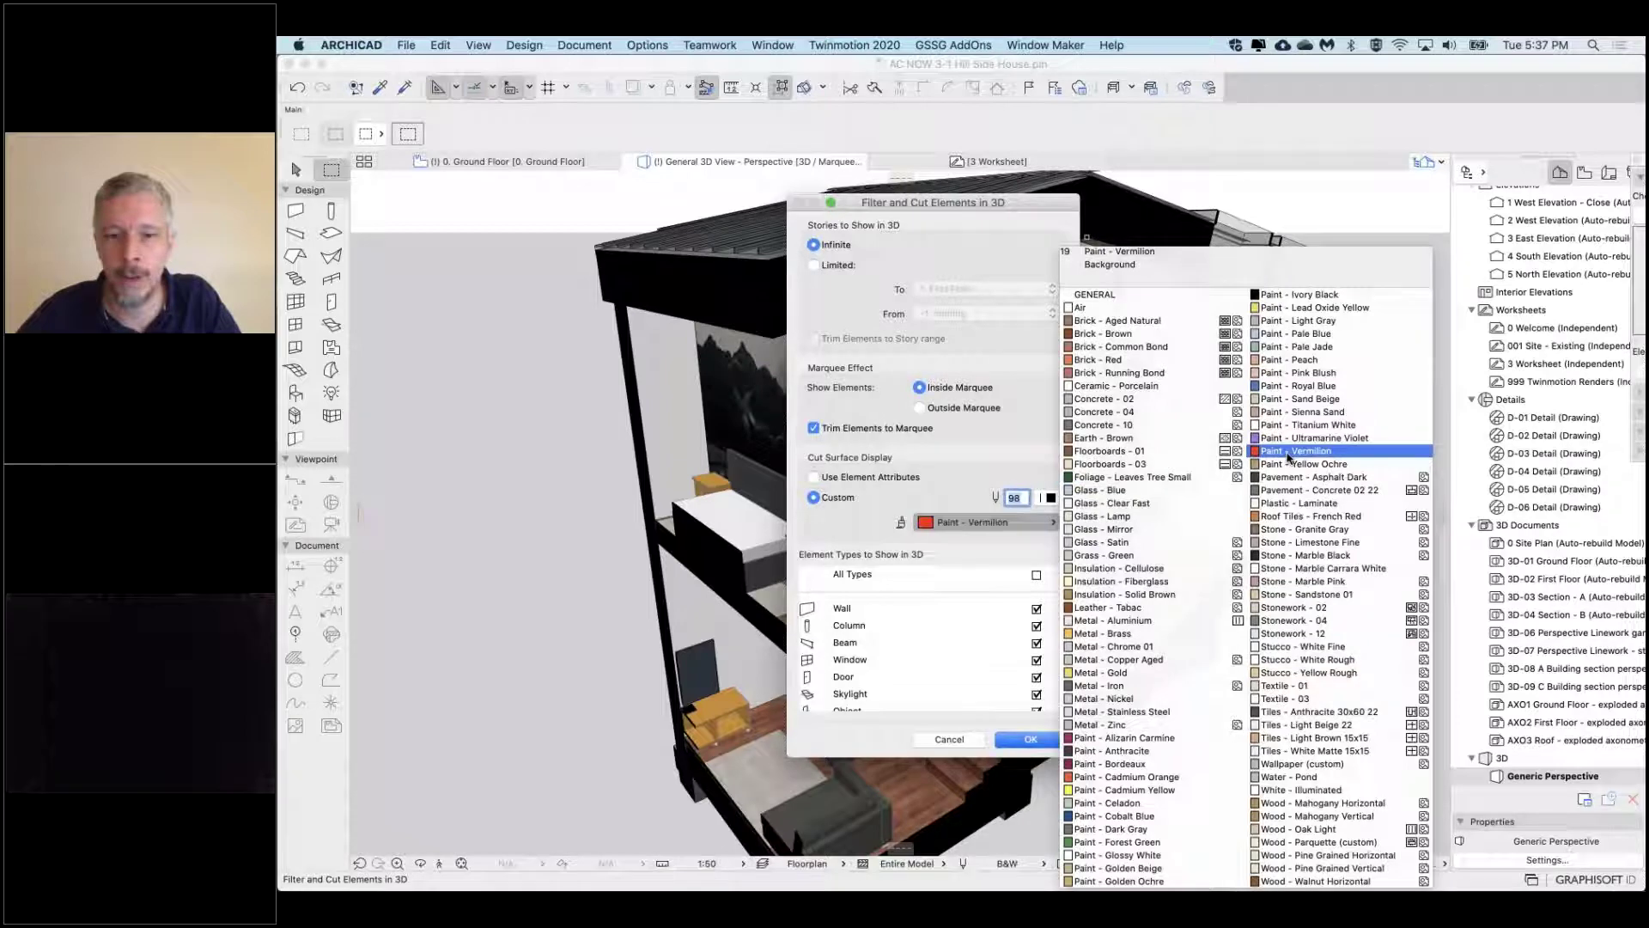
pyautogui.click(1288, 451)
pyautogui.click(1031, 739)
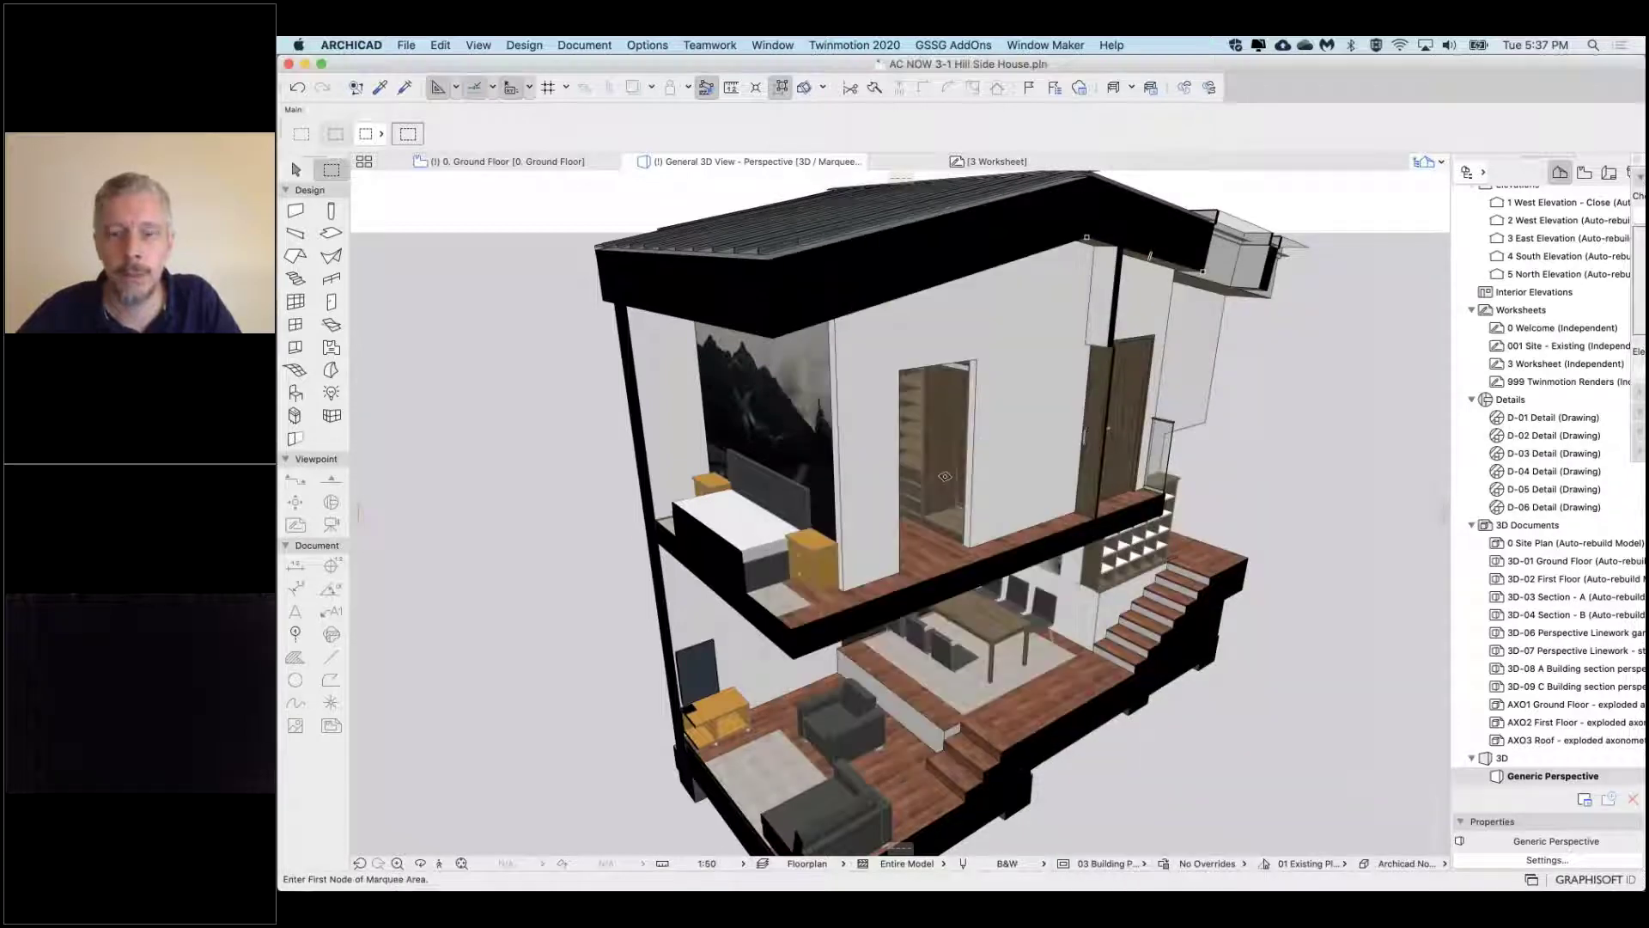
pyautogui.keyDown('shift'); pyautogui.moveTo(902, 550); pyautogui.dragTo(1133, 534, button='middle'); pyautogui.keyUp('shift')
pyautogui.scroll(-5, 945, 516)
pyautogui.keyDown('shift'); pyautogui.moveTo(945, 516); pyautogui.dragTo(1125, 525, button='middle'); pyautogui.keyUp('shift')
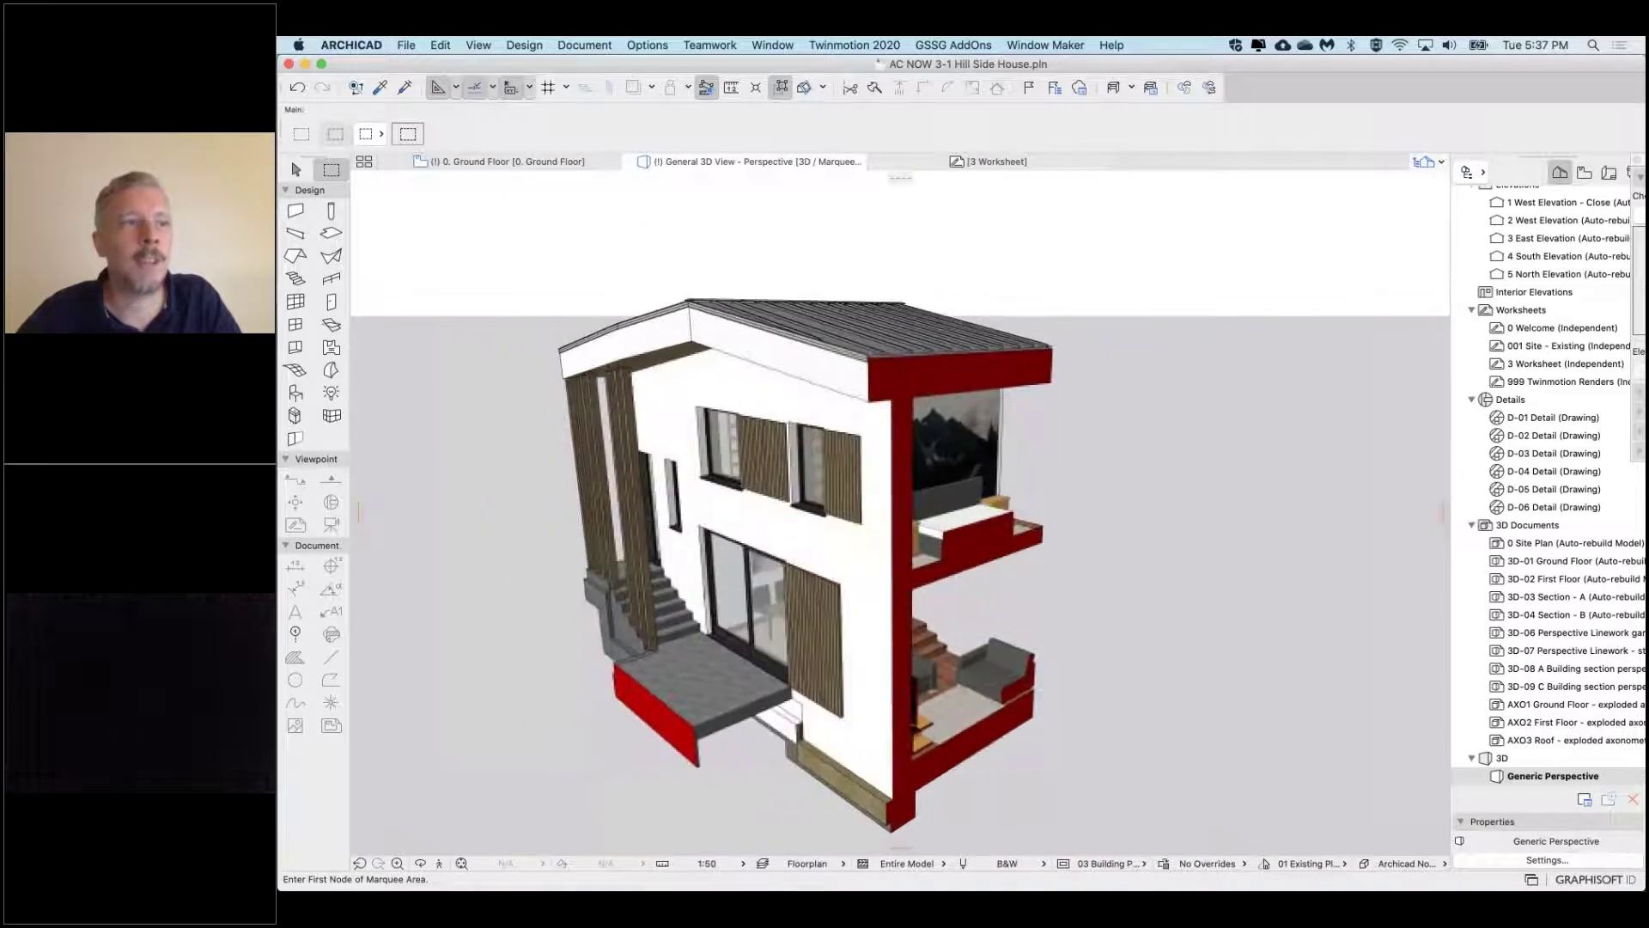
# Show the elements outside the marquee in 3D instead of those inside, and orbit to face the cut opening
pyautogui.rightClick(726, 161)
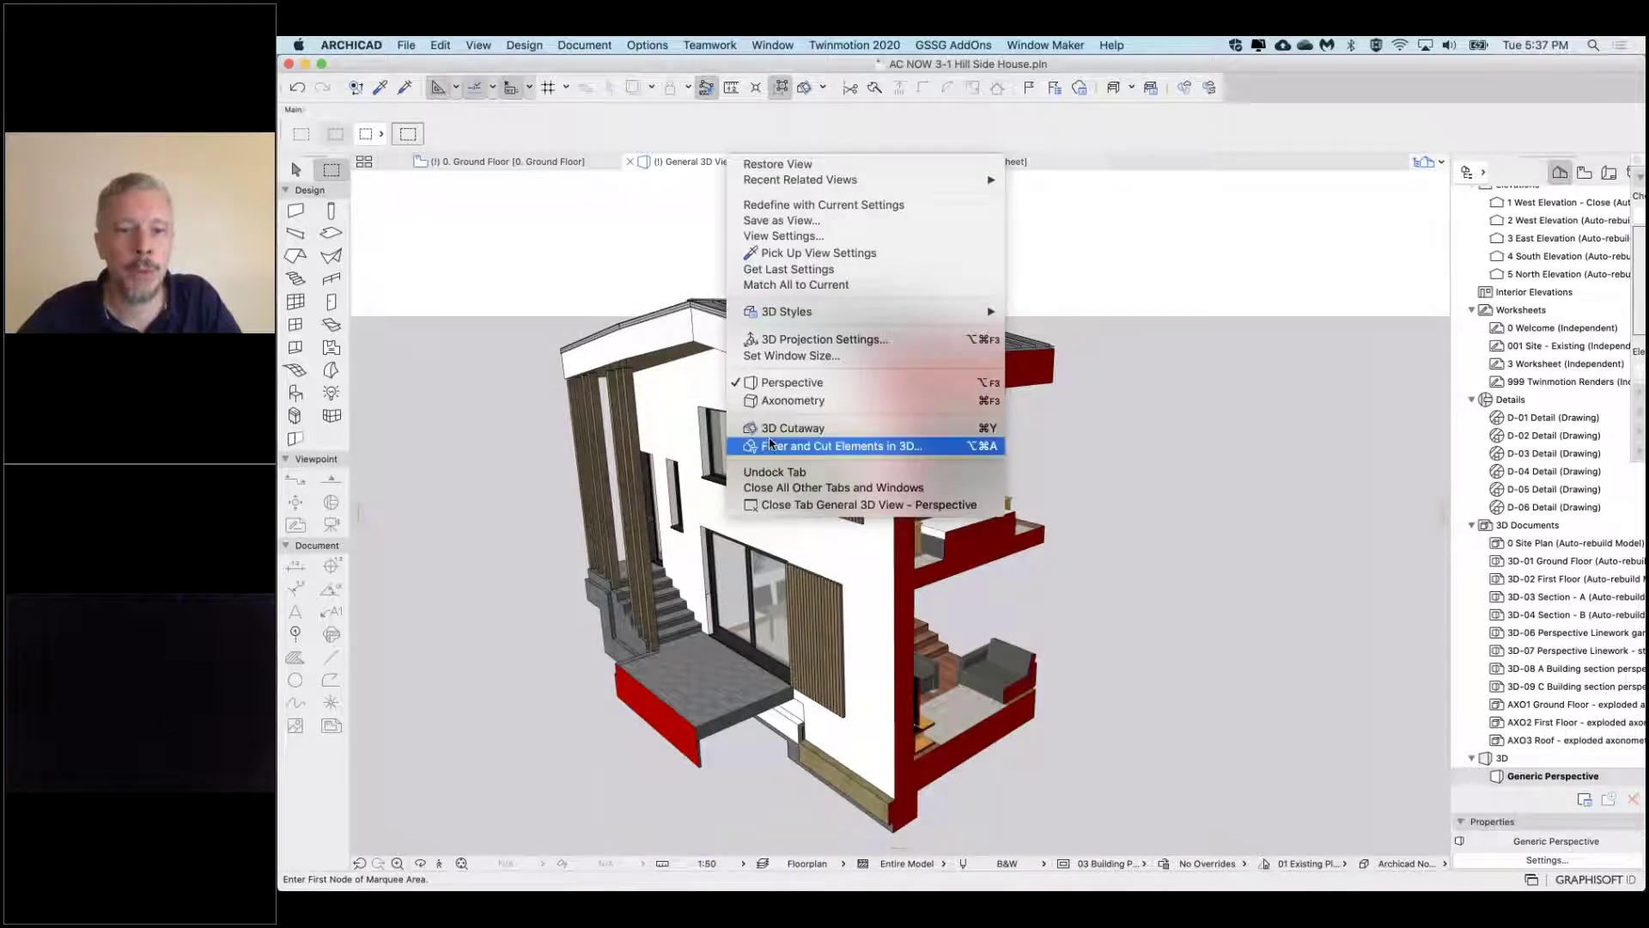
pyautogui.click(842, 448)
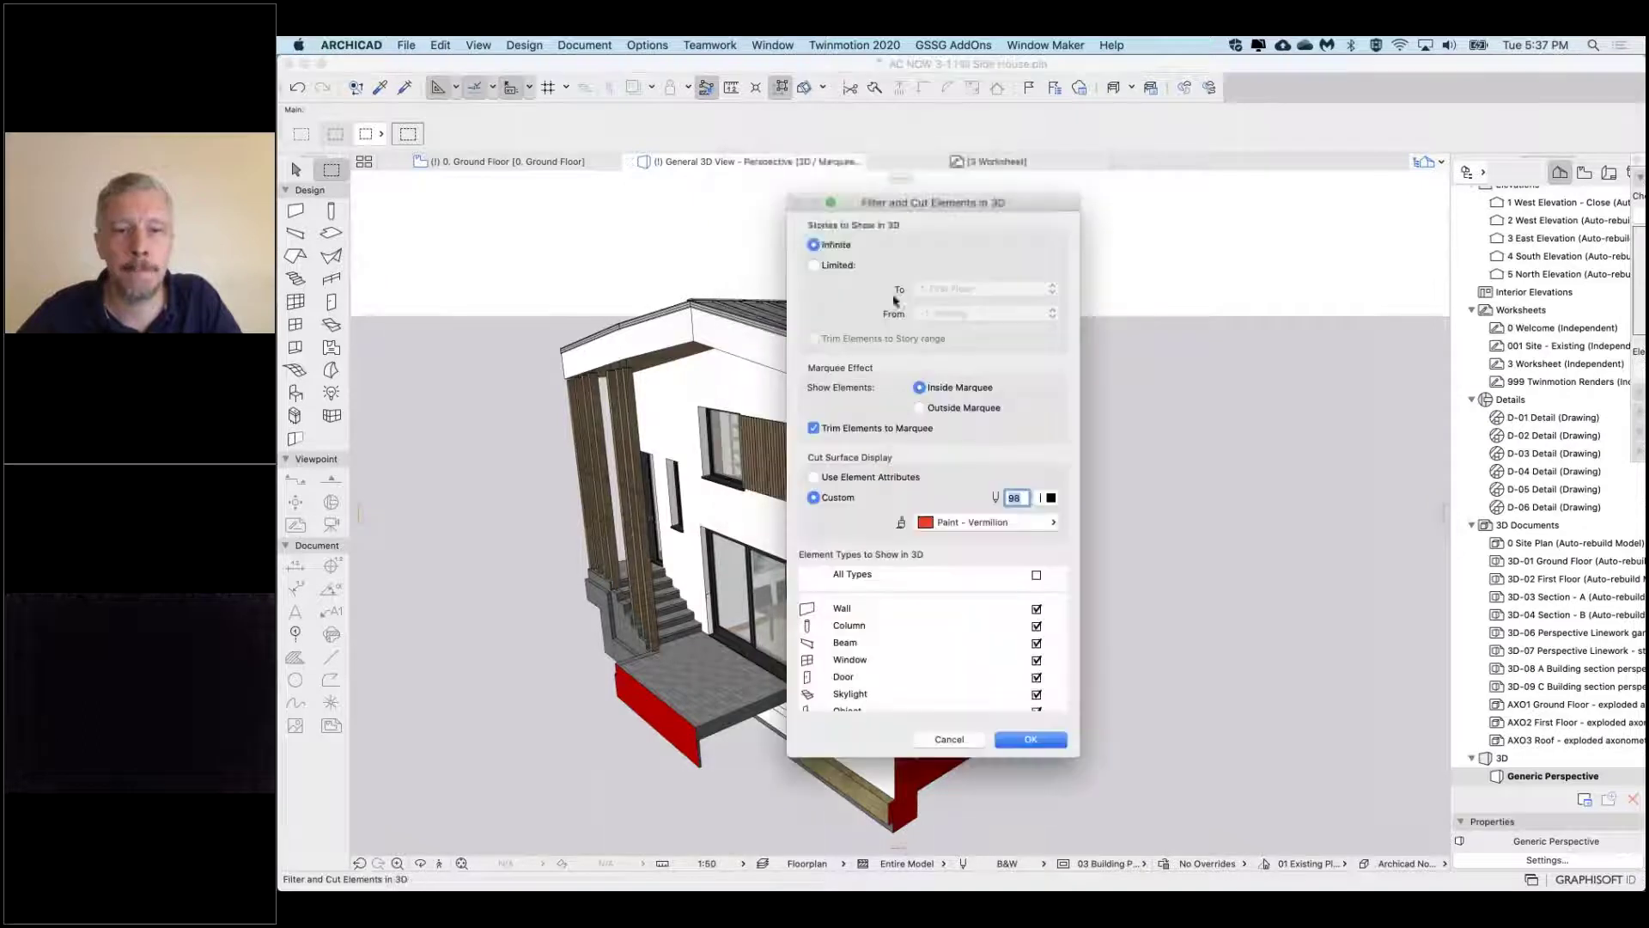
pyautogui.click(946, 409)
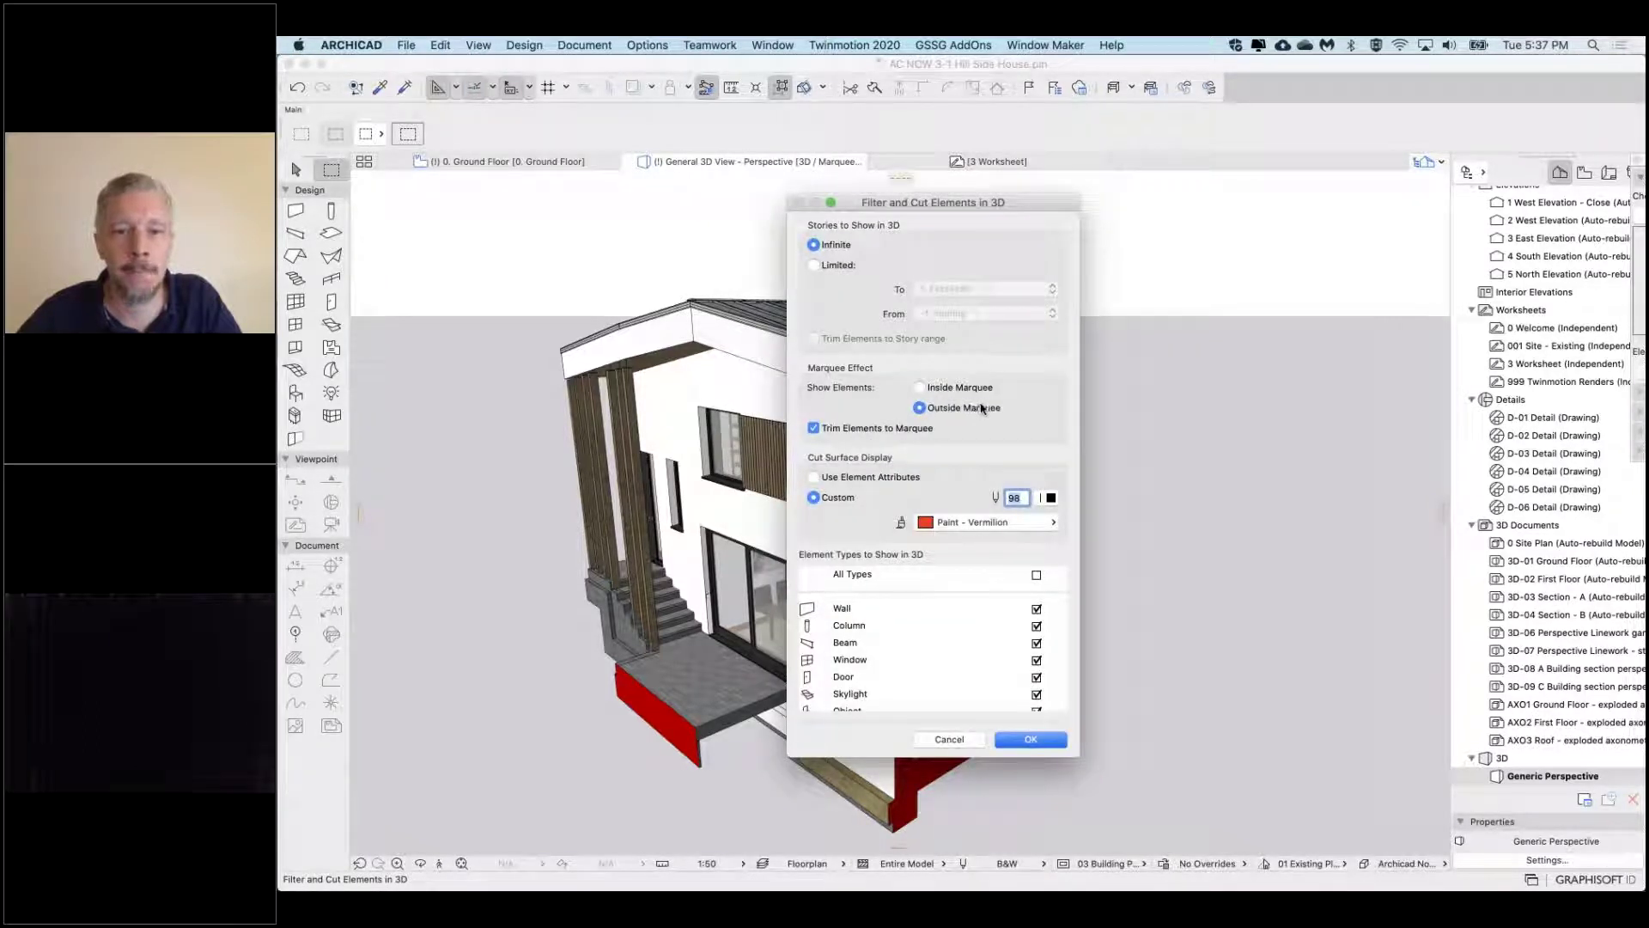
pyautogui.click(1031, 739)
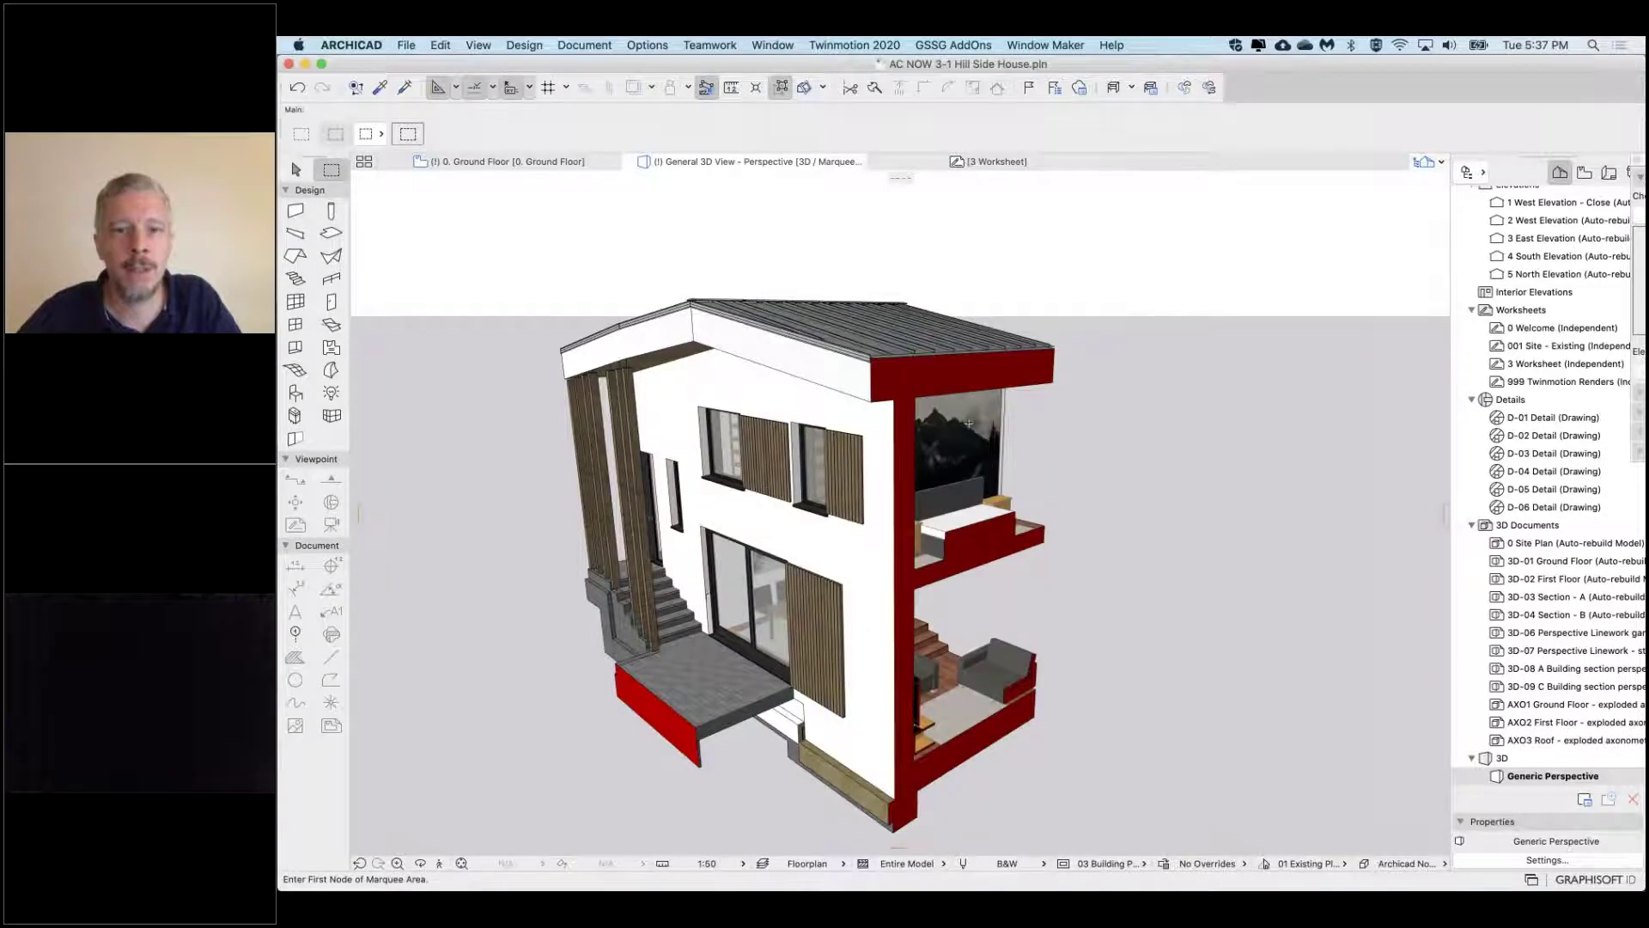
pyautogui.keyDown('shift'); pyautogui.moveTo(743, 447); pyautogui.dragTo(979, 526, button='middle'); pyautogui.keyUp('shift')
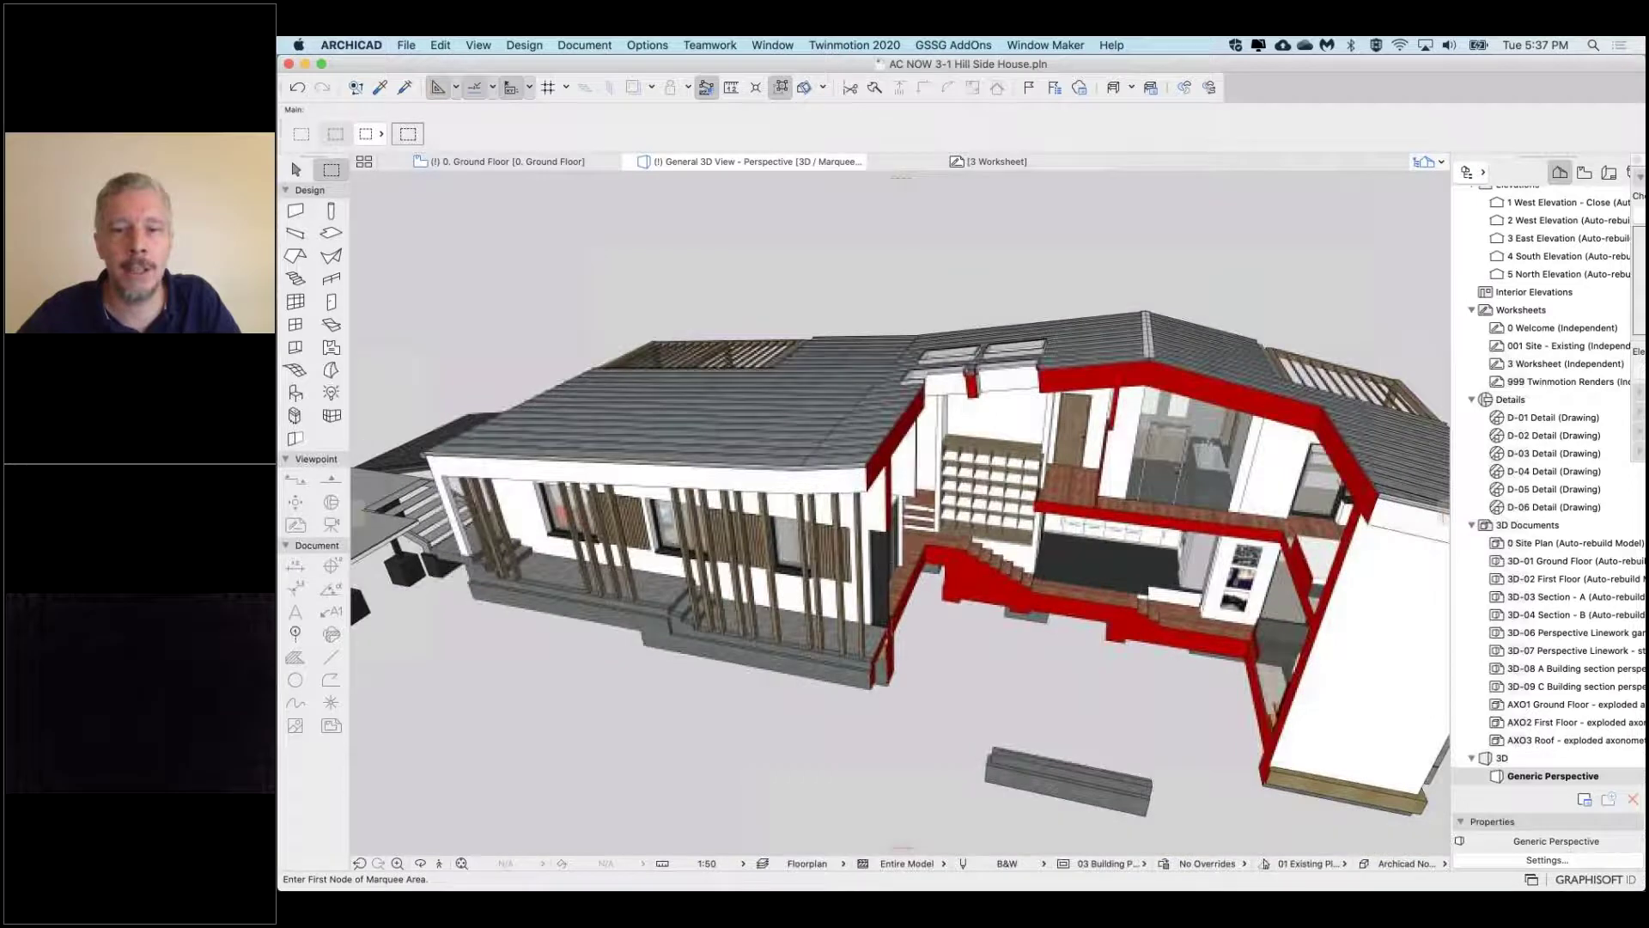
pyautogui.moveTo(821, 505); pyautogui.dragTo(743, 498, button='middle')
# Apply the 3D View layer combination to the cutaway perspective and bring the cut interior and terrain into close view
pyautogui.press('super+l')
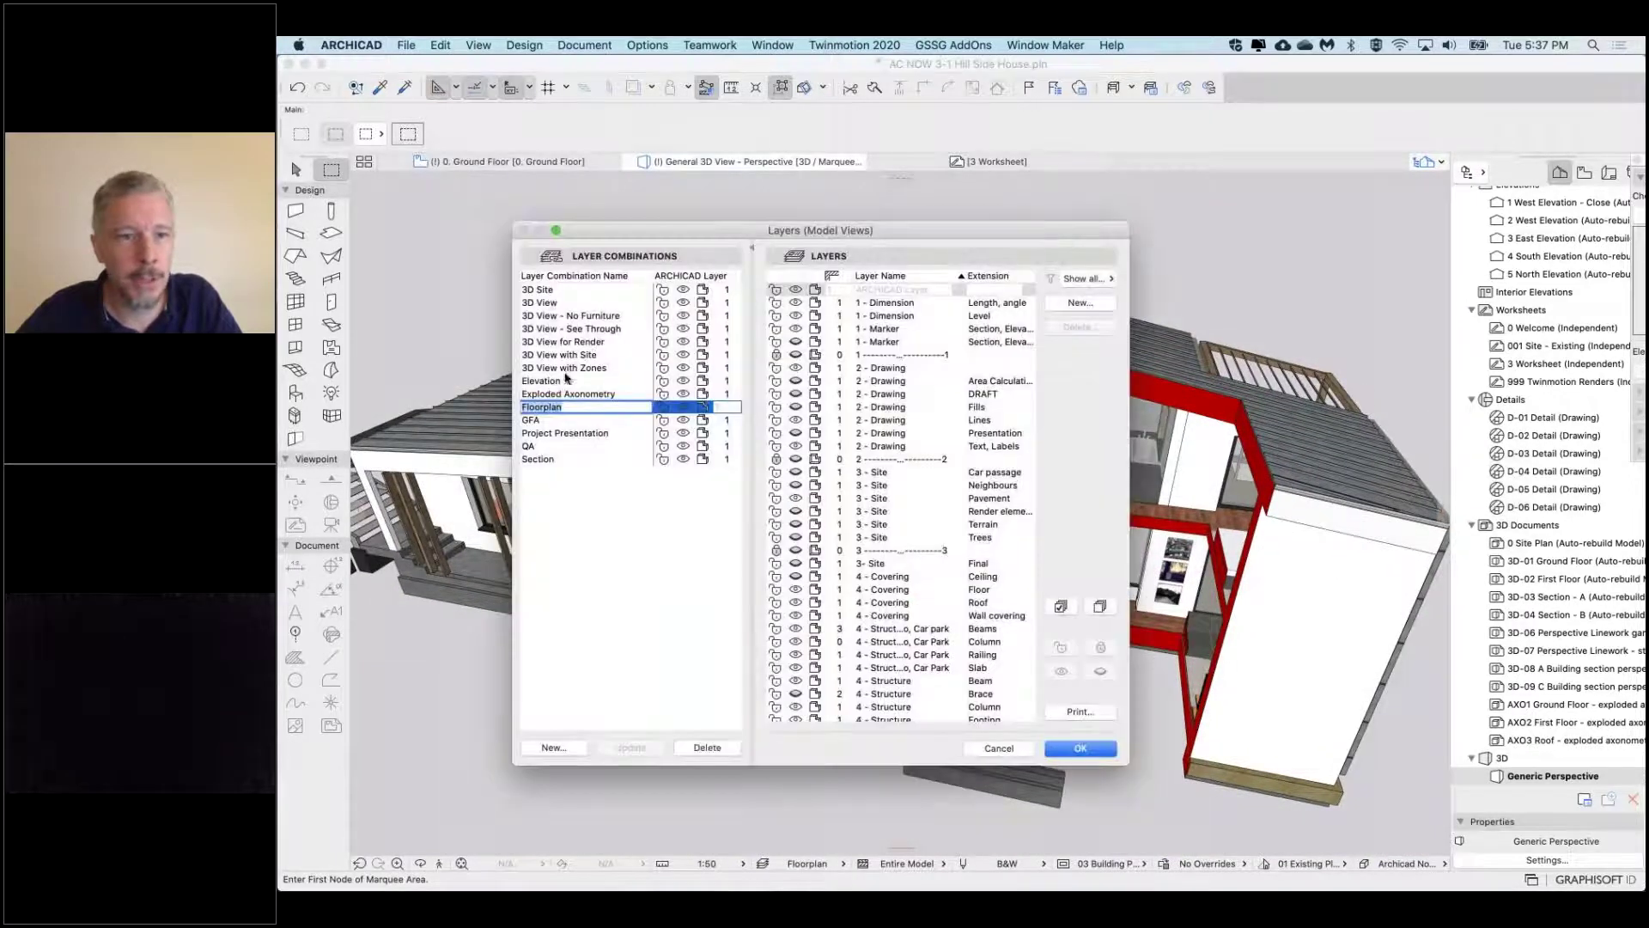
pyautogui.click(553, 304)
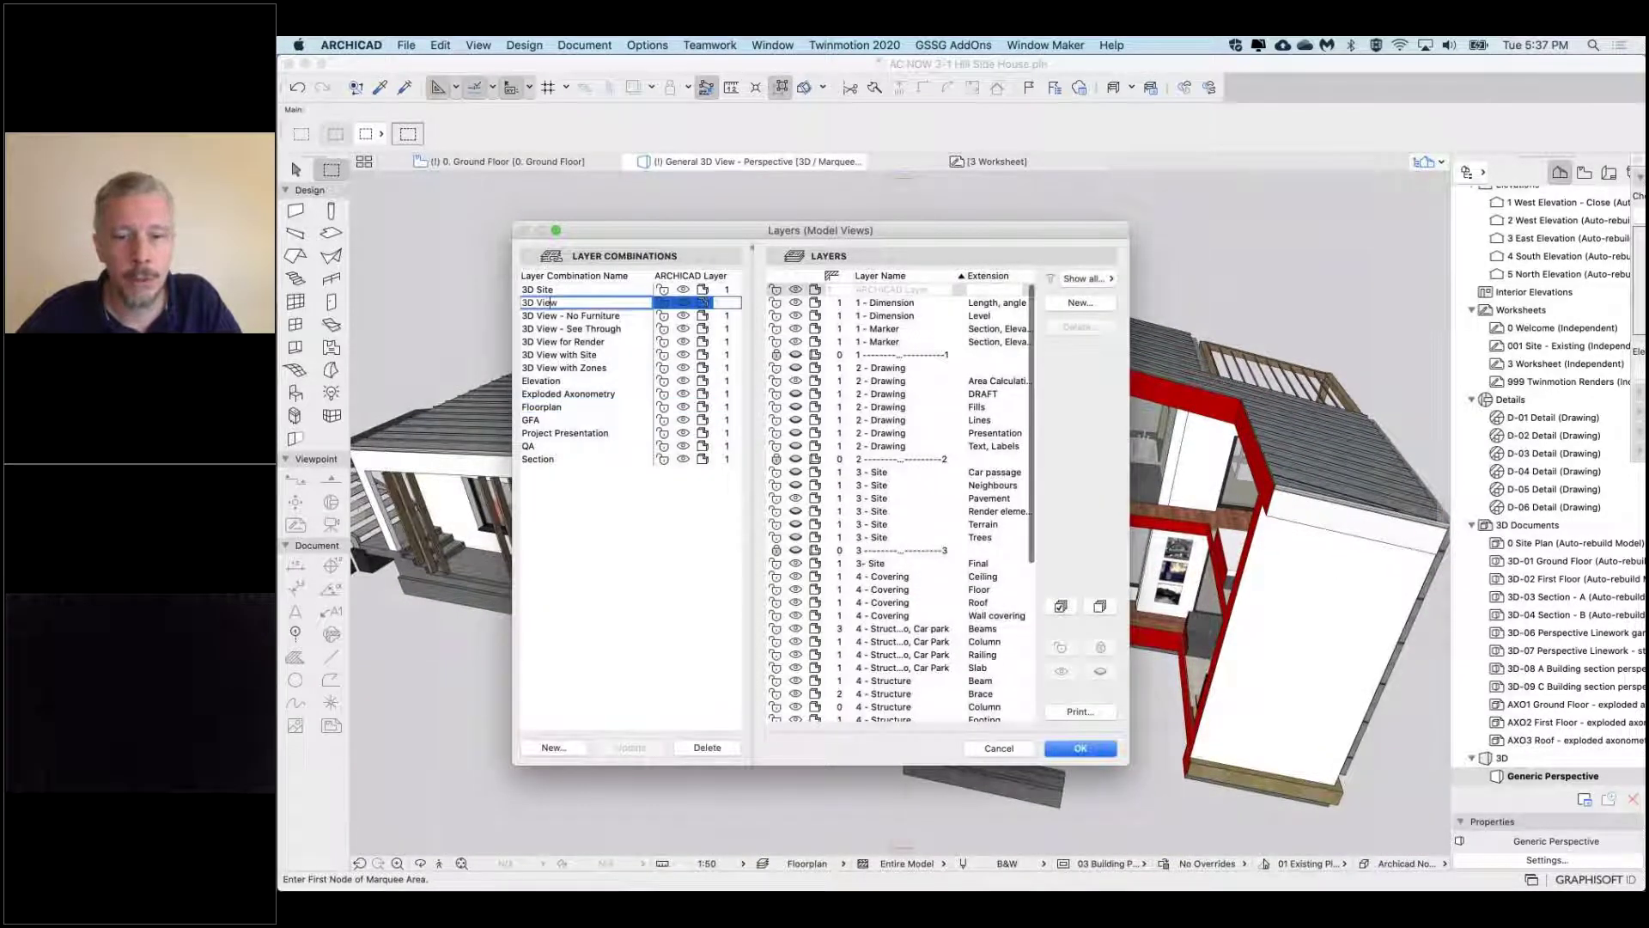
pyautogui.click(1080, 750)
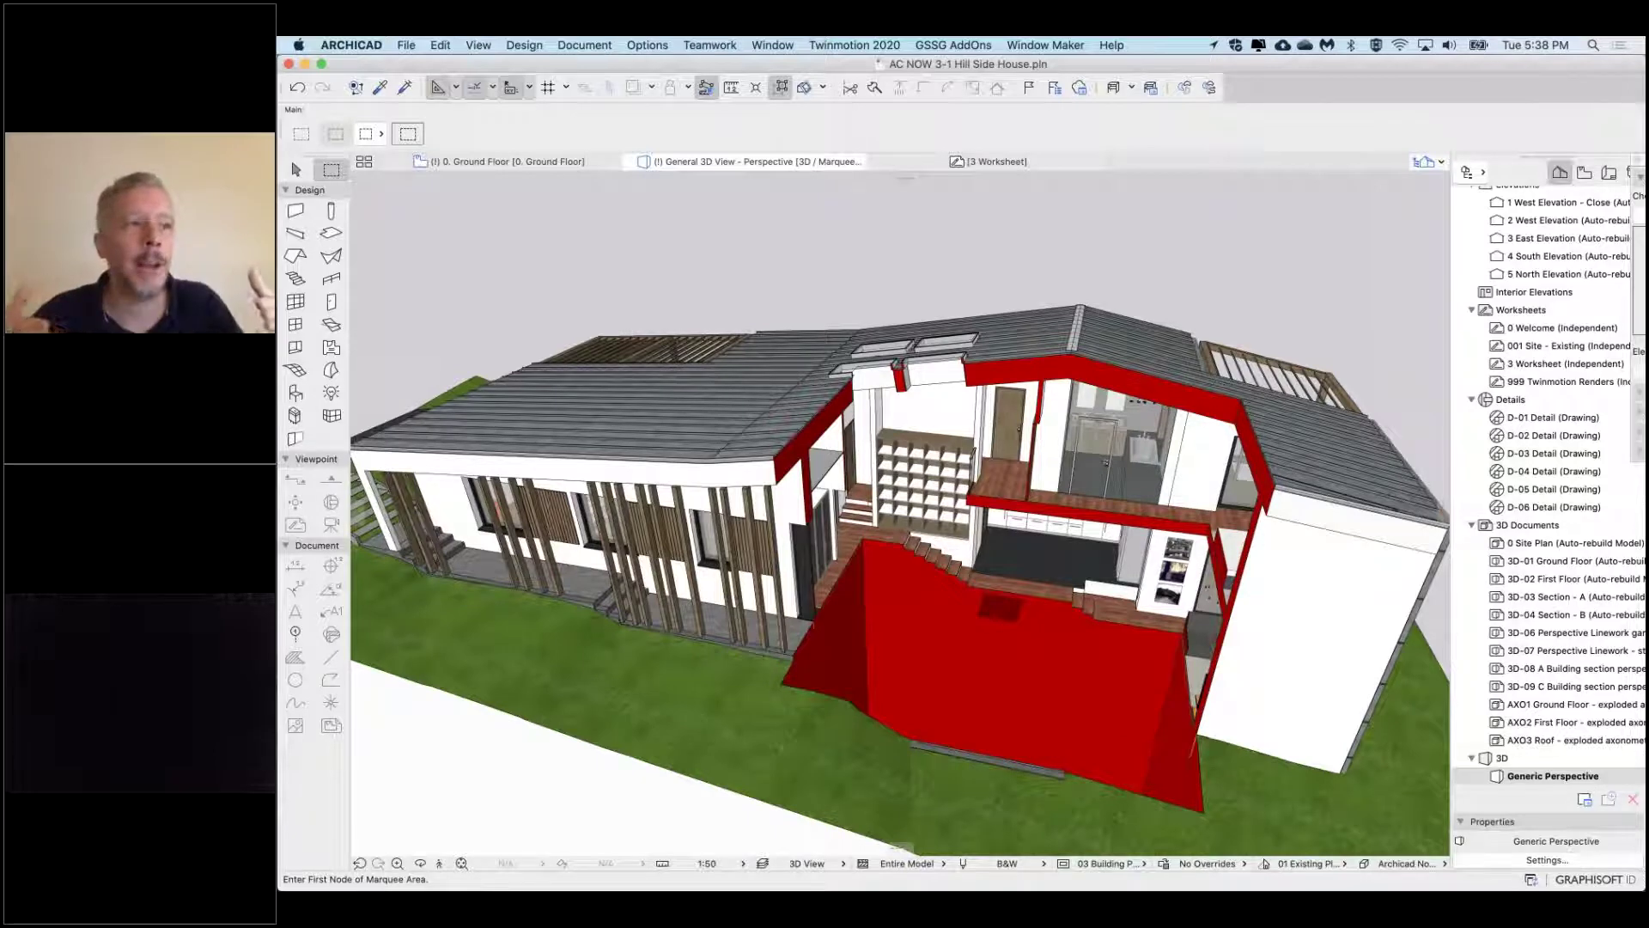
pyautogui.keyDown('shift'); pyautogui.moveTo(902, 558); pyautogui.dragTo(903, 489, button='middle'); pyautogui.keyUp('shift')
pyautogui.scroll(5, 1002, 605)
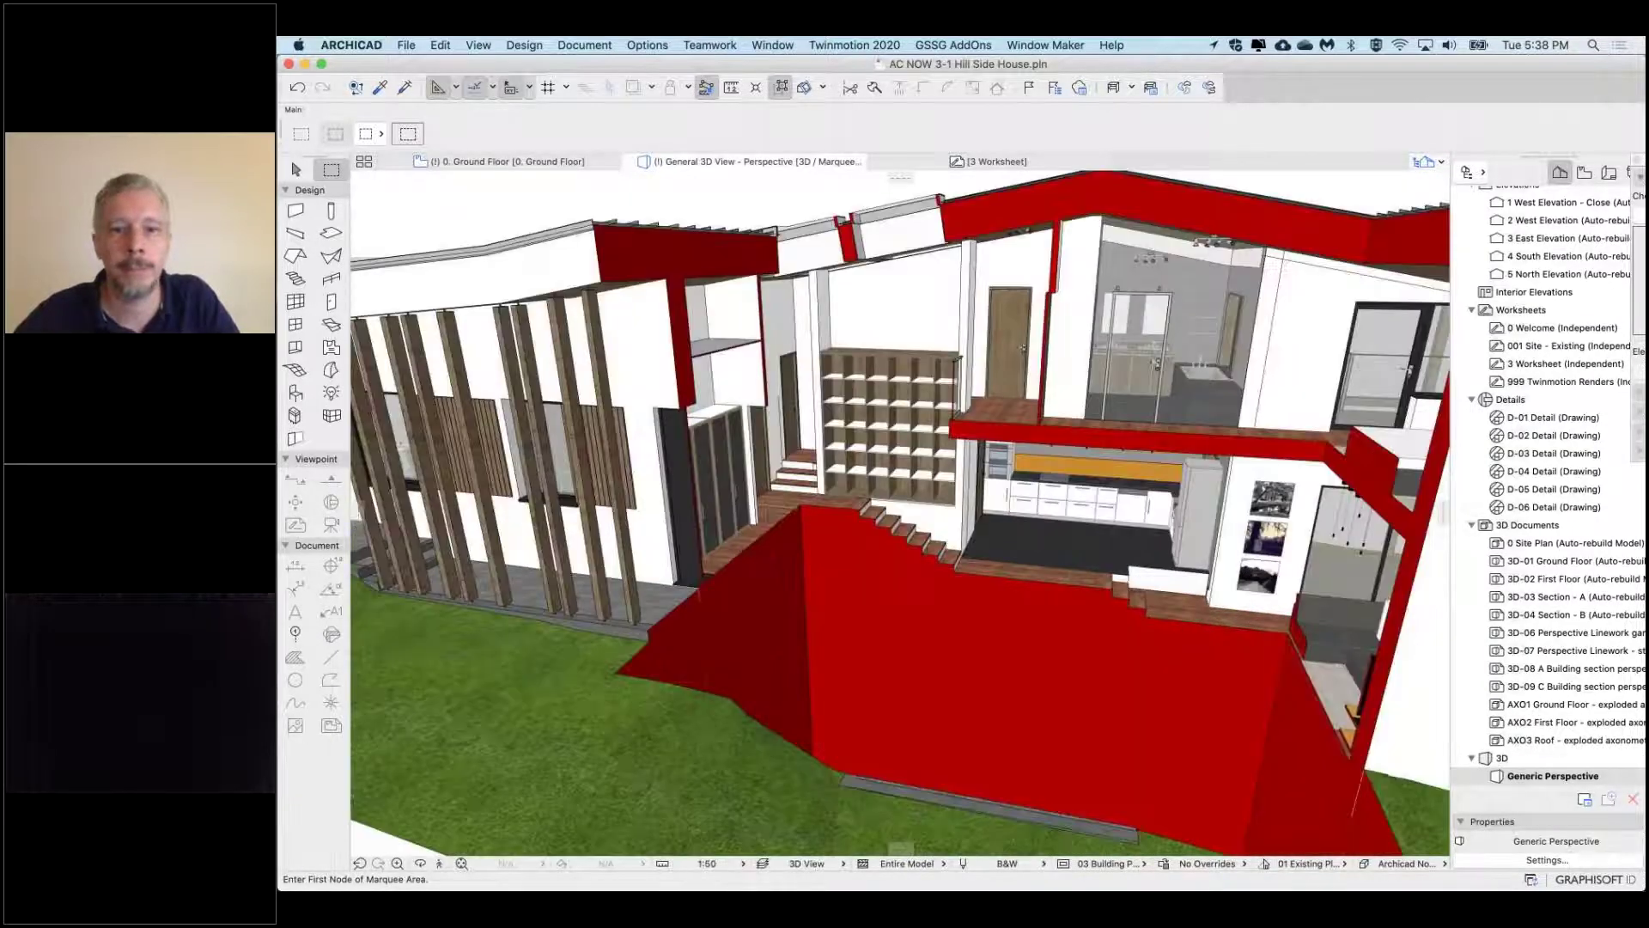
pyautogui.keyDown('shift'); pyautogui.moveTo(901, 601); pyautogui.dragTo(919, 739, button='middle'); pyautogui.keyUp('shift')
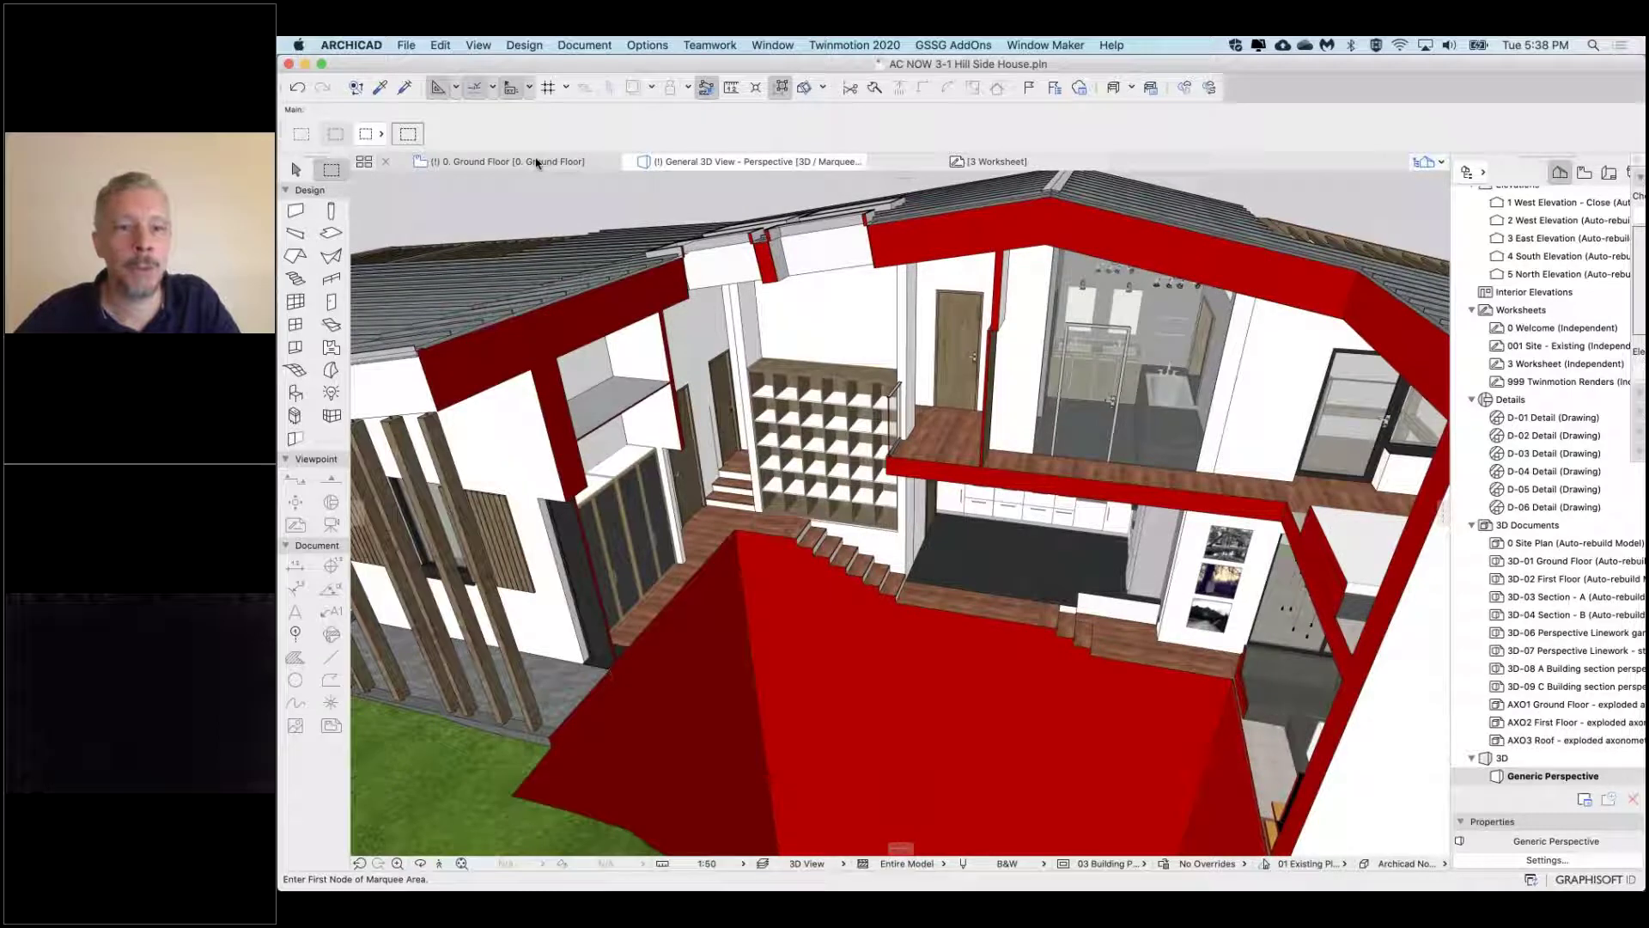
# On the Ground Floor plan, draw a closed irregular polyline through the bathroom, entrance, stairway, kitchen and living room, extending past the front wall
pyautogui.click(537, 163)
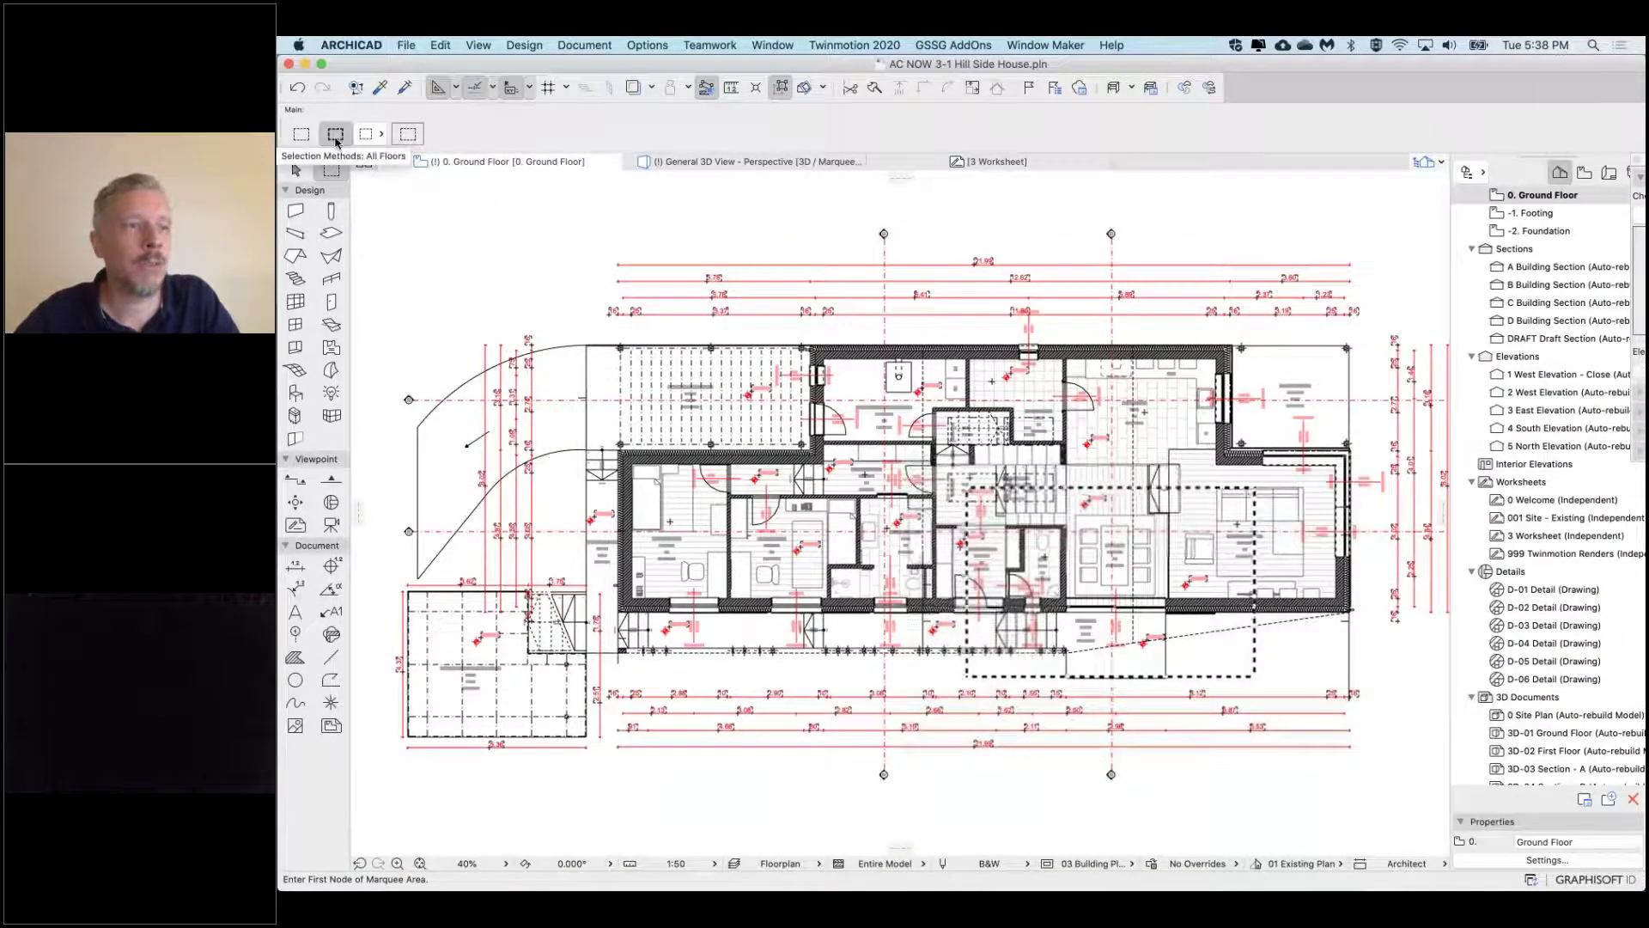
pyautogui.click(371, 135)
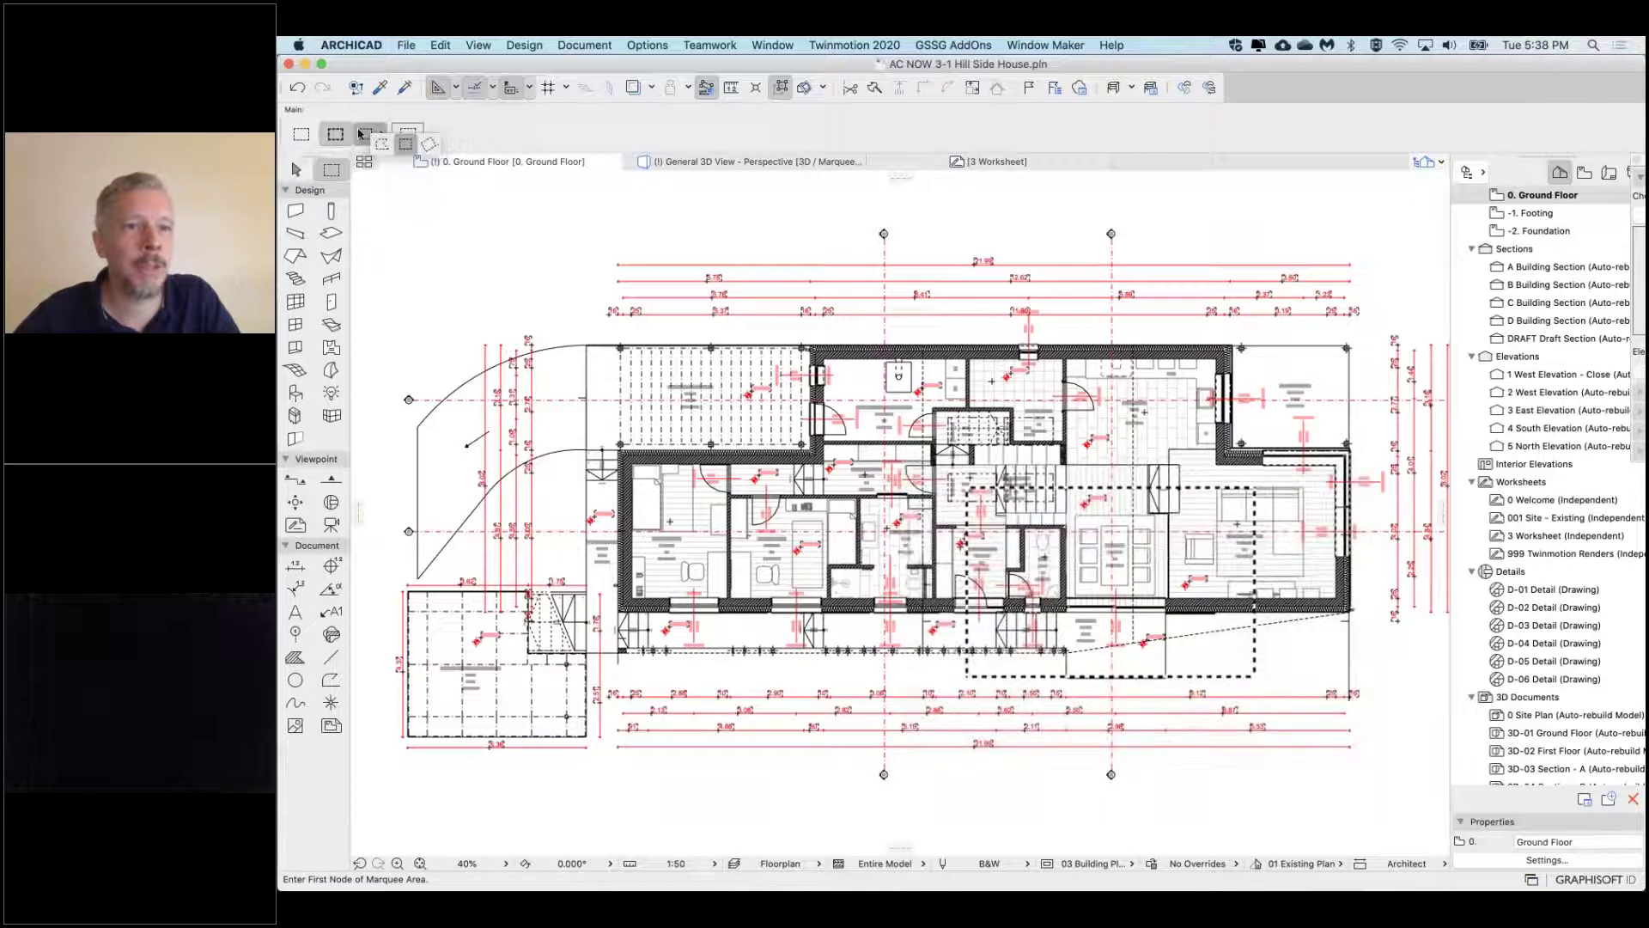
pyautogui.click(327, 681)
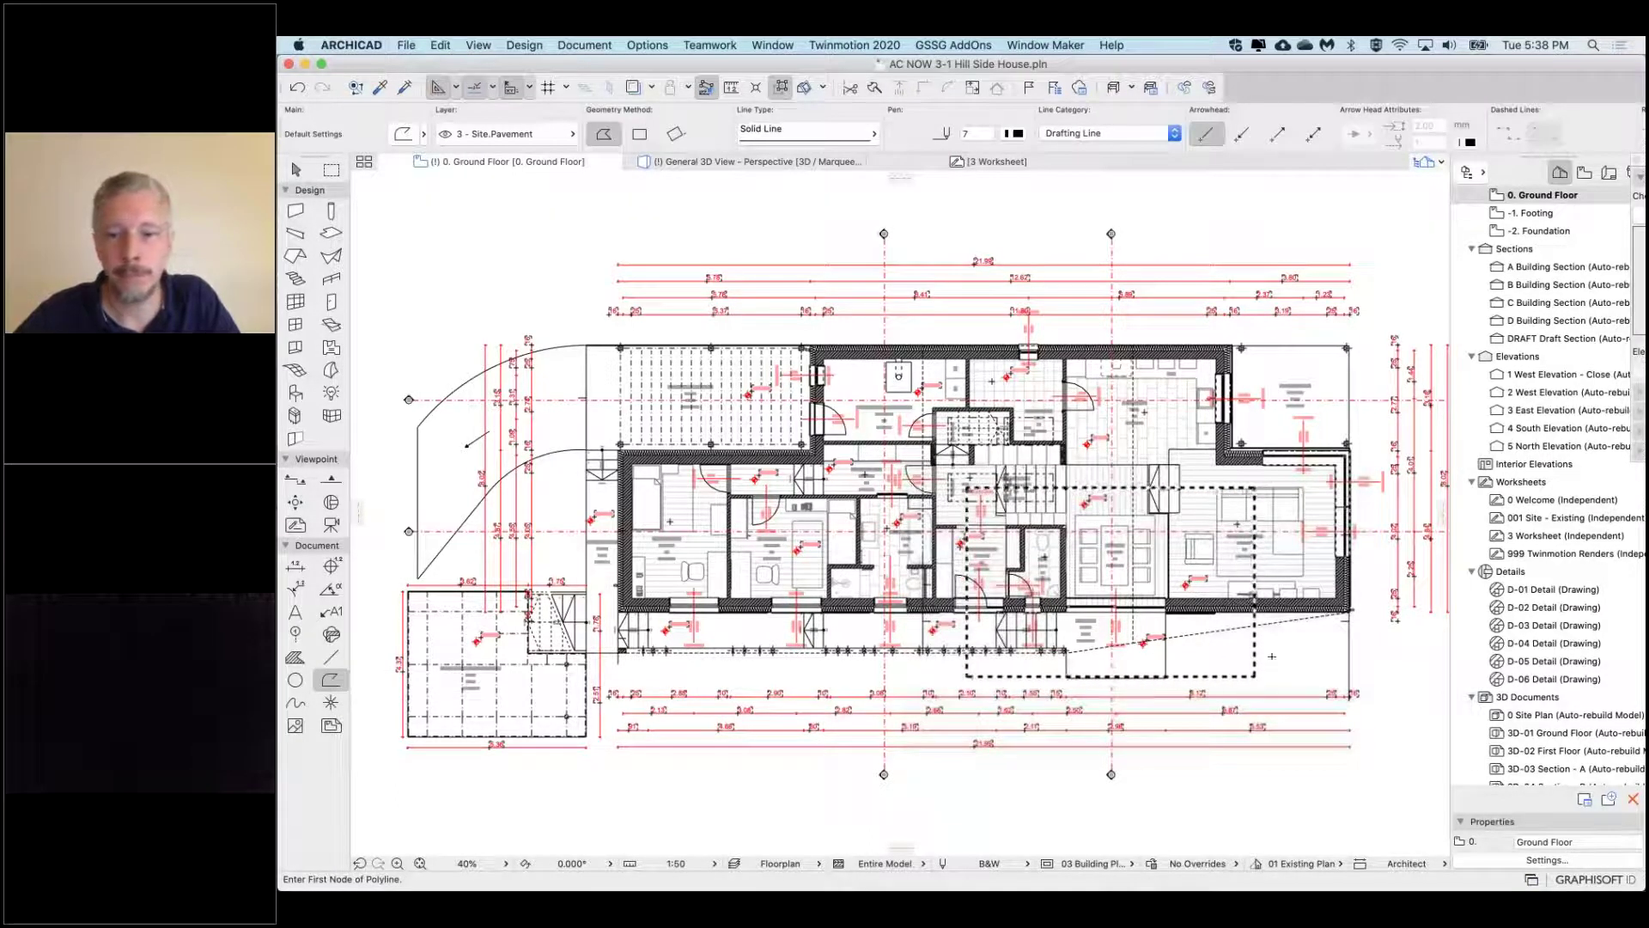
pyautogui.click(1155, 496)
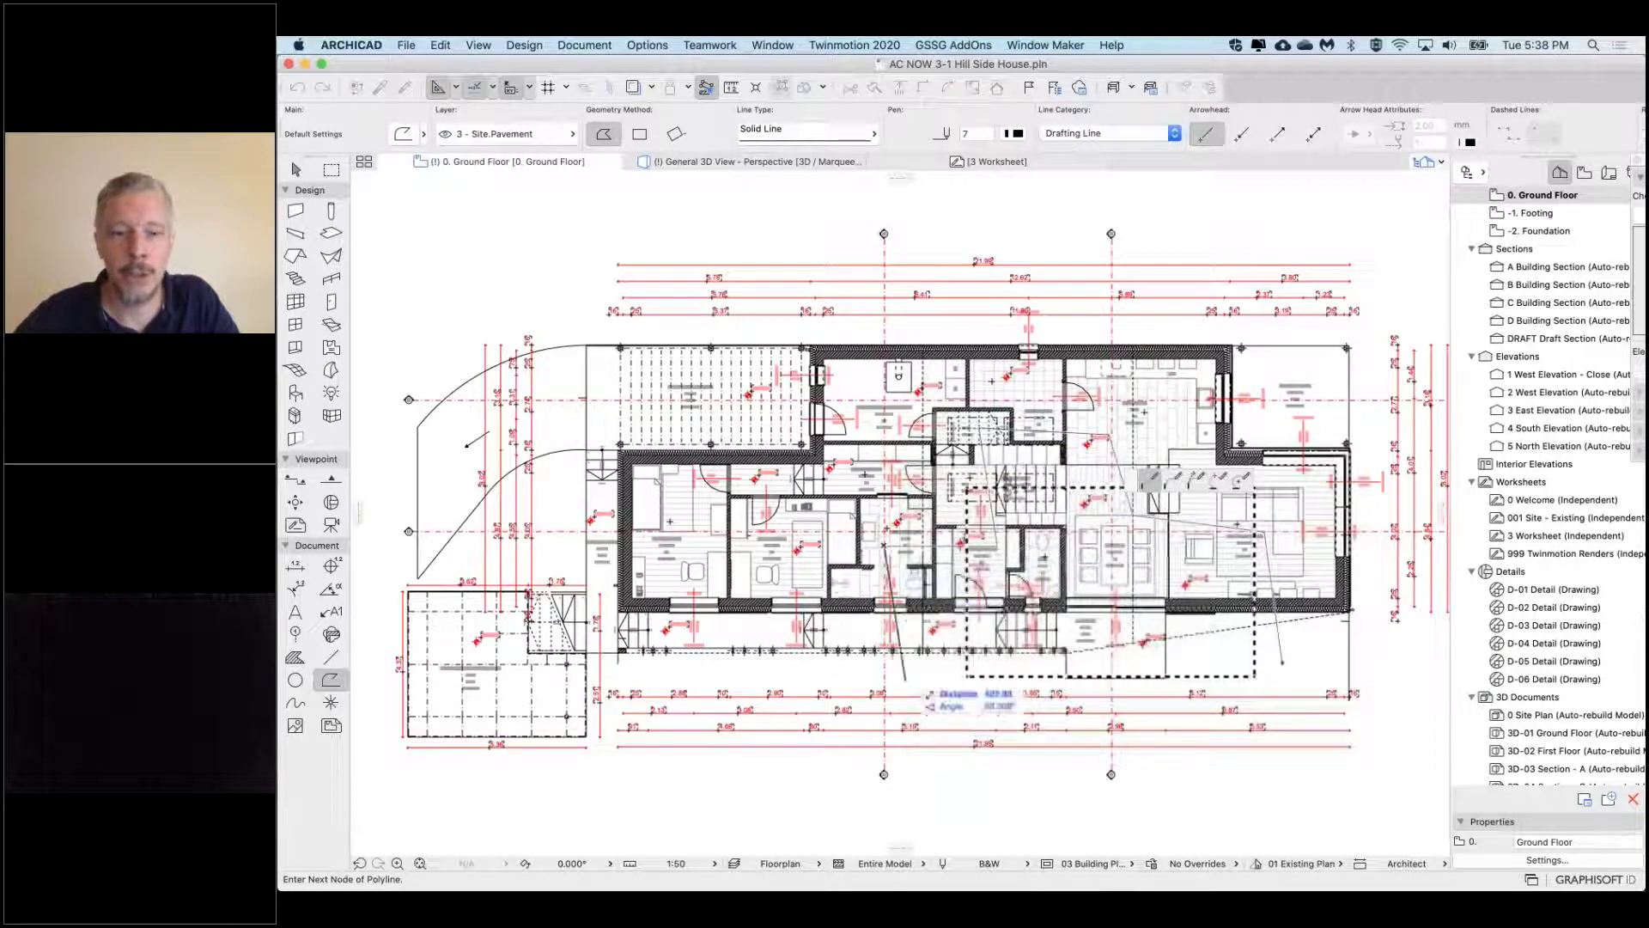
pyautogui.click(883, 774)
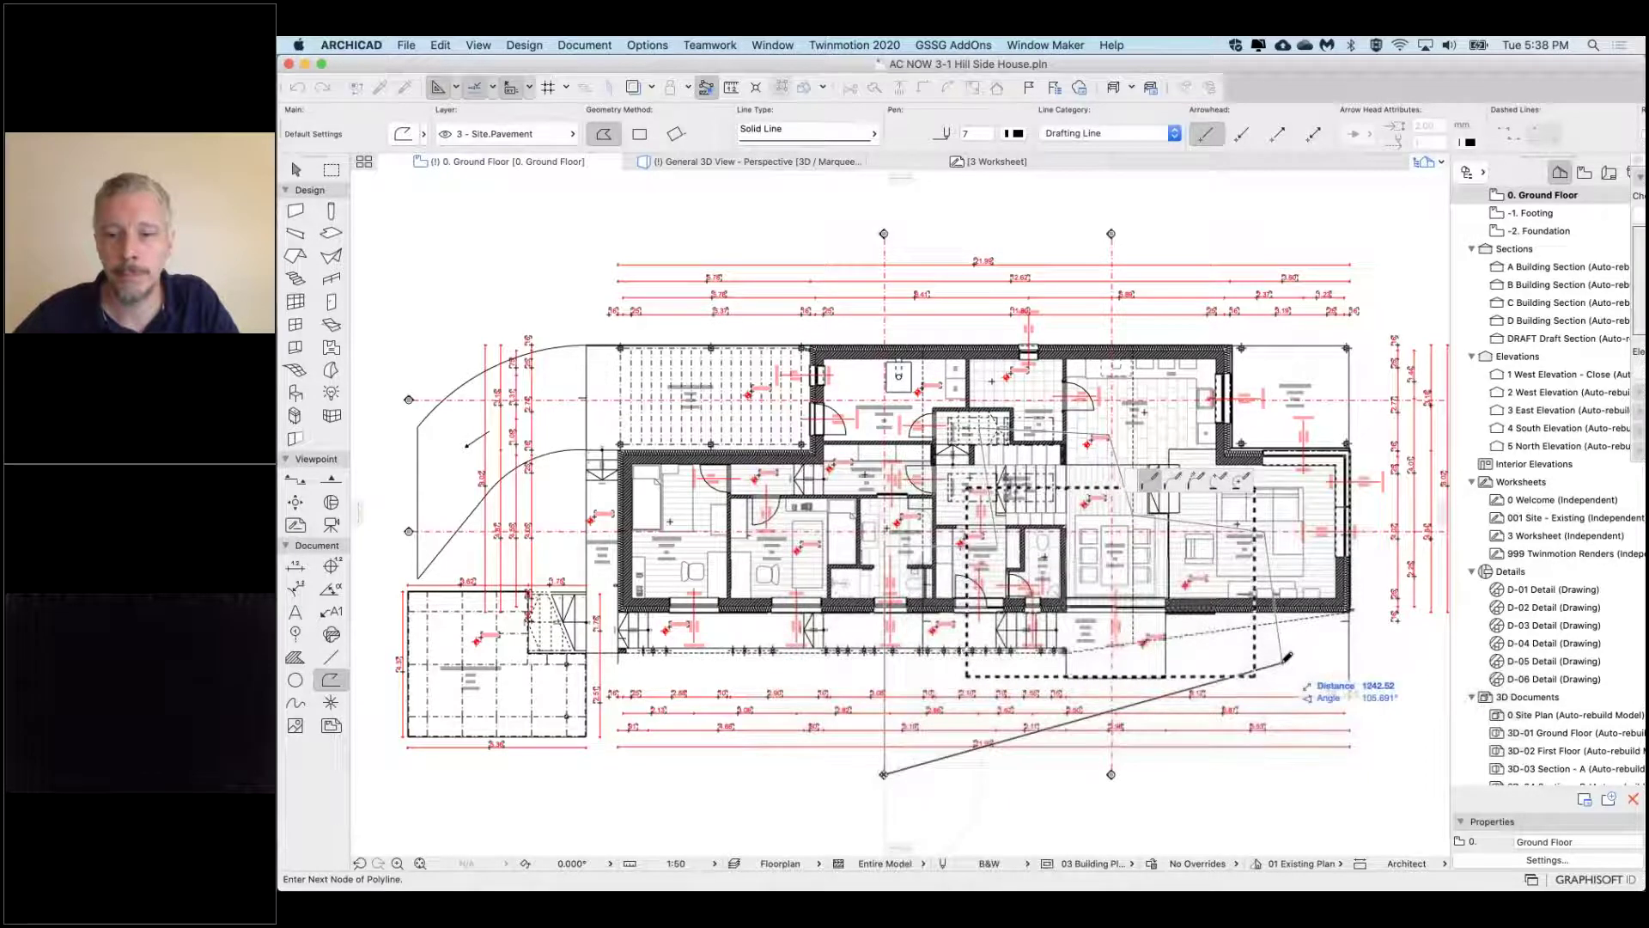
pyautogui.doubleClick(1283, 660)
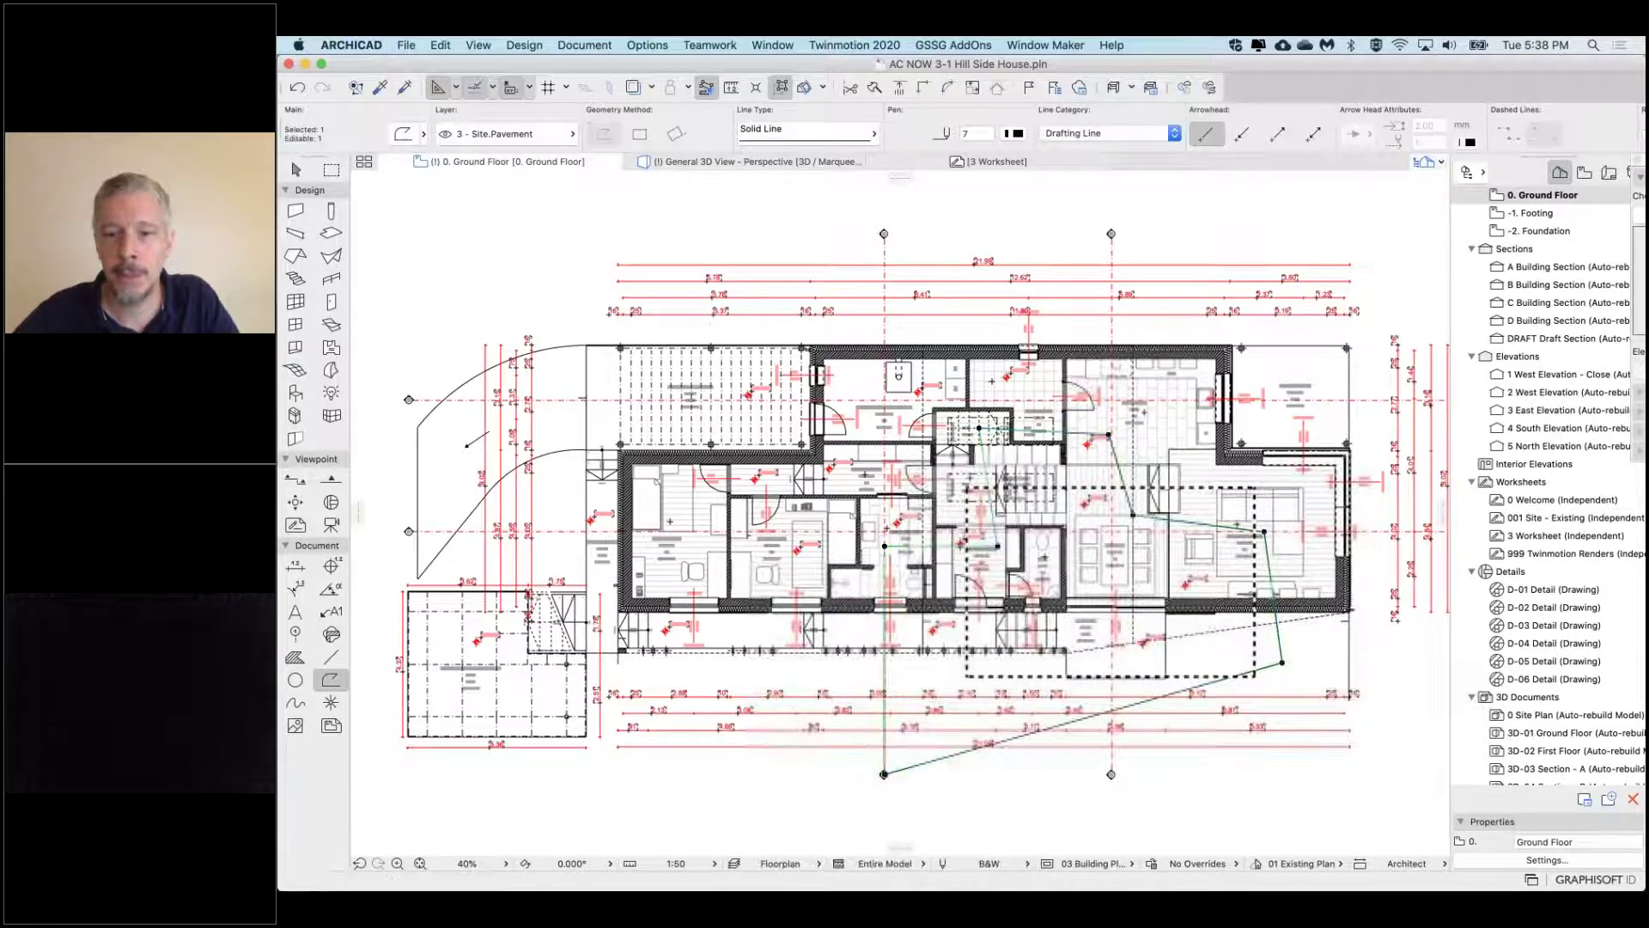
# Curve two straight polyline edges into arcs: the one between kitchen and dining, and the one from bathroom to entrance
pyautogui.scroll(10, 1102, 493)
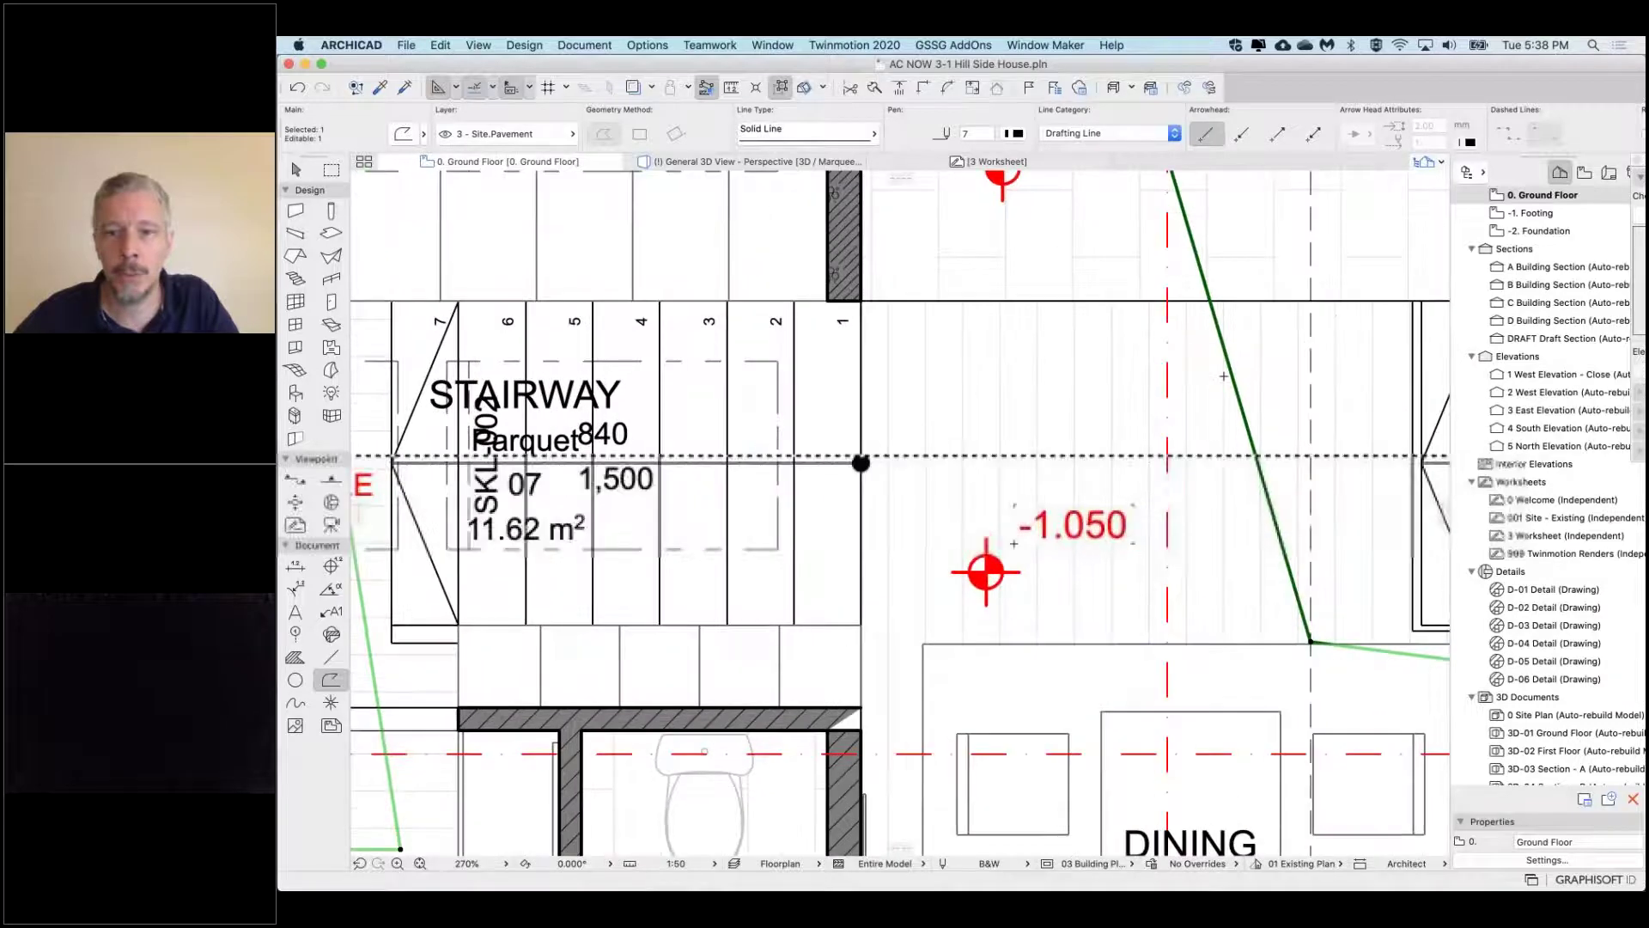
pyautogui.click(1231, 371)
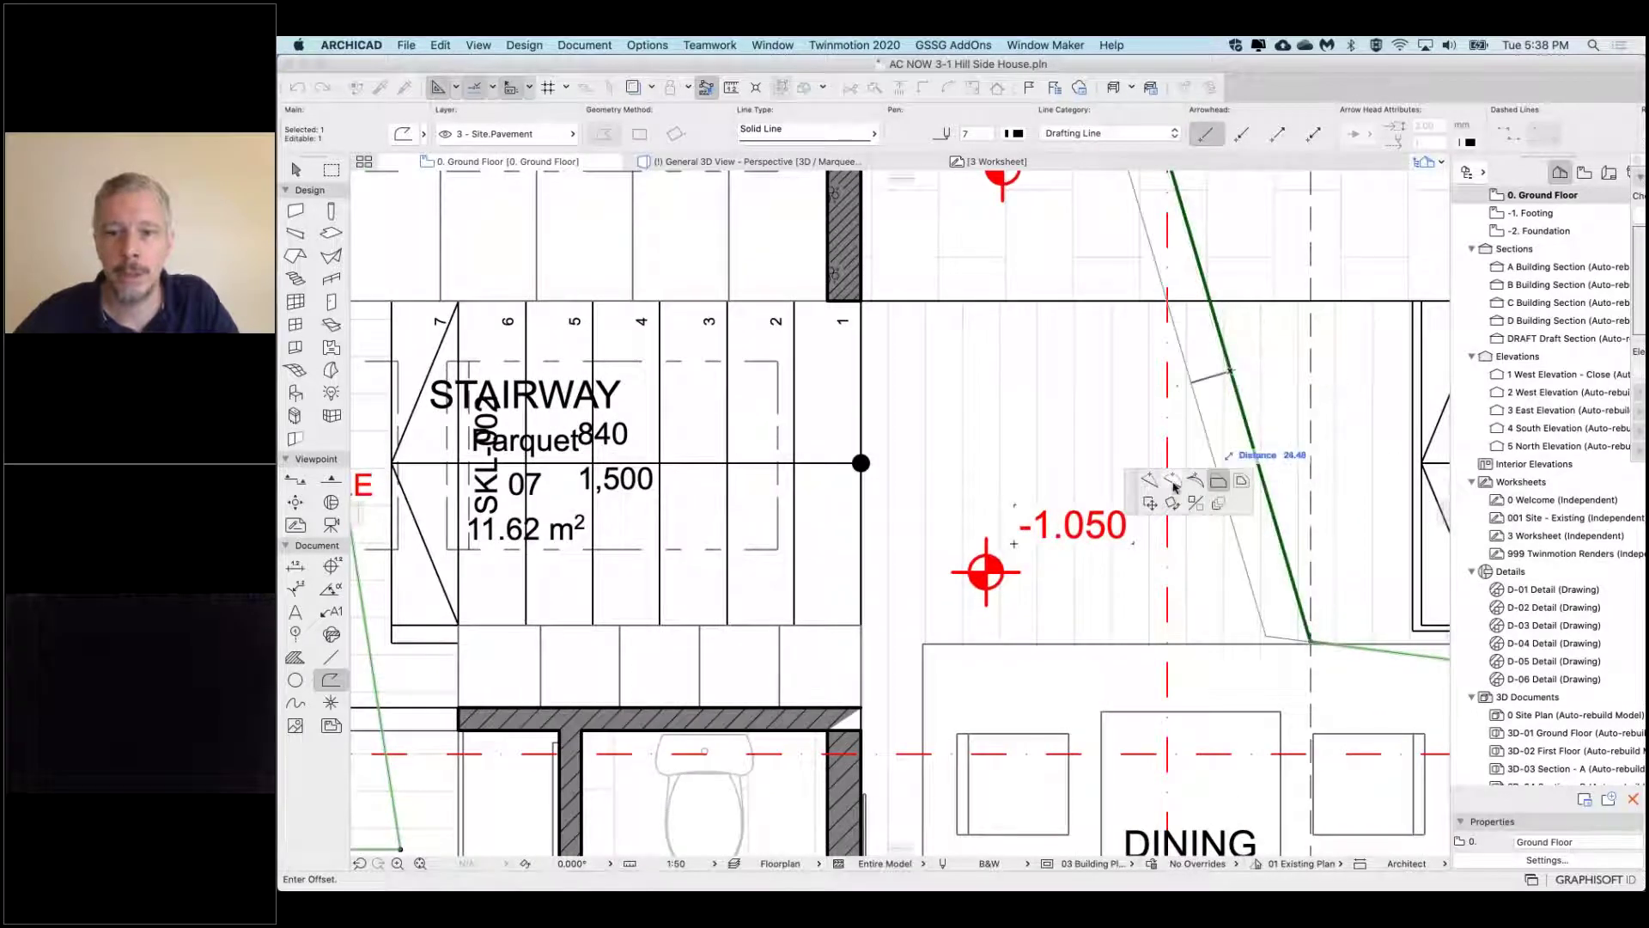
pyautogui.scroll(-4, 1327, 365)
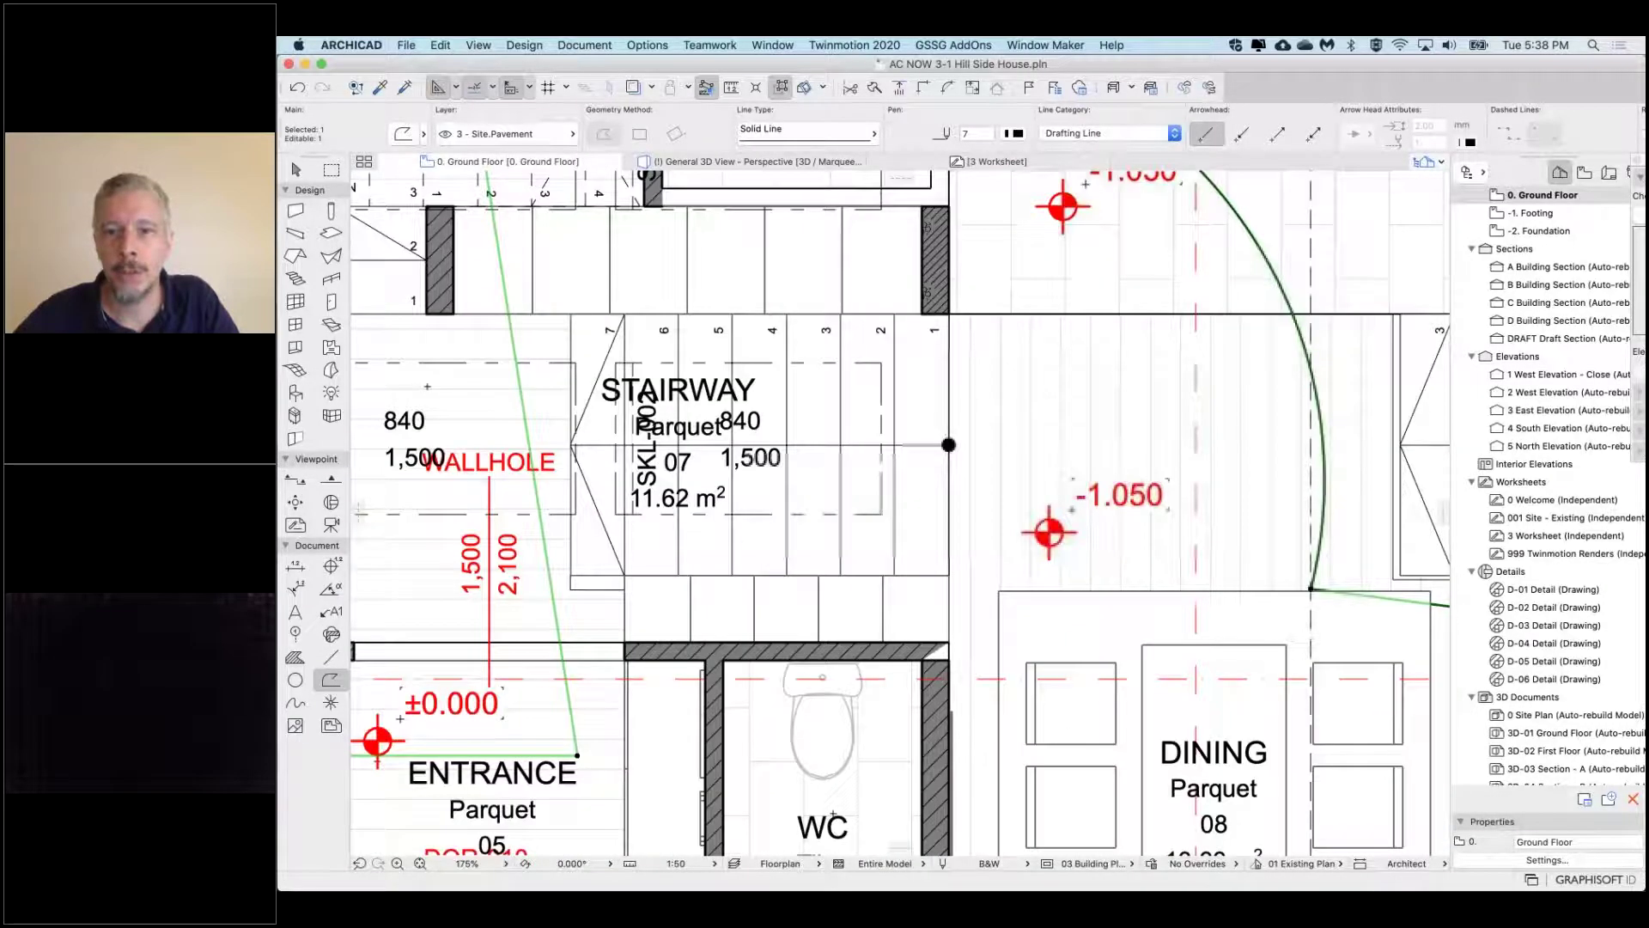
pyautogui.scroll(-3, 1314, 369)
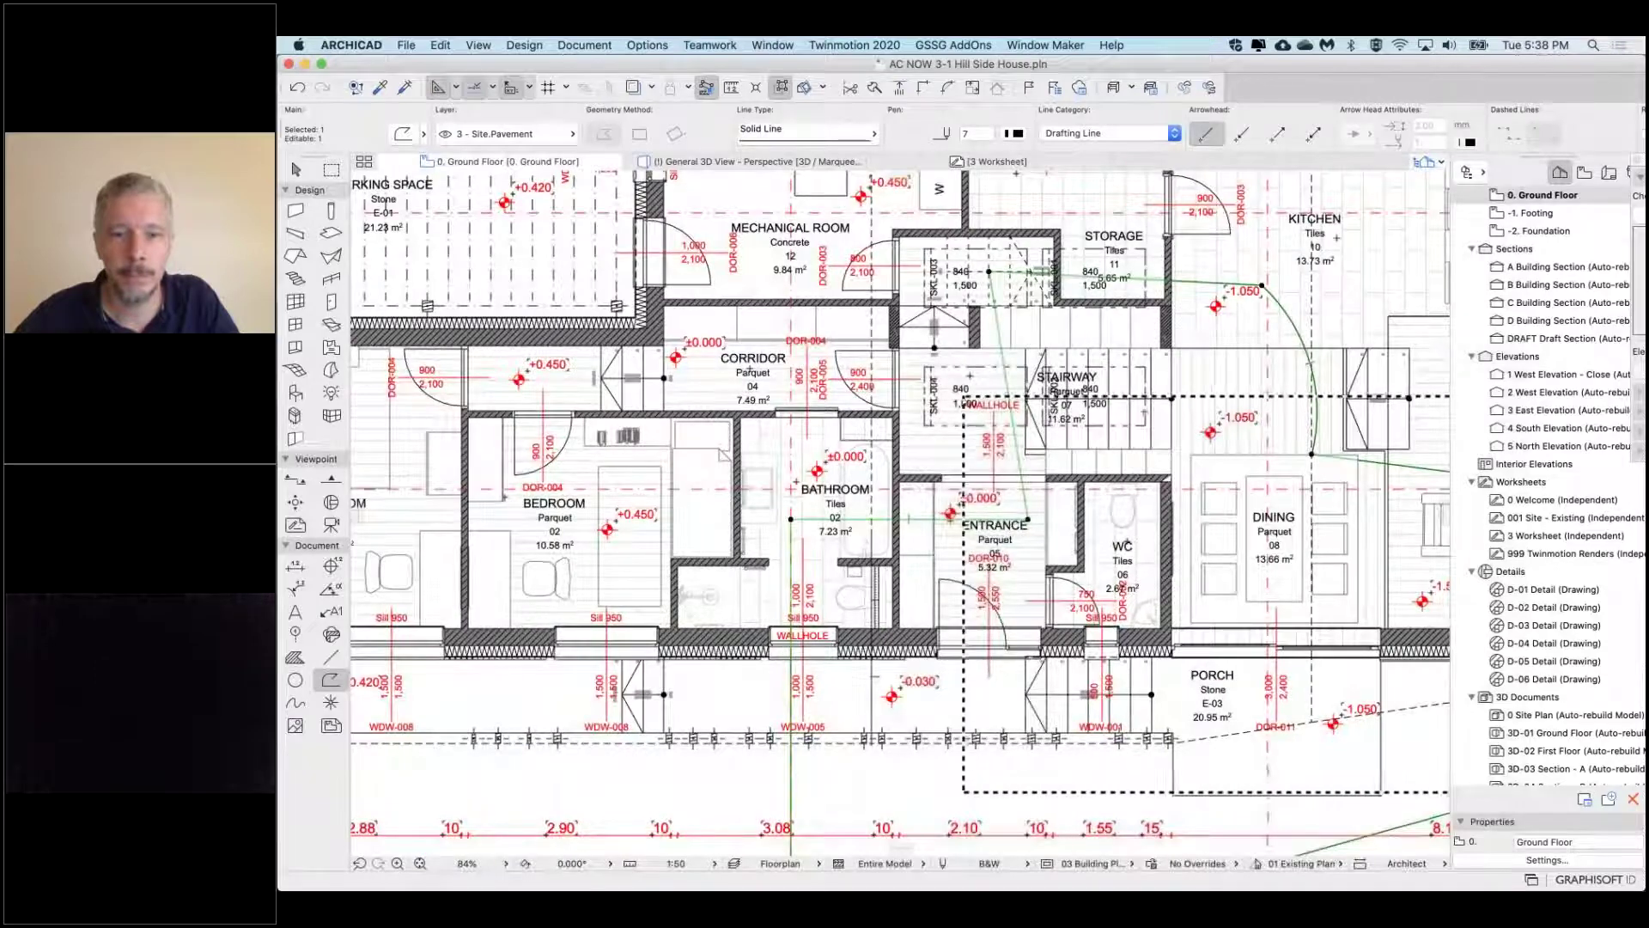
pyautogui.click(909, 455)
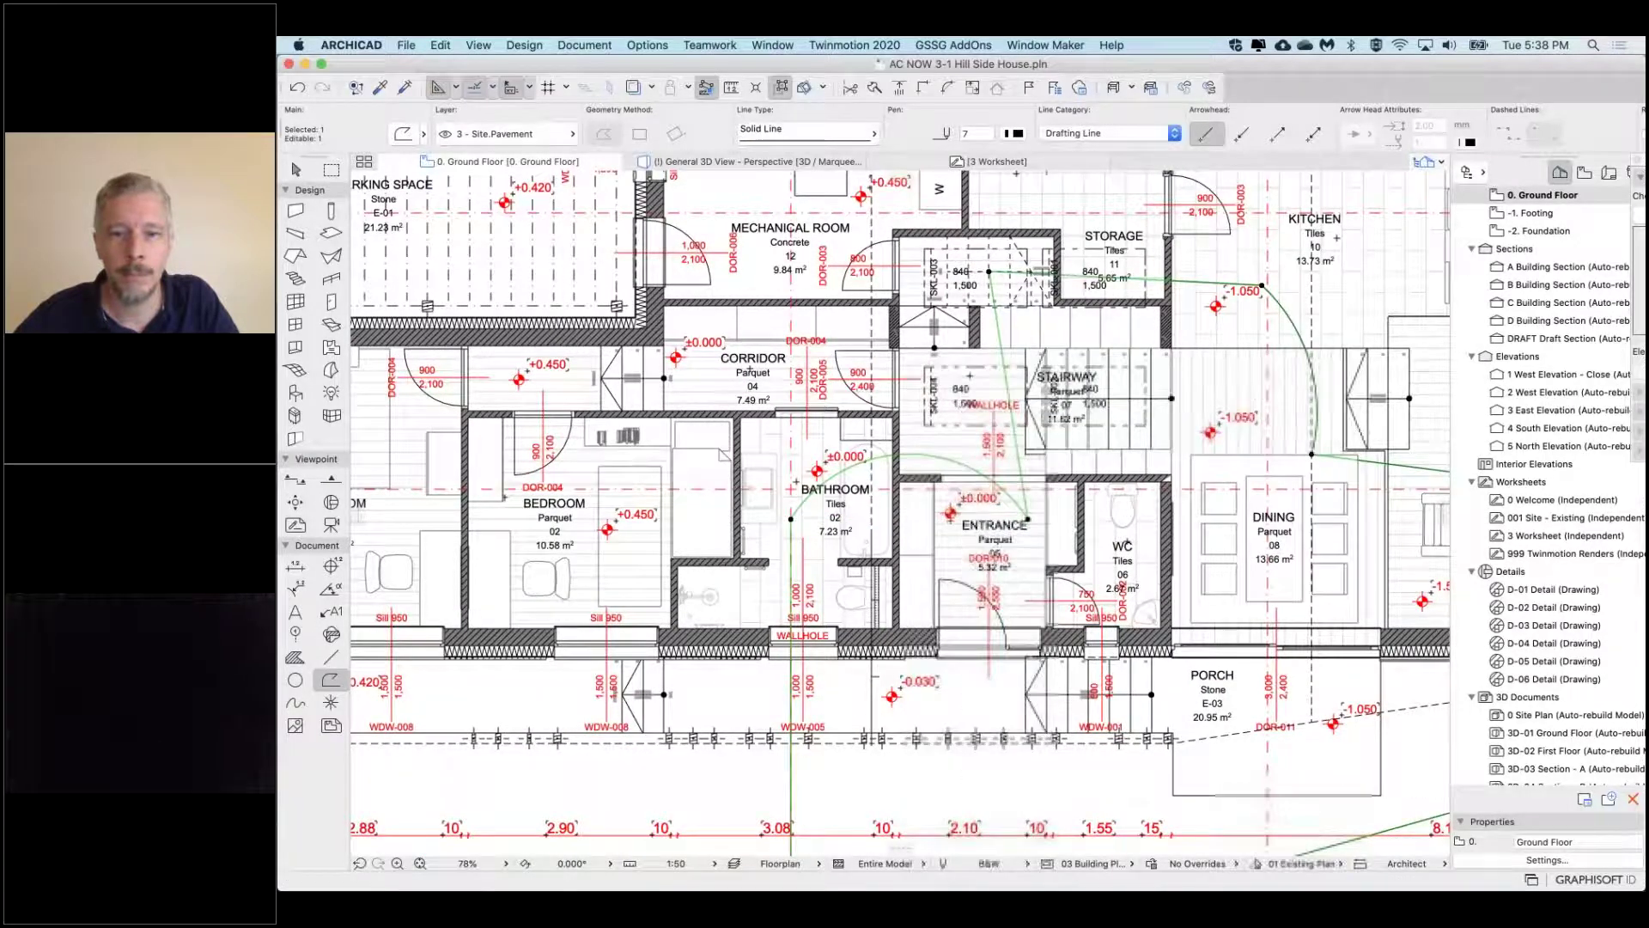
pyautogui.scroll(-3, 924, 445)
pyautogui.press('Escape')
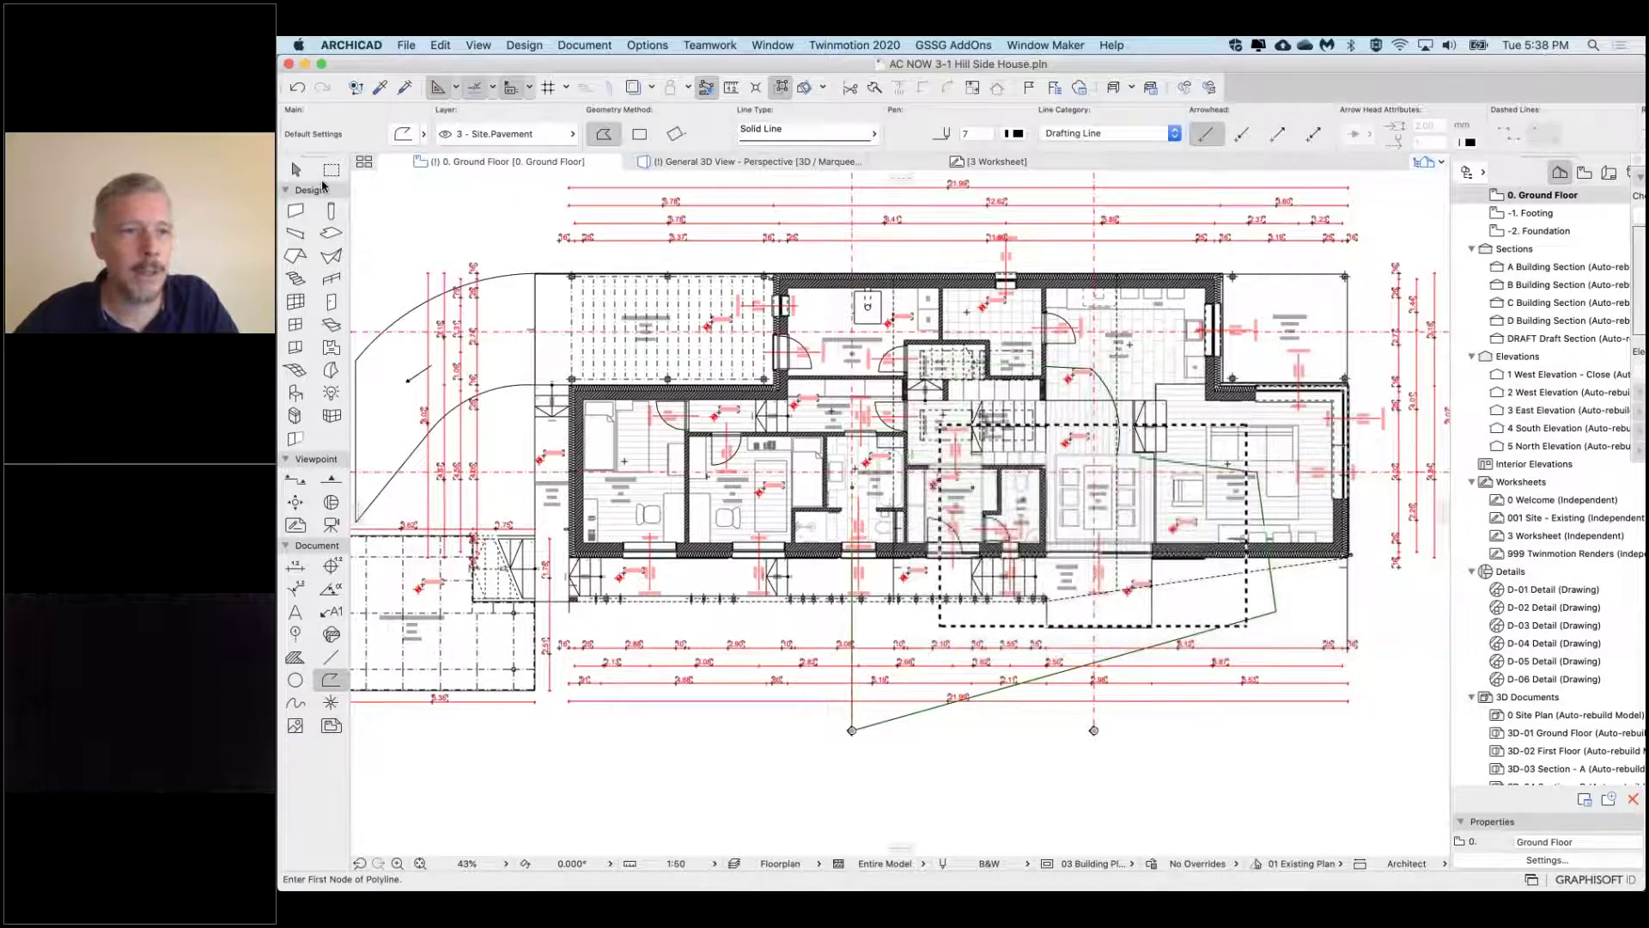
# Replace the rectangular marquee with an all-floors marquee traced from the closed polyline, and show its cutaway in the 3D perspective
pyautogui.click(331, 169)
pyautogui.press('Escape')
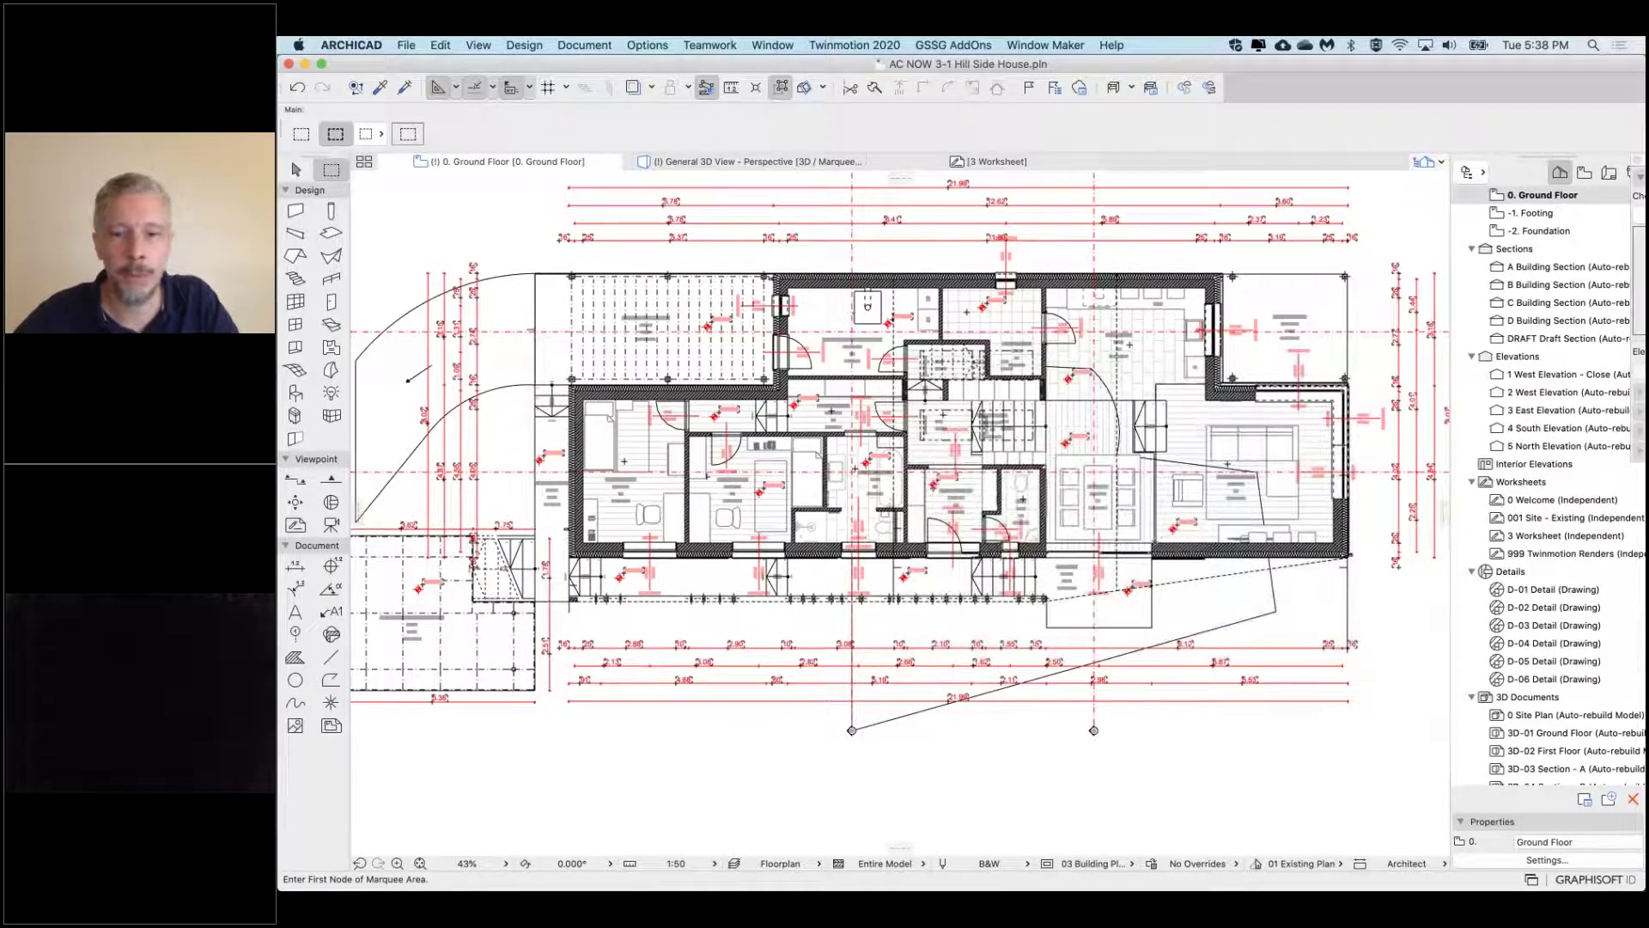
pyautogui.click(1260, 617)
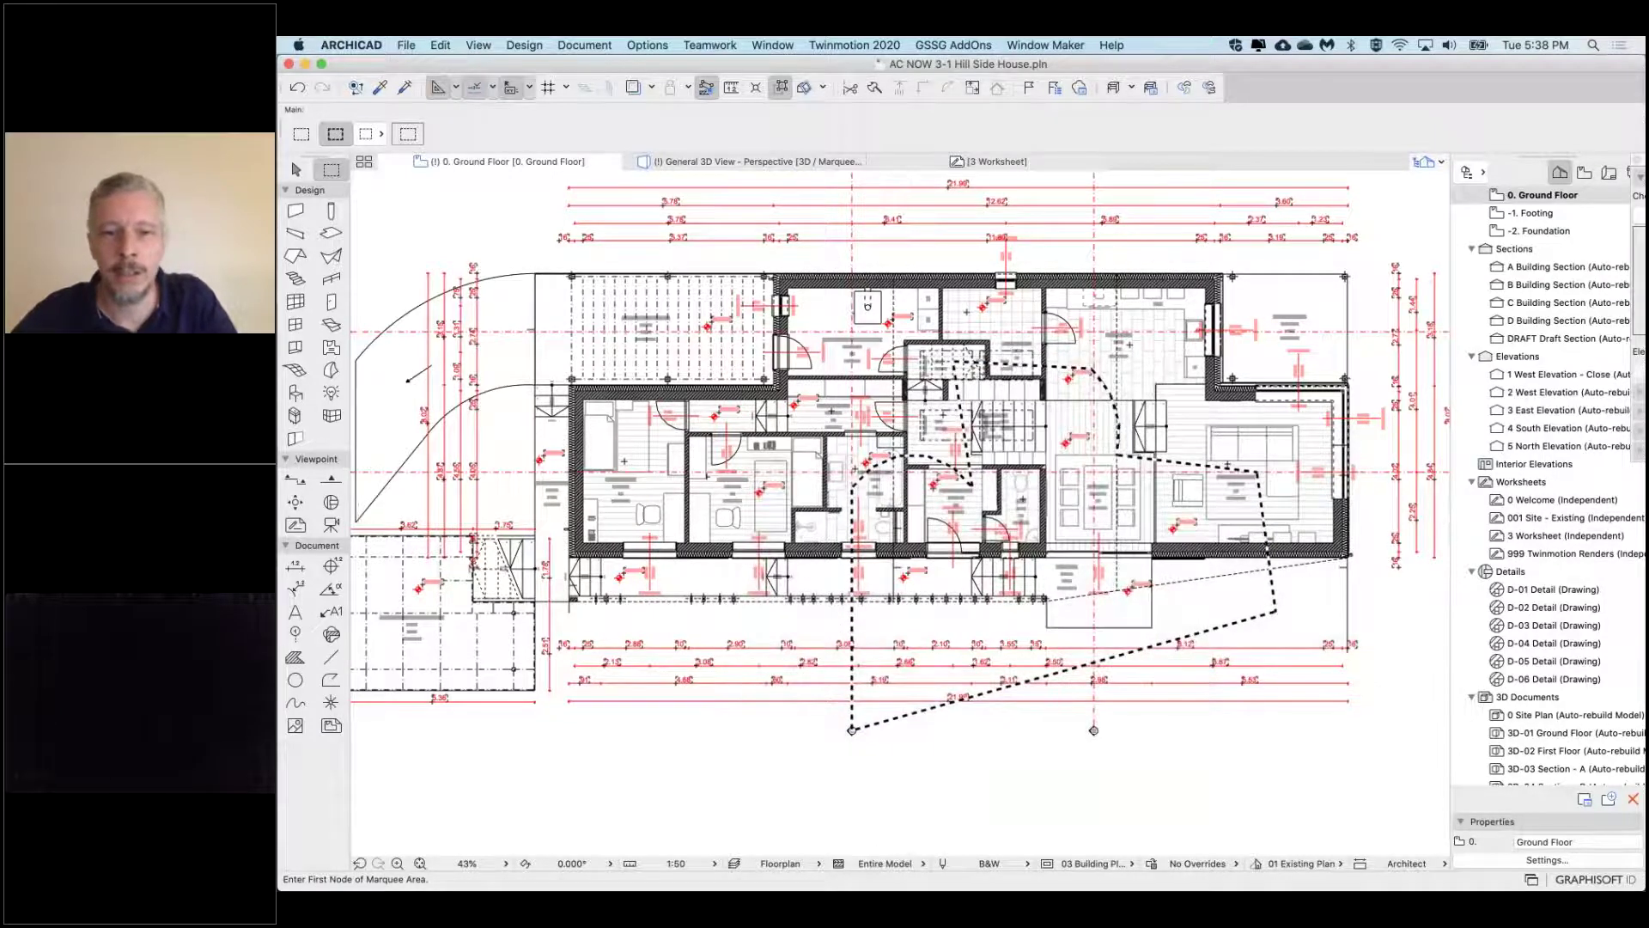
pyautogui.press('F5')
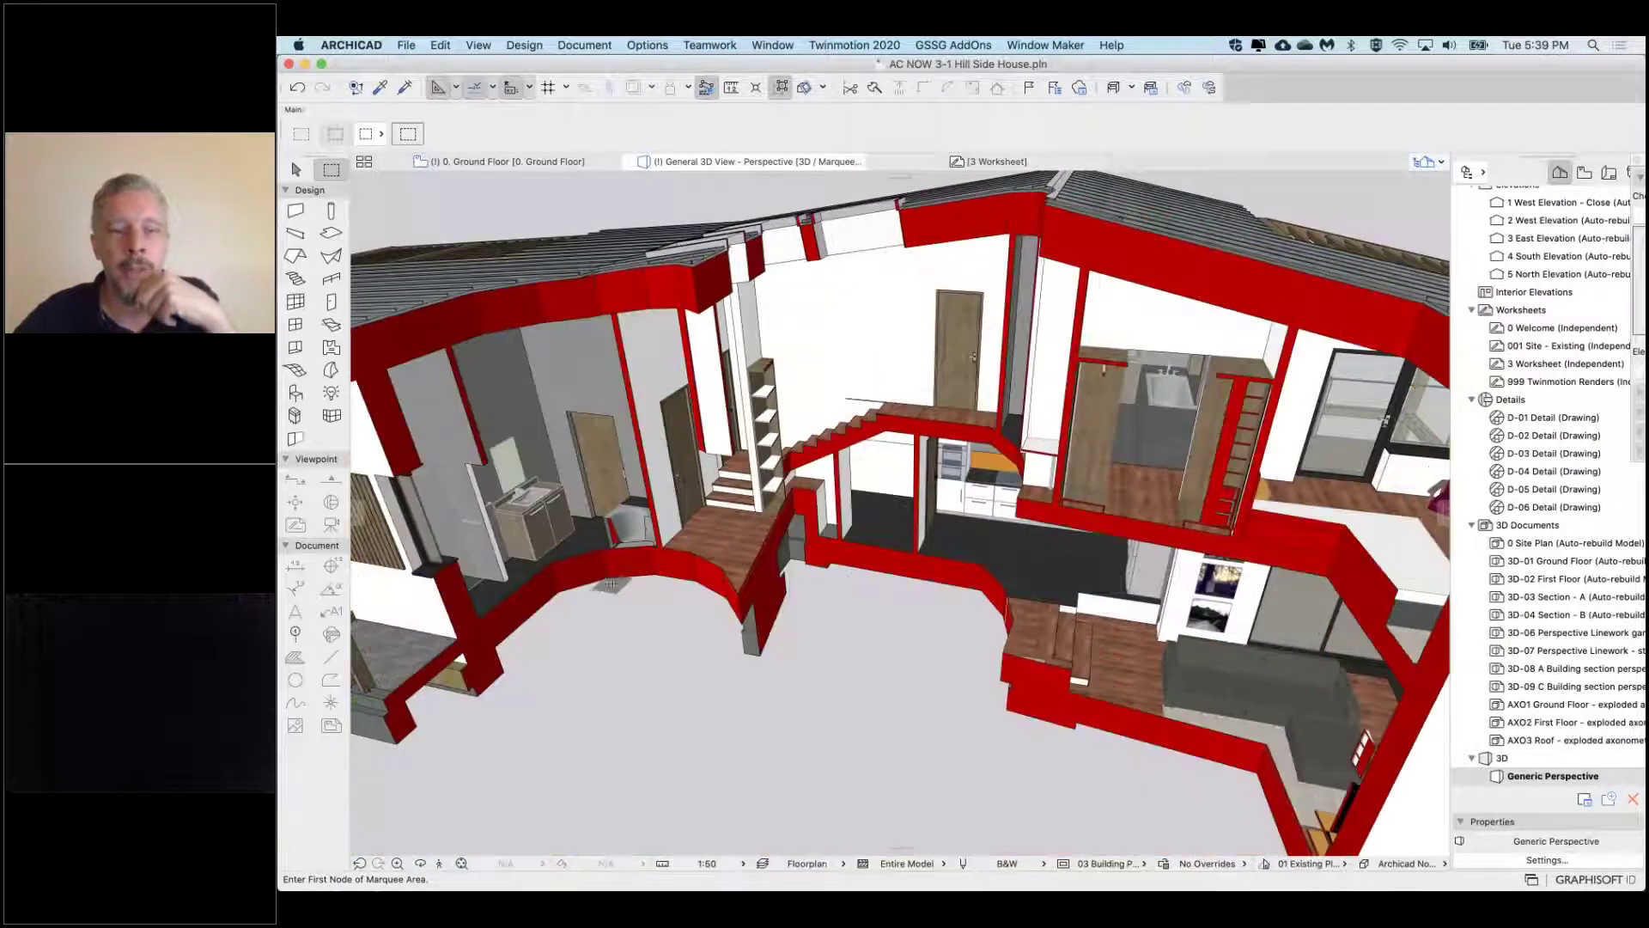
pyautogui.keyDown('shift'); pyautogui.moveTo(881, 404); pyautogui.dragTo(885, 481, button='middle'); pyautogui.keyUp('shift')
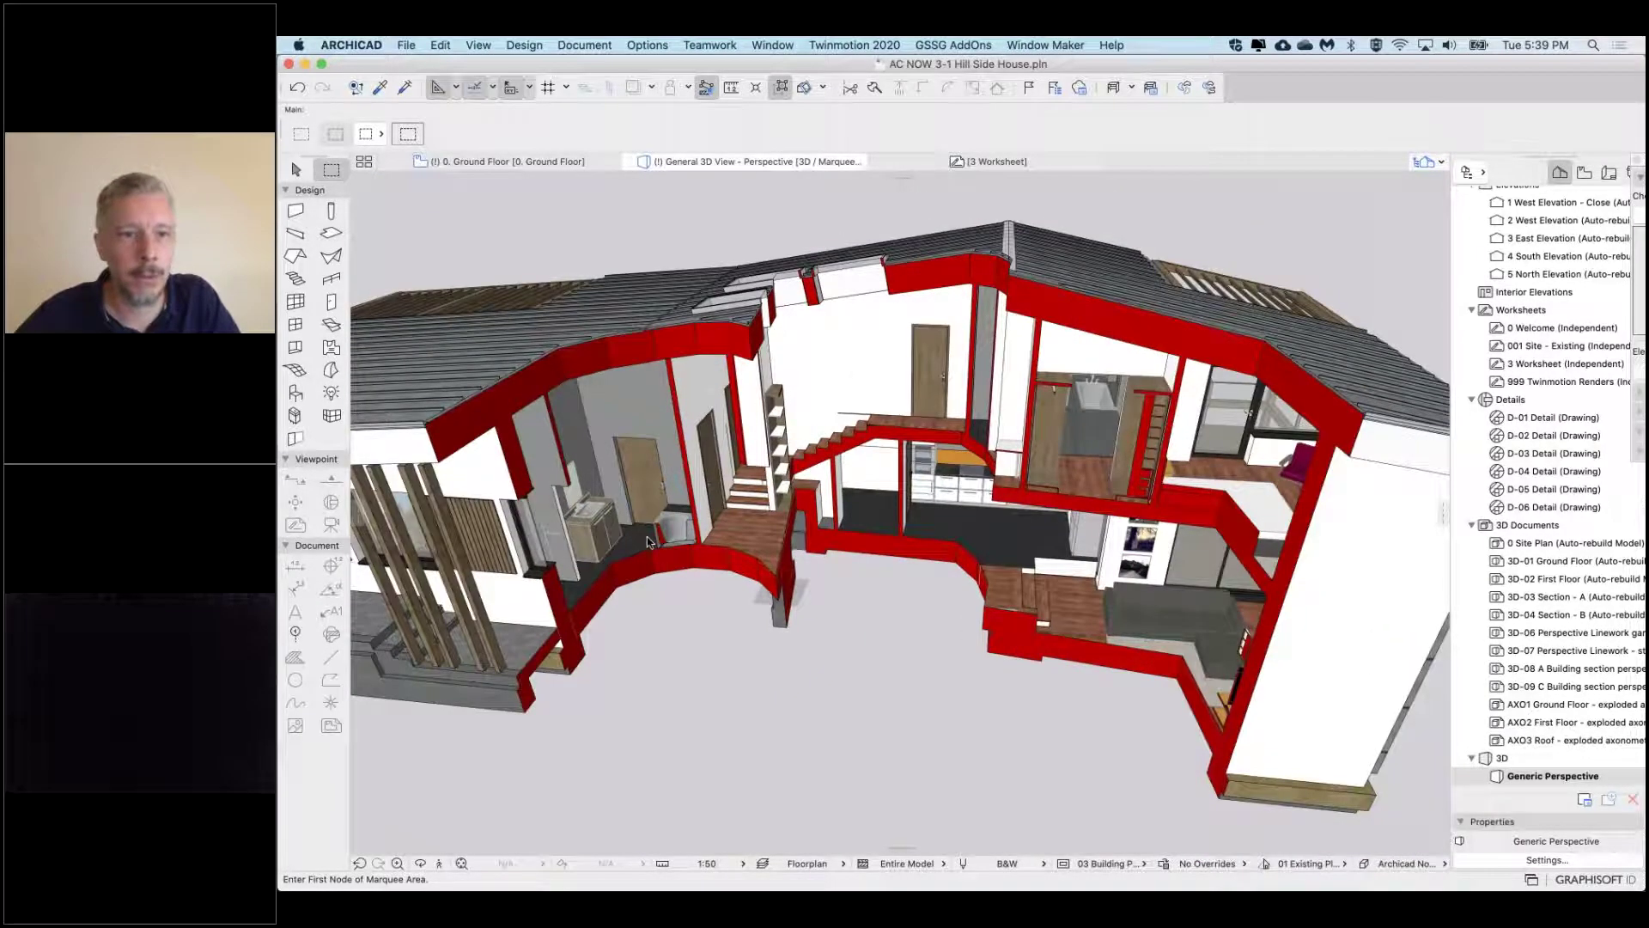
# Apply the 3D View layer combination to the curved marquee cutaway and orbit slightly around the cut terrain and interior
pyautogui.press('super+l')
pyautogui.click(542, 303)
pyautogui.click(541, 407)
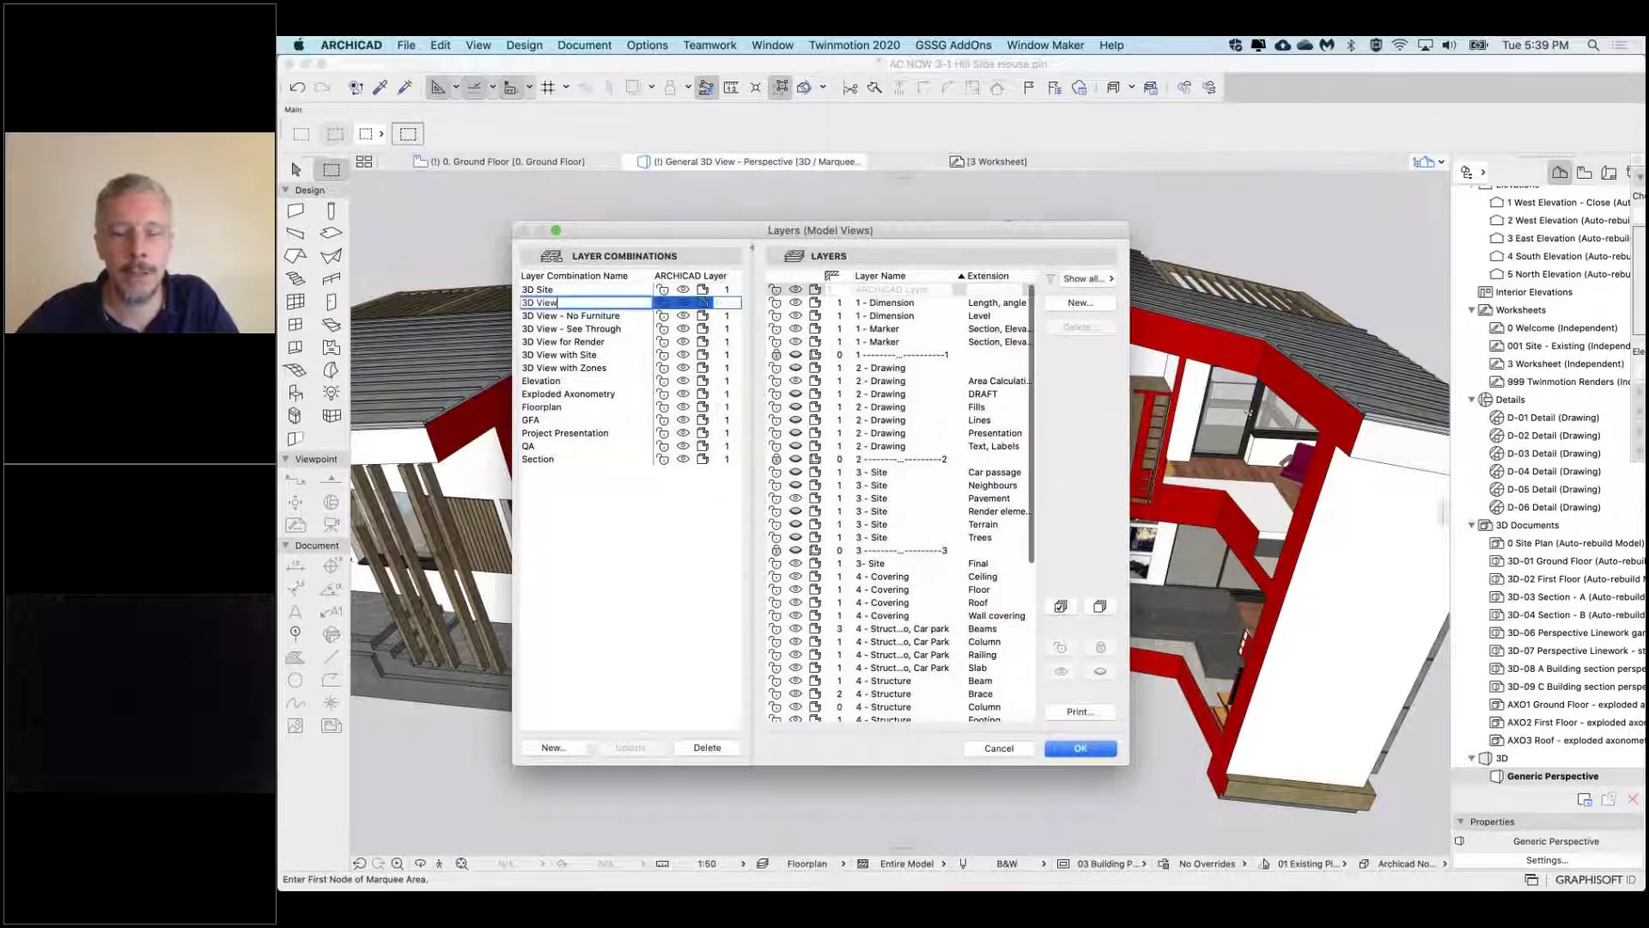
pyautogui.click(1080, 748)
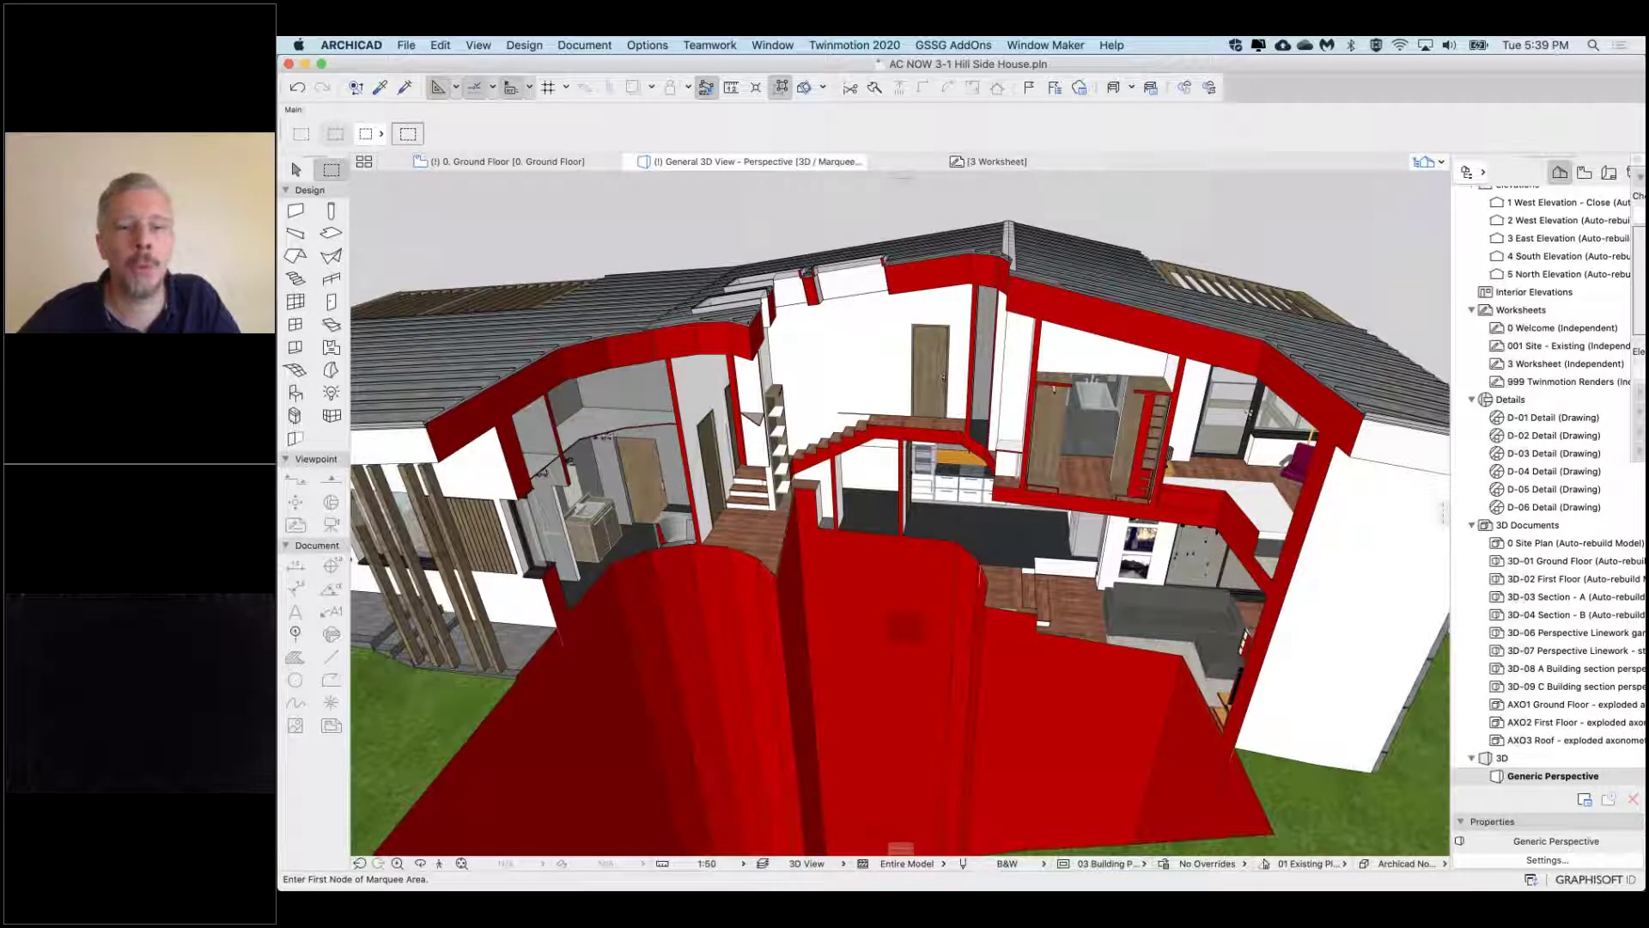
pyautogui.keyDown('shift'); pyautogui.moveTo(906, 627); pyautogui.dragTo(945, 621, button='middle'); pyautogui.keyUp('shift')
pyautogui.keyDown('shift'); pyautogui.moveTo(1203, 455); pyautogui.dragTo(1254, 442, button='middle'); pyautogui.keyUp('shift')
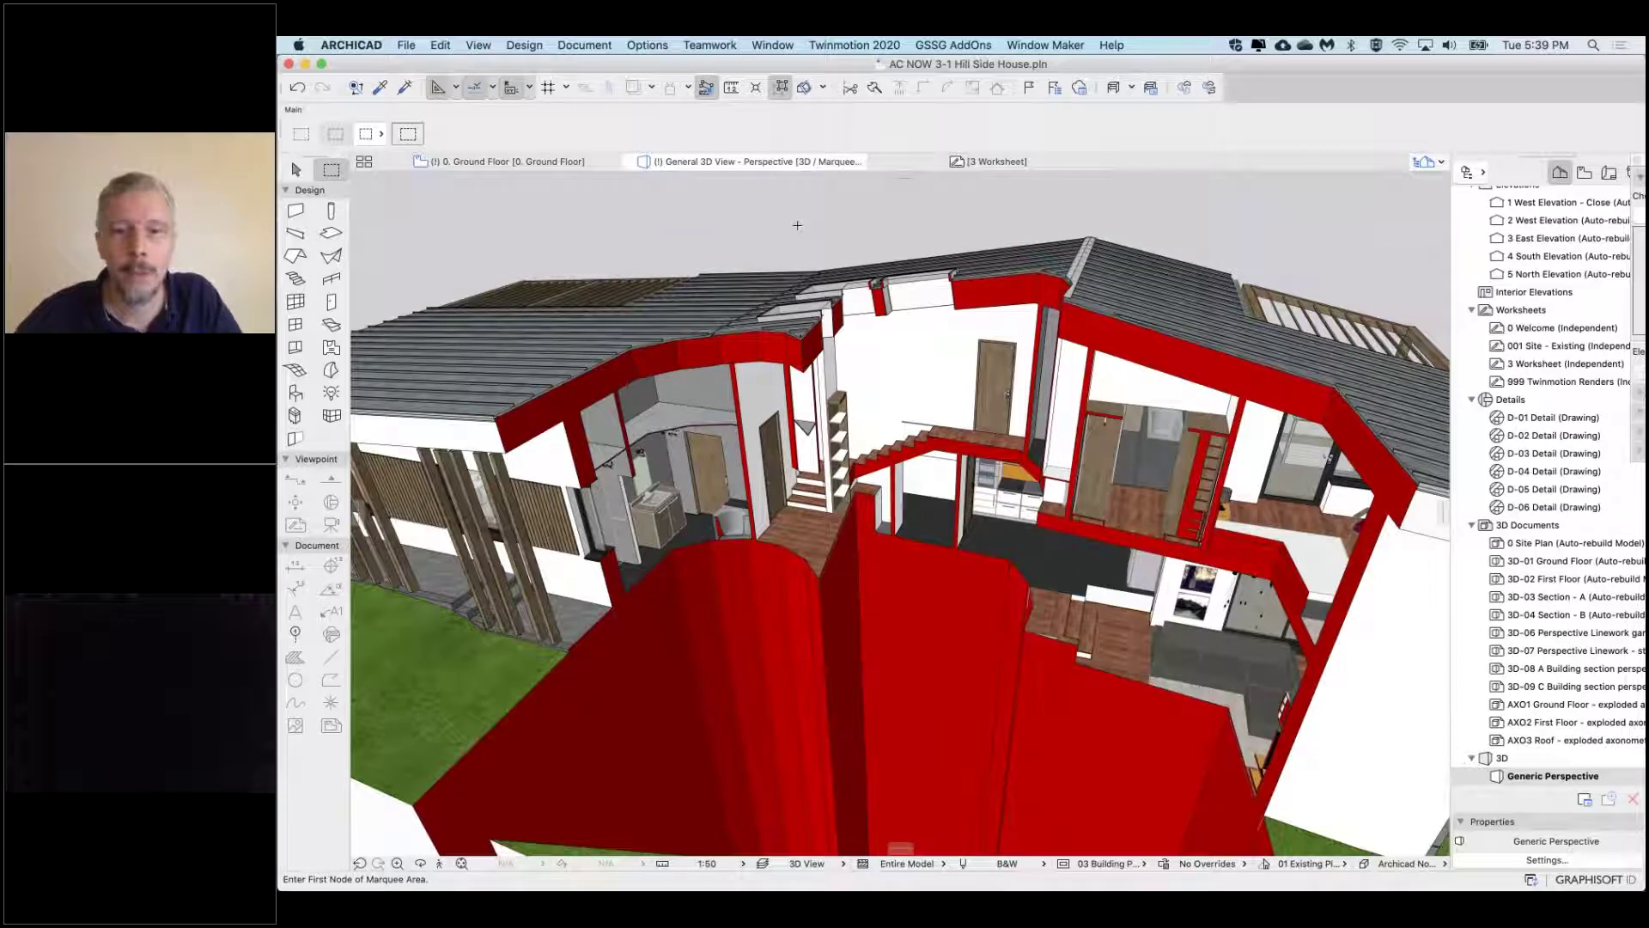
# Show all elements in 3D instead of the marquee cutaway, framing the whole front of the house
pyautogui.rightClick(829, 213)
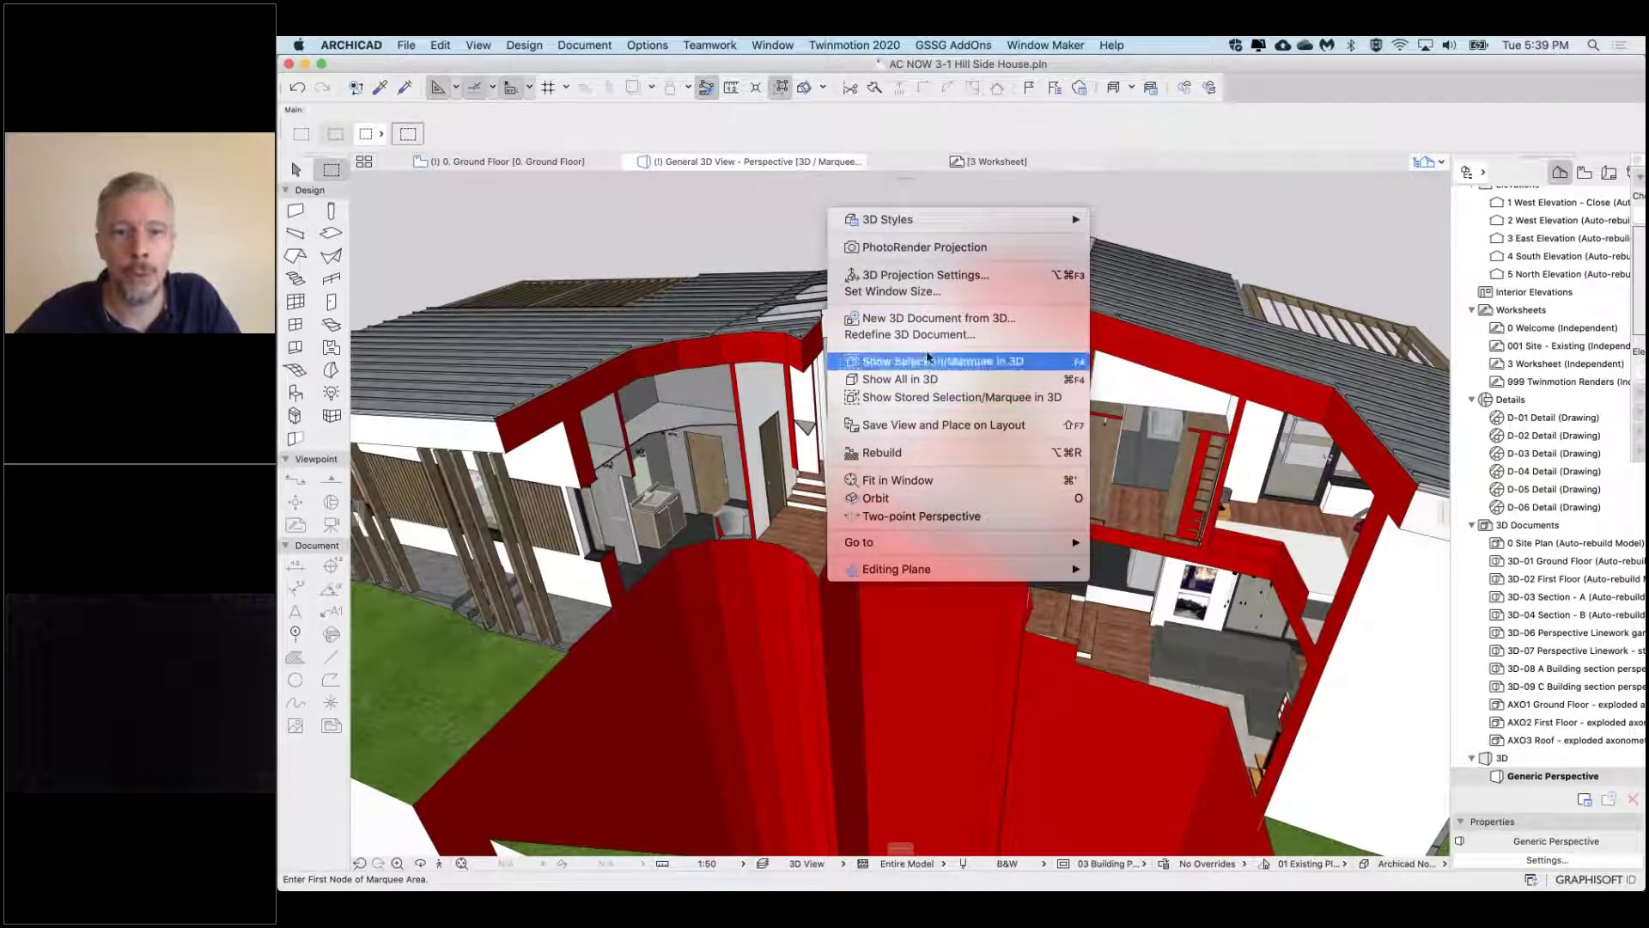
pyautogui.click(919, 381)
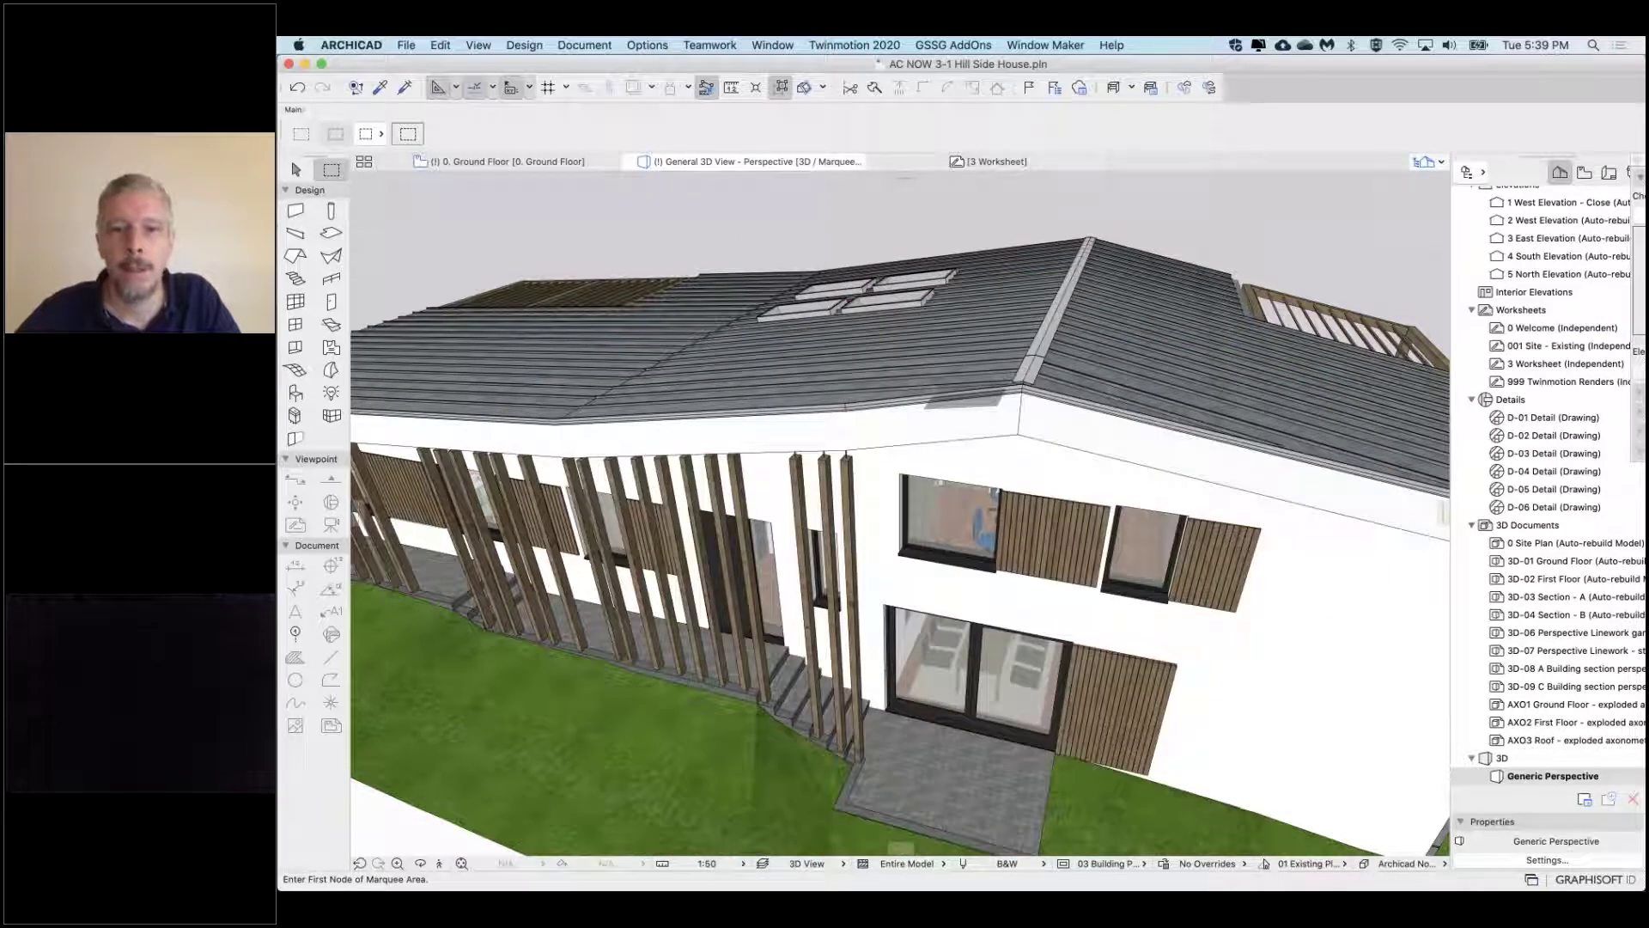
pyautogui.keyDown('shift'); pyautogui.moveTo(911, 533); pyautogui.dragTo(859, 515, button='middle'); pyautogui.keyUp('shift')
pyautogui.scroll(-3, 833, 533)
# Turn on the 3D Cutaway and delete the existing cutting planes
pyautogui.click(804, 86)
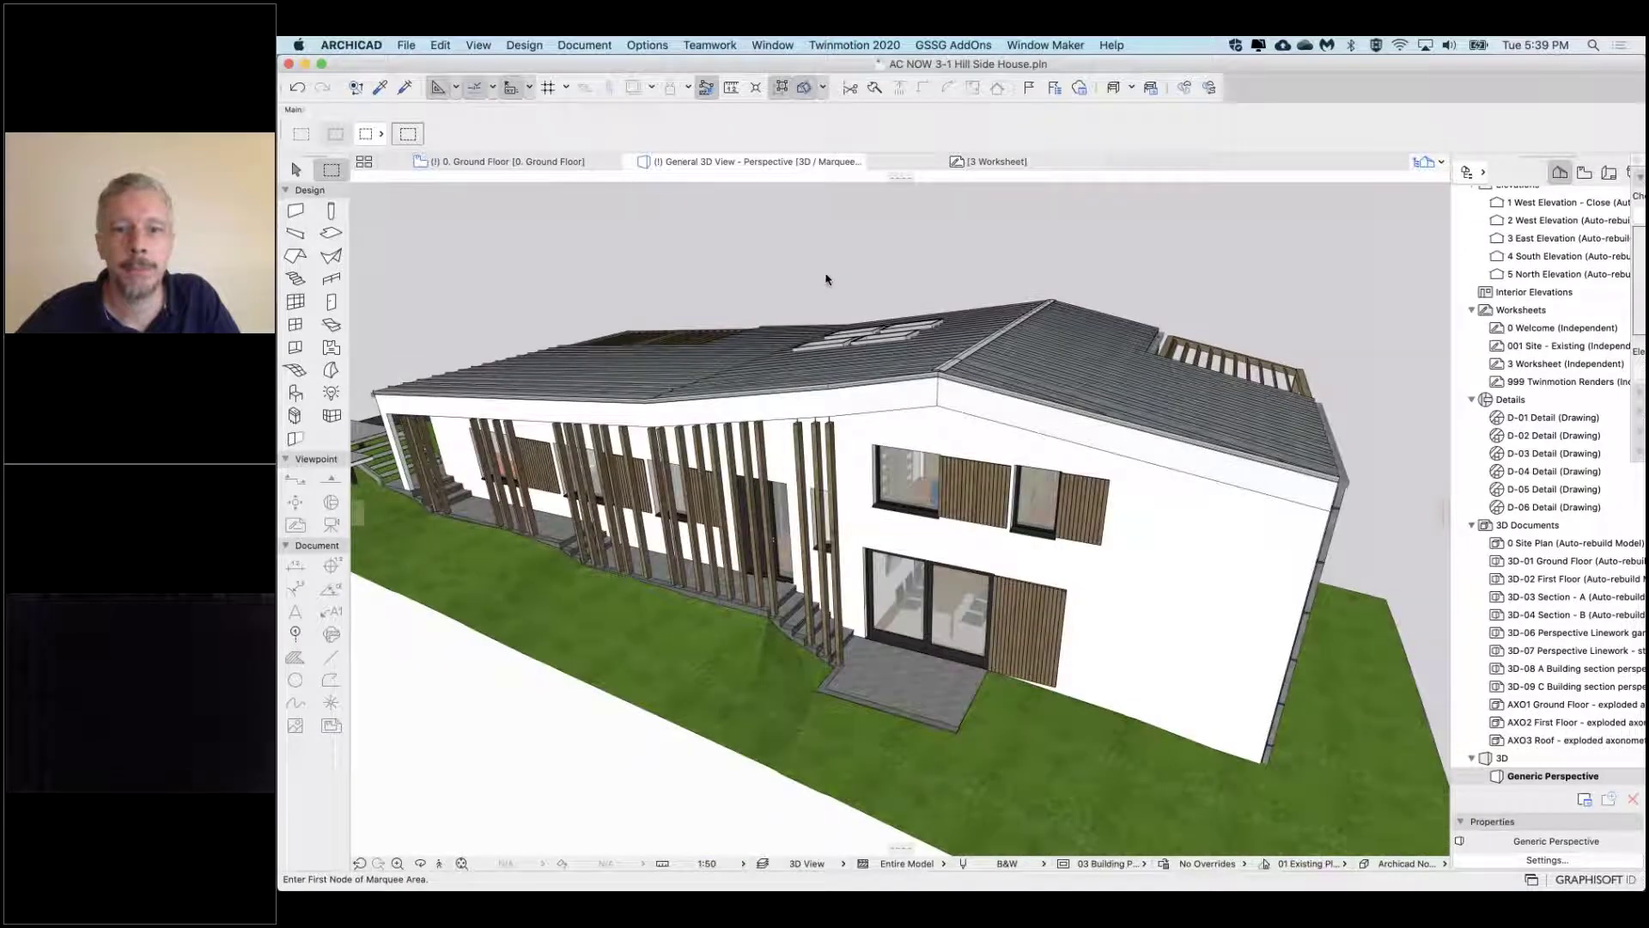
pyautogui.click(869, 401)
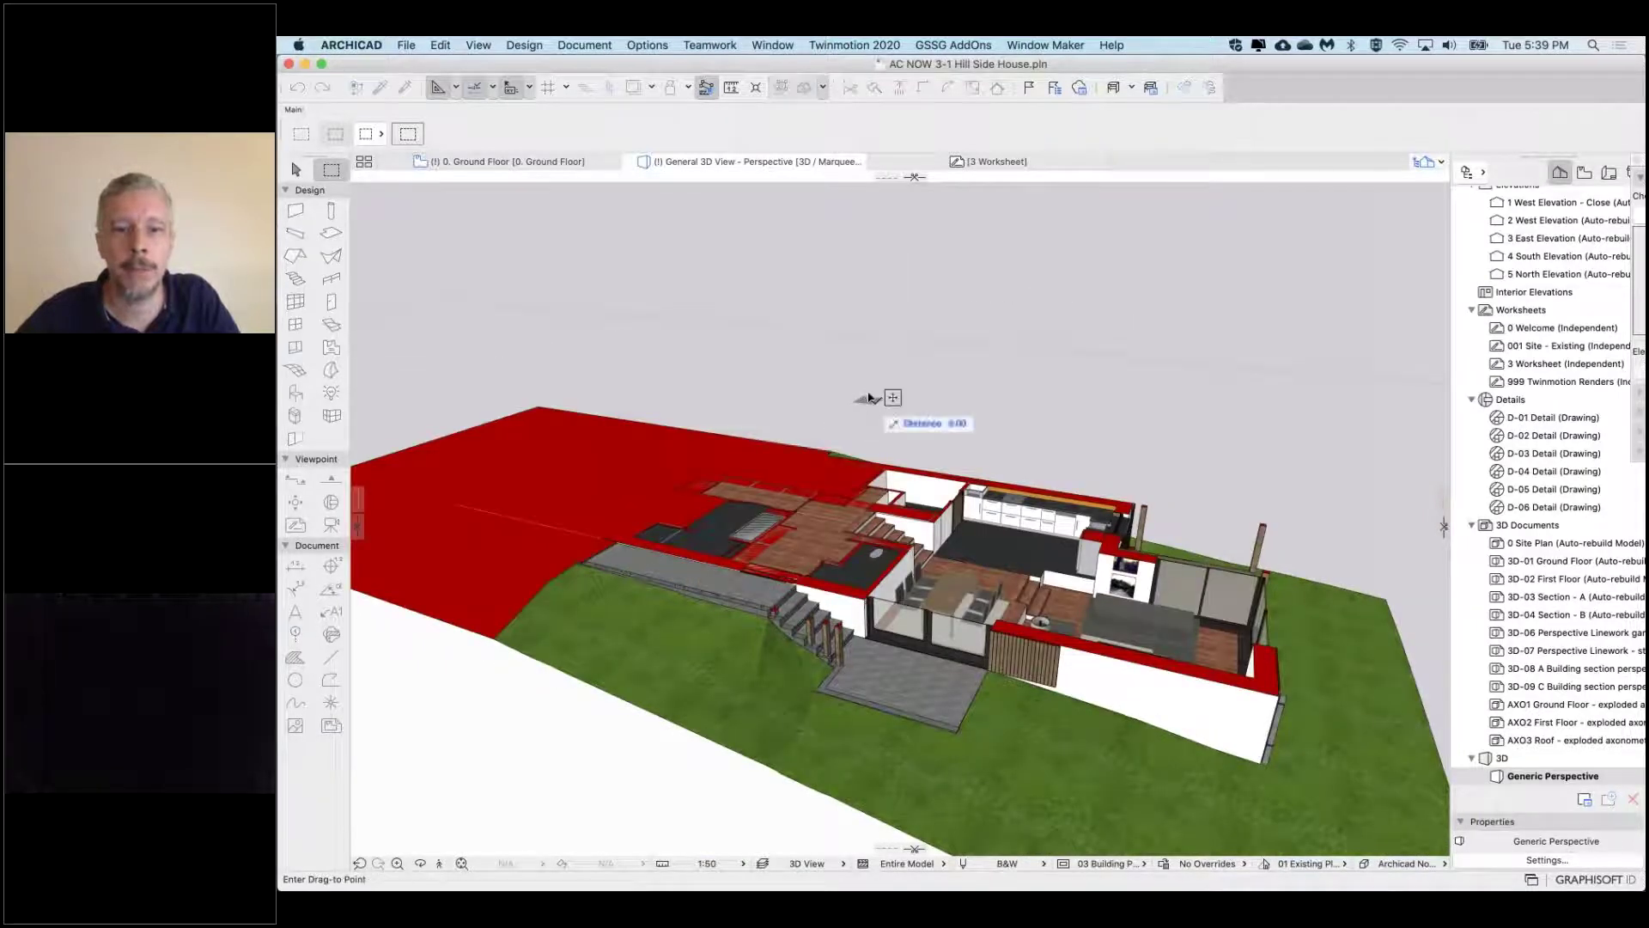
pyautogui.click(869, 391)
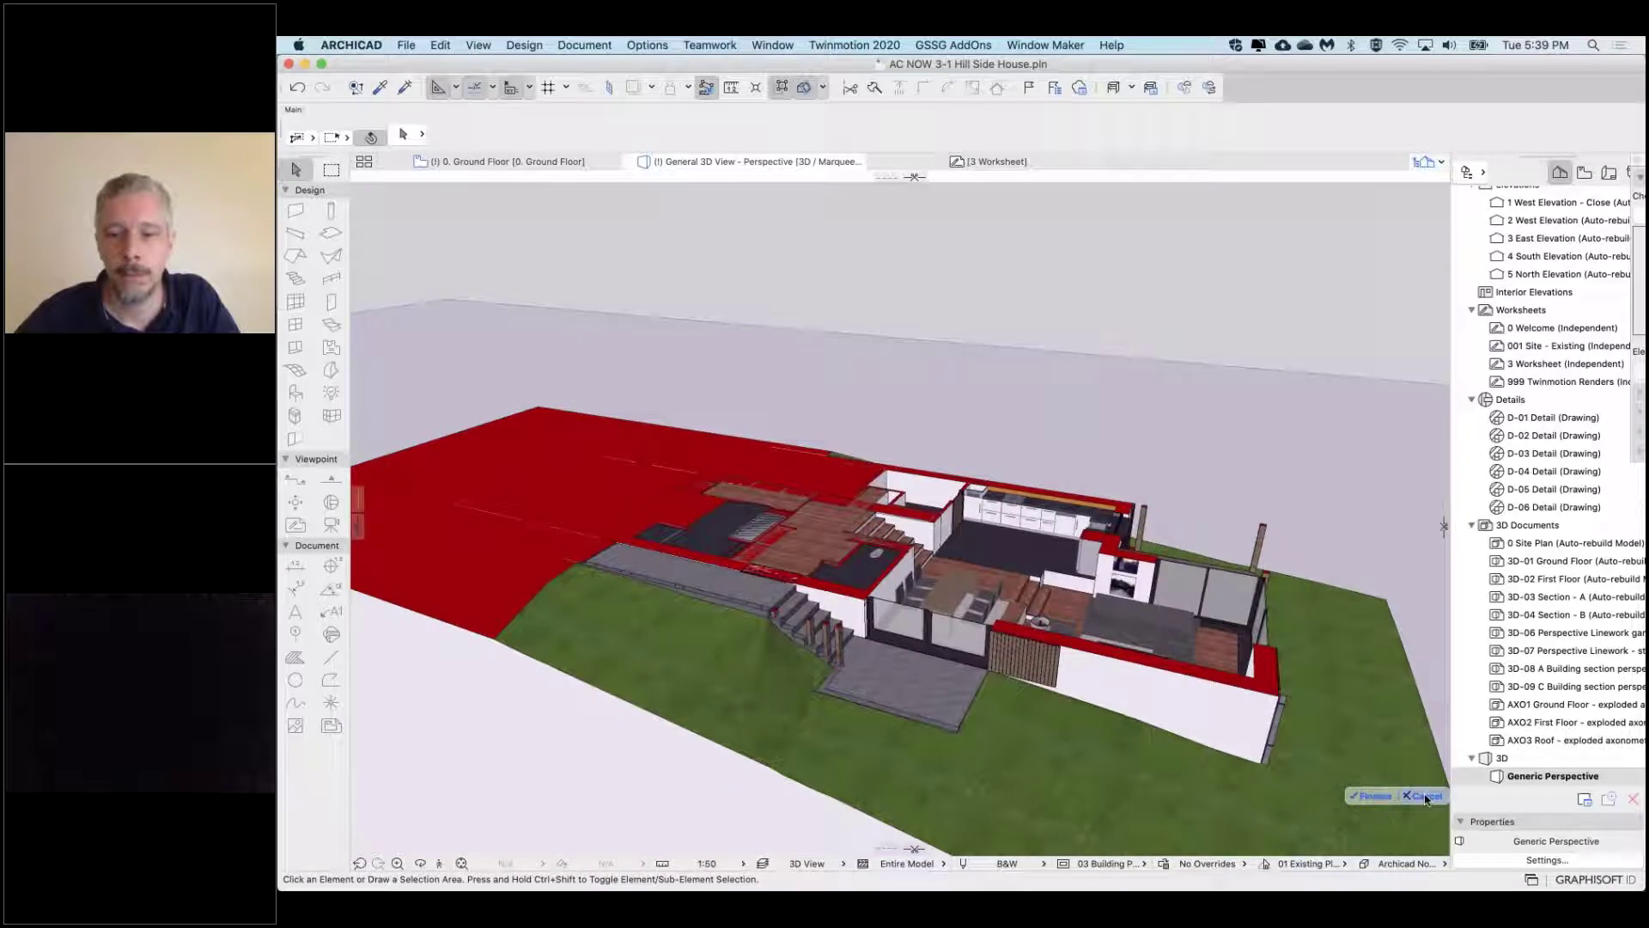
pyautogui.click(1425, 796)
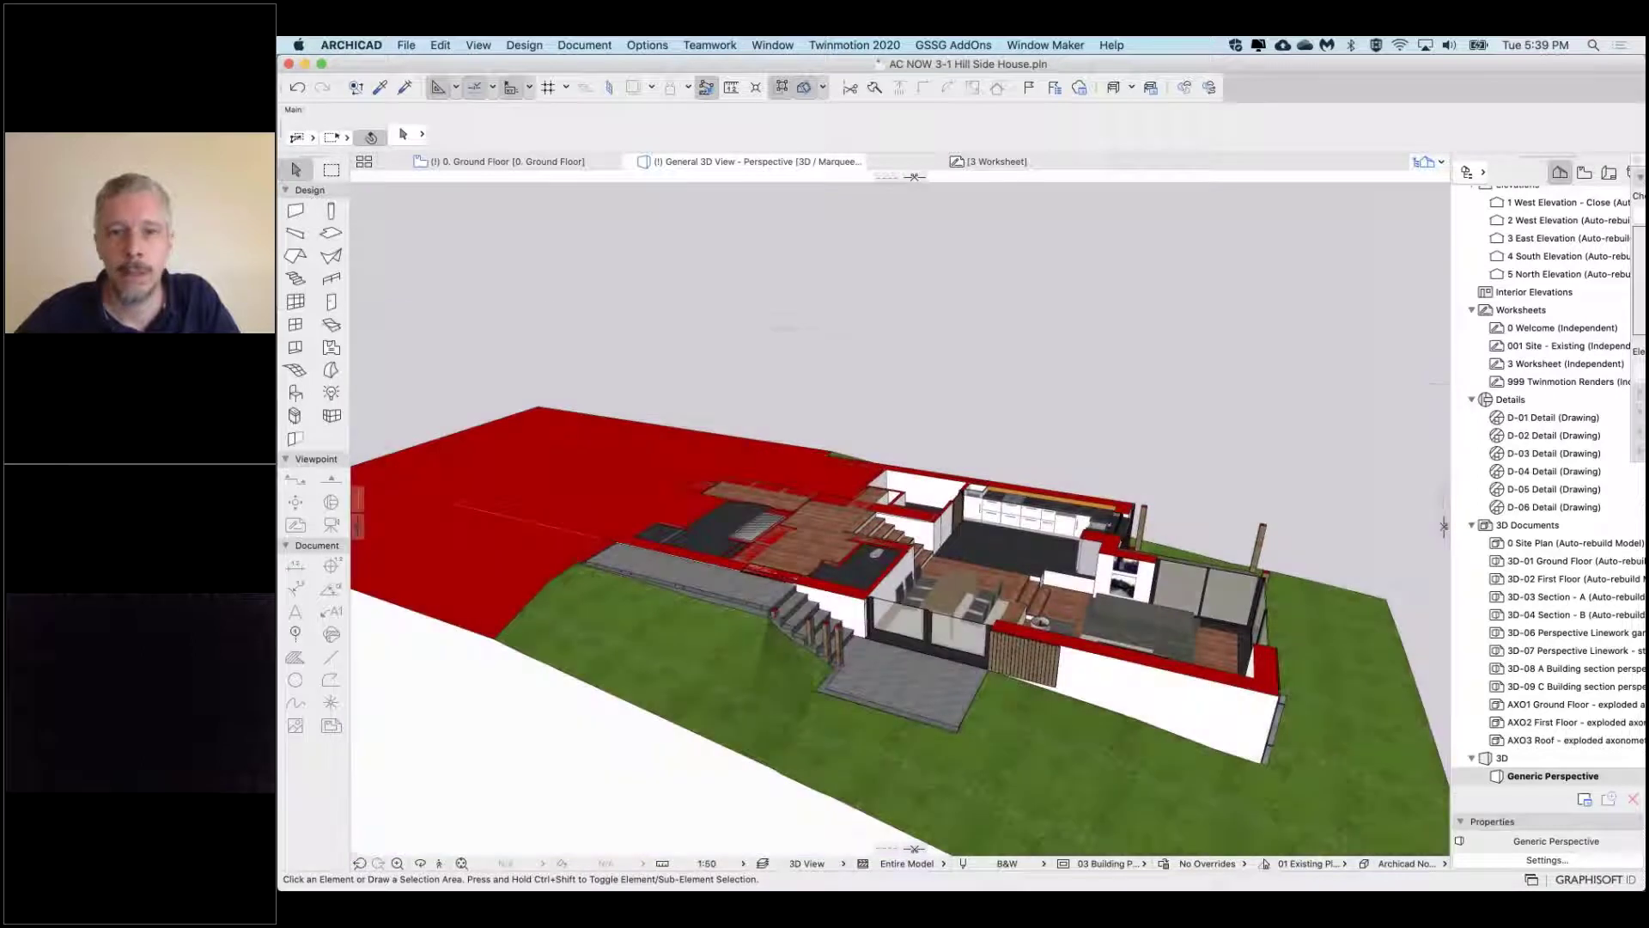
pyautogui.click(825, 87)
pyautogui.click(866, 126)
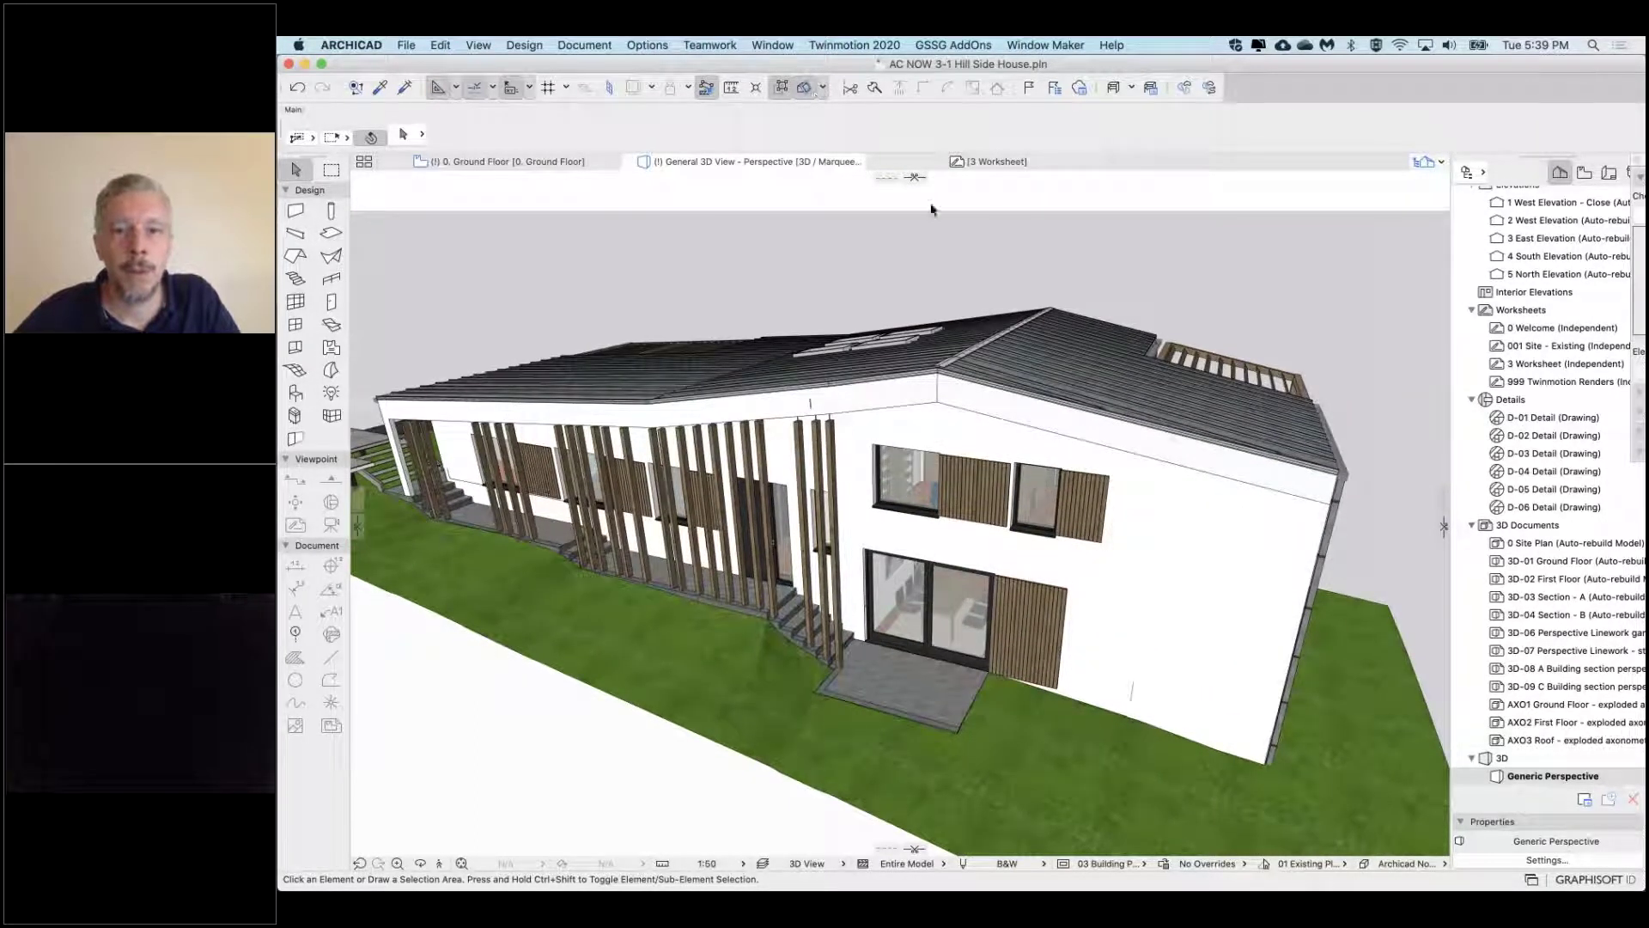
# Add a horizontal cutting plane from above and finalize it at first-floor level, removing the roof
pyautogui.moveTo(915, 181); pyautogui.dragTo(902, 462)
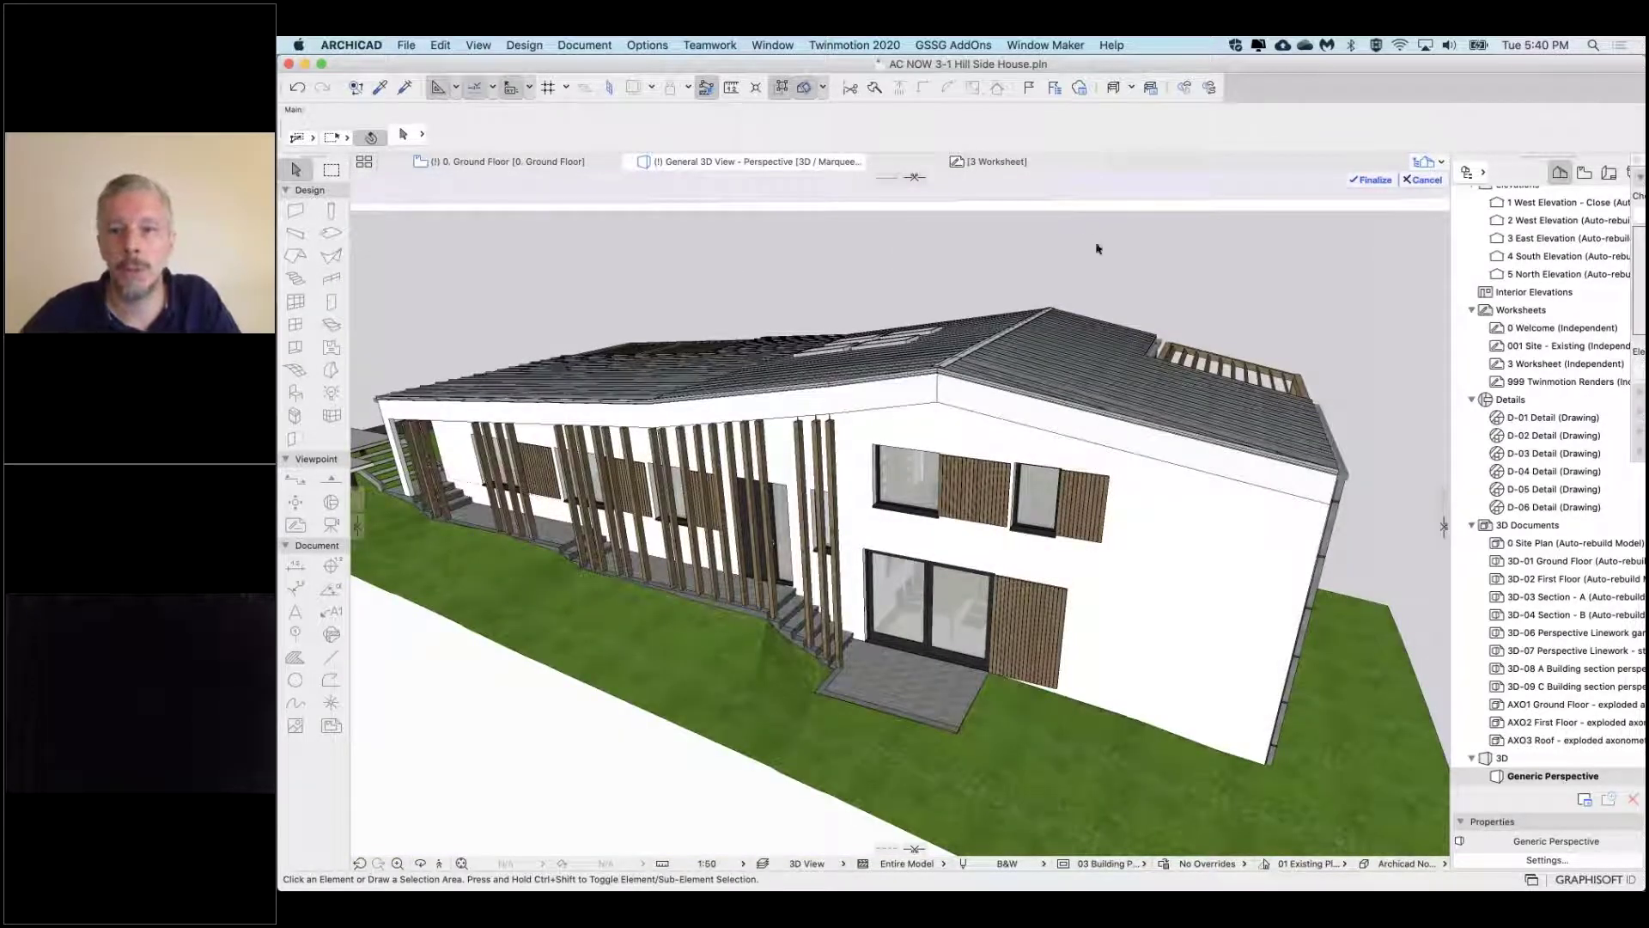
pyautogui.click(1421, 180)
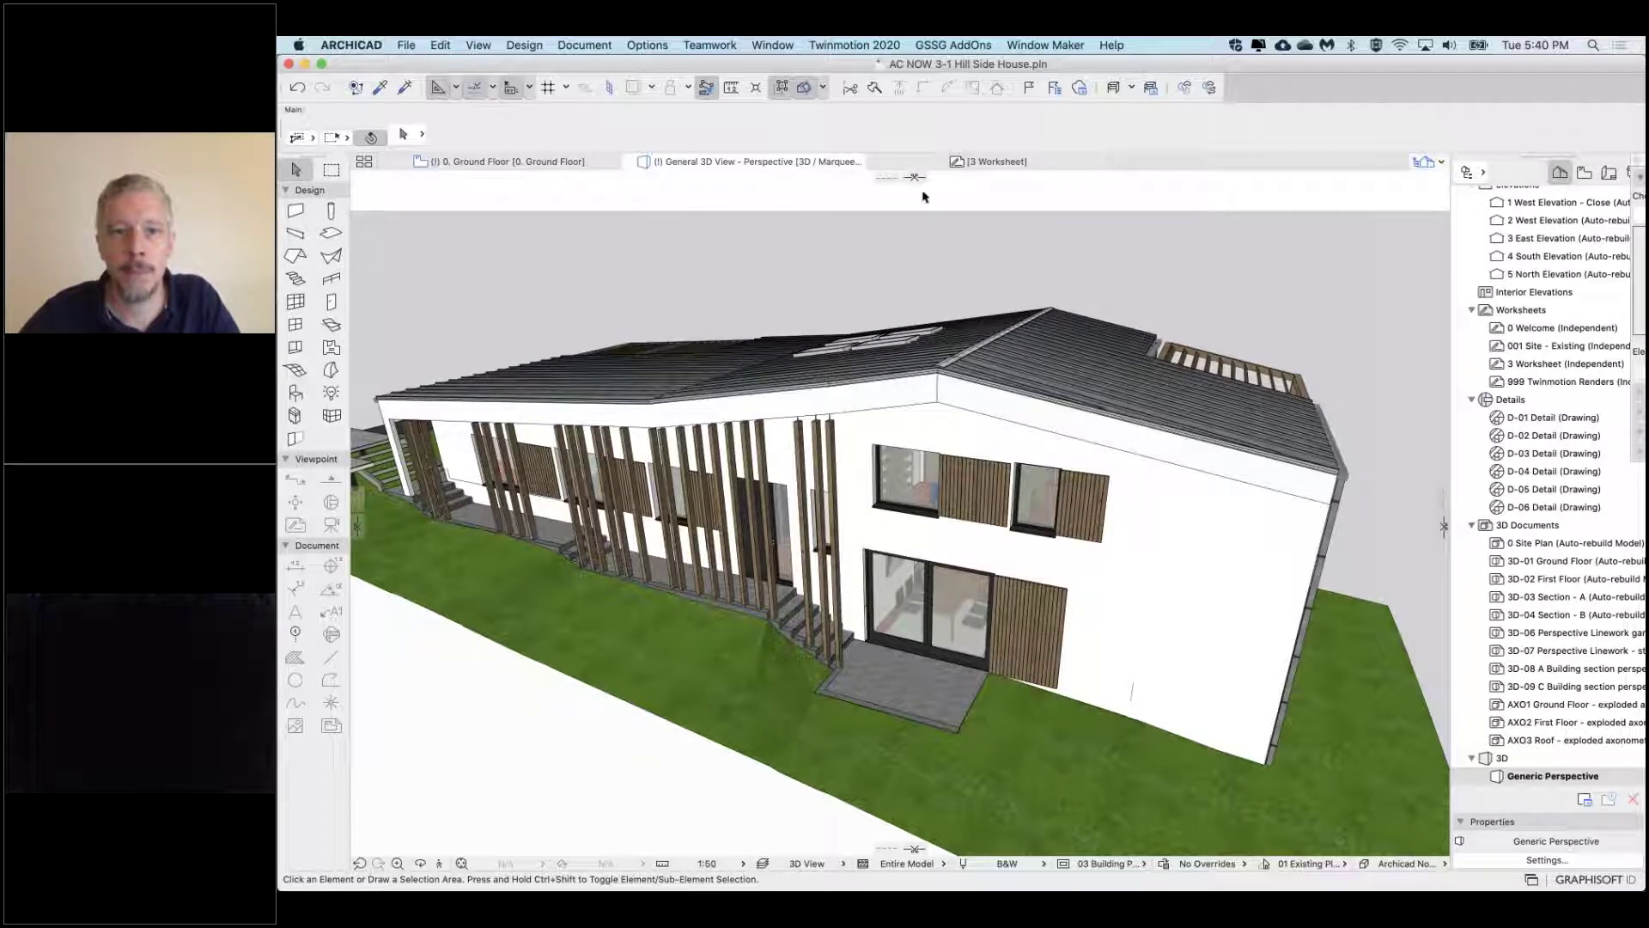
pyautogui.moveTo(917, 180); pyautogui.dragTo(1336, 602)
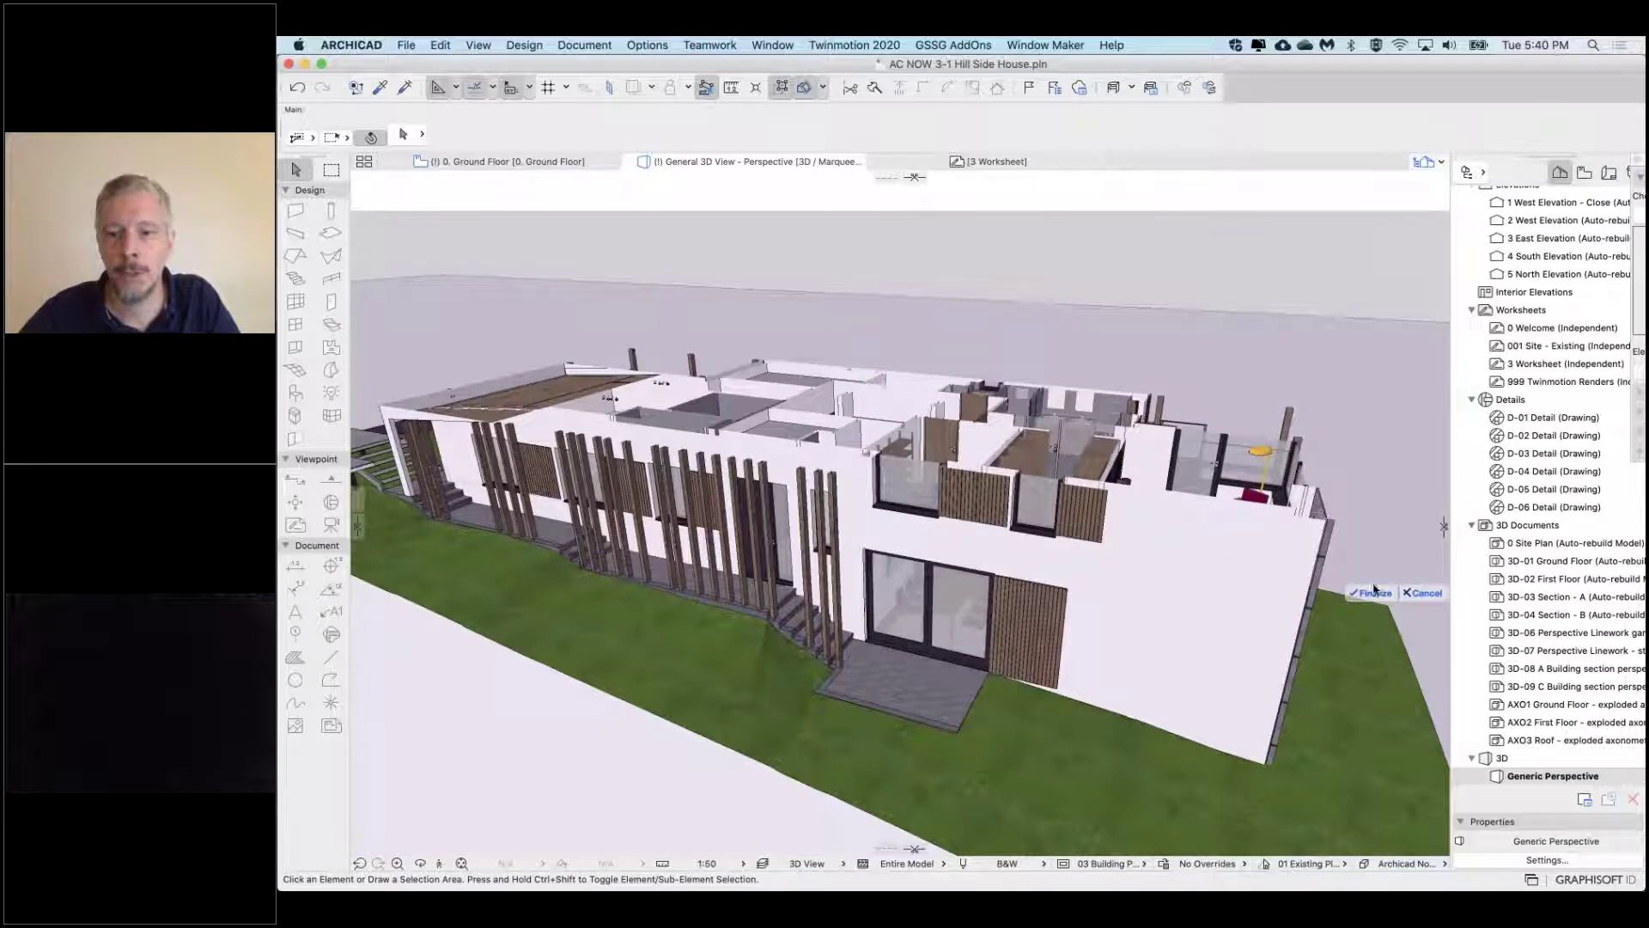
pyautogui.press('Return')
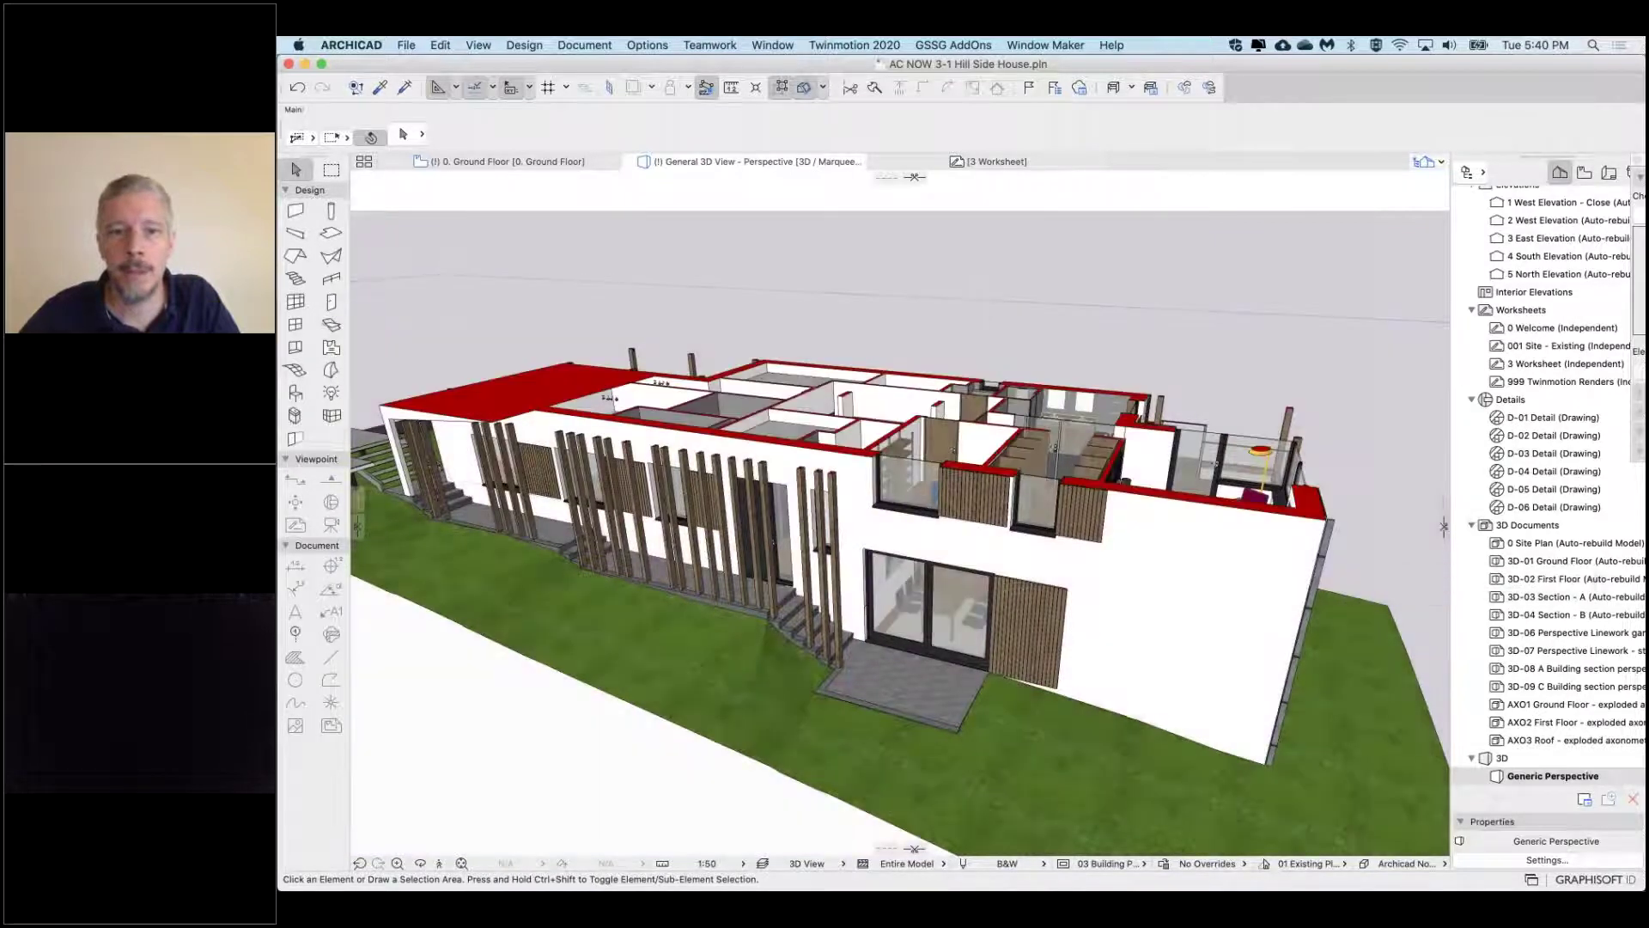
# Rotate the horizontal cutting plane so it slopes down across the gable end of the house, and finalize it
pyautogui.rightClick(956, 336)
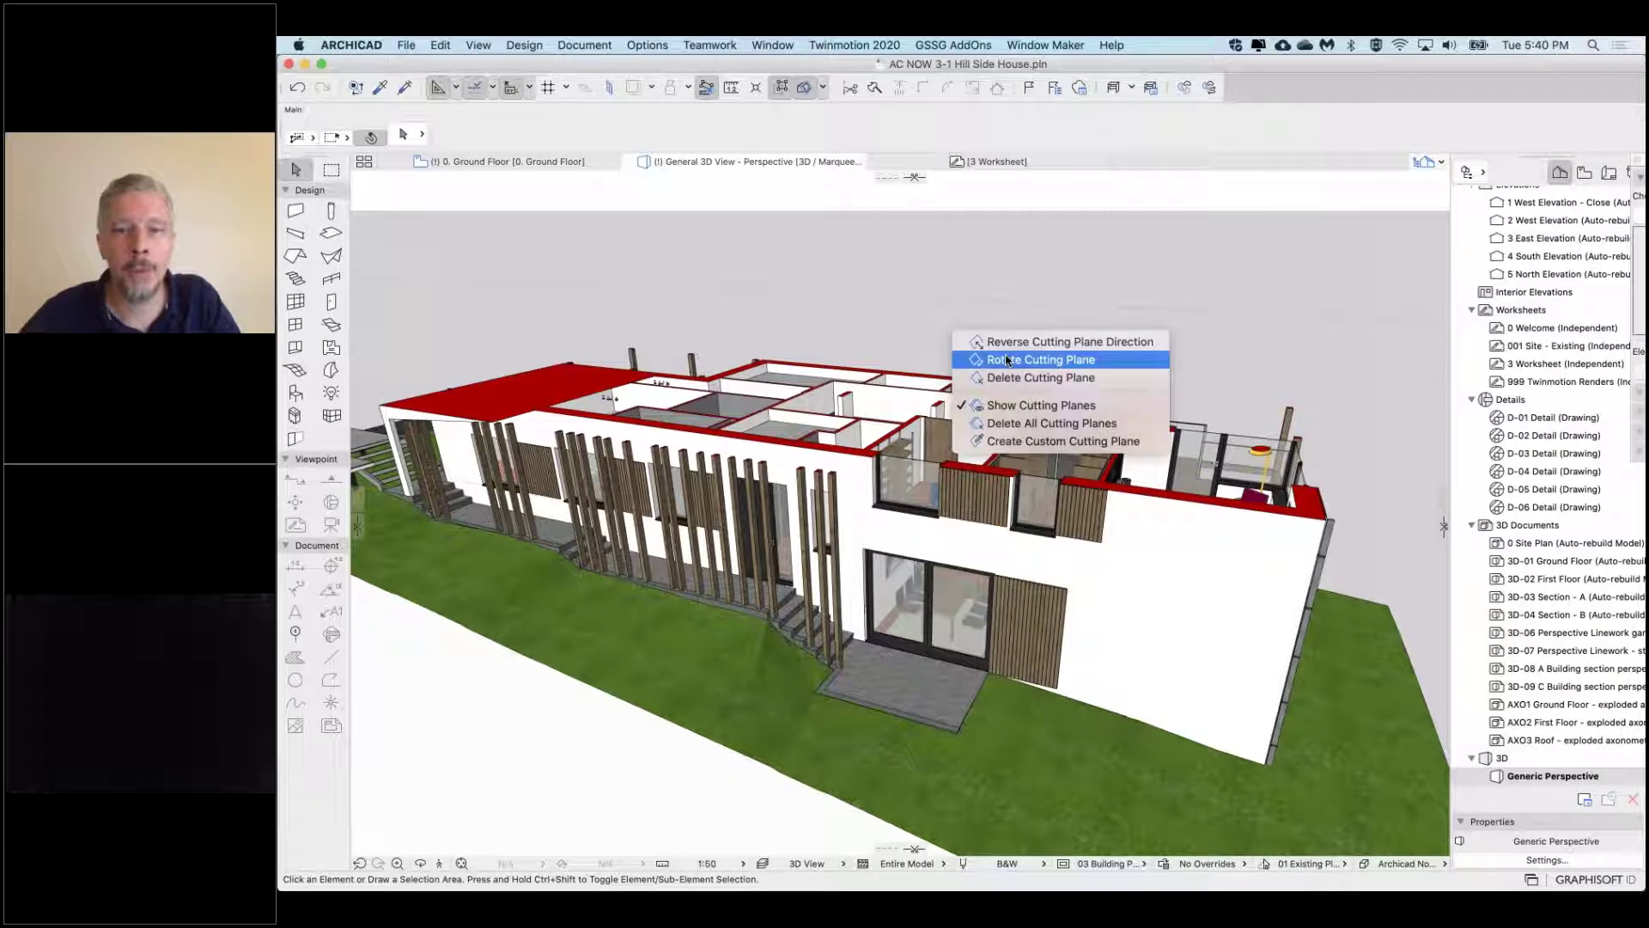
pyautogui.click(1008, 360)
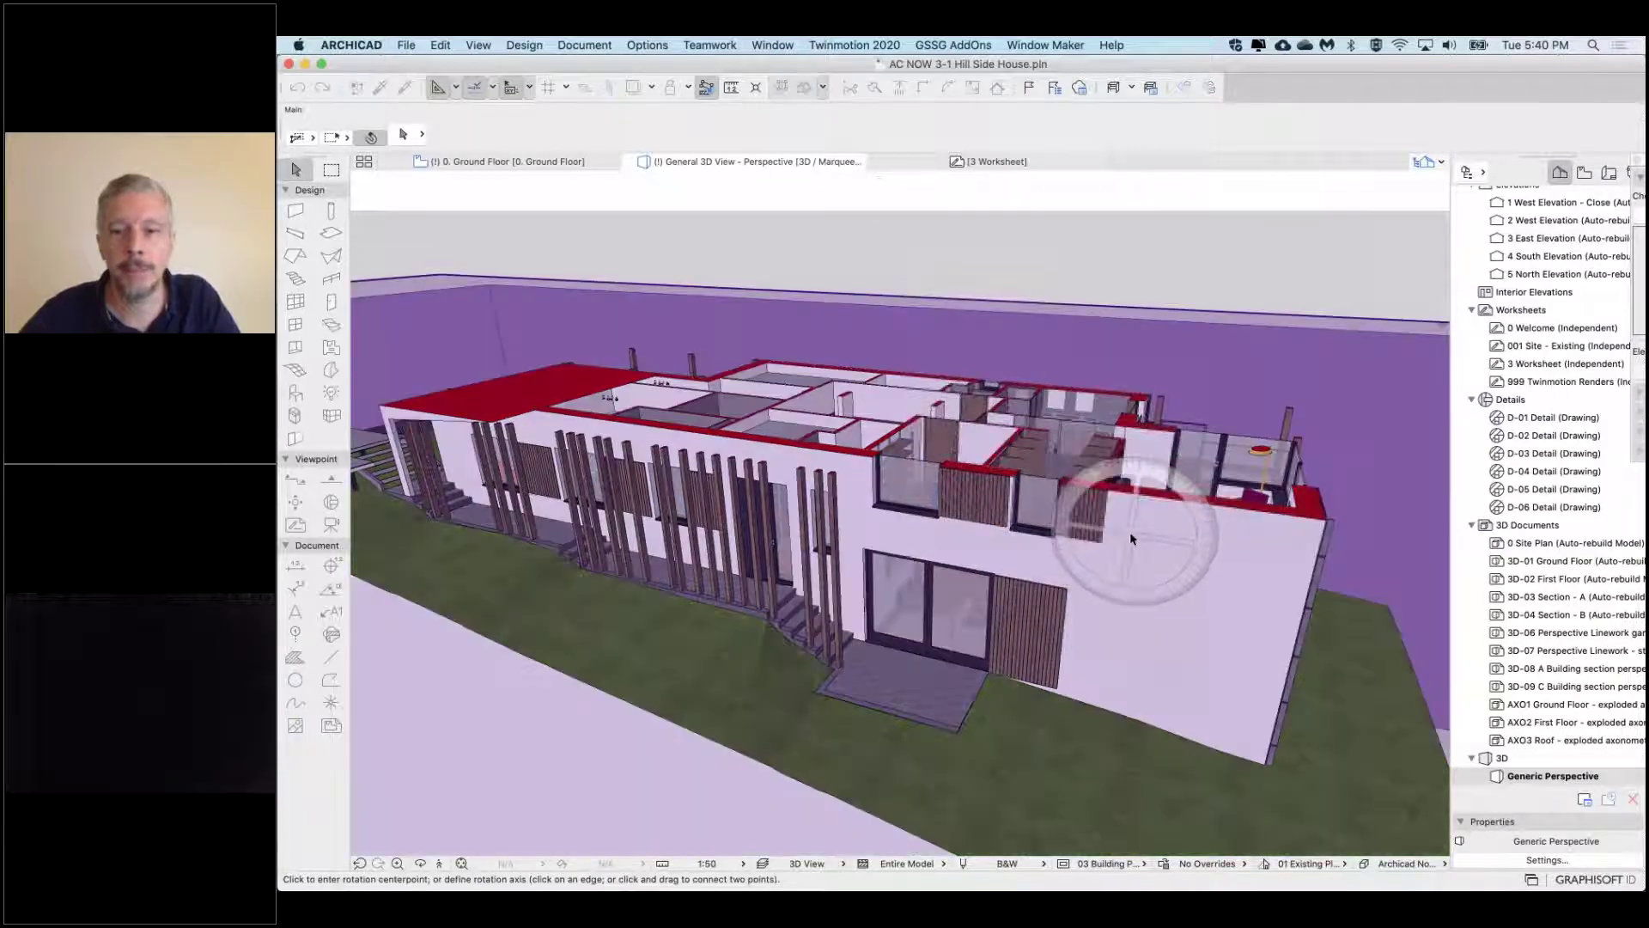
pyautogui.click(1131, 539)
pyautogui.click(1194, 541)
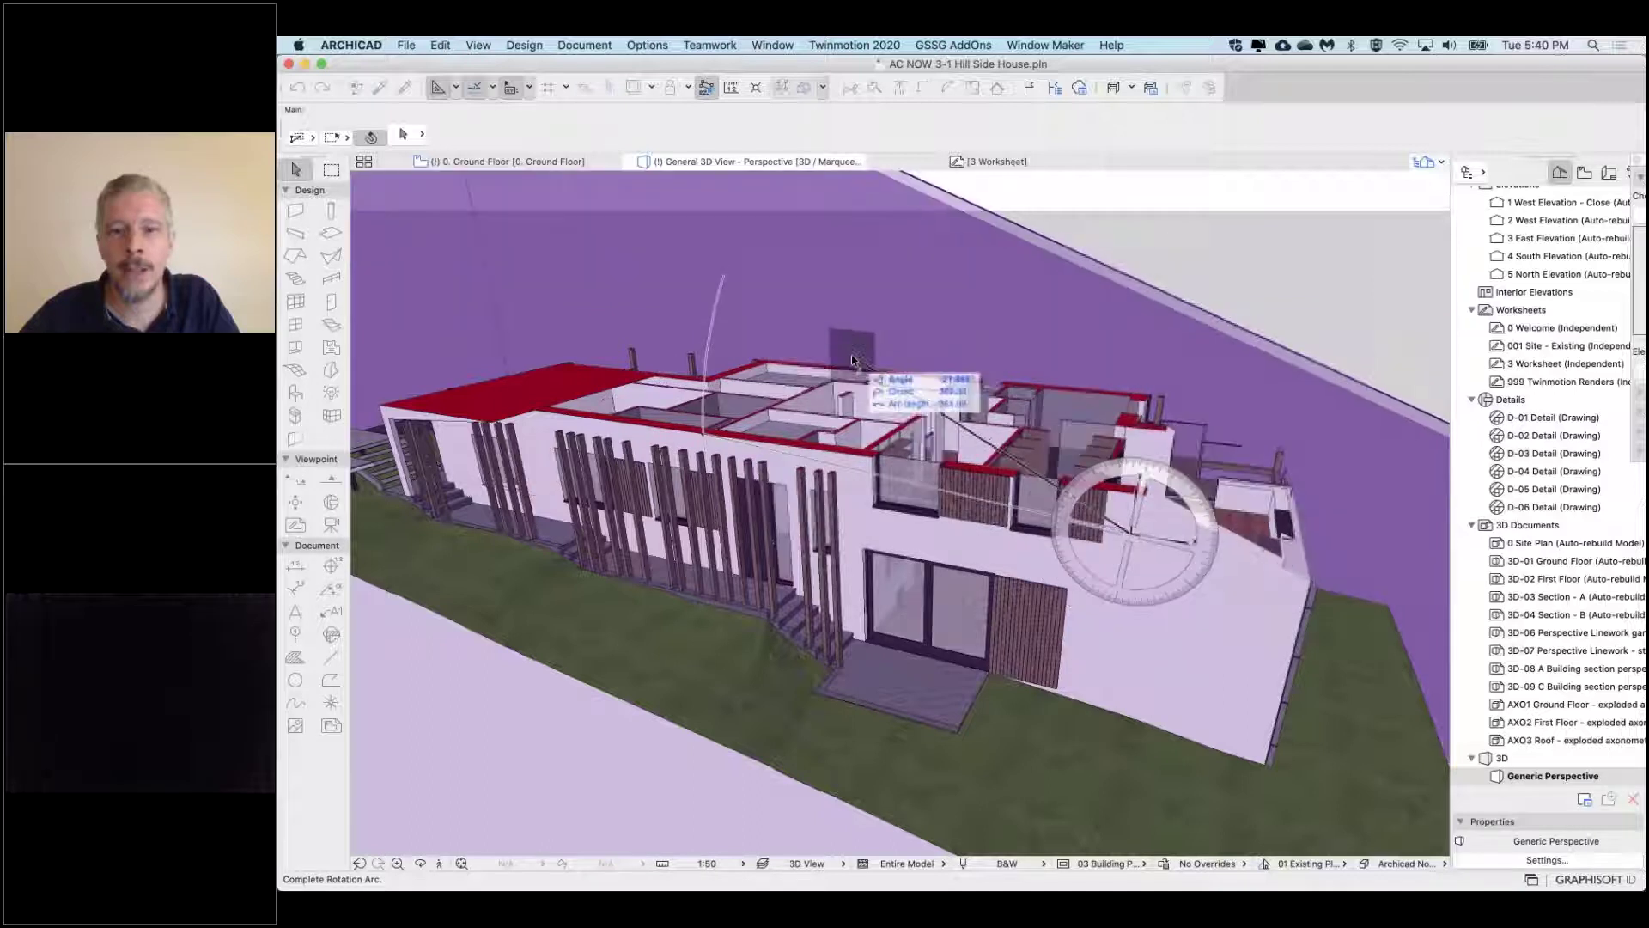
pyautogui.click(853, 356)
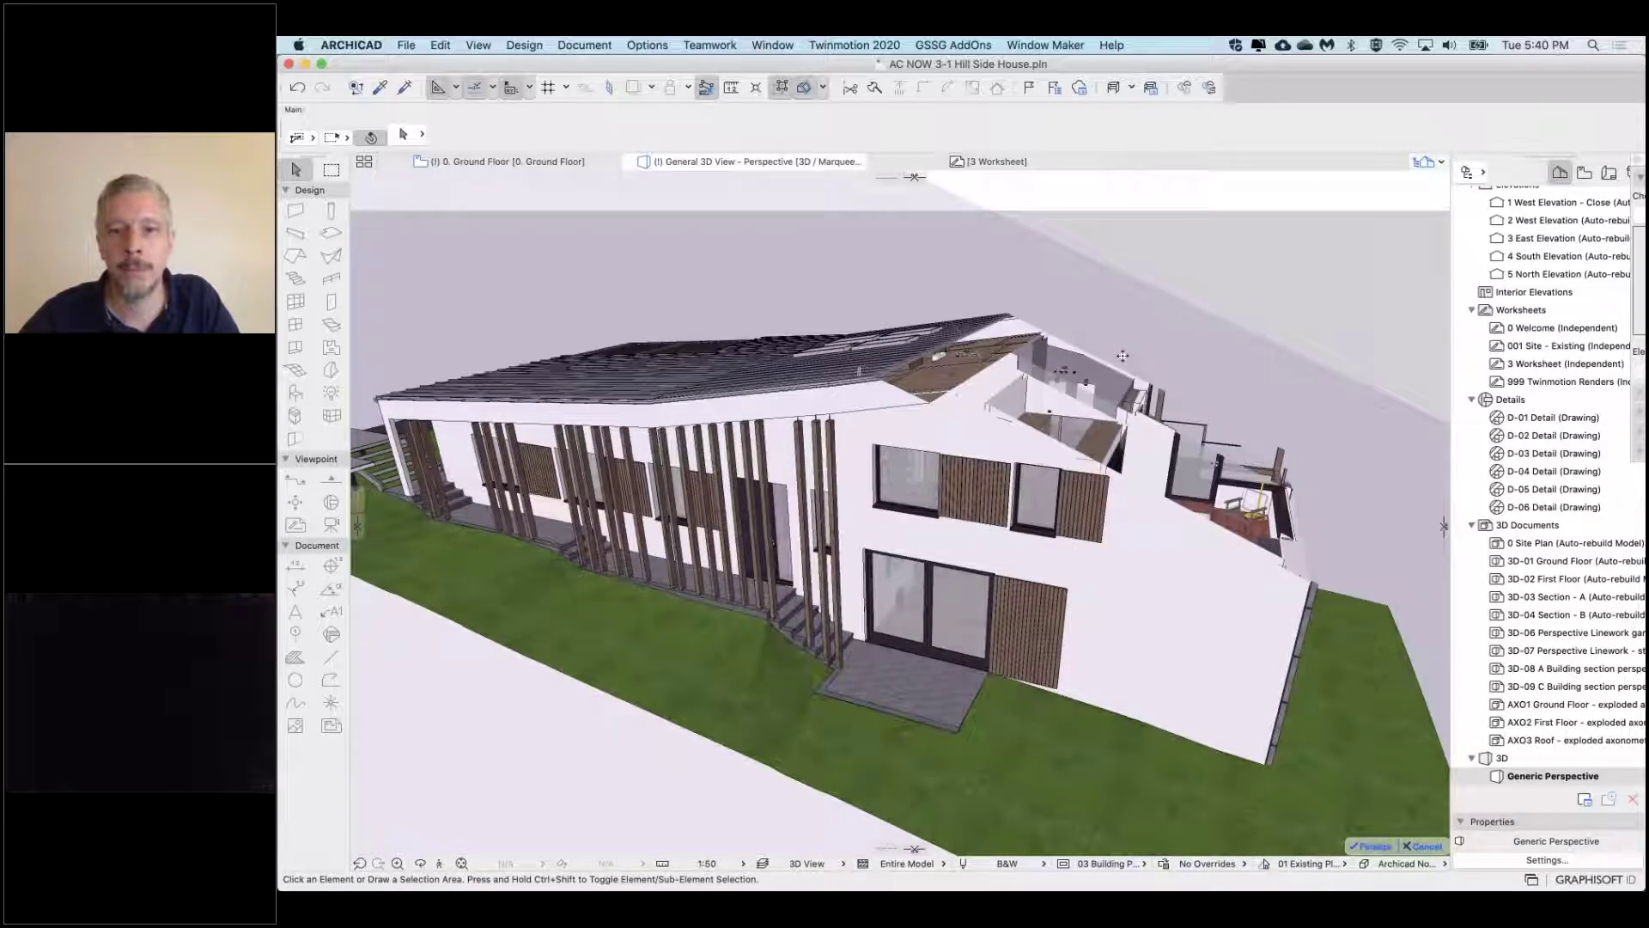
pyautogui.click(1368, 847)
# Move the sloped cutting plane about 184 deeper into the house, finalize it and orbit around the cut
pyautogui.click(1259, 397)
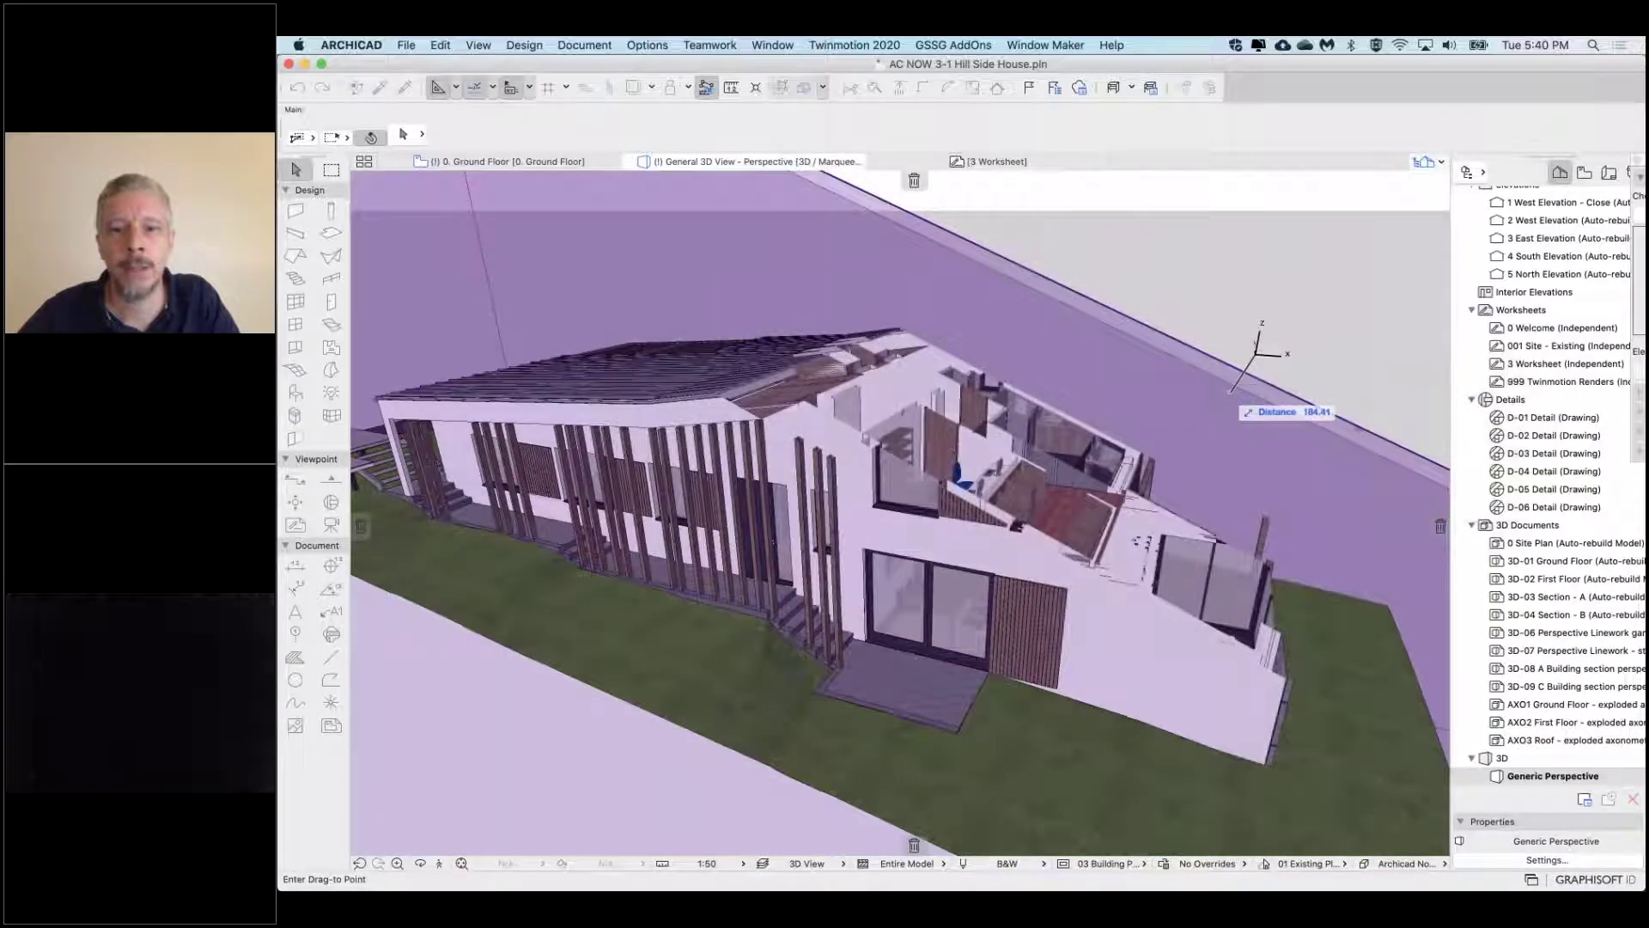
pyautogui.click(1237, 397)
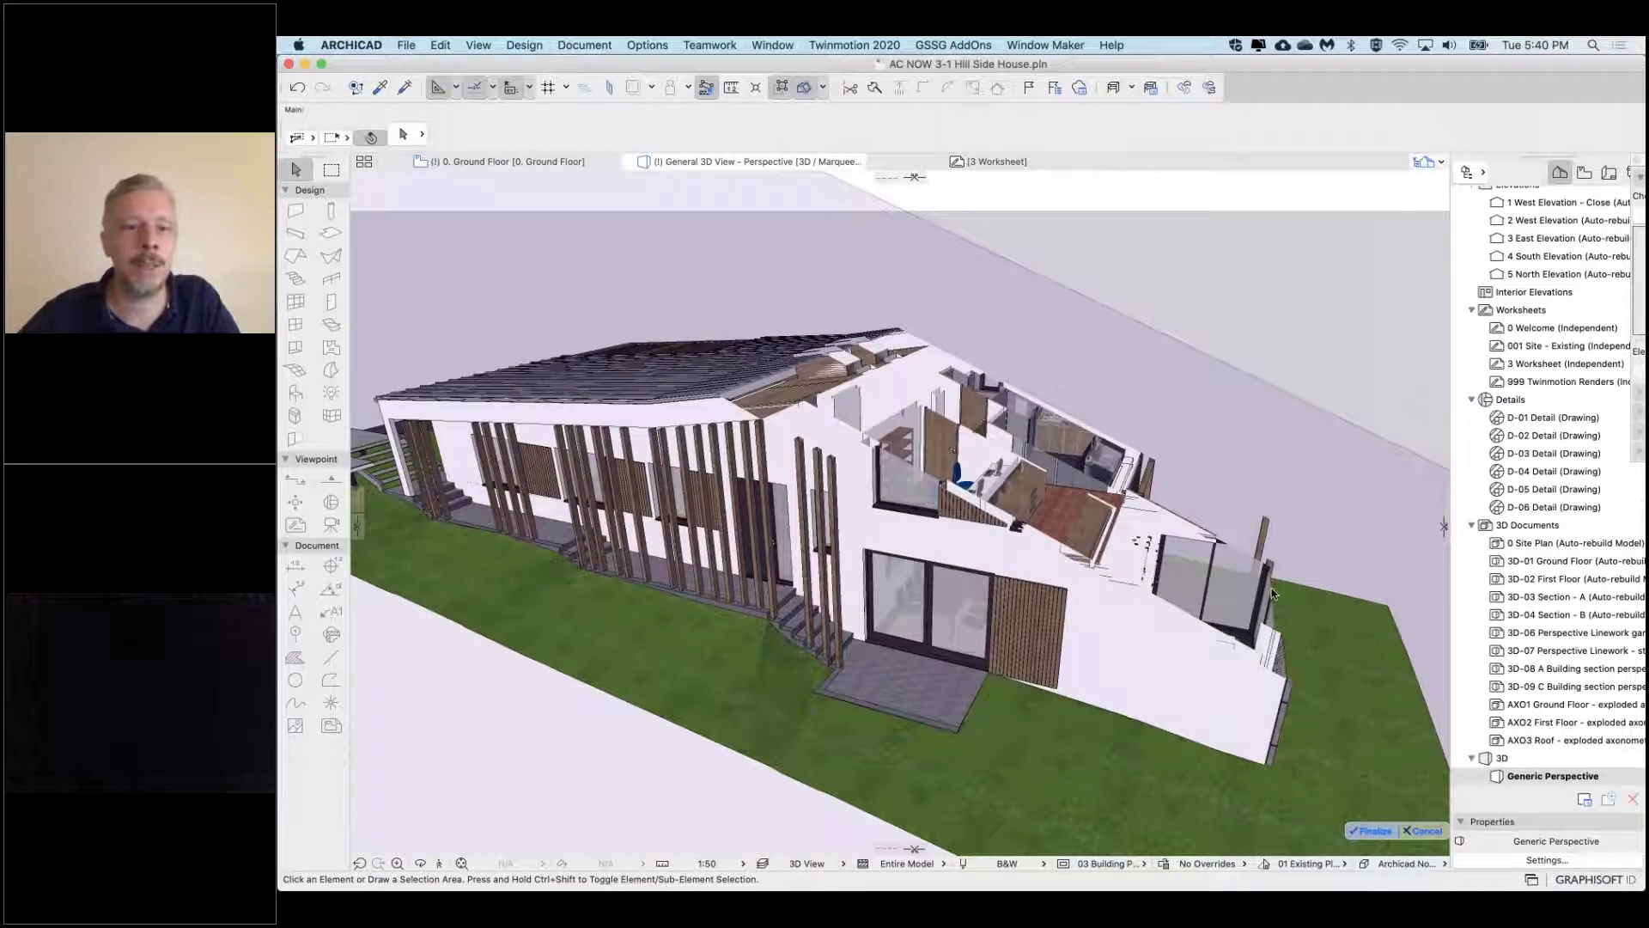
pyautogui.press('Return')
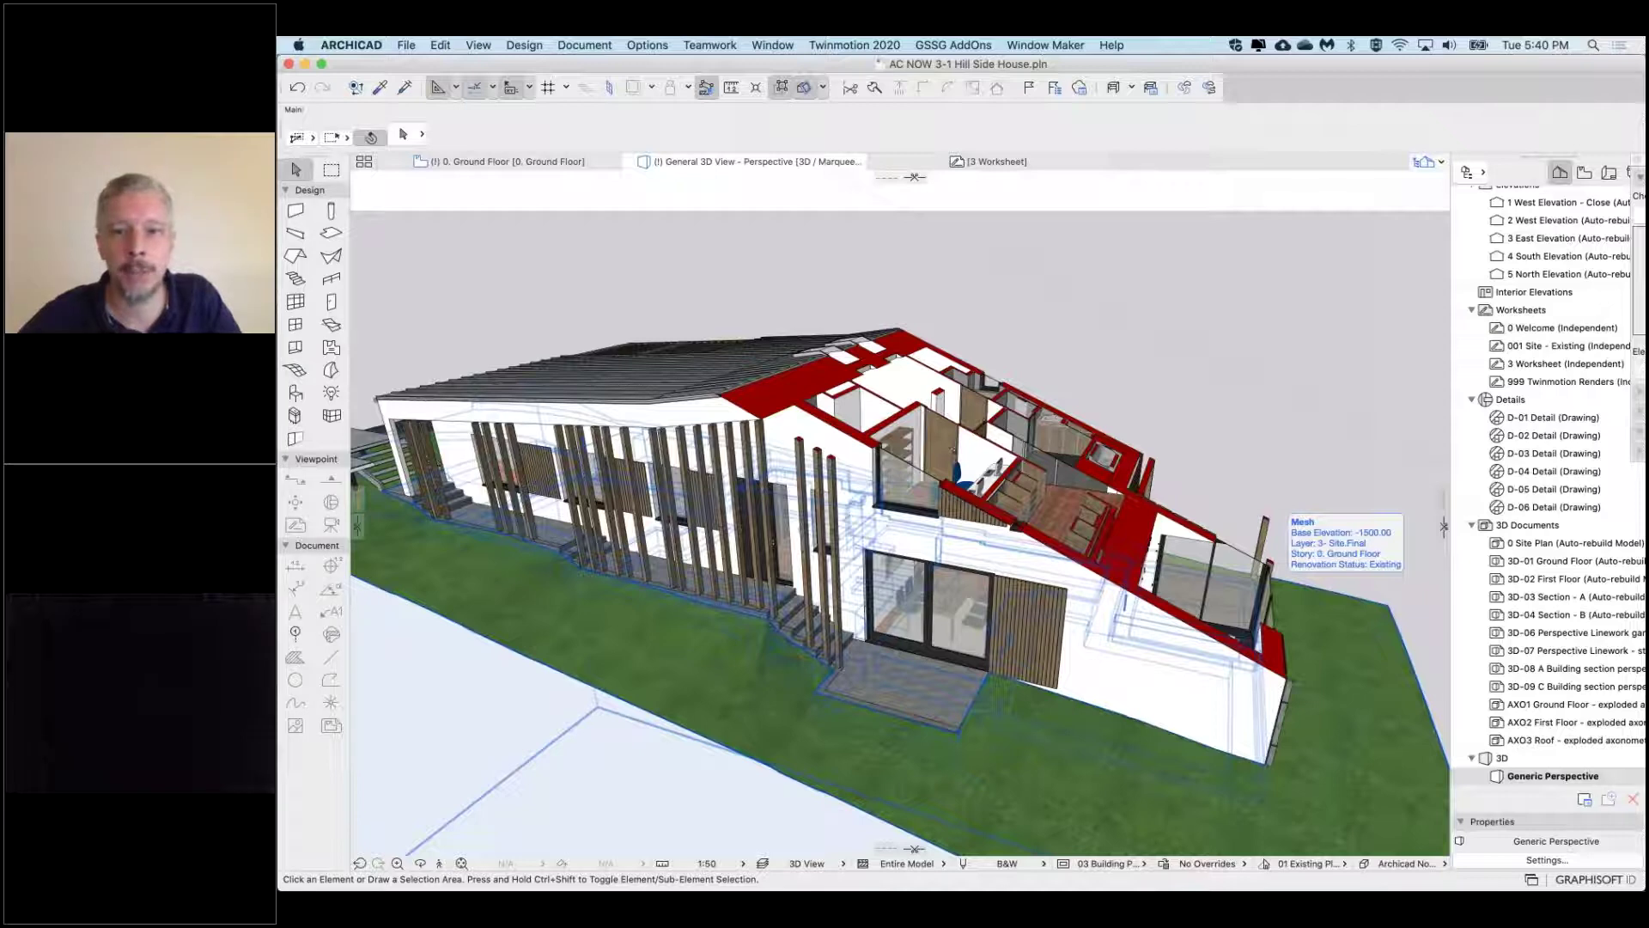
pyautogui.keyDown('shift'); pyautogui.moveTo(1278, 584); pyautogui.dragTo(799, 558, button='middle'); pyautogui.keyUp('shift')
pyautogui.keyDown('shift'); pyautogui.moveTo(358, 526); pyautogui.dragTo(1444, 525, button='middle'); pyautogui.keyUp('shift')
pyautogui.keyDown('shift'); pyautogui.moveTo(859, 549); pyautogui.dragTo(971, 515, button='middle'); pyautogui.keyUp('shift')
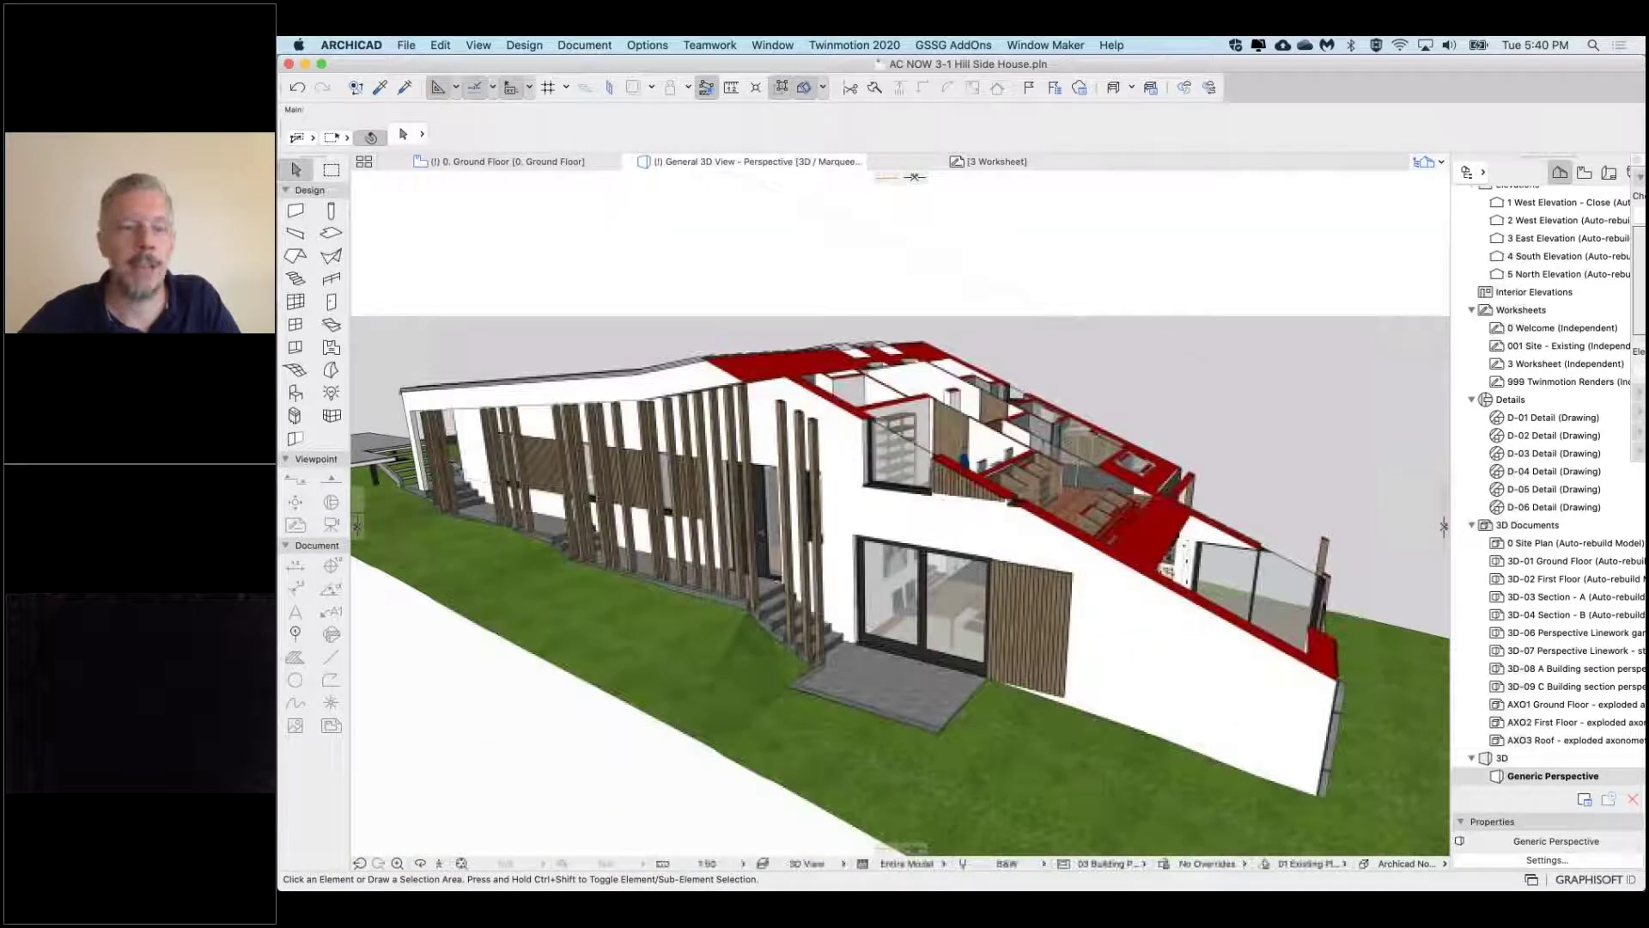
pyautogui.keyDown('shift'); pyautogui.moveTo(1297, 533); pyautogui.dragTo(1281, 571, button='middle'); pyautogui.keyUp('shift')
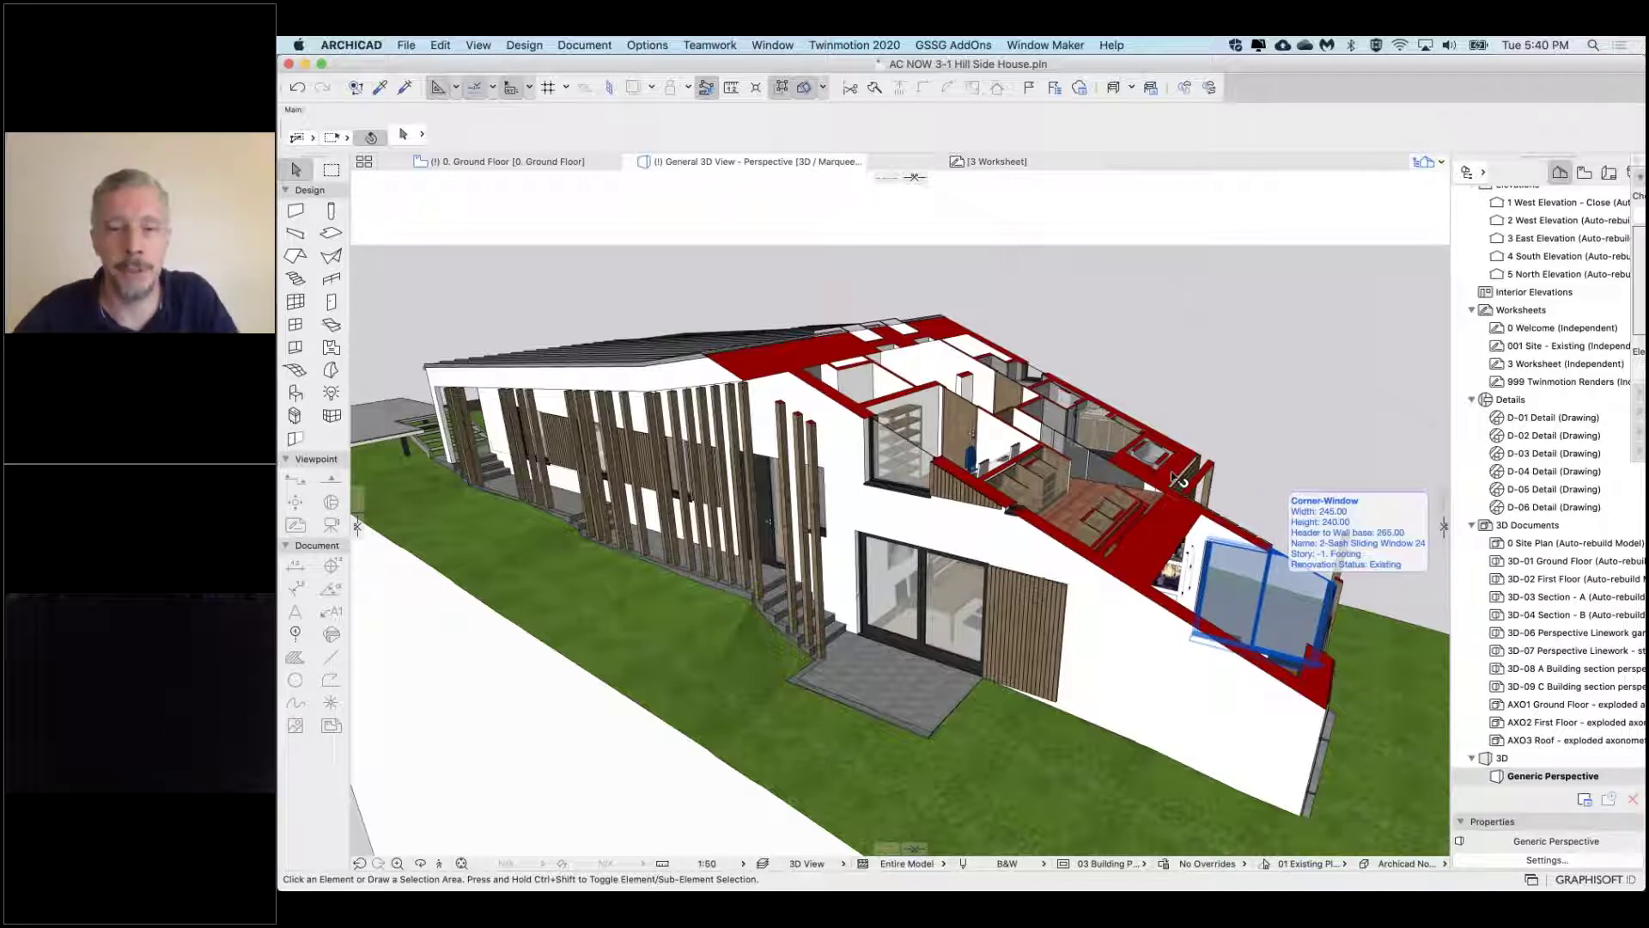
# Move the sloped cutting plane about 232 further down to expose the ground-floor interior, and view the cut rooms up close
pyautogui.click(912, 264)
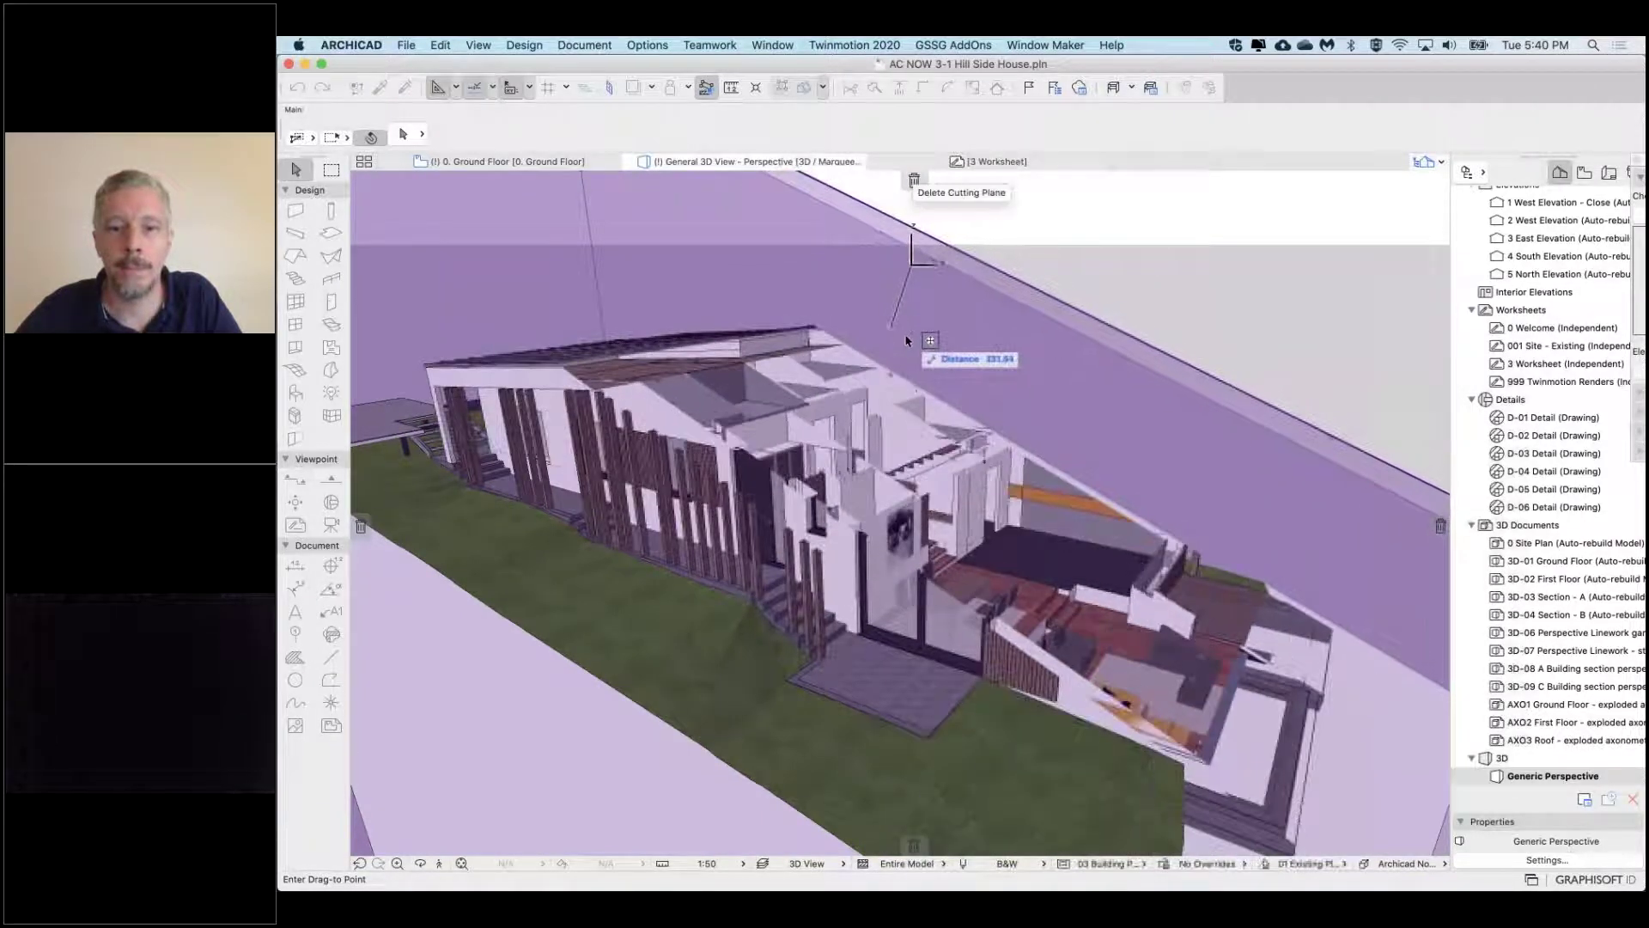
pyautogui.click(912, 339)
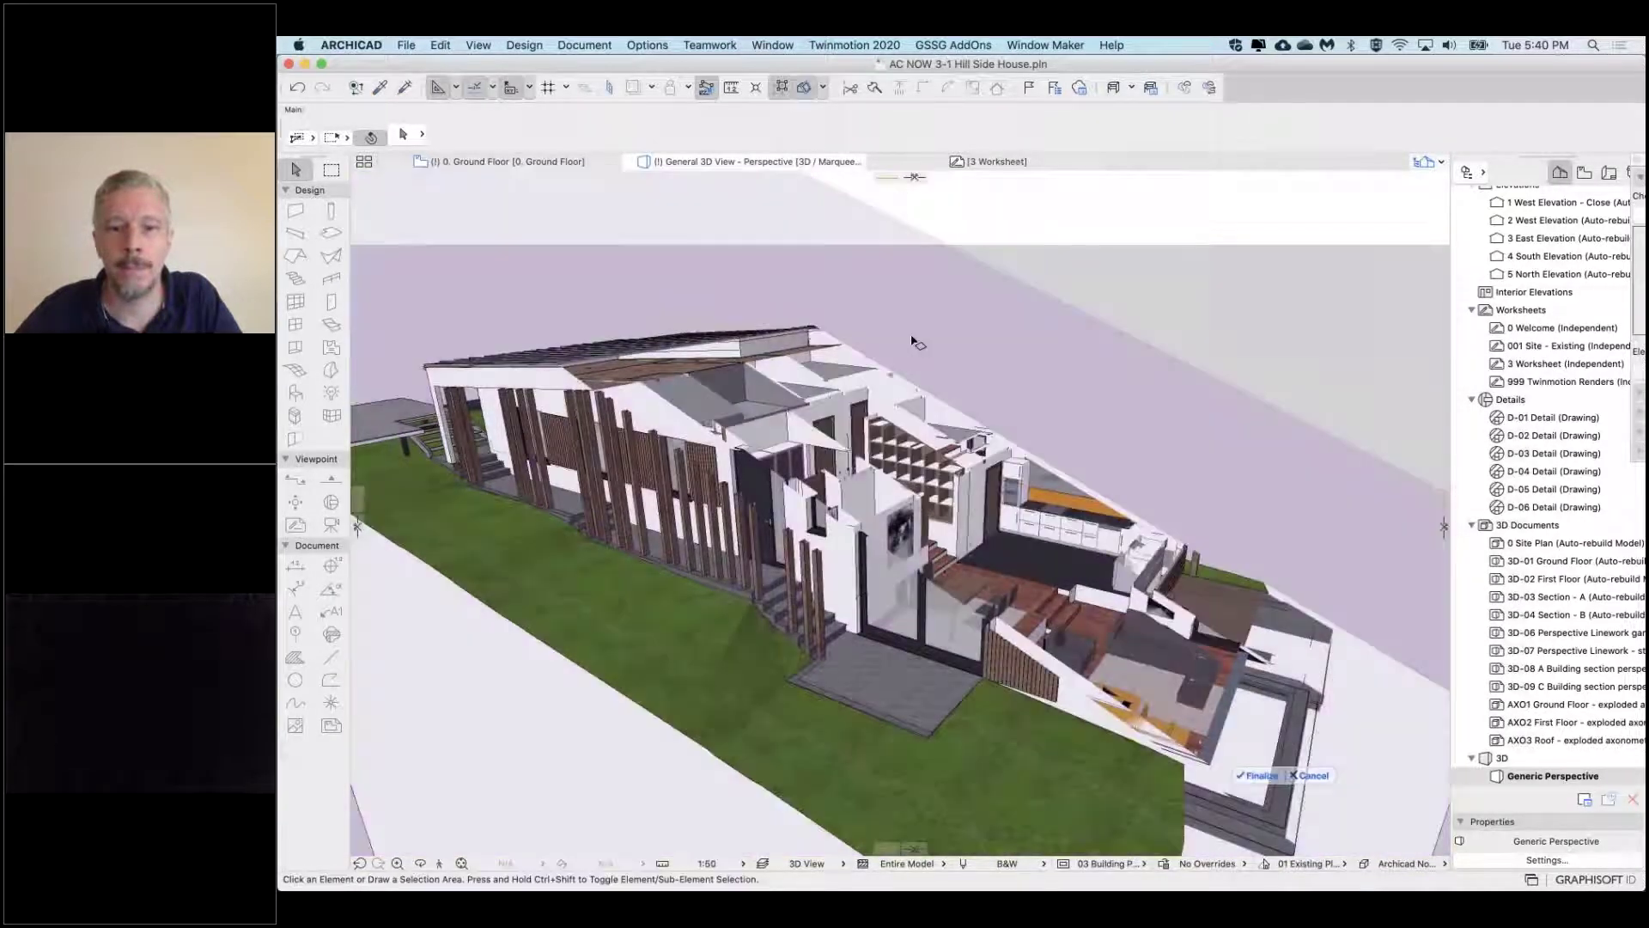
pyautogui.click(1259, 776)
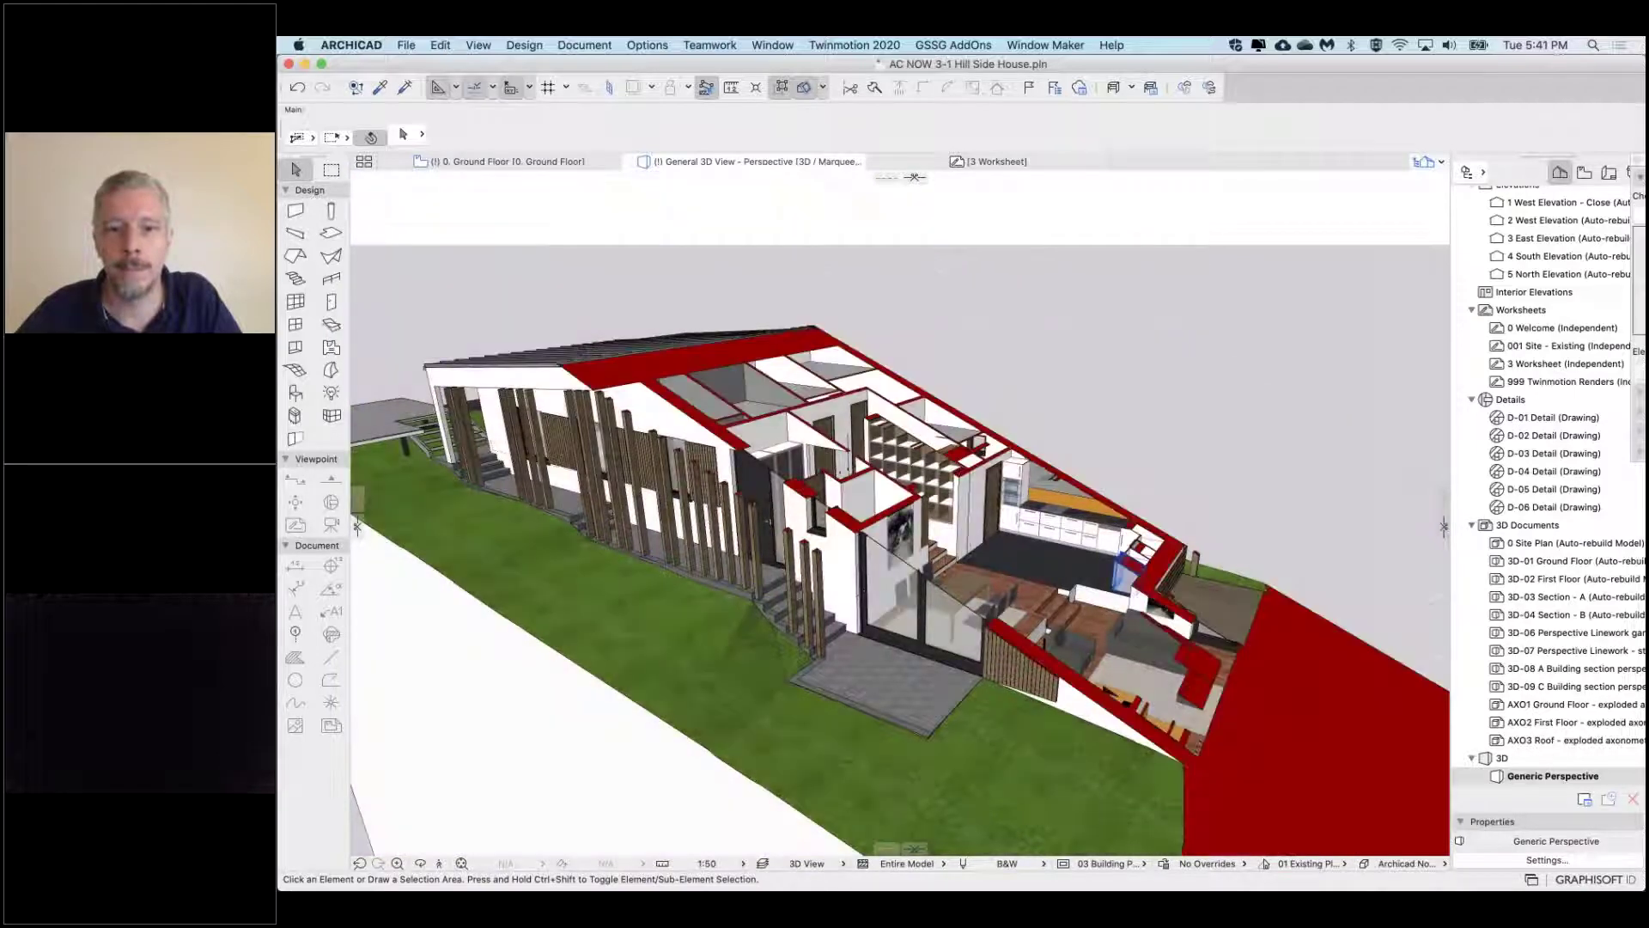
pyautogui.moveTo(937, 631)
pyautogui.keyDown('shift'); pyautogui.mouseDown(button='middle')
pyautogui.moveTo(889, 592)
pyautogui.moveTo(922, 559)
pyautogui.moveTo(945, 601)
pyautogui.mouseUp(button='middle'); pyautogui.keyUp('shift')
pyautogui.scroll(3, 921, 560)
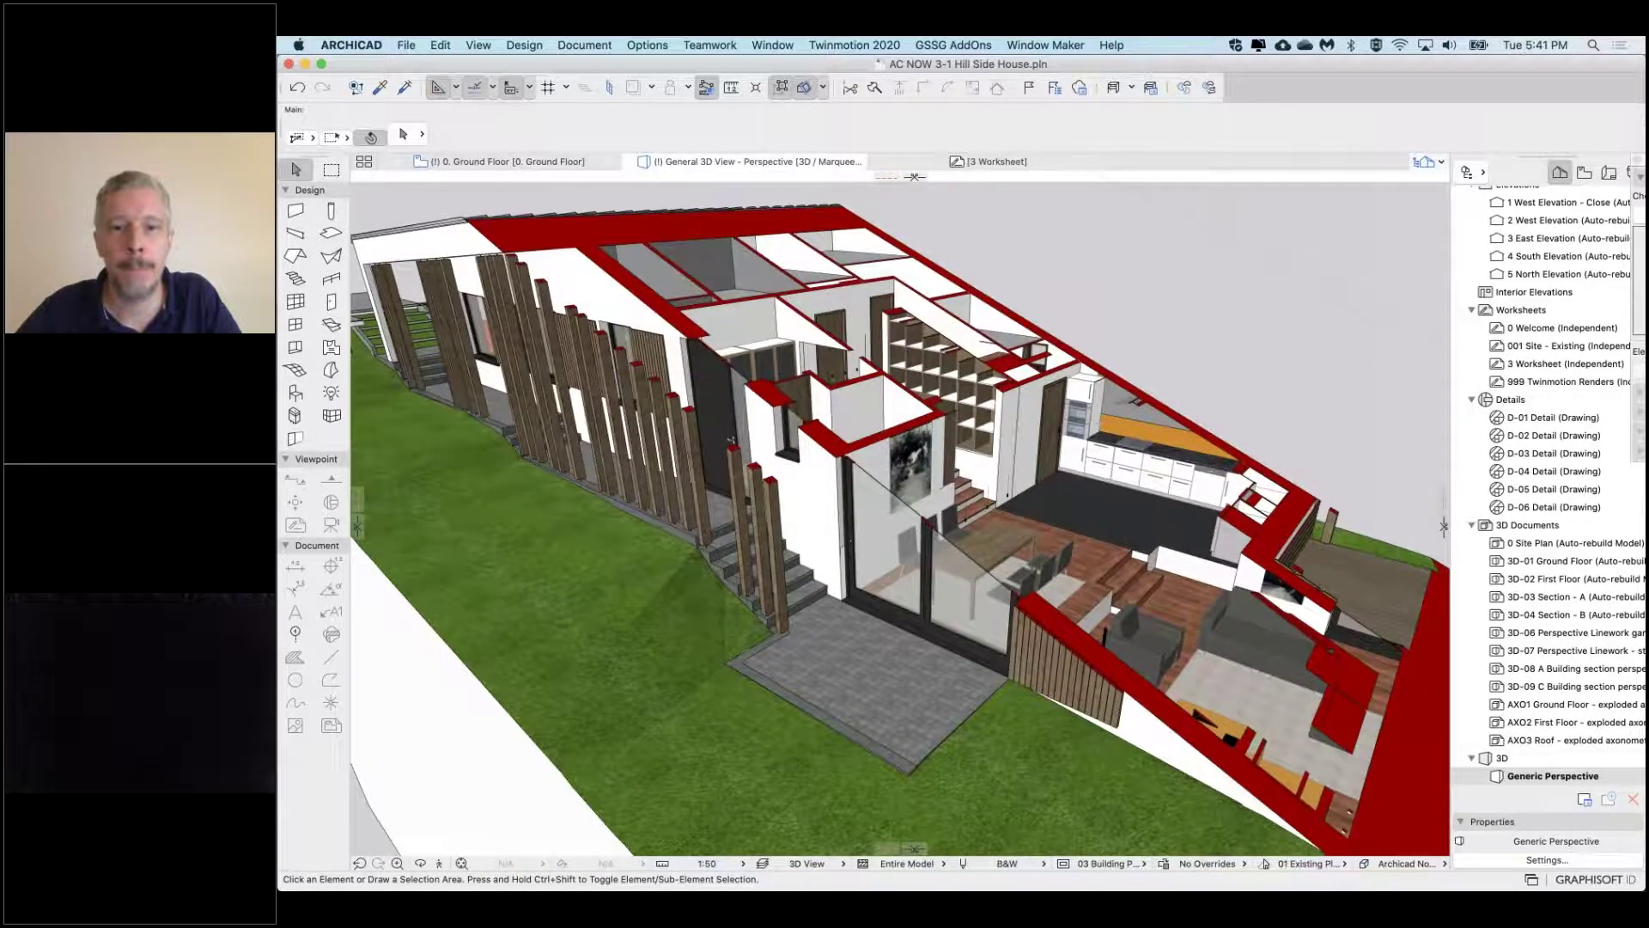
pyautogui.moveTo(1114, 568)
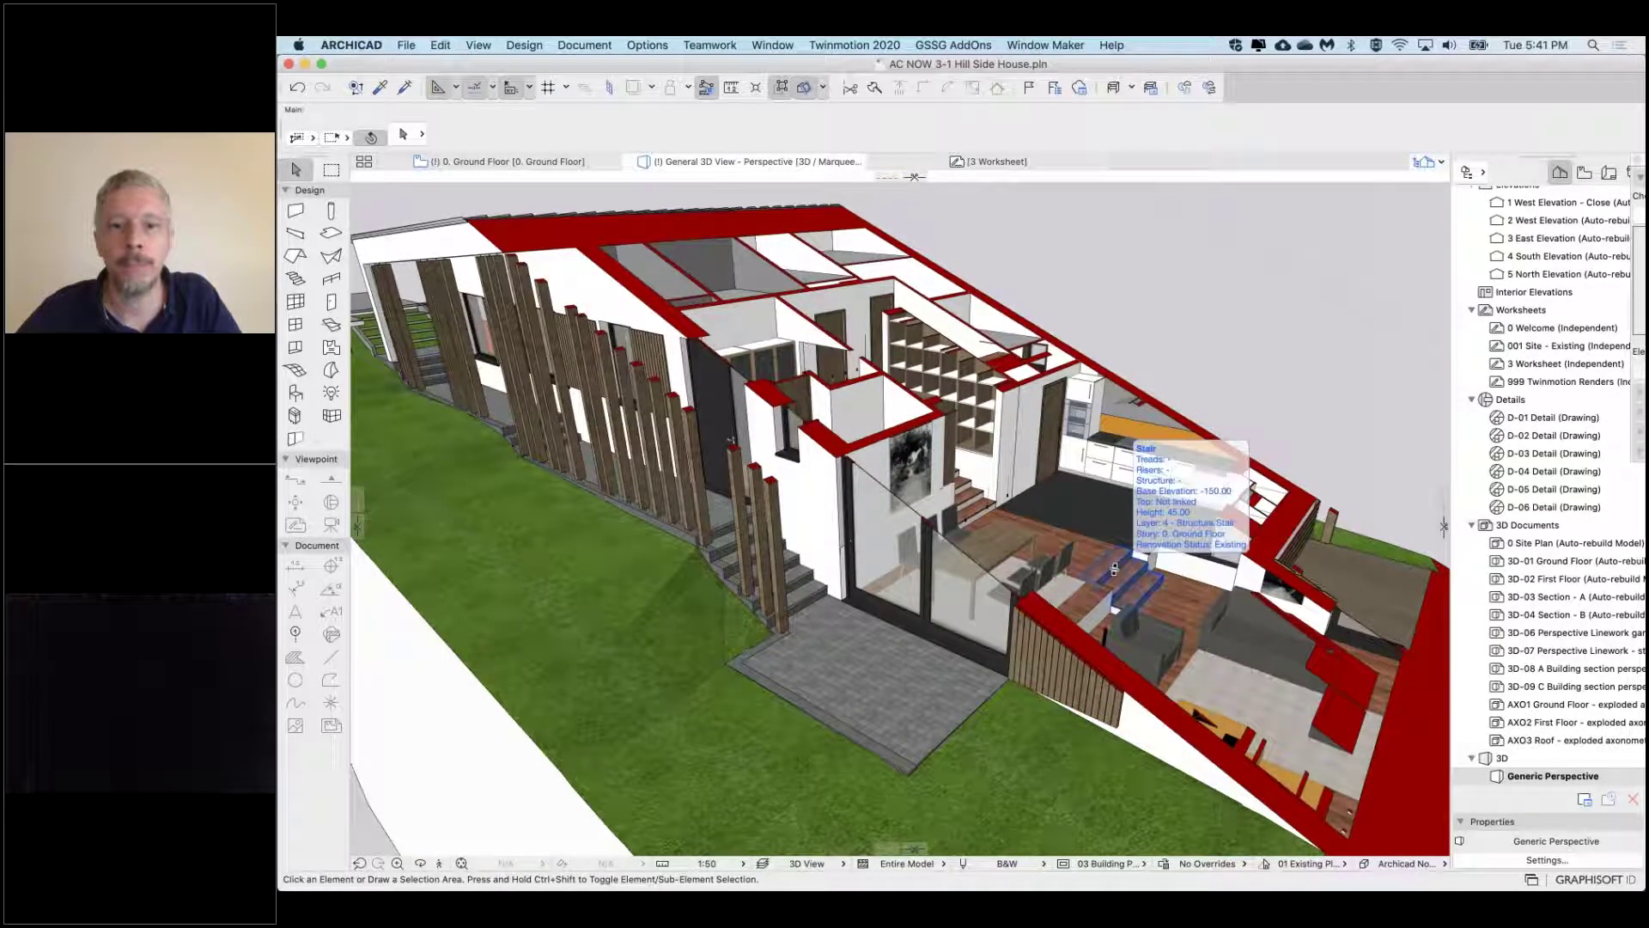
# Turn off the 3D Cutaway and apply the 3D View - See Through layer combination to the house
pyautogui.scroll(-3, 1114, 568)
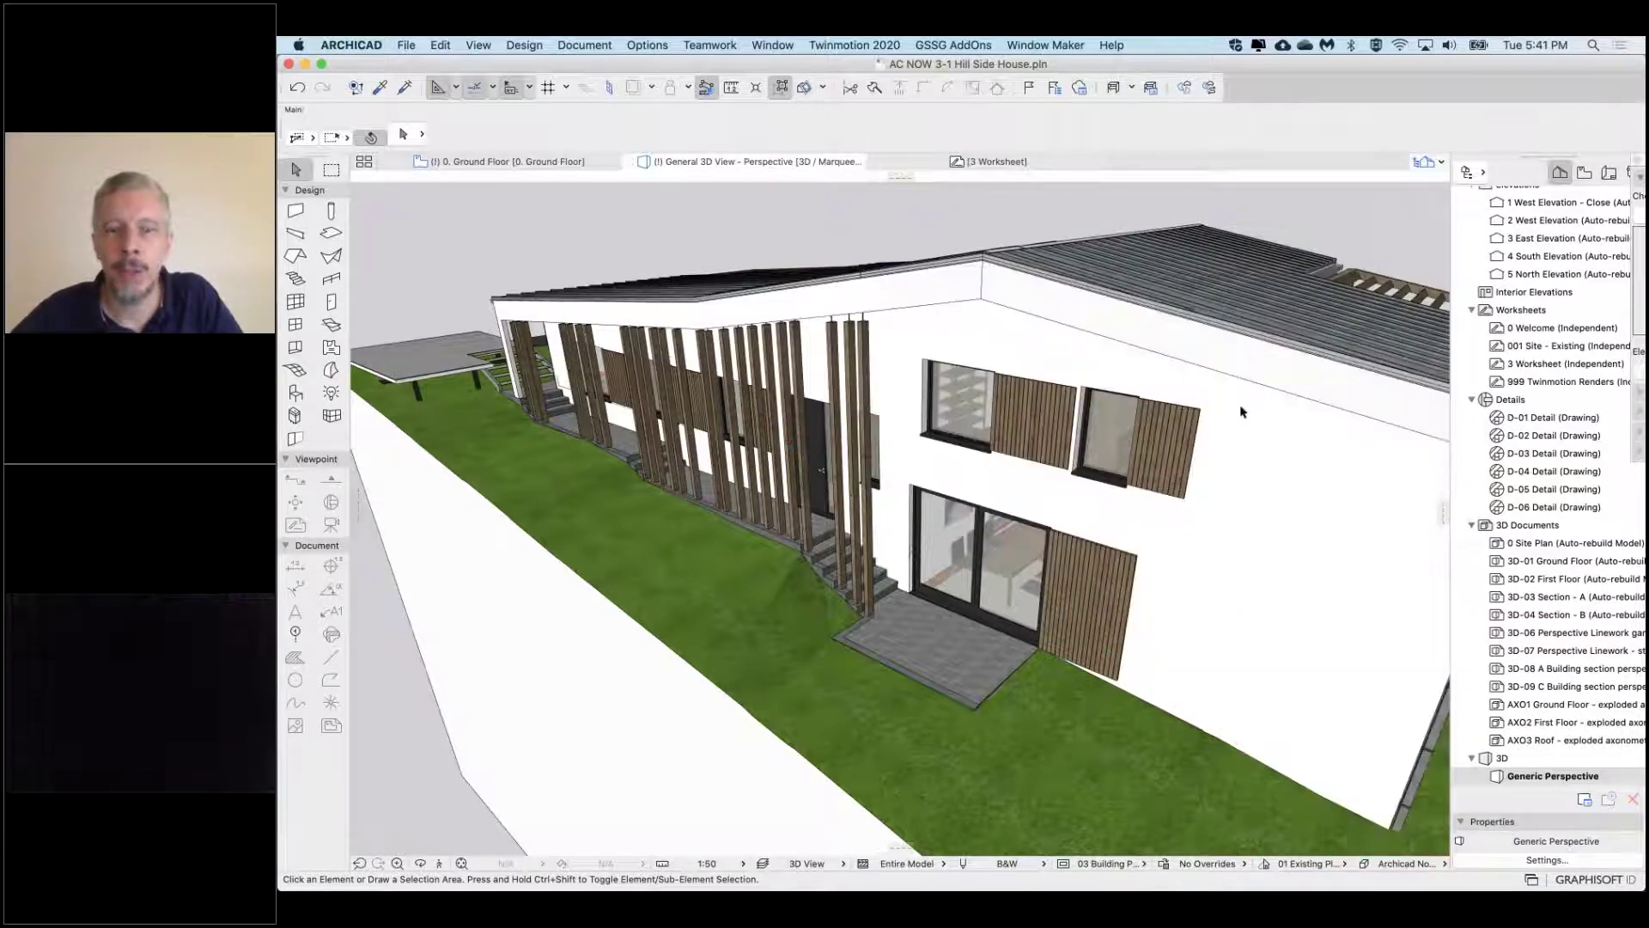
pyautogui.moveTo(1242, 412); pyautogui.dragTo(1084, 501, button='middle')
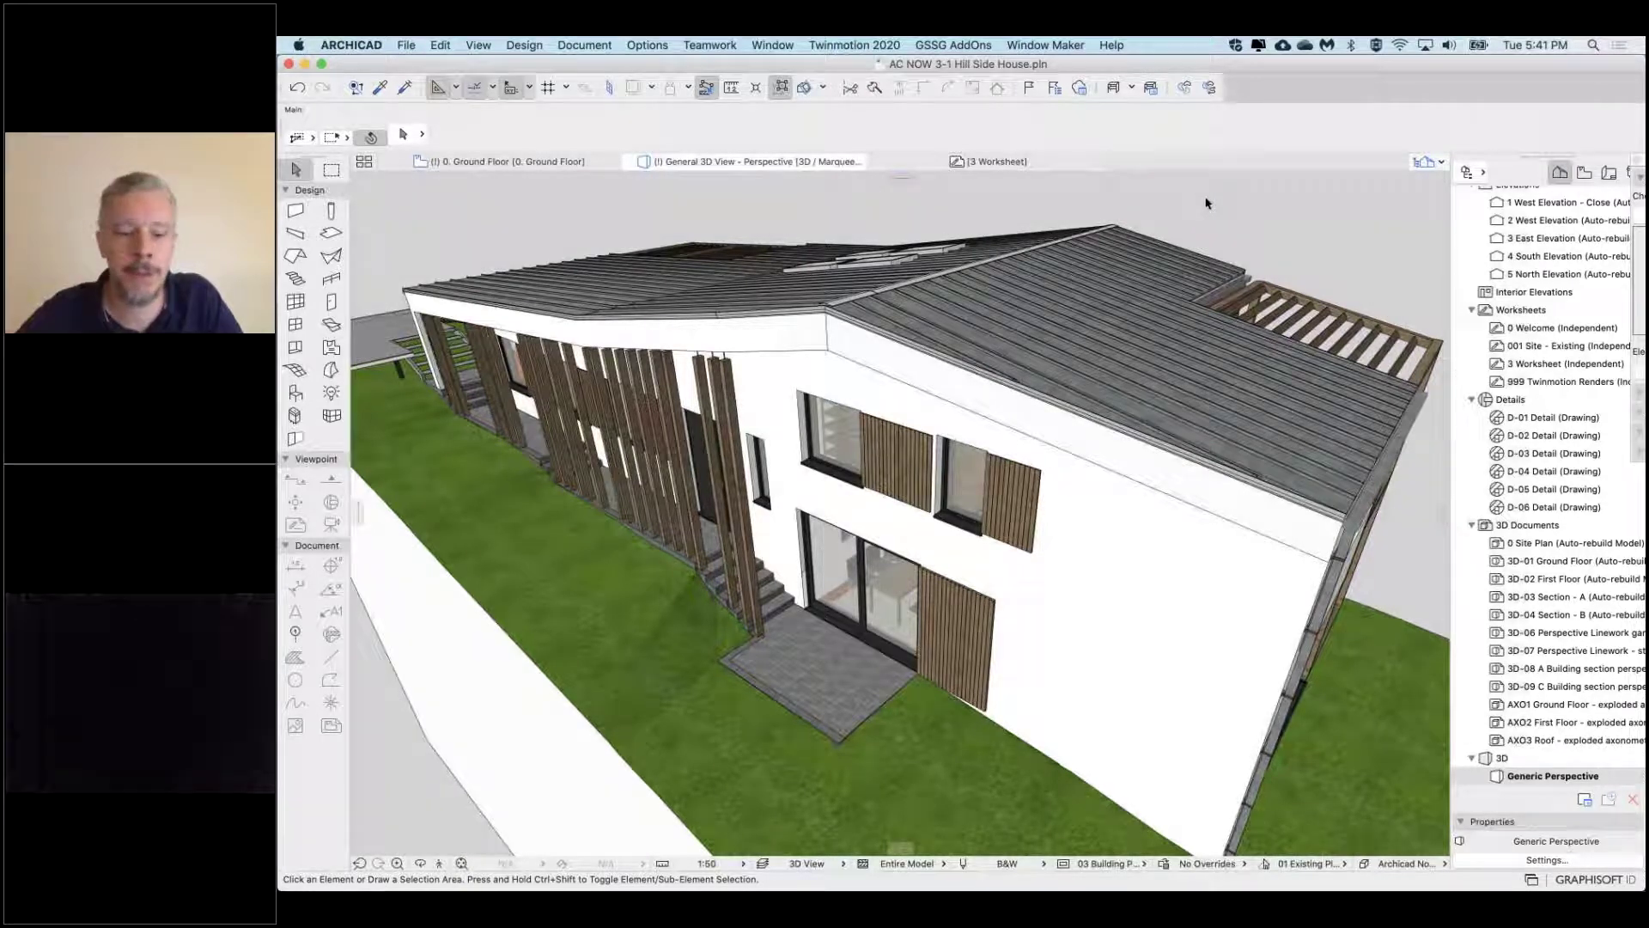
pyautogui.press('super+l')
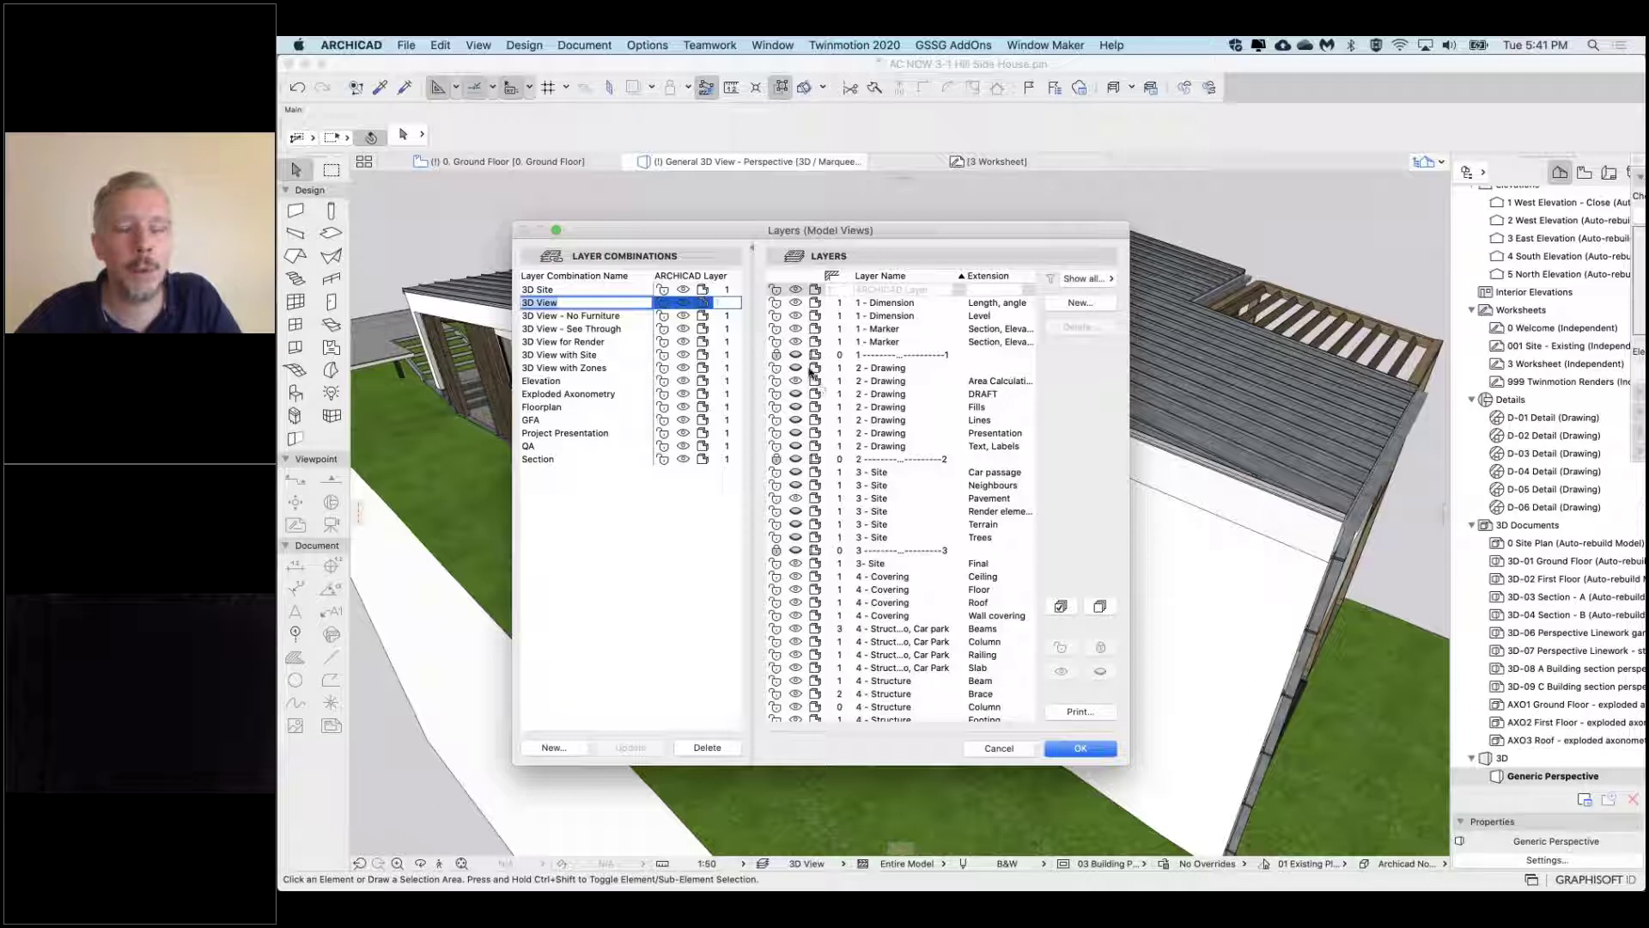
pyautogui.click(558, 330)
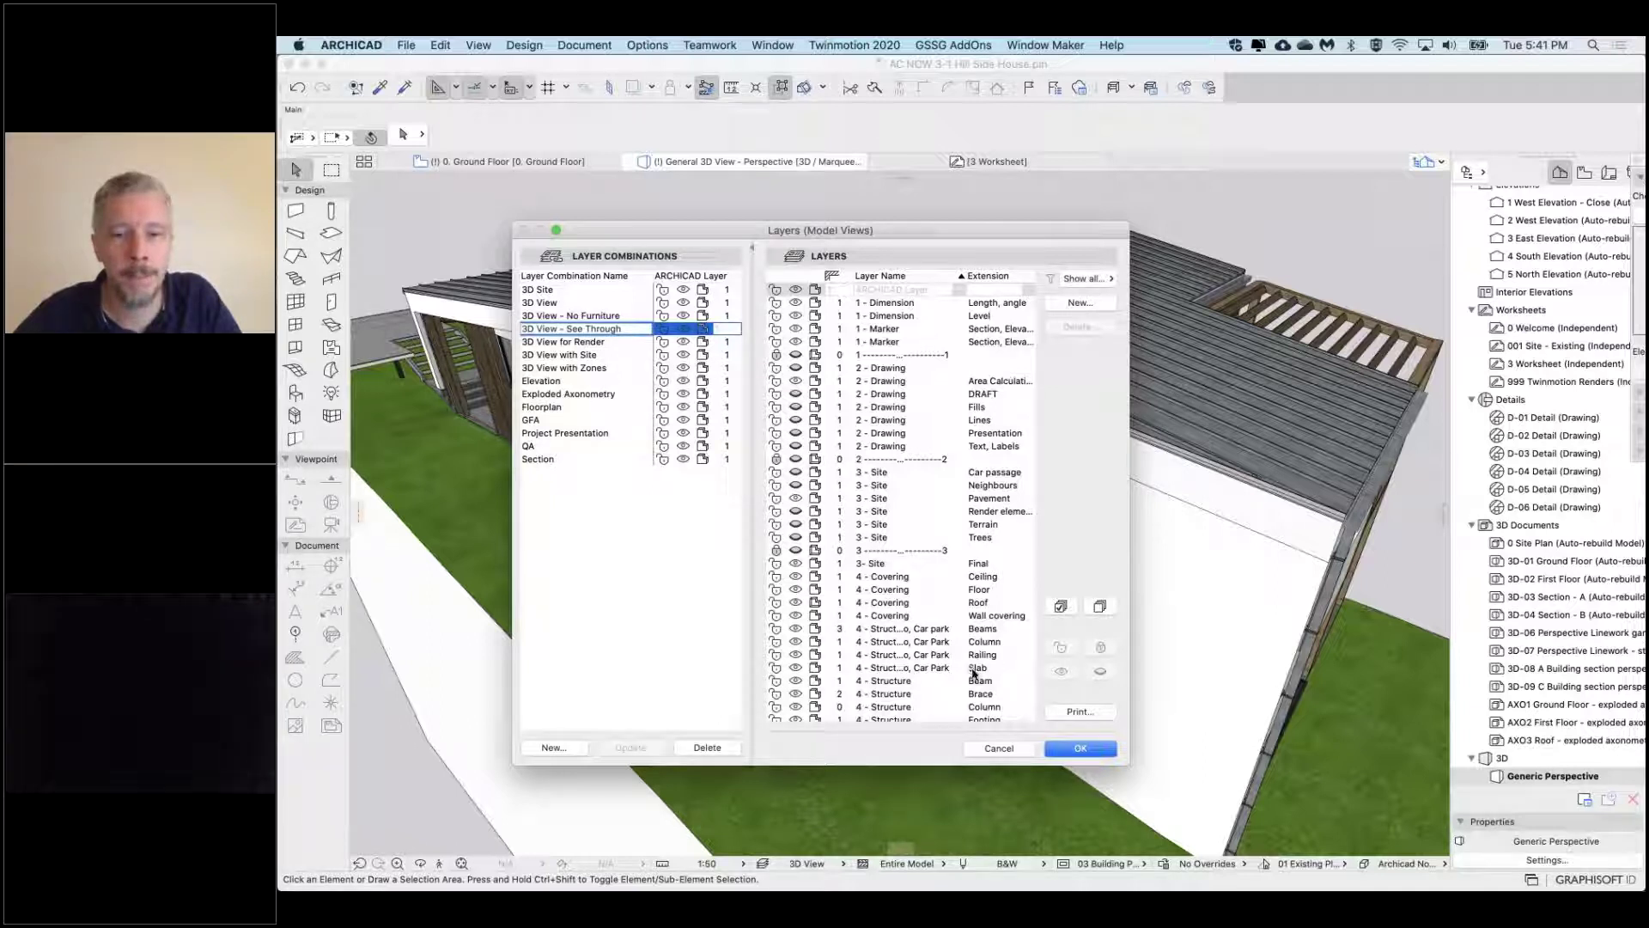
pyautogui.click(1084, 747)
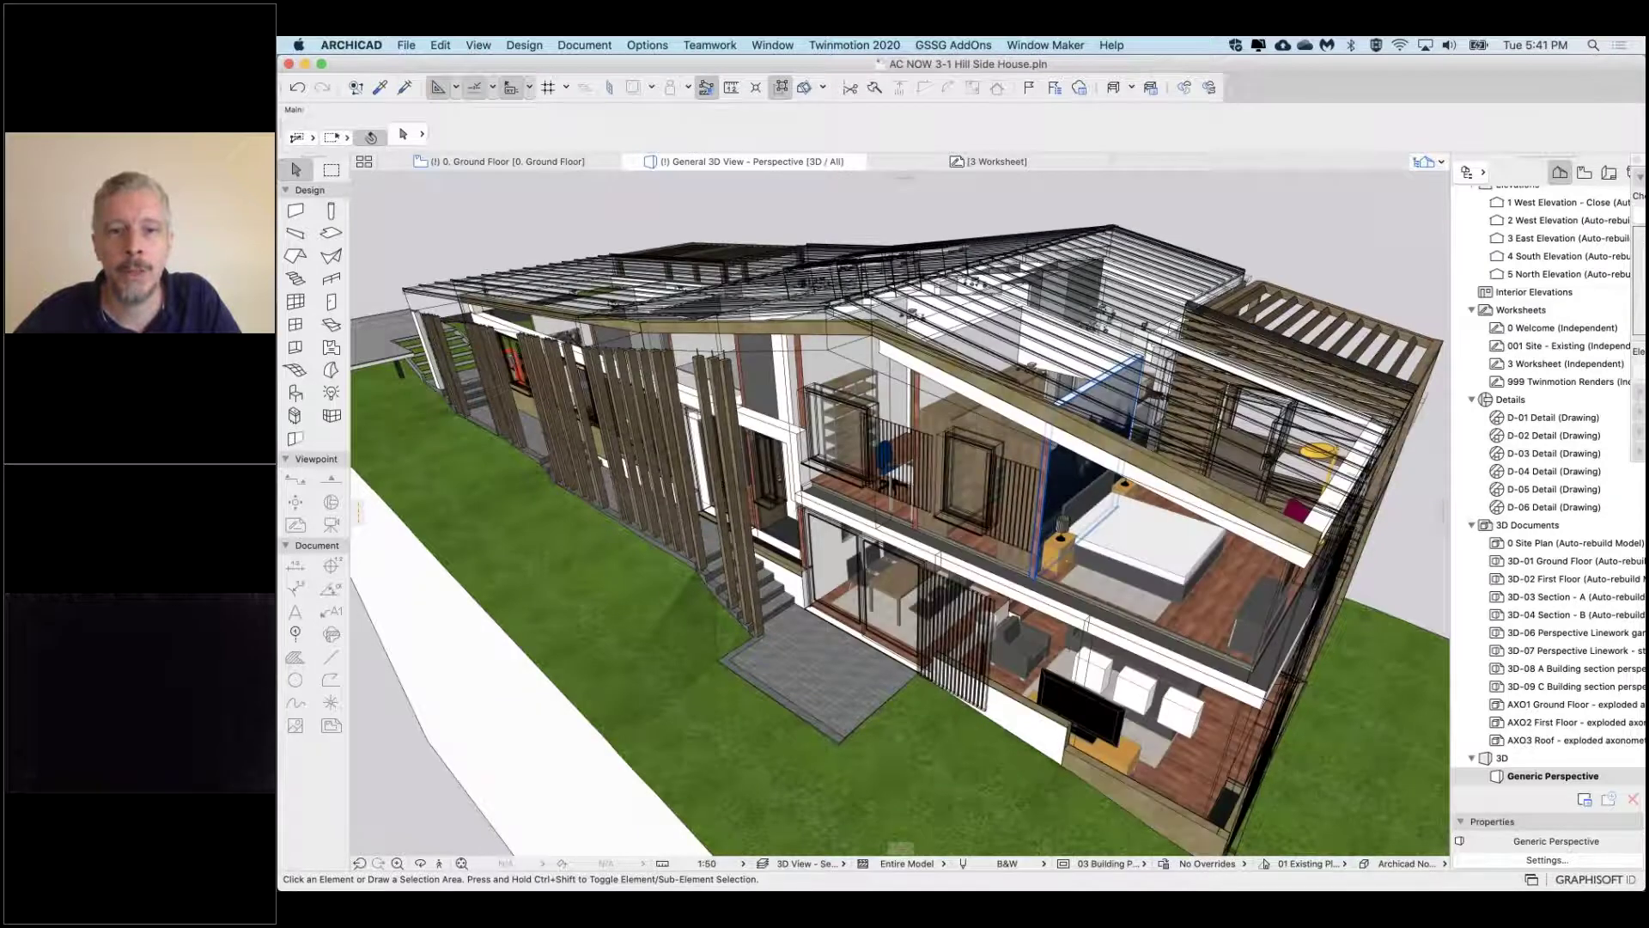
# Orbit around the gable end to examine the interior rooms through the wireframe walls and roof
pyautogui.keyDown('shift'); pyautogui.moveTo(1084, 430); pyautogui.dragTo(1035, 350, button='middle'); pyautogui.keyUp('shift')
pyautogui.moveTo(1066, 488)
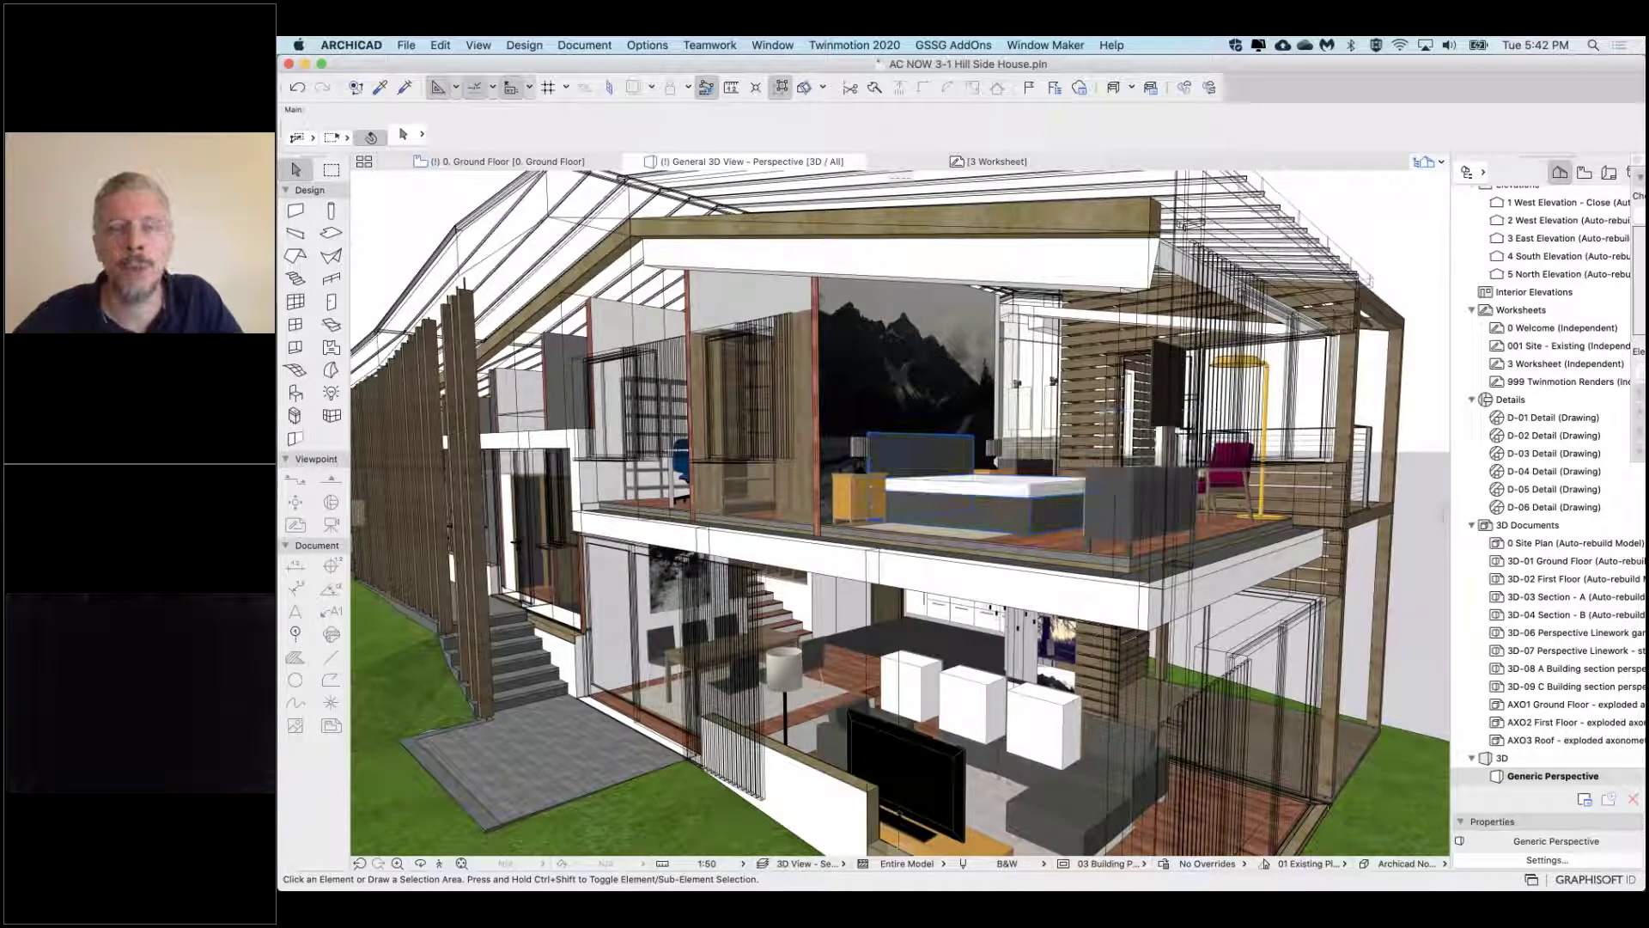
pyautogui.keyDown('shift'); pyautogui.moveTo(1132, 464); pyautogui.dragTo(1082, 399, button='middle'); pyautogui.keyUp('shift')
pyautogui.keyDown('shift'); pyautogui.moveTo(893, 485); pyautogui.dragTo(846, 550, button='middle'); pyautogui.keyUp('shift')
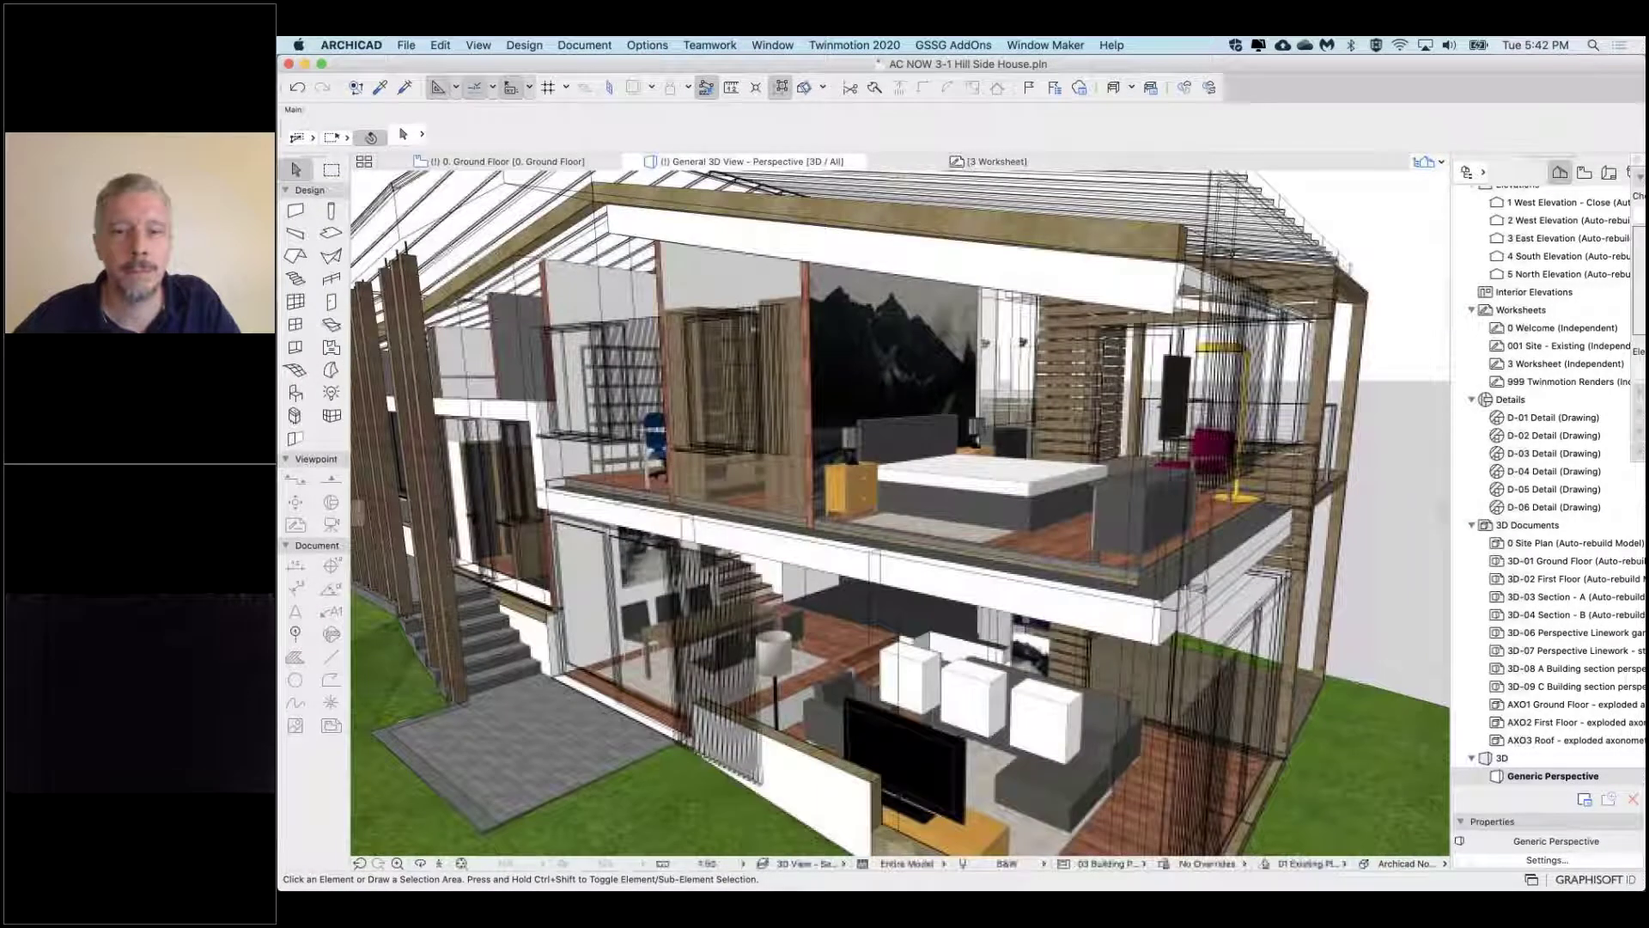
pyautogui.moveTo(1255, 279); pyautogui.dragTo(1335, 224, button='middle')
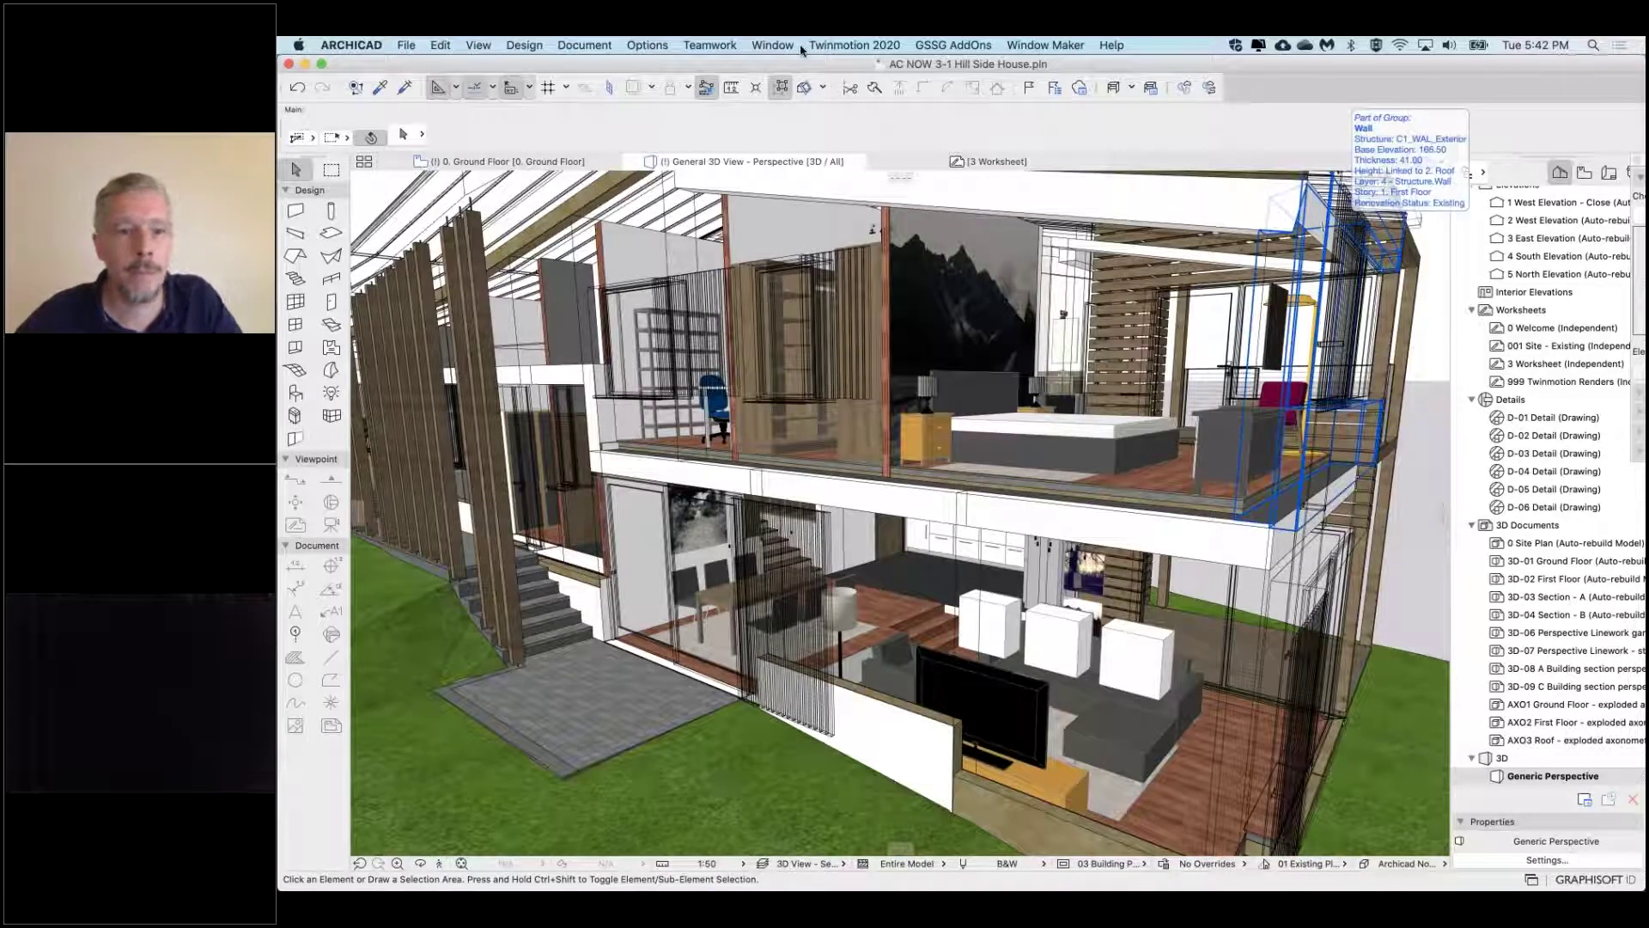
# Switch back to the 3D View layer combination and show the whole solid house
pyautogui.press('super+l')
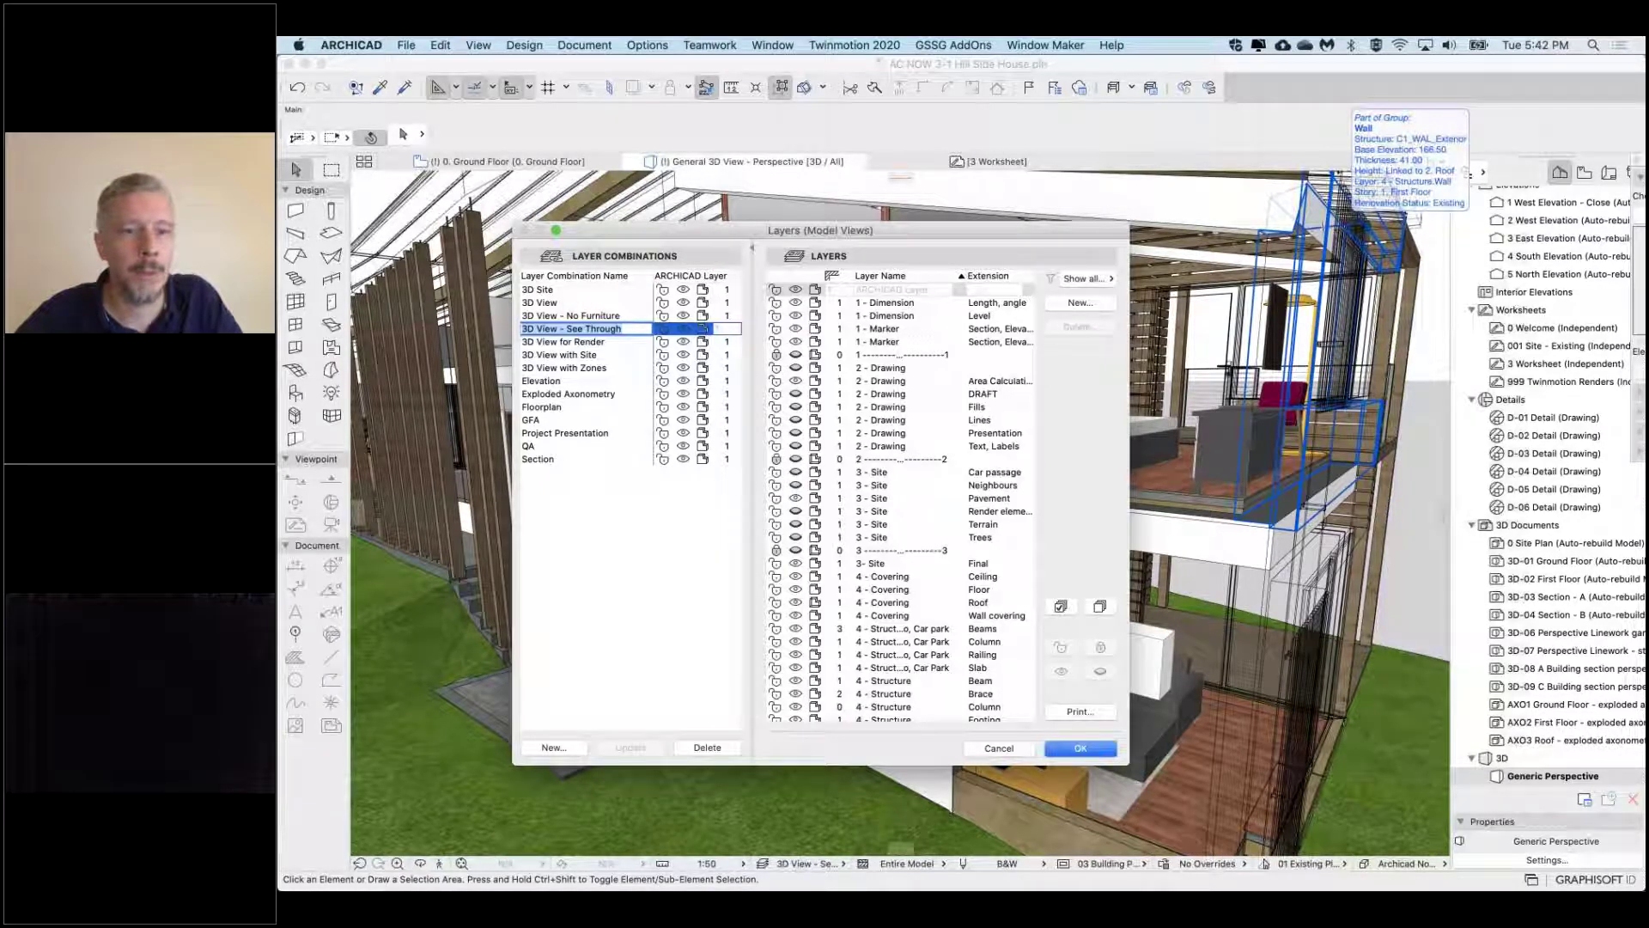
pyautogui.press('Up')
pyautogui.press('Up')
pyautogui.click(1080, 750)
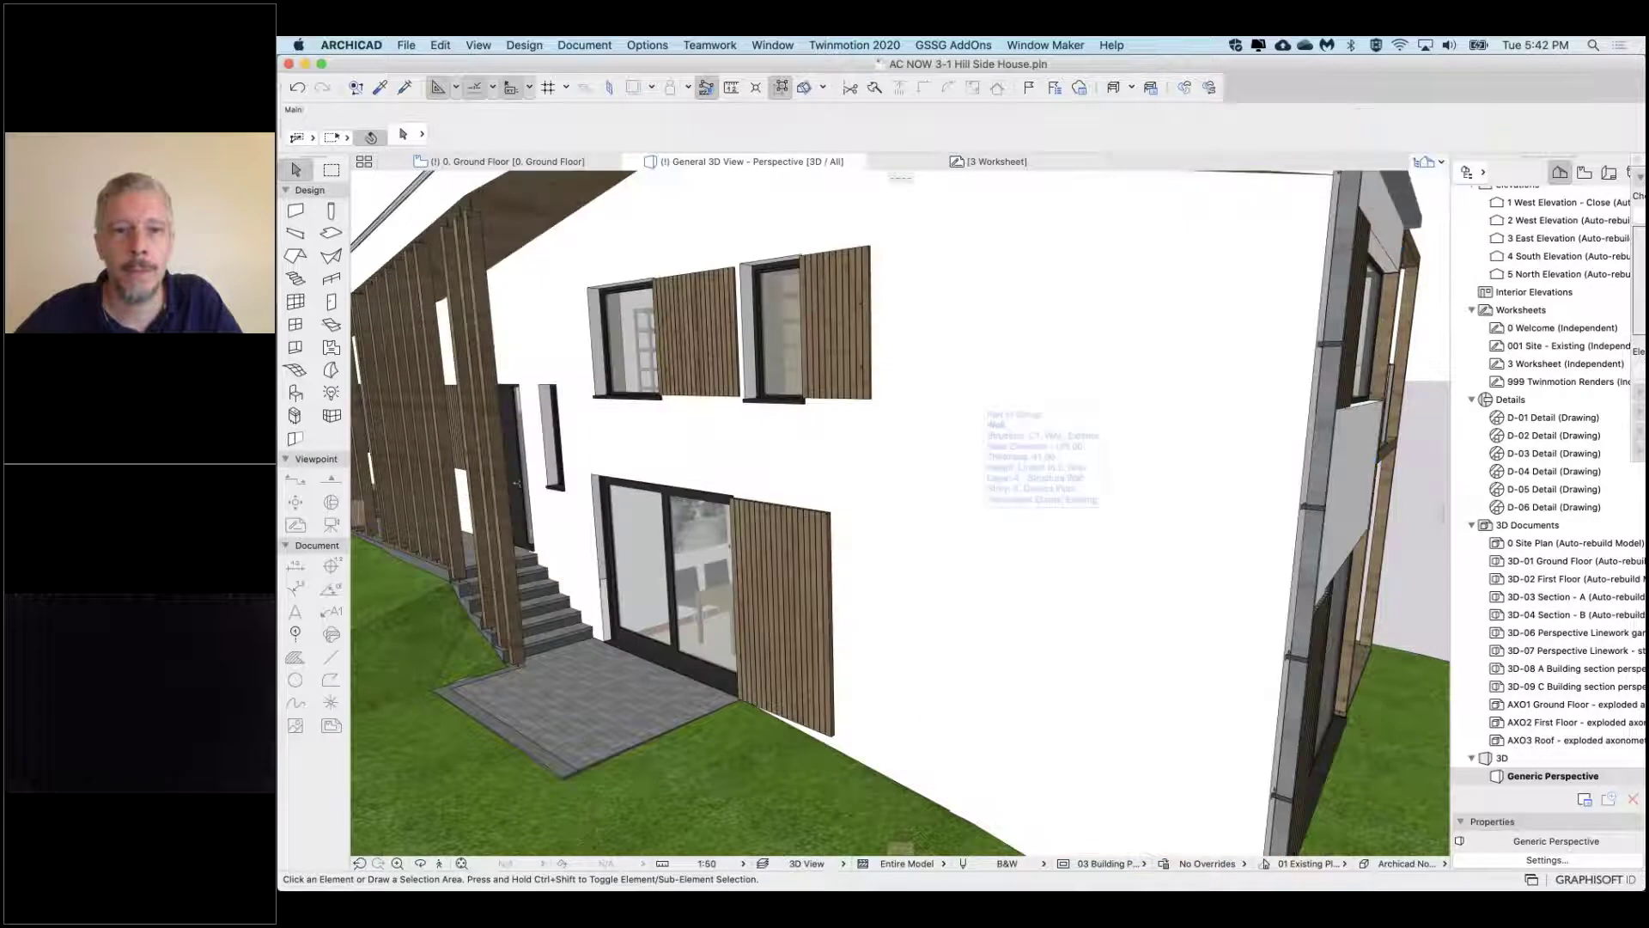
pyautogui.scroll(-5, 1003, 559)
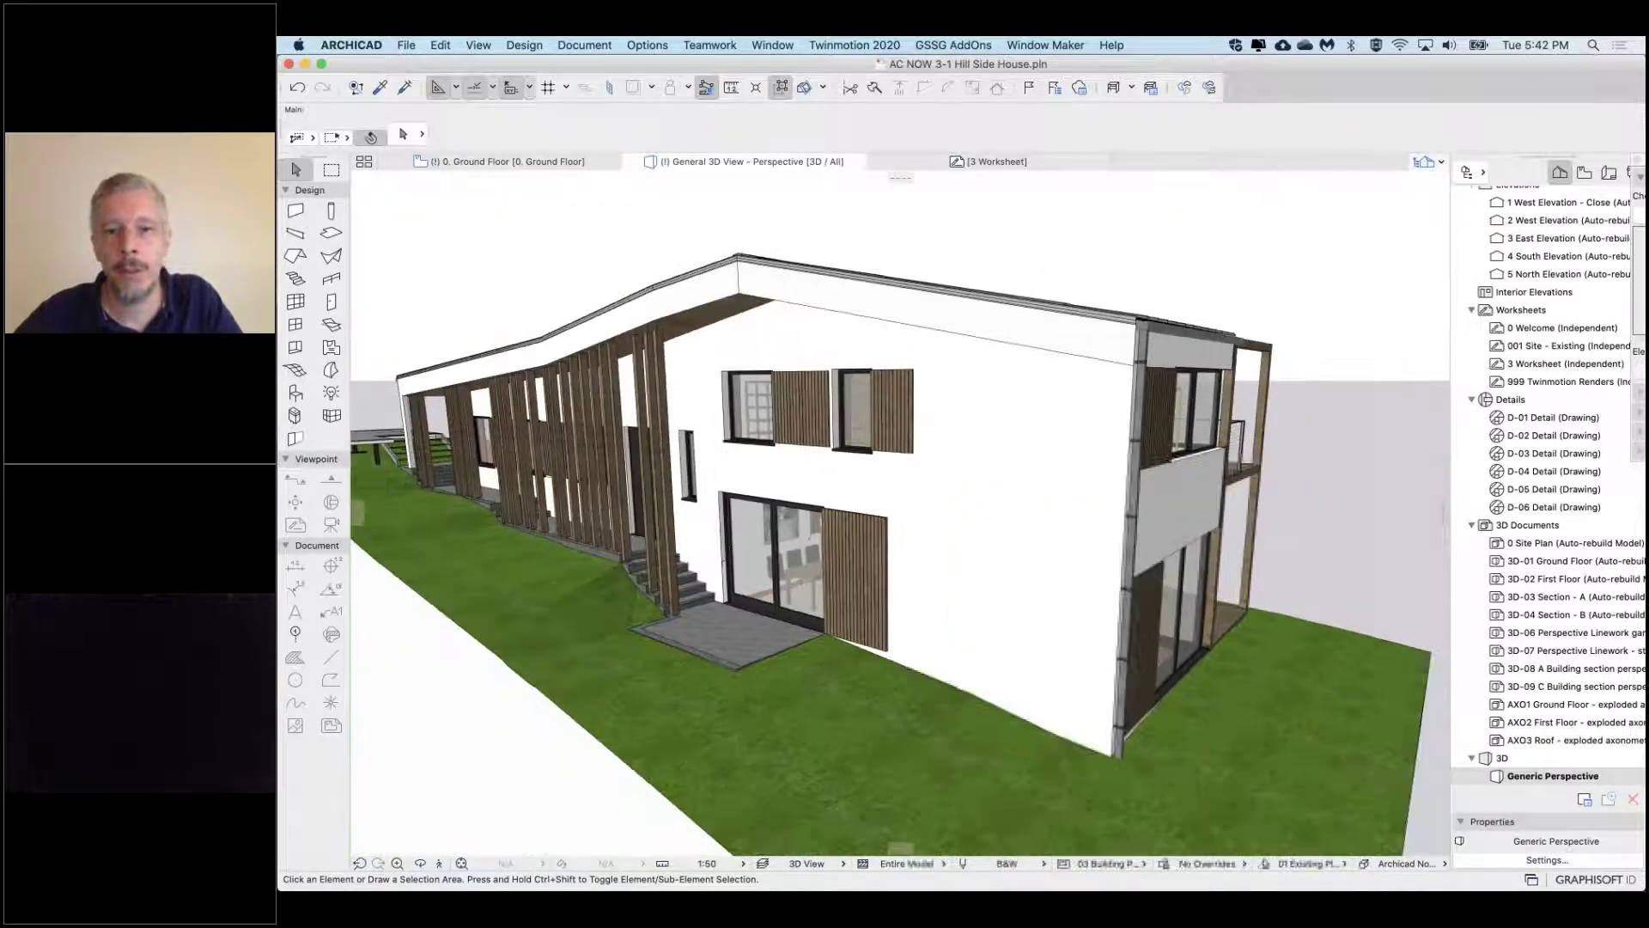
# Create a new 3D style named Back Model based on the Archicad Now! OpenGL style
pyautogui.keyDown('shift'); pyautogui.moveTo(1003, 559); pyautogui.dragTo(1063, 599, button='middle'); pyautogui.keyUp('shift')
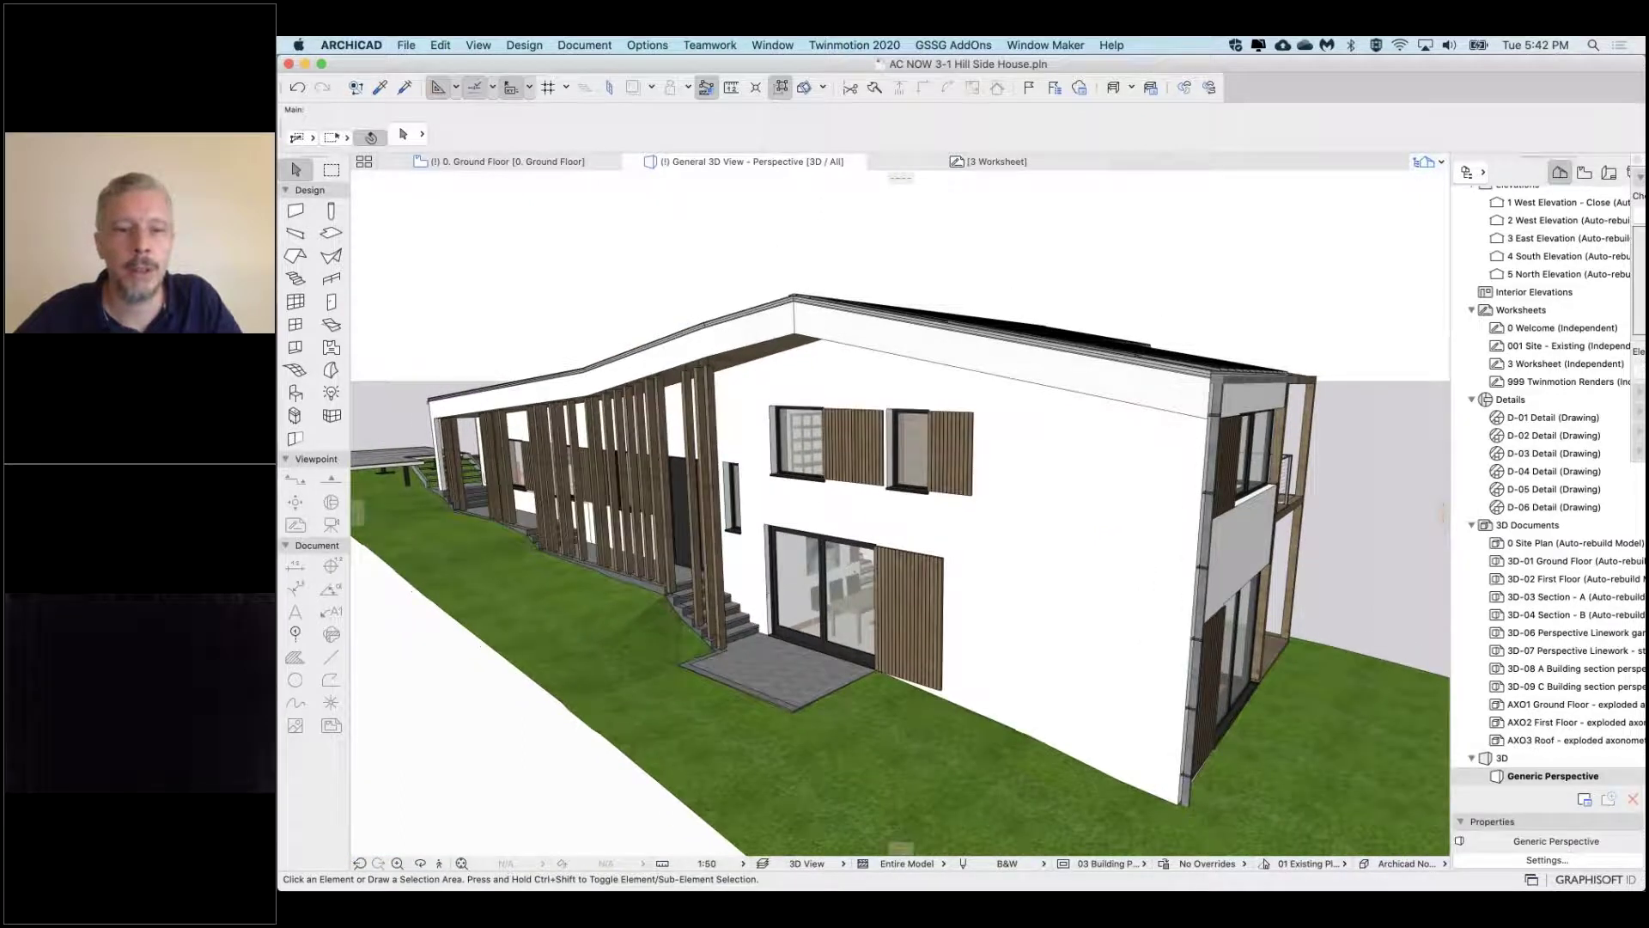
pyautogui.moveTo(846, 399); pyautogui.dragTo(961, 342, button='middle')
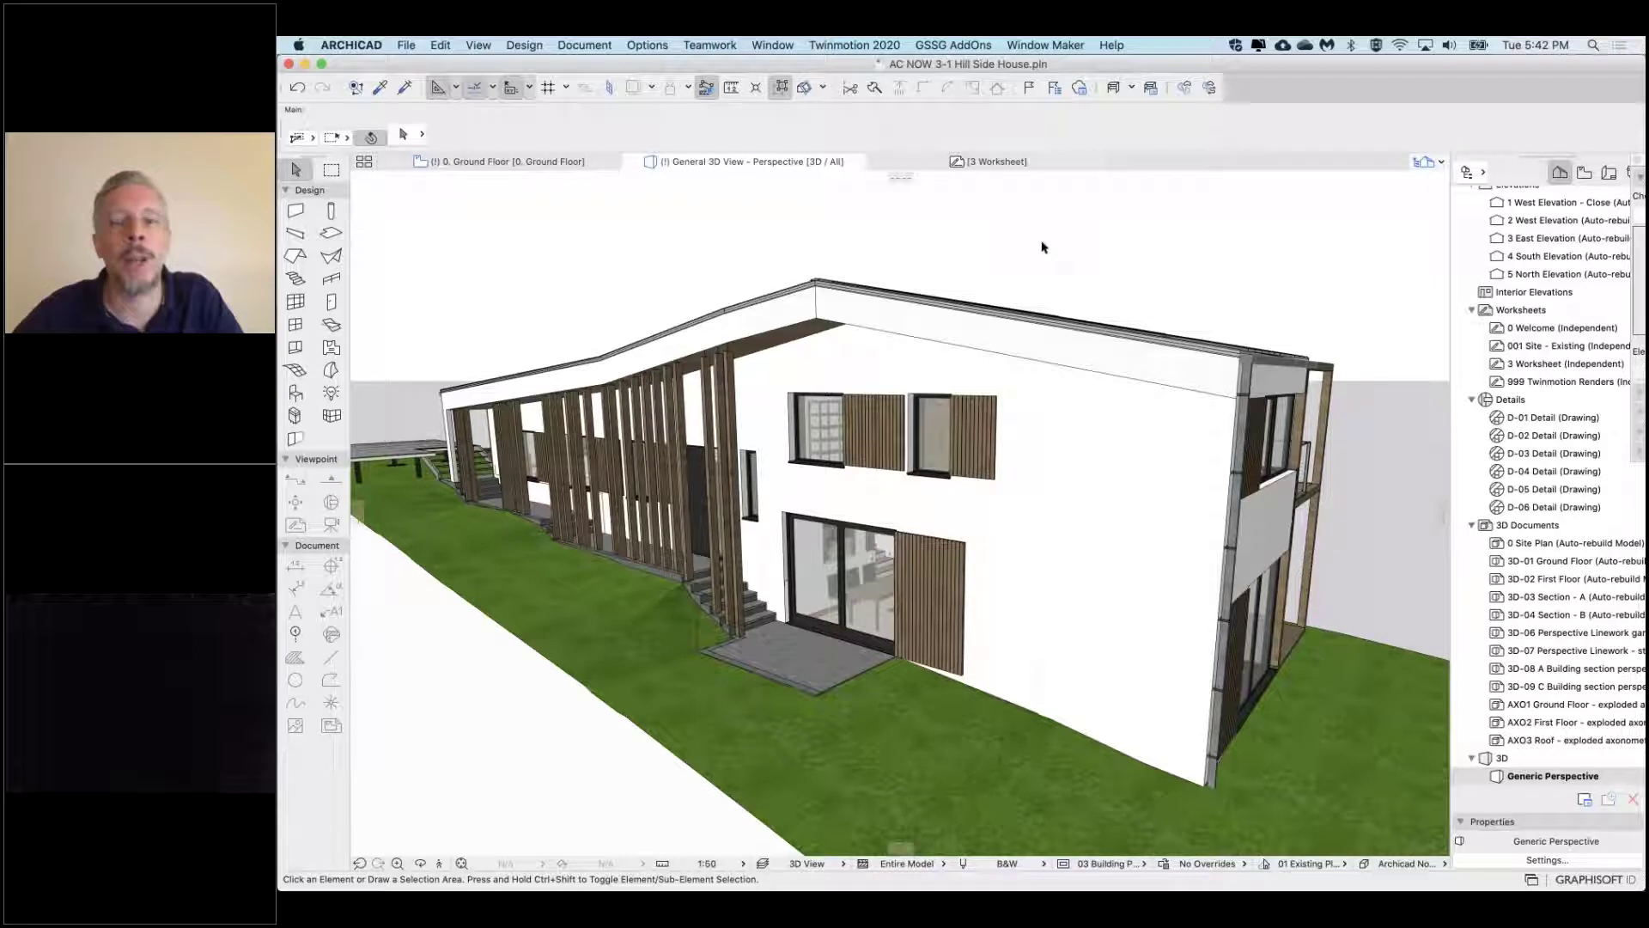
pyautogui.rightClick(1043, 248)
pyautogui.moveTo(1141, 250)
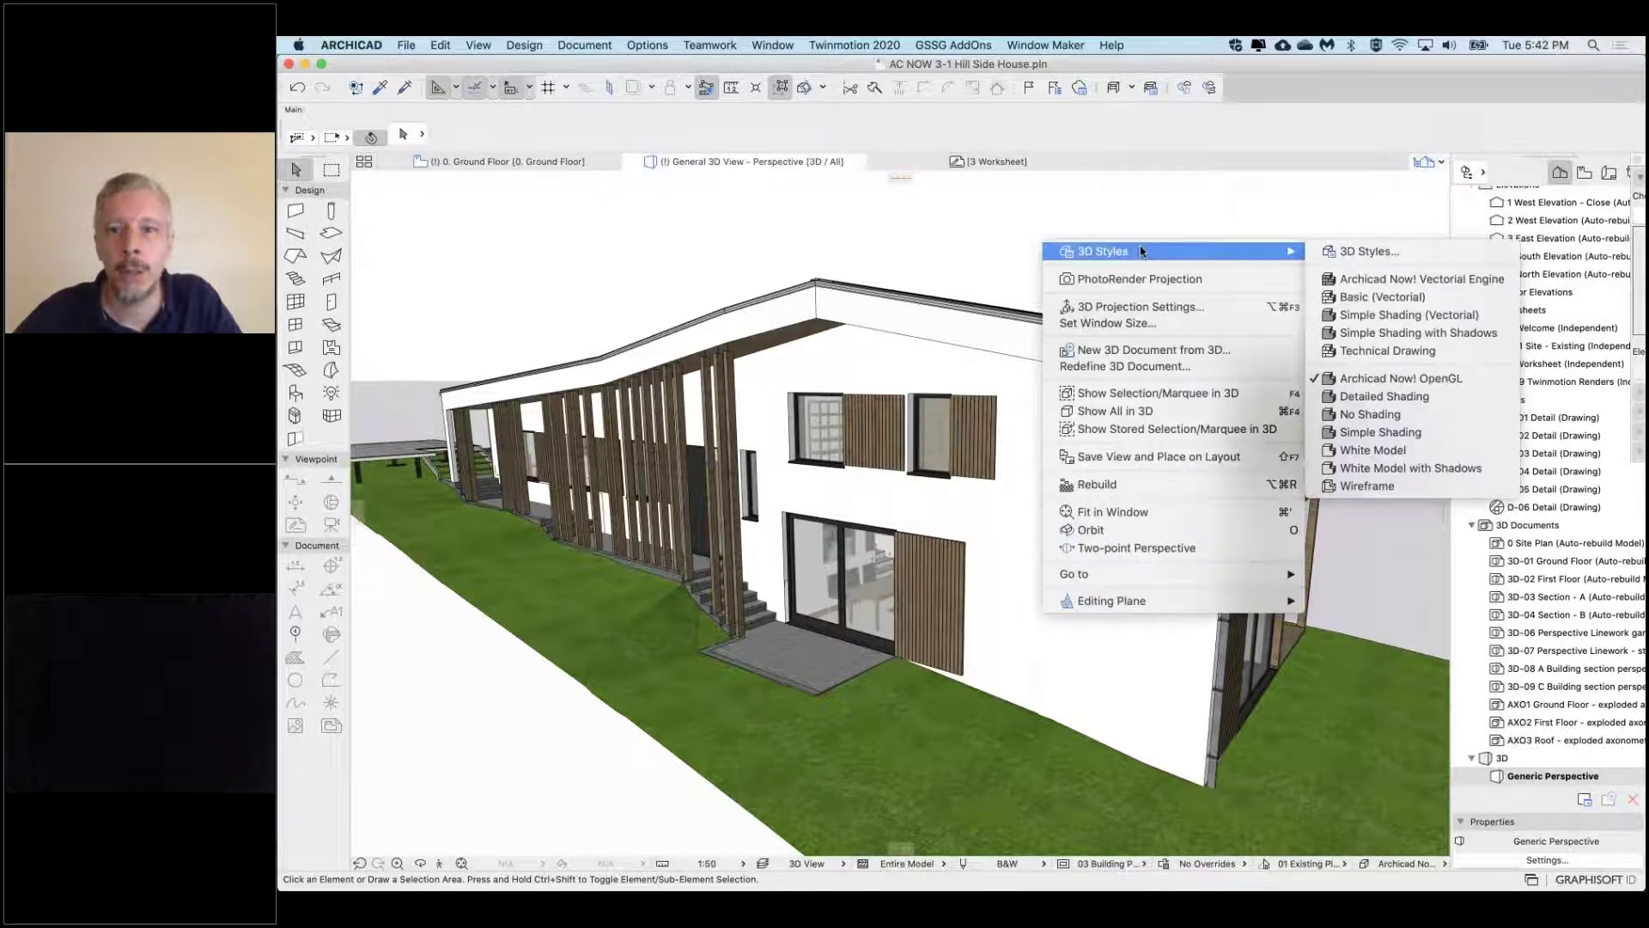
pyautogui.click(1373, 252)
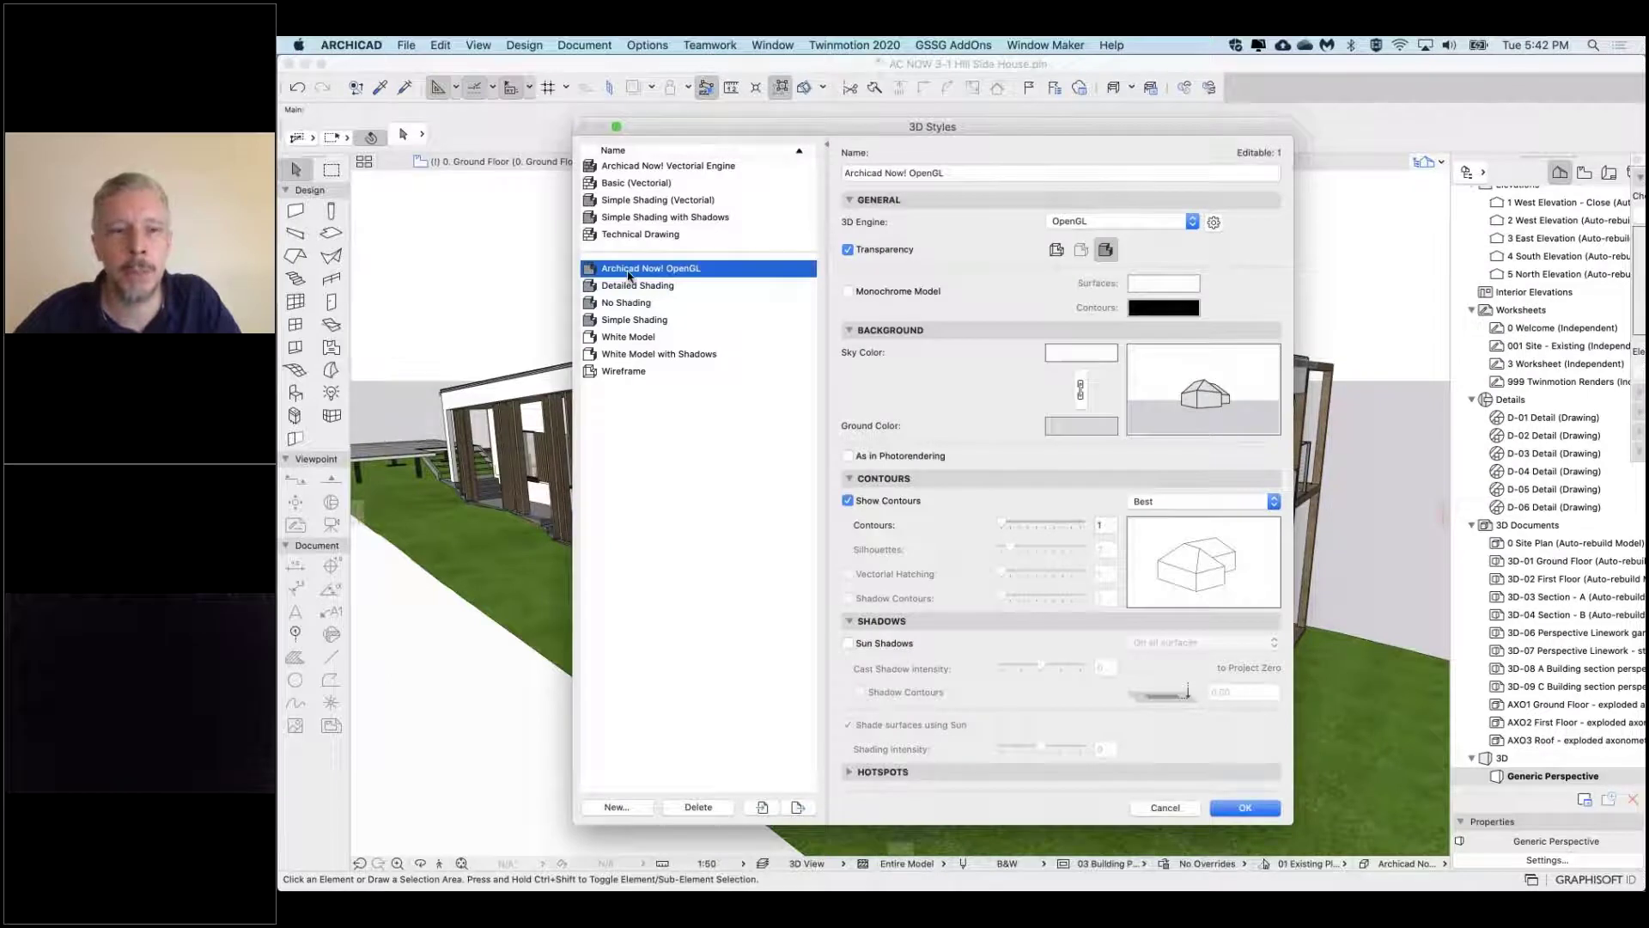
pyautogui.click(619, 808)
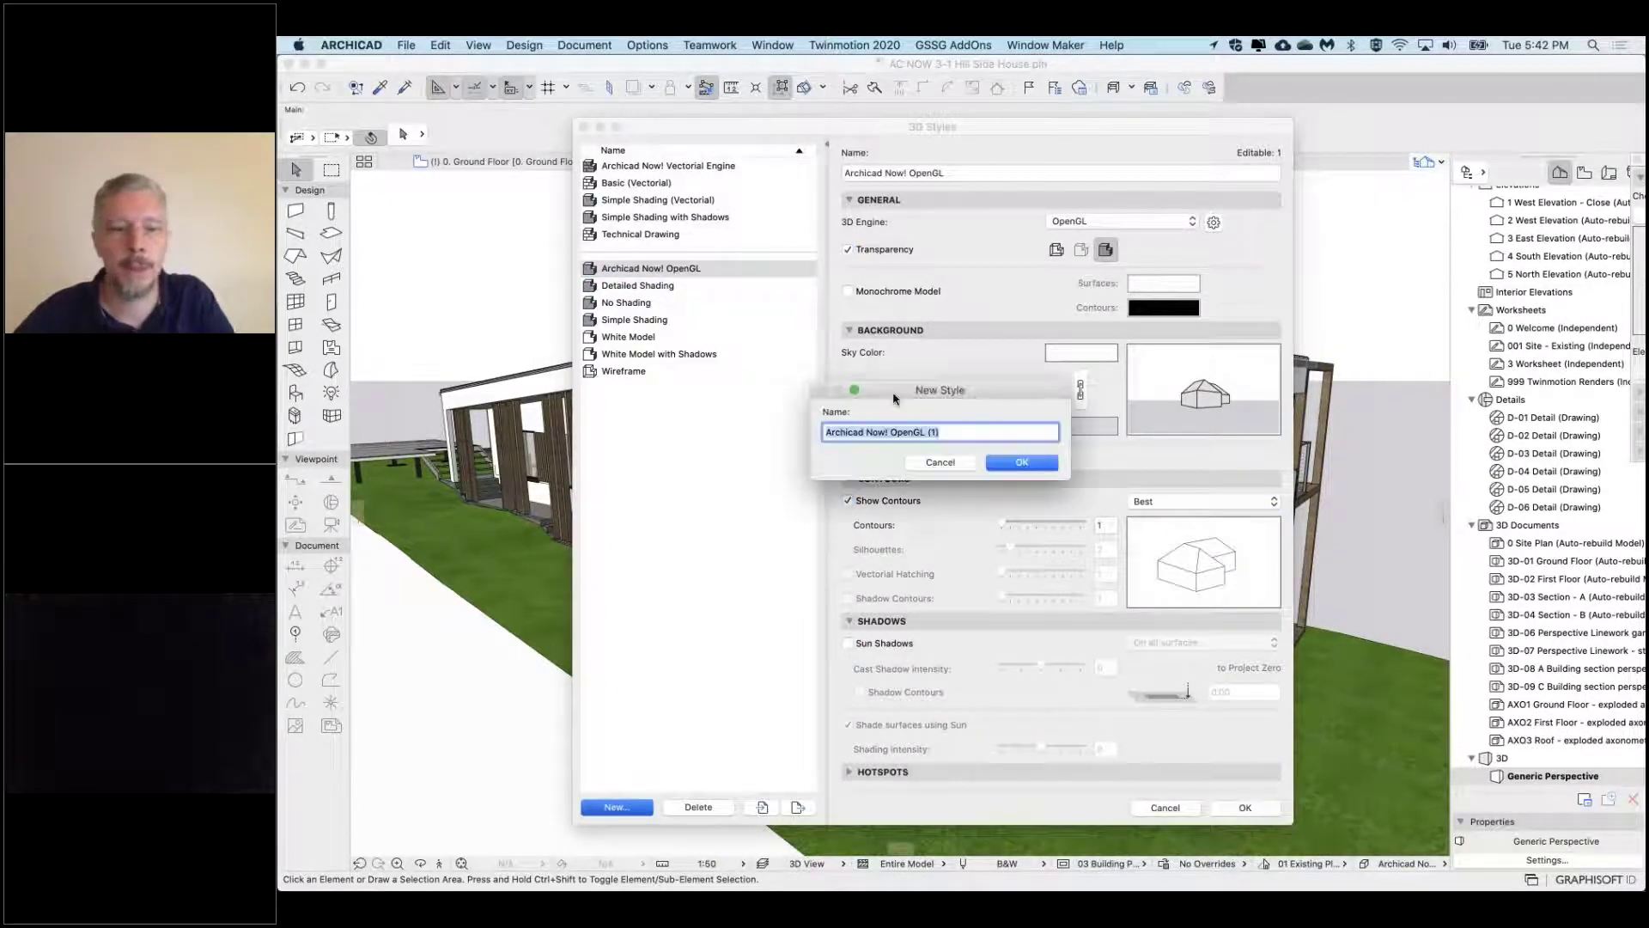
pyautogui.write('Back Model')
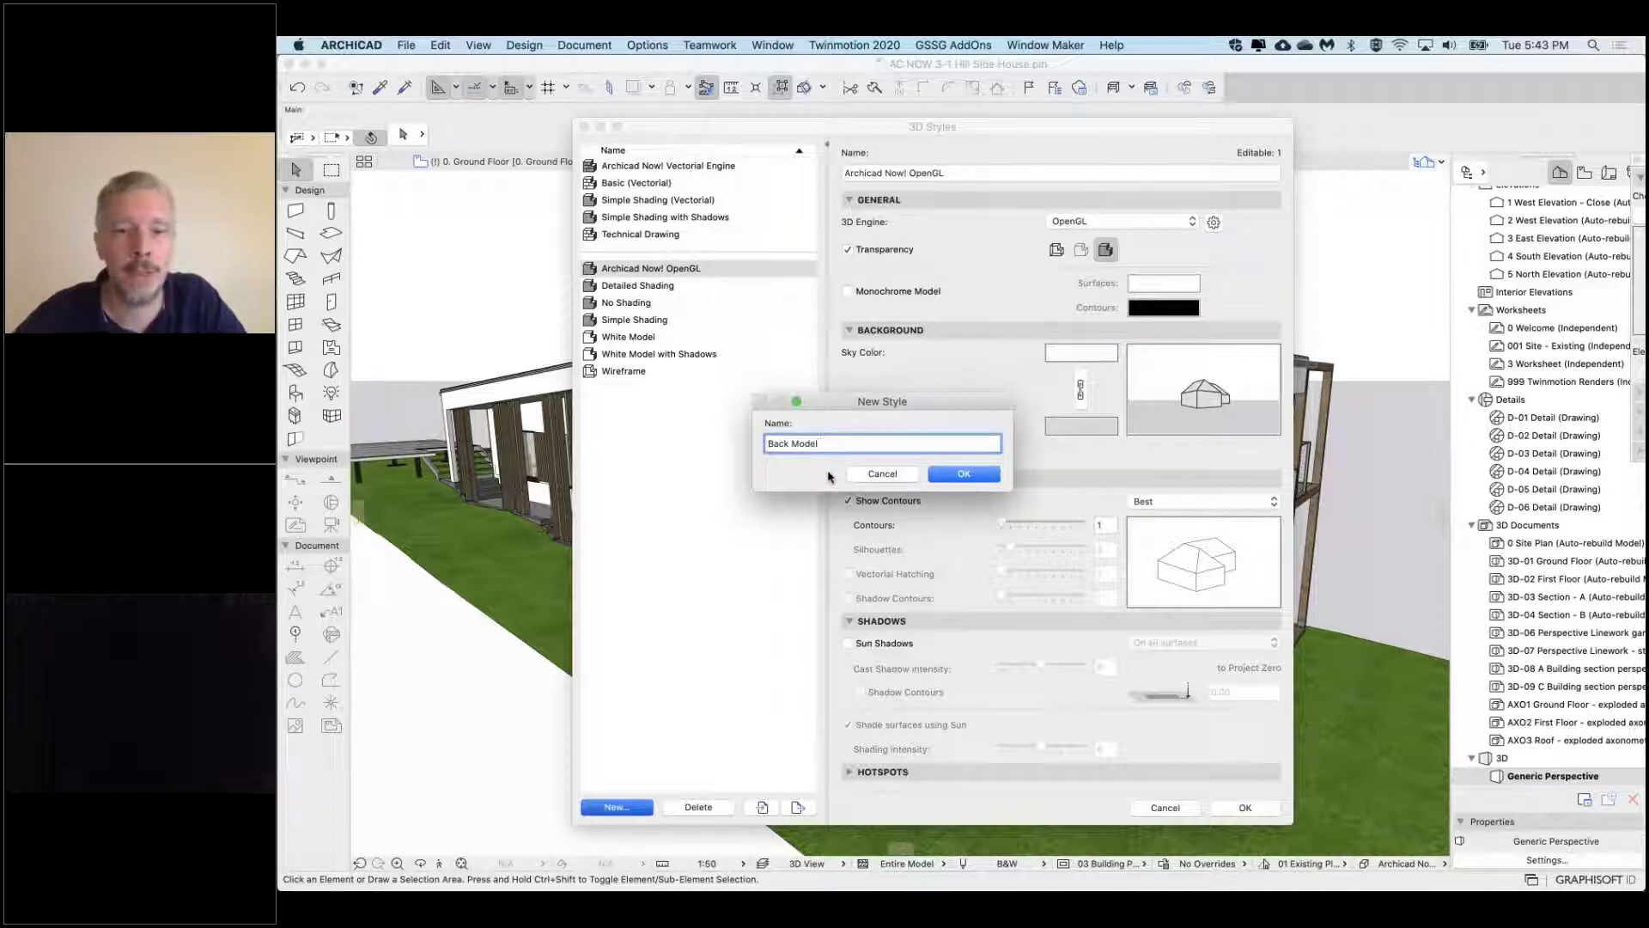
pyautogui.click(964, 475)
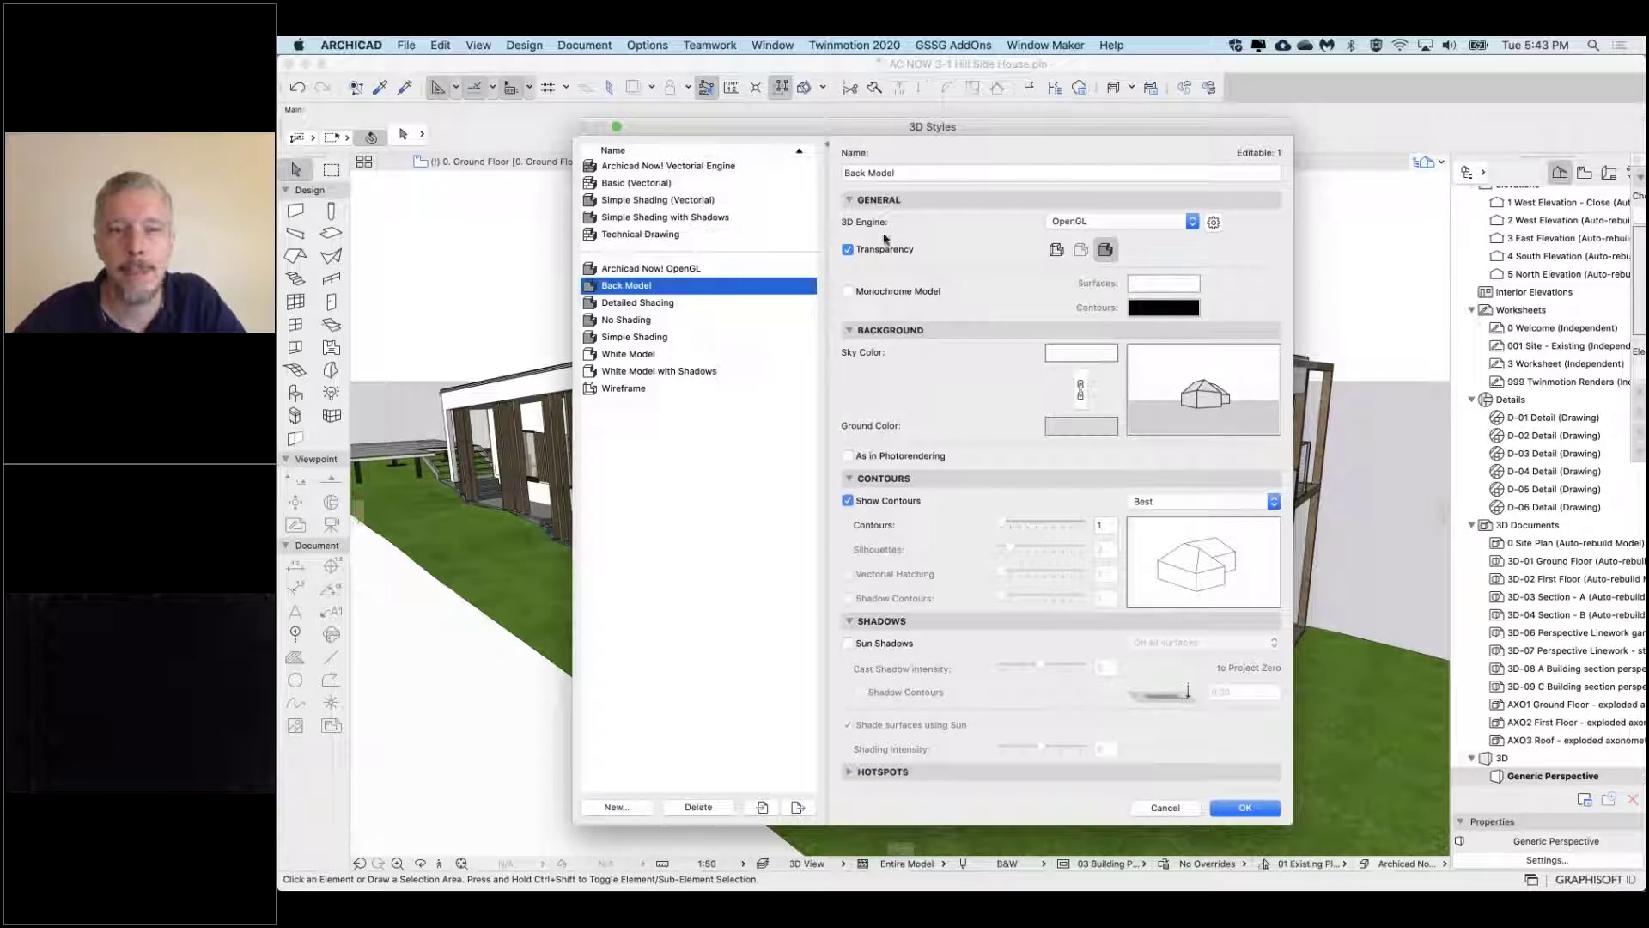
# Make the Back Model style monochrome, with dark grey surfaces and white contours
pyautogui.click(876, 296)
pyautogui.click(1146, 286)
pyautogui.moveTo(919, 272); pyautogui.dragTo(976, 278)
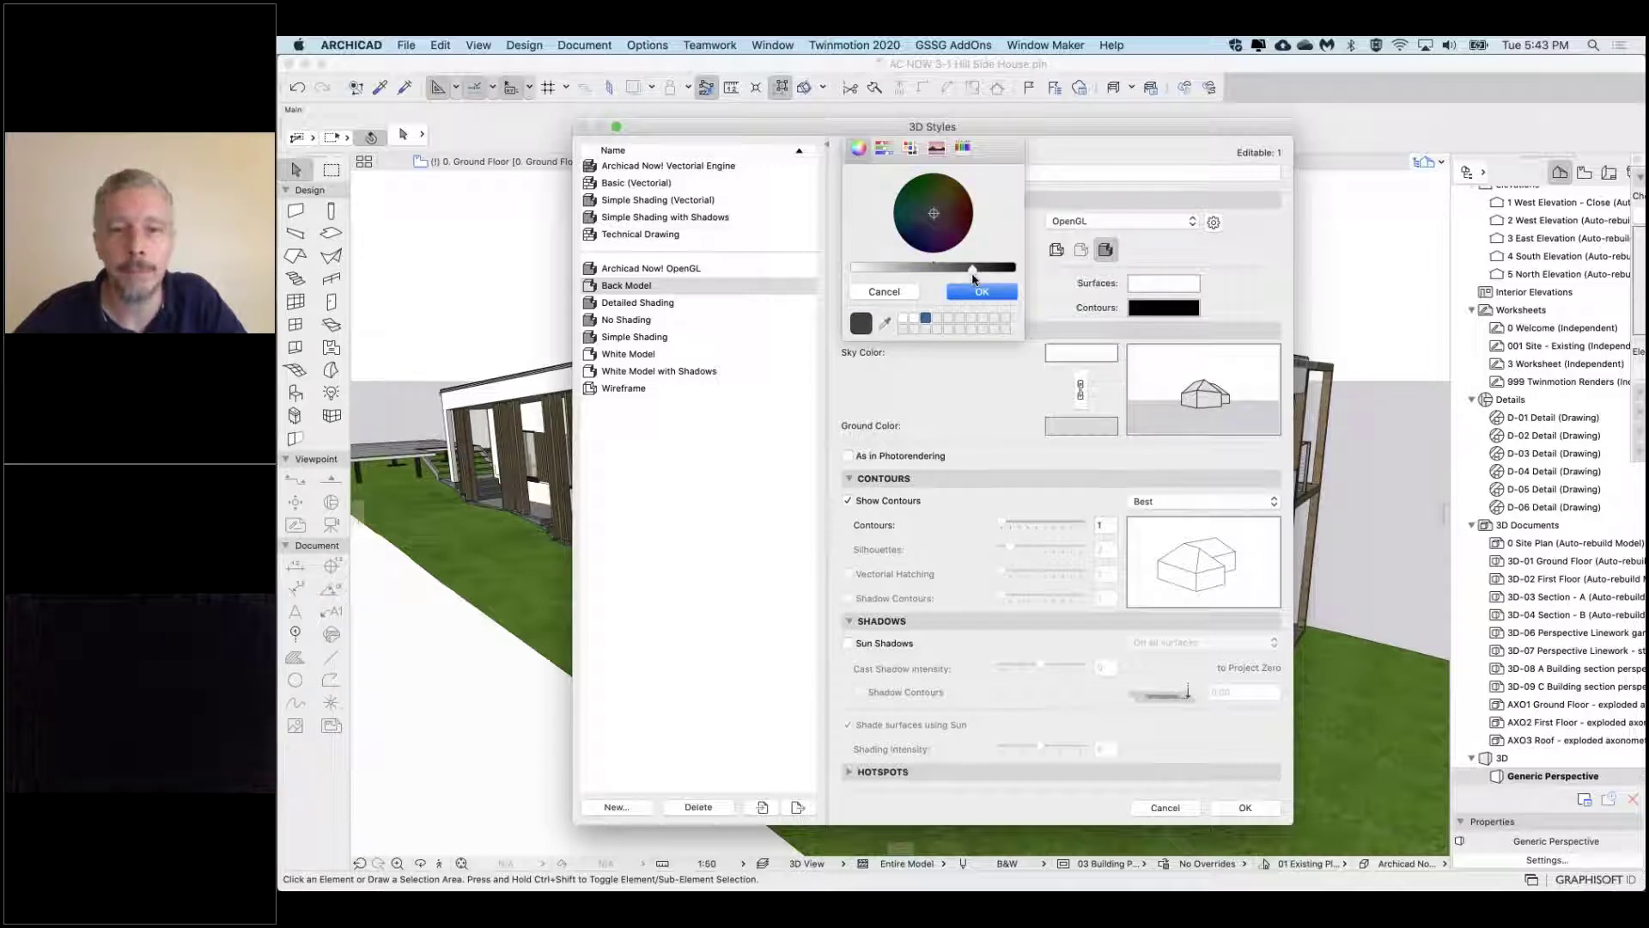
pyautogui.click(980, 293)
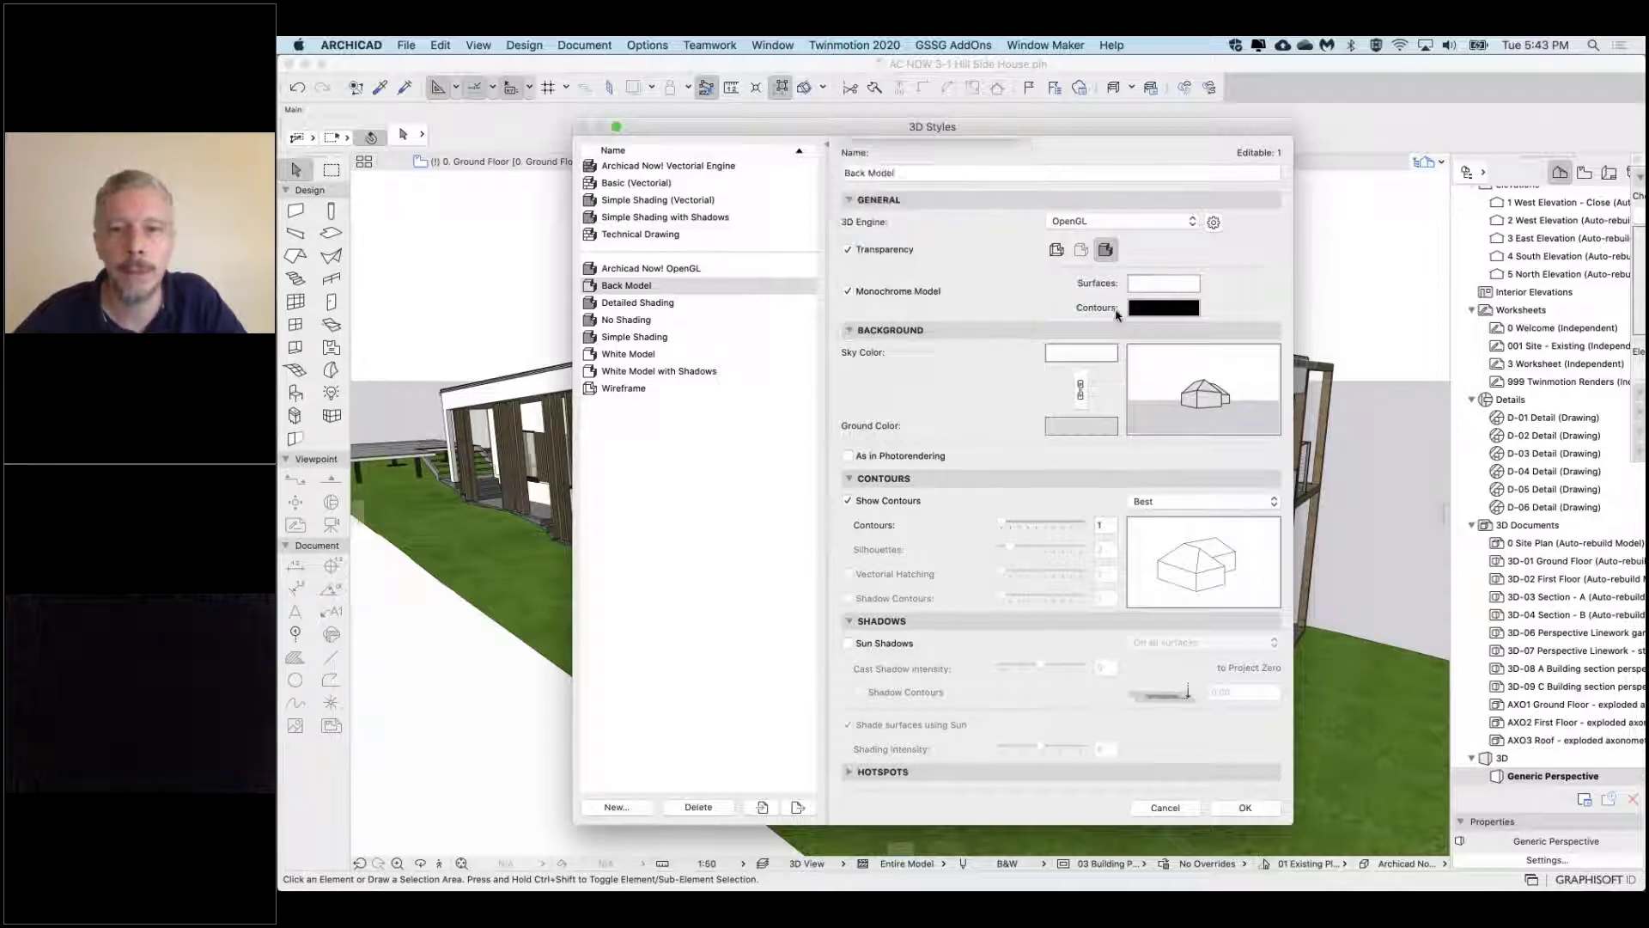
pyautogui.click(1162, 307)
pyautogui.moveTo(970, 267); pyautogui.dragTo(830, 262)
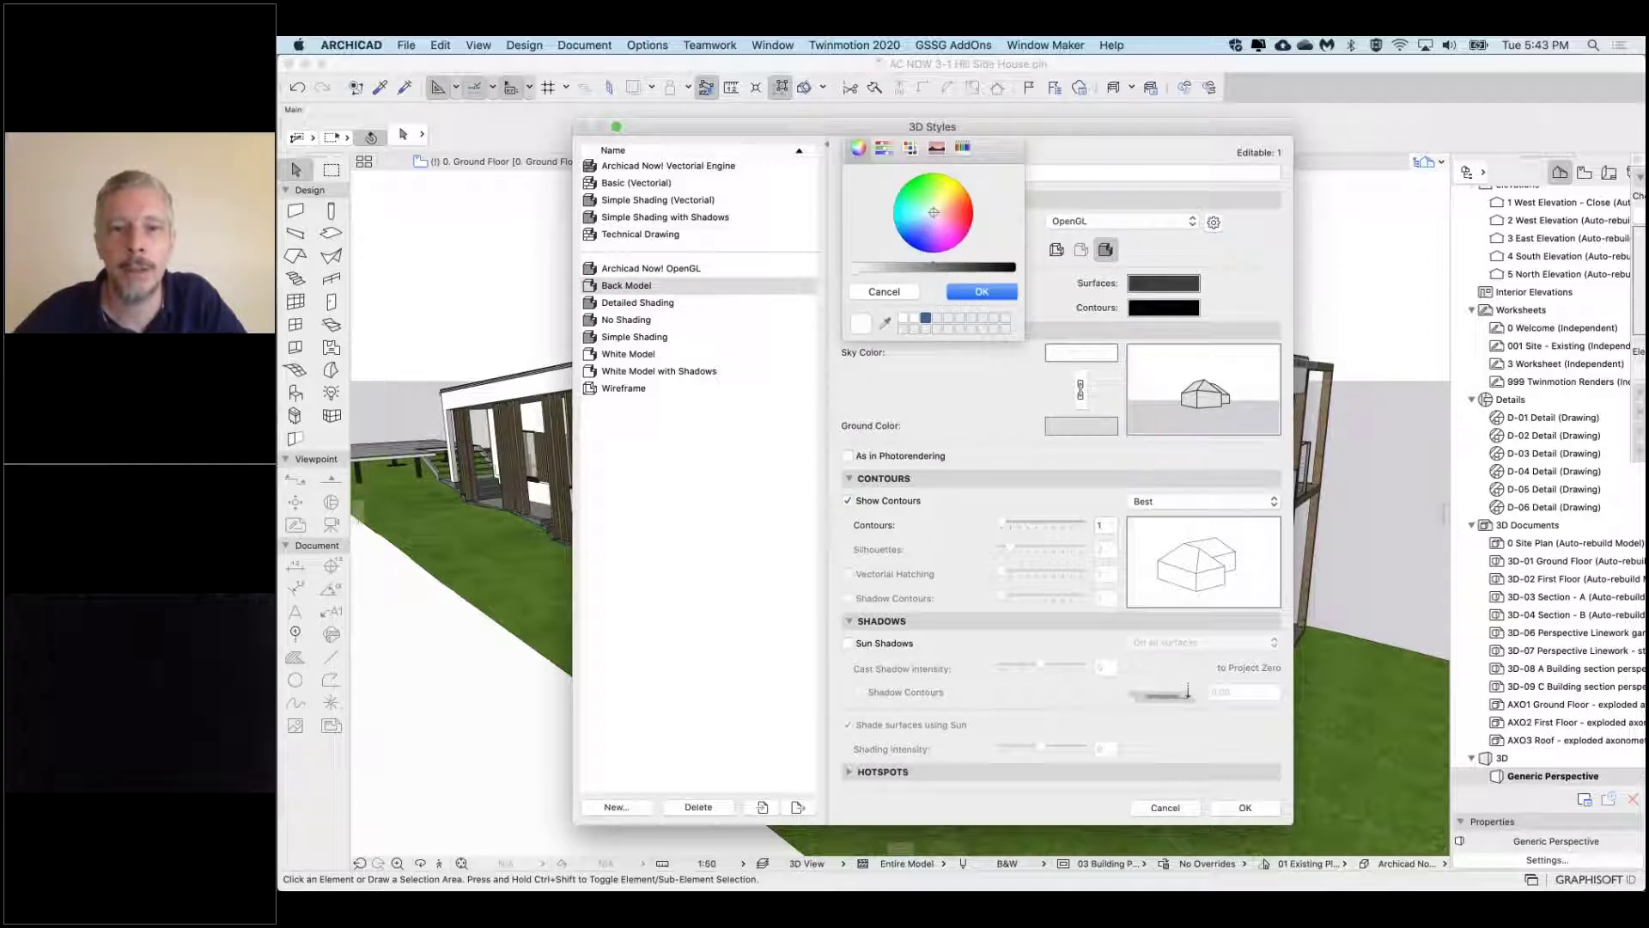
pyautogui.click(992, 294)
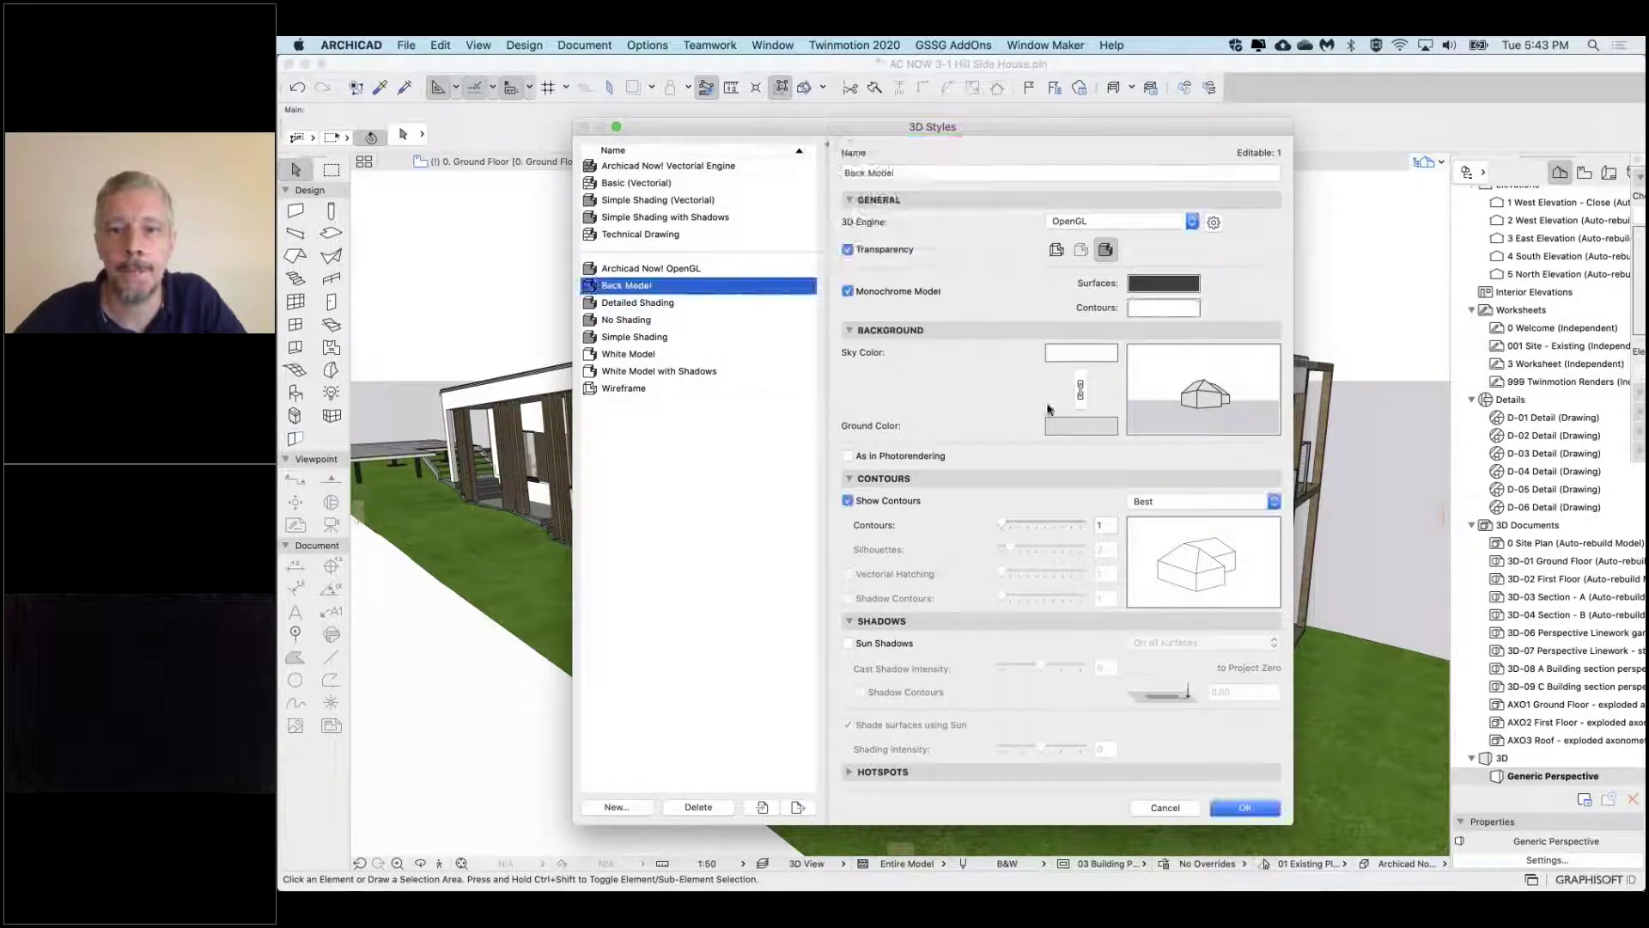
# Link the style's sky and ground colors, set both to black, and apply the style to the 3D view
pyautogui.click(1082, 390)
pyautogui.click(1092, 359)
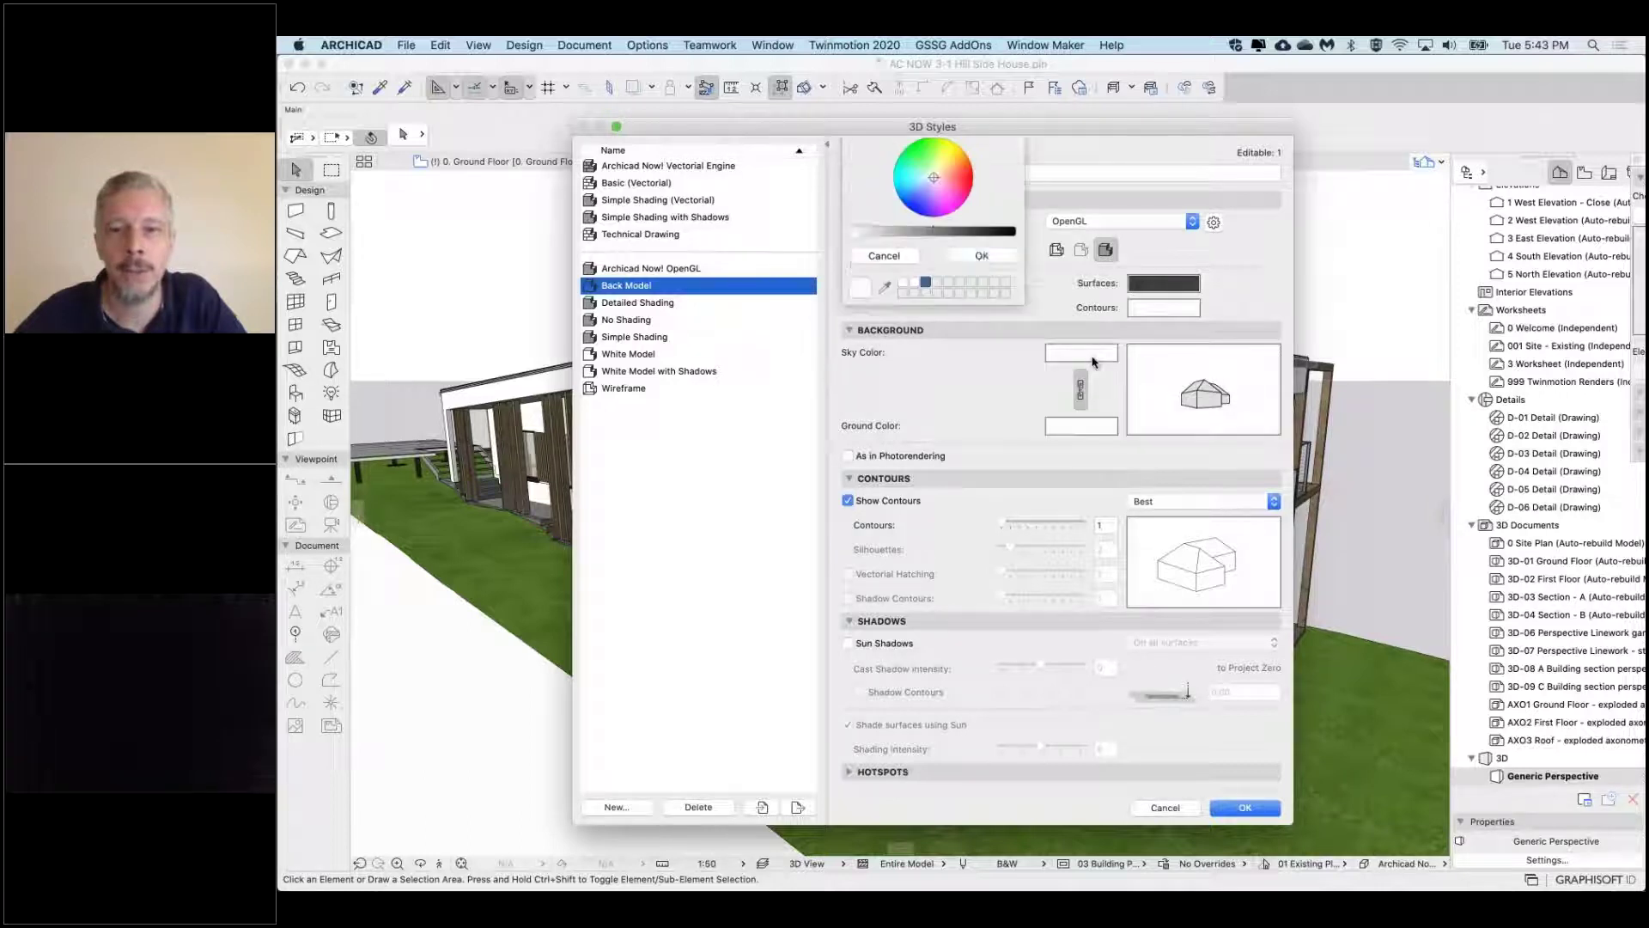
pyautogui.moveTo(935, 270); pyautogui.dragTo(1012, 271)
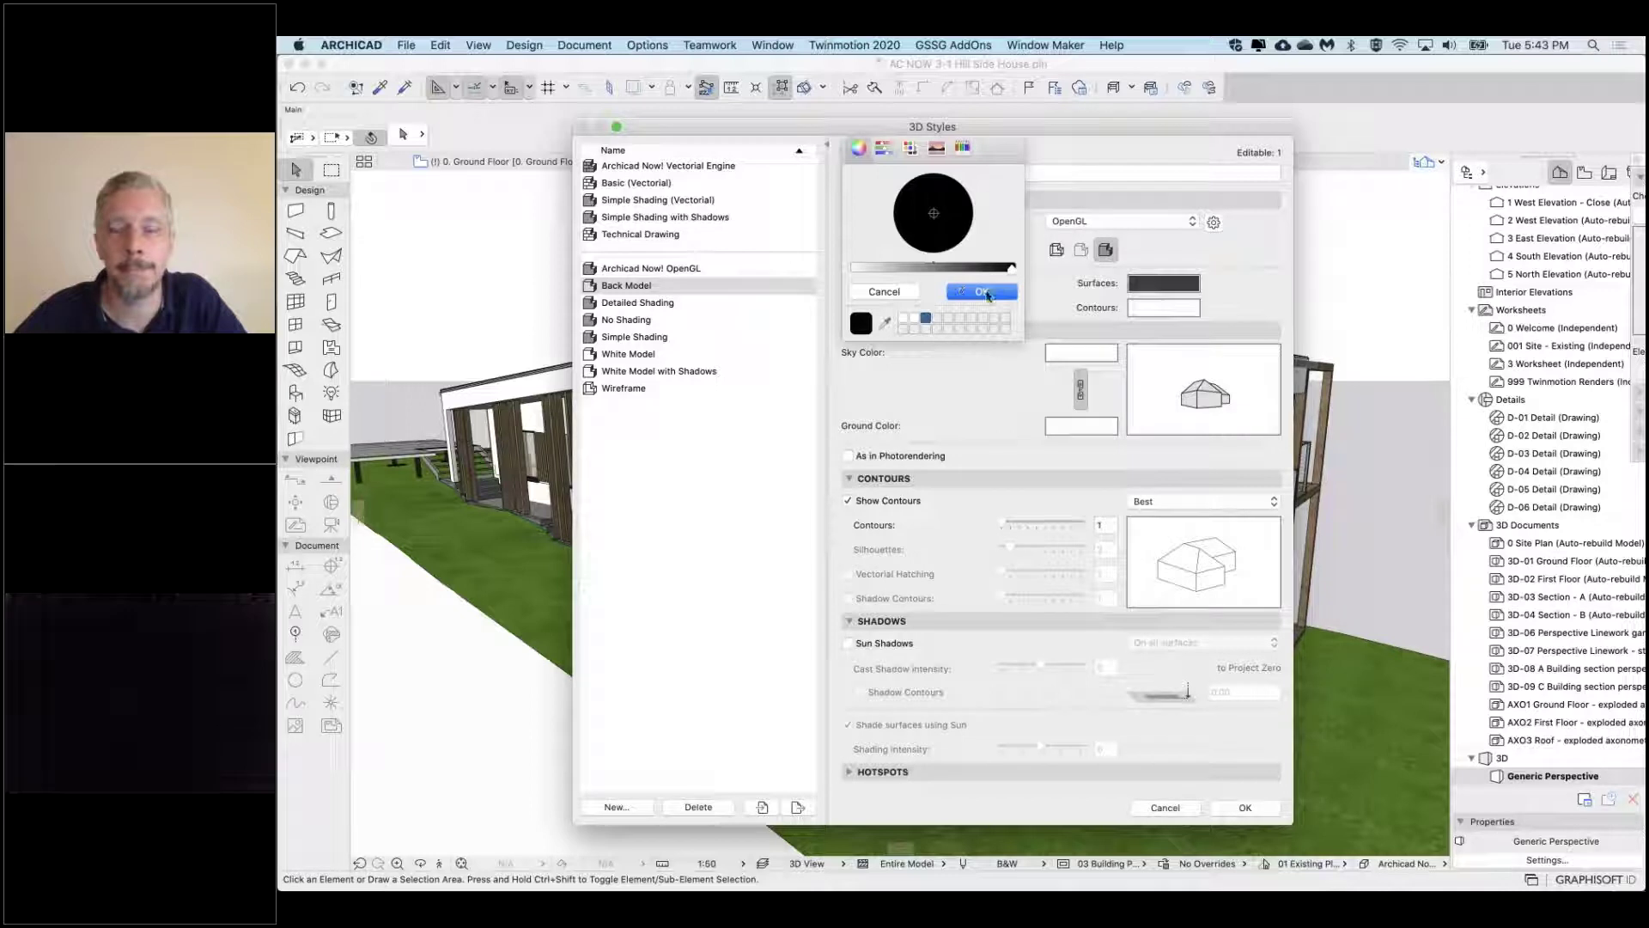
pyautogui.click(982, 291)
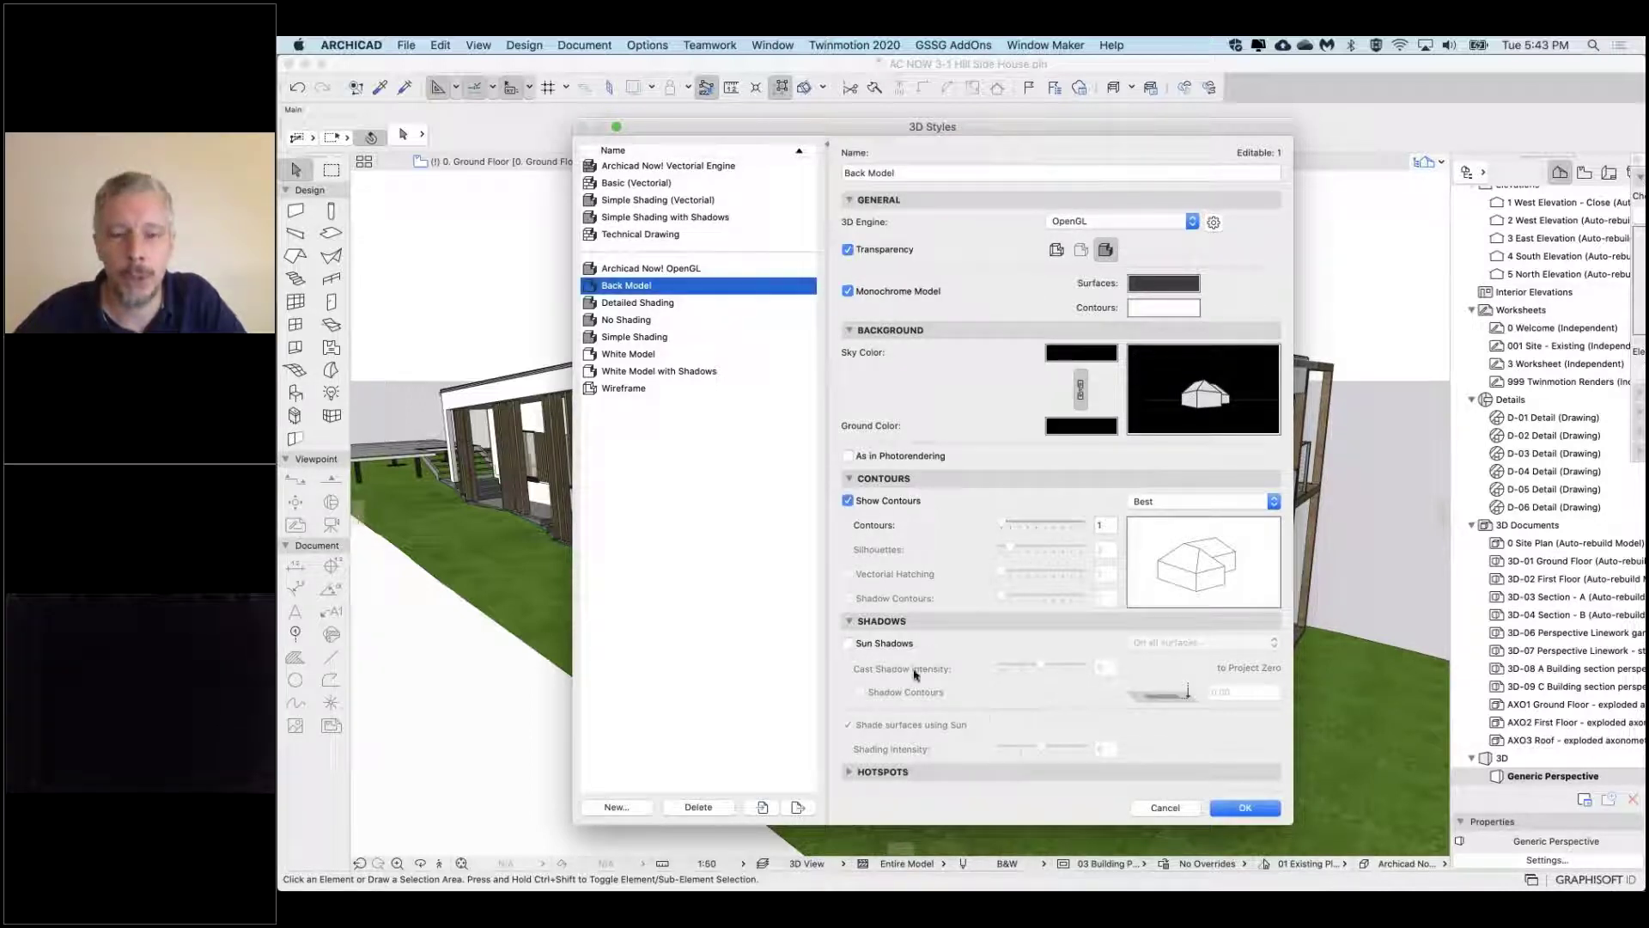
pyautogui.click(1248, 808)
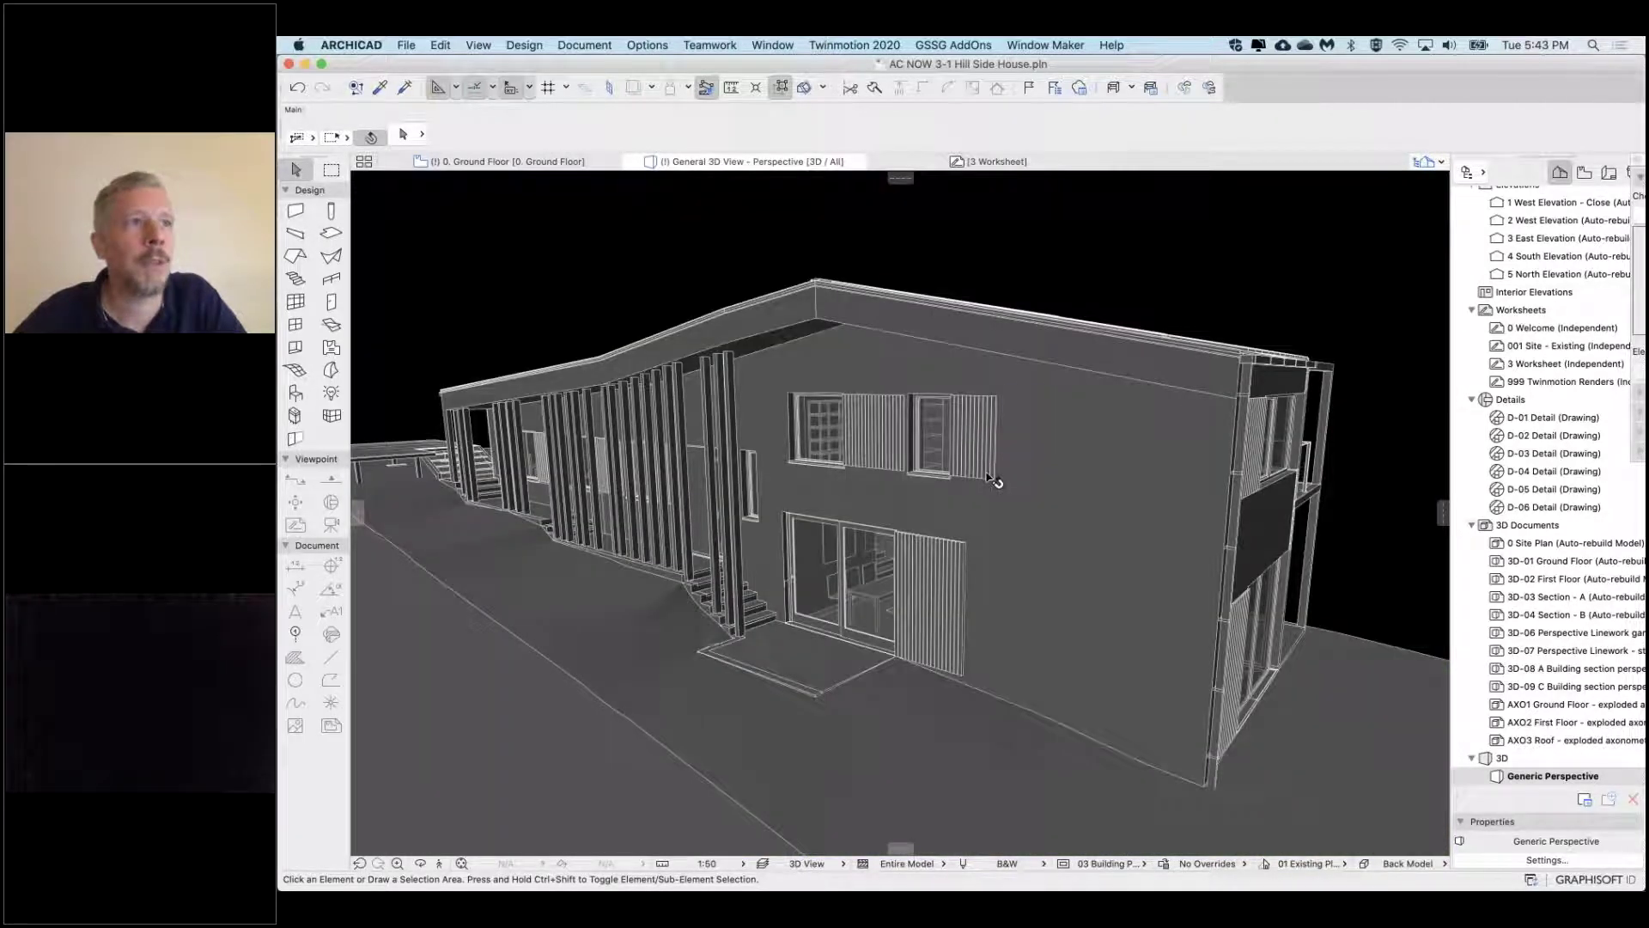
# Orbit around the house to examine its facades and roof in the dark monochrome style
pyautogui.moveTo(992, 481)
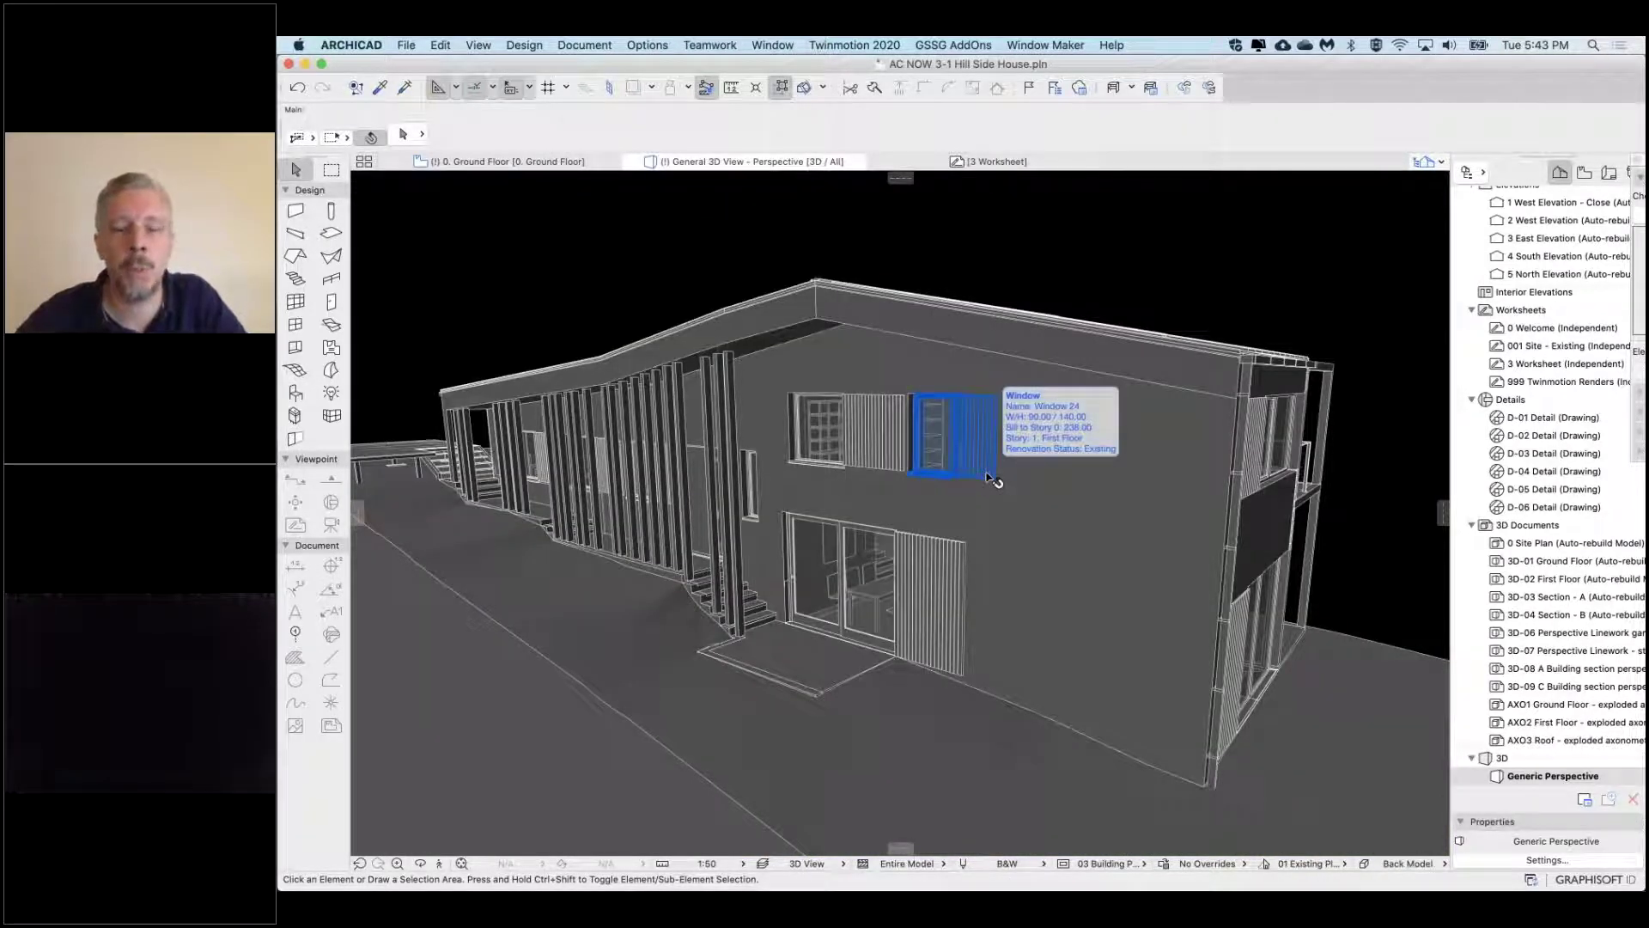
pyautogui.moveTo(989, 480); pyautogui.dragTo(1012, 479, button='middle')
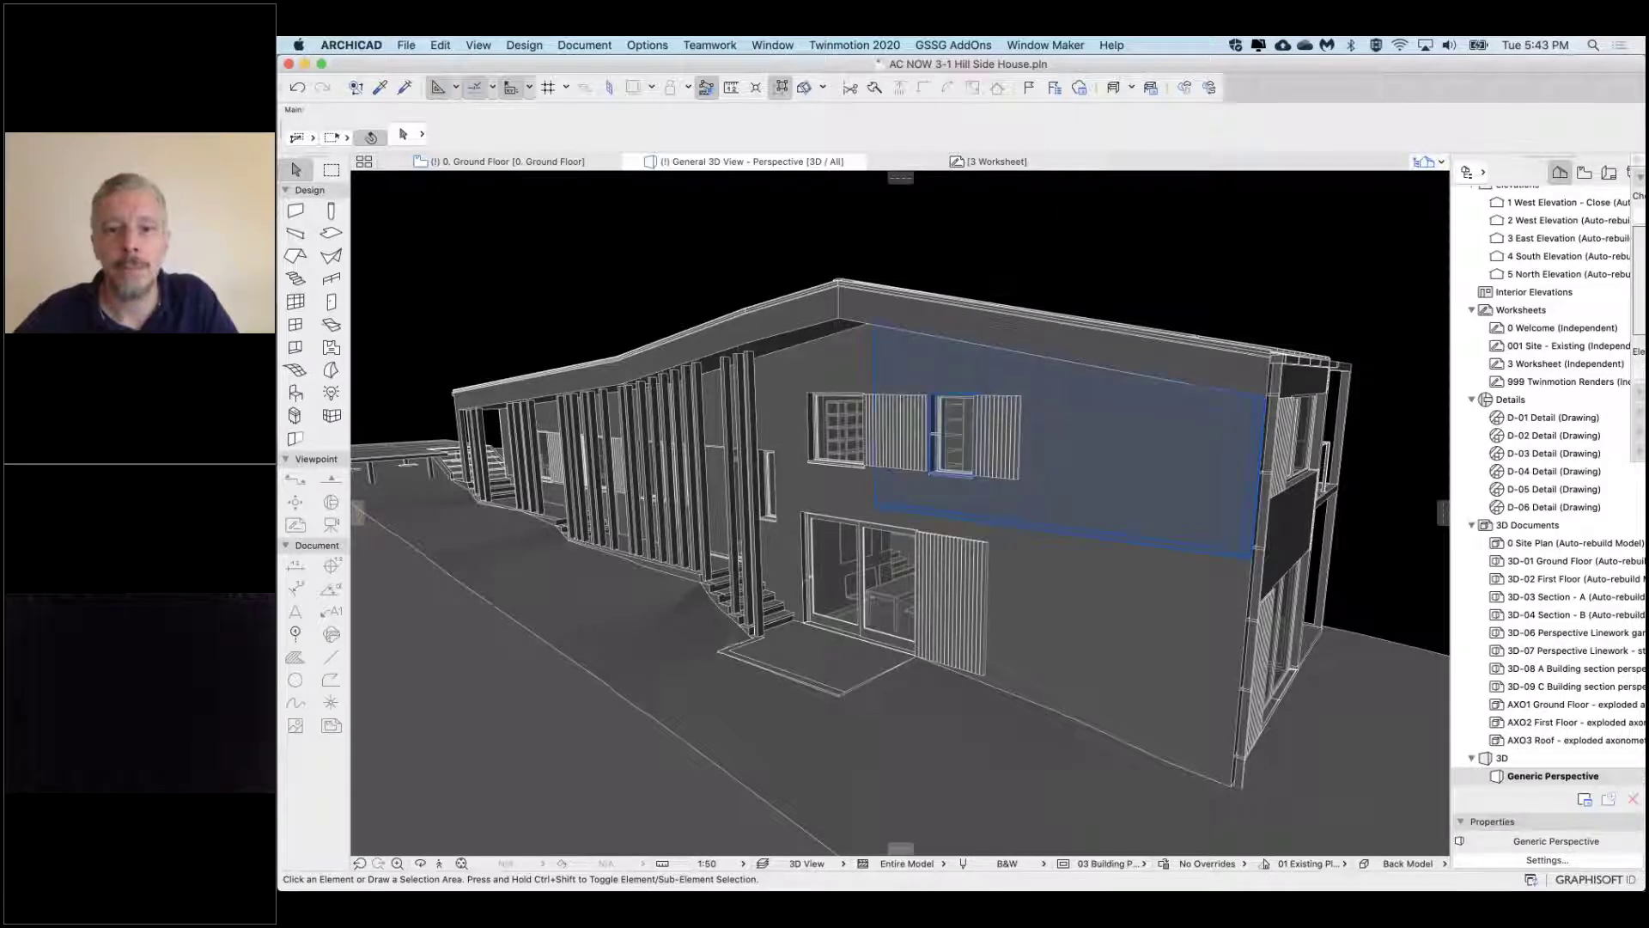
pyautogui.keyDown('shift'); pyautogui.moveTo(941, 432); pyautogui.dragTo(910, 404, button='middle'); pyautogui.keyUp('shift')
pyautogui.moveTo(1022, 336); pyautogui.dragTo(883, 277, button='middle')
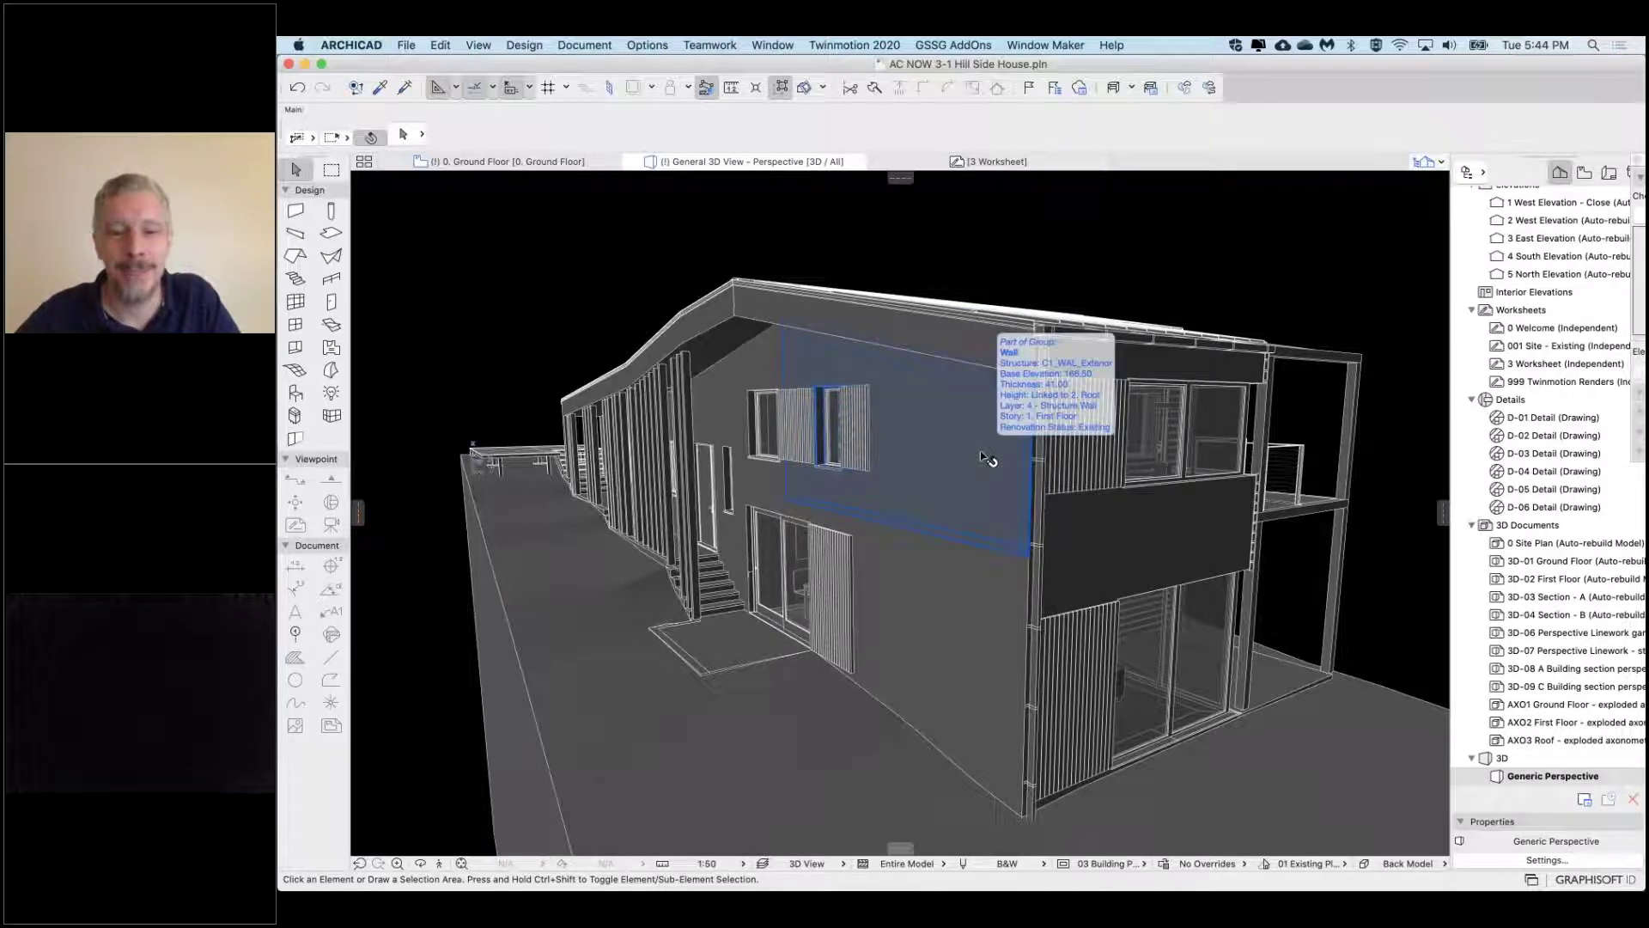
pyautogui.keyDown('shift'); pyautogui.moveTo(980, 455); pyautogui.dragTo(1014, 429, button='middle'); pyautogui.keyUp('shift')
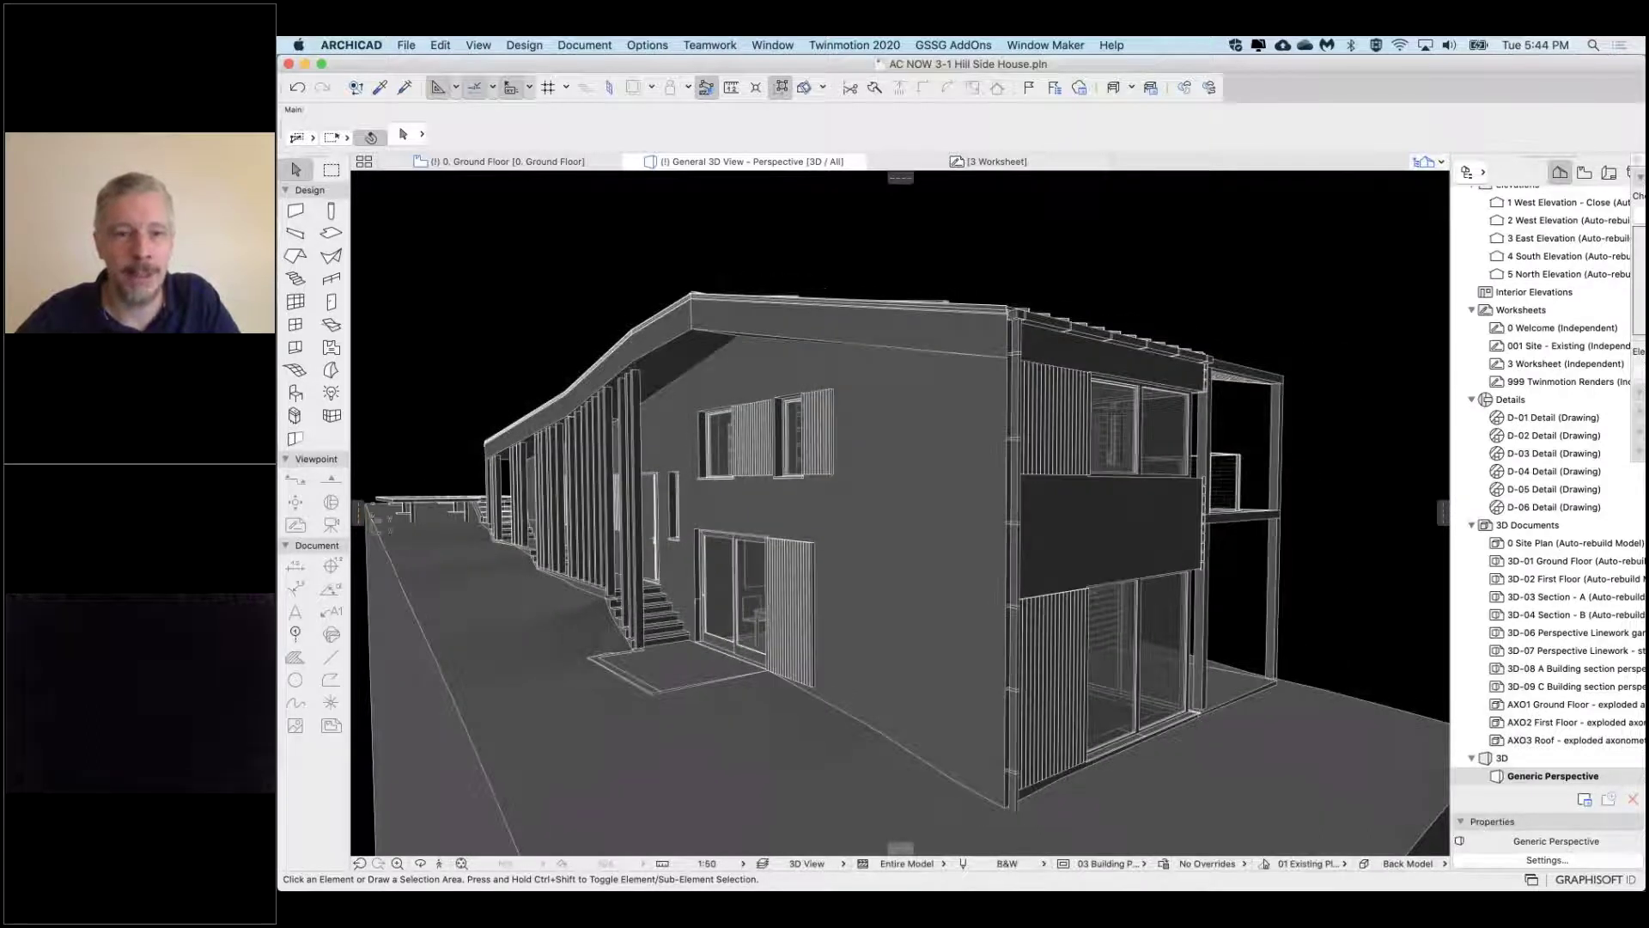
pyautogui.moveTo(969, 483); pyautogui.dragTo(999, 465, button='middle')
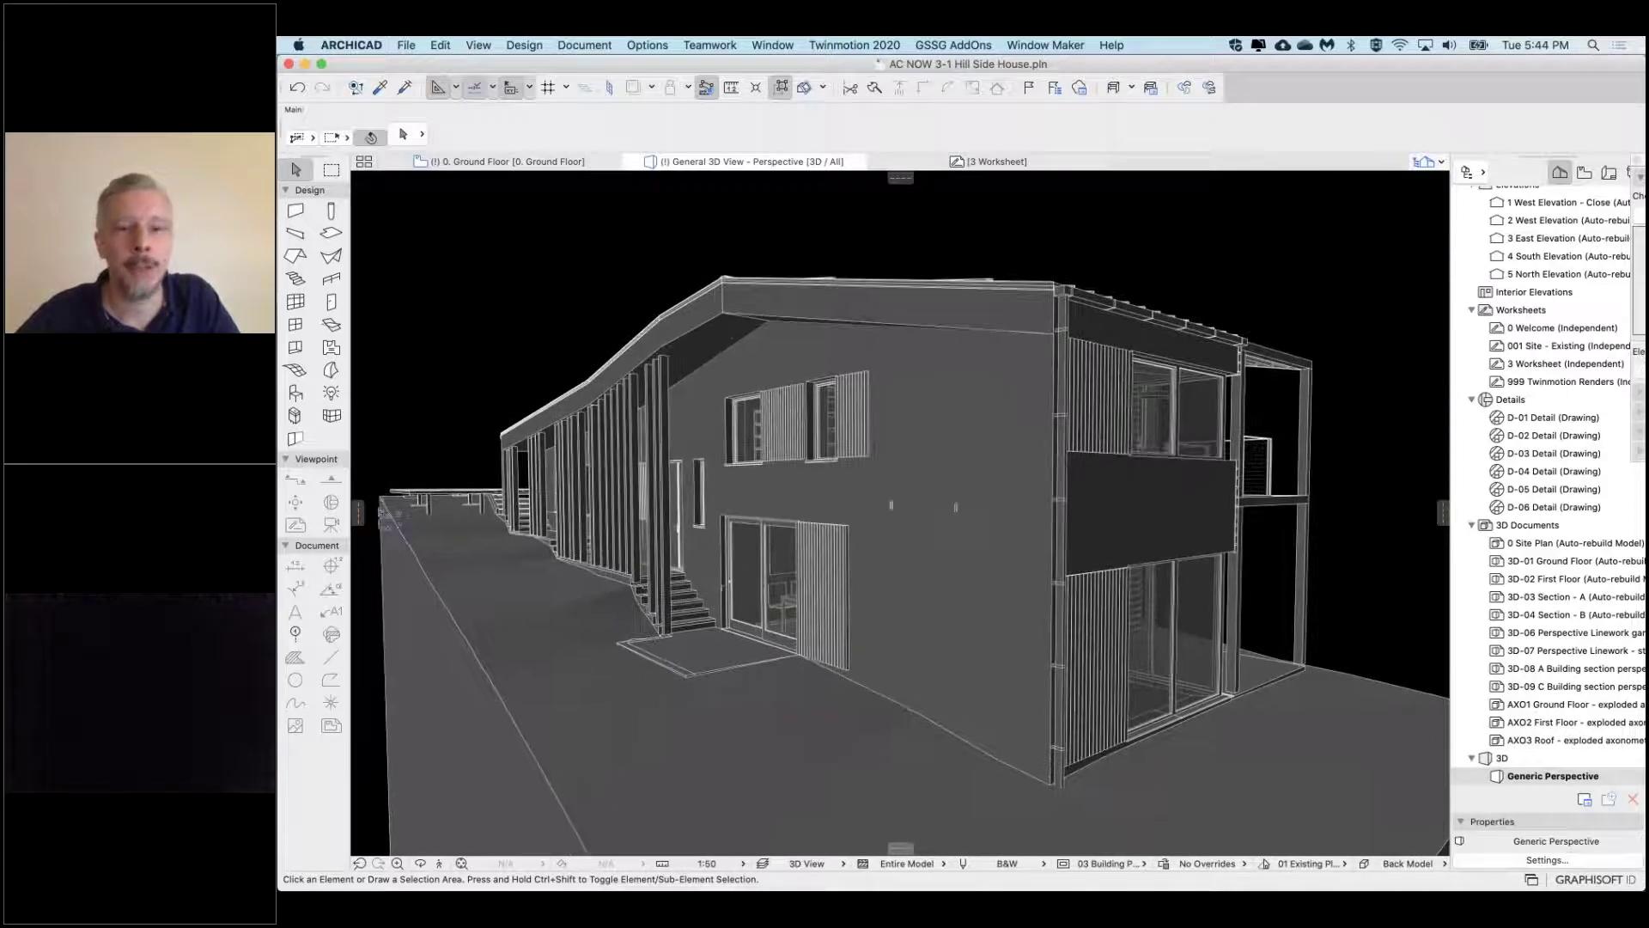
pyautogui.scroll(2, 957, 515)
pyautogui.keyDown('shift'); pyautogui.moveTo(956, 507); pyautogui.dragTo(945, 481, button='middle'); pyautogui.keyUp('shift')
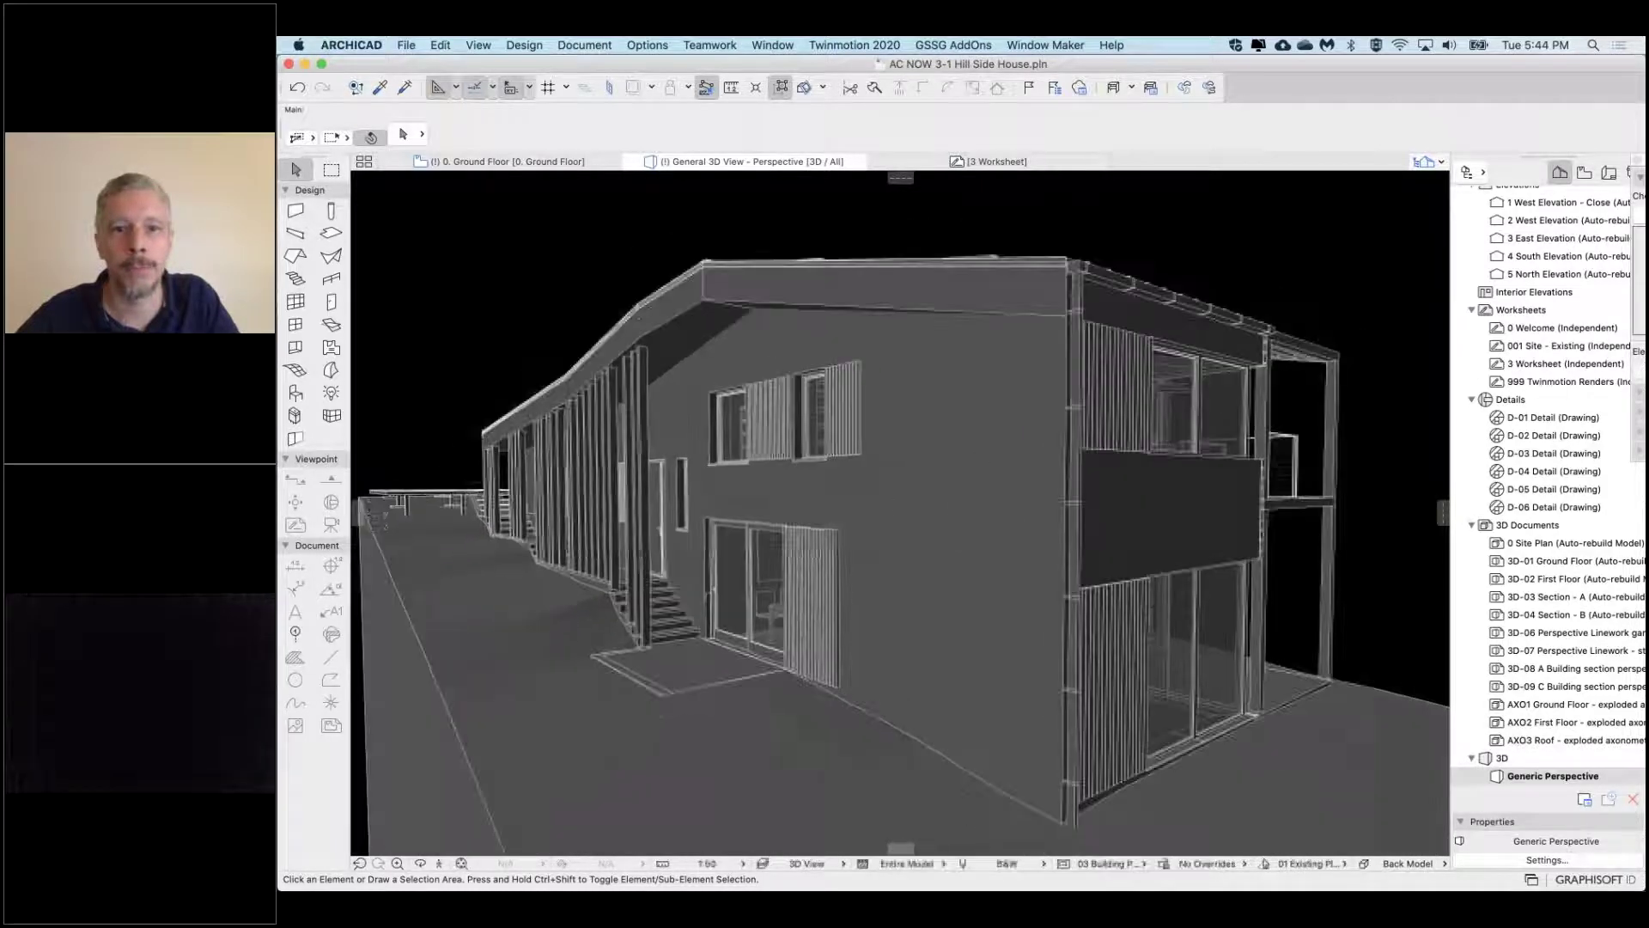
pyautogui.keyDown('shift'); pyautogui.moveTo(975, 421); pyautogui.dragTo(1194, 395, button='middle'); pyautogui.keyUp('shift')
pyautogui.scroll(-5, 958, 473)
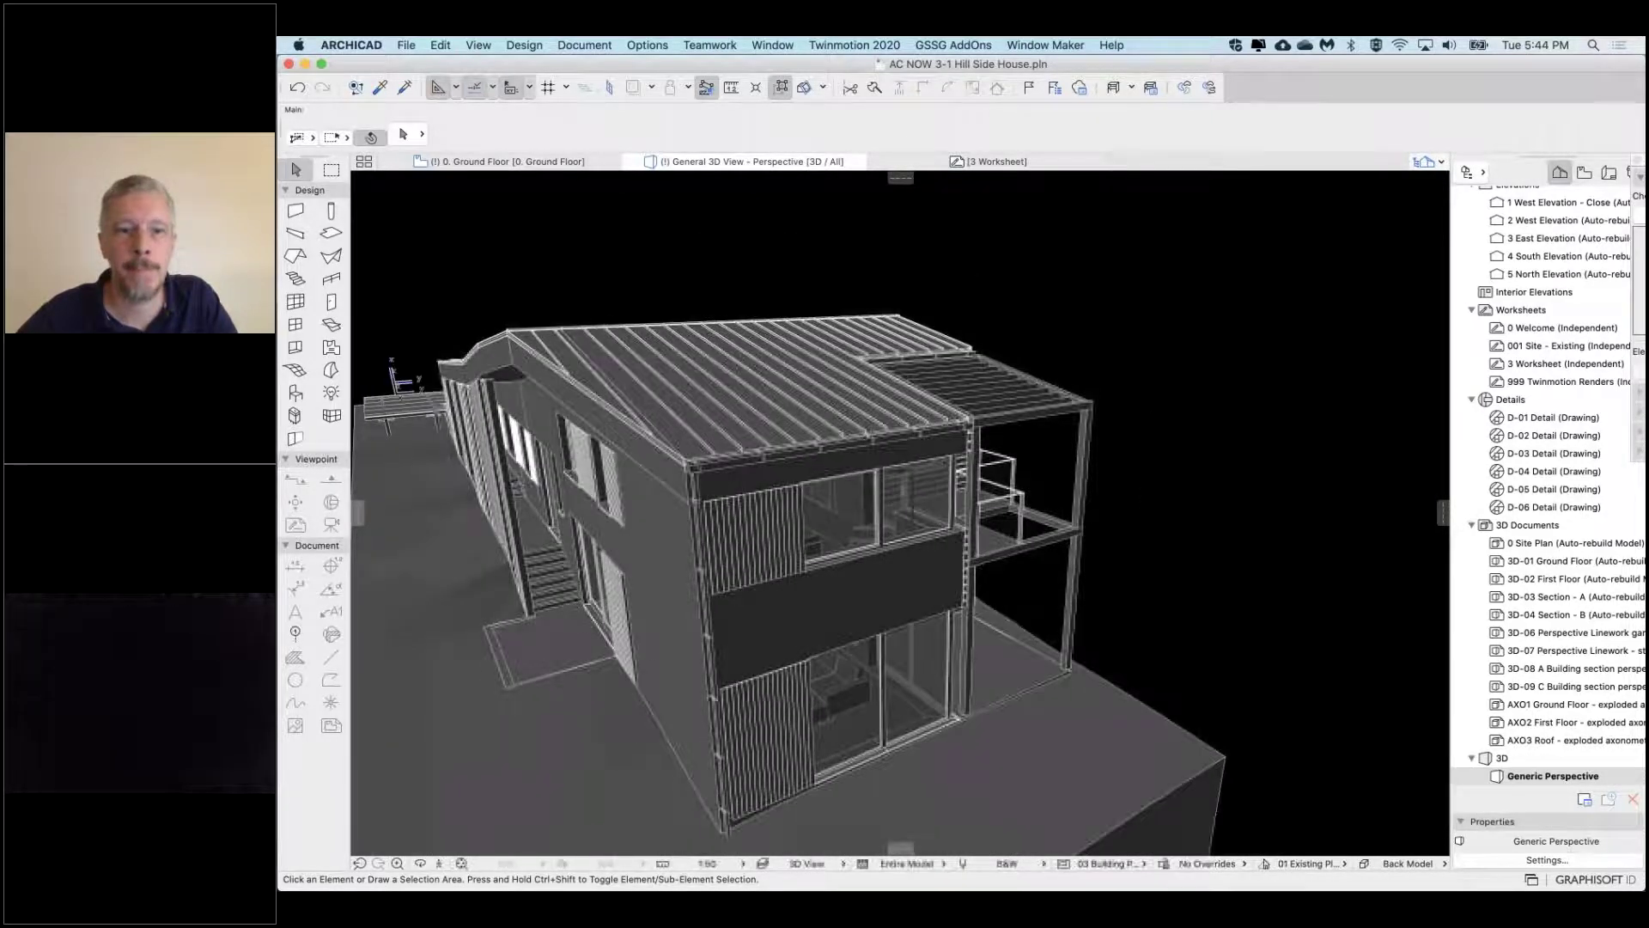
pyautogui.keyDown('shift'); pyautogui.moveTo(893, 377); pyautogui.dragTo(996, 361, button='middle'); pyautogui.keyUp('shift')
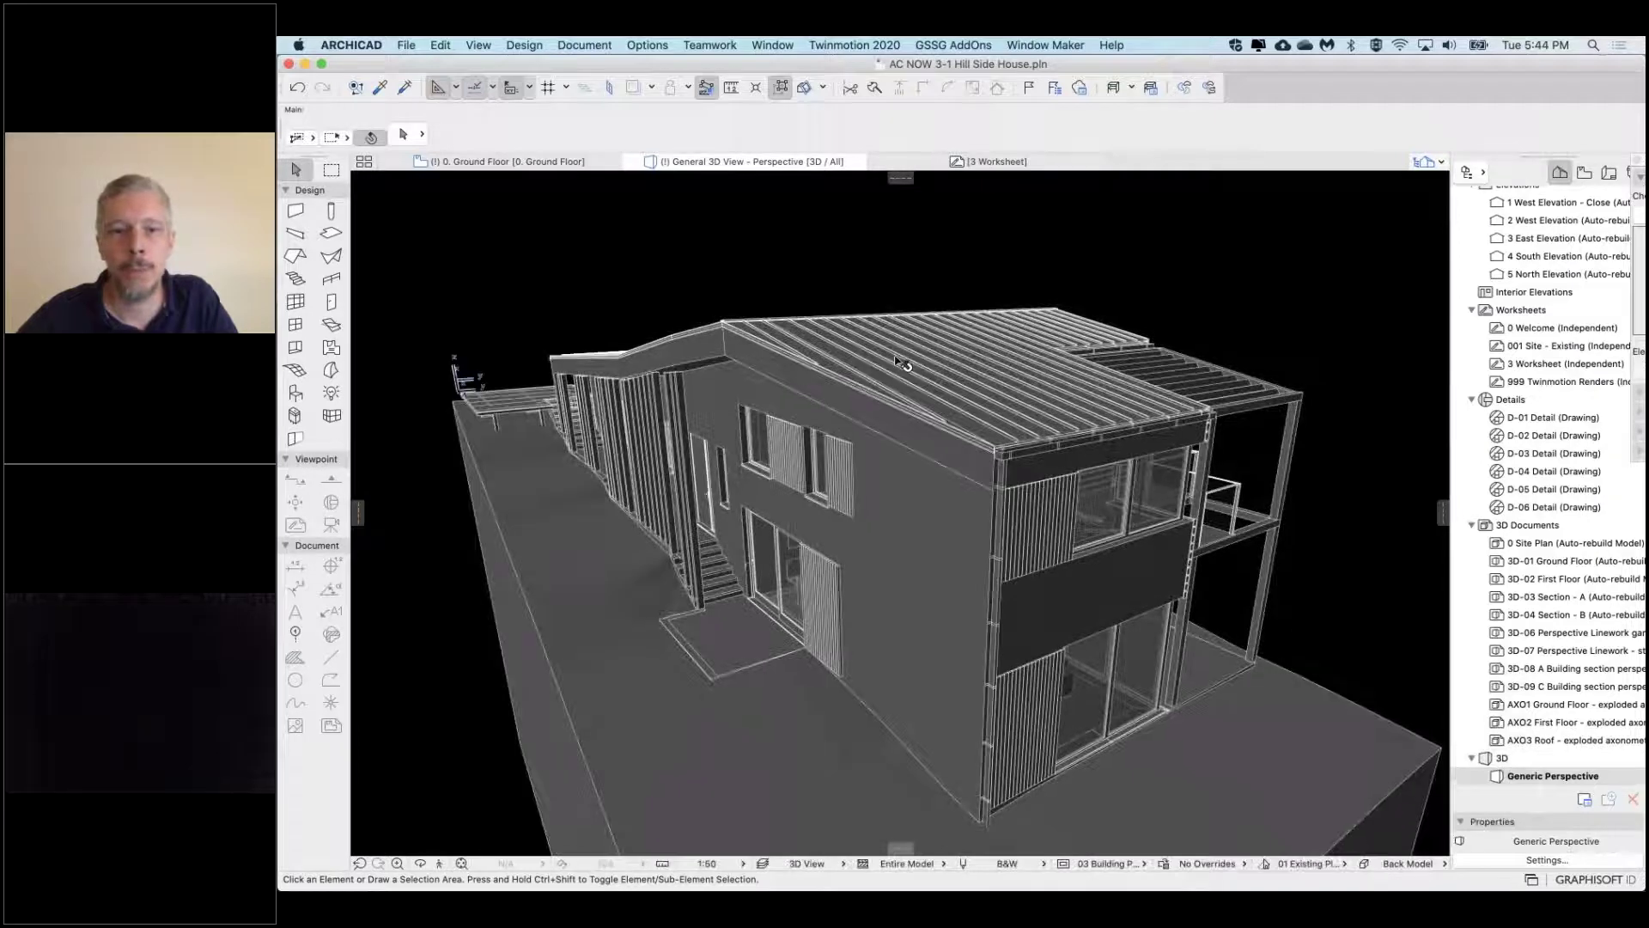
# Review the 3D Style choices and the Filter and Cut Elements settings for saving a new view, without creating the view
pyautogui.click(1585, 171)
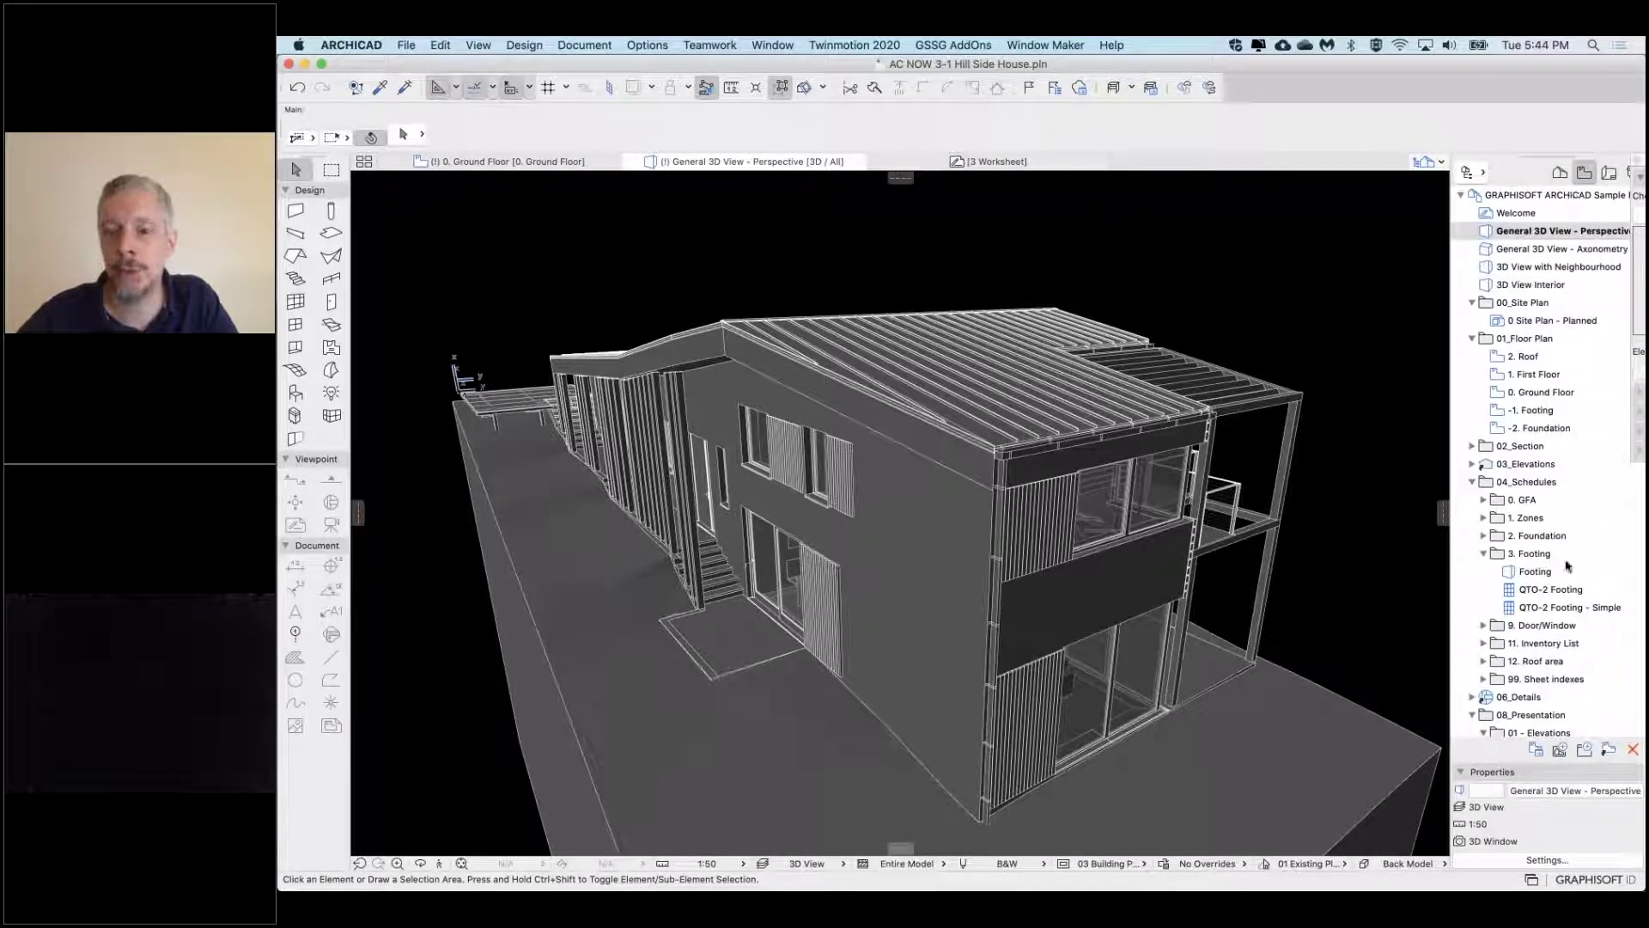
pyautogui.click(1534, 746)
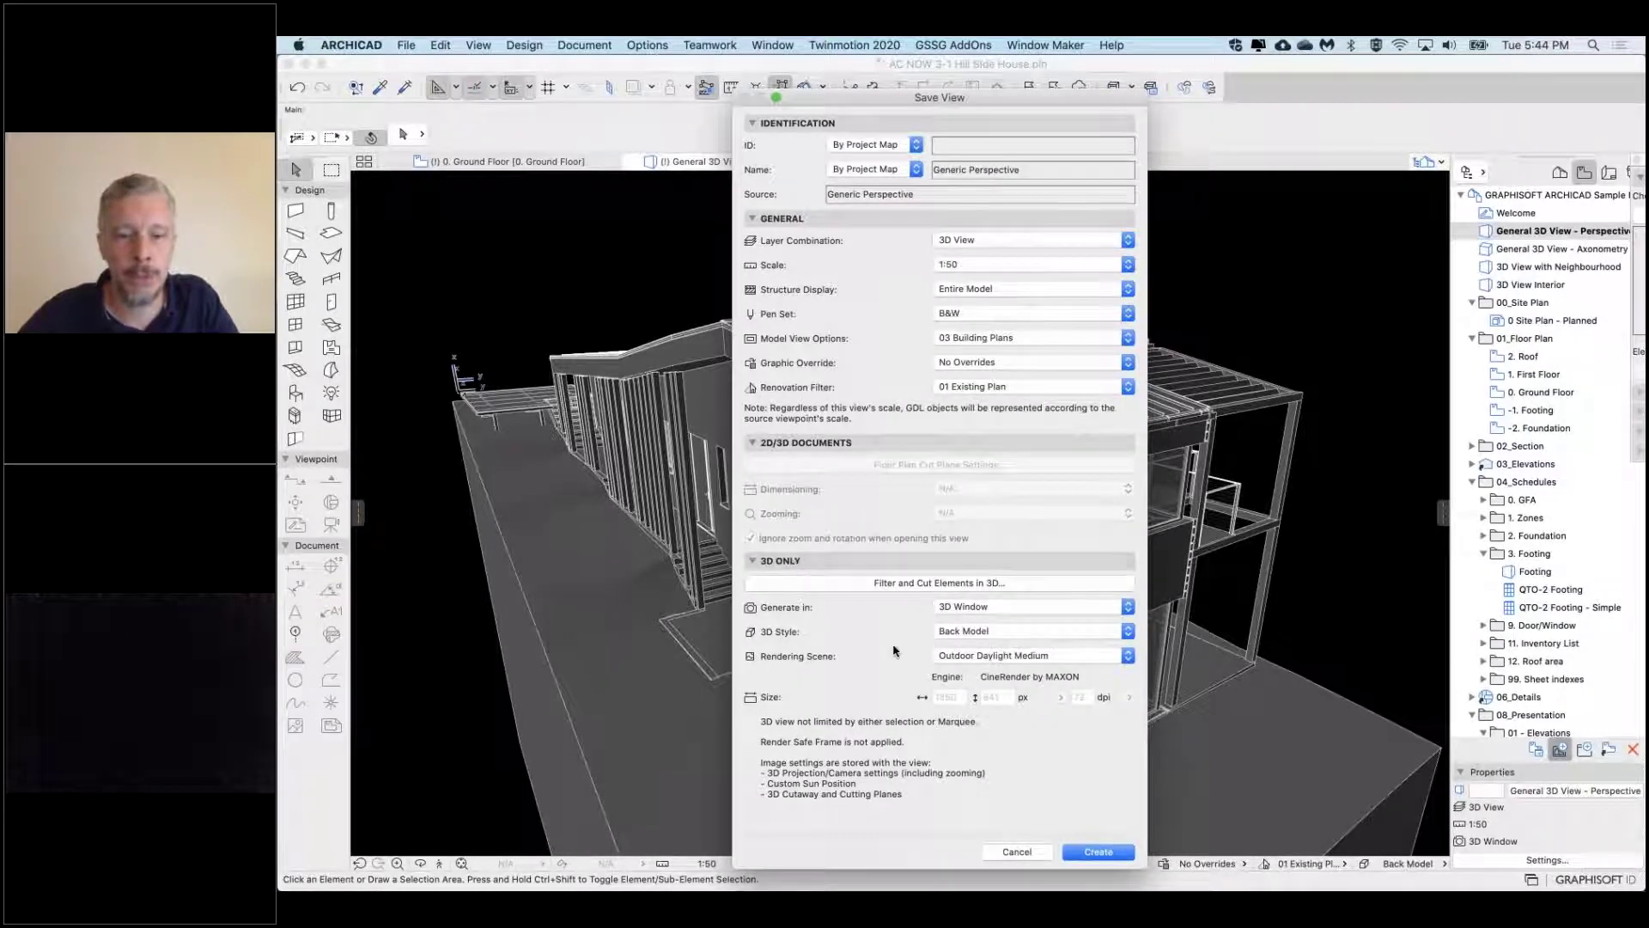
pyautogui.click(980, 632)
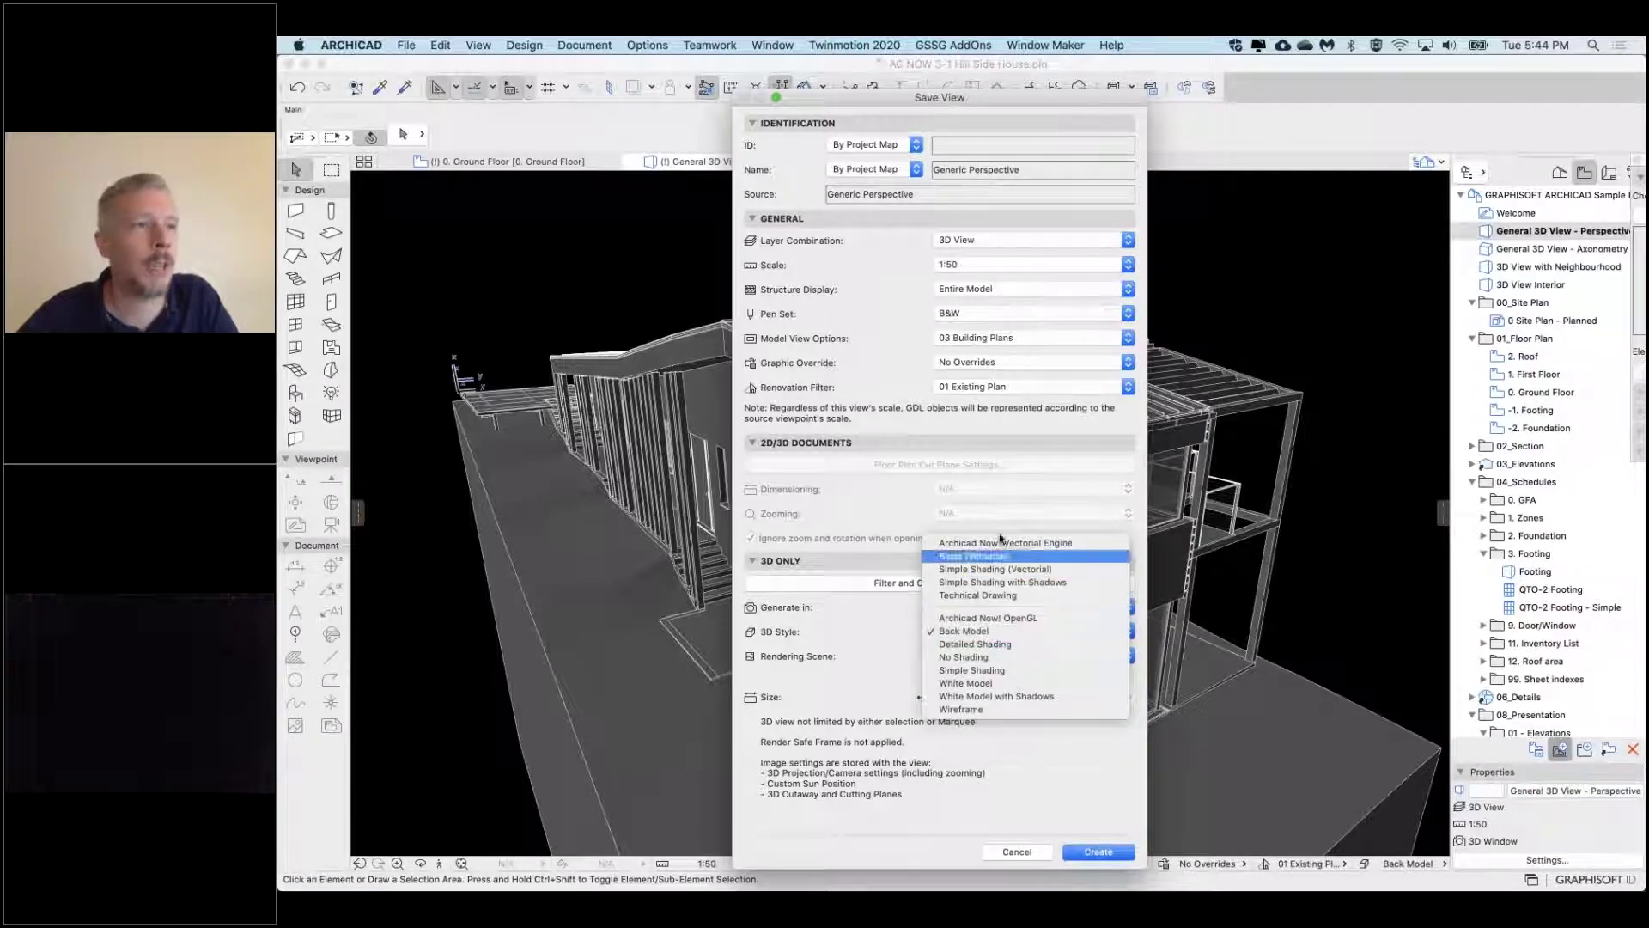
pyautogui.click(857, 630)
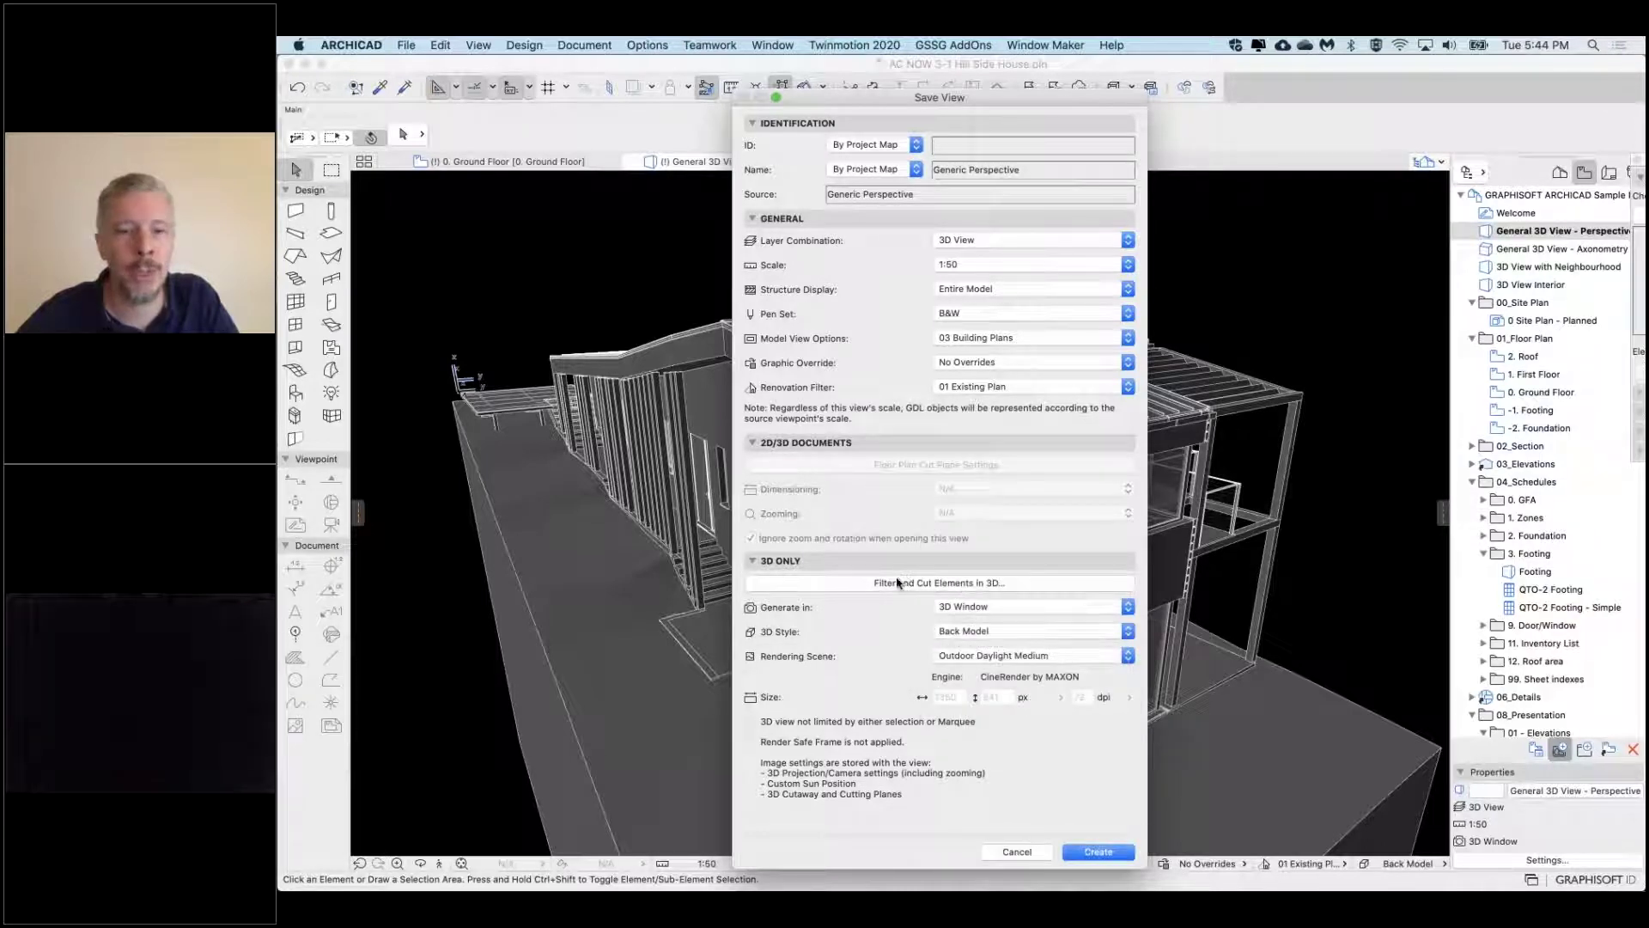
pyautogui.click(935, 582)
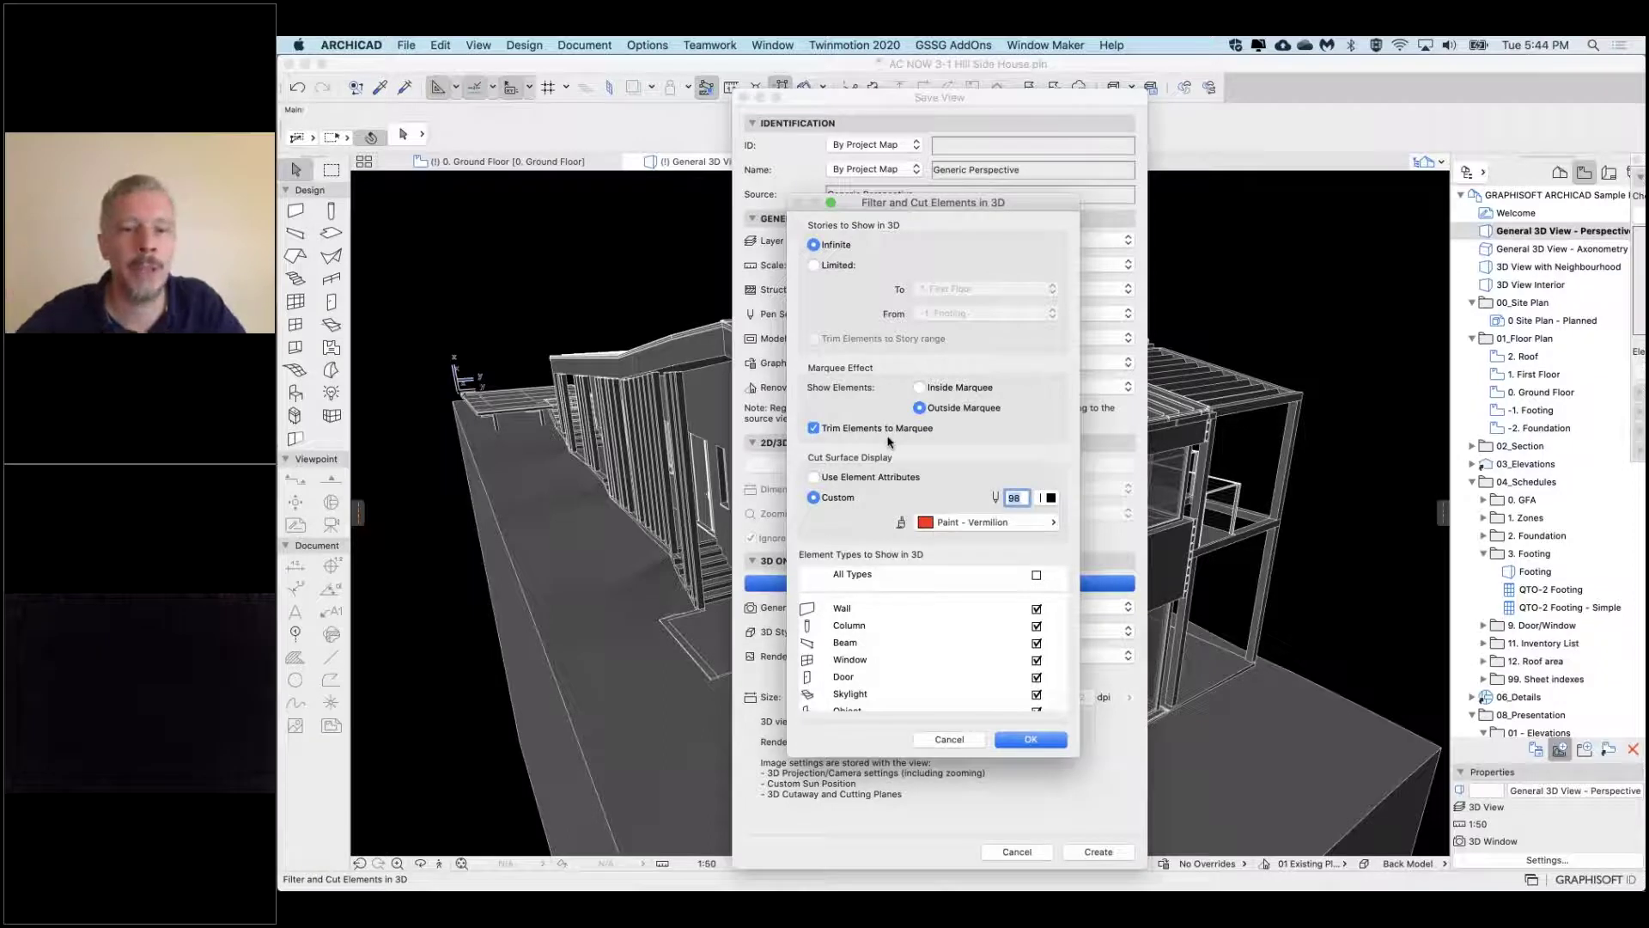
pyautogui.click(948, 740)
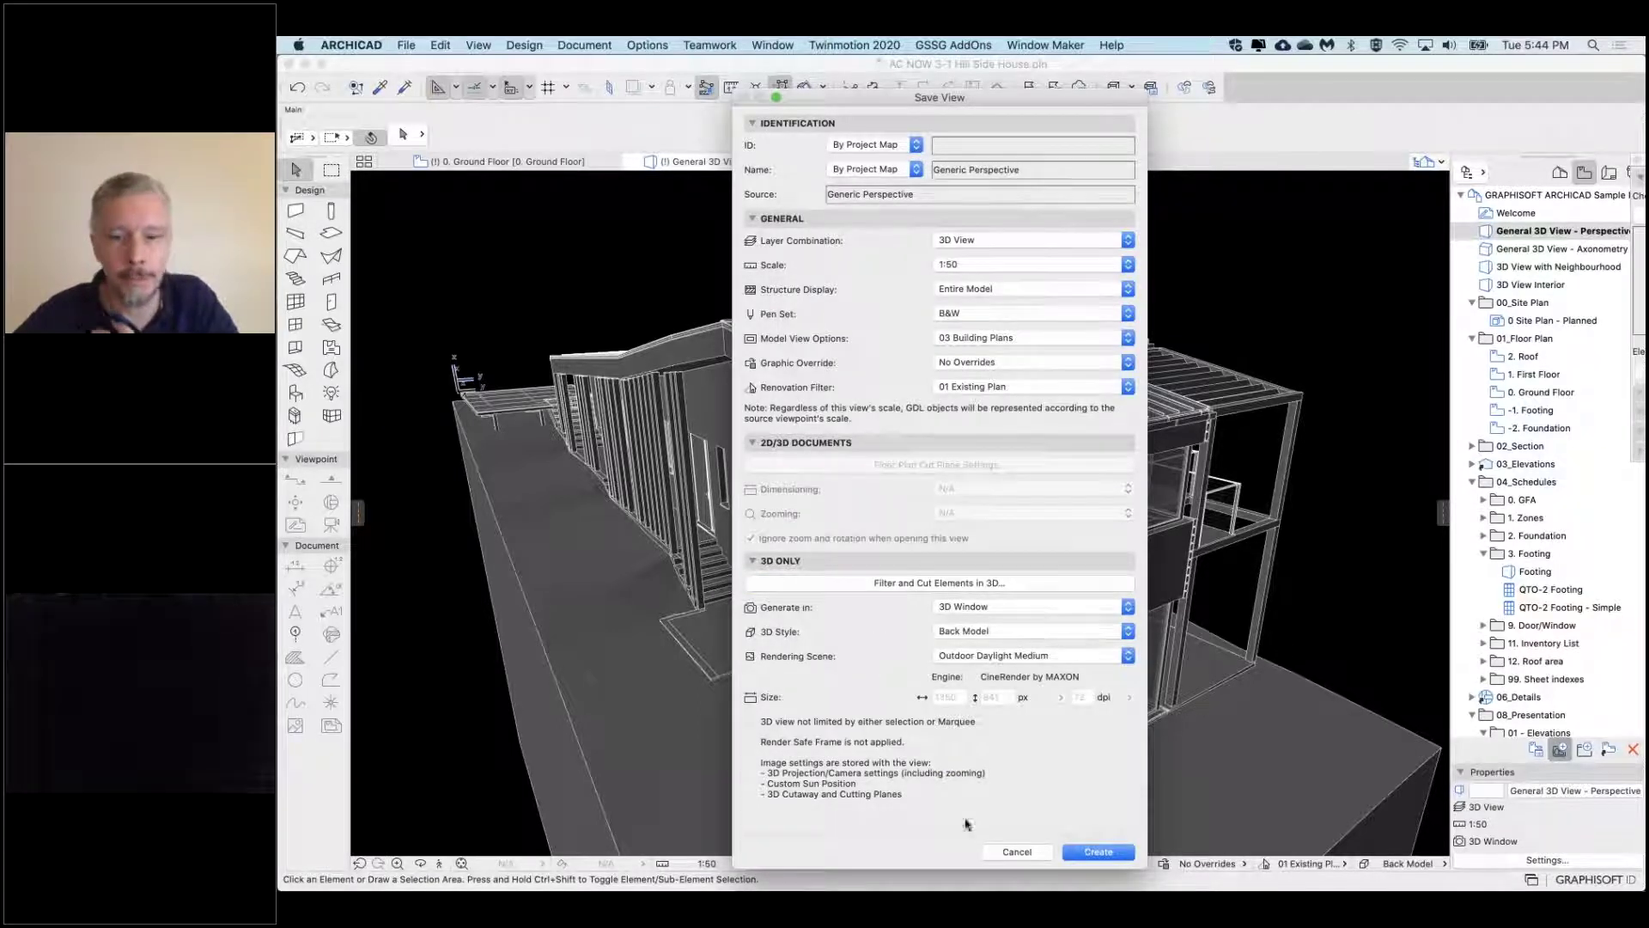
pyautogui.click(1015, 852)
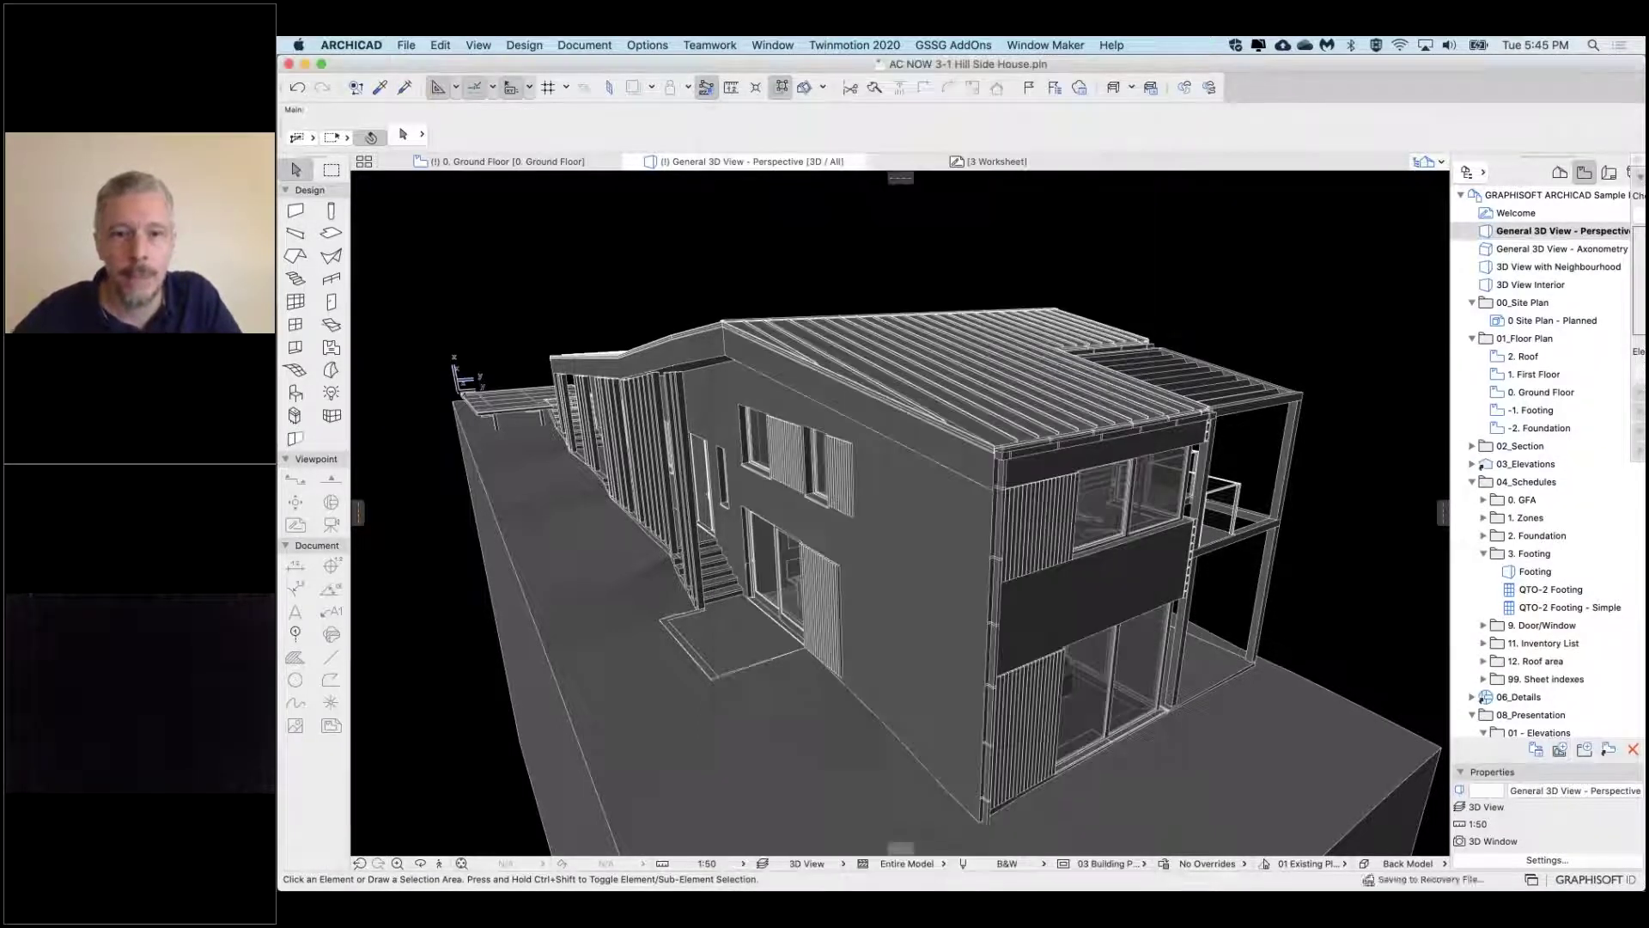
# Switch the 3D view back to the Archicad Now! OpenGL style and view the gable end closer
pyautogui.moveTo(831, 473)
pyautogui.keyDown('shift'); pyautogui.mouseDown(button='middle')
pyautogui.moveTo(878, 452)
pyautogui.moveTo(857, 453)
pyautogui.mouseUp(button='middle'); pyautogui.keyUp('shift')
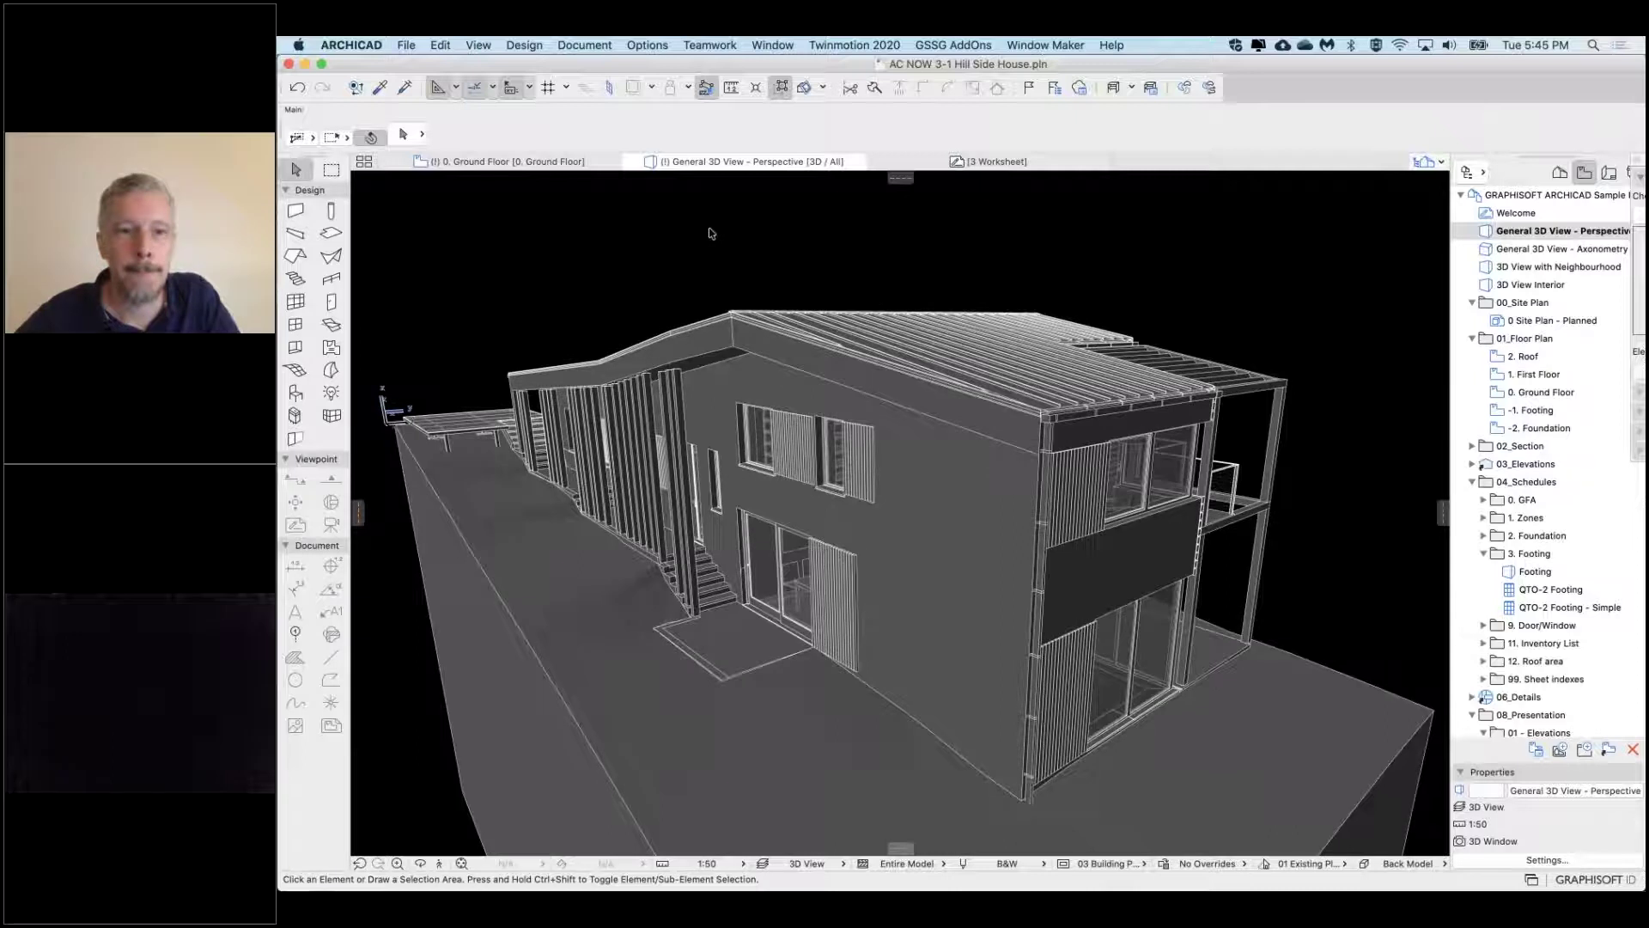
pyautogui.keyDown('shift'); pyautogui.moveTo(709, 233); pyautogui.dragTo(917, 614, button='middle'); pyautogui.keyUp('shift')
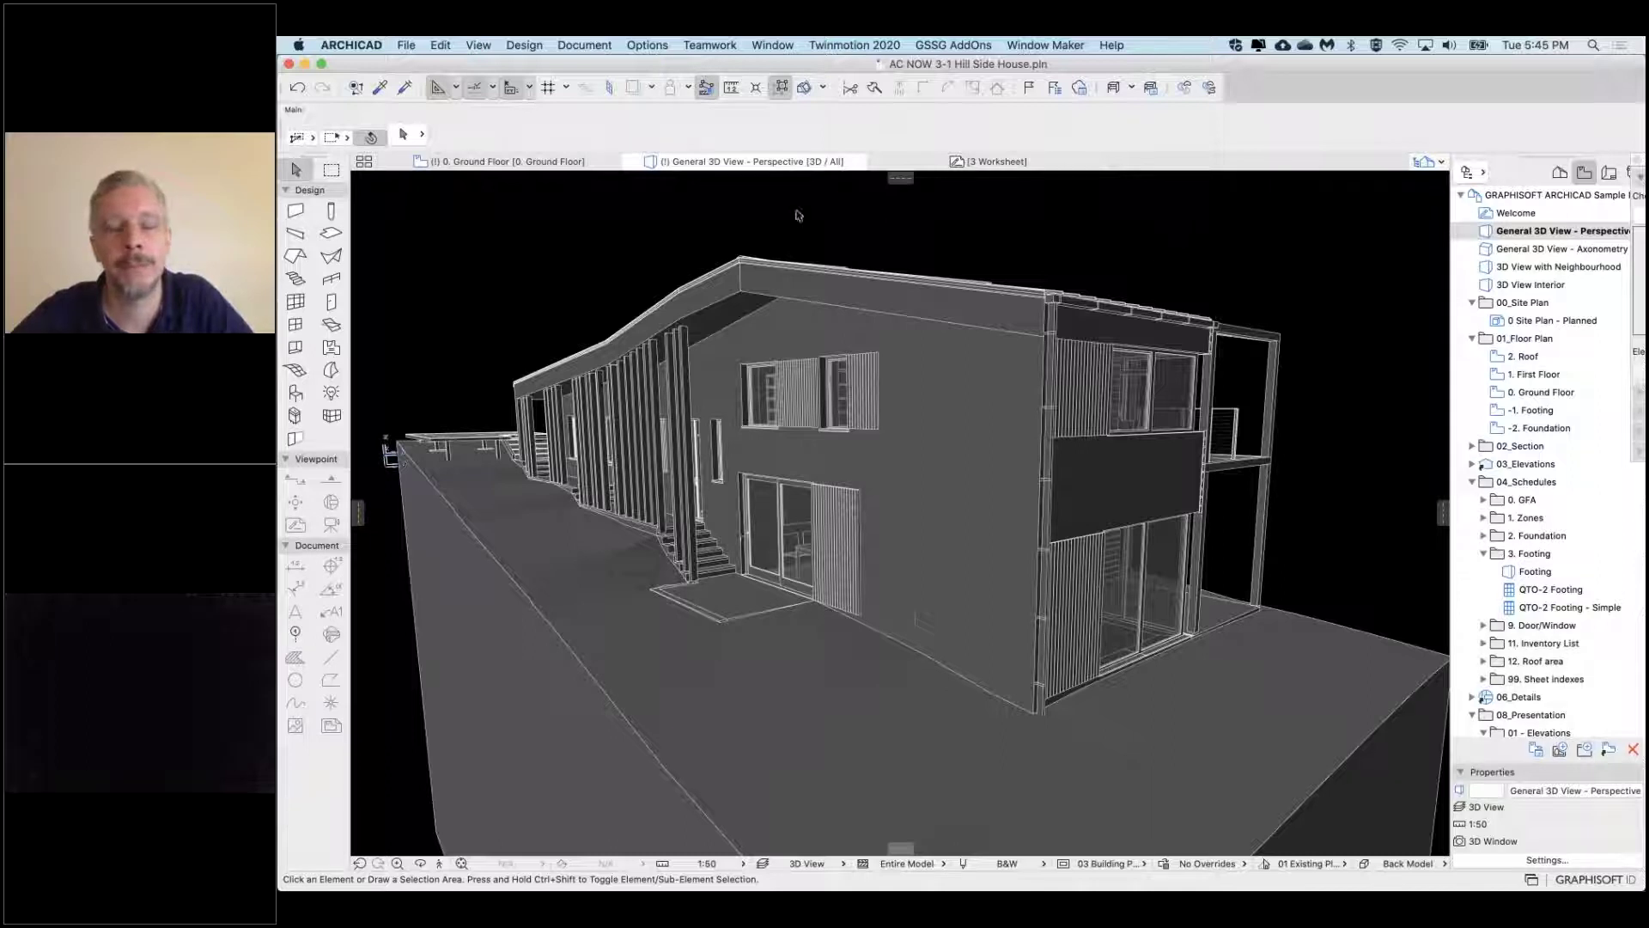
pyautogui.rightClick(660, 220)
pyautogui.moveTo(740, 228)
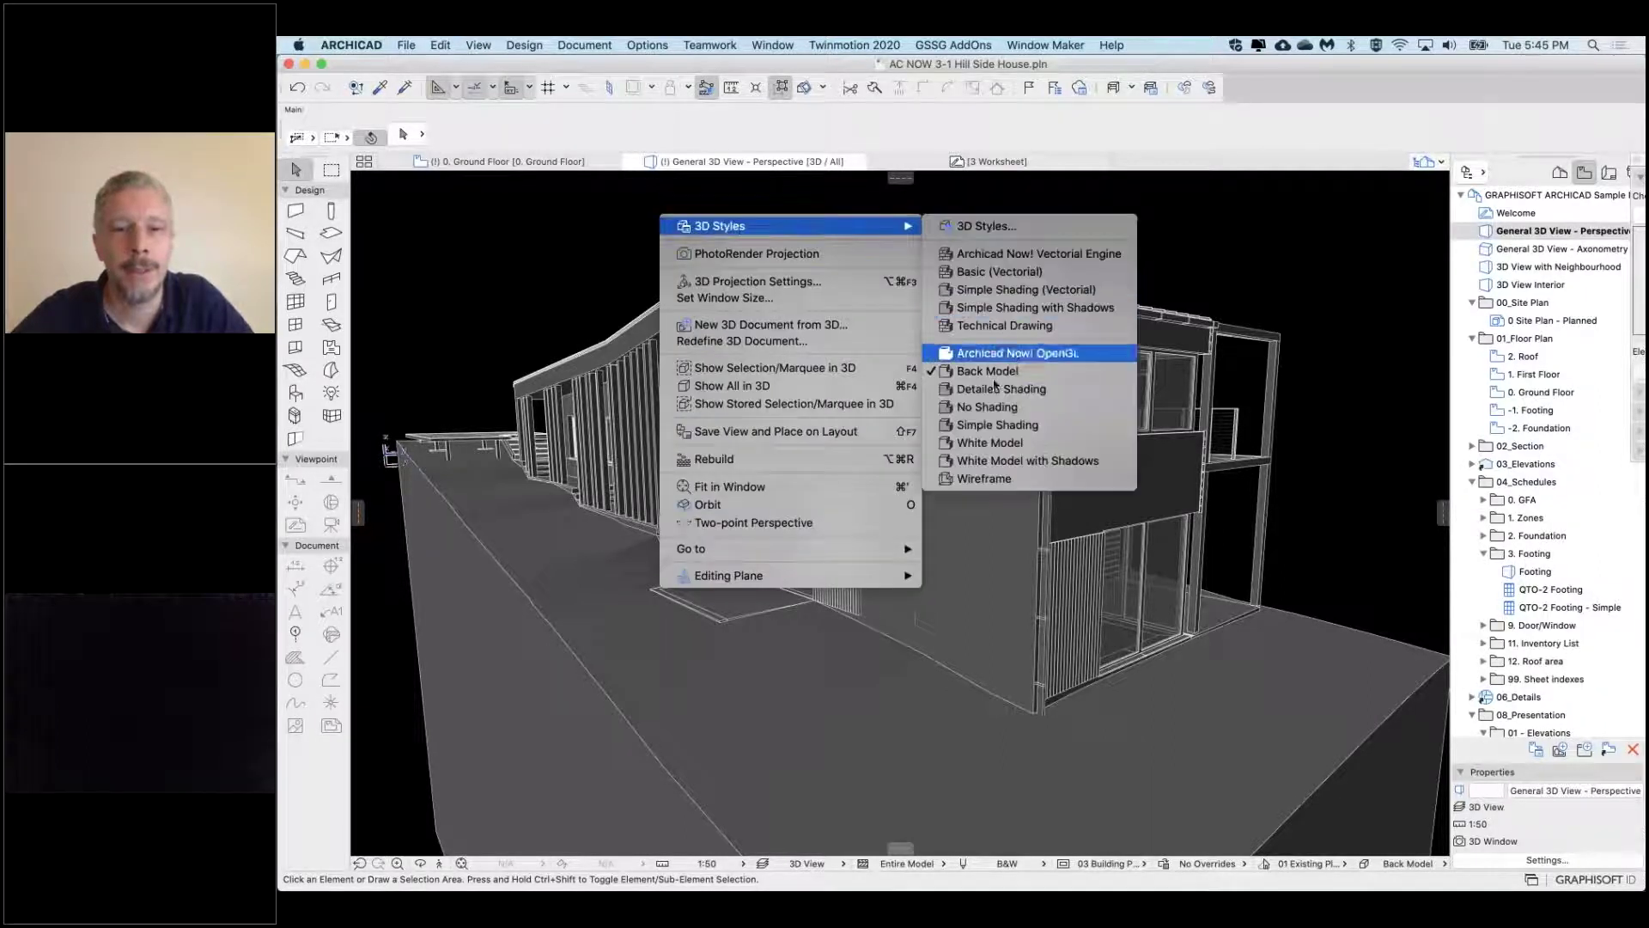
pyautogui.click(1027, 355)
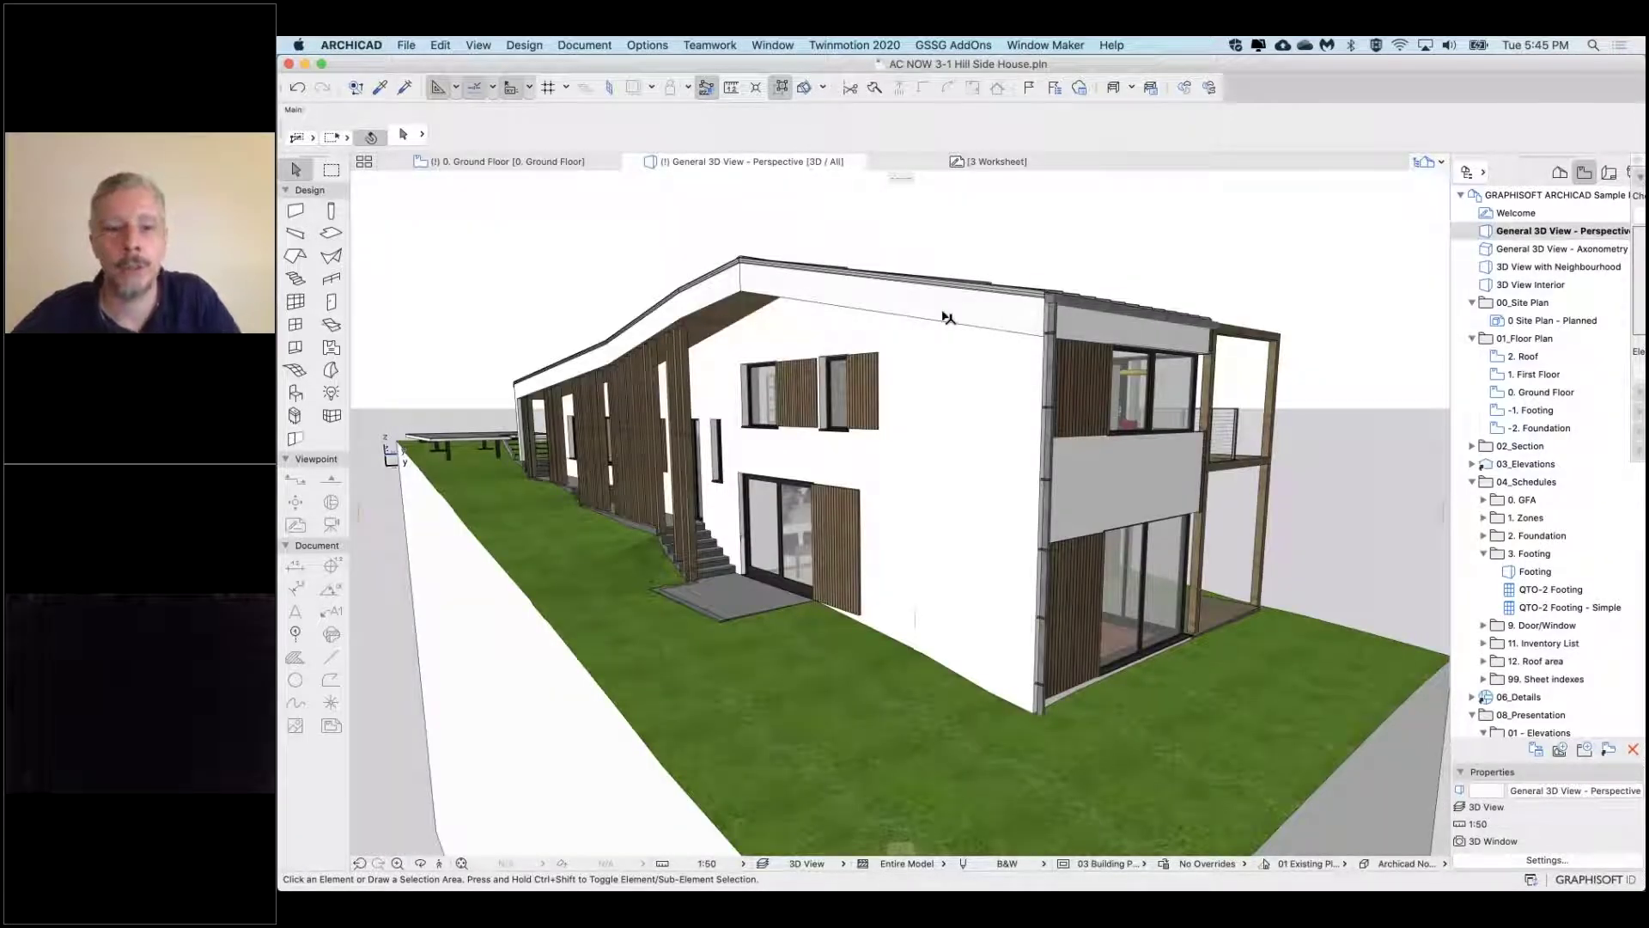
pyautogui.scroll(2, 948, 318)
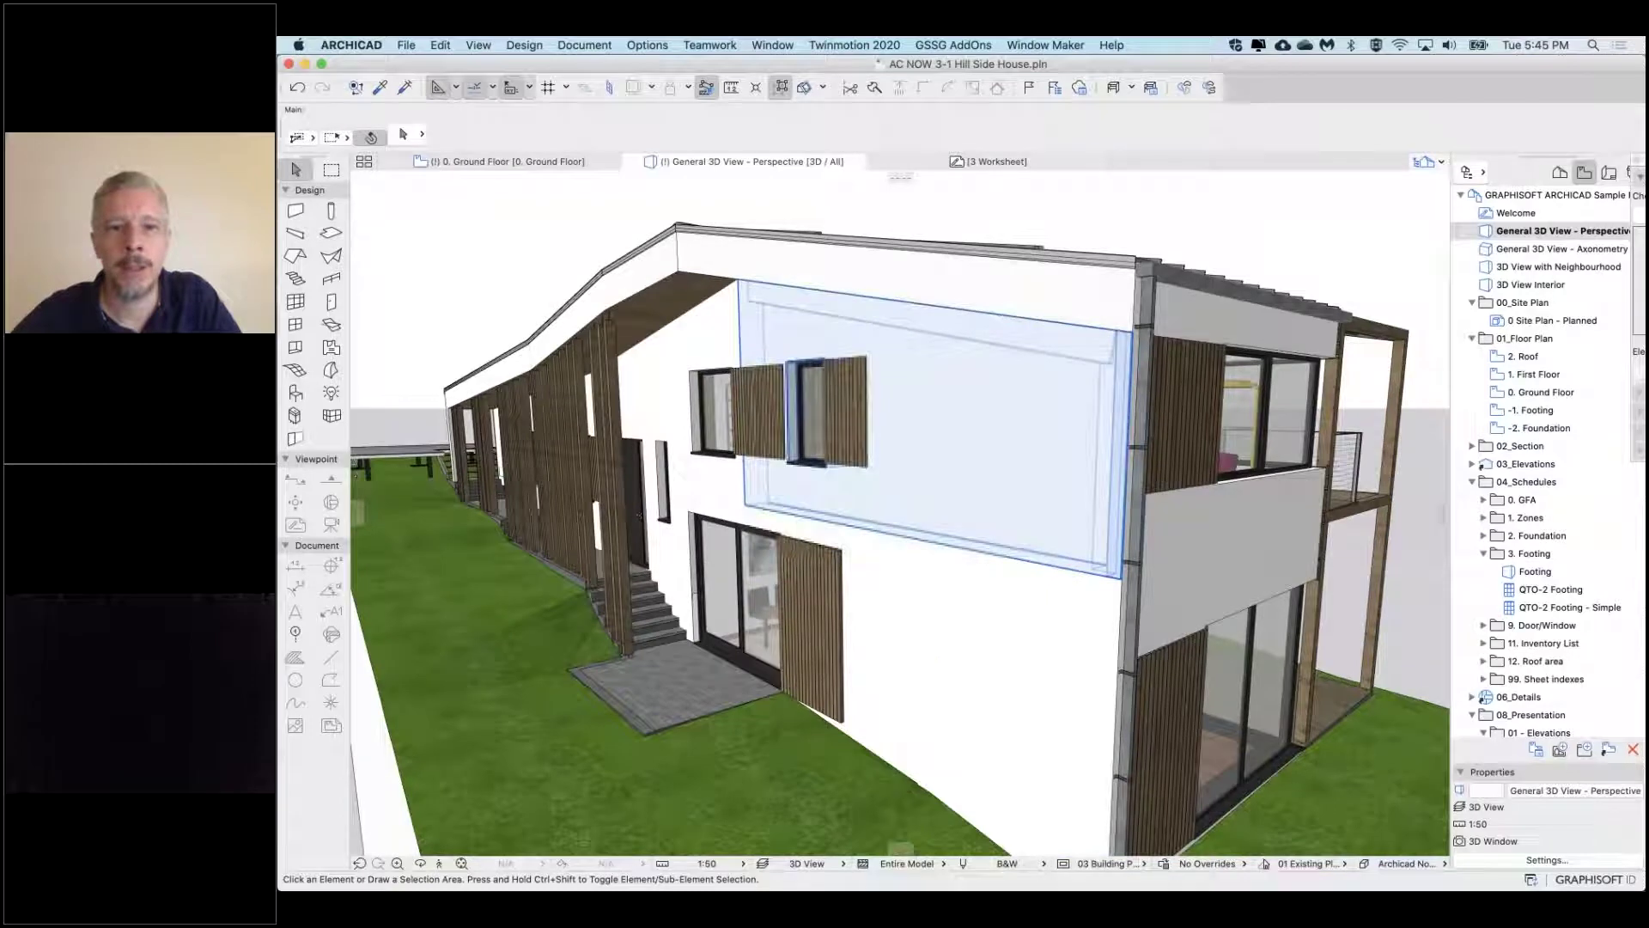
# Pull back and orbit to view the whole gable end and side facade, leaving nothing selected
pyautogui.scroll(-3, 947, 318)
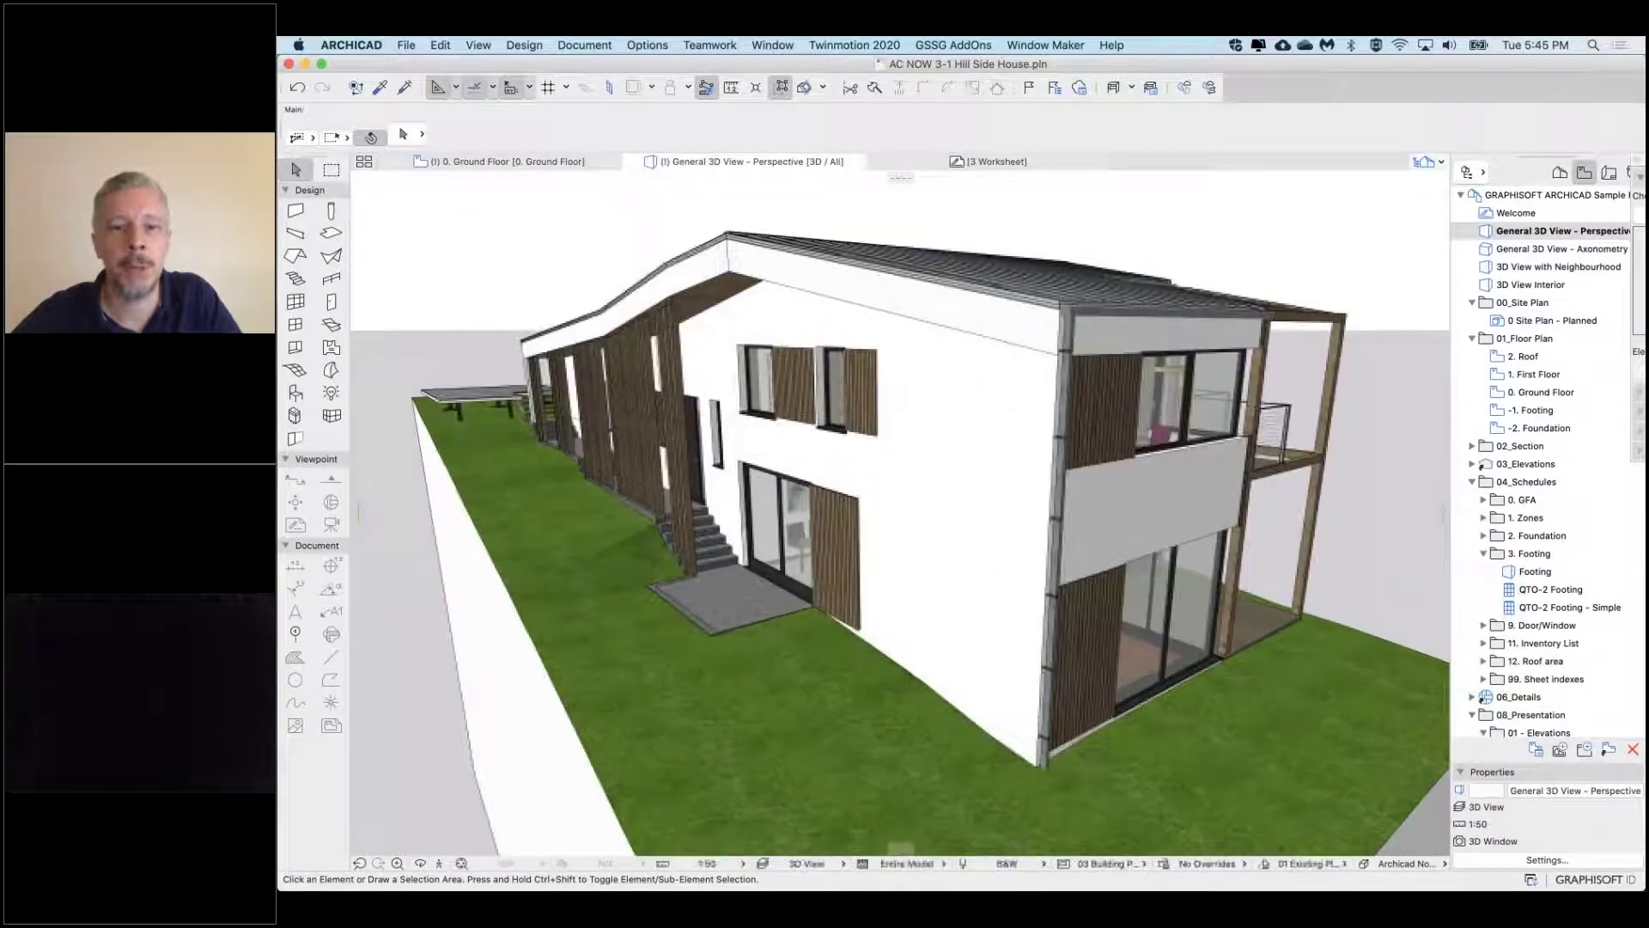
pyautogui.keyDown('shift'); pyautogui.moveTo(916, 637); pyautogui.dragTo(921, 549, button='middle'); pyautogui.keyUp('shift')
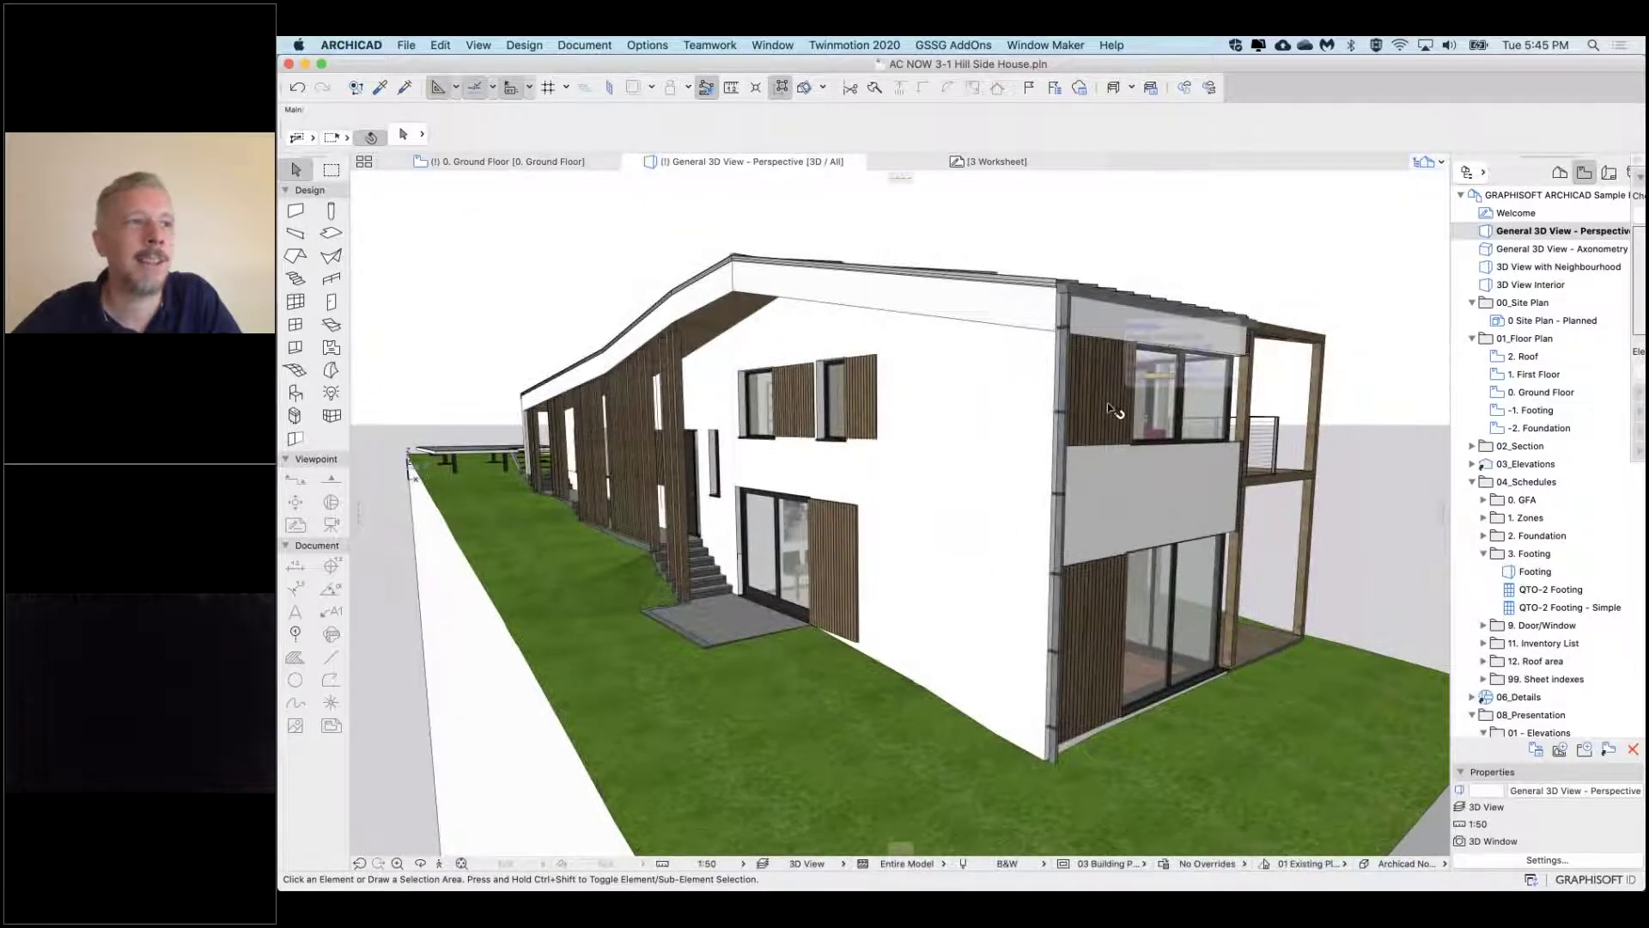
pyautogui.click(1136, 439)
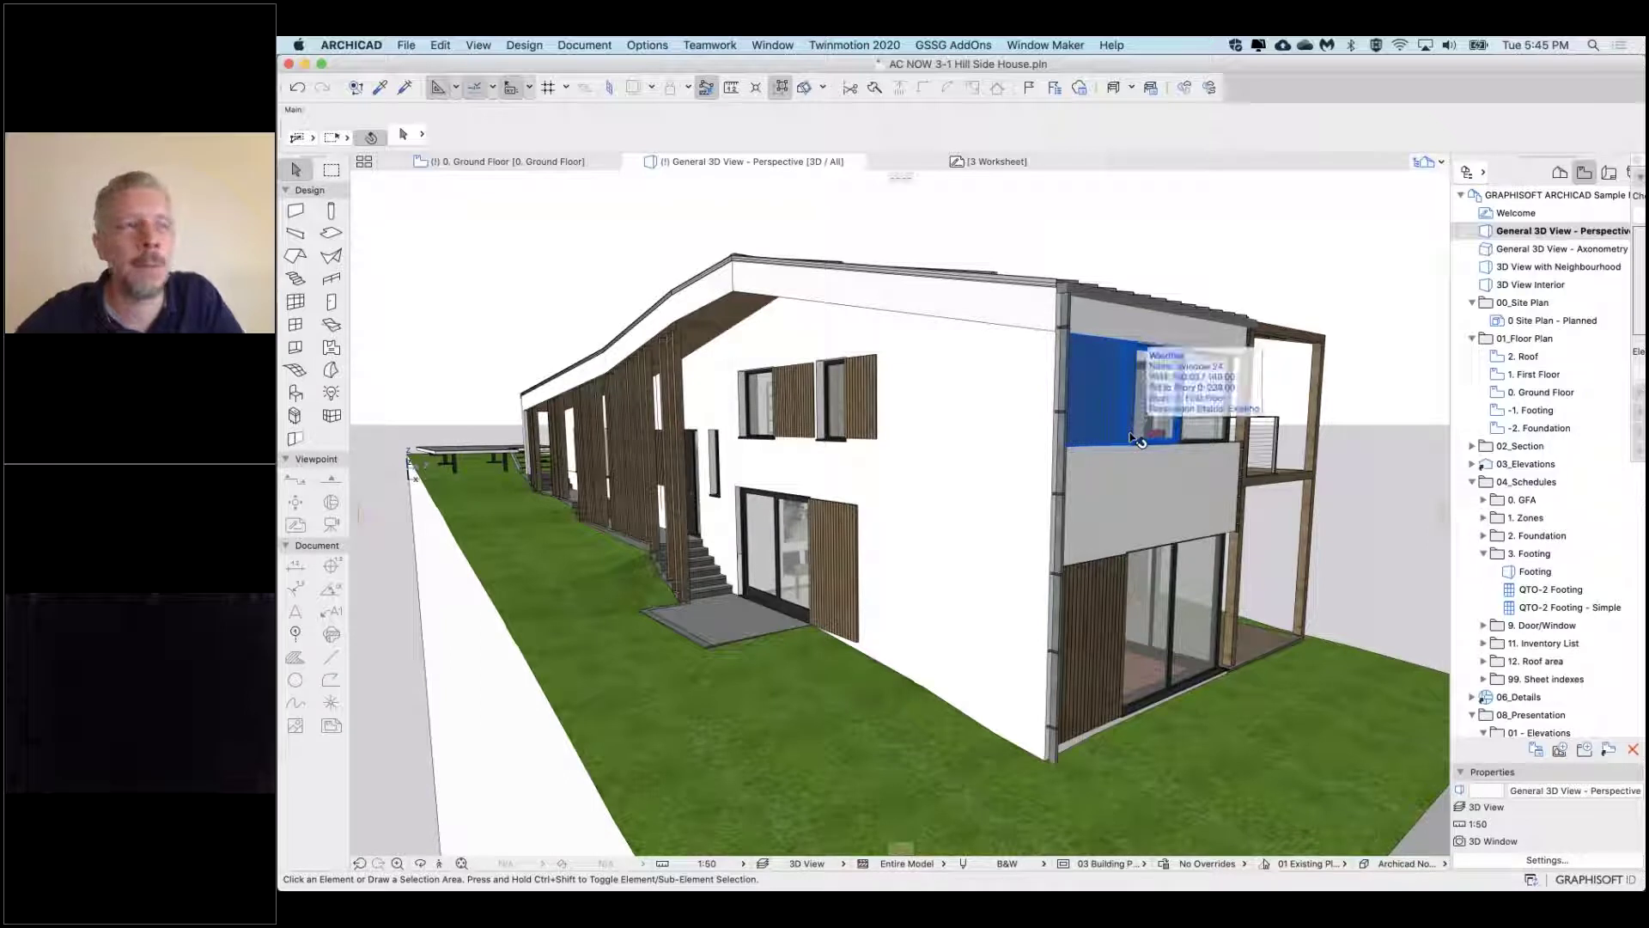
pyautogui.click(1320, 263)
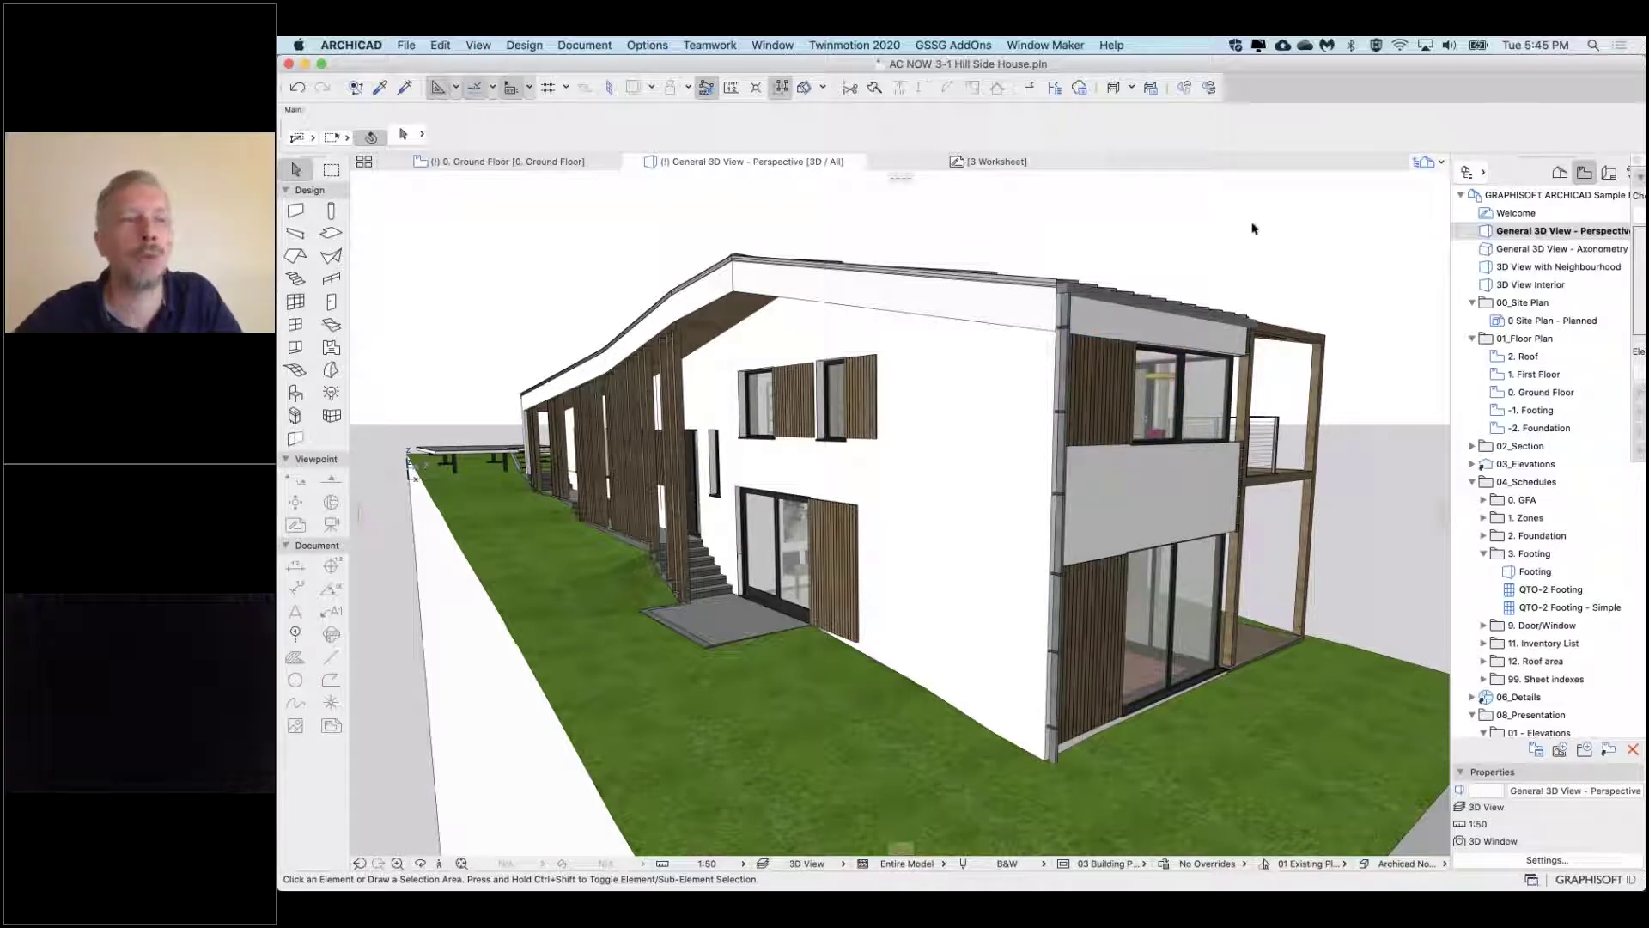
pyautogui.click(1027, 212)
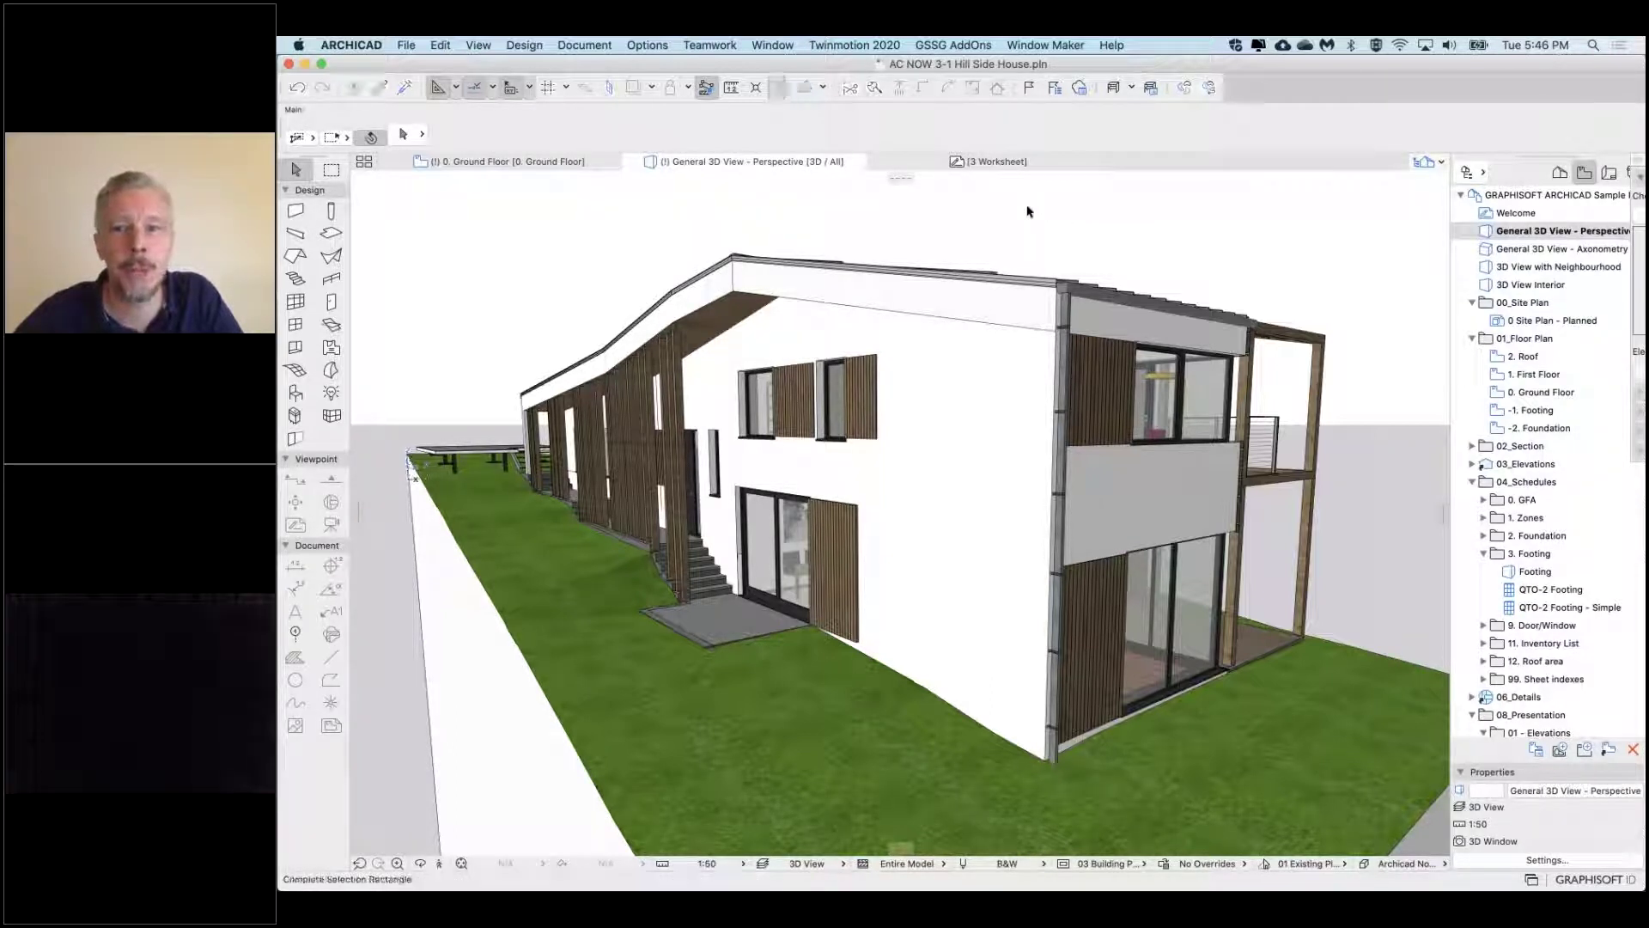
pyautogui.rightClick(1028, 211)
pyautogui.press('Escape')
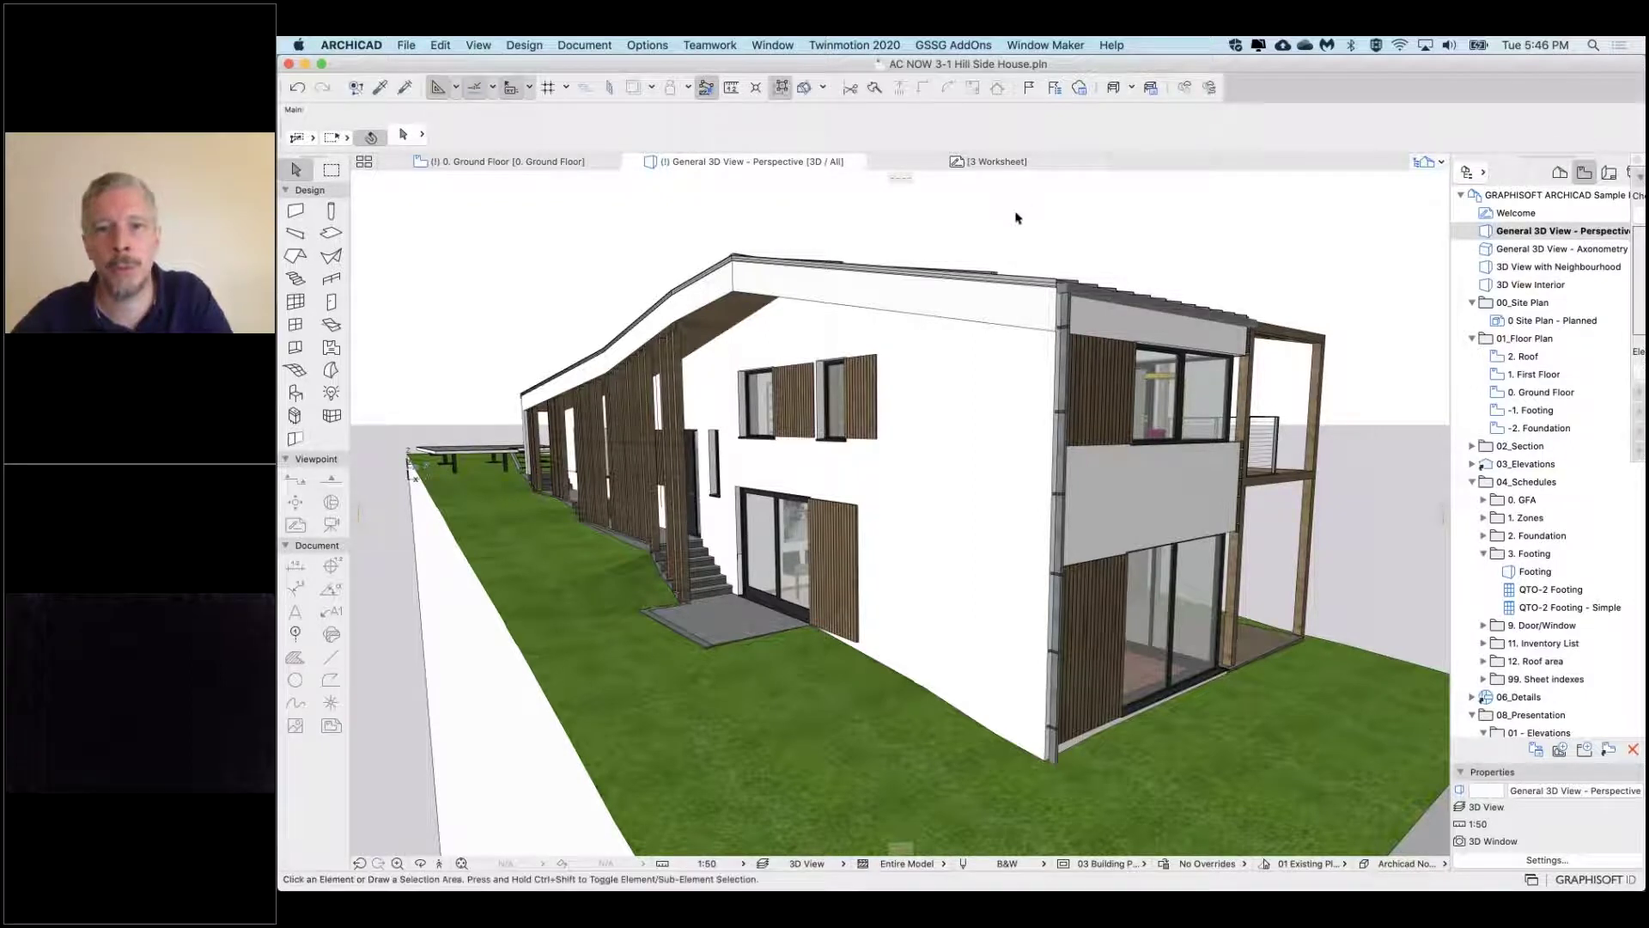
# Set the sunlight intensity to 100% in the perspective's 3D projection settings and apply it to the view
pyautogui.rightClick(1017, 217)
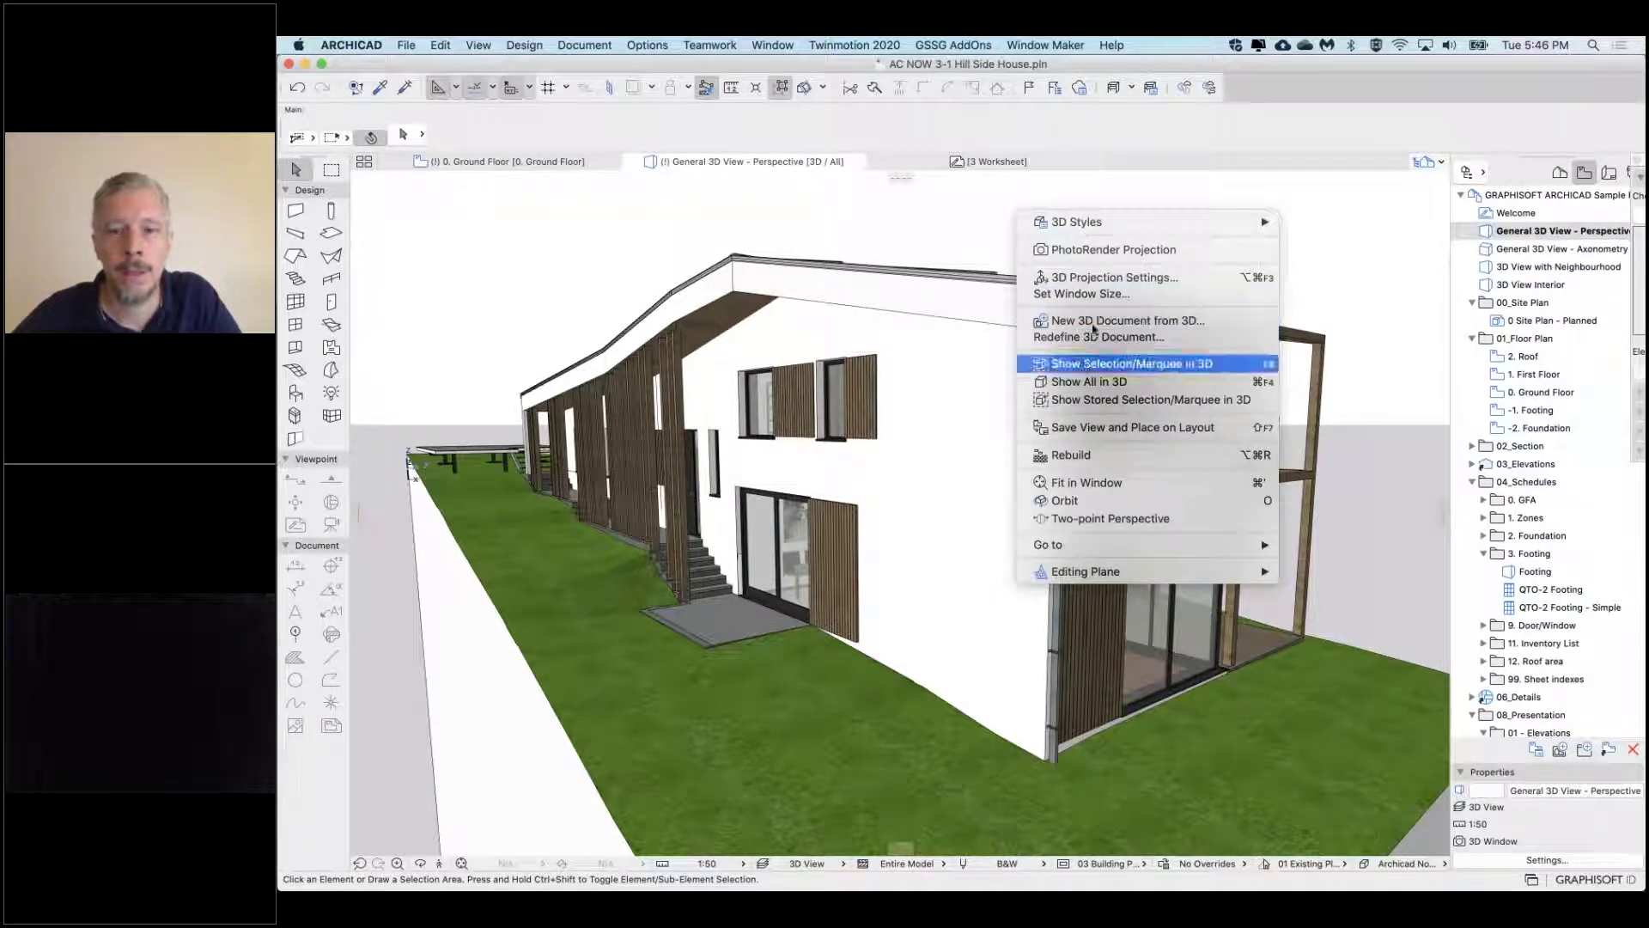
pyautogui.click(1099, 277)
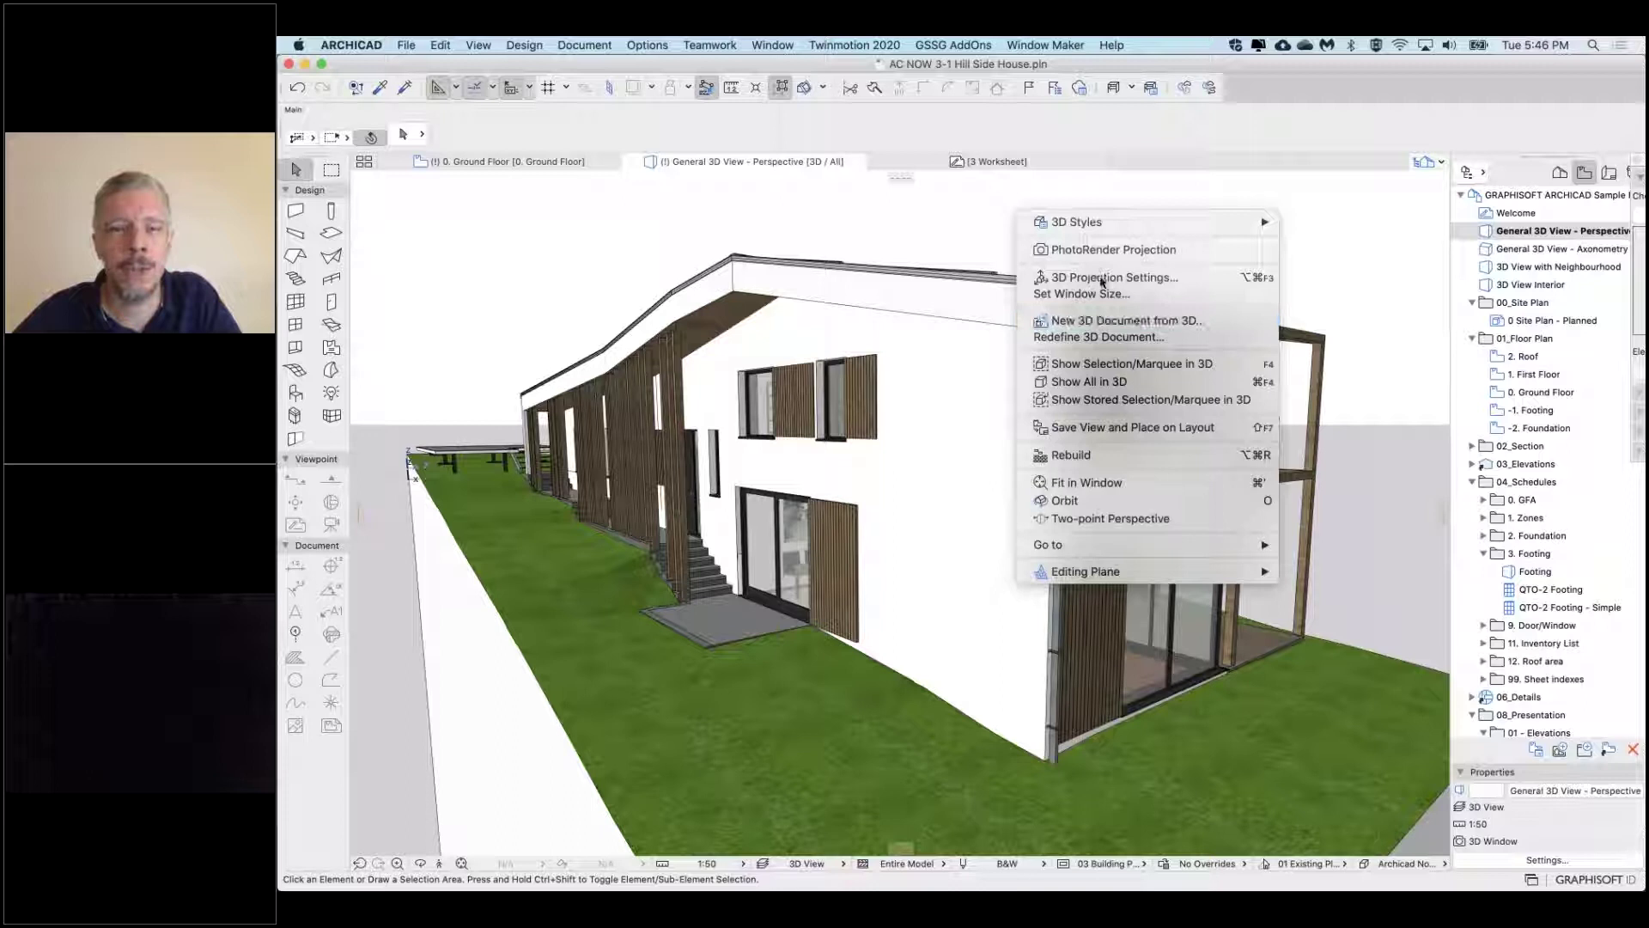
pyautogui.click(895, 556)
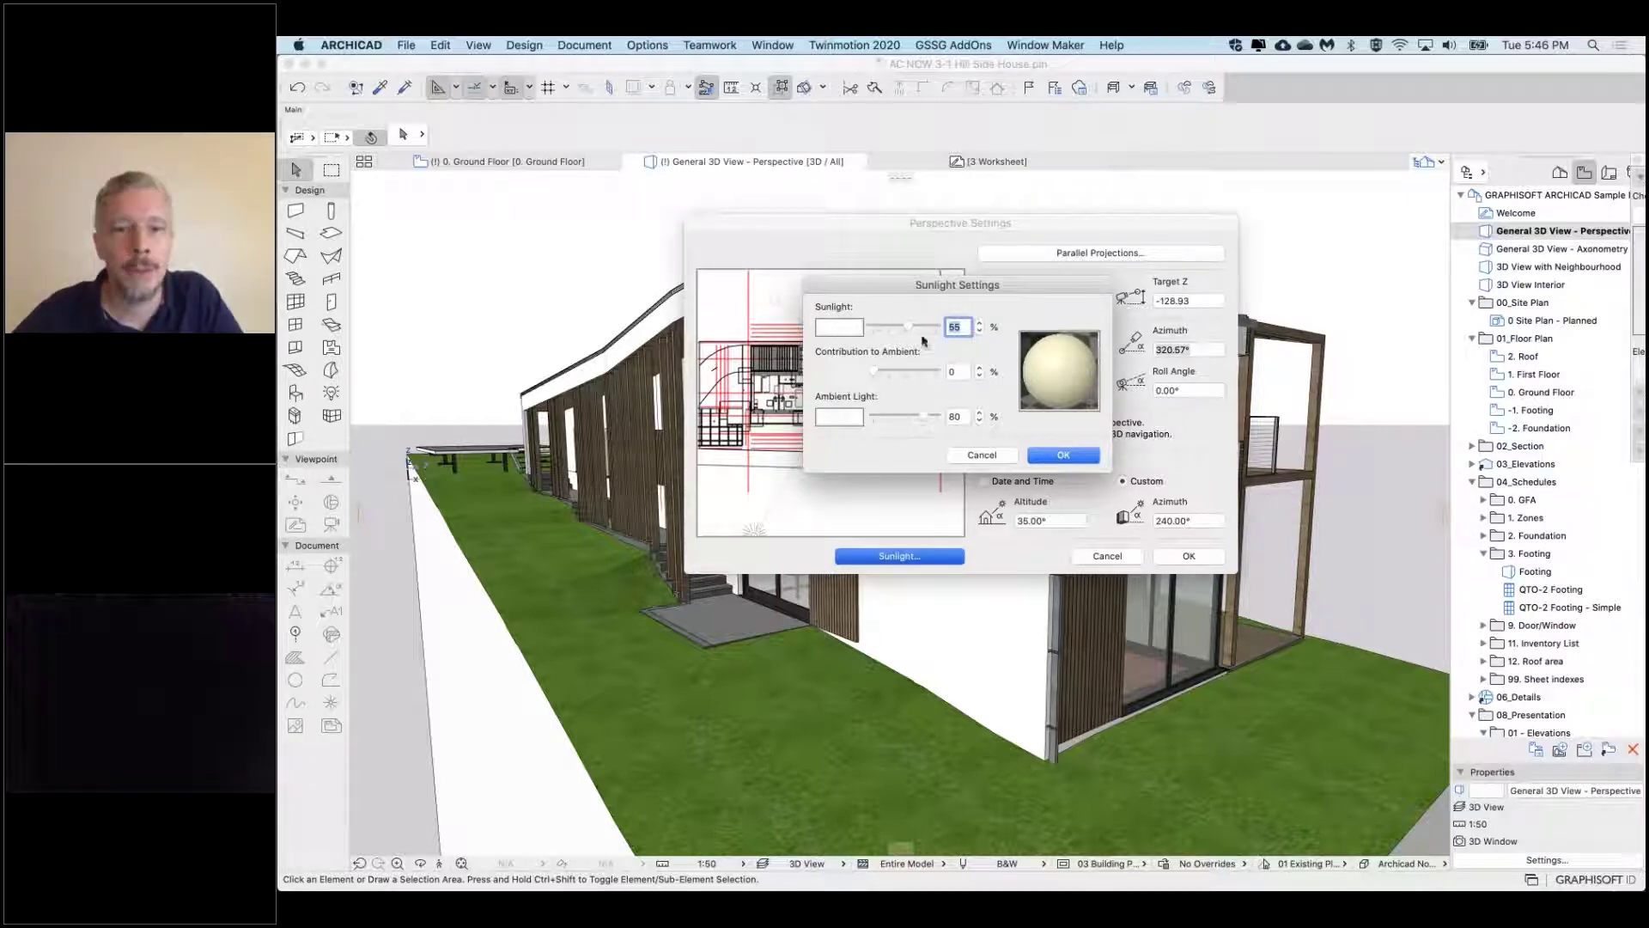
pyautogui.moveTo(908, 330); pyautogui.dragTo(953, 331)
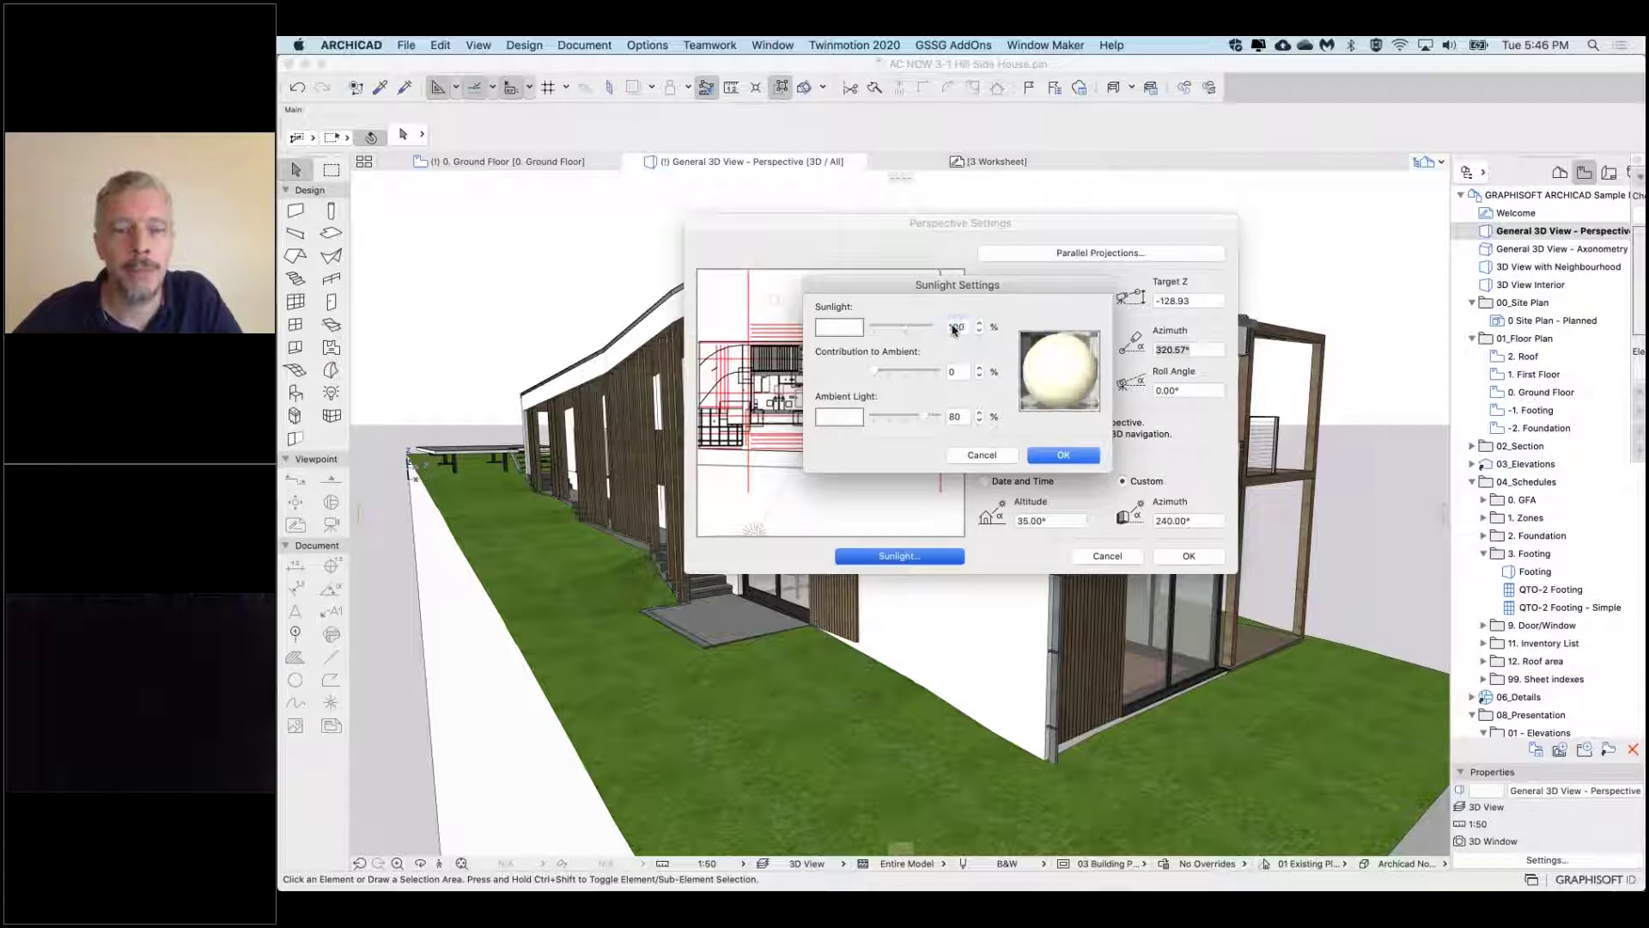
pyautogui.click(1076, 455)
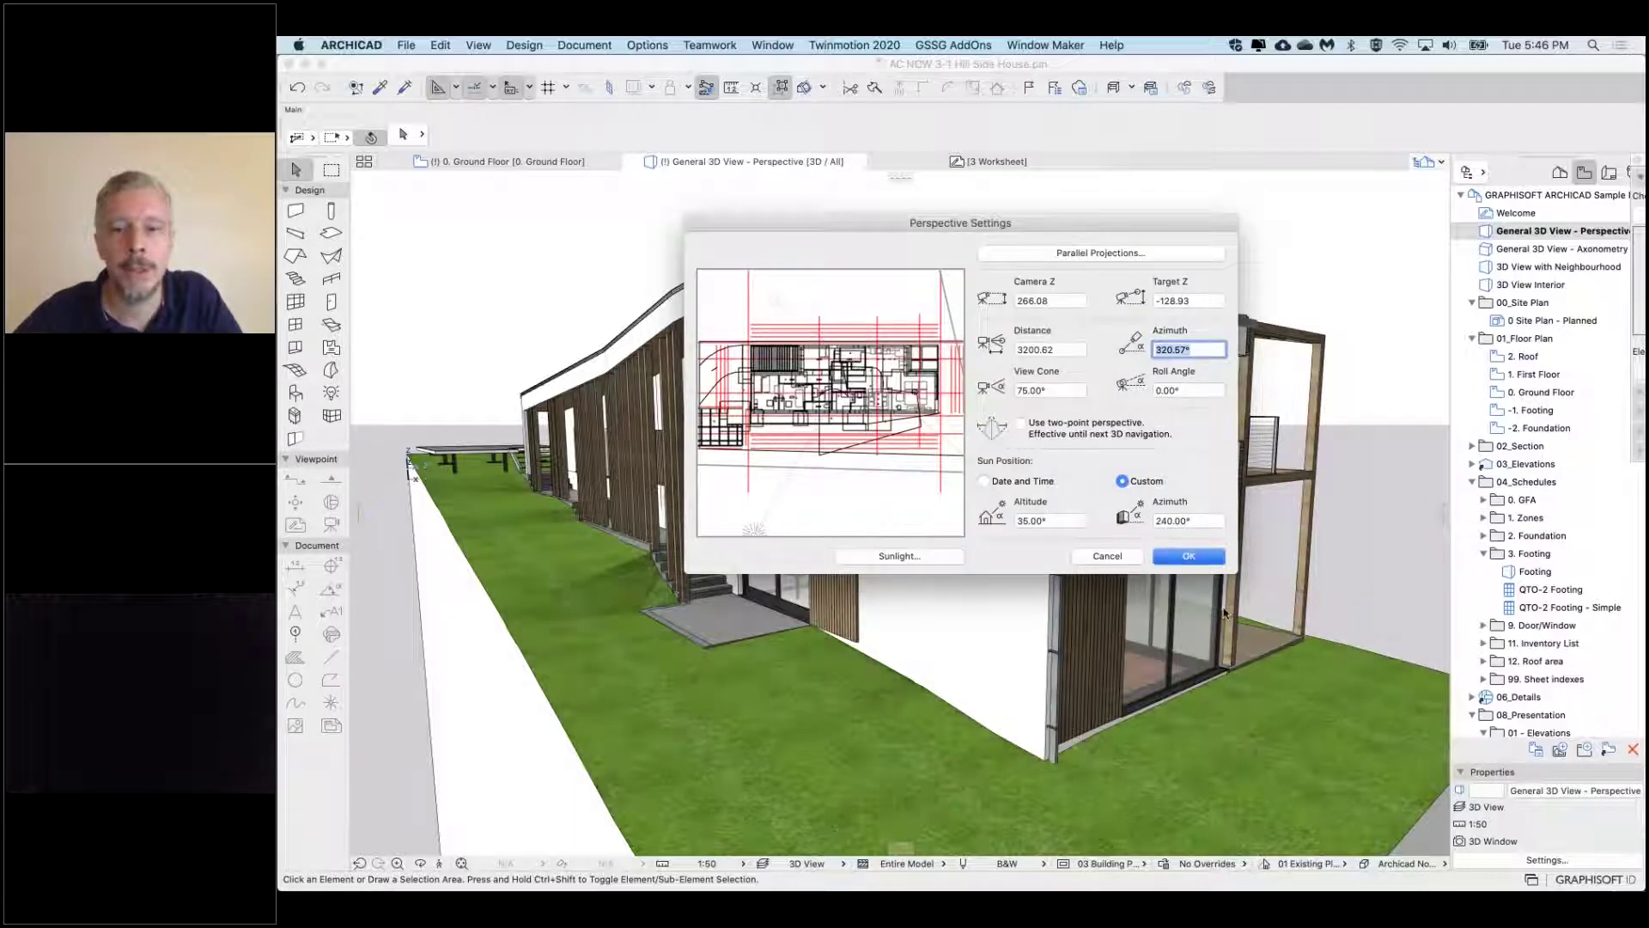
pyautogui.click(1190, 556)
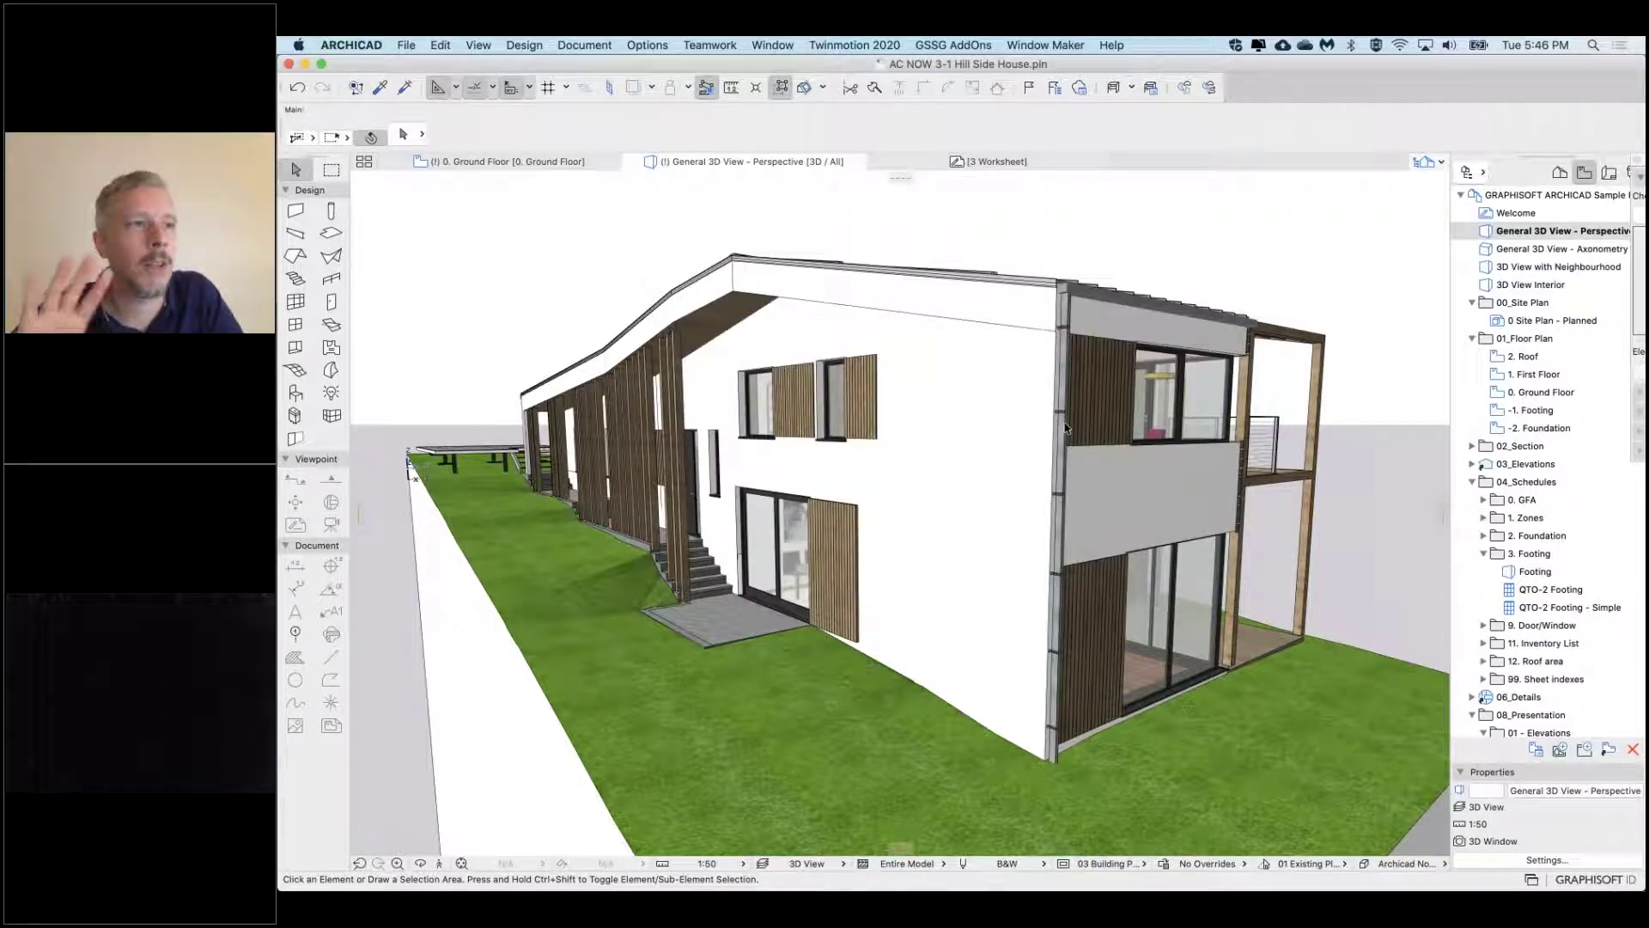
# Reopen the perspective's sunlight settings and set the sunlight intensity to 55%
pyautogui.rightClick(1069, 208)
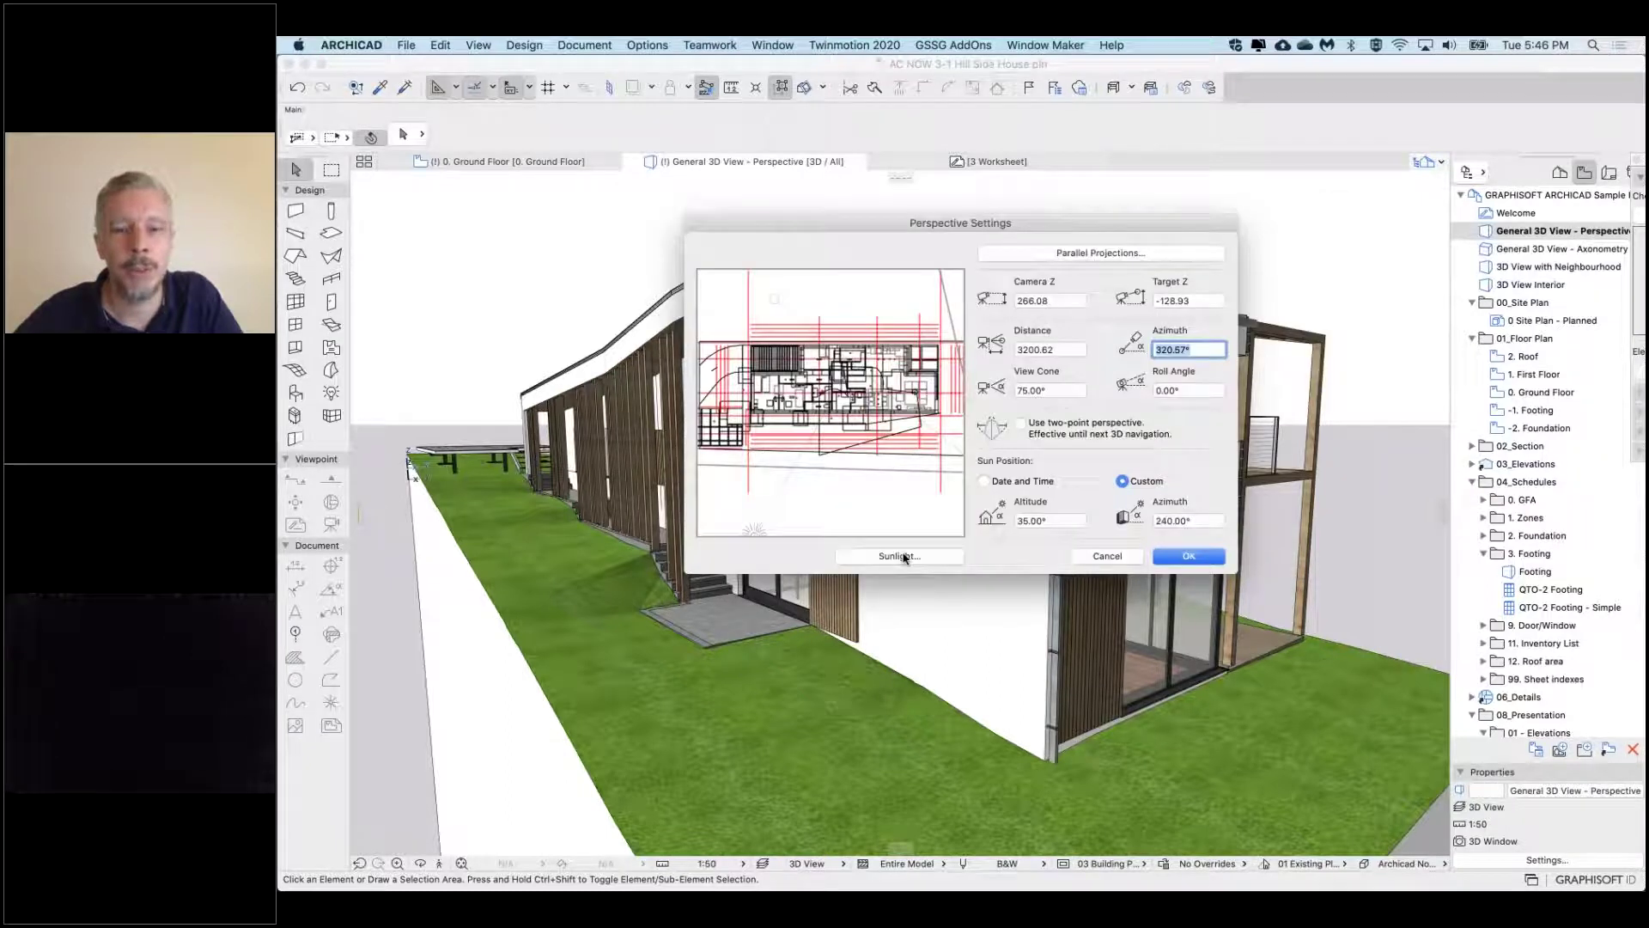
pyautogui.click(899, 556)
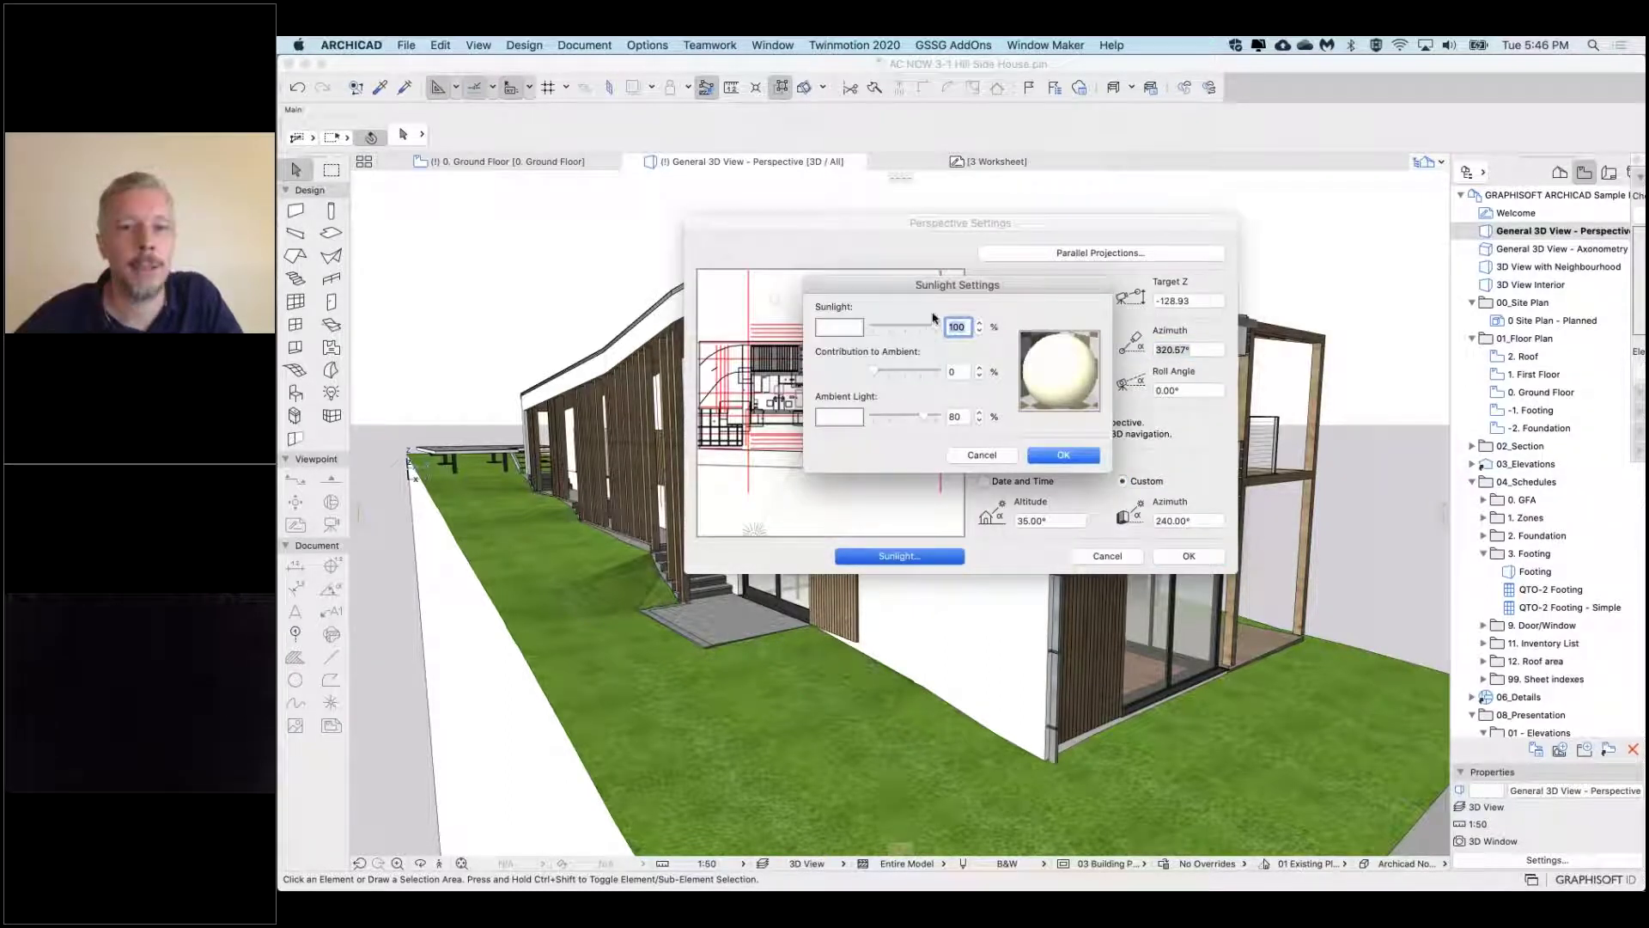
pyautogui.moveTo(930, 330); pyautogui.dragTo(905, 327)
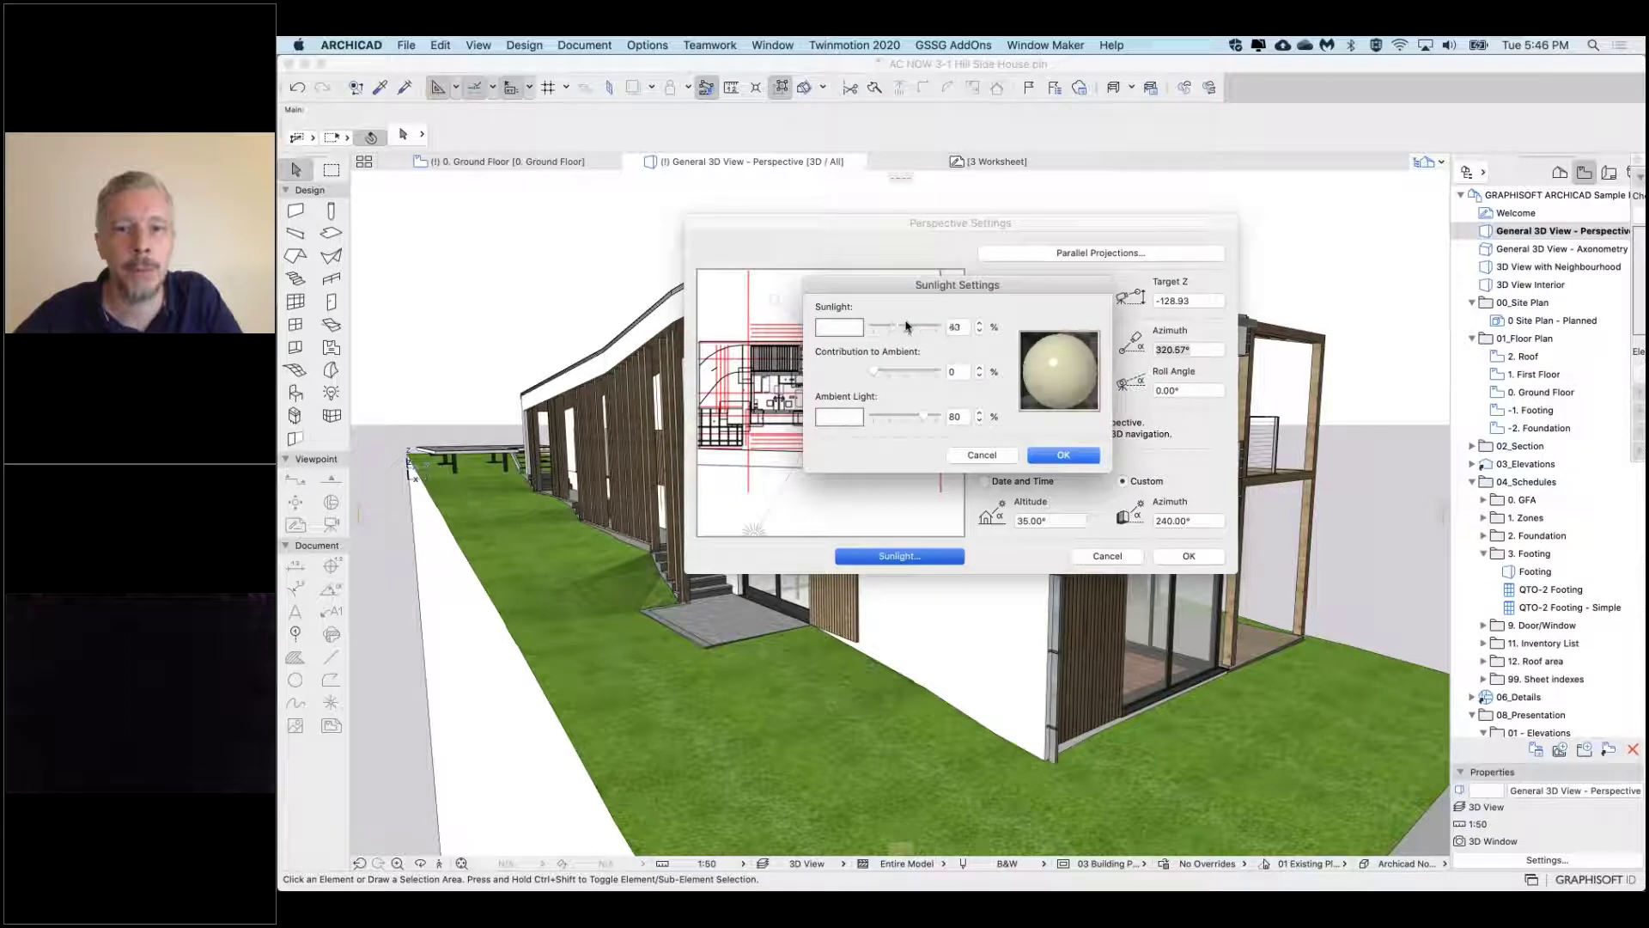
pyautogui.doubleClick(960, 327)
pyautogui.write('55')
pyautogui.press('Tab')
pyautogui.click(1064, 456)
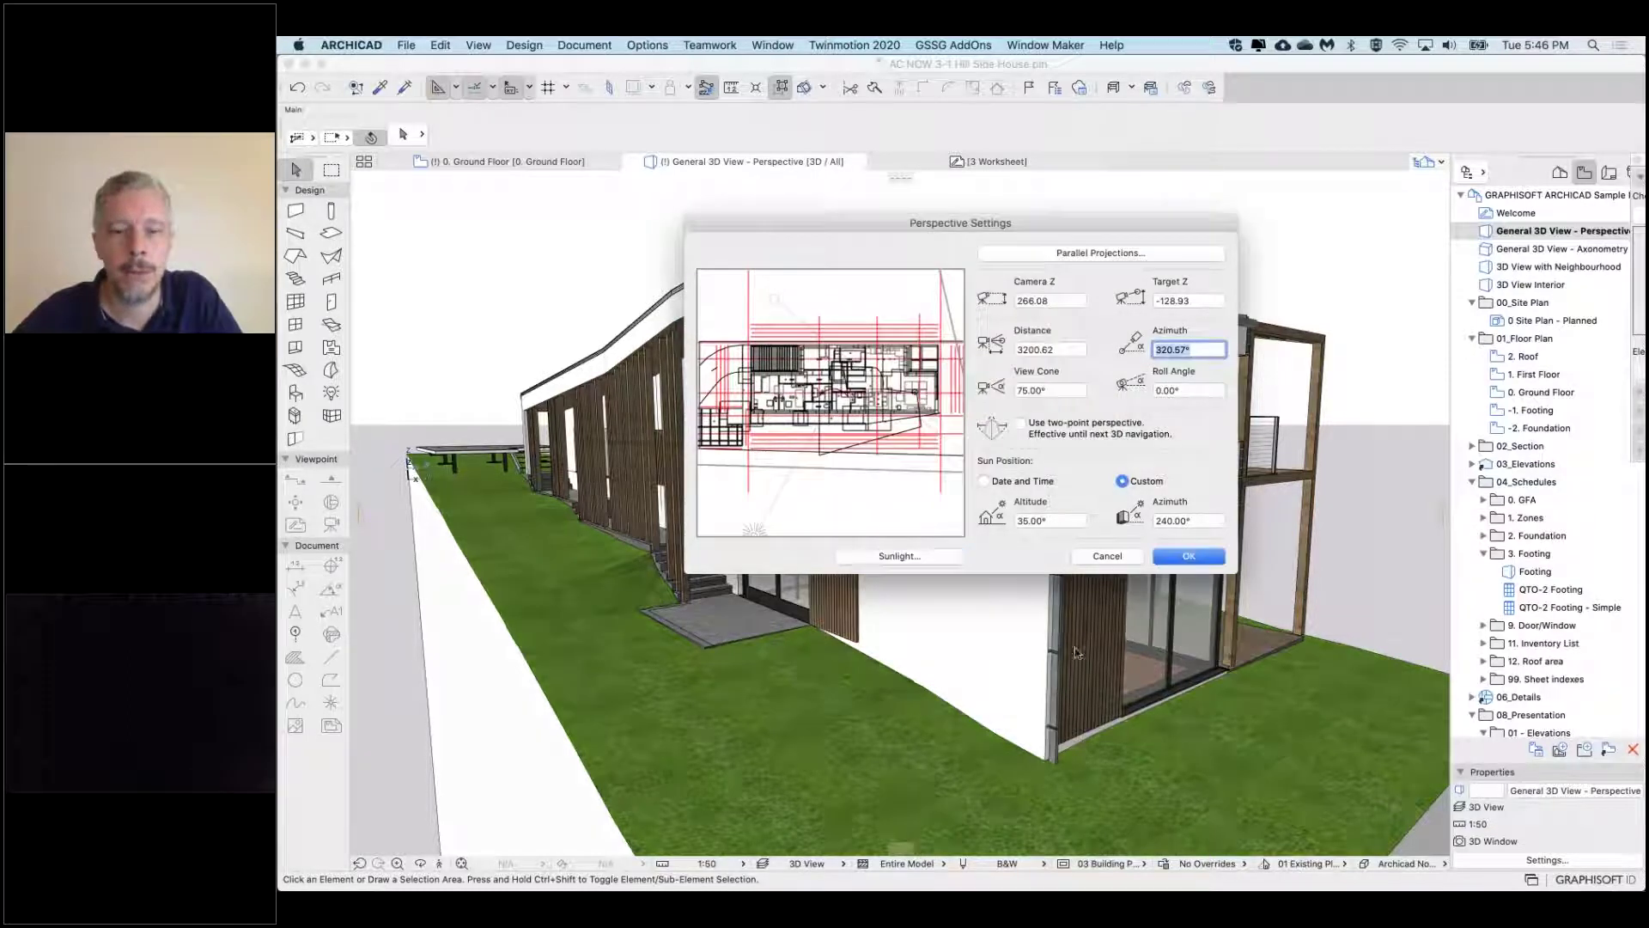
# Set the Ambient Light to 100% in the sunlight settings and accept it
pyautogui.click(907, 556)
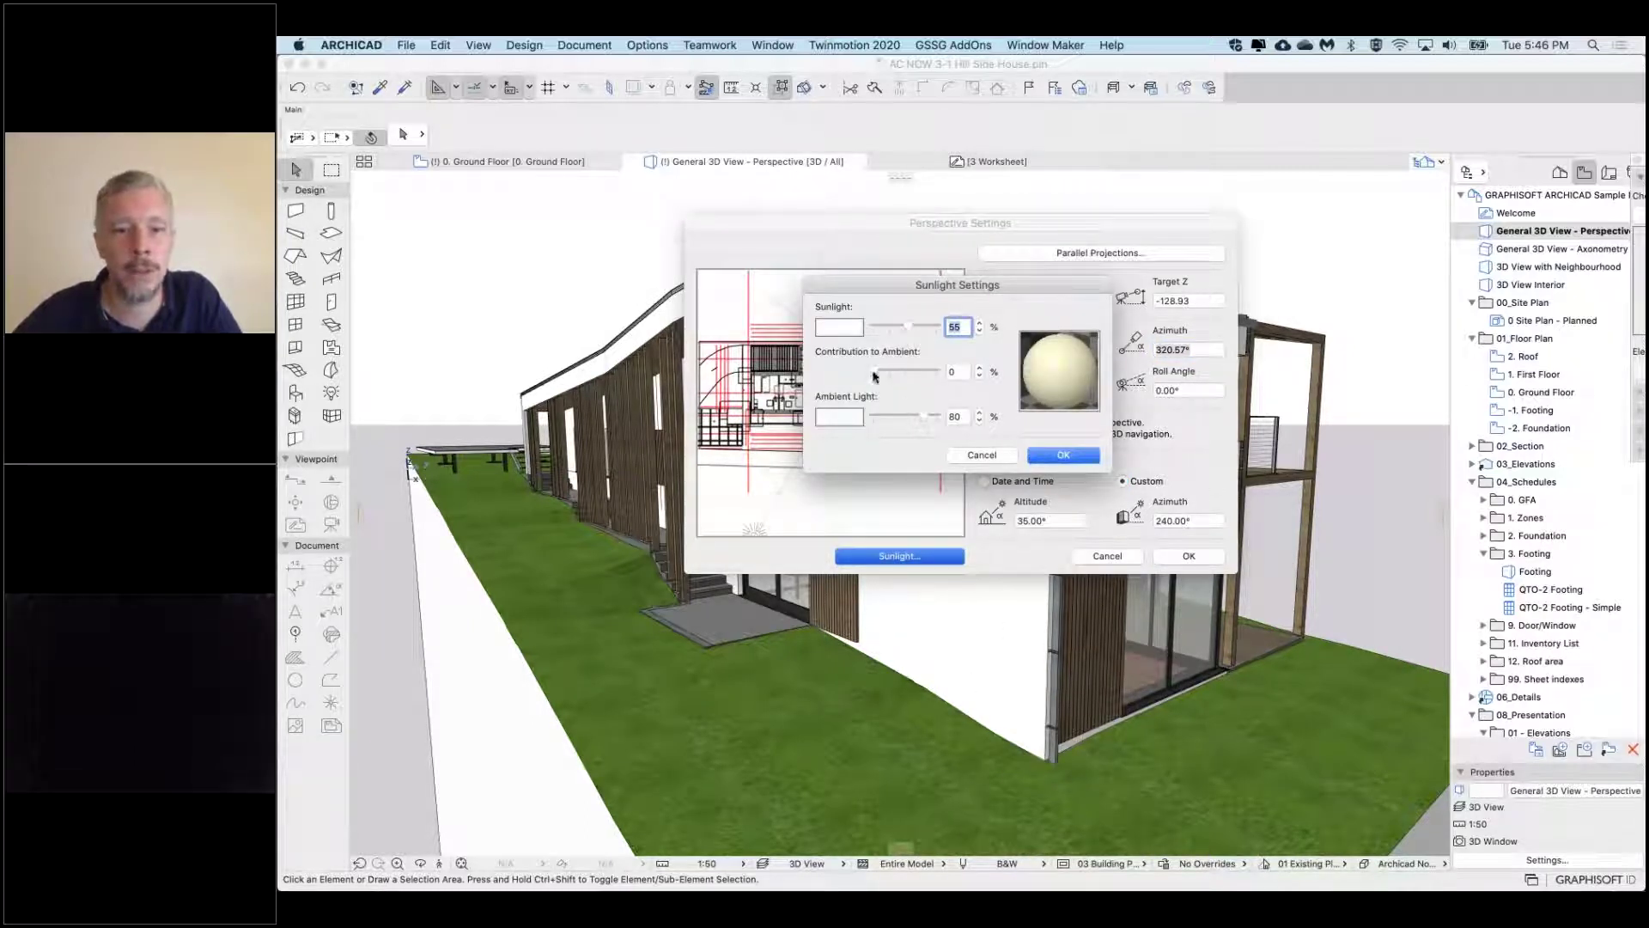
pyautogui.moveTo(871, 376)
pyautogui.mouseDown()
pyautogui.moveTo(923, 376)
pyautogui.moveTo(870, 371)
pyautogui.mouseUp()
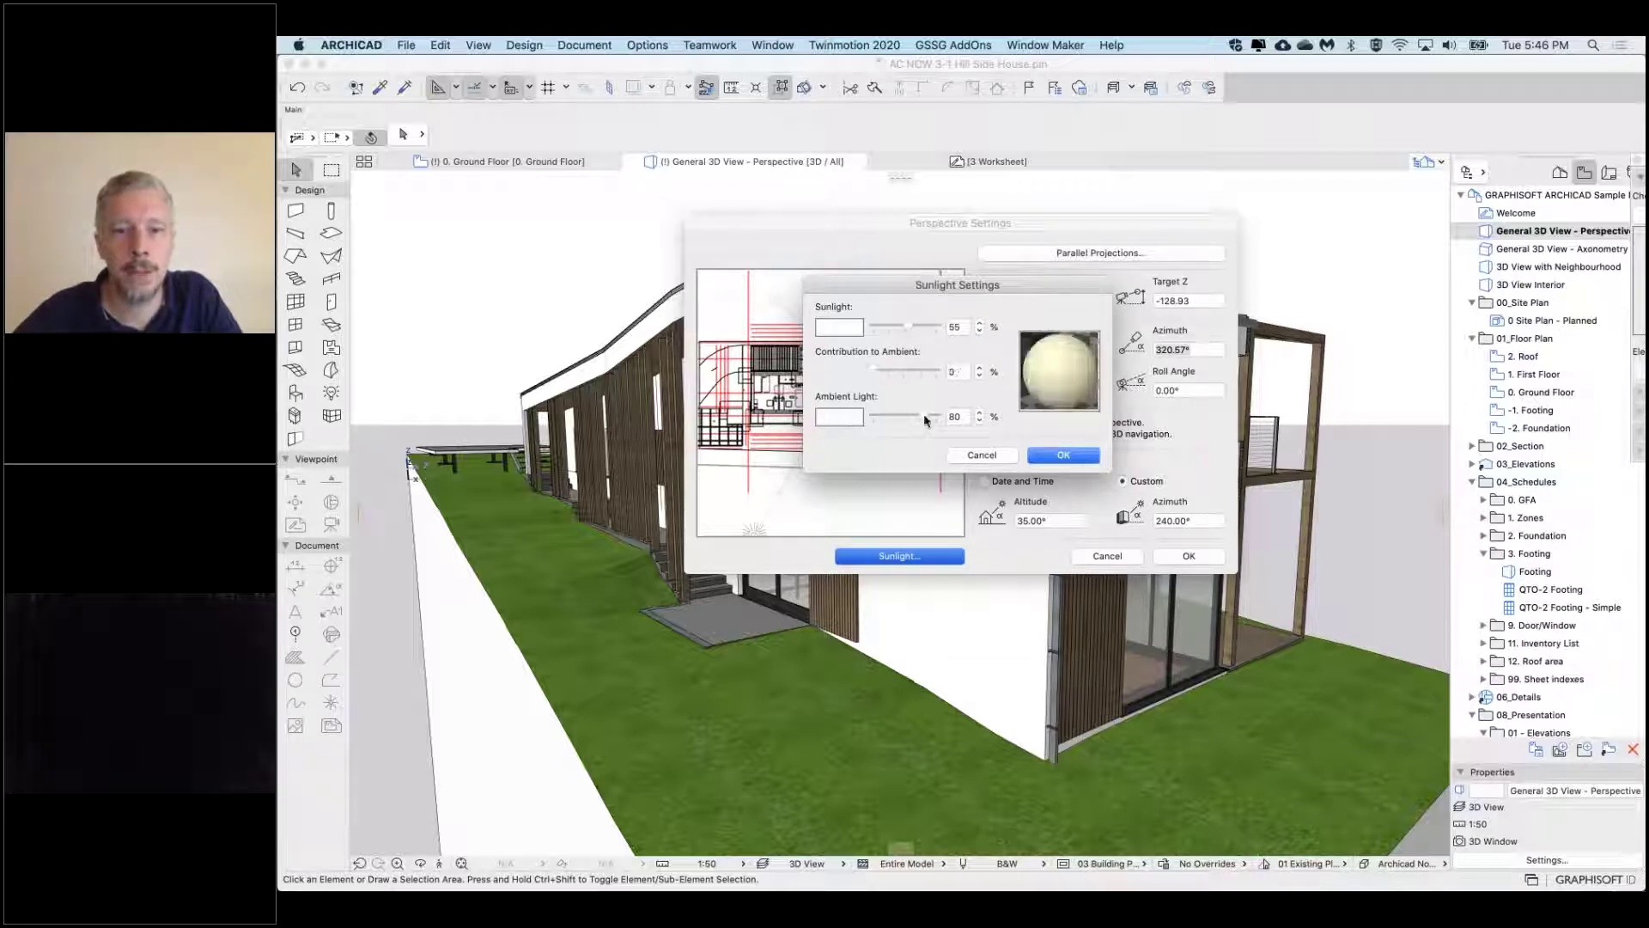
pyautogui.moveTo(925, 422); pyautogui.dragTo(937, 419)
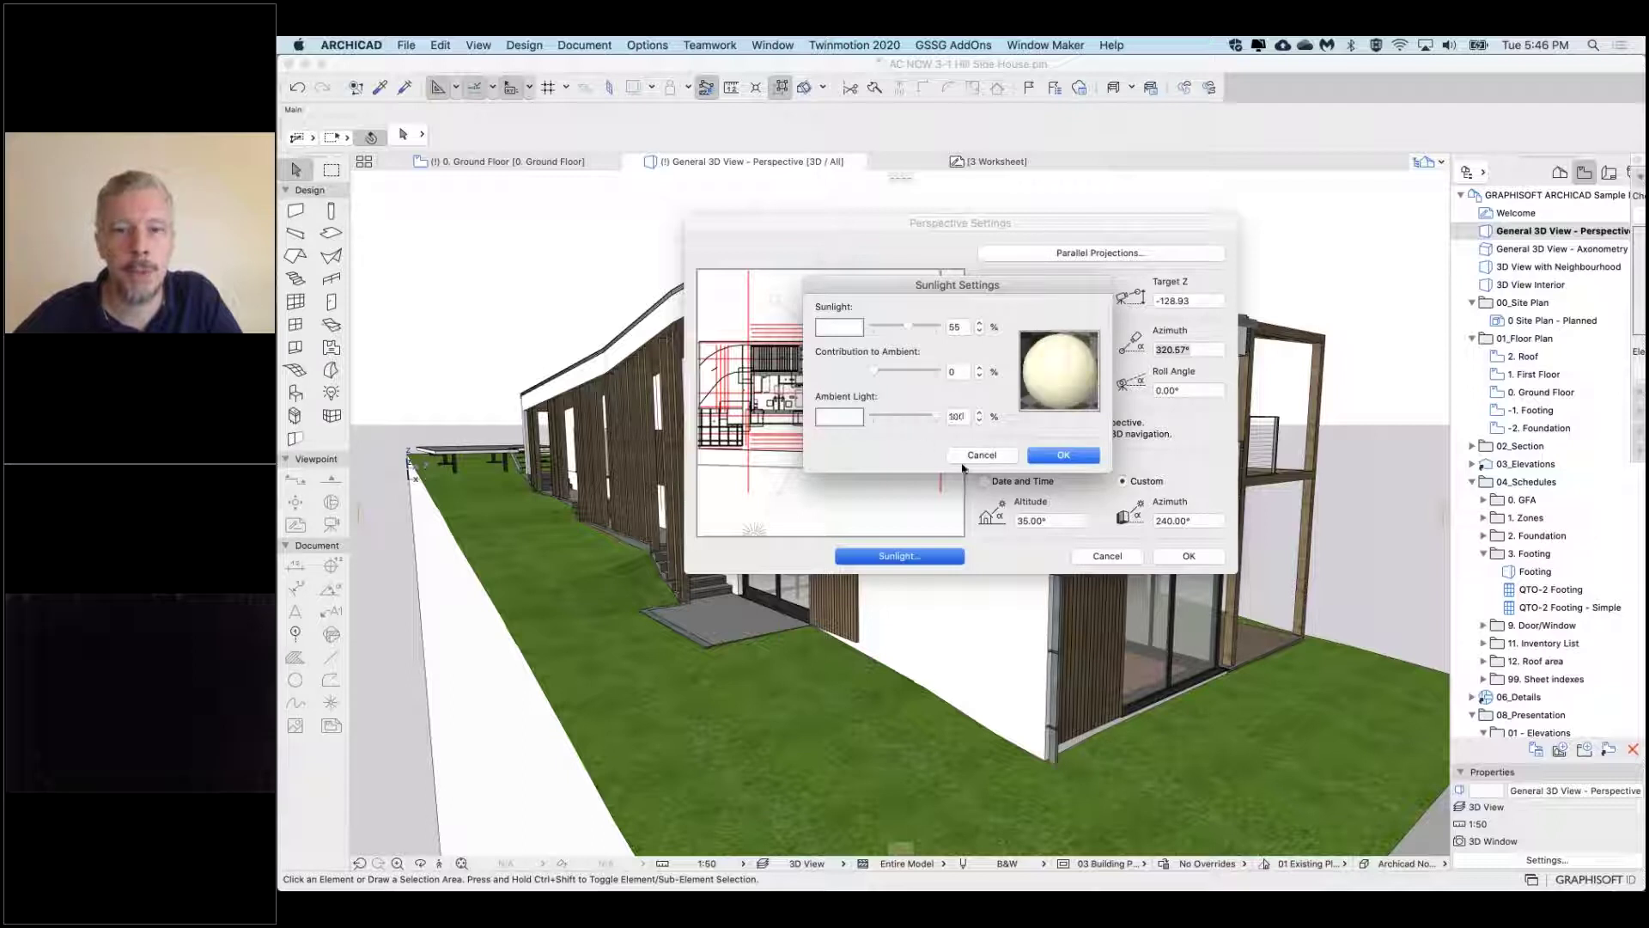
pyautogui.click(1073, 454)
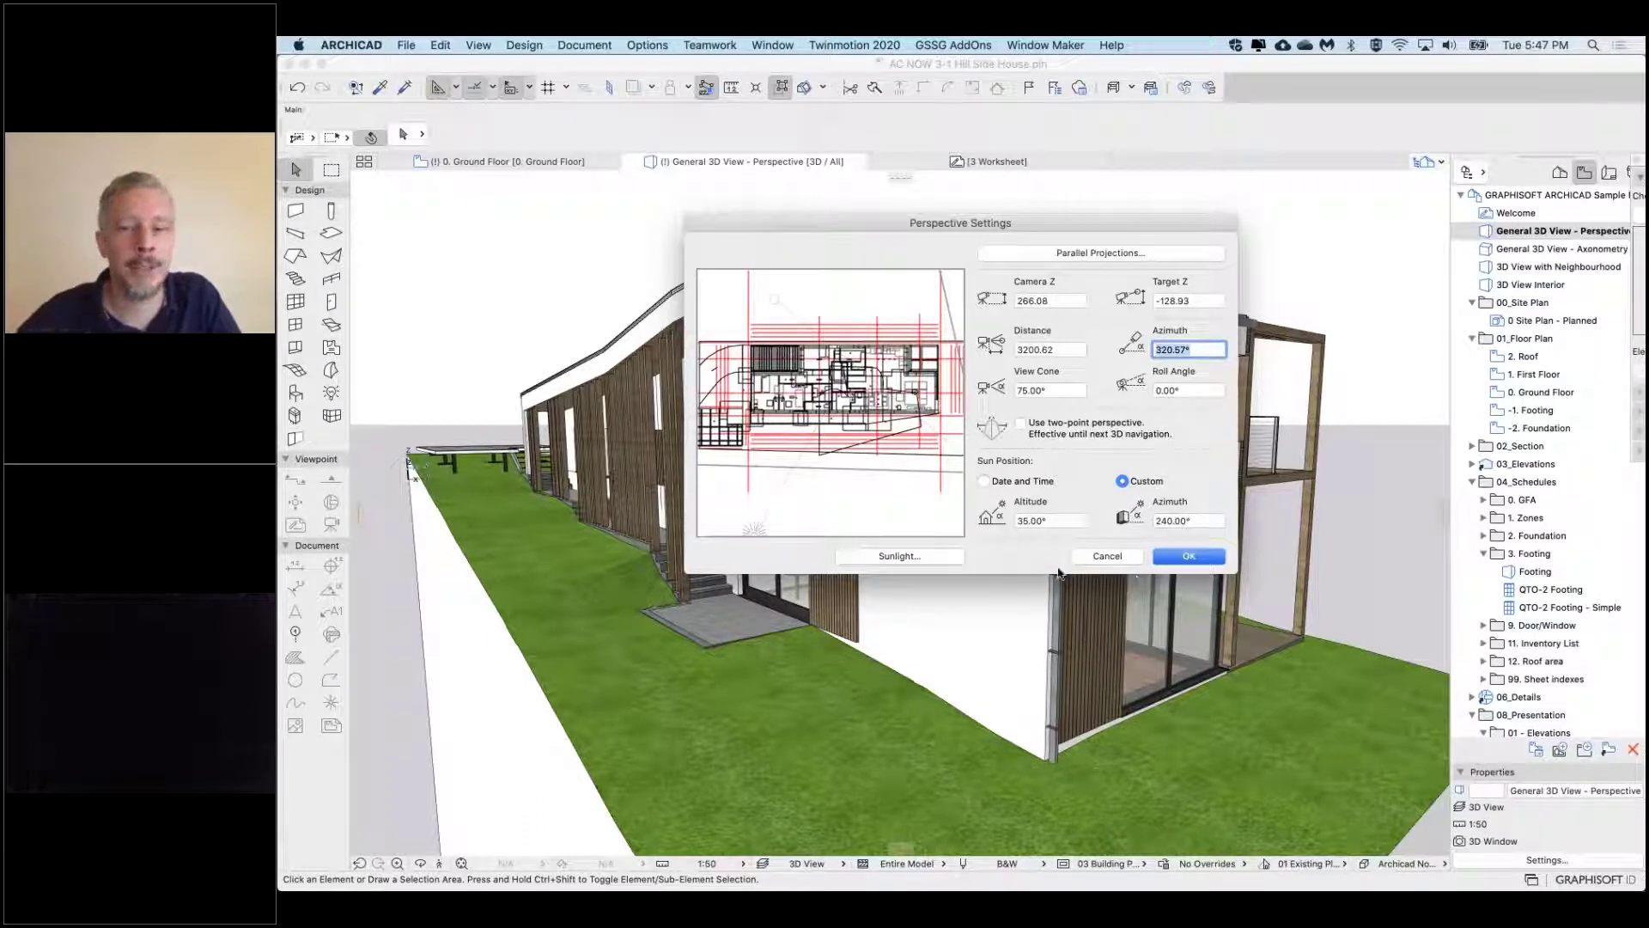
# Try Contribution to Ambient values of 35% and 75% in the sunlight settings
pyautogui.click(885, 557)
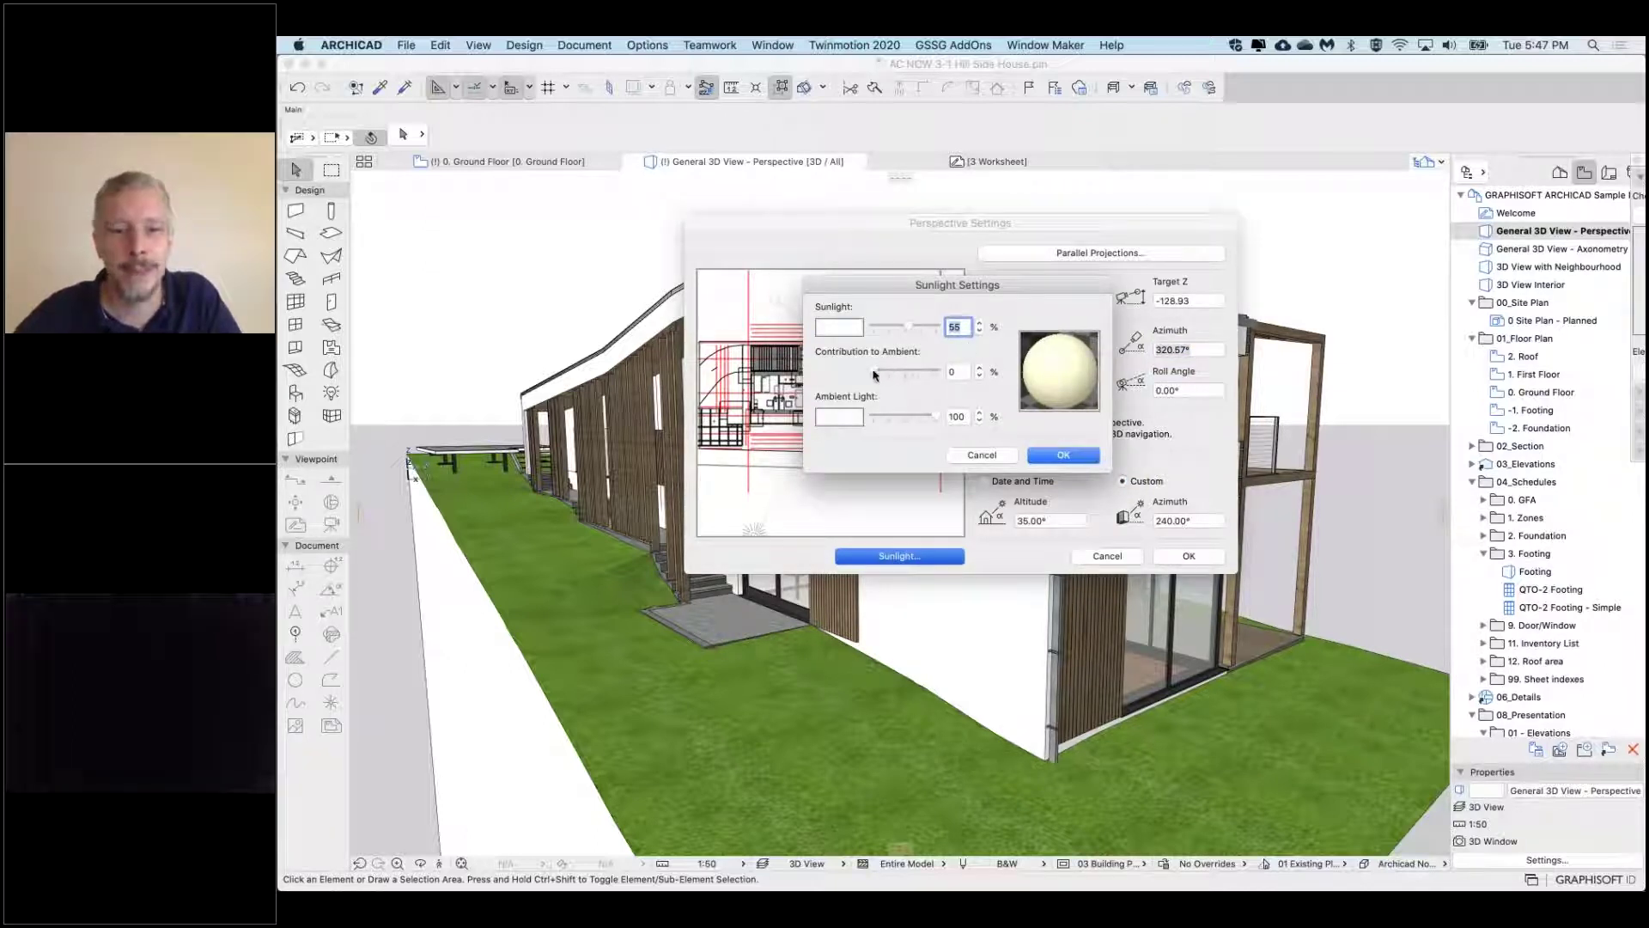
pyautogui.moveTo(875, 375); pyautogui.dragTo(896, 375)
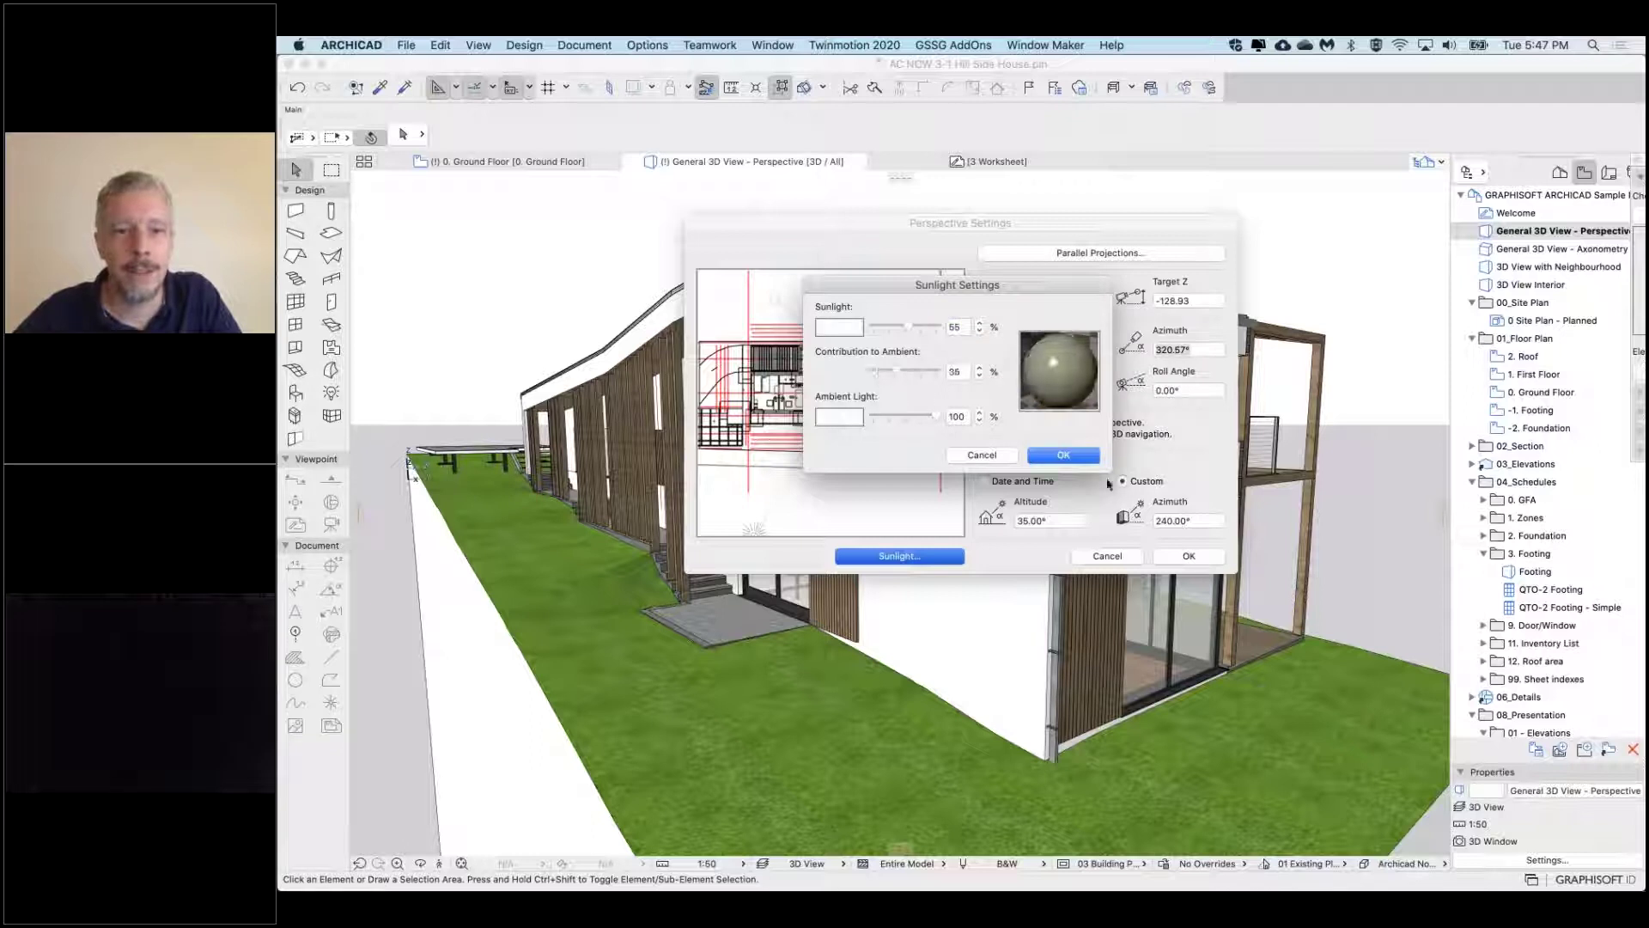
pyautogui.click(1064, 455)
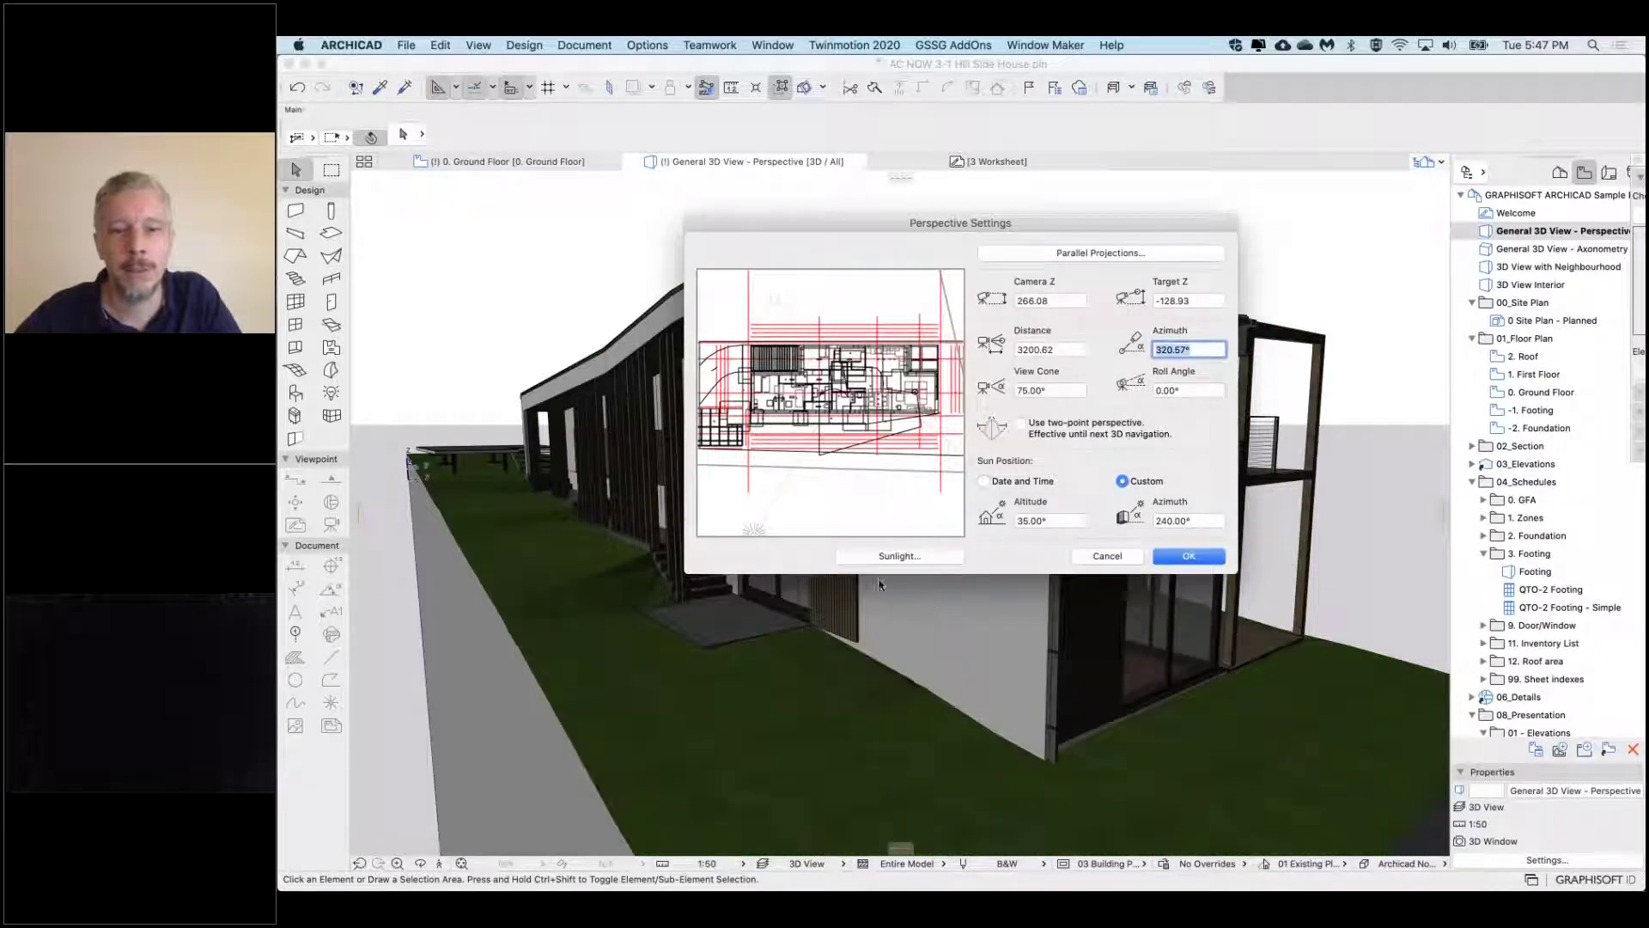
pyautogui.click(889, 558)
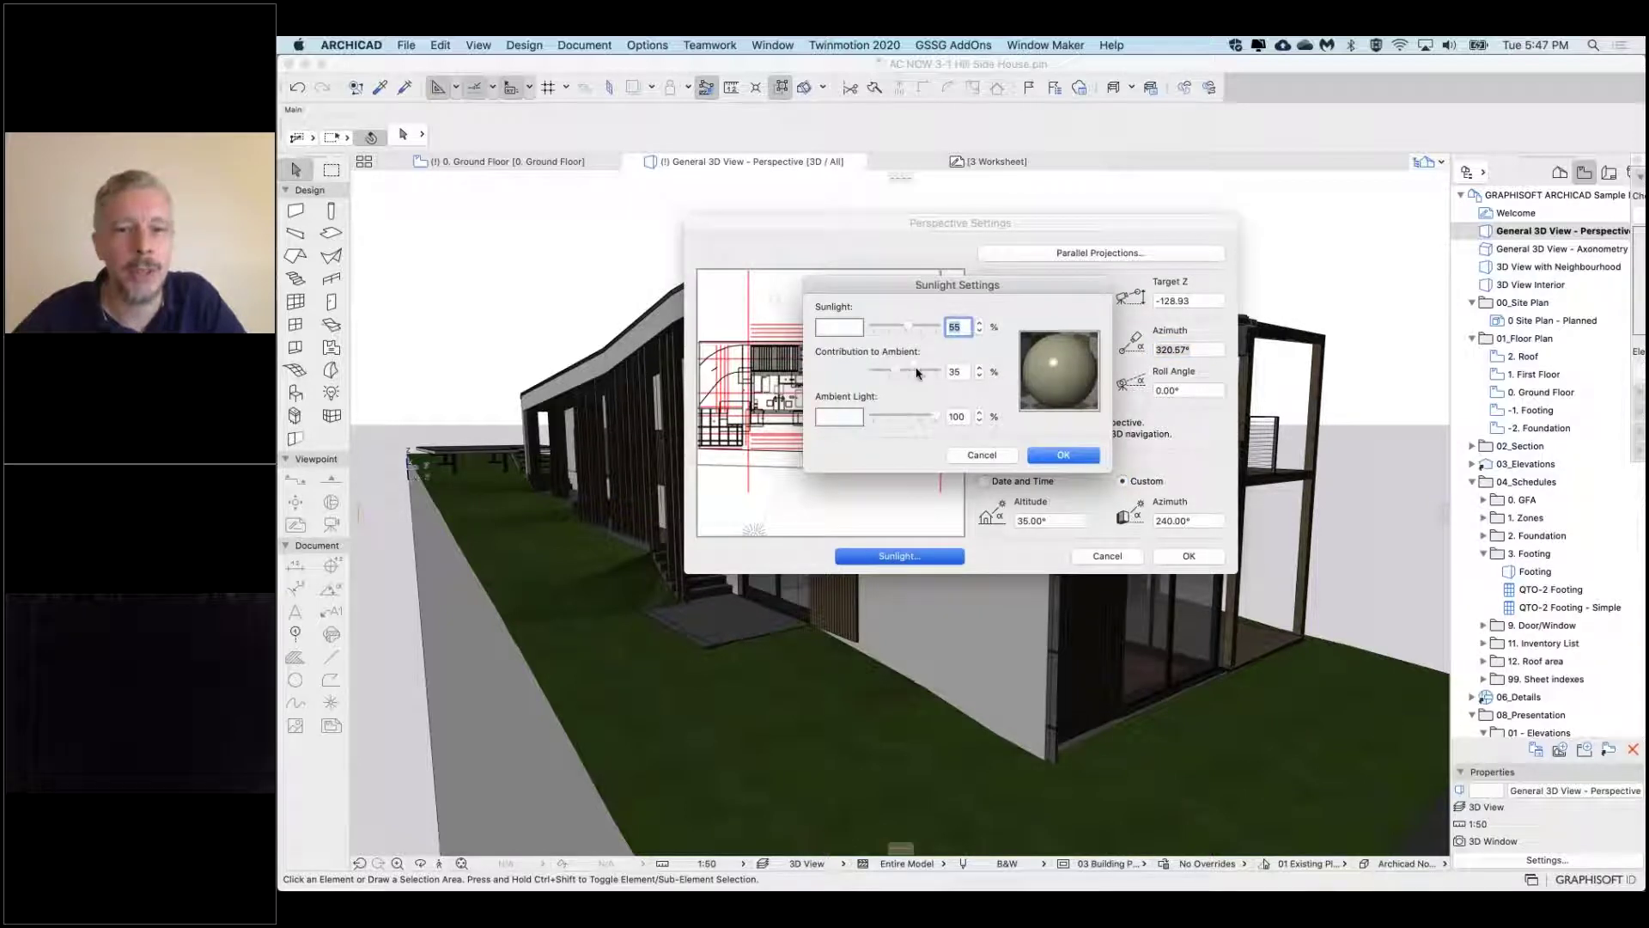
pyautogui.moveTo(917, 372); pyautogui.dragTo(928, 373)
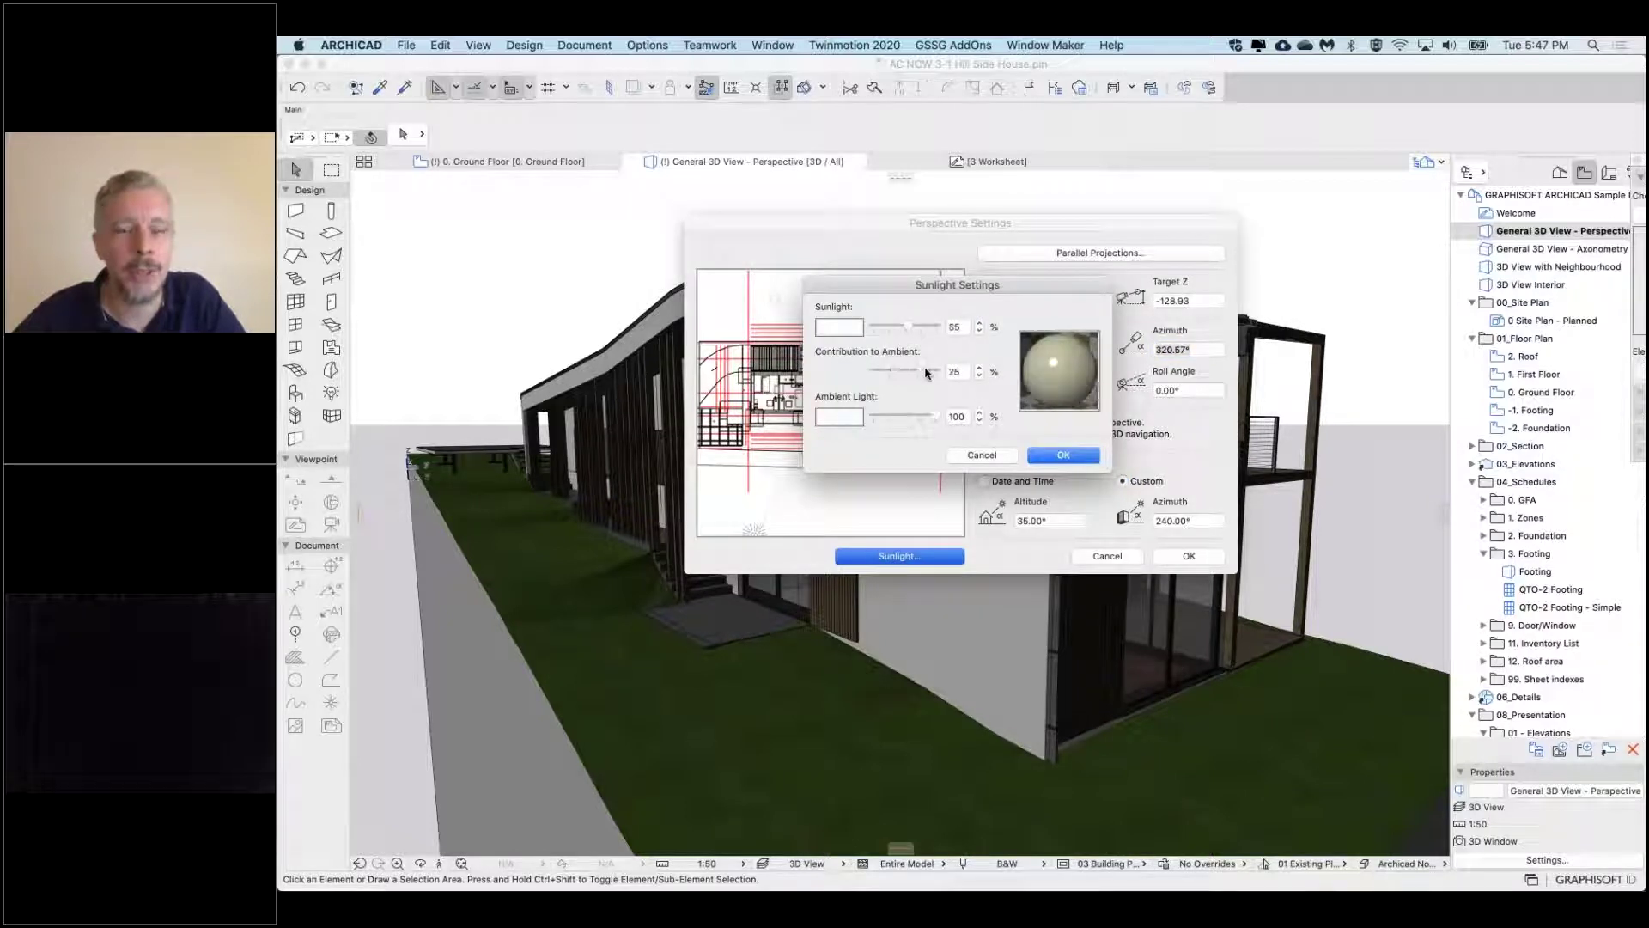
pyautogui.click(1066, 456)
# Set Contribution to Ambient to 0% and Sunlight to 100%, and apply both to the view
pyautogui.click(935, 556)
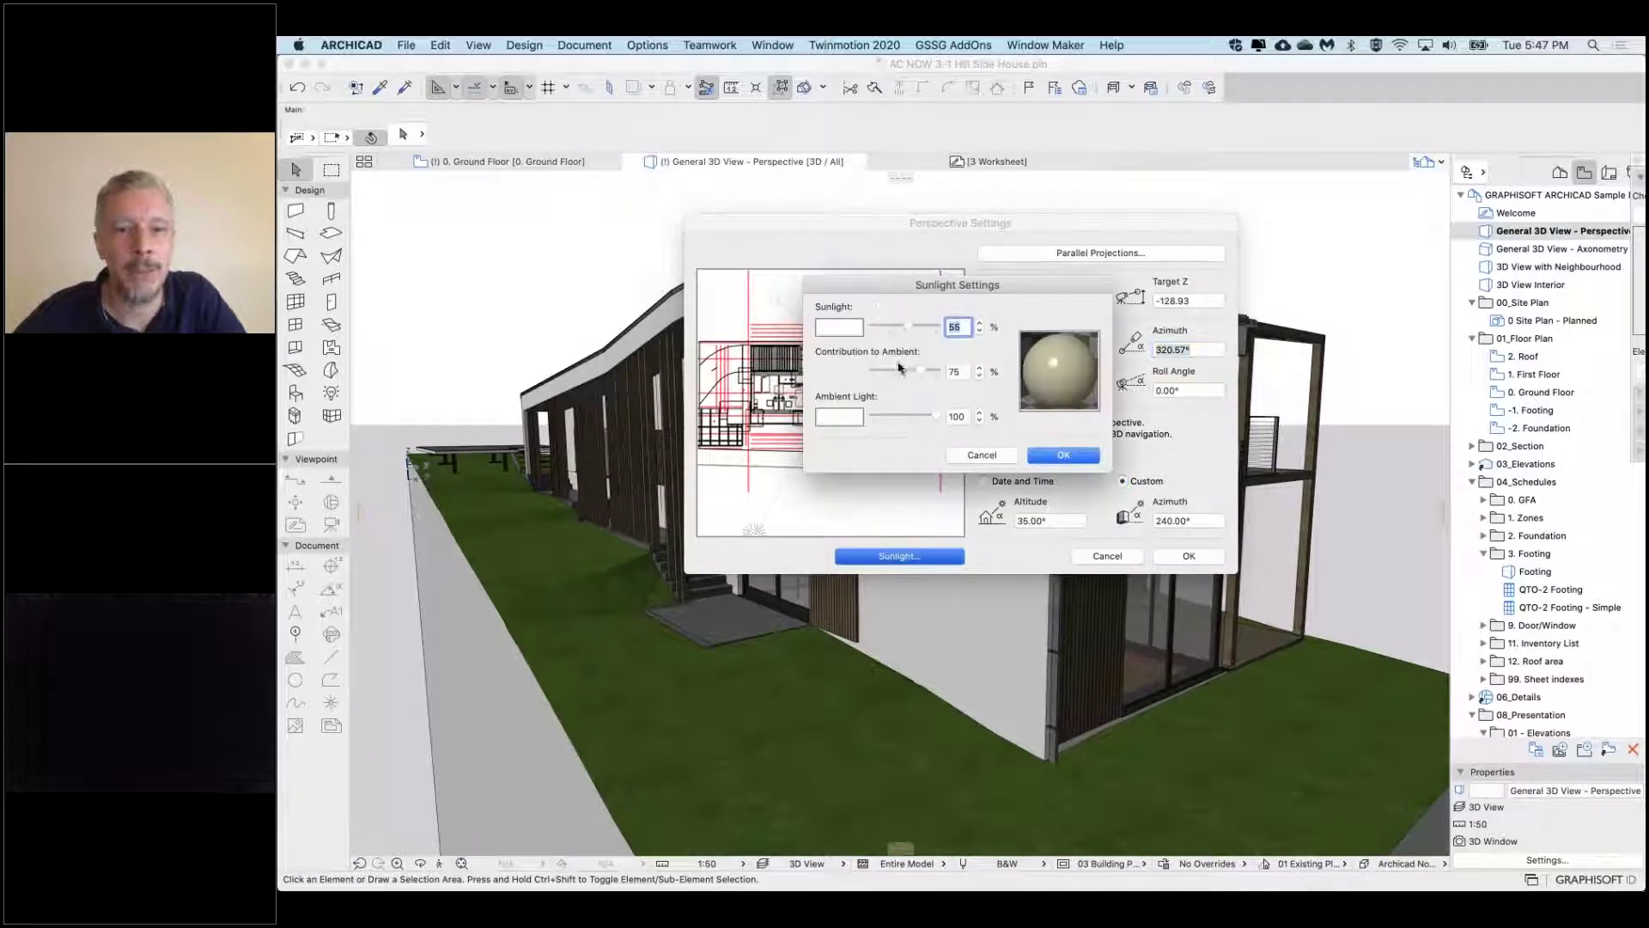
pyautogui.moveTo(917, 371); pyautogui.dragTo(878, 372)
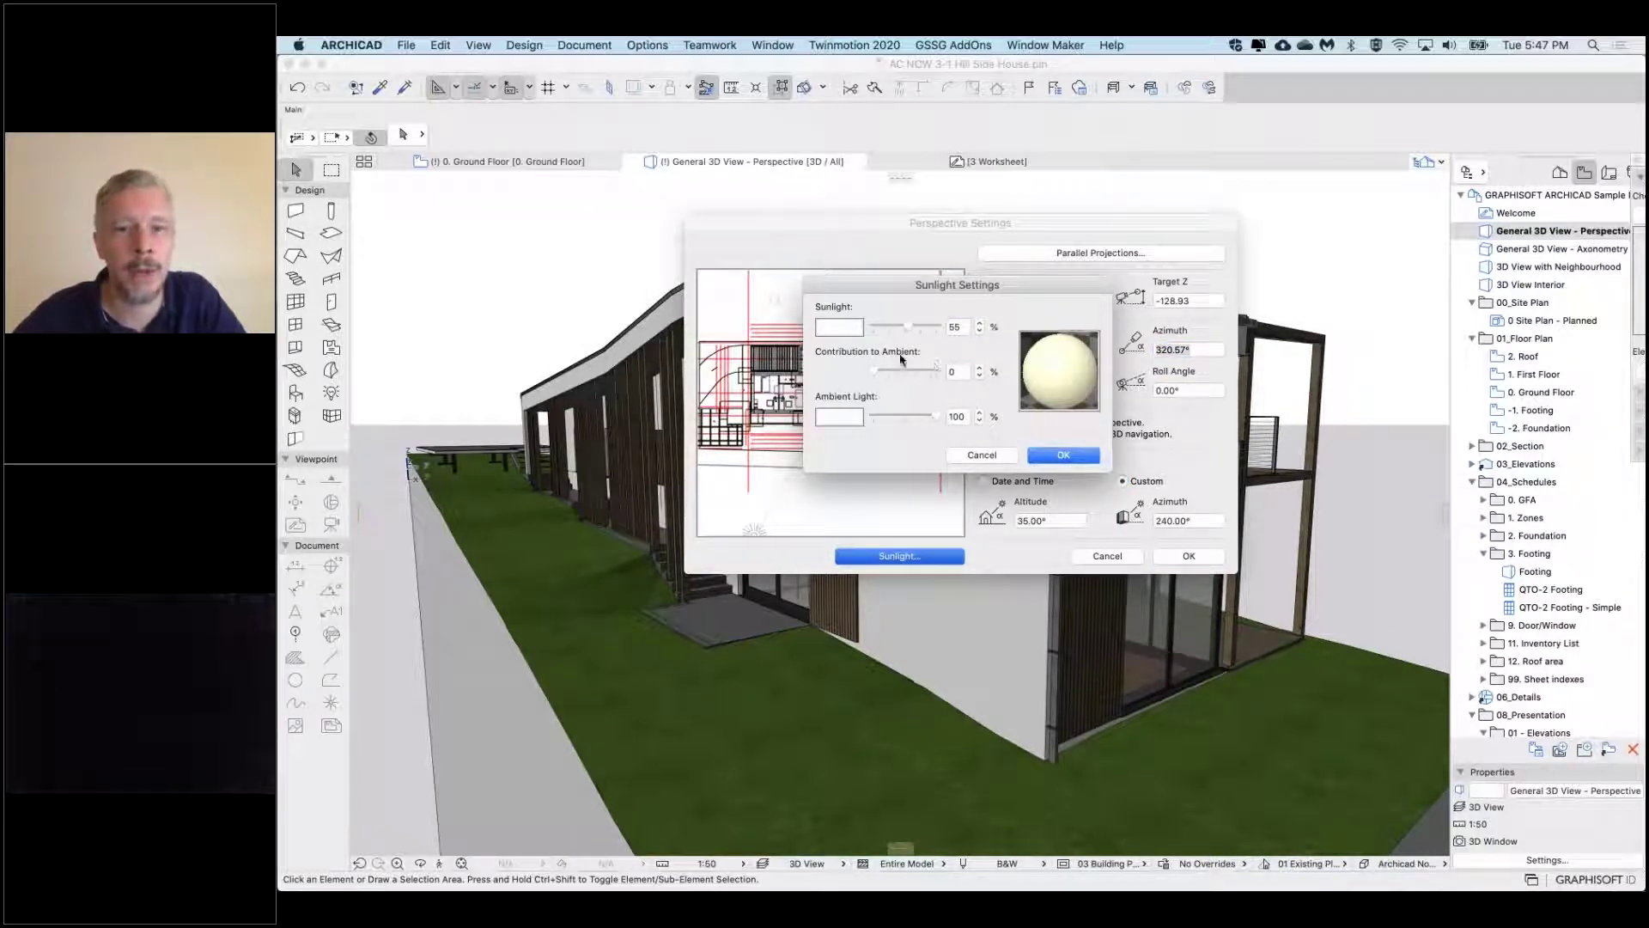
pyautogui.moveTo(905, 331); pyautogui.dragTo(938, 329)
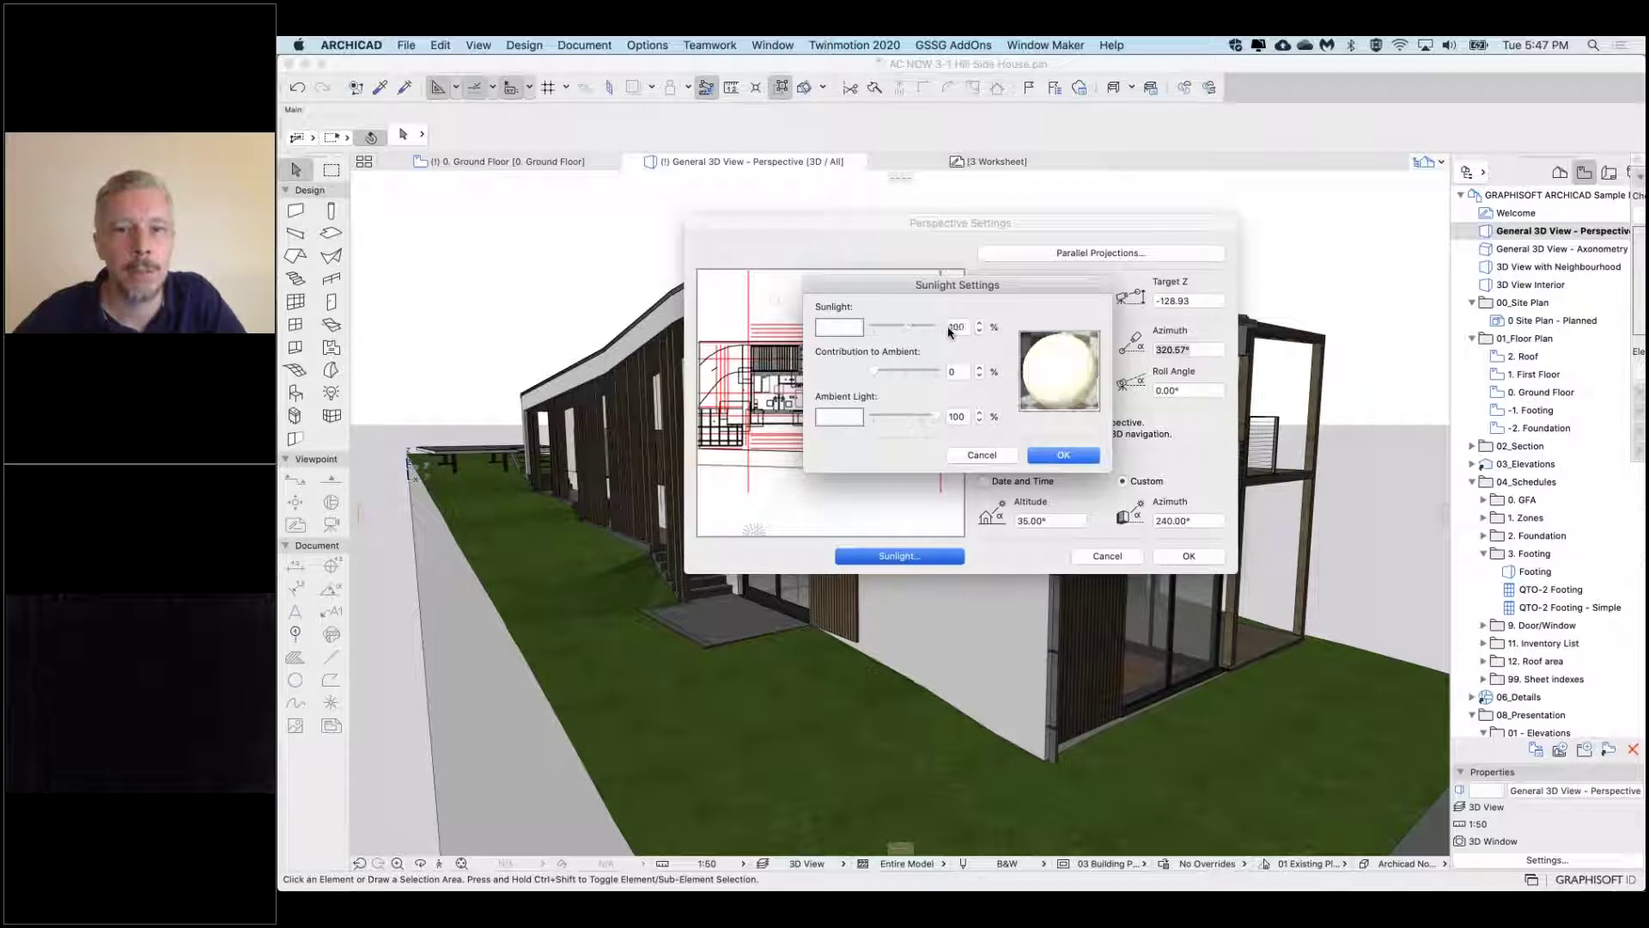
pyautogui.click(1055, 457)
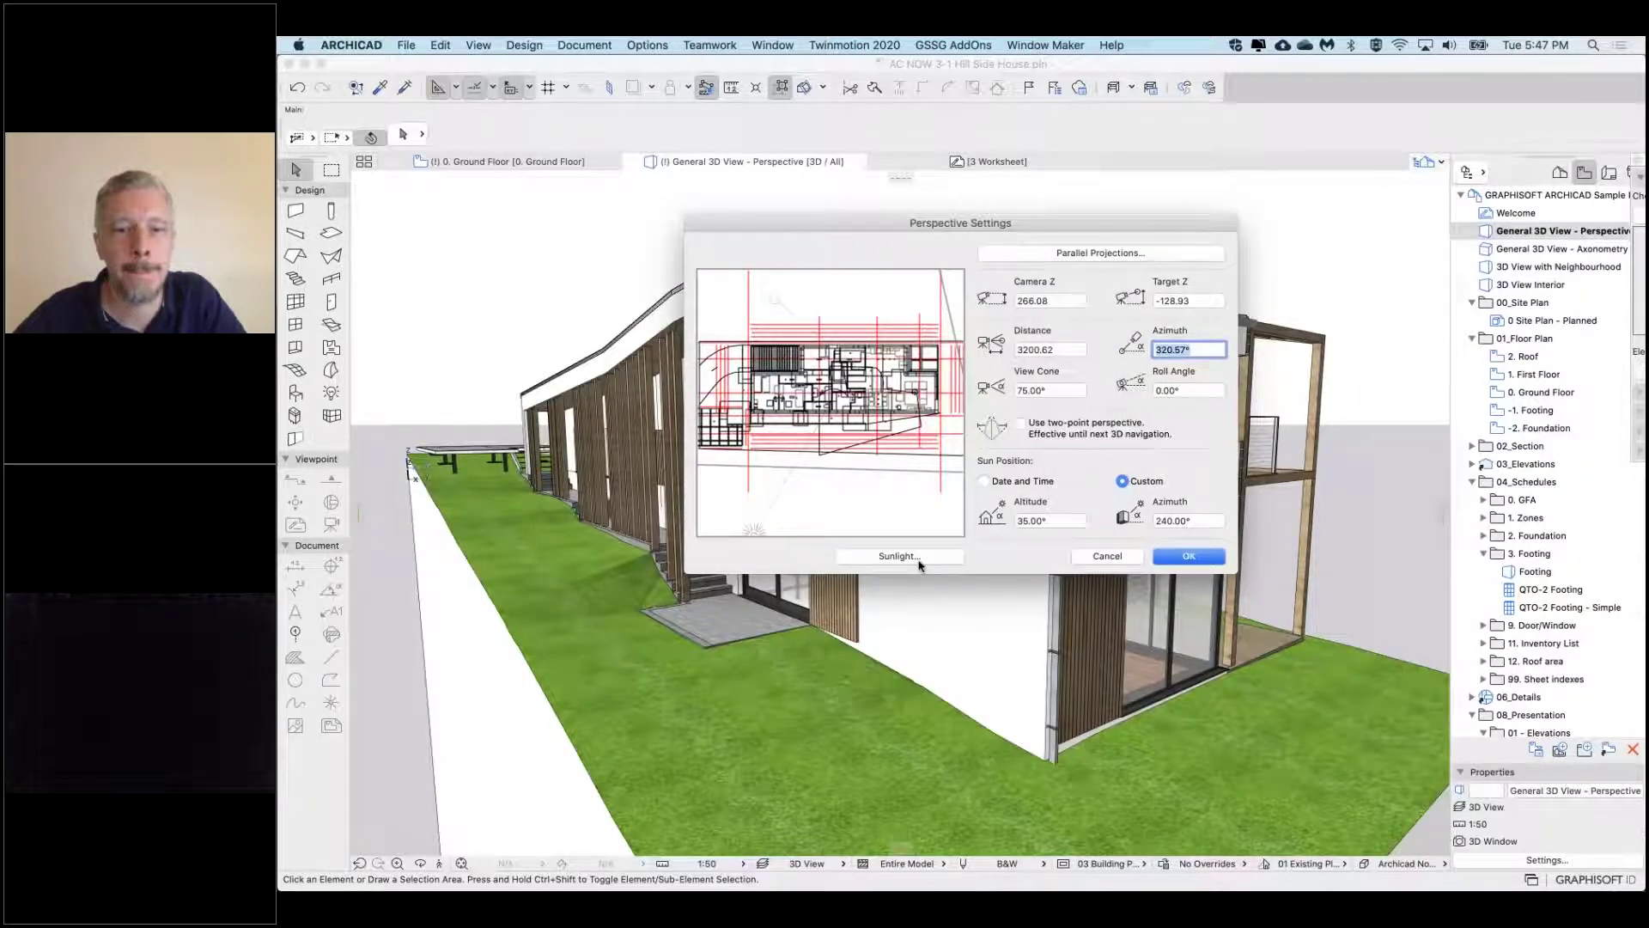
# Try a Contribution to Ambient of 100% on the 3D view and return it to 0%
pyautogui.click(898, 556)
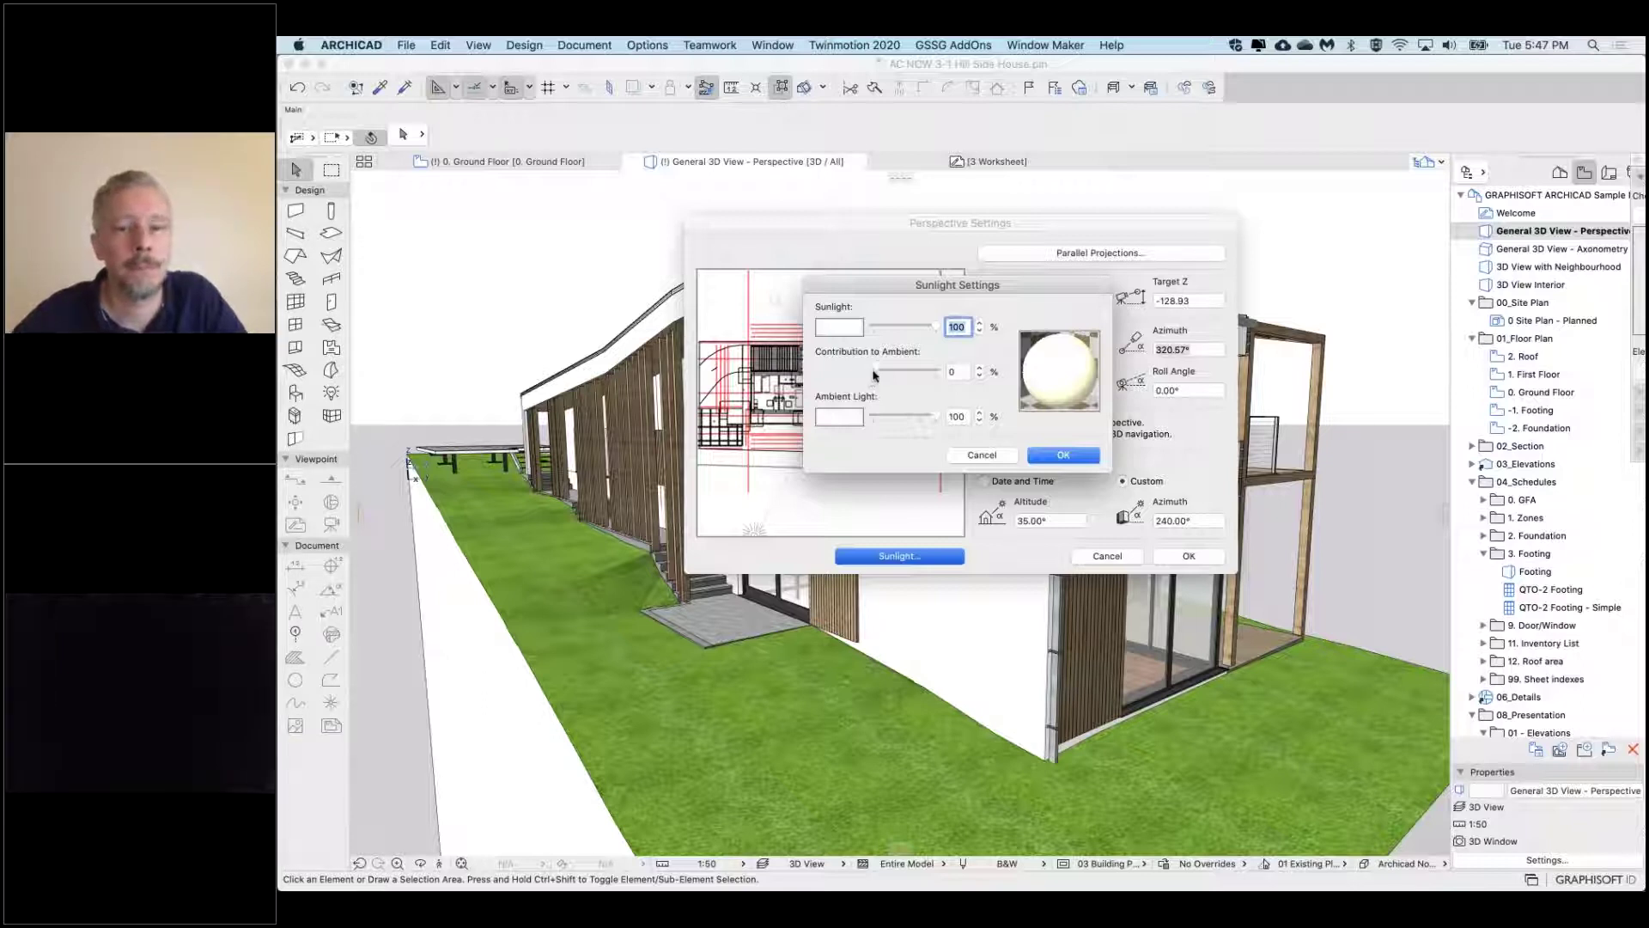
pyautogui.moveTo(875, 377); pyautogui.dragTo(949, 379)
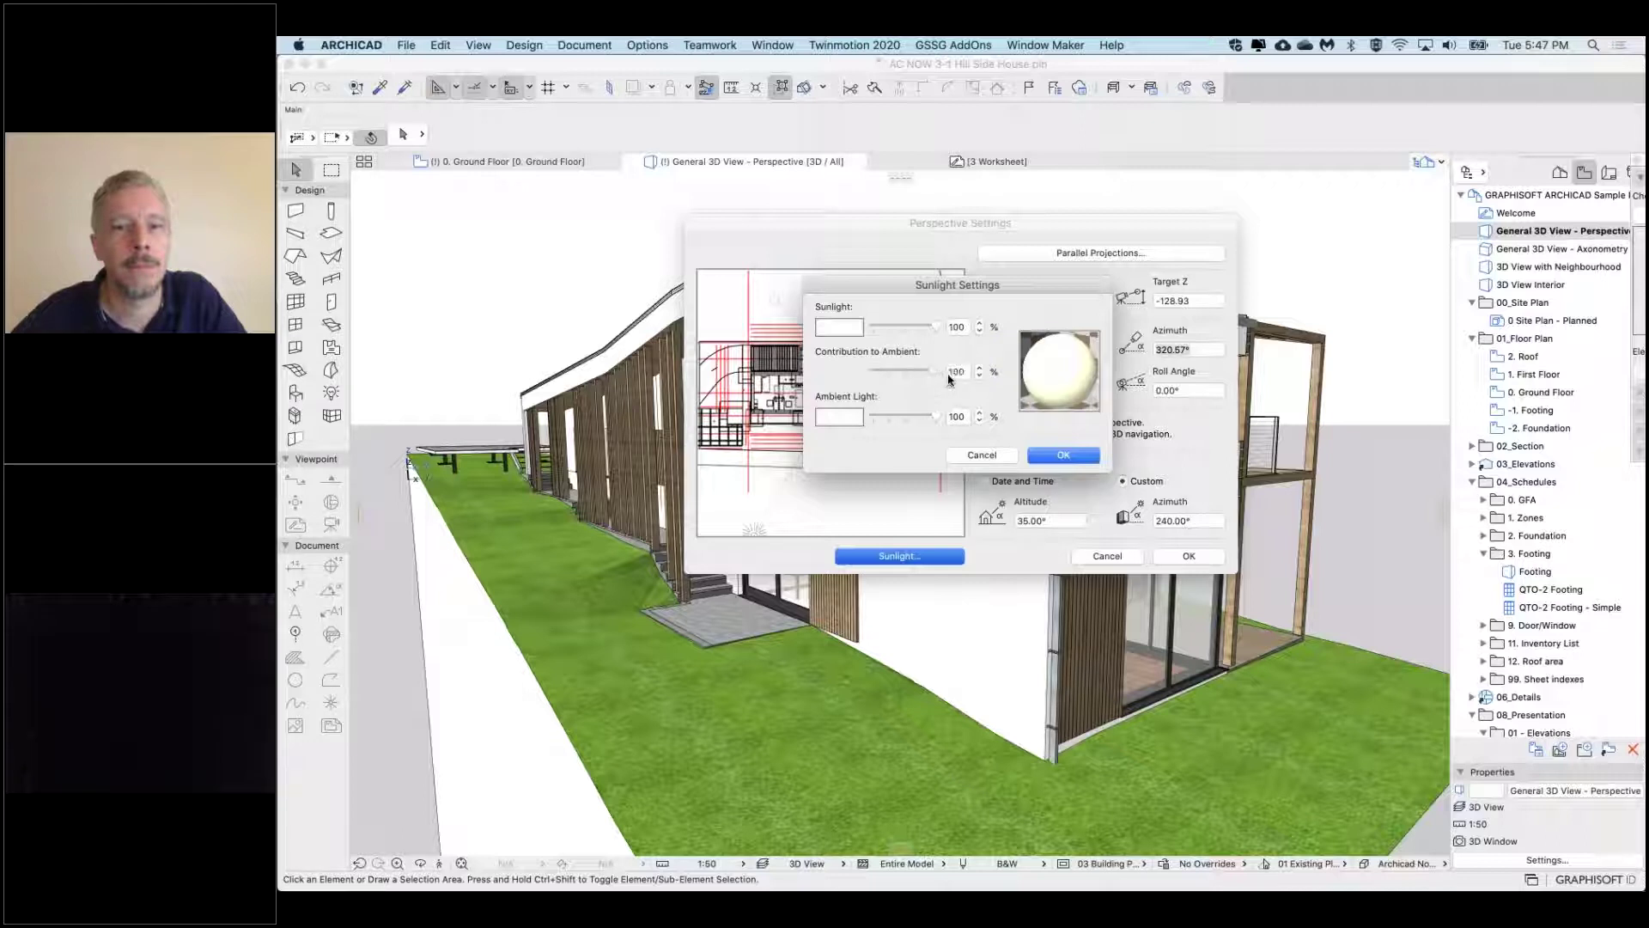
pyautogui.click(1063, 454)
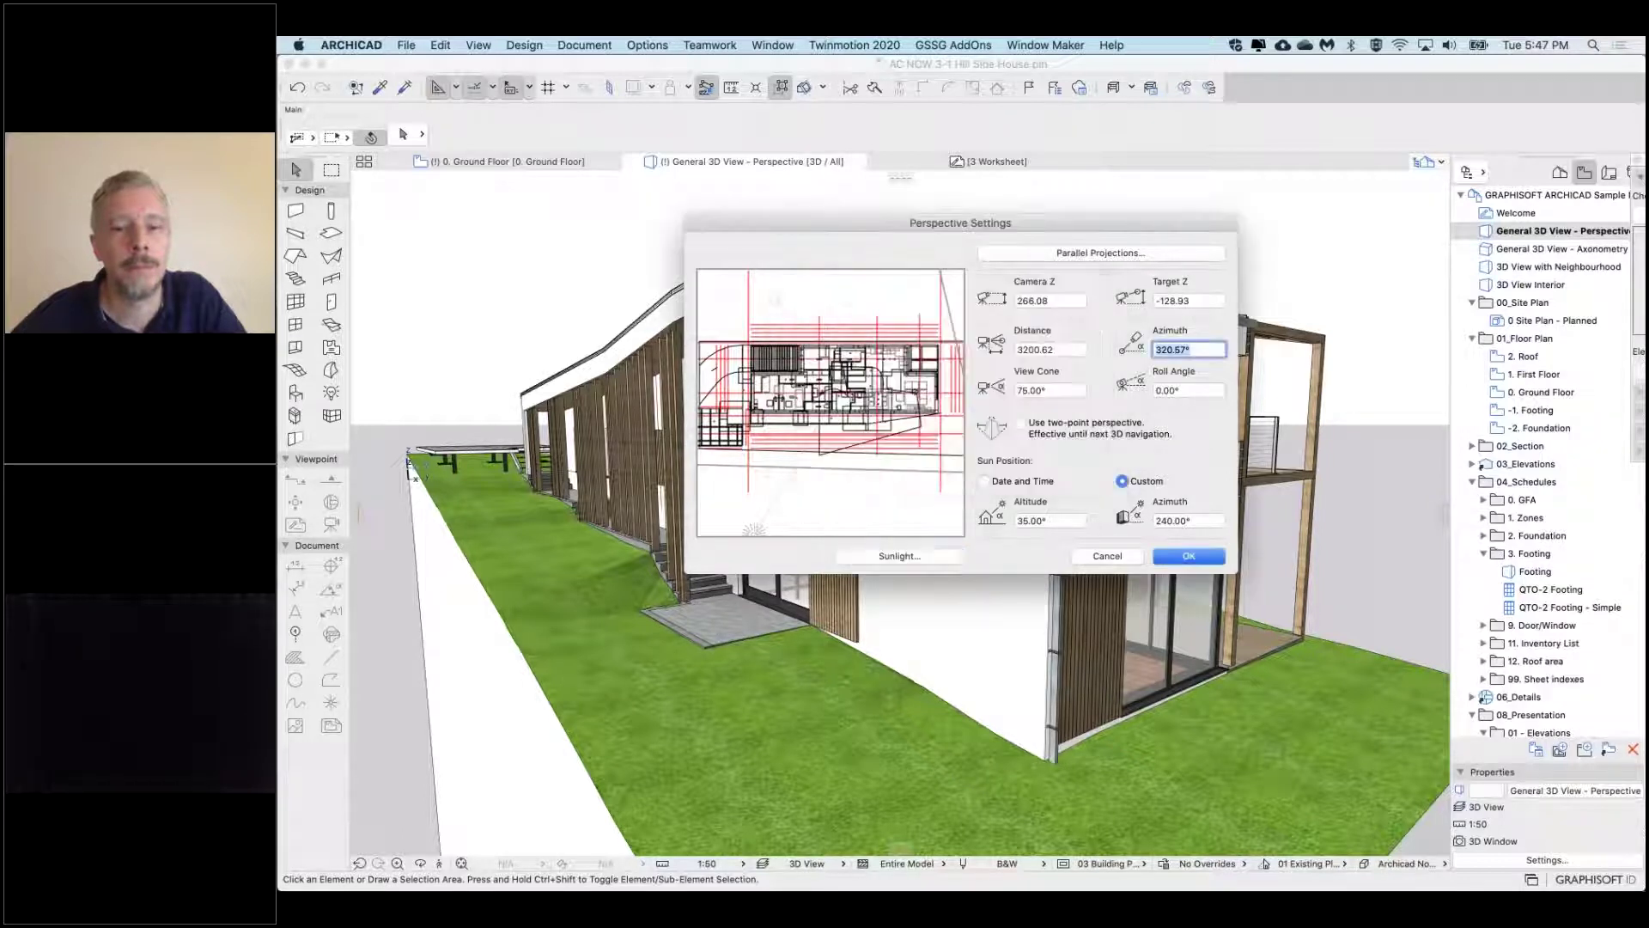
pyautogui.click(899, 556)
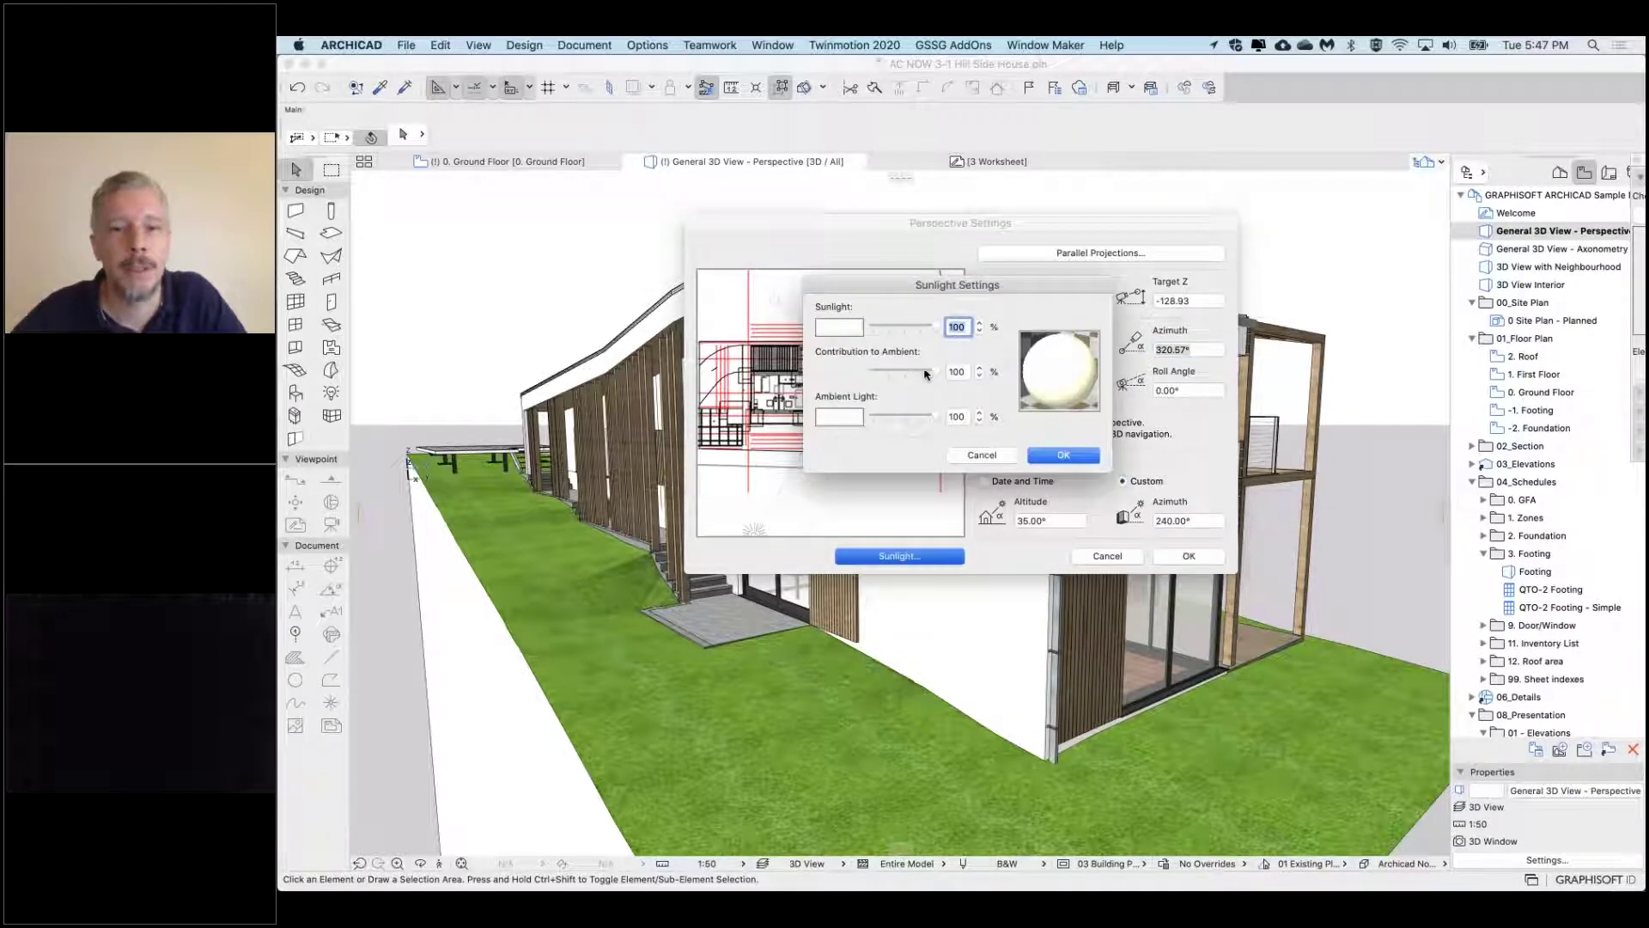
pyautogui.moveTo(916, 374); pyautogui.dragTo(862, 376)
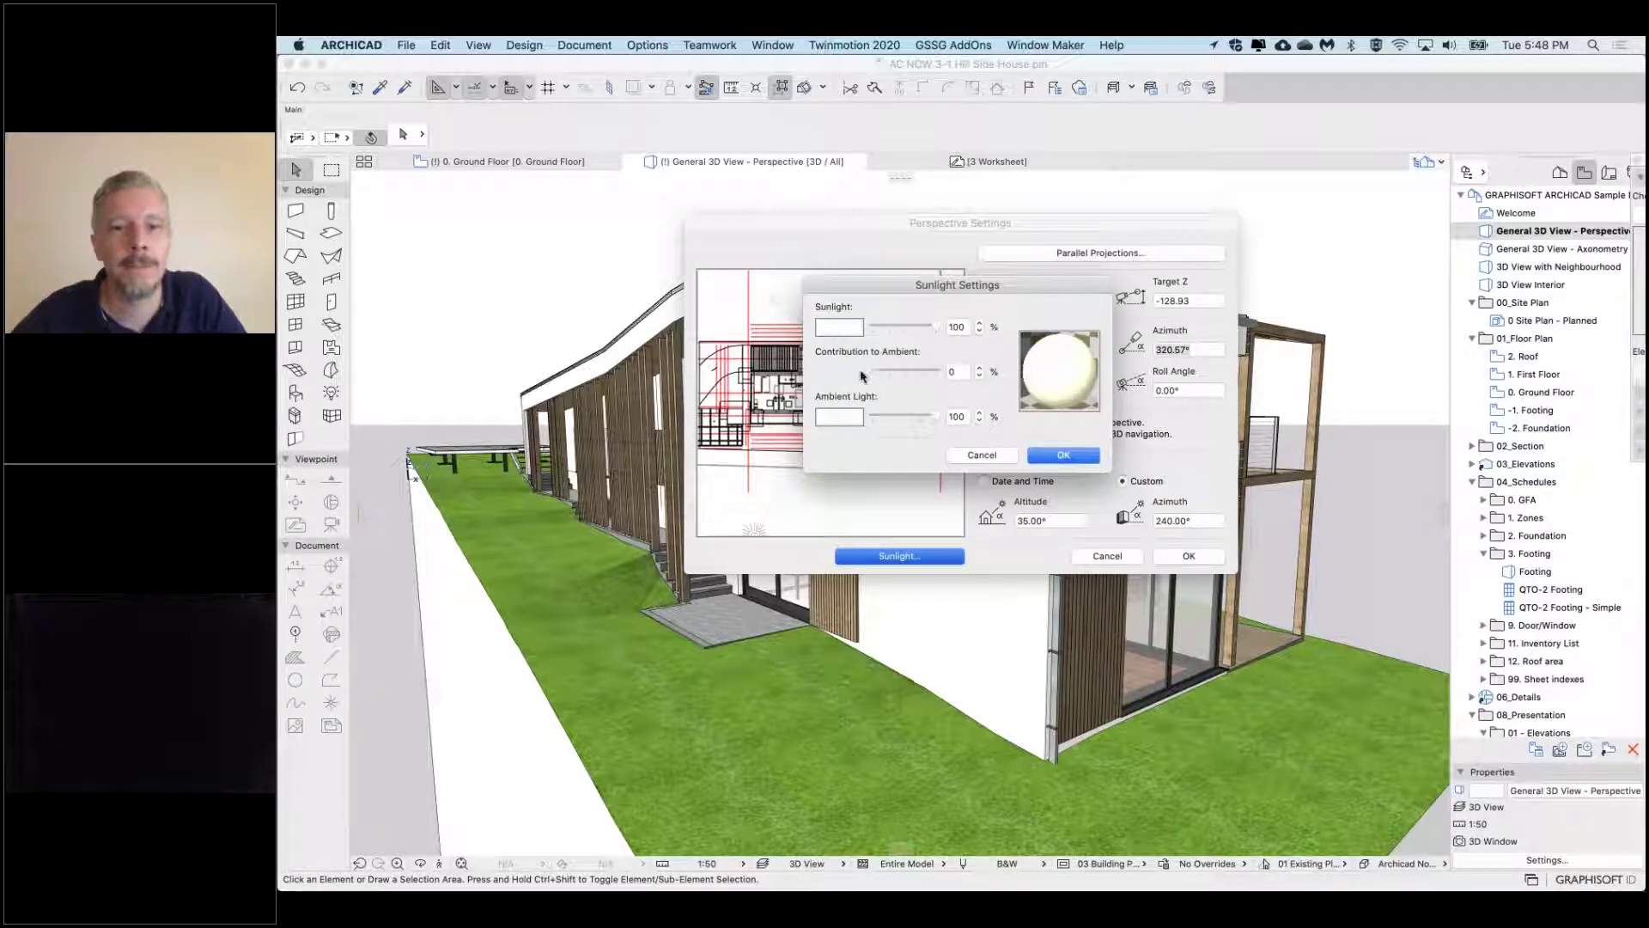
pyautogui.click(1057, 458)
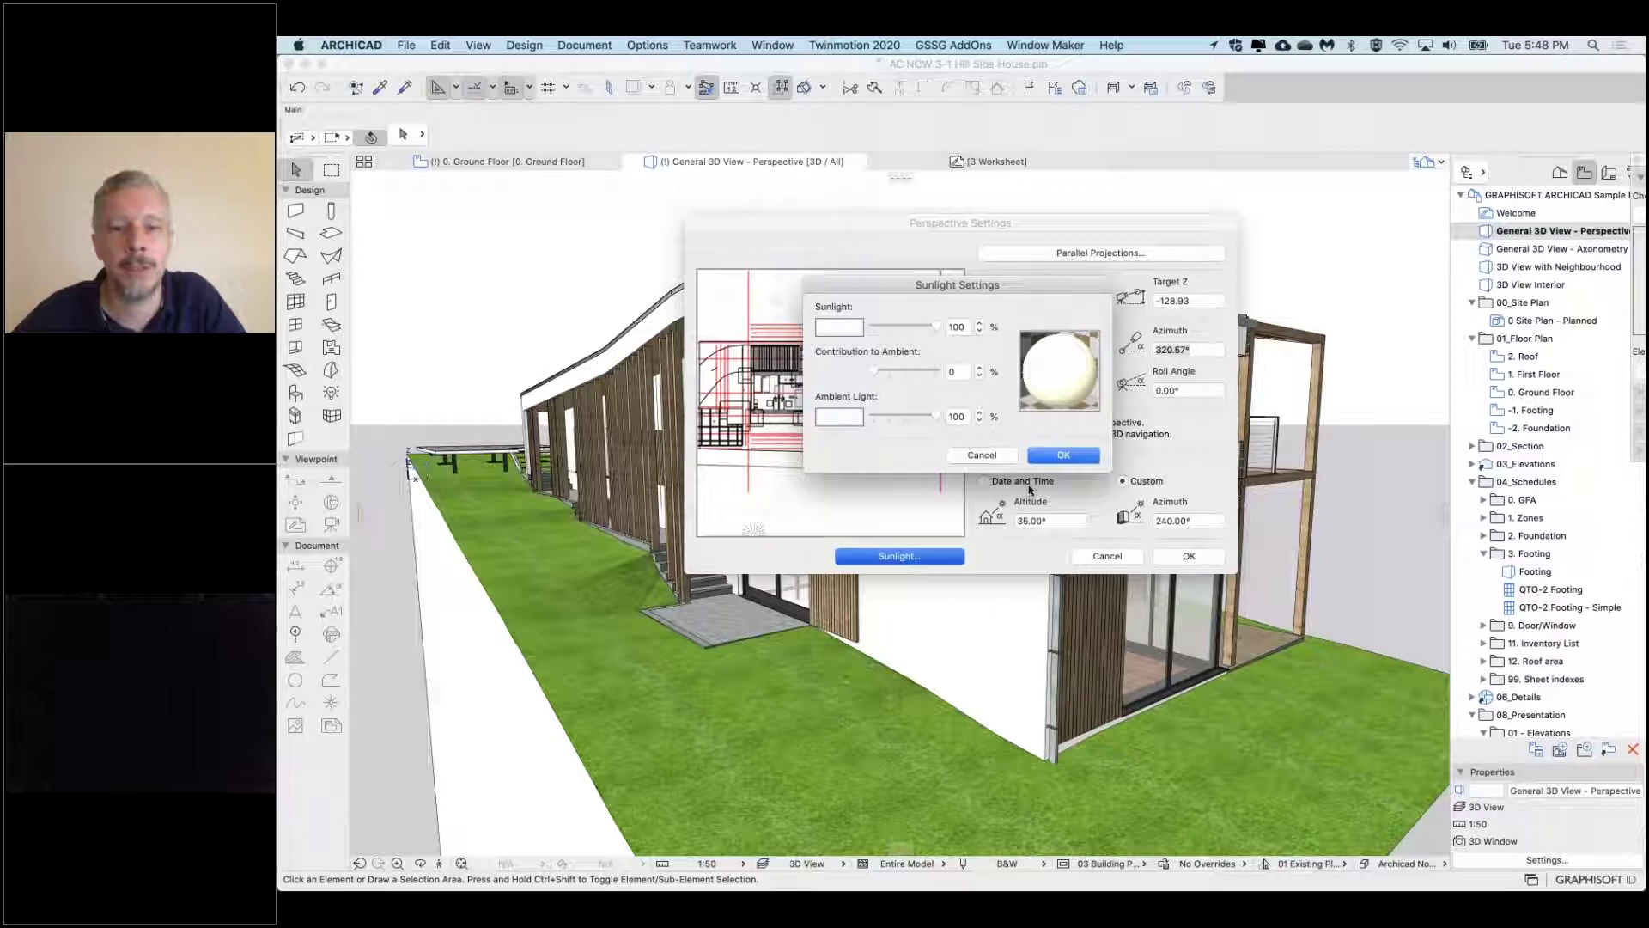
# Set the Ambient Light to 57% and the Sunlight color to yellow, and apply them to the 3D view
pyautogui.click(1065, 456)
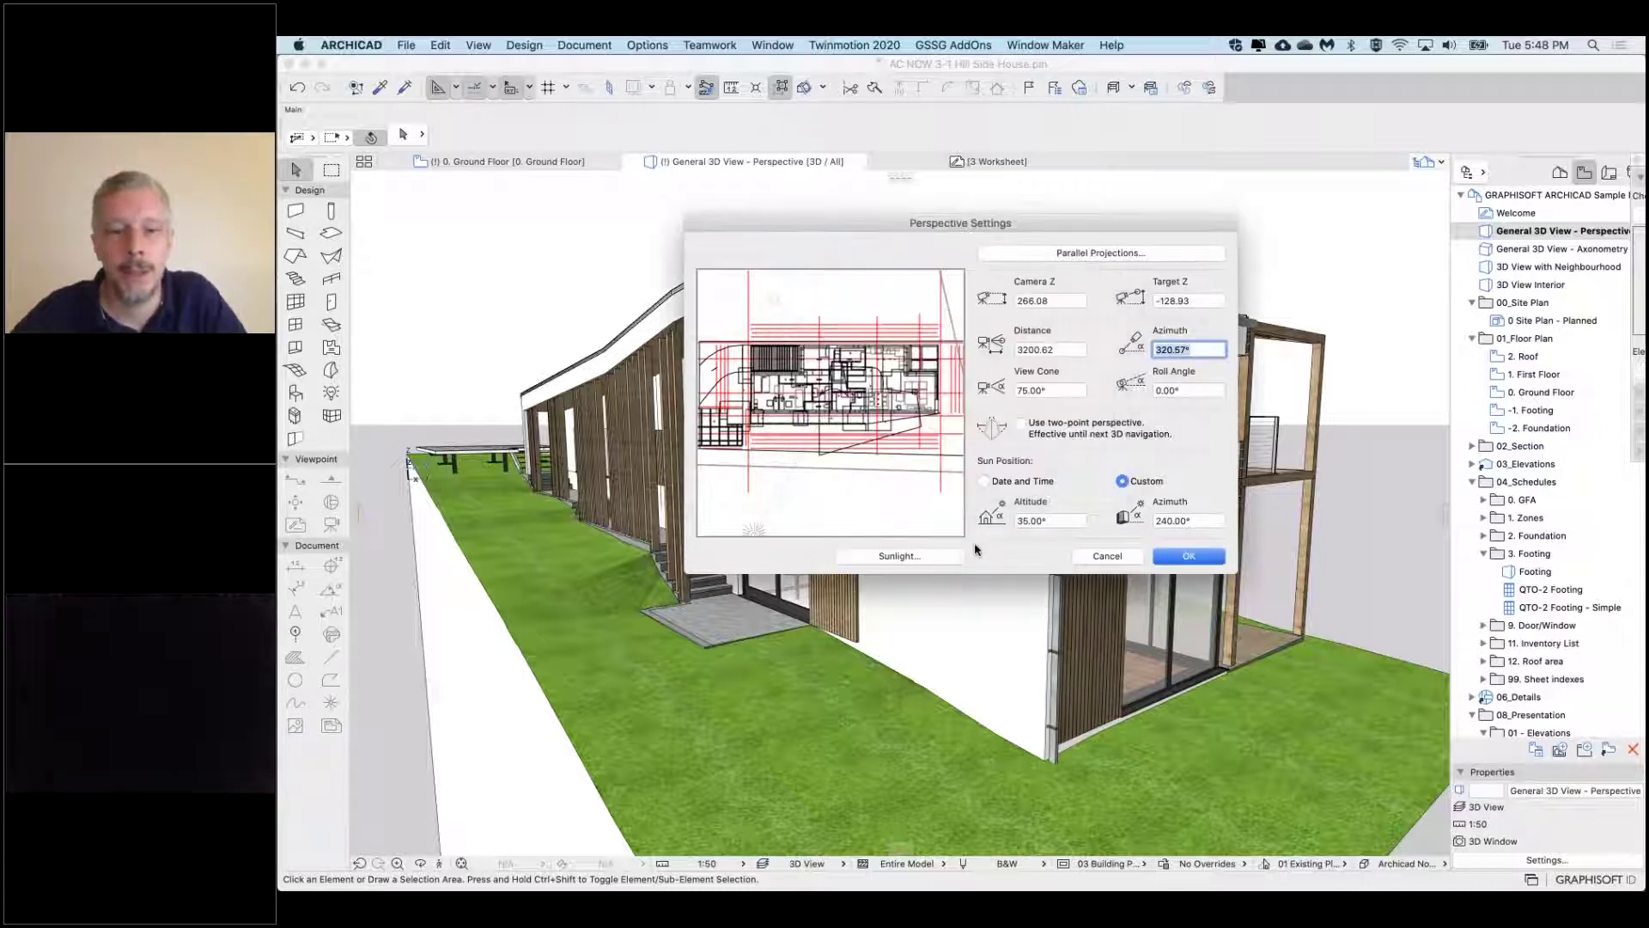
pyautogui.click(932, 557)
pyautogui.moveTo(934, 417); pyautogui.dragTo(909, 418)
pyautogui.click(837, 330)
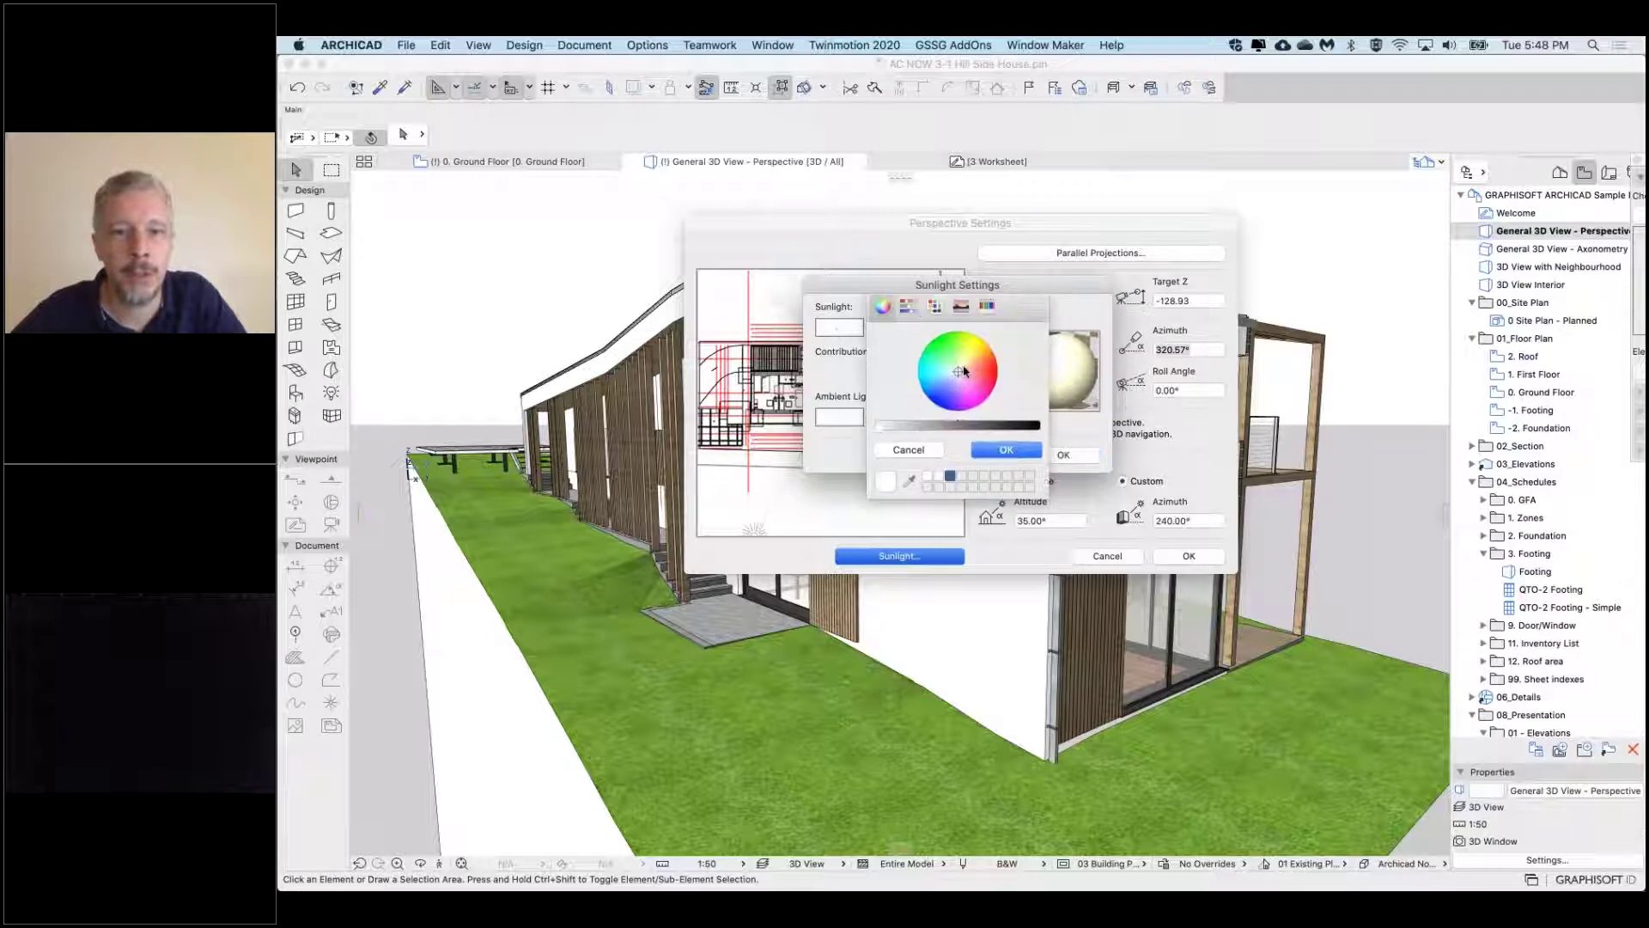
pyautogui.click(974, 343)
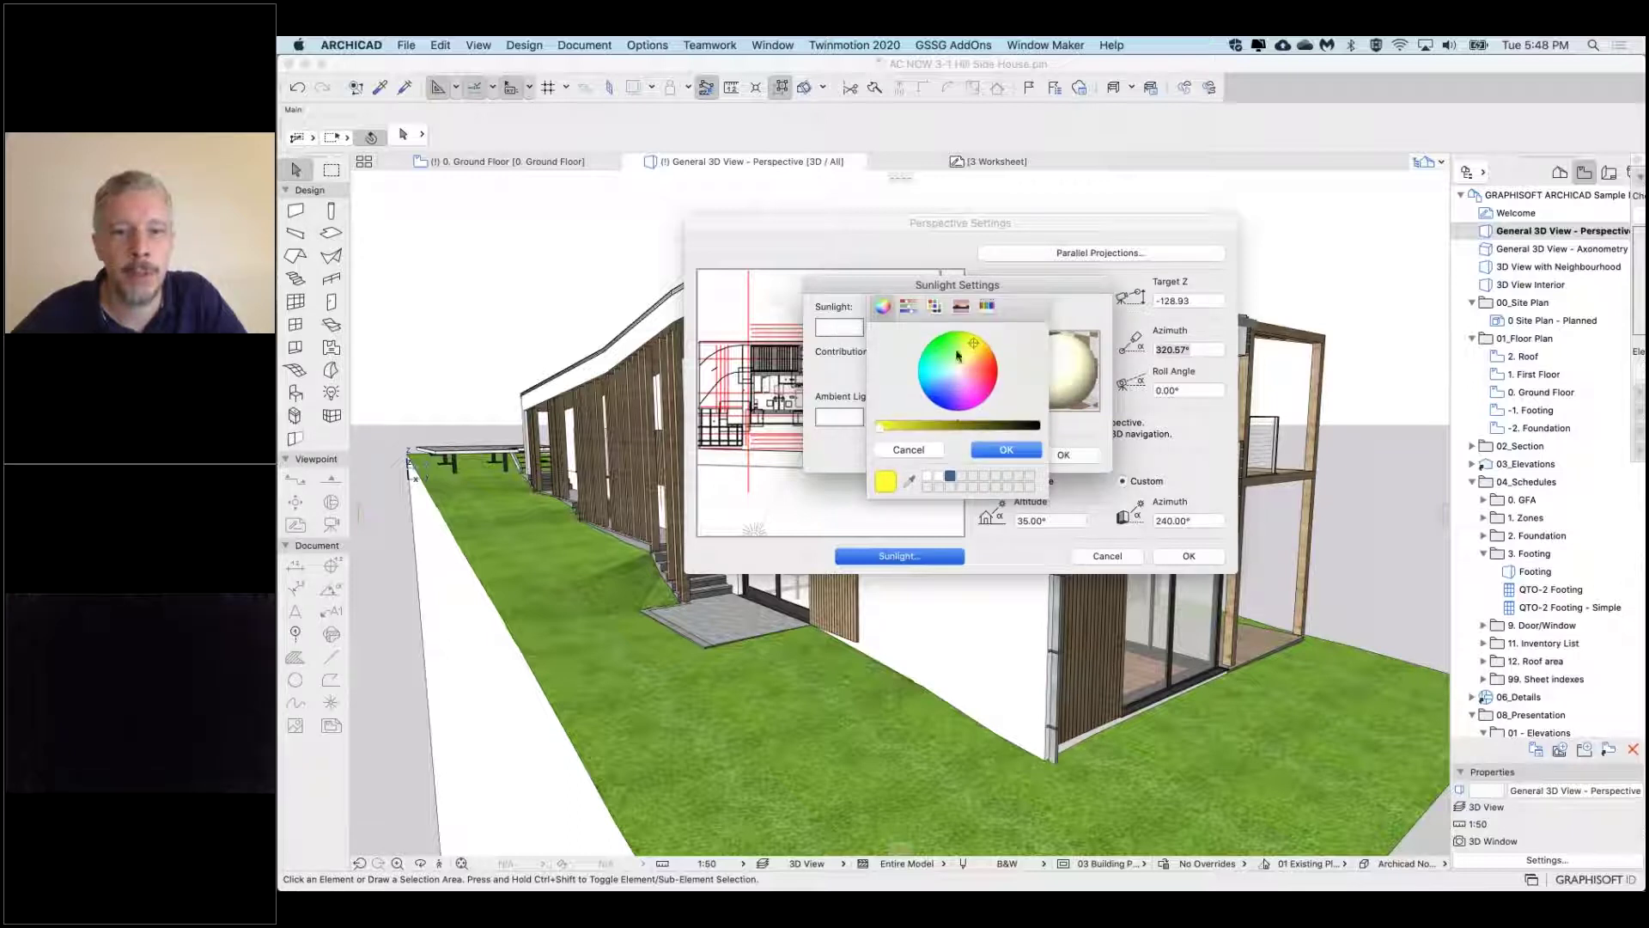
pyautogui.click(1007, 449)
pyautogui.click(1064, 455)
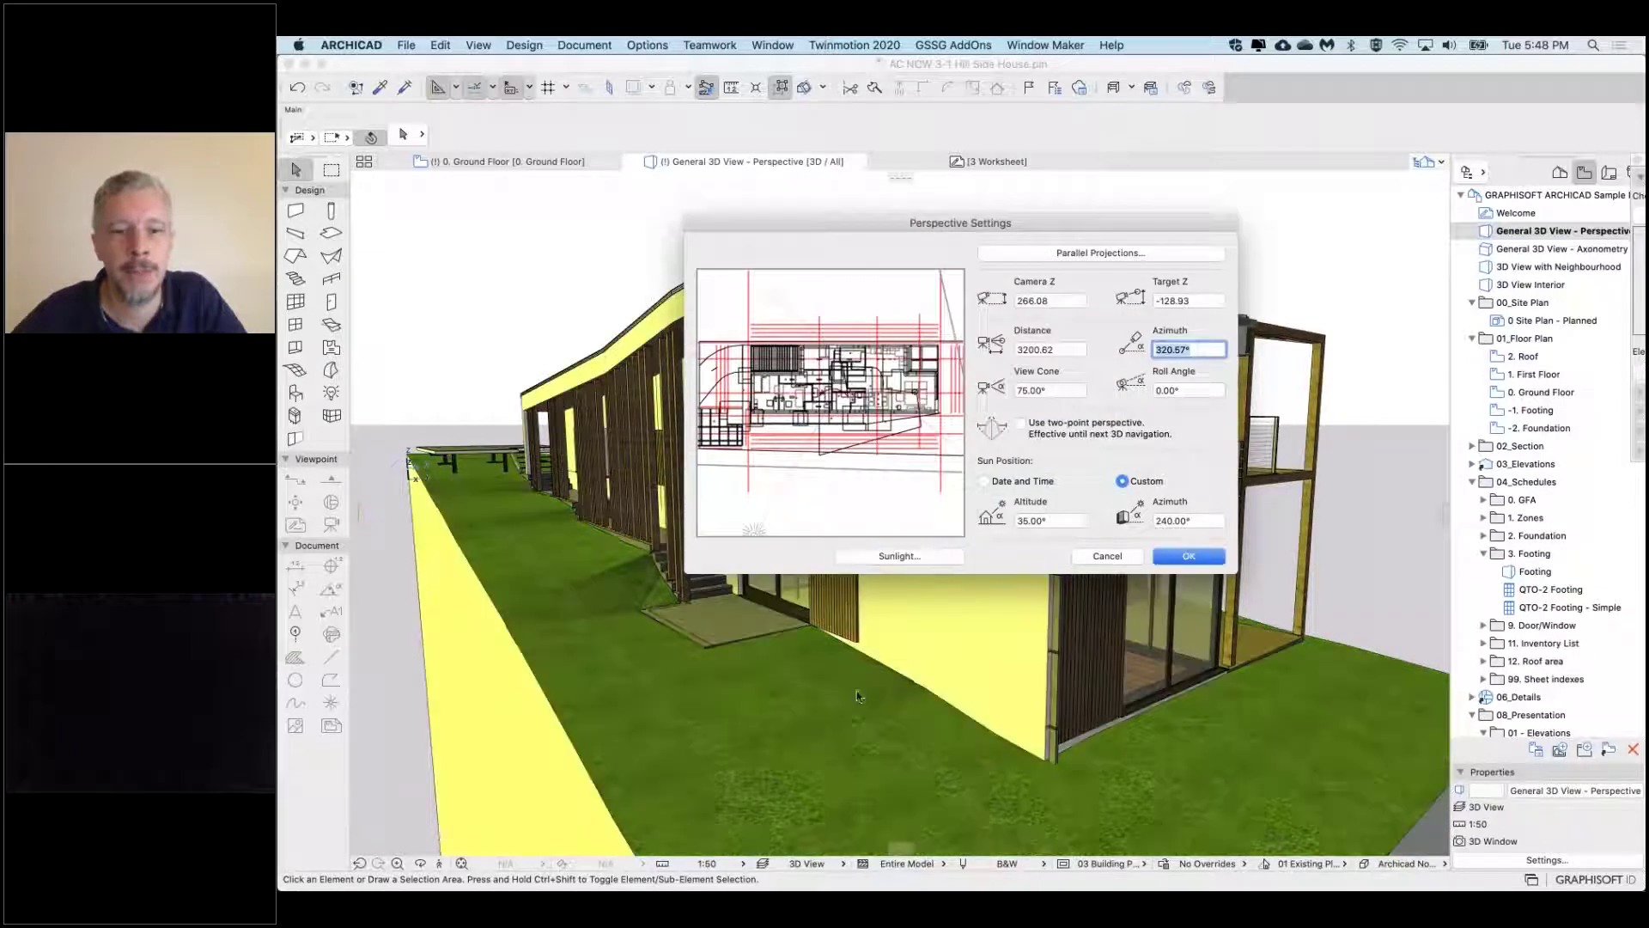
# Change the Sunlight color back to white, set Sunlight to 75%, and accept the sunlight and perspective settings
pyautogui.click(897, 555)
pyautogui.click(840, 327)
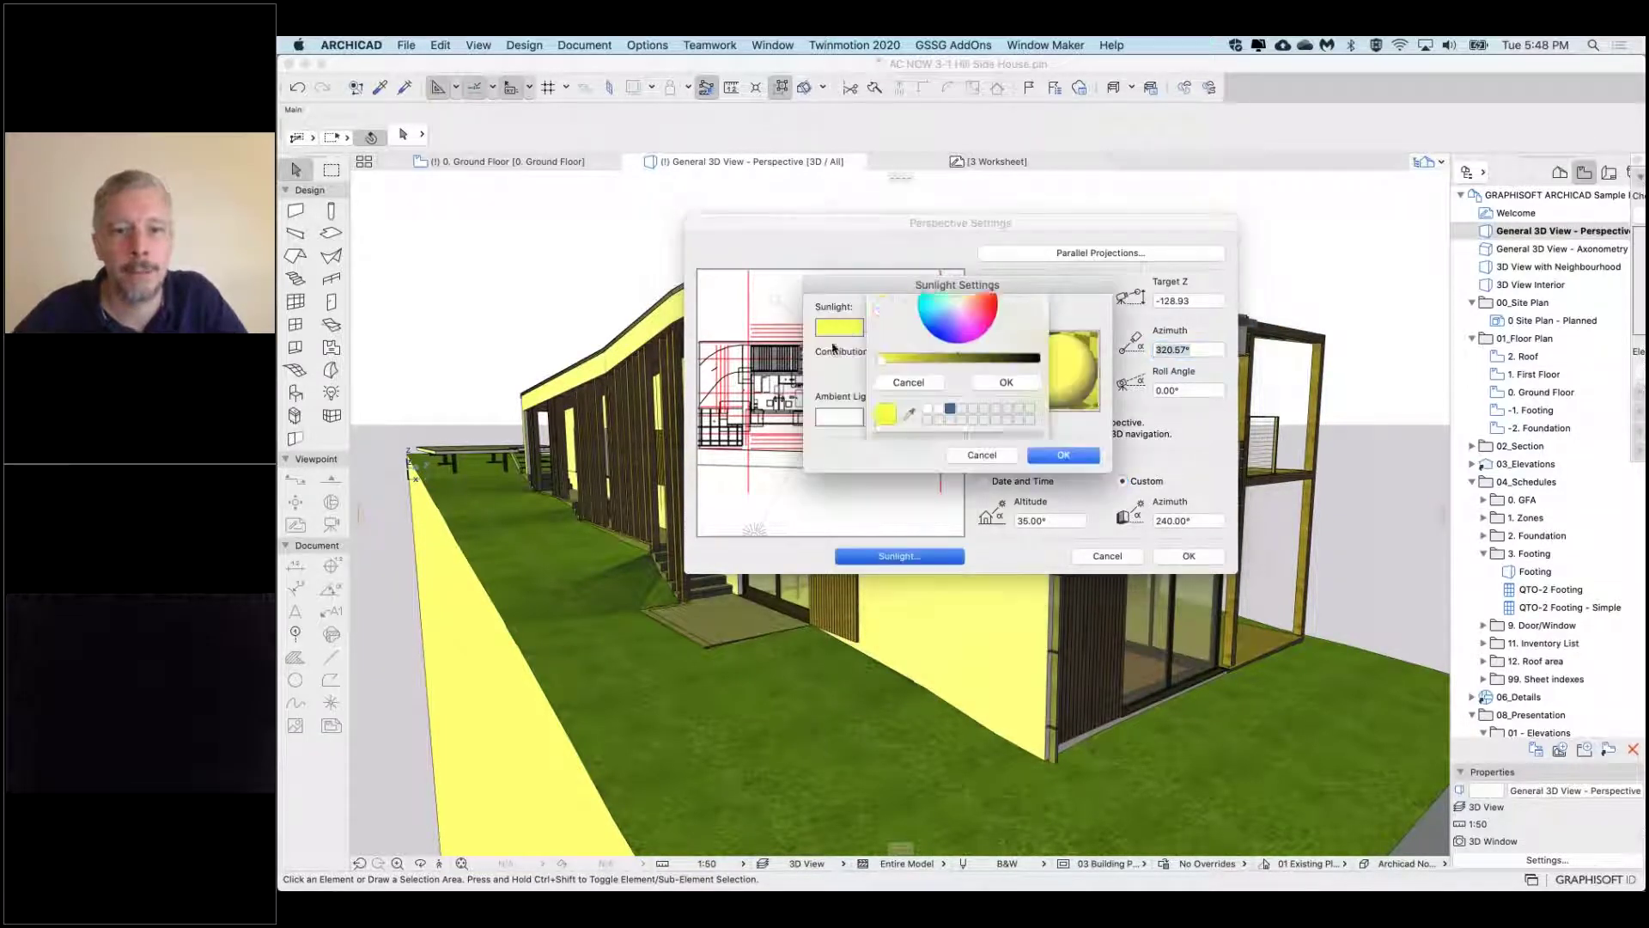
pyautogui.click(927, 476)
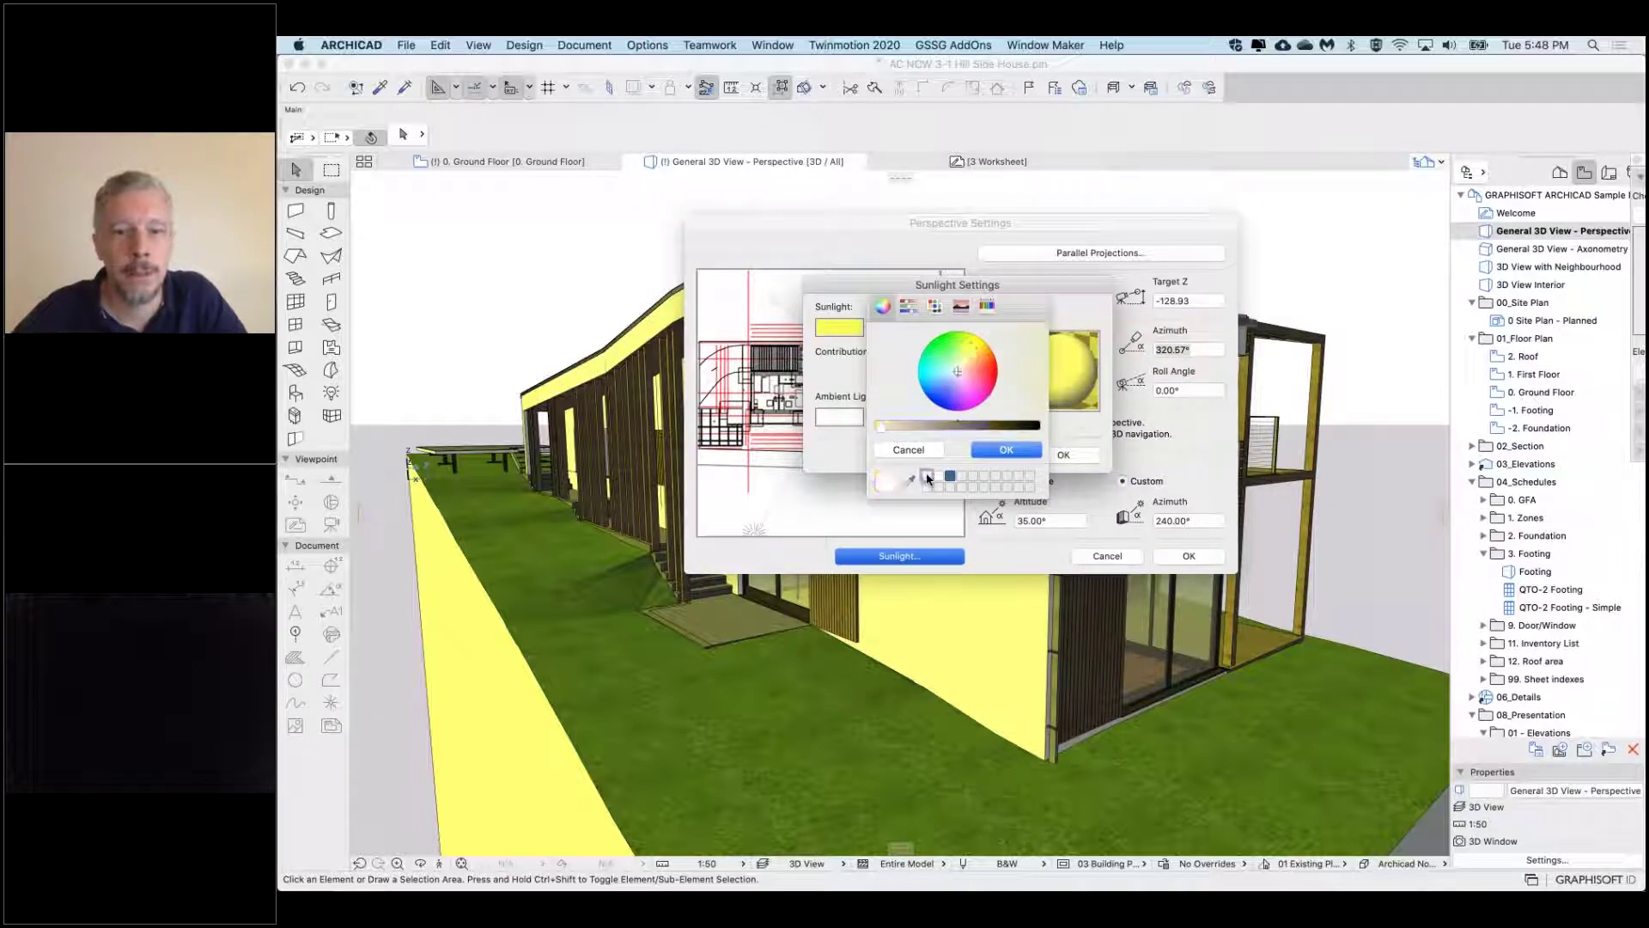
pyautogui.click(1019, 454)
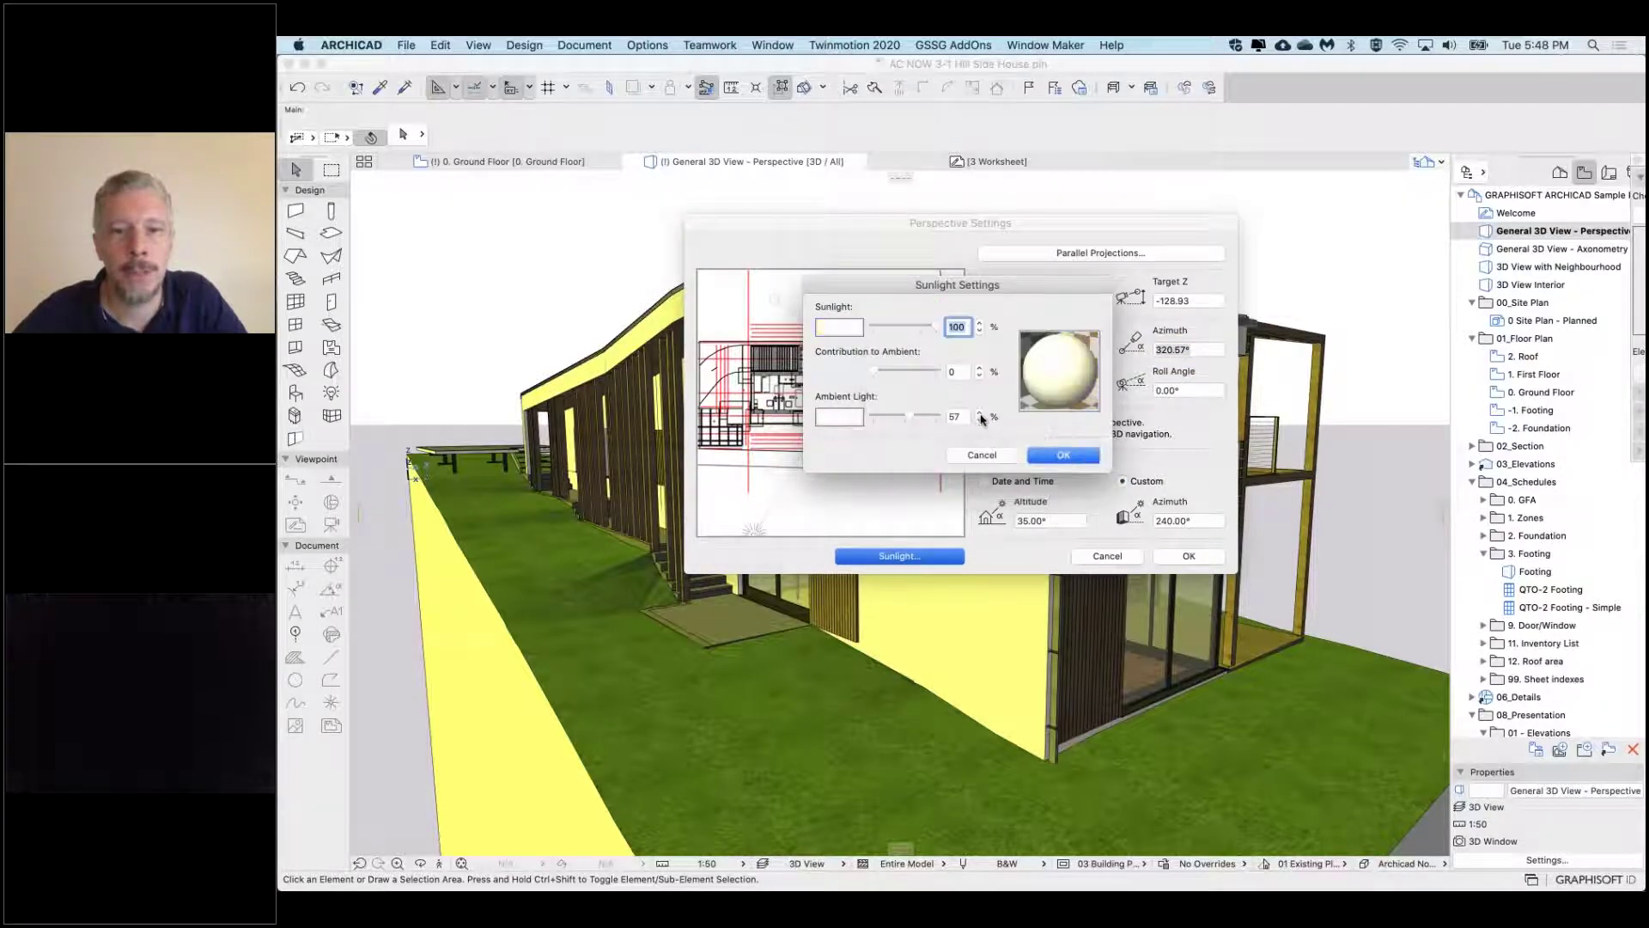
pyautogui.moveTo(936, 326); pyautogui.dragTo(919, 327)
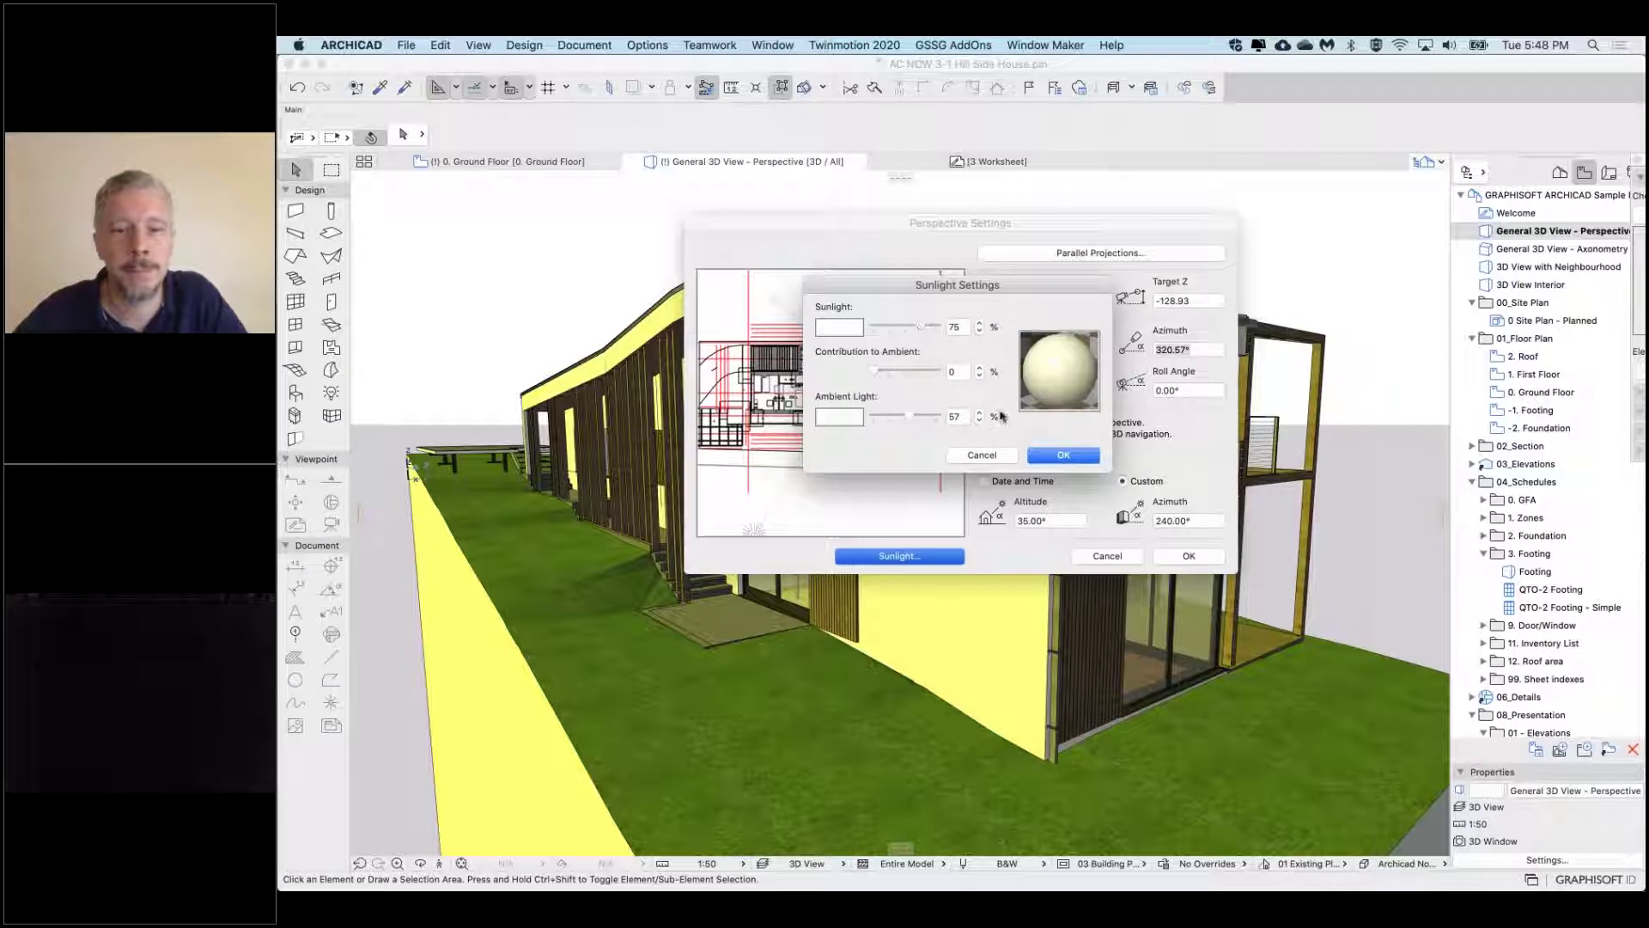
pyautogui.click(1065, 455)
pyautogui.click(1183, 564)
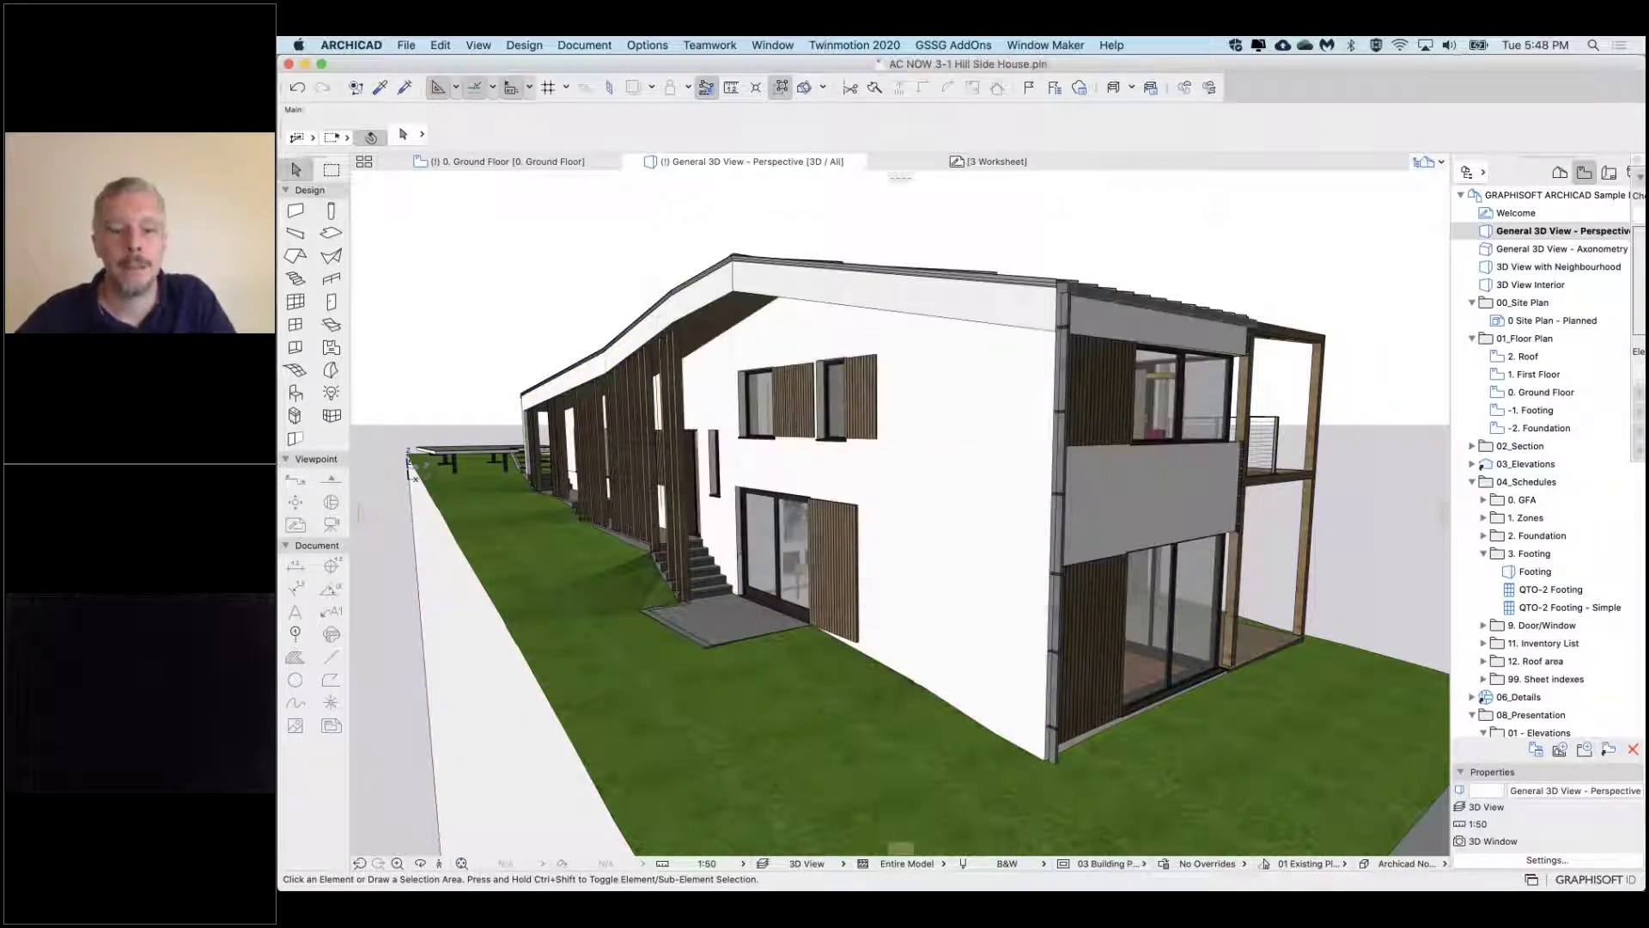
# Open the PhotoRendering Settings and set the background type to Image
pyautogui.keyDown('shift'); pyautogui.moveTo(936, 413); pyautogui.dragTo(1014, 439, button='middle'); pyautogui.keyUp('shift')
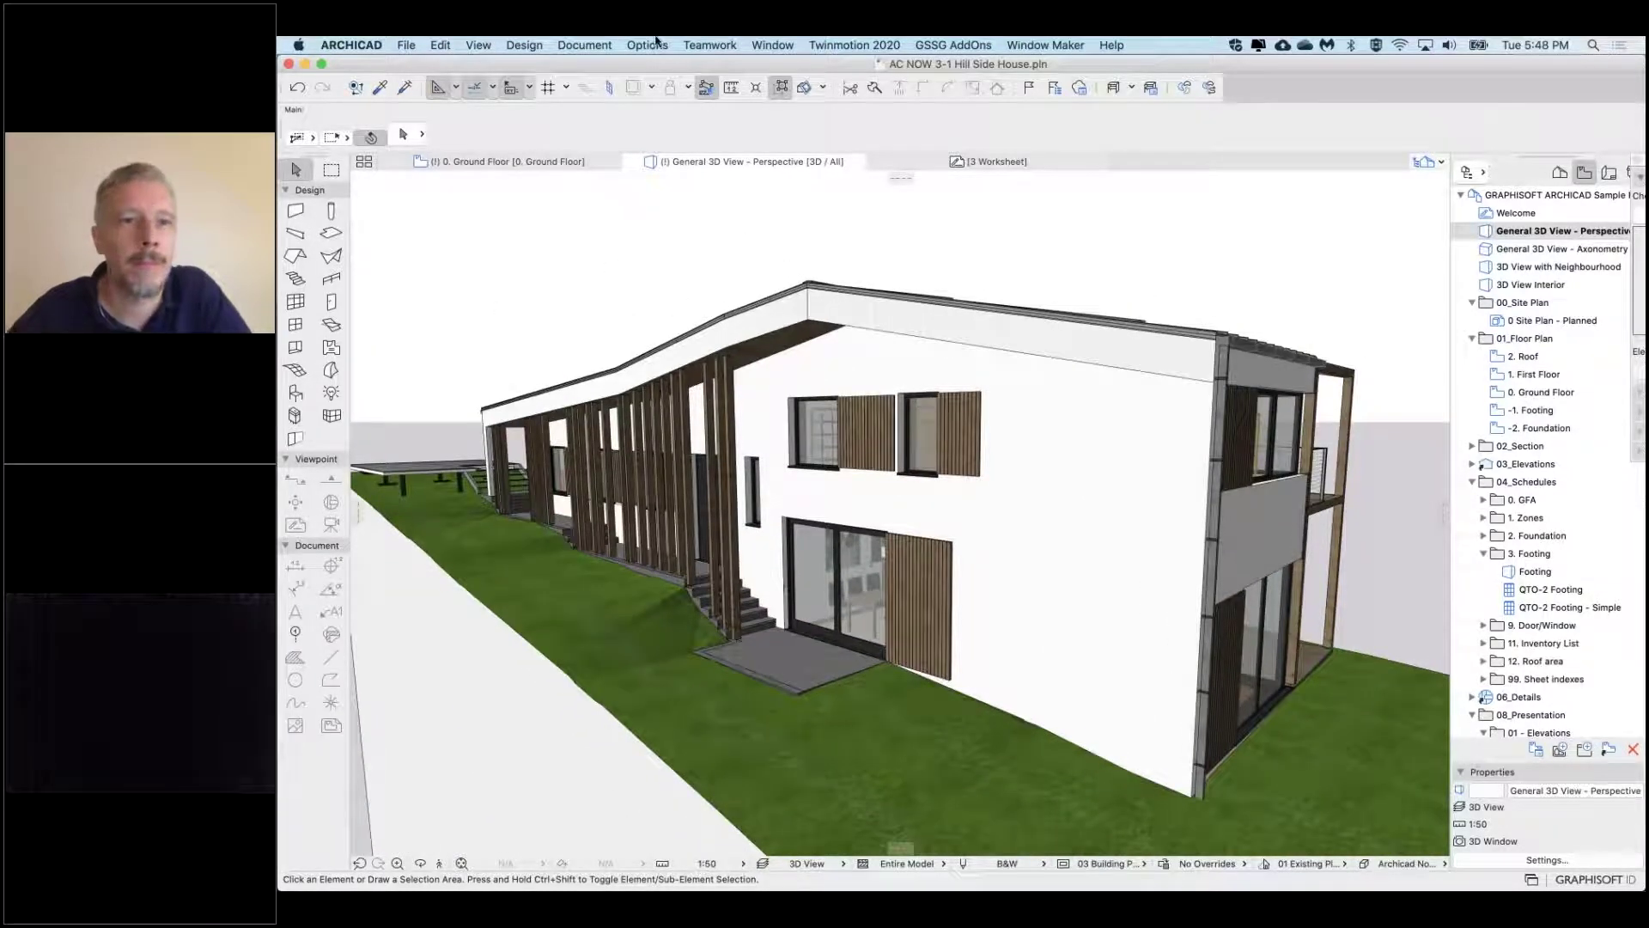
pyautogui.click(654, 44)
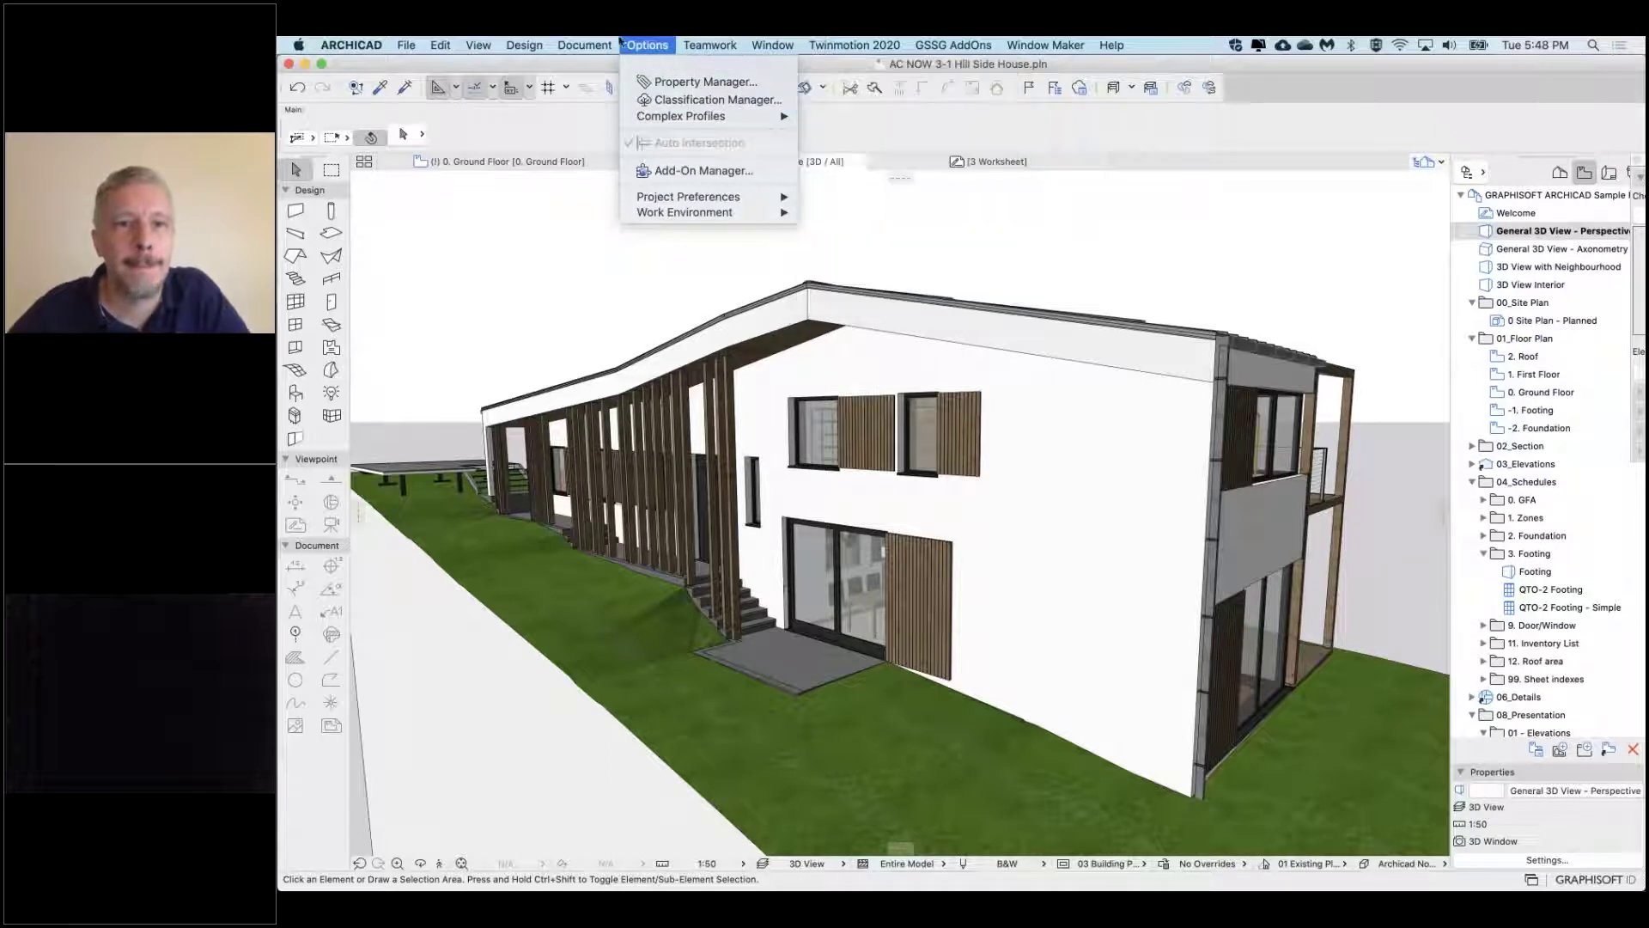
pyautogui.moveTo(584, 45)
pyautogui.moveTo(646, 301)
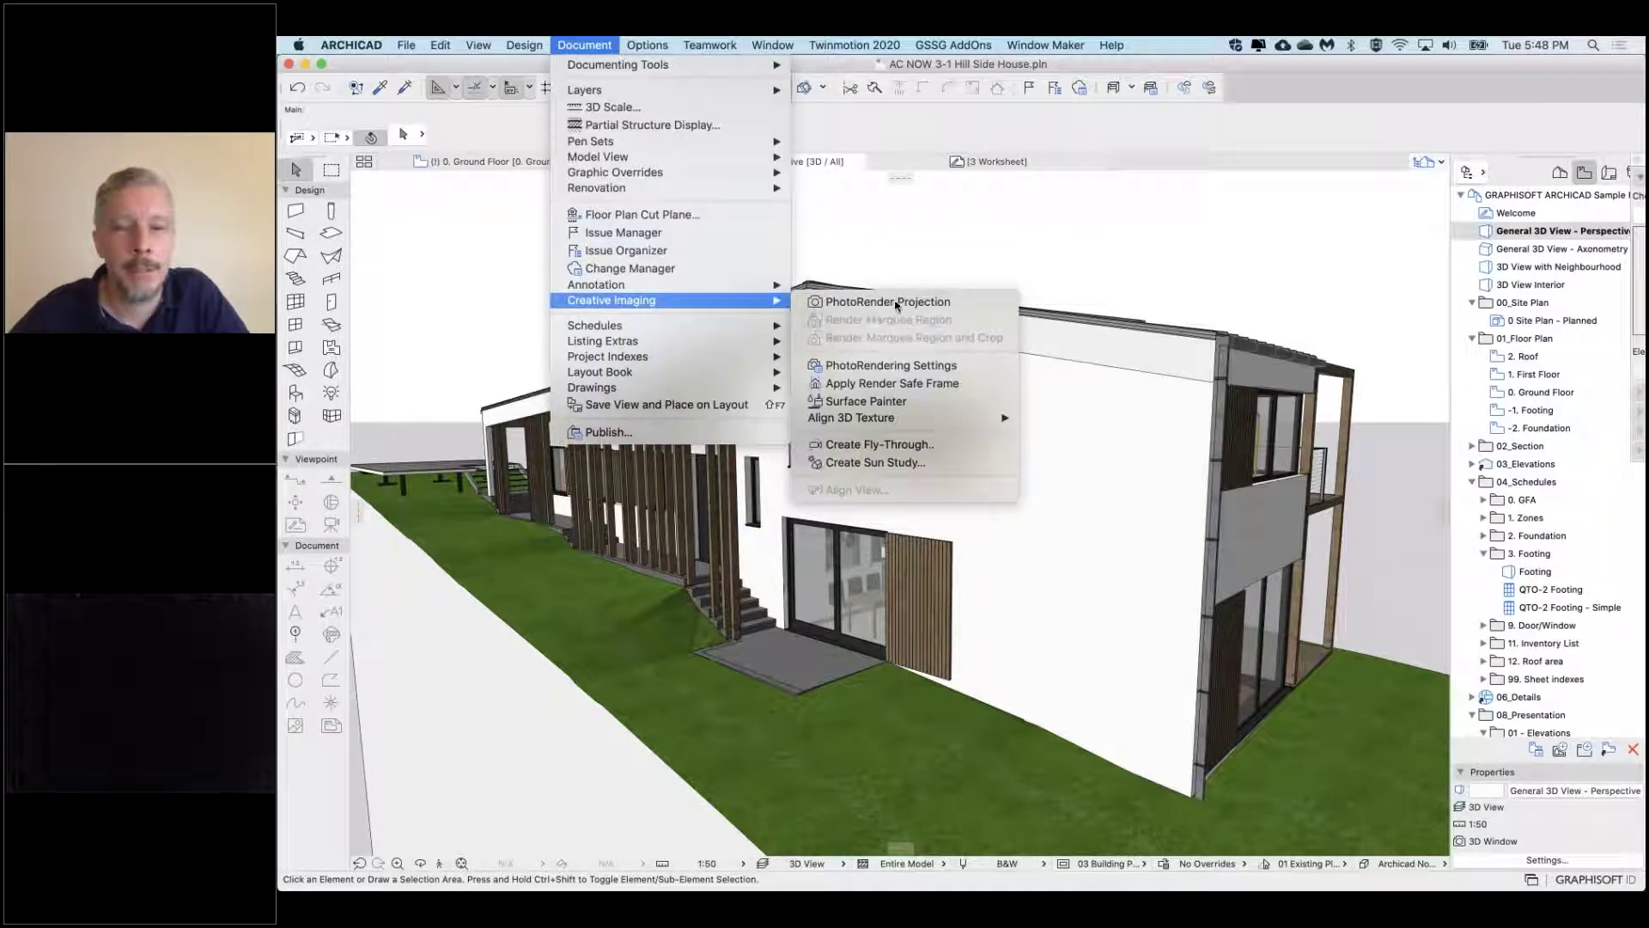
pyautogui.click(882, 365)
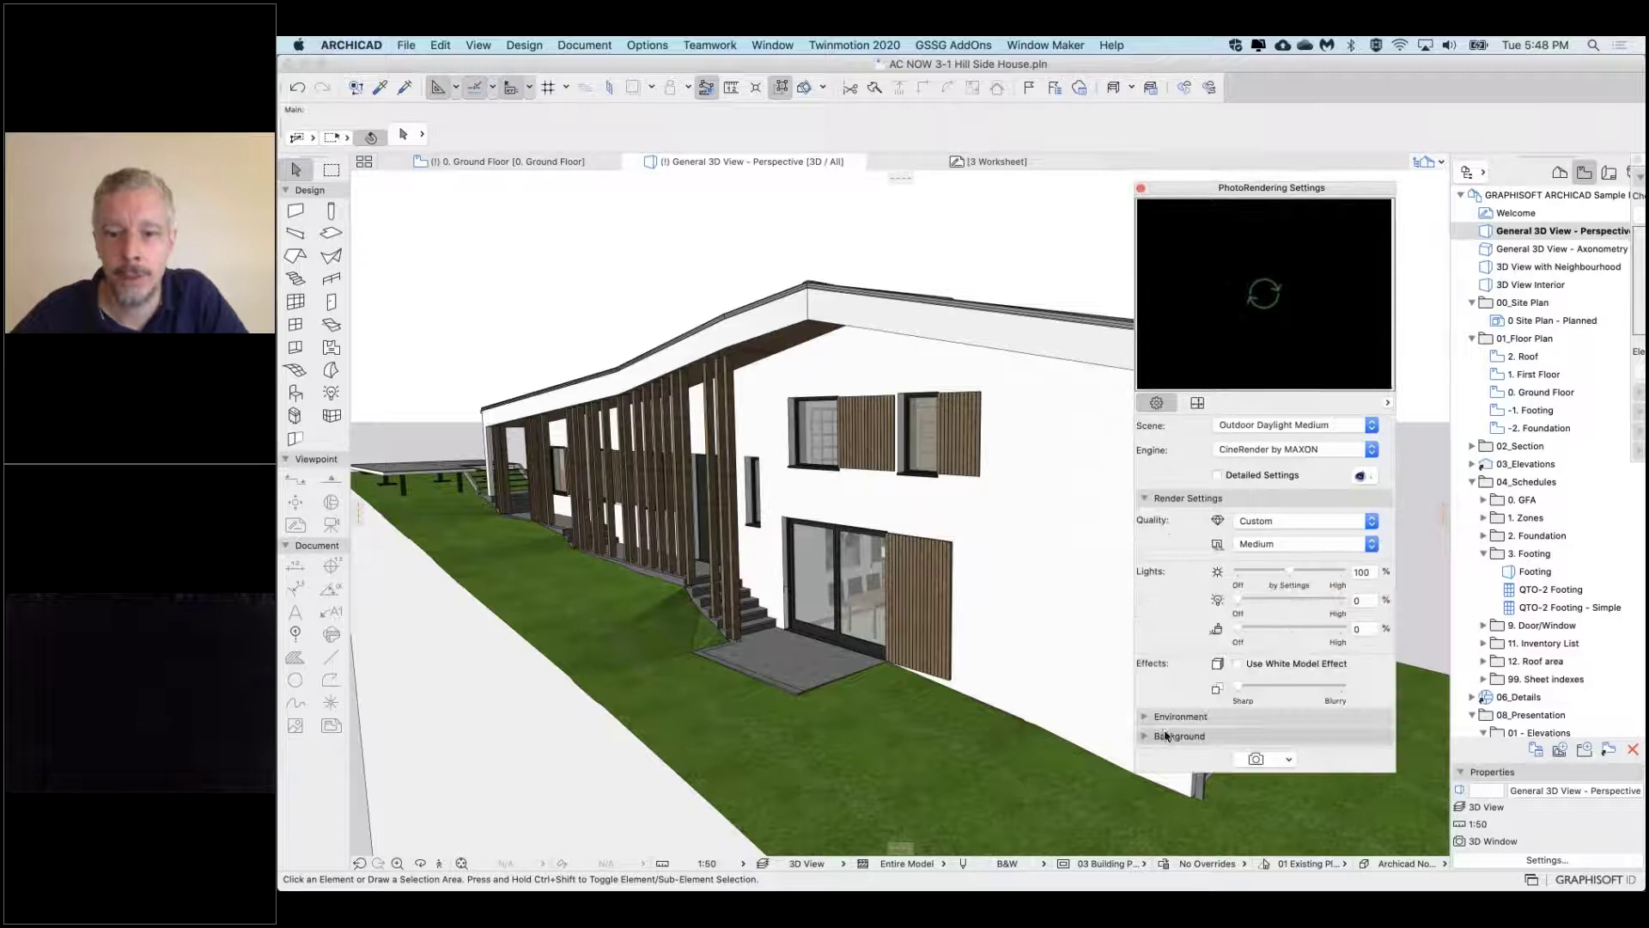
pyautogui.click(1171, 731)
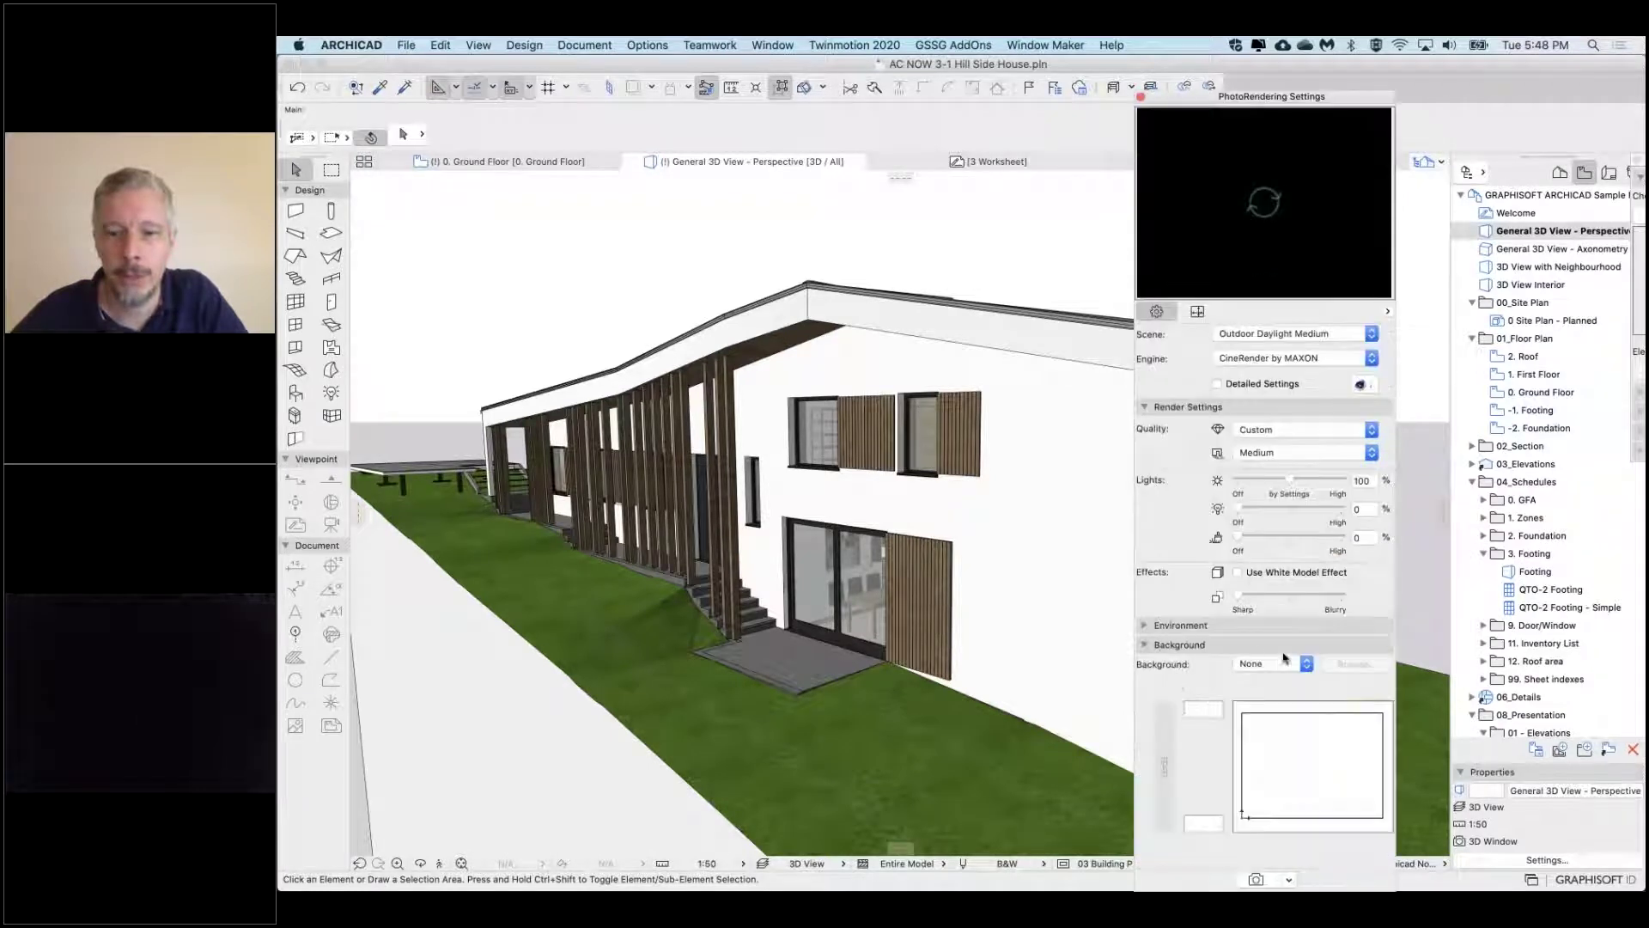
pyautogui.click(1263, 664)
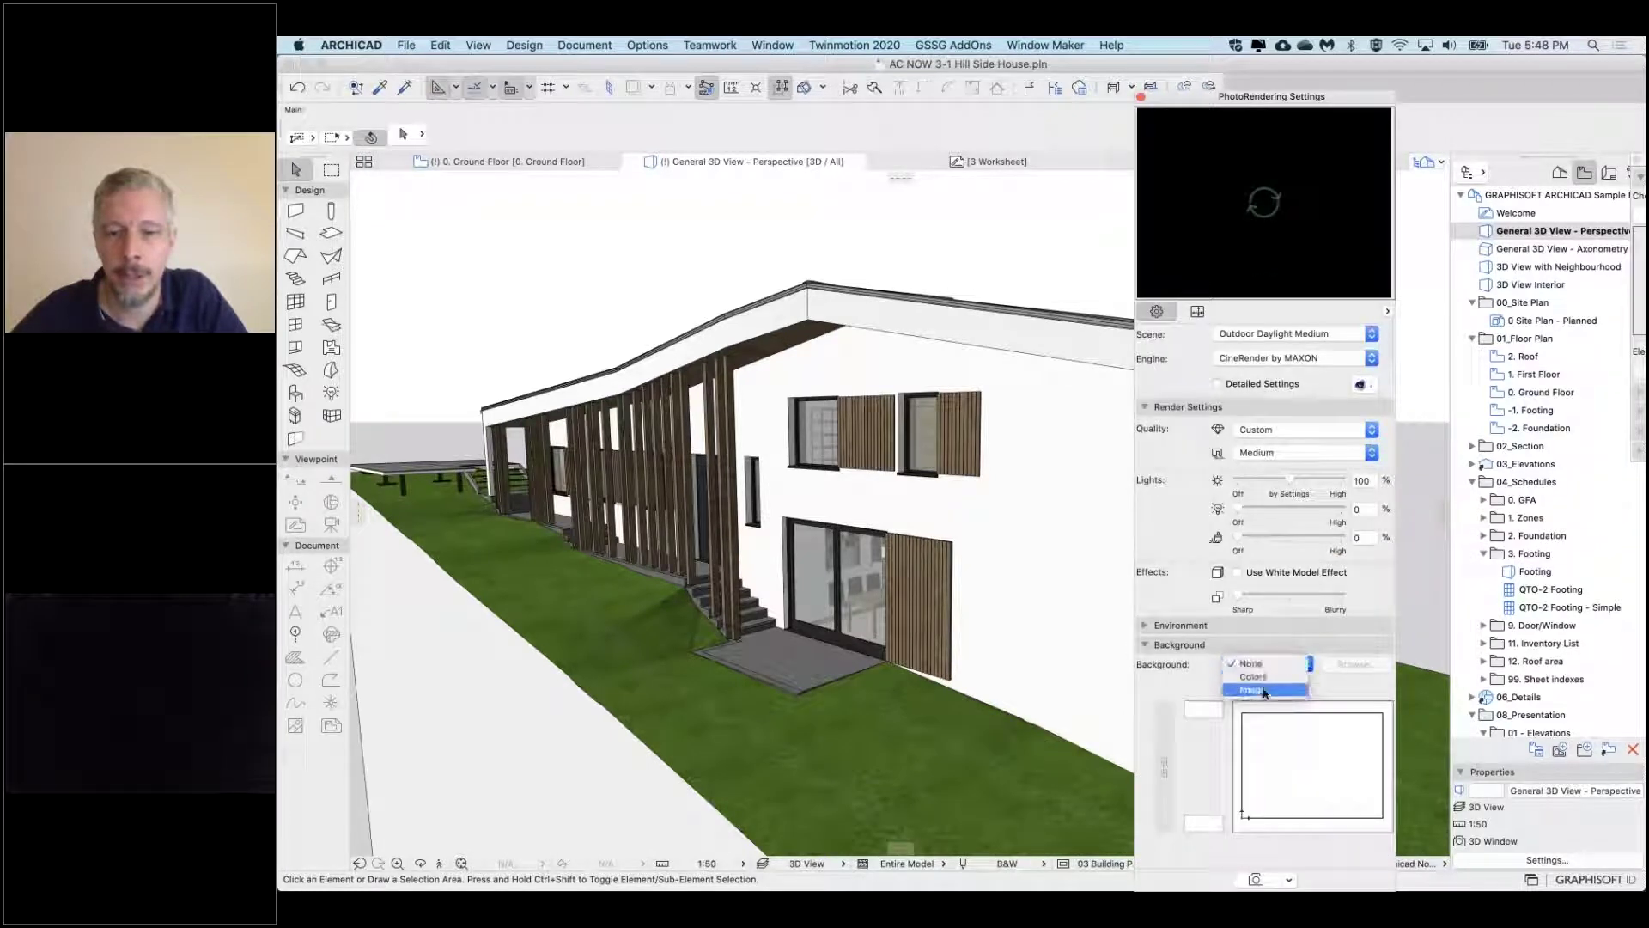
pyautogui.click(1263, 690)
# Load Background_garden.png from the embedded library's User content - textures folder as the background image
pyautogui.click(823, 311)
pyautogui.click(835, 329)
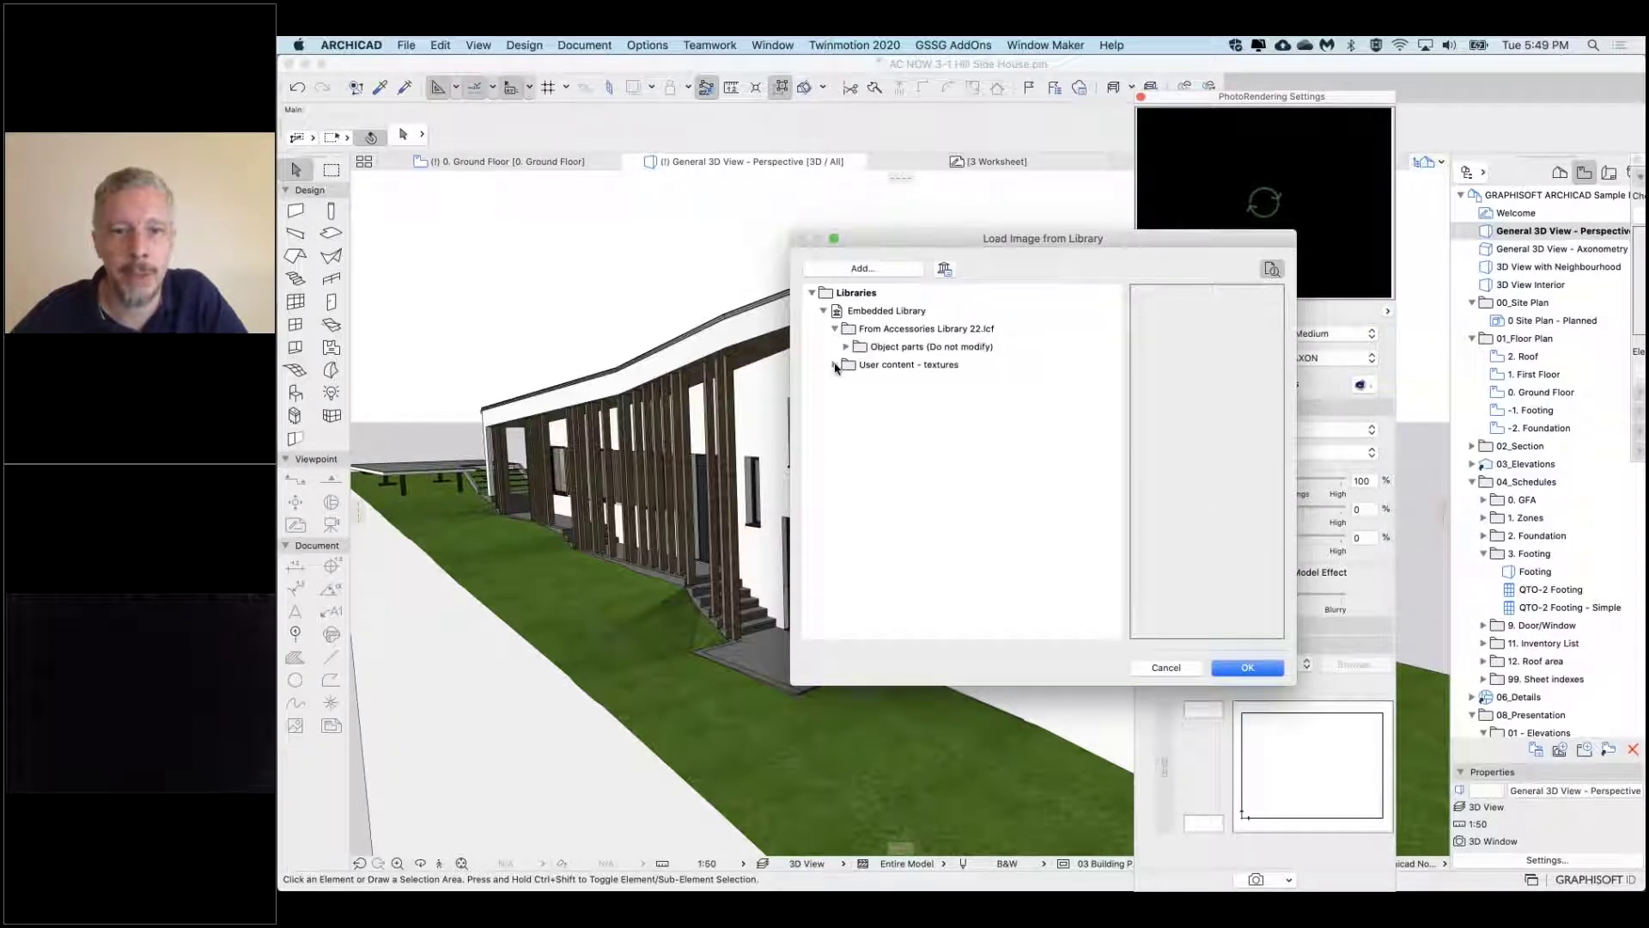
pyautogui.click(834, 365)
pyautogui.click(876, 382)
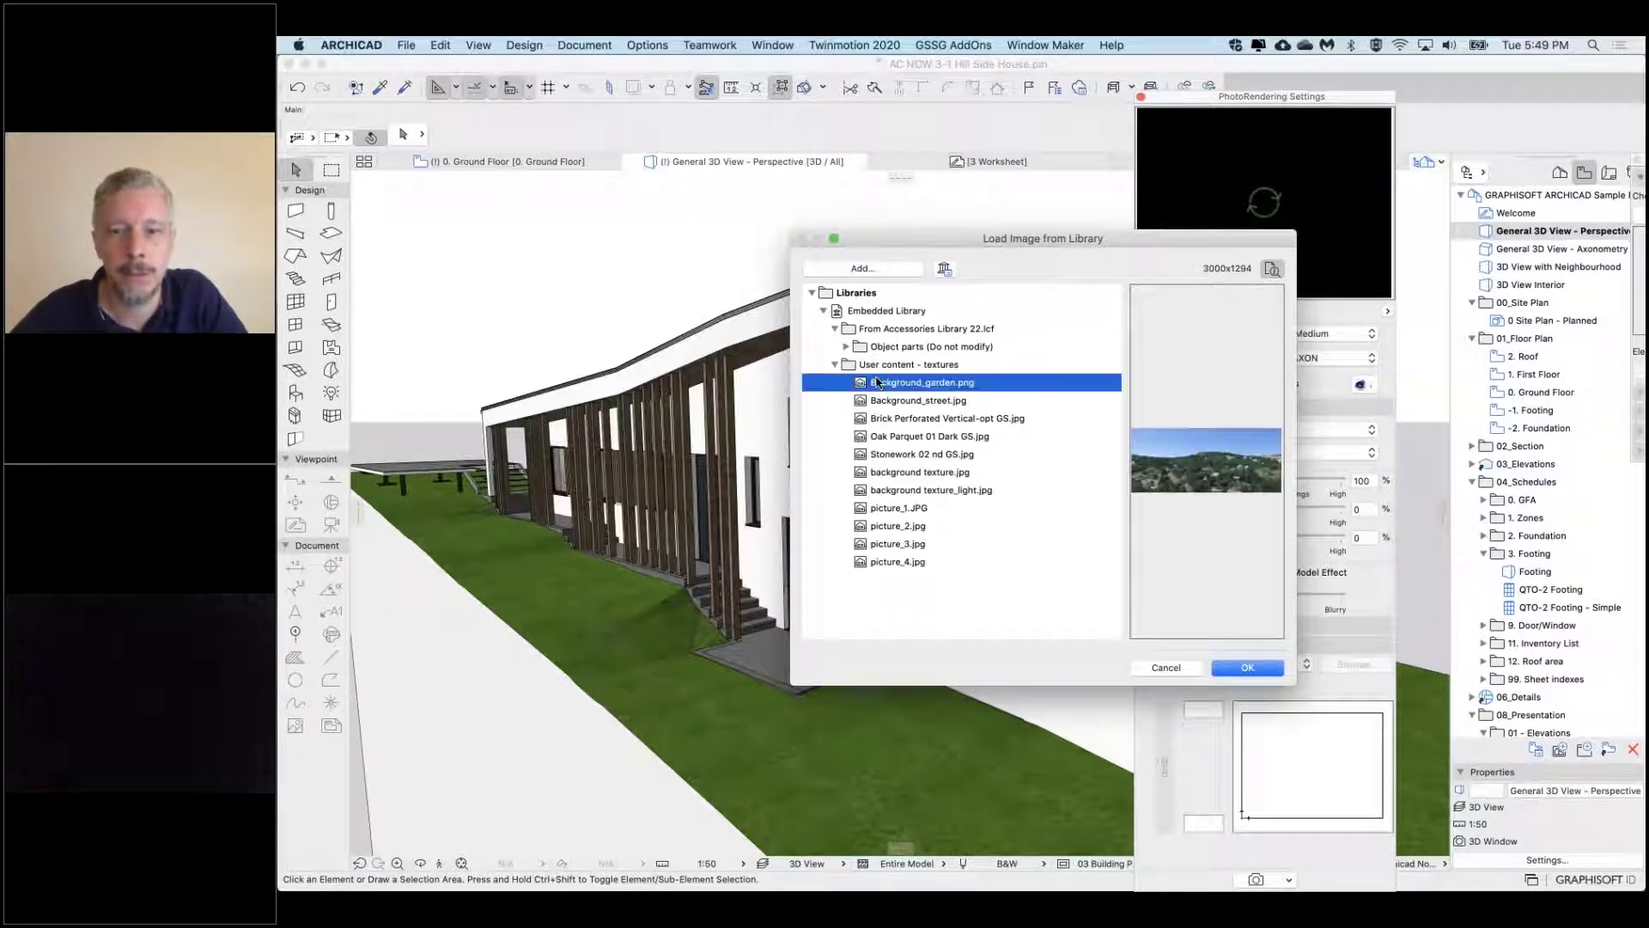
pyautogui.click(1247, 668)
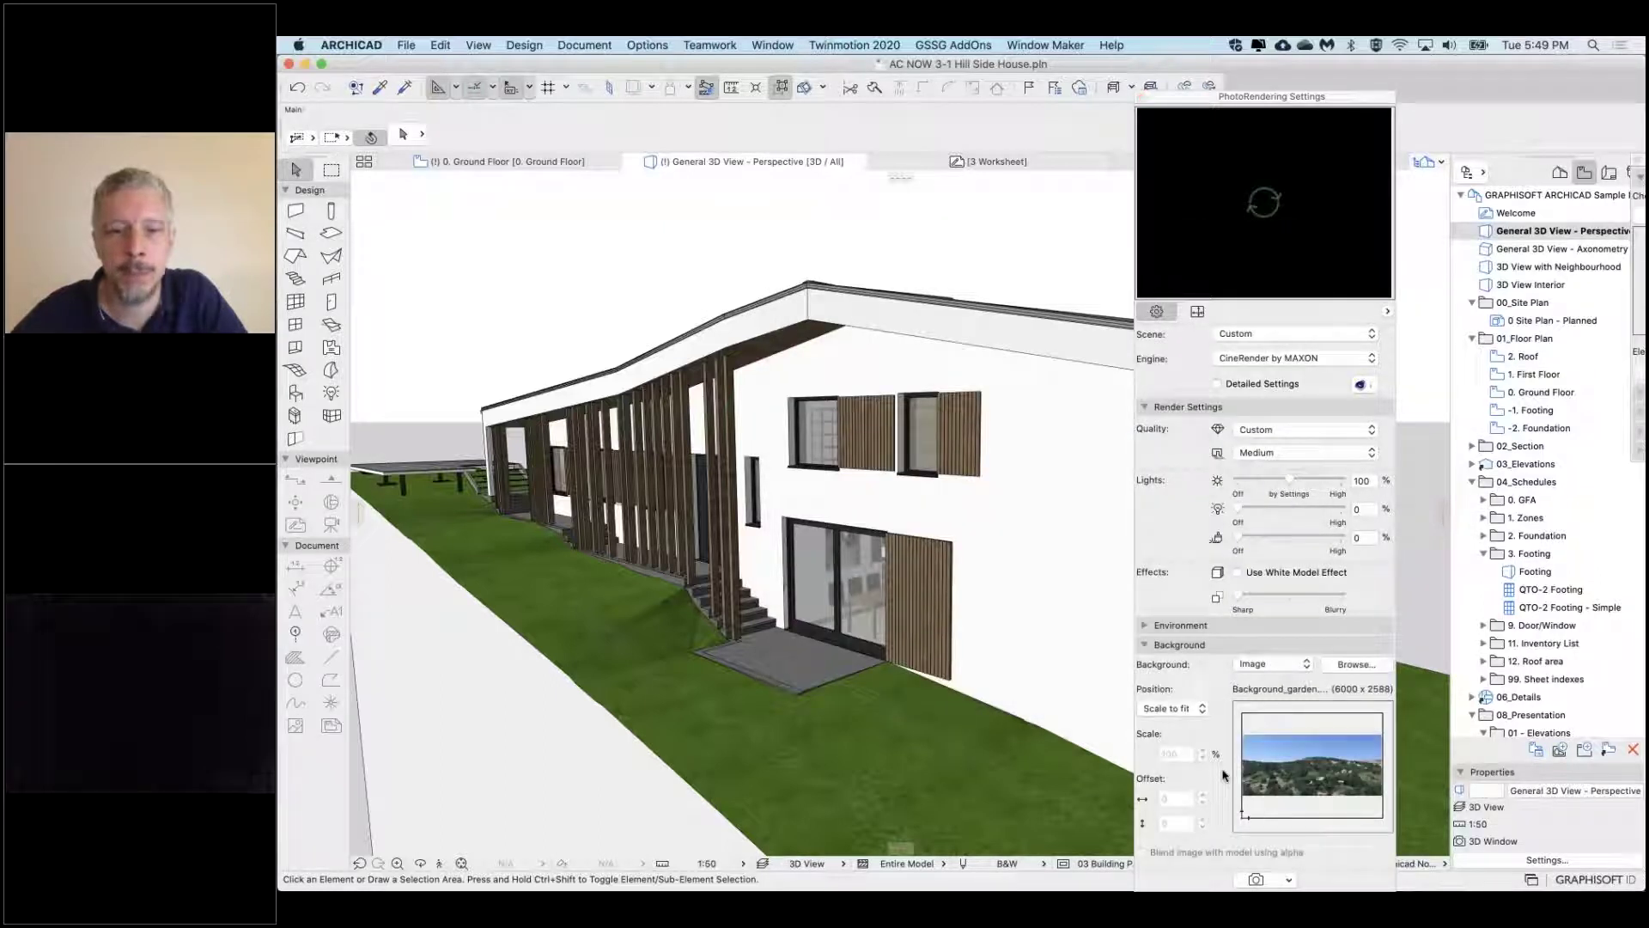
pyautogui.rightClick(694, 218)
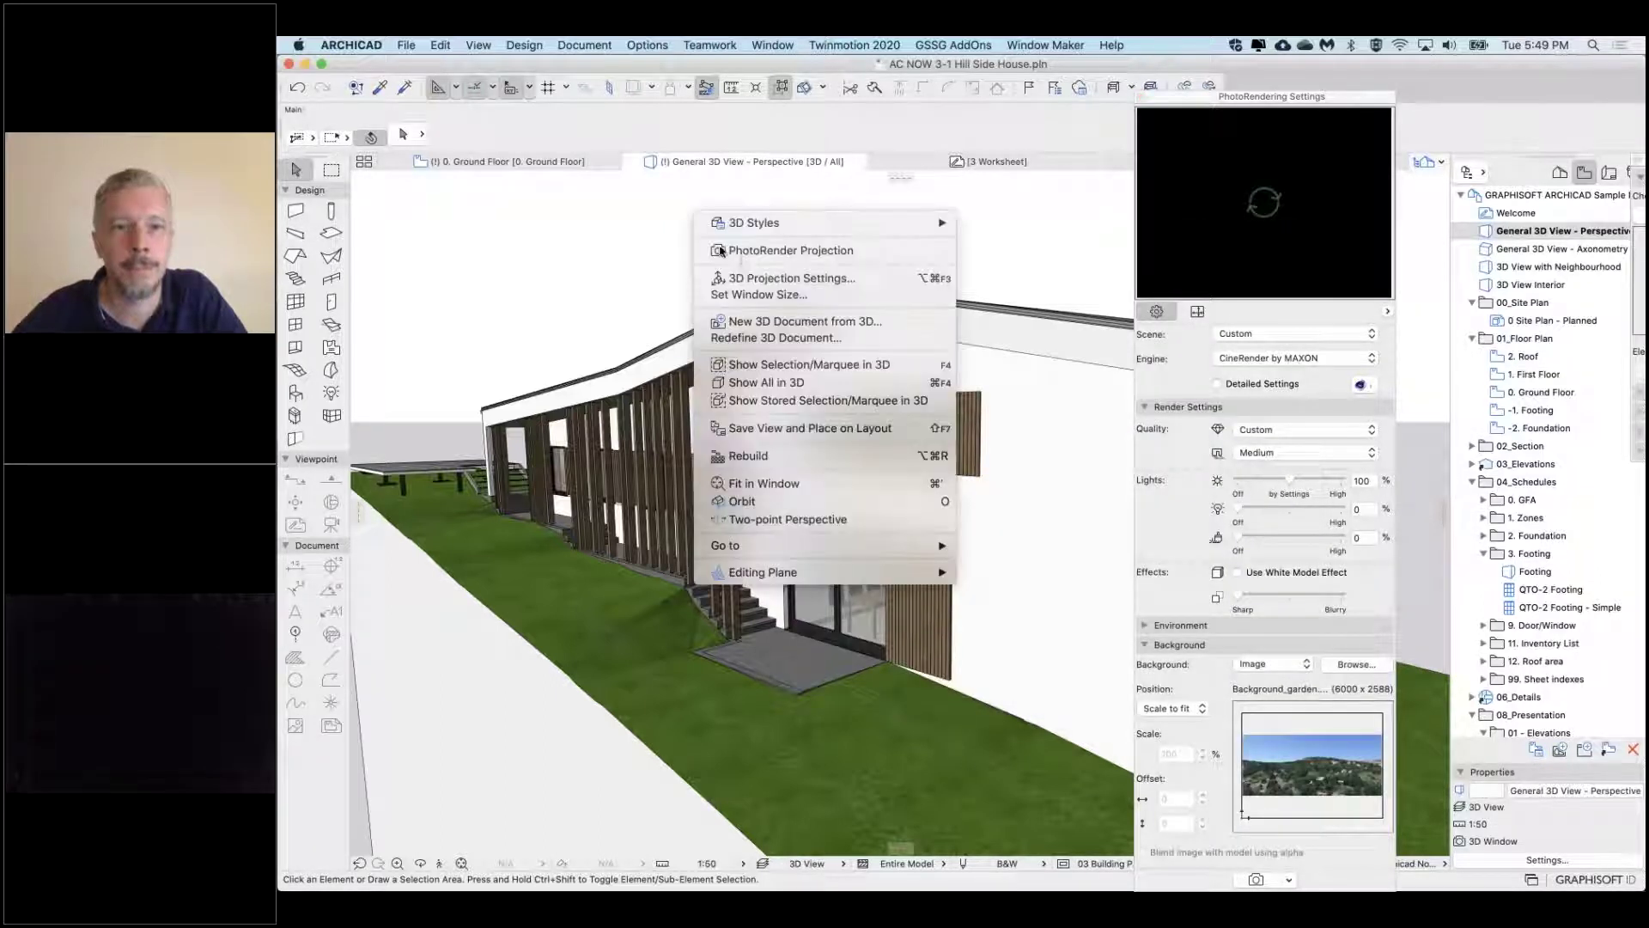
pyautogui.click(760, 280)
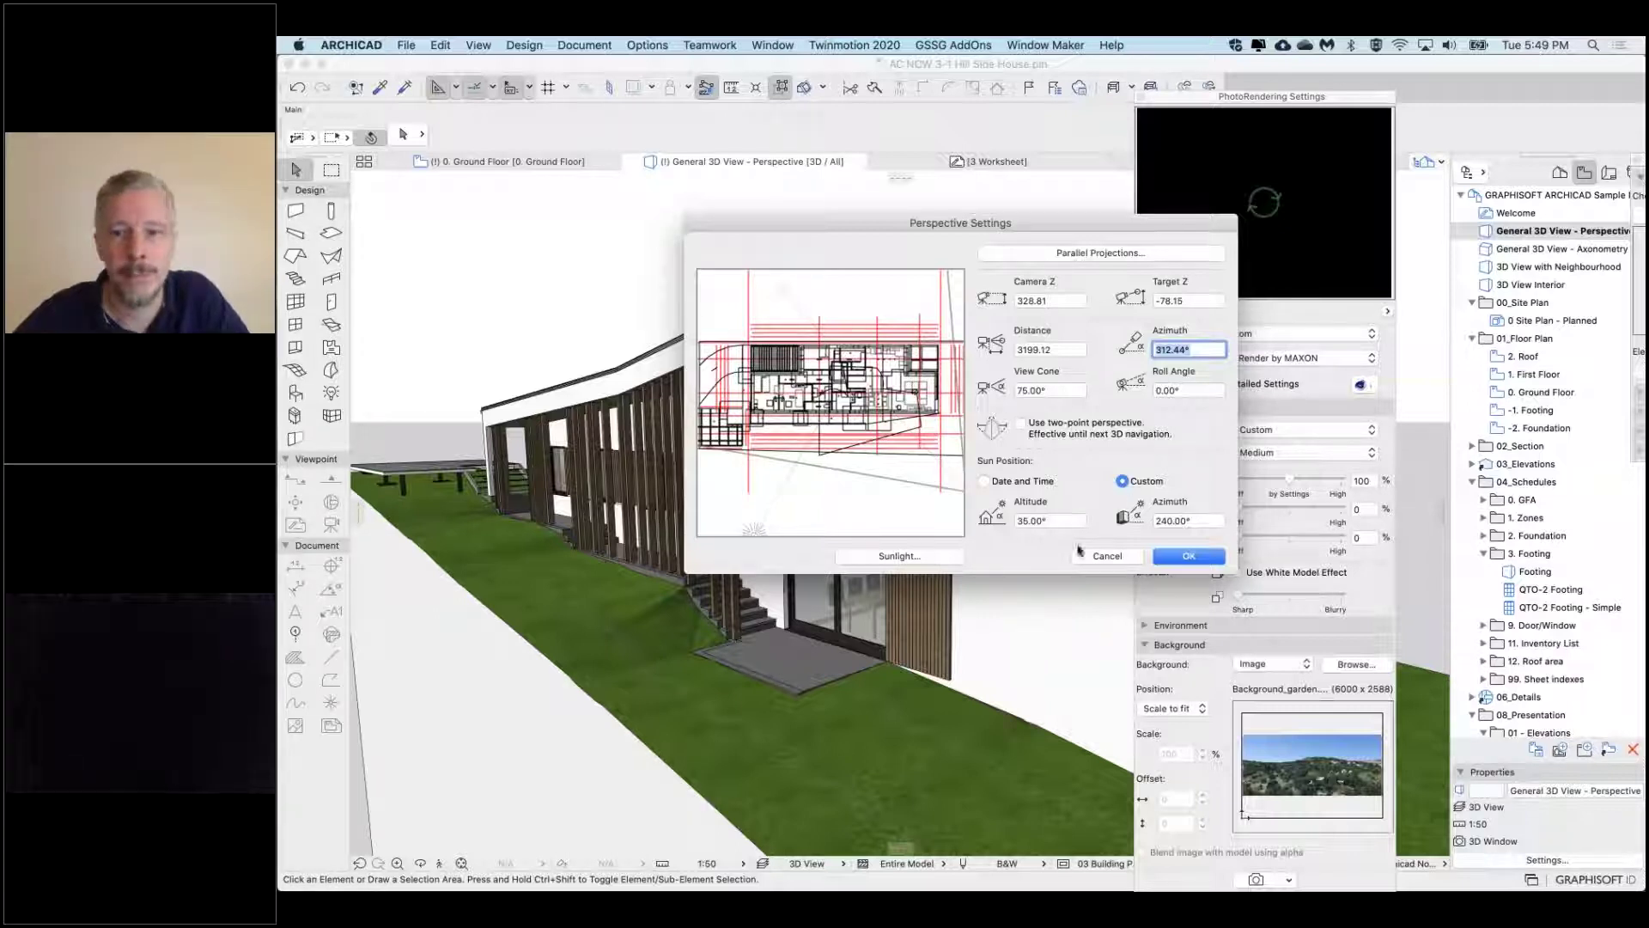
pyautogui.click(1107, 558)
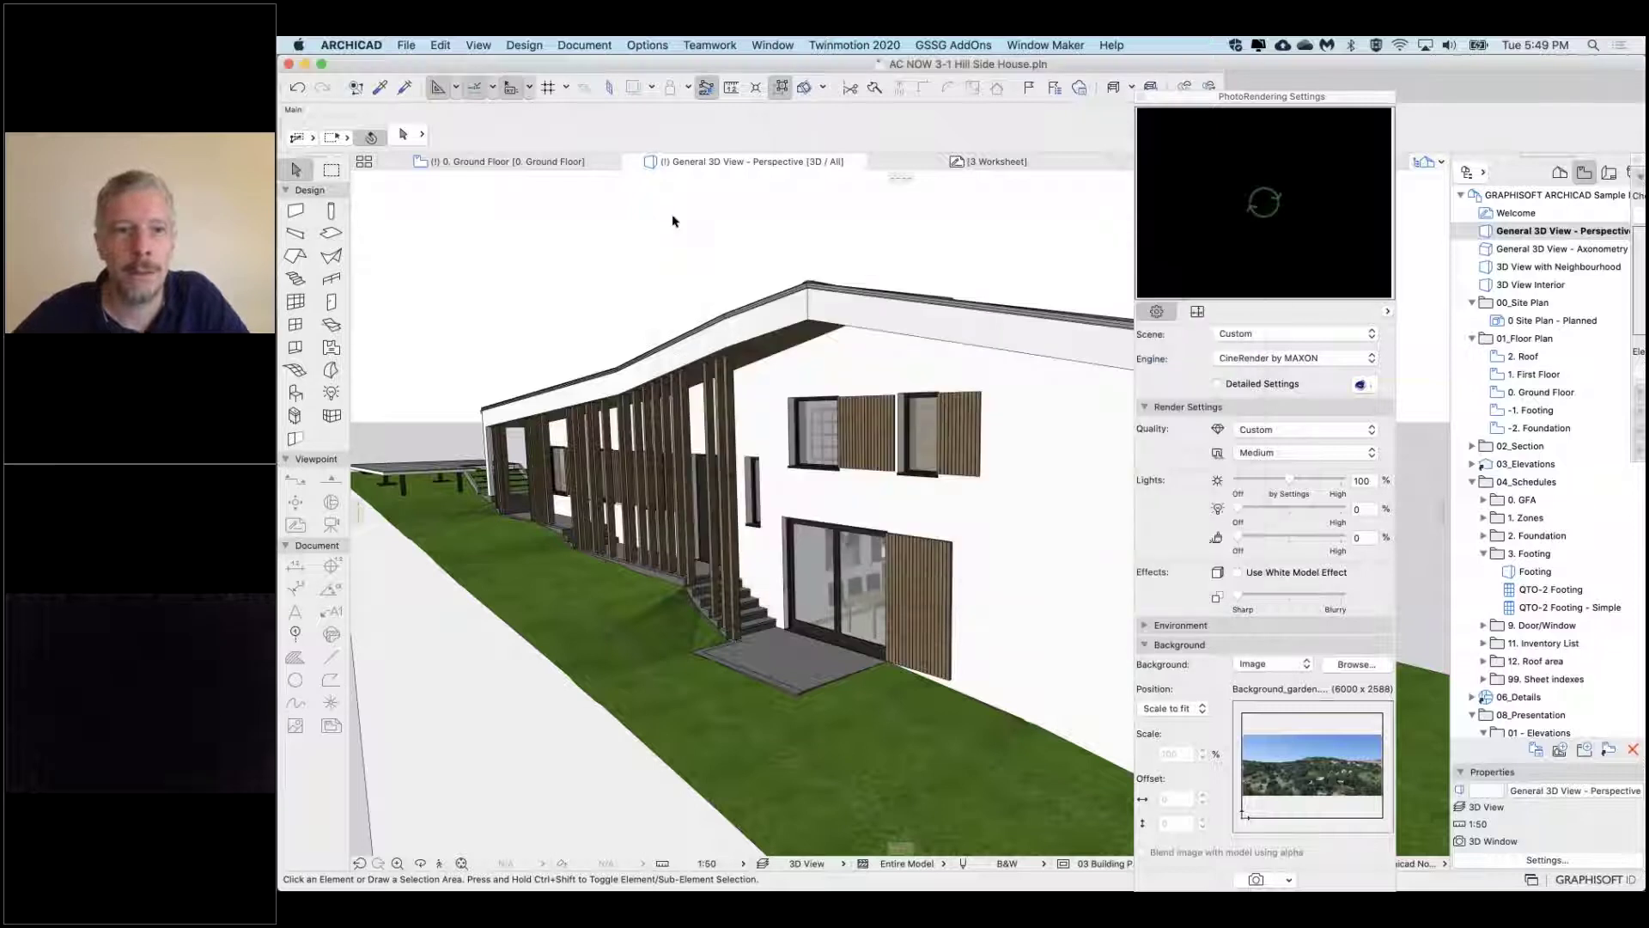
# Enable As in Photorendering for the background of the Archicad Now! OpenGL 3D style
pyautogui.rightClick(672, 220)
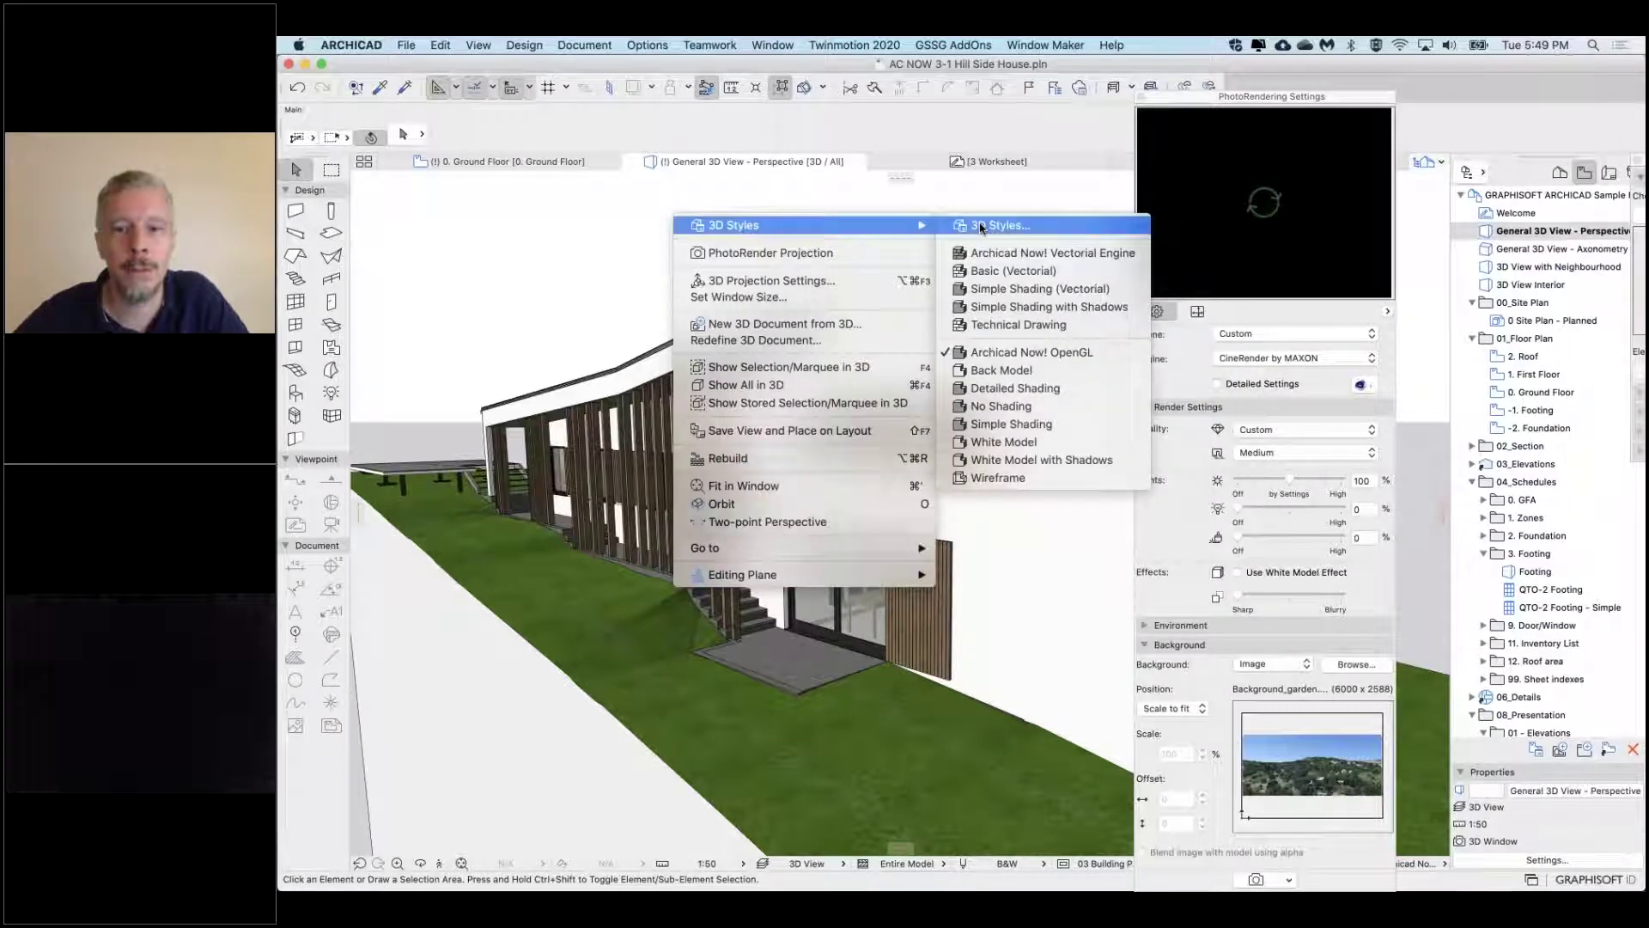
pyautogui.press('Escape')
pyautogui.click(890, 458)
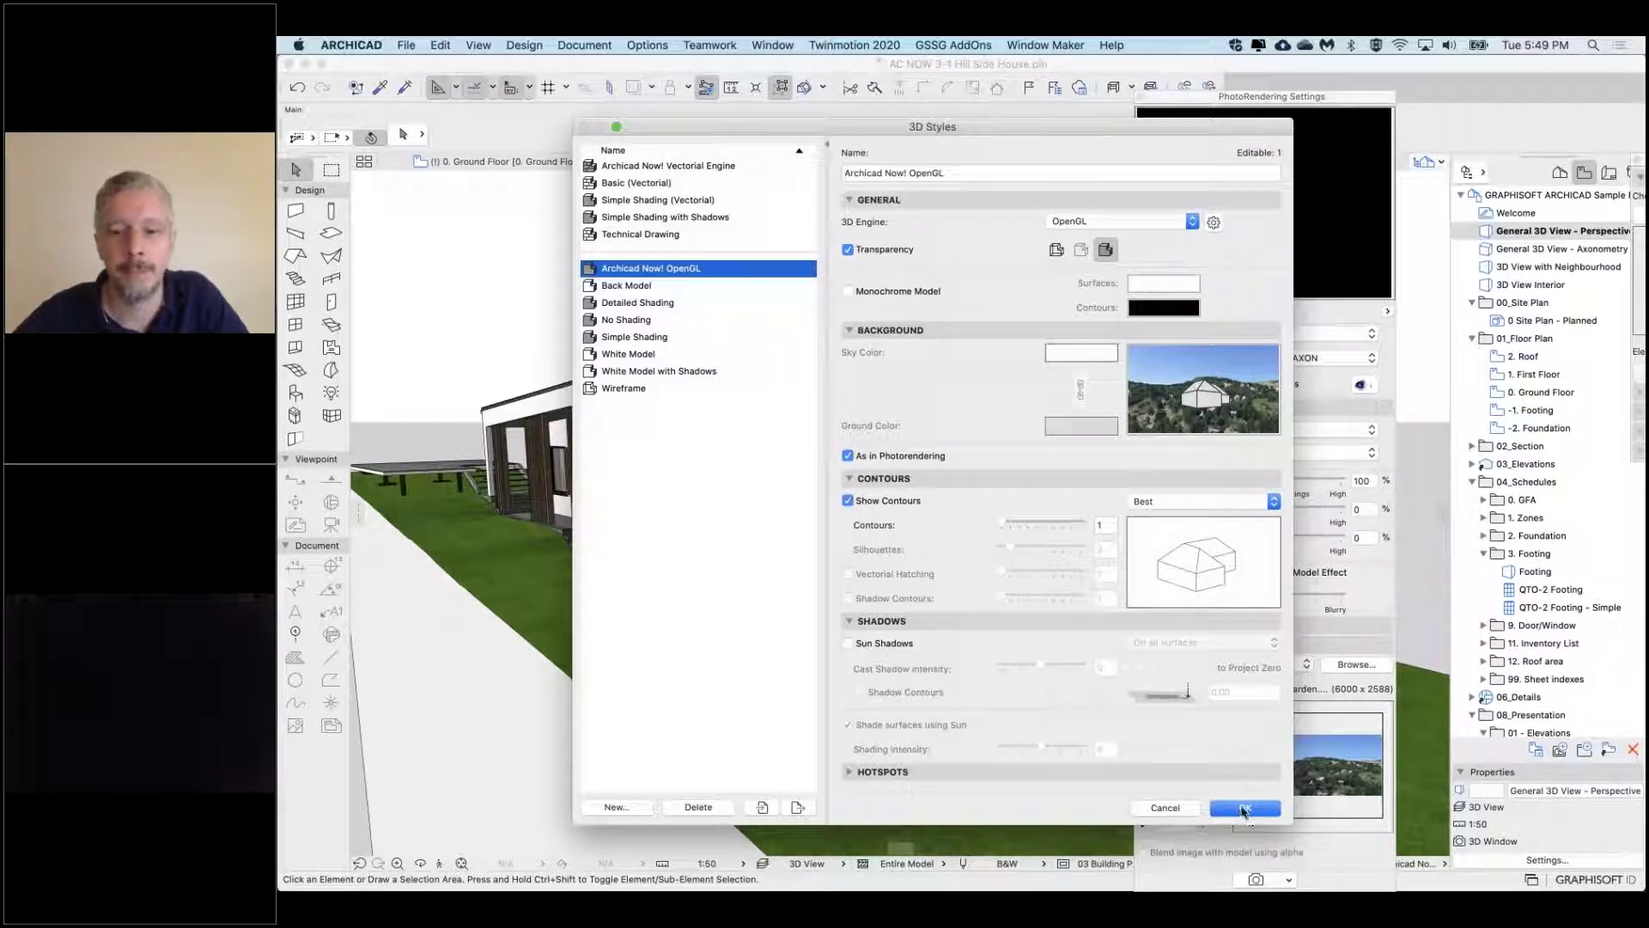
pyautogui.click(1243, 808)
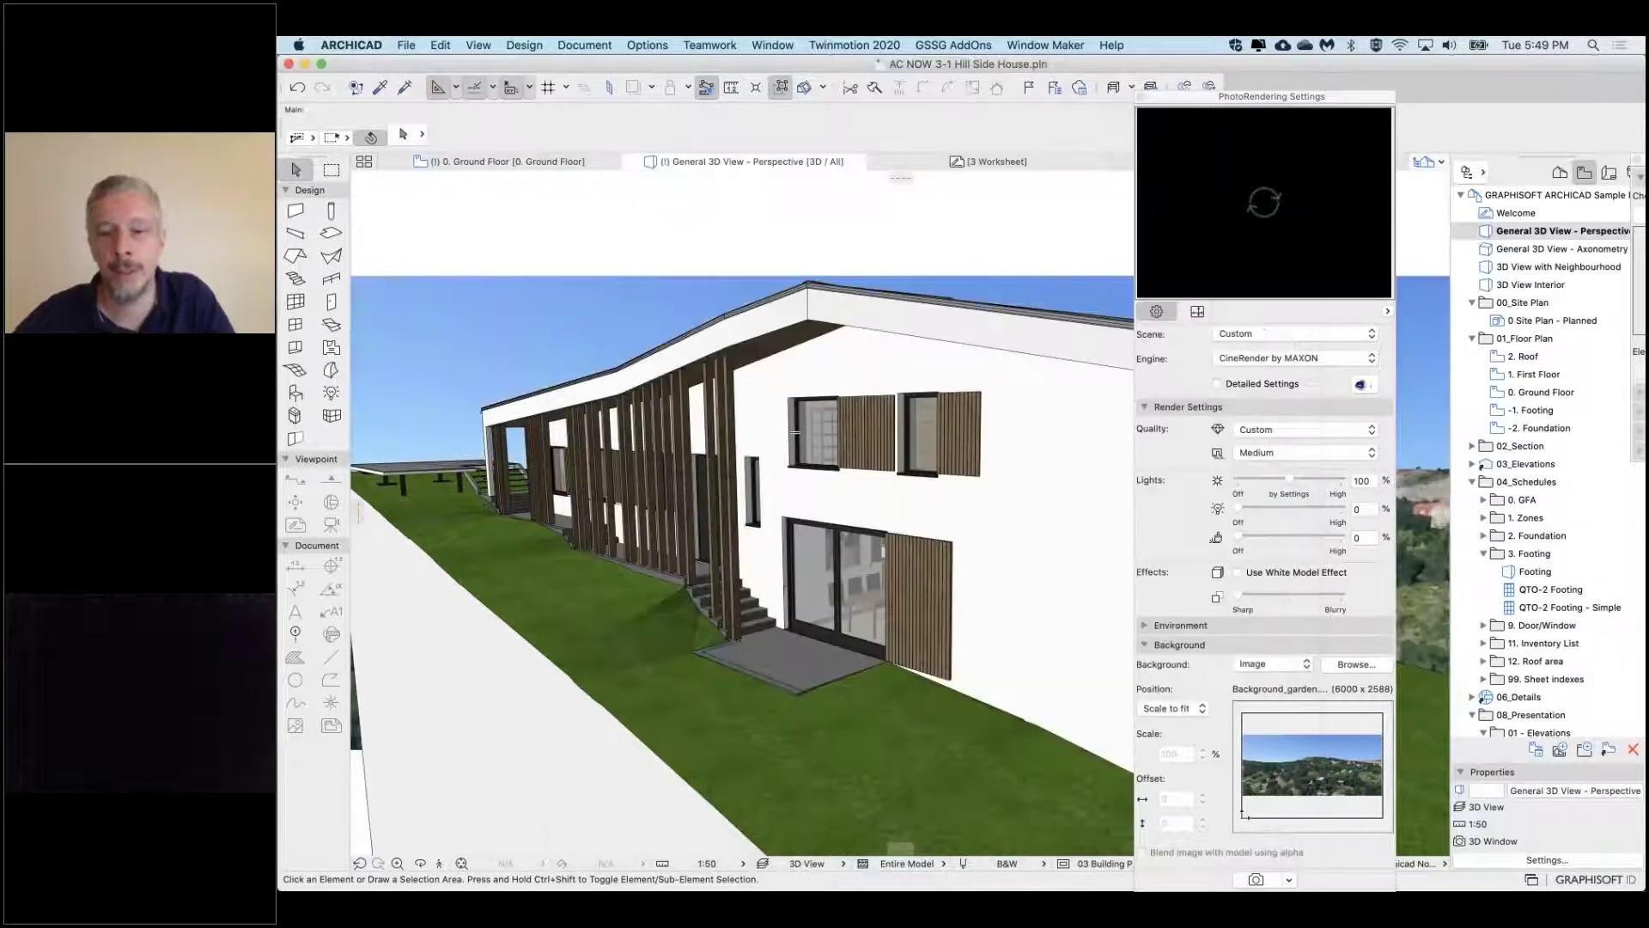
# Set the background image position to Scale to fill and check it behind the house from different distances and angles
pyautogui.click(1175, 708)
pyautogui.click(1175, 724)
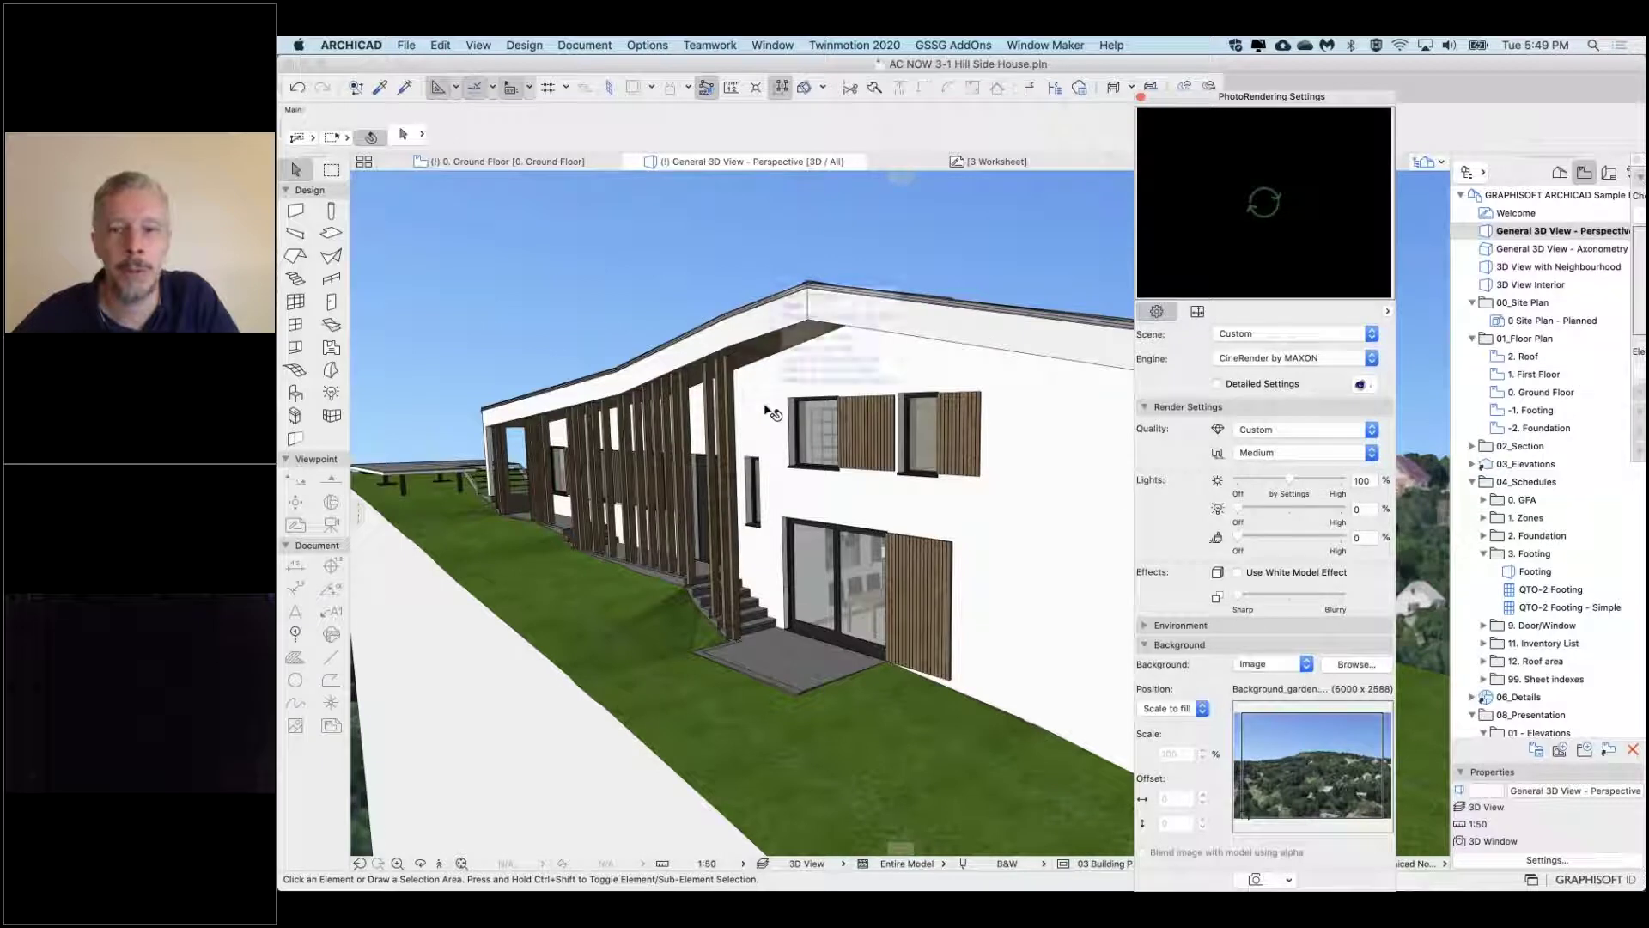
pyautogui.scroll(-10, 769, 411)
pyautogui.moveTo(1035, 288)
pyautogui.keyDown('shift'); pyautogui.mouseDown(button='middle')
pyautogui.moveTo(1029, 225)
pyautogui.moveTo(992, 223)
pyautogui.moveTo(1000, 269)
pyautogui.moveTo(976, 322)
pyautogui.moveTo(981, 292)
pyautogui.moveTo(1024, 283)
pyautogui.mouseUp(button='middle'); pyautogui.keyUp('shift')
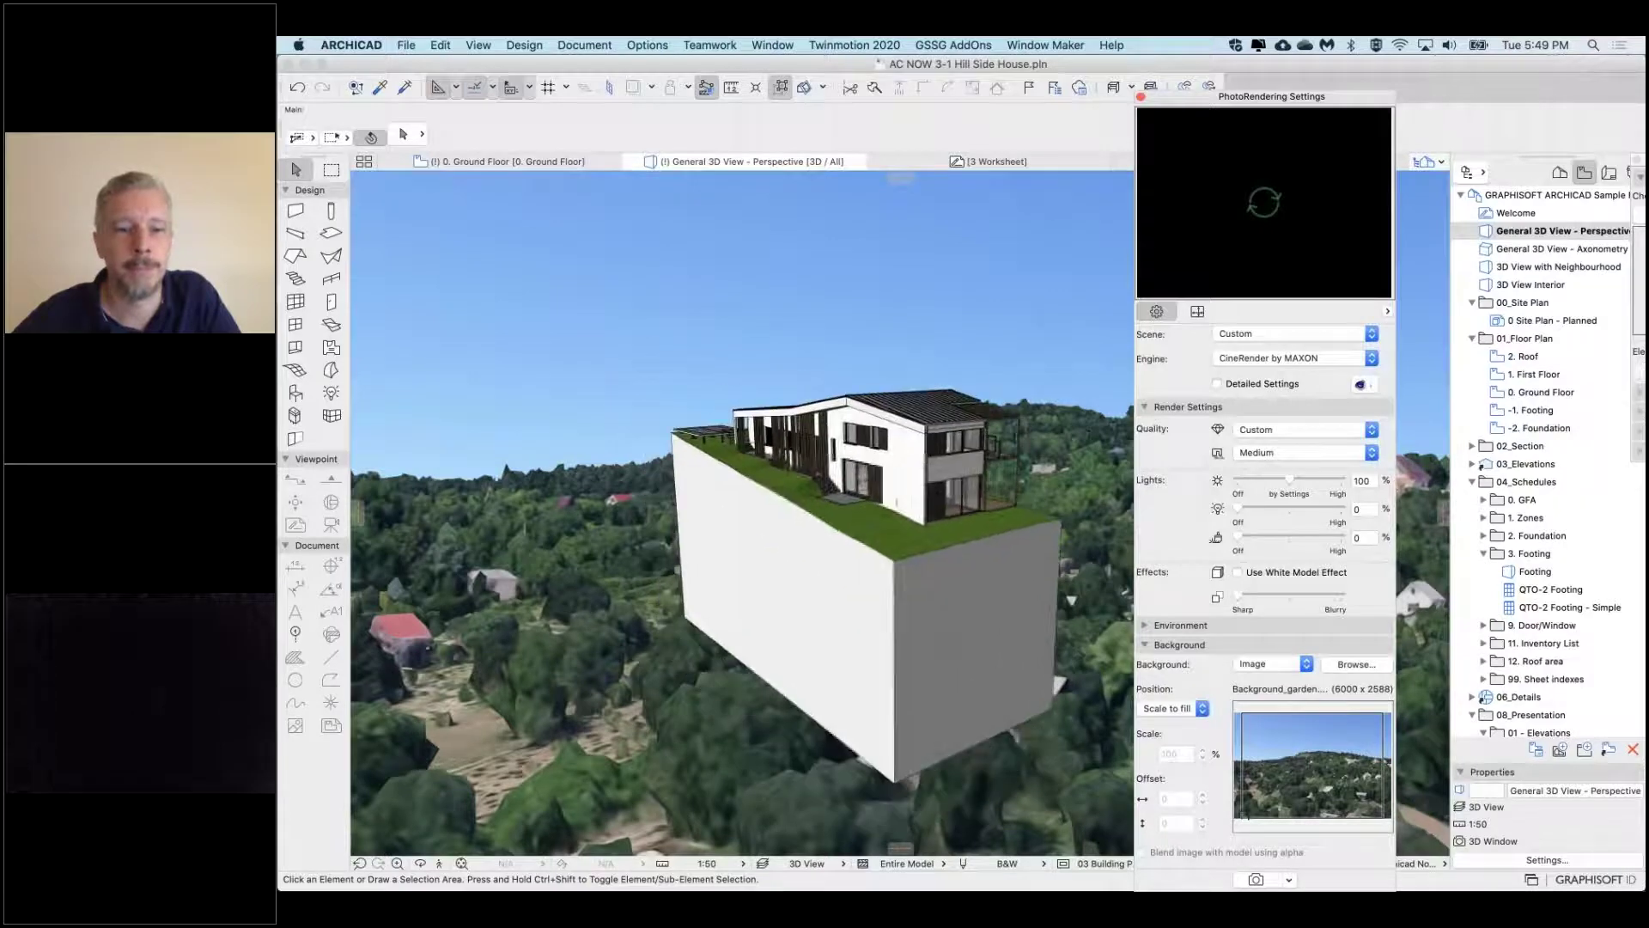
pyautogui.scroll(5, 883, 448)
pyautogui.keyDown('shift'); pyautogui.moveTo(883, 448); pyautogui.dragTo(890, 488, button='middle'); pyautogui.keyUp('shift')
pyautogui.scroll(3, 884, 509)
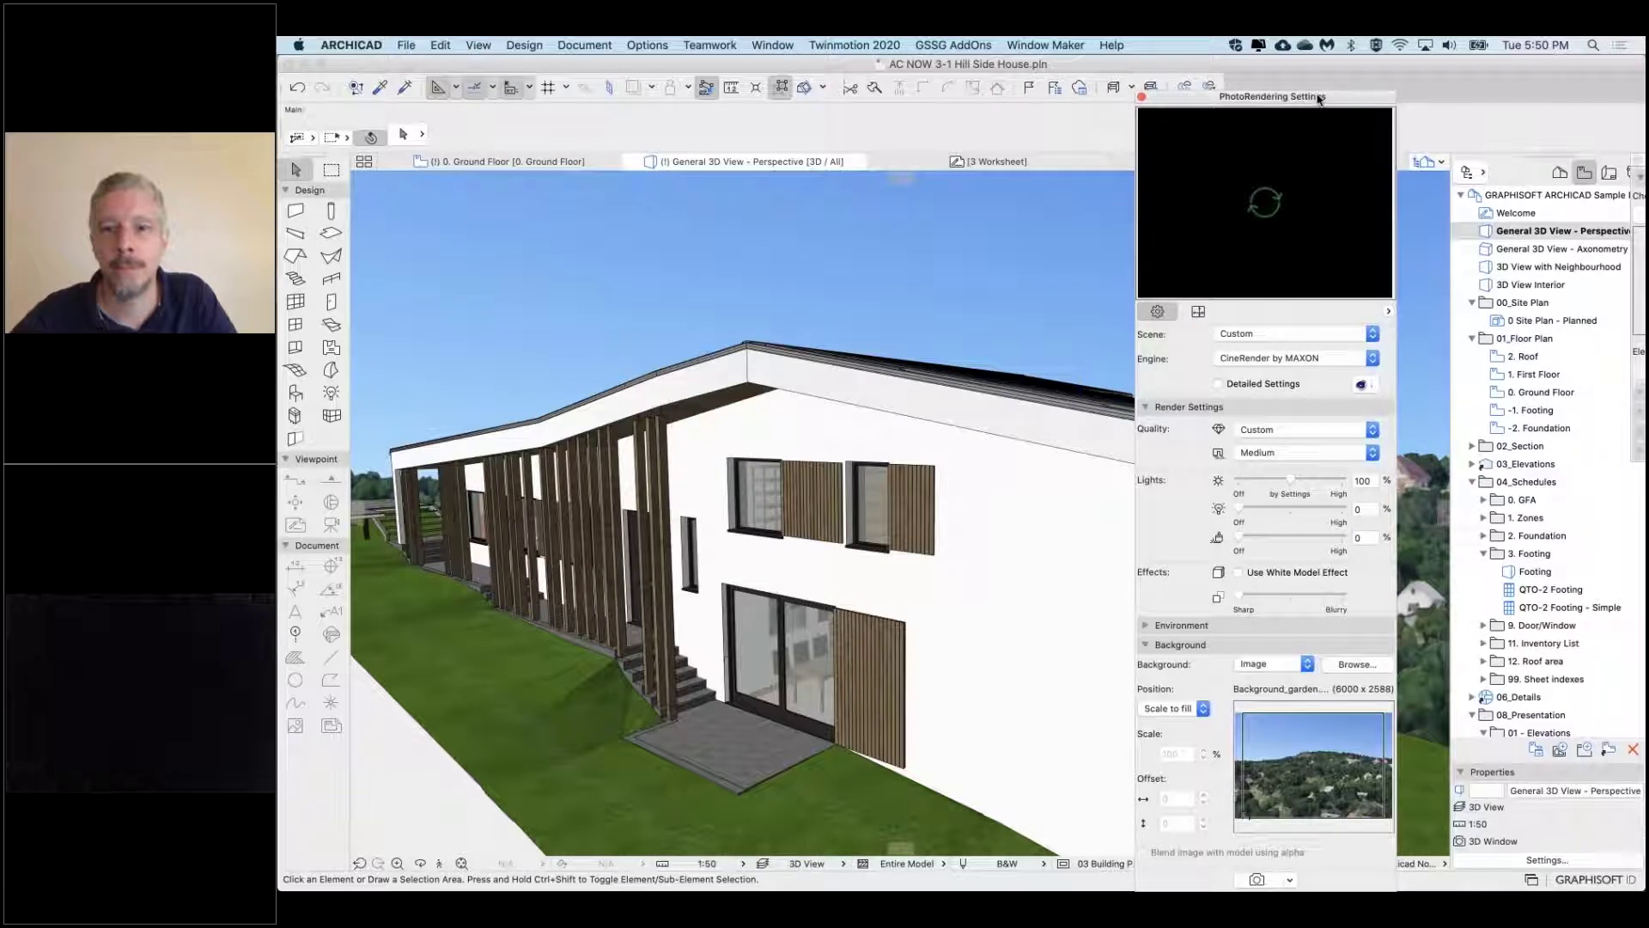
pyautogui.moveTo(1315, 98); pyautogui.dragTo(1328, 98)
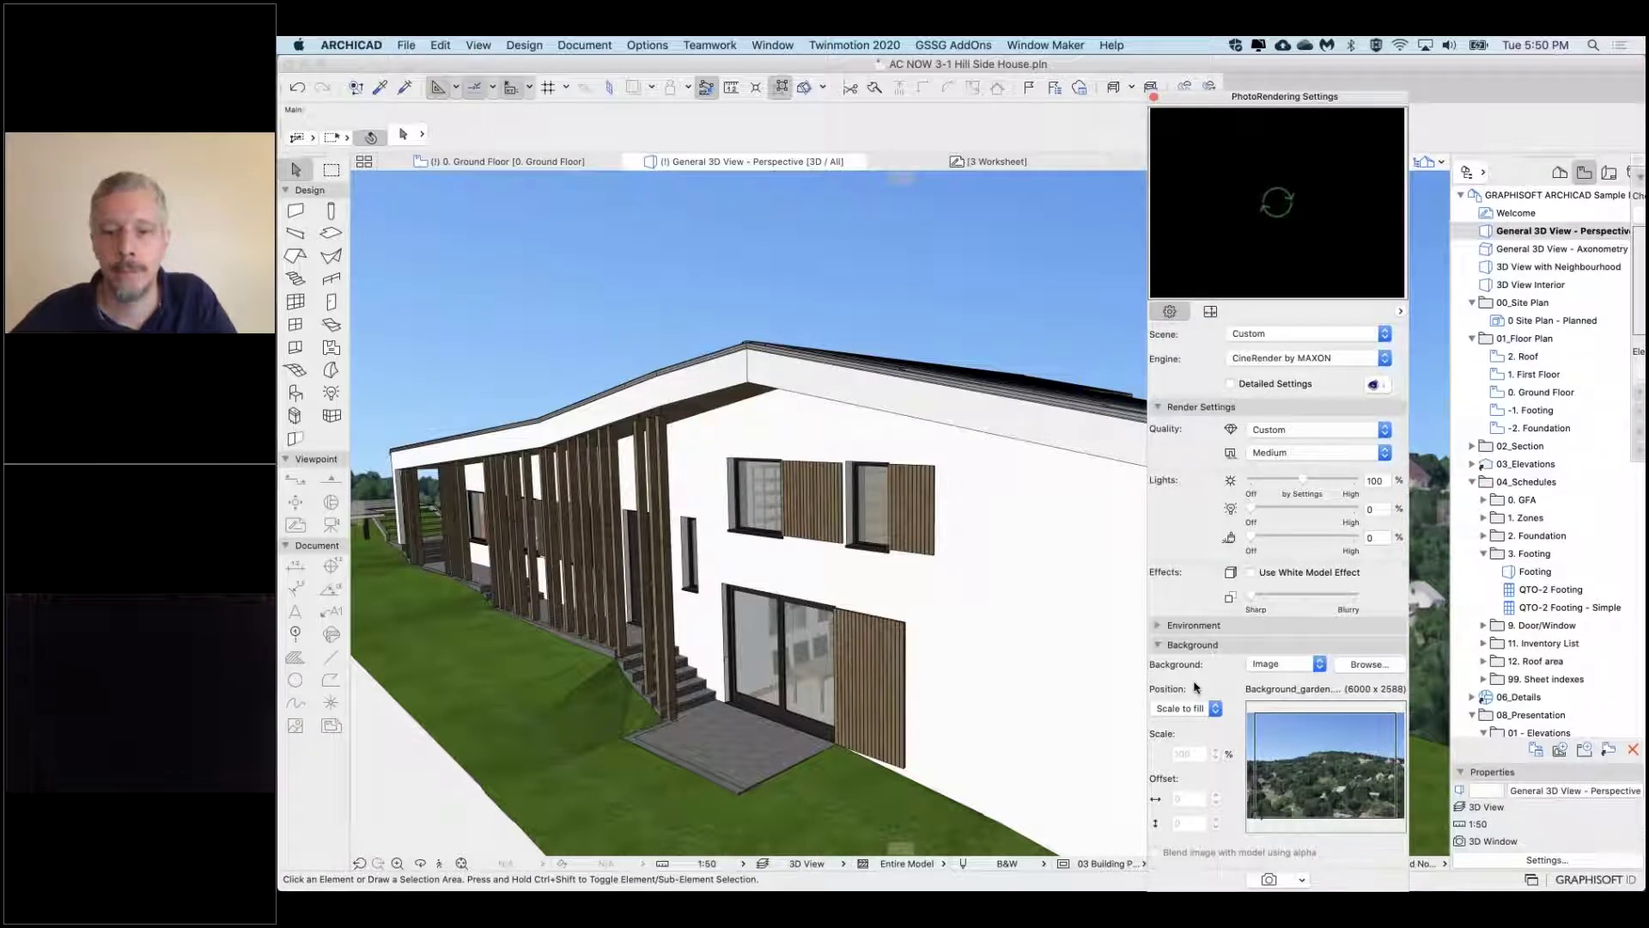
pyautogui.rightClick(938, 229)
pyautogui.click(1004, 296)
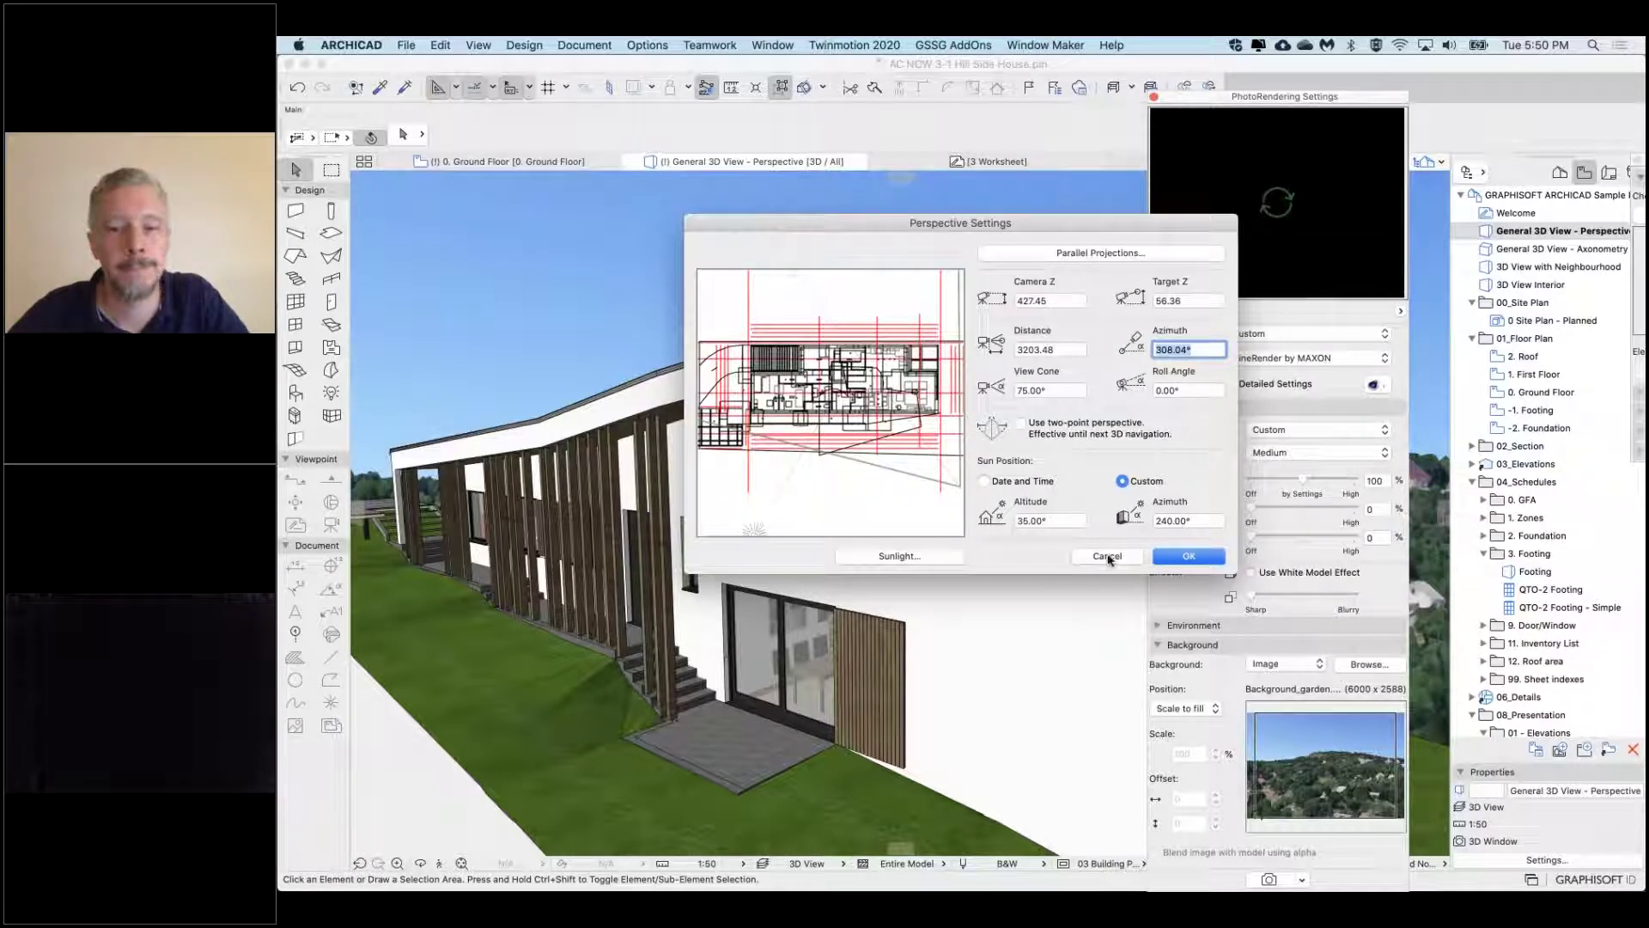
pyautogui.click(1185, 555)
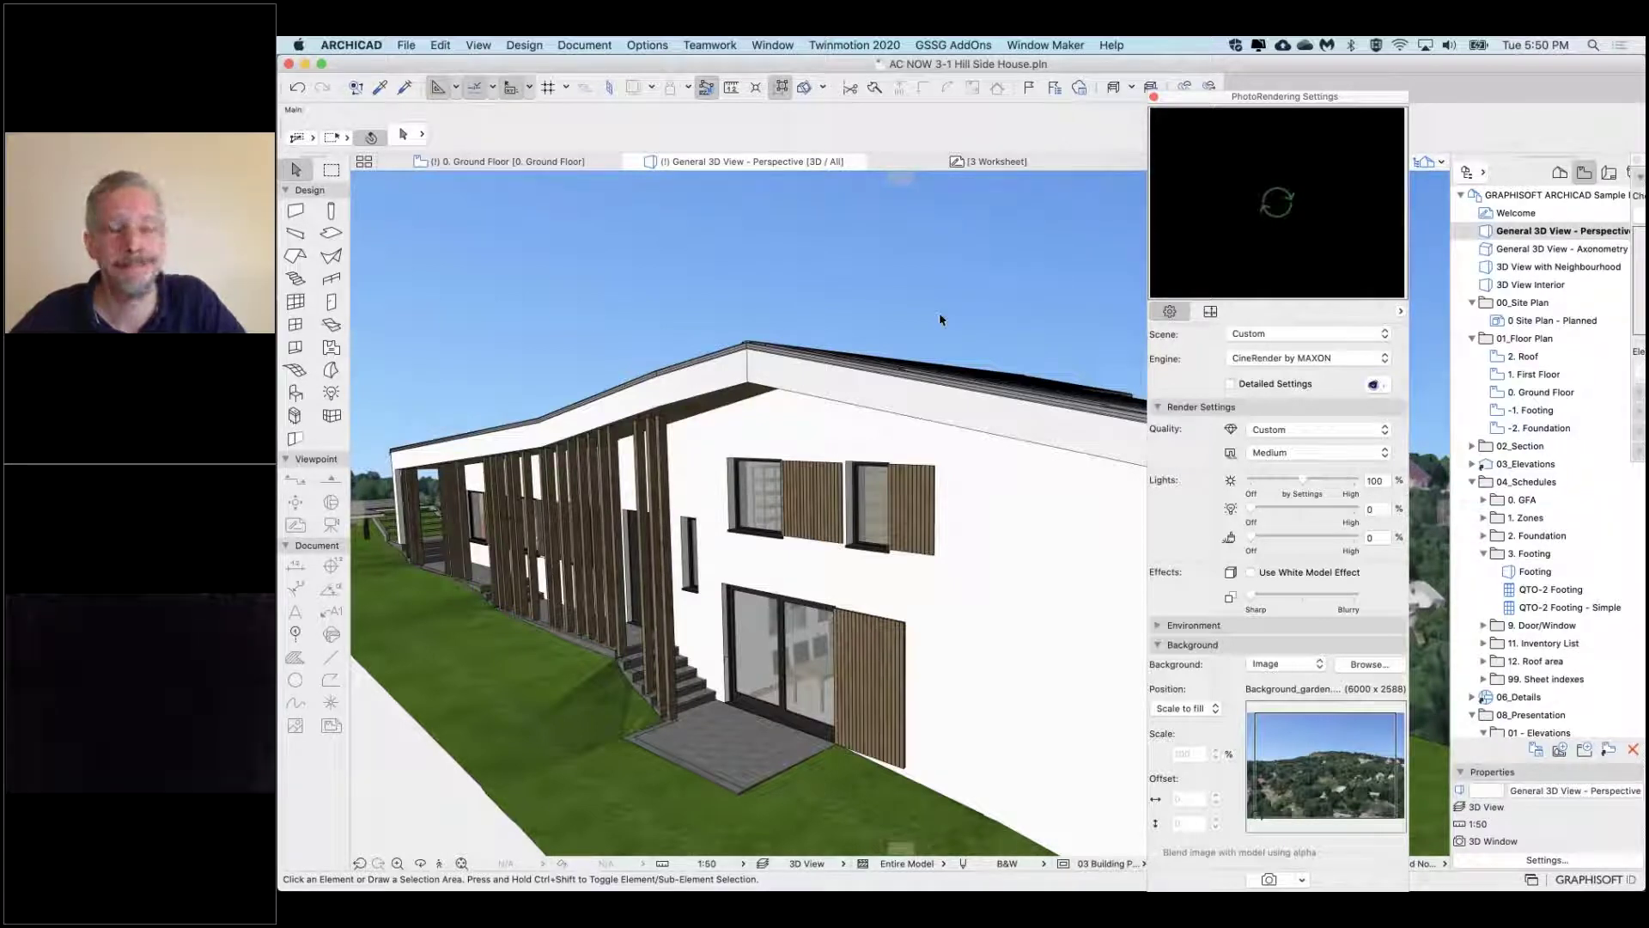
# Turn off As in Photorendering for the background of the Archicad Now! OpenGL 3D style
pyautogui.rightClick(890, 260)
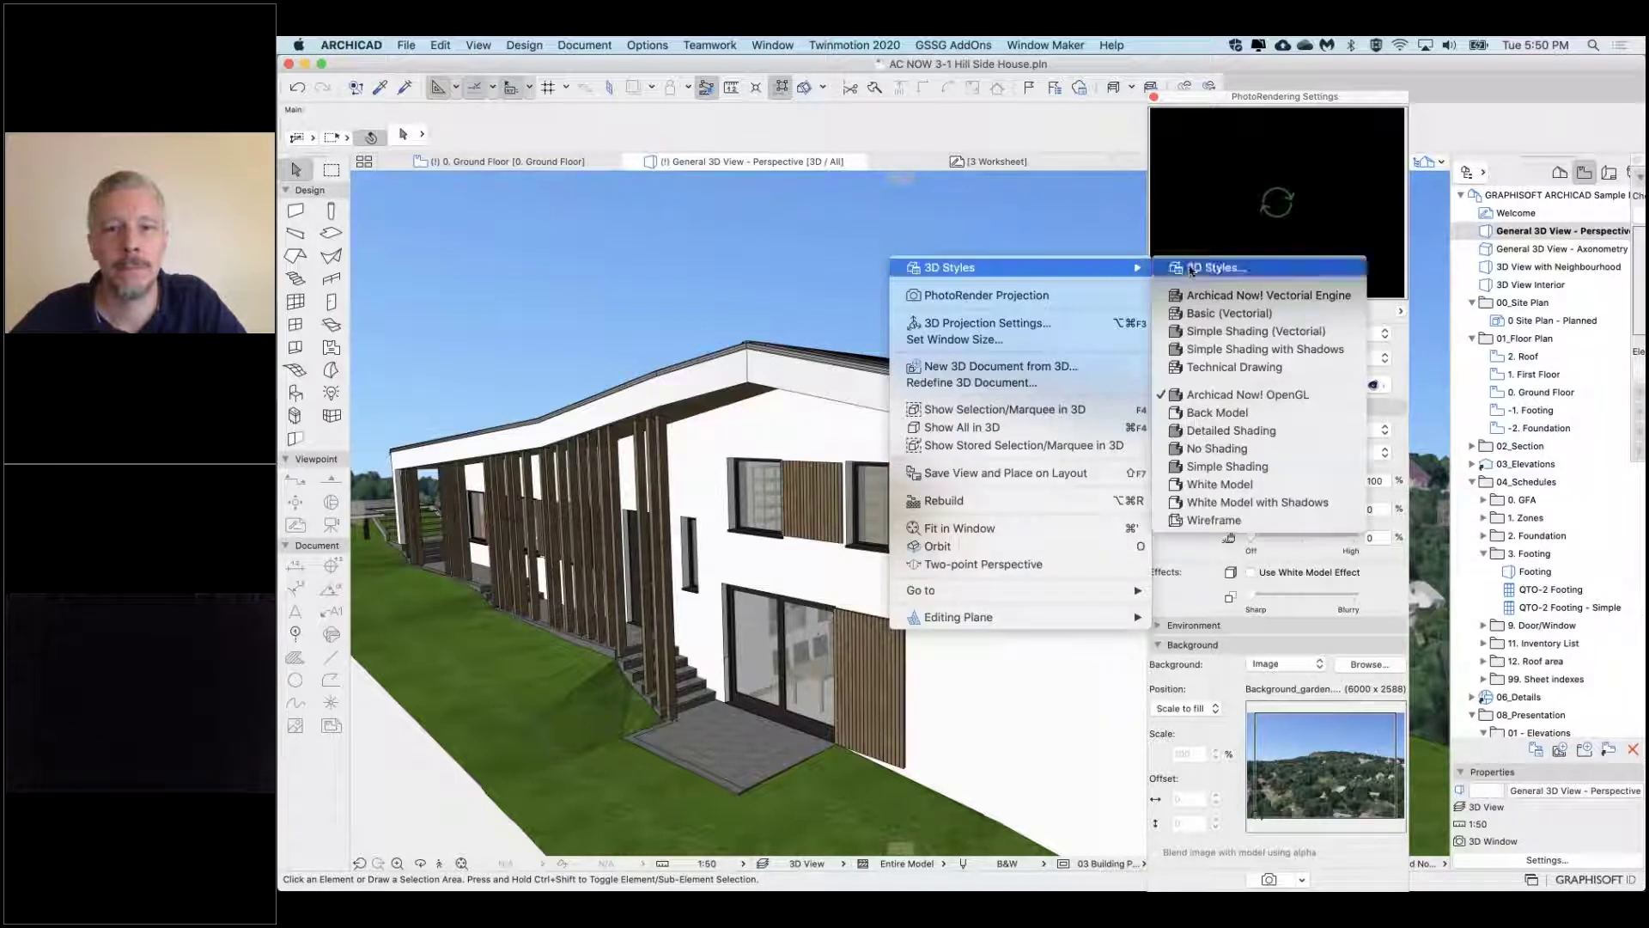
pyautogui.click(796, 335)
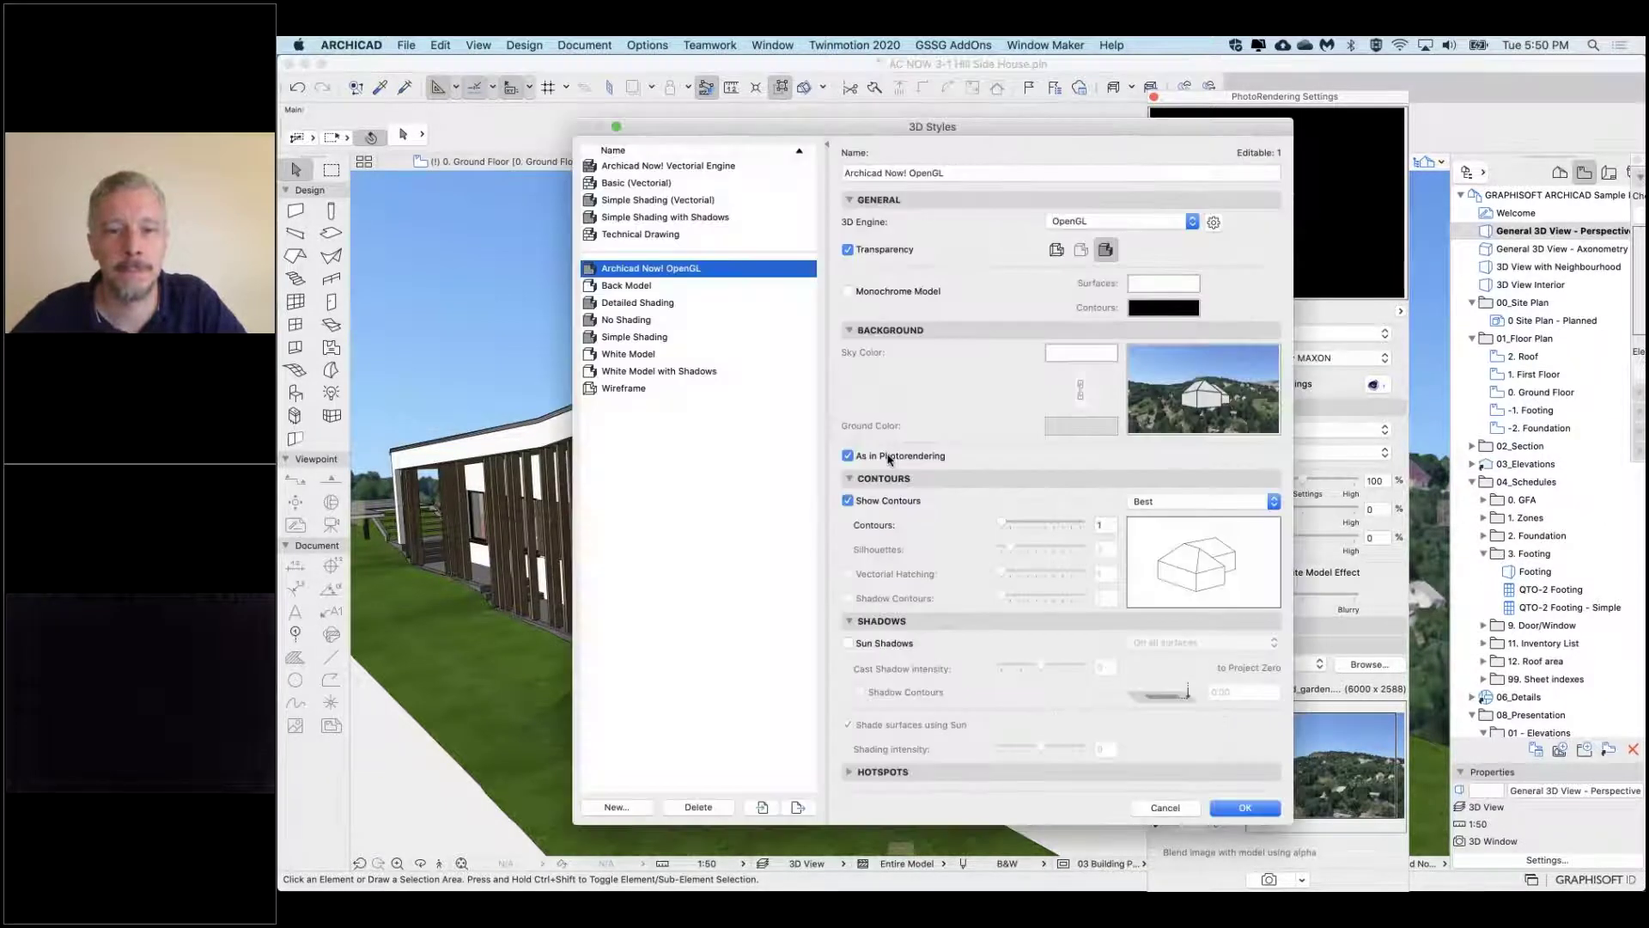
pyautogui.click(889, 457)
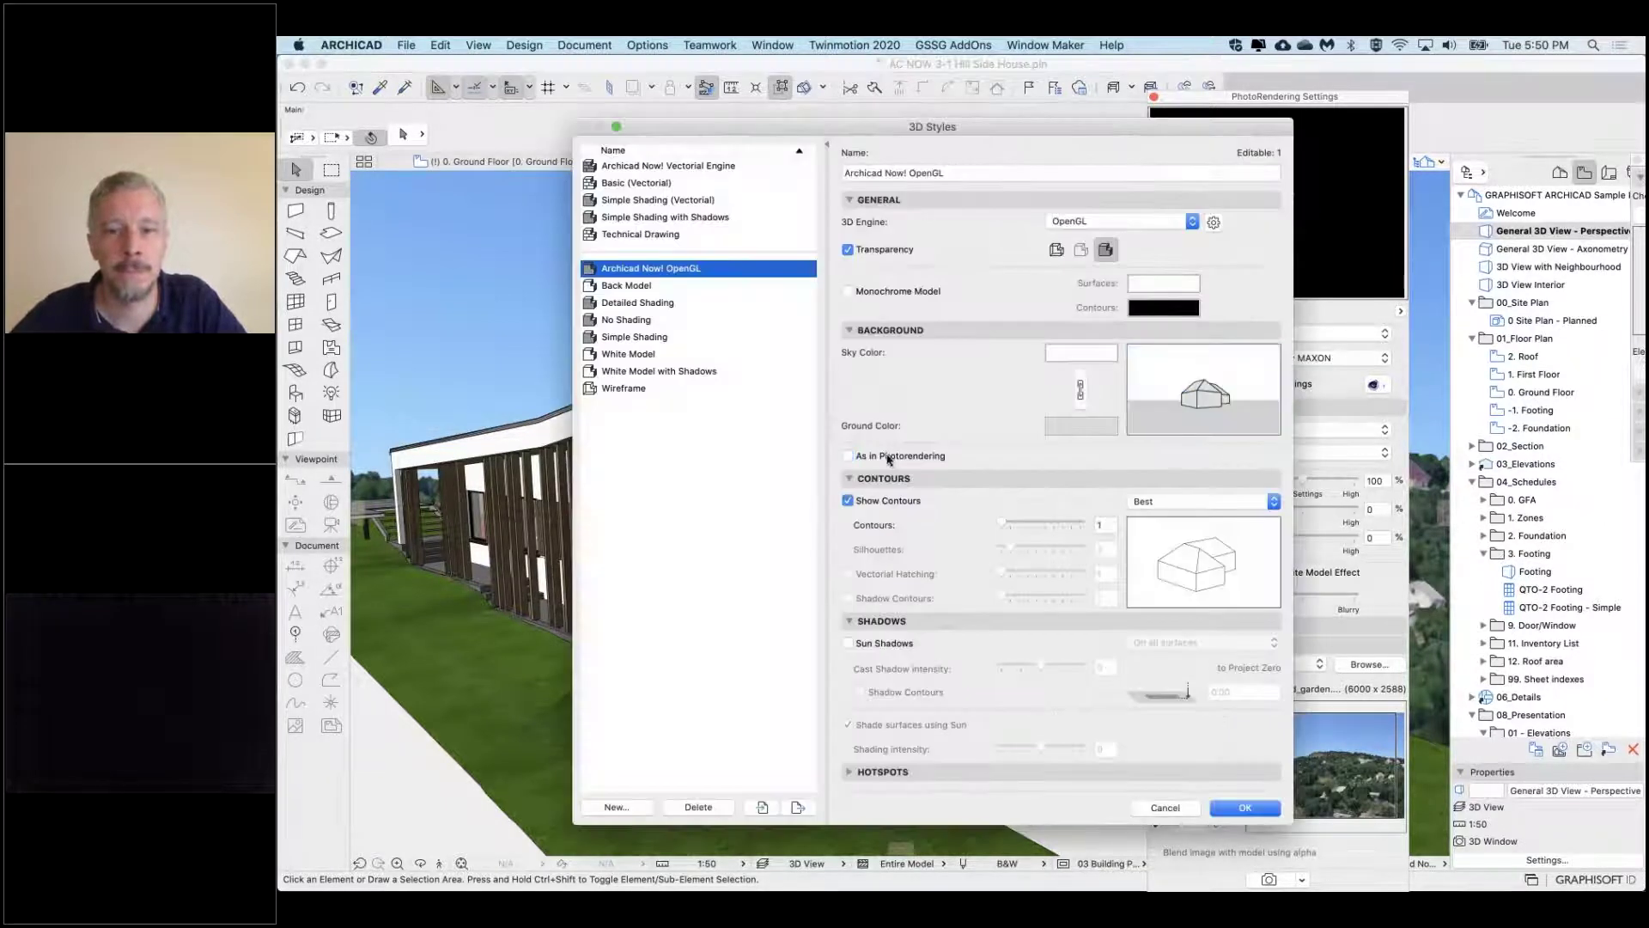
pyautogui.click(1247, 809)
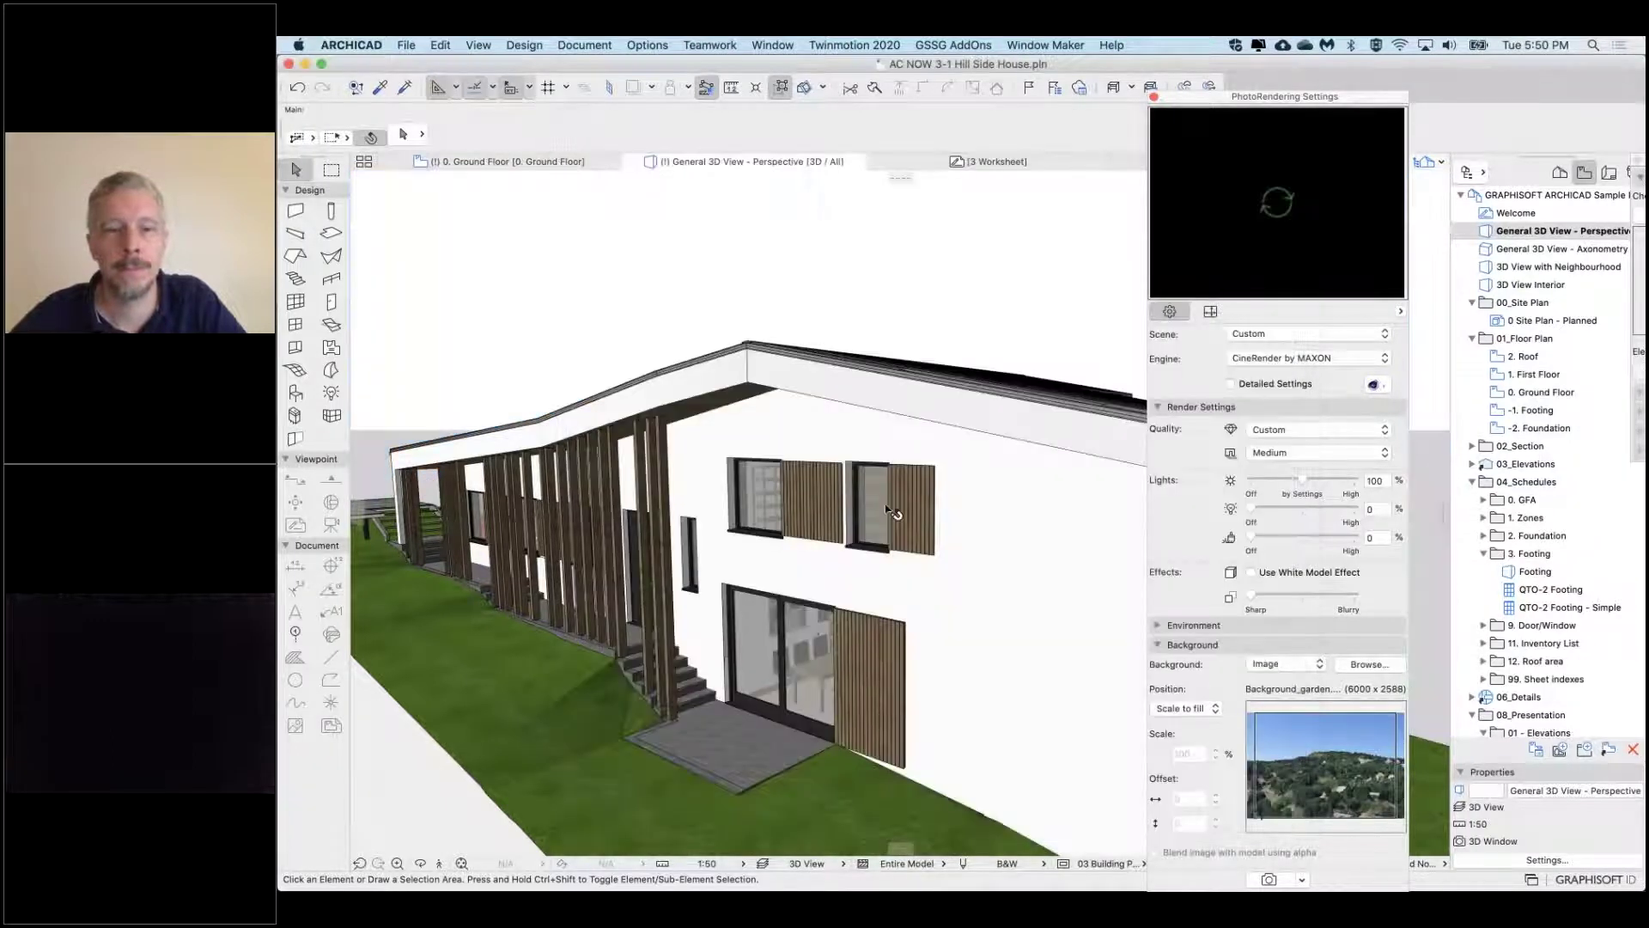
pyautogui.moveTo(949, 354); pyautogui.dragTo(953, 342, button='middle')
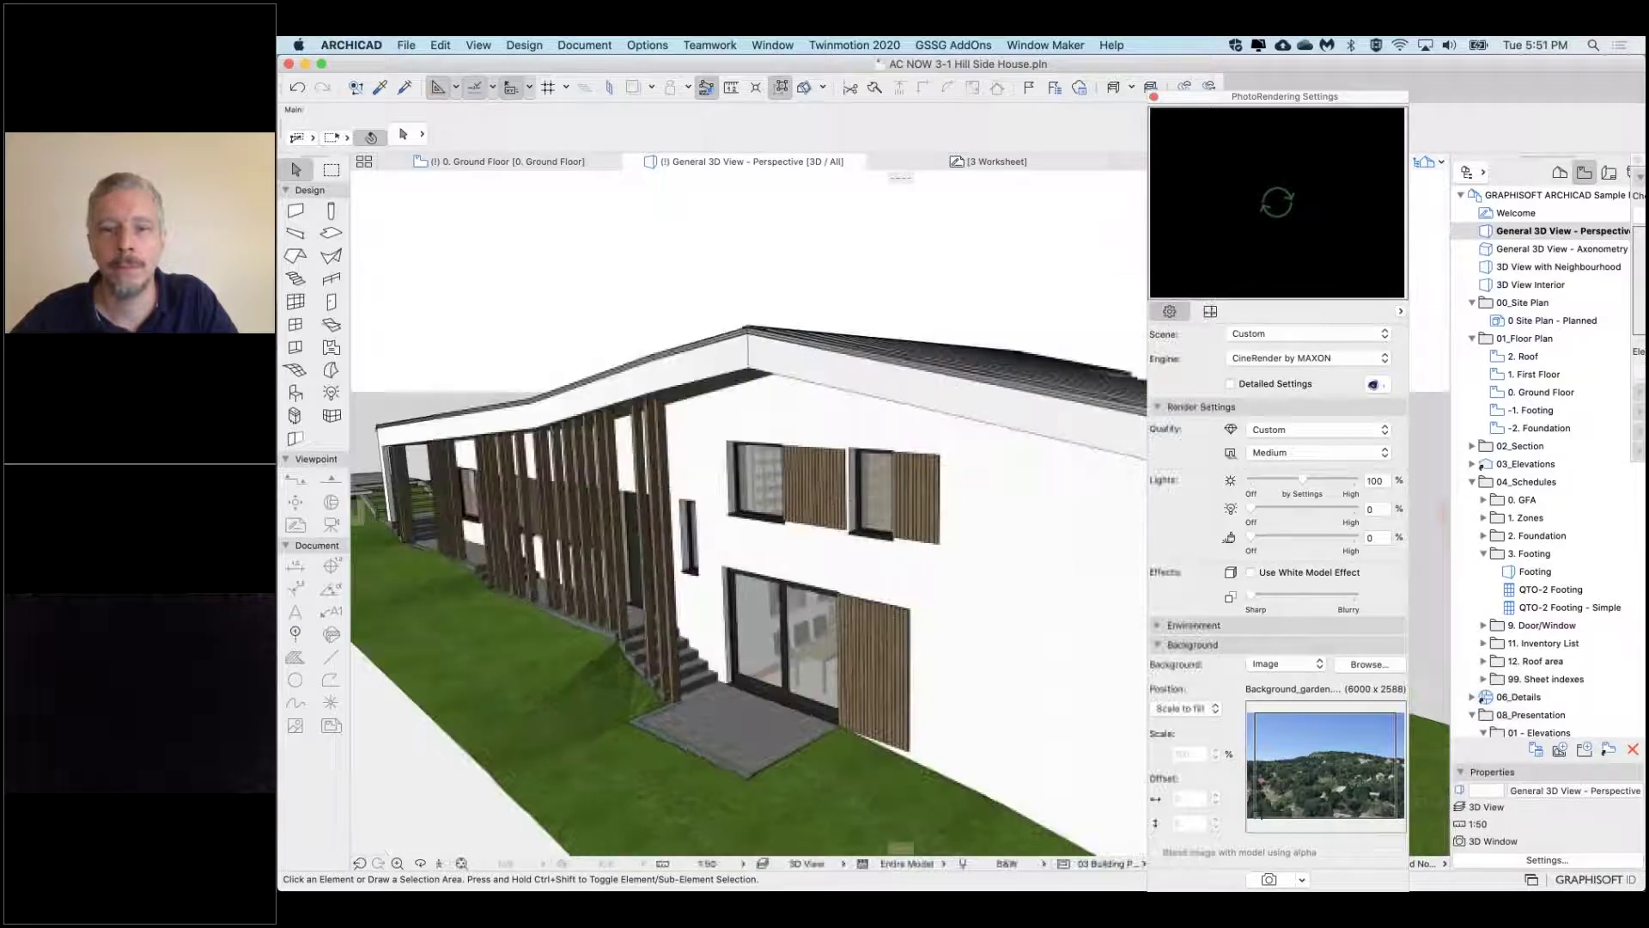
# Collapse the Render Settings section, move the PhotoRendering Settings palette lower and check the available Background types
pyautogui.click(1174, 408)
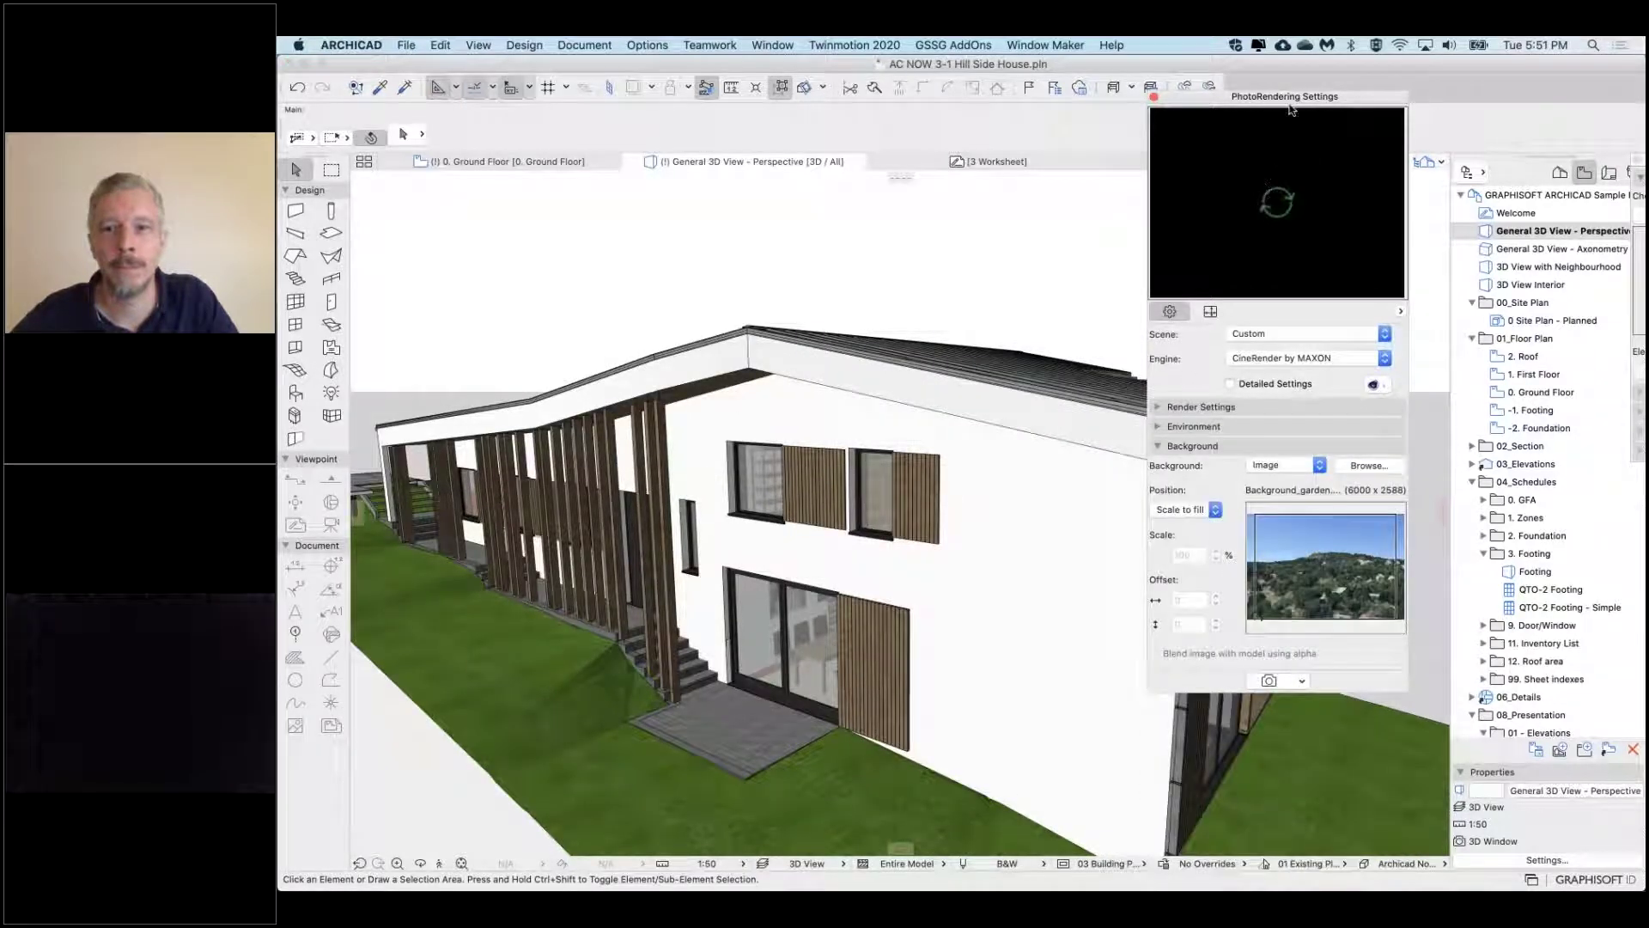
pyautogui.moveTo(1293, 101); pyautogui.dragTo(1314, 190)
pyautogui.keyDown('shift'); pyautogui.moveTo(987, 516); pyautogui.dragTo(1010, 464, button='middle'); pyautogui.keyUp('shift')
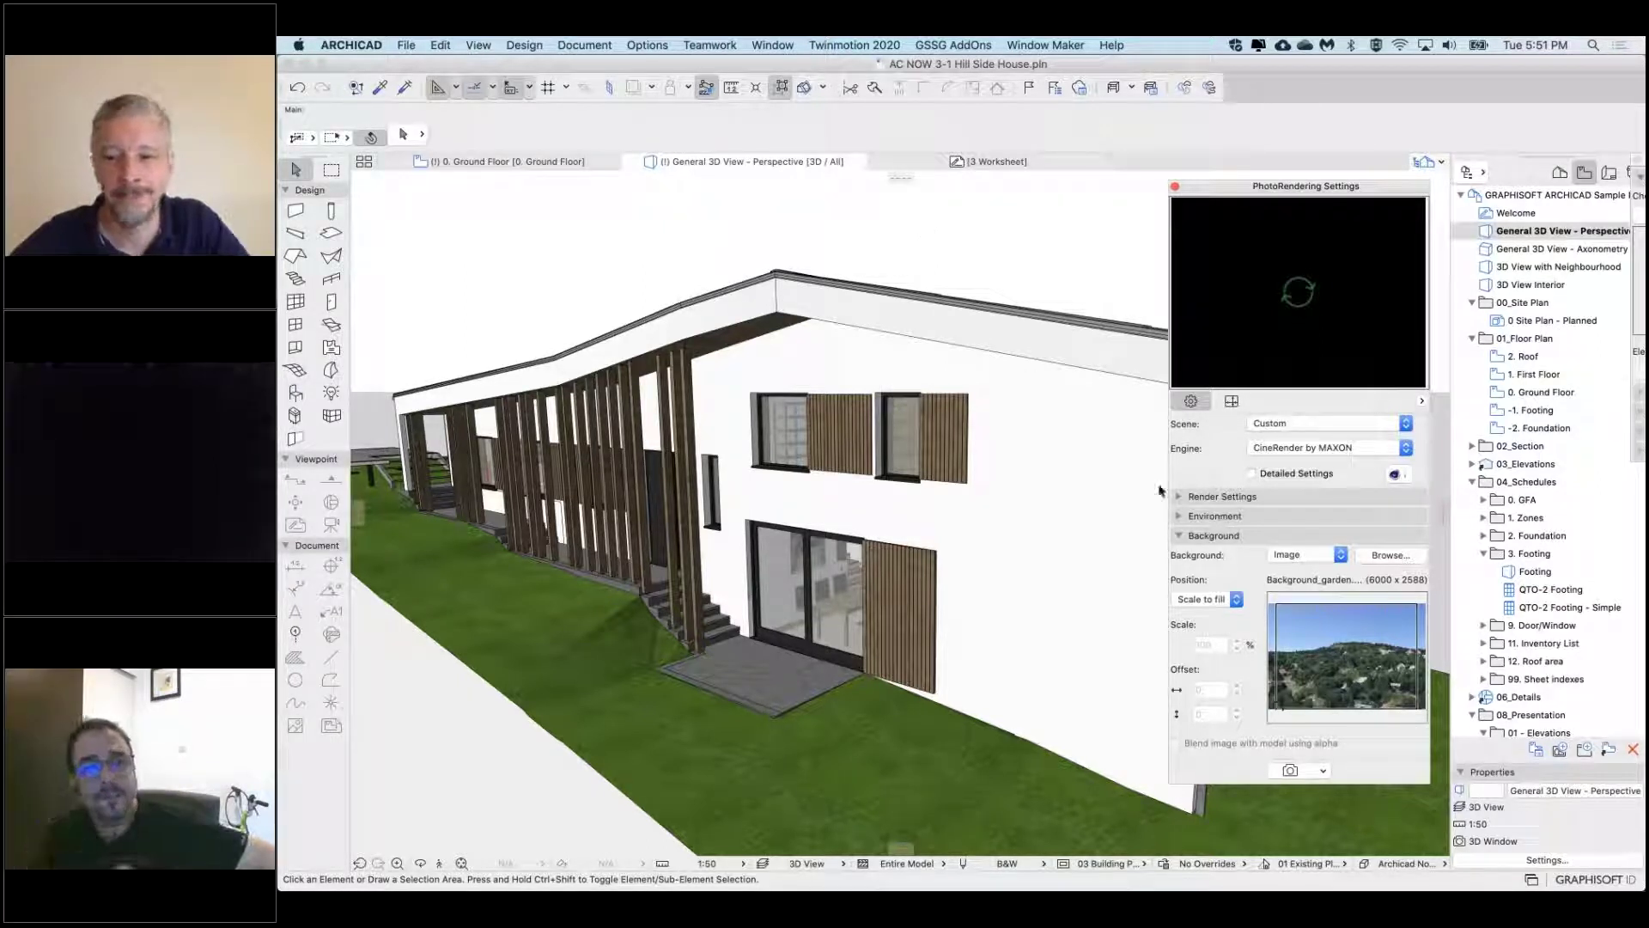
pyautogui.click(1314, 555)
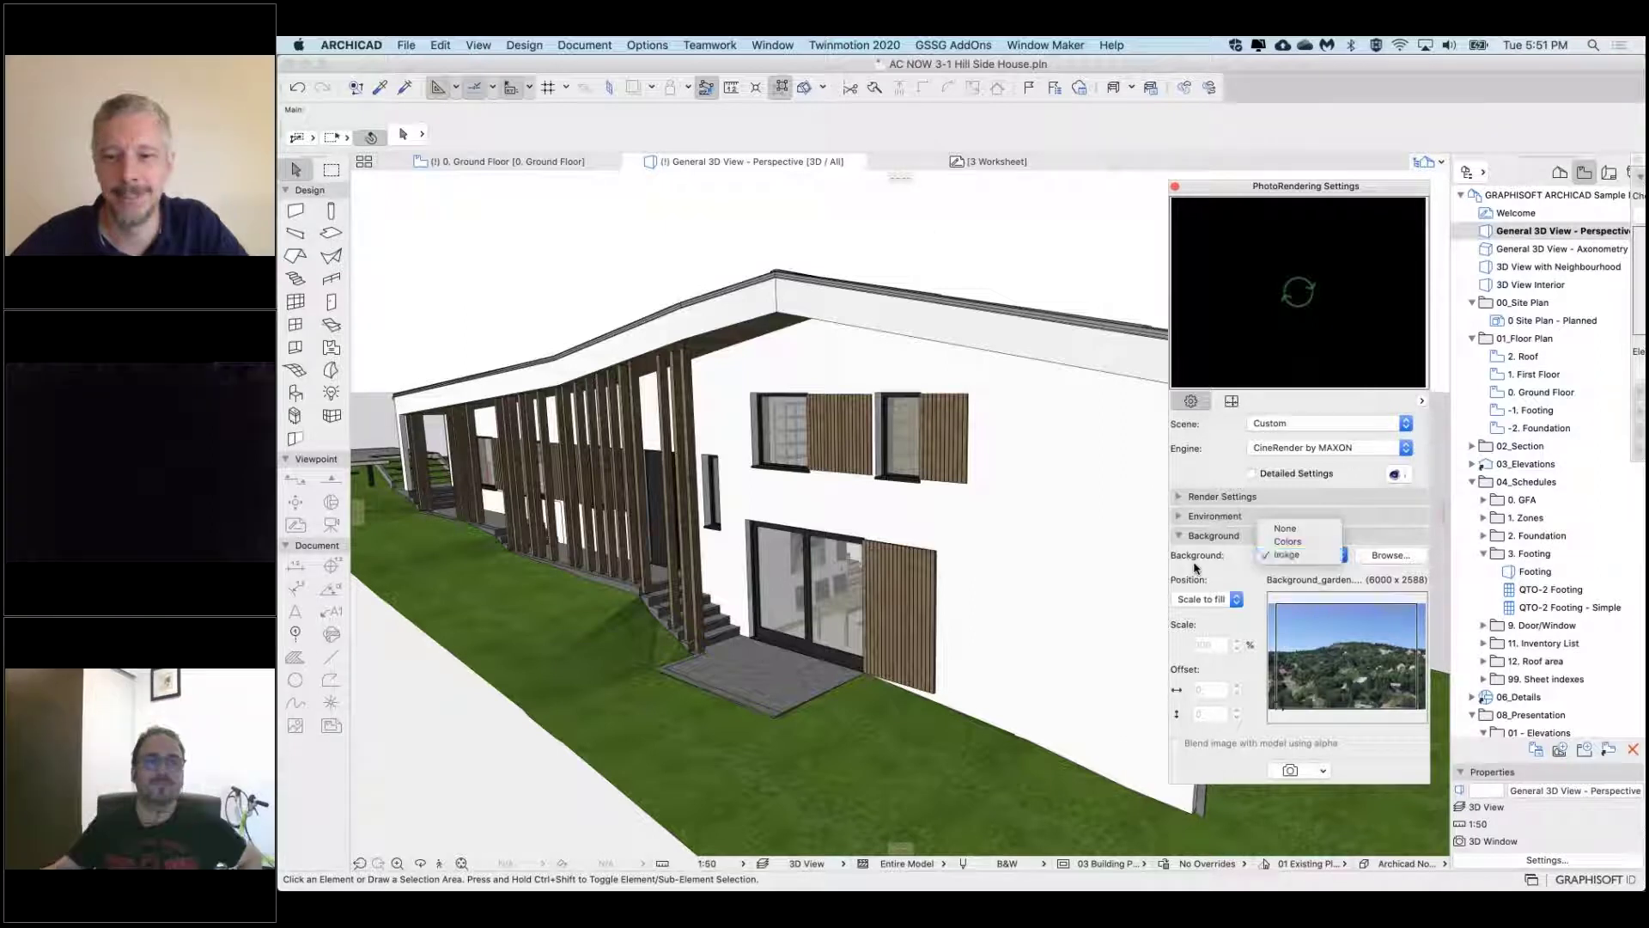
pyautogui.click(1216, 566)
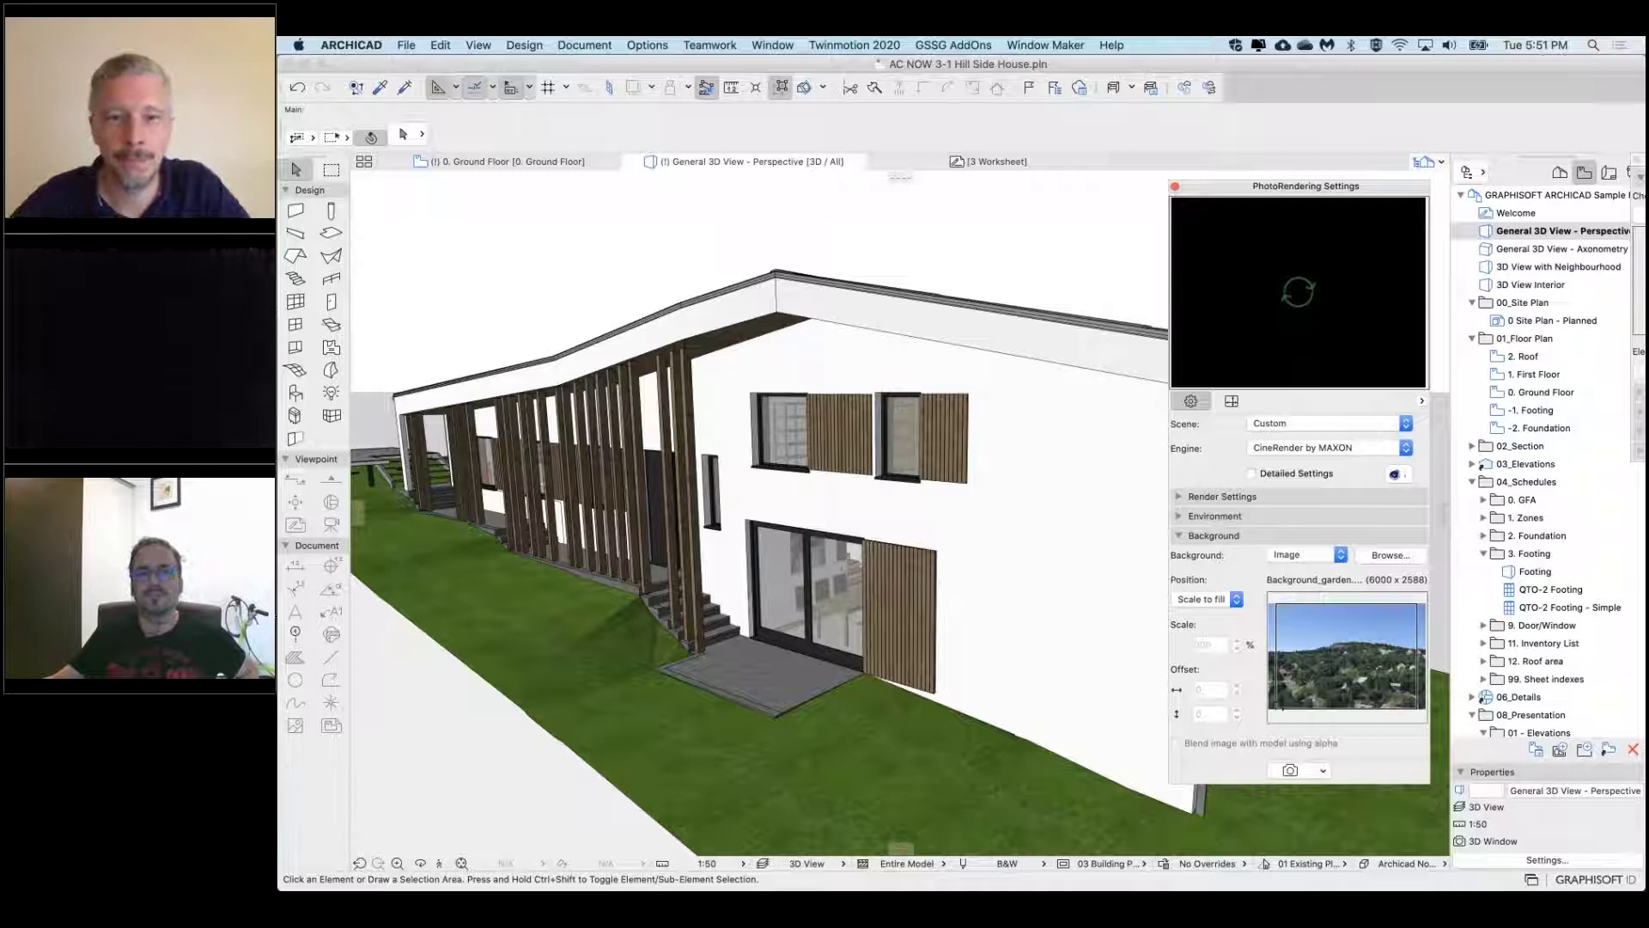
# Review the settings of the Archicad Now! OpenGL style in the 3D Styles dialog
pyautogui.rightClick(919, 234)
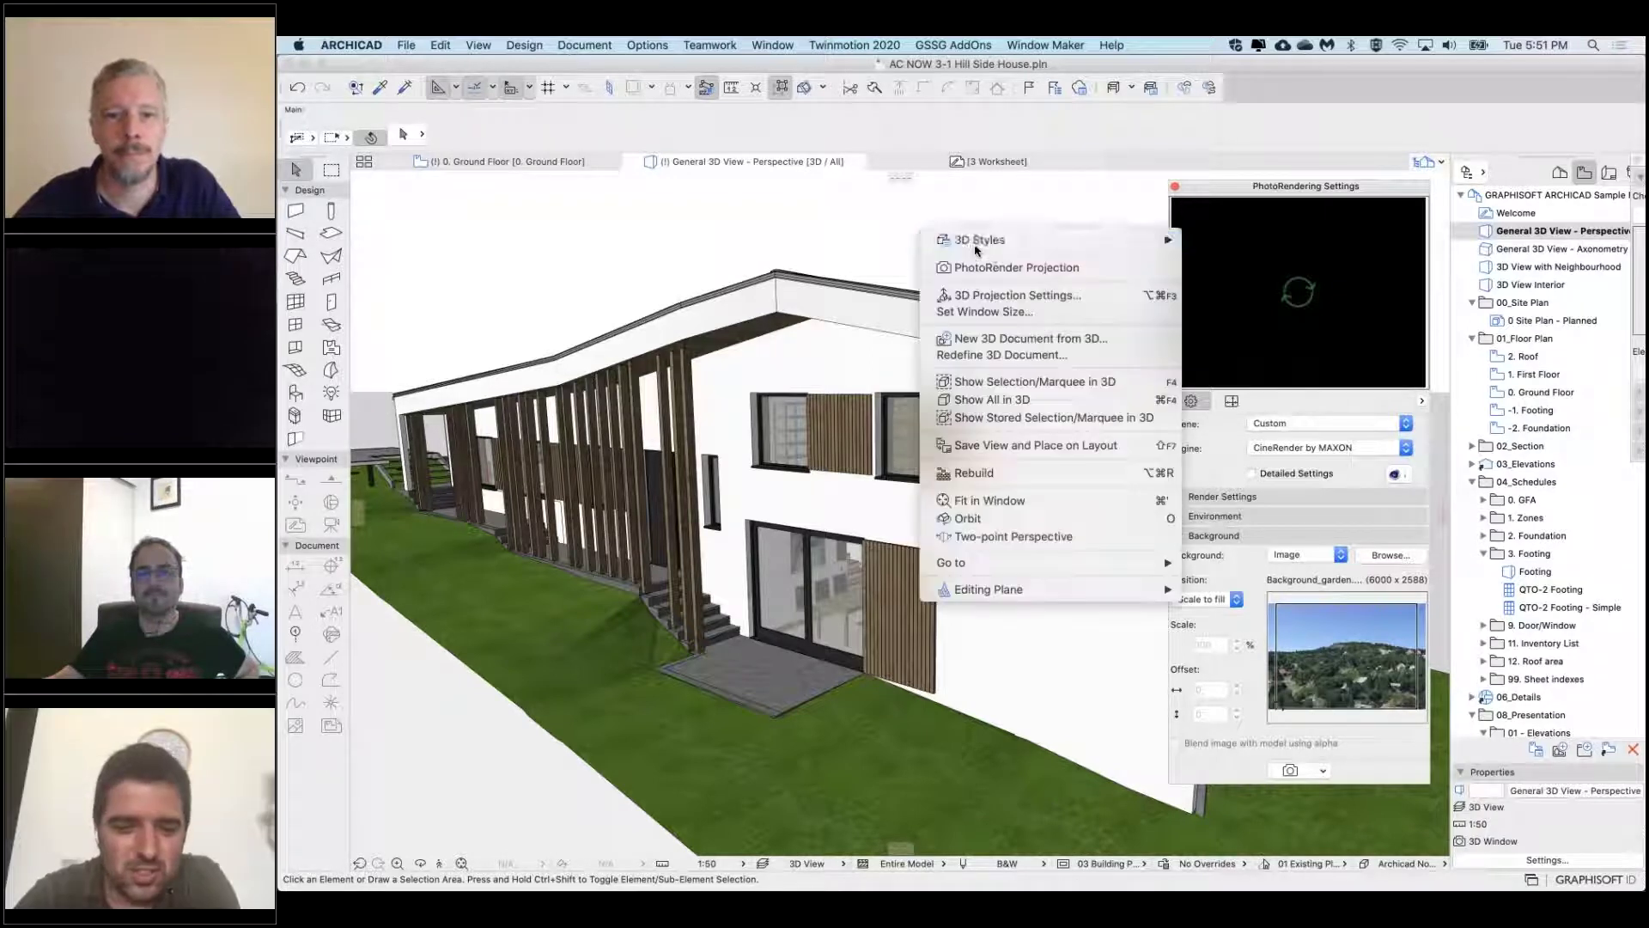
pyautogui.moveTo(996, 242)
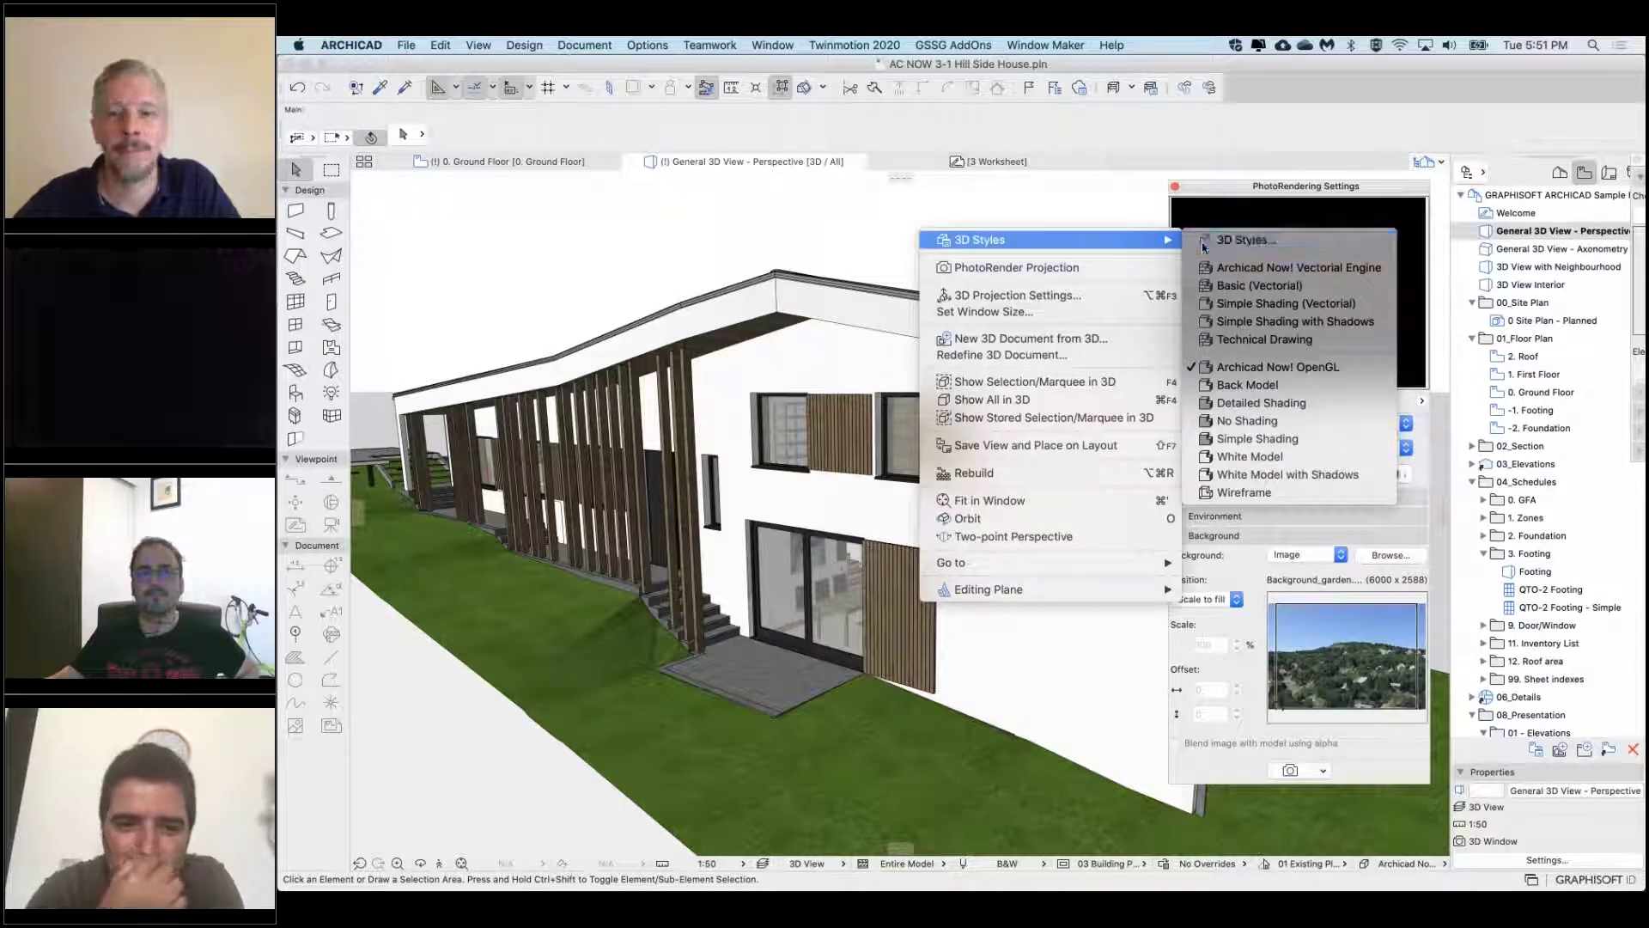
pyautogui.click(1207, 240)
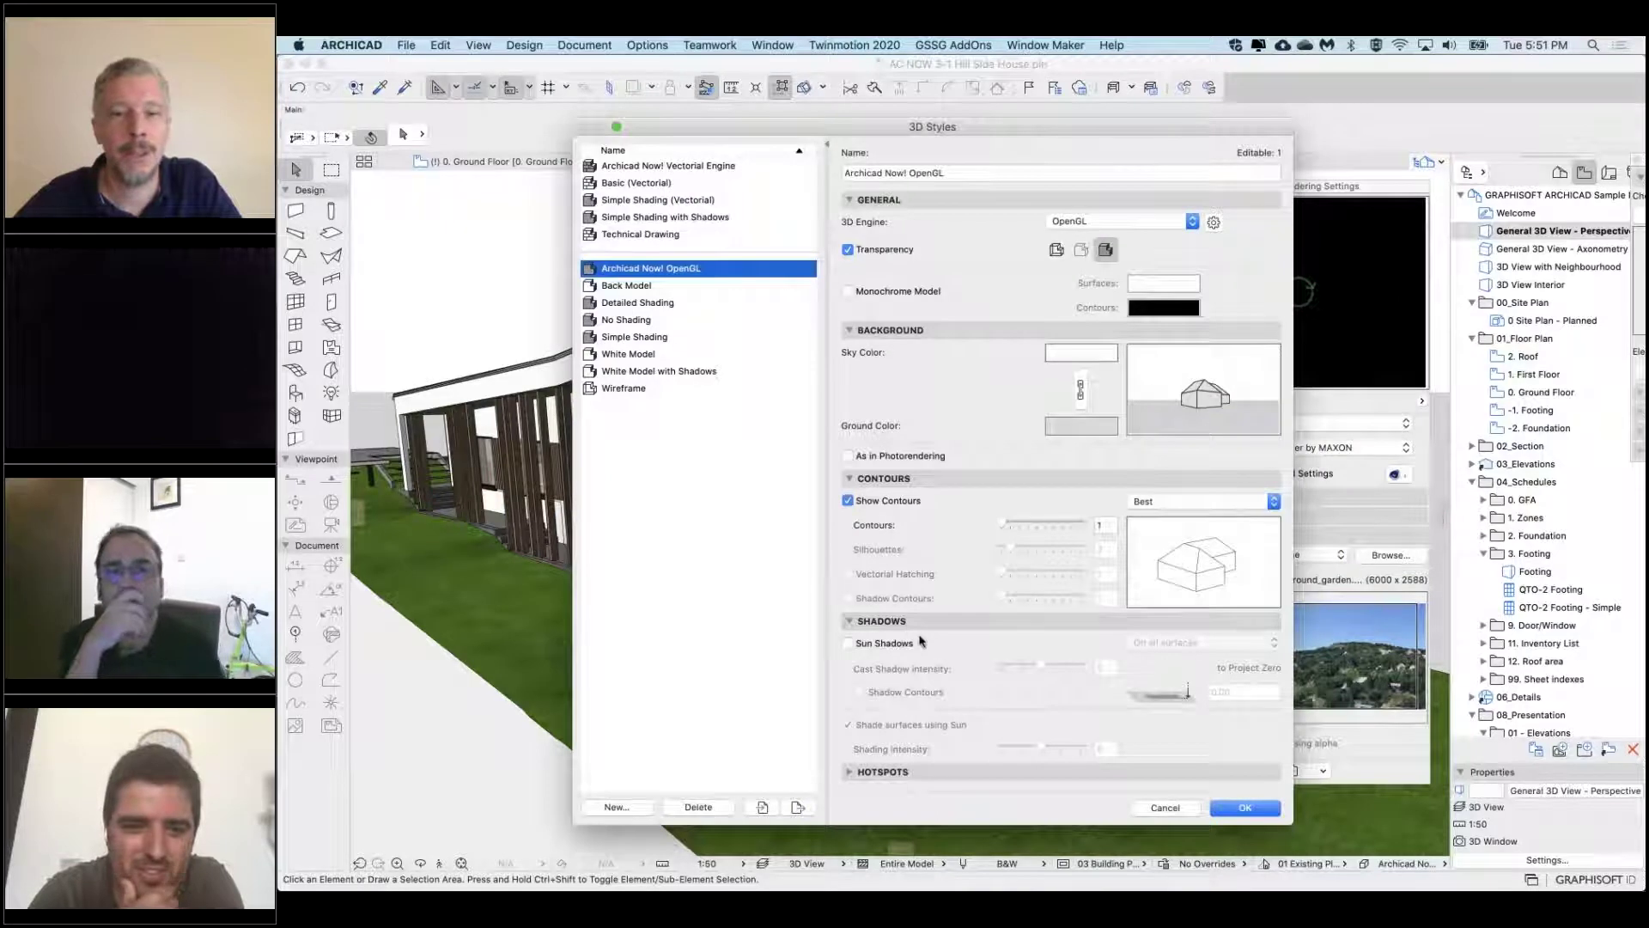
pyautogui.moveTo(1056, 132); pyautogui.dragTo(1055, 131)
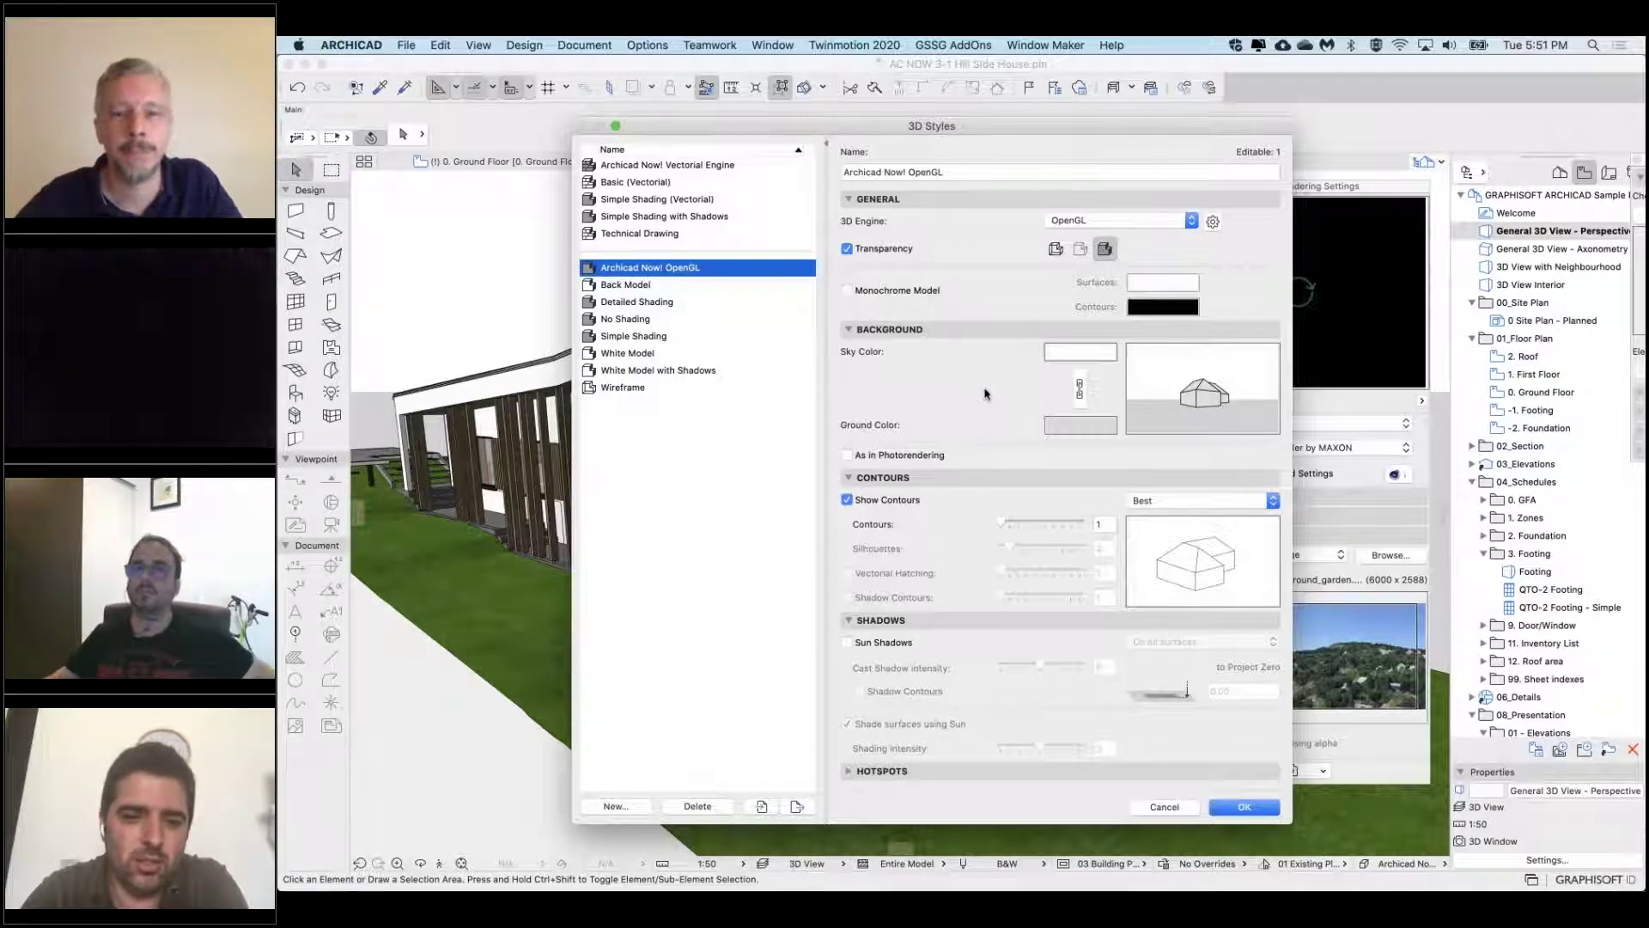
pyautogui.click(1243, 807)
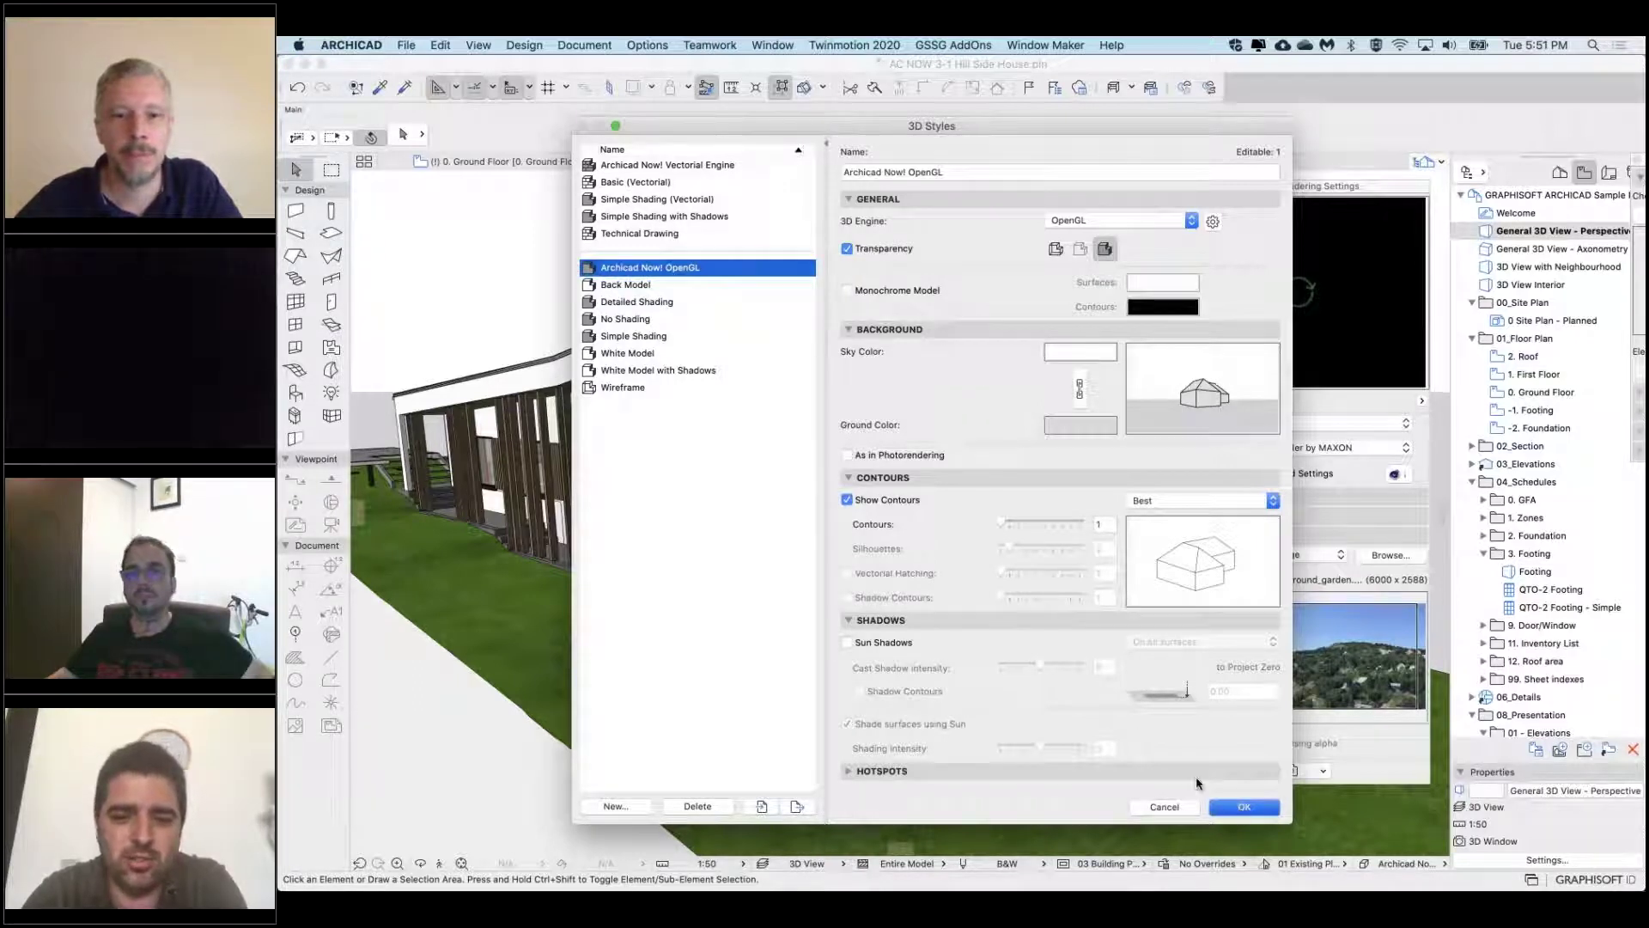
# Apply the Back Model 3D style to the perspective view
pyautogui.rightClick(886, 221)
pyautogui.moveTo(948, 225)
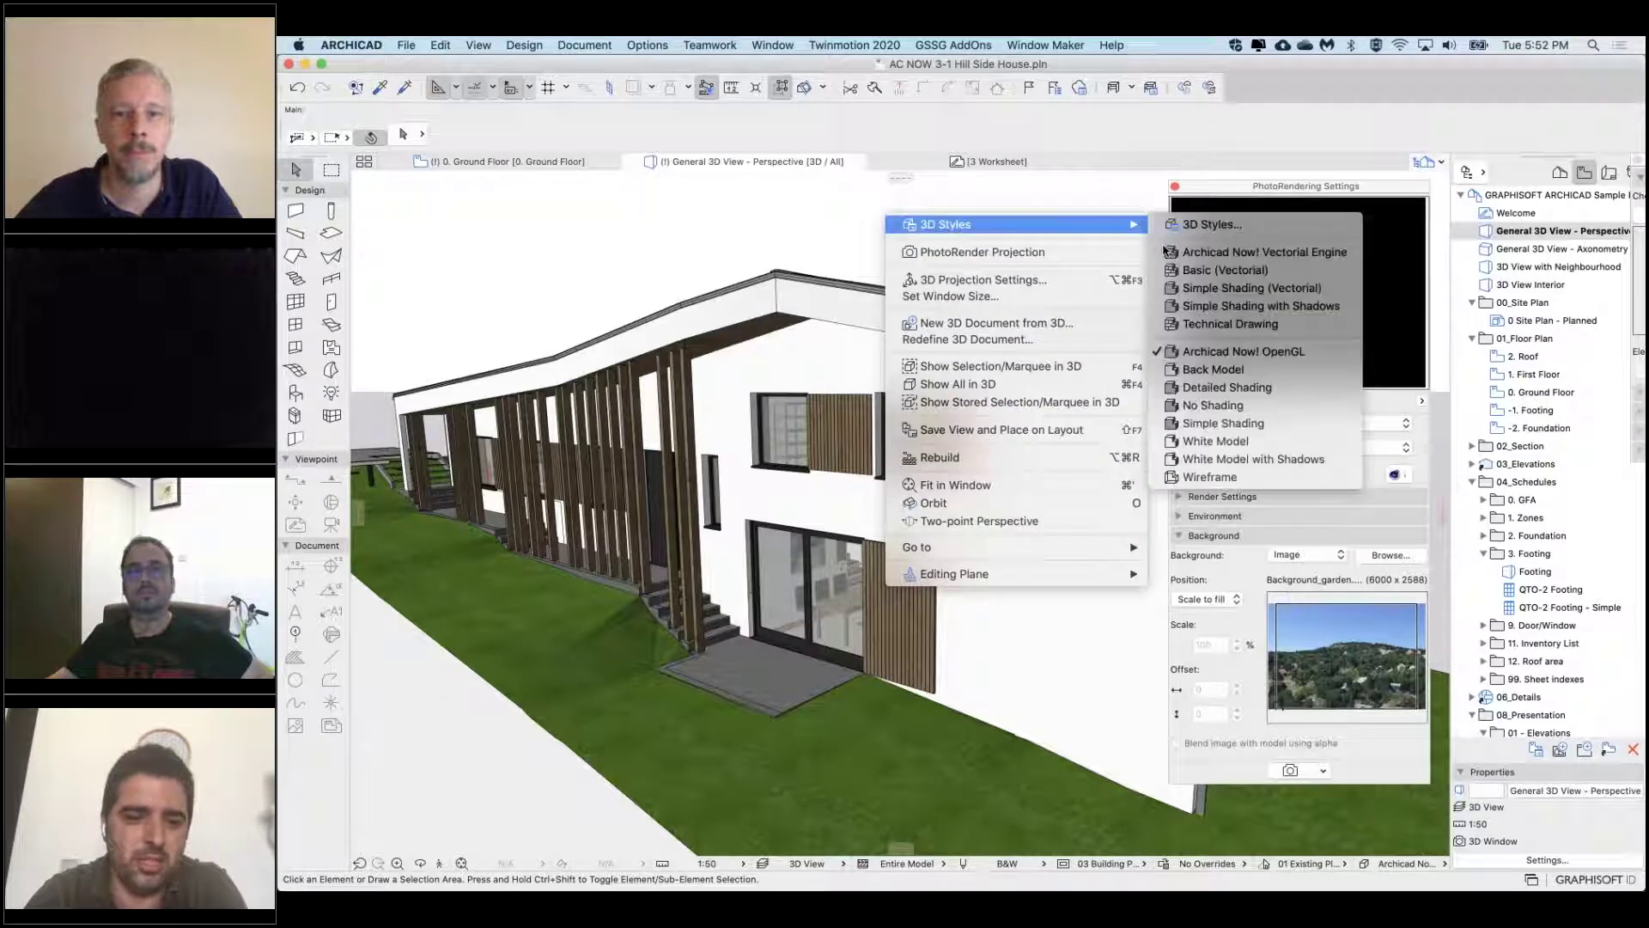
pyautogui.click(1220, 371)
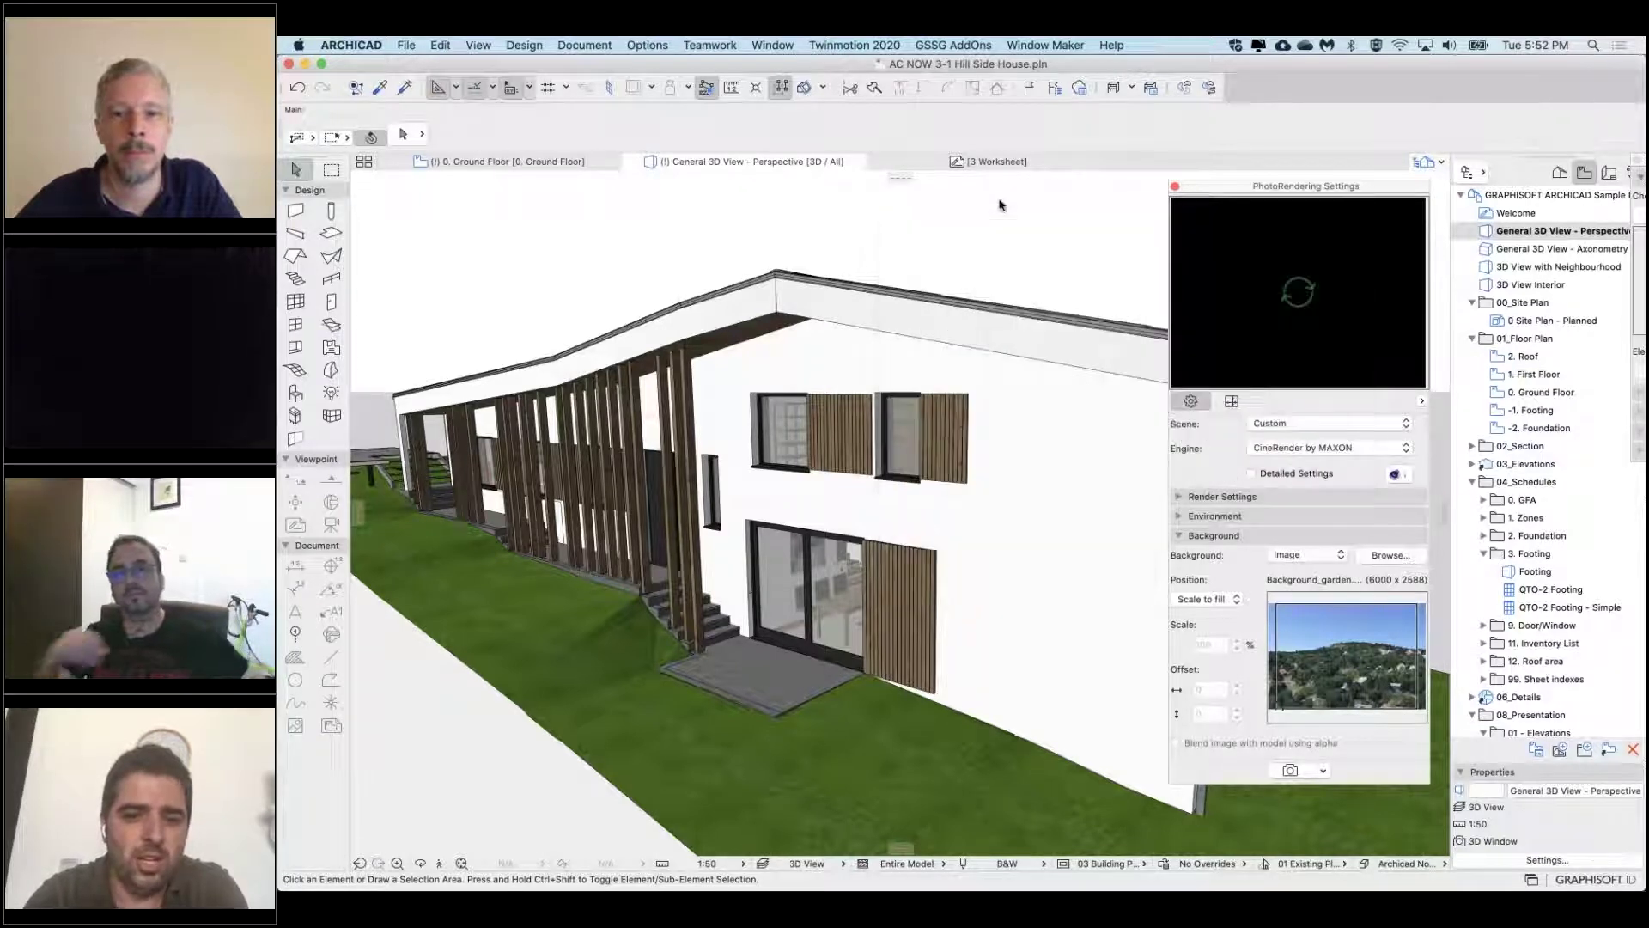
# Switch the perspective view to the White Model 3D style and close the PhotoRendering Settings palette
pyautogui.rightClick(997, 240)
pyautogui.moveTo(1117, 248)
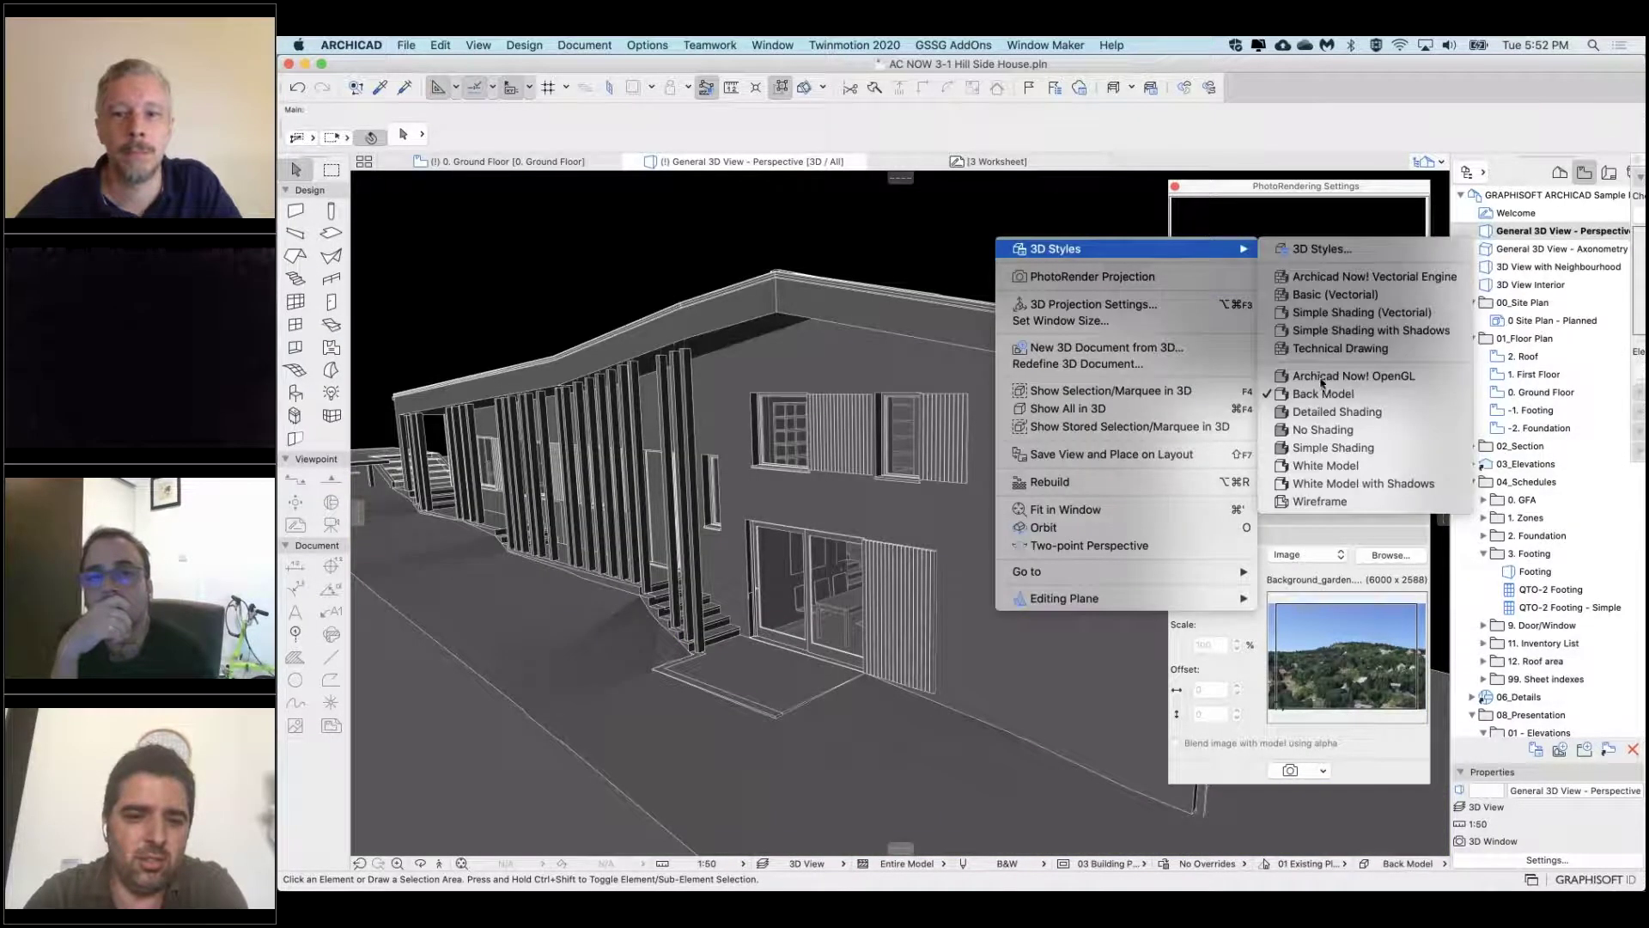
pyautogui.click(1342, 466)
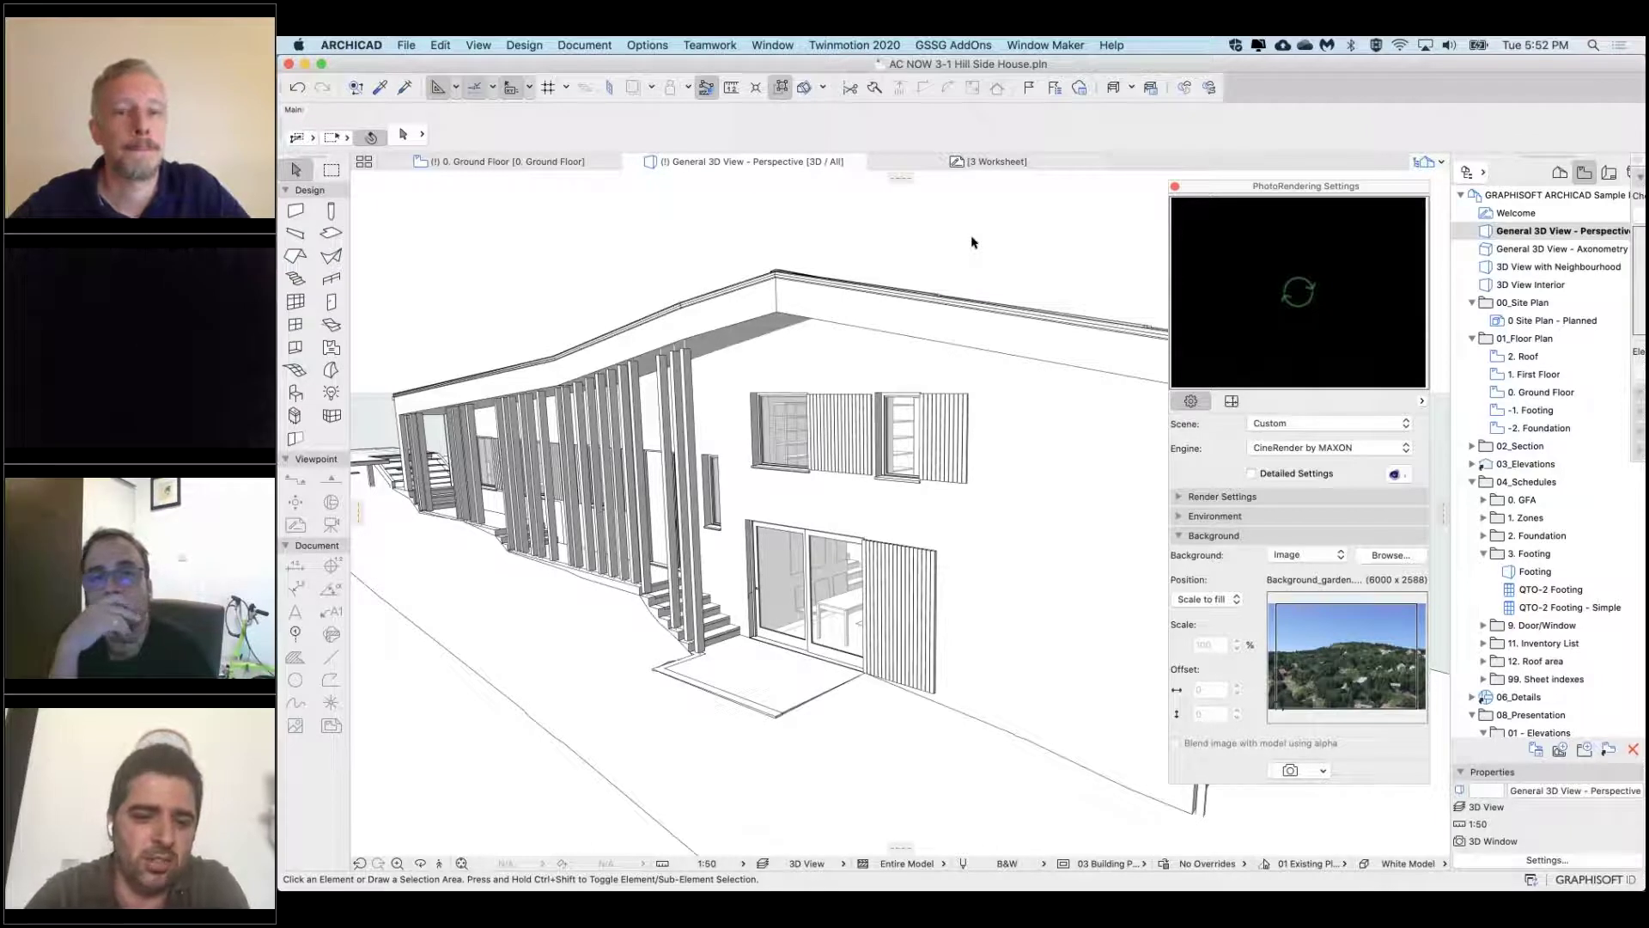
pyautogui.click(1175, 187)
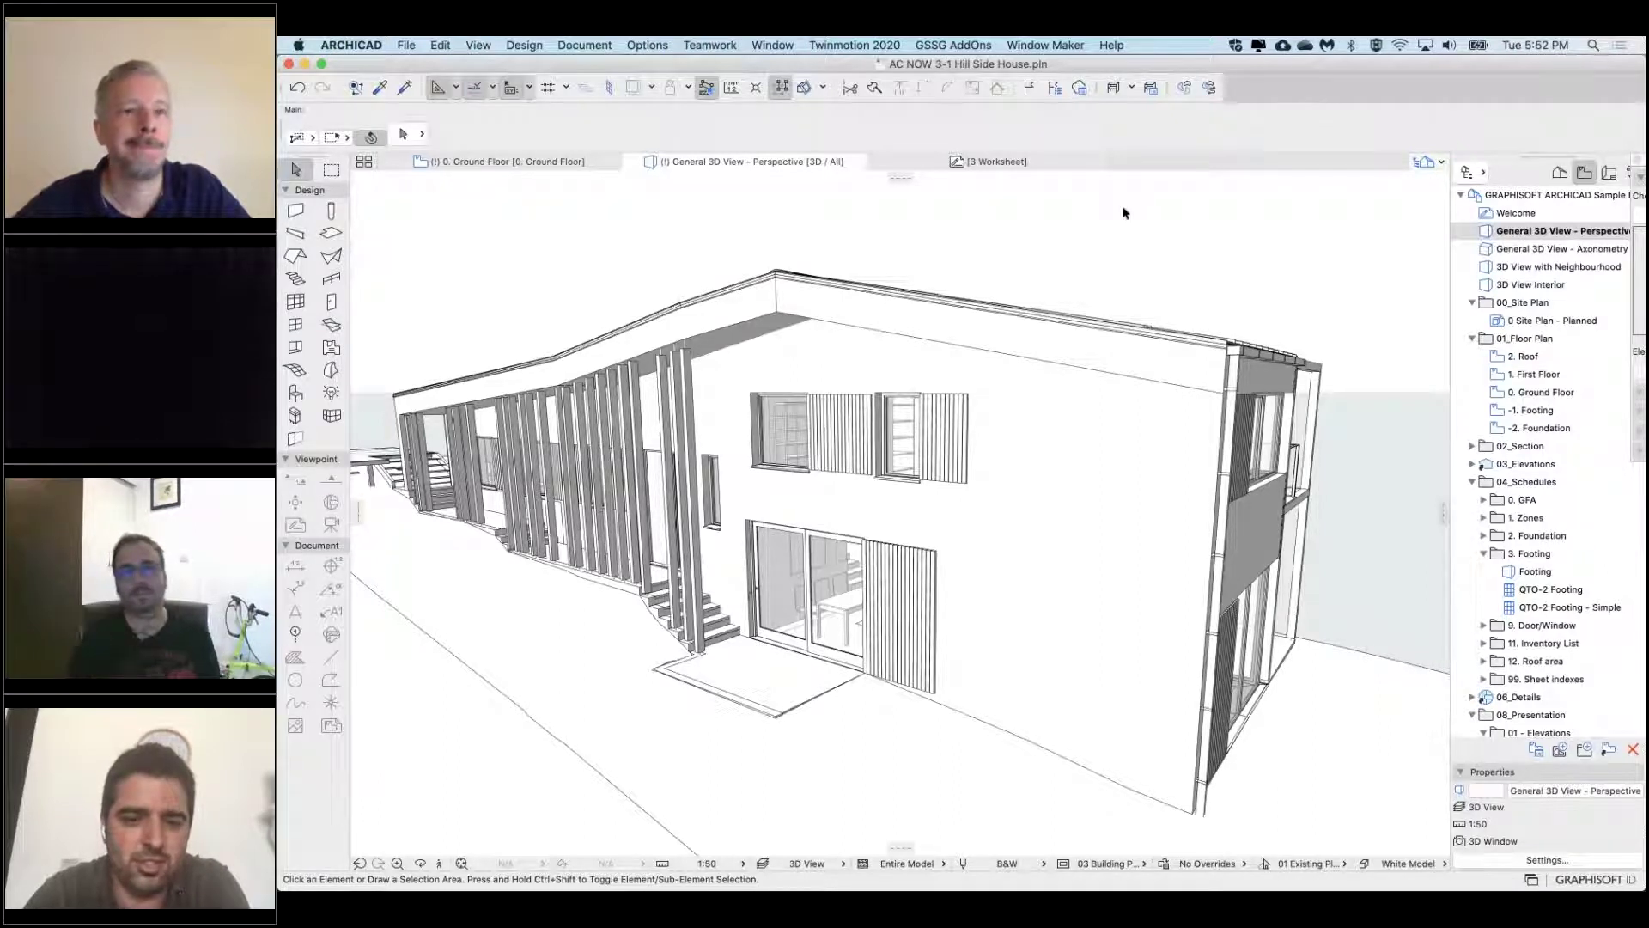
# Compare the Back Model and White Model style settings and try turning off Sun Shadows for White Model
pyautogui.rightClick(1123, 213)
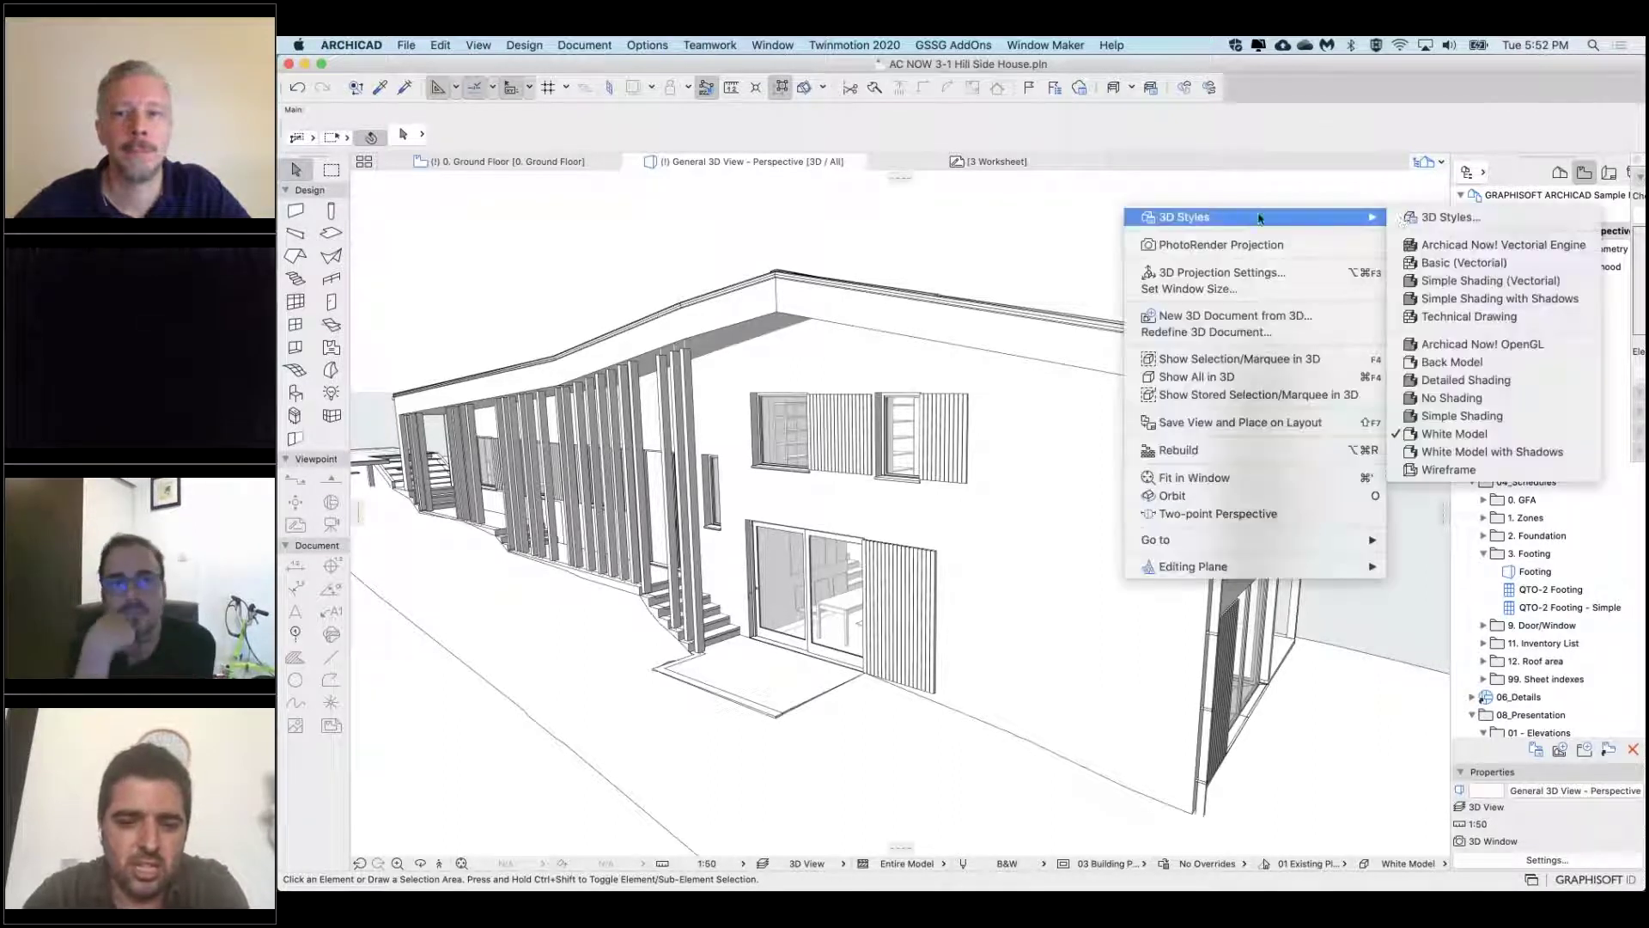
pyautogui.click(1037, 325)
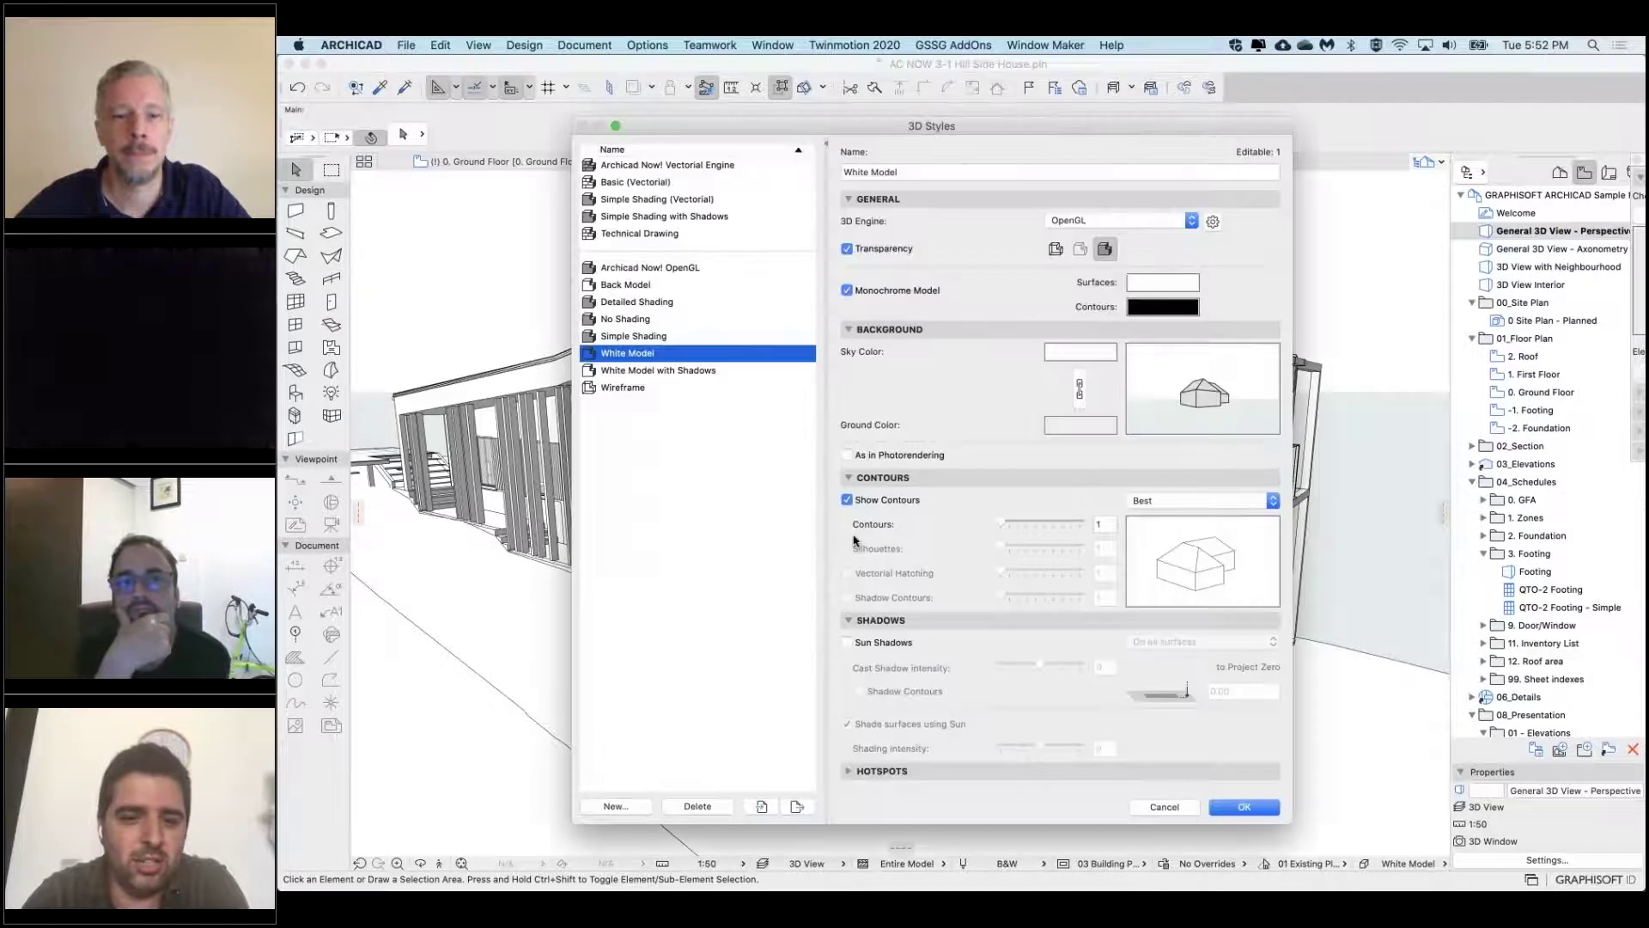
pyautogui.click(650, 289)
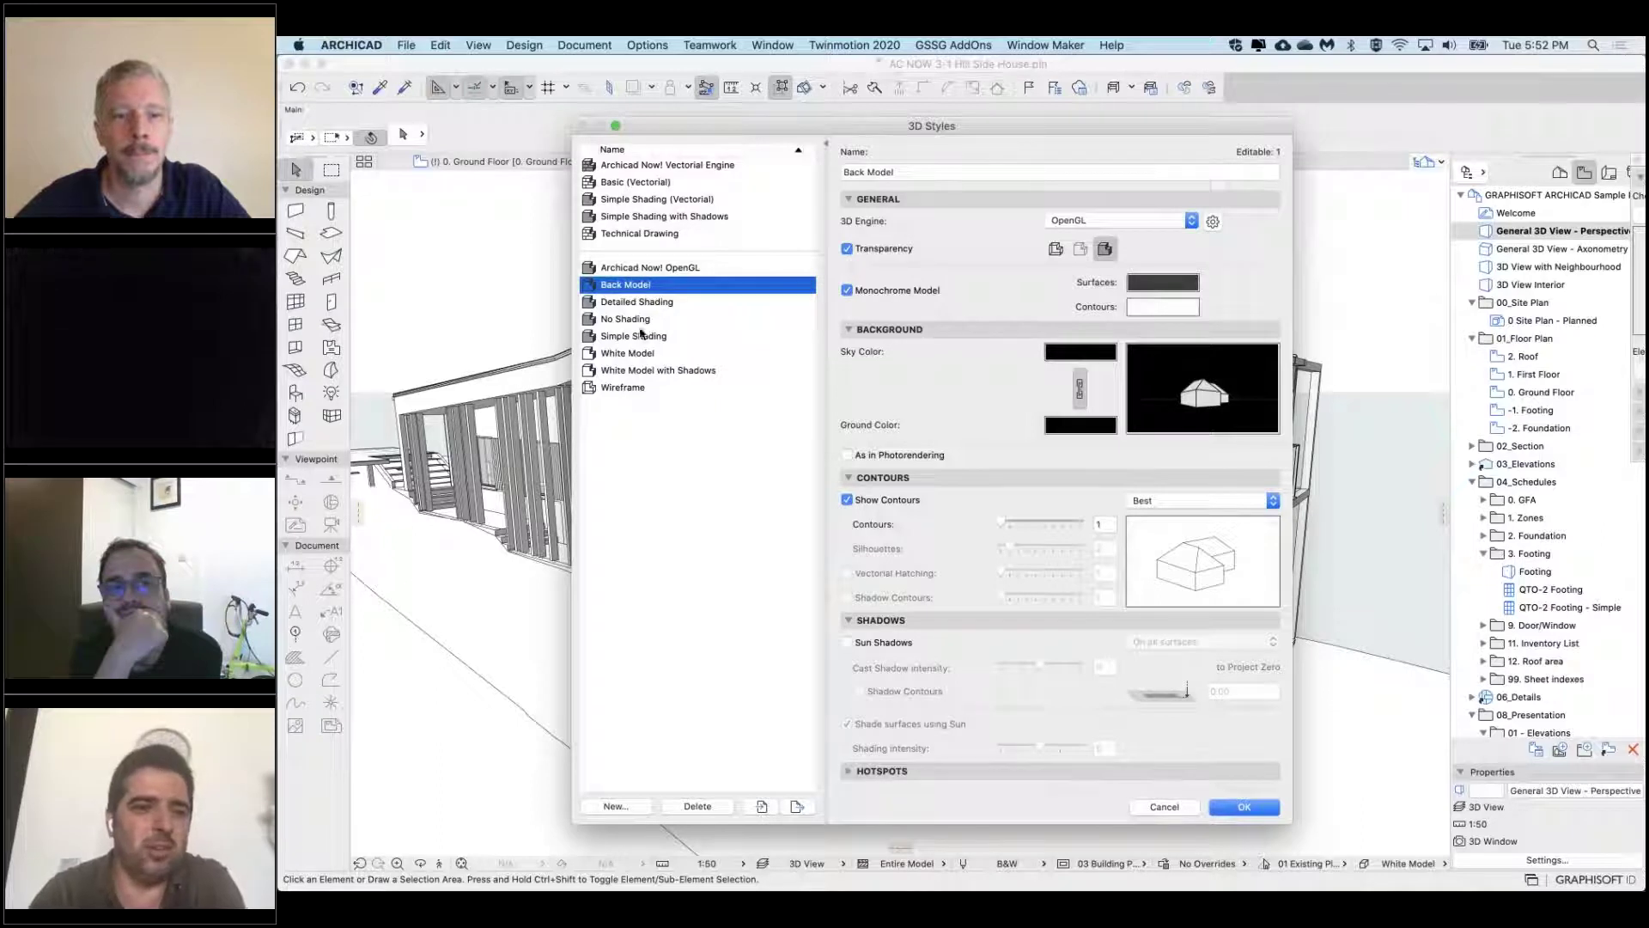
pyautogui.click(647, 355)
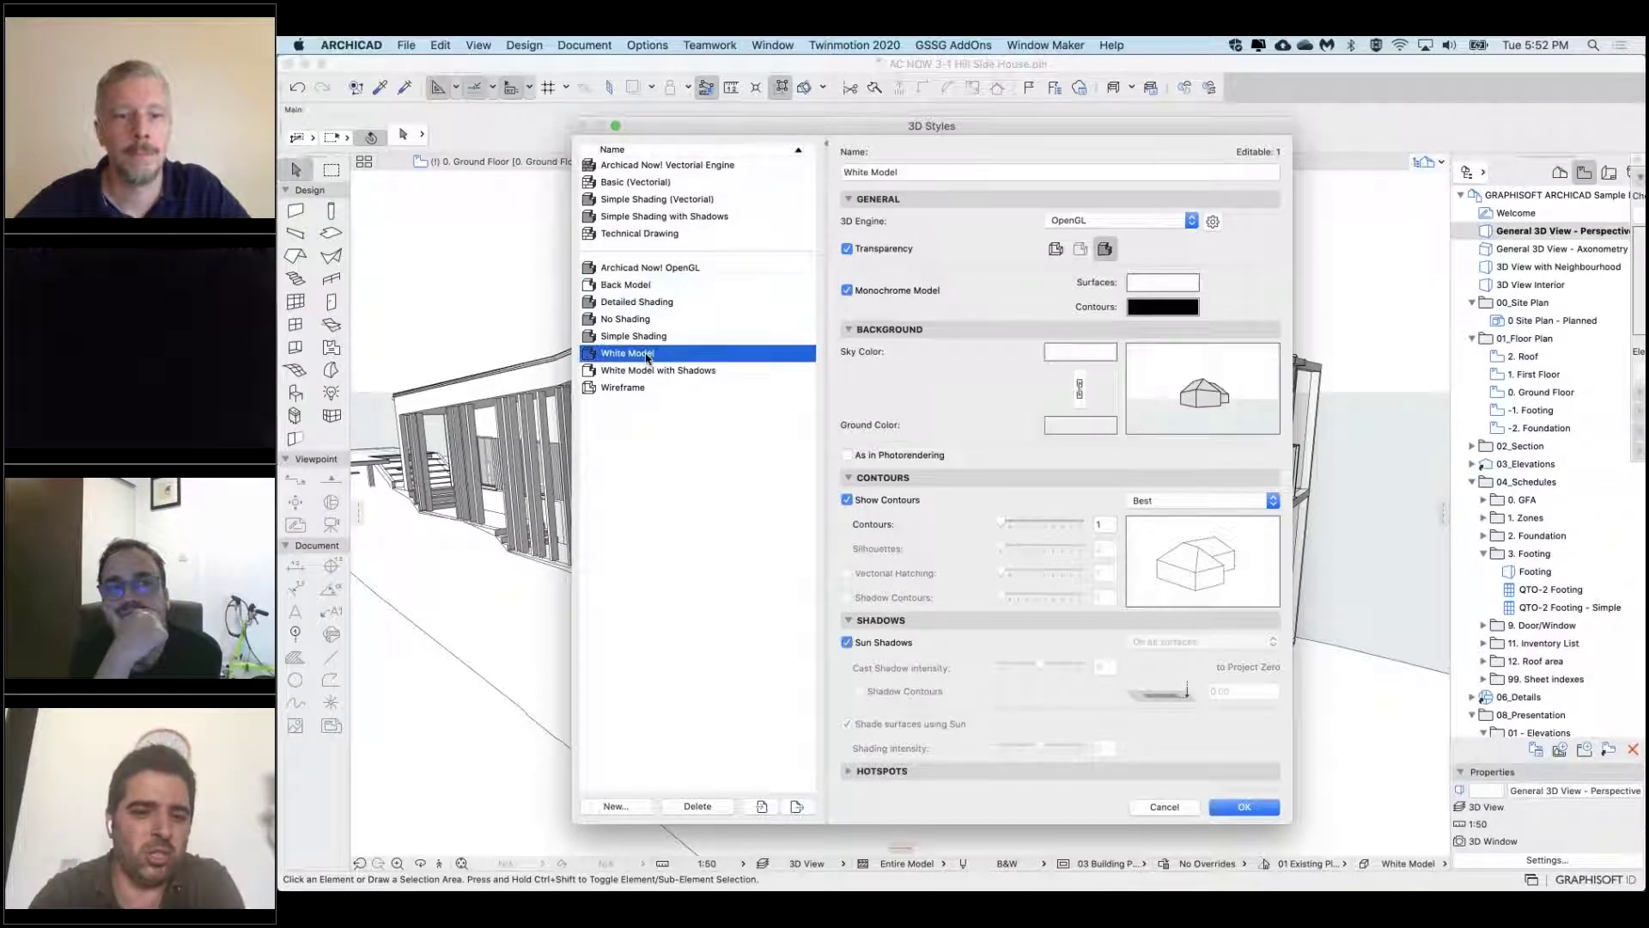
pyautogui.click(885, 640)
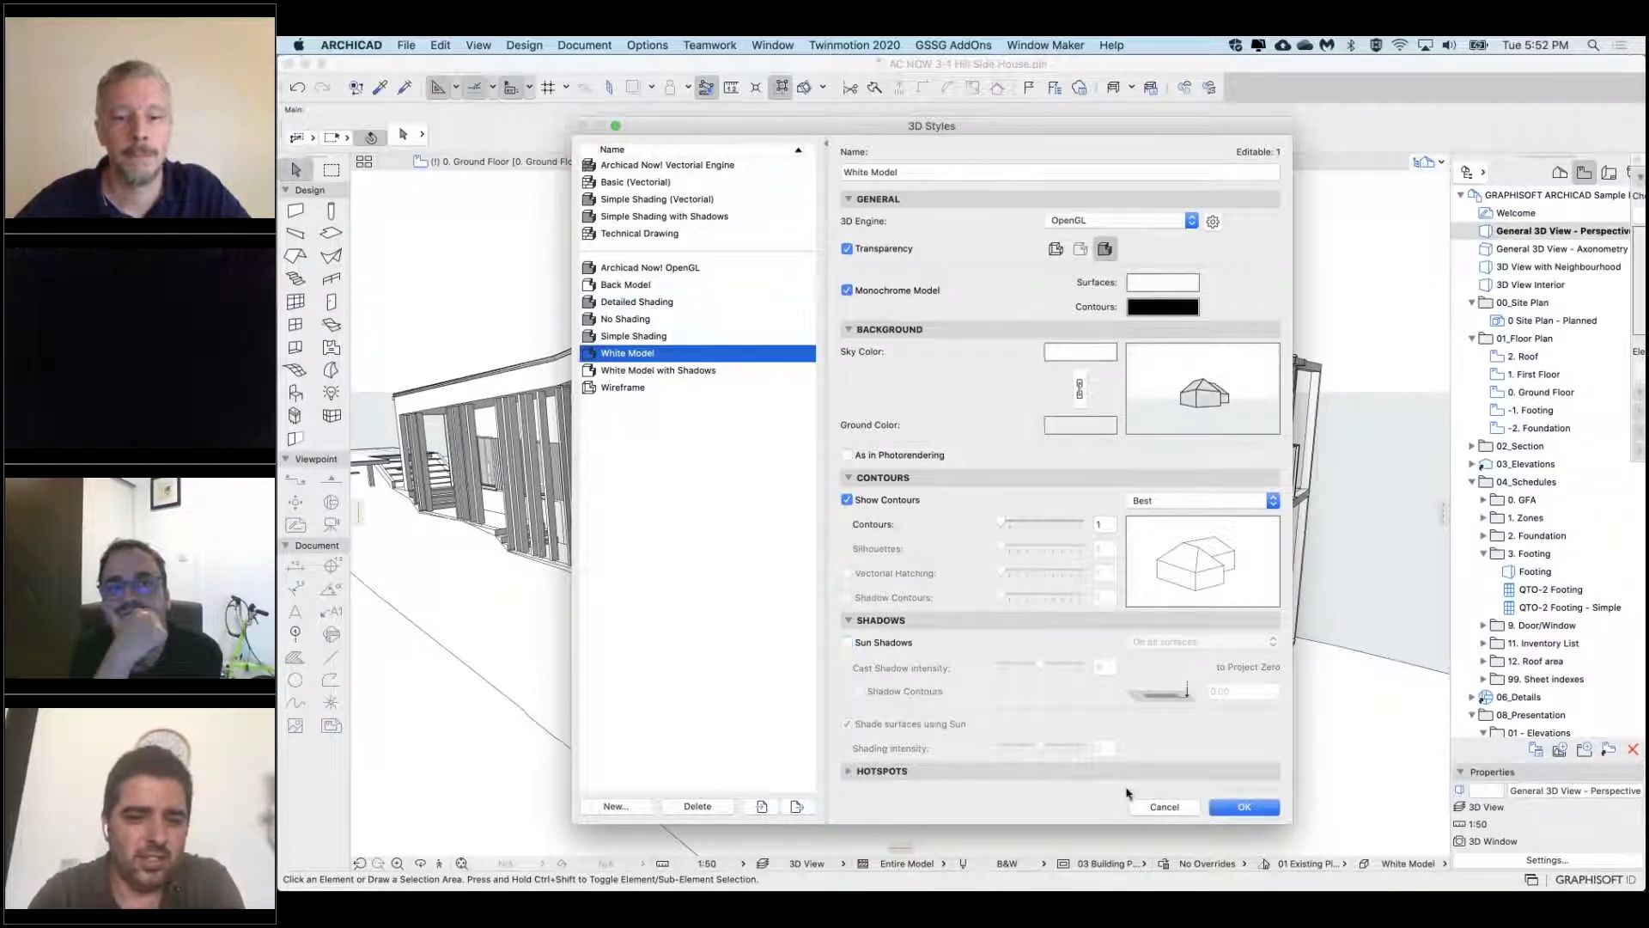
pyautogui.click(1188, 807)
# Apply the White Model with Shadows 3D style to the perspective view
pyautogui.rightClick(1065, 199)
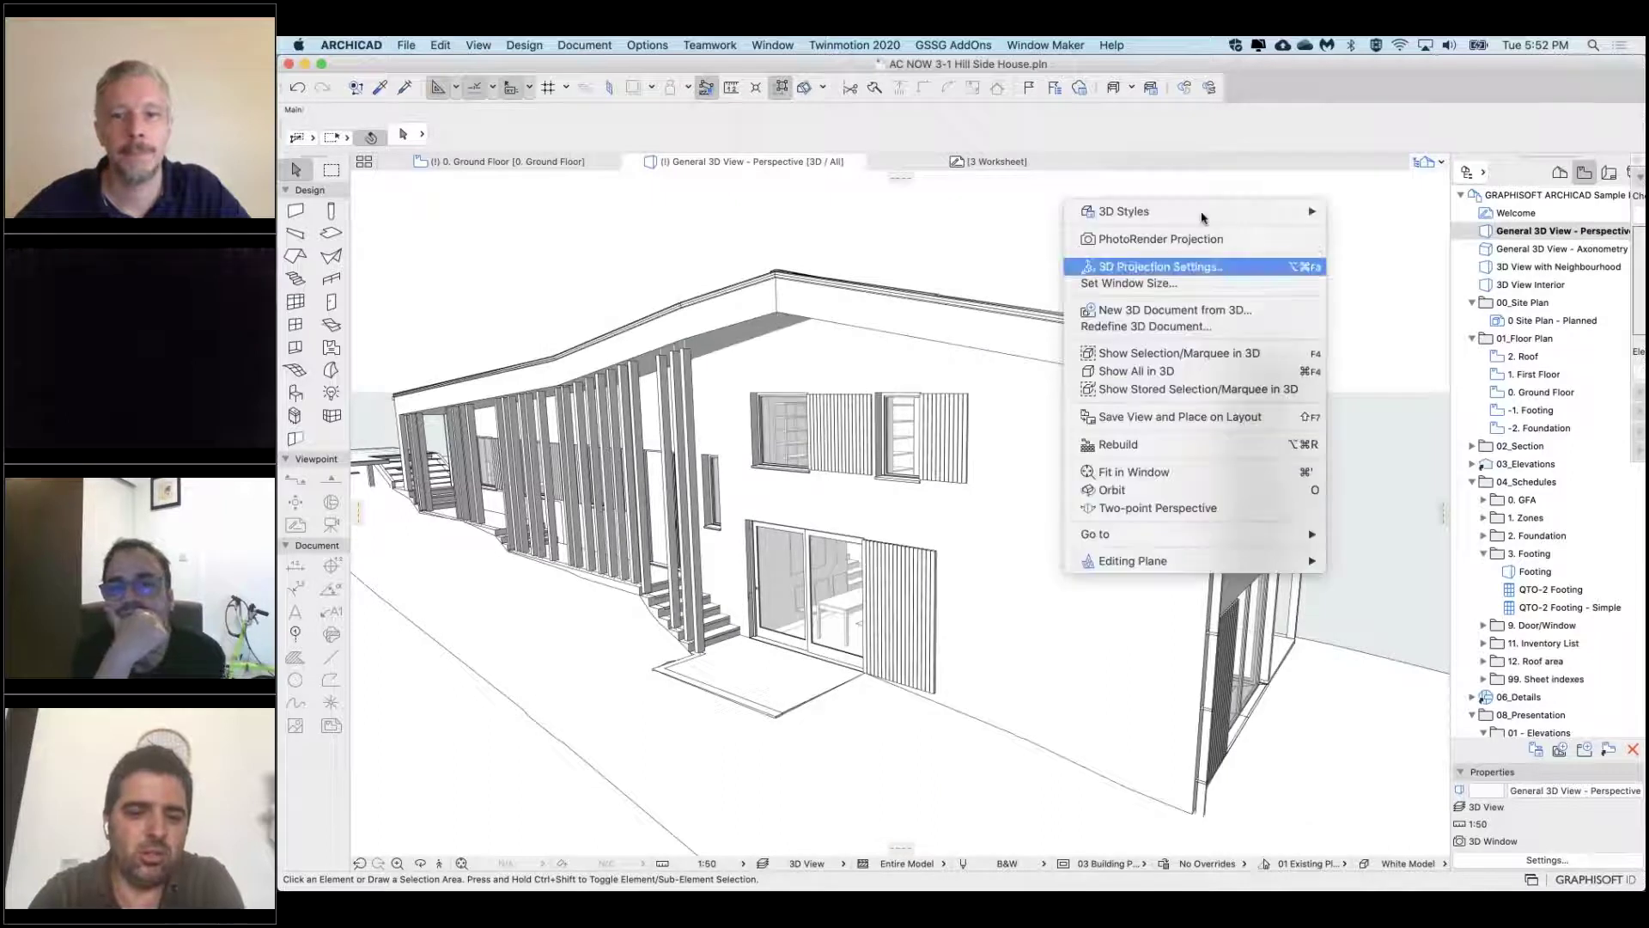
pyautogui.moveTo(1203, 215)
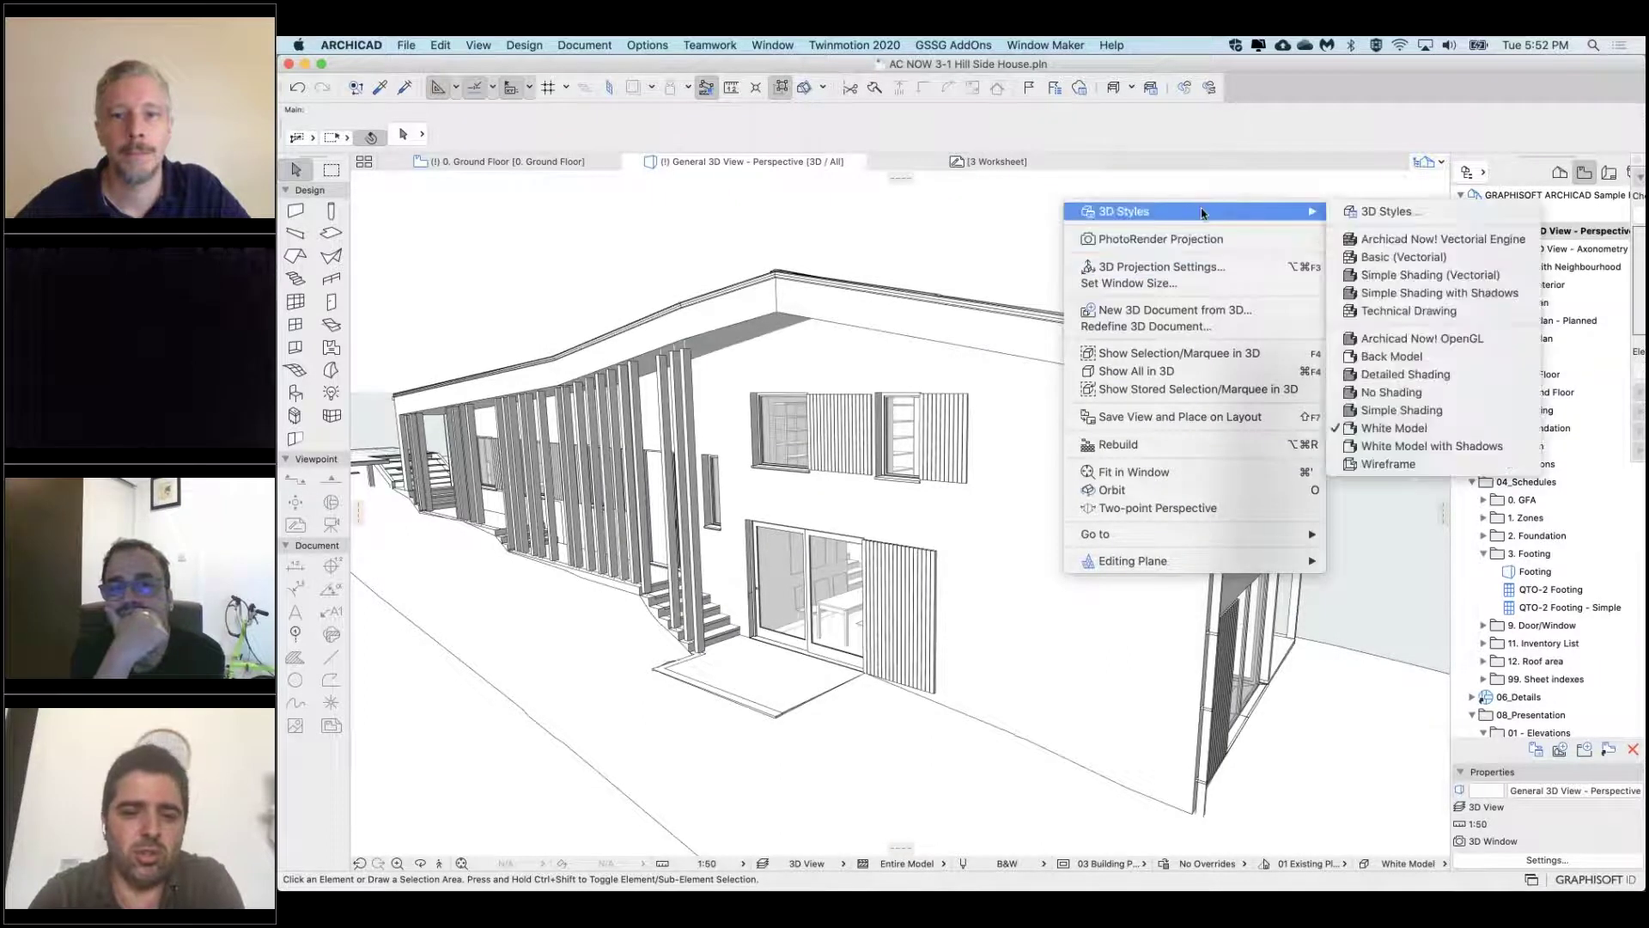
pyautogui.click(1406, 447)
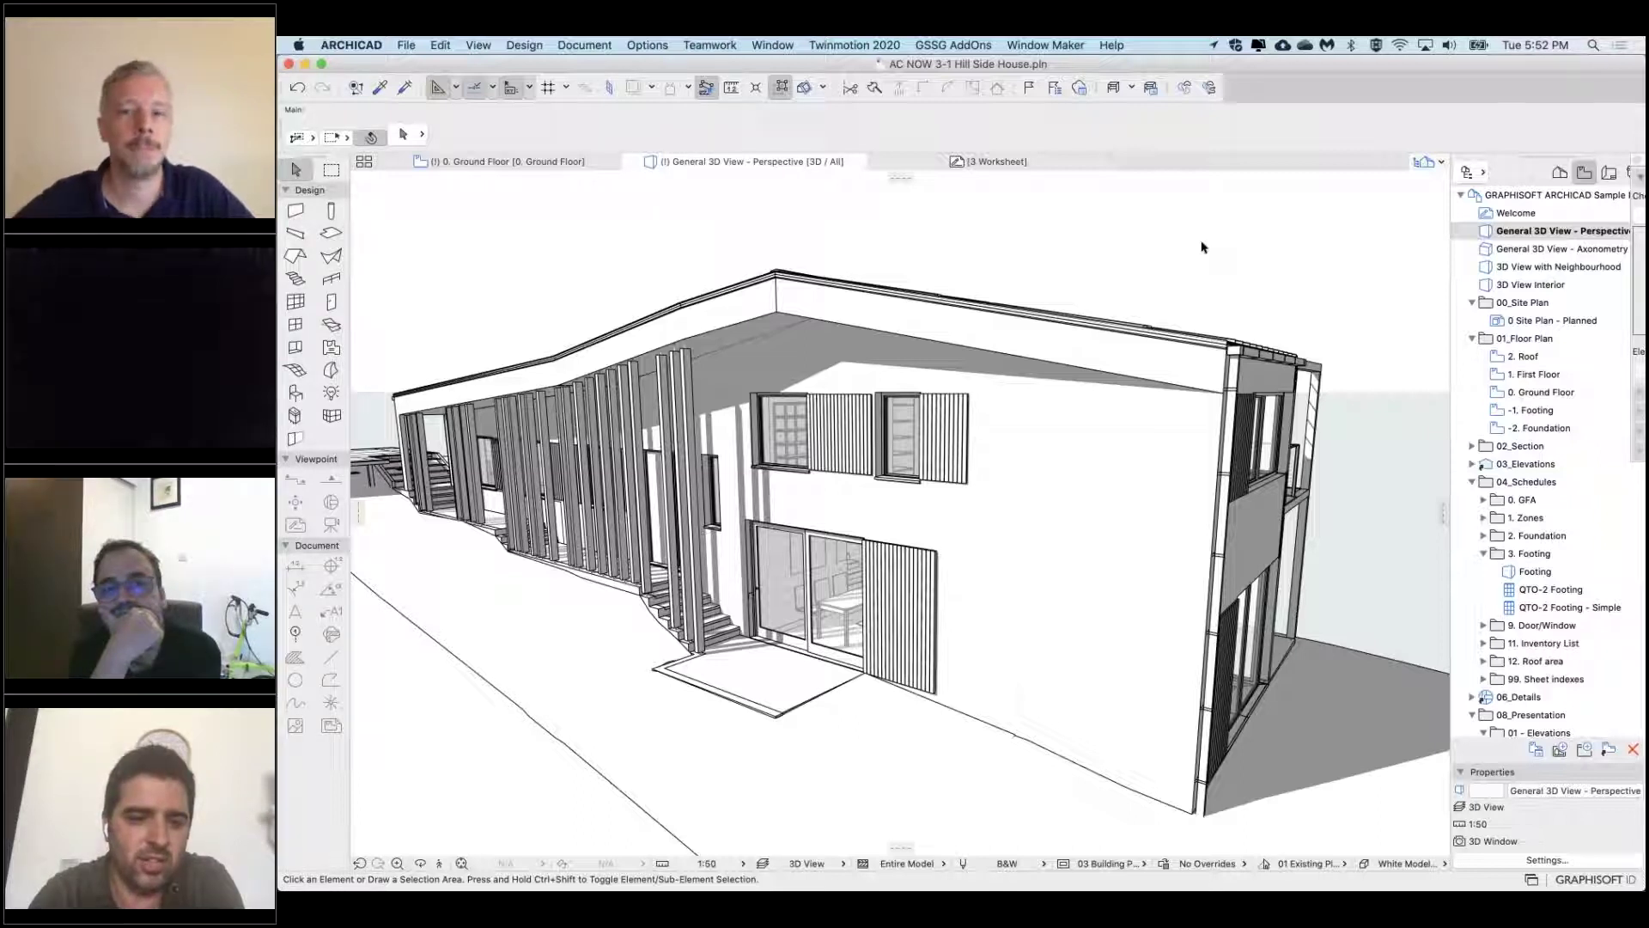
# In the worksheet, select all the shadow fills and set their fill pattern to 50 %
pyautogui.click(1048, 165)
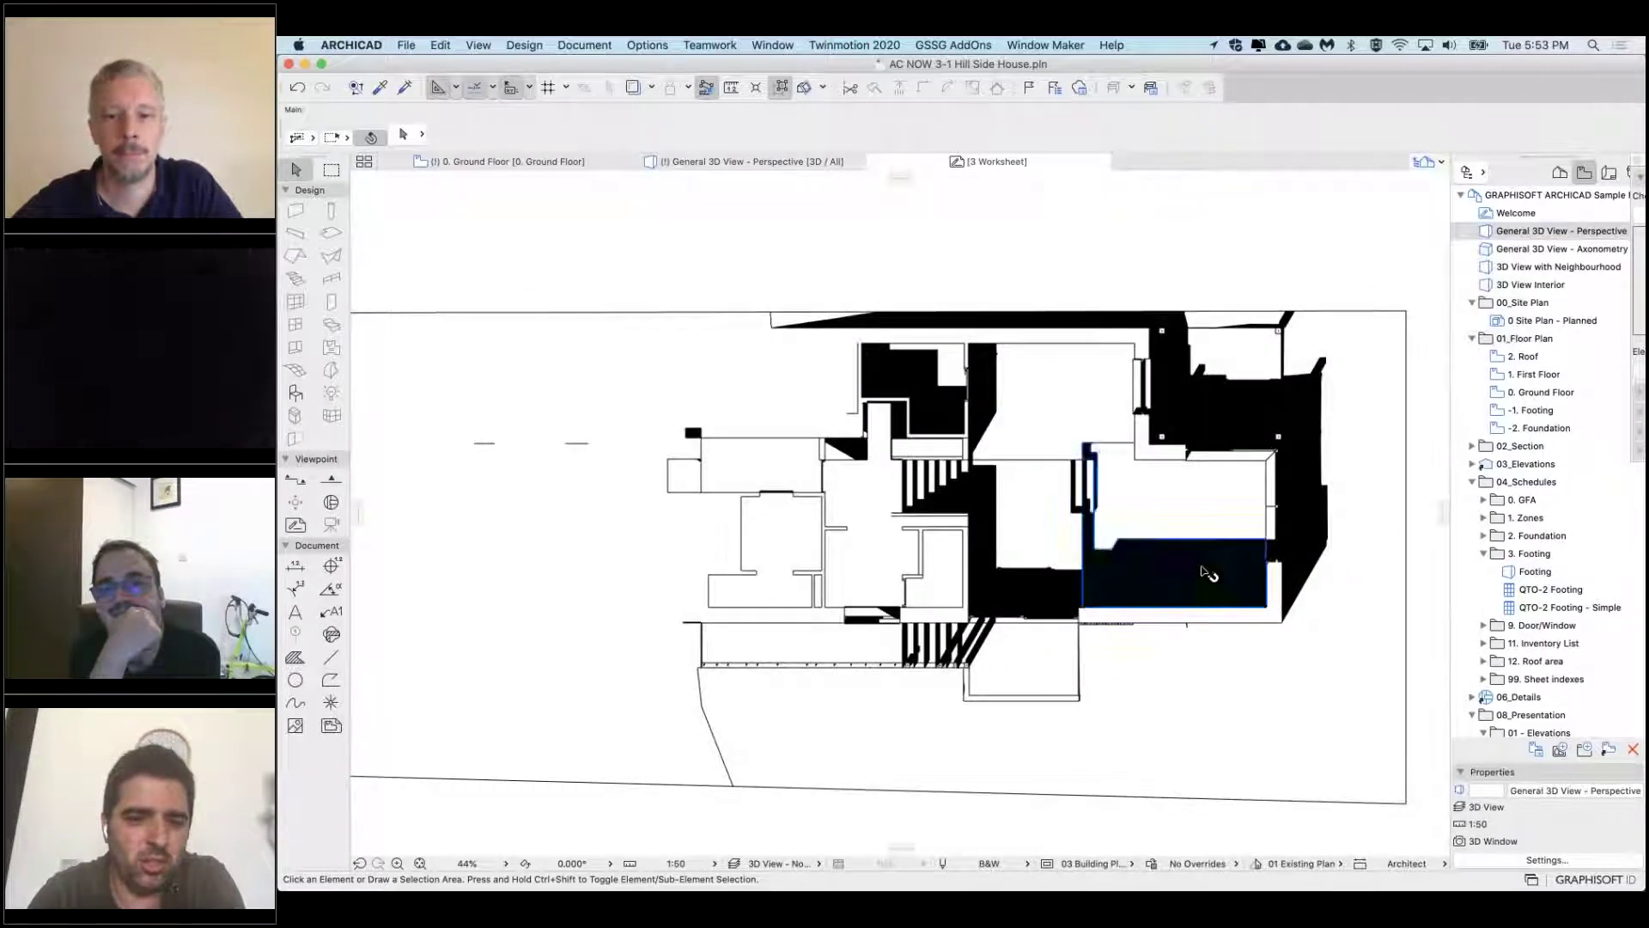
pyautogui.click(1199, 566)
pyautogui.moveTo(1194, 563); pyautogui.dragTo(1179, 566, button='middle')
pyautogui.click(294, 657)
pyautogui.press('super+a')
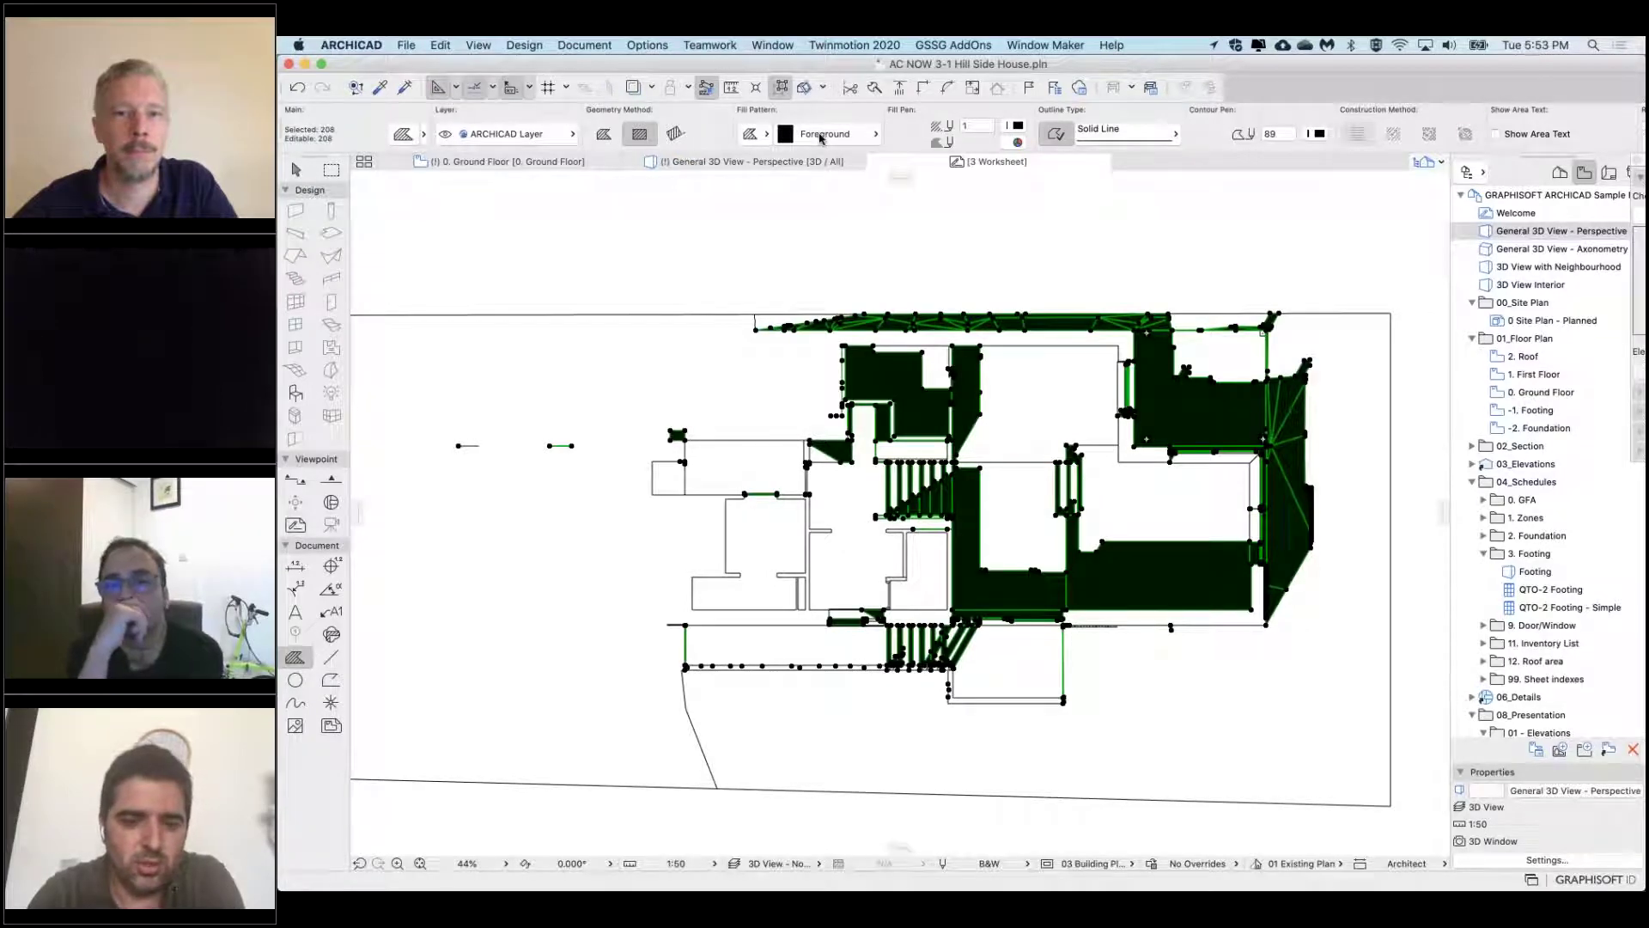
pyautogui.click(821, 134)
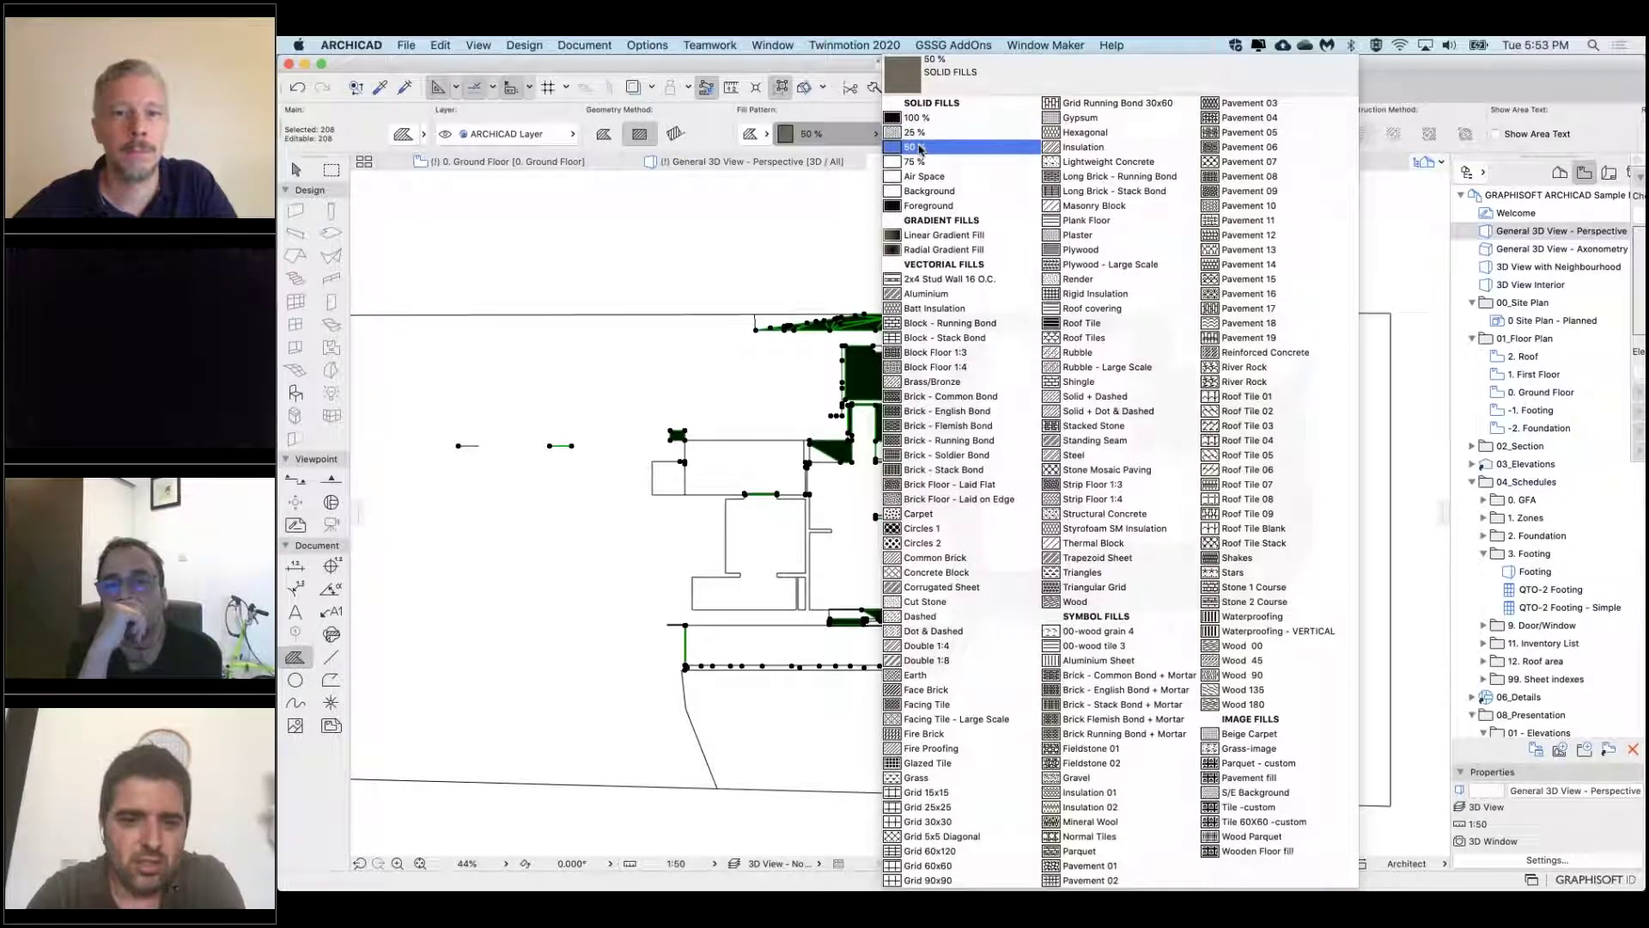
pyautogui.click(921, 149)
# Set the shadow fills' background pen to Transparent and remove the outlines from all the fills
pyautogui.click(1017, 143)
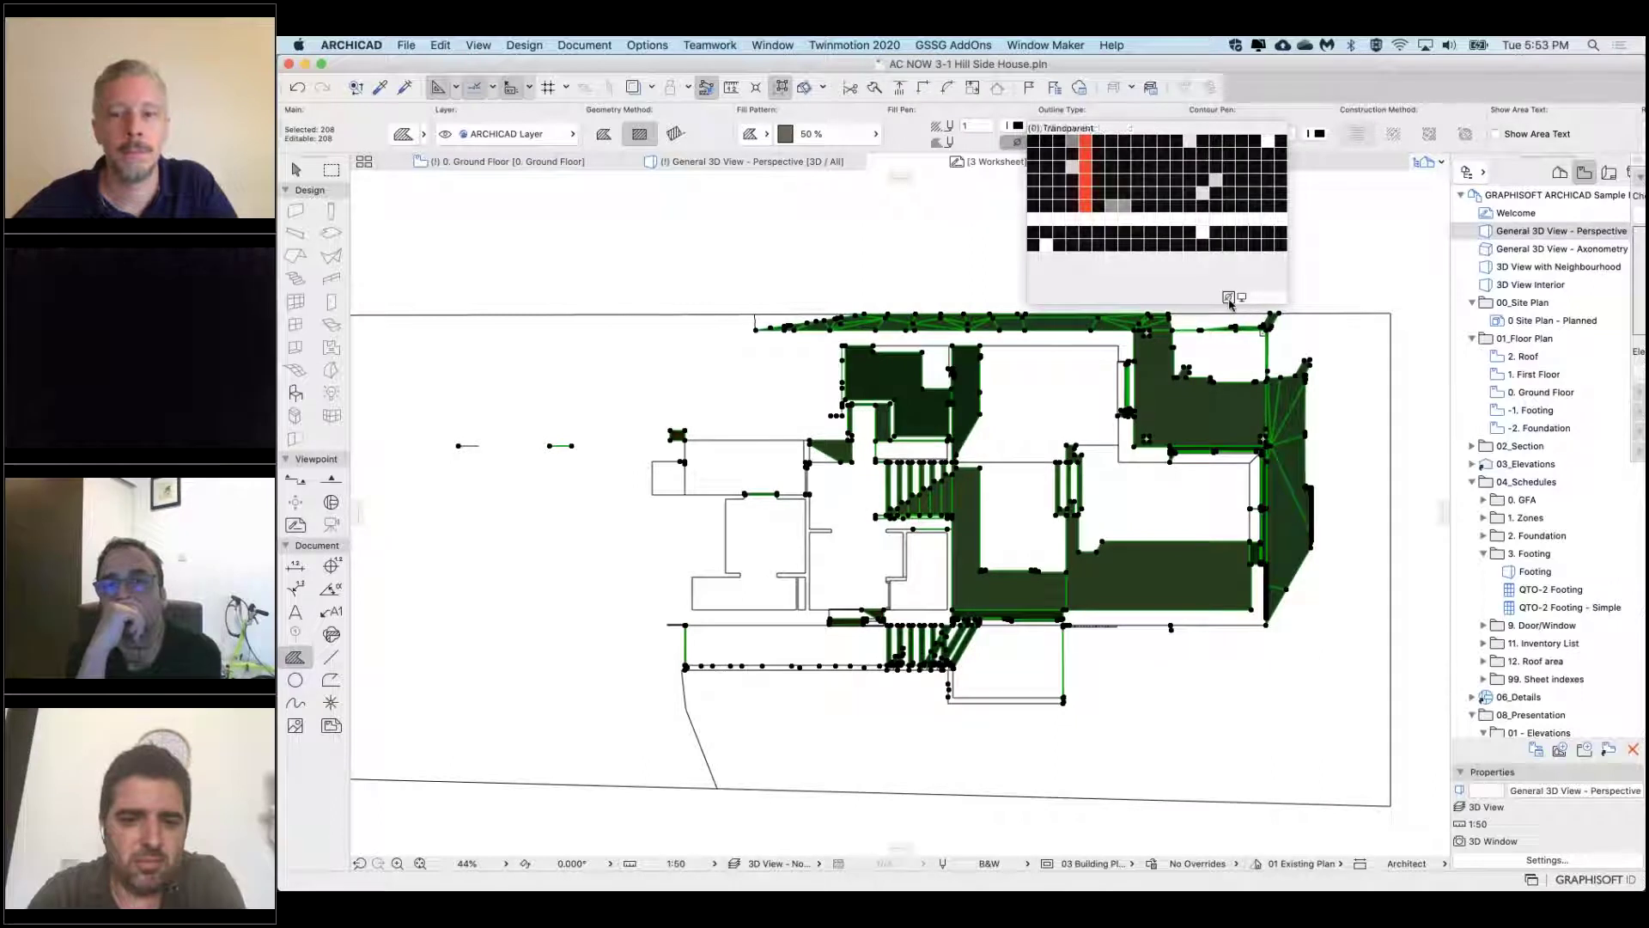
pyautogui.click(1233, 300)
pyautogui.press('Escape')
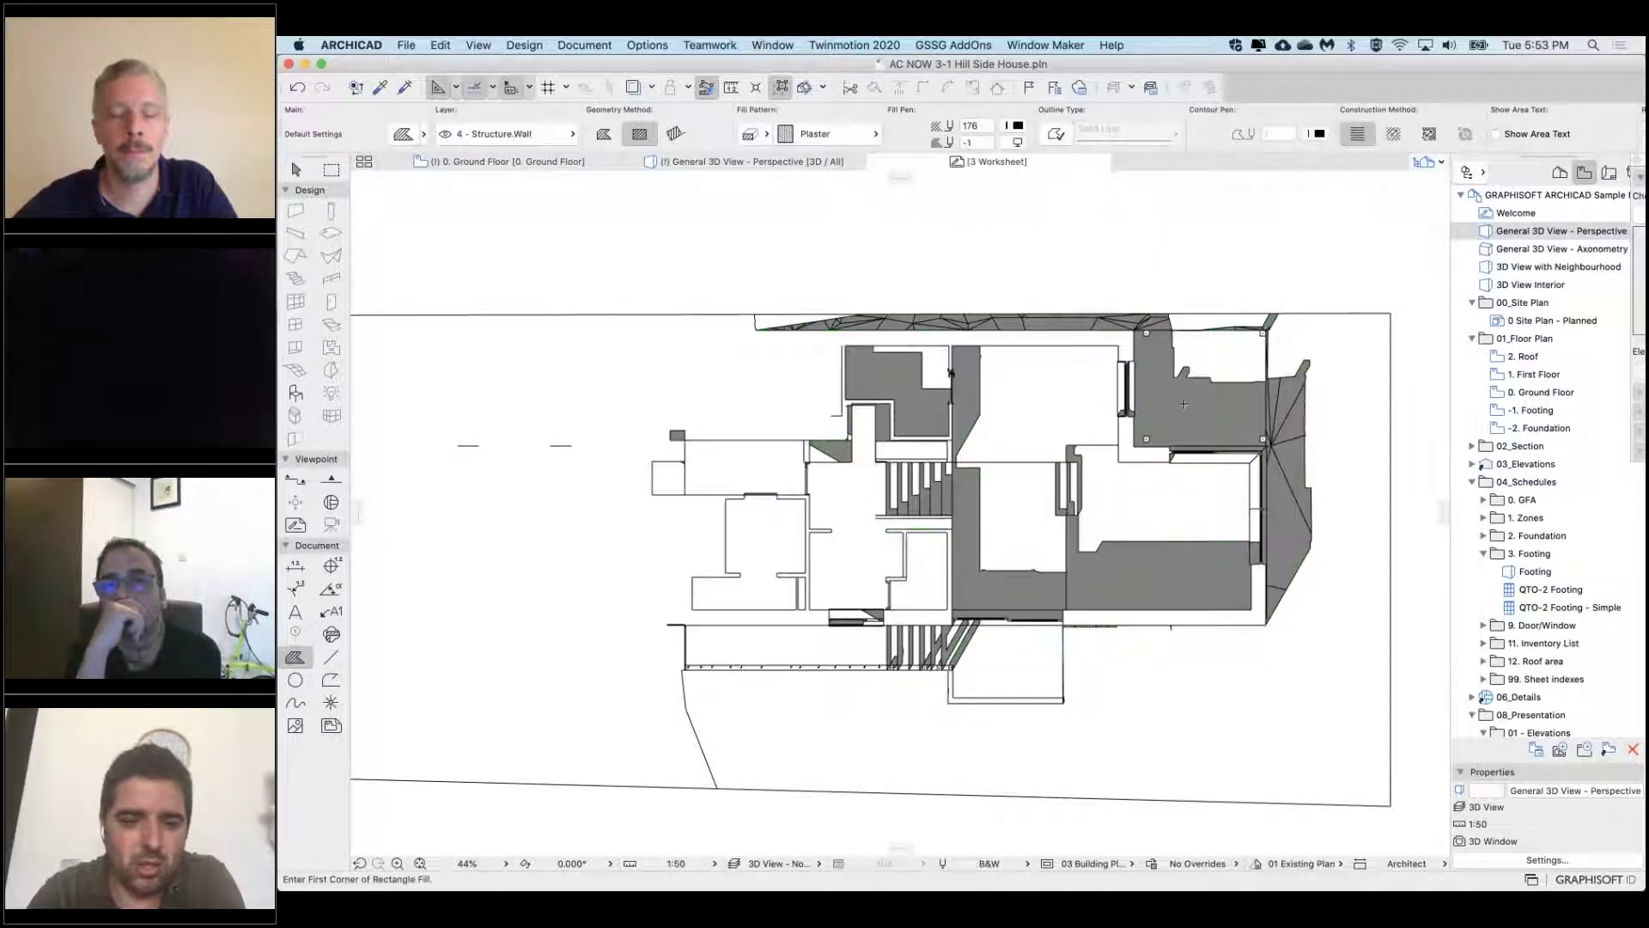
pyautogui.press('super+a')
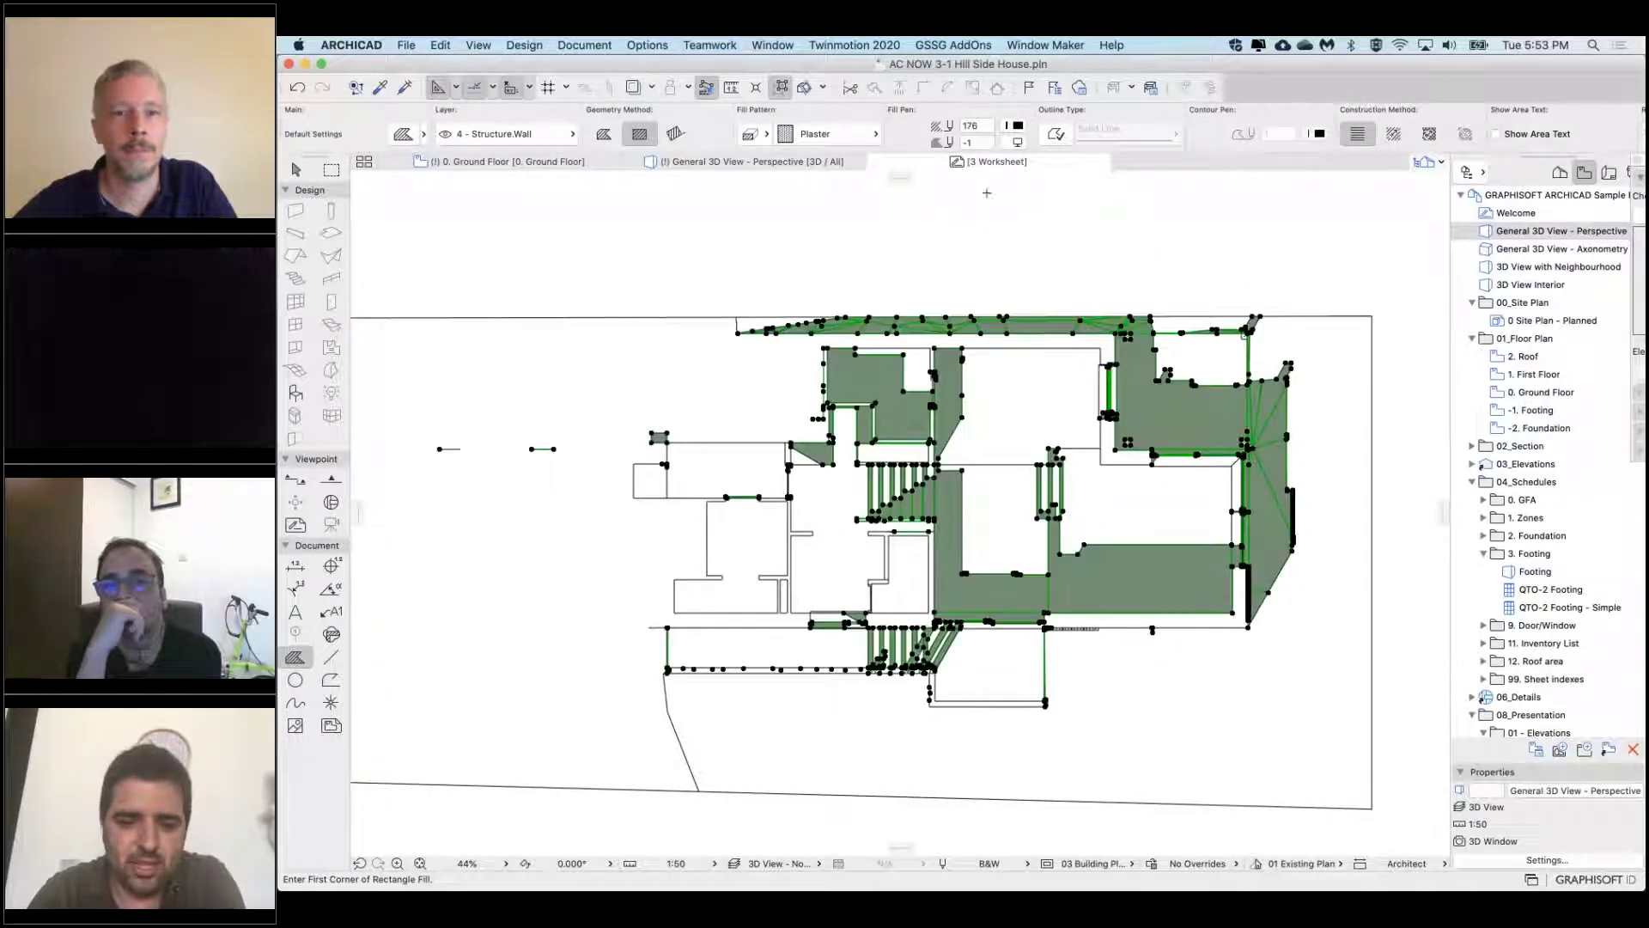
pyautogui.press('Escape')
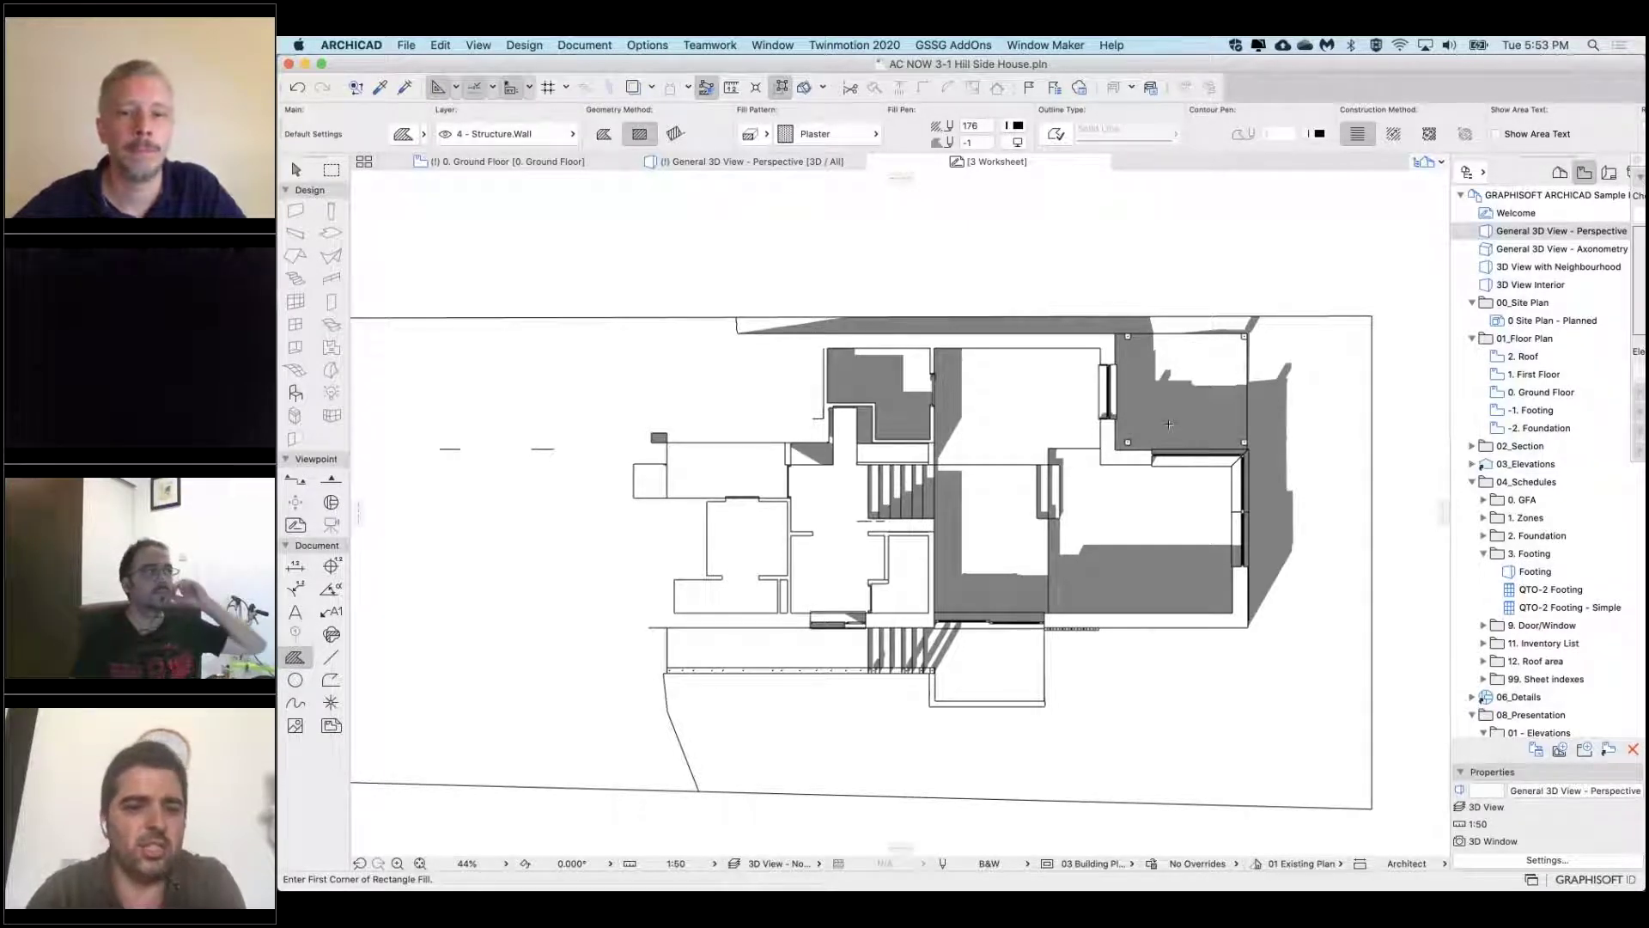
# Return to General 3D View - Perspective, apply the Wireframe 3D style and inspect the house from its gable end
pyautogui.click(784, 162)
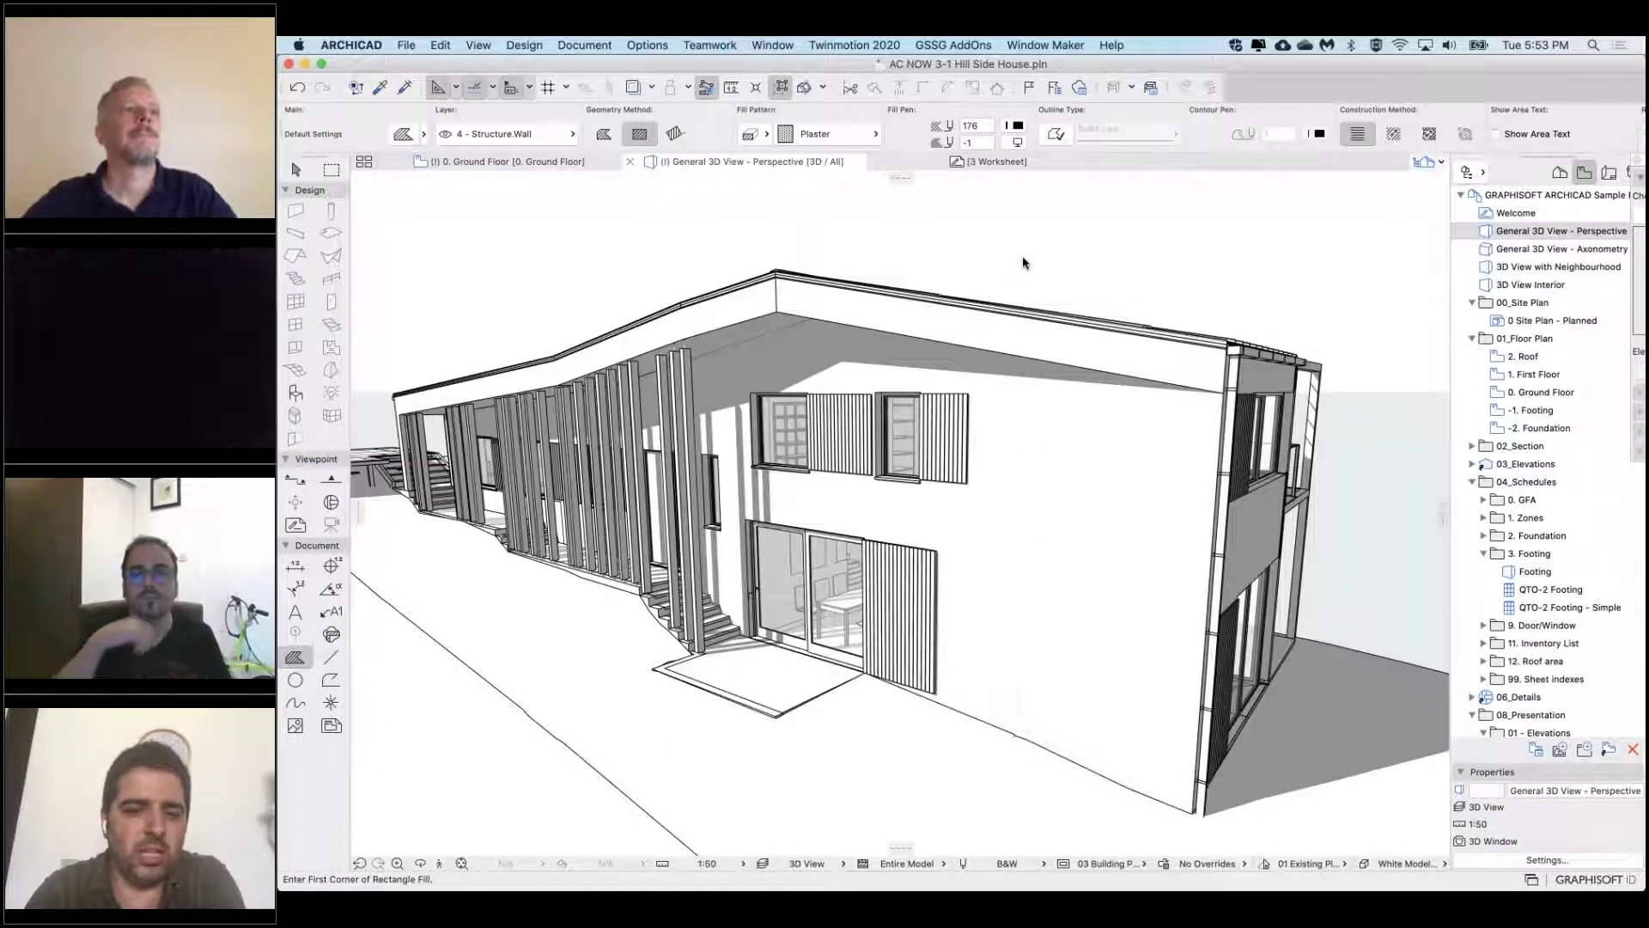
pyautogui.press('Escape')
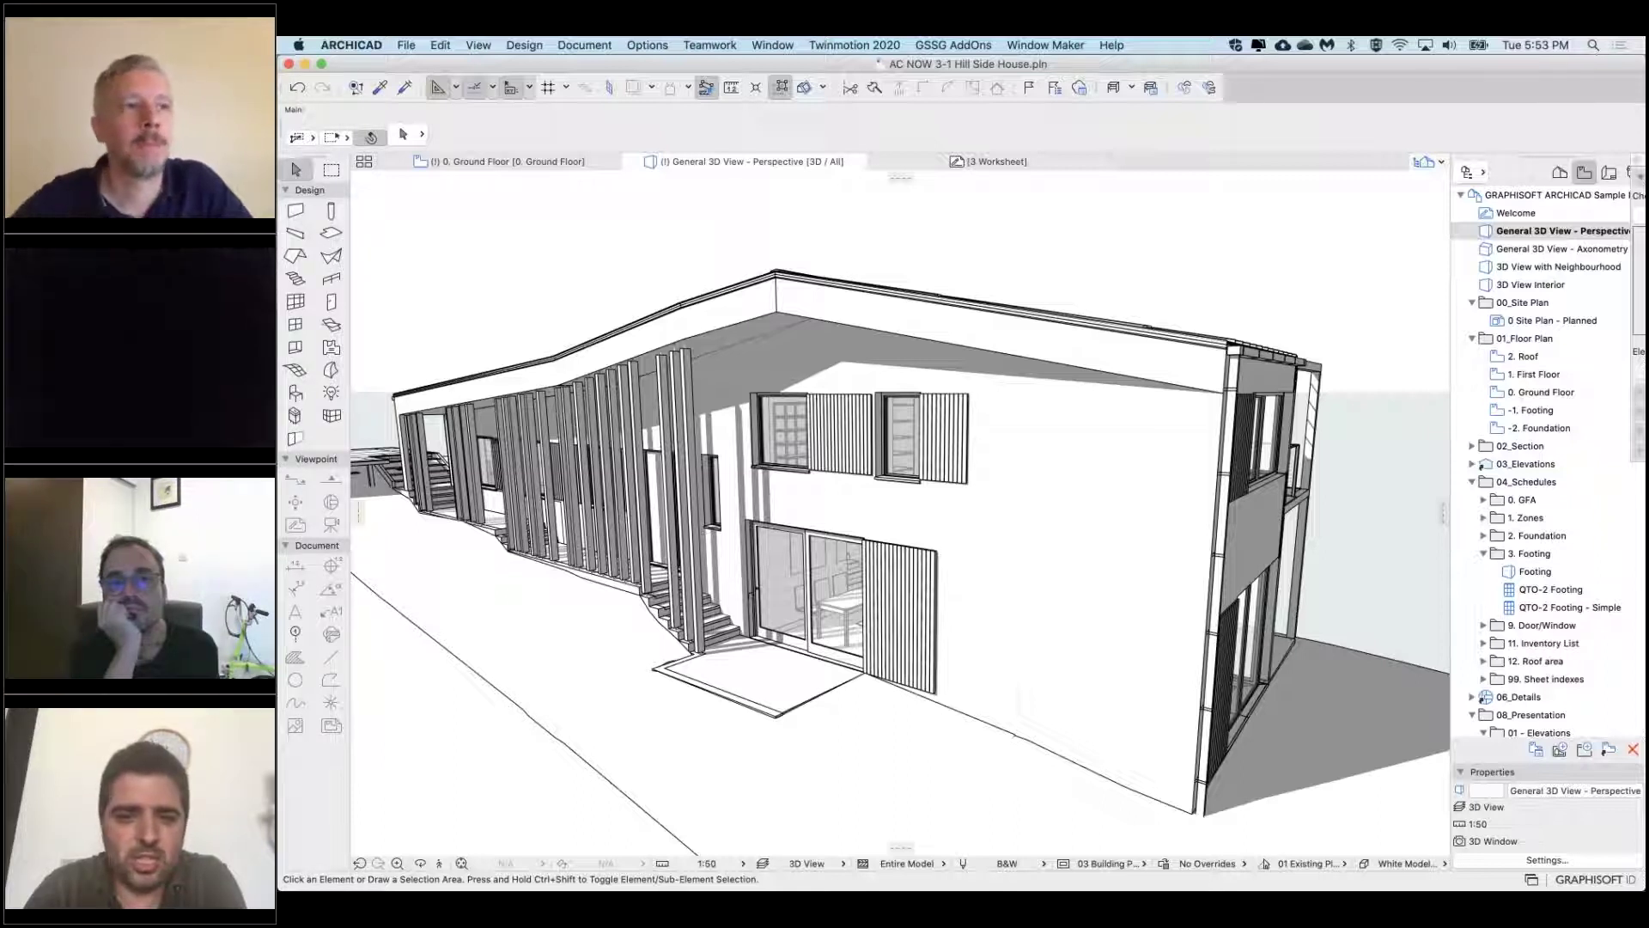
pyautogui.rightClick(1020, 244)
pyautogui.moveTo(1116, 255)
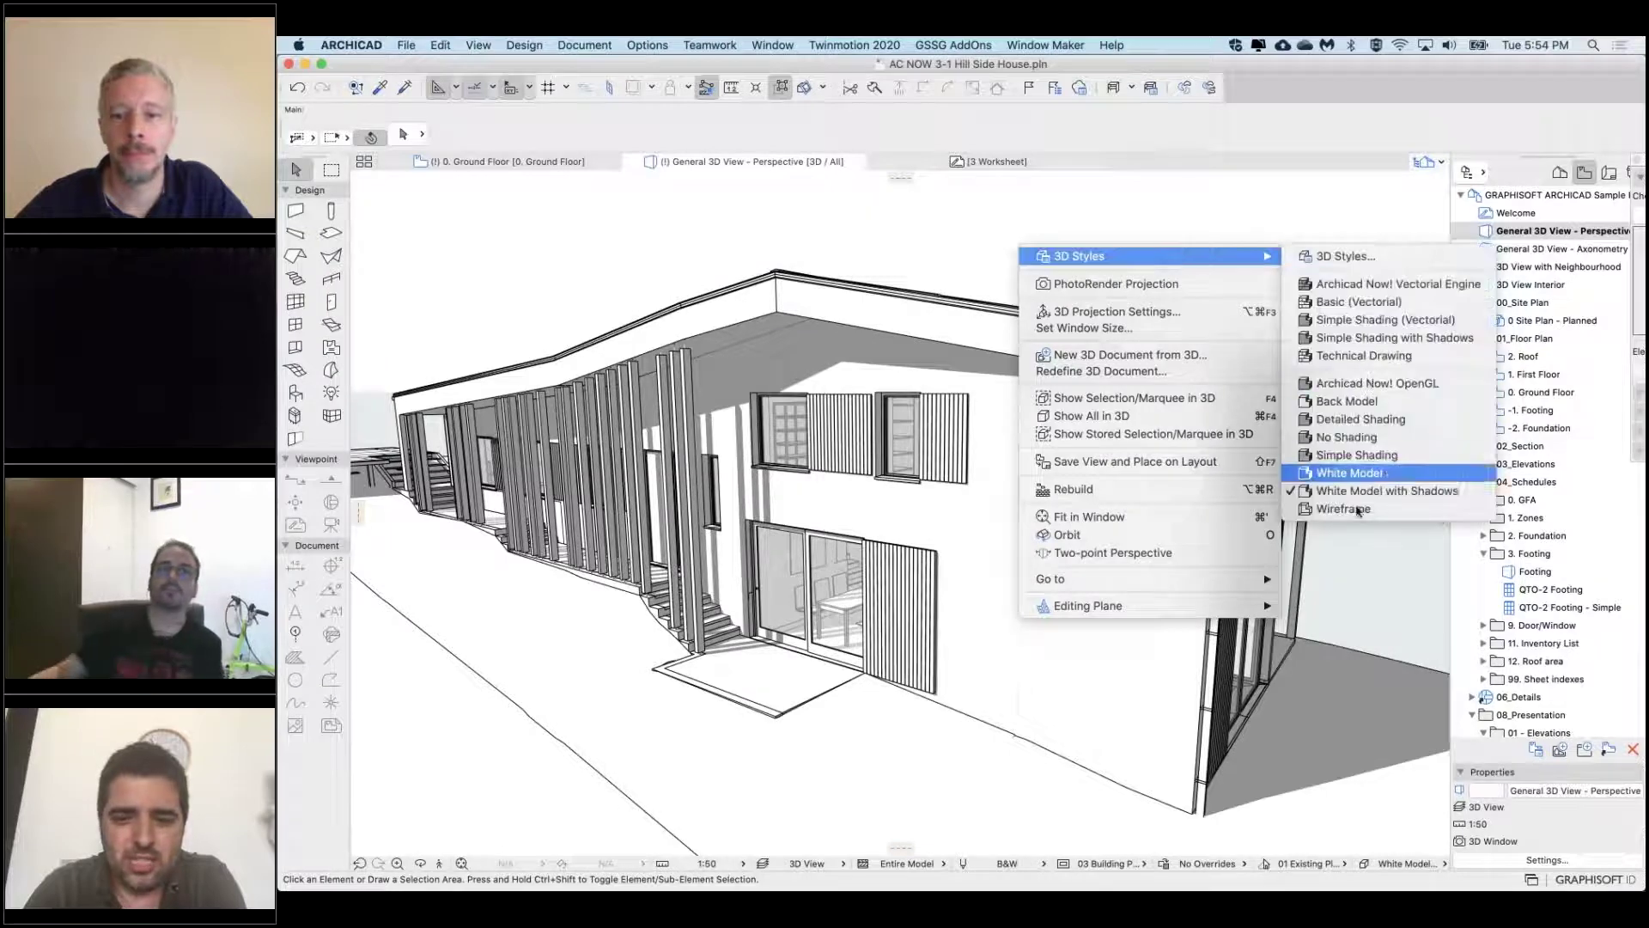
pyautogui.click(1151, 217)
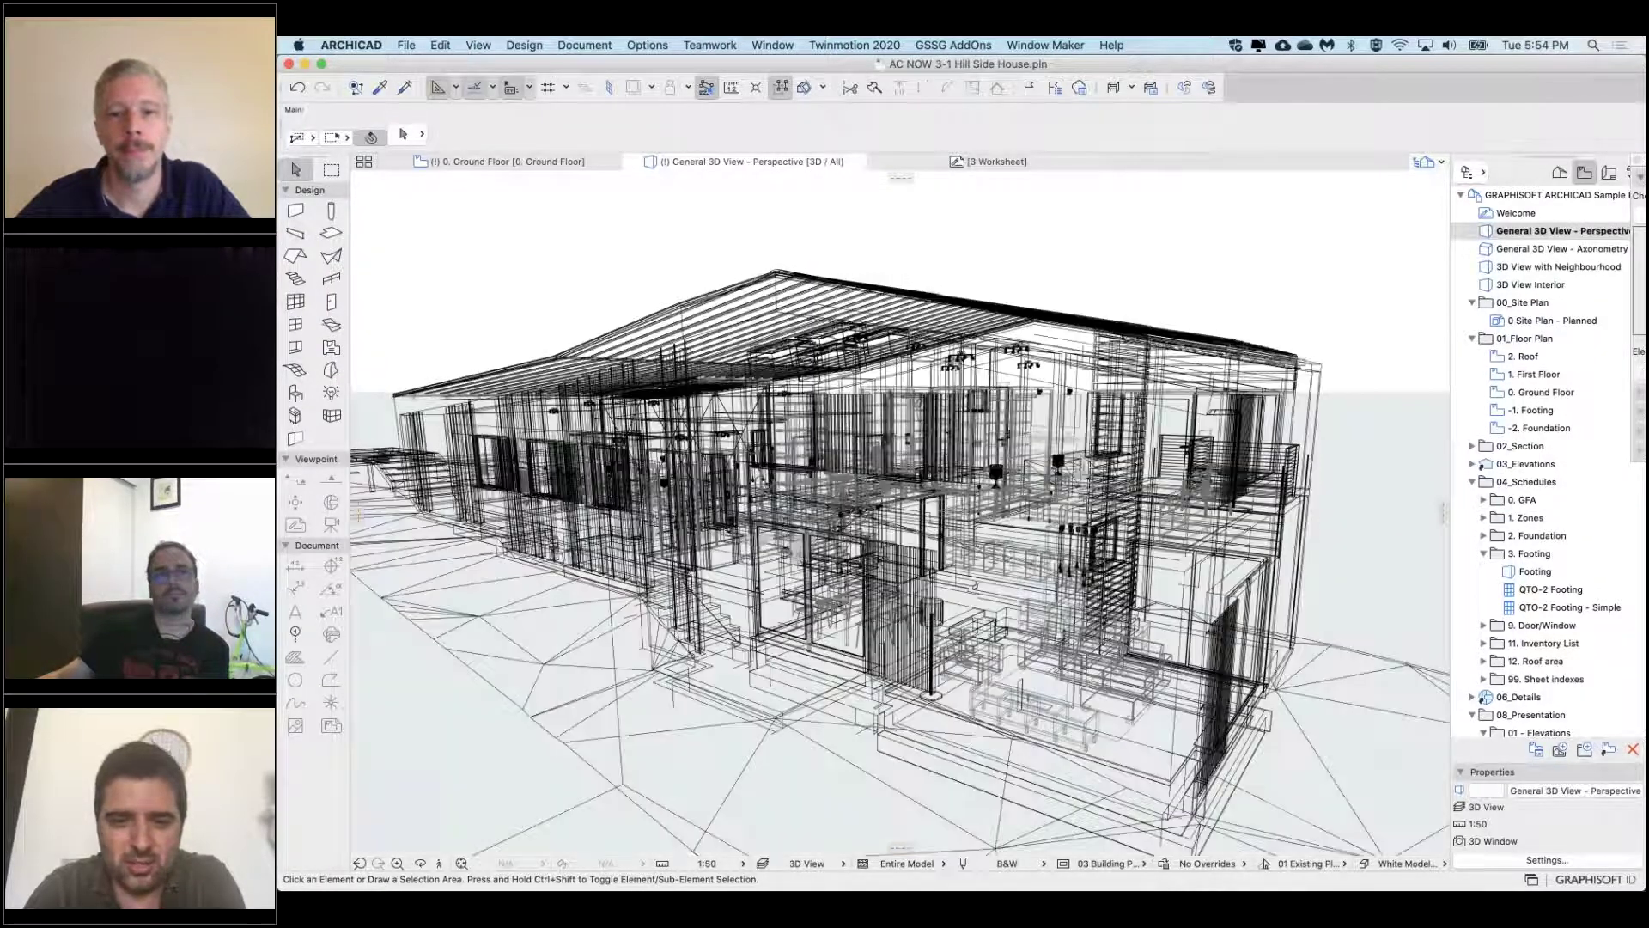
pyautogui.rightClick(1110, 231)
pyautogui.click(1076, 234)
pyautogui.moveTo(975, 586)
pyautogui.keyDown('shift'); pyautogui.mouseDown(button='middle')
pyautogui.moveTo(962, 560)
pyautogui.moveTo(911, 545)
pyautogui.moveTo(959, 568)
pyautogui.mouseUp(button='middle'); pyautogui.keyUp('shift')
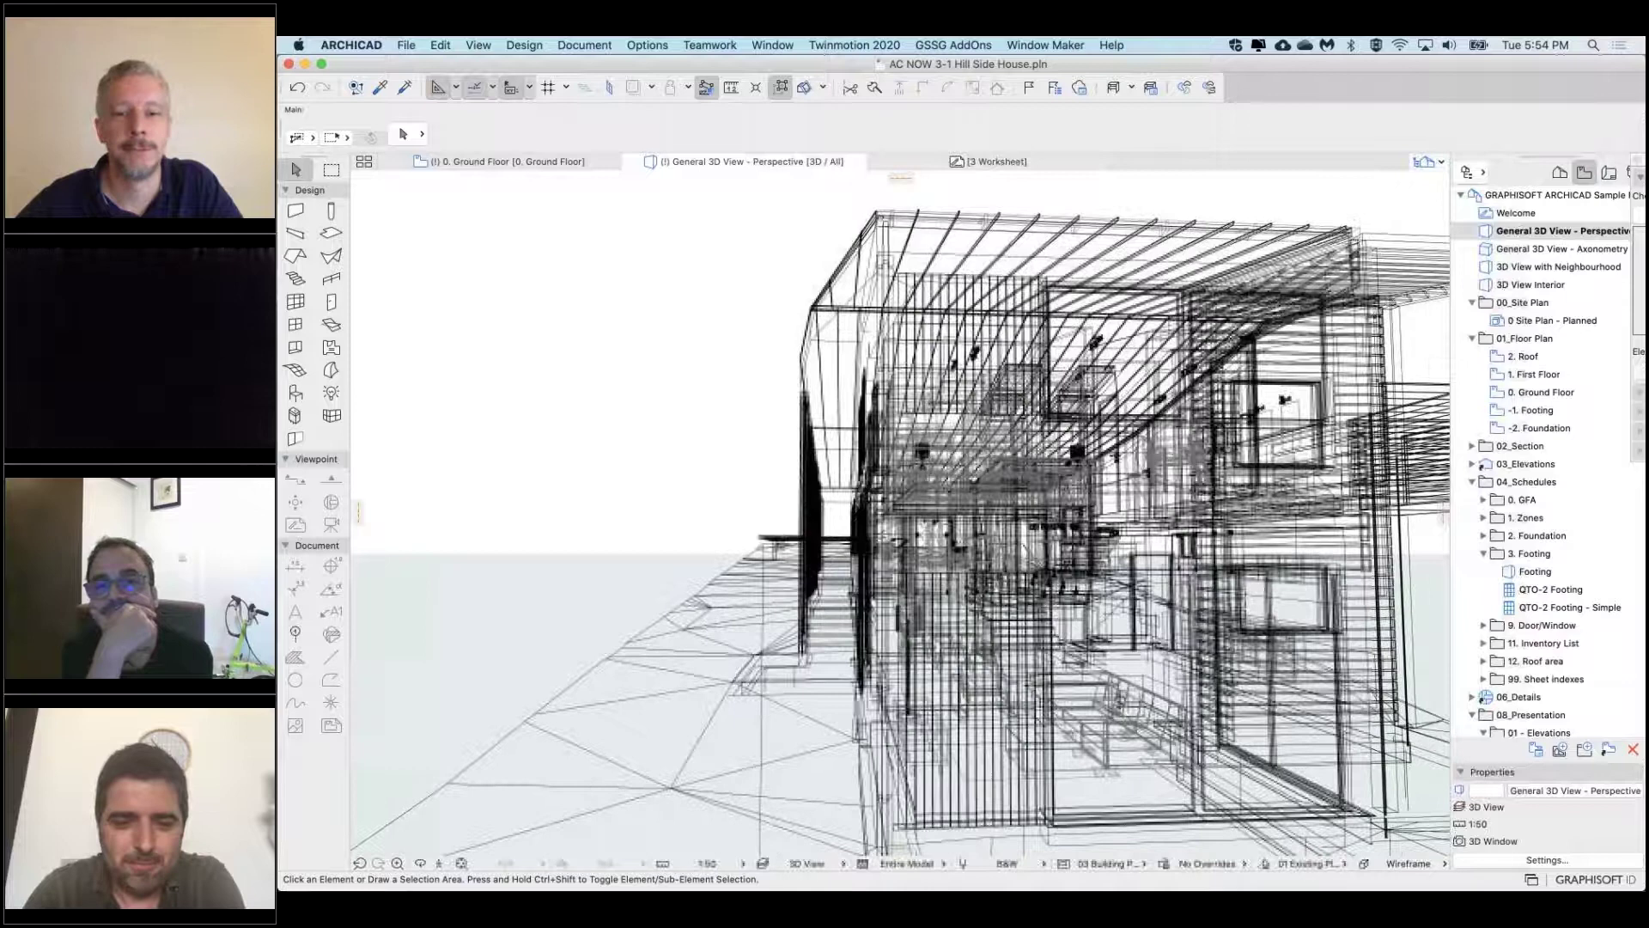
pyautogui.keyDown('shift'); pyautogui.moveTo(1143, 526); pyautogui.dragTo(1056, 526, button='middle'); pyautogui.keyUp('shift')
# Apply the Simple Shading 3D style to the perspective view and show the house from its outer corner
pyautogui.rightClick(1344, 205)
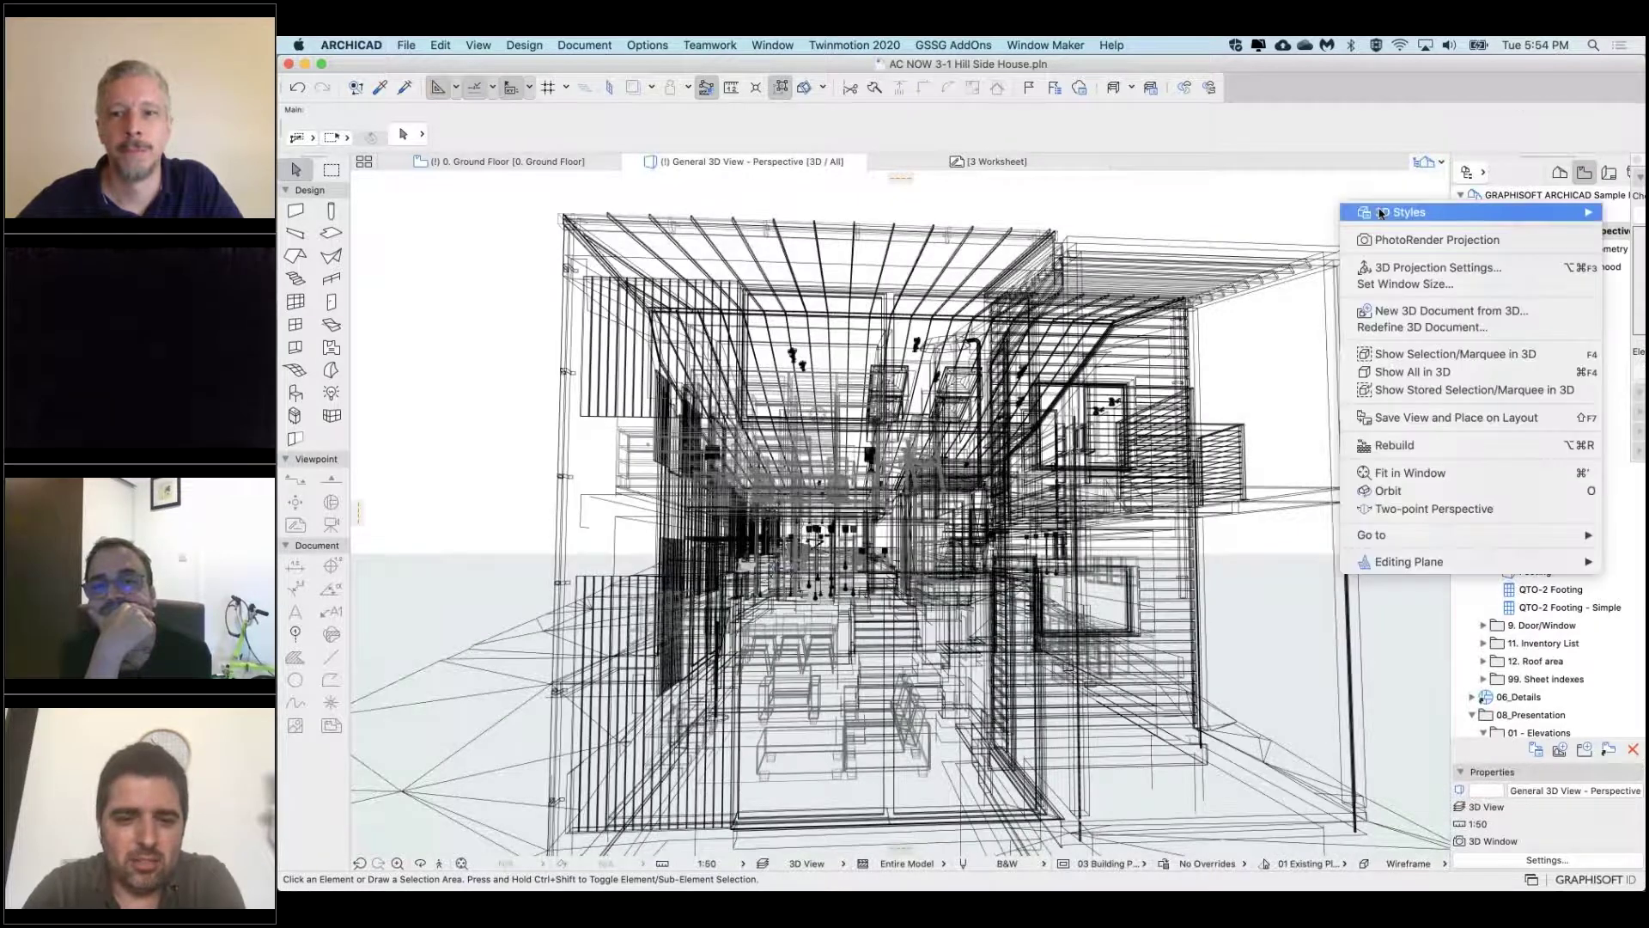
pyautogui.moveTo(1361, 212)
pyautogui.click(1213, 415)
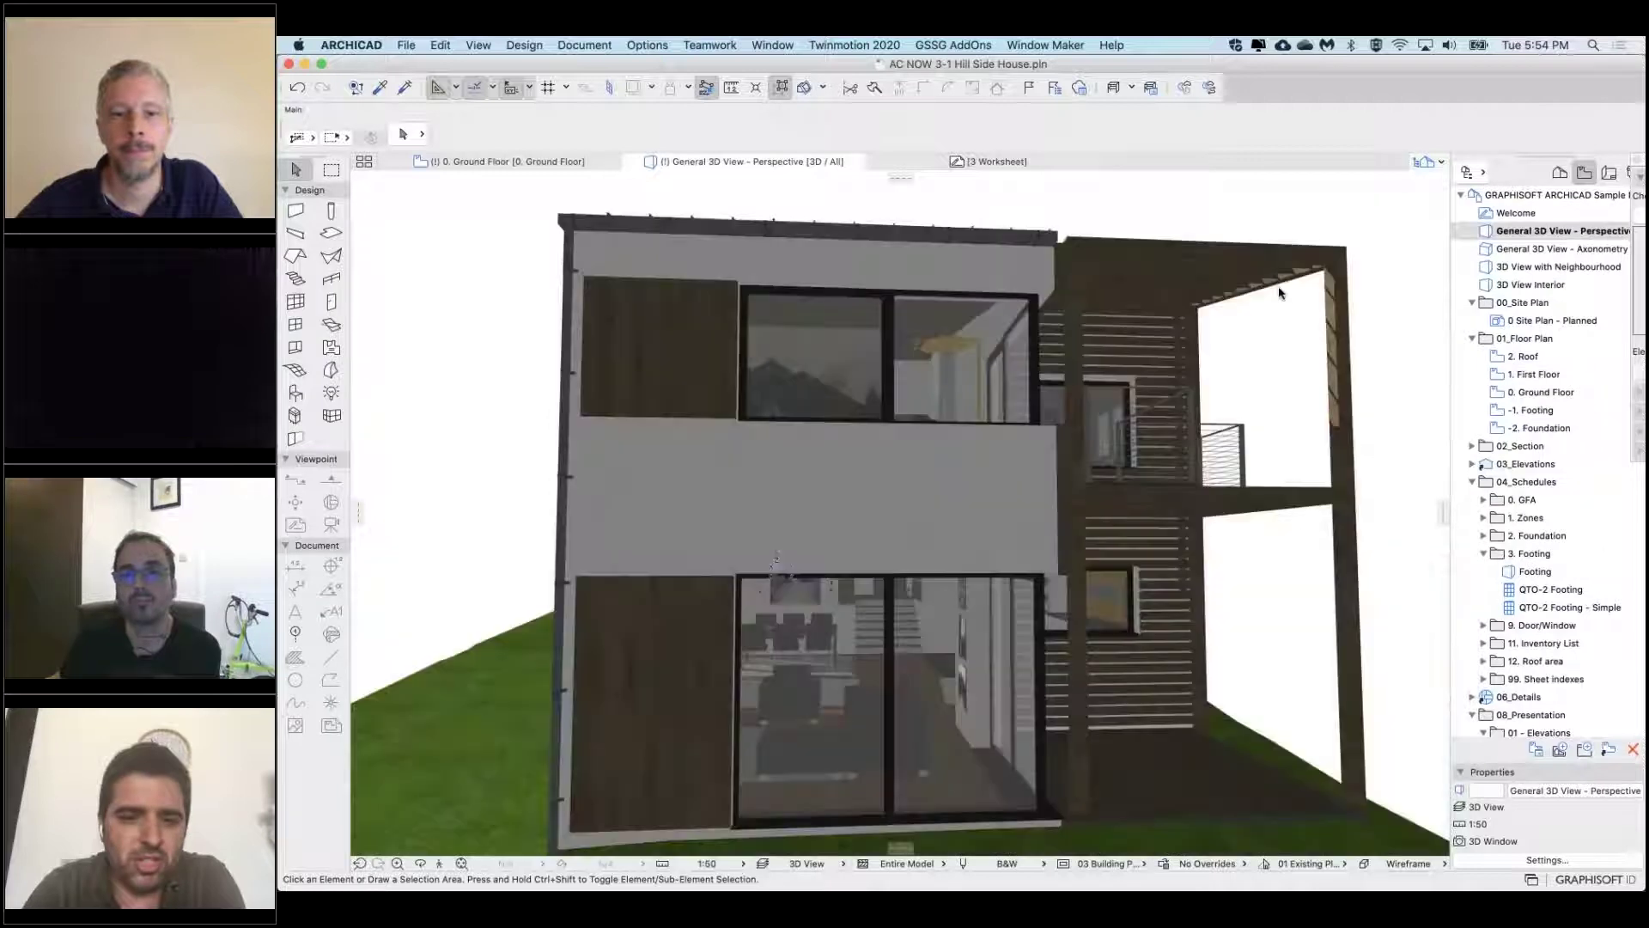
pyautogui.keyDown('shift'); pyautogui.moveTo(1083, 367); pyautogui.dragTo(1288, 374, button='middle'); pyautogui.keyUp('shift')
pyautogui.keyDown('shift'); pyautogui.moveTo(1078, 409); pyautogui.dragTo(1087, 410, button='middle'); pyautogui.keyUp('shift')
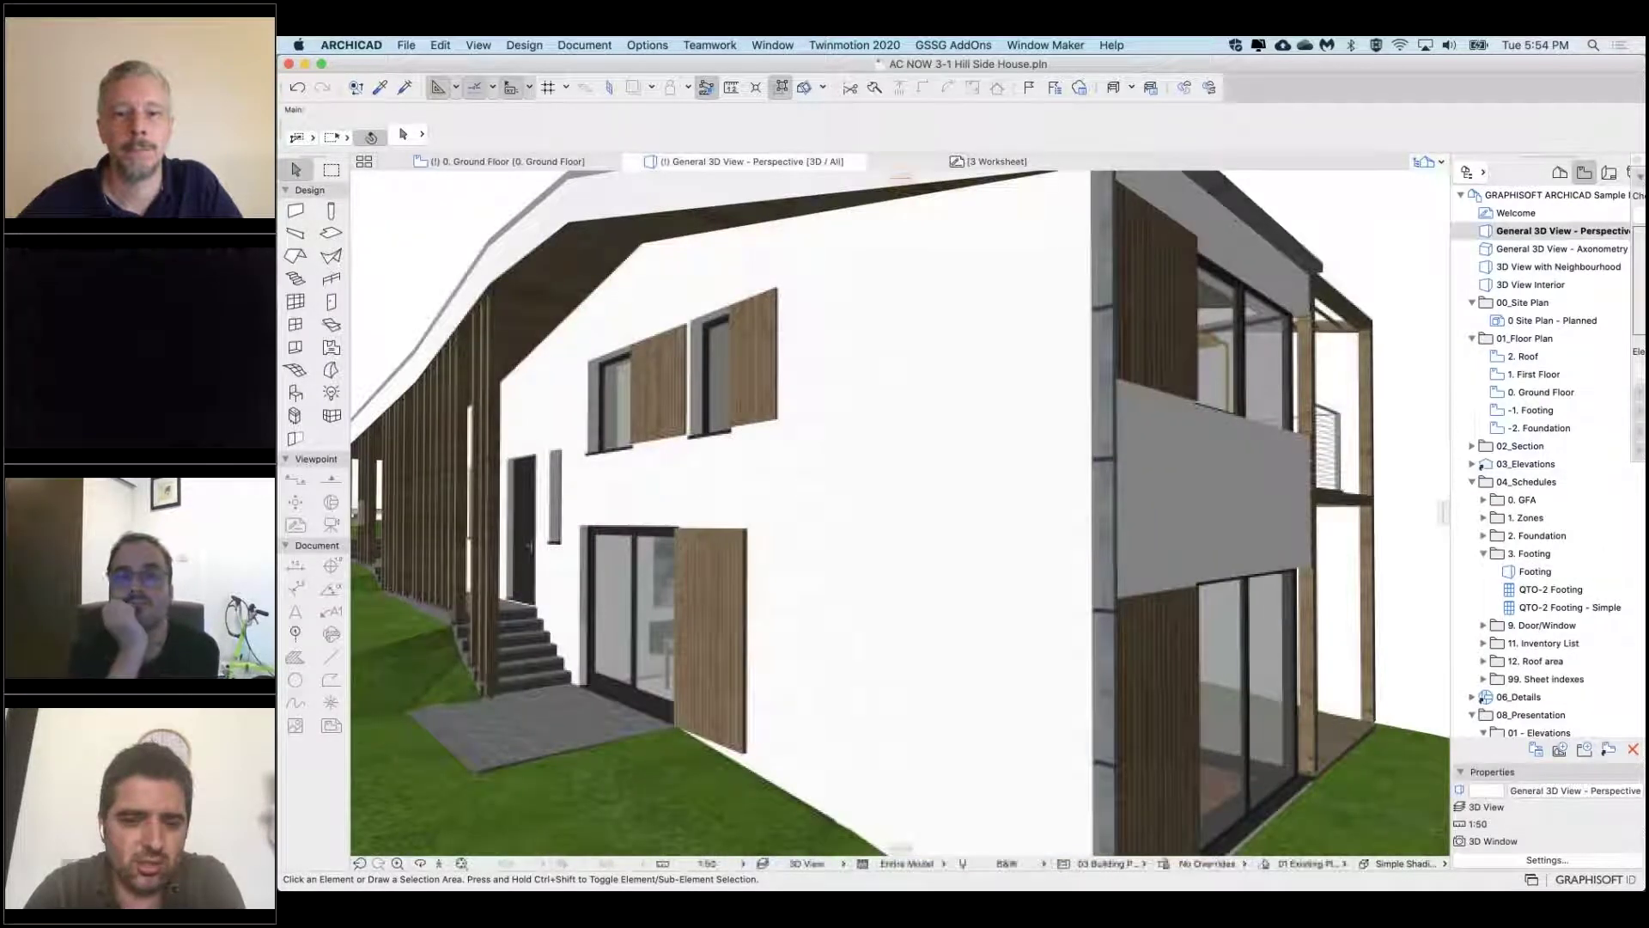
pyautogui.scroll(-5, 1086, 410)
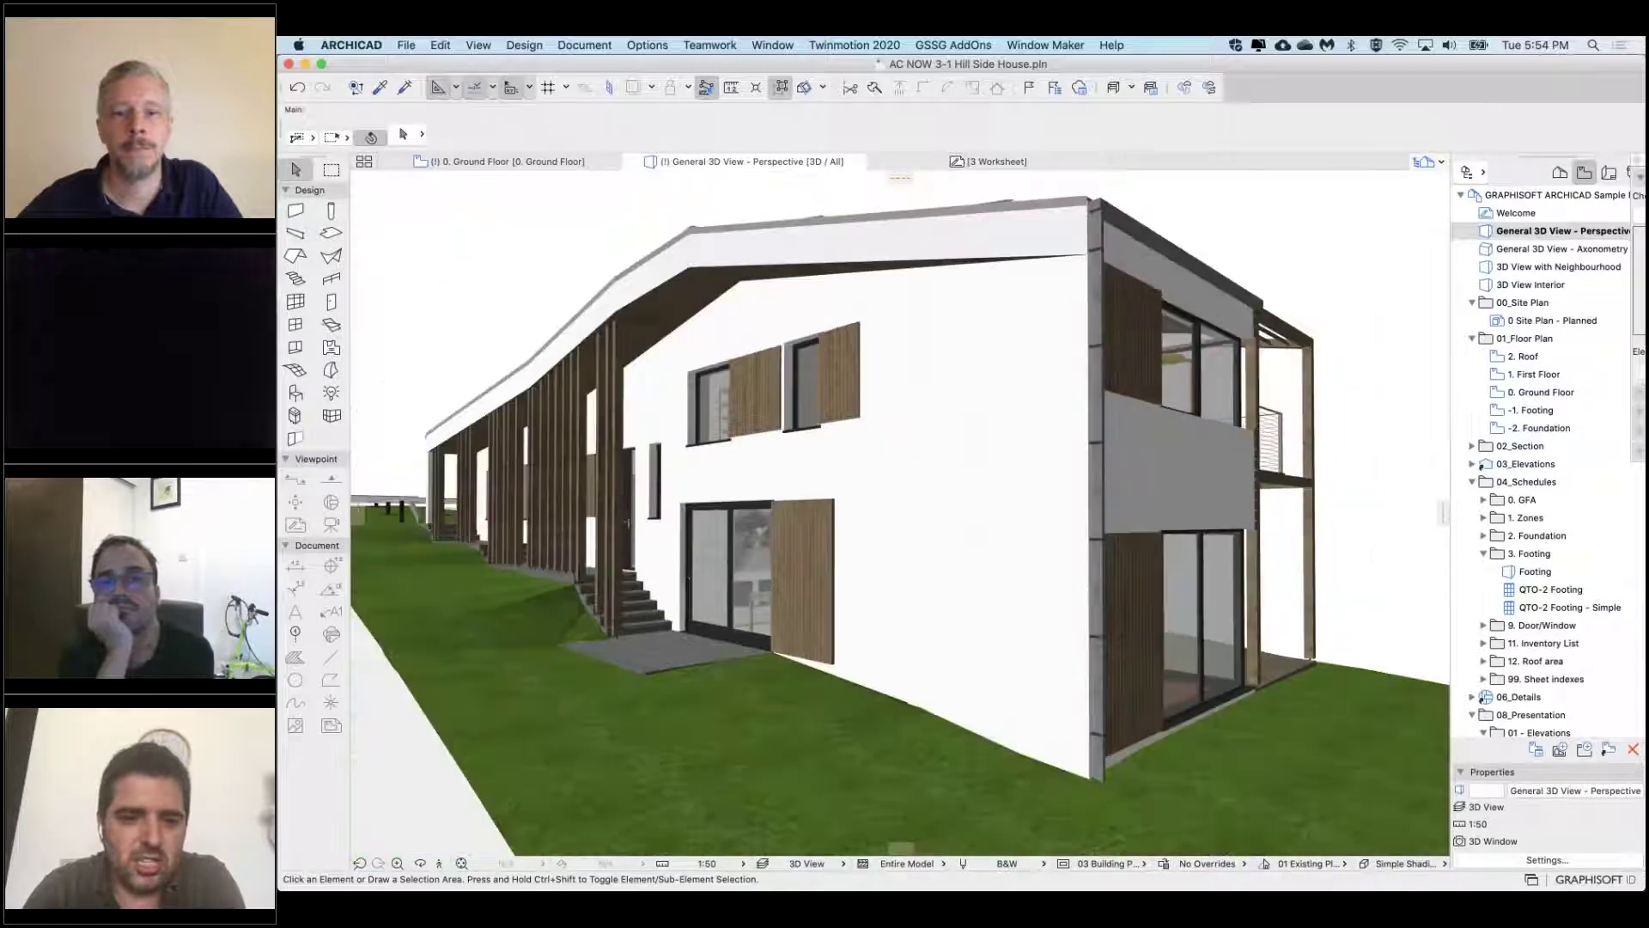
pyautogui.moveTo(1088, 251); pyautogui.dragTo(1096, 311, button='middle')
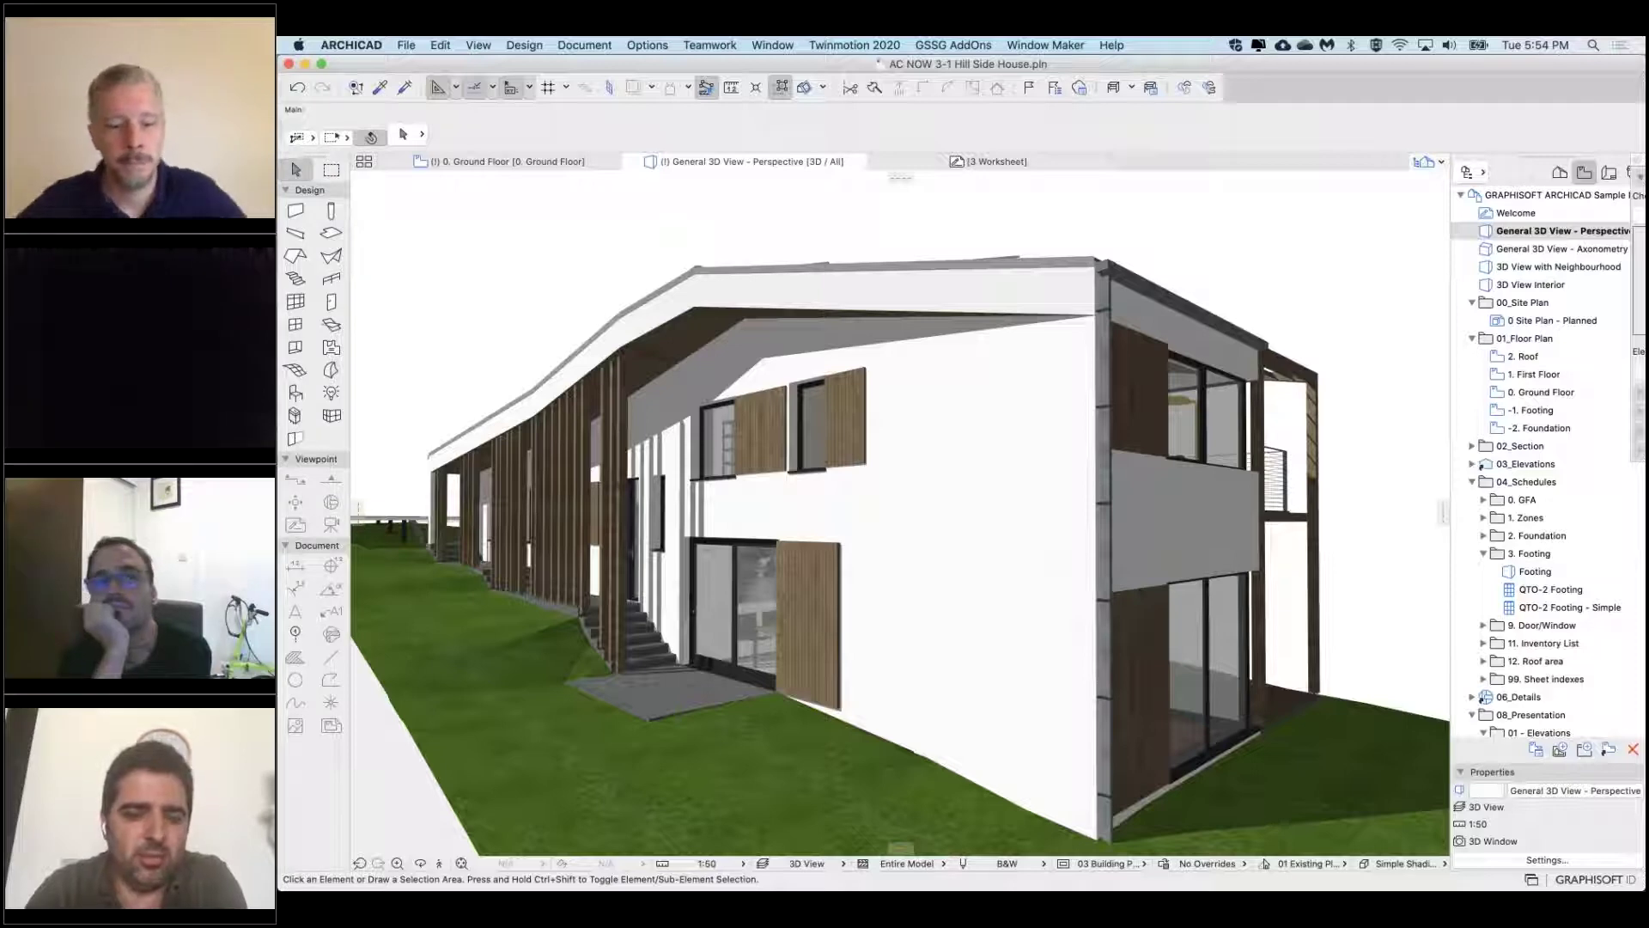
# Apply the 3D View - See Through layer combination to the perspective view to reveal the house's interior through wireframe layers
pyautogui.press('super+l')
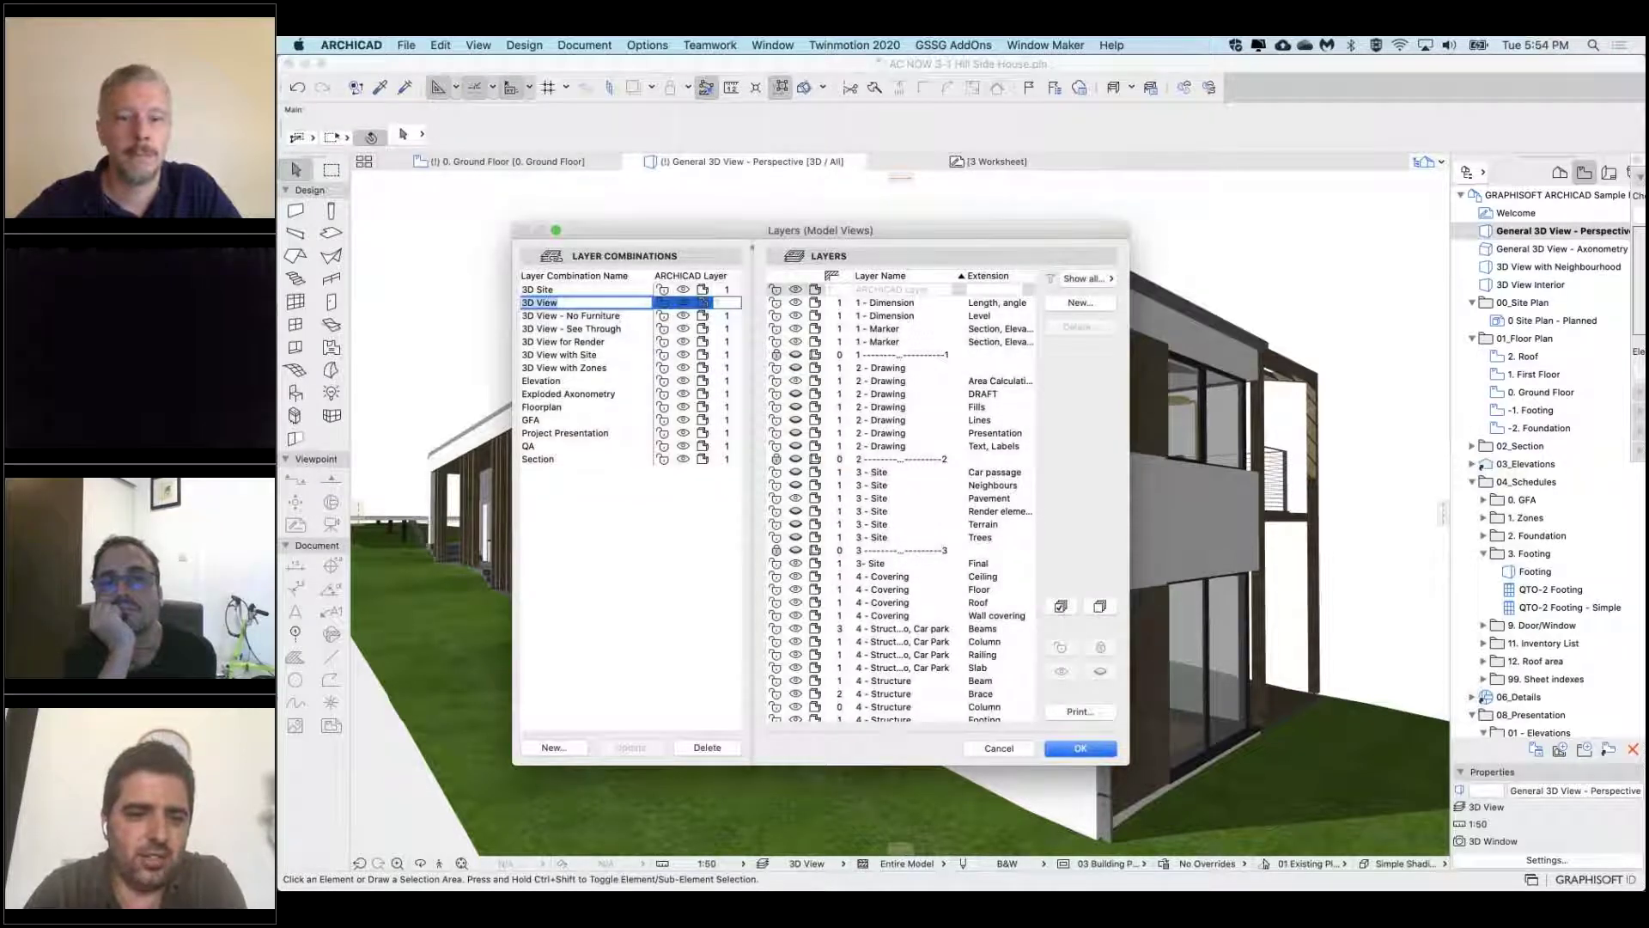
pyautogui.click(581, 330)
pyautogui.click(1080, 749)
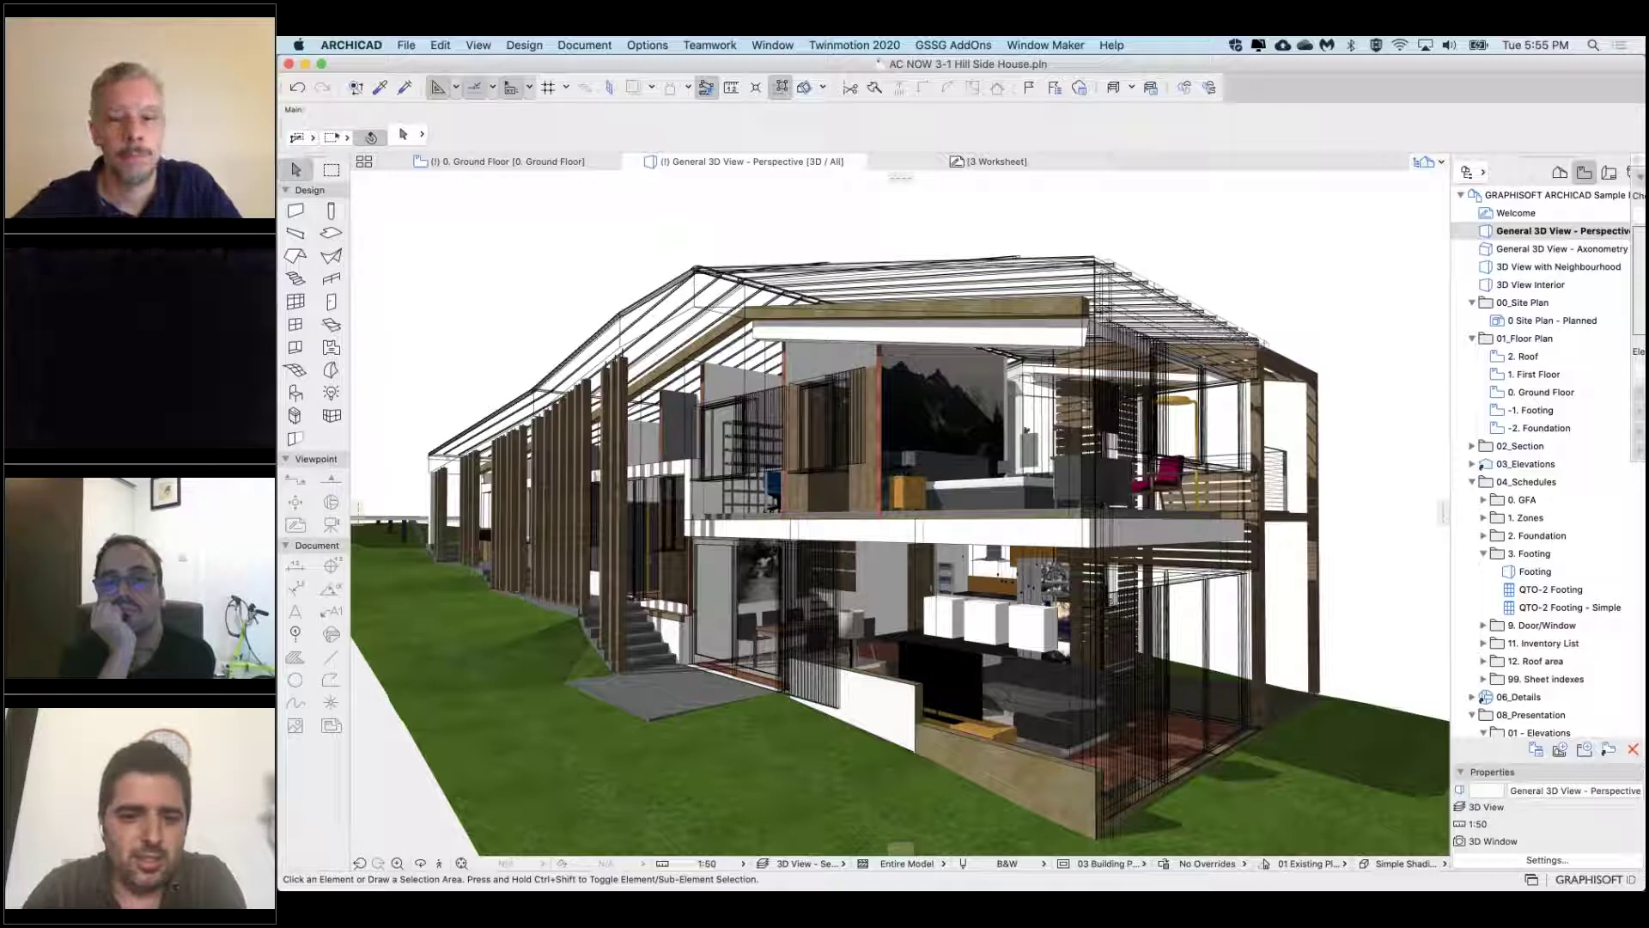
pyautogui.keyDown('shift'); pyautogui.moveTo(900, 515); pyautogui.dragTo(852, 526, button='middle'); pyautogui.keyUp('shift')
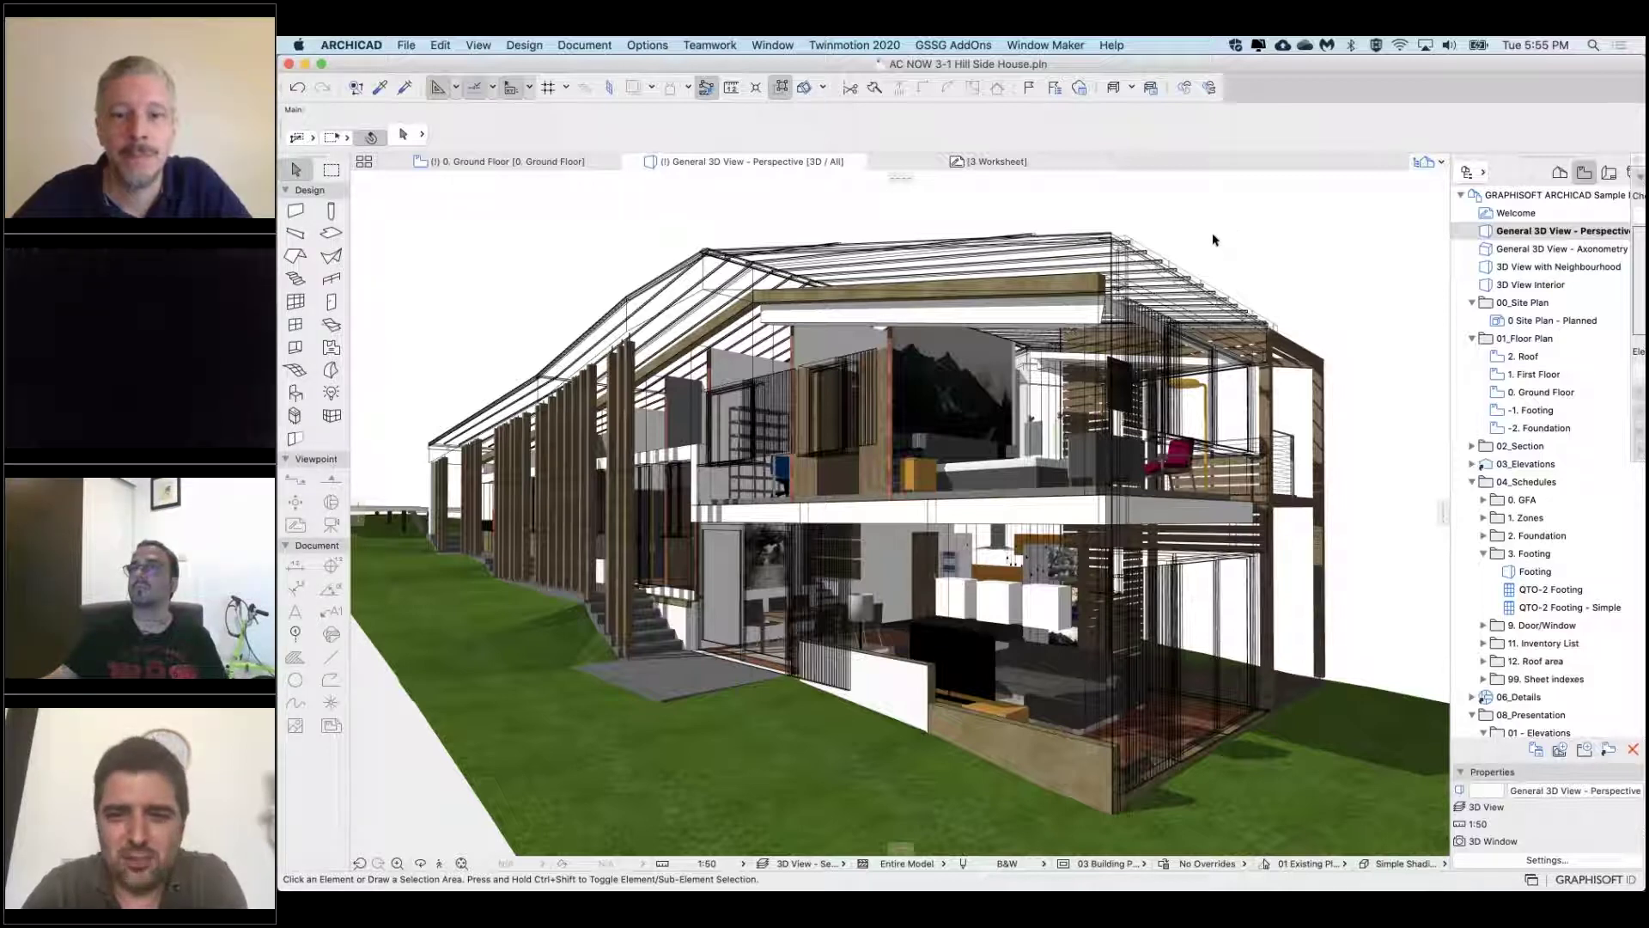
pyautogui.moveTo(1213, 241); pyautogui.dragTo(1223, 237, button='middle')
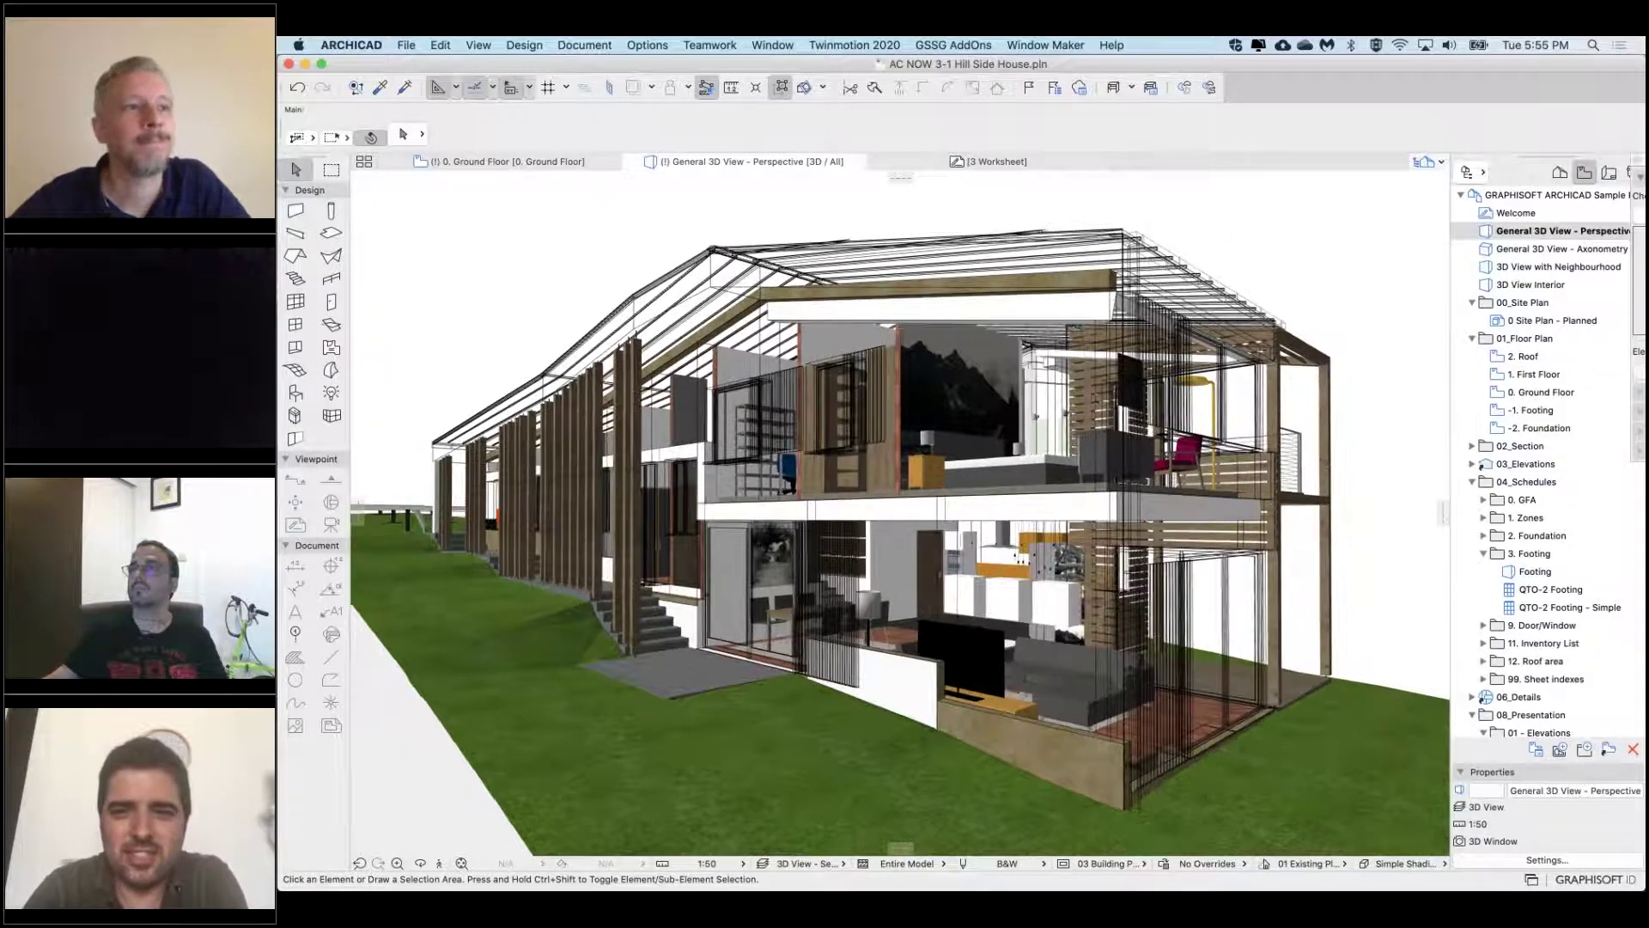
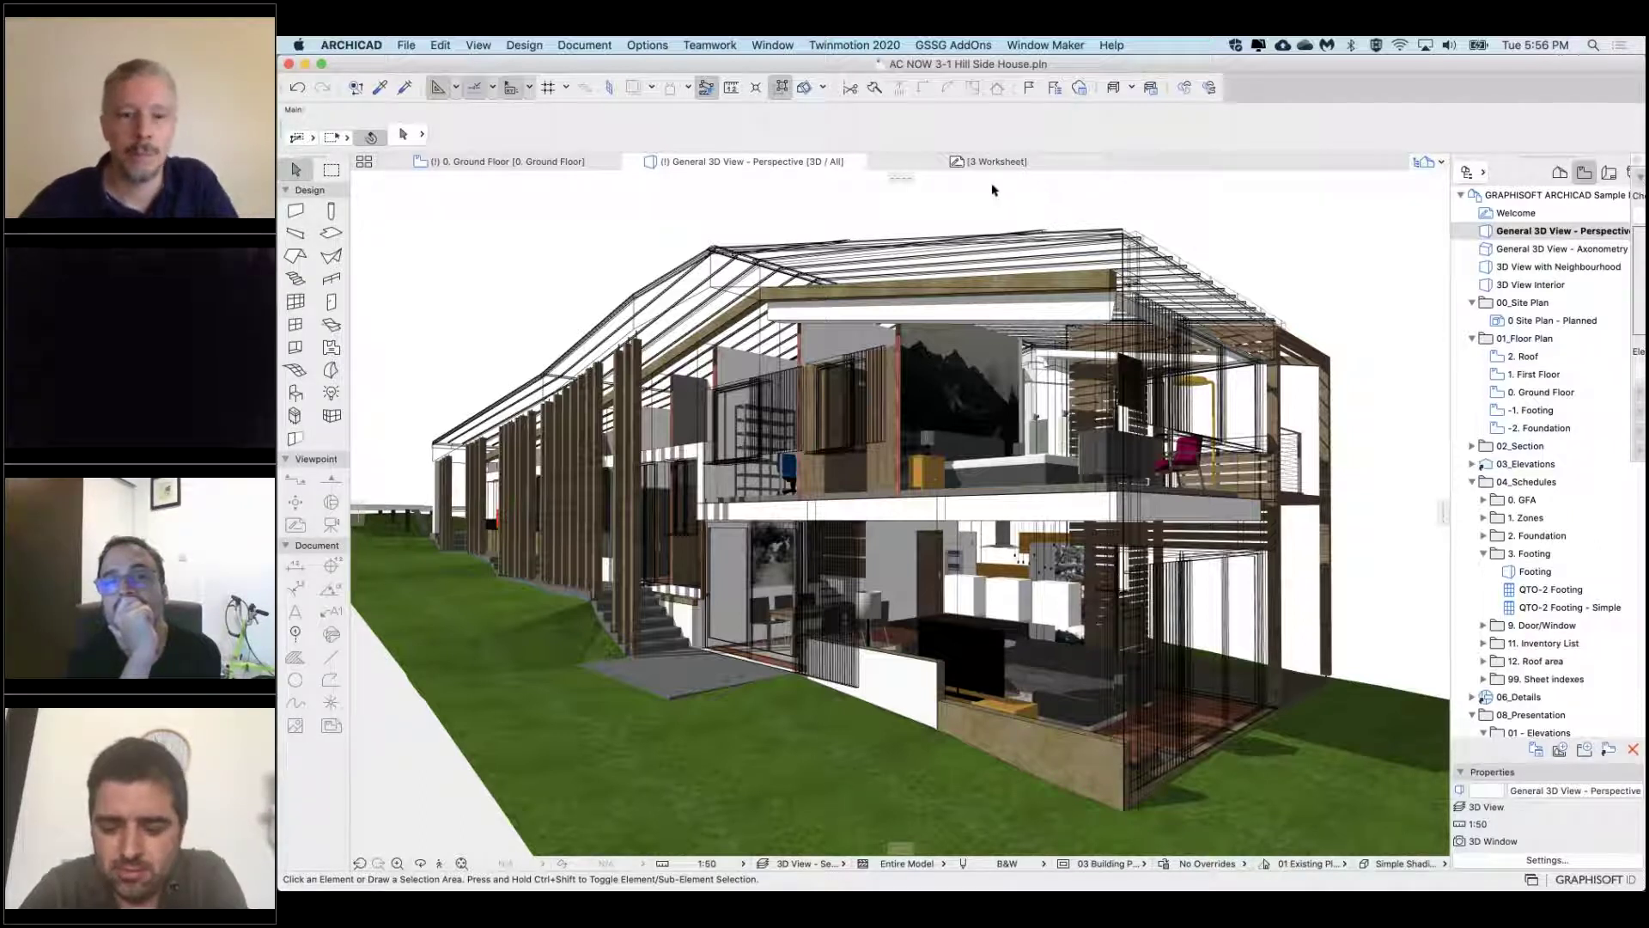
# Examine the wireframe setting of the 4 - Structure Wall layer in the 3D View - See Through layer combination
pyautogui.press('super+l')
pyautogui.scroll(-10, 867, 642)
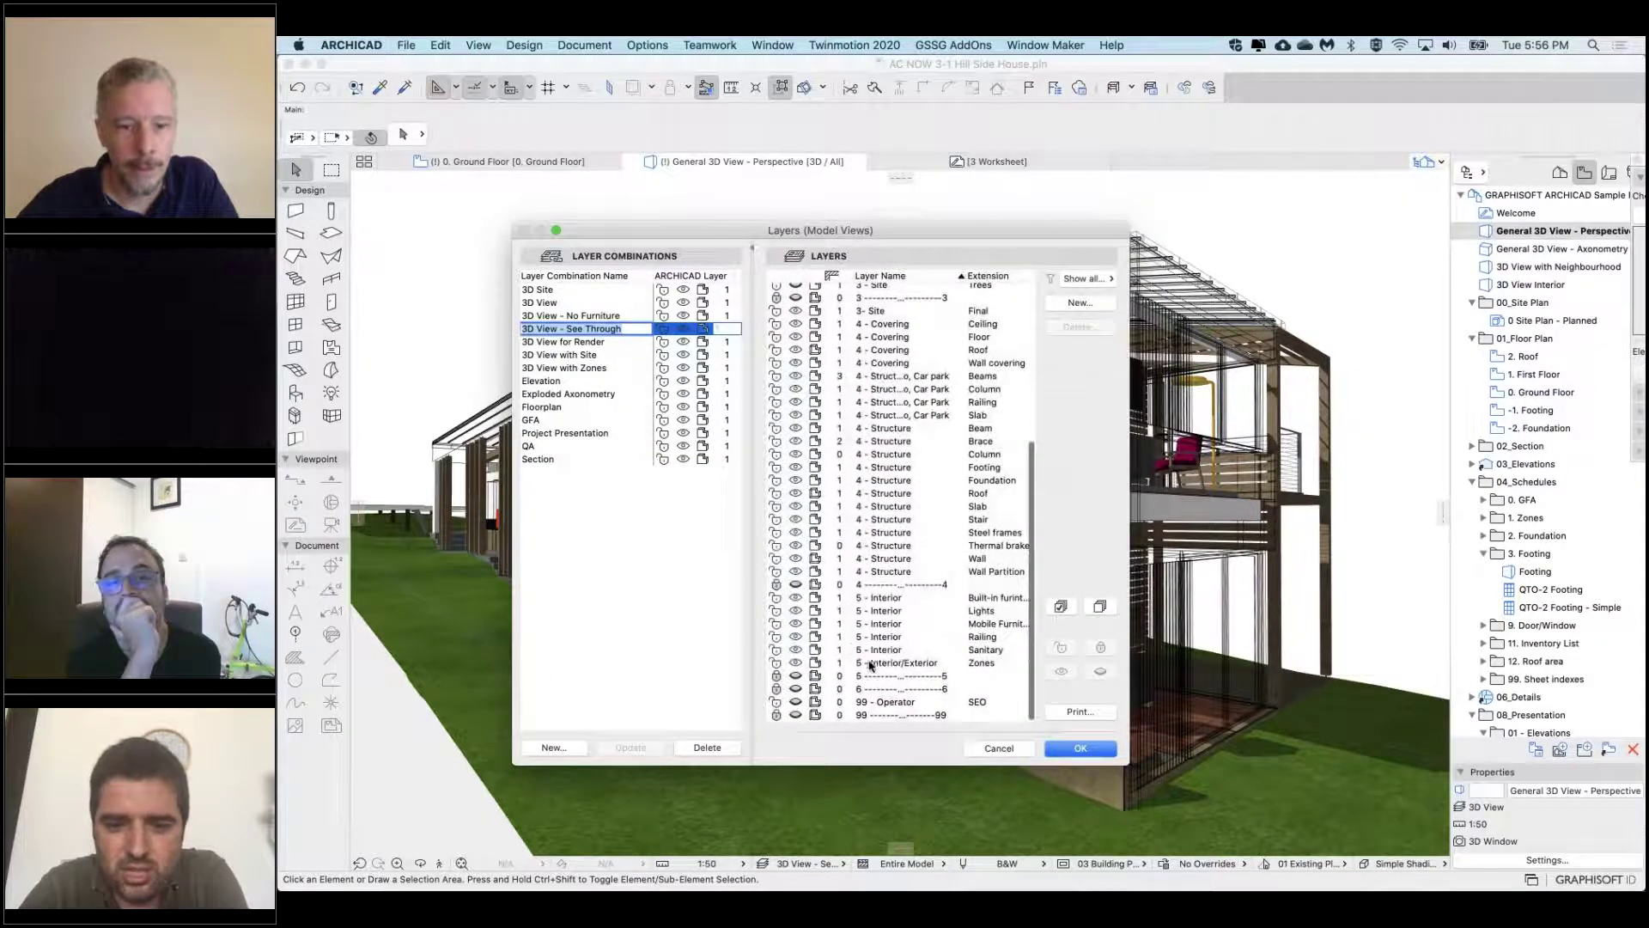
pyautogui.scroll(3, 898, 526)
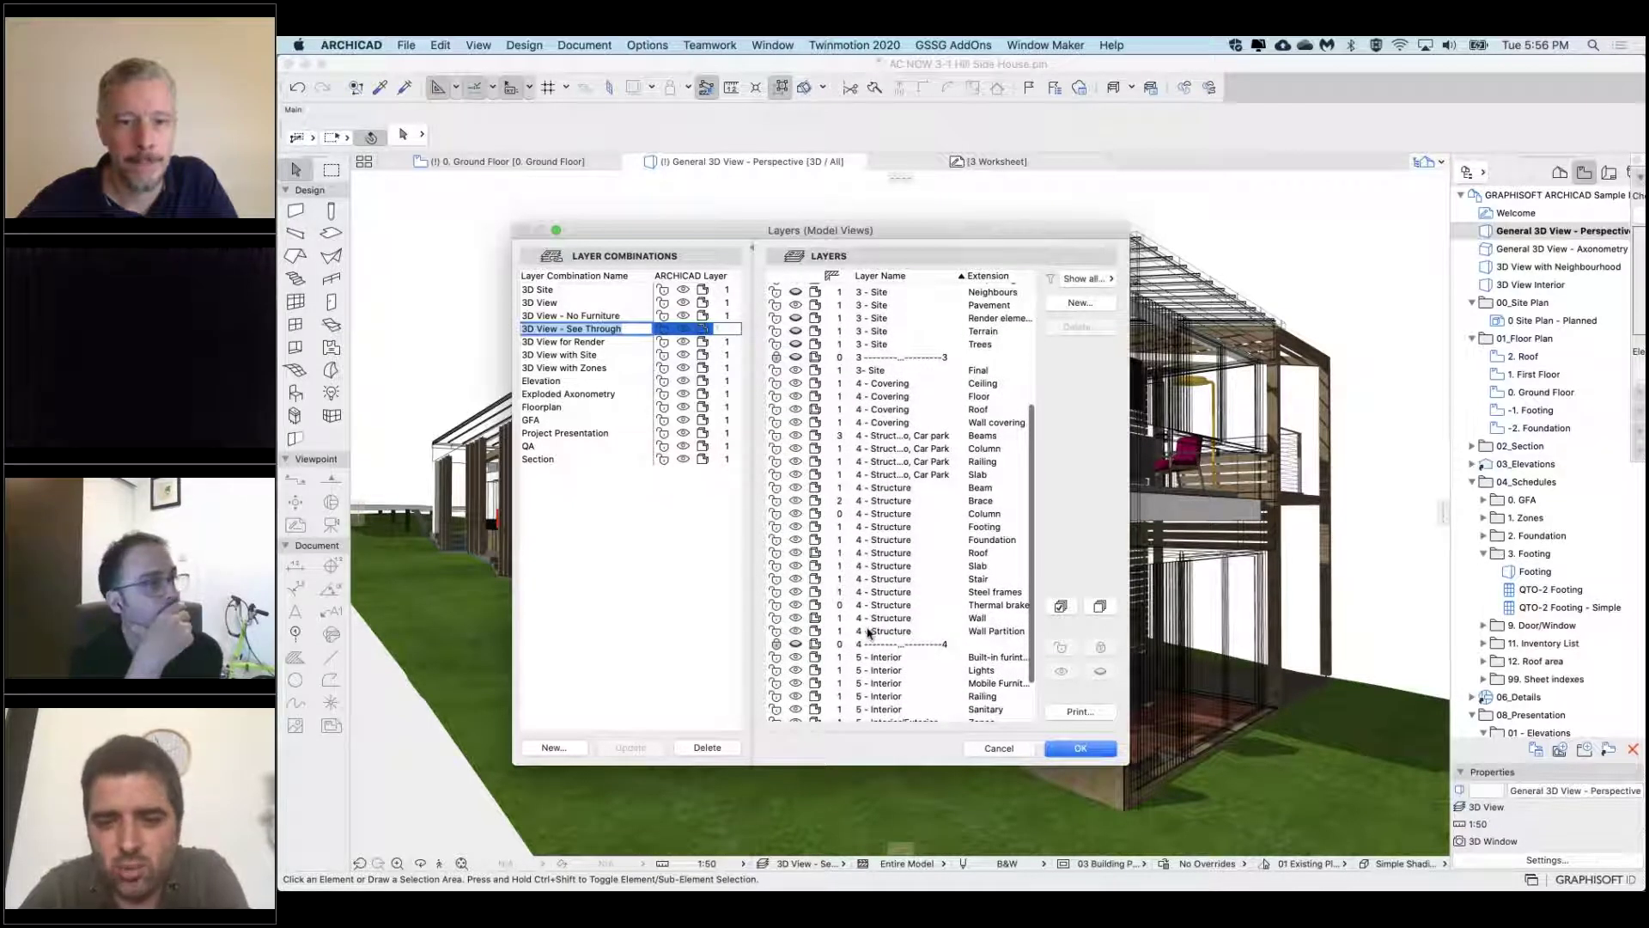
pyautogui.click(892, 619)
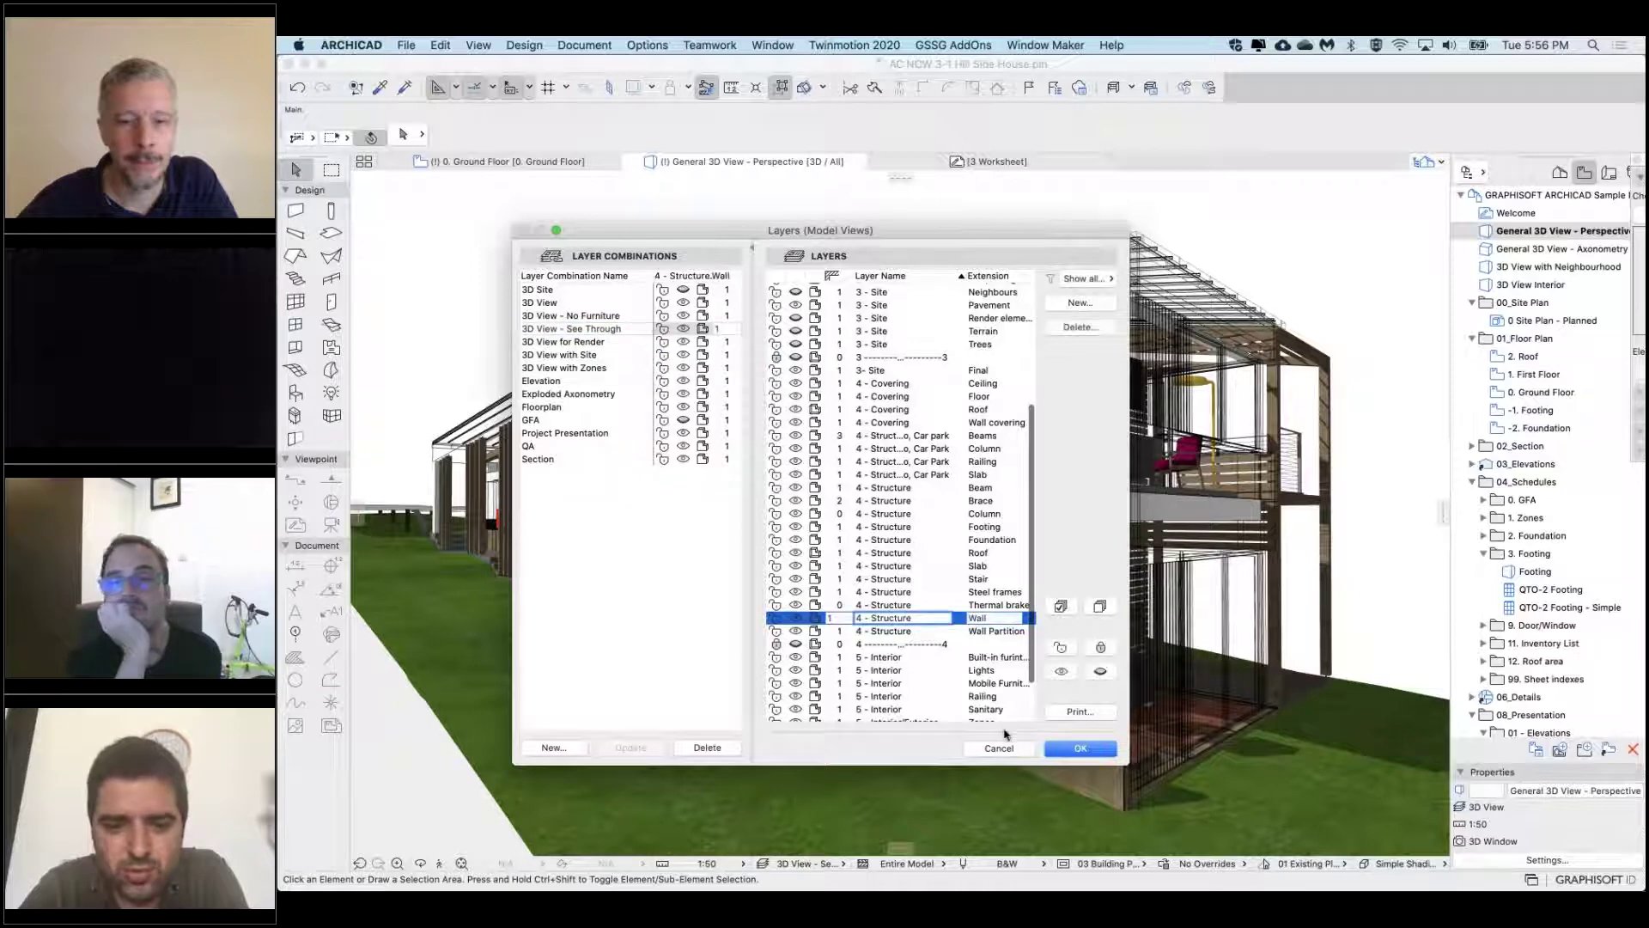
pyautogui.click(999, 749)
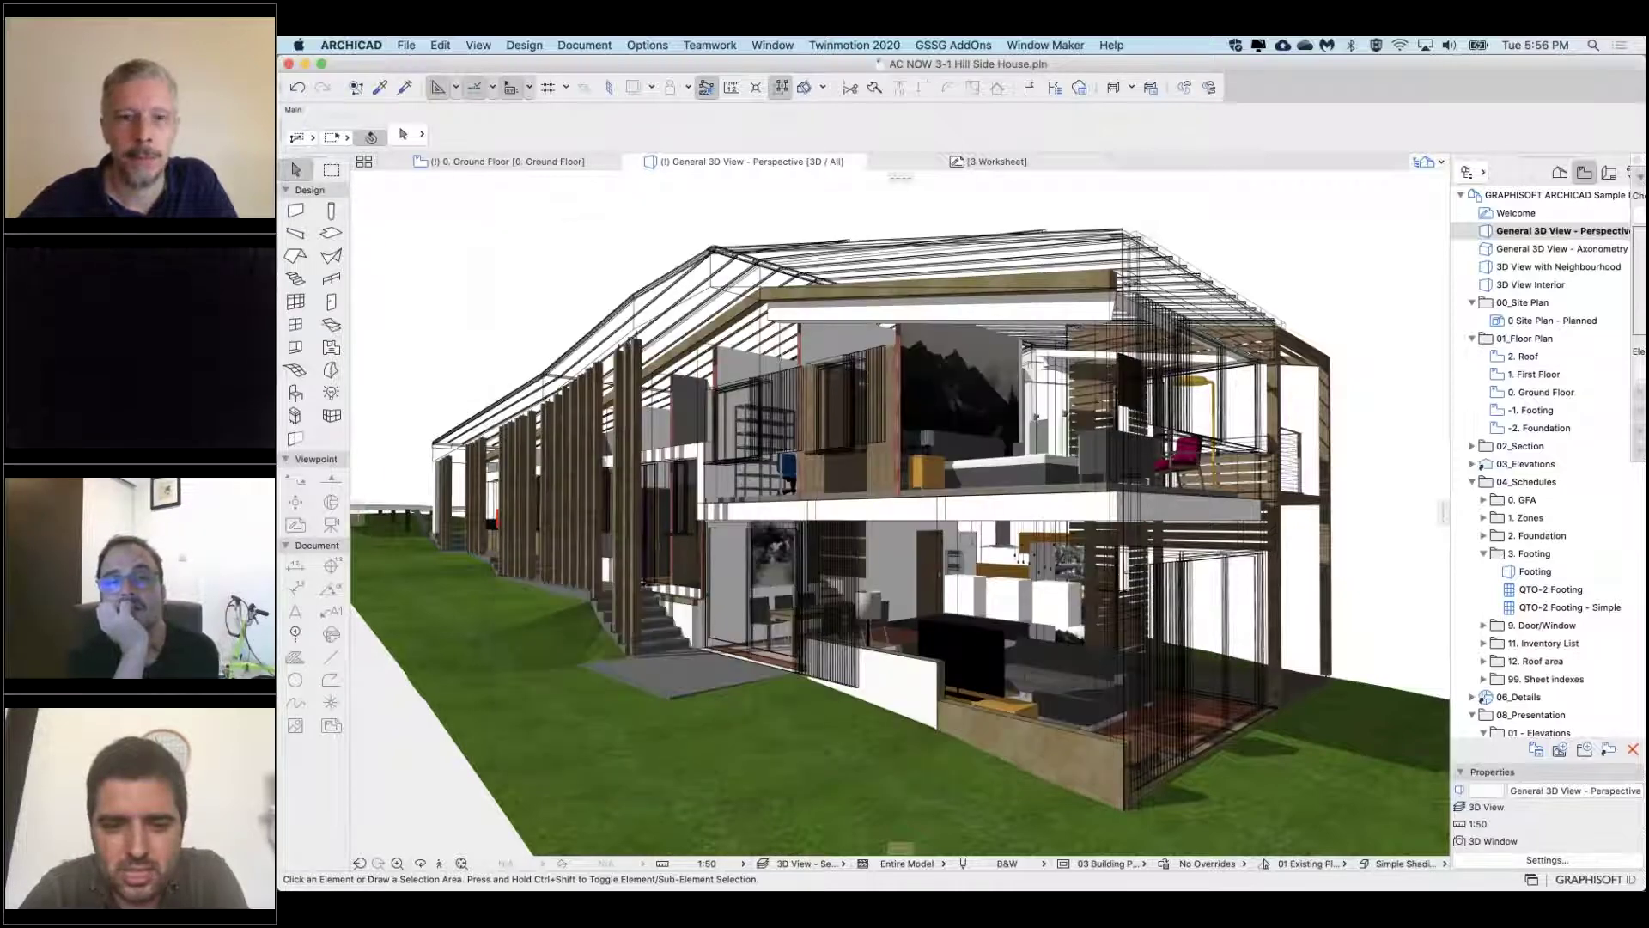
# Apply the 3D View layer combination to the perspective view
pyautogui.press('super+l')
pyautogui.click(544, 302)
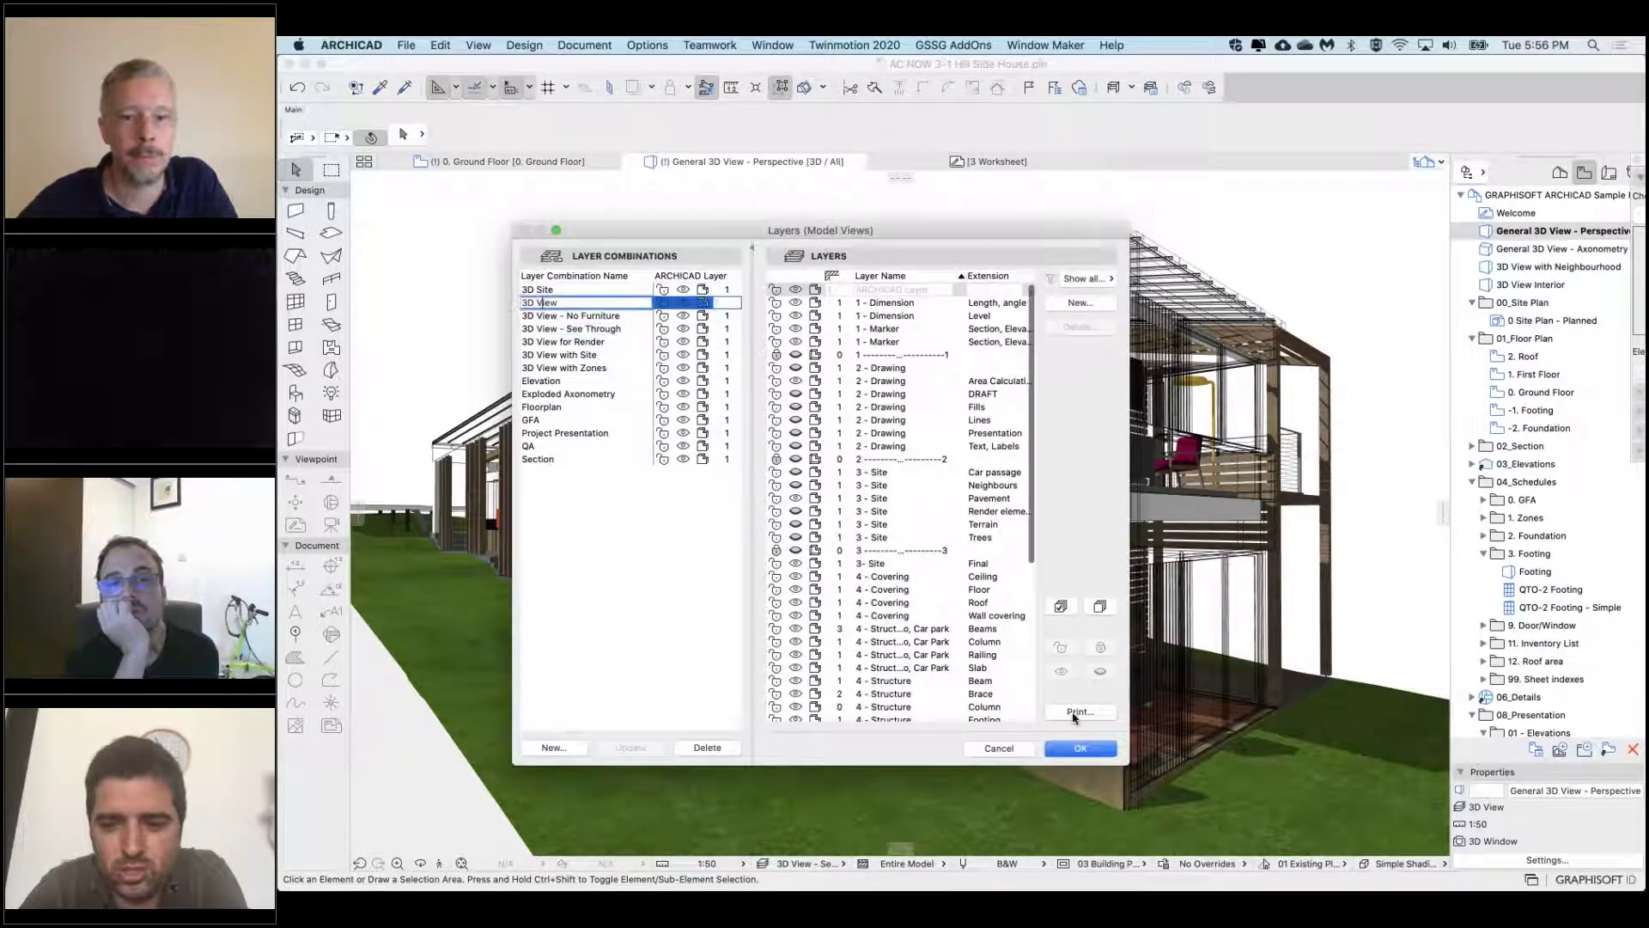
pyautogui.click(1079, 749)
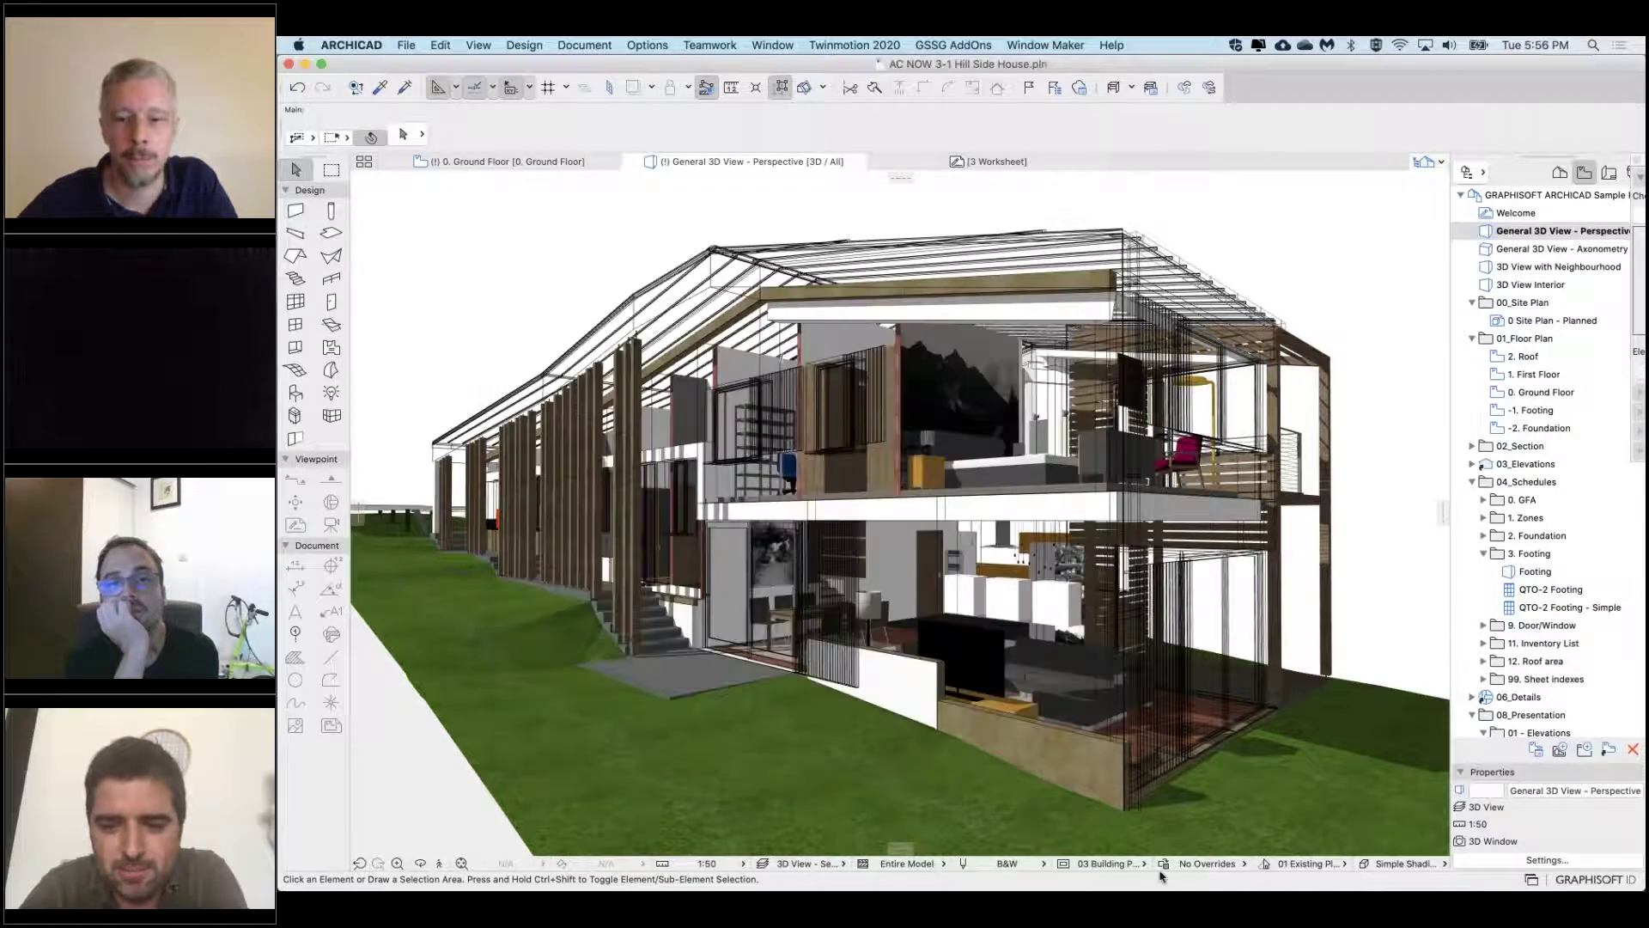
# Create a new graphic override combination named Archicad Now!
pyautogui.click(1162, 864)
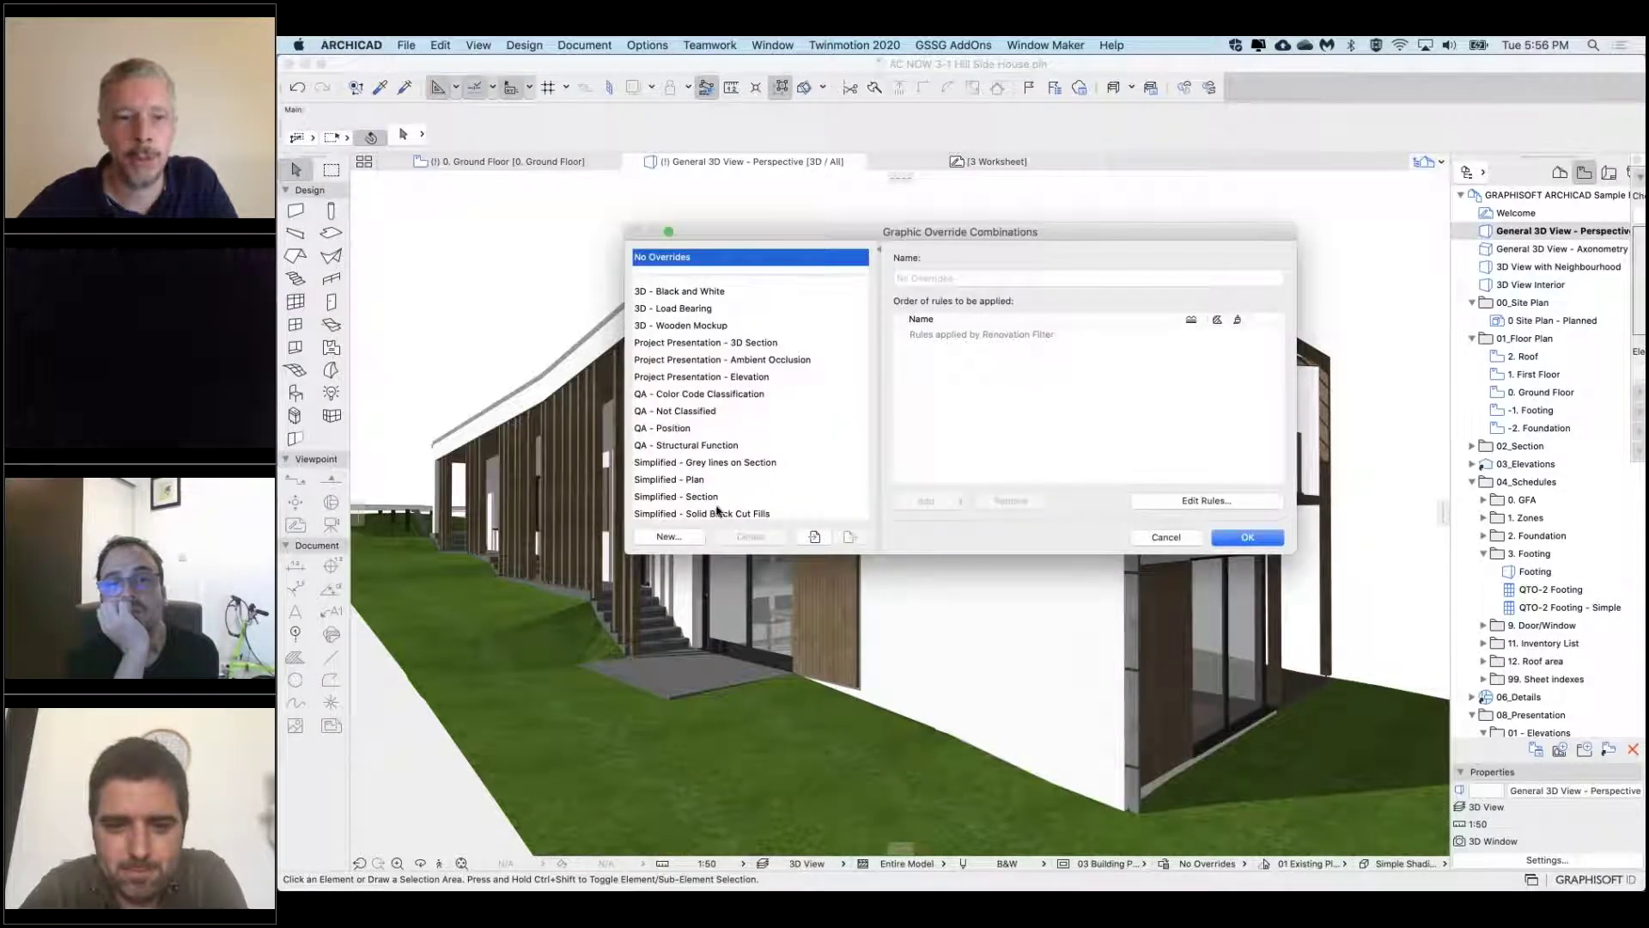
pyautogui.click(668, 537)
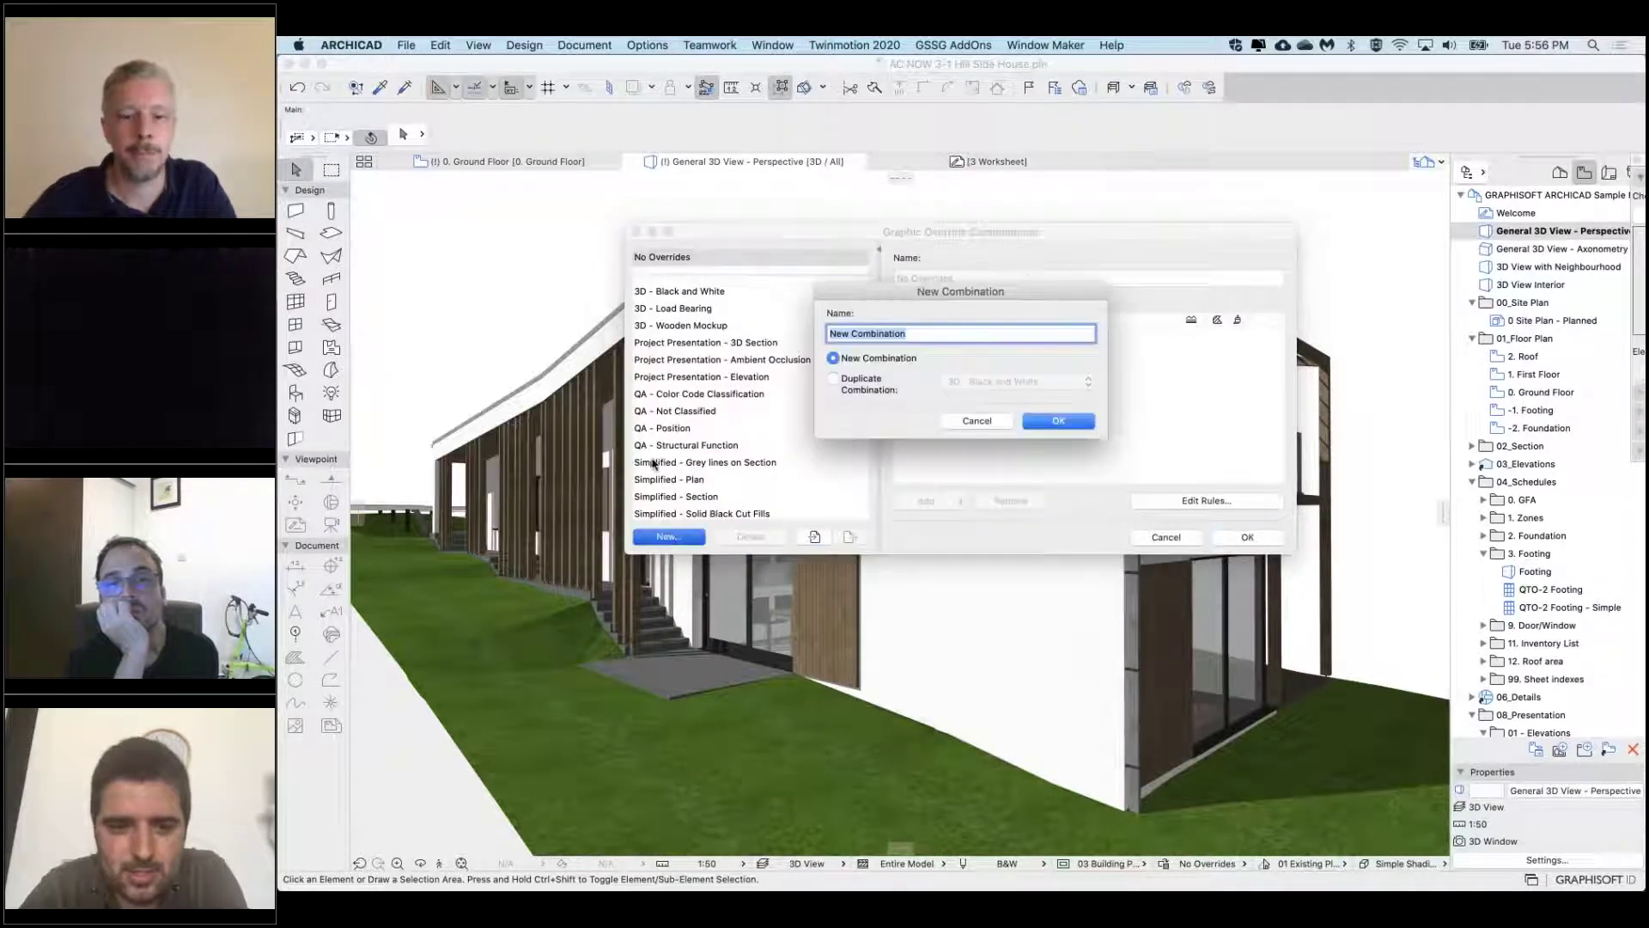
pyautogui.write('Archicad Now!')
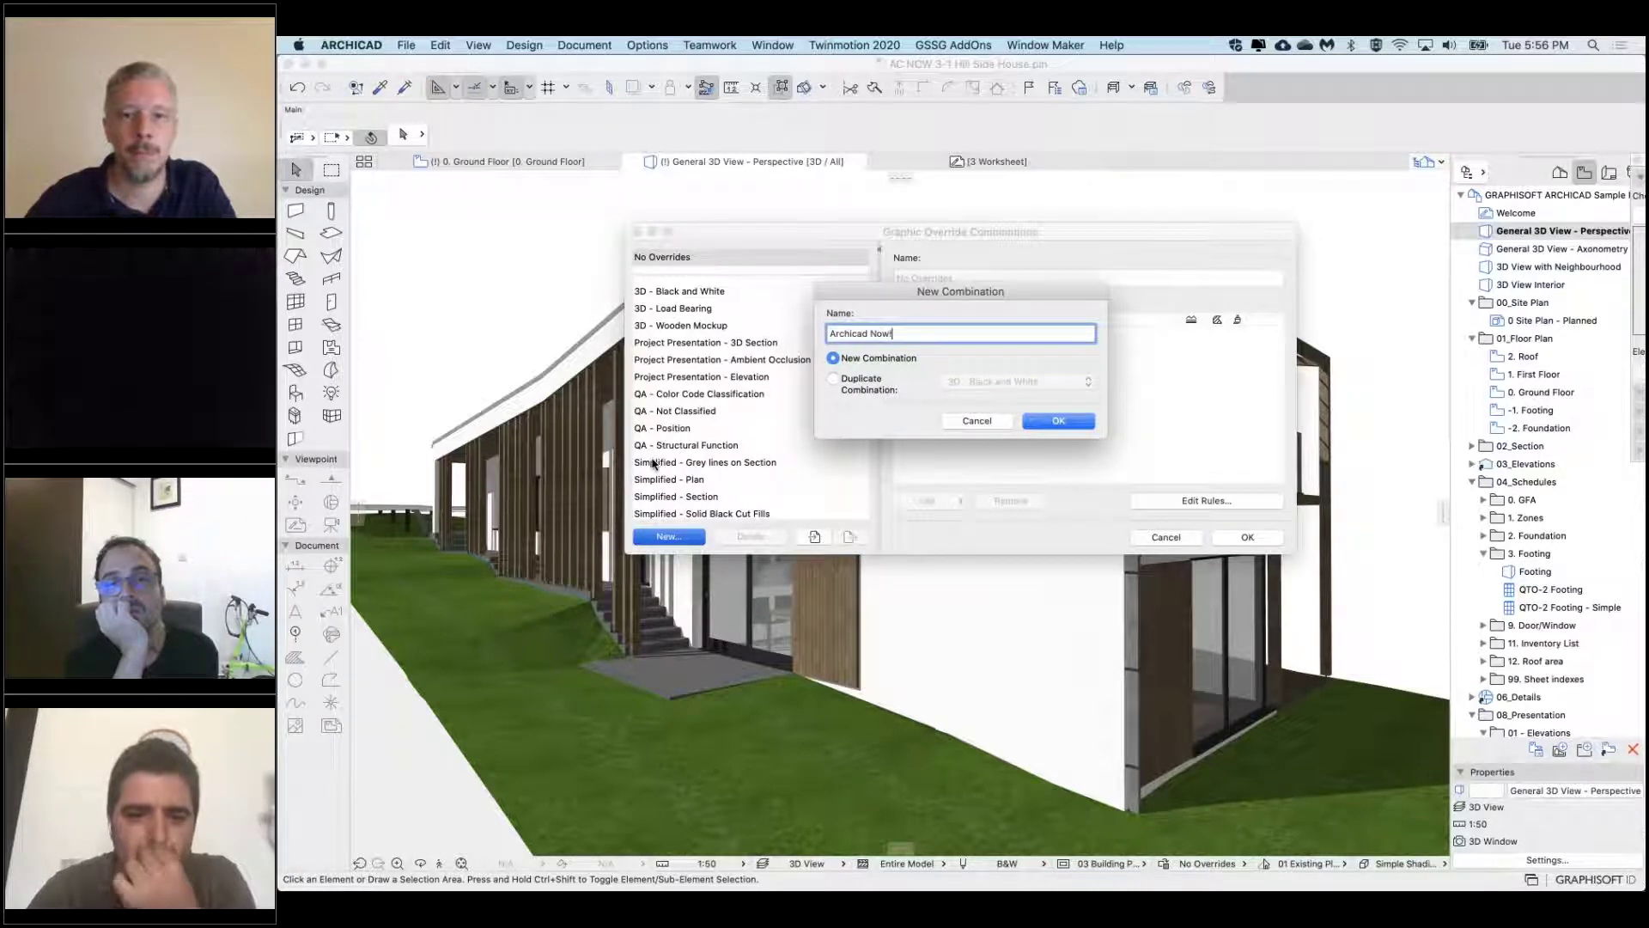
pyautogui.press('Return')
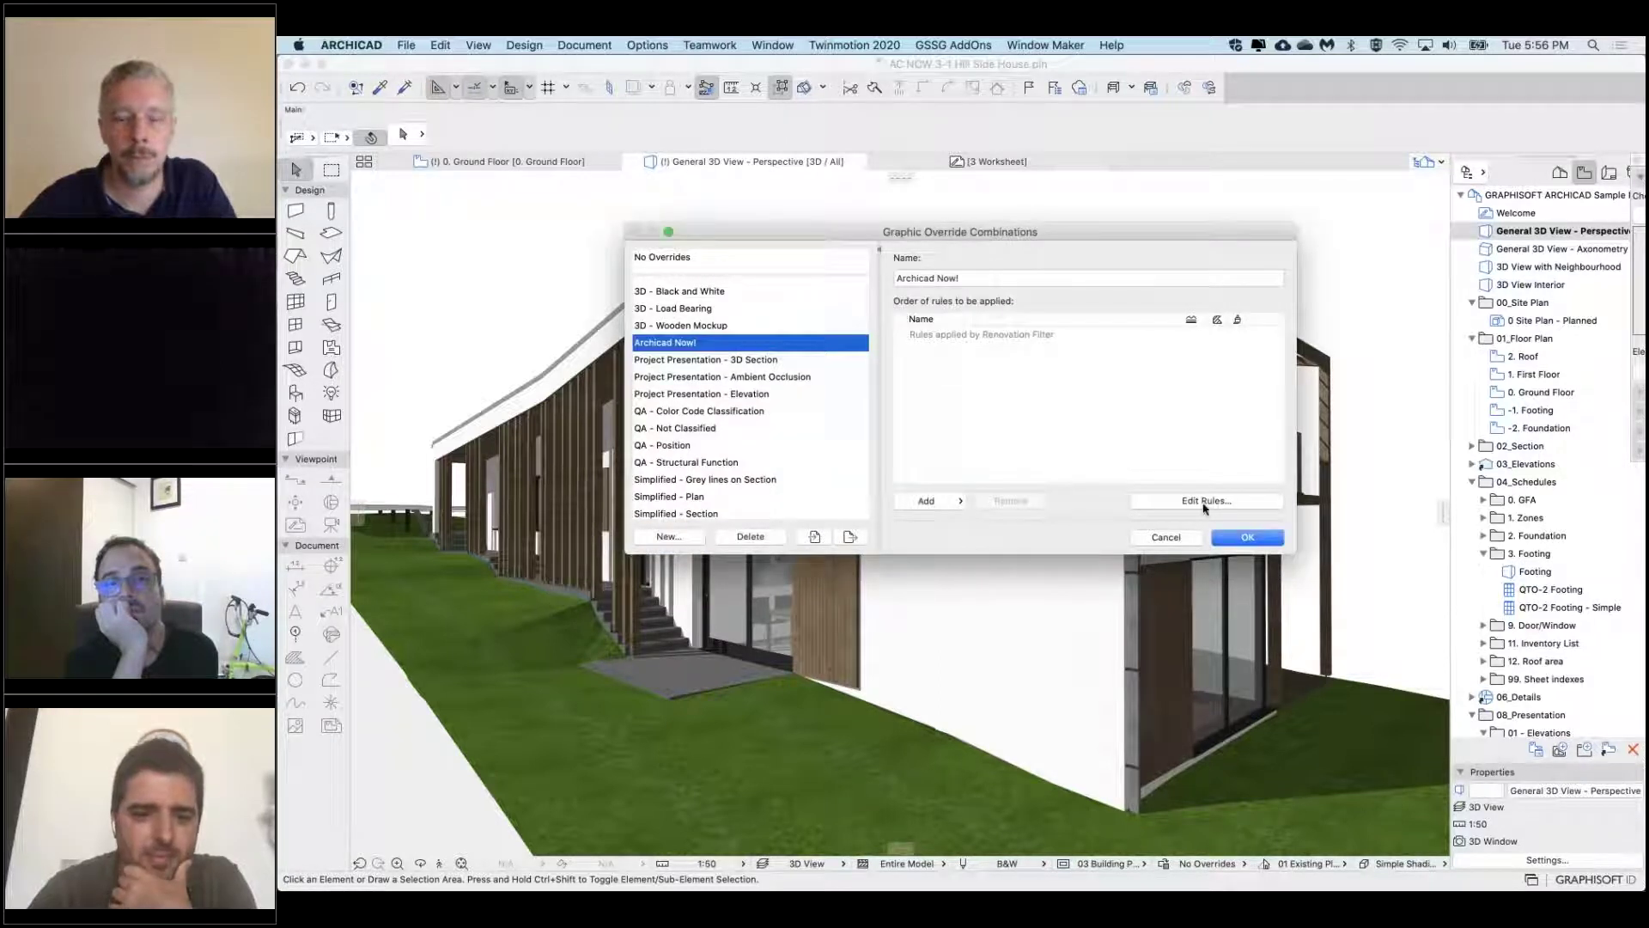
# Add a new override rule named Walls - Transparent to the Archicad Now! combination
pyautogui.click(939, 501)
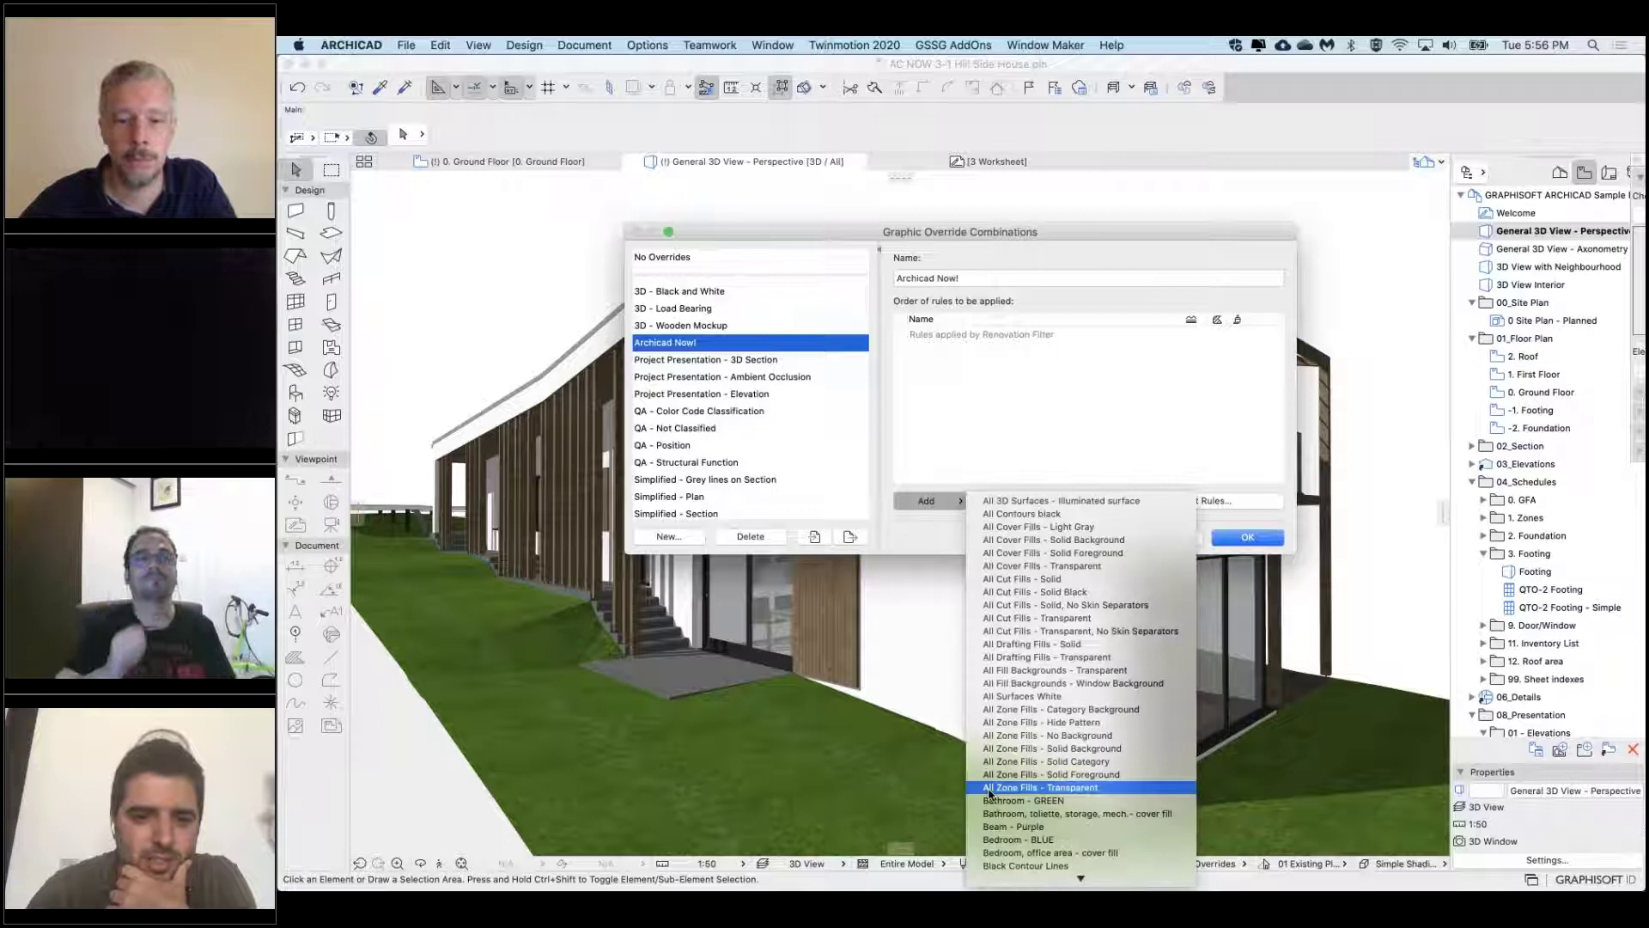
pyautogui.click(1022, 877)
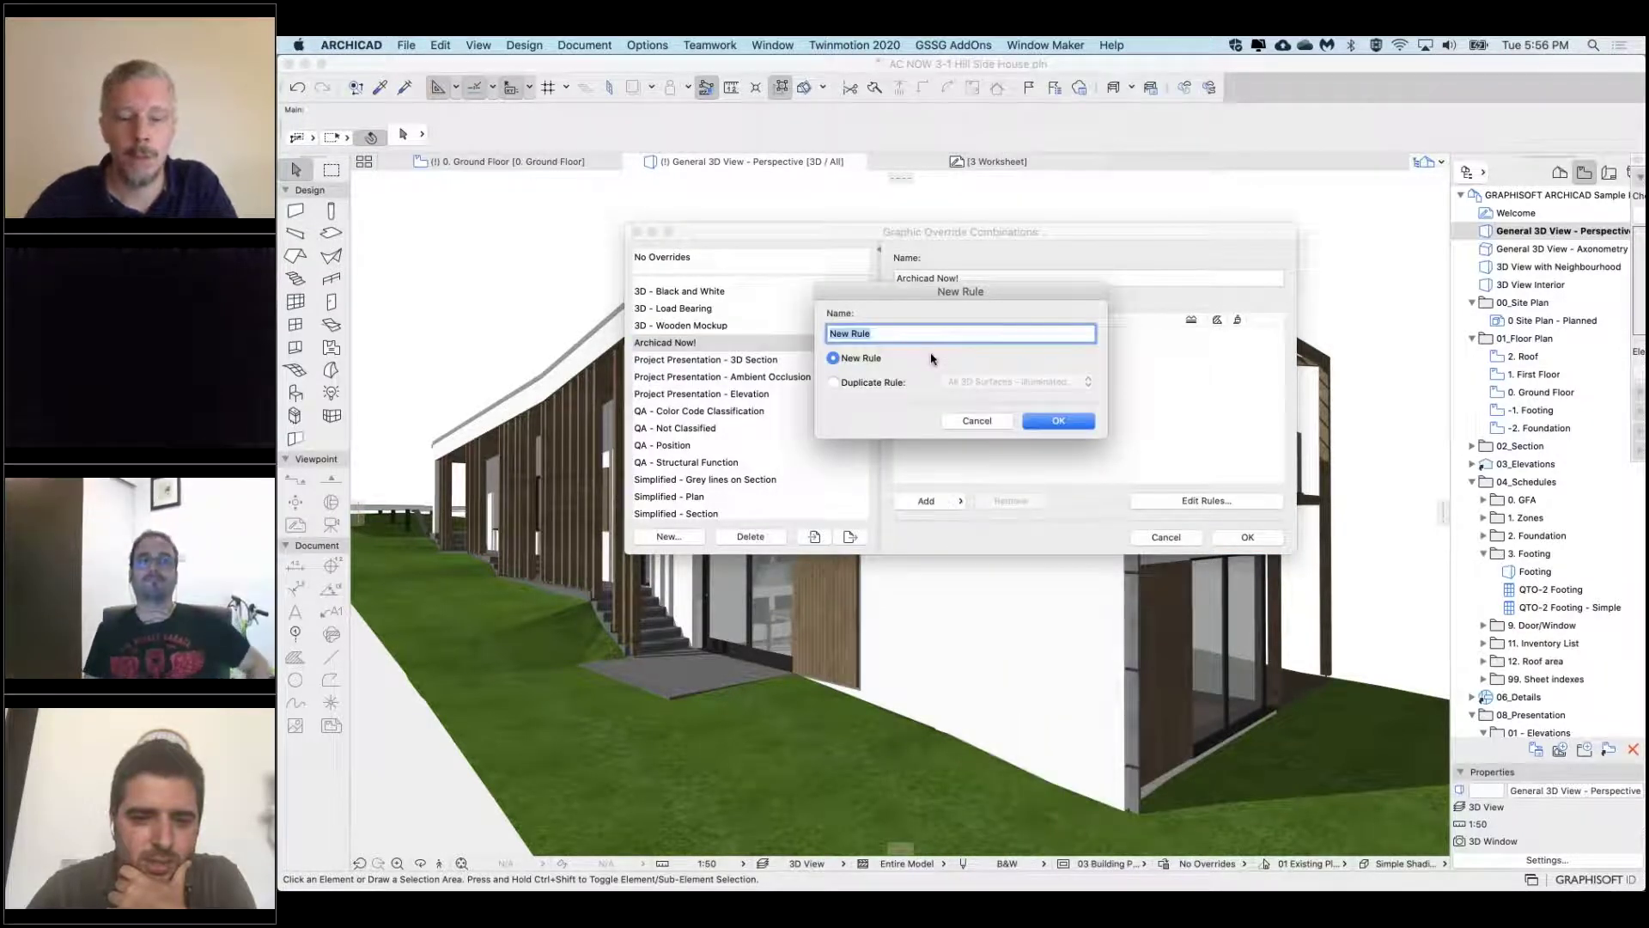
pyautogui.write('Walls - Transparent')
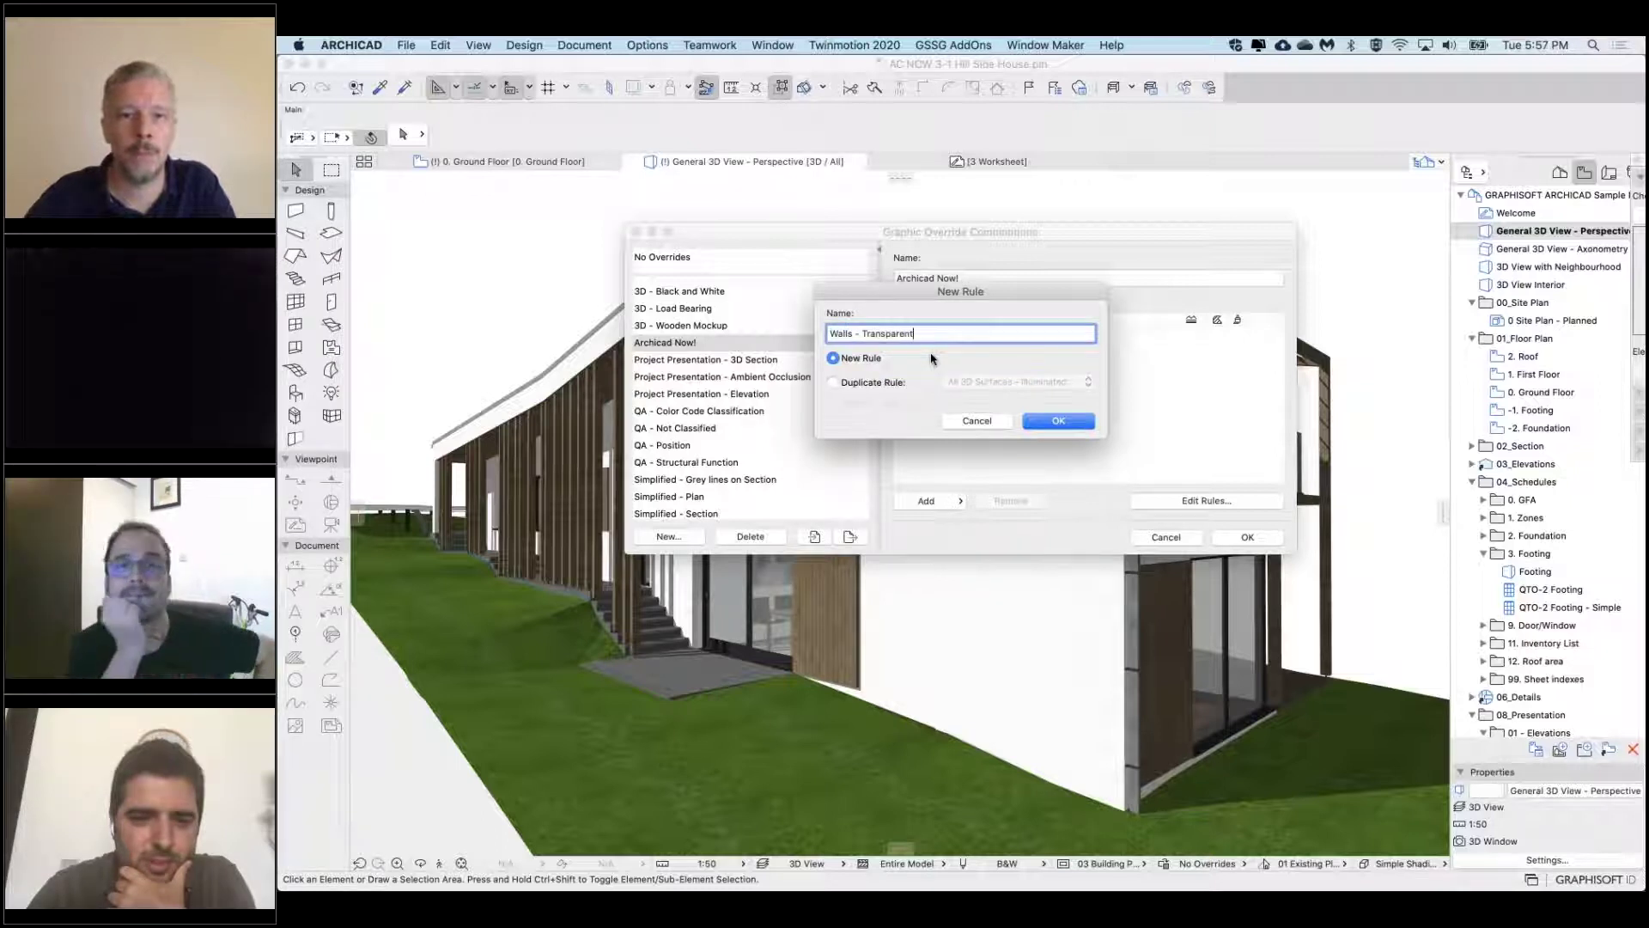
pyautogui.press('Return')
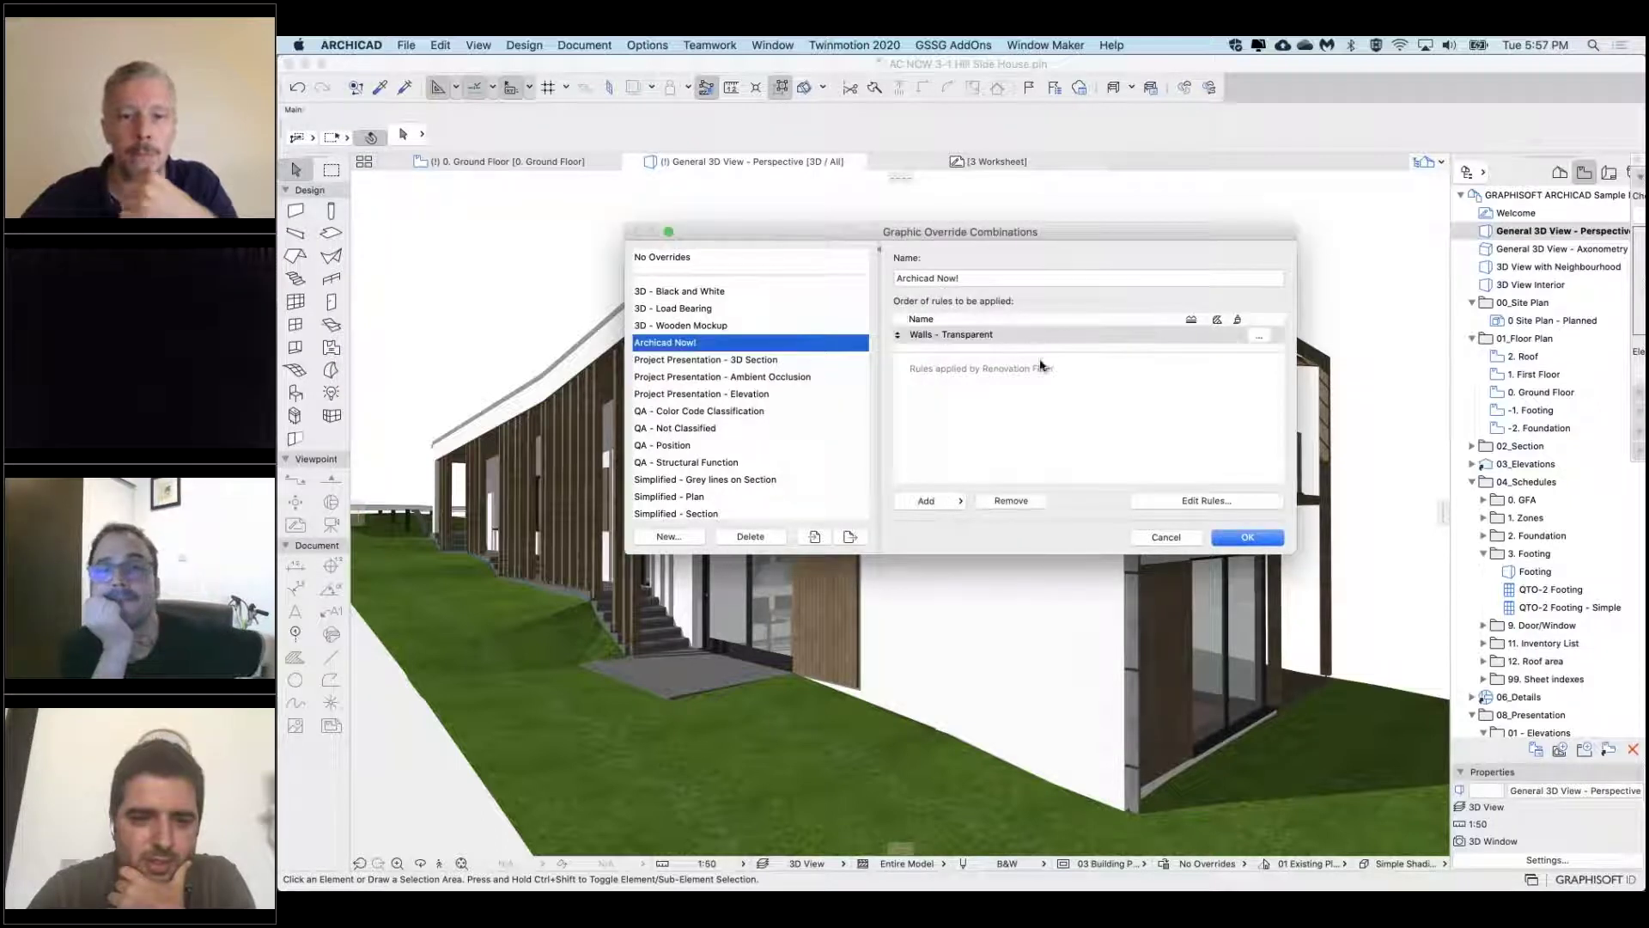
# Add a Layer criterion to the Walls - Transparent rule so it targets elements on the 4 - Structure.Wall layer
pyautogui.doubleClick(1126, 338)
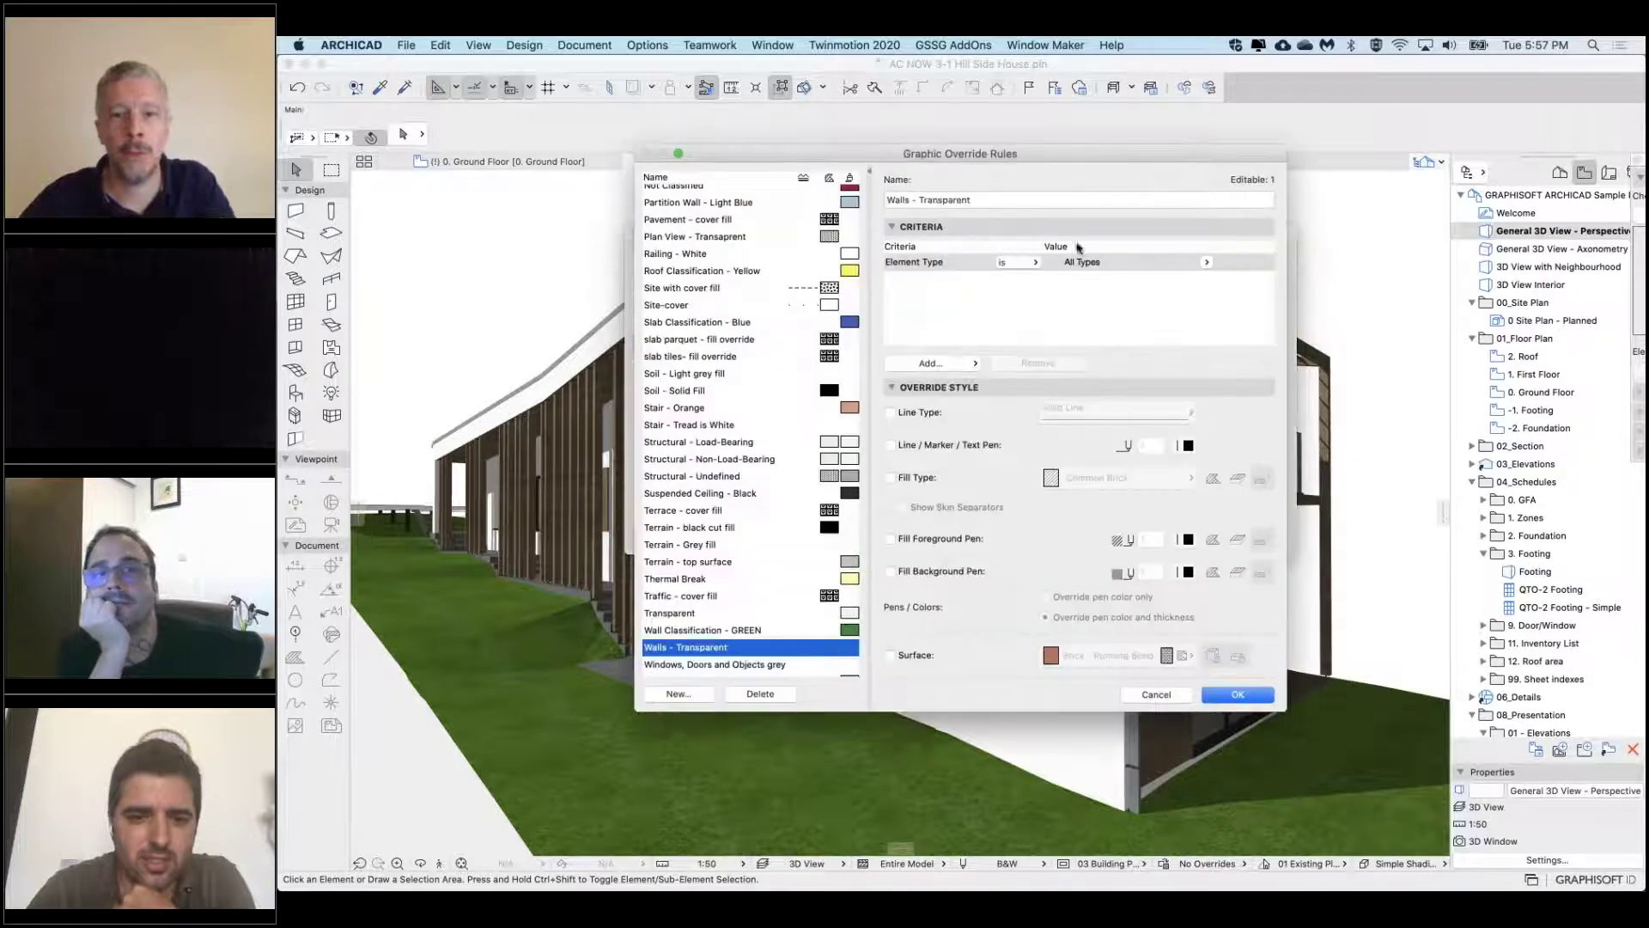
pyautogui.click(944, 364)
pyautogui.write('layer')
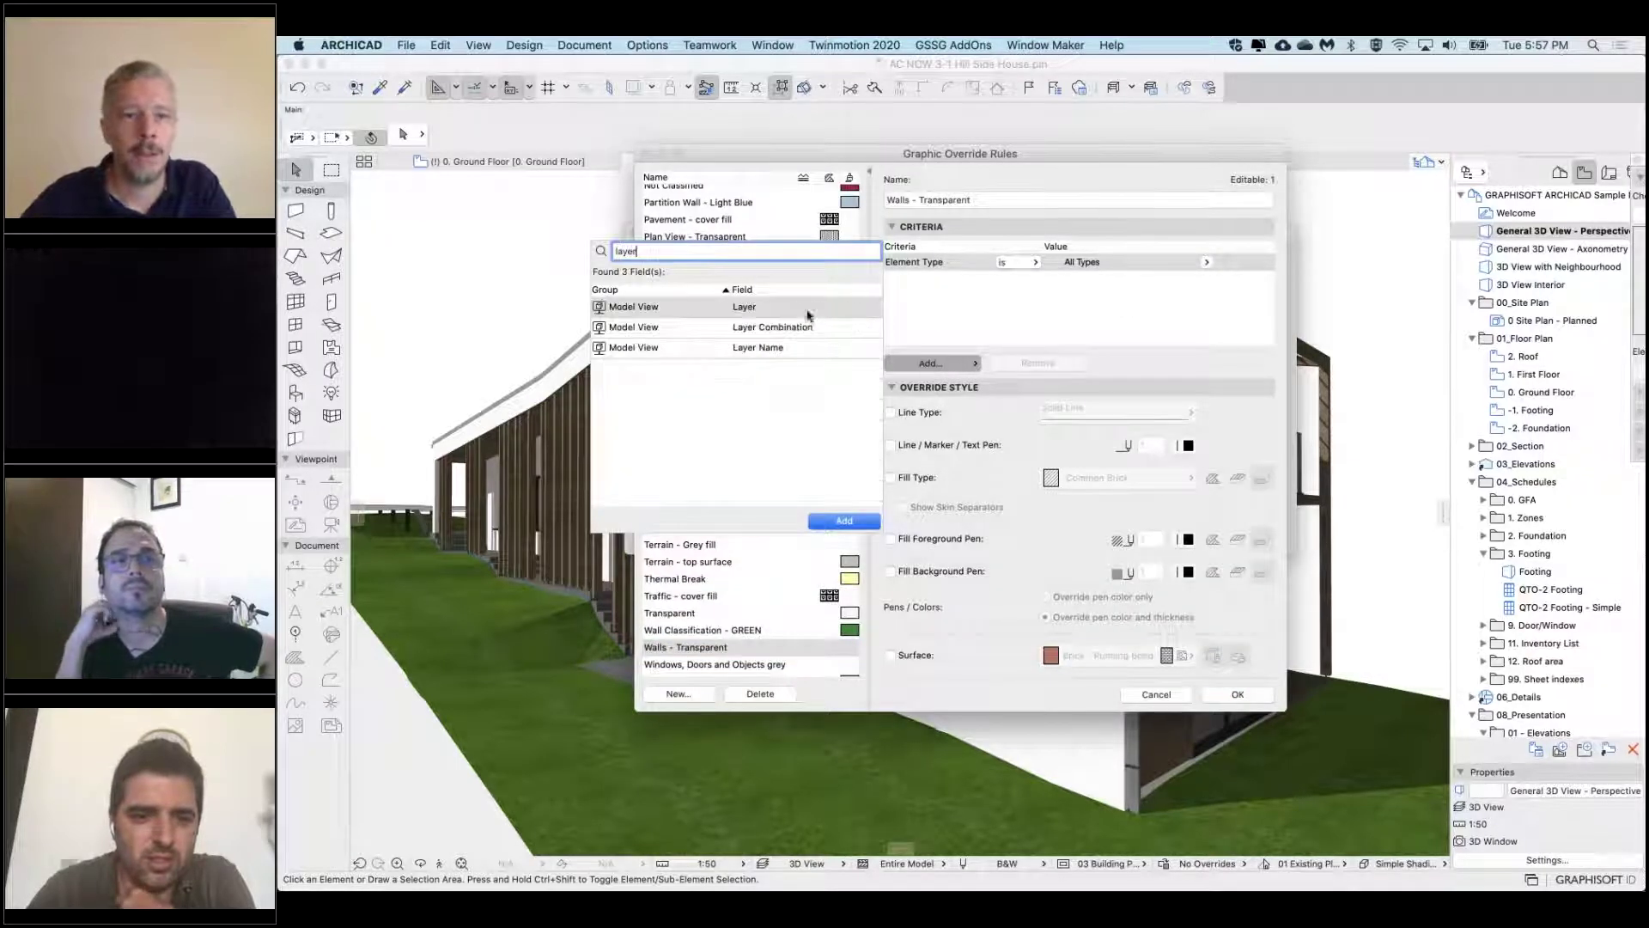
pyautogui.doubleClick(745, 309)
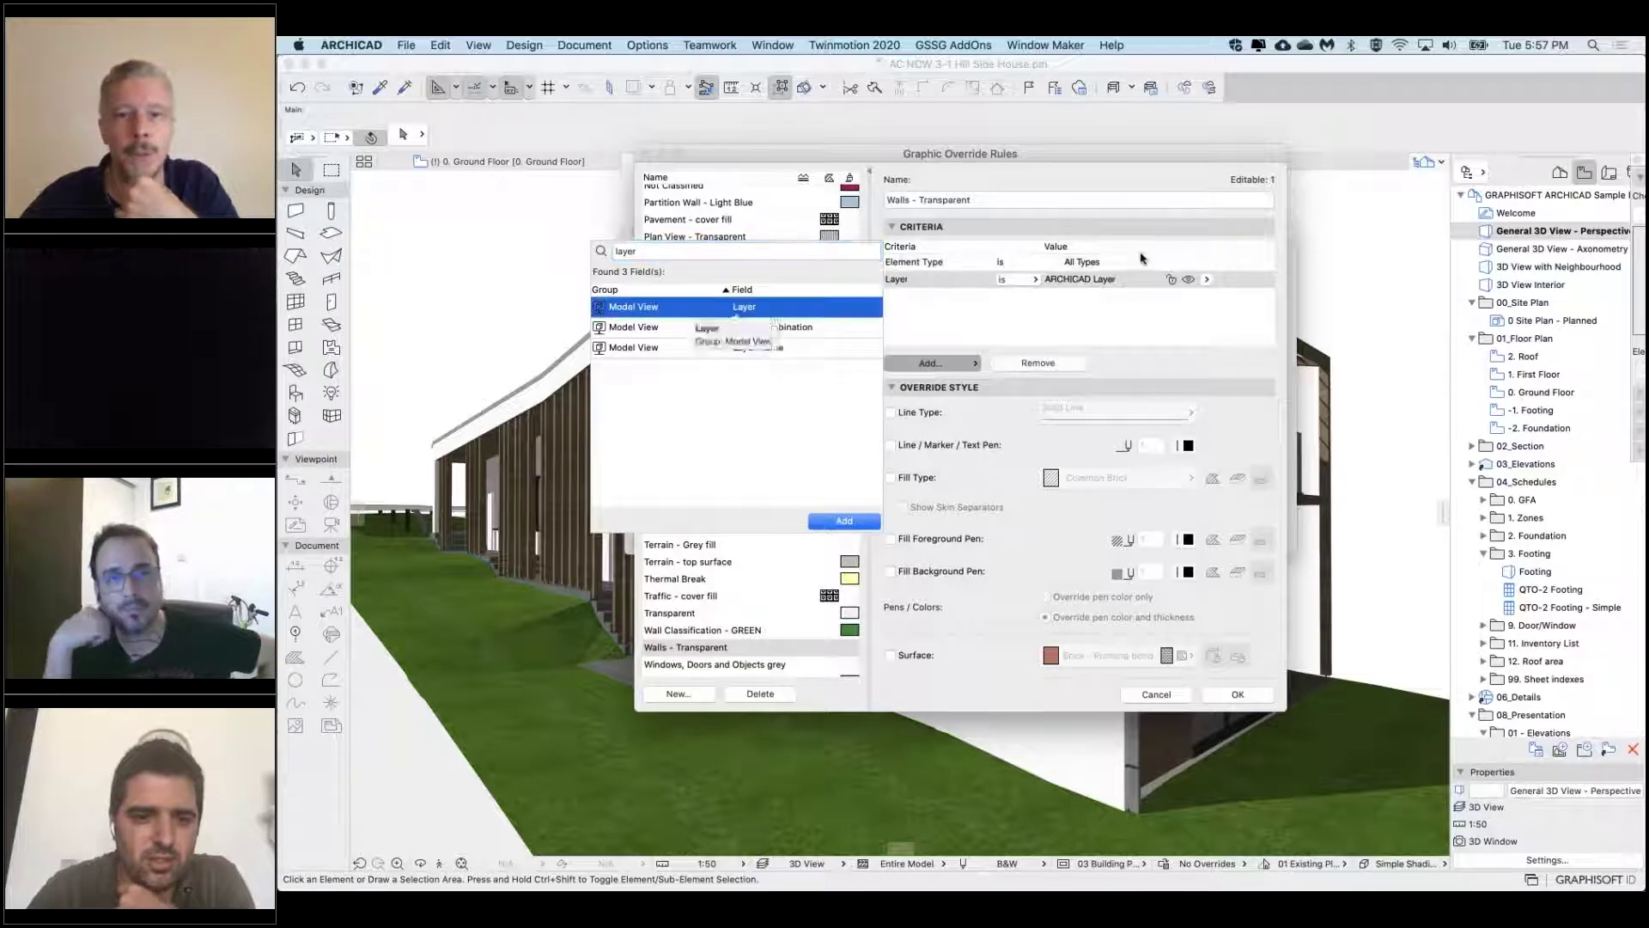
pyautogui.click(1207, 280)
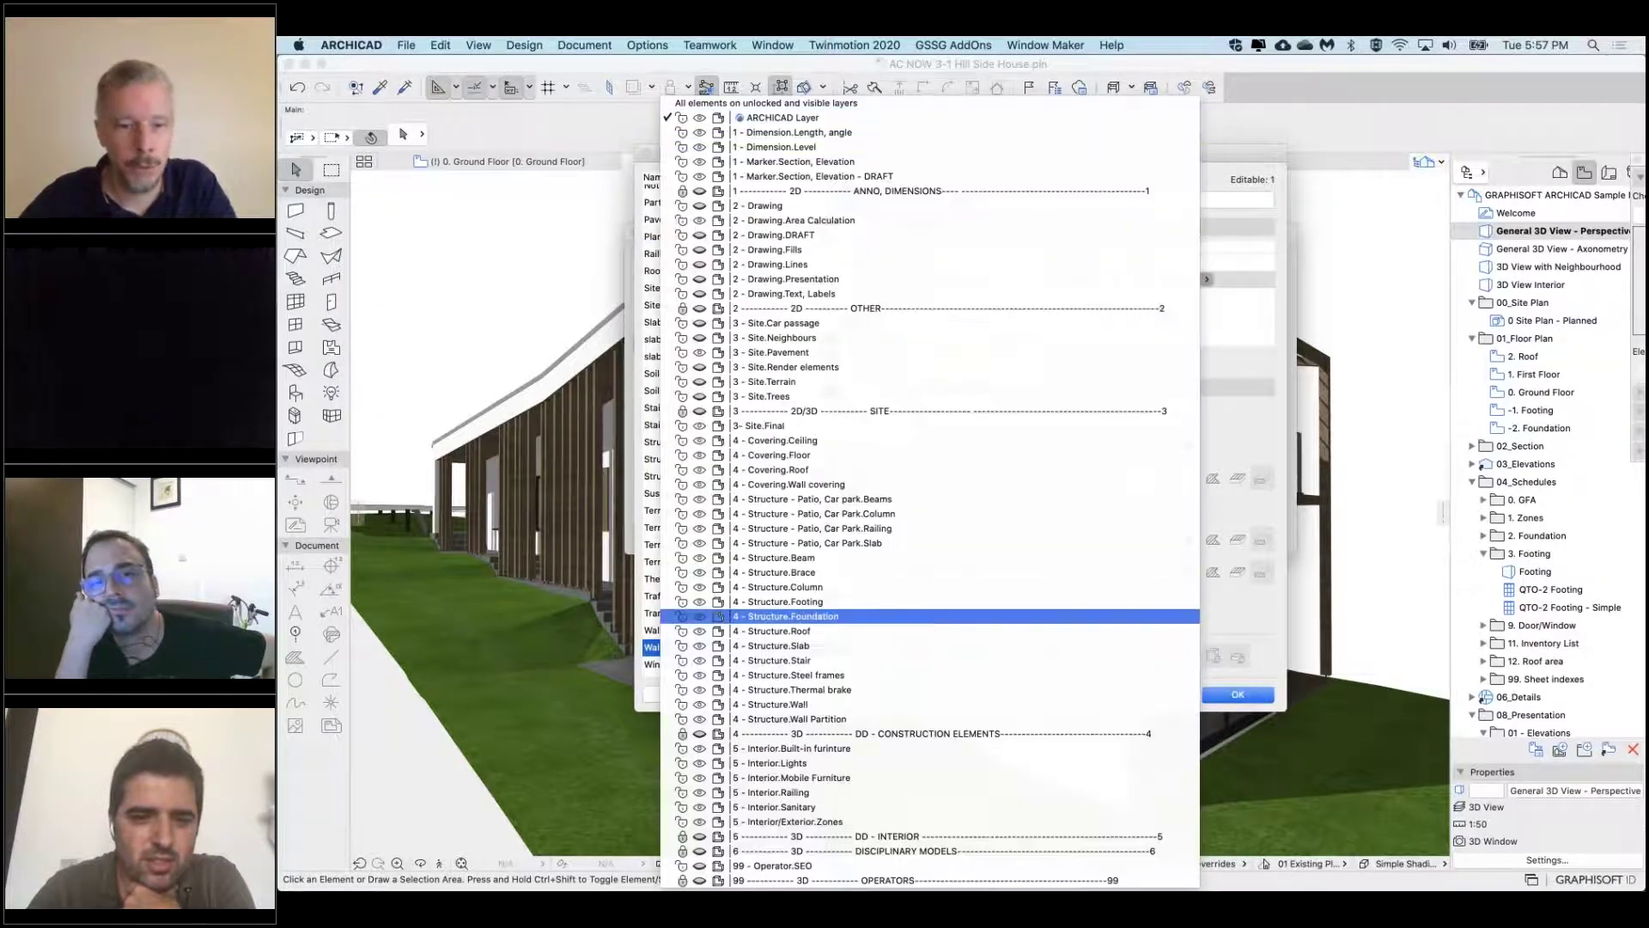
pyautogui.click(850, 705)
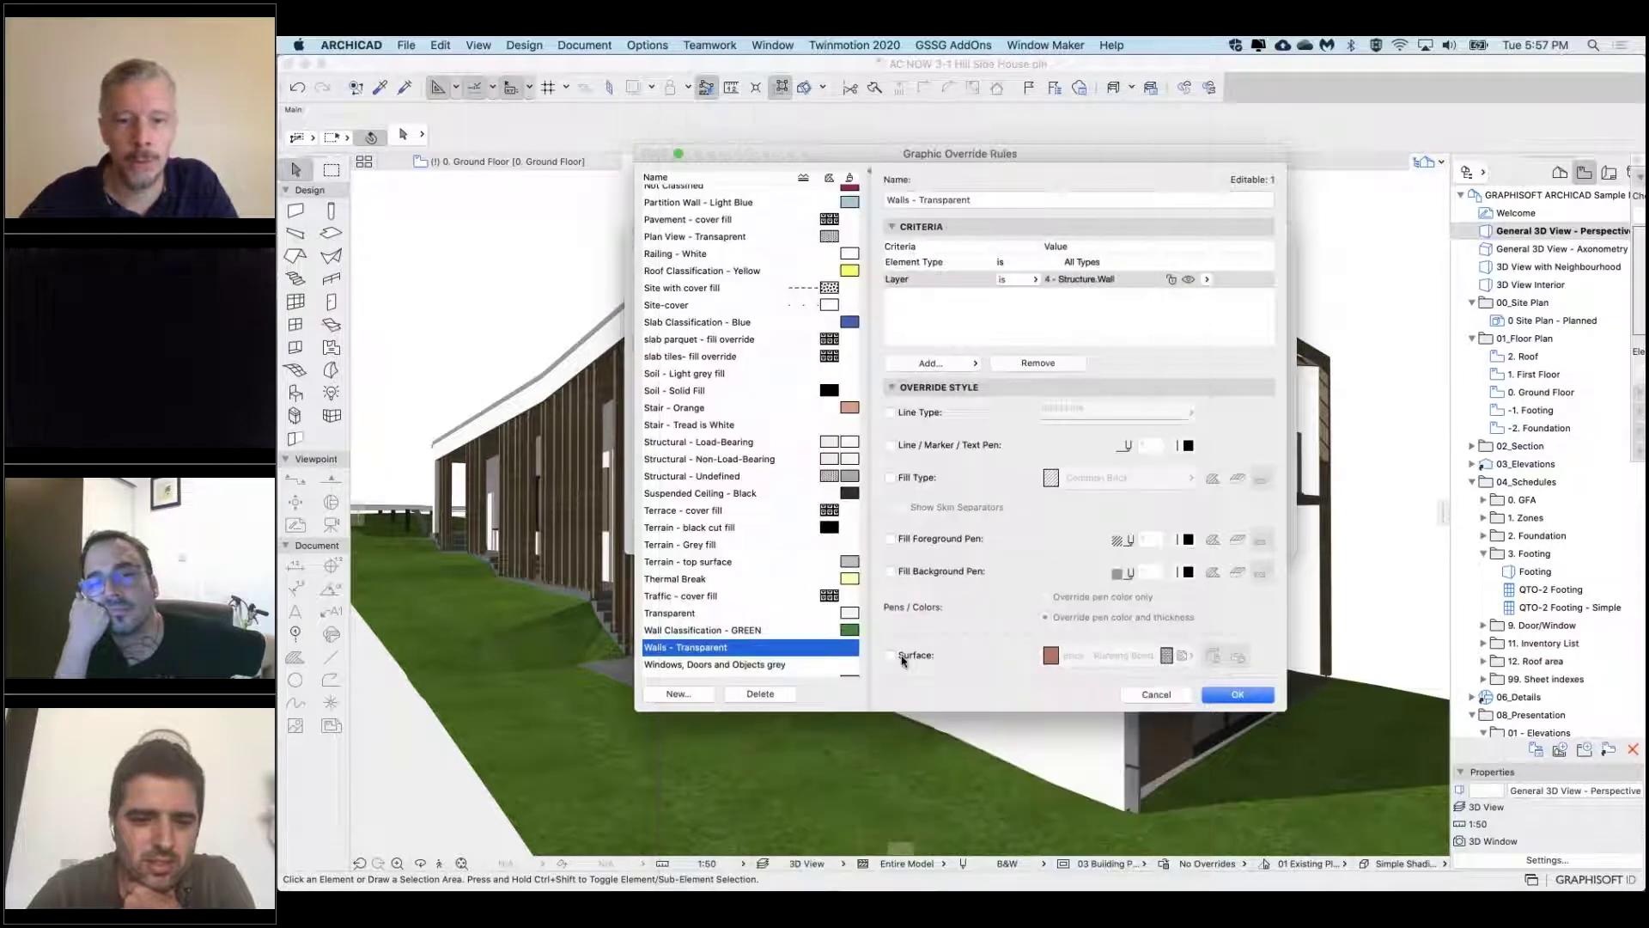
# Override the rule's surface with Glass - Clear Fast and apply the Archicad Now! combination to the perspective view
pyautogui.click(901, 657)
pyautogui.click(1121, 662)
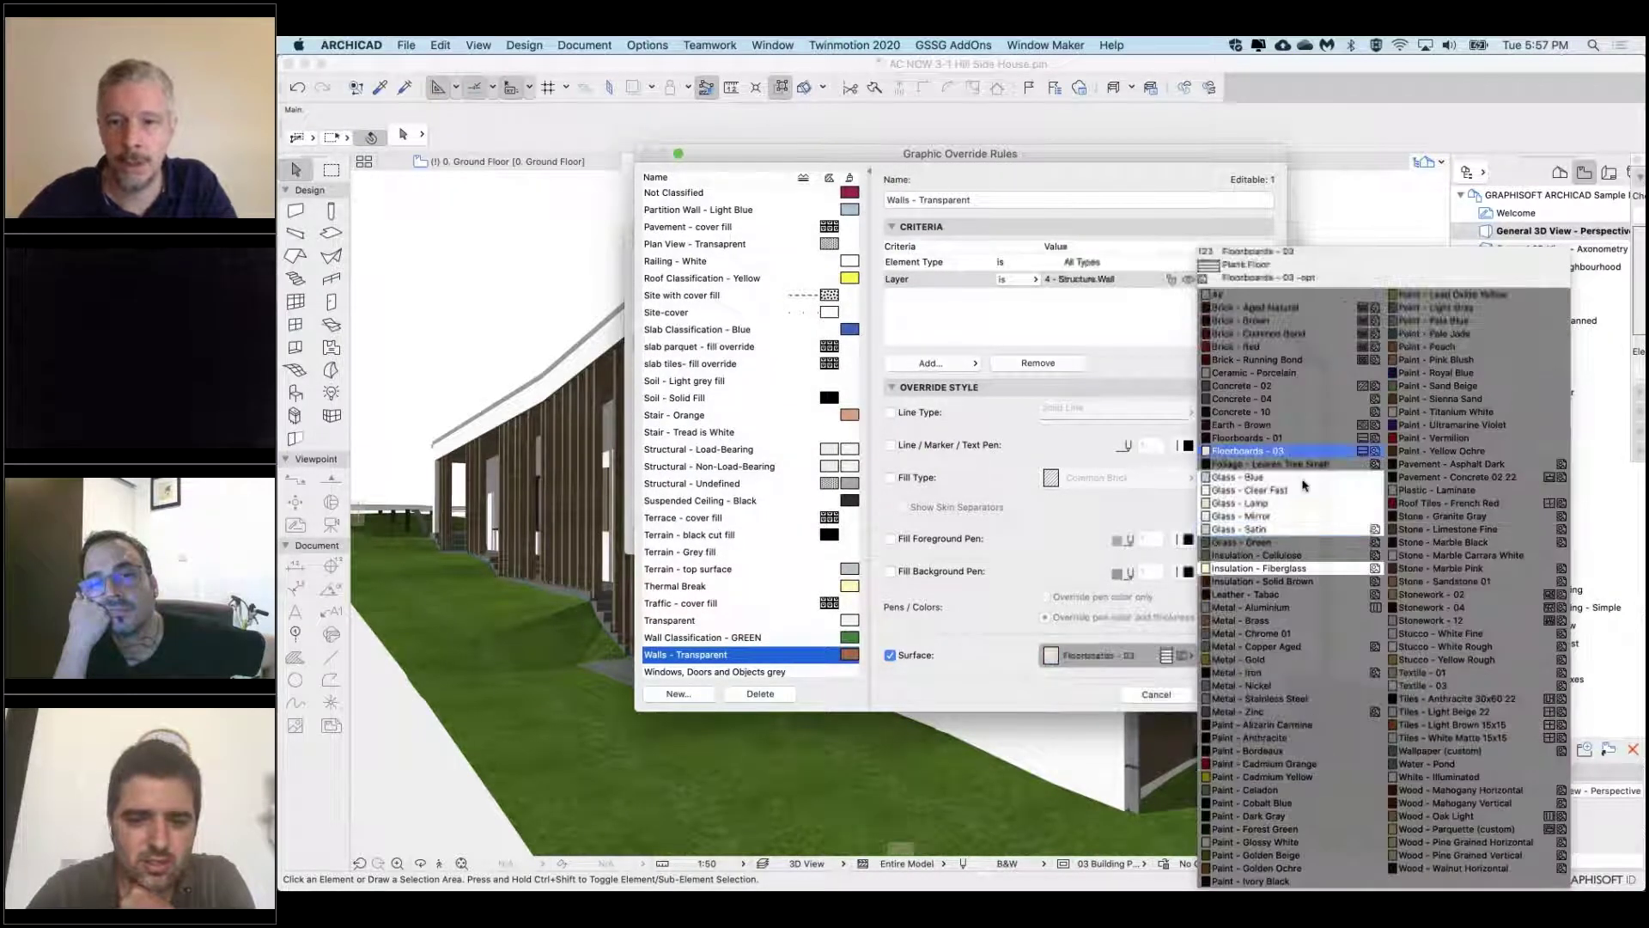
pyautogui.click(1291, 496)
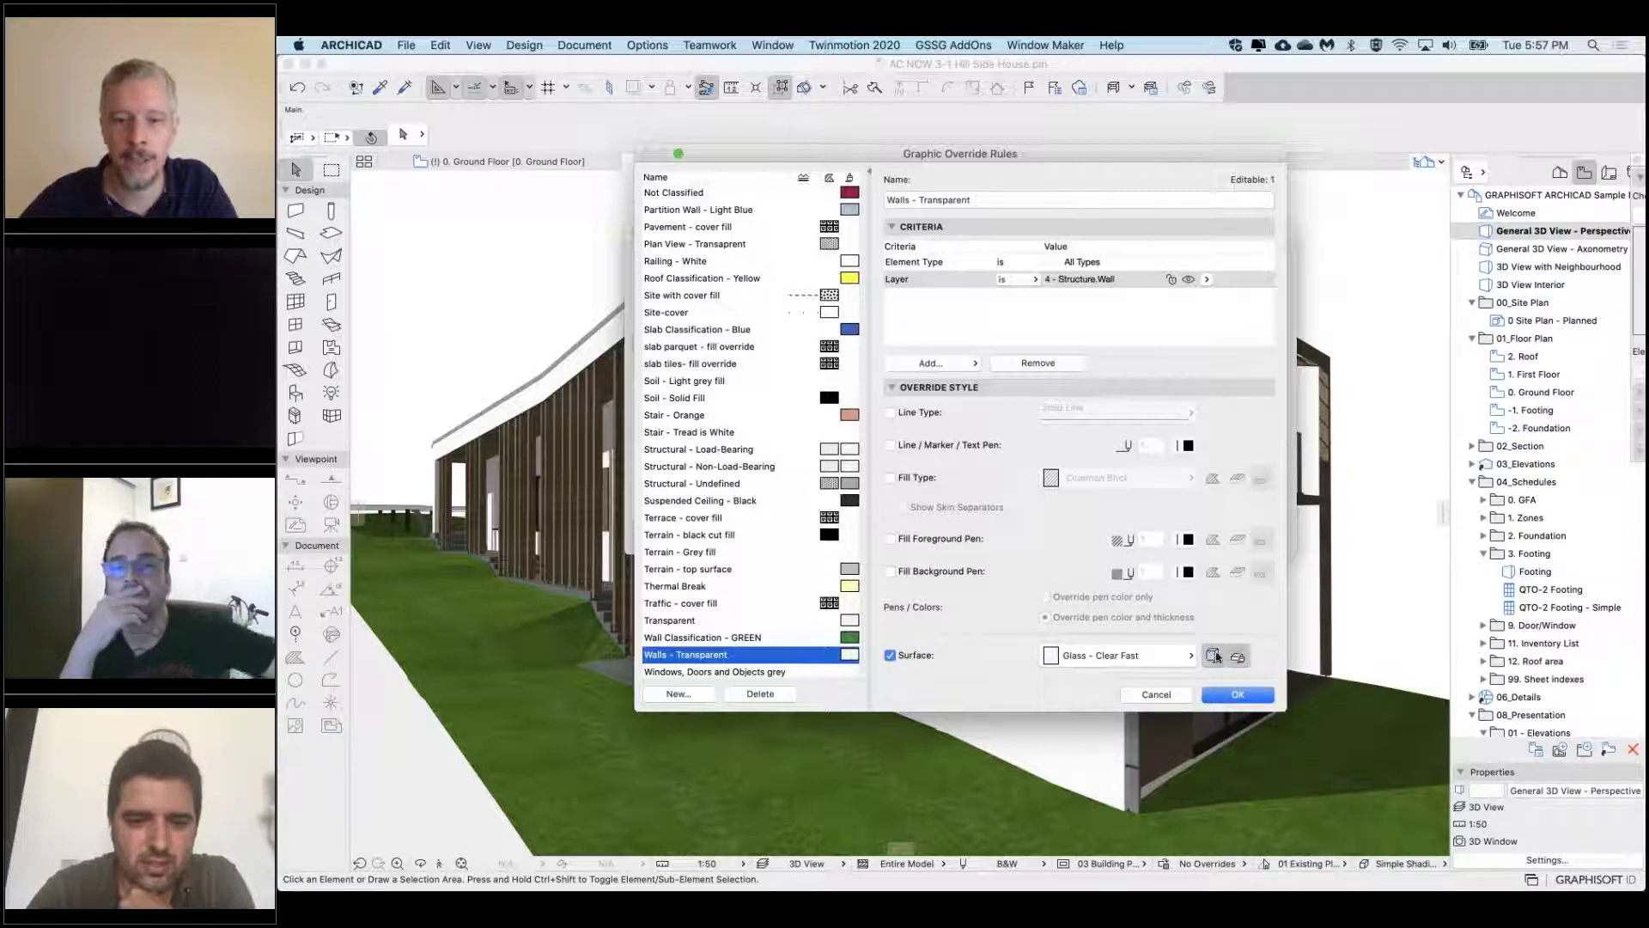
pyautogui.click(1238, 694)
pyautogui.click(1248, 538)
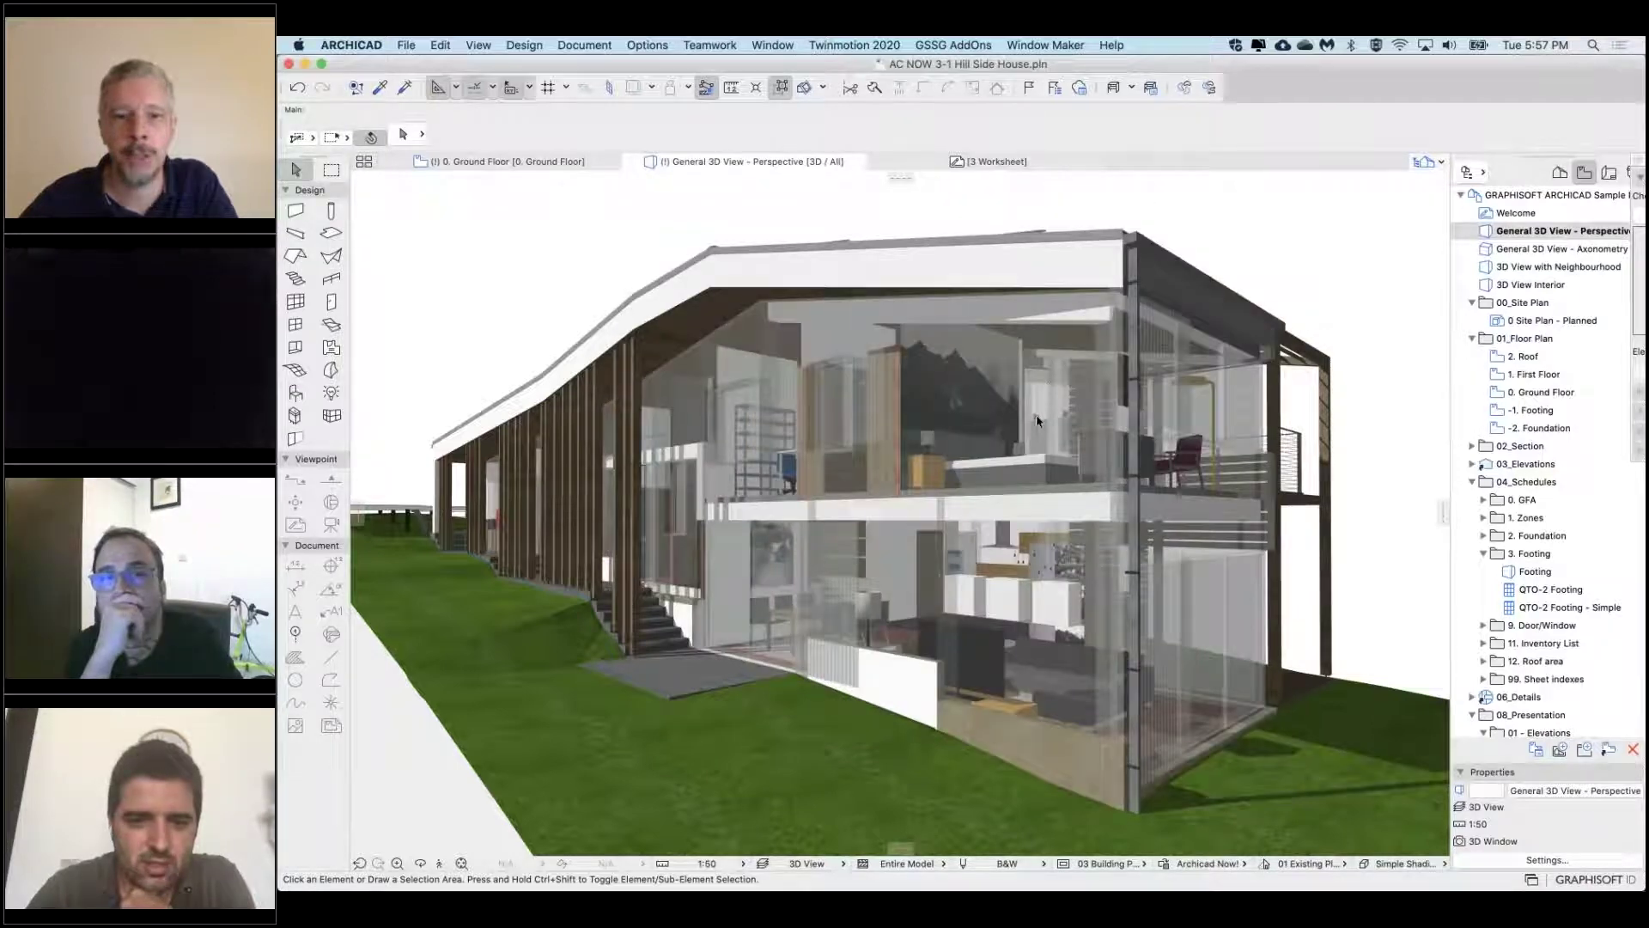
# Inspect the house through its transparent walls and review the settings stored when saving this 3D view, without creating it
pyautogui.moveTo(1036, 414)
pyautogui.keyDown('shift'); pyautogui.mouseDown(button='middle')
pyautogui.moveTo(867, 419)
pyautogui.moveTo(1030, 419)
pyautogui.mouseUp(button='middle'); pyautogui.keyUp('shift')
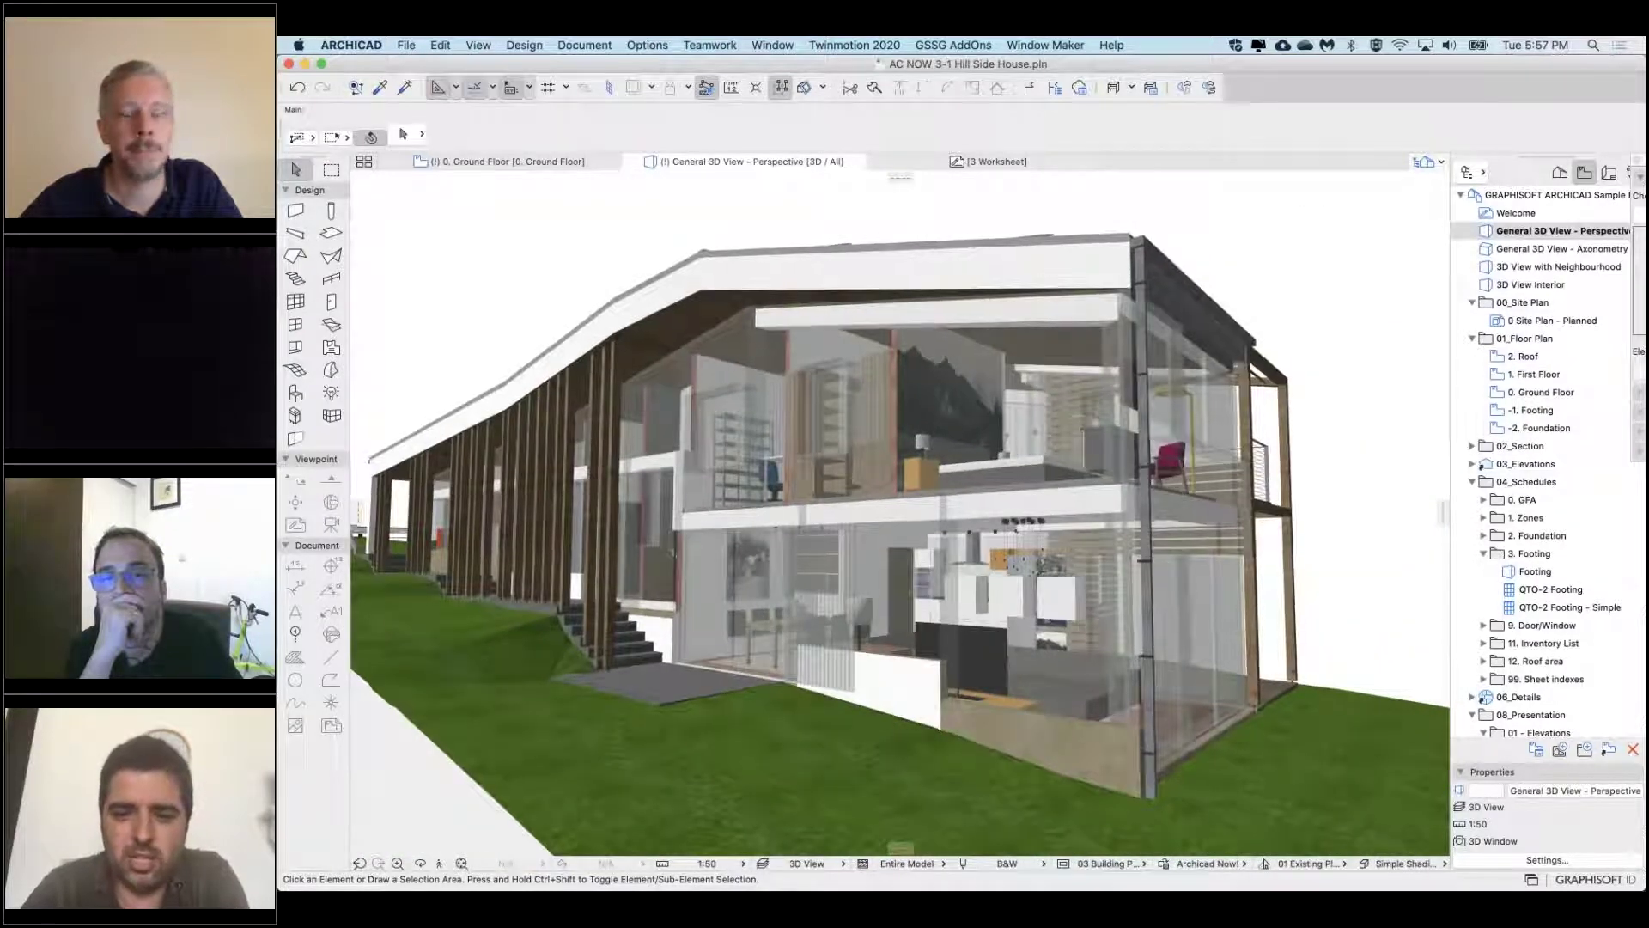
pyautogui.keyDown('shift'); pyautogui.moveTo(962, 413); pyautogui.dragTo(998, 414, button='middle'); pyautogui.keyUp('shift')
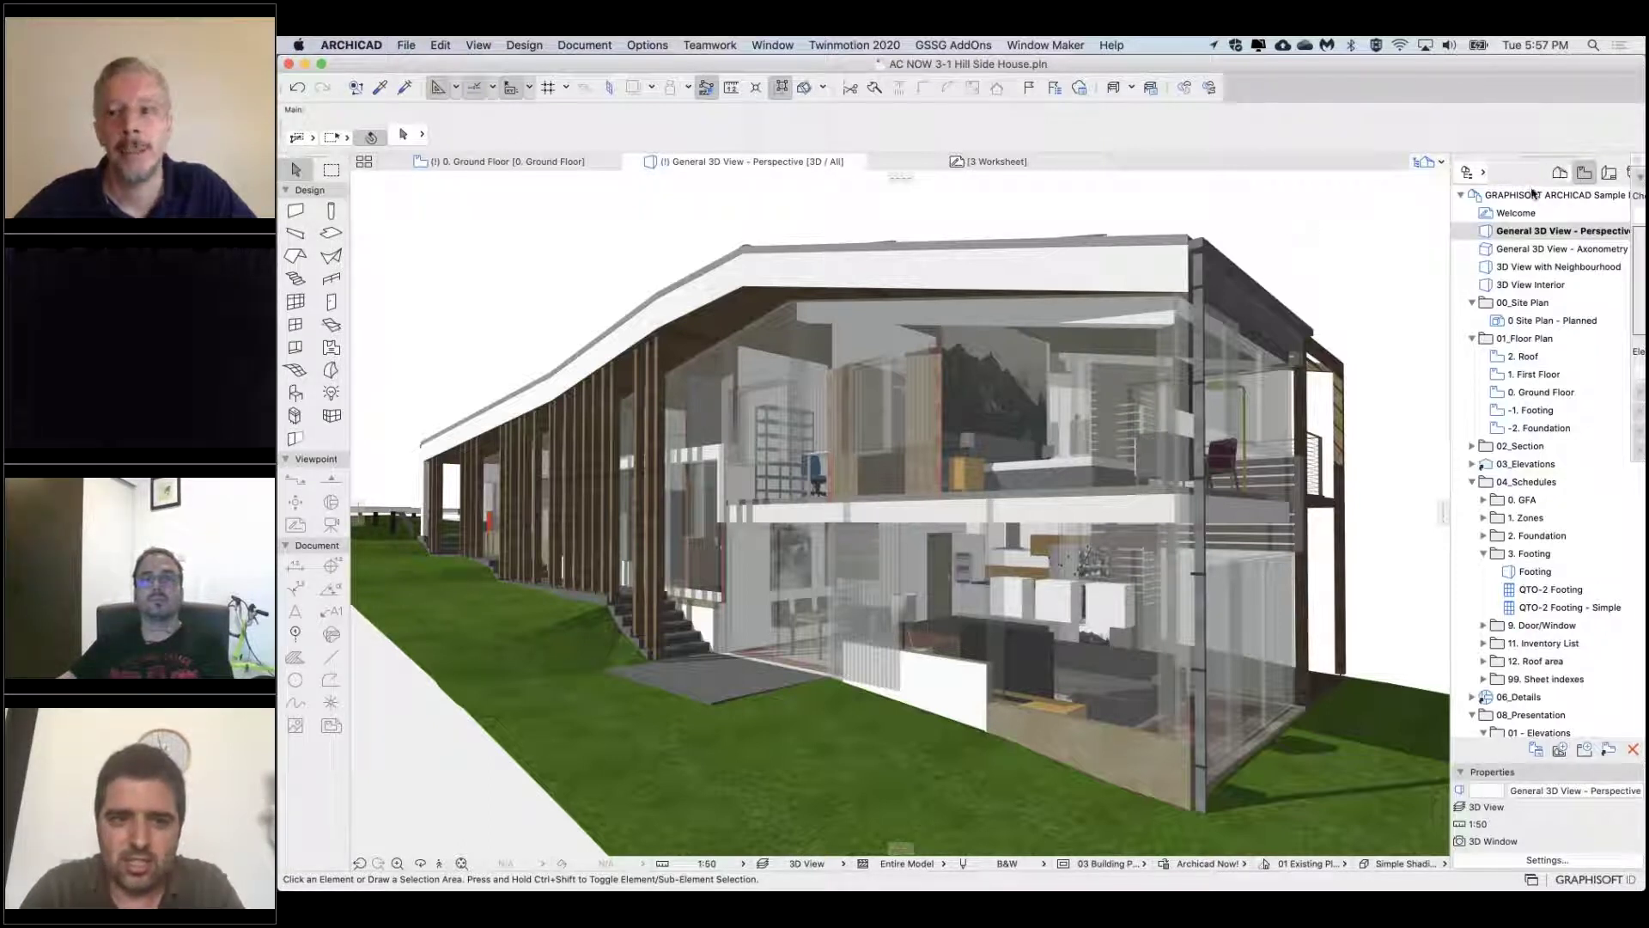
pyautogui.click(1538, 750)
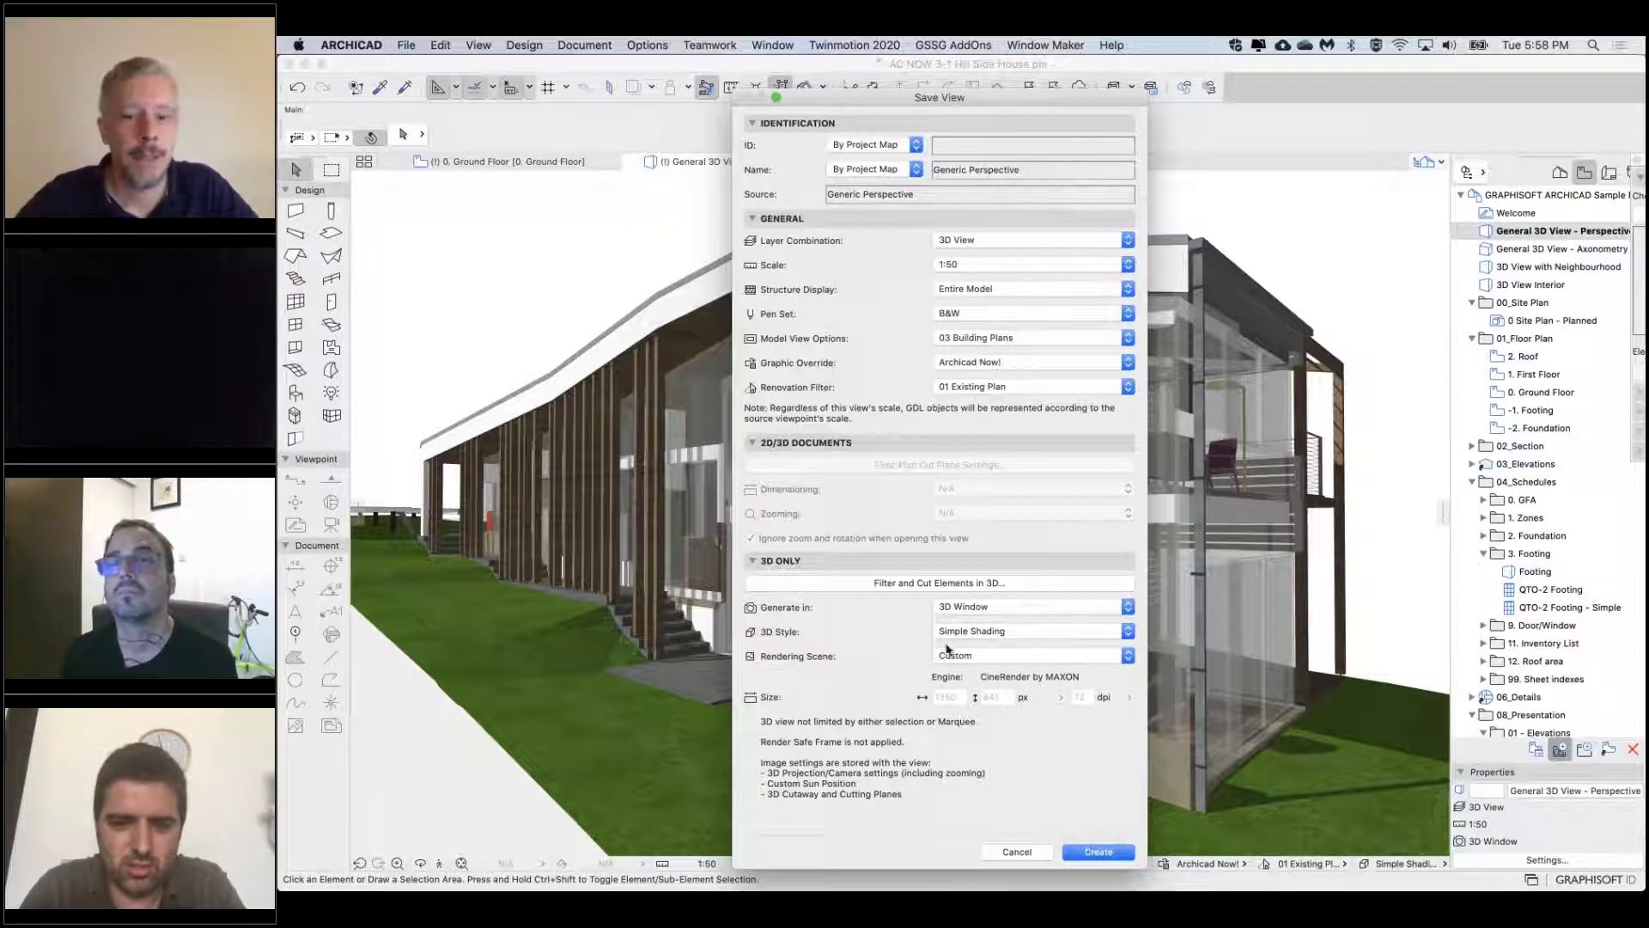
pyautogui.click(1022, 852)
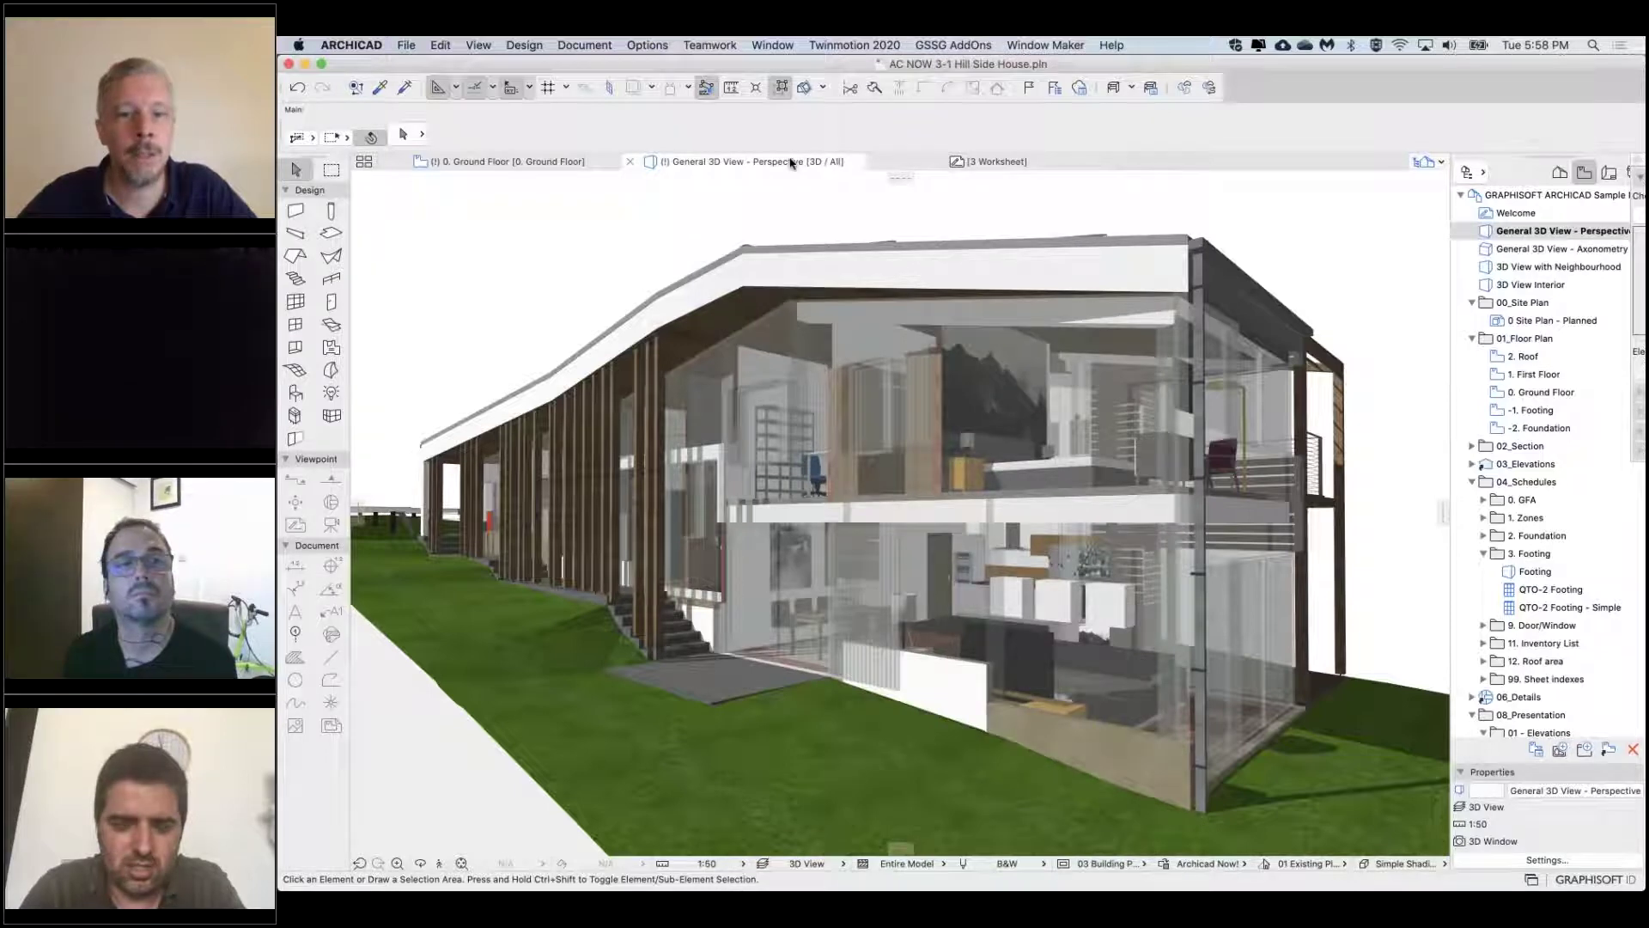
# Link the 3D window's width and height proportions and set the window height to 2000 pixels
pyautogui.rightClick(791, 164)
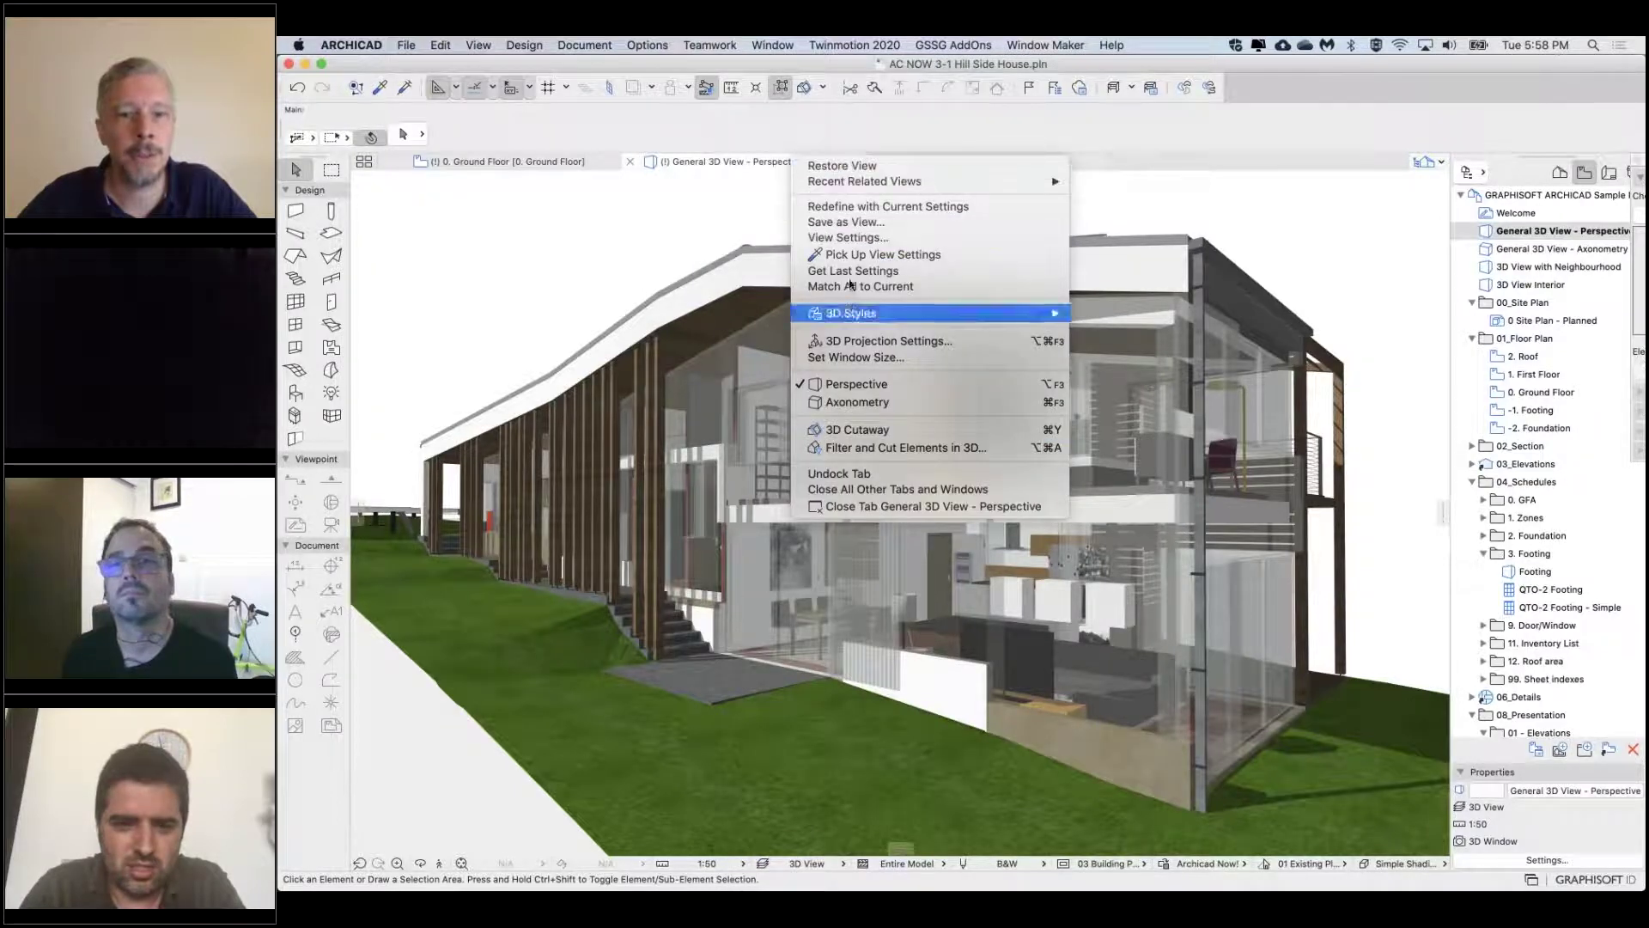
pyautogui.click(876, 358)
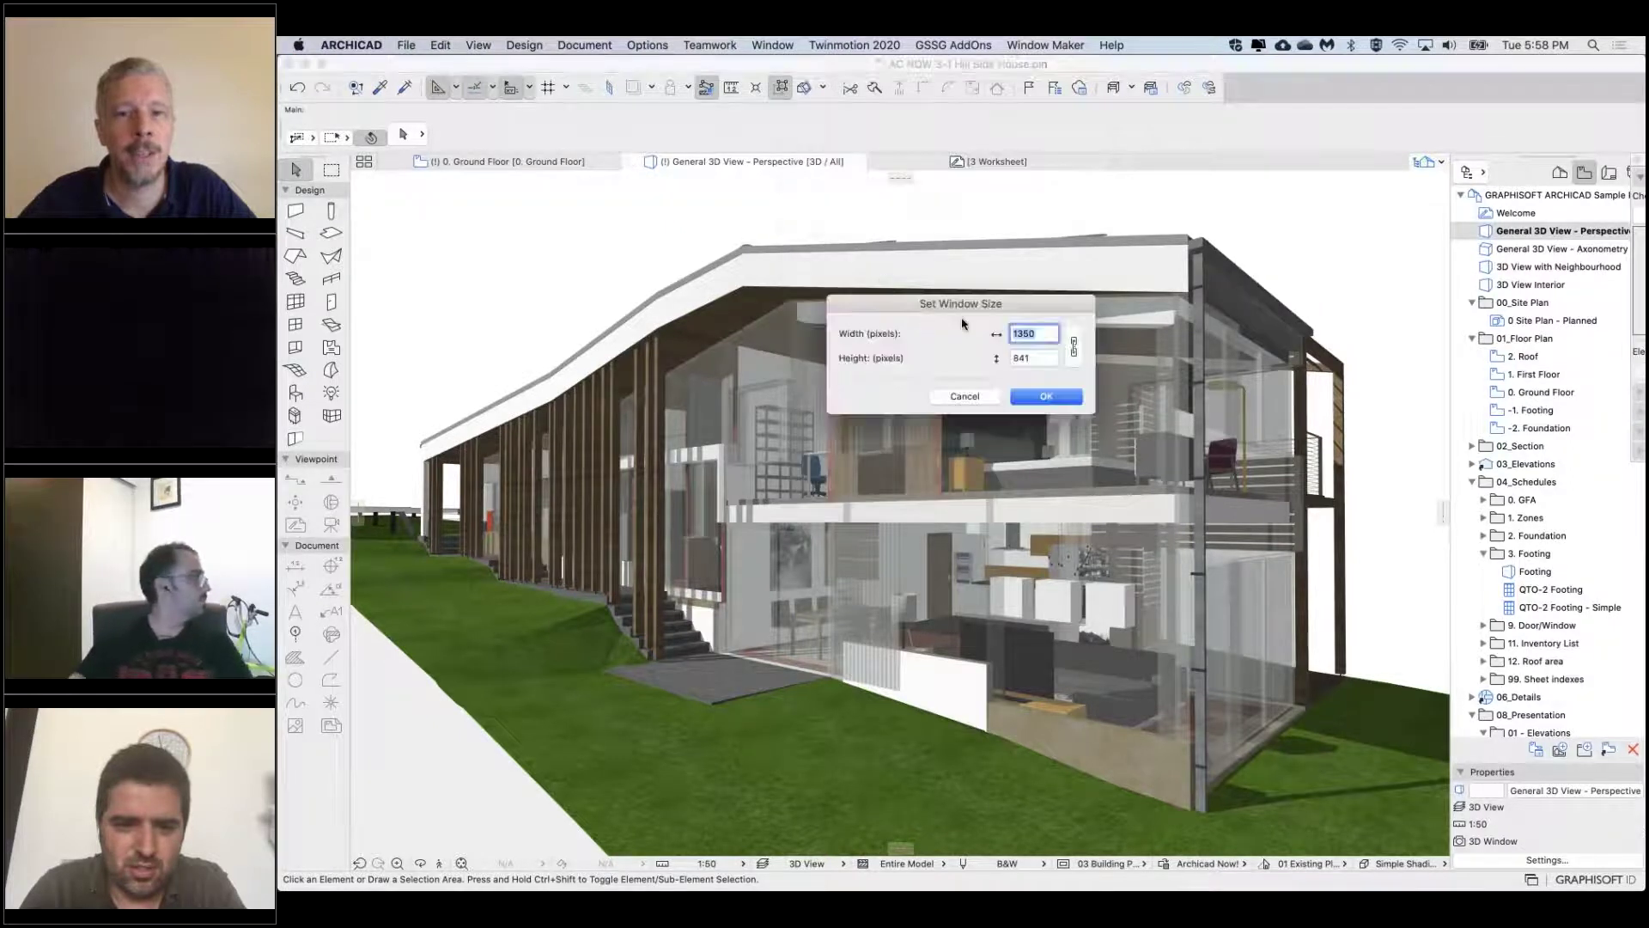
pyautogui.moveTo(988, 304); pyautogui.dragTo(976, 290)
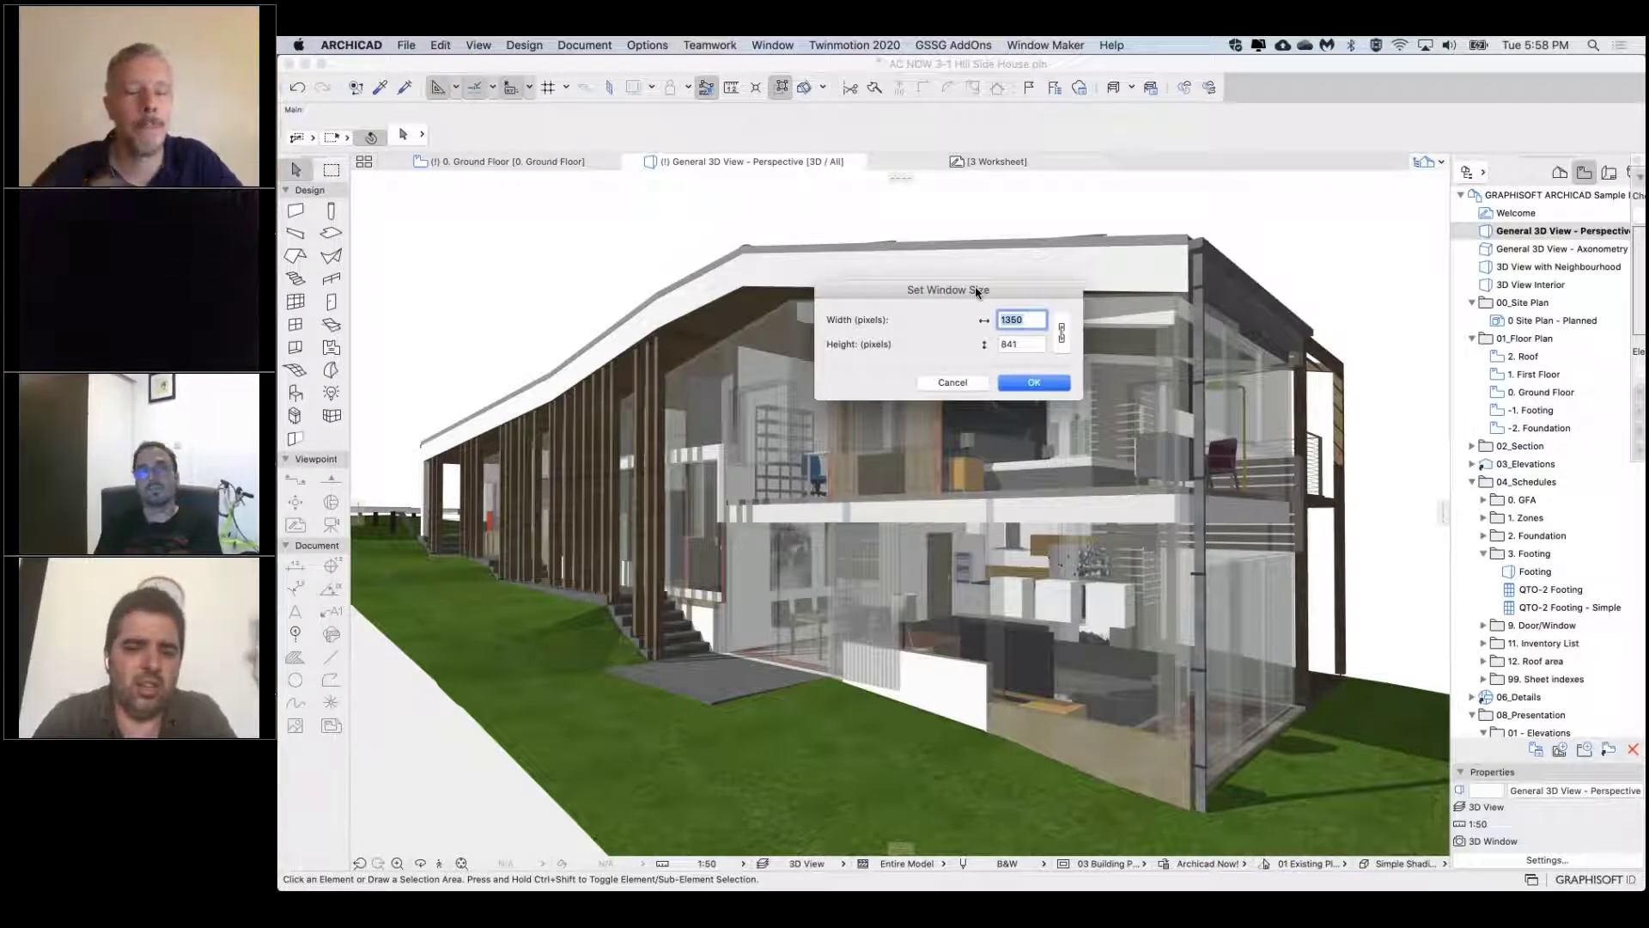
pyautogui.doubleClick(1028, 344)
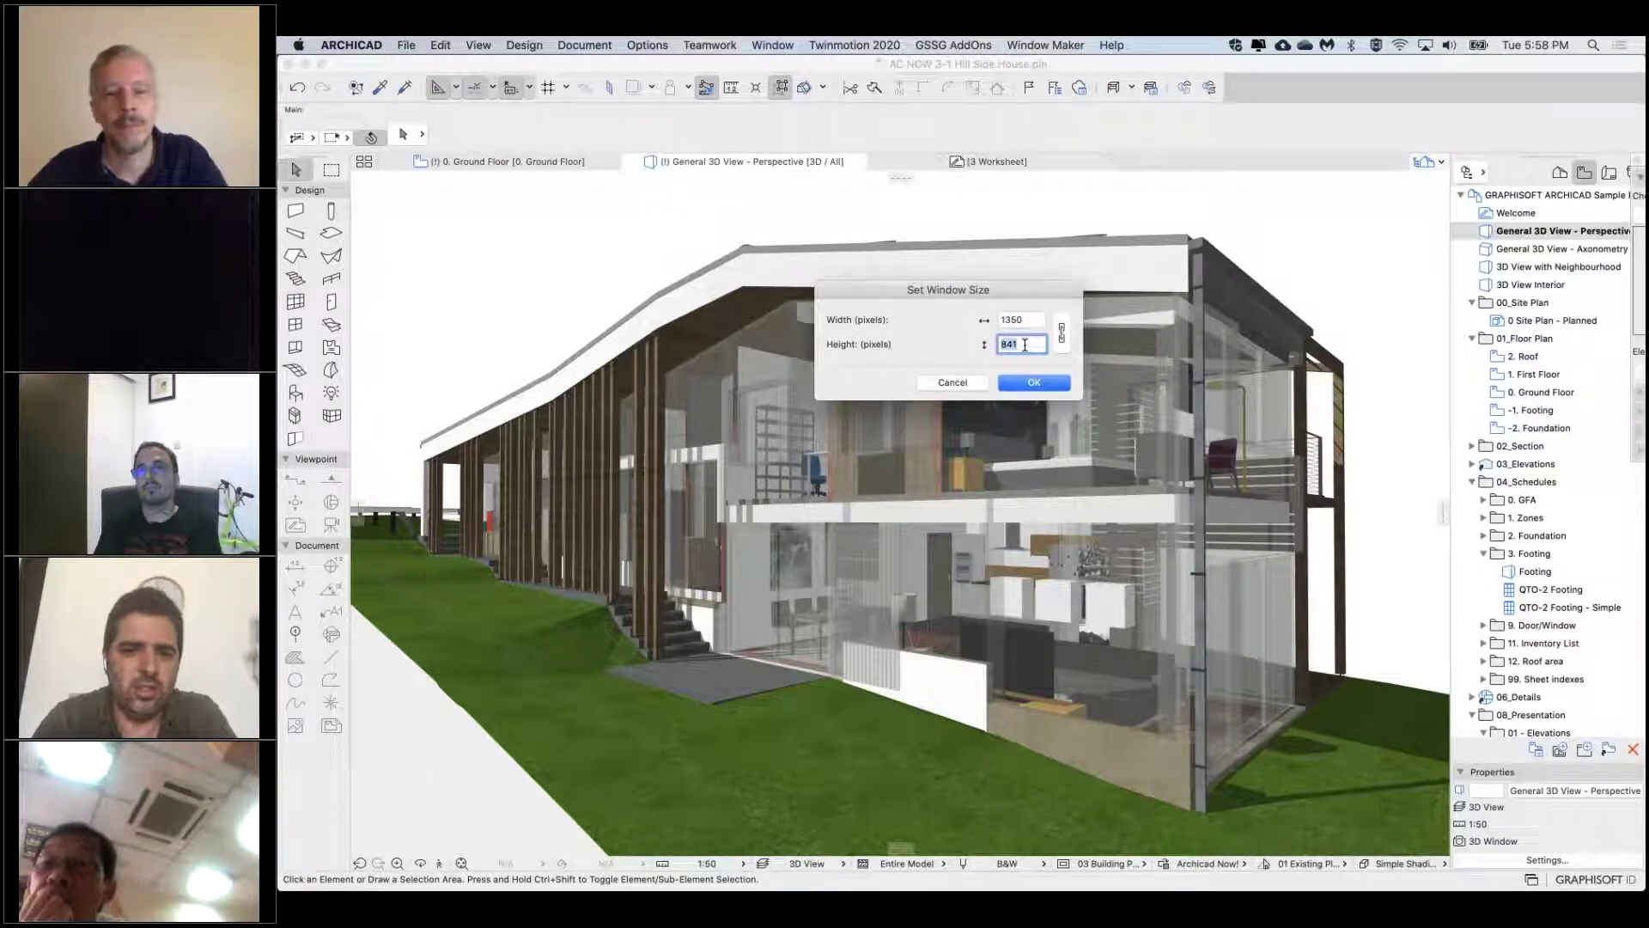
pyautogui.click(1062, 331)
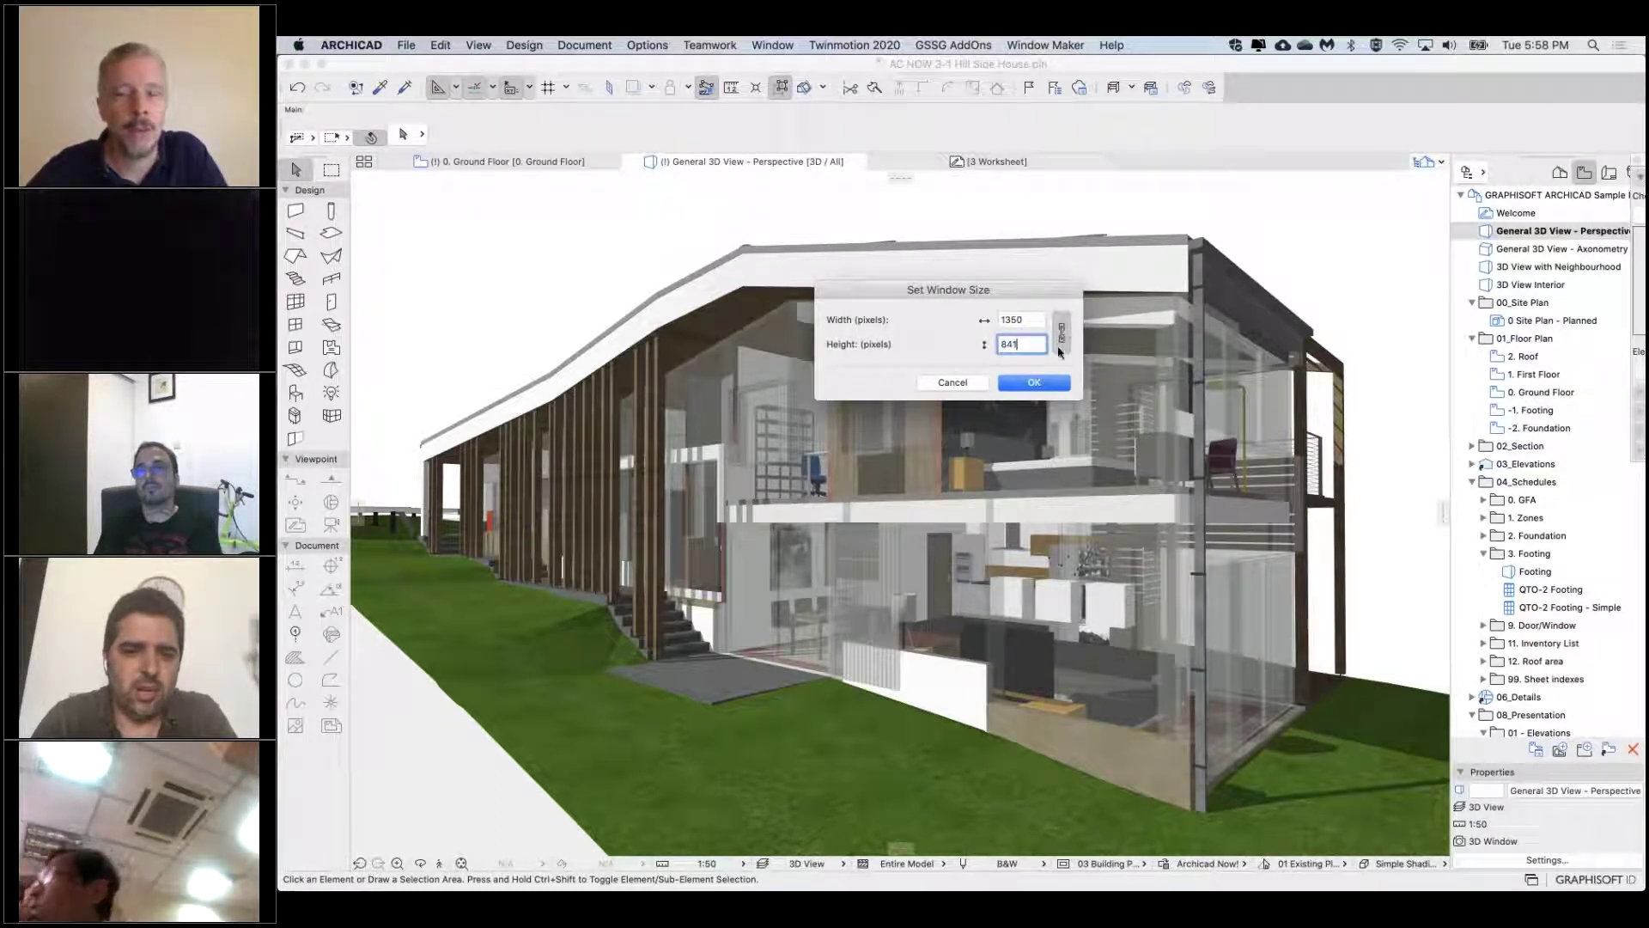
pyautogui.doubleClick(1026, 344)
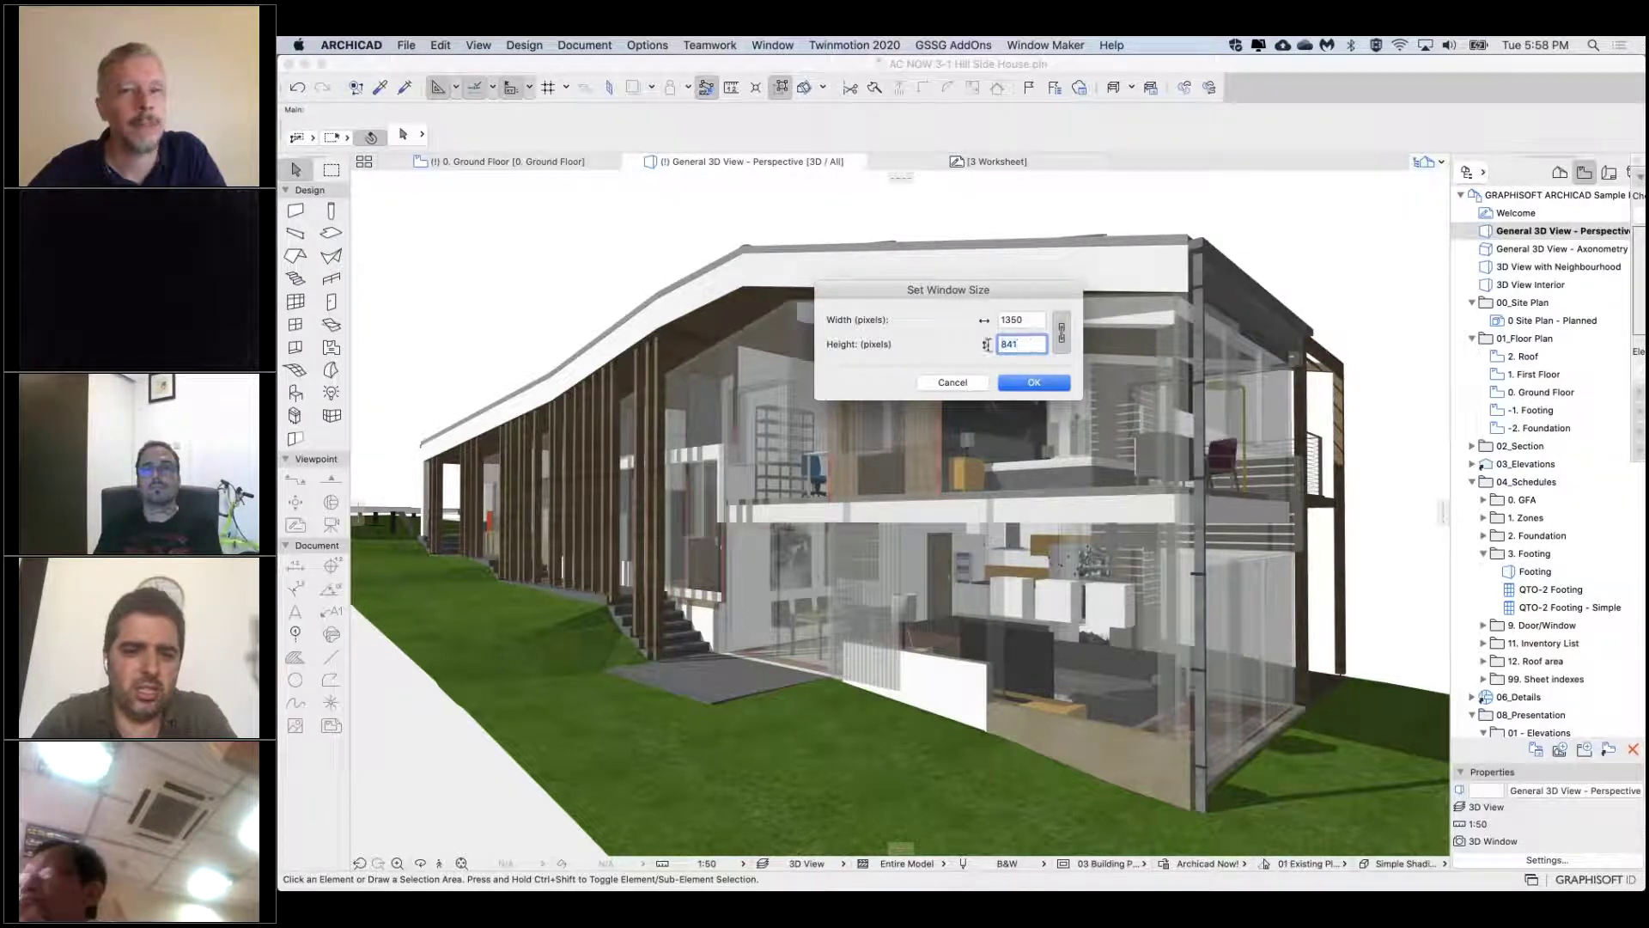
pyautogui.write('2000')
pyautogui.click(1022, 318)
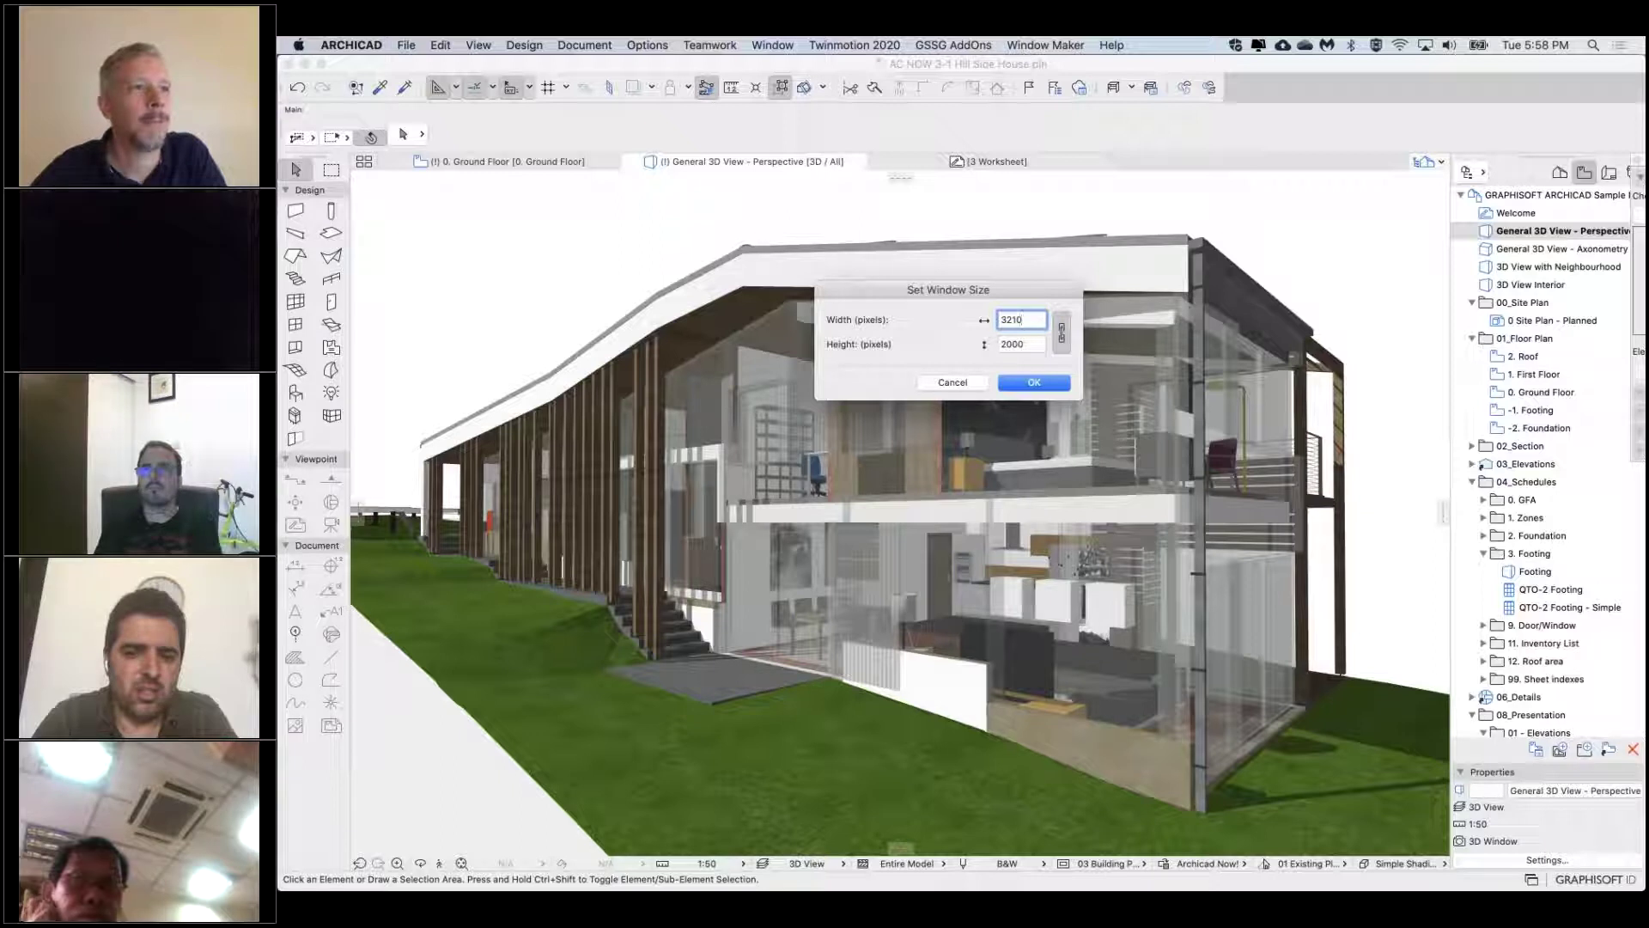
pyautogui.press('Return')
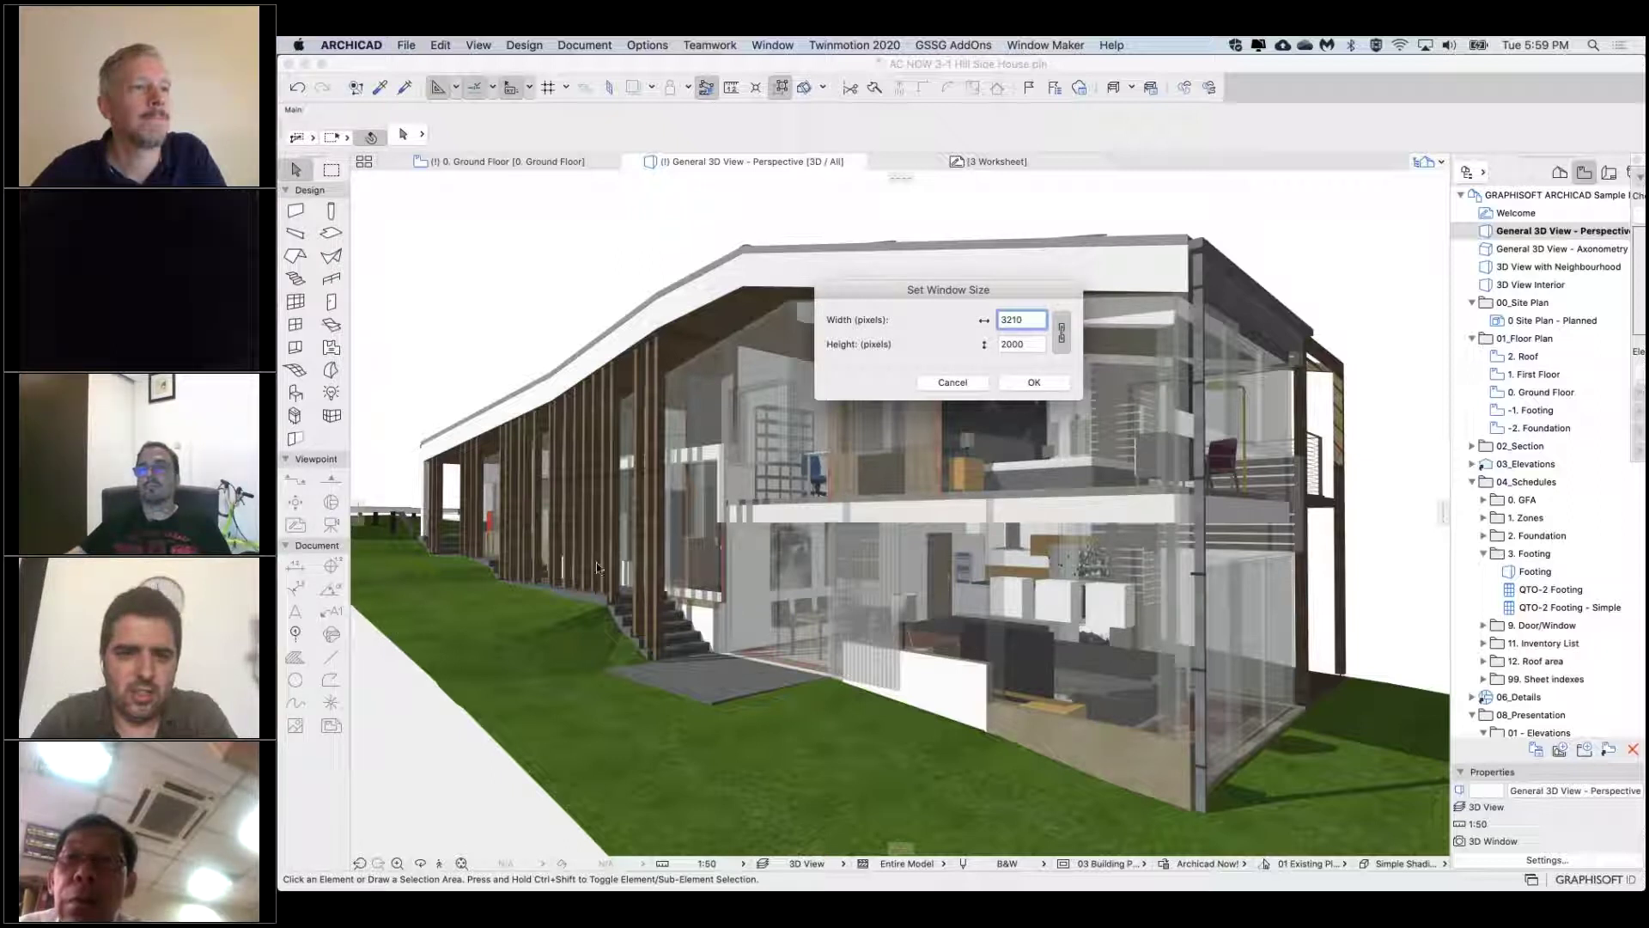
pyautogui.click(1036, 387)
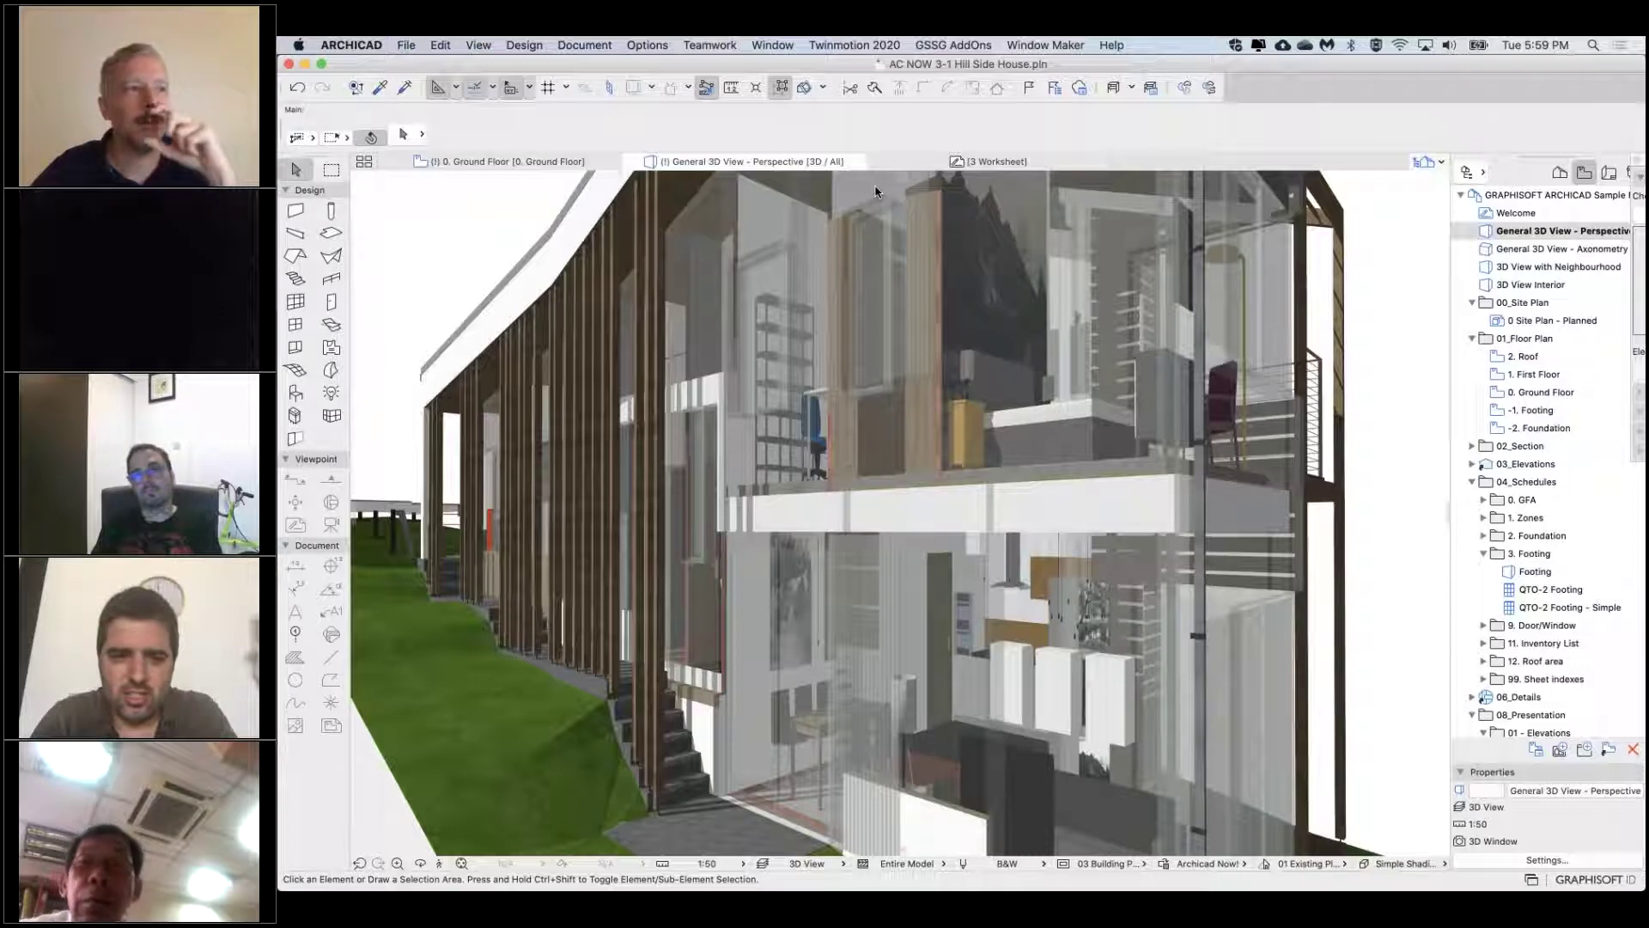
# Undock the General 3D View - Perspective into a separate window and dock it back into the main window
pyautogui.moveTo(750, 161); pyautogui.dragTo(664, 379)
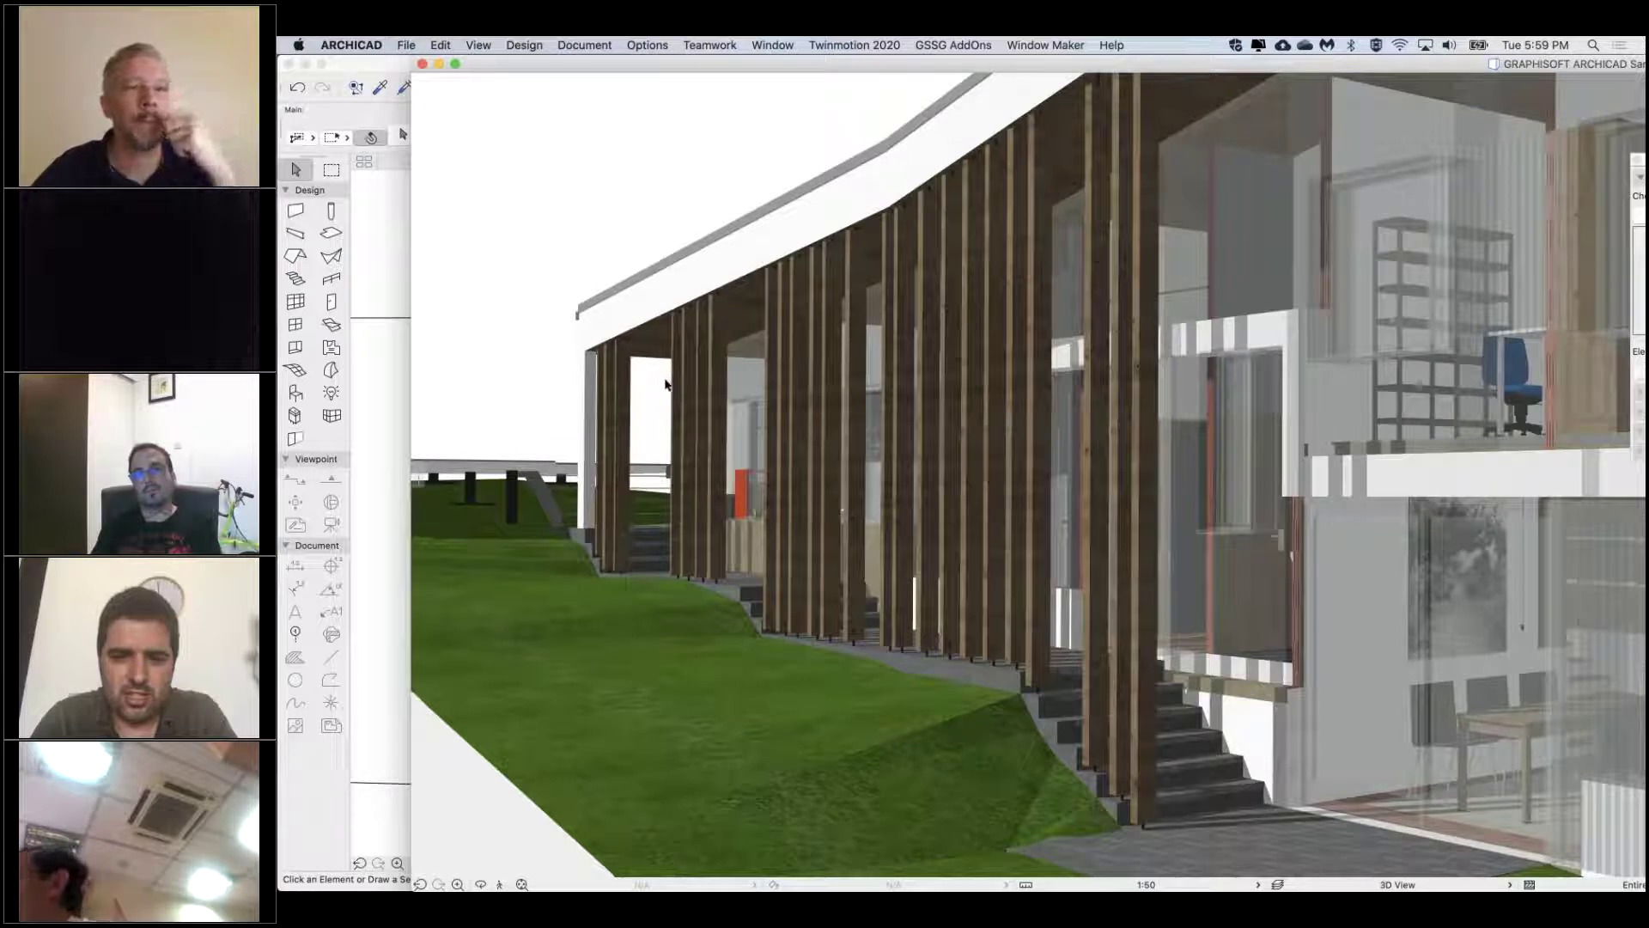
pyautogui.click(647, 45)
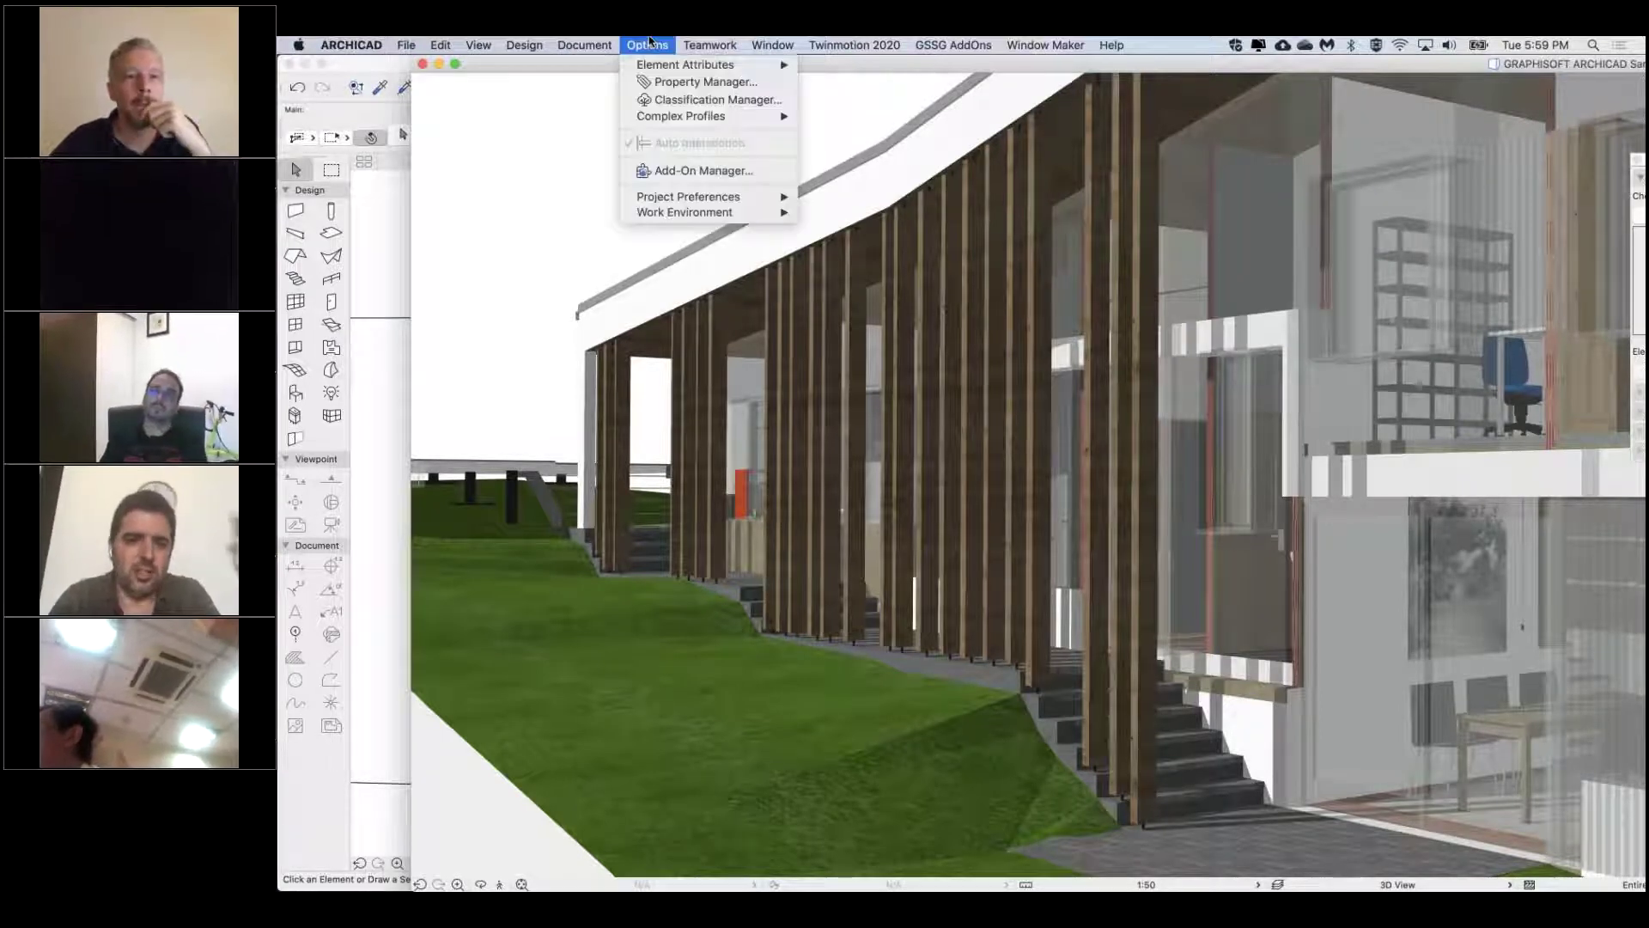
pyautogui.click(725, 41)
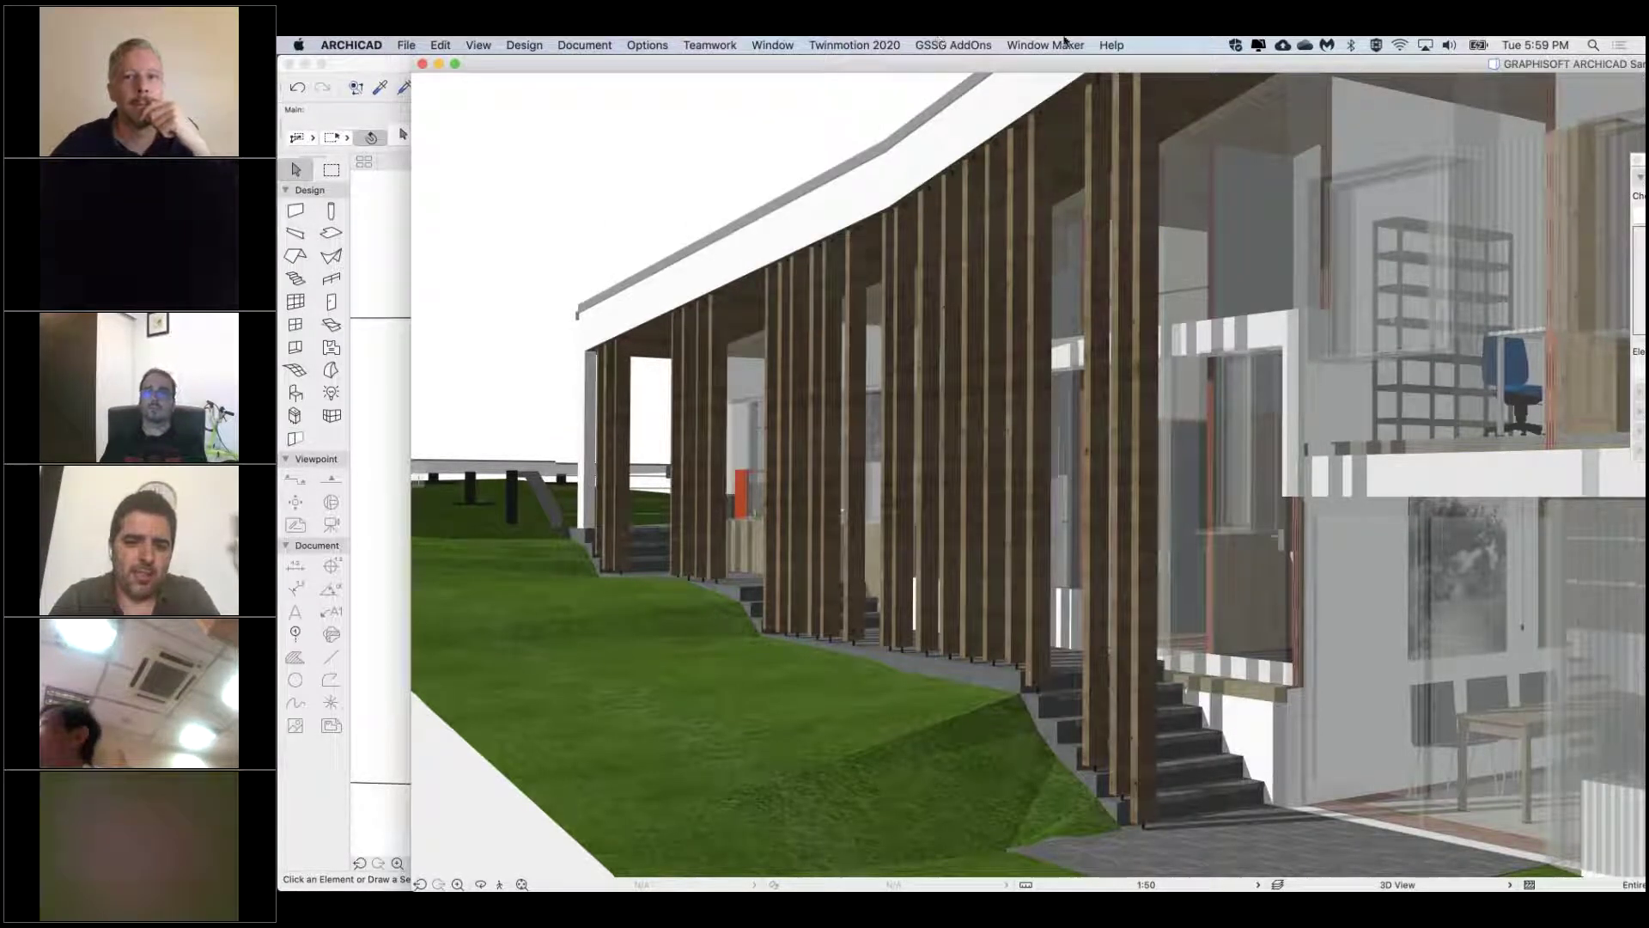
pyautogui.click(773, 45)
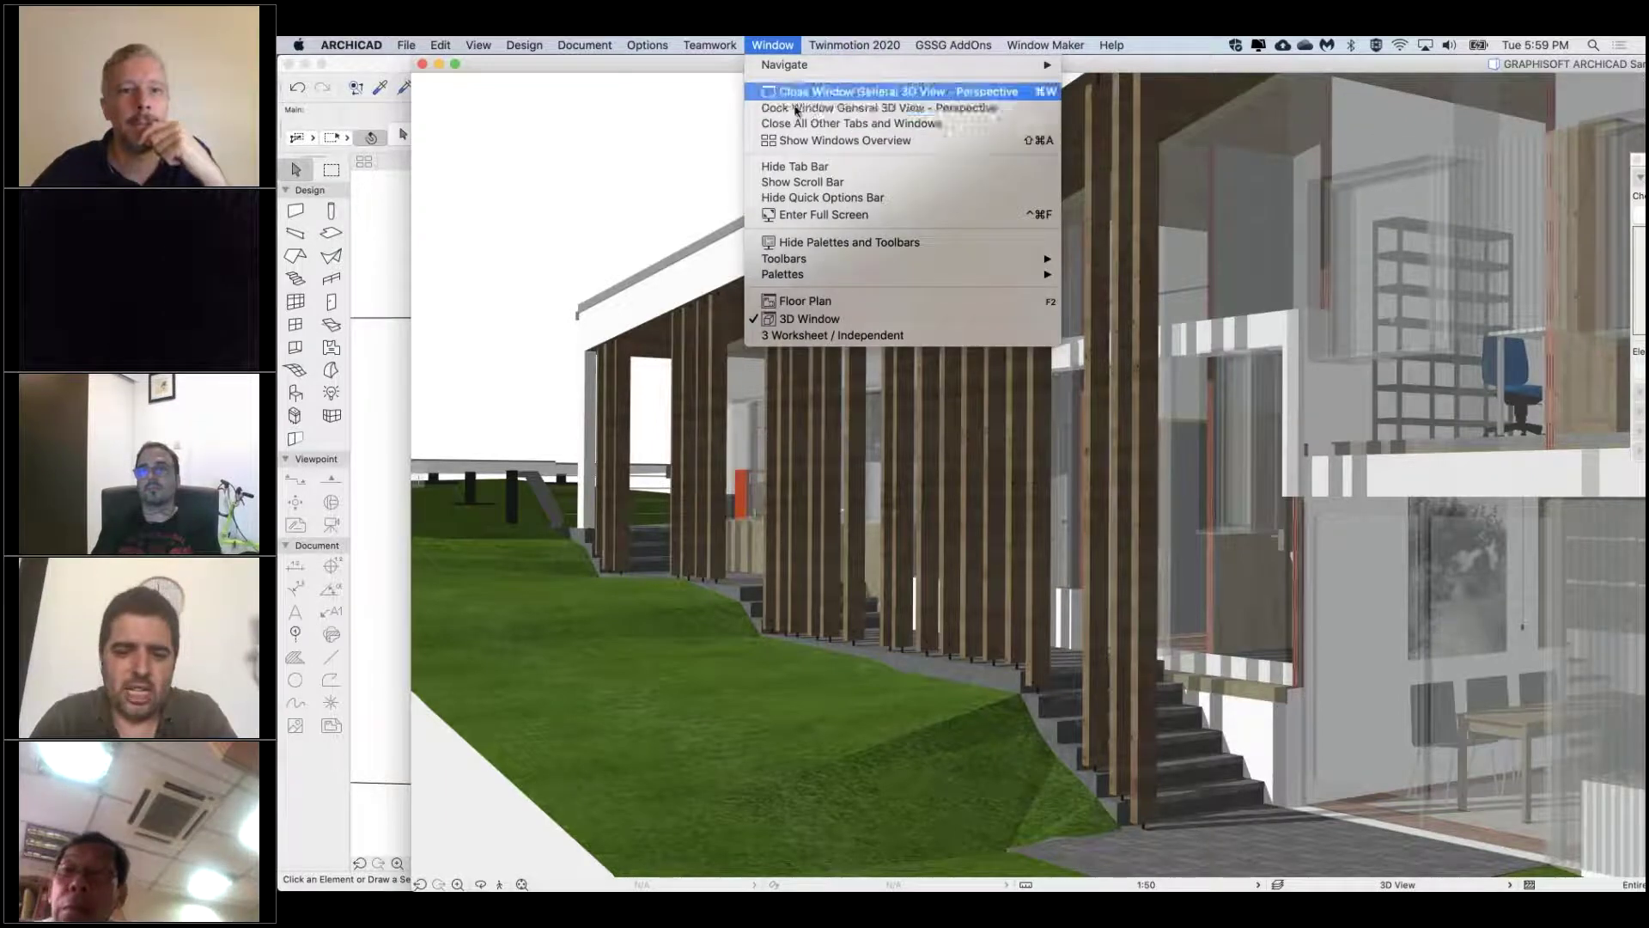
pyautogui.click(795, 109)
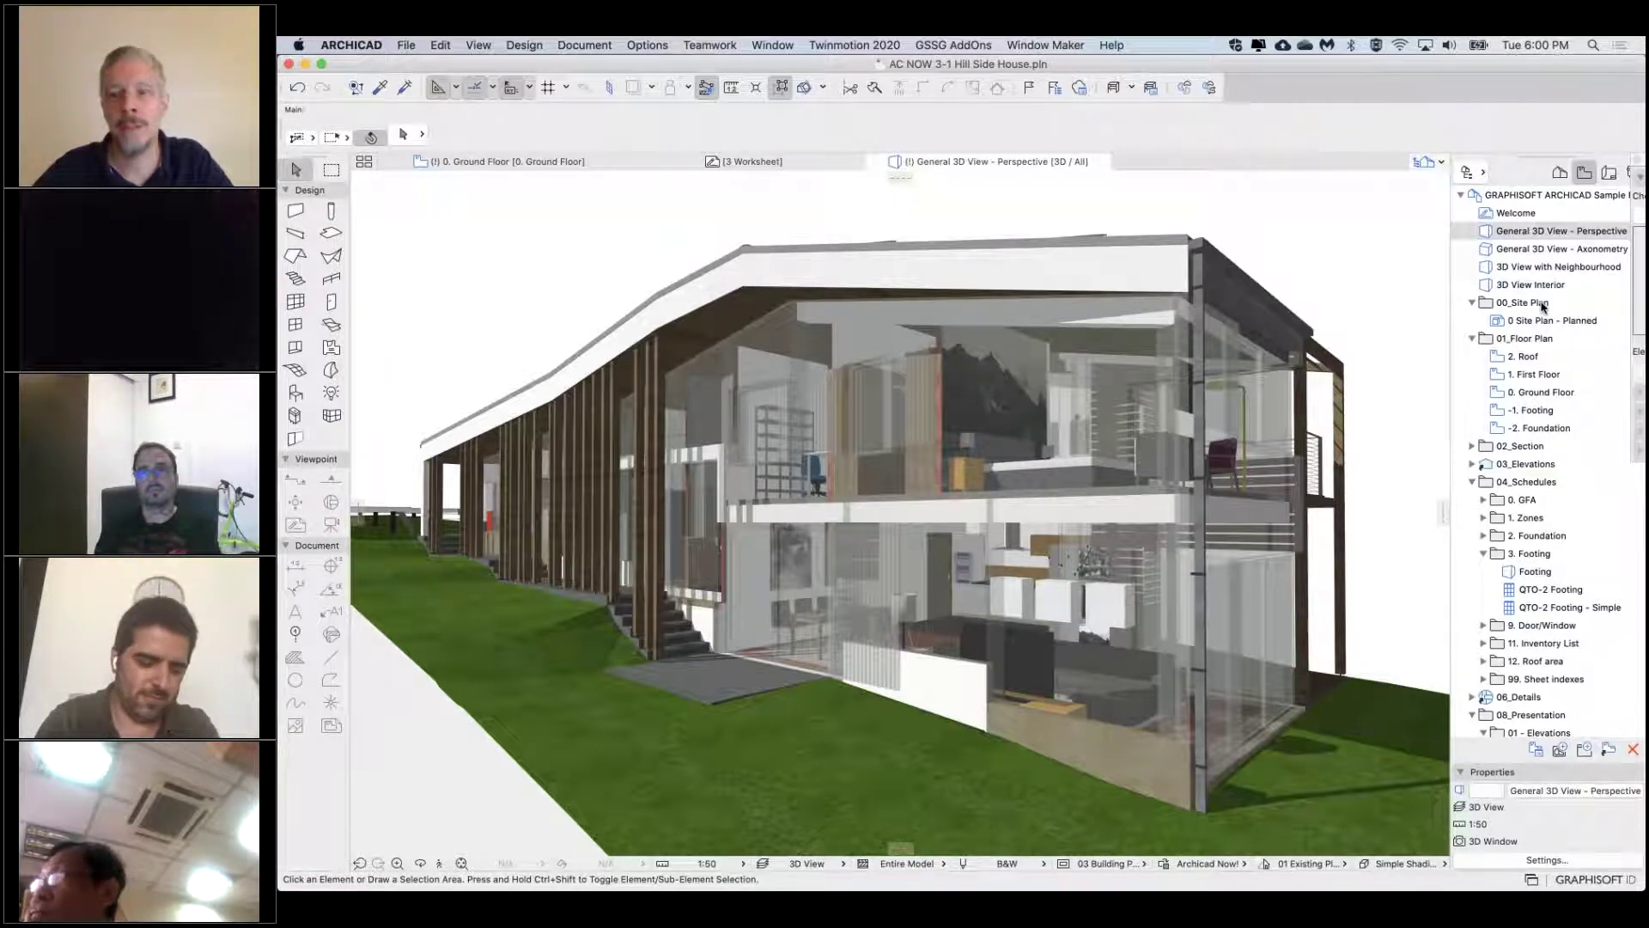
# Review the settings stored when saving the current perspective as a view
pyautogui.click(1558, 749)
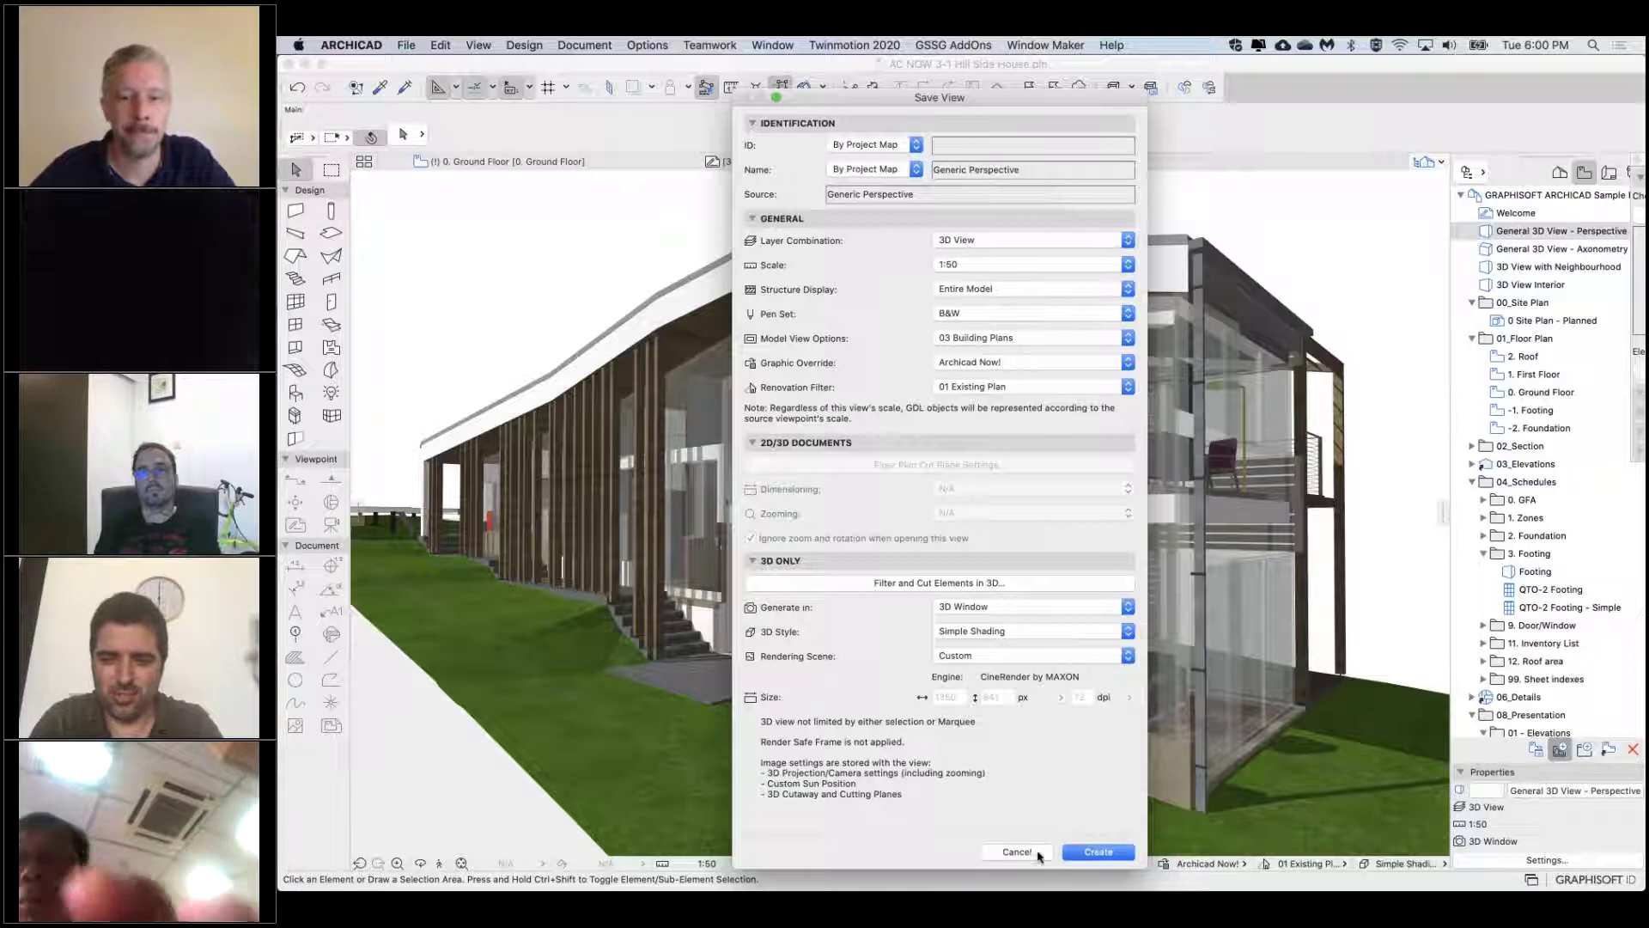
pyautogui.click(1099, 852)
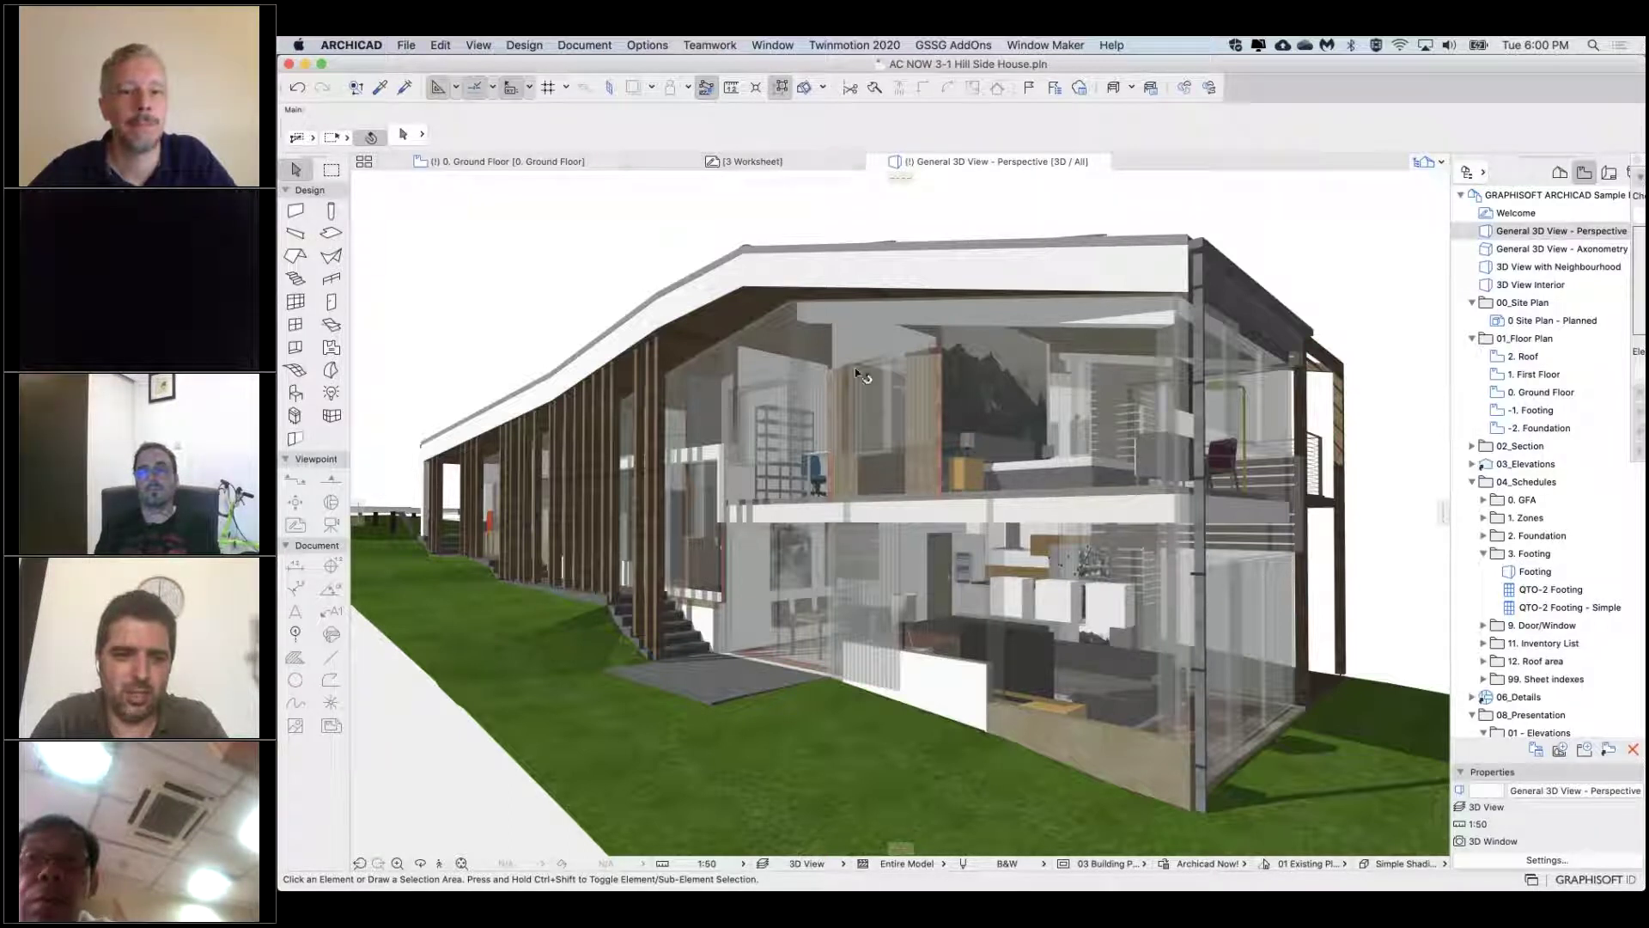
# Inspect the front roof's override surfaces and the surfaces available in place of Metal - Zinc, without changing them
pyautogui.click(889, 359)
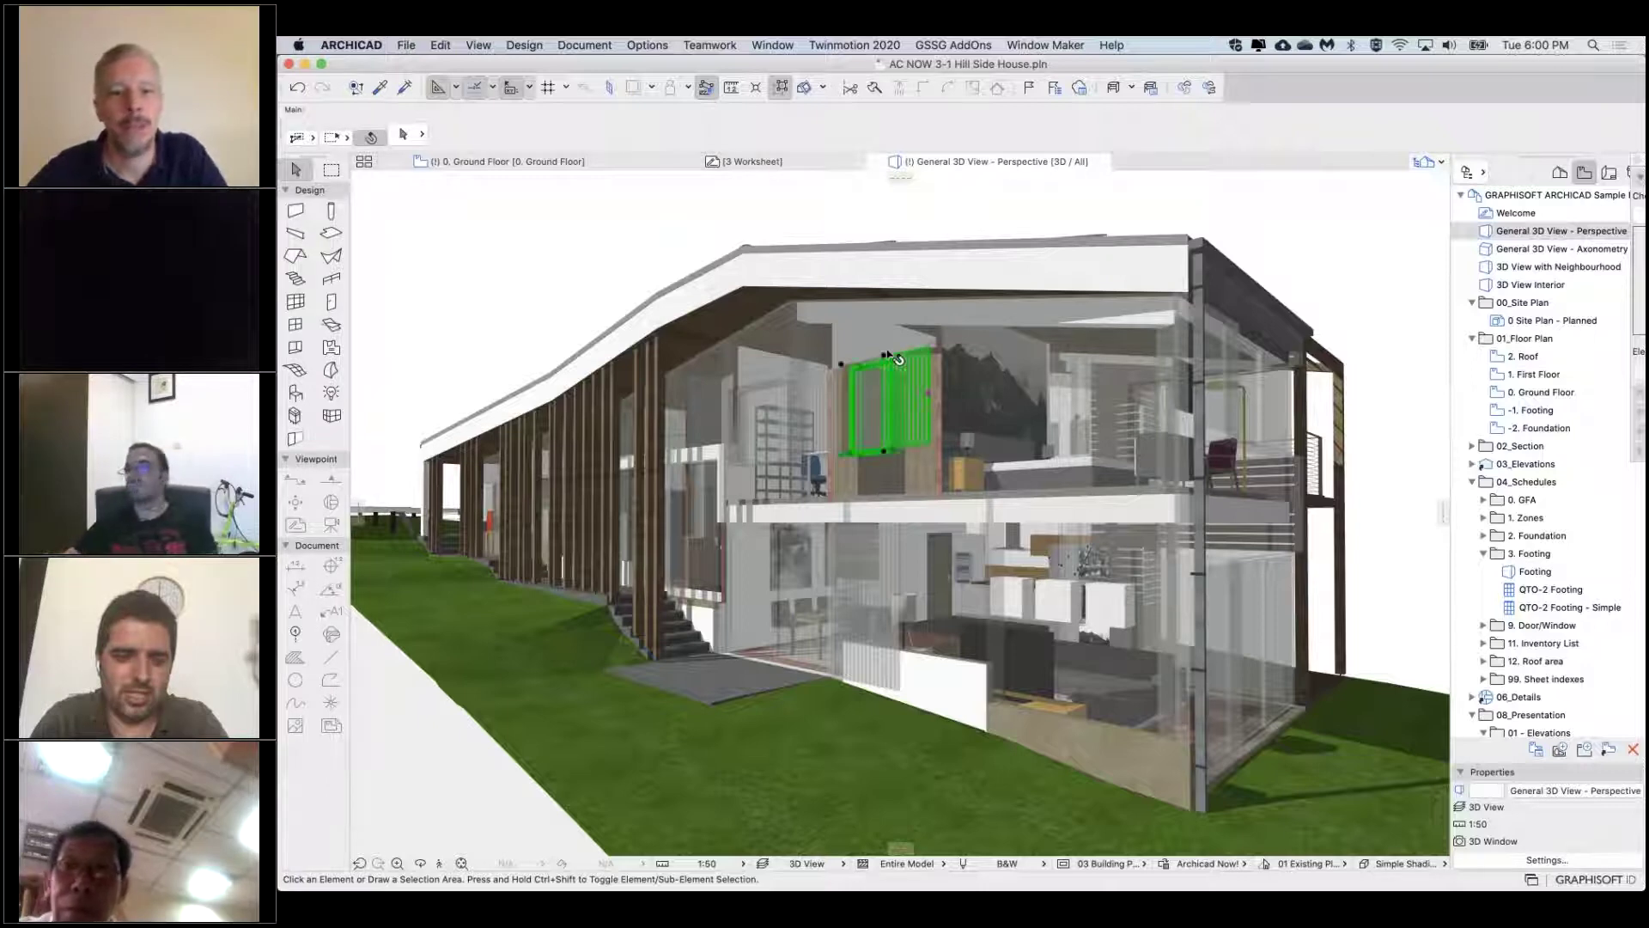
pyautogui.click(940, 213)
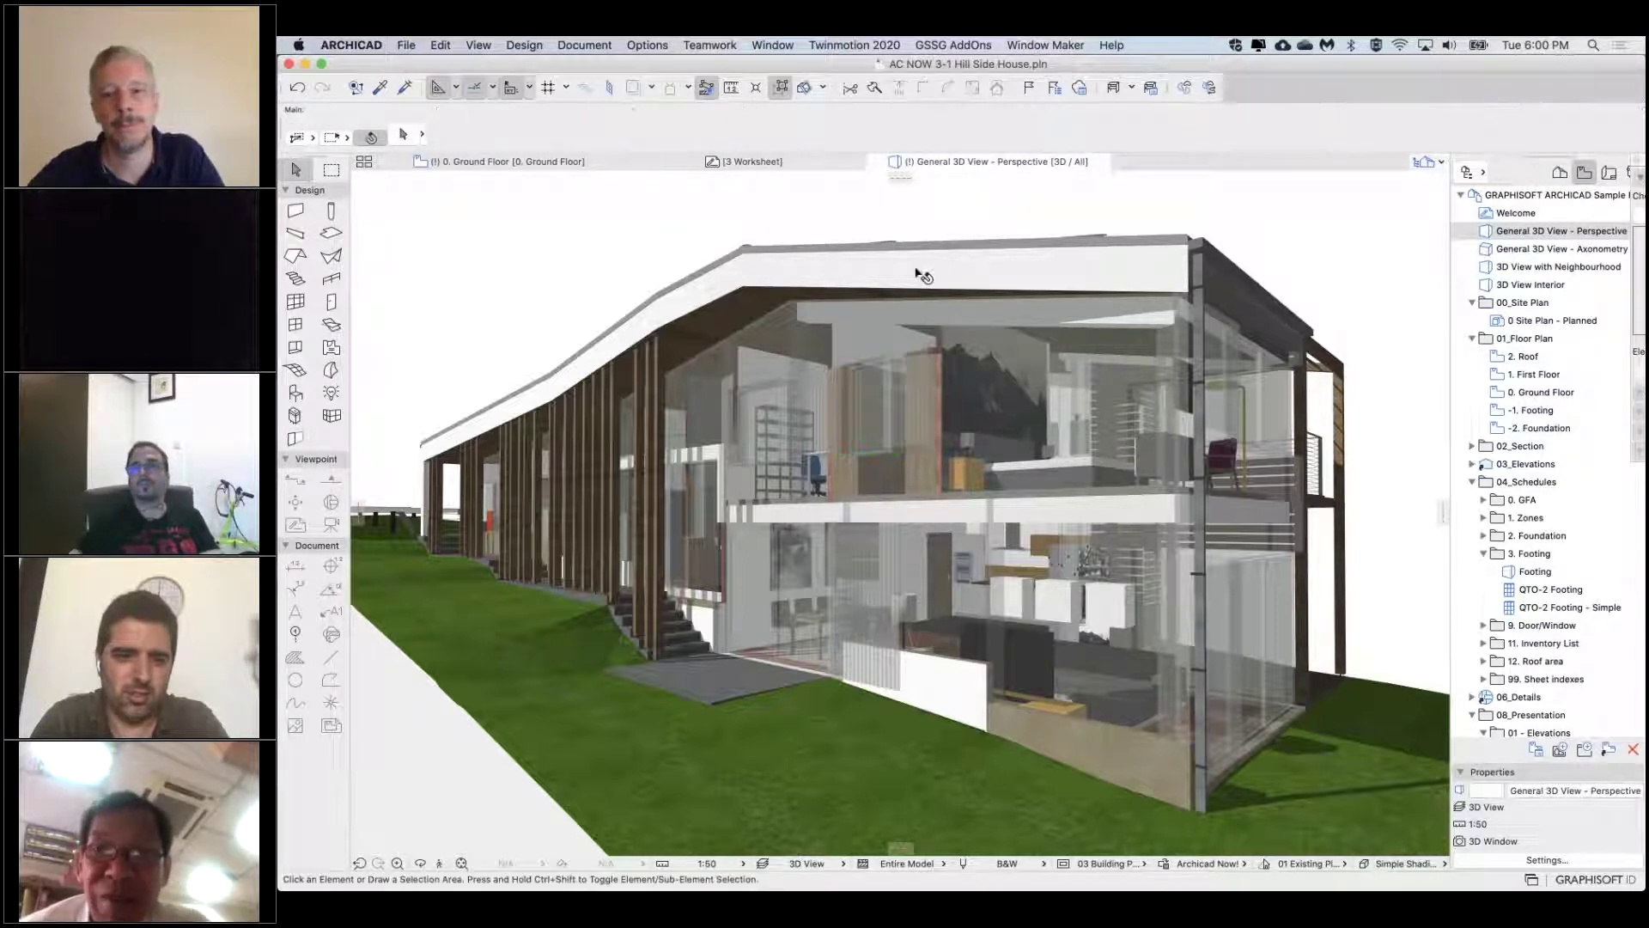
pyautogui.click(923, 274)
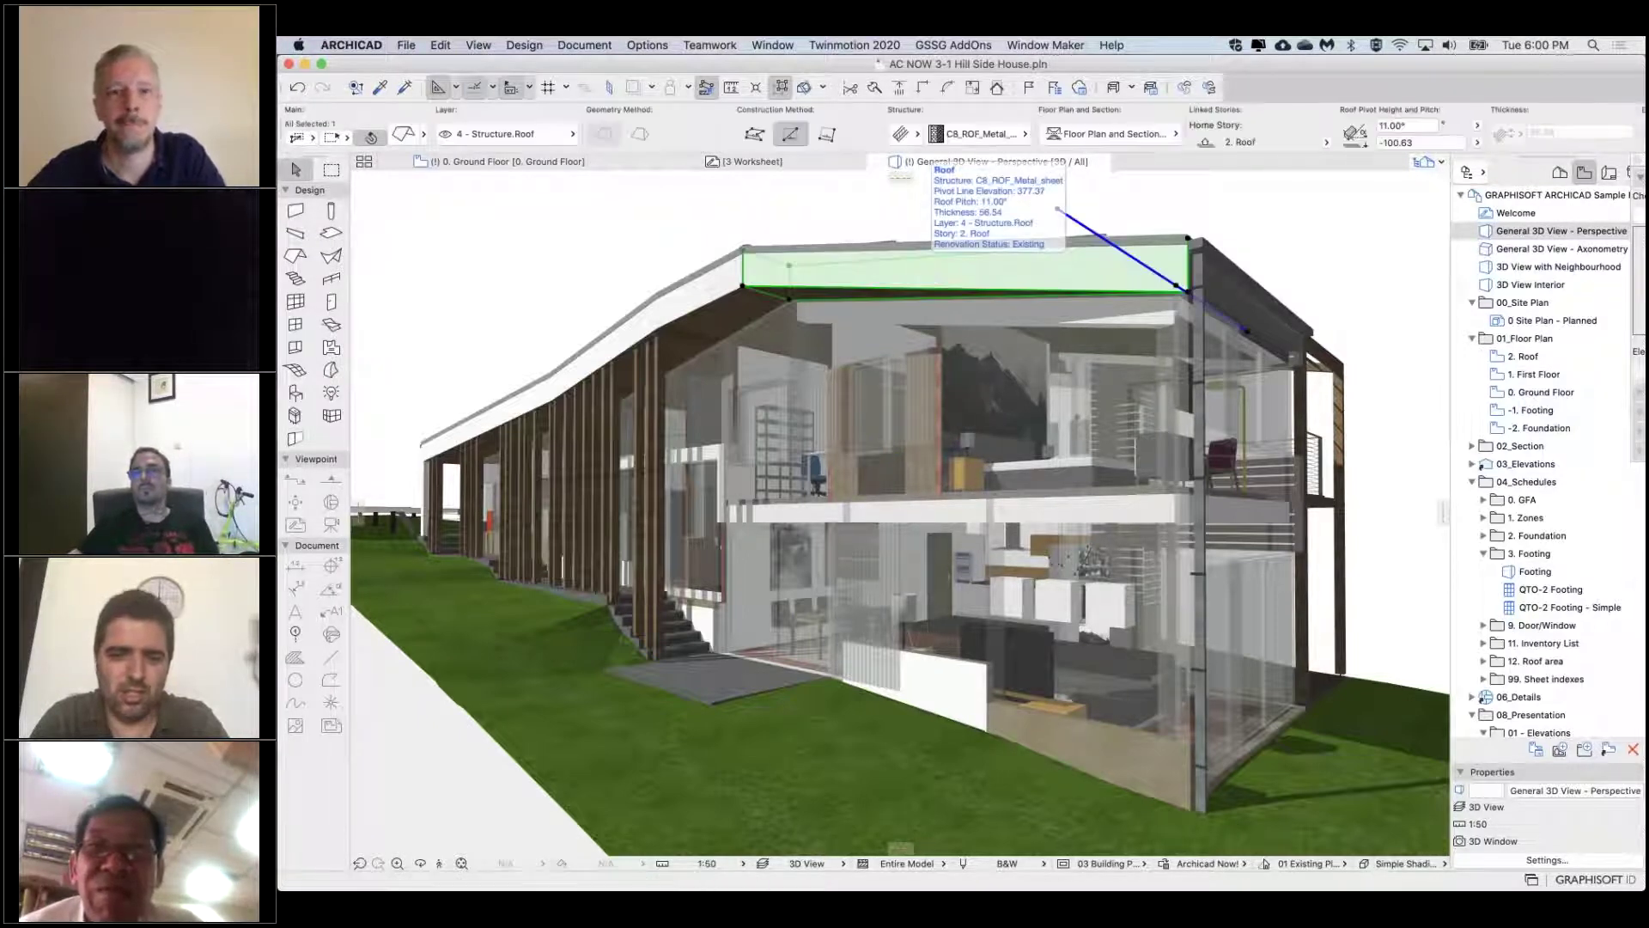
pyautogui.doubleClick(894, 282)
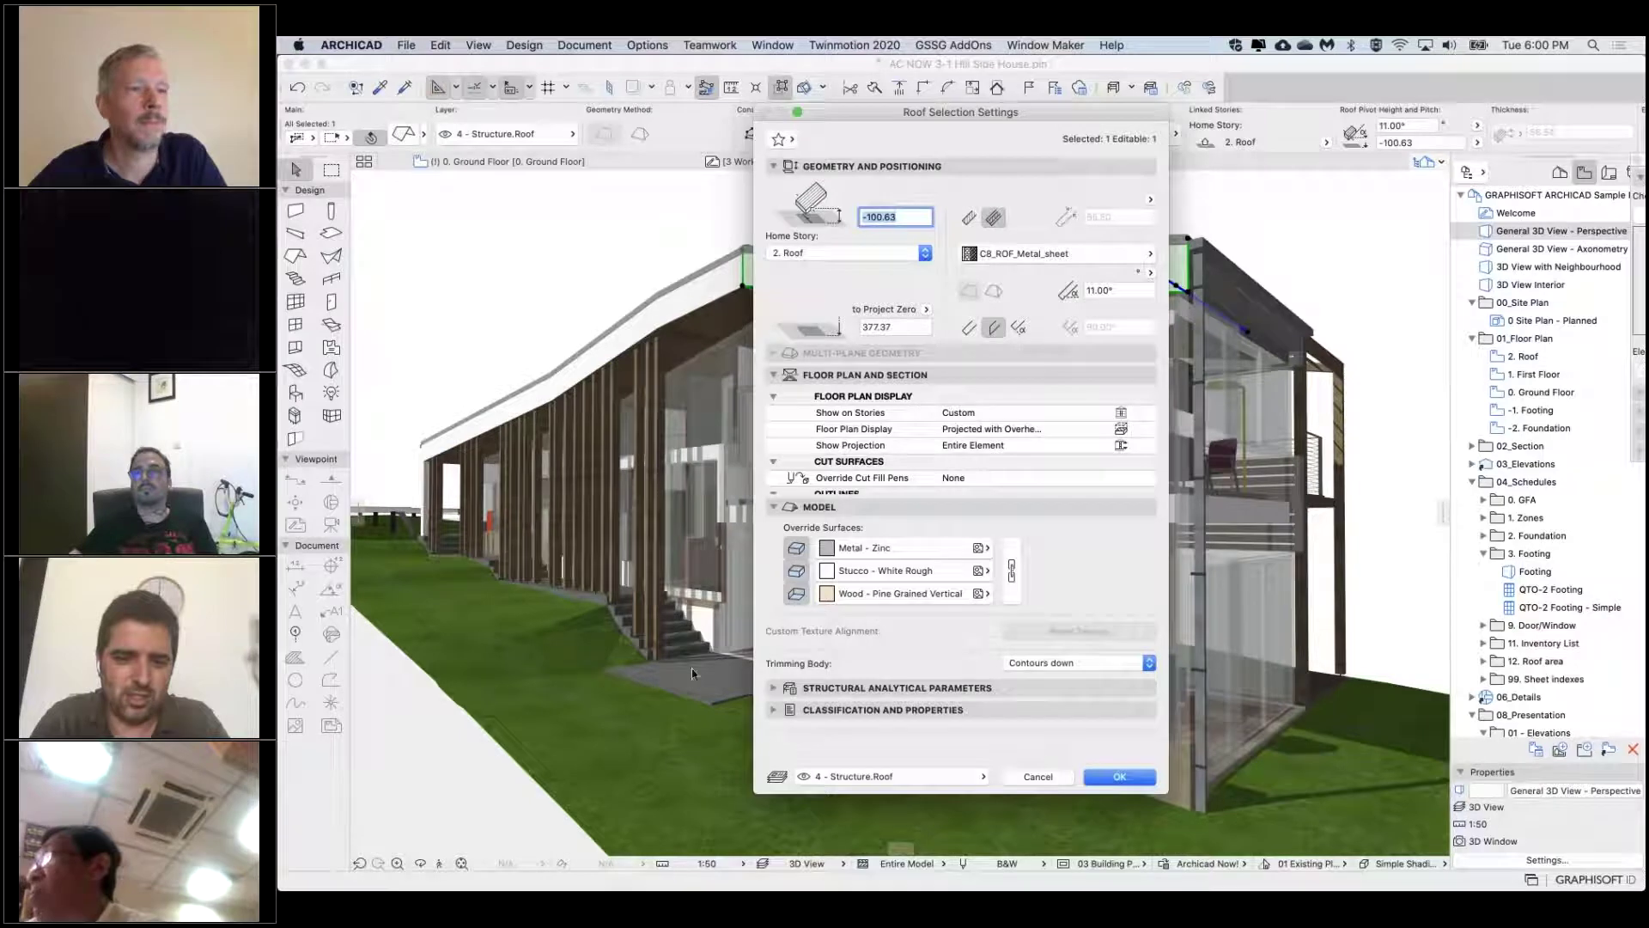
pyautogui.click(922, 554)
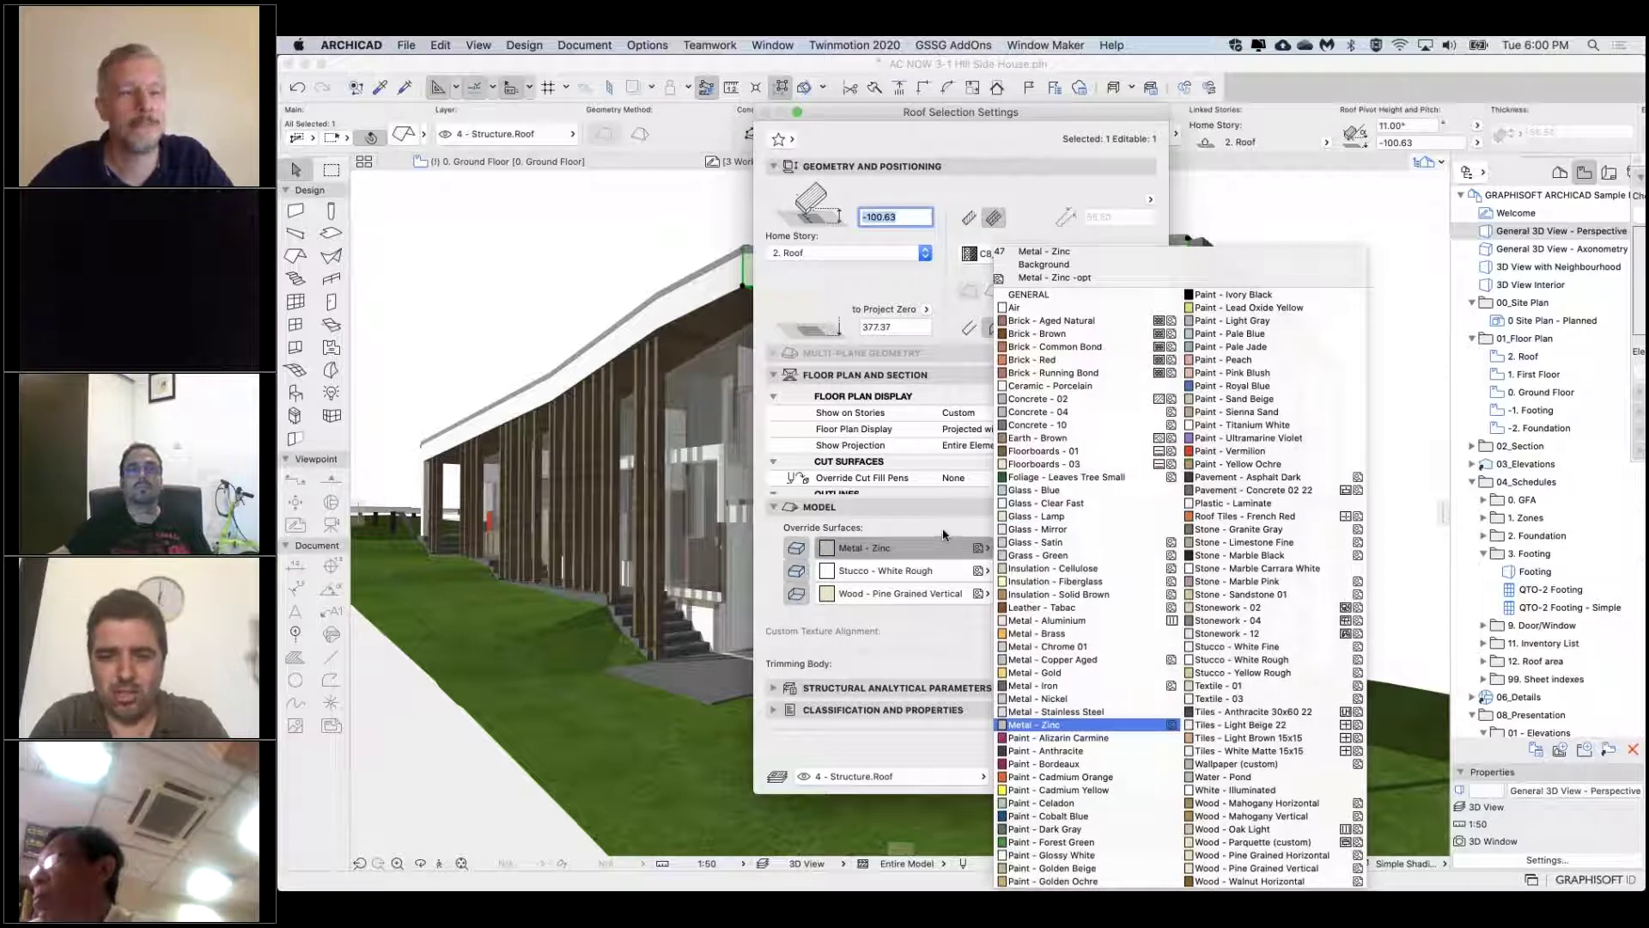
pyautogui.click(942, 534)
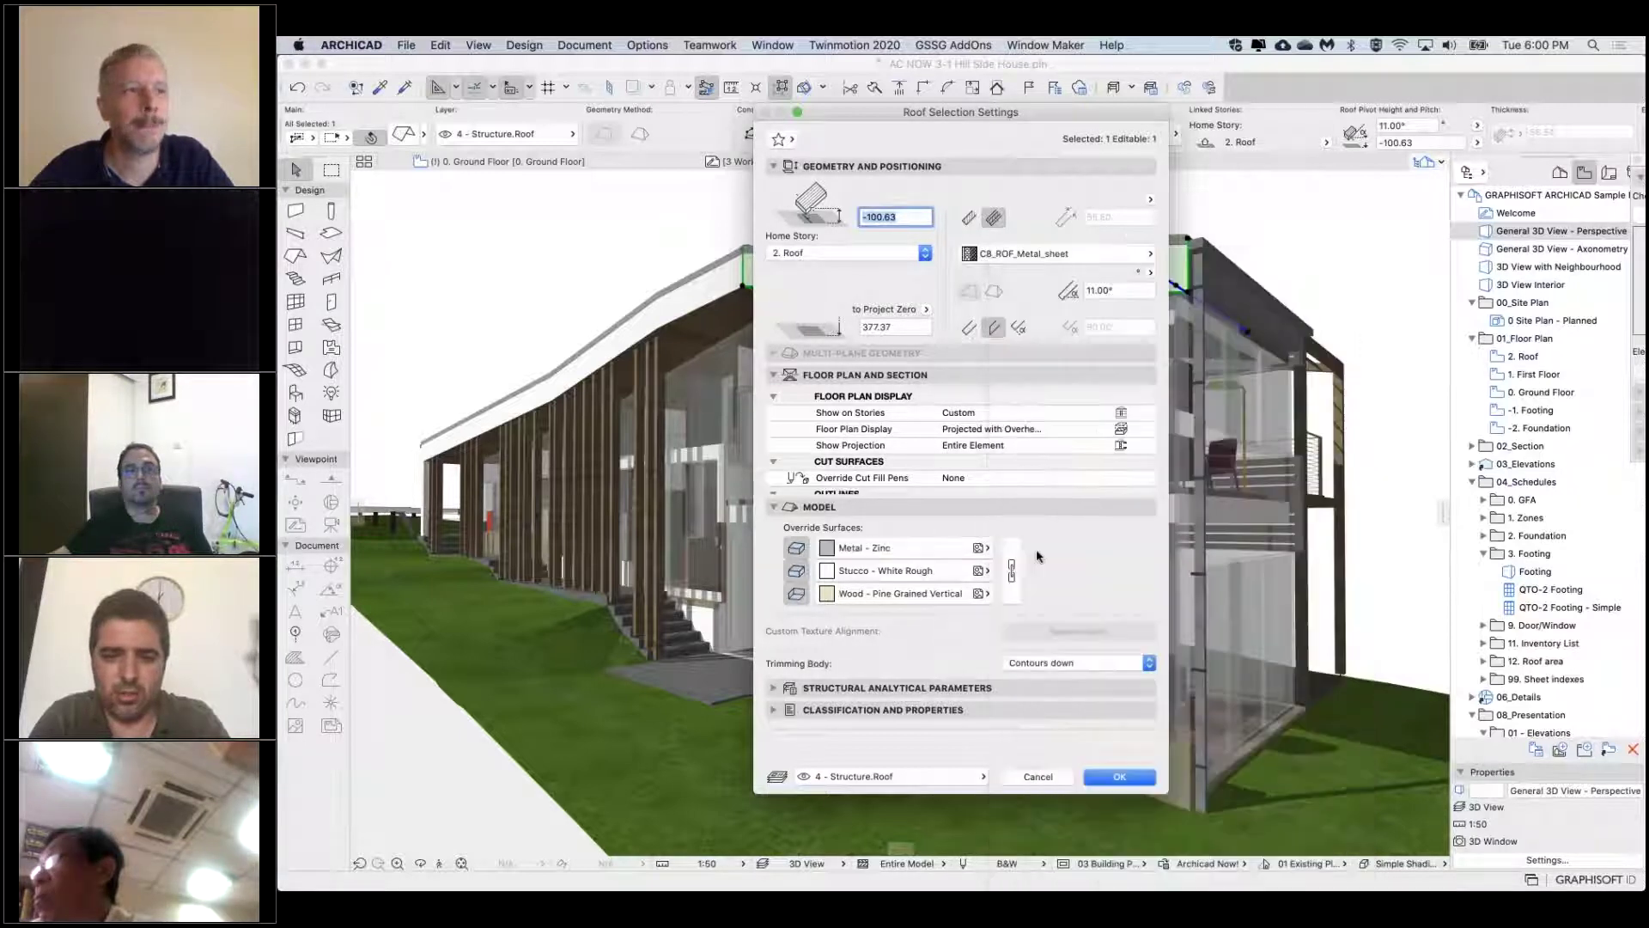
pyautogui.click(1060, 779)
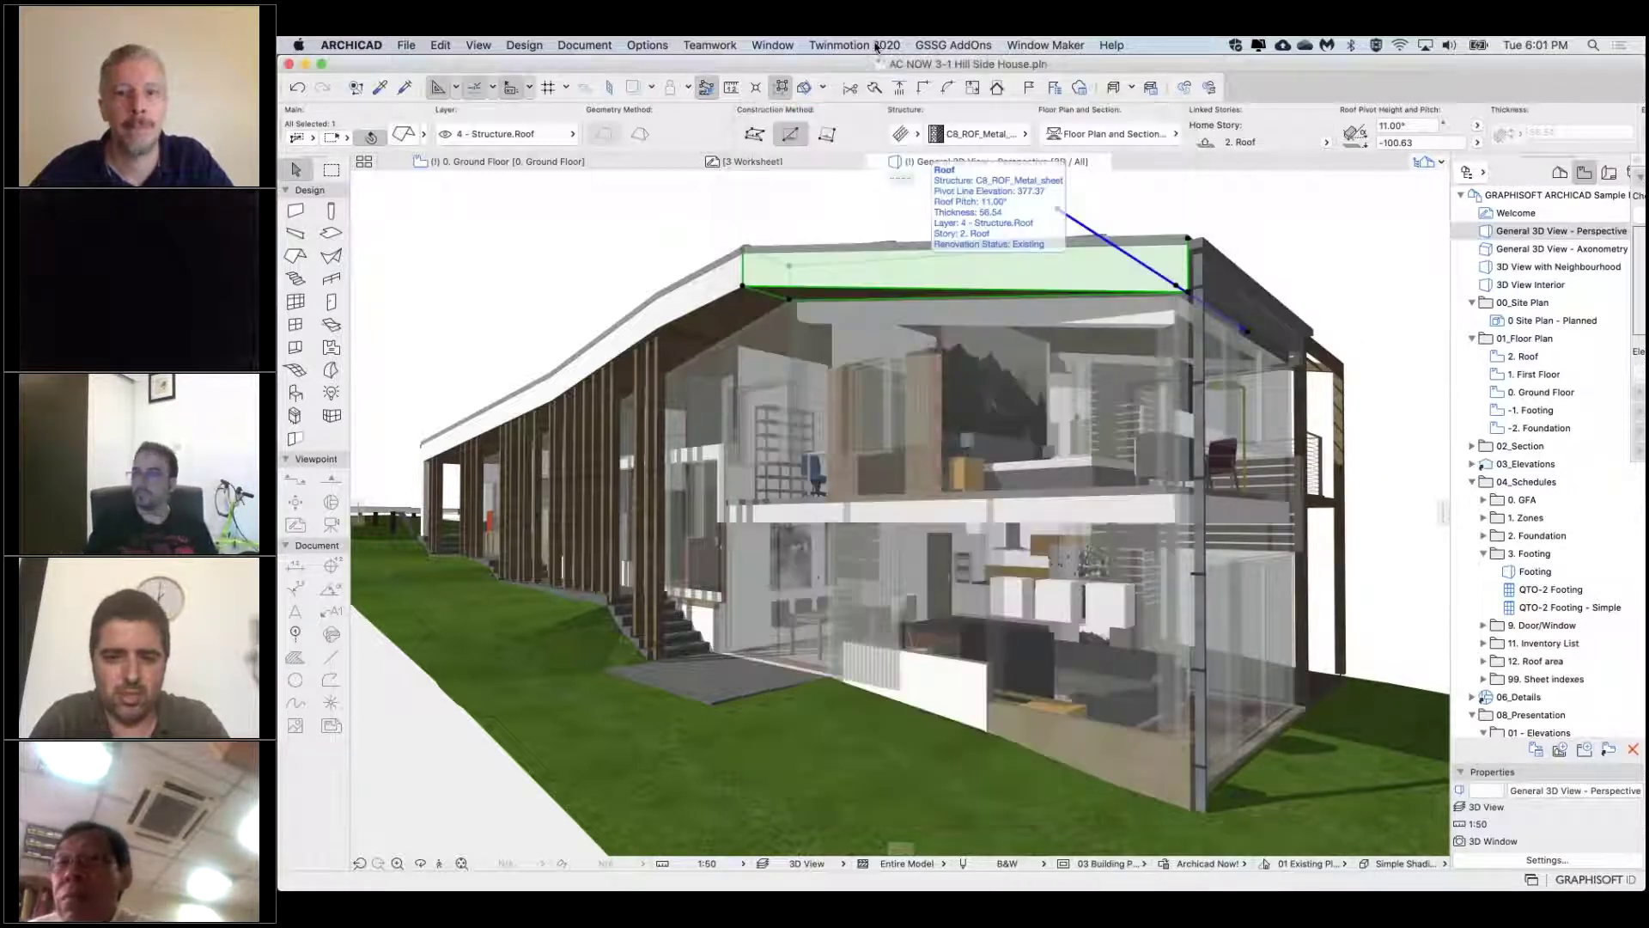
# Search the program's help for "resize", locate the Resize command in the results, and deselect the roof
pyautogui.click(1117, 45)
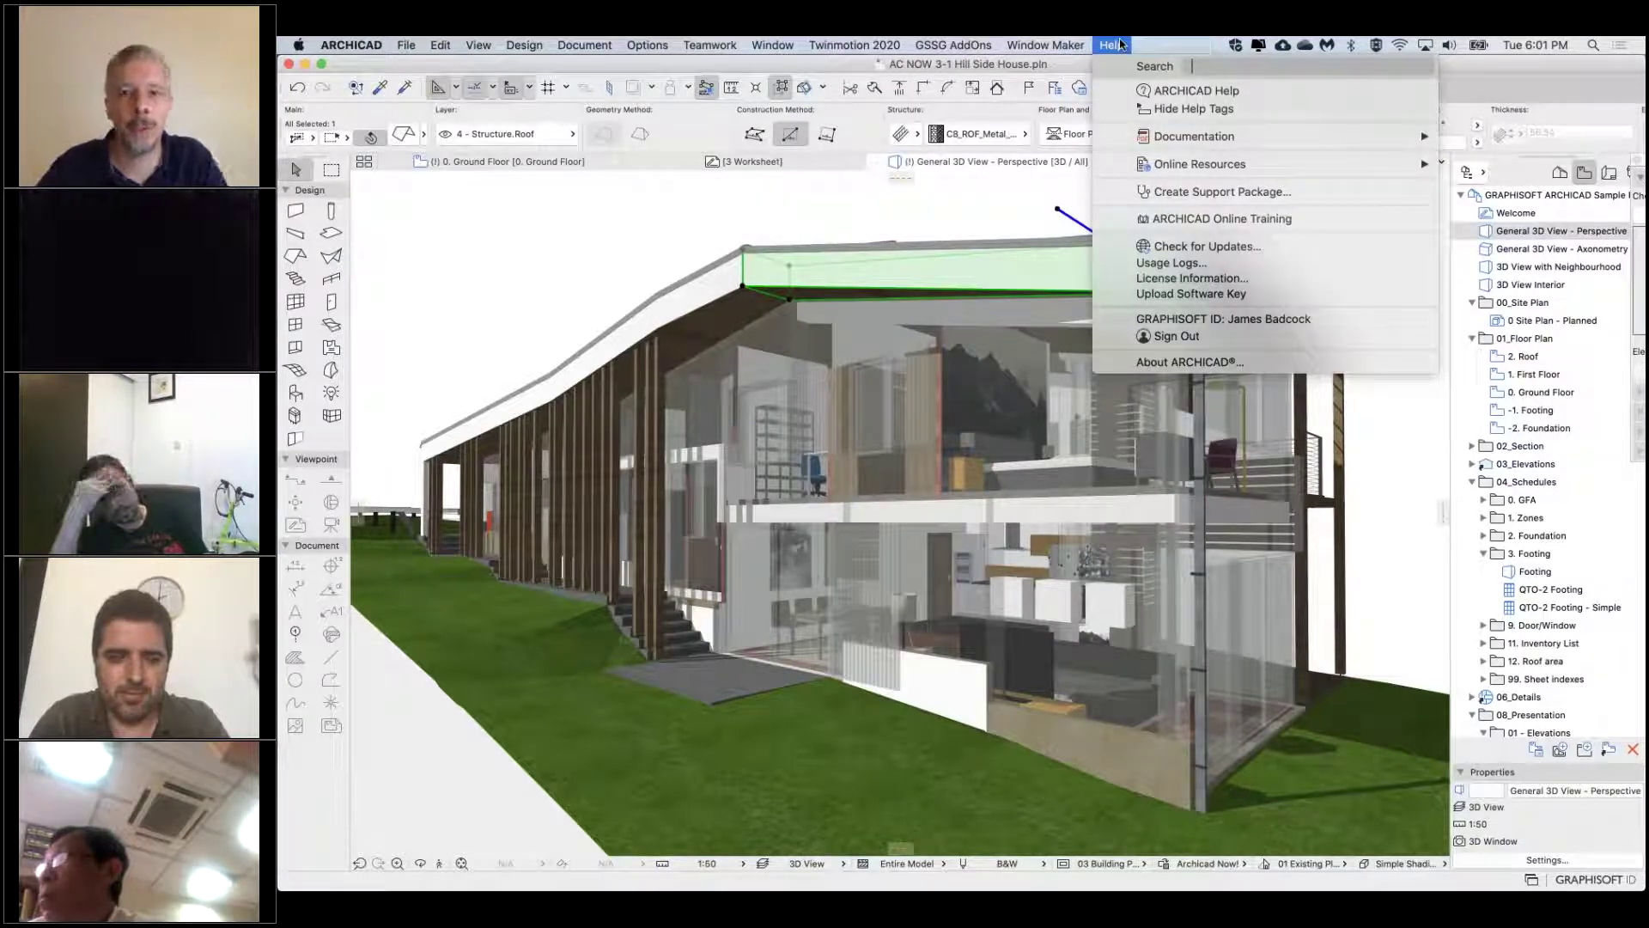
pyautogui.write('resizew')
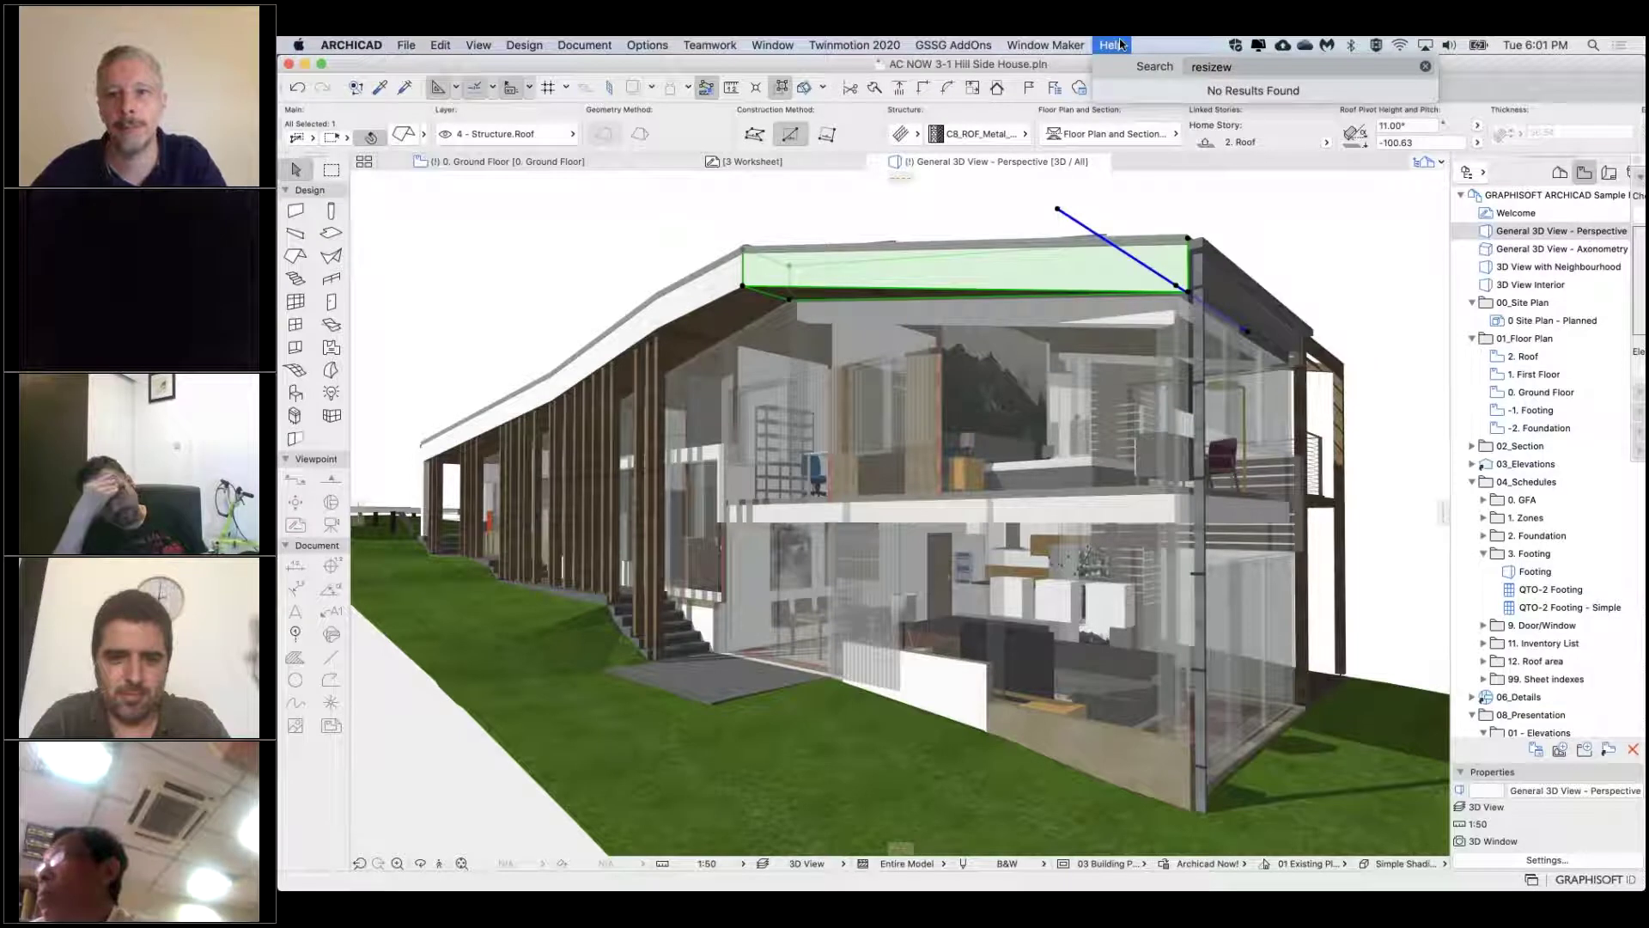
pyautogui.write('w')
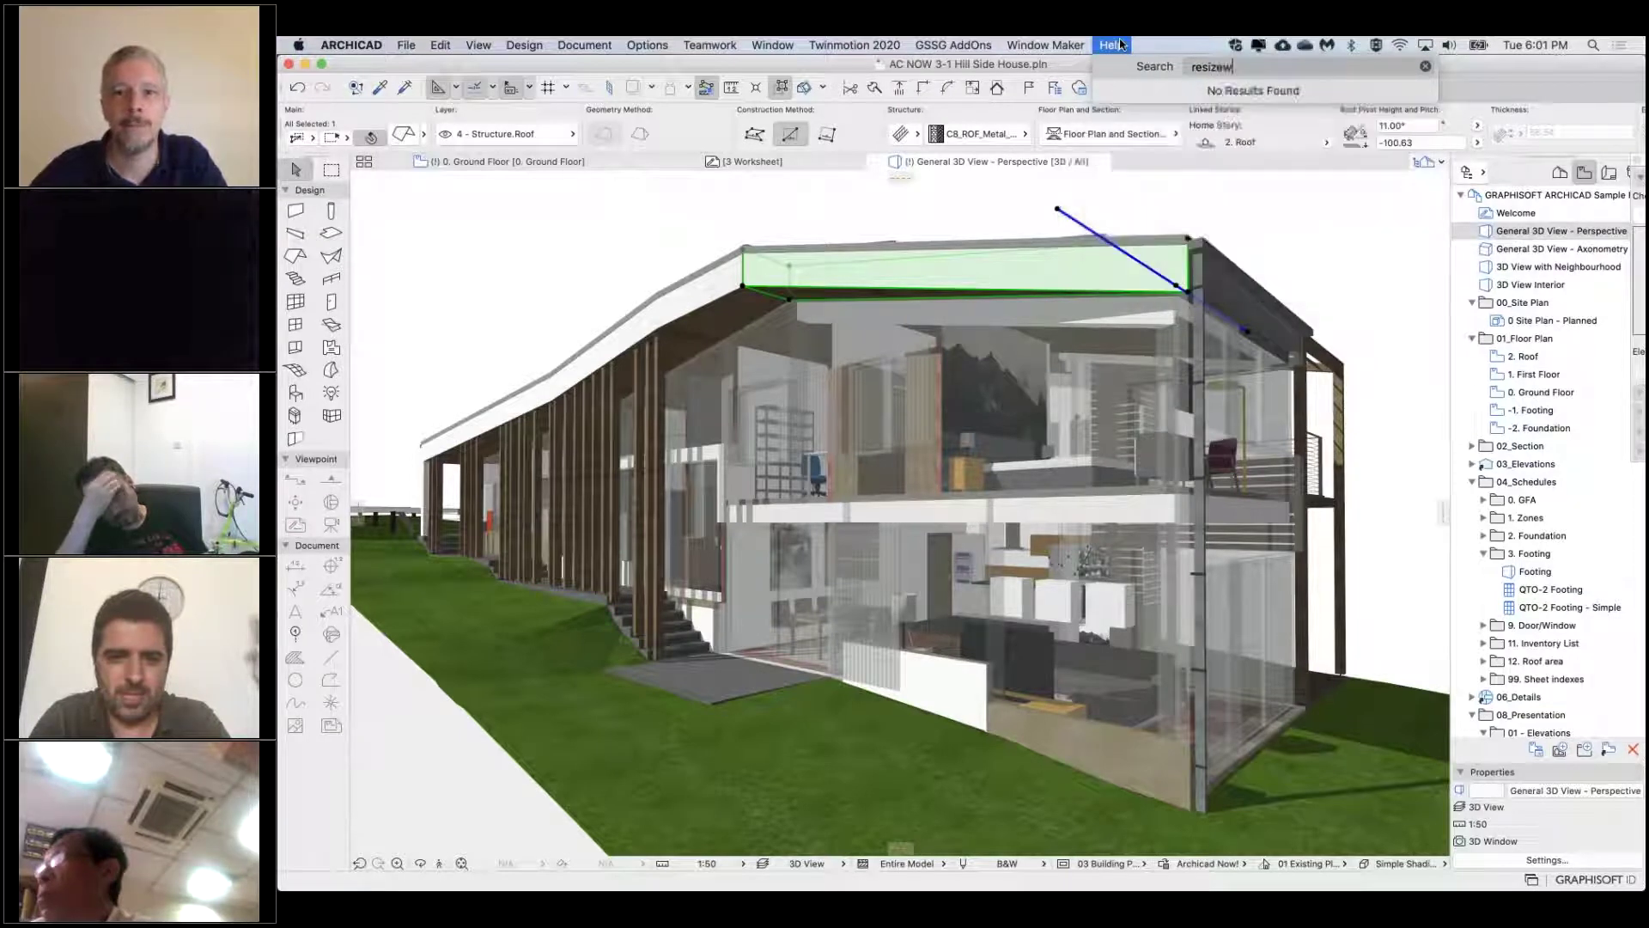
pyautogui.press('BackSpace')
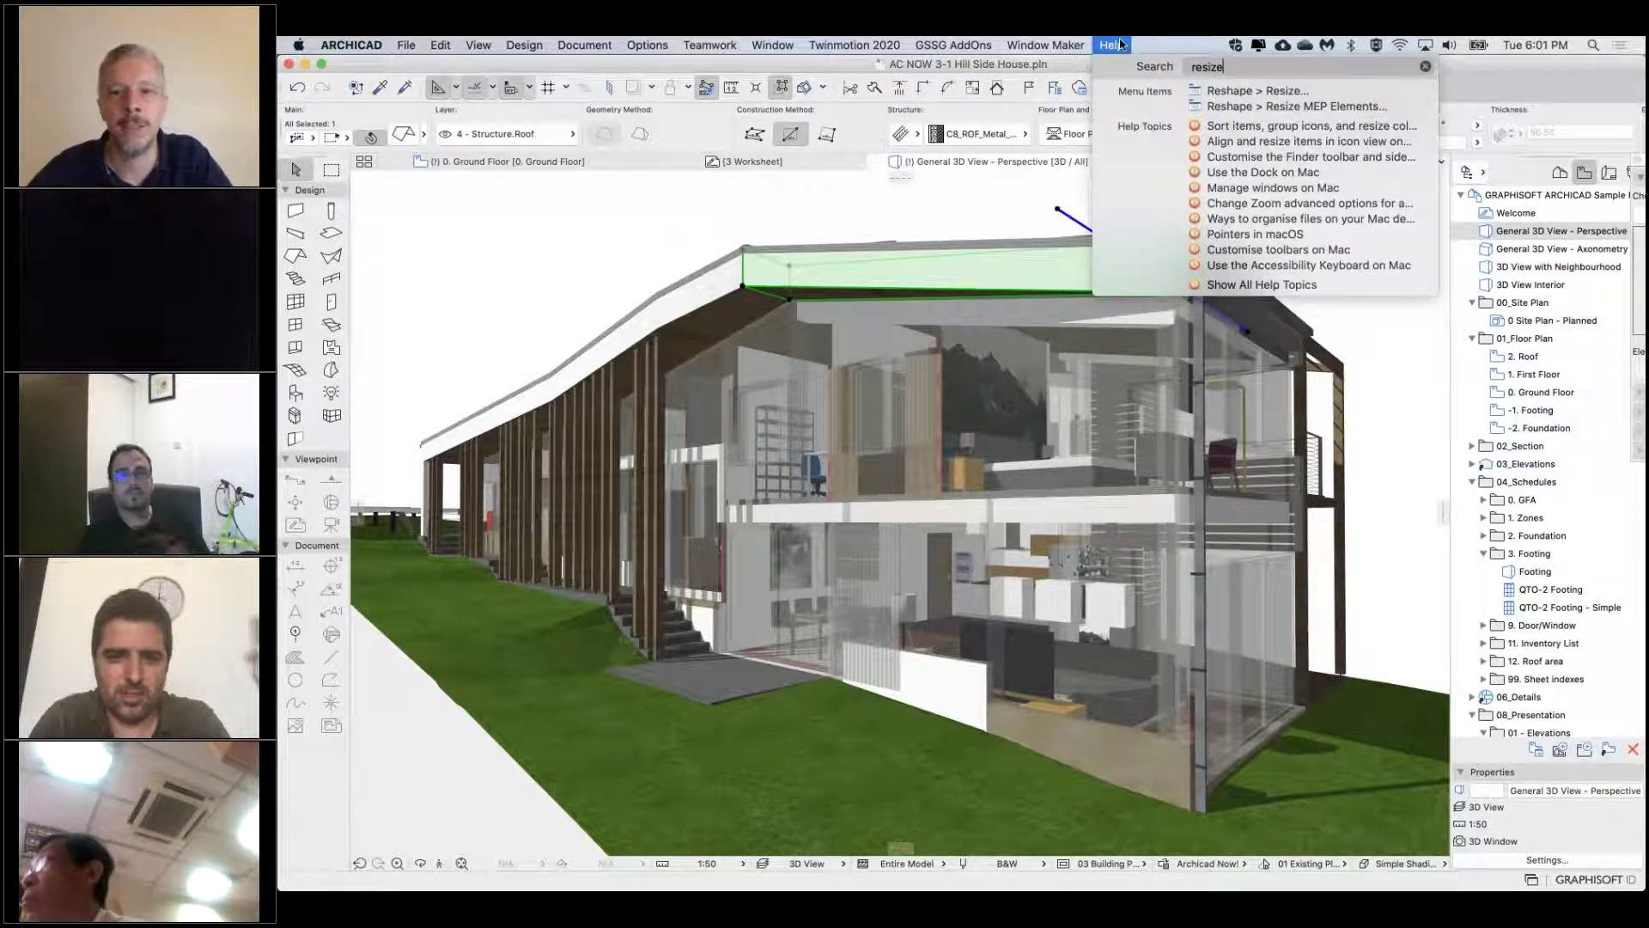
pyautogui.press('Down')
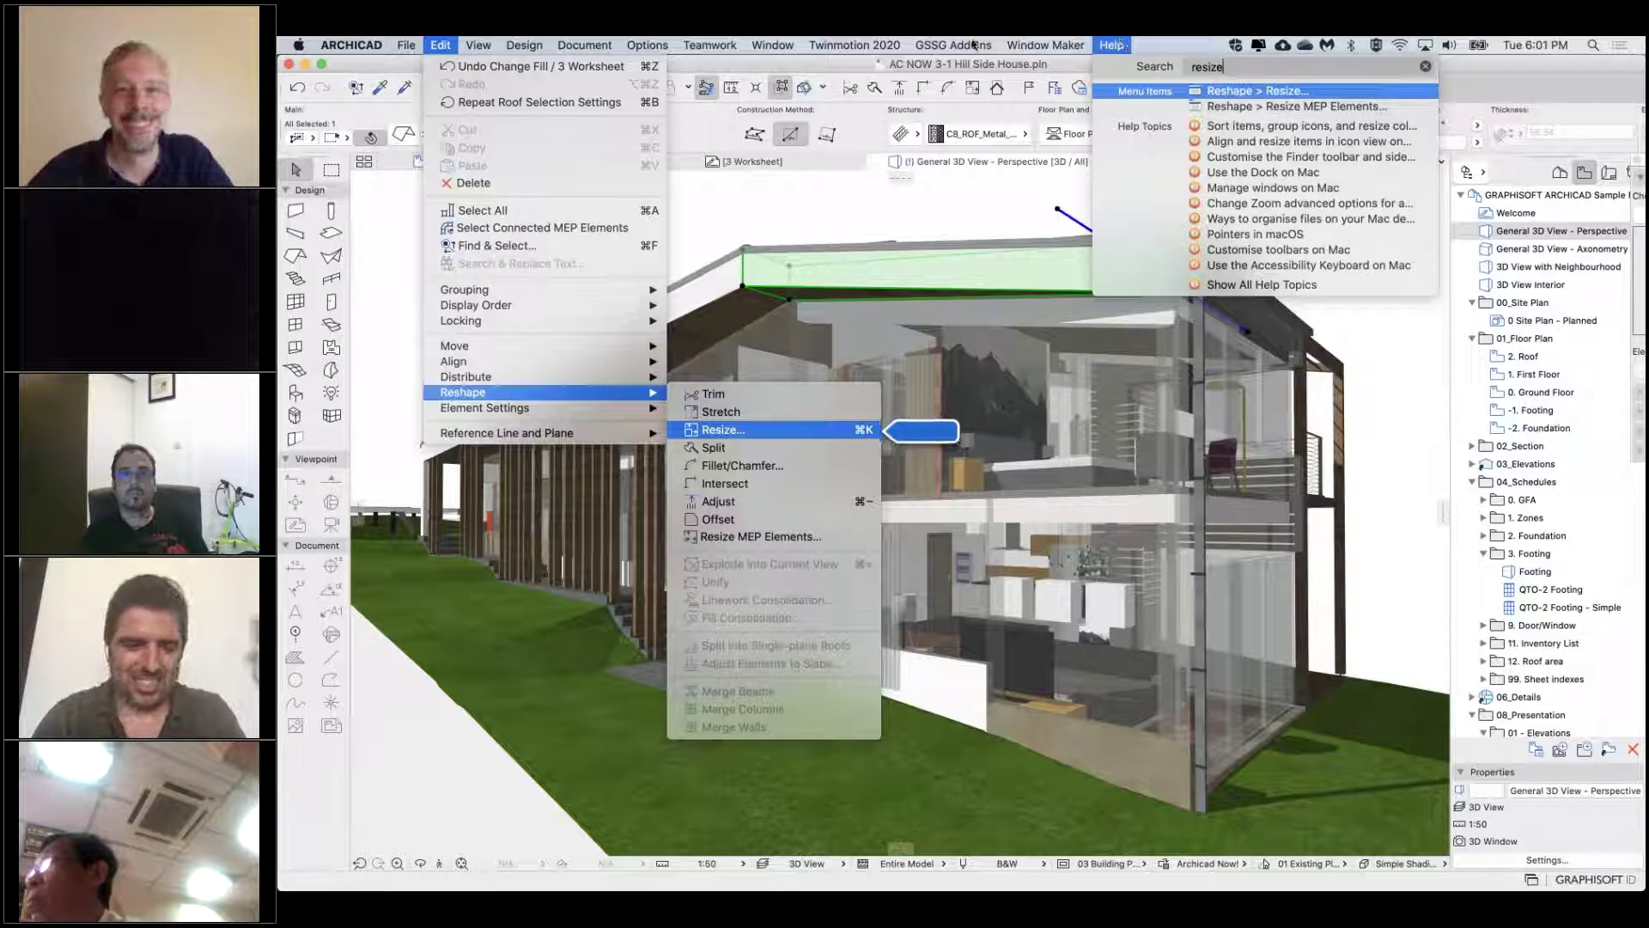
pyautogui.moveTo(971, 46)
pyautogui.click(1272, 97)
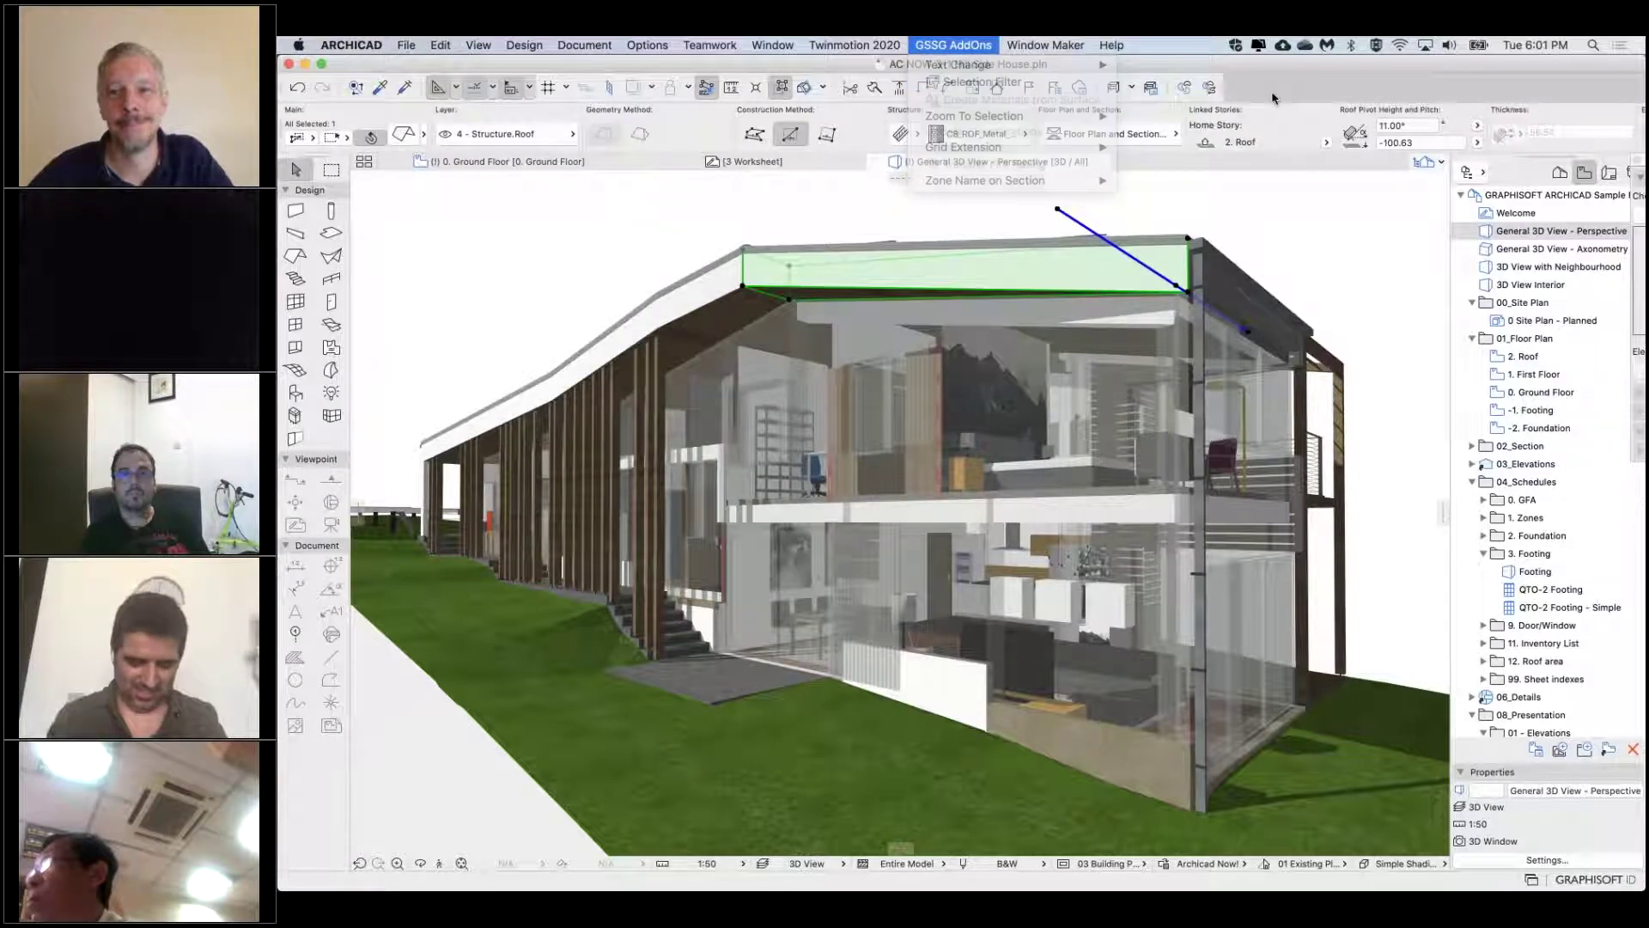
pyautogui.click(940, 201)
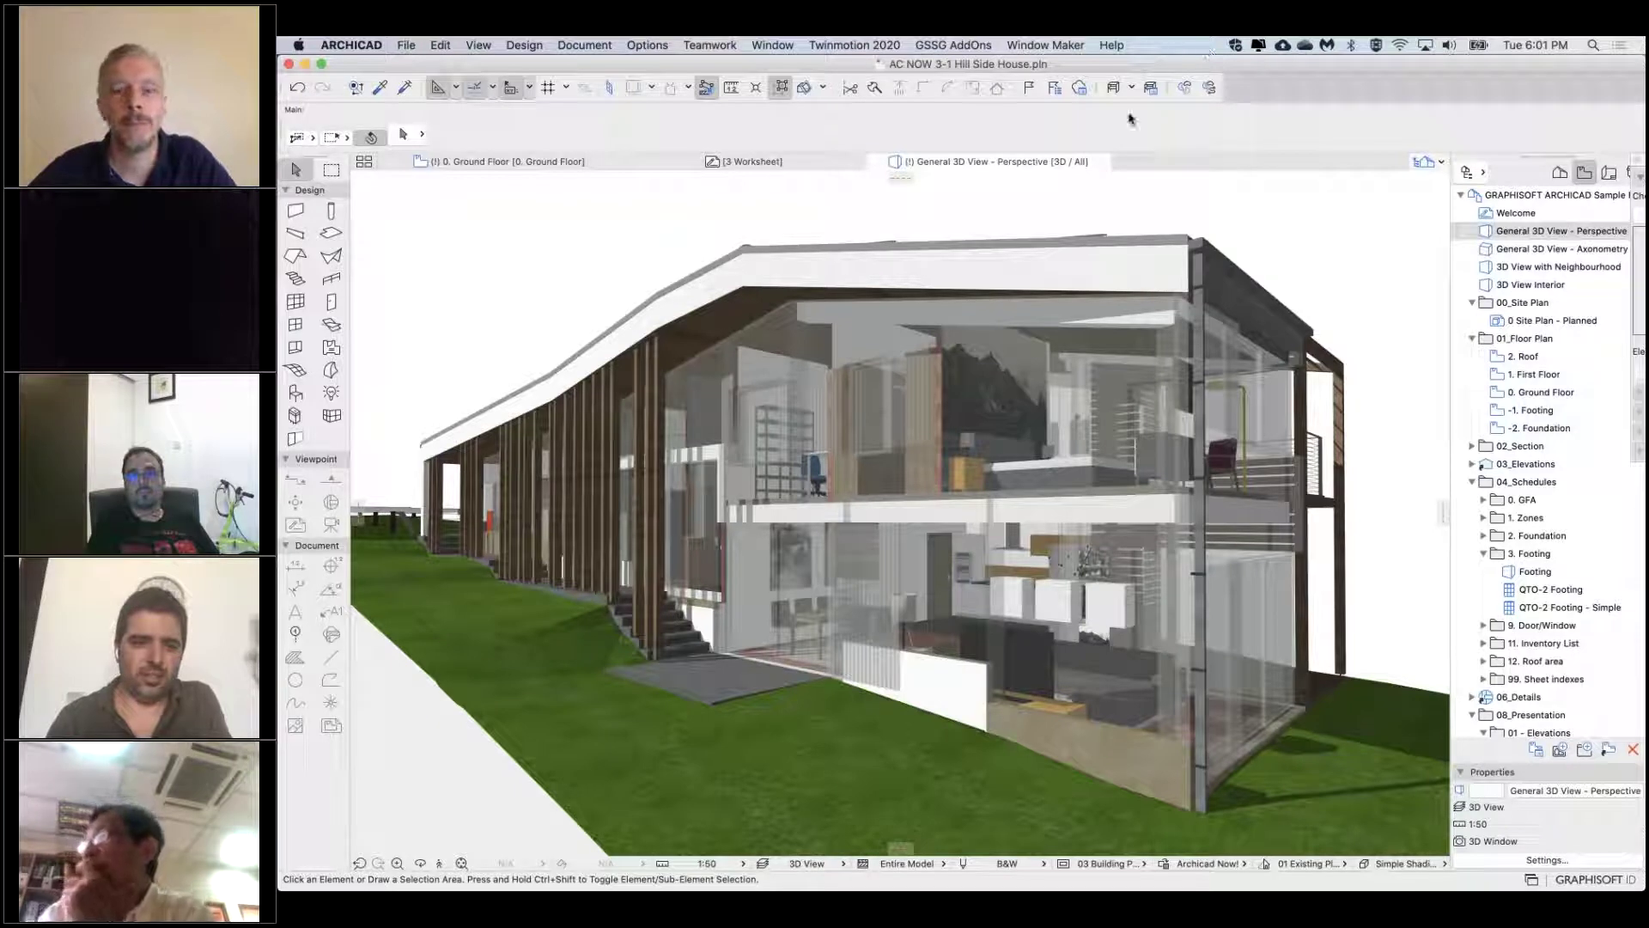
pyautogui.keyDown('shift'); pyautogui.moveTo(1131, 119); pyautogui.dragTo(1194, 862, button='middle'); pyautogui.keyUp('shift')
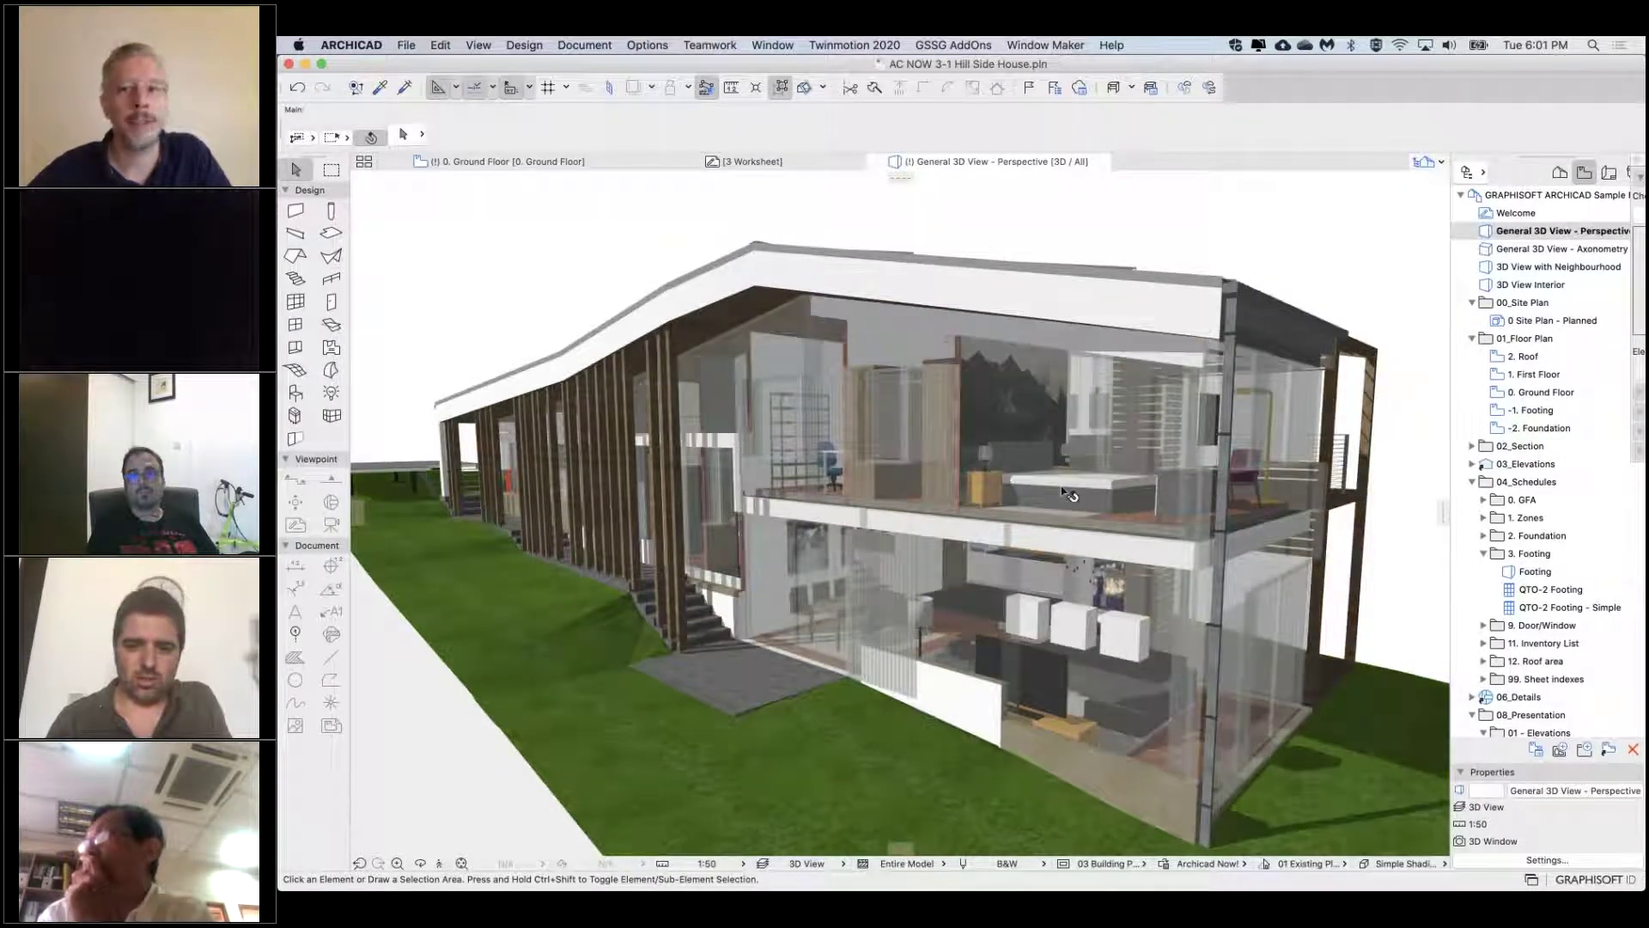
pyautogui.scroll(-2, 1065, 494)
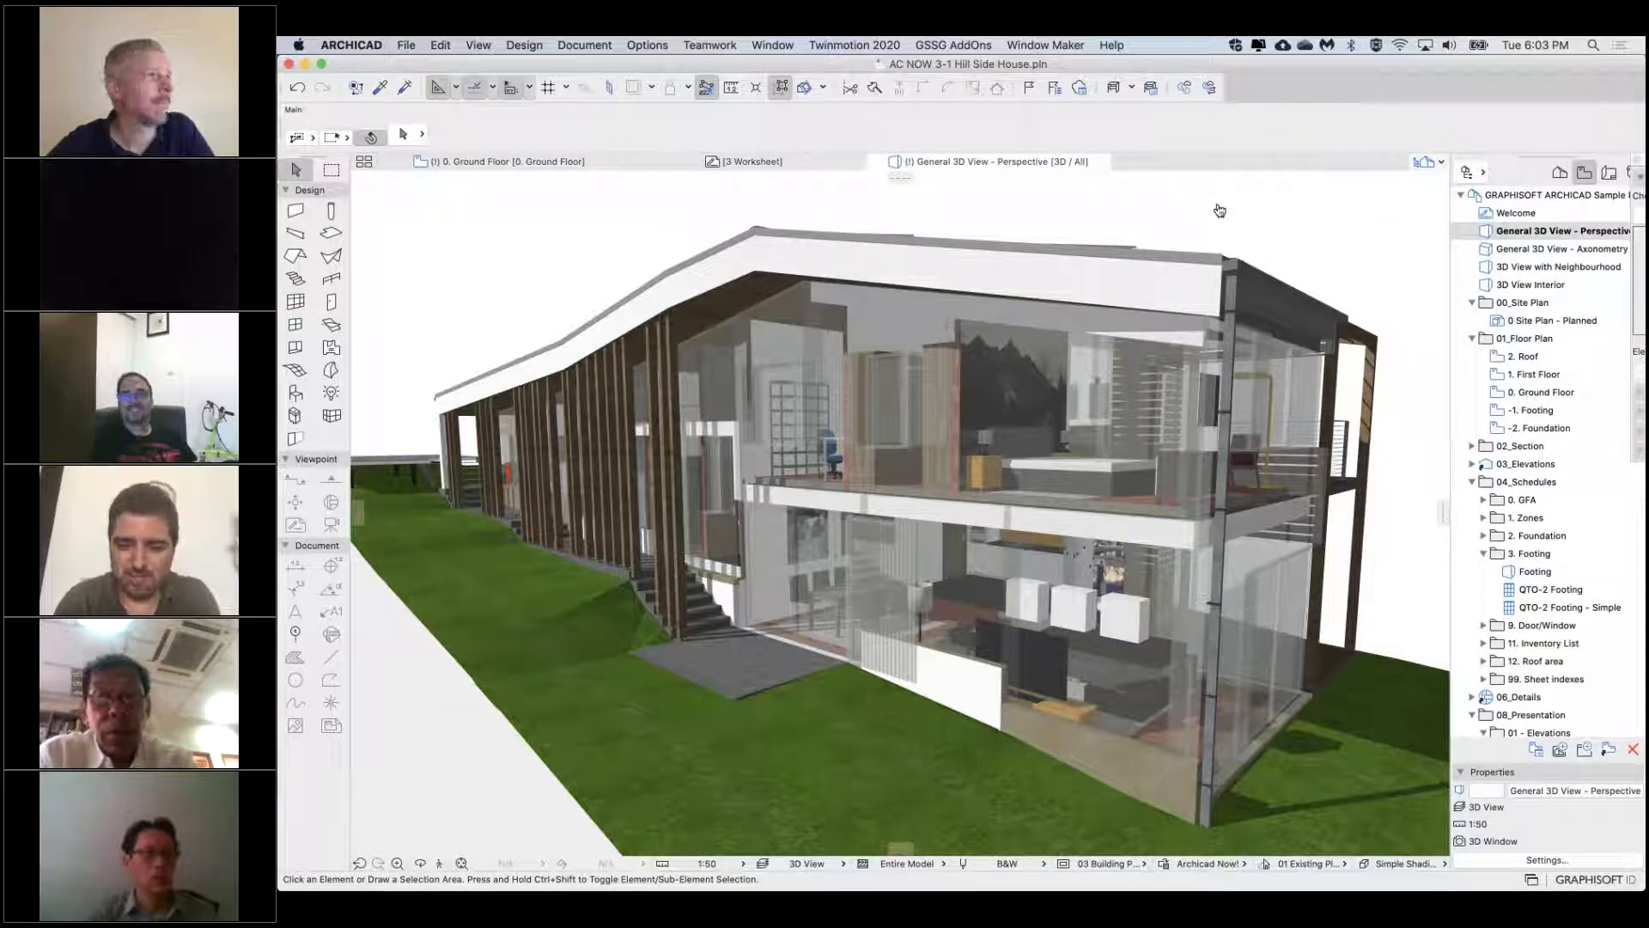
# Switch to PowerPoint and start the slide show at the "3D Styles – Tips and Tricks" slide
pyautogui.press('super+Tab')
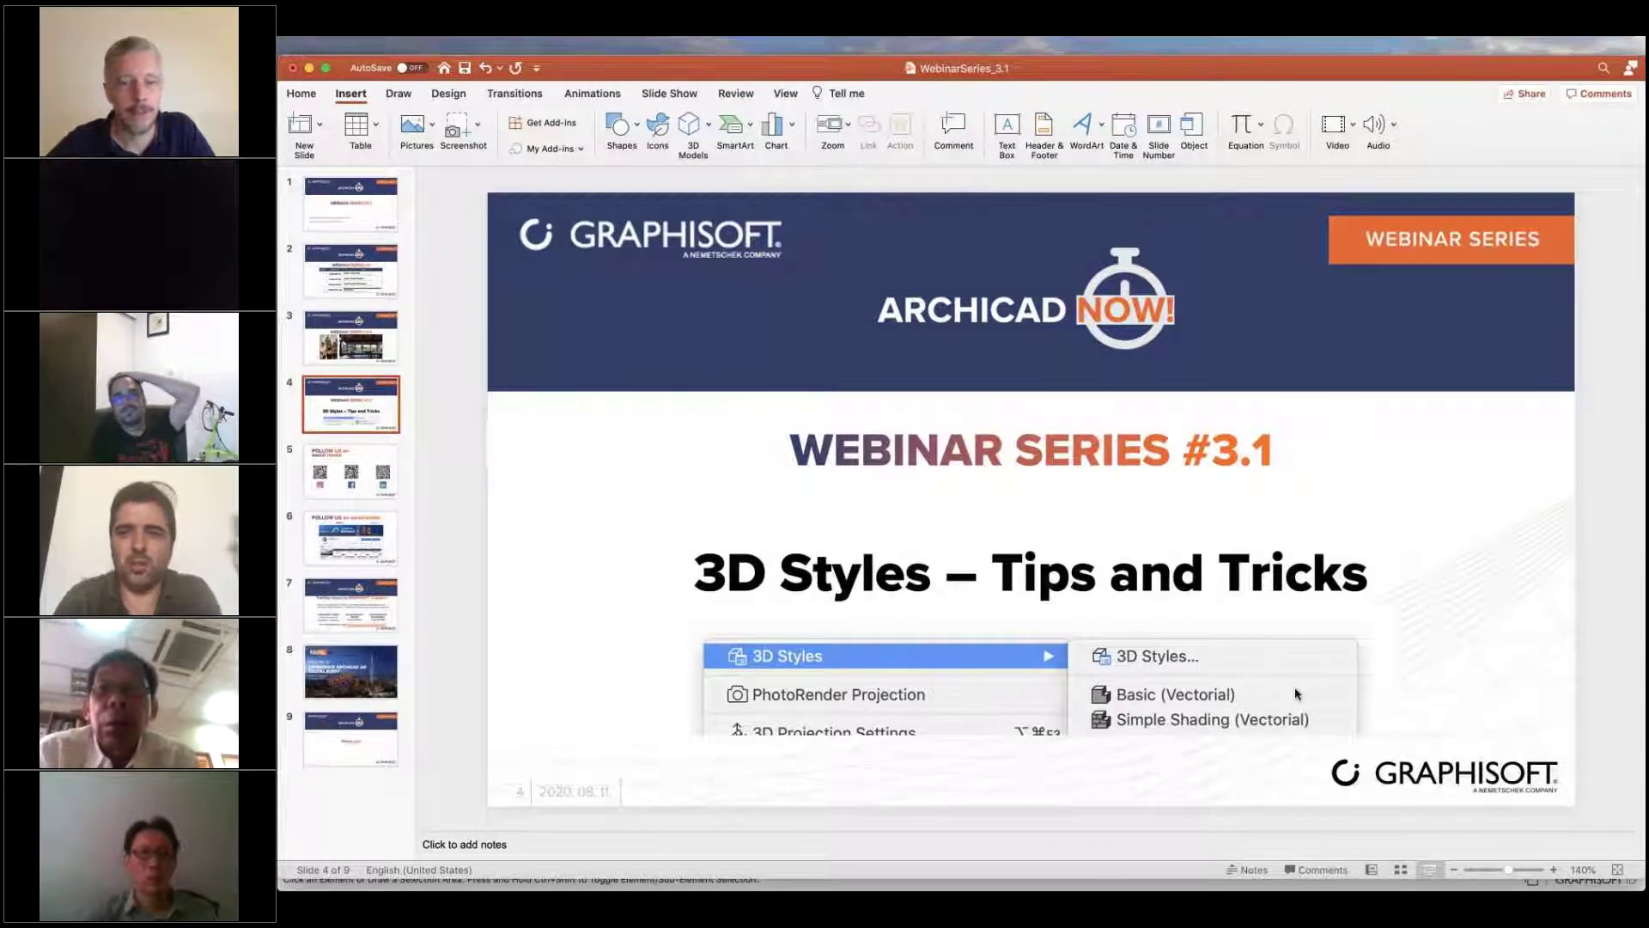
pyautogui.press('super+shift+Return')
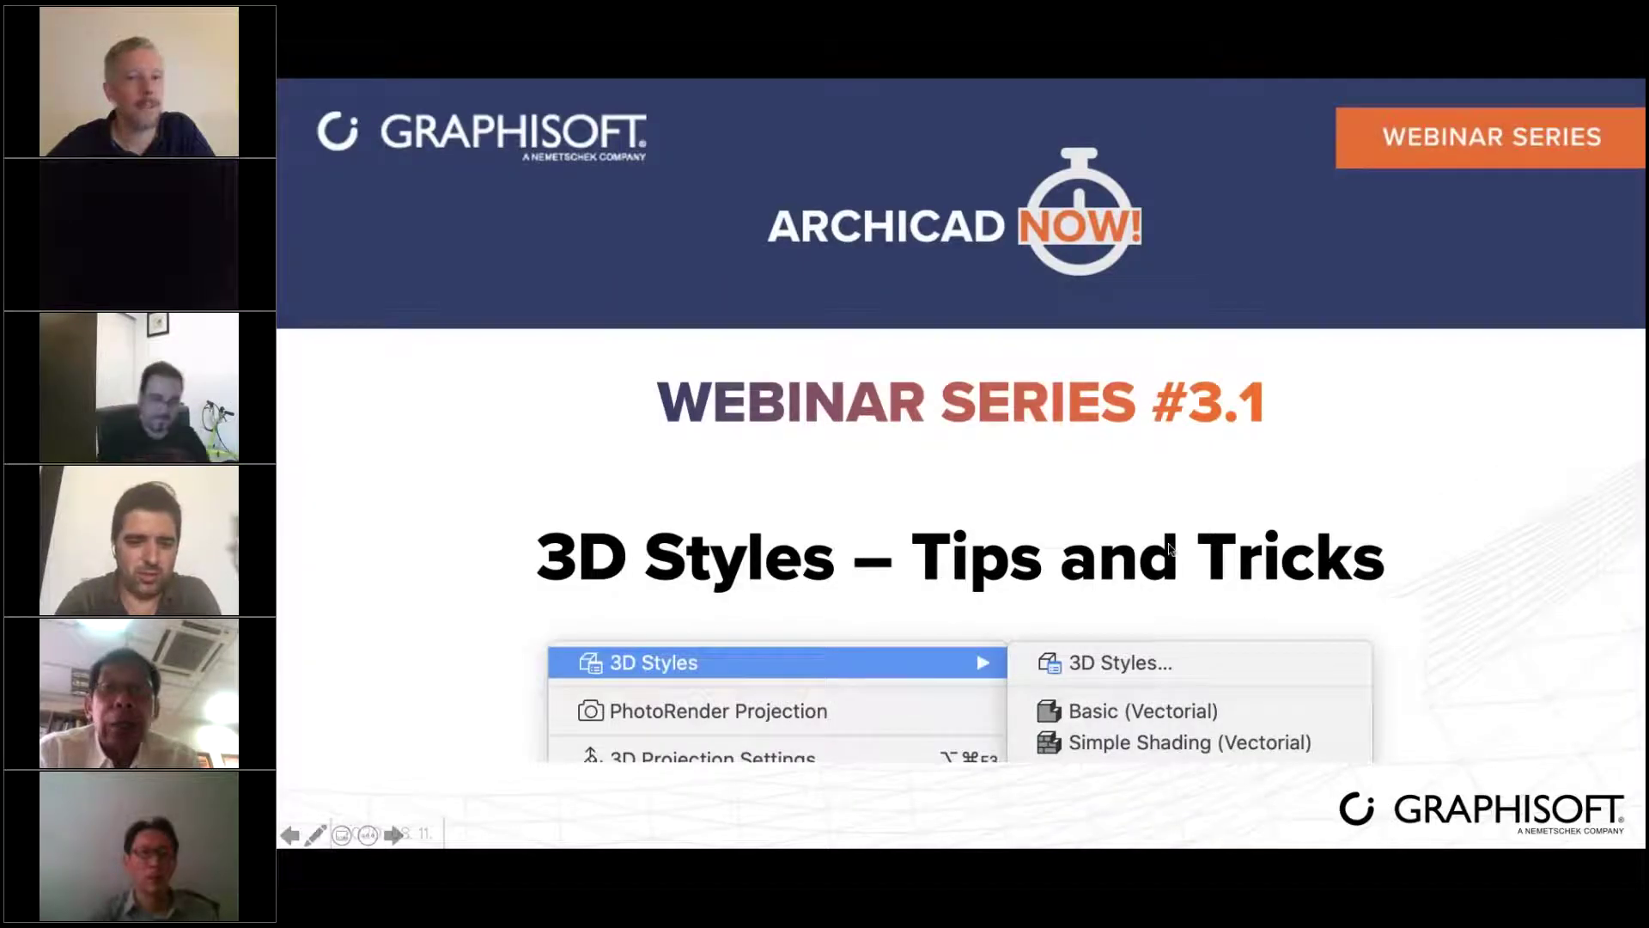